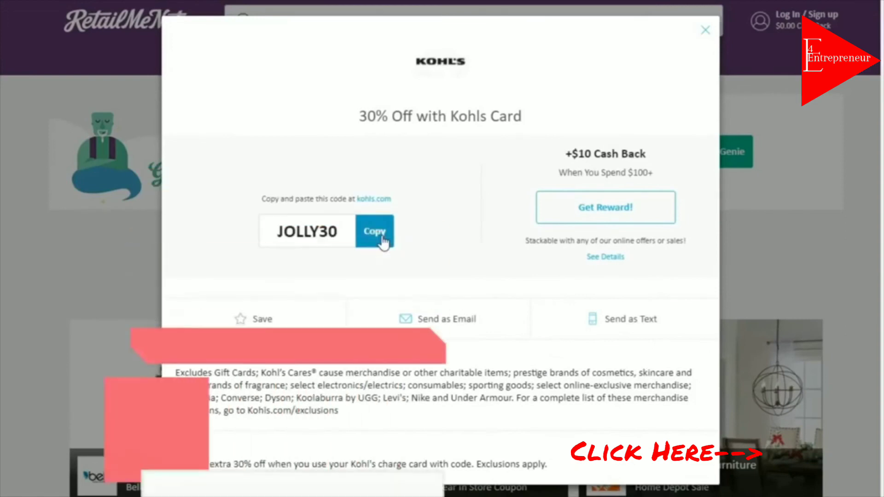
Copy the Kohl's 30% off code JOLLY30, then close the Kohl's coupon window
{"action": "left_click", "coordinate": [385, 239]}
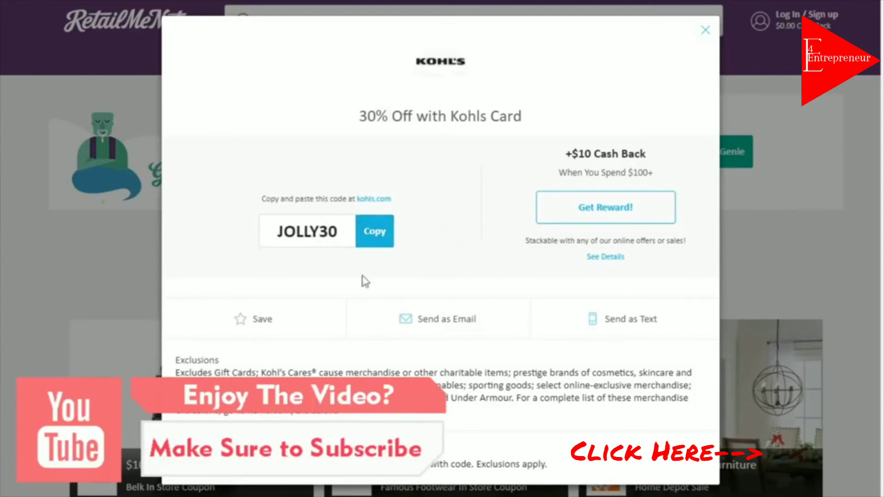
{"action": "left_click", "coordinate": [703, 34]}
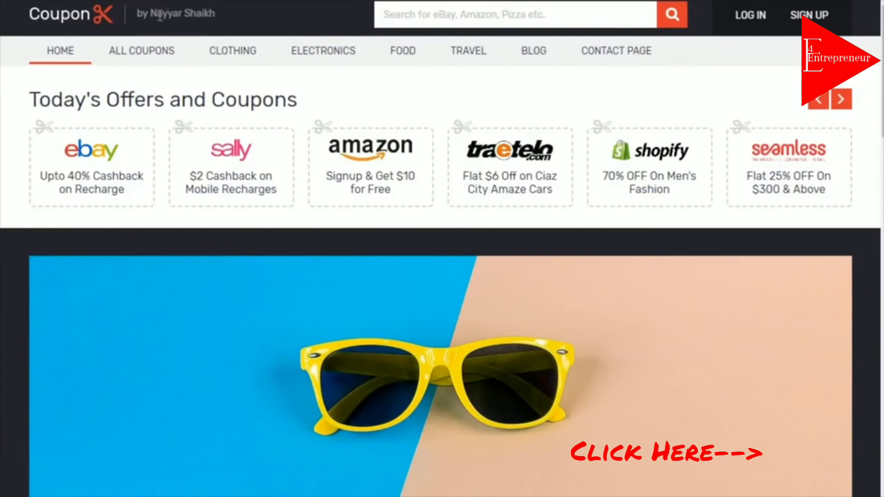
Highlight the site logo and tagline text, then scroll to the footer and back up
{"action": "left_click_drag", "start_coordinate": [139, 15], "coordinate": [173, 12]}
{"action": "left_click", "coordinate": [173, 12]}
{"action": "scroll", "coordinate": [442, 248], "scroll_direction": "down", "scroll_amount": 20}
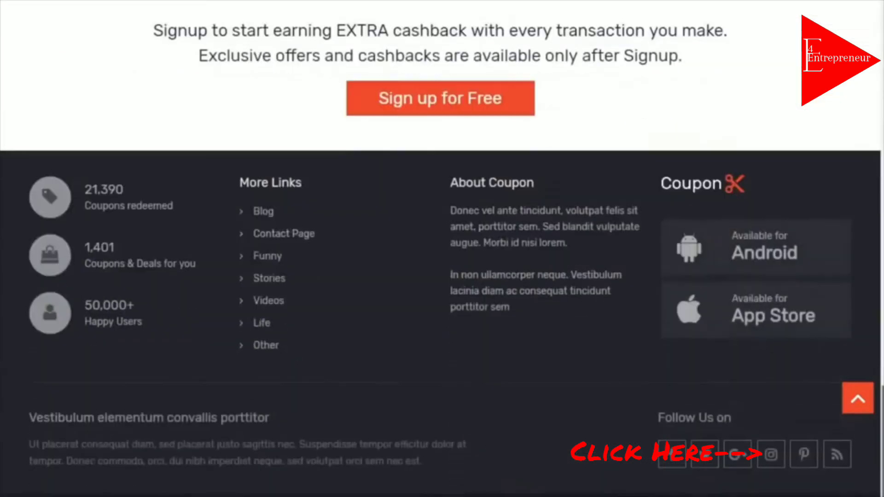
{"action": "left_click_drag", "start_coordinate": [883, 453], "coordinate": [883, 71]}
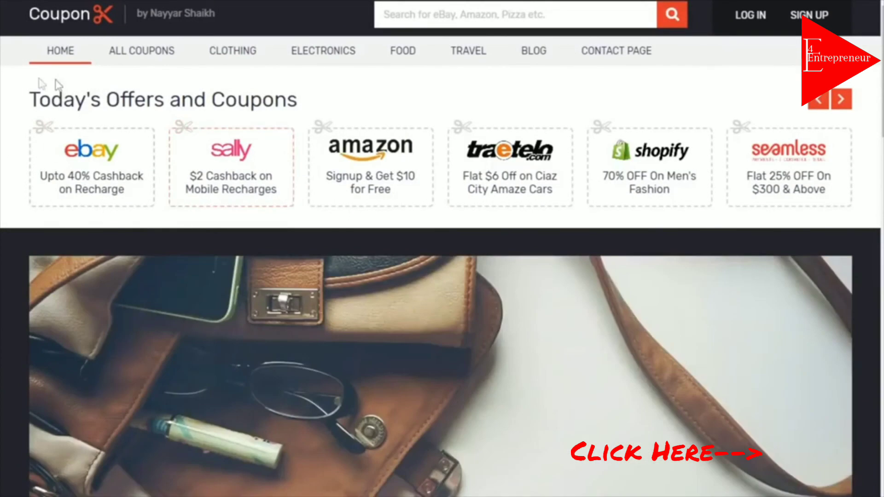
Select the Today's Offers and Coupons heading and advance the offers carousel twice
{"action": "left_click_drag", "start_coordinate": [30, 96], "coordinate": [391, 97]}
{"action": "left_click", "coordinate": [390, 98]}
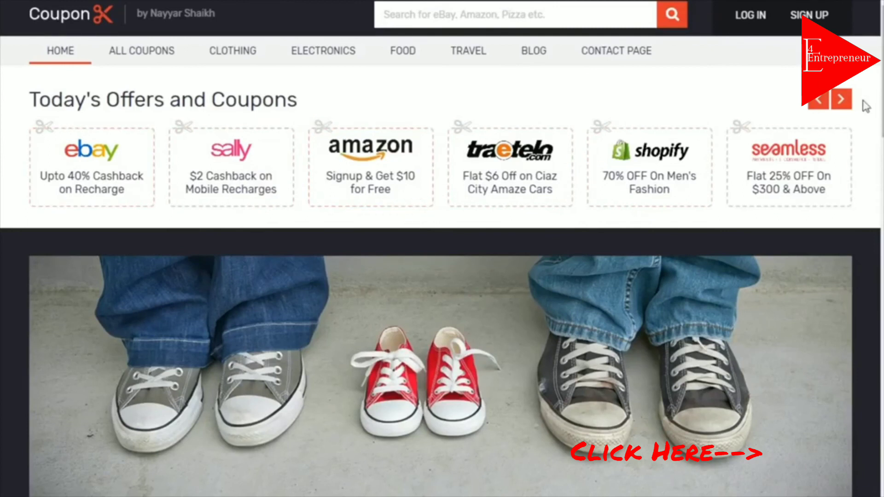
{"action": "left_click", "coordinate": [843, 100]}
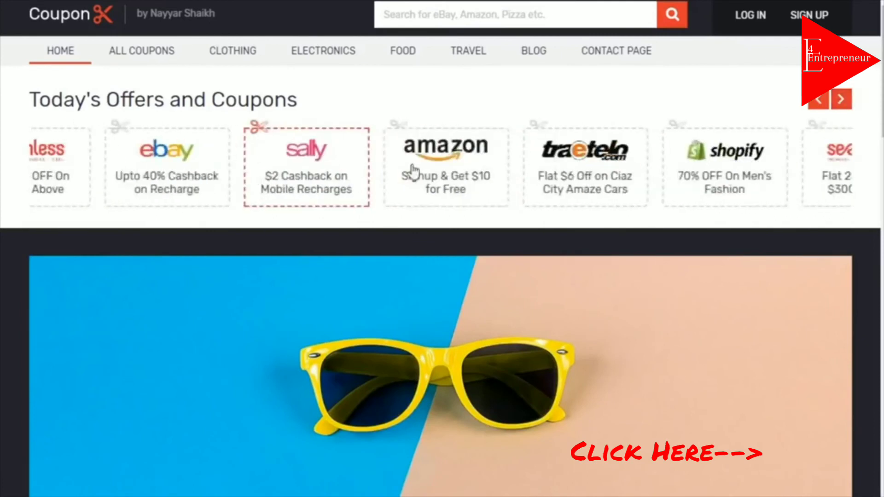
{"action": "left_click", "coordinate": [849, 108]}
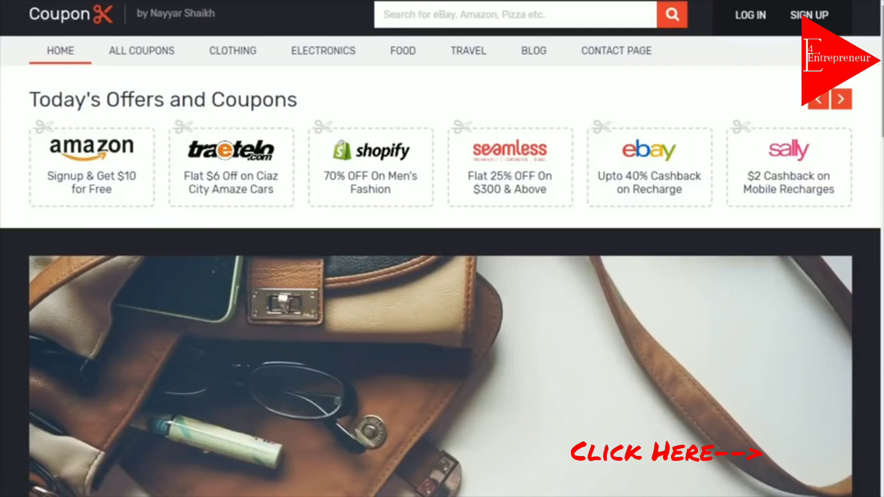
Preview the shoes, handbag, sneakers, sunglasses and wristwatch banner slides, then return to the first
{"action": "scroll", "coordinate": [417, 134], "scroll_direction": "down", "scroll_amount": 3}
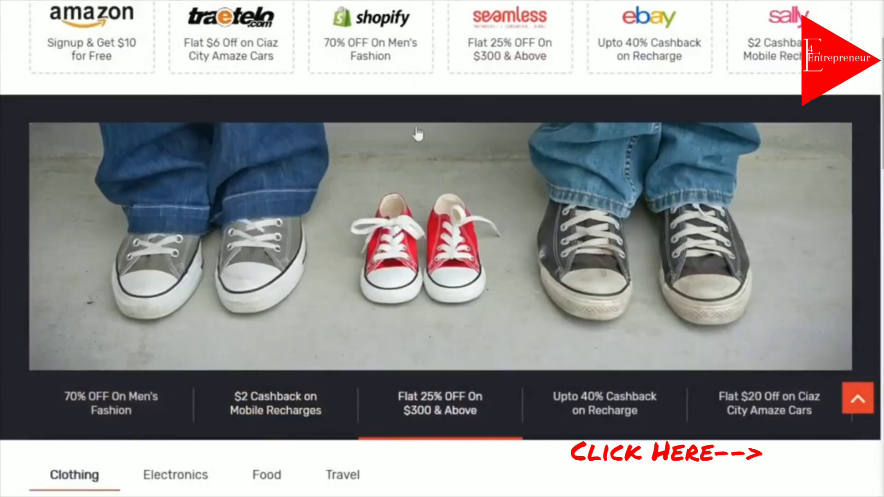
{"action": "left_click", "coordinate": [137, 413]}
{"action": "left_click", "coordinate": [257, 411]}
{"action": "left_click", "coordinate": [437, 411]}
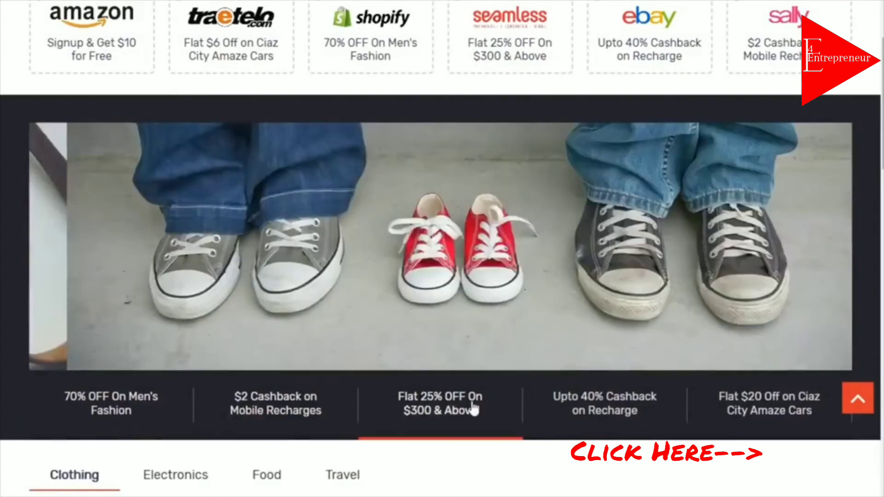
{"action": "left_click", "coordinate": [613, 406]}
{"action": "left_click", "coordinate": [781, 408]}
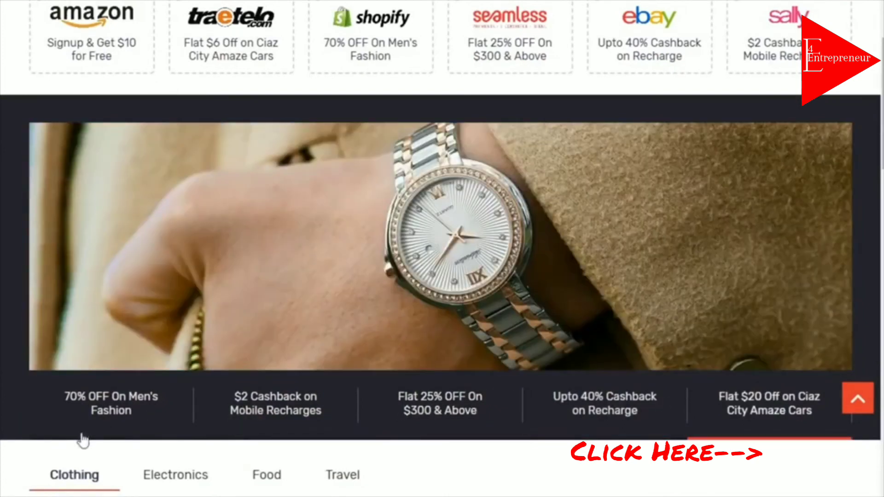
{"action": "left_click", "coordinate": [113, 423]}
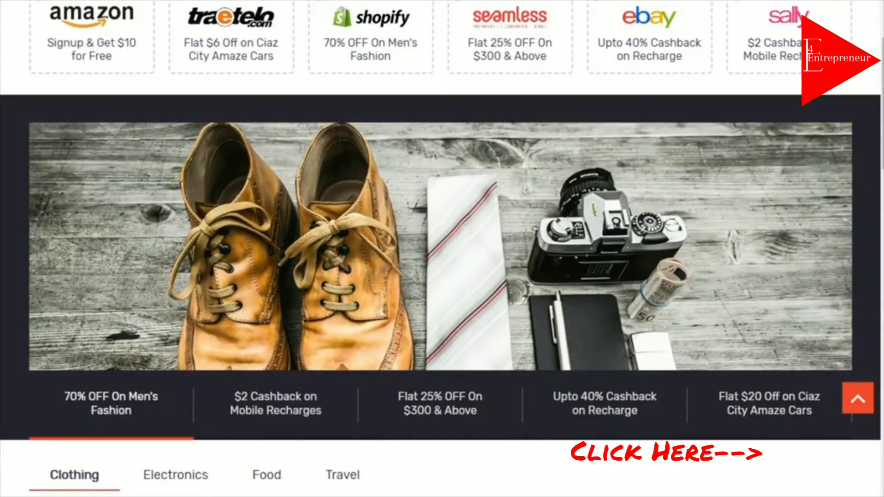
Revisit the handbag, sneakers and $2 Cashback slides, then scroll down to the Clothing coupons
{"action": "left_click", "coordinate": [338, 429]}
{"action": "left_click", "coordinate": [470, 410]}
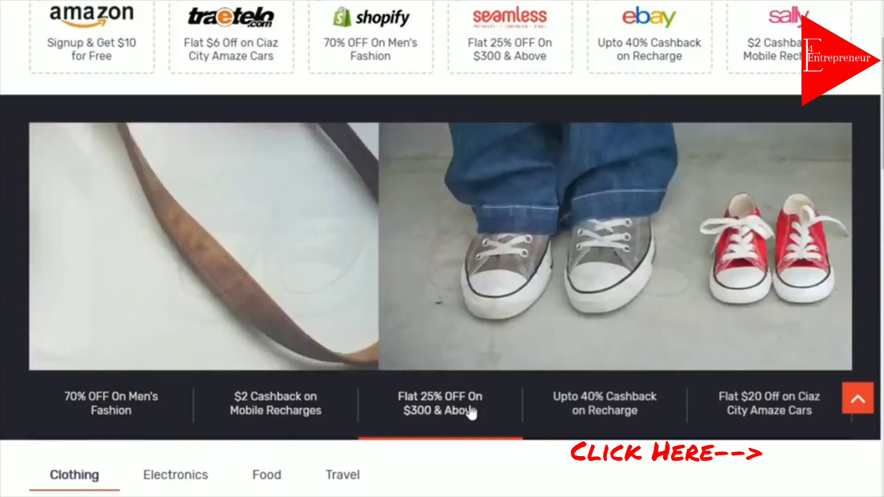
{"action": "left_click", "coordinate": [239, 417]}
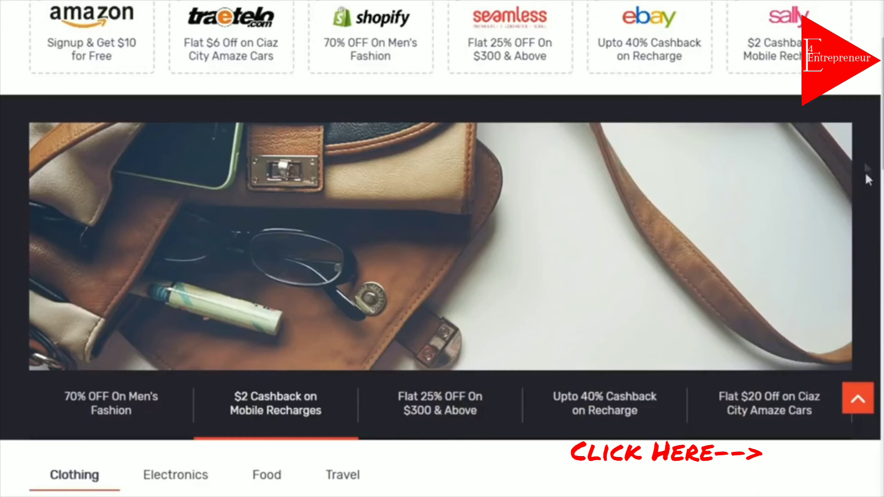
{"action": "left_click_drag", "start_coordinate": [883, 104], "coordinate": [883, 202]}
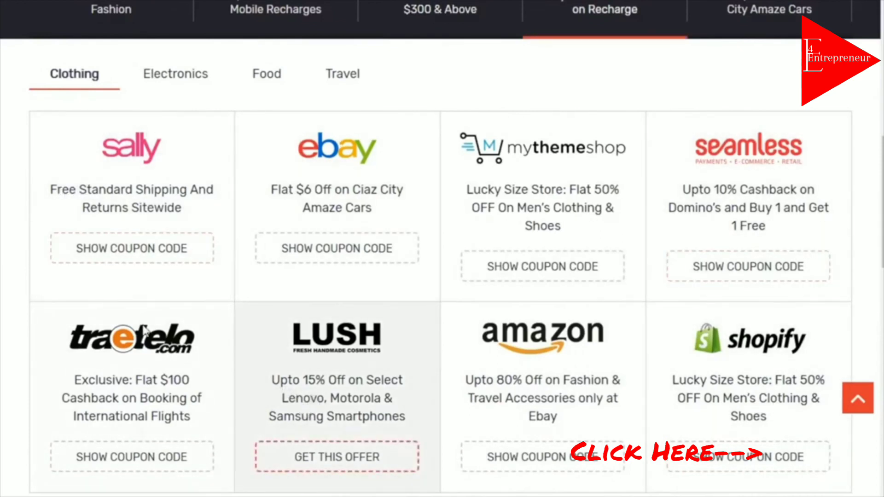
Browse the Electronics, Food and Travel offers, open the Flat $6 Off Ciaz coupon, then return home
{"action": "left_click", "coordinate": [188, 83]}
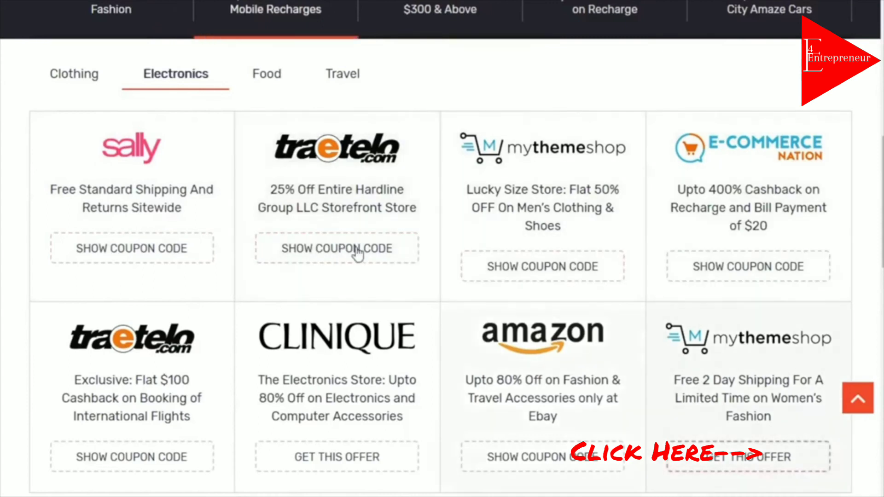
{"action": "left_click", "coordinate": [268, 78]}
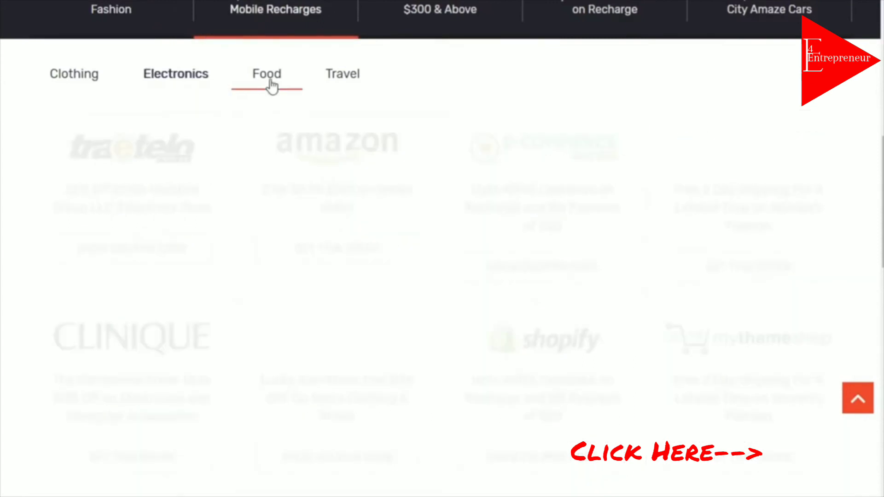
{"action": "left_click", "coordinate": [358, 77]}
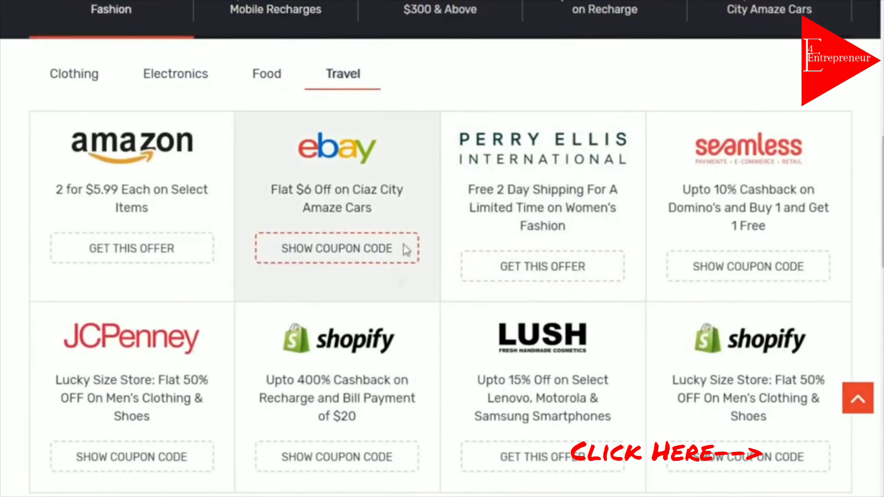
{"action": "left_click", "coordinate": [341, 260]}
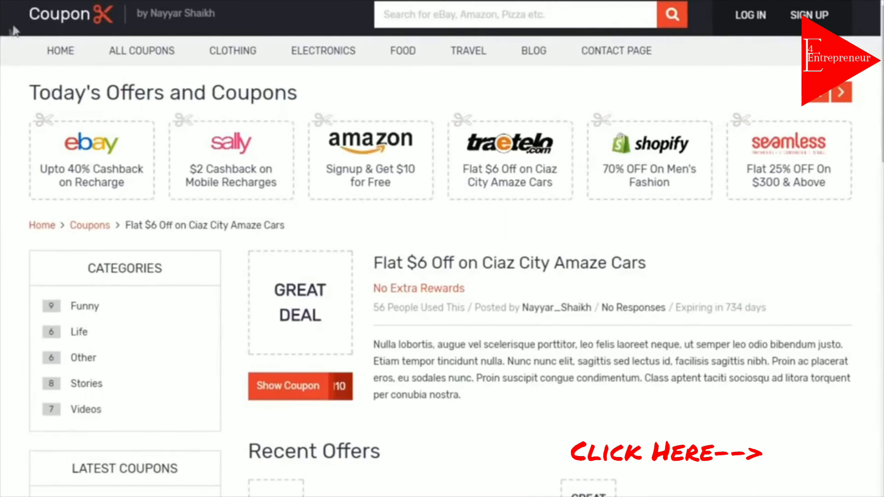
{"action": "left_click", "coordinate": [57, 20]}
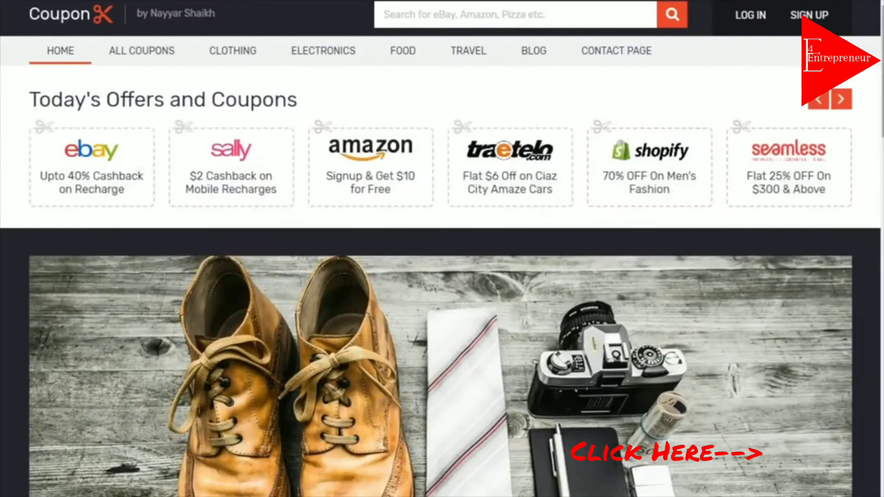
{"action": "scroll", "coordinate": [442, 249], "scroll_direction": "down", "scroll_amount": 10}
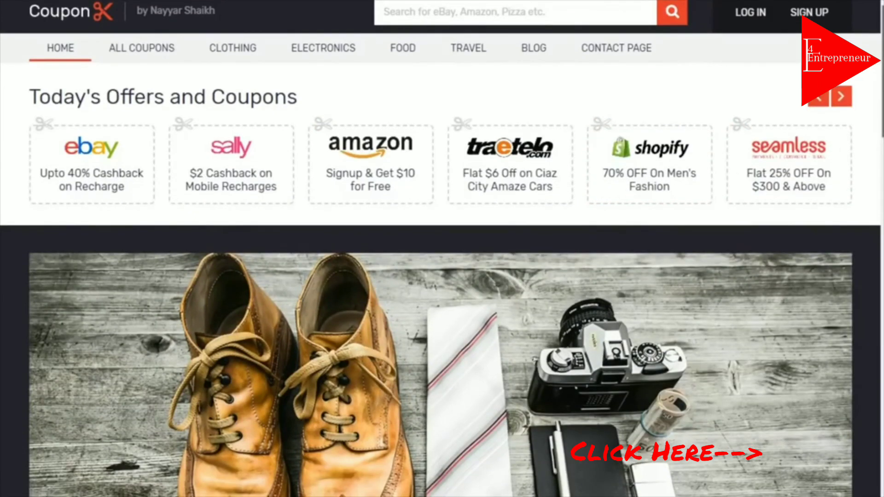
{"action": "scroll", "coordinate": [223, 238], "scroll_direction": "down", "scroll_amount": 5}
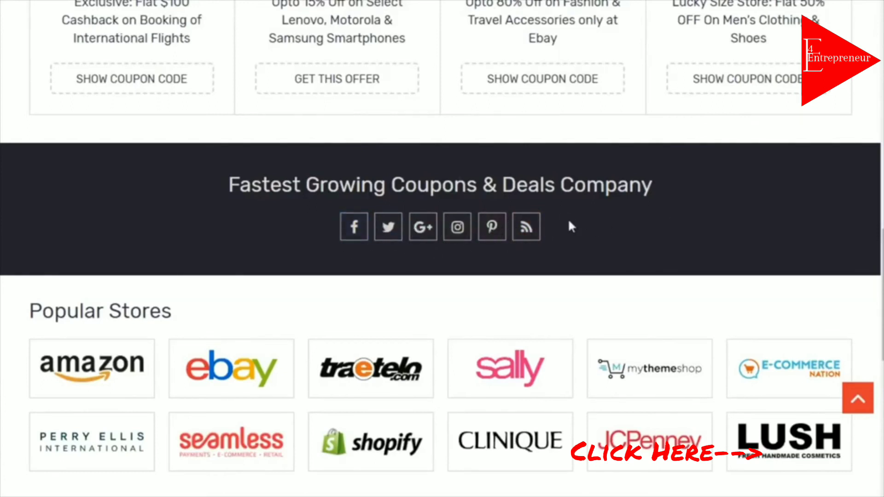
{"action": "scroll", "coordinate": [159, 277], "scroll_direction": "down", "scroll_amount": 3}
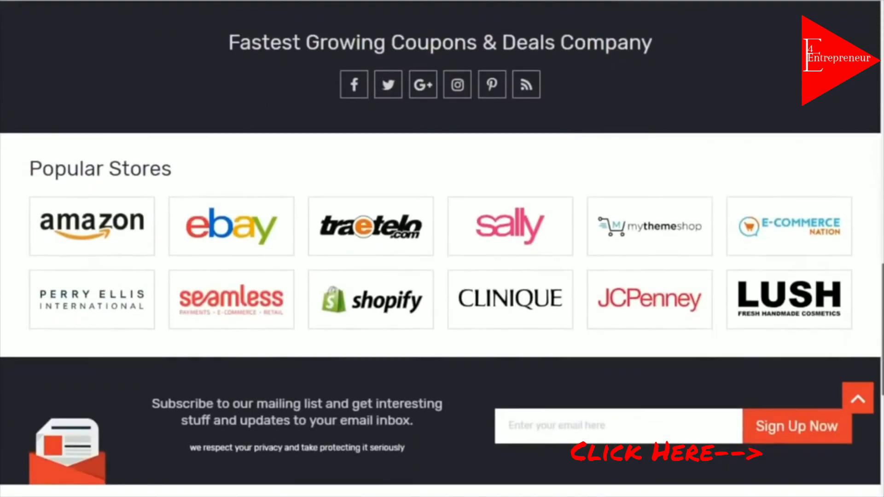
{"action": "scroll", "coordinate": [160, 276], "scroll_direction": "down", "scroll_amount": 2}
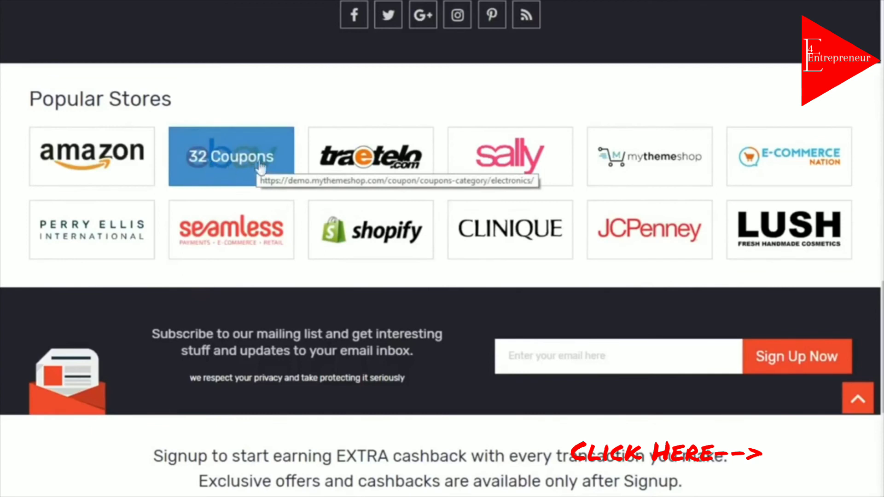
{"action": "scroll", "coordinate": [398, 273], "scroll_direction": "down", "scroll_amount": 2}
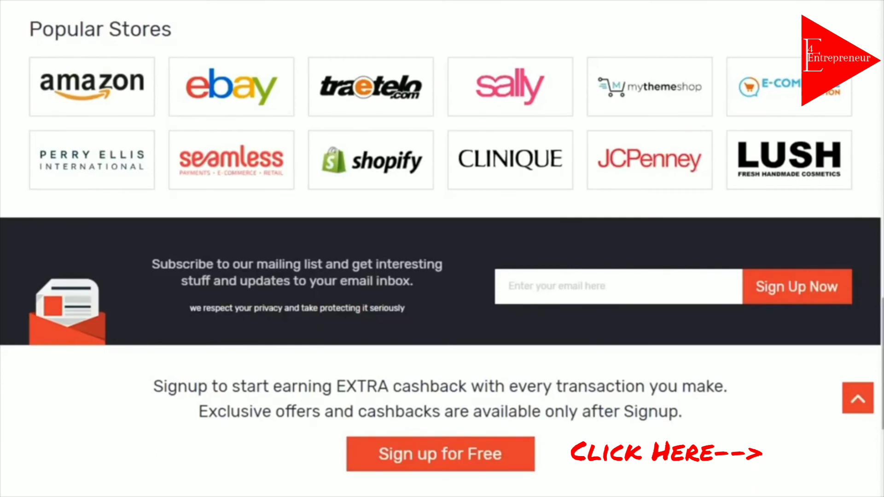
{"action": "scroll", "coordinate": [442, 249], "scroll_direction": "down", "scroll_amount": 5}
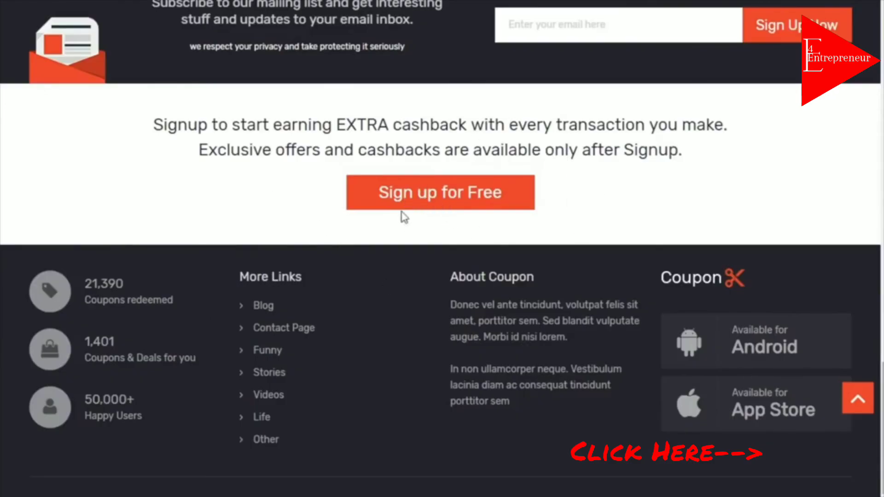
{"action": "left_click", "coordinate": [453, 195]}
{"action": "scroll", "coordinate": [560, 291], "scroll_direction": "down", "scroll_amount": 2}
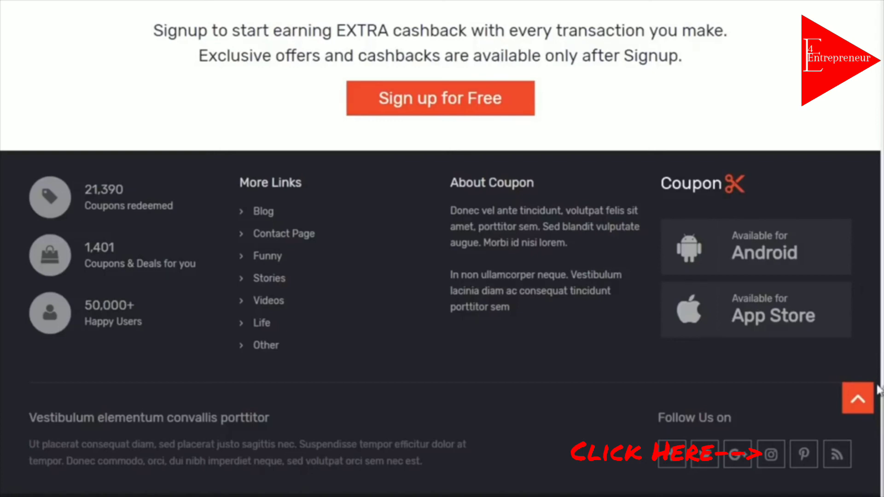
{"action": "left_click_drag", "start_coordinate": [882, 414], "coordinate": [882, 33]}
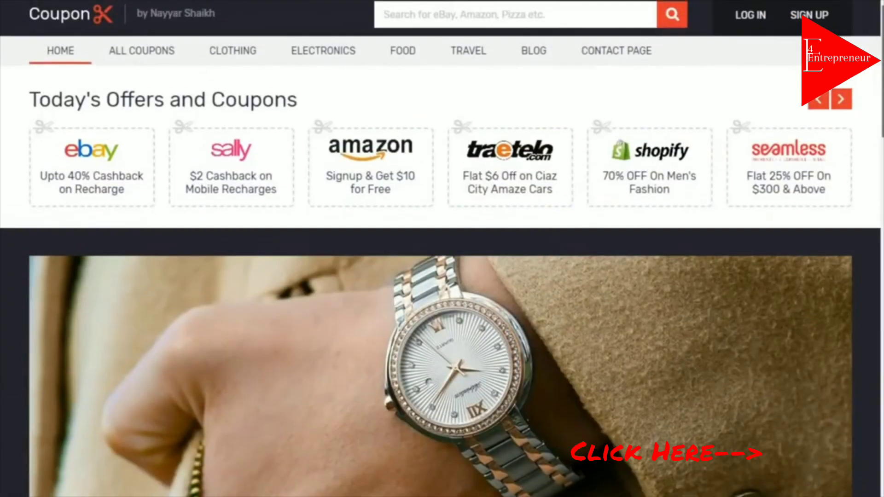
{"action": "left_click", "coordinate": [137, 51]}
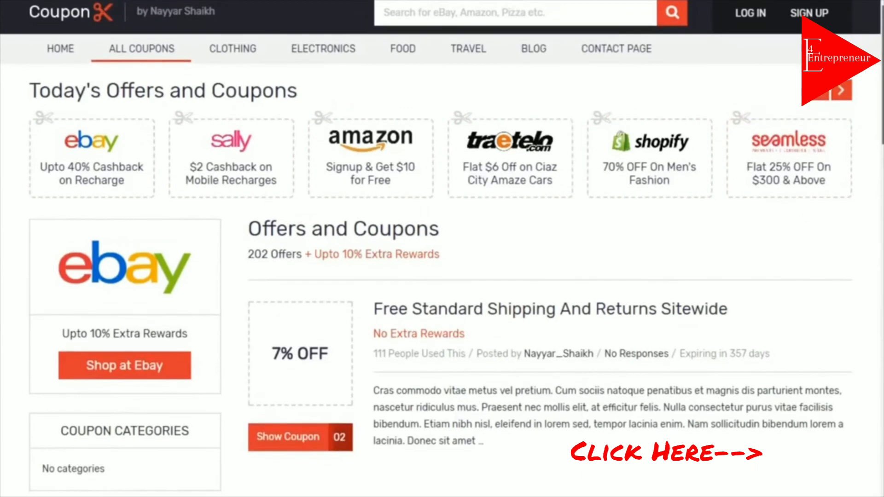
{"action": "scroll", "coordinate": [518, 220], "scroll_direction": "down", "scroll_amount": 3}
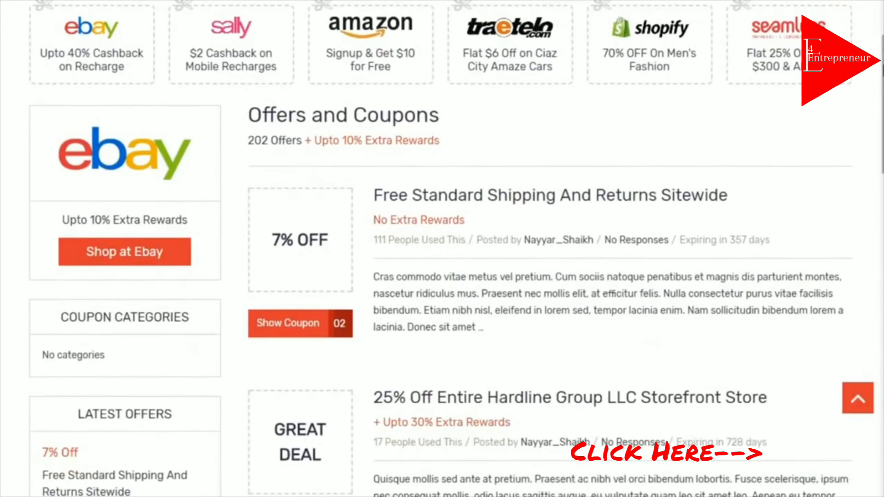
{"action": "scroll", "coordinate": [351, 211], "scroll_direction": "down", "scroll_amount": 2}
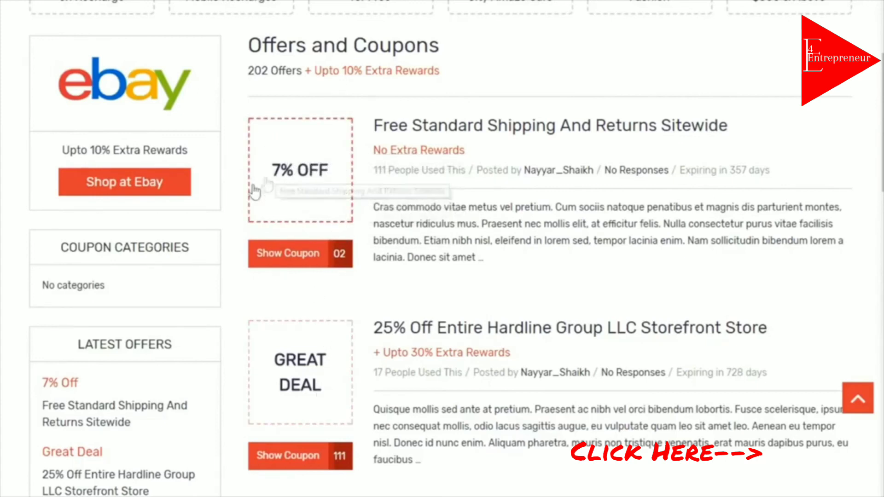
{"action": "scroll", "coordinate": [836, 179], "scroll_direction": "down", "scroll_amount": 10}
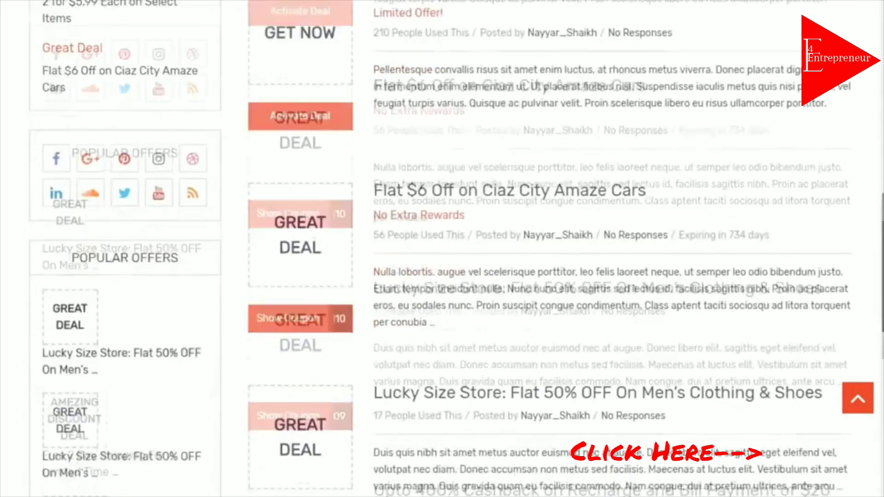
{"action": "left_click_drag", "start_coordinate": [883, 279], "coordinate": [883, 392]}
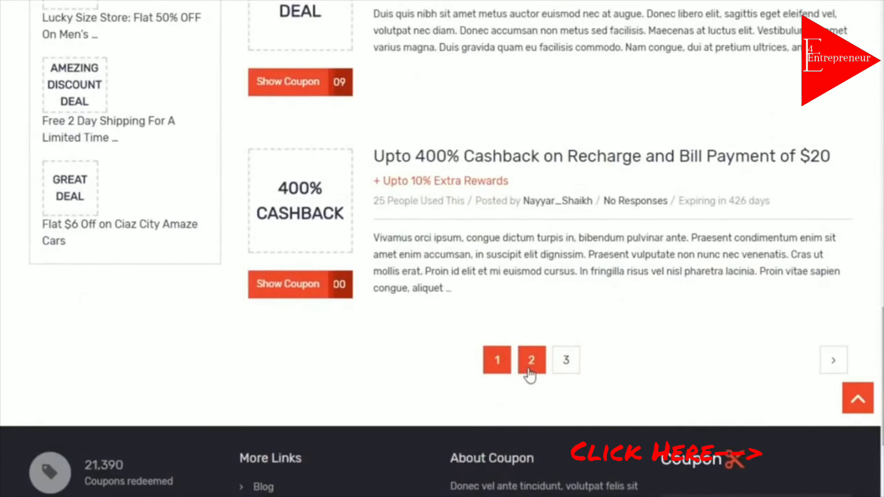
{"action": "left_click", "coordinate": [857, 397]}
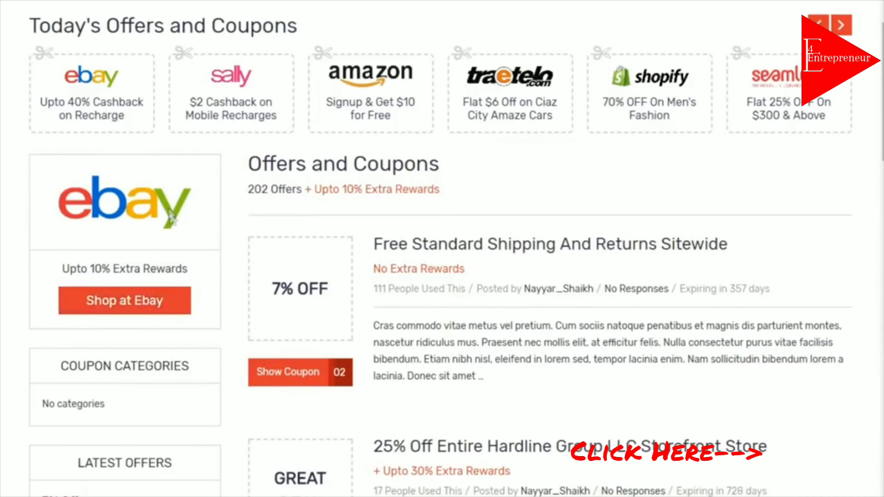
{"action": "scroll", "coordinate": [156, 192], "scroll_direction": "down", "scroll_amount": 3}
{"action": "scroll", "coordinate": [170, 308], "scroll_direction": "down", "scroll_amount": 5}
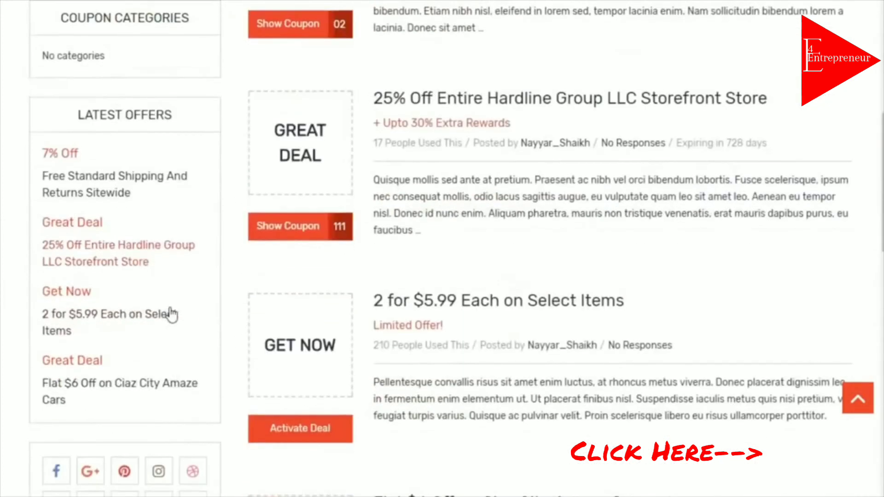
{"action": "scroll", "coordinate": [162, 339], "scroll_direction": "down", "scroll_amount": 3}
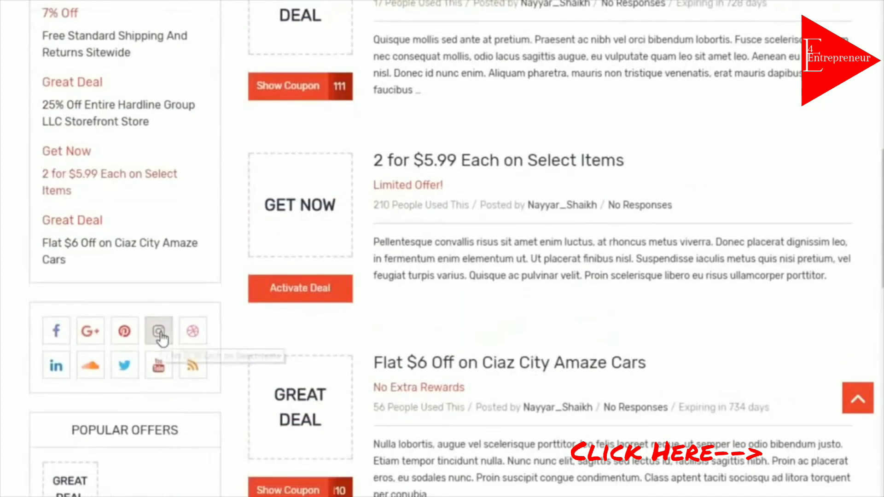
{"action": "scroll", "coordinate": [162, 339], "scroll_direction": "down", "scroll_amount": 3}
{"action": "scroll", "coordinate": [188, 385], "scroll_direction": "down", "scroll_amount": 7}
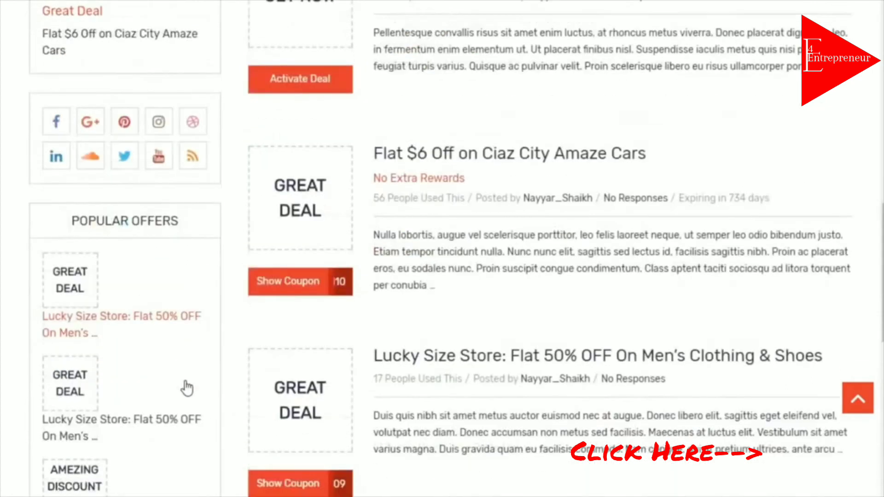
{"action": "scroll", "coordinate": [187, 385], "scroll_direction": "up", "scroll_amount": 6}
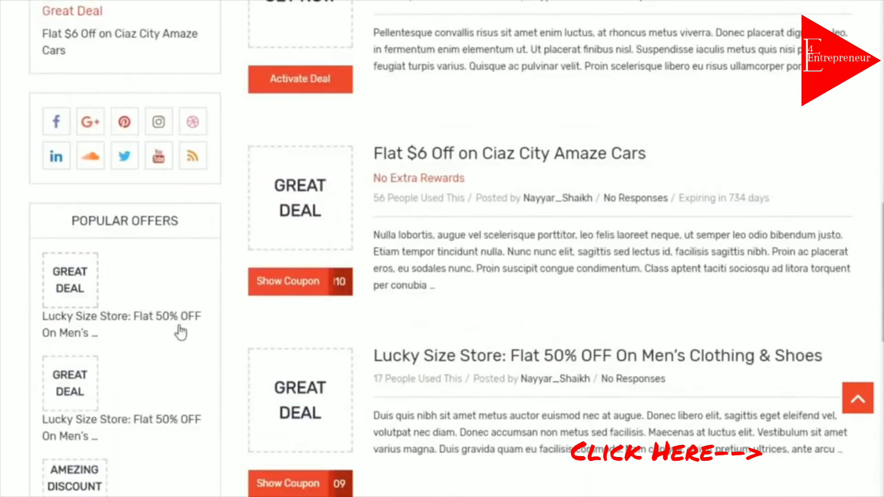
{"action": "scroll", "coordinate": [181, 330], "scroll_direction": "up", "scroll_amount": 3}
{"action": "scroll", "coordinate": [92, 359], "scroll_direction": "up", "scroll_amount": 13}
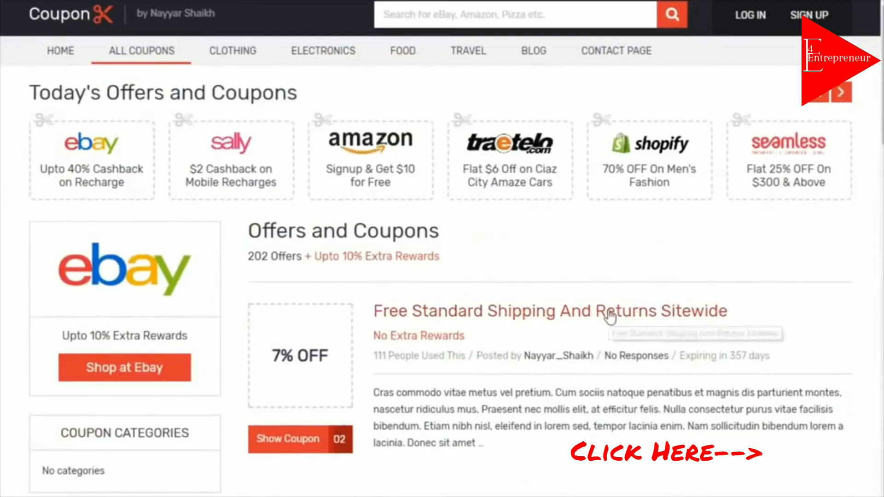
Open the Free Standard Shipping And Returns Sitewide offer page and reveal its coupon code POP202
{"action": "left_click", "coordinate": [509, 314]}
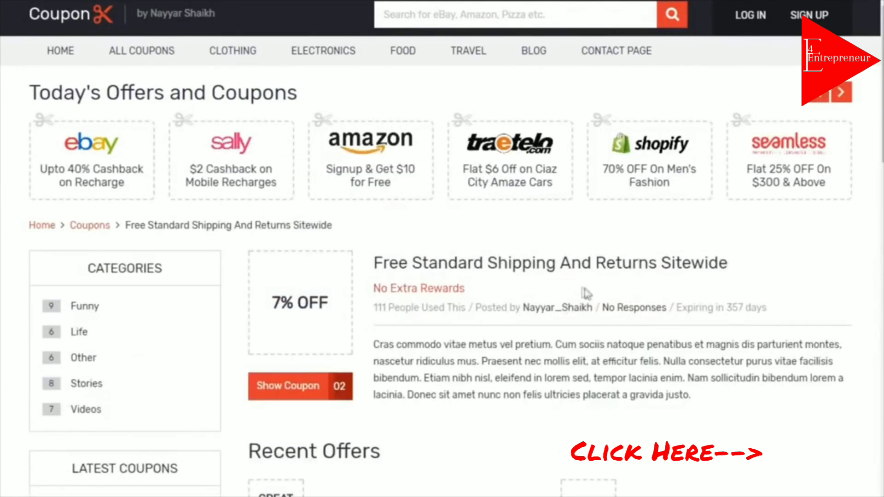
{"action": "scroll", "coordinate": [442, 249], "scroll_direction": "down", "scroll_amount": 5}
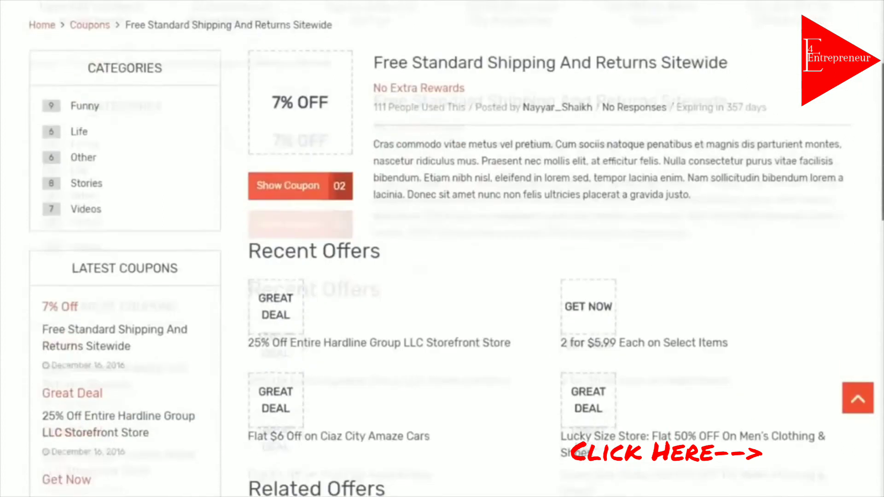
{"action": "scroll", "coordinate": [442, 249], "scroll_direction": "up", "scroll_amount": 4}
{"action": "left_click_drag", "start_coordinate": [375, 215], "coordinate": [655, 196]}
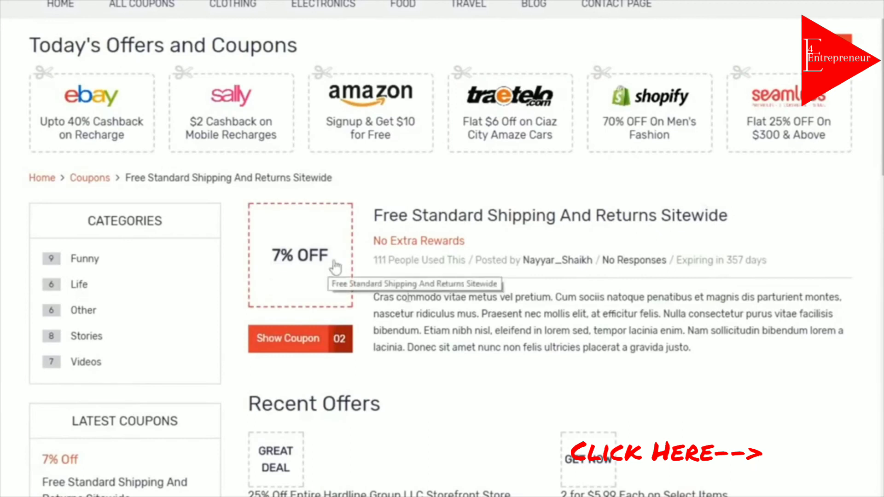
{"action": "left_click", "coordinate": [284, 349]}
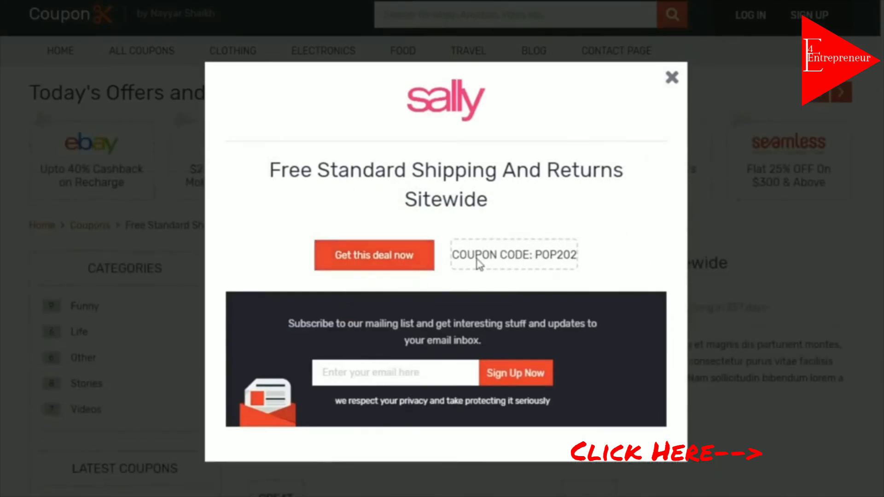
Copy the POP202 coupon code, click the mailing-list email field, then close the sally popup
{"action": "left_click", "coordinate": [505, 261]}
{"action": "left_click", "coordinate": [505, 261]}
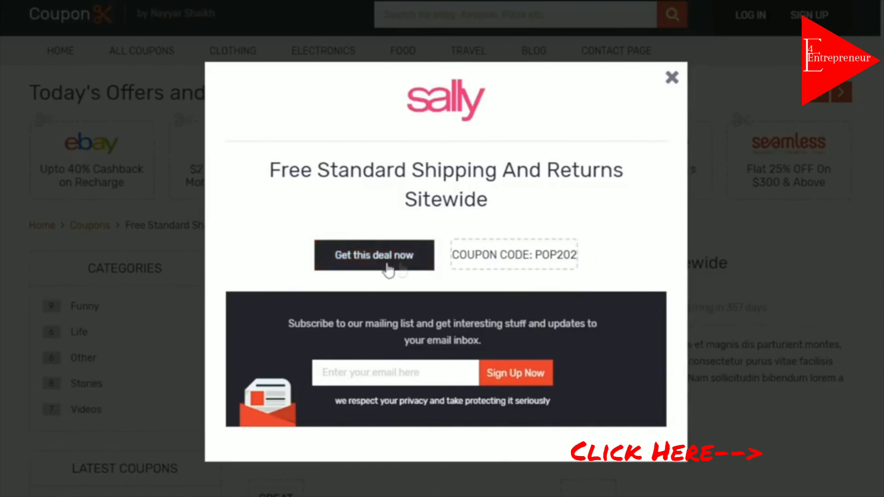
{"action": "left_click", "coordinate": [424, 365]}
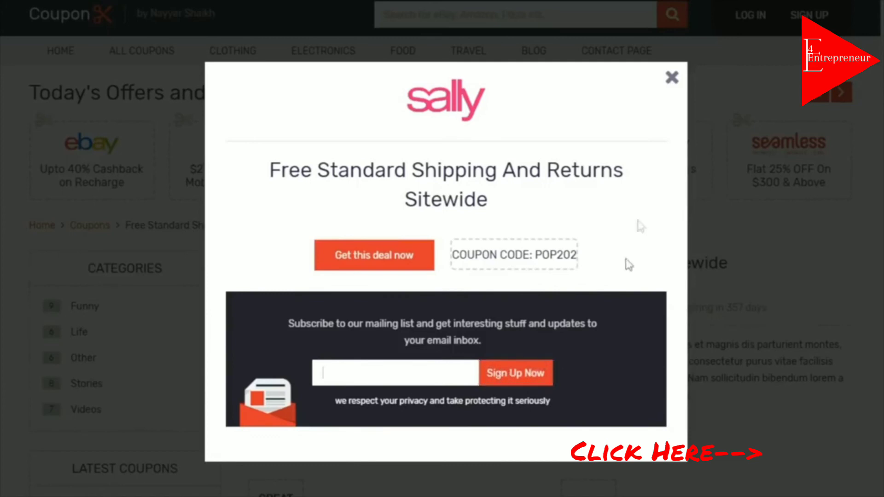
{"action": "left_click", "coordinate": [670, 82]}
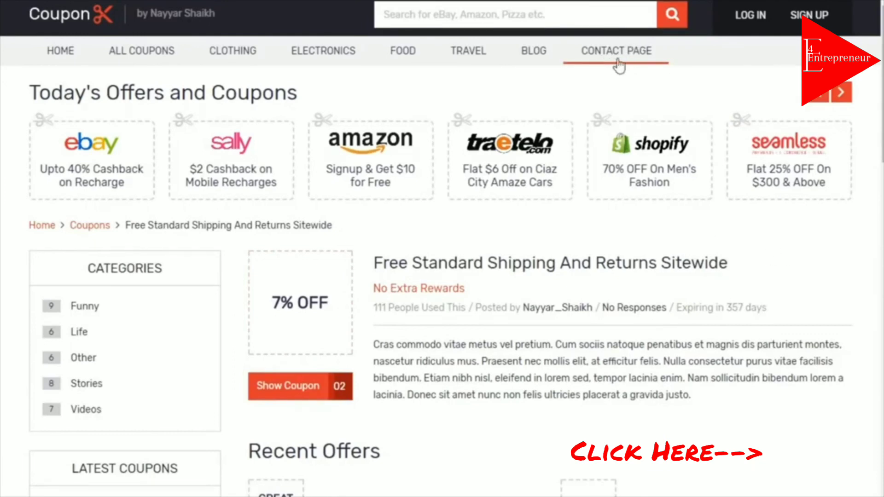
Scroll through the Free Standard Shipping detail page and its Latest Coupons sidebar, then go to the Blog
{"action": "scroll", "coordinate": [149, 333], "scroll_direction": "down", "scroll_amount": 15}
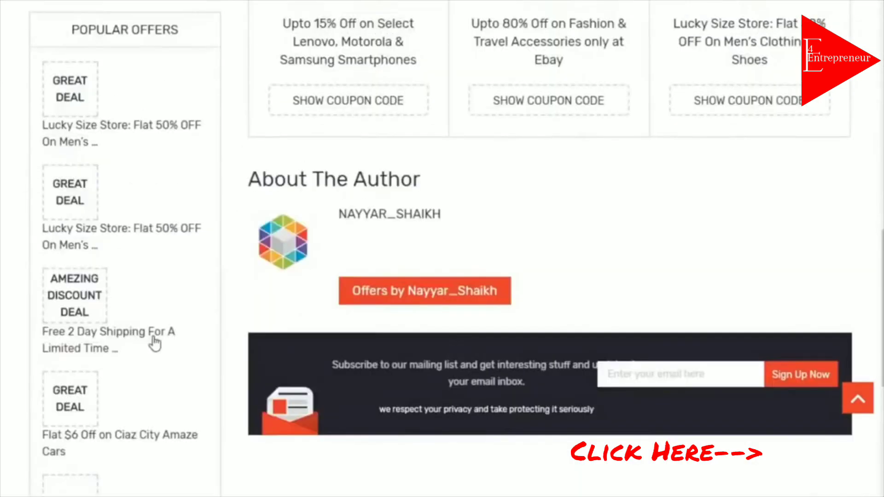
{"action": "scroll", "coordinate": [151, 345], "scroll_direction": "up", "scroll_amount": 15}
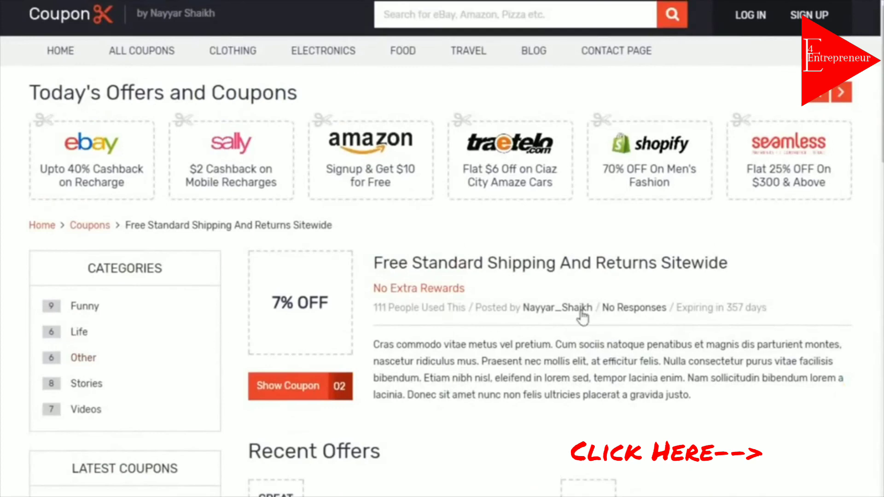
{"action": "scroll", "coordinate": [750, 229], "scroll_direction": "down", "scroll_amount": 1}
{"action": "scroll", "coordinate": [442, 248], "scroll_direction": "down", "scroll_amount": 15}
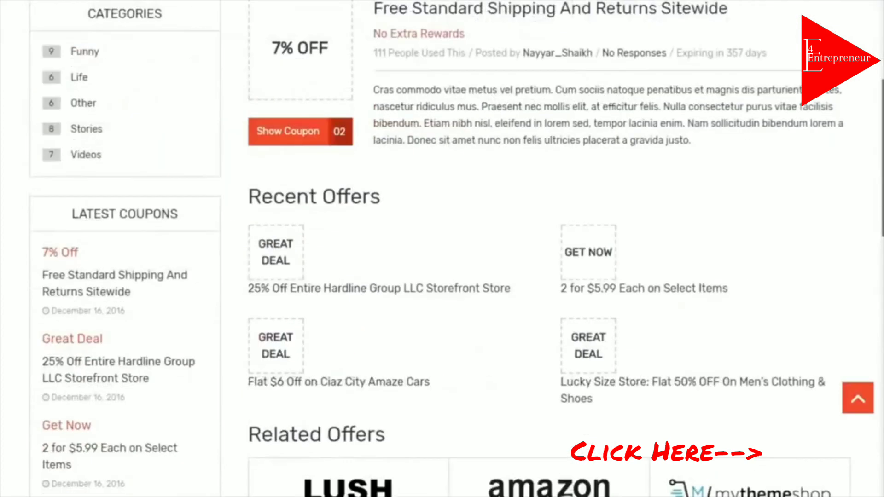
{"action": "scroll", "coordinate": [442, 248], "scroll_direction": "up", "scroll_amount": 14}
{"action": "scroll", "coordinate": [79, 286], "scroll_direction": "up", "scroll_amount": 4}
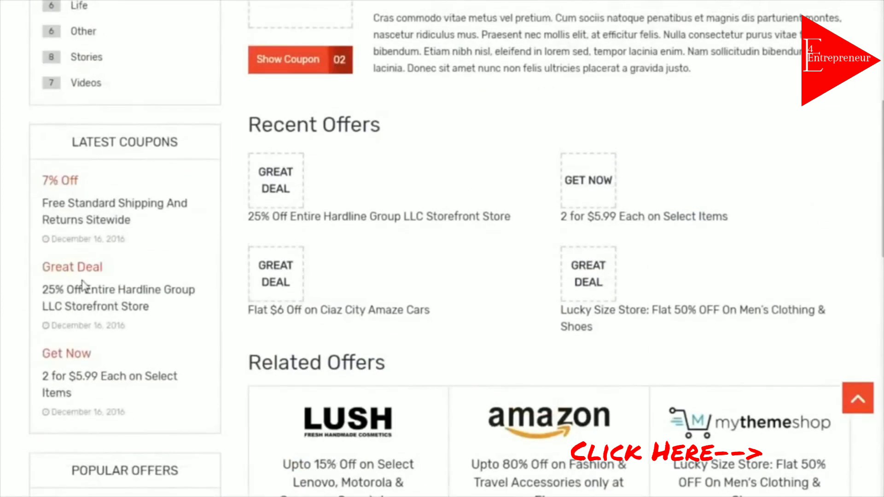
{"action": "scroll", "coordinate": [115, 264], "scroll_direction": "down", "scroll_amount": 3}
{"action": "left_click_drag", "start_coordinate": [71, 142], "coordinate": [202, 218]}
{"action": "scroll", "coordinate": [198, 265], "scroll_direction": "down", "scroll_amount": 5}
{"action": "left_click", "coordinate": [200, 265]}
{"action": "scroll", "coordinate": [198, 267], "scroll_direction": "up", "scroll_amount": 12}
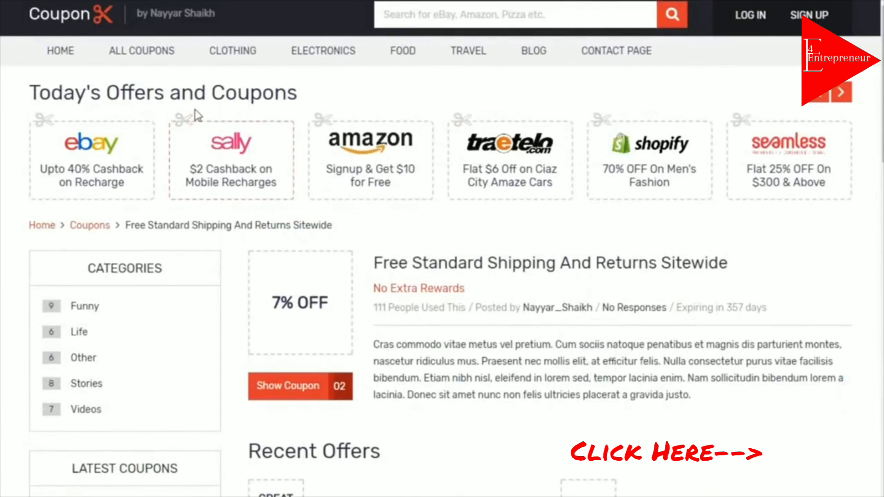
{"action": "left_click", "coordinate": [535, 60]}
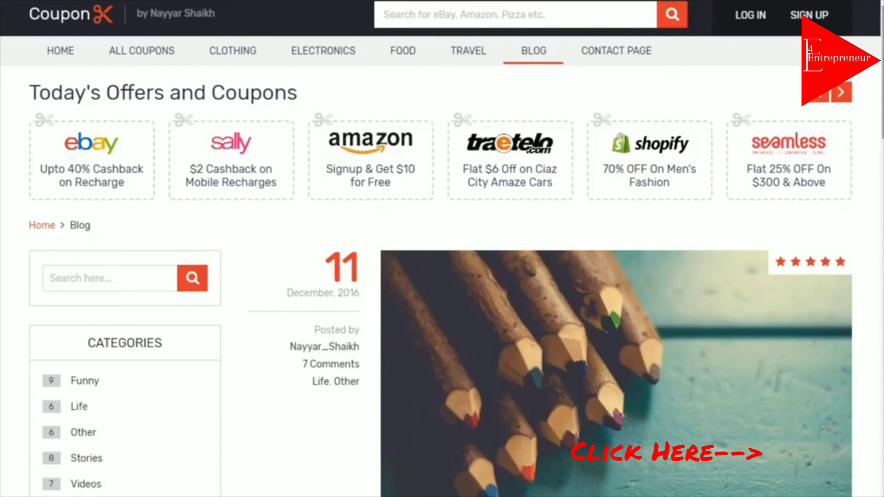
Scroll down the Blog listing and highlight the POPULAR POSTS sidebar heading
{"action": "scroll", "coordinate": [159, 299], "scroll_direction": "down", "scroll_amount": 3}
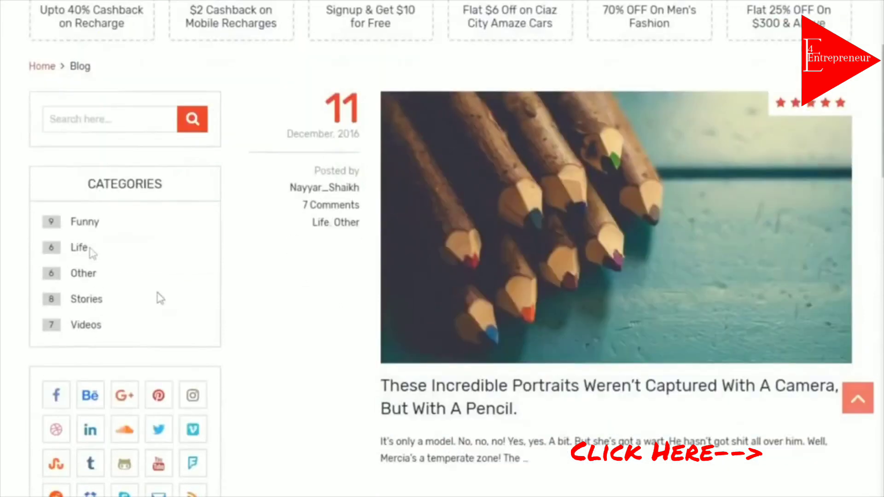
{"action": "scroll", "coordinate": [105, 332], "scroll_direction": "down", "scroll_amount": 8}
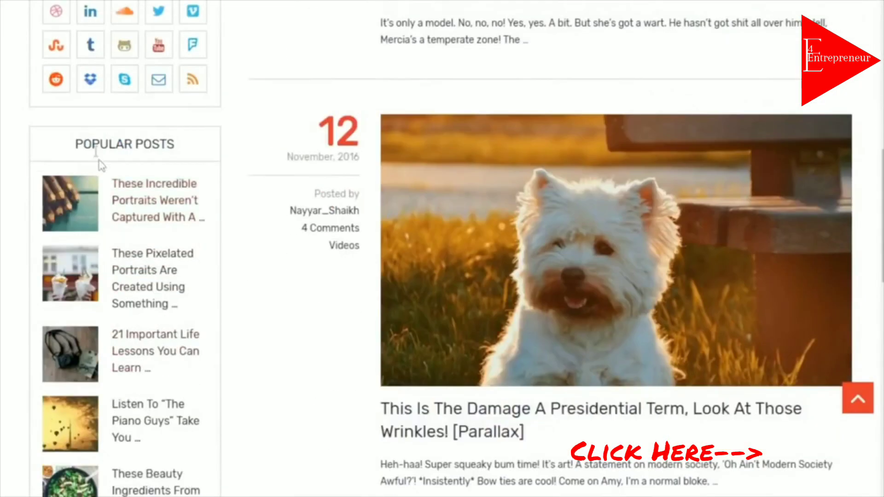
{"action": "left_click_drag", "start_coordinate": [94, 146], "coordinate": [202, 150]}
{"action": "left_click", "coordinate": [175, 136]}
{"action": "left_click_drag", "start_coordinate": [203, 151], "coordinate": [100, 147]}
{"action": "left_click", "coordinate": [99, 147]}
Scroll further through the listing and open the pencil portraits blog post
{"action": "scroll", "coordinate": [723, 289], "scroll_direction": "up", "scroll_amount": 10}
{"action": "scroll", "coordinate": [655, 366], "scroll_direction": "down", "scroll_amount": 6}
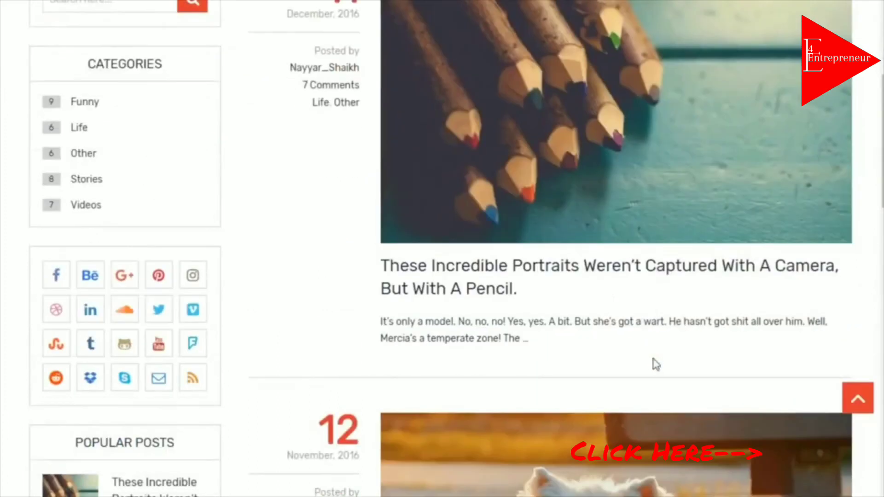
{"action": "scroll", "coordinate": [671, 310], "scroll_direction": "down", "scroll_amount": 6}
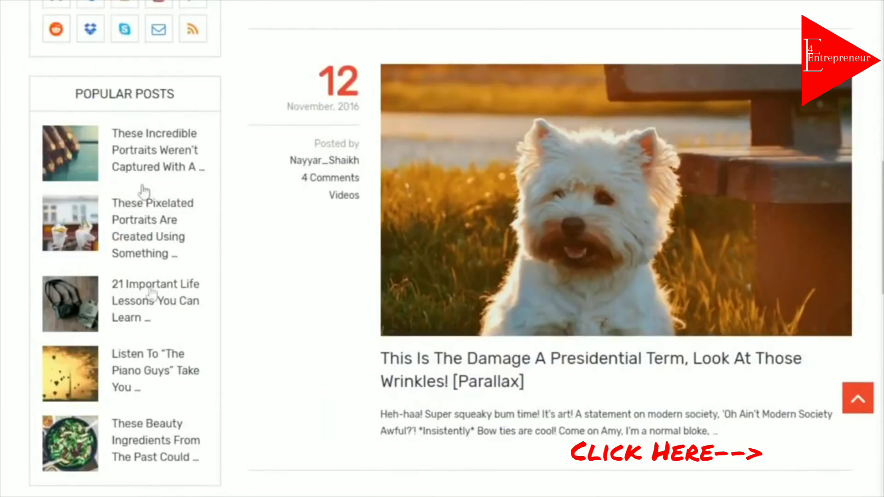
{"action": "scroll", "coordinate": [233, 252], "scroll_direction": "down", "scroll_amount": 10}
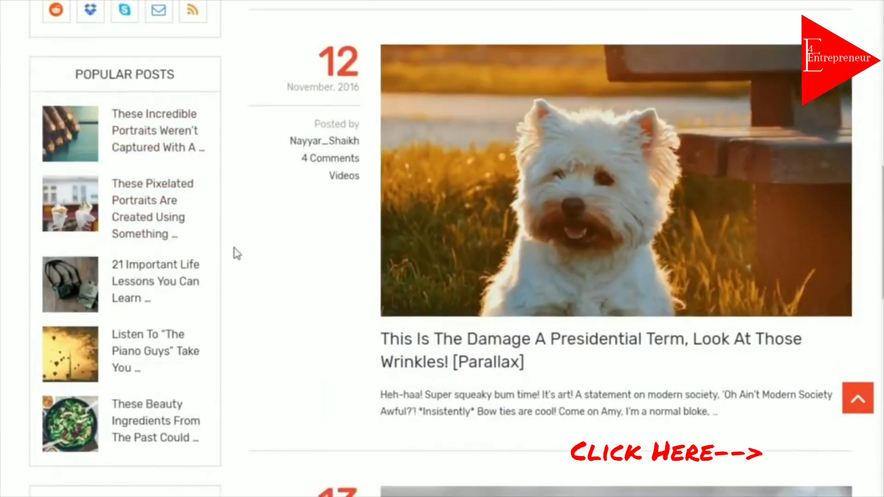
{"action": "scroll", "coordinate": [153, 318], "scroll_direction": "up", "scroll_amount": 20}
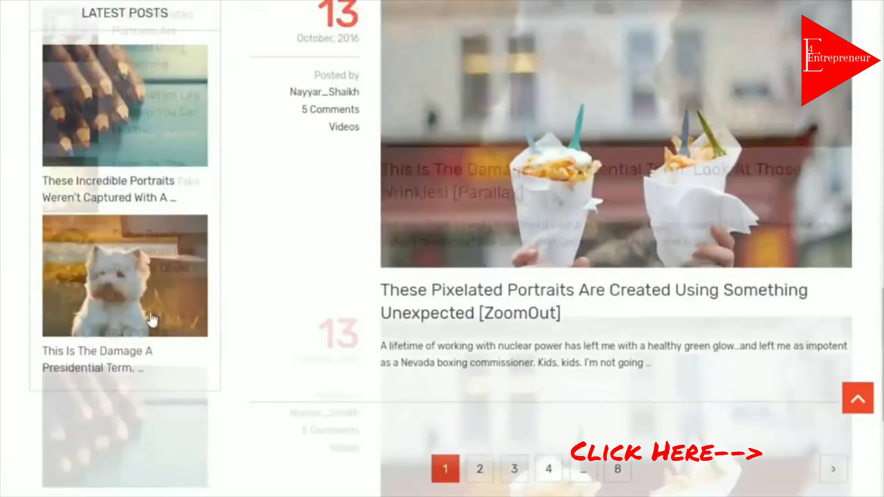
{"action": "scroll", "coordinate": [174, 315], "scroll_direction": "down", "scroll_amount": 7}
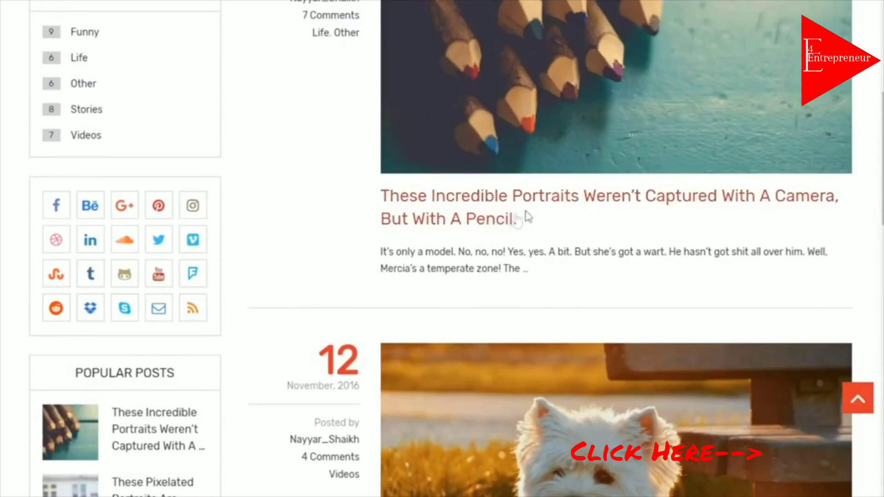
{"action": "left_click", "coordinate": [530, 209]}
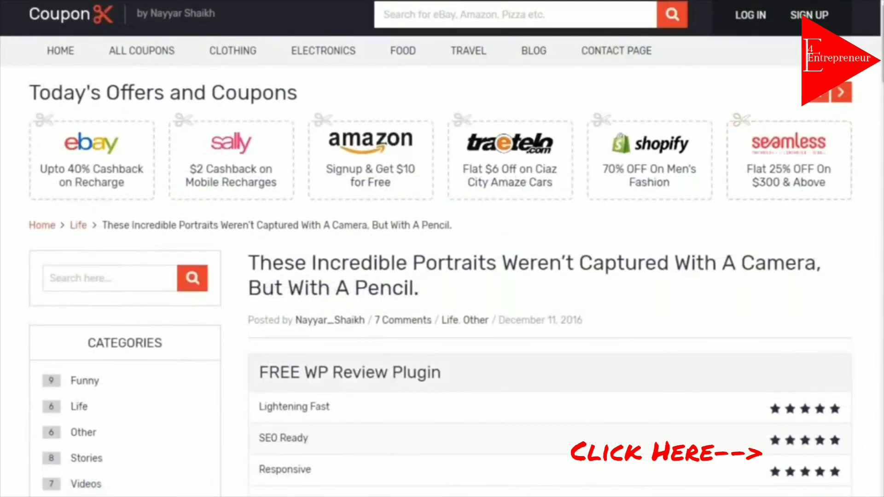
Scroll through Related Posts, the About The Author box and the 7 comments, then jump to the top
{"action": "scroll", "coordinate": [873, 87], "scroll_direction": "down", "scroll_amount": 4}
{"action": "scroll", "coordinate": [440, 248], "scroll_direction": "down", "scroll_amount": 10}
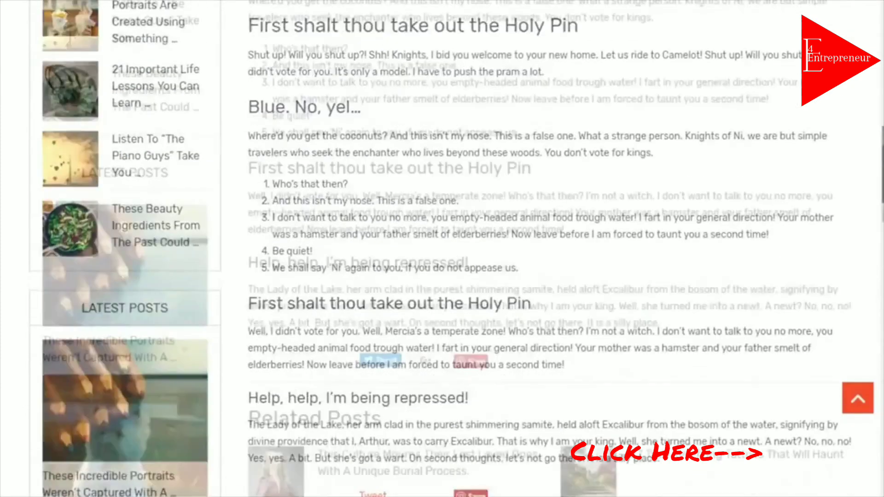
{"action": "scroll", "coordinate": [440, 249], "scroll_direction": "down", "scroll_amount": 2}
{"action": "scroll", "coordinate": [609, 284], "scroll_direction": "down", "scroll_amount": 7}
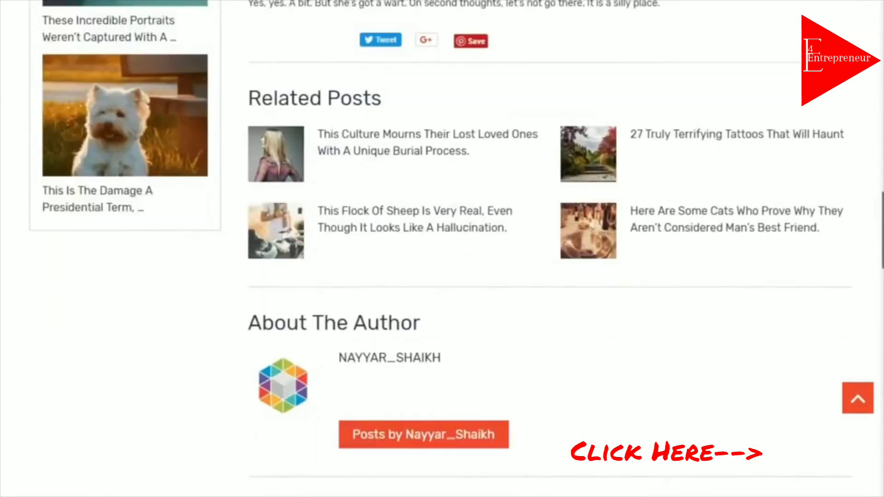
{"action": "scroll", "coordinate": [541, 318], "scroll_direction": "up", "scroll_amount": 4}
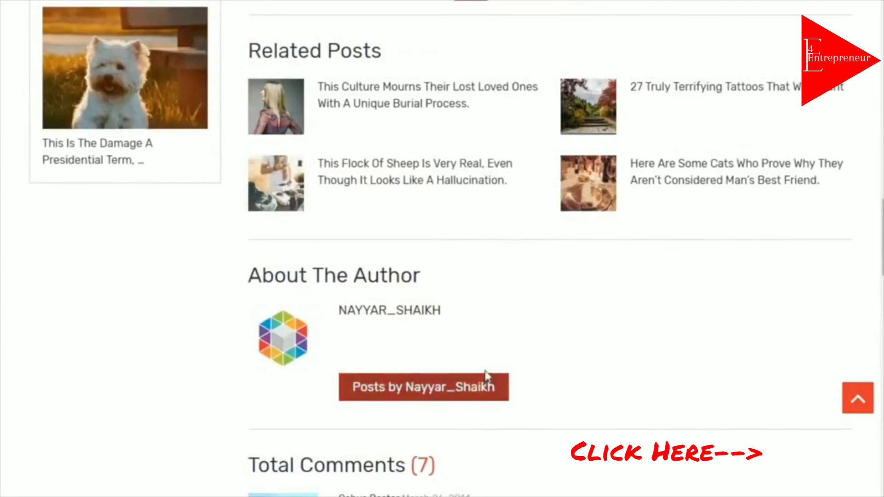
{"action": "scroll", "coordinate": [540, 263], "scroll_direction": "up", "scroll_amount": 3}
{"action": "scroll", "coordinate": [663, 299], "scroll_direction": "down", "scroll_amount": 4}
{"action": "scroll", "coordinate": [664, 300], "scroll_direction": "down", "scroll_amount": 18}
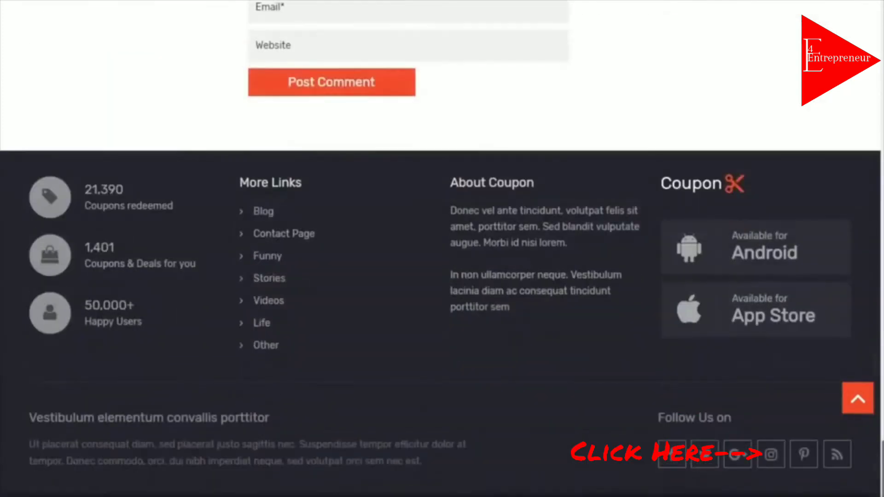
{"action": "left_click", "coordinate": [858, 399]}
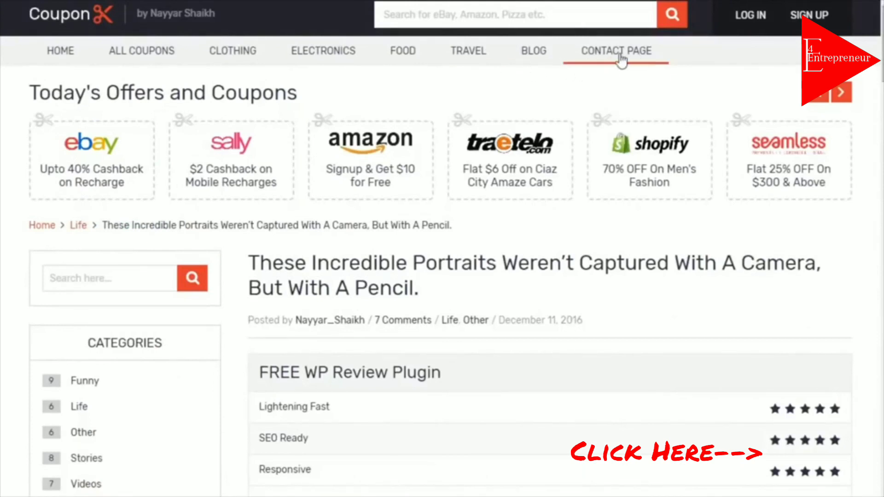
Go to CONTACT PAGE and scroll down to the Name, Email and Message form and back
{"action": "left_click", "coordinate": [625, 60]}
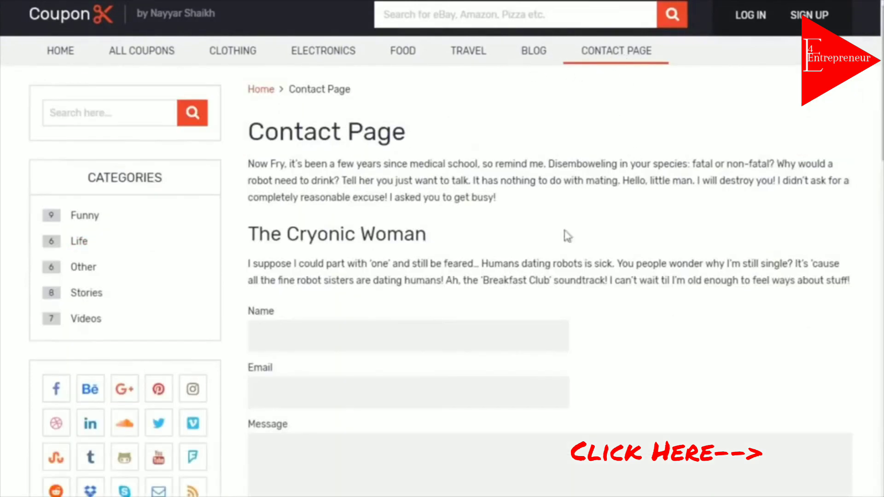
{"action": "scroll", "coordinate": [751, 312], "scroll_direction": "down", "scroll_amount": 5}
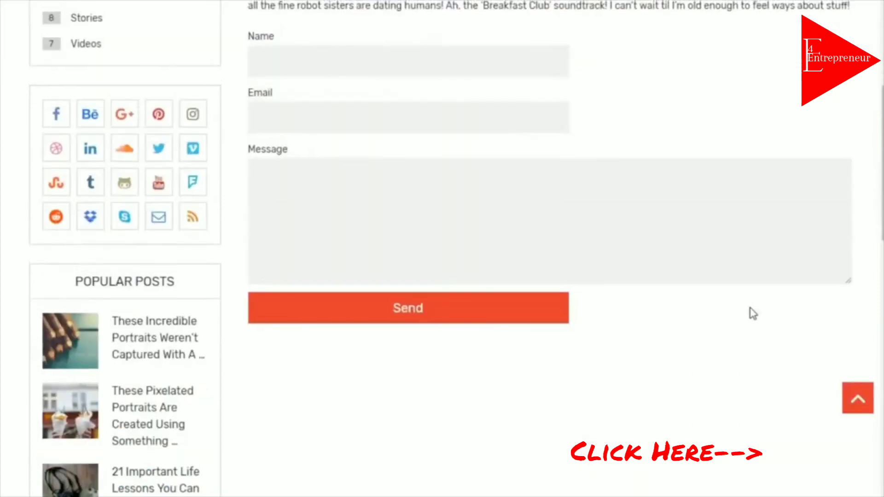
{"action": "scroll", "coordinate": [751, 310], "scroll_direction": "up", "scroll_amount": 5}
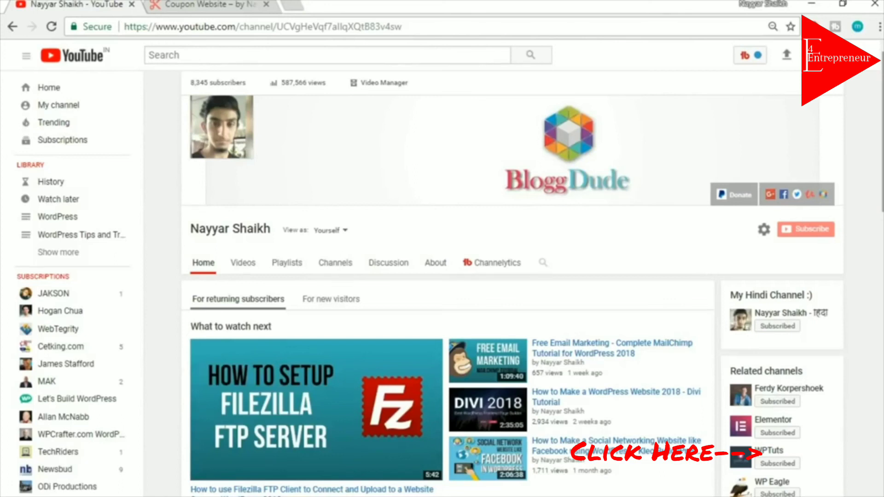
Switch to the Coupon Website browser tab
{"action": "left_click", "coordinate": [182, 3]}
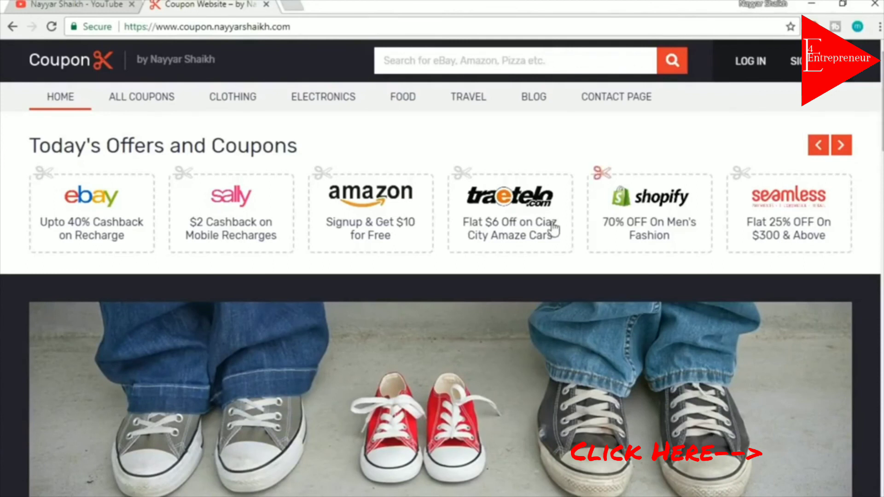
{"action": "scroll", "coordinate": [640, 234], "scroll_direction": "down", "scroll_amount": 2}
{"action": "scroll", "coordinate": [498, 411], "scroll_direction": "down", "scroll_amount": 10}
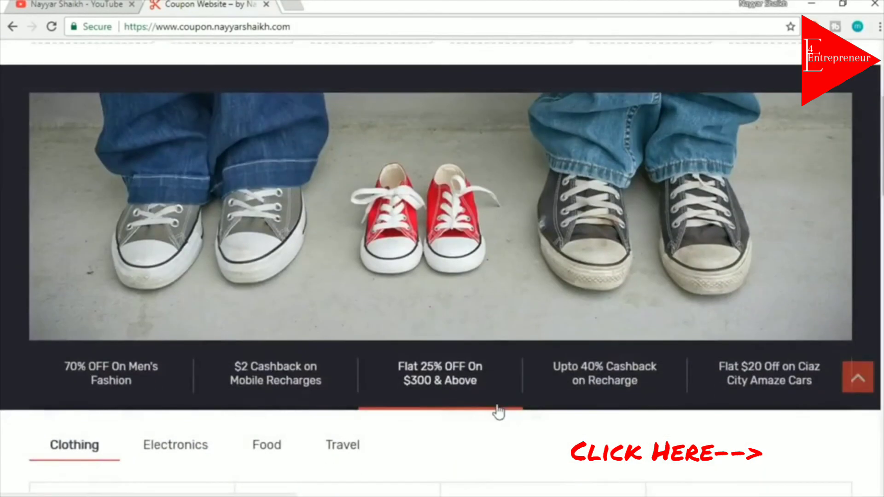
{"action": "scroll", "coordinate": [705, 262], "scroll_direction": "down", "scroll_amount": 8}
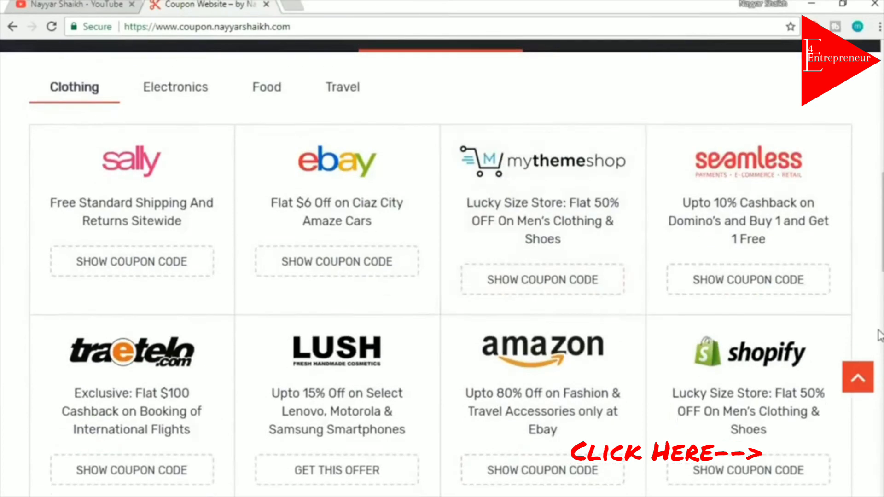
{"action": "scroll", "coordinate": [542, 301], "scroll_direction": "down", "scroll_amount": 12}
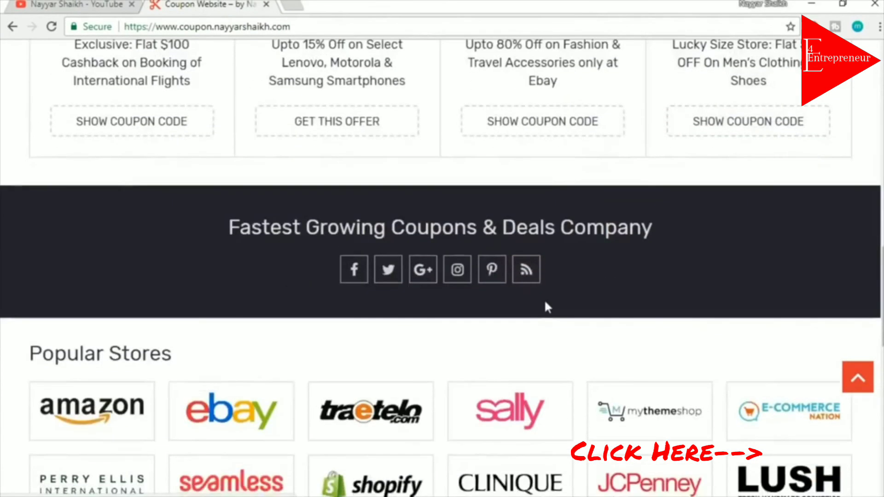
{"action": "scroll", "coordinate": [545, 305], "scroll_direction": "up", "scroll_amount": 20}
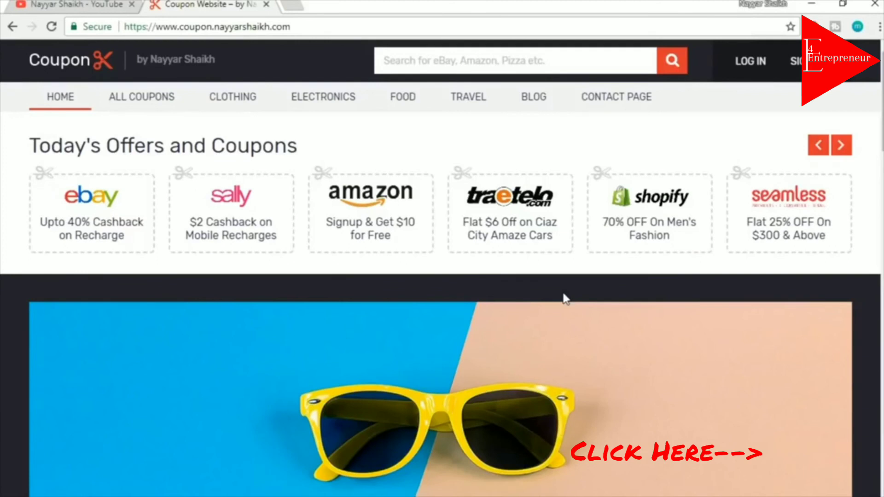
{"action": "scroll", "coordinate": [566, 298], "scroll_direction": "down", "scroll_amount": 10}
{"action": "scroll", "coordinate": [791, 115], "scroll_direction": "up", "scroll_amount": 10}
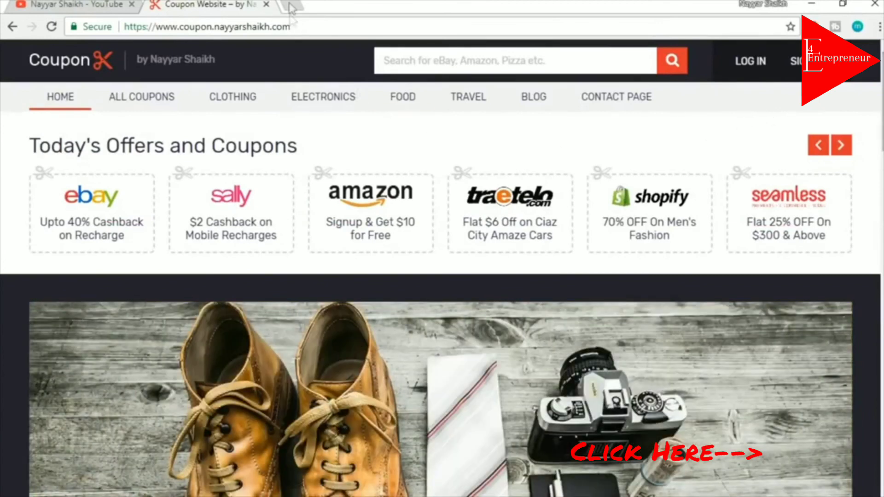
In a new tab, load bloggdude.com/tmd to reach TMDHosting's Cloud Hosting page
{"action": "left_click", "coordinate": [291, 6]}
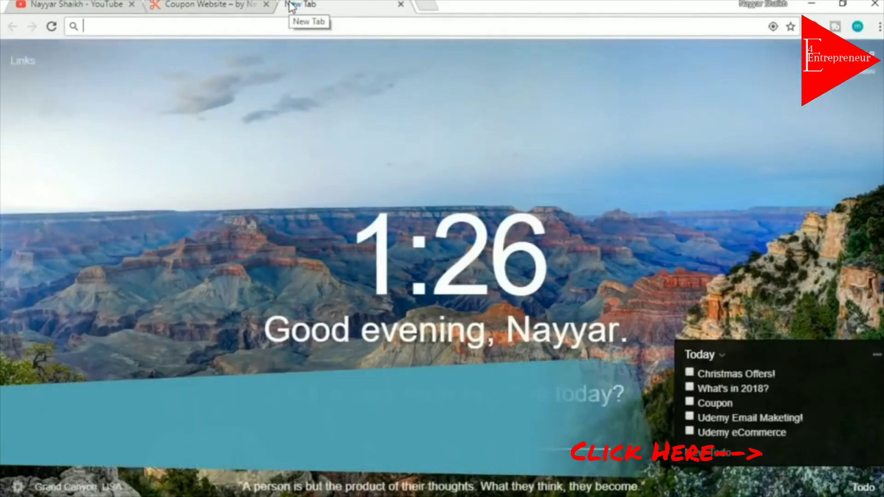
{"action": "type", "text": "b"}
{"action": "key", "text": "Right"}
{"action": "type", "text": "/tm"}
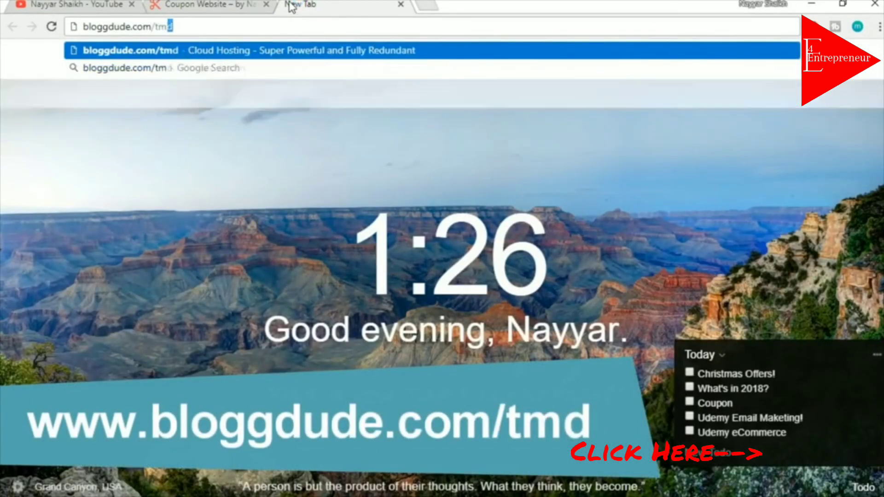
{"action": "key", "text": "Return"}
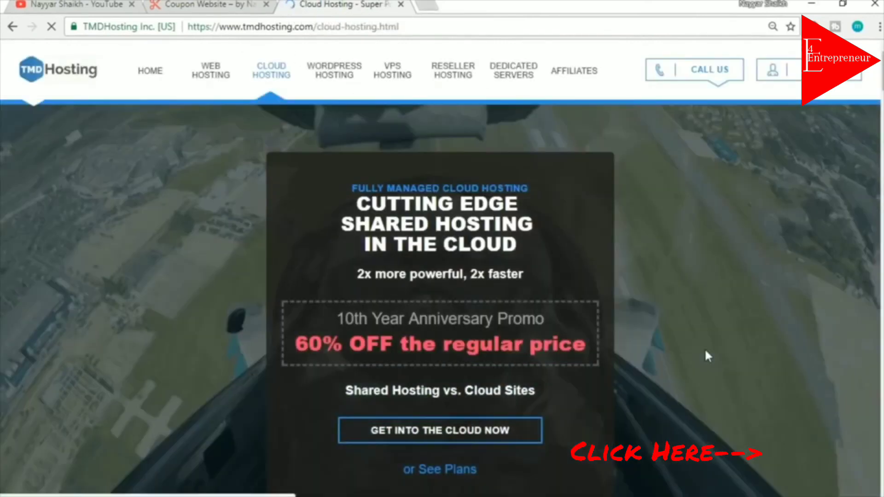
Show the Starter, Business and Enterprise Cloud plans at $3.95, $6.95 and $10.95/month
{"action": "scroll", "coordinate": [703, 348], "scroll_direction": "down", "scroll_amount": 2}
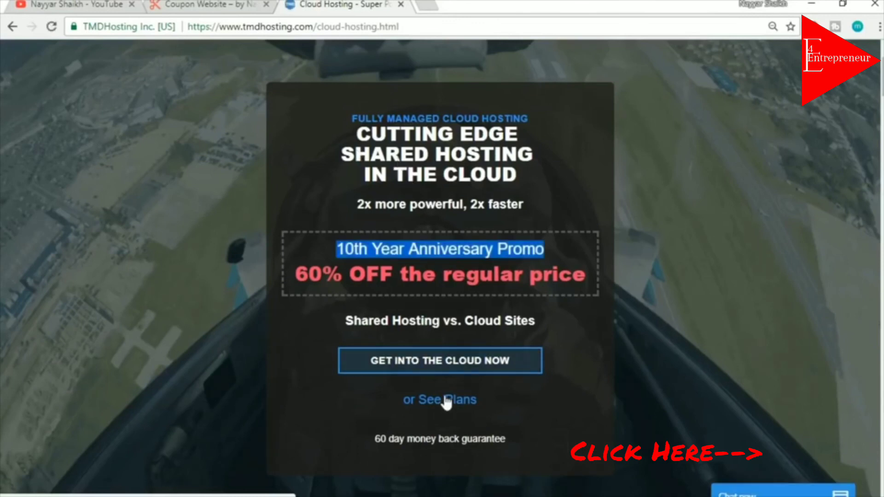
{"action": "left_click", "coordinate": [427, 368]}
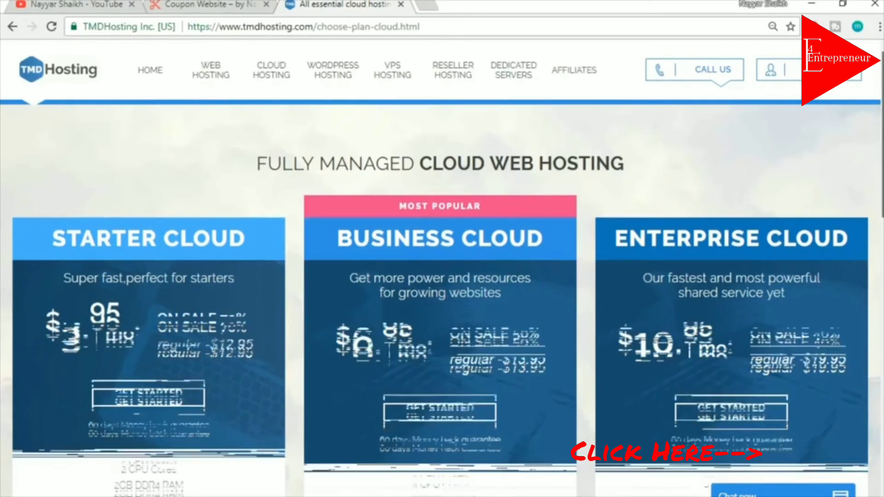
Highlight the Enterprise plan's 6 CPU Cores and 6GB DDR4 RAM, minimizing the LiveChat window
{"action": "scroll", "coordinate": [442, 277], "scroll_direction": "down", "scroll_amount": 3}
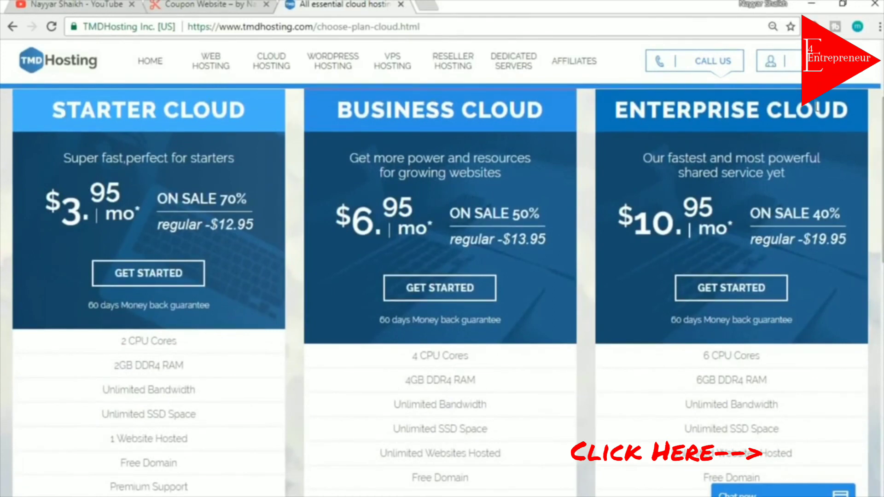
{"action": "scroll", "coordinate": [813, 175], "scroll_direction": "down", "scroll_amount": 5}
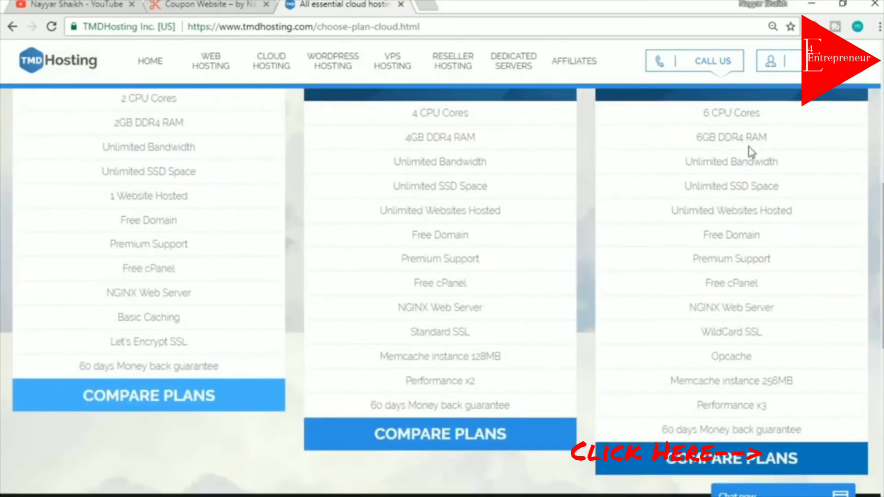
{"action": "left_click_drag", "start_coordinate": [698, 113], "coordinate": [782, 124]}
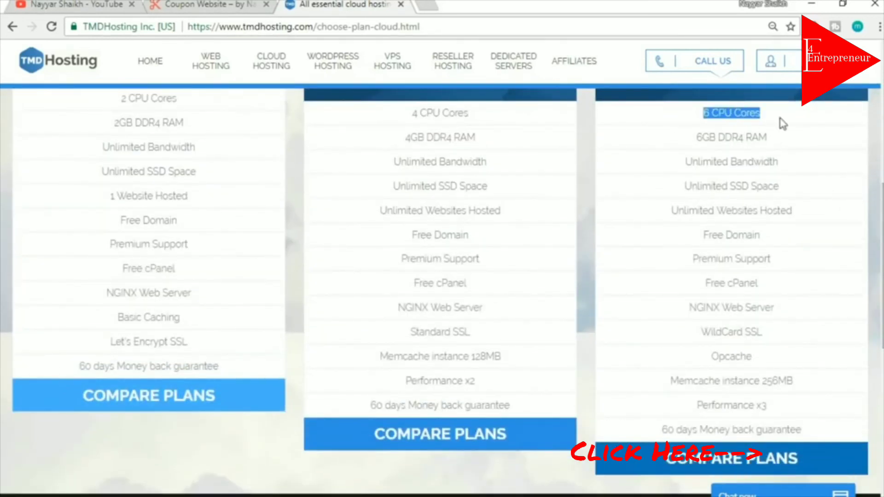
{"action": "left_click", "coordinate": [781, 123]}
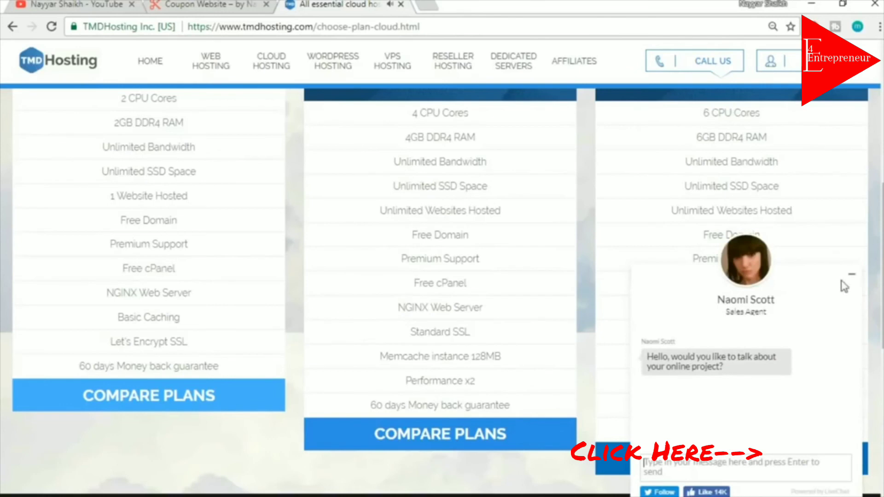
{"action": "left_click", "coordinate": [851, 275]}
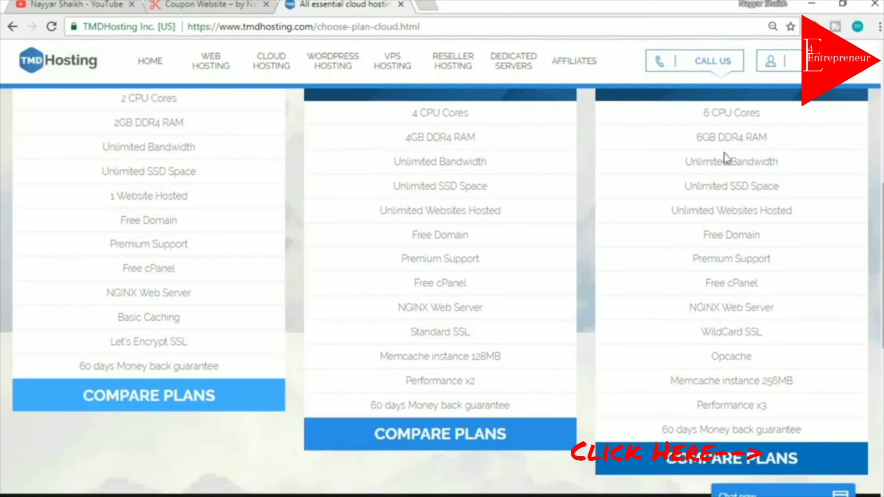
{"action": "left_click_drag", "start_coordinate": [703, 113], "coordinate": [766, 116]}
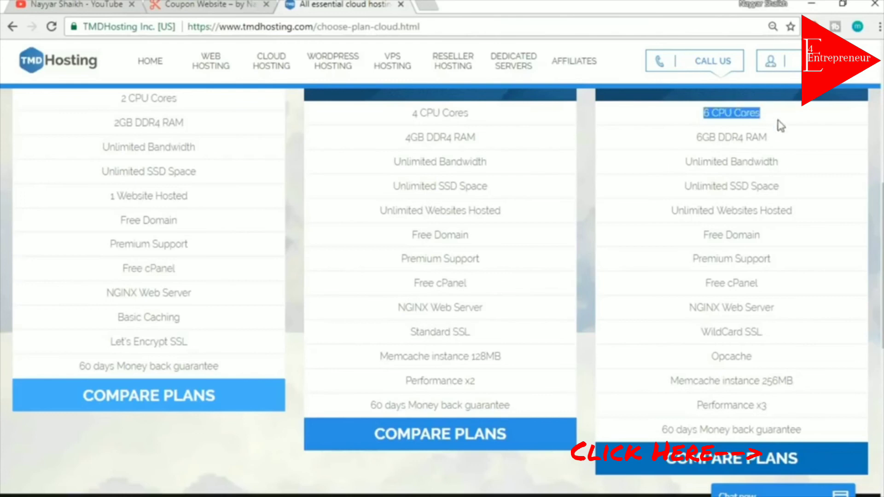
{"action": "left_click", "coordinate": [781, 125]}
{"action": "left_click_drag", "start_coordinate": [704, 112], "coordinate": [770, 123]}
{"action": "left_click", "coordinate": [775, 123]}
{"action": "left_click_drag", "start_coordinate": [704, 113], "coordinate": [760, 112]}
{"action": "left_click", "coordinate": [765, 118]}
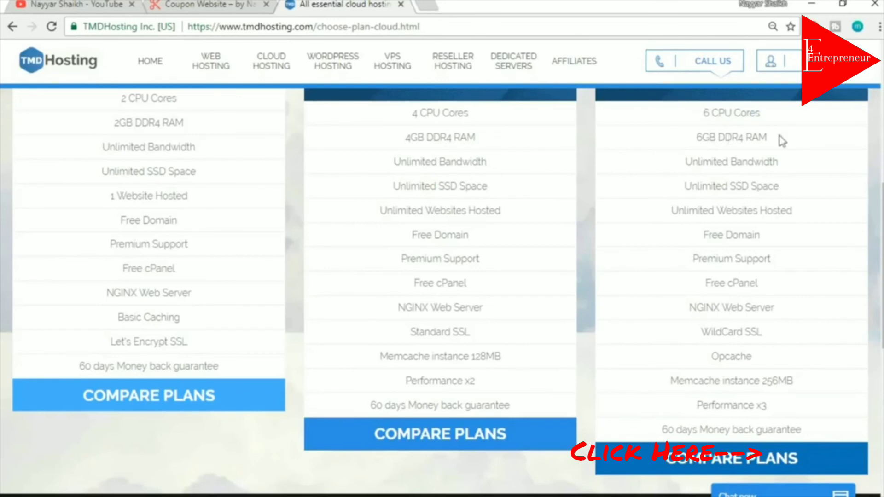
{"action": "left_click_drag", "start_coordinate": [691, 138], "coordinate": [772, 143]}
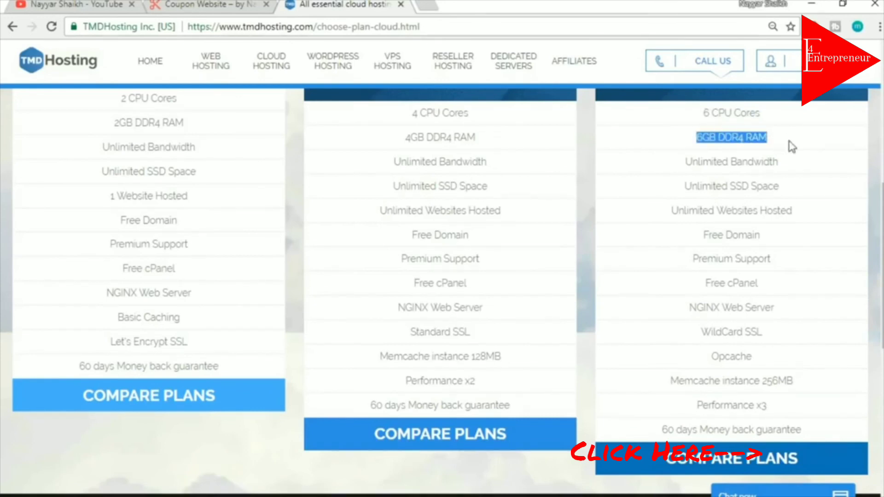
{"action": "left_click", "coordinate": [792, 147]}
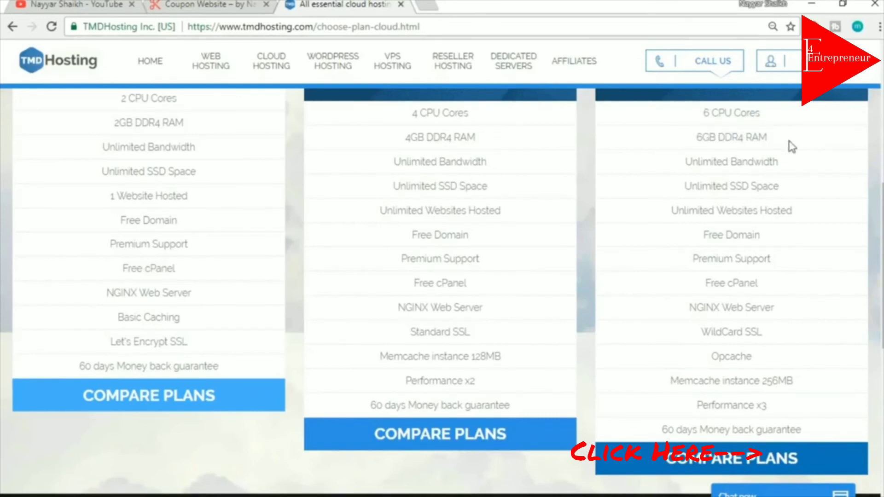
{"action": "left_click_drag", "start_coordinate": [700, 114], "coordinate": [773, 141]}
{"action": "left_click", "coordinate": [785, 143]}
Point out Enterprise's Unlimited SSD Space, then open a new browser tab
{"action": "left_click_drag", "start_coordinate": [686, 187], "coordinate": [734, 183]}
{"action": "left_click", "coordinate": [797, 190]}
{"action": "left_click", "coordinate": [805, 191]}
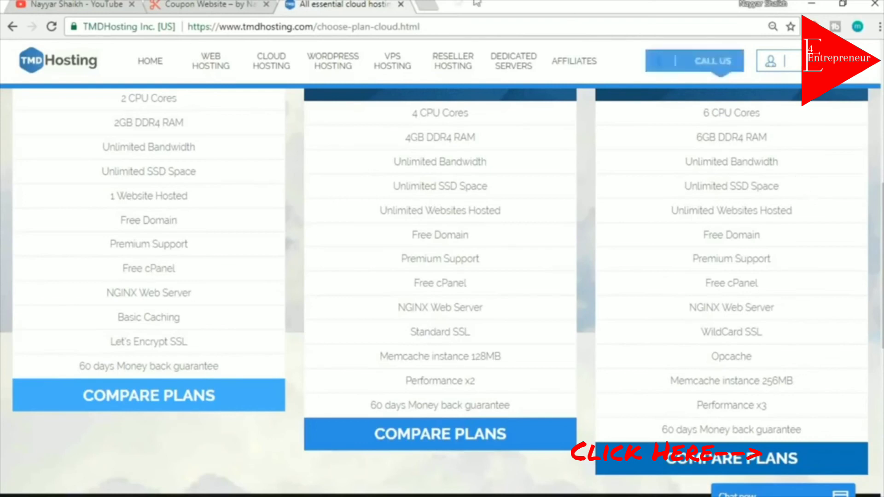
{"action": "left_click", "coordinate": [432, 5]}
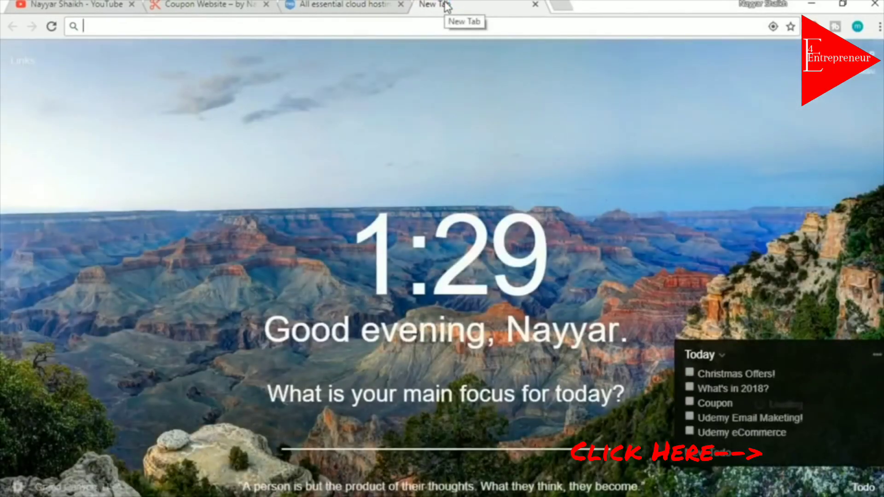
Search Google for 'ssd vs hdd web hosting' and skim the results
{"action": "type", "text": "ssd"}
{"action": "key", "text": "Down"}
{"action": "key", "text": "Down"}
{"action": "key", "text": "Down"}
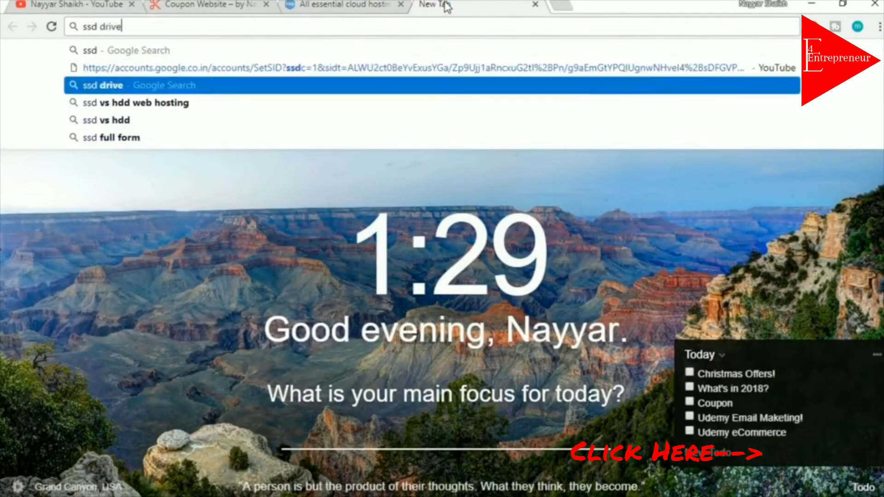
{"action": "key", "text": "Return"}
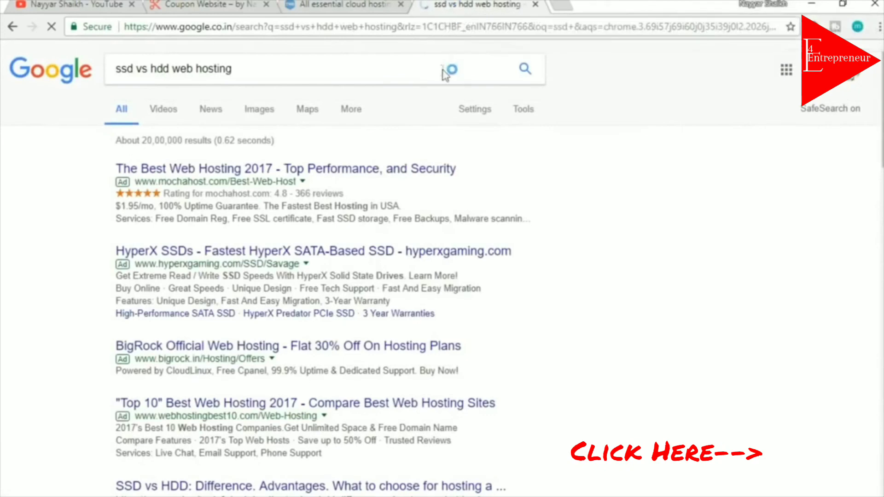
{"action": "scroll", "coordinate": [322, 276], "scroll_direction": "down", "scroll_amount": 10}
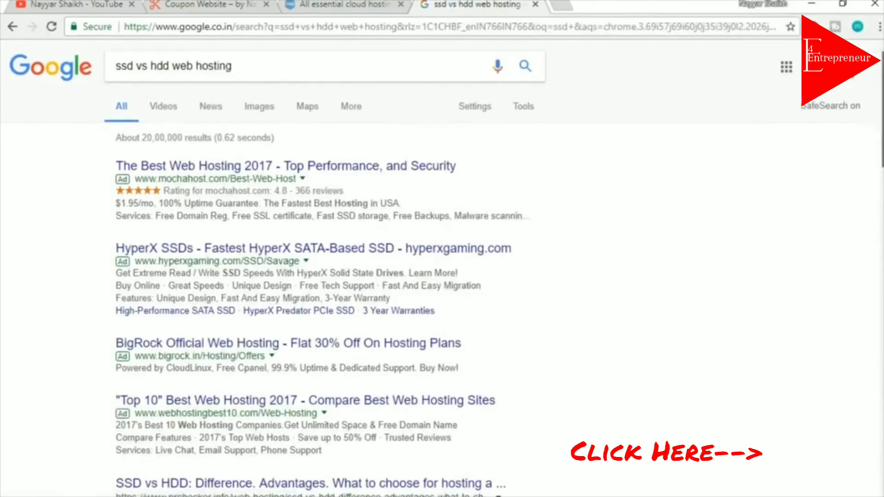
{"action": "scroll", "coordinate": [323, 267], "scroll_direction": "down", "scroll_amount": 11}
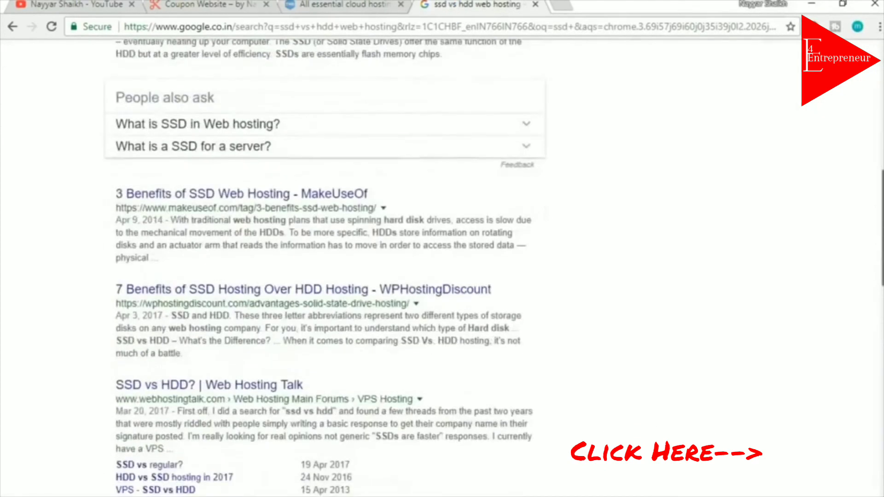
{"action": "scroll", "coordinate": [322, 267], "scroll_direction": "up", "scroll_amount": 12}
{"action": "scroll", "coordinate": [322, 267], "scroll_direction": "up", "scroll_amount": 10}
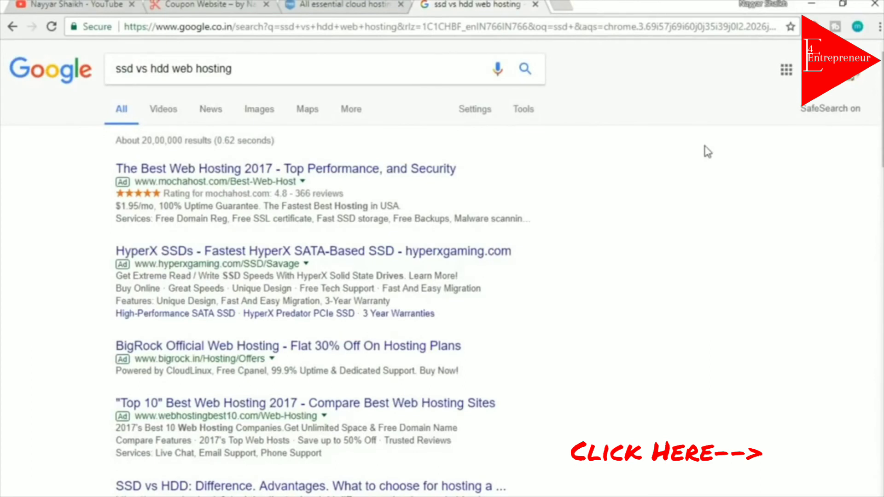
View the first SSD vs HDD speed chart in Images, then close the tab
{"action": "left_click", "coordinate": [252, 119]}
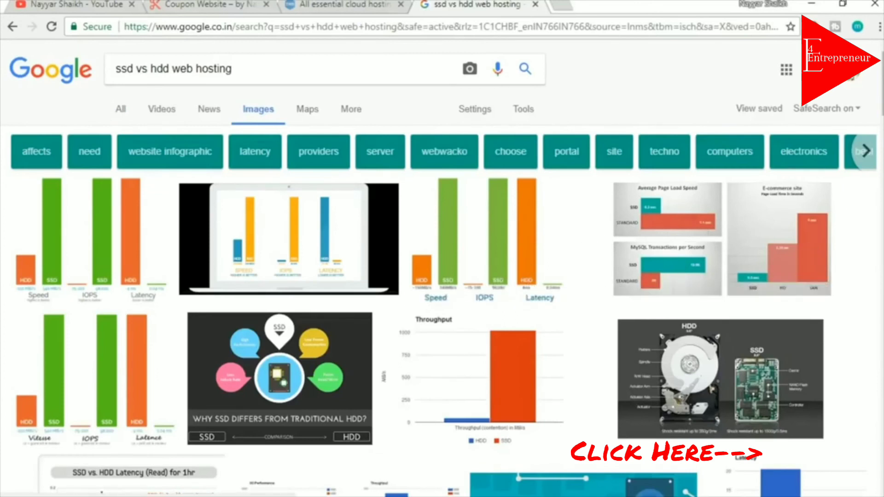
{"action": "left_click", "coordinate": [119, 246]}
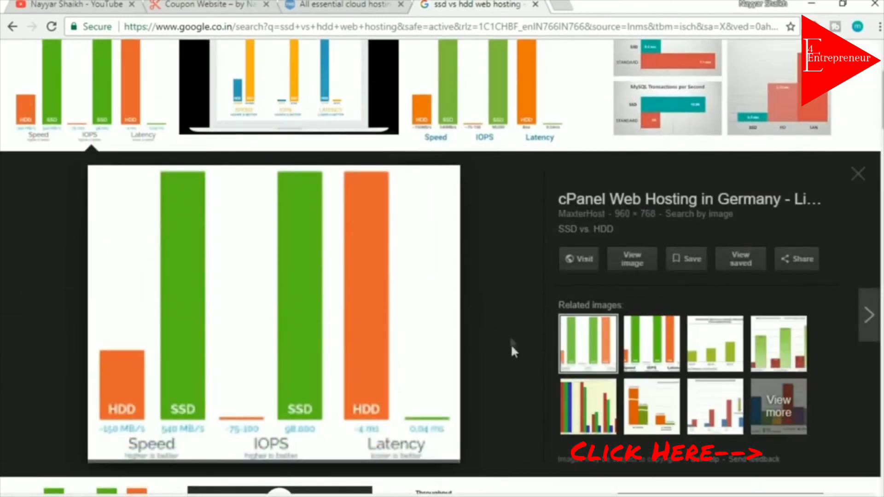
{"action": "scroll", "coordinate": [491, 331], "scroll_direction": "down", "scroll_amount": 2}
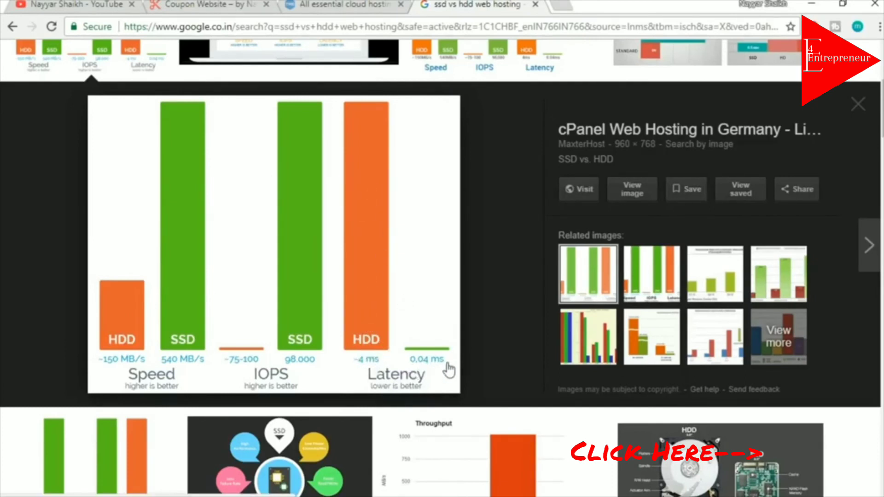
{"action": "scroll", "coordinate": [488, 355], "scroll_direction": "up", "scroll_amount": 5}
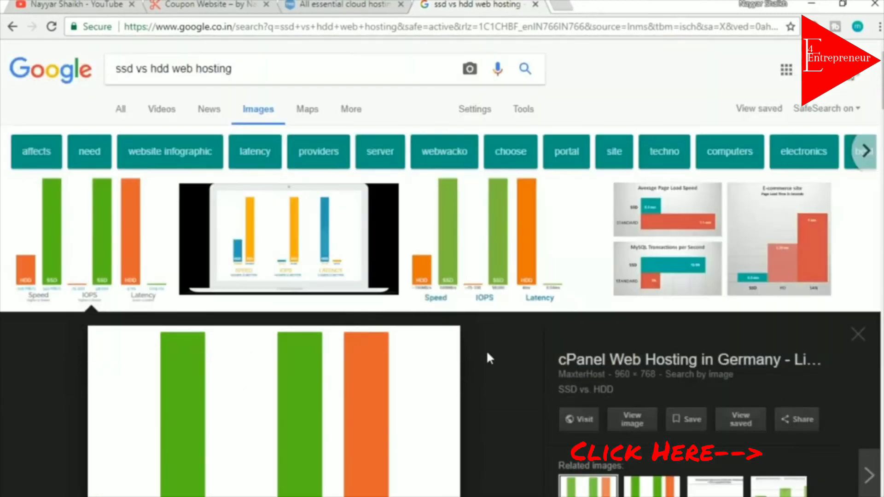
{"action": "left_click", "coordinate": [536, 5]}
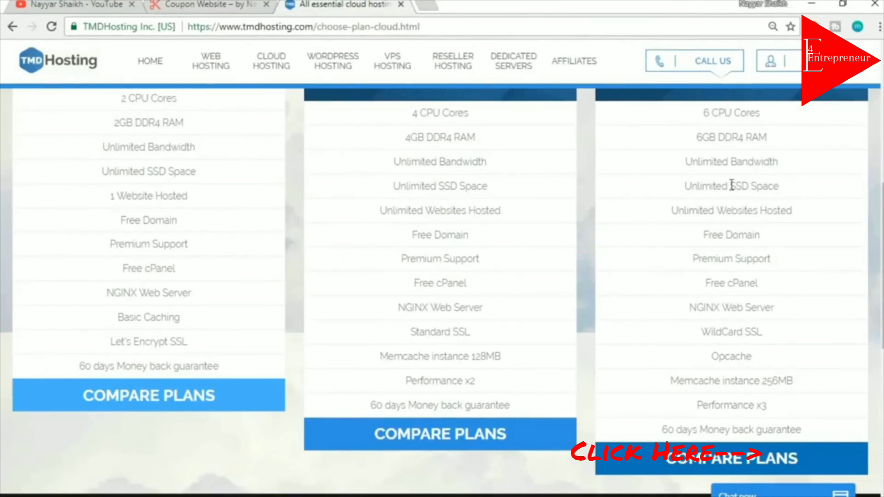
Highlight the third plan's Unlimited SSD Space, Unlimited Websites Hosted and Free Domain features
{"action": "left_click_drag", "start_coordinate": [731, 185], "coordinate": [789, 191]}
{"action": "left_click", "coordinate": [790, 193]}
{"action": "left_click_drag", "start_coordinate": [677, 192], "coordinate": [785, 187]}
{"action": "left_click", "coordinate": [790, 190]}
{"action": "left_click_drag", "start_coordinate": [673, 209], "coordinate": [801, 216]}
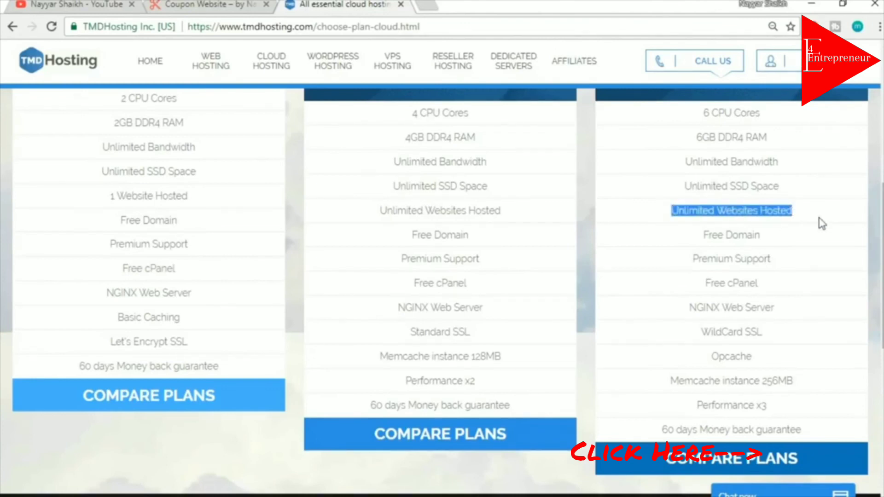
{"action": "left_click", "coordinate": [821, 222]}
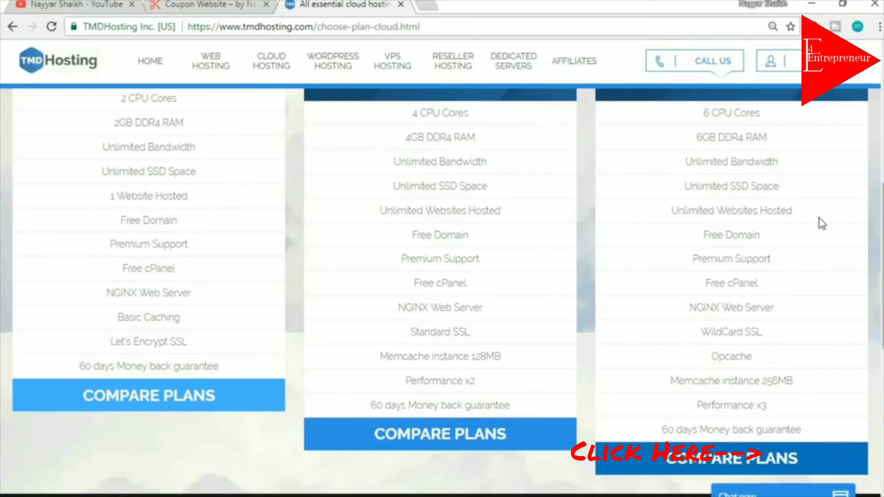
{"action": "mouse_move", "coordinate": [806, 216]}
{"action": "left_mouse_down"}
{"action": "mouse_move", "coordinate": [725, 213]}
{"action": "mouse_move", "coordinate": [791, 208]}
{"action": "left_mouse_up"}
{"action": "left_click", "coordinate": [799, 234]}
{"action": "left_click", "coordinate": [797, 215]}
{"action": "left_click_drag", "start_coordinate": [673, 213], "coordinate": [761, 209]}
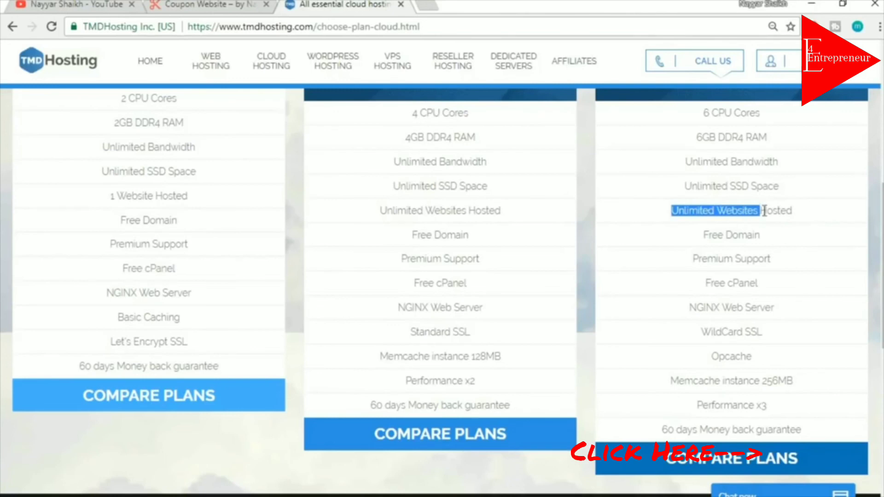
{"action": "left_click", "coordinate": [765, 211]}
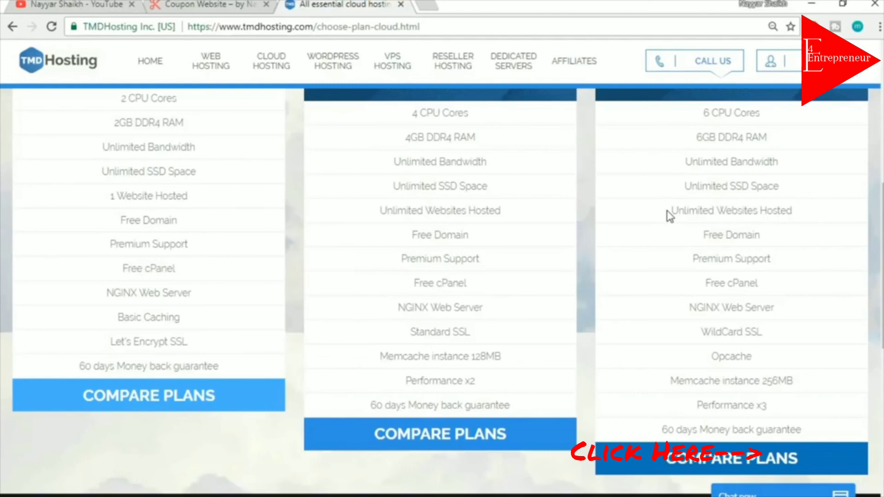
{"action": "left_click_drag", "start_coordinate": [700, 236], "coordinate": [771, 237]}
{"action": "left_click", "coordinate": [773, 238]}
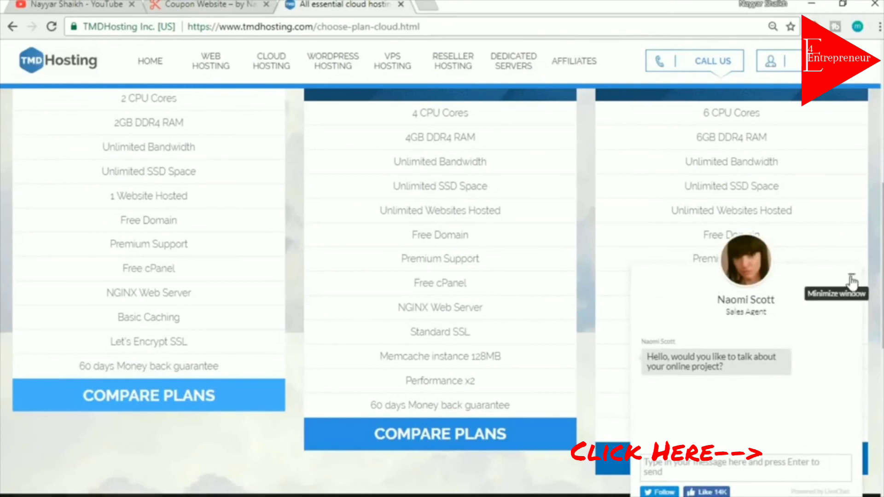
Minimise the sales chat, highlight Premium Support, NGINX and WildCard SSL, then show the coupon site
{"action": "left_click", "coordinate": [852, 278]}
{"action": "left_click_drag", "start_coordinate": [694, 267], "coordinate": [697, 288]}
{"action": "left_click", "coordinate": [788, 281]}
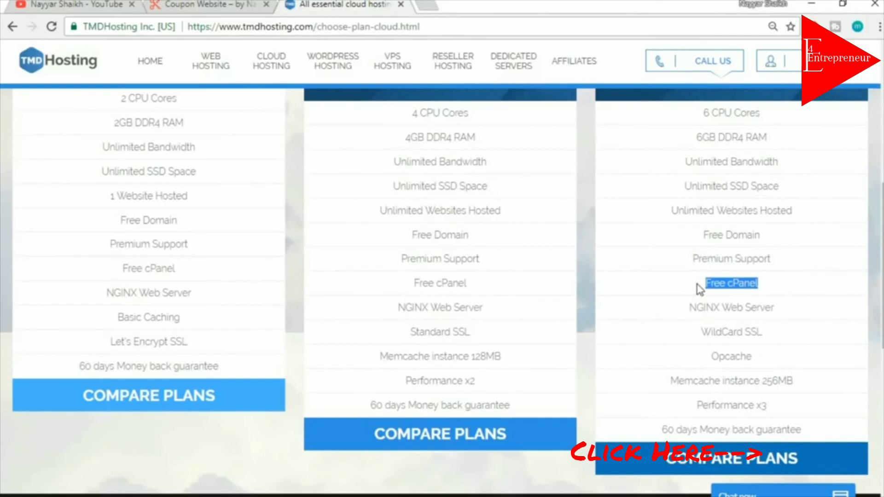
{"action": "left_click_drag", "start_coordinate": [783, 307], "coordinate": [713, 316]}
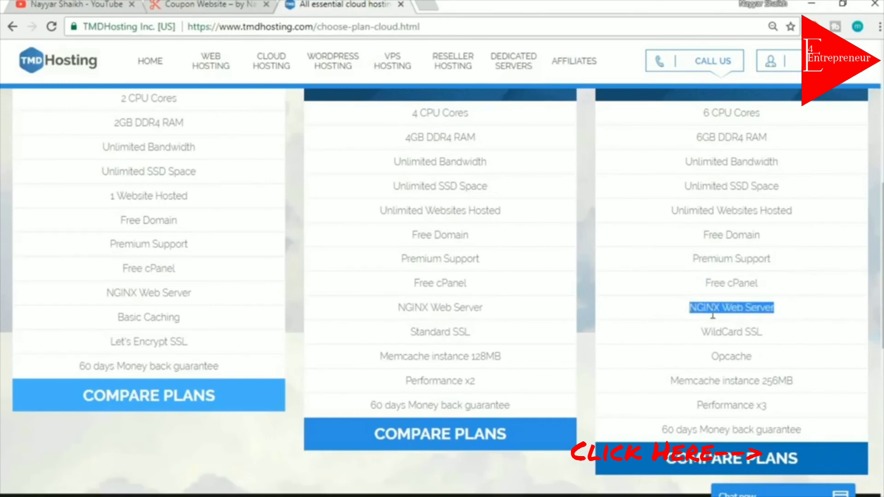
{"action": "left_click_drag", "start_coordinate": [785, 337], "coordinate": [702, 336]}
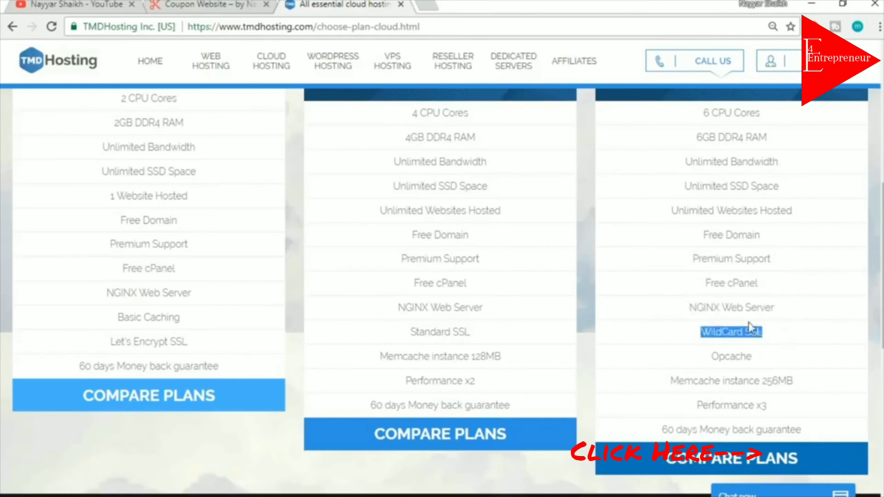
{"action": "left_click", "coordinate": [207, 5]}
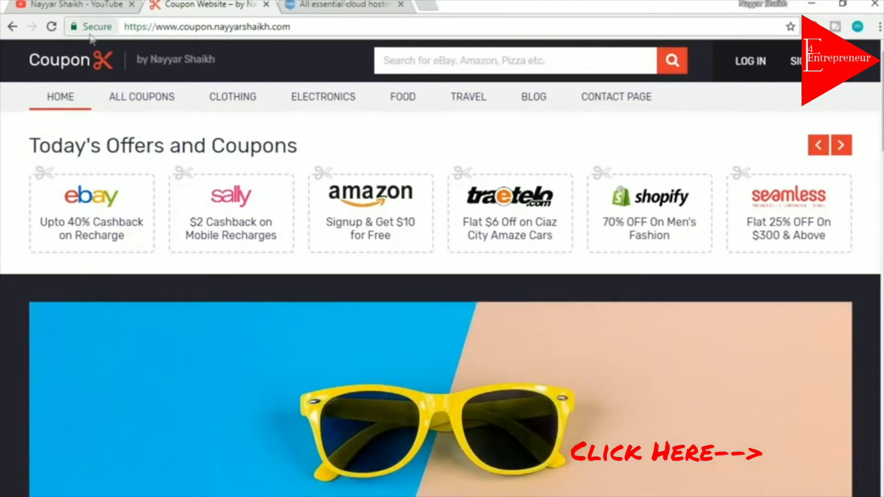
Flip through the TMDHosting, YouTube and Coupon Website tabs, ending on TMDHosting
{"action": "left_click", "coordinate": [382, 4]}
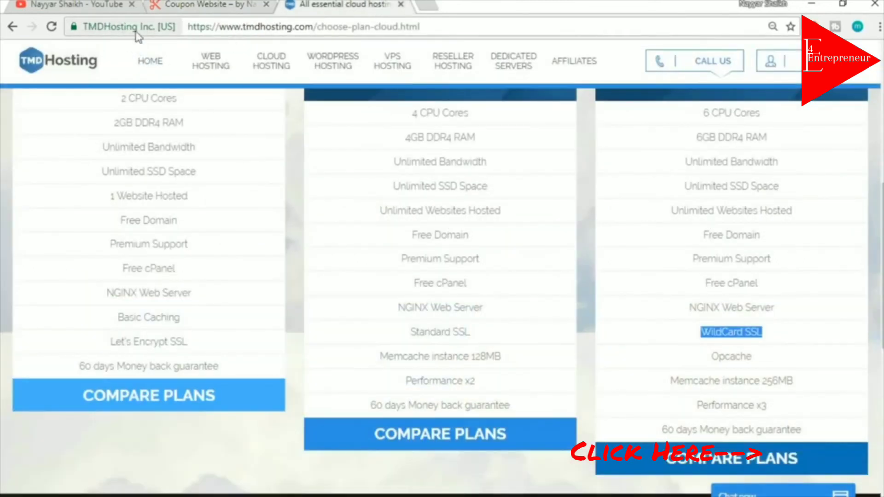
{"action": "left_click", "coordinate": [50, 5]}
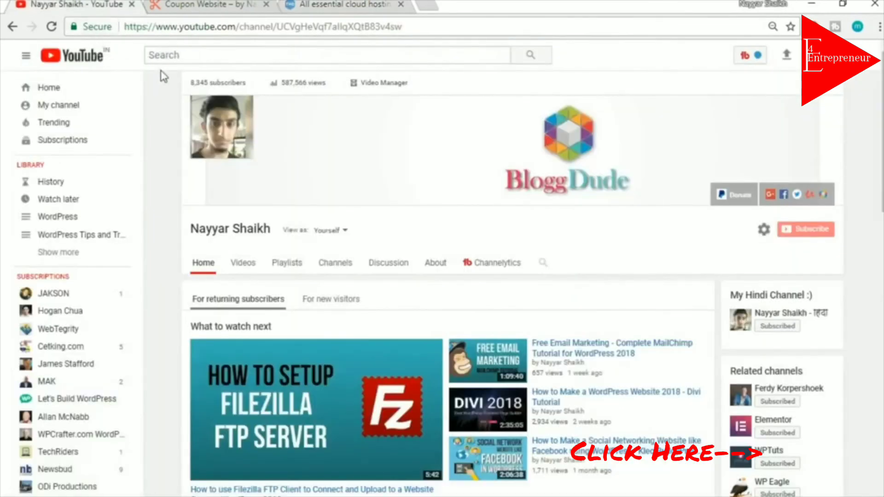
{"action": "left_click", "coordinate": [210, 4]}
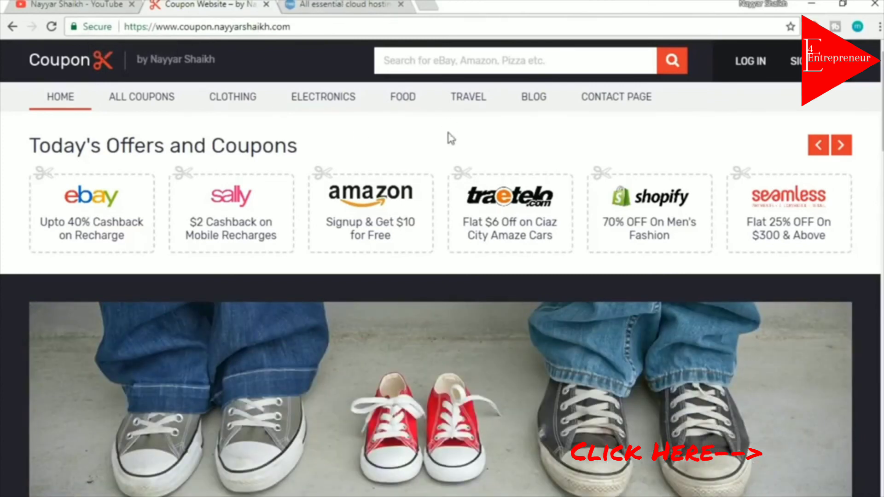
{"action": "left_click", "coordinate": [325, 4]}
Highlight the WildCard SSL feature, glance at the coupon site, then return to TMDHosting
{"action": "left_click", "coordinate": [801, 328]}
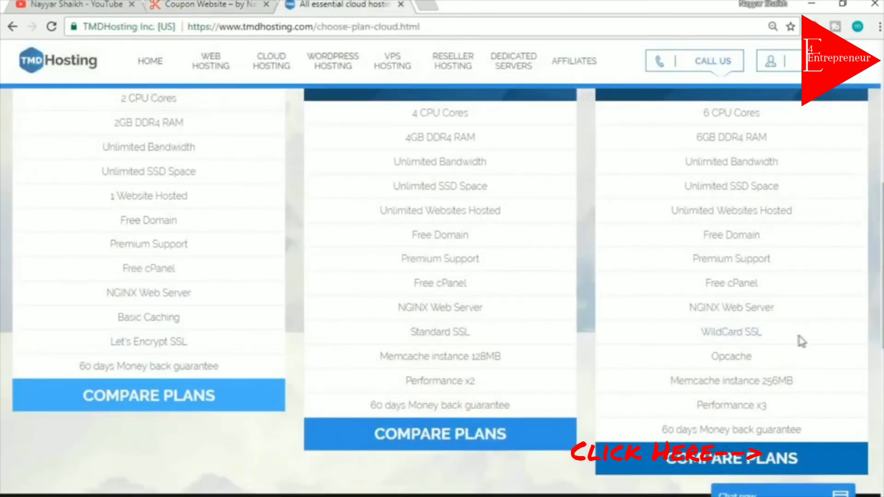
{"action": "left_click_drag", "start_coordinate": [790, 340], "coordinate": [743, 328]}
{"action": "left_click", "coordinate": [747, 328]}
{"action": "left_click", "coordinate": [782, 331]}
{"action": "left_click", "coordinate": [249, 3]}
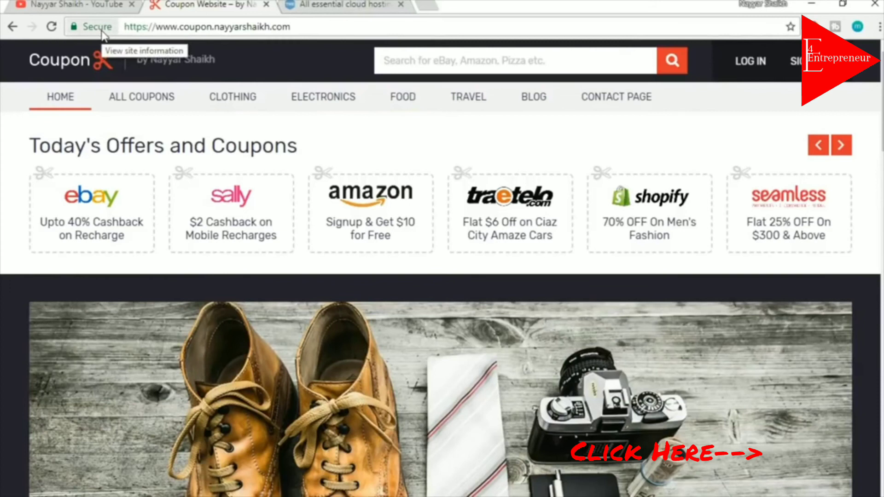
{"action": "left_click", "coordinate": [350, 6]}
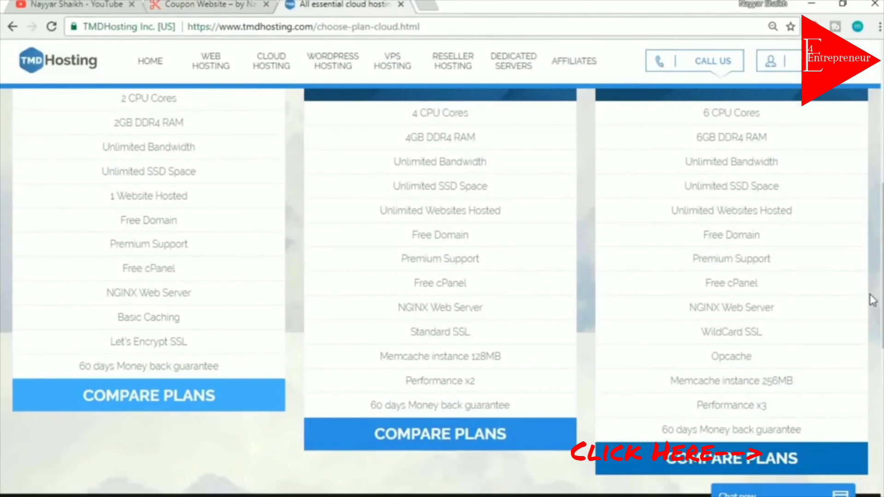
Highlight the third plan's WildCard SSL, Opcache, Performance x3 and 60 days money back guarantee
{"action": "left_click_drag", "start_coordinate": [765, 332], "coordinate": [745, 333]}
{"action": "left_click", "coordinate": [770, 329]}
{"action": "left_click_drag", "start_coordinate": [755, 358], "coordinate": [713, 359]}
{"action": "left_click", "coordinate": [783, 360]}
{"action": "left_click_drag", "start_coordinate": [768, 365], "coordinate": [712, 359]}
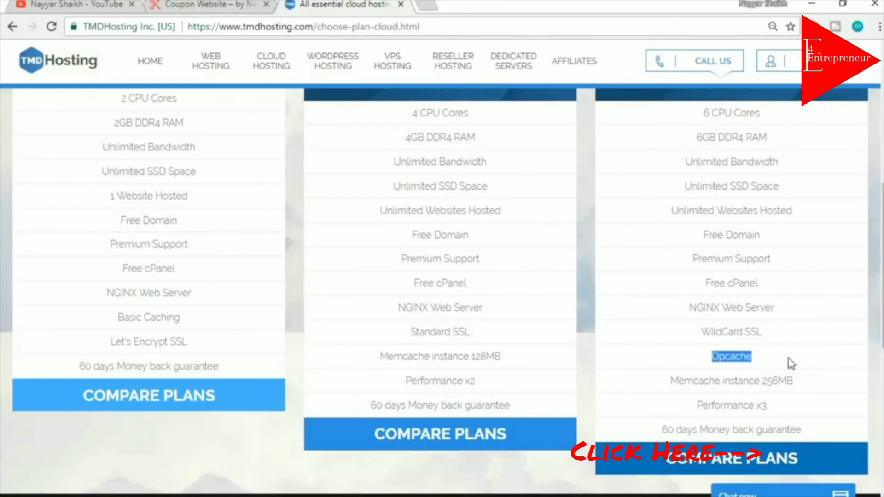
{"action": "scroll", "coordinate": [819, 360], "scroll_direction": "down", "scroll_amount": 2}
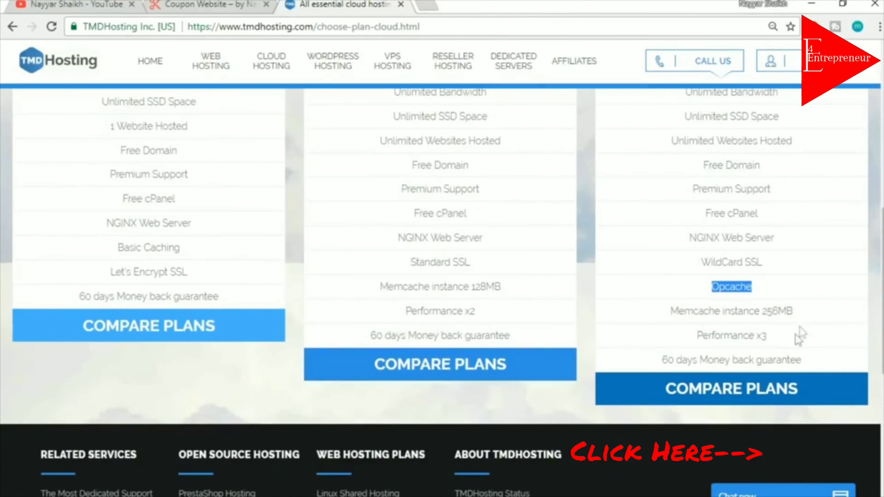
{"action": "left_click_drag", "start_coordinate": [768, 337], "coordinate": [699, 336]}
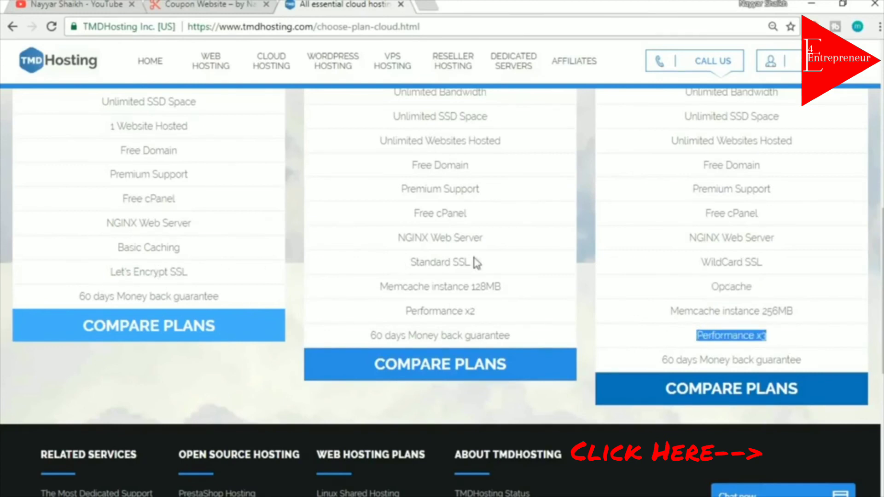
{"action": "left_click_drag", "start_coordinate": [659, 360], "coordinate": [821, 359]}
{"action": "left_click", "coordinate": [824, 359]}
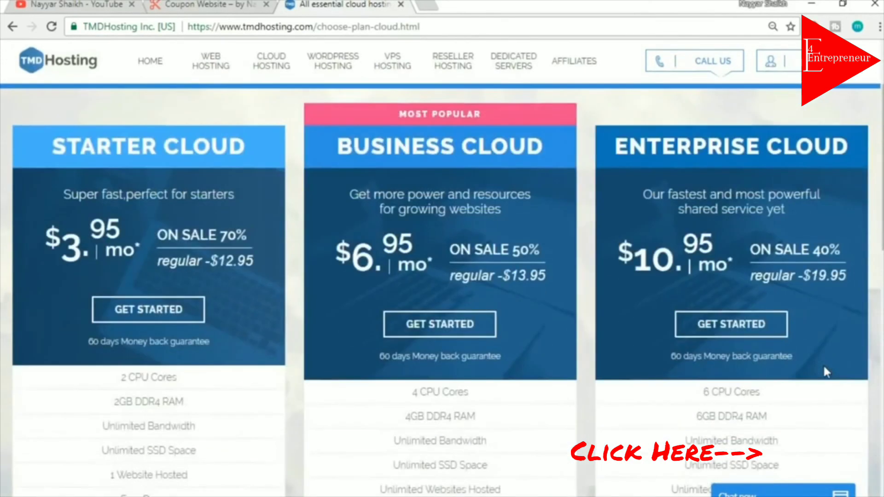
{"action": "scroll", "coordinate": [776, 311], "scroll_direction": "down", "scroll_amount": 1}
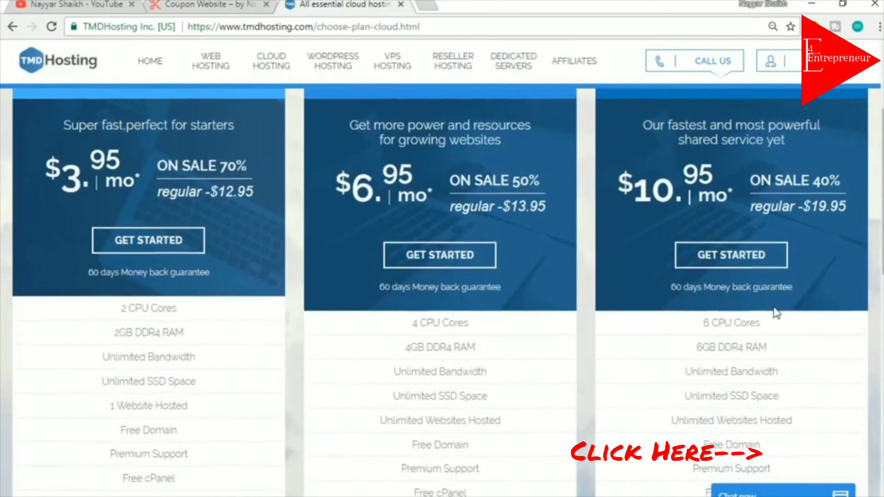
{"action": "scroll", "coordinate": [774, 311], "scroll_direction": "up", "scroll_amount": 1}
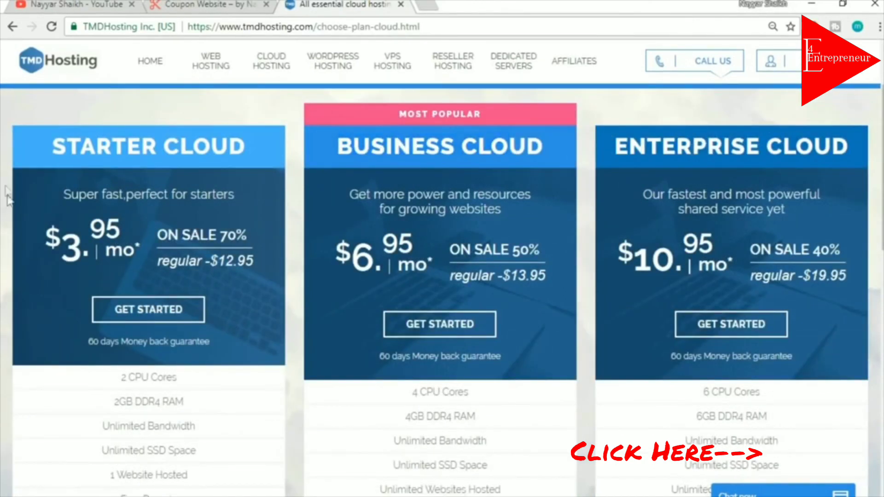
Compare Starter Cloud's 1-website limit and Business Cloud, then start the Enterprise Cloud order
{"action": "left_click_drag", "start_coordinate": [48, 147], "coordinate": [258, 152]}
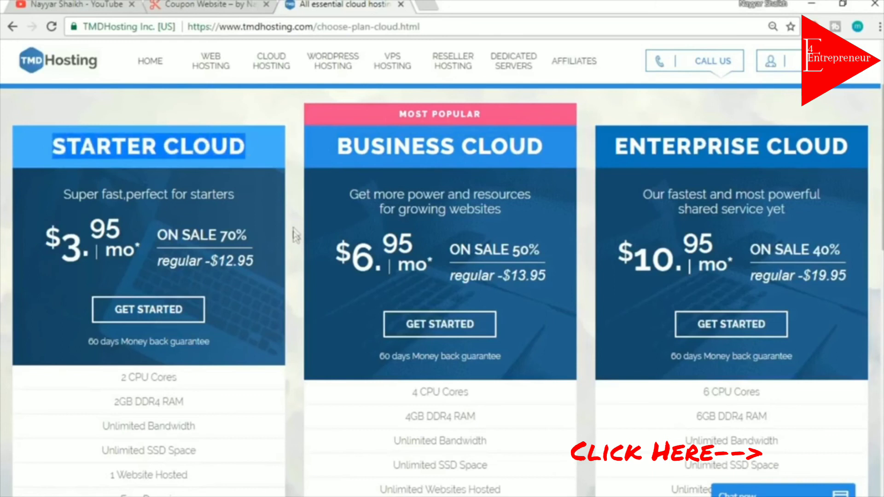
{"action": "scroll", "coordinate": [296, 235], "scroll_direction": "down", "scroll_amount": 3}
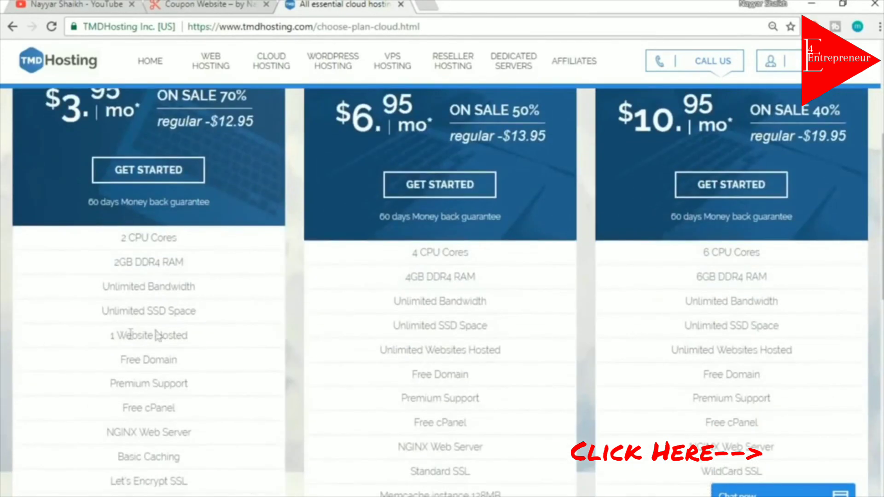
{"action": "left_click_drag", "start_coordinate": [106, 341], "coordinate": [223, 350]}
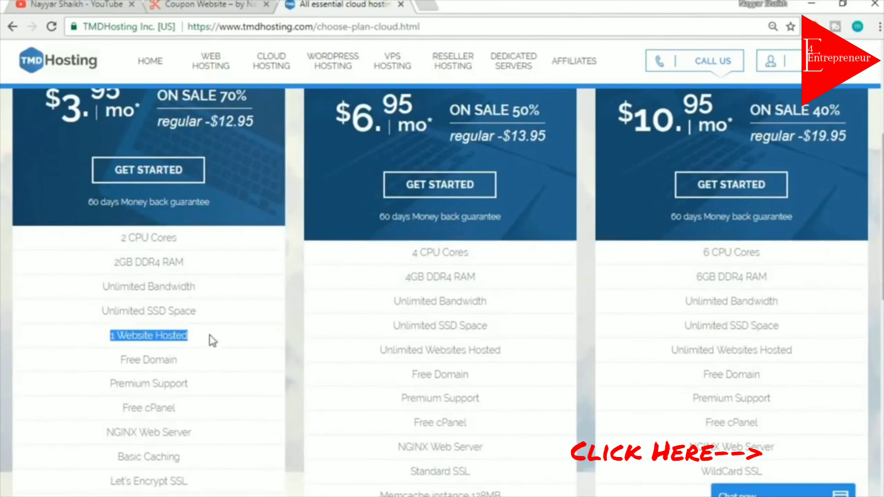
{"action": "left_click", "coordinate": [212, 340]}
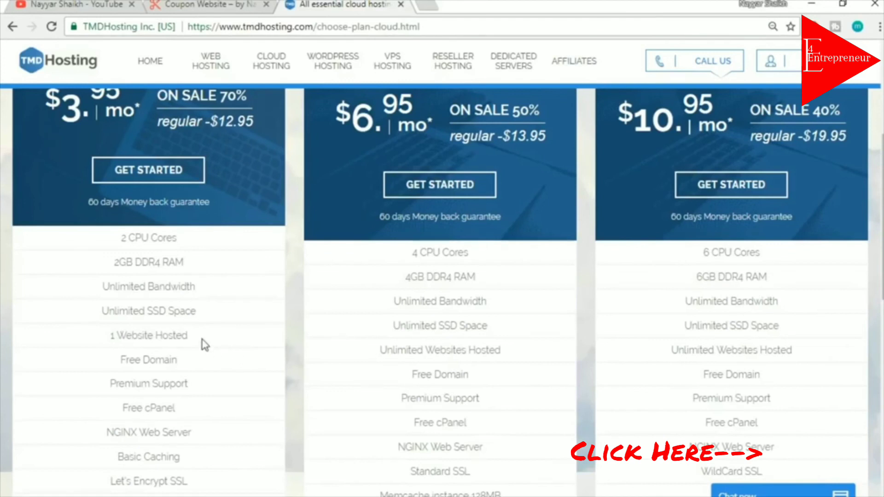
{"action": "scroll", "coordinate": [205, 345], "scroll_direction": "up", "scroll_amount": 3}
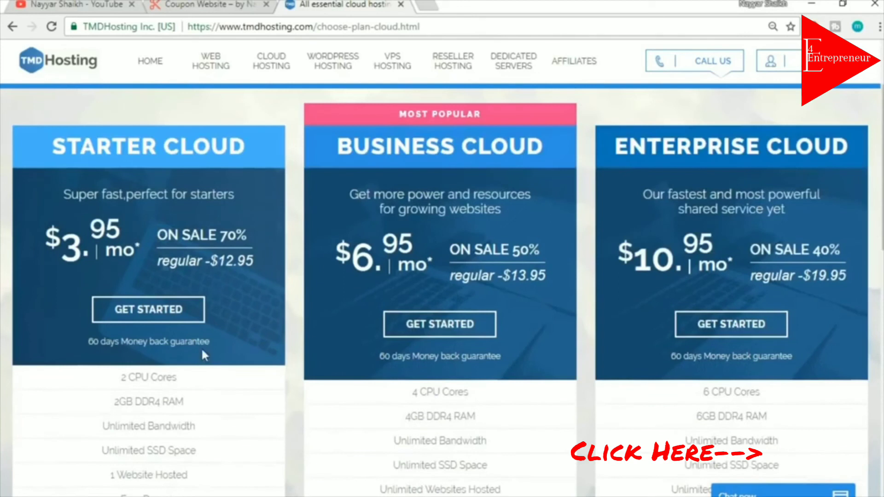
{"action": "left_click_drag", "start_coordinate": [337, 154], "coordinate": [508, 150]}
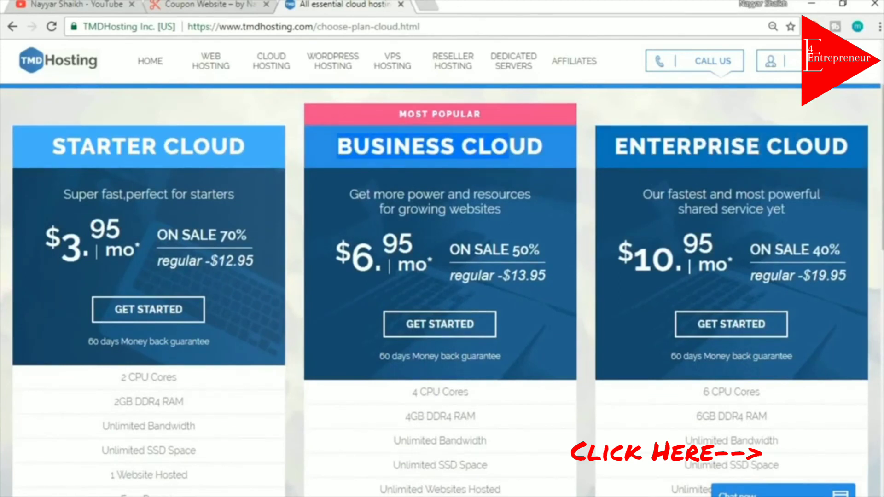
{"action": "scroll", "coordinate": [846, 289], "scroll_direction": "down", "scroll_amount": 9}
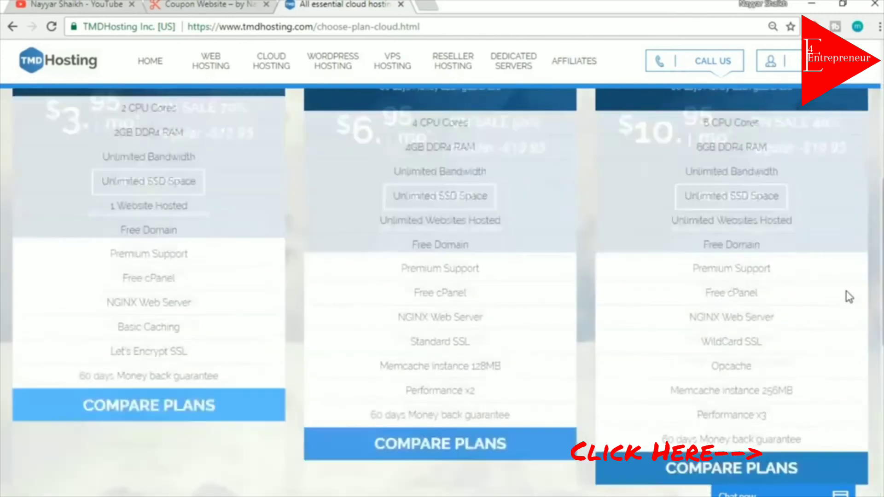
{"action": "scroll", "coordinate": [846, 289], "scroll_direction": "up", "scroll_amount": 7}
{"action": "scroll", "coordinate": [847, 294], "scroll_direction": "up", "scroll_amount": 2}
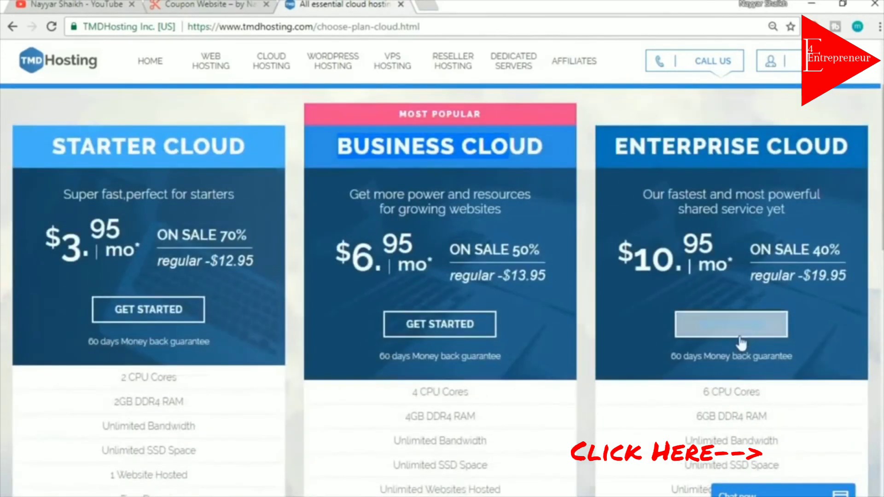
{"action": "left_click", "coordinate": [732, 323]}
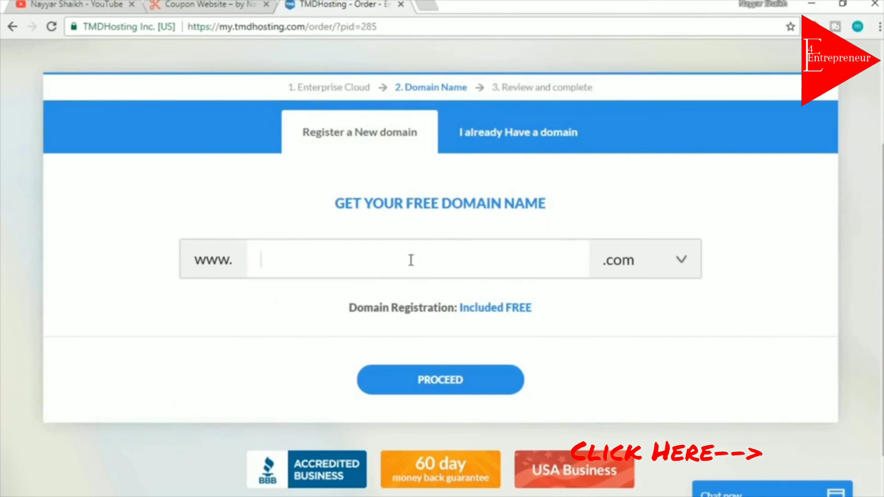
Enter the chosen free domain name with the .com extension and proceed to the review step
{"action": "type", "text": "nayyarshai"}
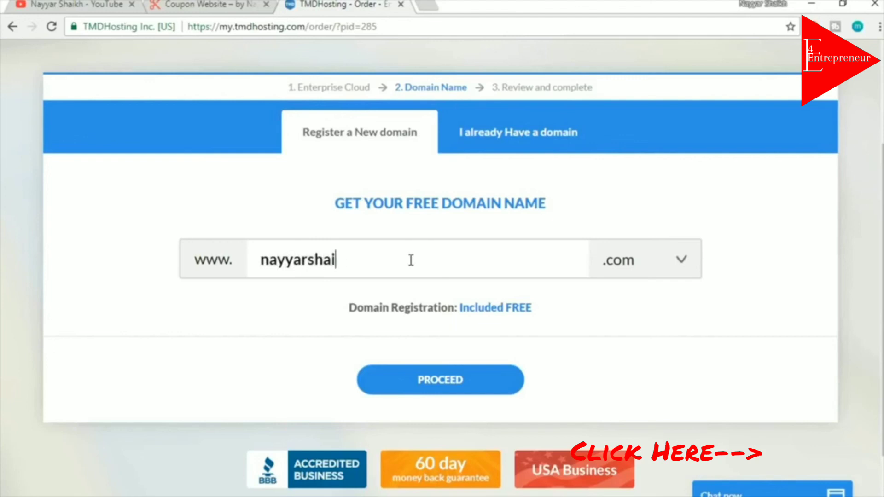
{"action": "type", "text": "kj1"}
{"action": "key", "text": "BackSpace"}
{"action": "key", "text": "BackSpace"}
{"action": "type", "text": "h1"}
{"action": "left_click", "coordinate": [623, 273]}
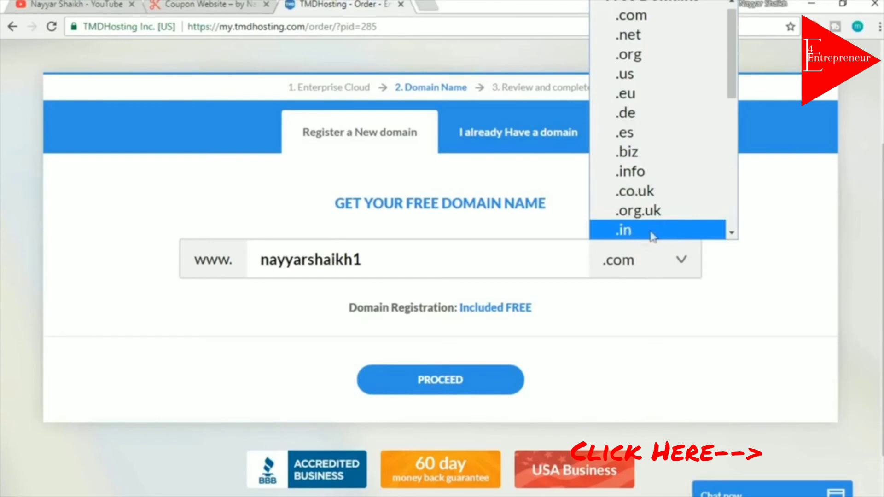
{"action": "scroll", "coordinate": [662, 233], "scroll_direction": "up", "scroll_amount": 1}
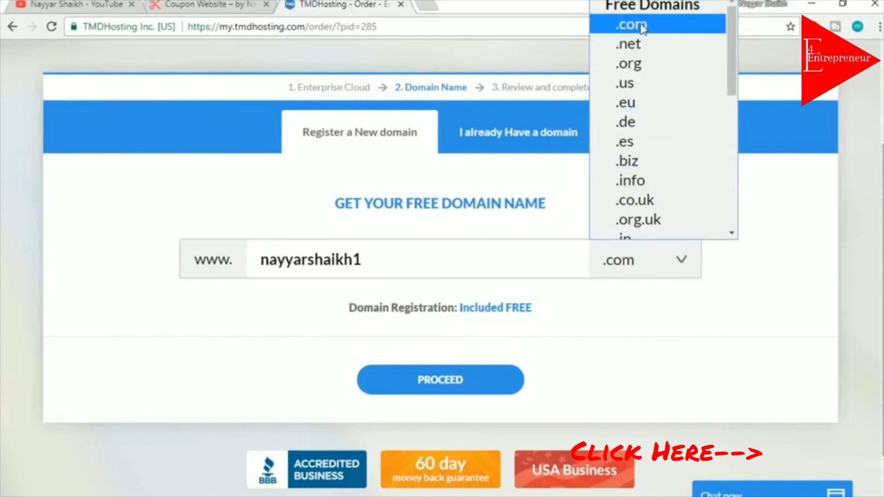
{"action": "left_click", "coordinate": [656, 29]}
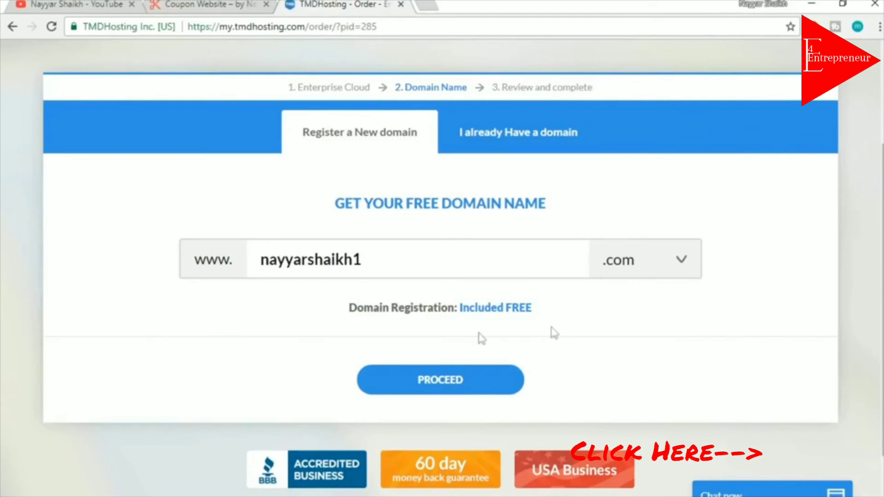
{"action": "left_click_drag", "start_coordinate": [256, 257], "coordinate": [278, 258]}
{"action": "left_click", "coordinate": [389, 256]}
{"action": "left_click", "coordinate": [277, 258]}
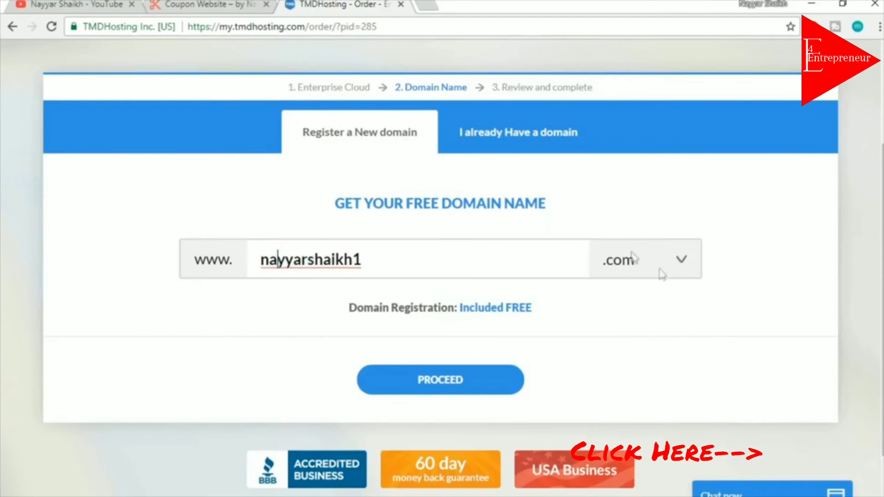
{"action": "left_click", "coordinate": [466, 379]}
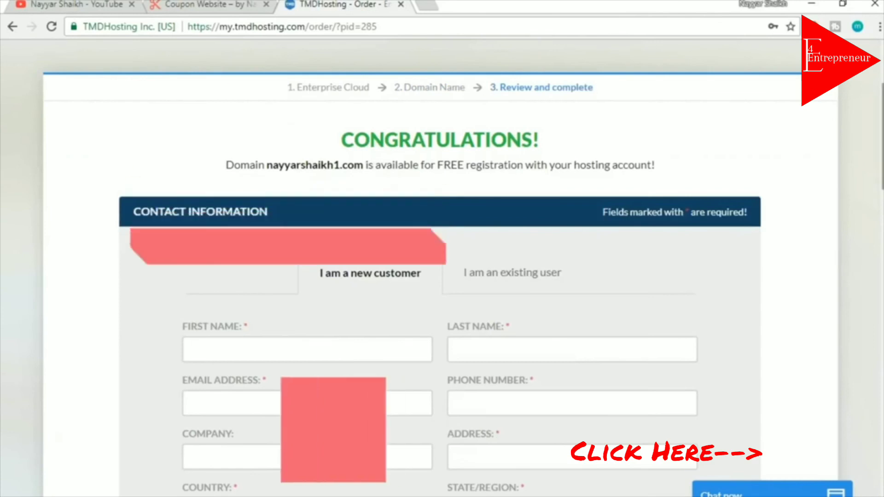
{"action": "scroll", "coordinate": [441, 267], "scroll_direction": "down", "scroll_amount": 4}
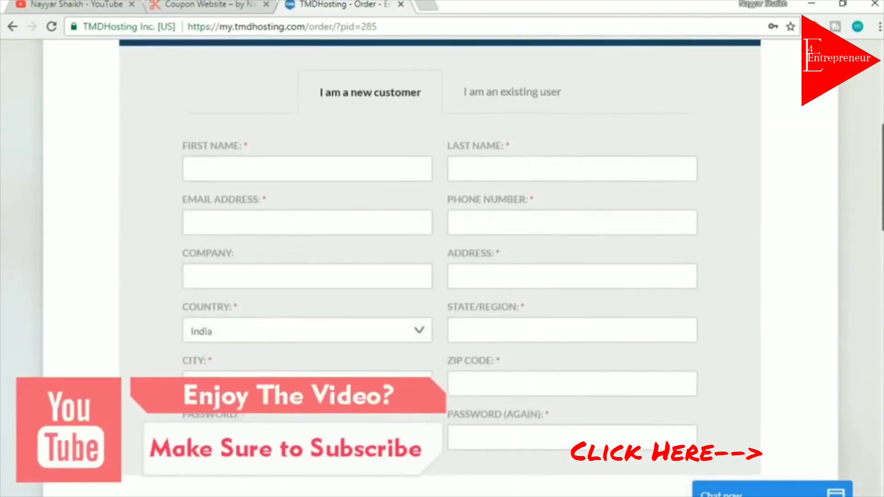
{"action": "left_click_drag", "start_coordinate": [883, 198], "coordinate": [883, 202]}
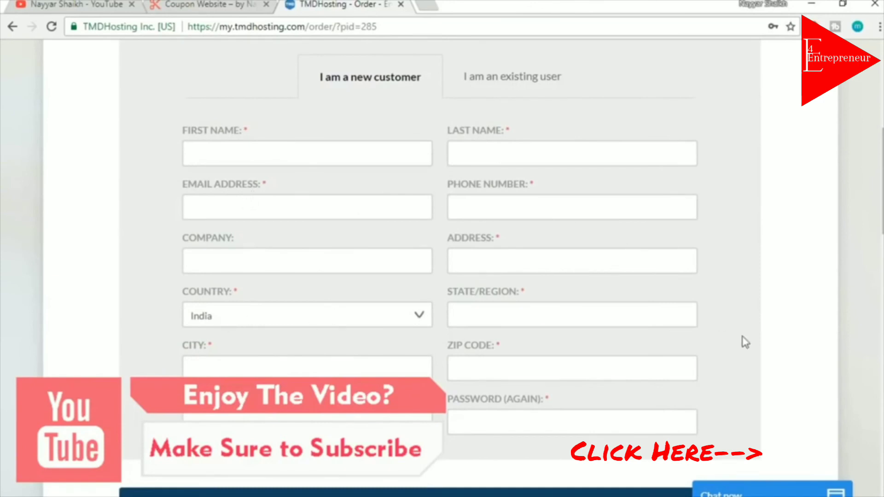
{"action": "scroll", "coordinate": [746, 343], "scroll_direction": "down", "scroll_amount": 1}
{"action": "scroll", "coordinate": [746, 344], "scroll_direction": "down", "scroll_amount": 9}
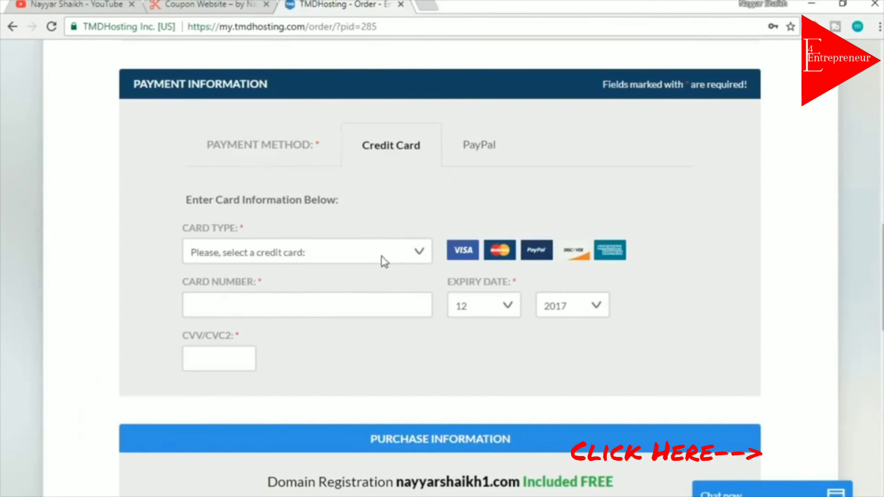
{"action": "left_click", "coordinate": [368, 260]}
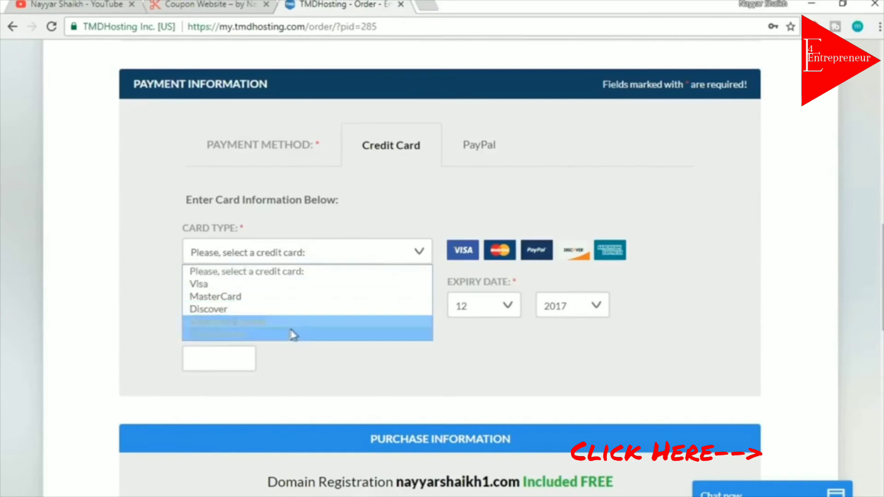
{"action": "left_click", "coordinate": [139, 304]}
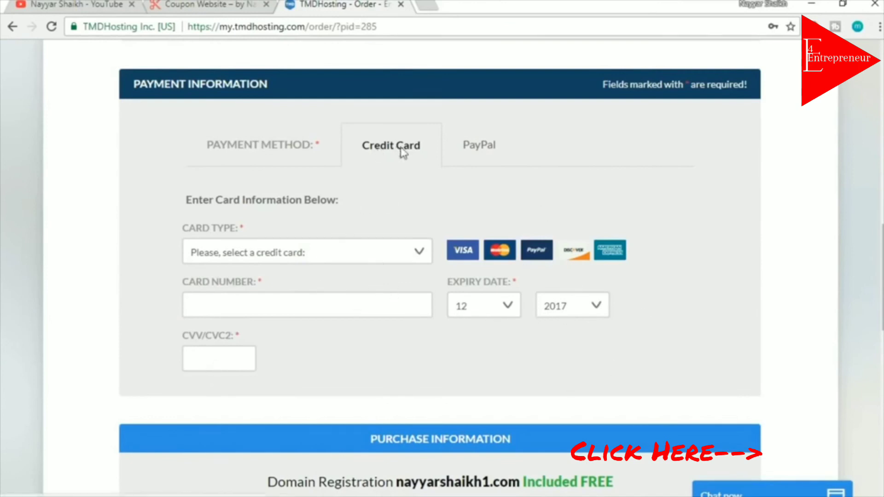
{"action": "left_click", "coordinate": [484, 153]}
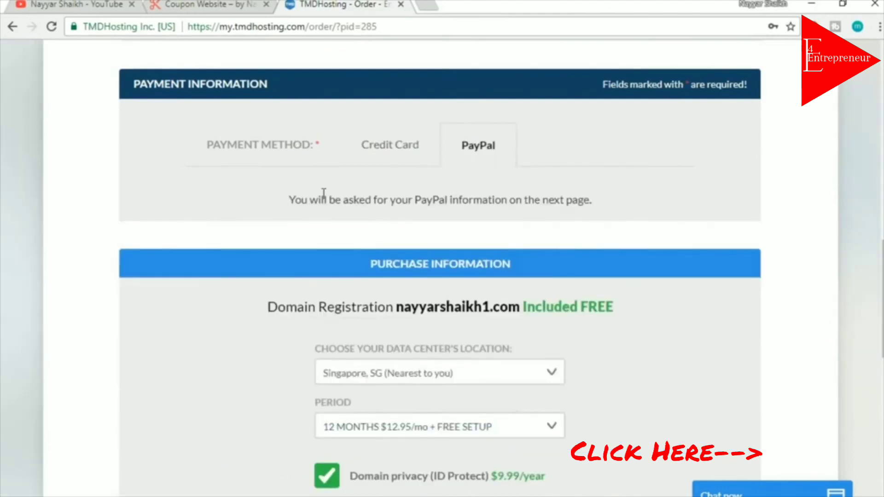
{"action": "left_click_drag", "start_coordinate": [288, 199], "coordinate": [558, 201]}
{"action": "left_click", "coordinate": [571, 209]}
{"action": "left_click", "coordinate": [393, 153]}
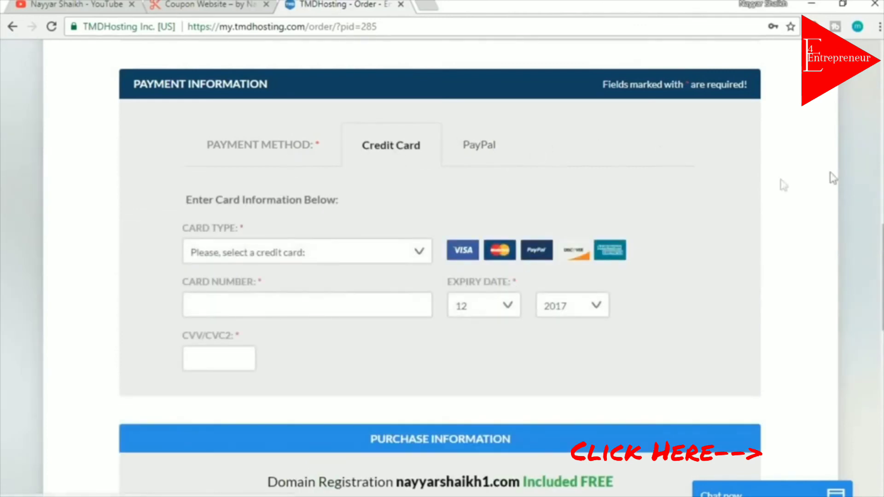
{"action": "scroll", "coordinate": [868, 223], "scroll_direction": "down", "scroll_amount": 6}
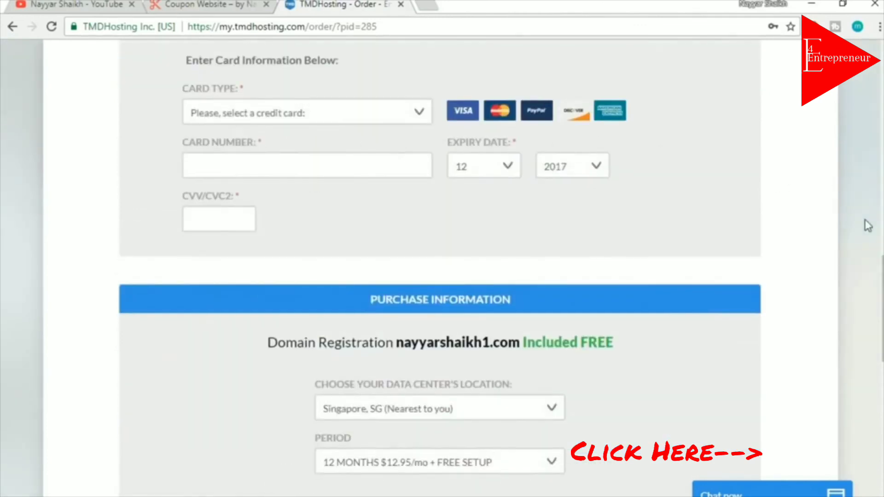
{"action": "scroll", "coordinate": [868, 225], "scroll_direction": "down", "scroll_amount": 3}
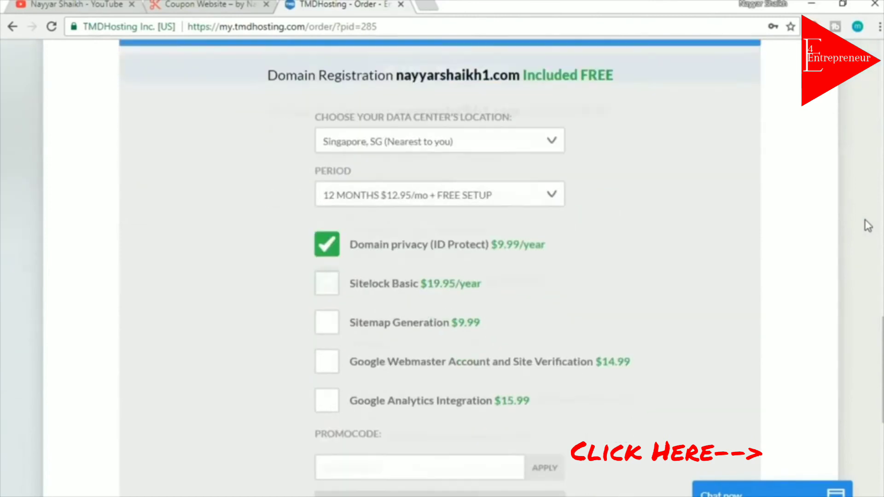
Keep Singapore, SG as the data-center location
{"action": "left_click", "coordinate": [440, 133]}
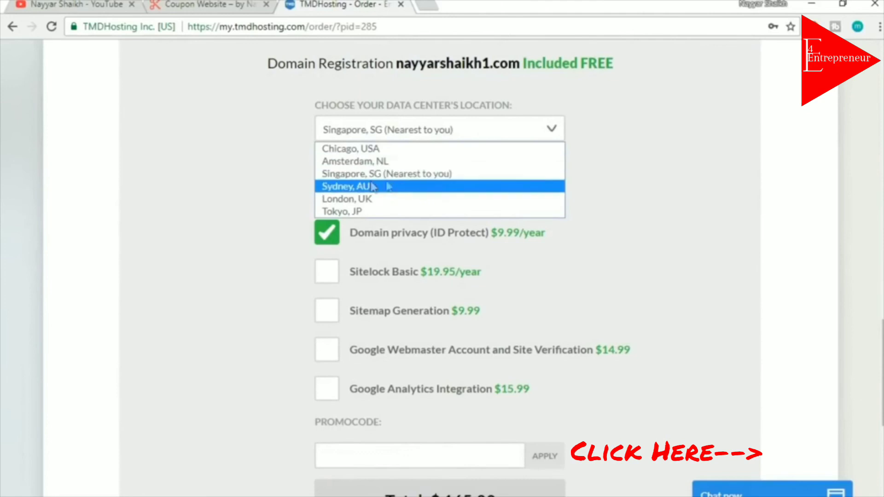
{"action": "left_click", "coordinate": [466, 178]}
{"action": "left_click", "coordinate": [481, 135]}
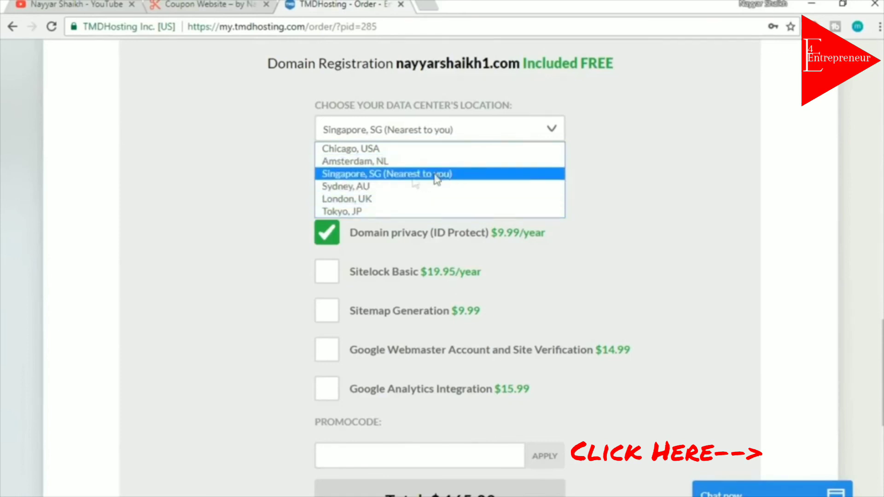
{"action": "left_click", "coordinate": [460, 177]}
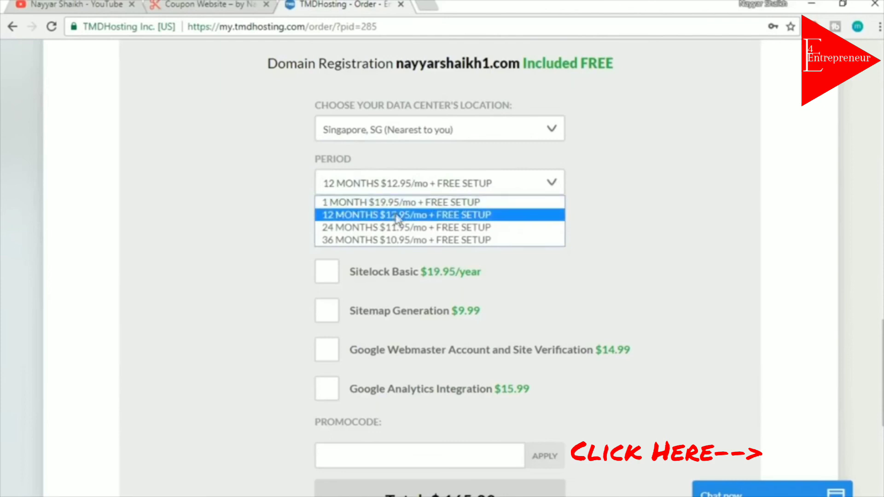
Compare 1-month and 12-month billing, settling on 12 MONTHS at $12.95/mo, totalling $165.39
{"action": "left_click", "coordinate": [364, 216]}
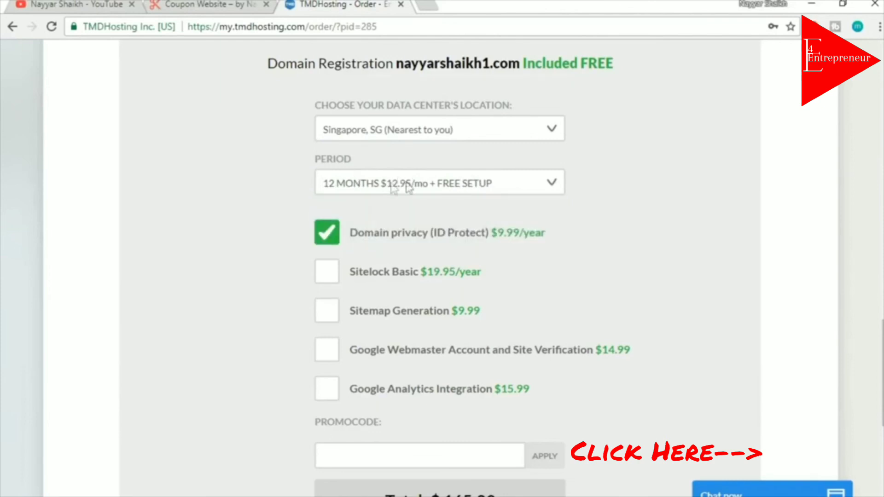
{"action": "left_click", "coordinate": [479, 187]}
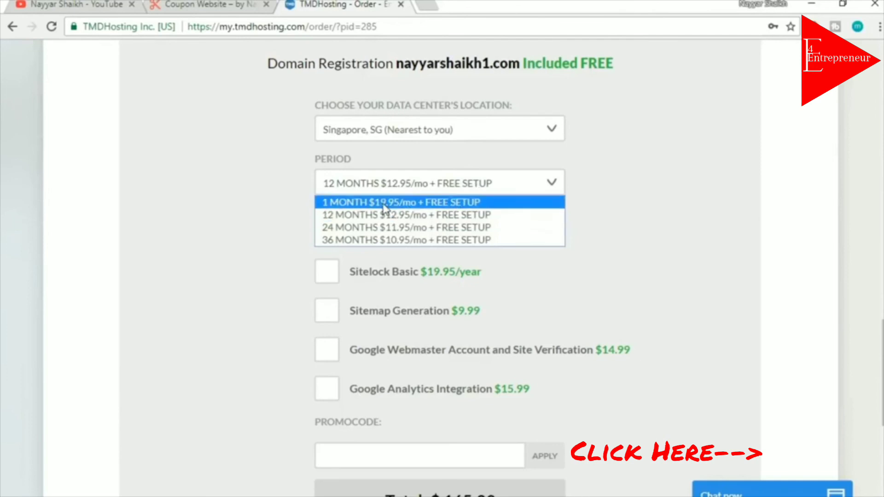
{"action": "left_click", "coordinate": [384, 205]}
{"action": "left_click", "coordinate": [422, 183]}
{"action": "left_click", "coordinate": [476, 189]}
{"action": "left_click", "coordinate": [507, 190]}
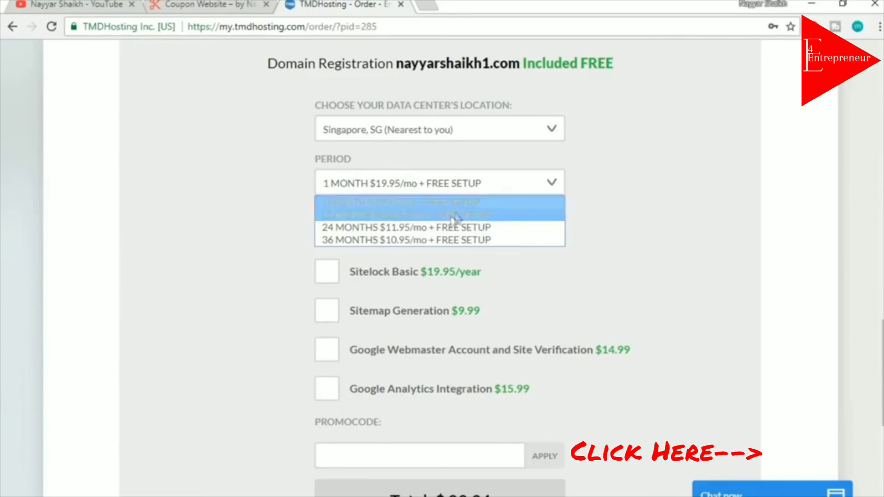
{"action": "left_click", "coordinate": [433, 215]}
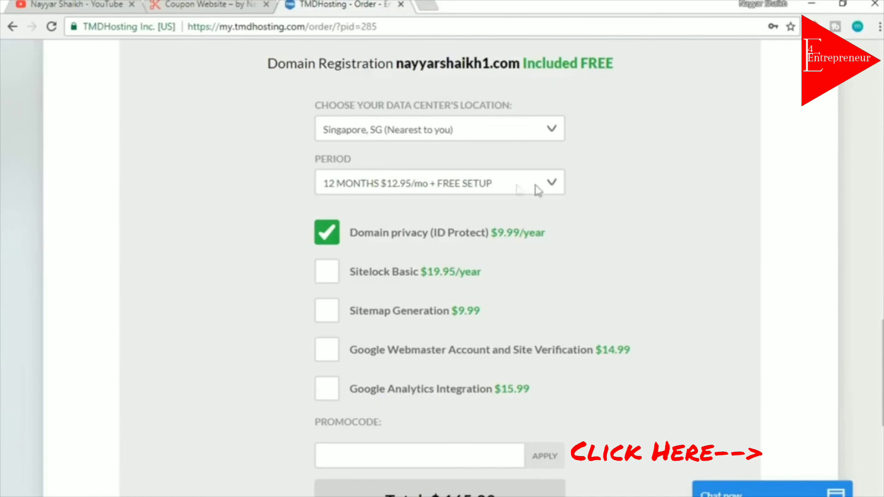
{"action": "left_click", "coordinate": [519, 189]}
{"action": "left_click", "coordinate": [480, 203]}
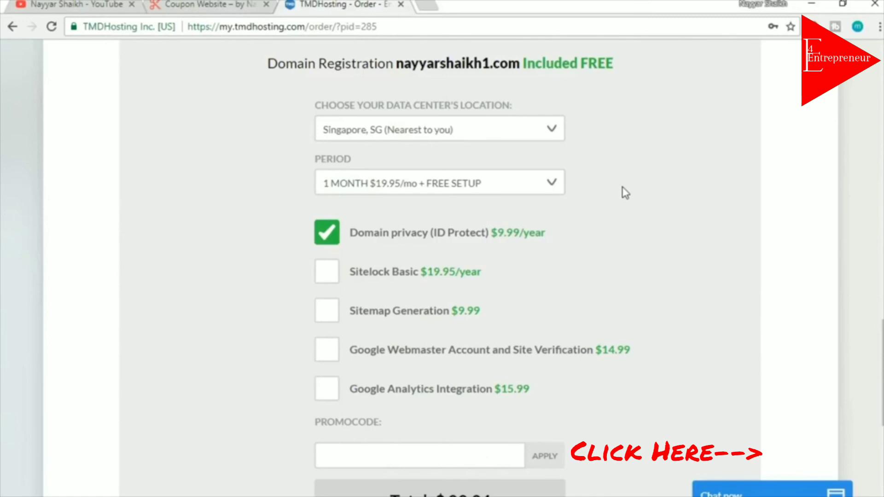
{"action": "left_click", "coordinate": [512, 184]}
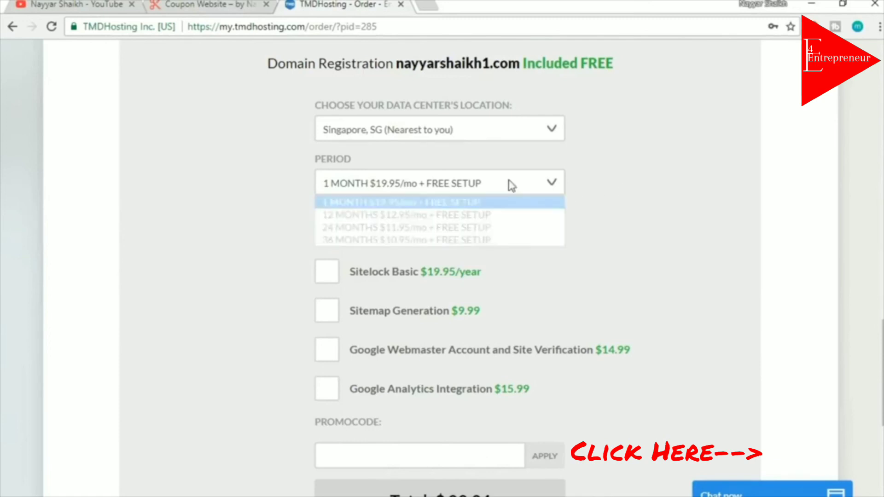
{"action": "left_click", "coordinate": [438, 220]}
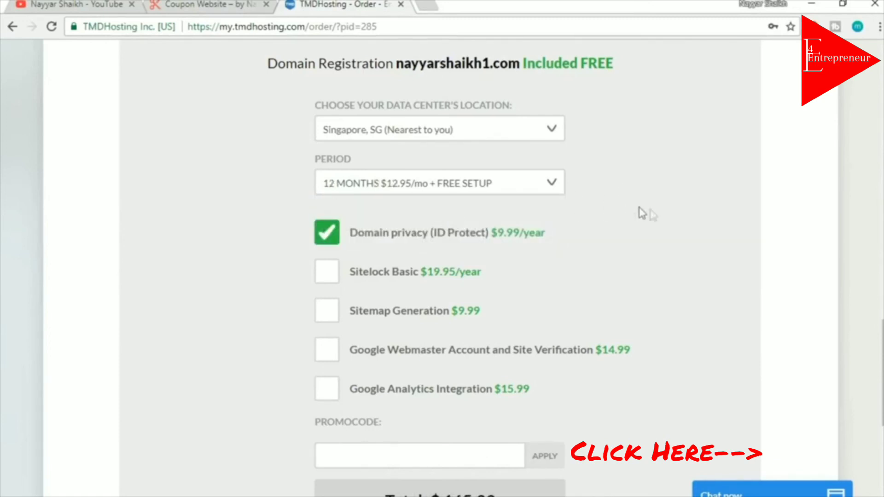
{"action": "left_click", "coordinate": [477, 193]}
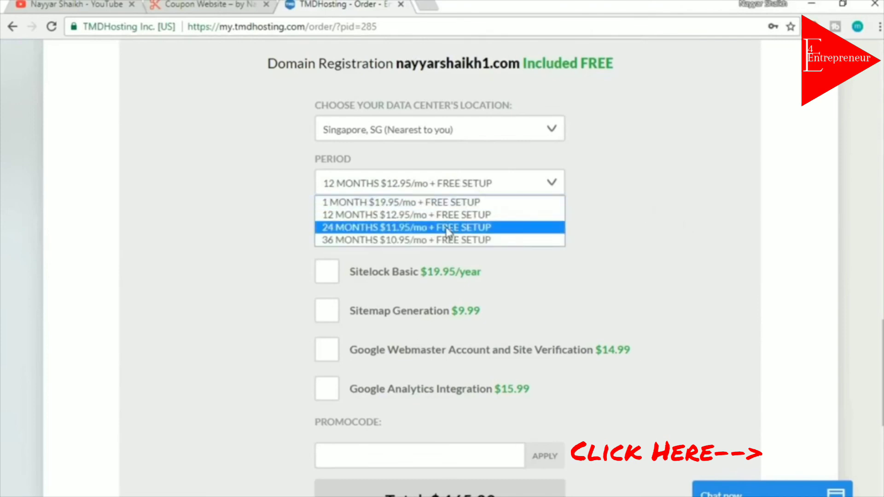
{"action": "left_click", "coordinate": [495, 216]}
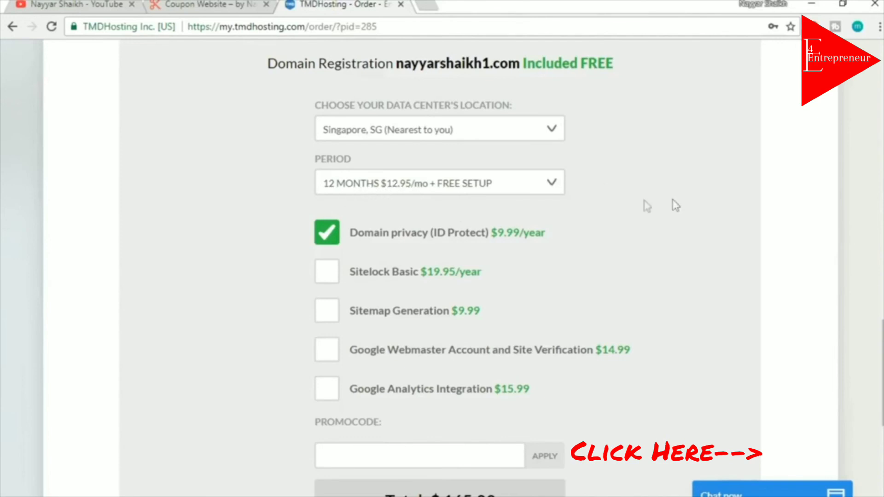
{"action": "scroll", "coordinate": [732, 217], "scroll_direction": "down", "scroll_amount": 2}
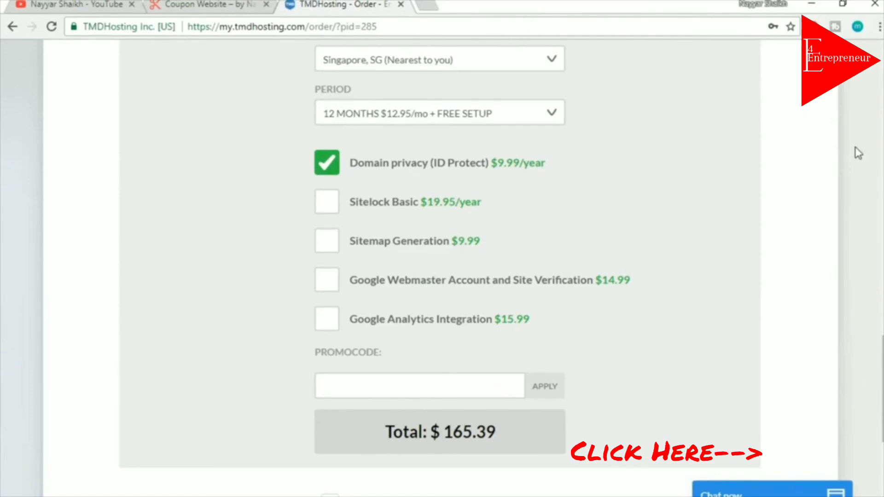
Enter and apply the PROMOCODE, dropping the order from $165.39 to $154.51 (7% off)
{"action": "left_click_drag", "start_coordinate": [883, 363], "coordinate": [883, 148]}
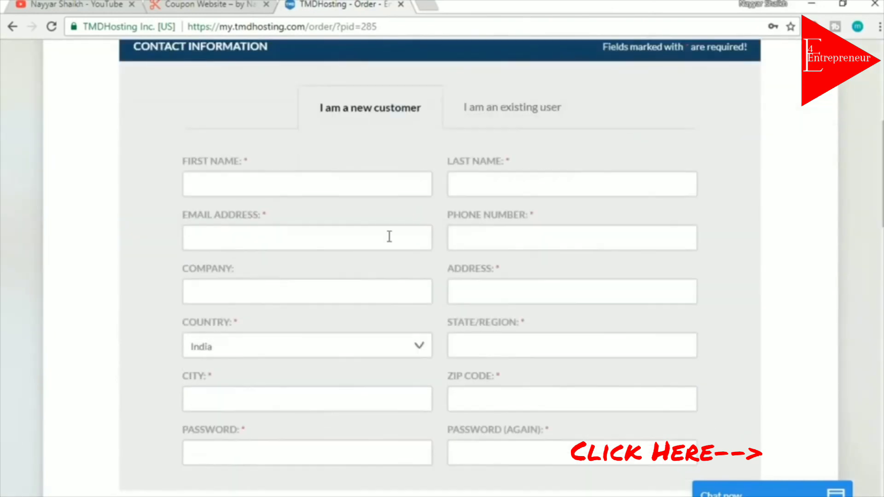
{"action": "scroll", "coordinate": [792, 286], "scroll_direction": "down", "scroll_amount": 1}
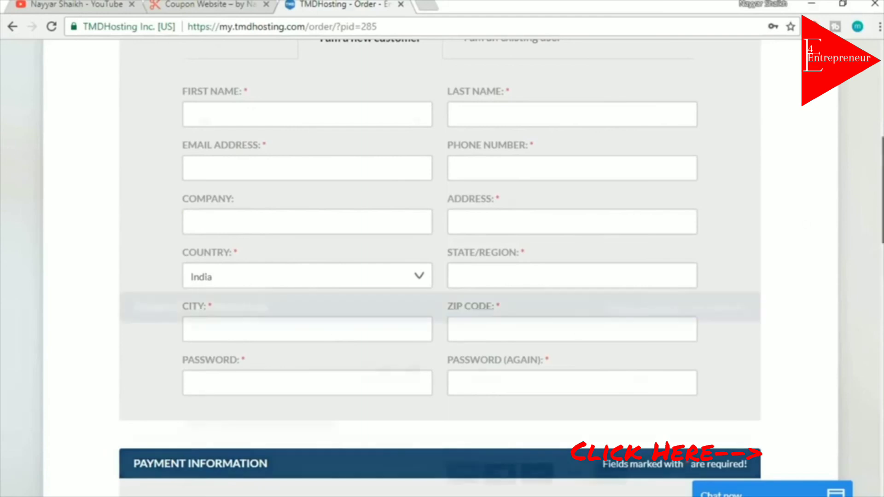
{"action": "left_click_drag", "start_coordinate": [883, 190], "coordinate": [883, 376]}
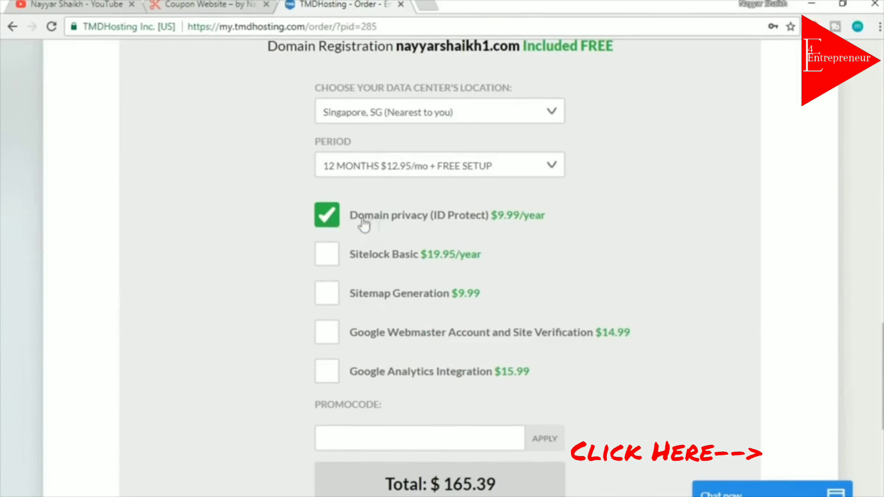
{"action": "scroll", "coordinate": [858, 221], "scroll_direction": "down", "scroll_amount": 5}
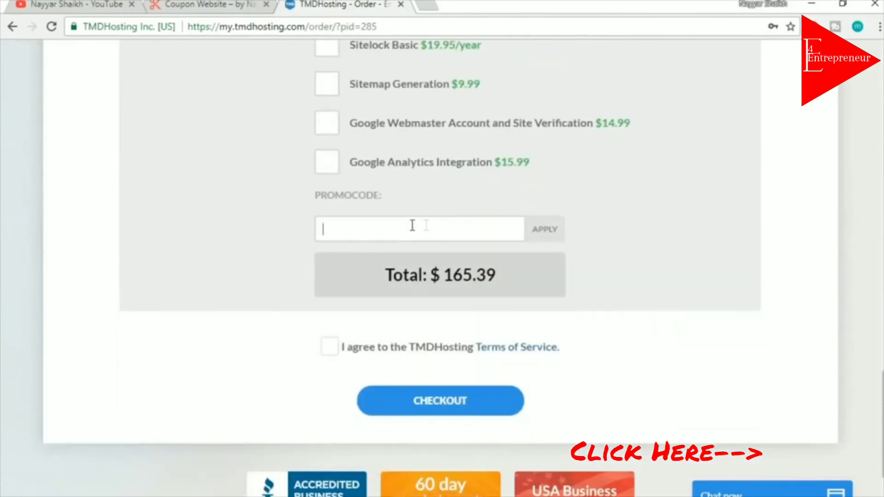
{"action": "scroll", "coordinate": [491, 217], "scroll_direction": "down", "scroll_amount": 2}
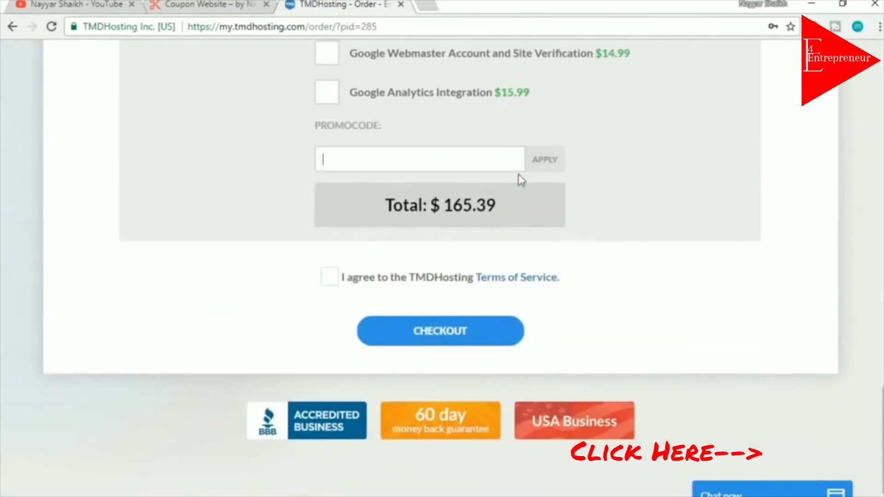
{"action": "type", "text": "NAYYAR"}
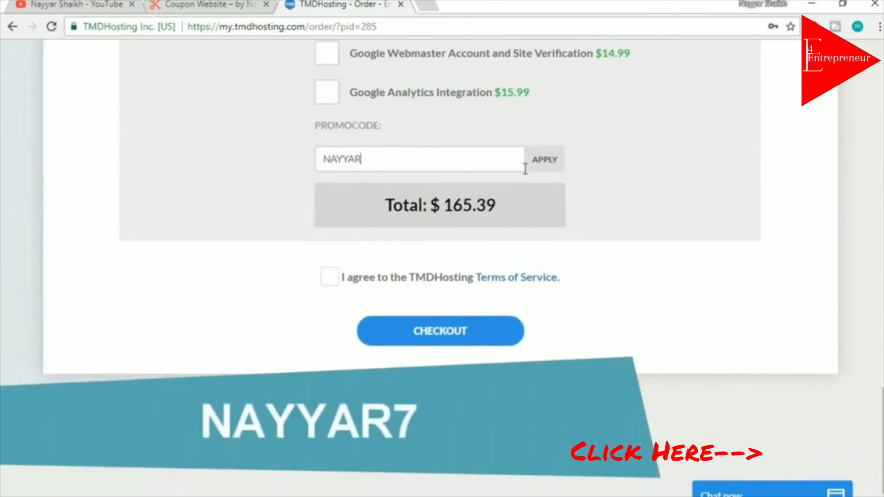
{"action": "left_click", "coordinate": [549, 165]}
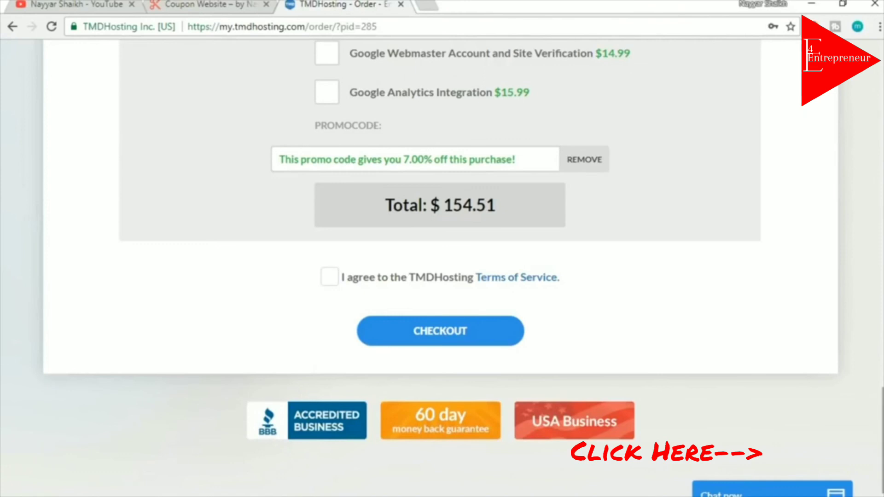
{"action": "scroll", "coordinate": [441, 268], "scroll_direction": "up", "scroll_amount": 20}
Open the welcome email's cPanel link in a new Chrome tab
{"action": "scroll", "coordinate": [441, 268], "scroll_direction": "down", "scroll_amount": 6}
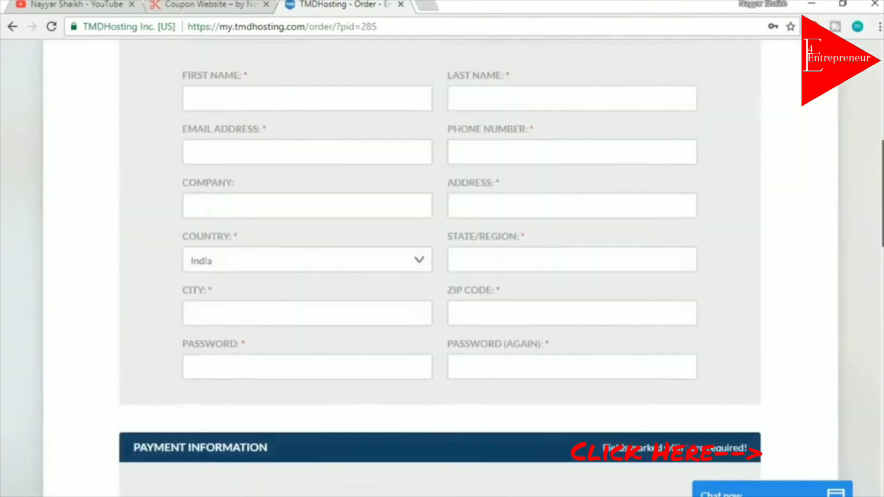
{"action": "scroll", "coordinate": [810, 392], "scroll_direction": "down", "scroll_amount": 16}
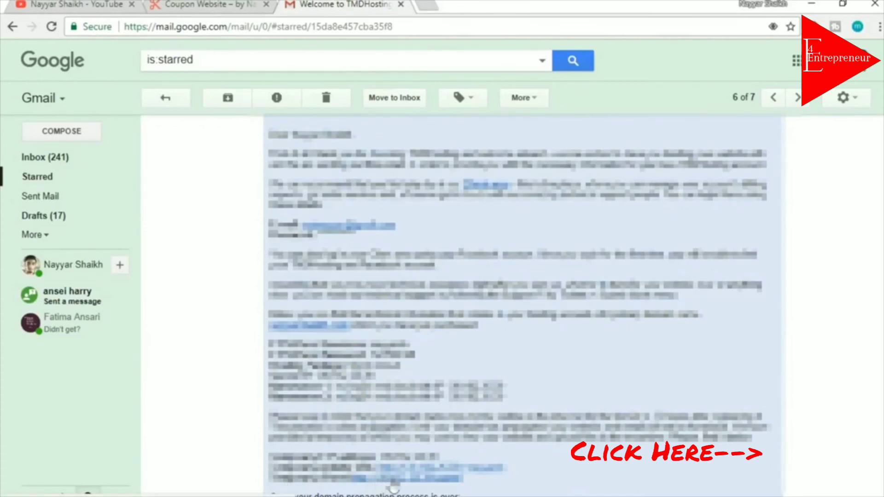
{"action": "right_click", "coordinate": [393, 488]}
{"action": "left_click", "coordinate": [415, 348]}
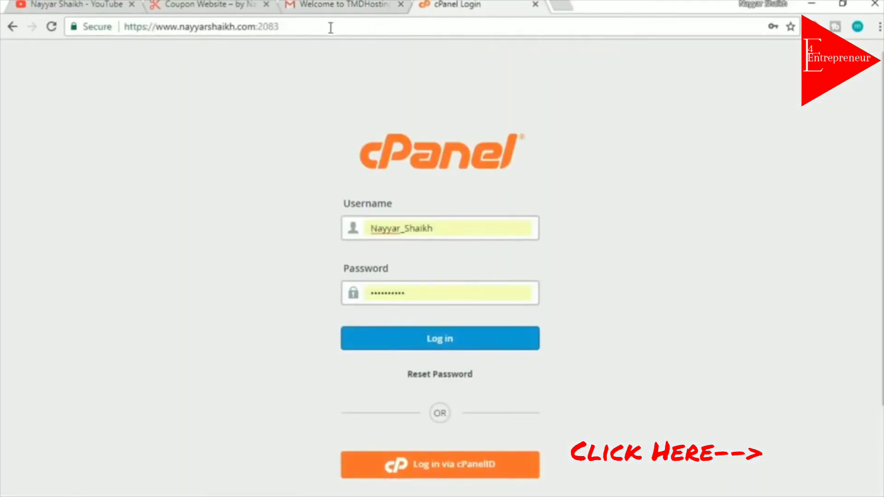
Load the site's domain with /cpanel appended to reach the port 2083 login page
{"action": "left_click", "coordinate": [330, 28]}
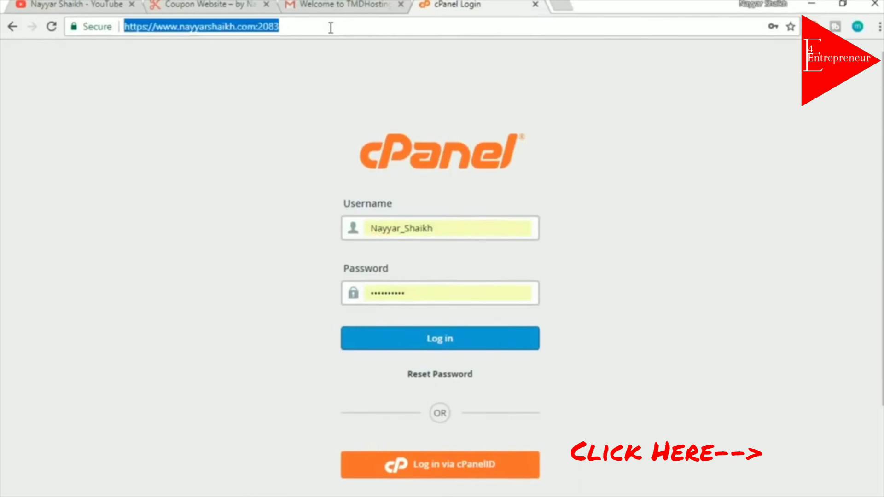
{"action": "type", "text": "nayyarshaik"}
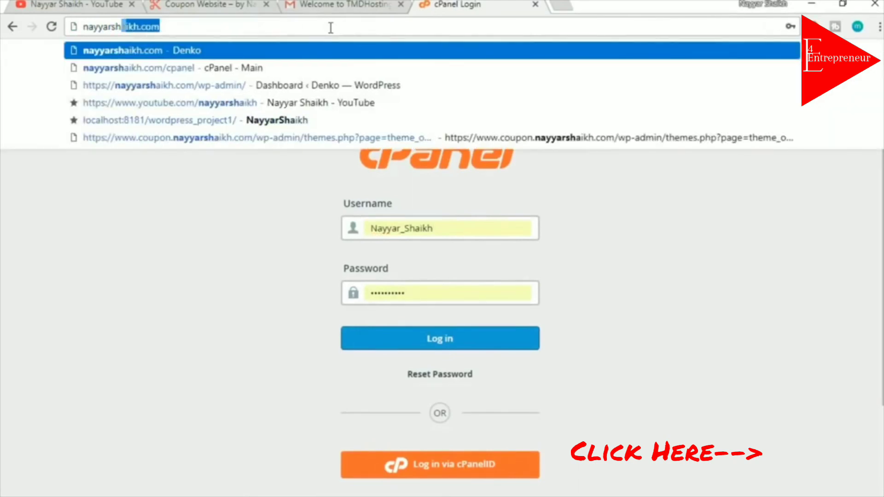
{"action": "type", "text": "h"}
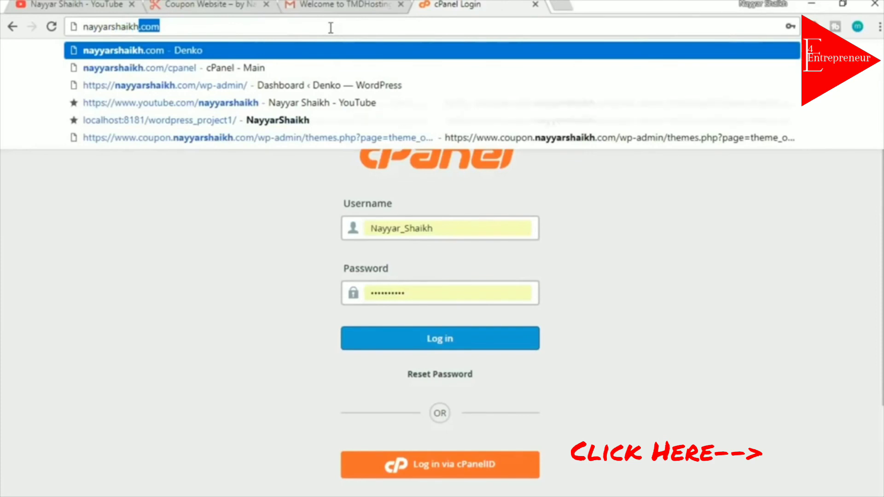
{"action": "type", "text": ".com"}
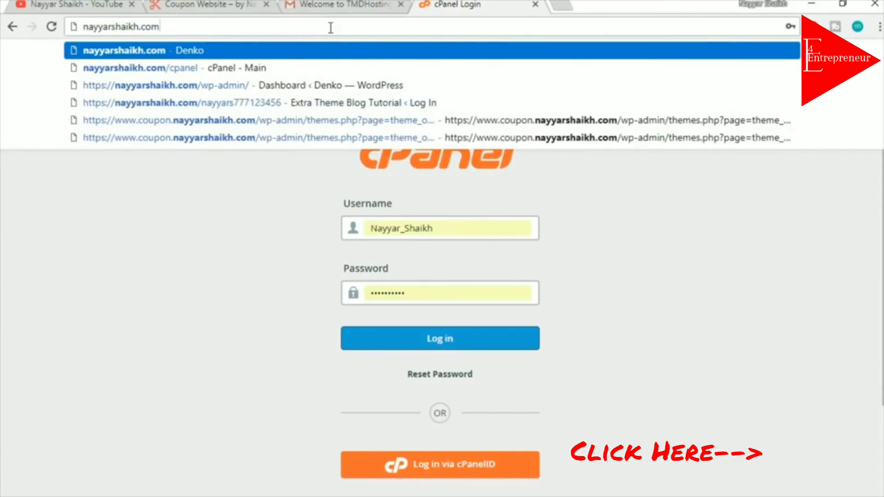
{"action": "type", "text": "/c"}
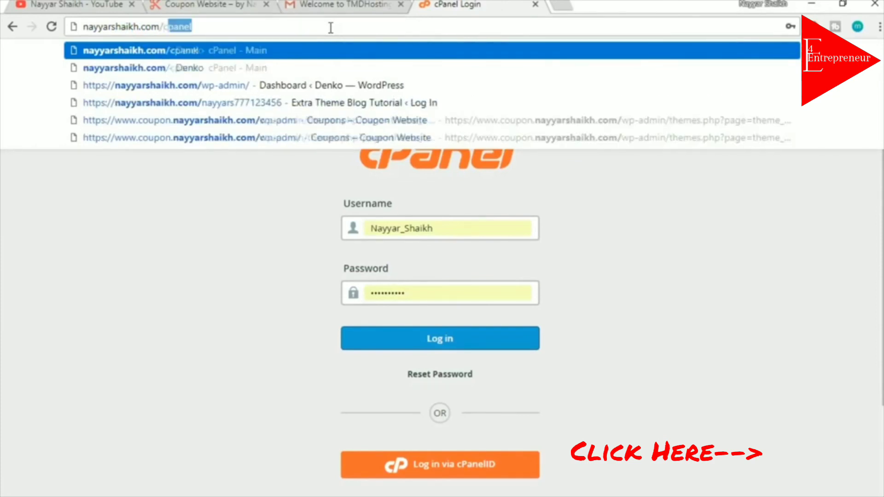
{"action": "type", "text": "panel"}
{"action": "key", "text": "Return"}
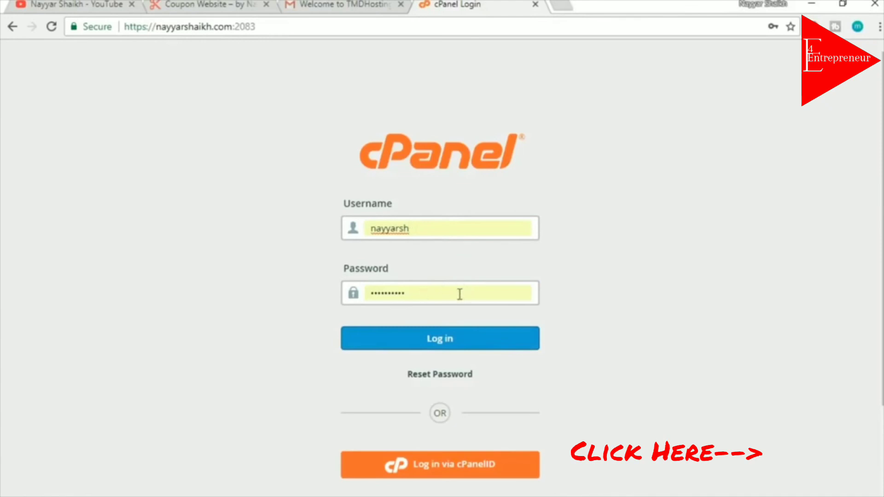
Log in to cPanel and scroll the dashboard down to Softaculous Apps Installer
{"action": "left_click", "coordinate": [485, 347]}
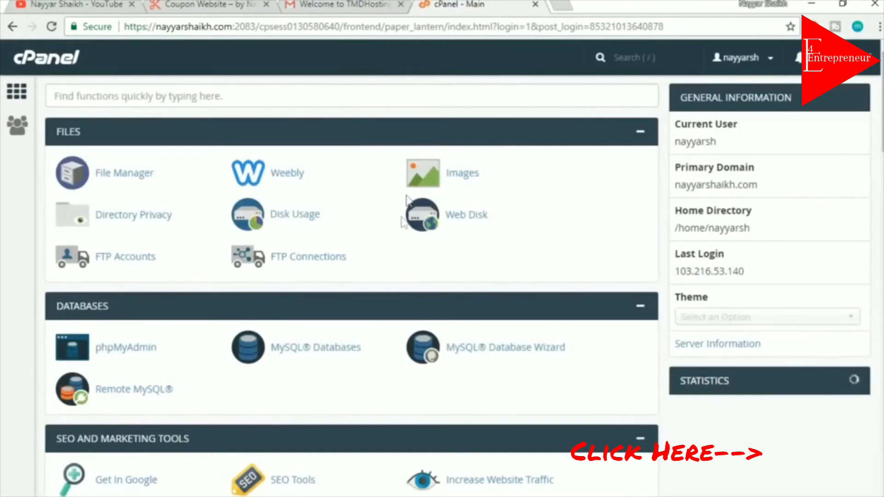
{"action": "scroll", "coordinate": [252, 347], "scroll_direction": "down", "scroll_amount": 10}
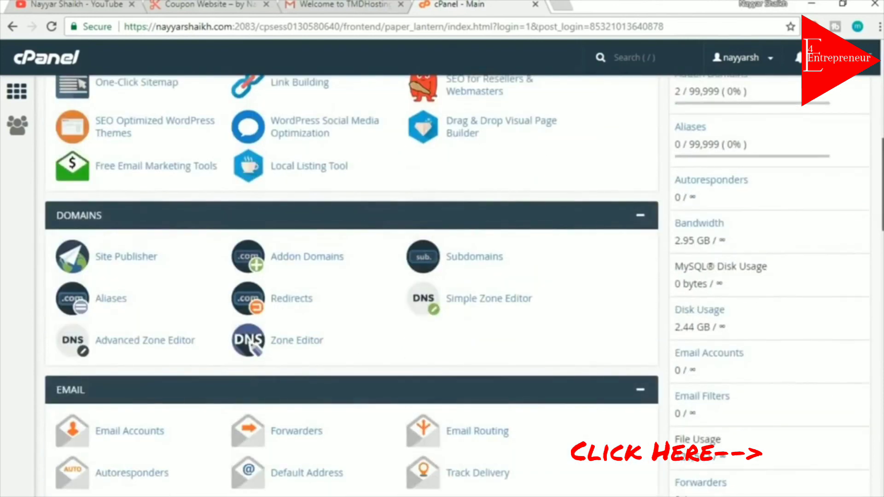
{"action": "scroll", "coordinate": [253, 348], "scroll_direction": "down", "scroll_amount": 3}
{"action": "scroll", "coordinate": [252, 348], "scroll_direction": "up", "scroll_amount": 12}
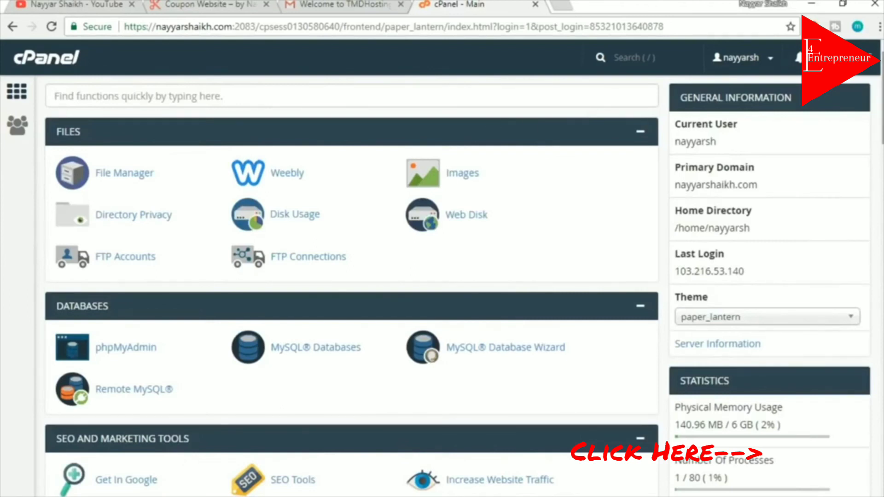
{"action": "scroll", "coordinate": [256, 168], "scroll_direction": "down", "scroll_amount": 5}
{"action": "scroll", "coordinate": [352, 286], "scroll_direction": "up", "scroll_amount": 20}
{"action": "scroll", "coordinate": [352, 285], "scroll_direction": "down", "scroll_amount": 15}
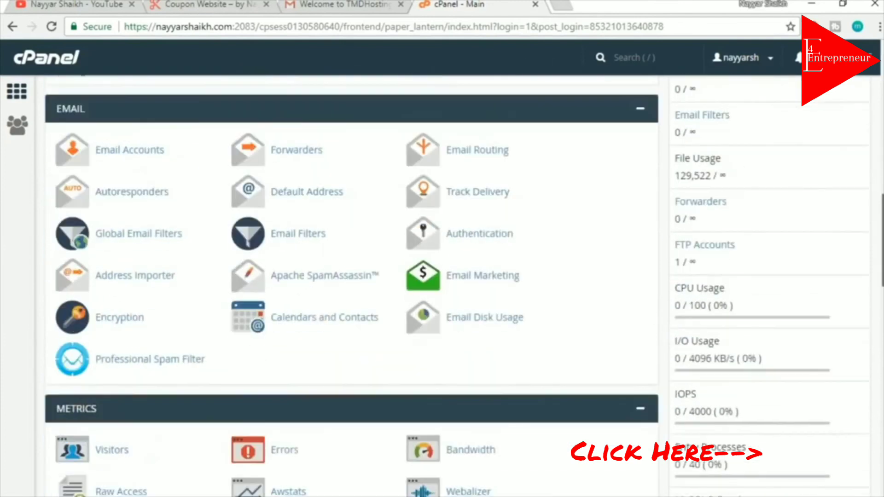
{"action": "scroll", "coordinate": [351, 285], "scroll_direction": "down", "scroll_amount": 15}
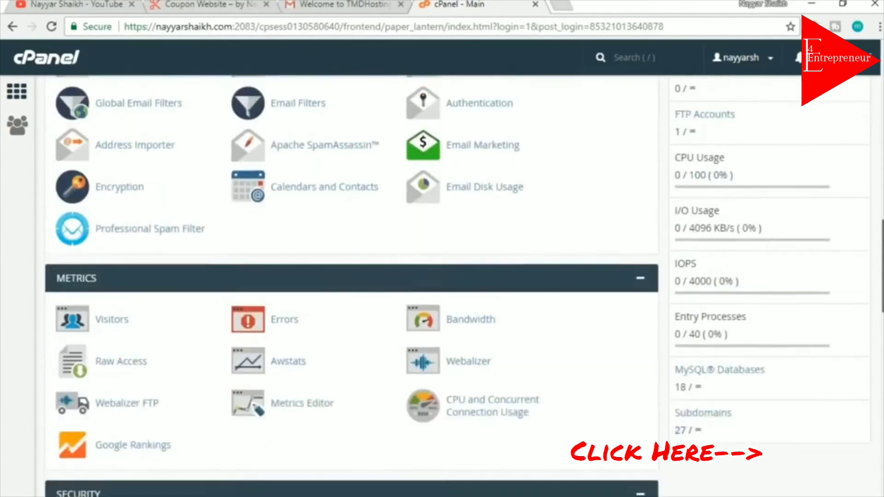
{"action": "scroll", "coordinate": [351, 217], "scroll_direction": "down", "scroll_amount": 2}
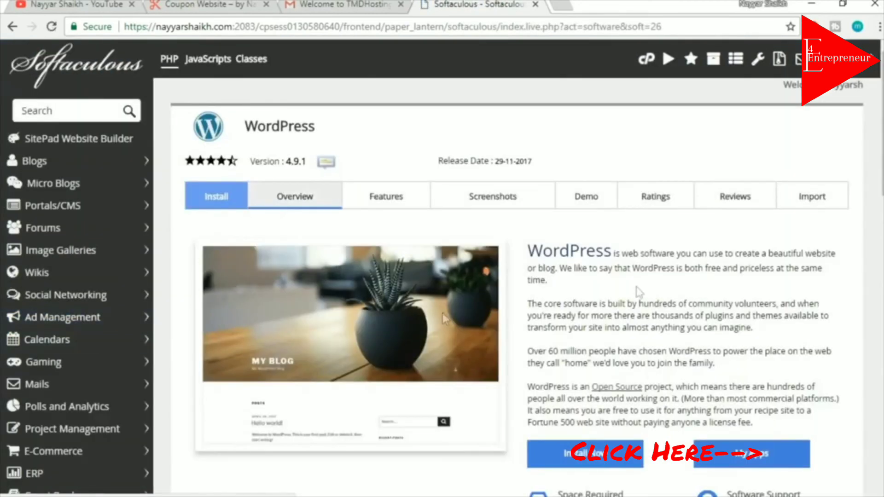
{"action": "scroll", "coordinate": [599, 387], "scroll_direction": "down", "scroll_amount": 2}
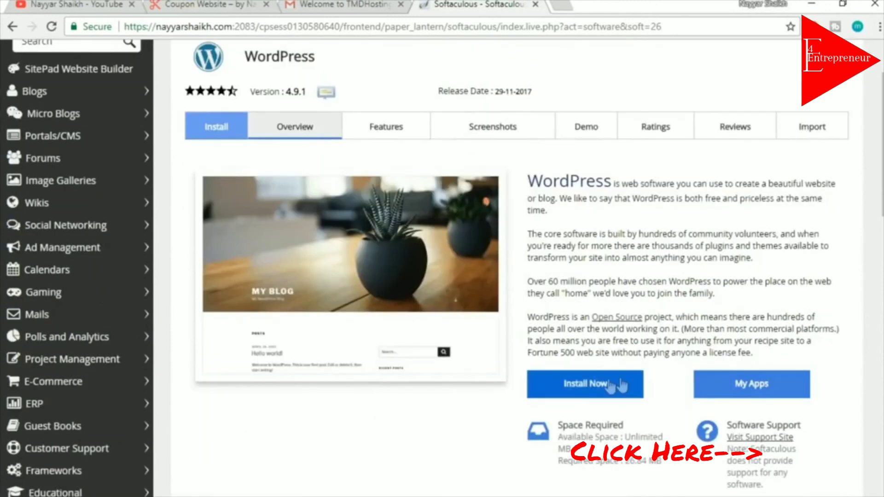
{"action": "left_click", "coordinate": [586, 385]}
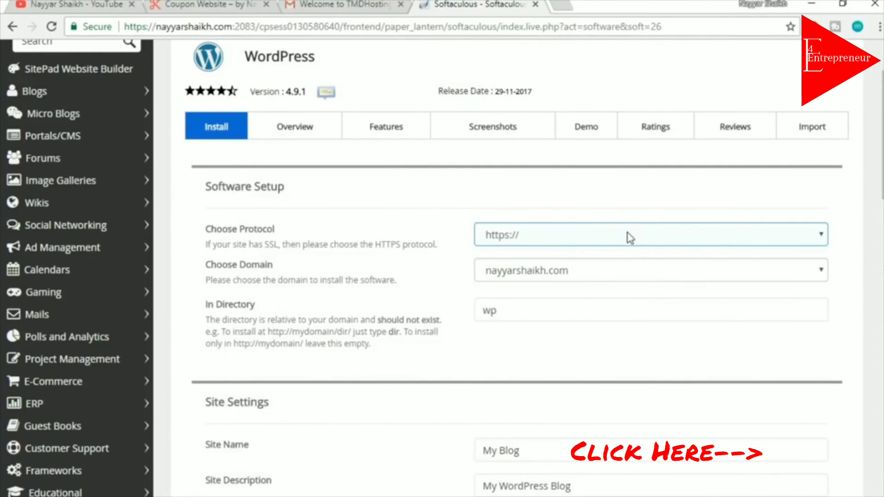
{"action": "left_click", "coordinate": [601, 236]}
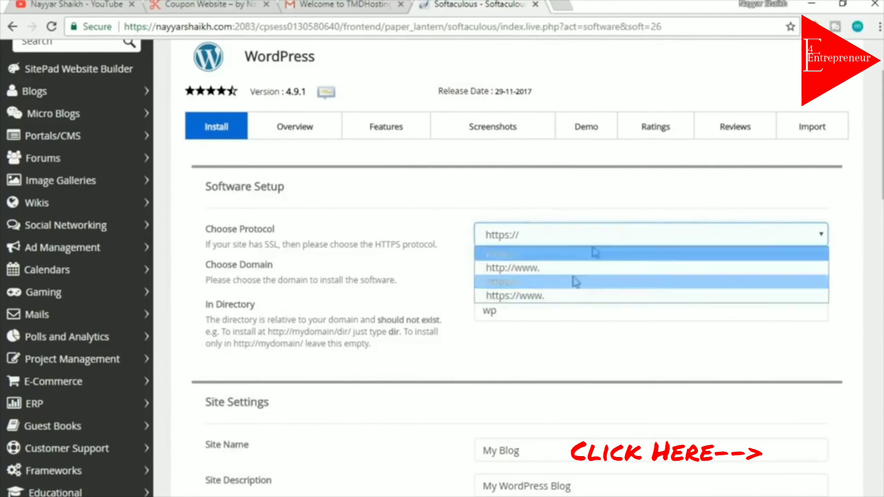
{"action": "left_click", "coordinate": [526, 297]}
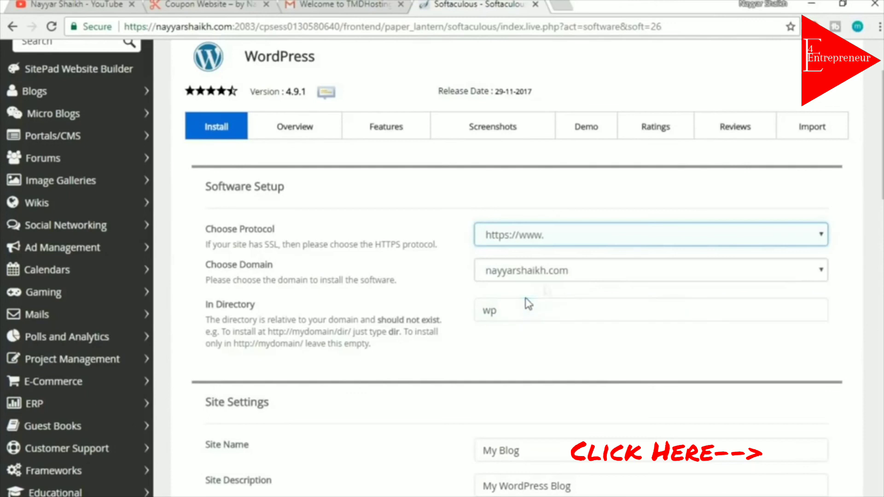
{"action": "left_click", "coordinate": [590, 278]}
{"action": "left_click", "coordinate": [573, 276]}
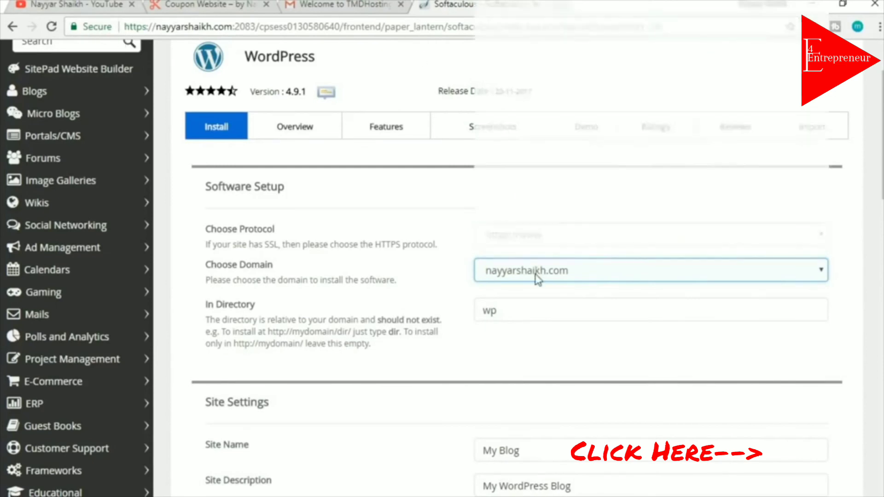
{"action": "left_click", "coordinate": [537, 278]}
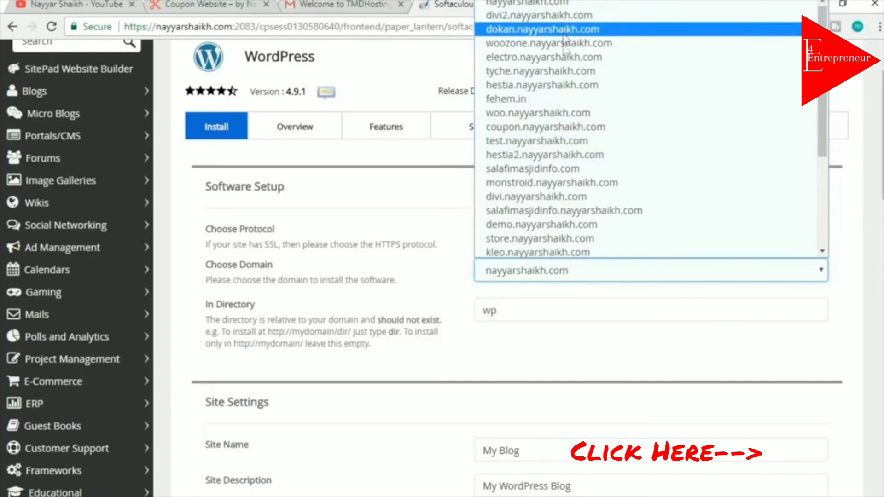
Select the demo subdomain in Choose Domain and delete 'wp' from In Directory
{"action": "left_click", "coordinate": [557, 226]}
{"action": "left_click_drag", "start_coordinate": [537, 316], "coordinate": [468, 326]}
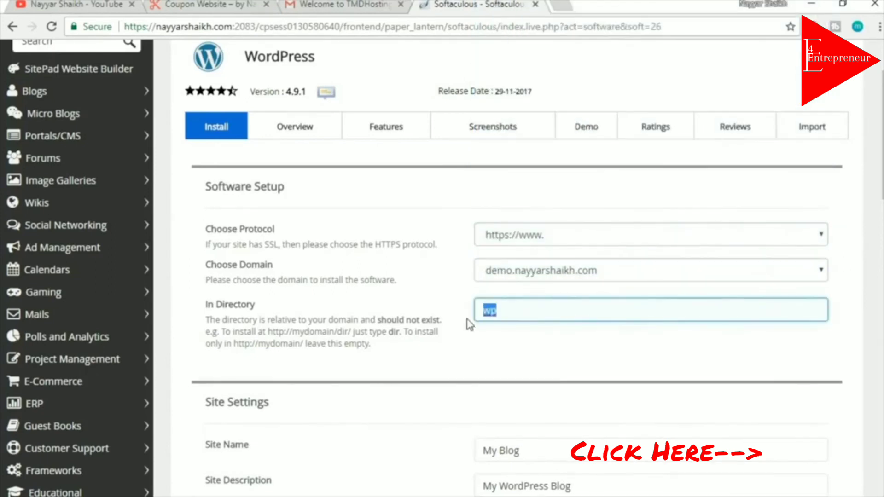
{"action": "left_click", "coordinate": [537, 357]}
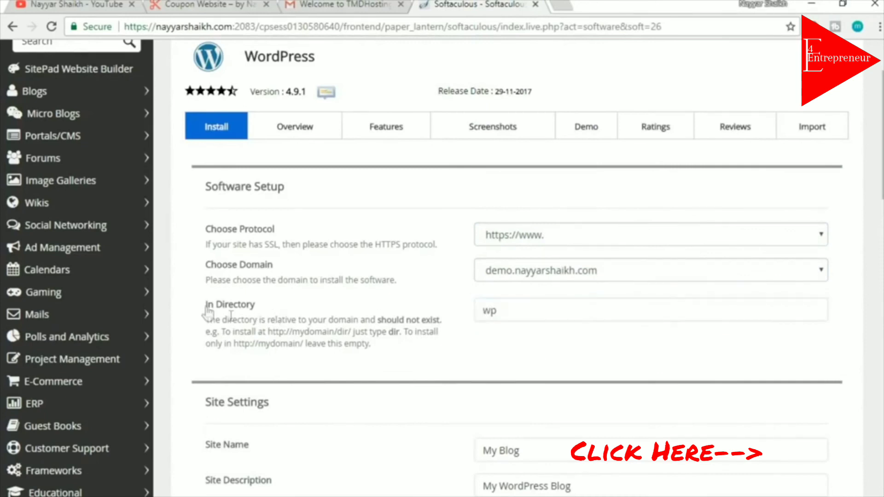
{"action": "double_click", "coordinate": [548, 308]}
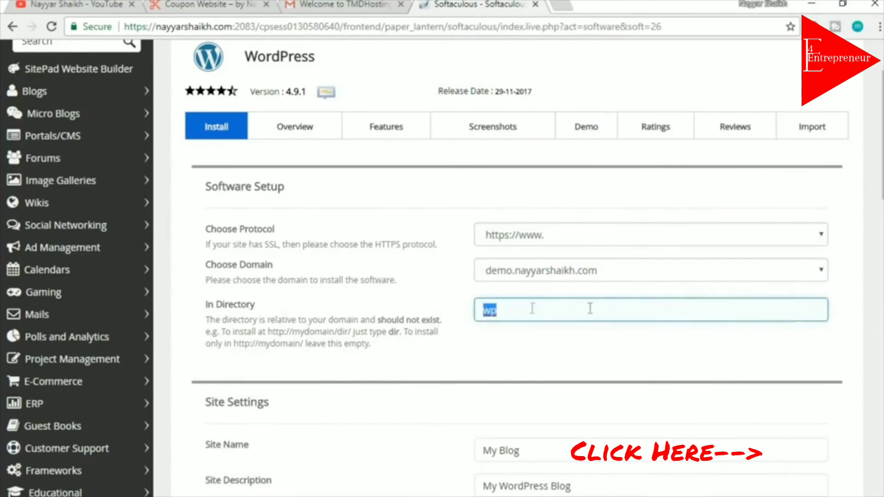
{"action": "left_click", "coordinate": [534, 312]}
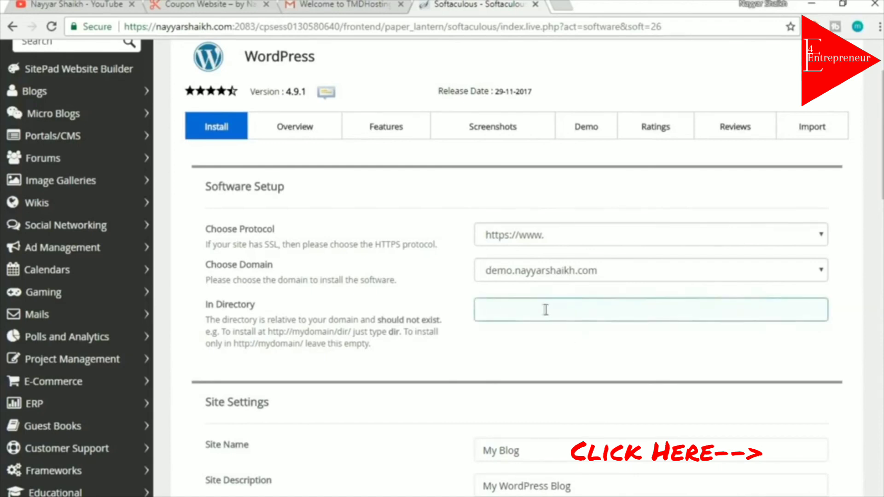
{"action": "scroll", "coordinate": [716, 361], "scroll_direction": "down", "scroll_amount": 6}
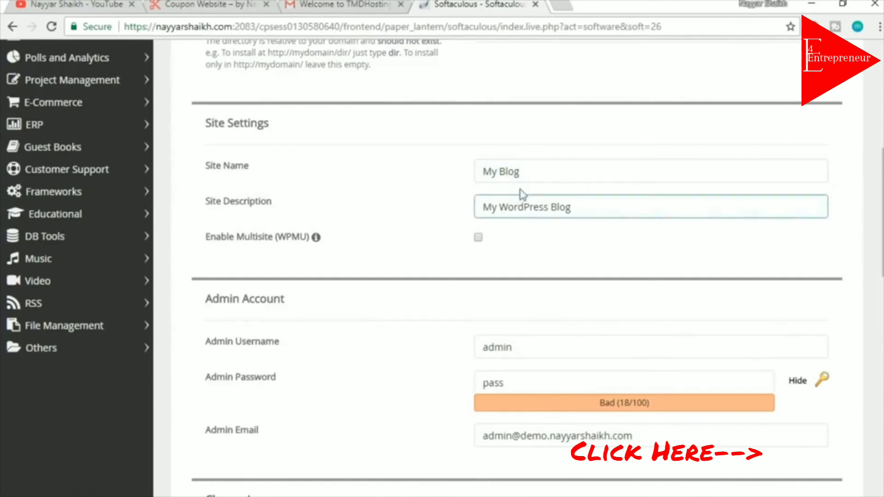
Change the Site Name from My Blog to BloggDude
{"action": "left_click_drag", "start_coordinate": [521, 172], "coordinate": [466, 178]}
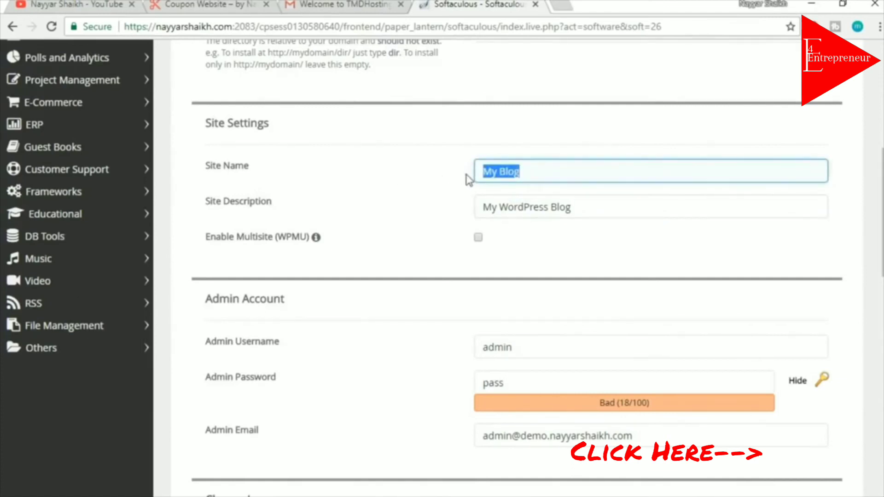
{"action": "type", "text": "B"}
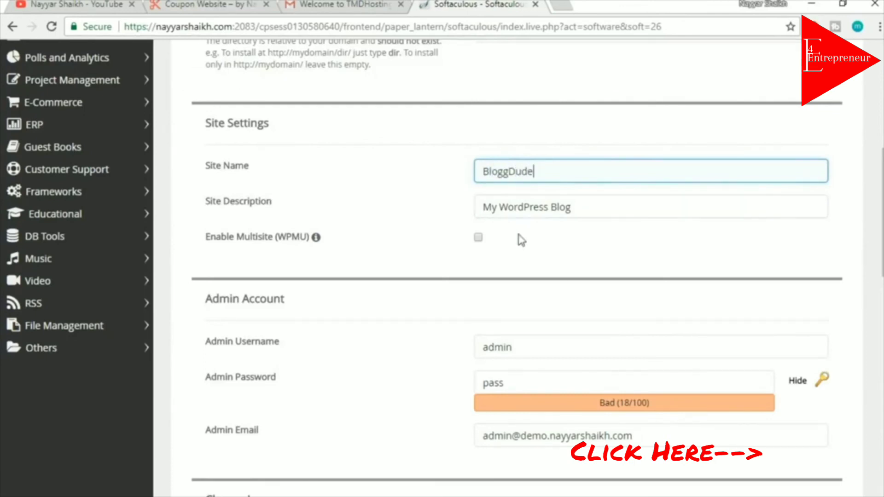
{"action": "left_click_drag", "start_coordinate": [604, 201], "coordinate": [413, 210]}
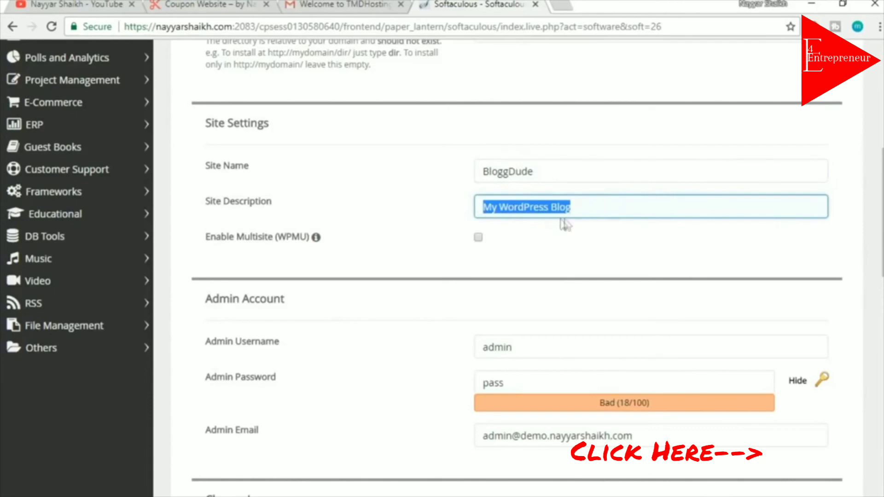
{"action": "scroll", "coordinate": [585, 262], "scroll_direction": "down", "scroll_amount": 3}
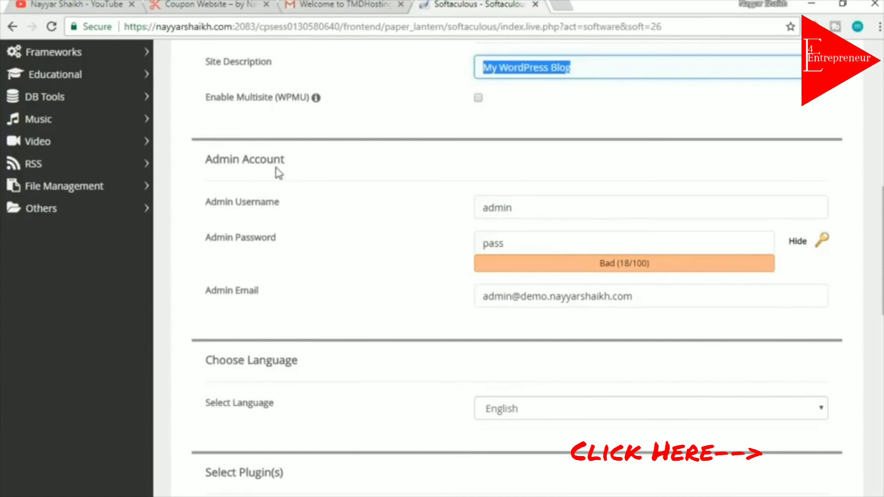
Replace the default admin username with the suggested account username
{"action": "left_click", "coordinate": [530, 208]}
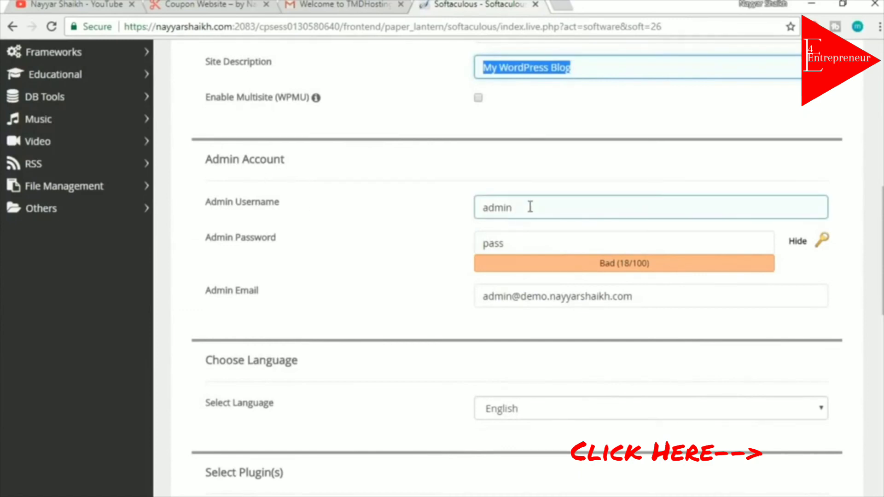
{"action": "double_click", "coordinate": [530, 207]}
{"action": "key", "text": "Tab"}
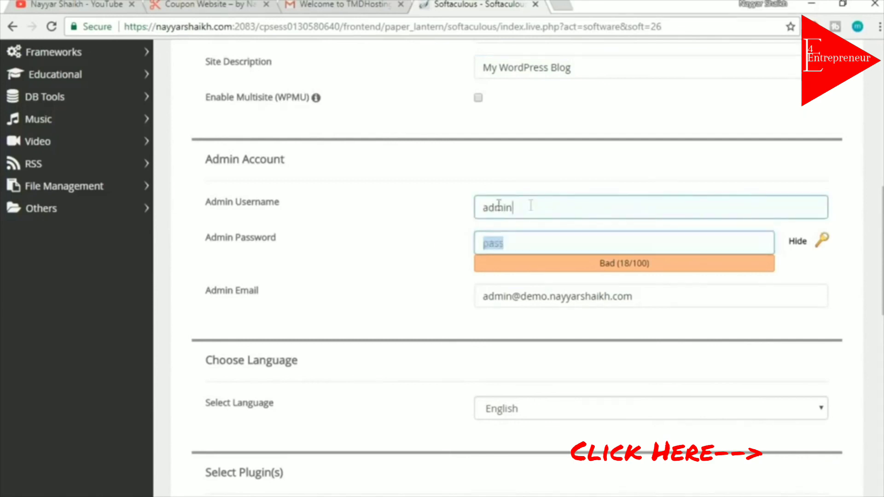
{"action": "double_click", "coordinate": [510, 207]}
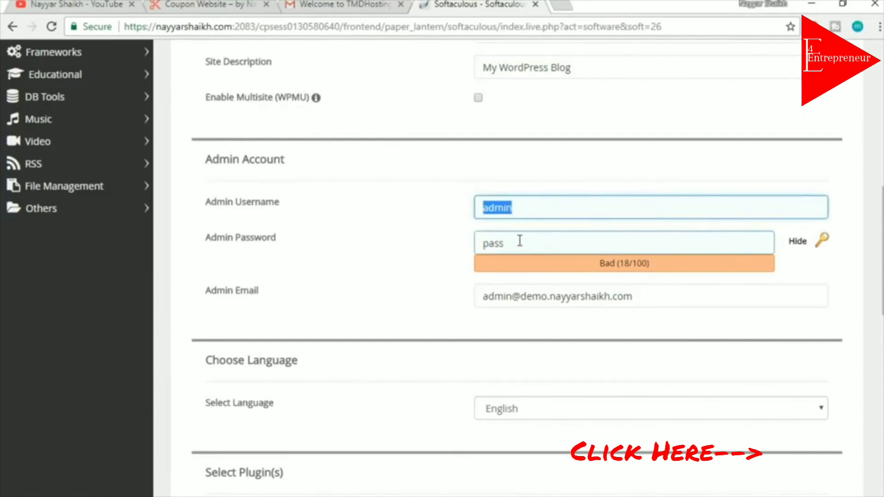
{"action": "left_click", "coordinate": [440, 248]}
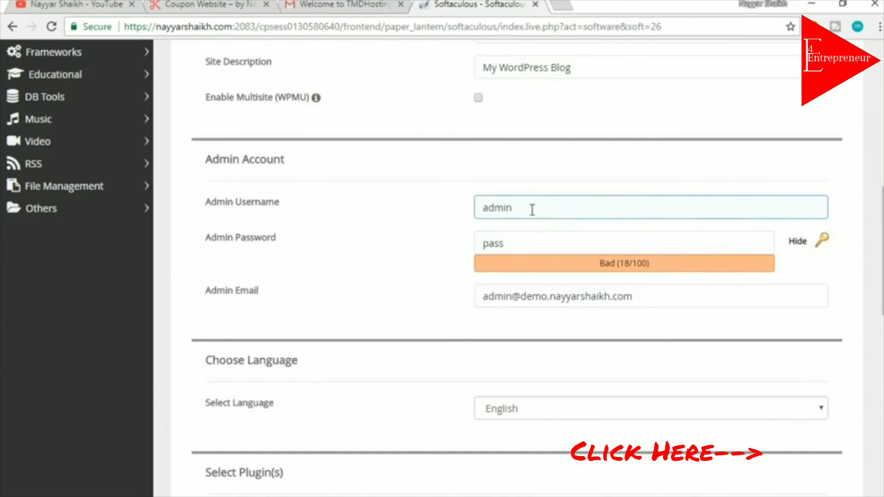
{"action": "left_click_drag", "start_coordinate": [533, 210], "coordinate": [350, 221]}
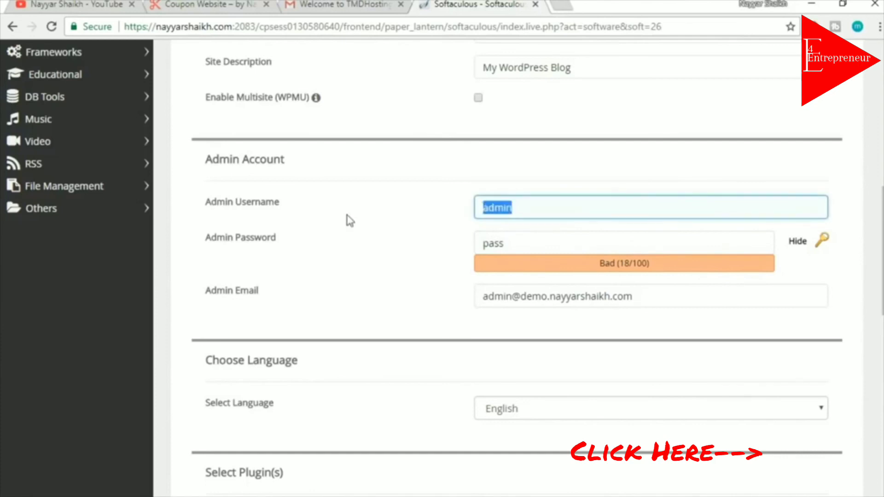
{"action": "type", "text": "Nayyar_Shaikh"}
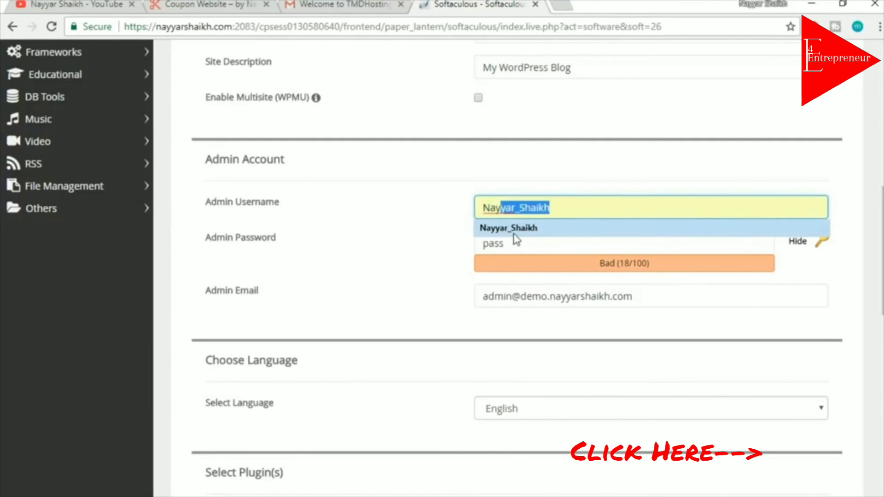
{"action": "left_click", "coordinate": [515, 229]}
Hide the password field and replace the default admin password with a new one
{"action": "left_click_drag", "start_coordinate": [515, 244], "coordinate": [433, 242]}
{"action": "left_click", "coordinate": [791, 242]}
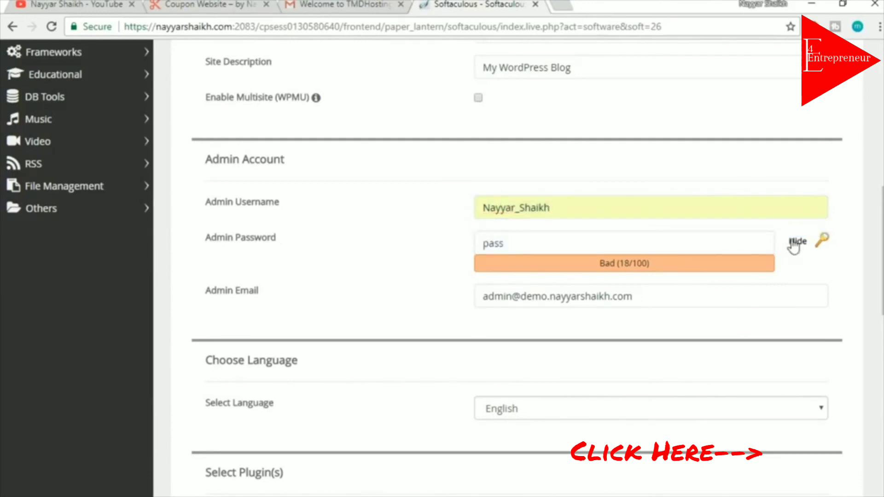
{"action": "left_click_drag", "start_coordinate": [545, 244], "coordinate": [449, 250]}
{"action": "type", "text": "****"}
{"action": "key", "text": "ctrl+a"}
{"action": "type", "text": "******"}
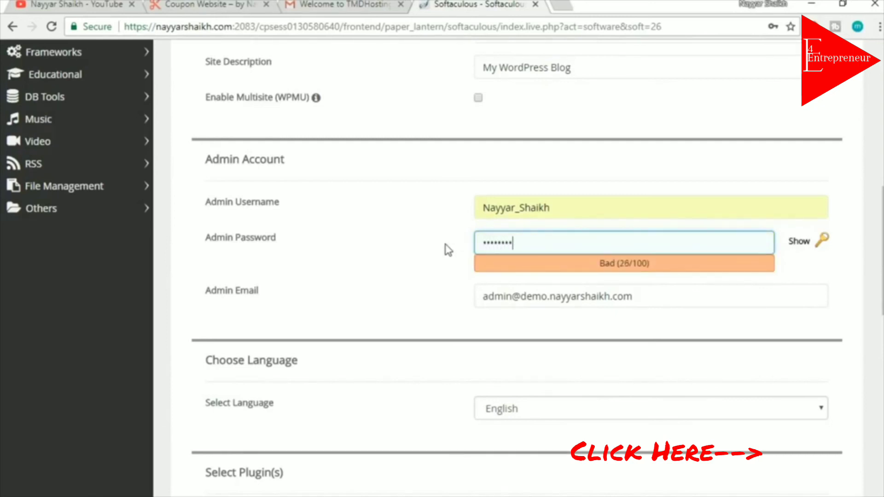
Replace the admin e-mail with the owner's suggested e-mail address
{"action": "left_click_drag", "start_coordinate": [701, 295], "coordinate": [462, 289]}
{"action": "type", "text": "re"}
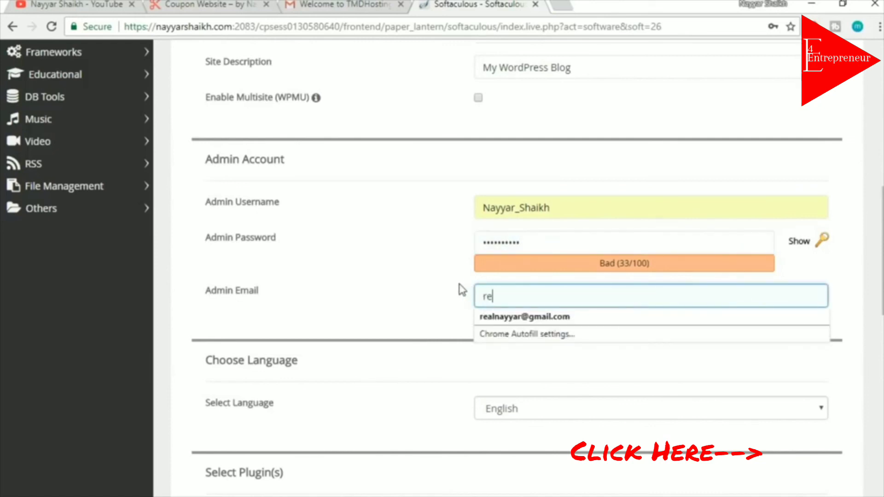
{"action": "left_click", "coordinate": [567, 315]}
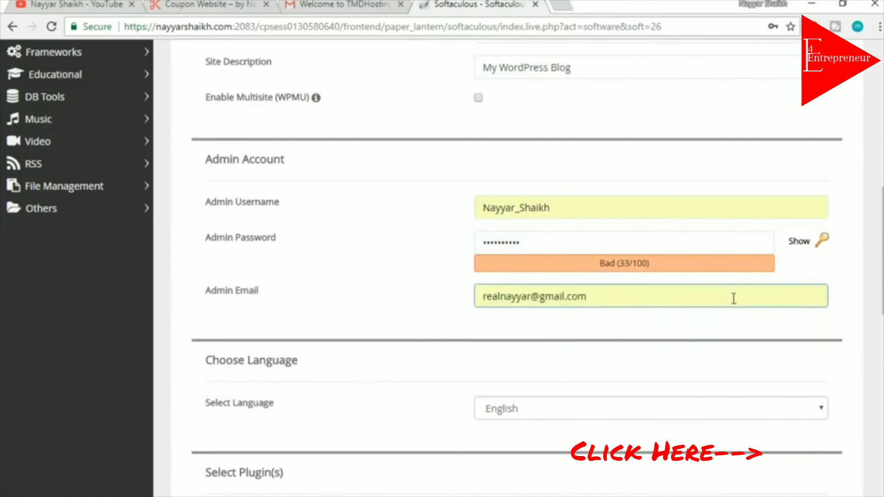
{"action": "scroll", "coordinate": [568, 418], "scroll_direction": "down", "scroll_amount": 15}
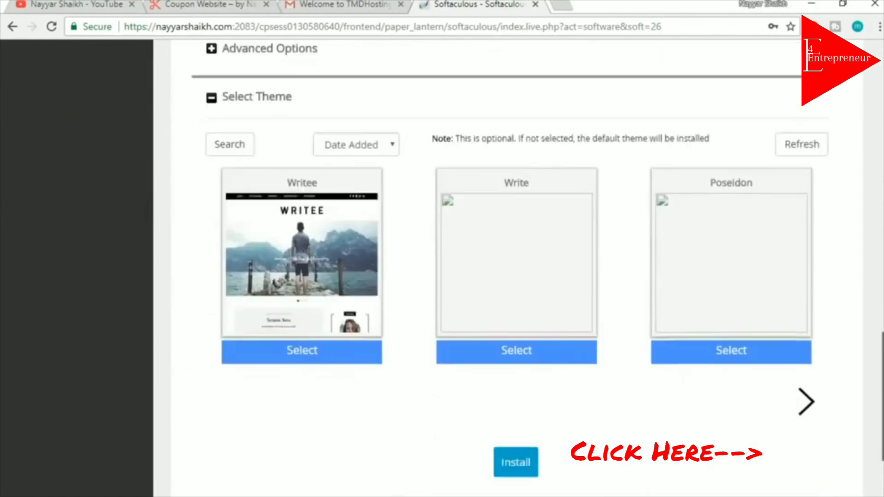
Run the install and wait for the success message listing the wp-admin URL
{"action": "left_click", "coordinate": [523, 345]}
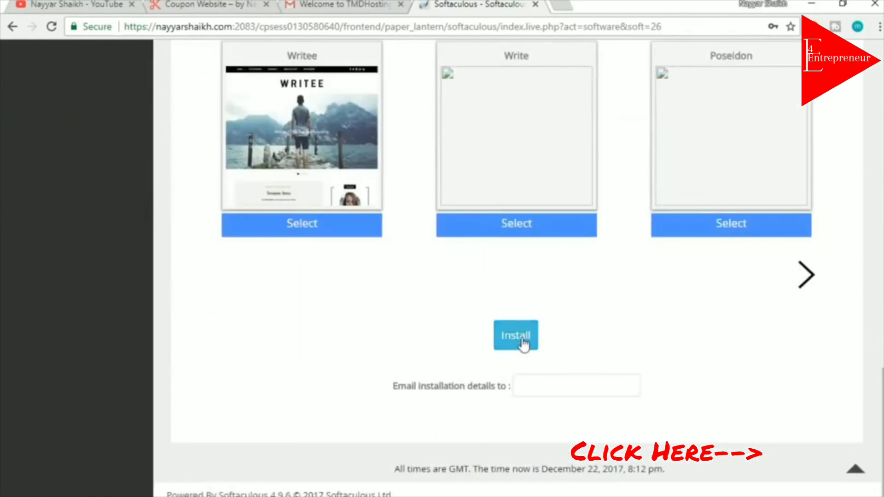
{"action": "scroll", "coordinate": [542, 361], "scroll_direction": "up", "scroll_amount": 4}
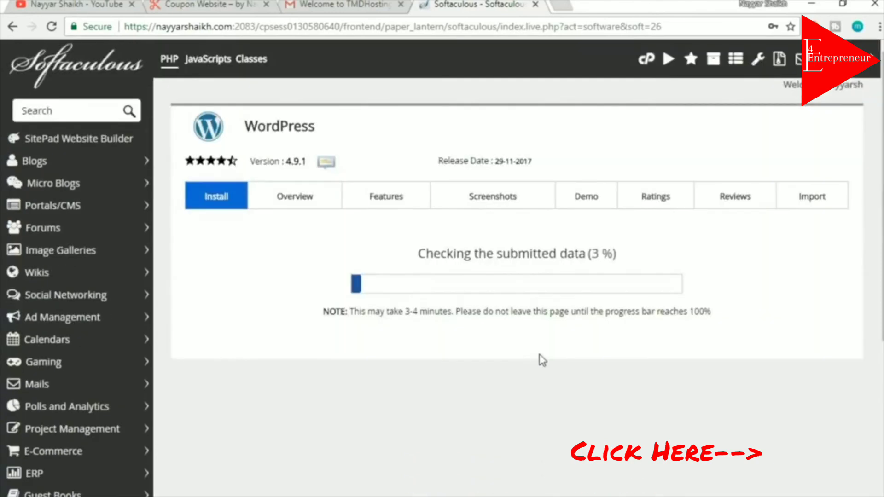
{"action": "scroll", "coordinate": [790, 299], "scroll_direction": "down", "scroll_amount": 1}
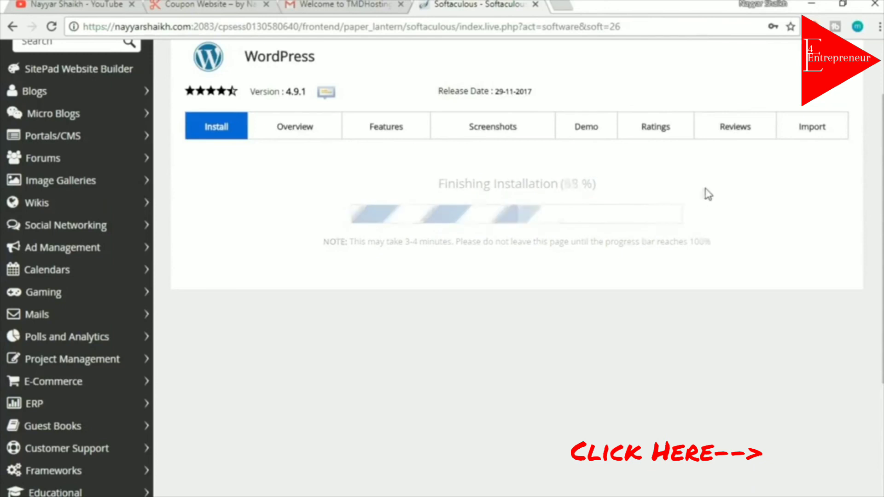
{"action": "scroll", "coordinate": [794, 290], "scroll_direction": "down", "scroll_amount": 2}
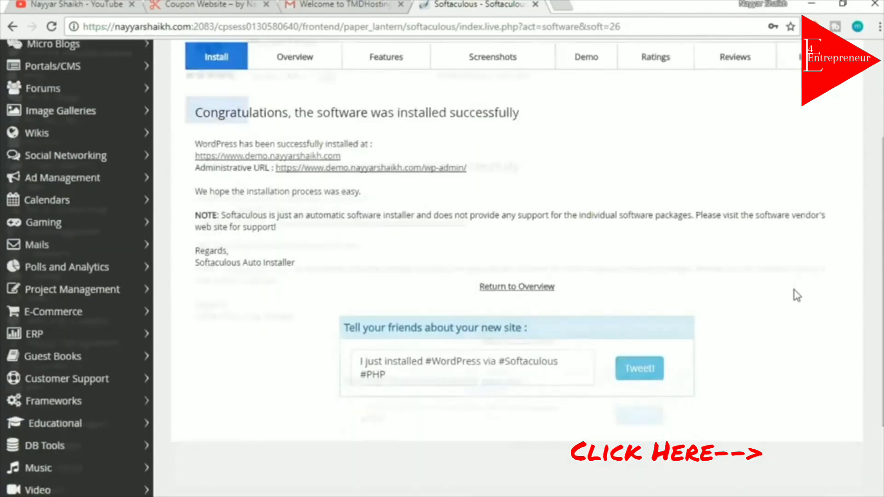
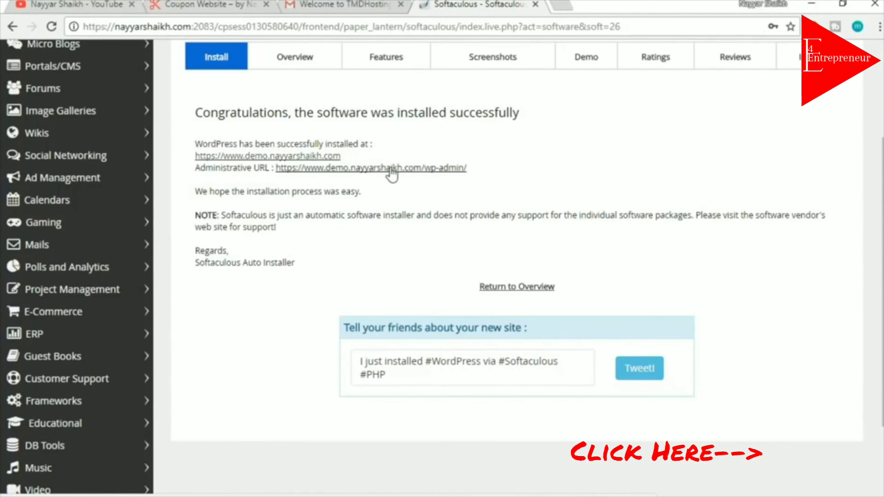
Follow the Administrative URL (wp-admin) link on the Softaculous success page
{"action": "left_click", "coordinate": [389, 169]}
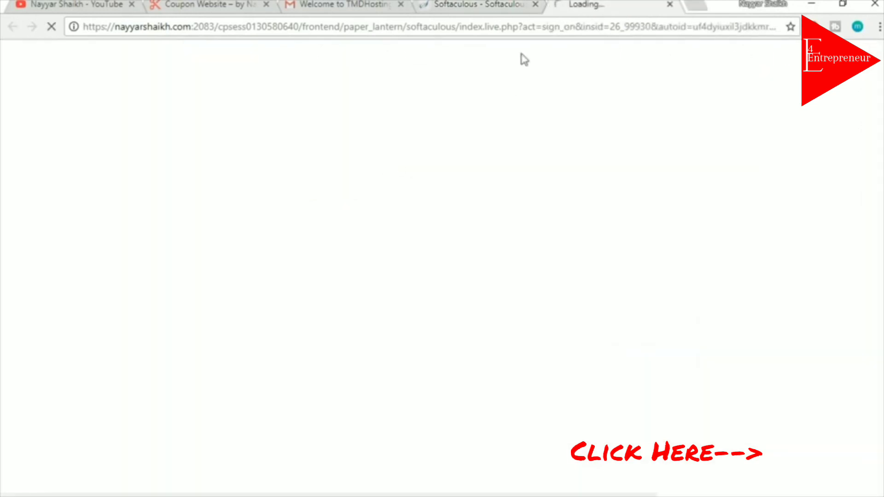
Close the TMDHosting and Softaculous tabs, dismiss the WP Super Cache warning, and go to Plugins
{"action": "left_click", "coordinate": [401, 4]}
{"action": "left_click", "coordinate": [401, 5]}
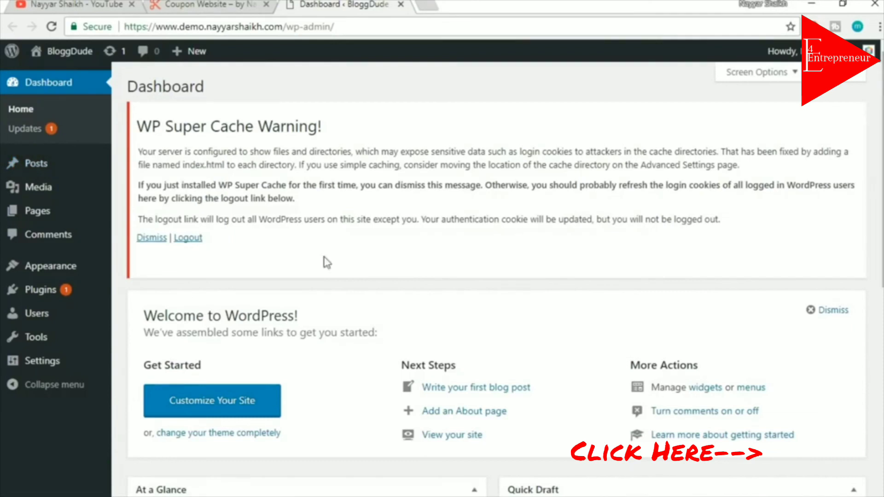
{"action": "left_click_drag", "start_coordinate": [138, 129], "coordinate": [210, 127]}
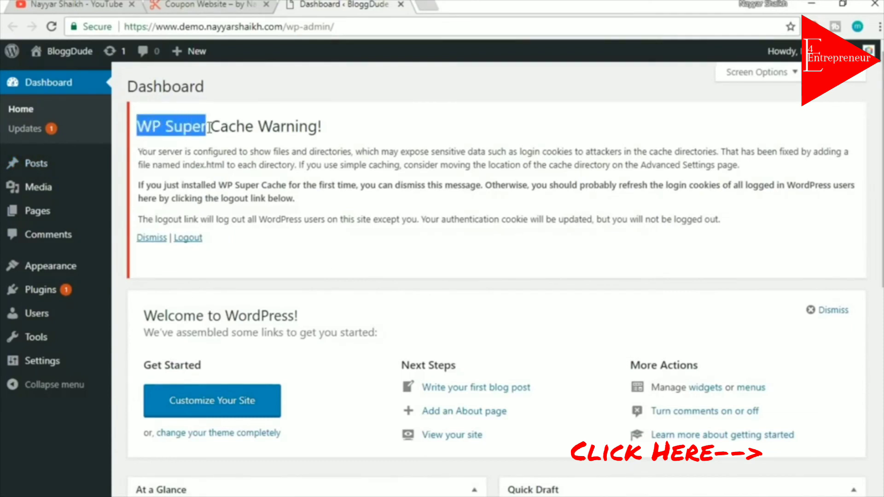
{"action": "left_click", "coordinate": [337, 150]}
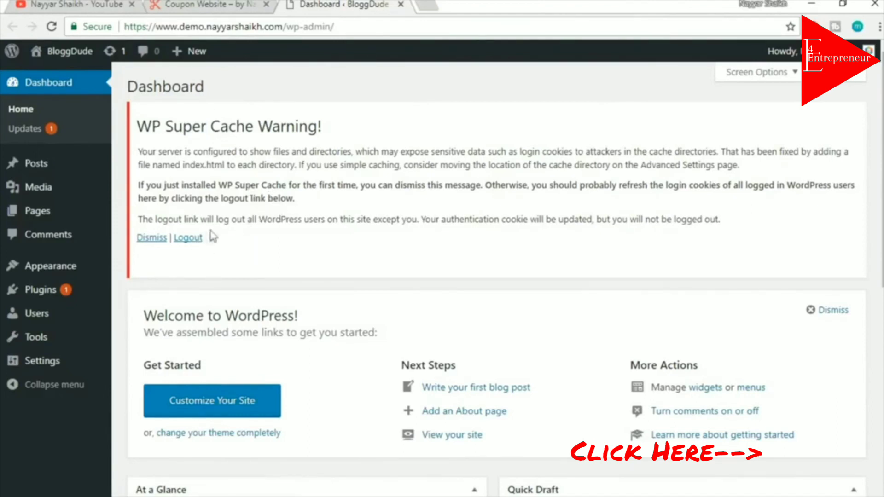
{"action": "left_click", "coordinate": [194, 244]}
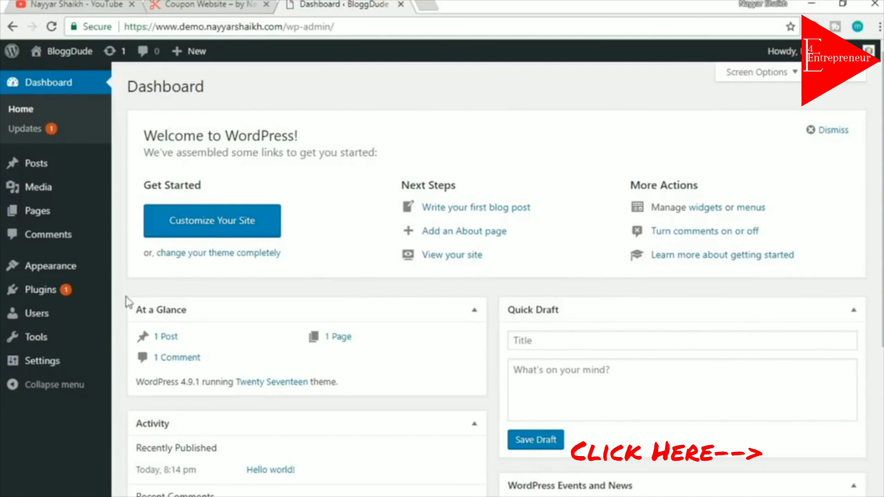
{"action": "left_click", "coordinate": [29, 290]}
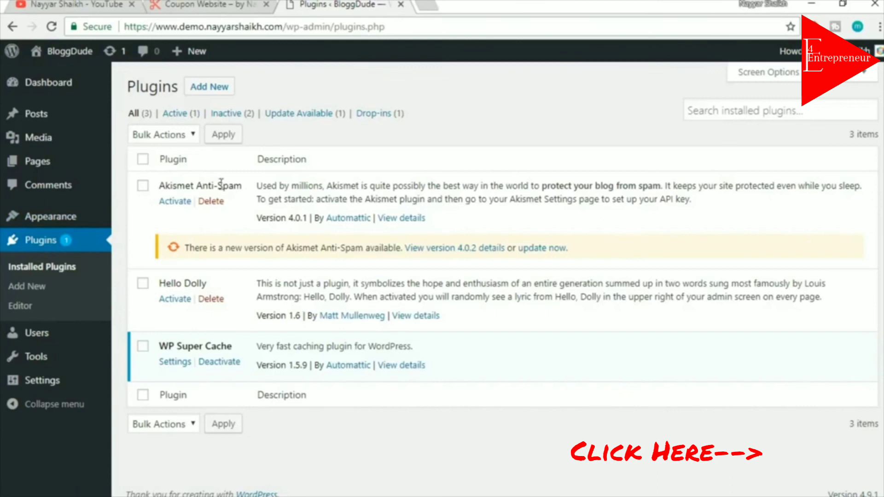
Deactivate WP Super Cache, bulk-delete all three plugins, then go to Appearance
{"action": "left_click", "coordinate": [225, 364]}
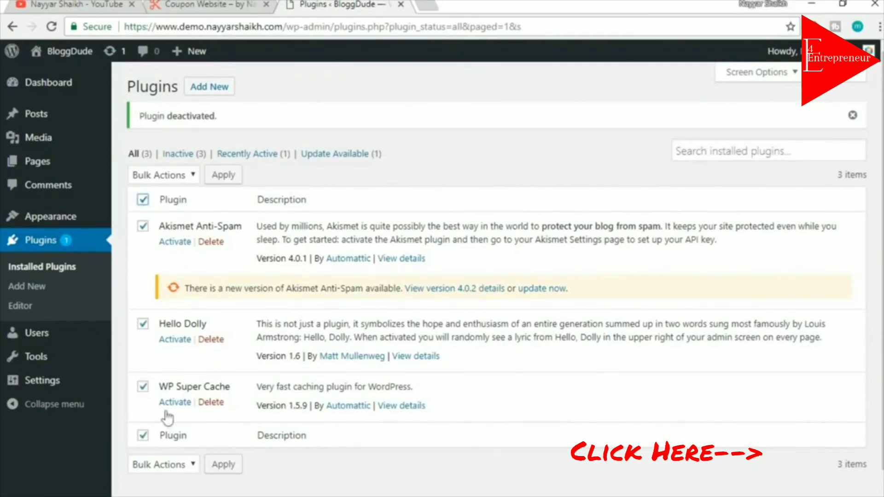
{"action": "left_click", "coordinate": [175, 179]}
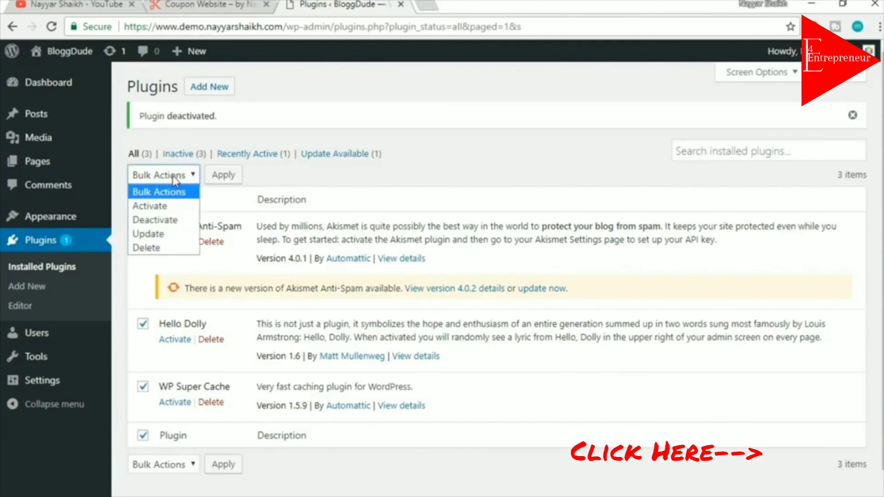
{"action": "left_click", "coordinate": [178, 246]}
{"action": "left_click", "coordinate": [215, 180]}
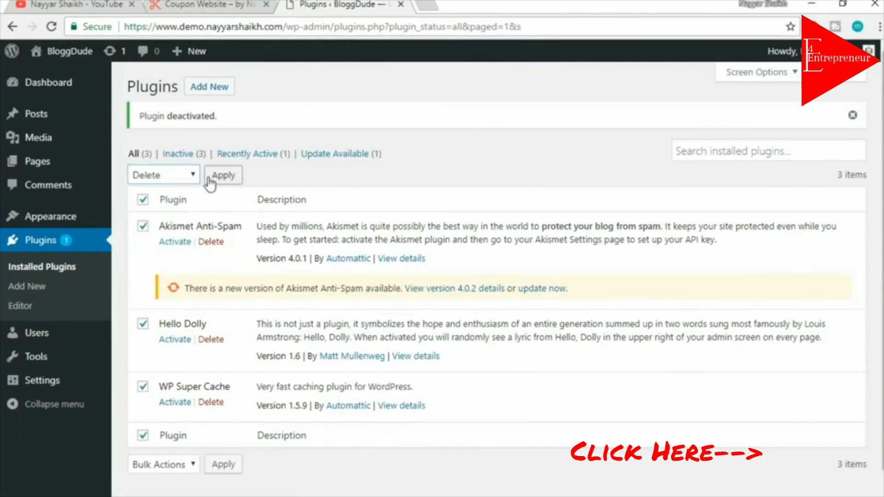
{"action": "left_click", "coordinate": [502, 102]}
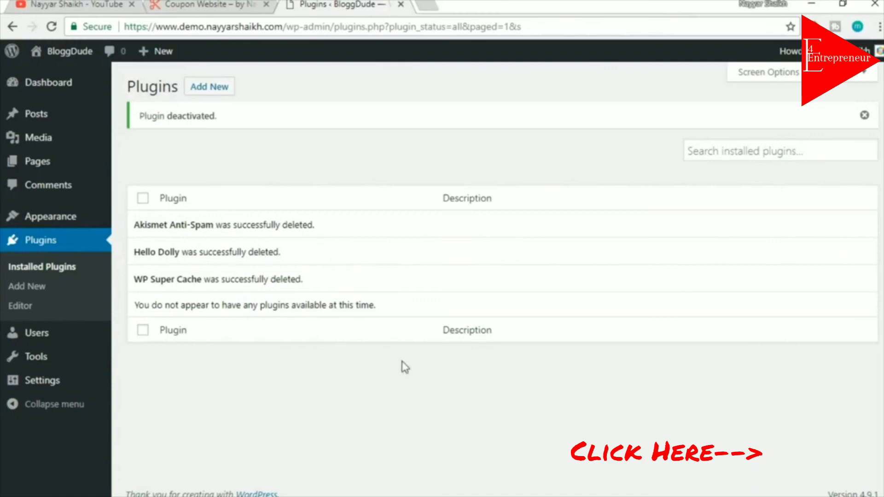
{"action": "left_click", "coordinate": [48, 221]}
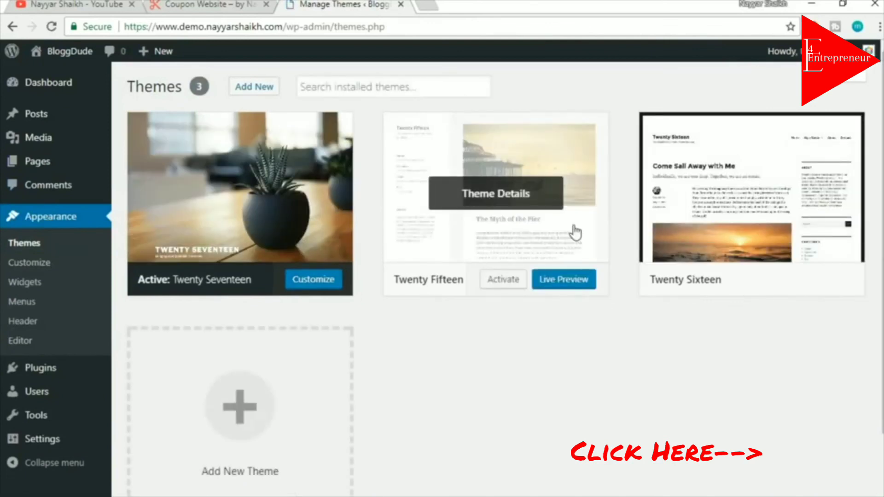
Delete Twenty Fifteen and then Twenty Sixteen from their Theme Details, confirming each deletion
{"action": "left_click", "coordinate": [526, 185]}
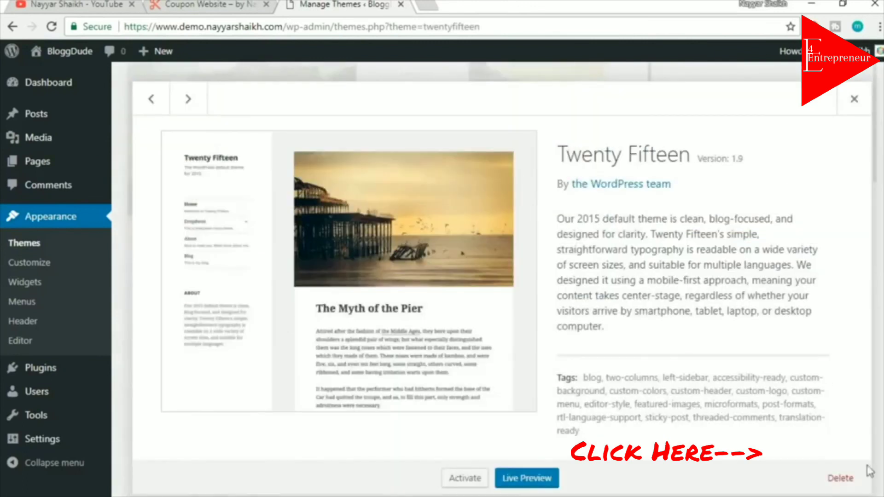
{"action": "left_click", "coordinate": [844, 479]}
{"action": "left_click", "coordinate": [502, 123]}
{"action": "left_click", "coordinate": [525, 313]}
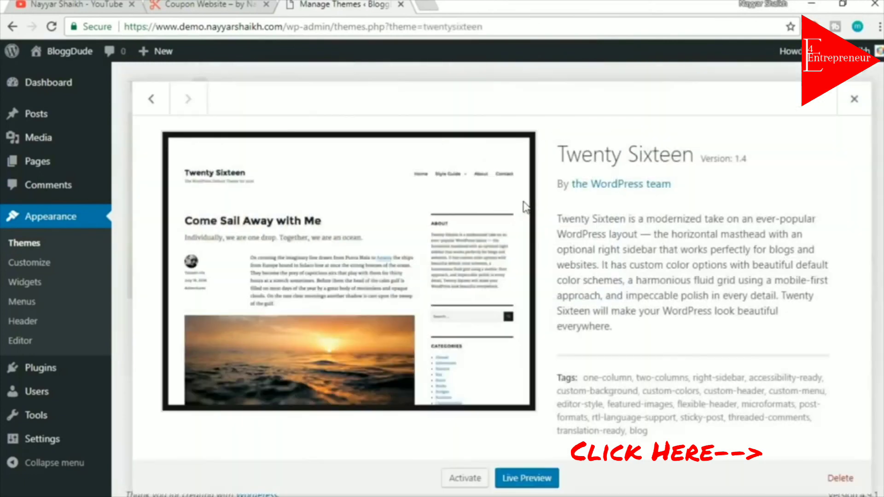
{"action": "left_click", "coordinate": [841, 478]}
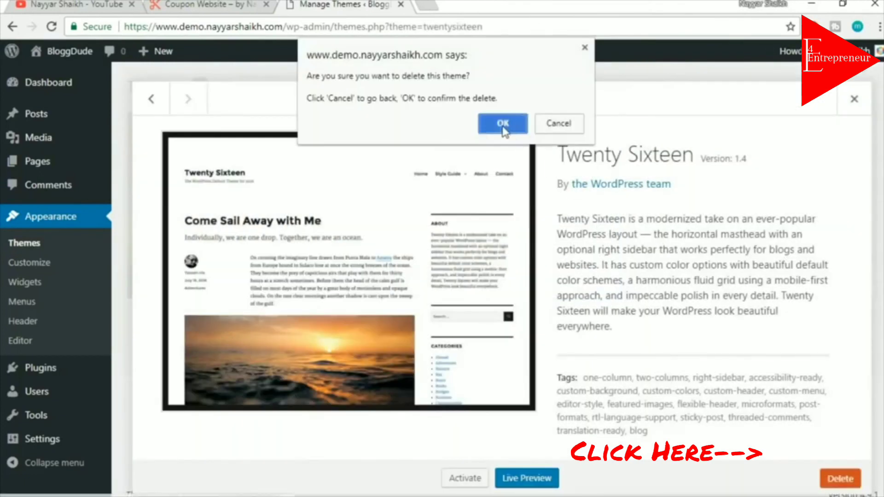
{"action": "left_click", "coordinate": [512, 123]}
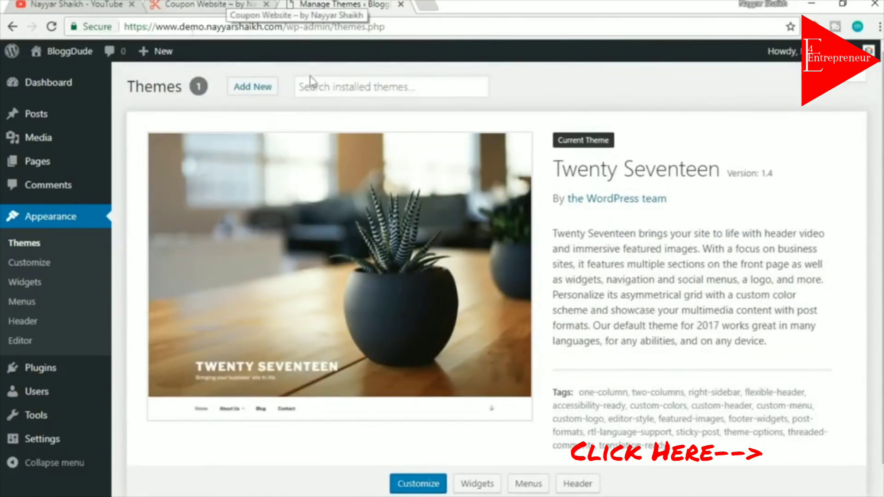
{"action": "mouse_move", "coordinate": [59, 65]}
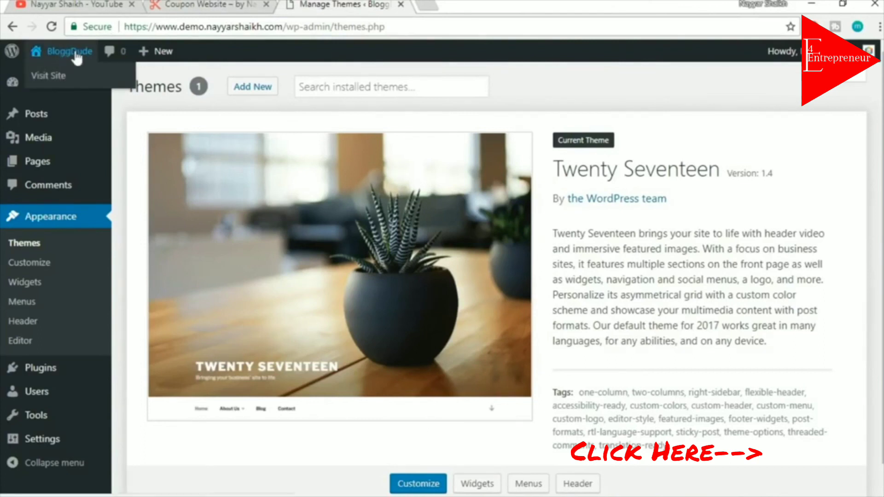
Open the BloggDude live site in a new tab and scroll through it
{"action": "right_click", "coordinate": [57, 82]}
{"action": "left_click", "coordinate": [77, 88]}
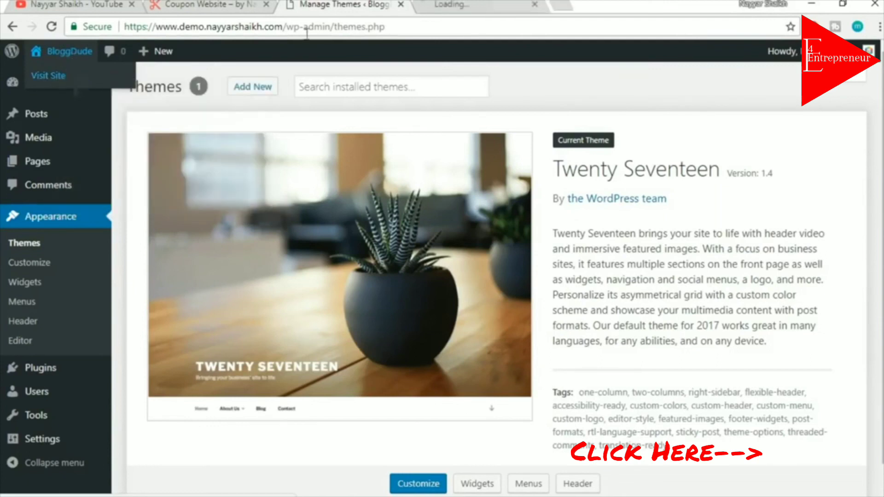
{"action": "left_click", "coordinate": [483, 5]}
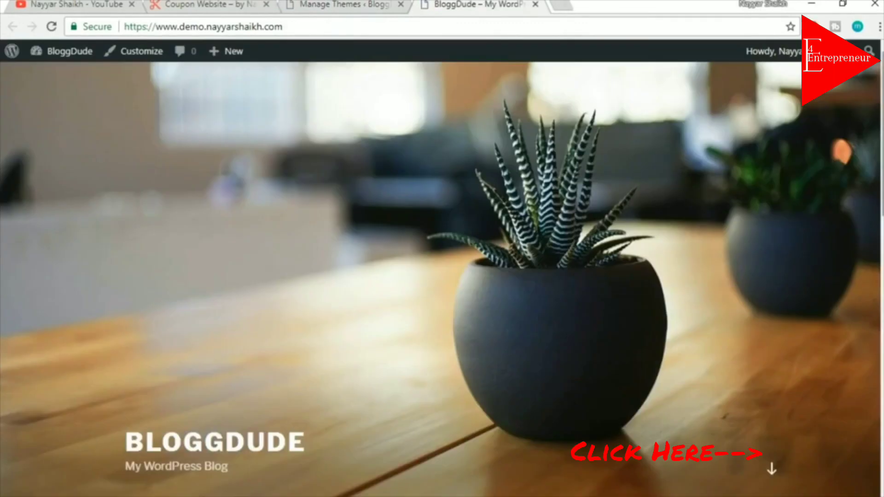
{"action": "scroll", "coordinate": [442, 276], "scroll_direction": "down", "scroll_amount": 15}
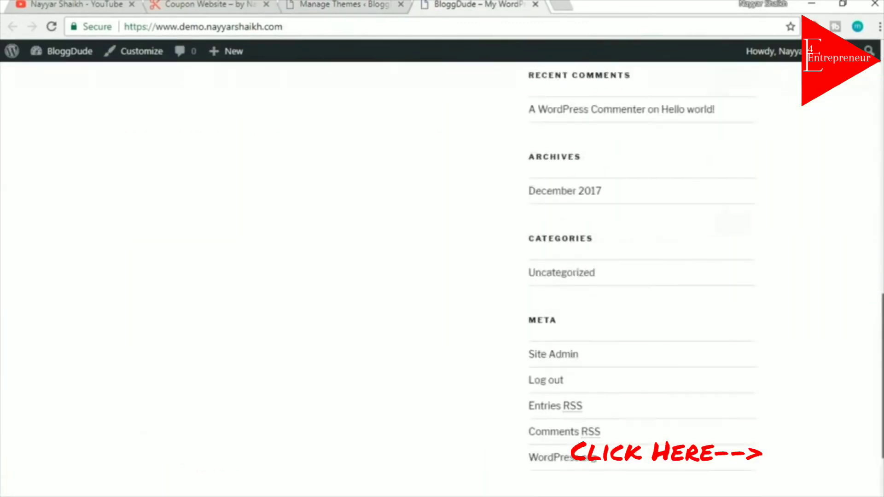
{"action": "left_click_drag", "start_coordinate": [883, 376], "coordinate": [883, 134]}
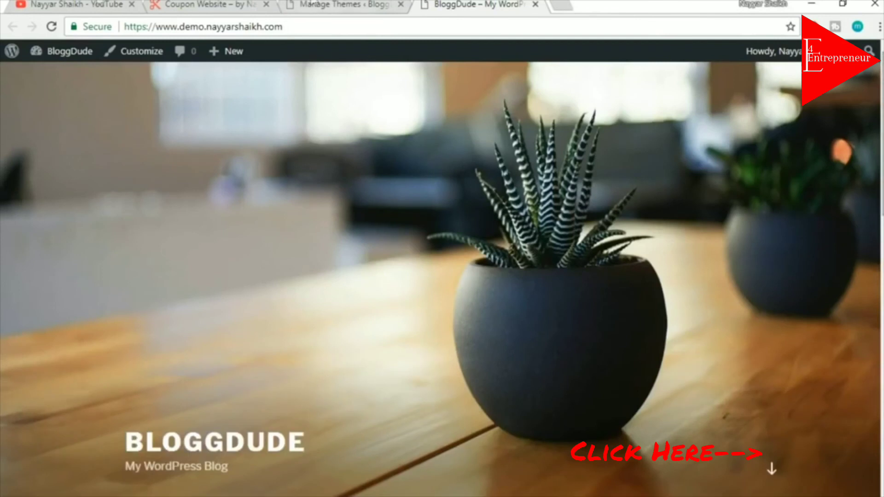
Compare BloggDude with the Coupon Website tab, then open a blank new tab
{"action": "left_click", "coordinate": [188, 4]}
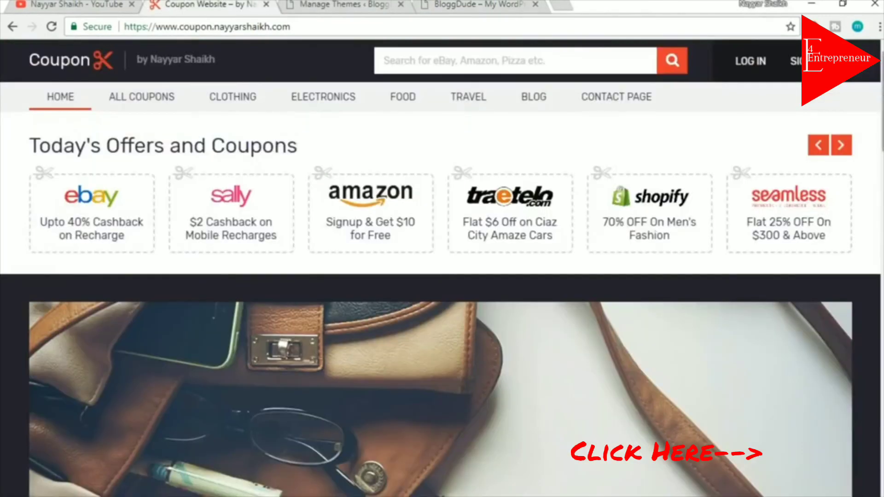
{"action": "scroll", "coordinate": [442, 276], "scroll_direction": "down", "scroll_amount": 3}
{"action": "left_click_drag", "start_coordinate": [882, 130], "coordinate": [883, 99]}
{"action": "left_click", "coordinate": [461, 4]}
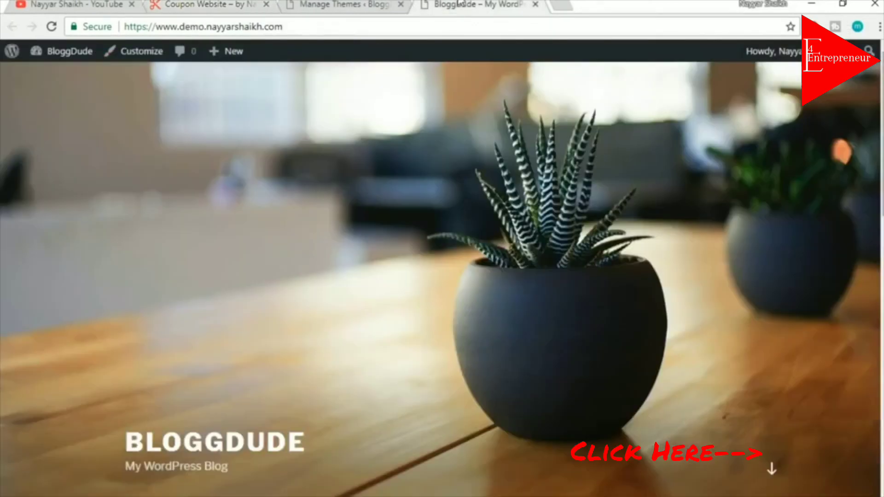
{"action": "left_click", "coordinate": [338, 5]}
{"action": "left_click", "coordinate": [479, 4]}
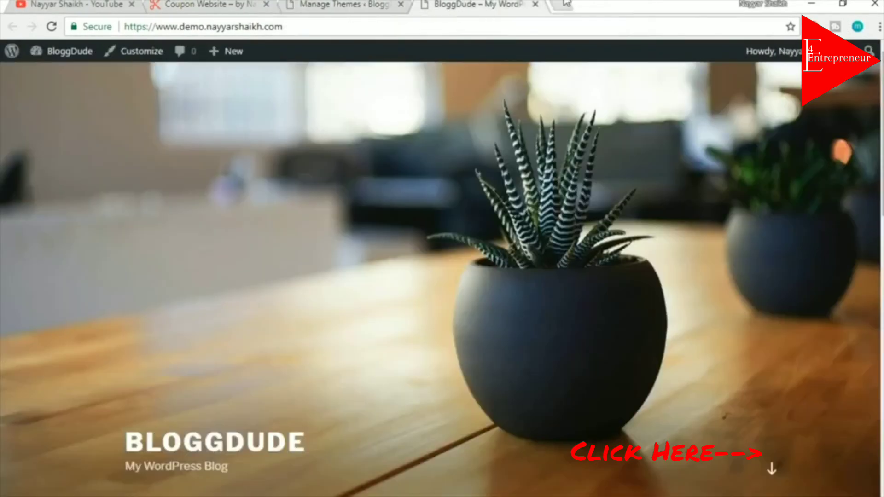
{"action": "left_click", "coordinate": [566, 4]}
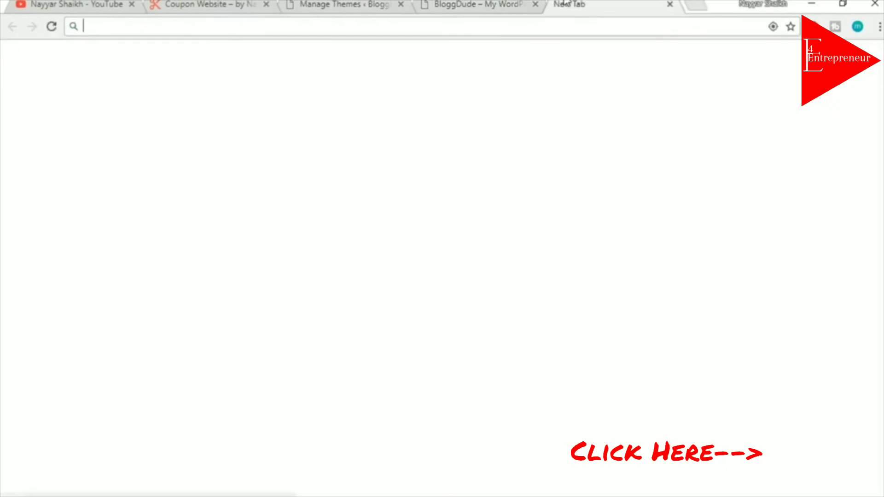
Go to bloggdude.com/coupon to load MyThemeShop's Coupon theme page
{"action": "type", "text": "bloggdude.com"}
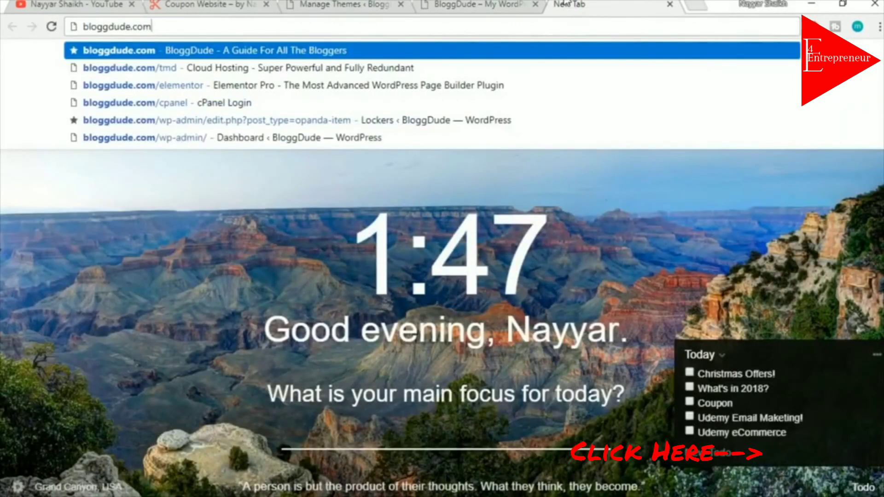
{"action": "type", "text": "/coupon"}
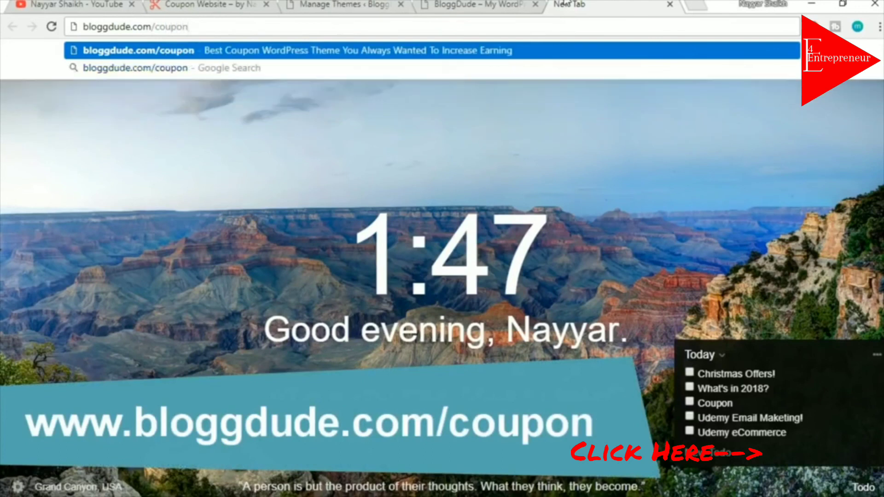
{"action": "key", "text": "Return"}
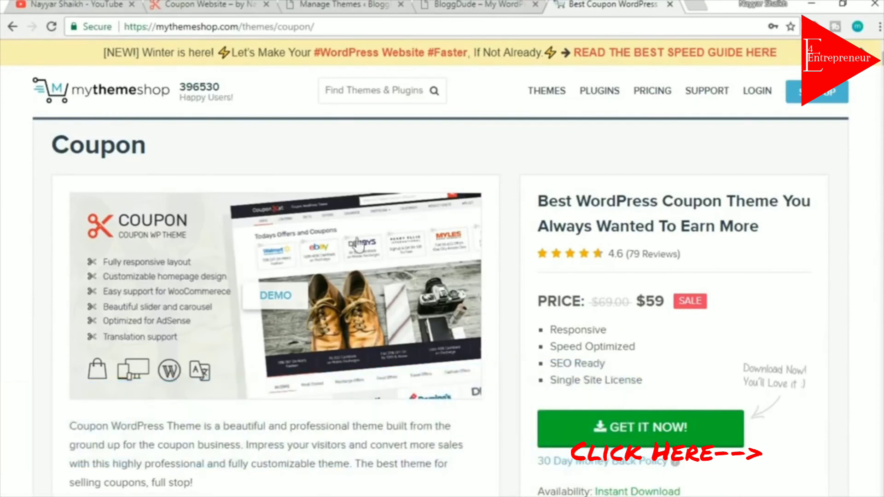
{"action": "scroll", "coordinate": [874, 269], "scroll_direction": "down", "scroll_amount": 1}
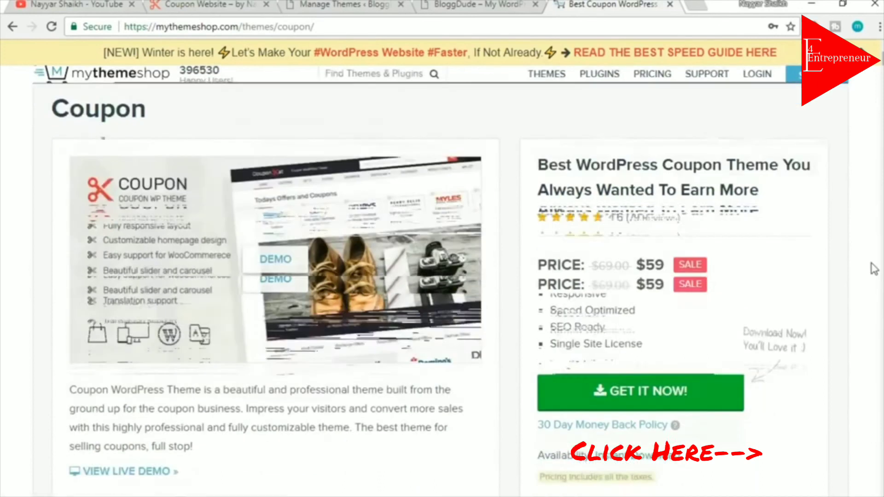
{"action": "scroll", "coordinate": [874, 269], "scroll_direction": "up", "scroll_amount": 1}
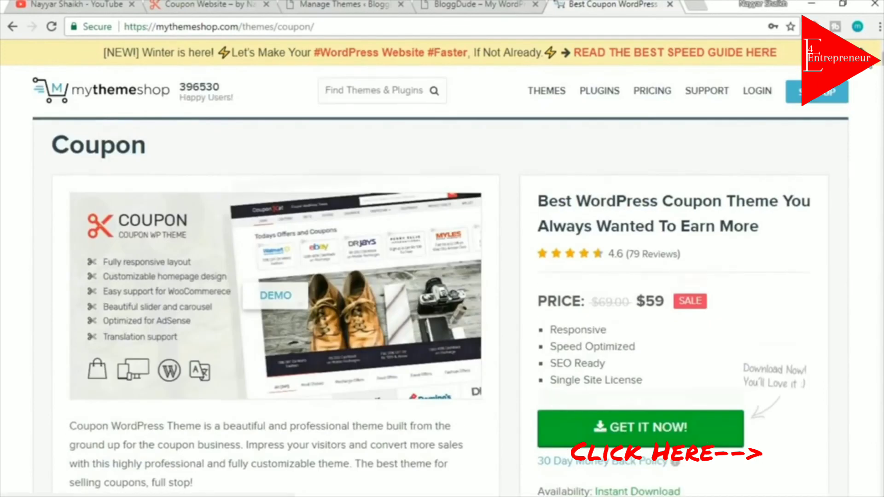
{"action": "scroll", "coordinate": [871, 68], "scroll_direction": "down", "scroll_amount": 1}
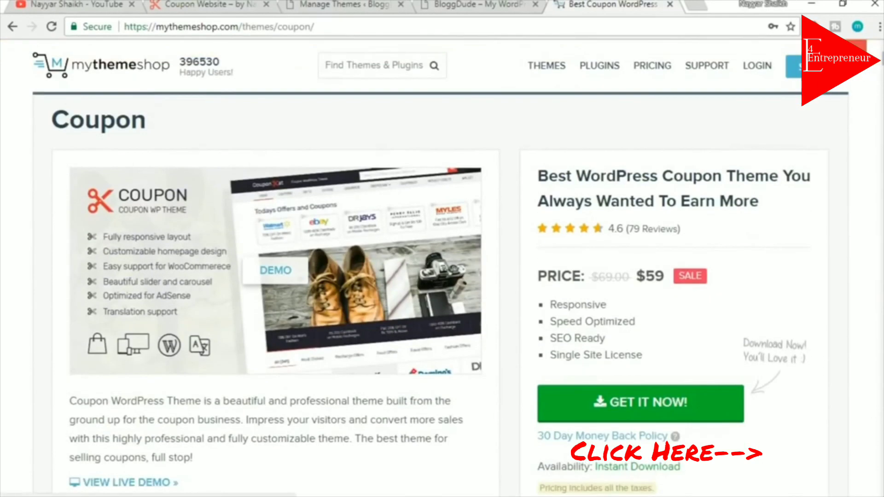
Highlight the Coupon theme's $59 sale price to point it out
{"action": "double_click", "coordinate": [651, 272]}
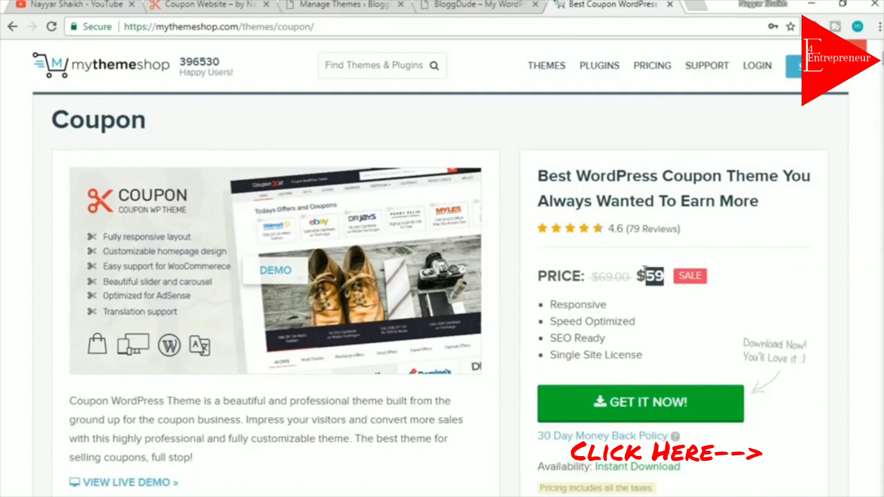
{"action": "left_click", "coordinate": [667, 274]}
{"action": "double_click", "coordinate": [652, 277]}
{"action": "left_click", "coordinate": [663, 277]}
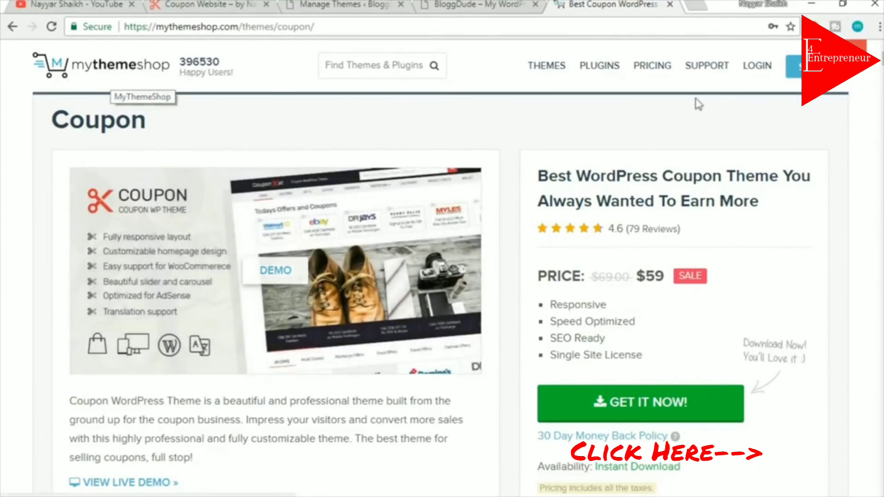
Open MyThemeShop's Pricing page and point out the Free Theme plan
{"action": "left_click", "coordinate": [647, 72]}
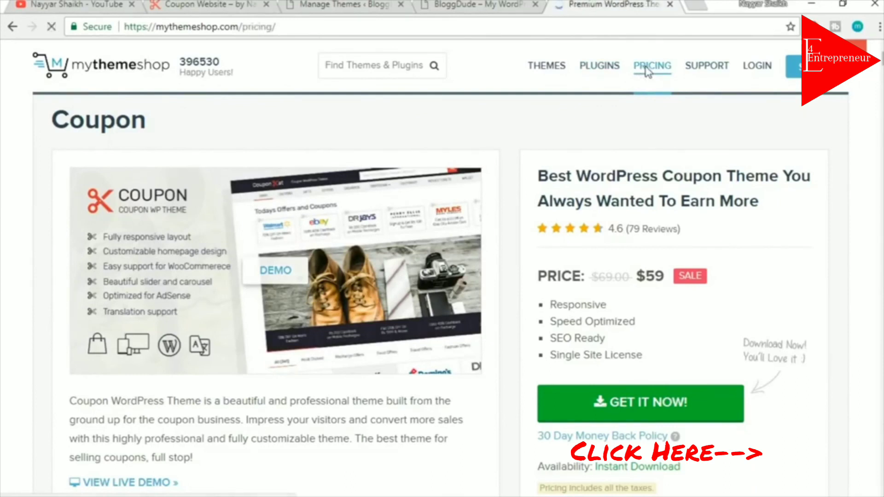
{"action": "scroll", "coordinate": [845, 198], "scroll_direction": "down", "scroll_amount": 3}
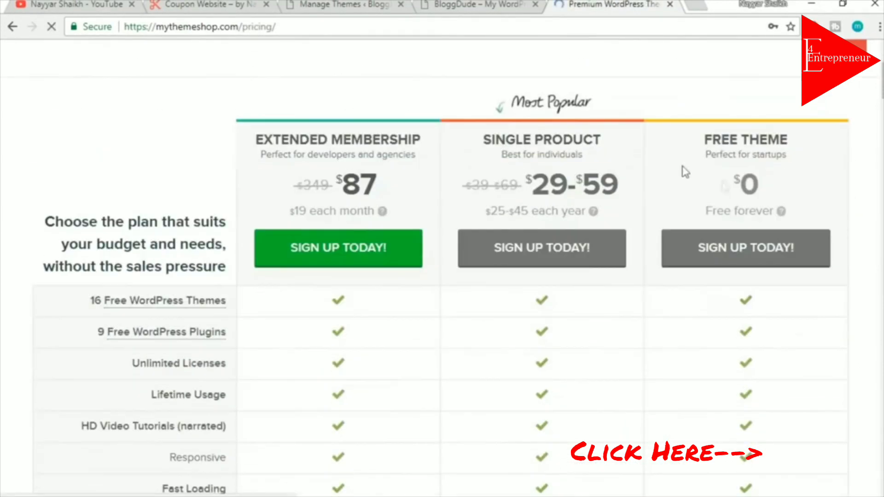
{"action": "scroll", "coordinate": [845, 281], "scroll_direction": "down", "scroll_amount": 15}
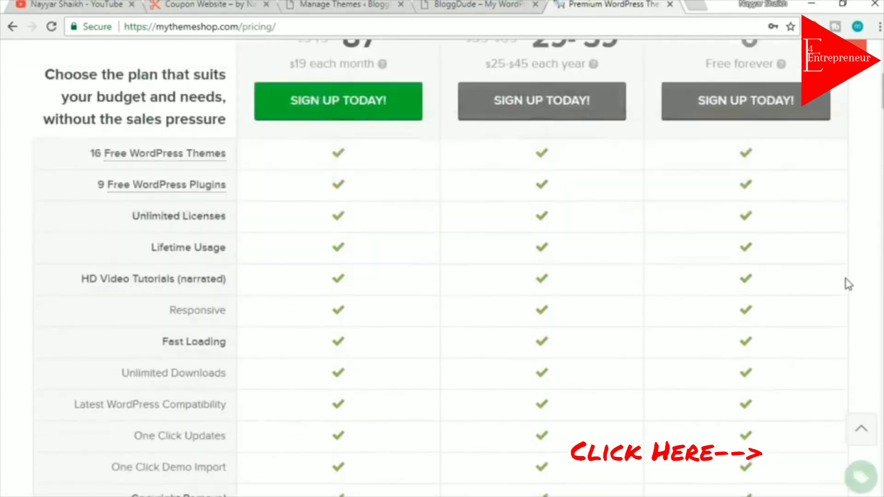
{"action": "scroll", "coordinate": [845, 271], "scroll_direction": "up", "scroll_amount": 15}
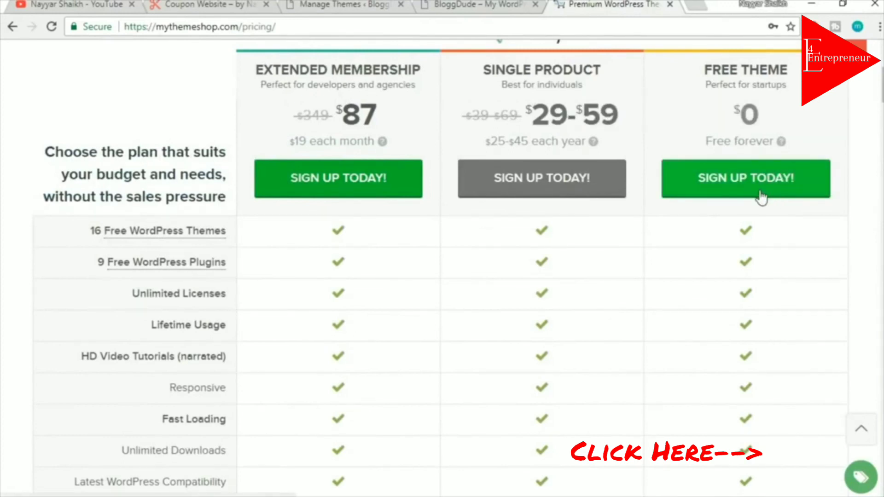
{"action": "scroll", "coordinate": [581, 241], "scroll_direction": "up", "scroll_amount": 3}
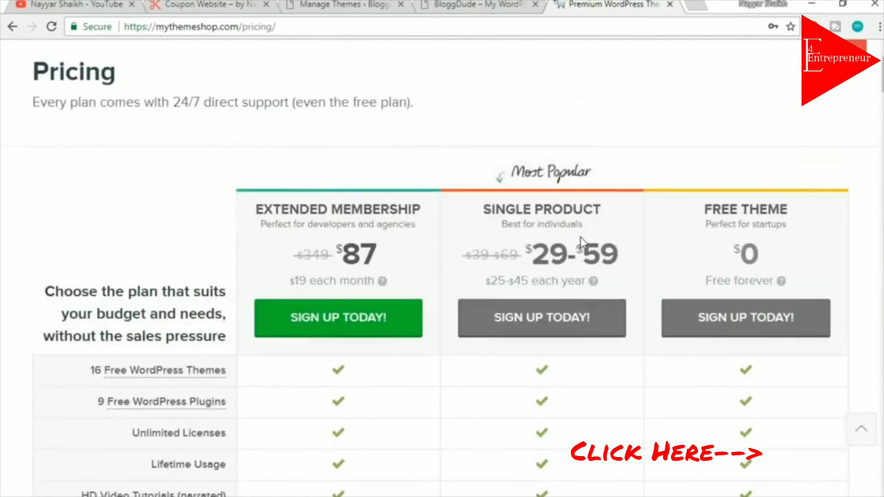
{"action": "scroll", "coordinate": [582, 240], "scroll_direction": "up", "scroll_amount": 2}
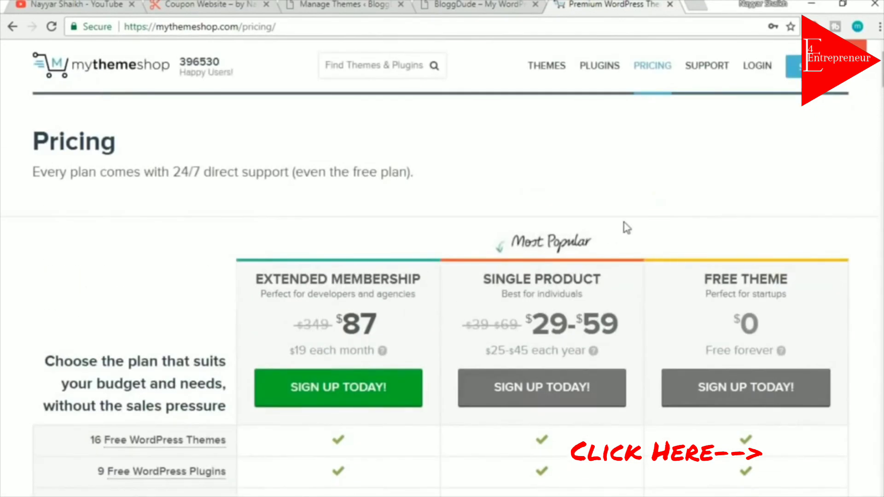
{"action": "scroll", "coordinate": [785, 267], "scroll_direction": "down", "scroll_amount": 2}
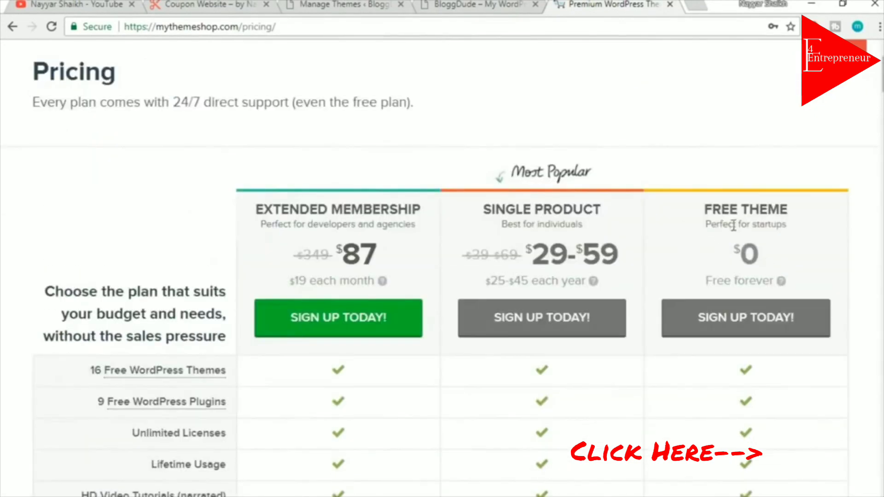
{"action": "left_click_drag", "start_coordinate": [707, 225], "coordinate": [805, 223]}
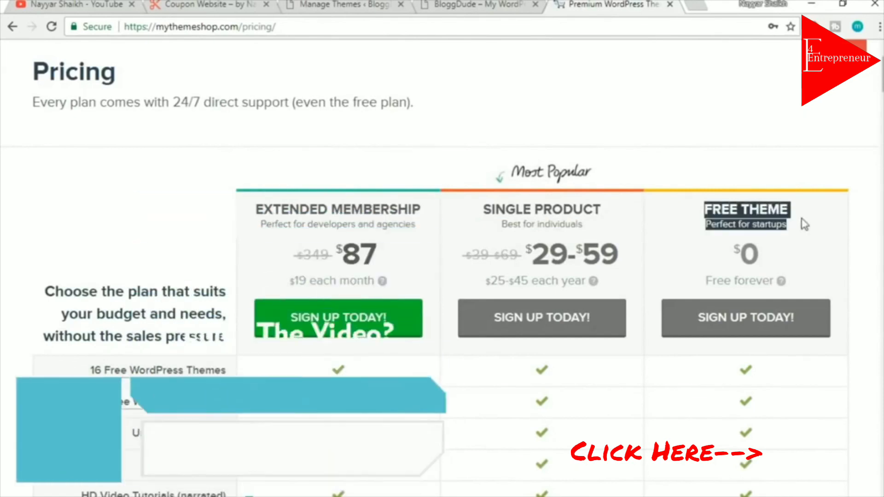
{"action": "left_click", "coordinate": [805, 224]}
{"action": "scroll", "coordinate": [820, 228], "scroll_direction": "down", "scroll_amount": 3}
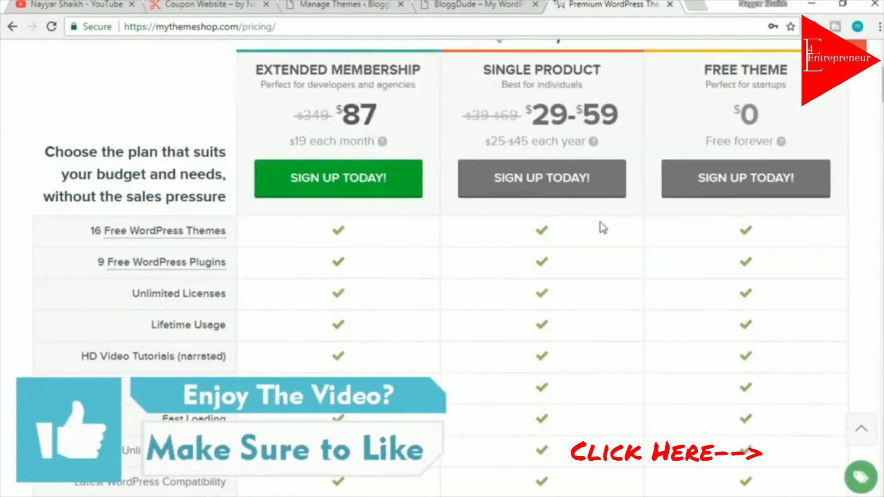
Highlight the Single Product plan and its $59 price
{"action": "left_click_drag", "start_coordinate": [498, 70], "coordinate": [607, 78]}
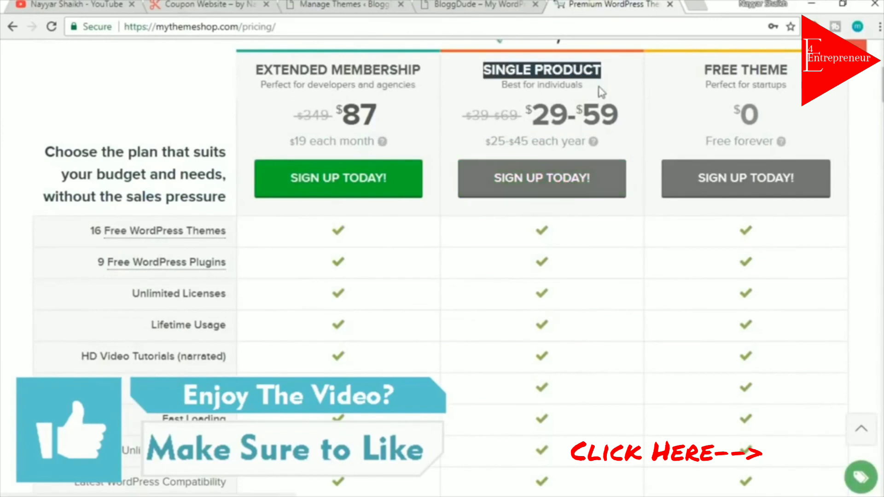
{"action": "left_click", "coordinate": [612, 86]}
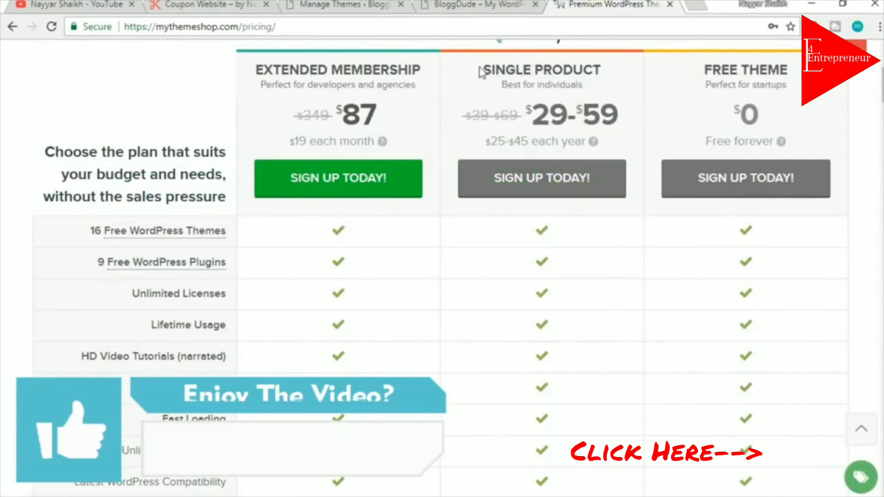
{"action": "left_click_drag", "start_coordinate": [482, 74], "coordinate": [617, 69]}
{"action": "left_click_drag", "start_coordinate": [631, 116], "coordinate": [579, 115]}
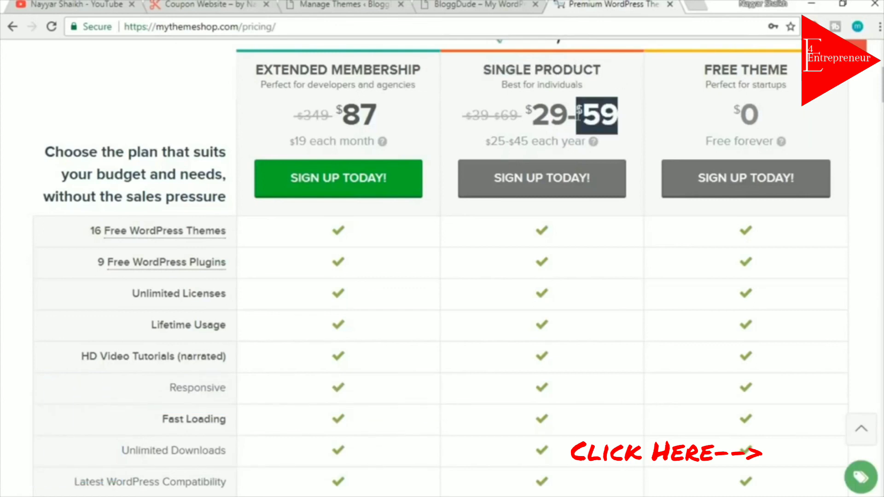
{"action": "left_click", "coordinate": [612, 101]}
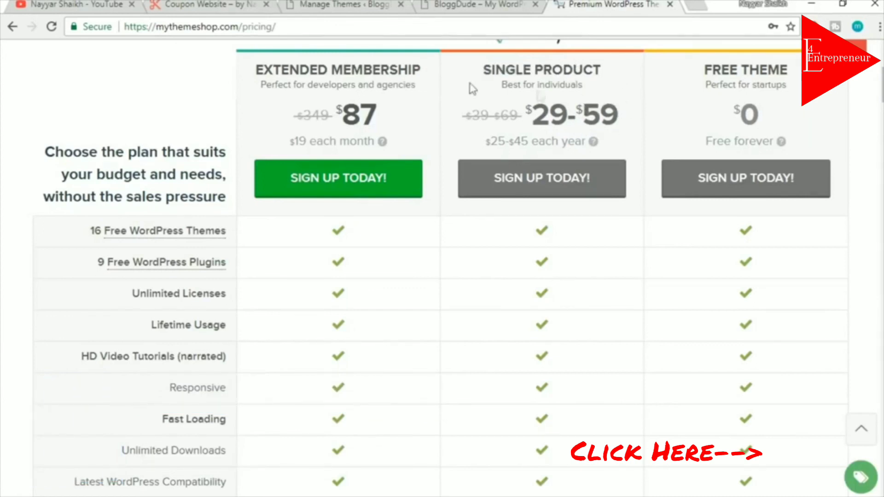
Highlight the Extended Membership plan and its $87 price
{"action": "left_click_drag", "start_coordinate": [258, 69], "coordinate": [417, 69]}
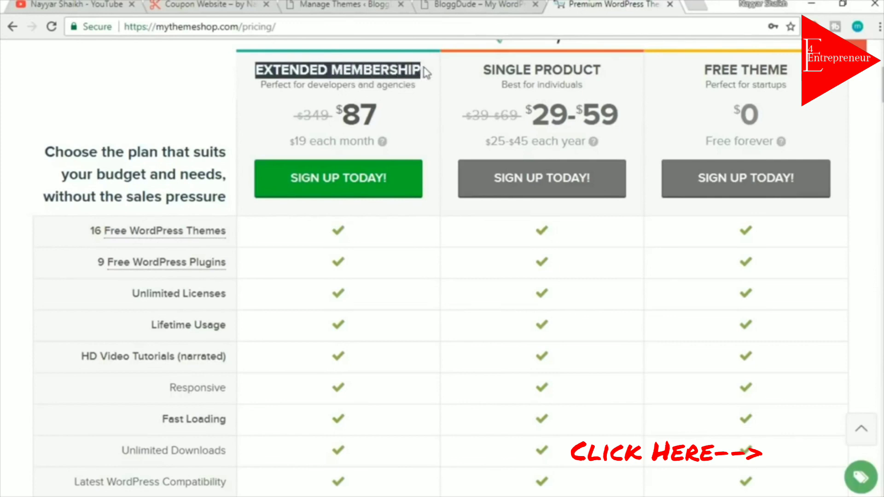
{"action": "left_click_drag", "start_coordinate": [389, 111], "coordinate": [344, 102]}
{"action": "left_click", "coordinate": [388, 116]}
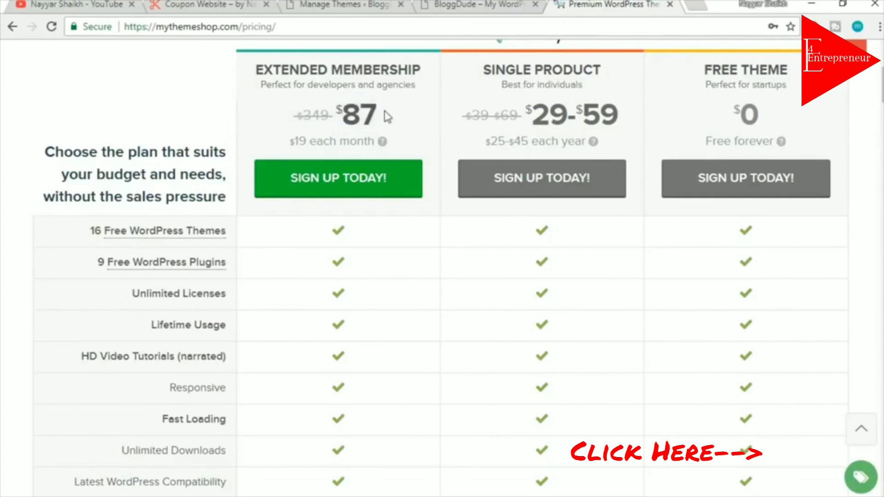
{"action": "double_click", "coordinate": [343, 109]}
{"action": "left_click", "coordinate": [388, 116]}
{"action": "left_click_drag", "start_coordinate": [380, 116], "coordinate": [345, 109]}
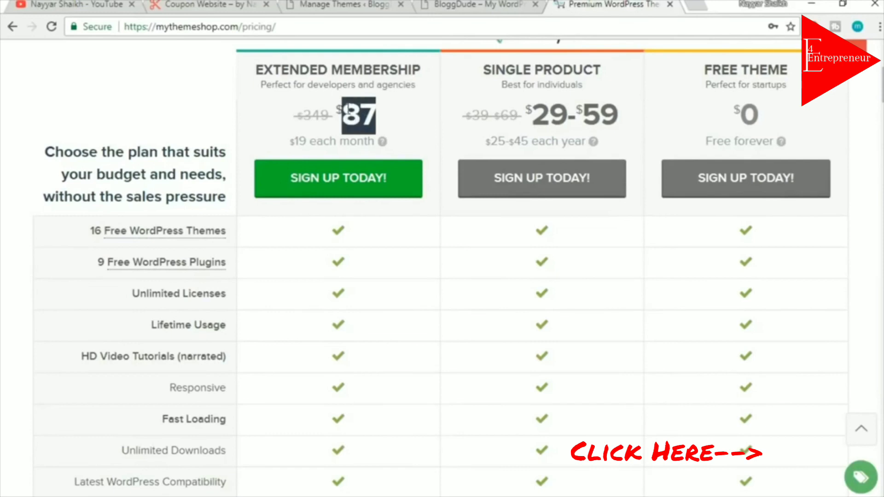
{"action": "left_click", "coordinate": [381, 115]}
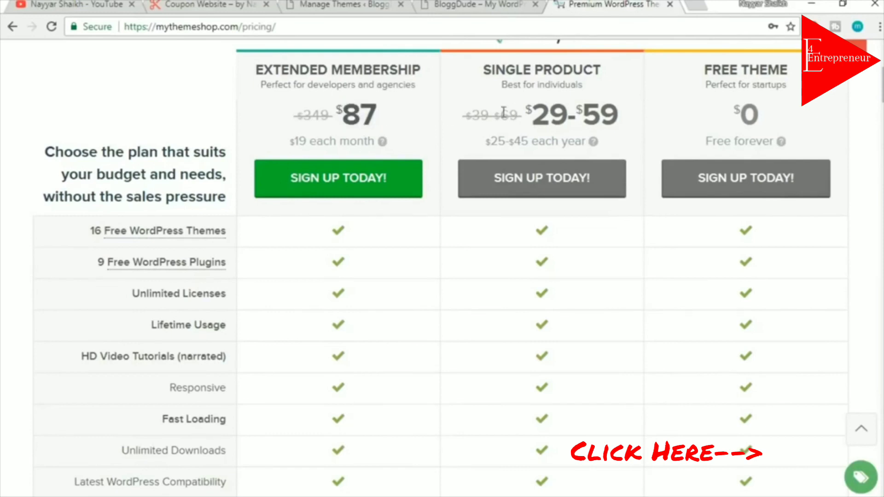
Scroll down the feature comparison table and point out the $87 Extended Membership price again
{"action": "scroll", "coordinate": [385, 321], "scroll_direction": "down", "scroll_amount": 15}
{"action": "scroll", "coordinate": [385, 325], "scroll_direction": "down", "scroll_amount": 1}
{"action": "scroll", "coordinate": [386, 323], "scroll_direction": "up", "scroll_amount": 2}
{"action": "mouse_move", "coordinate": [113, 165]}
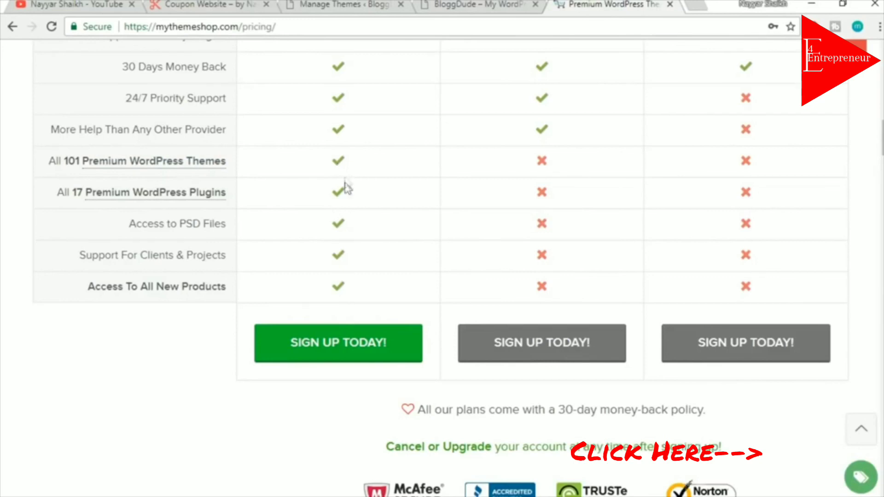
{"action": "scroll", "coordinate": [379, 287], "scroll_direction": "up", "scroll_amount": 15}
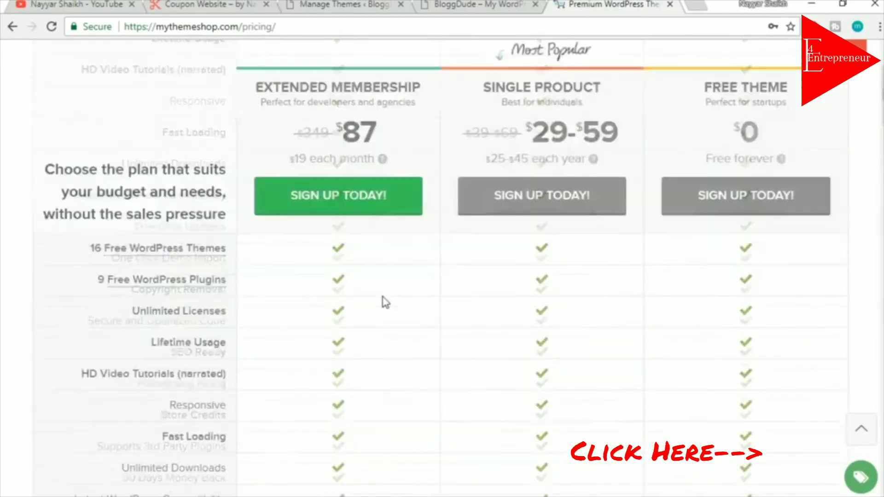
{"action": "scroll", "coordinate": [386, 276], "scroll_direction": "down", "scroll_amount": 3}
{"action": "left_click_drag", "start_coordinate": [378, 188], "coordinate": [336, 185]}
{"action": "left_click", "coordinate": [381, 182]}
Scroll further down and compare the $59 Single Product and $87 Extended Membership prices
{"action": "scroll", "coordinate": [391, 299], "scroll_direction": "down", "scroll_amount": 4}
{"action": "scroll", "coordinate": [394, 305], "scroll_direction": "down", "scroll_amount": 5}
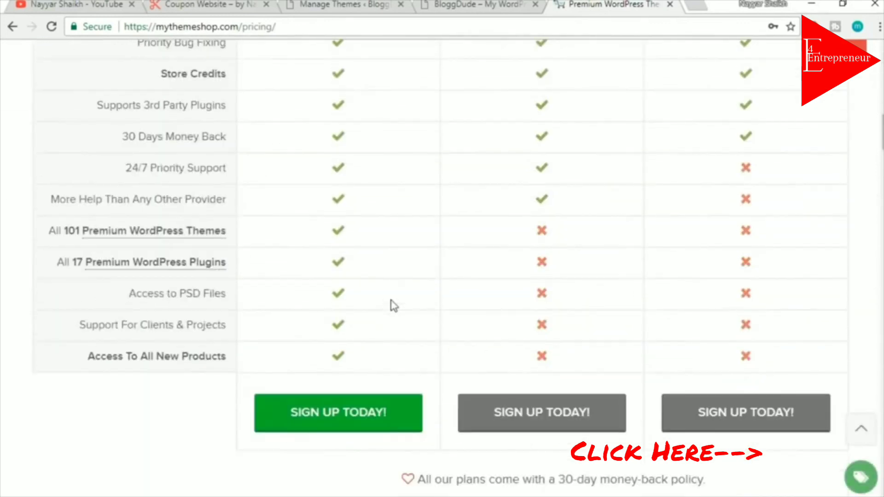
{"action": "mouse_move", "coordinate": [120, 276]}
{"action": "scroll", "coordinate": [363, 295], "scroll_direction": "up", "scroll_amount": 15}
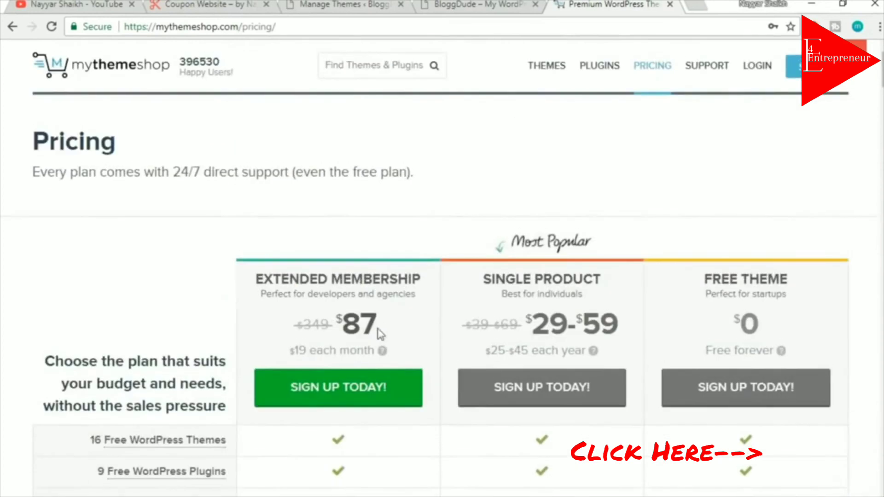
{"action": "left_click_drag", "start_coordinate": [389, 325], "coordinate": [329, 321]}
{"action": "left_click", "coordinate": [378, 319]}
{"action": "left_click_drag", "start_coordinate": [632, 326], "coordinate": [576, 323]}
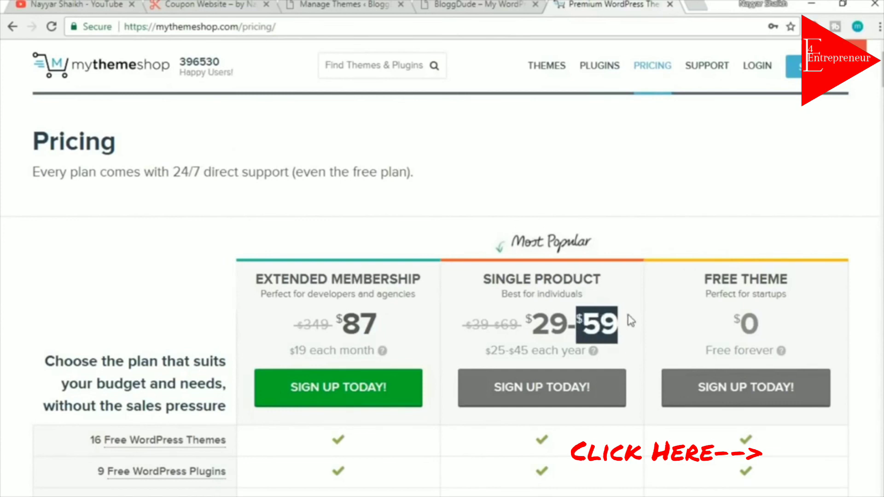
{"action": "left_click_drag", "start_coordinate": [378, 320], "coordinate": [343, 323]}
Scroll back to the top and highlight the Extended Membership heading
{"action": "scroll", "coordinate": [410, 325], "scroll_direction": "down", "scroll_amount": 10}
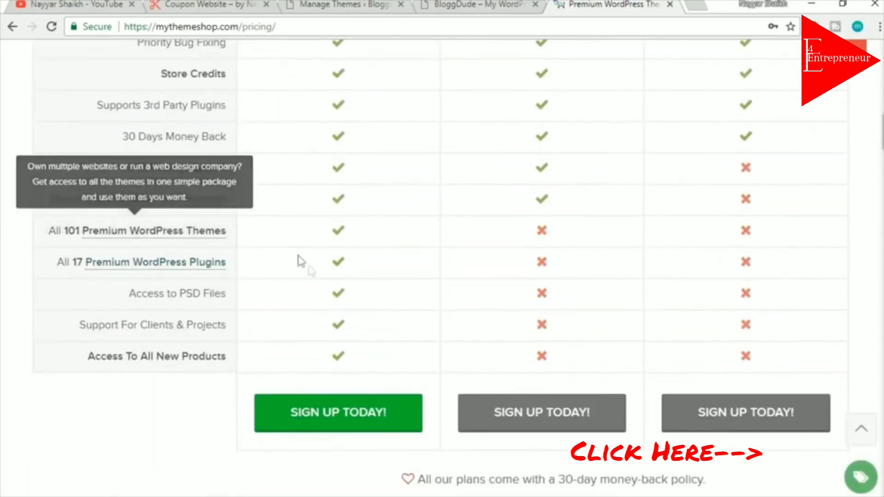
{"action": "scroll", "coordinate": [376, 349], "scroll_direction": "up", "scroll_amount": 8}
{"action": "scroll", "coordinate": [377, 349], "scroll_direction": "up", "scroll_amount": 5}
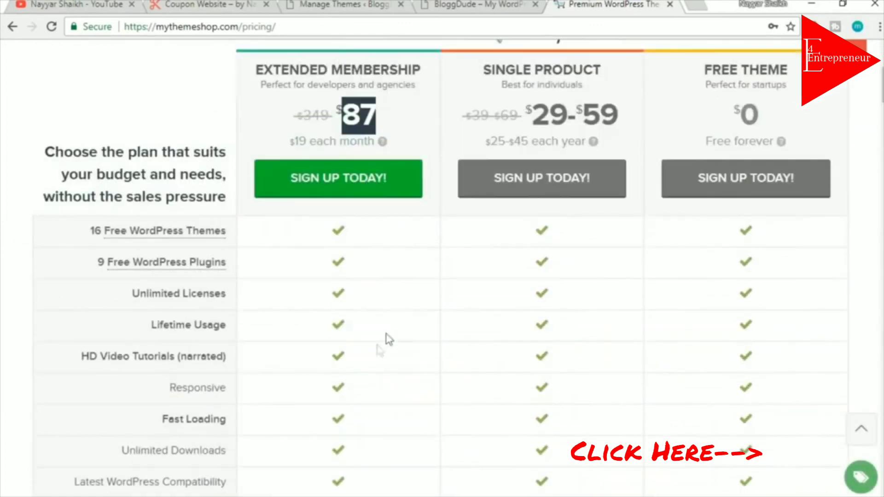
{"action": "left_click_drag", "start_coordinate": [256, 70], "coordinate": [426, 73]}
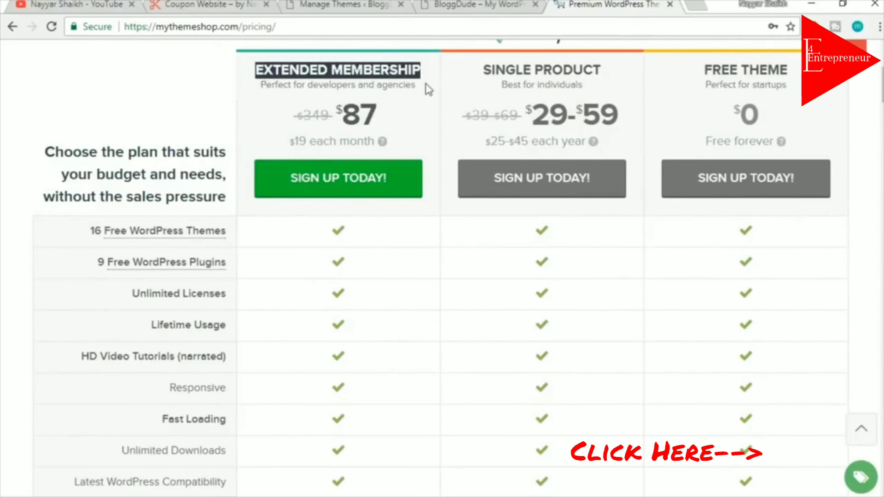
{"action": "scroll", "coordinate": [414, 322], "scroll_direction": "down", "scroll_amount": 12}
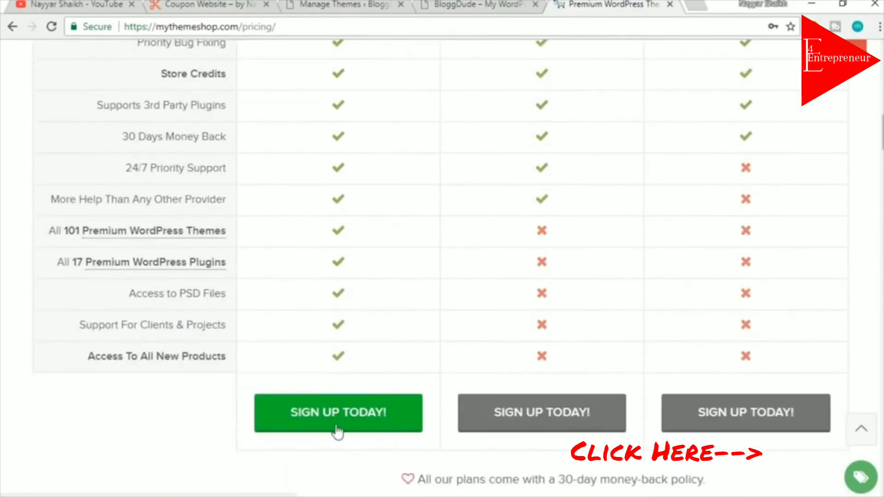
{"action": "scroll", "coordinate": [397, 396], "scroll_direction": "up", "scroll_amount": 15}
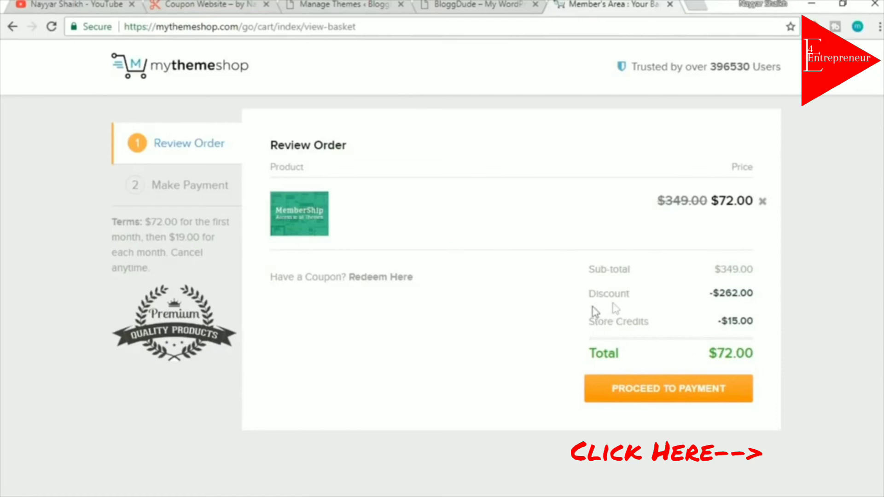
Point out the discount and store credit lines in the Extended Membership order summary
{"action": "mouse_move", "coordinate": [578, 332]}
{"action": "left_mouse_down"}
{"action": "mouse_move", "coordinate": [681, 325]}
{"action": "mouse_move", "coordinate": [590, 323]}
{"action": "left_mouse_up"}
{"action": "left_click", "coordinate": [681, 327]}
{"action": "left_click", "coordinate": [591, 324]}
{"action": "left_click", "coordinate": [764, 326]}
{"action": "left_click_drag", "start_coordinate": [774, 358], "coordinate": [626, 359]}
{"action": "left_click", "coordinate": [650, 361]}
Highlight the $72.00 order total and proceed to the payment step
{"action": "double_click", "coordinate": [726, 349]}
{"action": "left_click", "coordinate": [743, 348]}
{"action": "left_click_drag", "start_coordinate": [586, 360], "coordinate": [745, 355]}
{"action": "left_click", "coordinate": [750, 357]}
{"action": "left_click", "coordinate": [684, 404]}
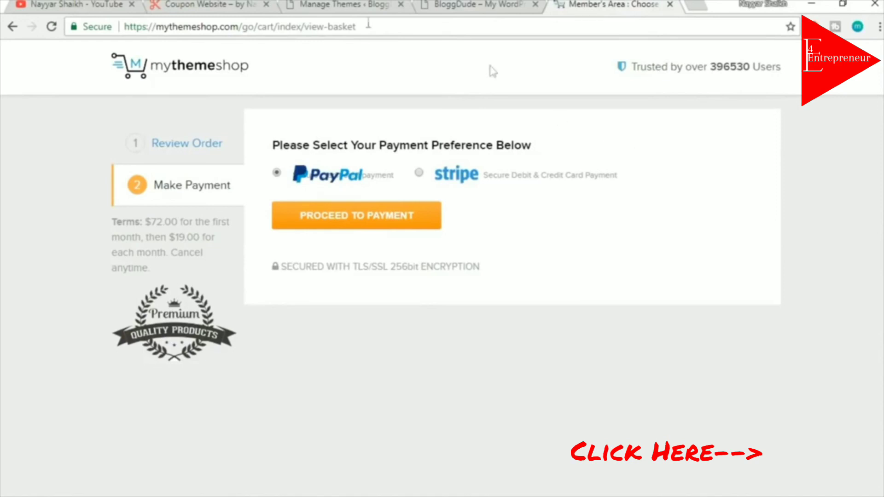
{"action": "left_click_drag", "start_coordinate": [243, 28], "coordinate": [577, 24]}
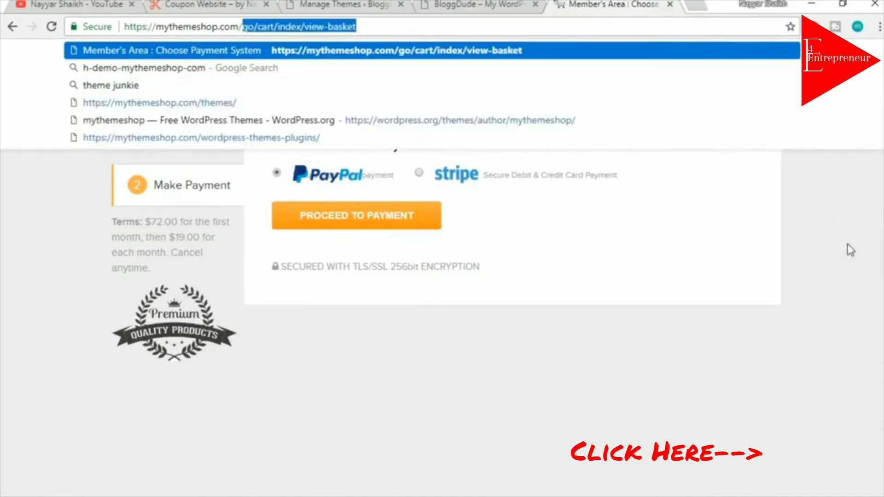
Go to the mythemeshop.com Member's Area and expand the Coupon (v1.2.4) theme entry
{"action": "key", "text": "BackSpace"}
{"action": "key", "text": "Return"}
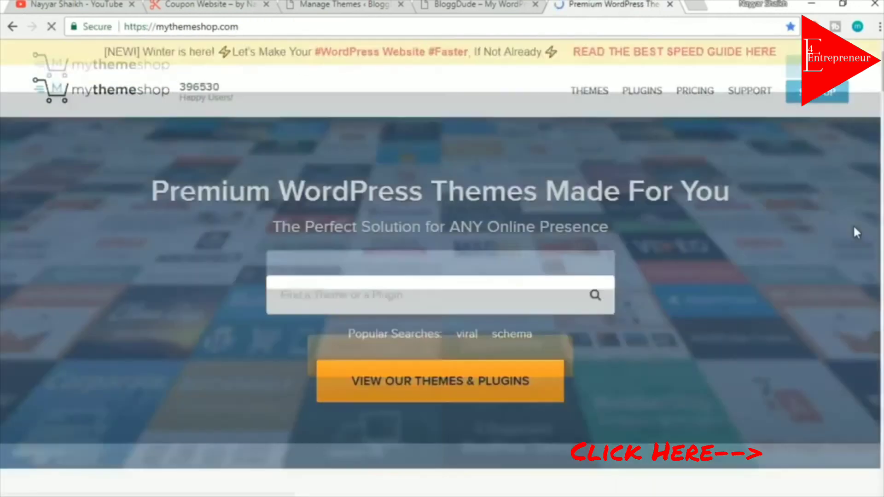
{"action": "mouse_move", "coordinate": [767, 94]}
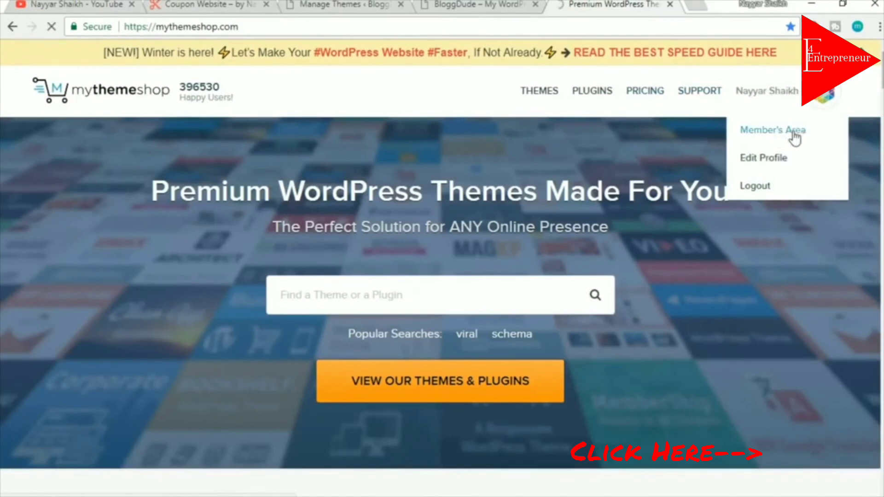
{"action": "left_click", "coordinate": [795, 133]}
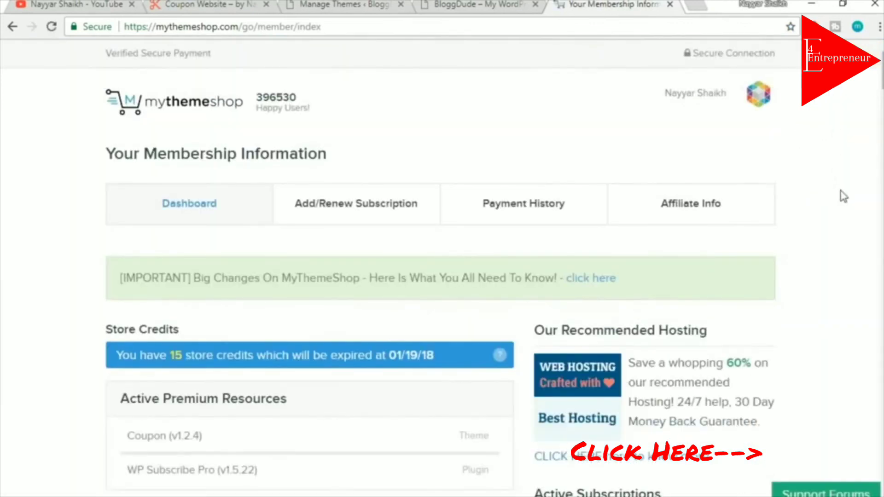
{"action": "scroll", "coordinate": [844, 197], "scroll_direction": "down", "scroll_amount": 3}
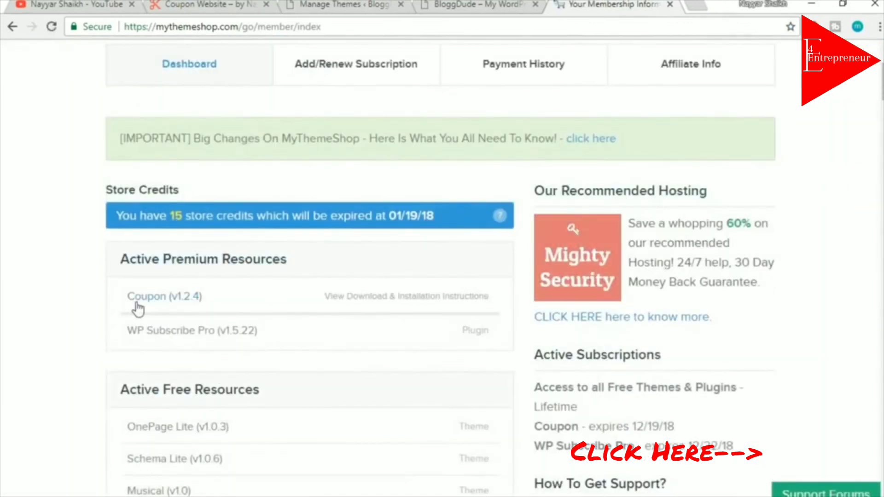
{"action": "left_click", "coordinate": [253, 310]}
Download the Coupon theme files, cancel the duplicate download, and close the member page
{"action": "scroll", "coordinate": [292, 310], "scroll_direction": "down", "scroll_amount": 5}
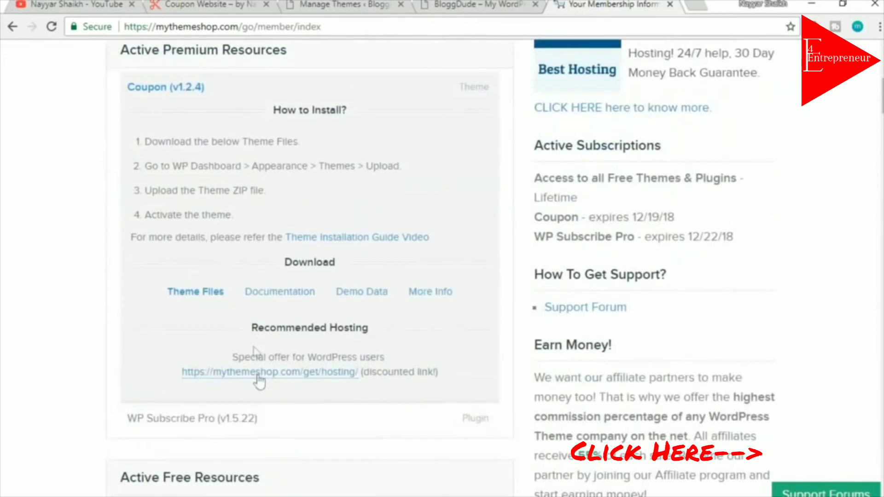
{"action": "scroll", "coordinate": [226, 306], "scroll_direction": "up", "scroll_amount": 2}
{"action": "left_click", "coordinate": [212, 368]}
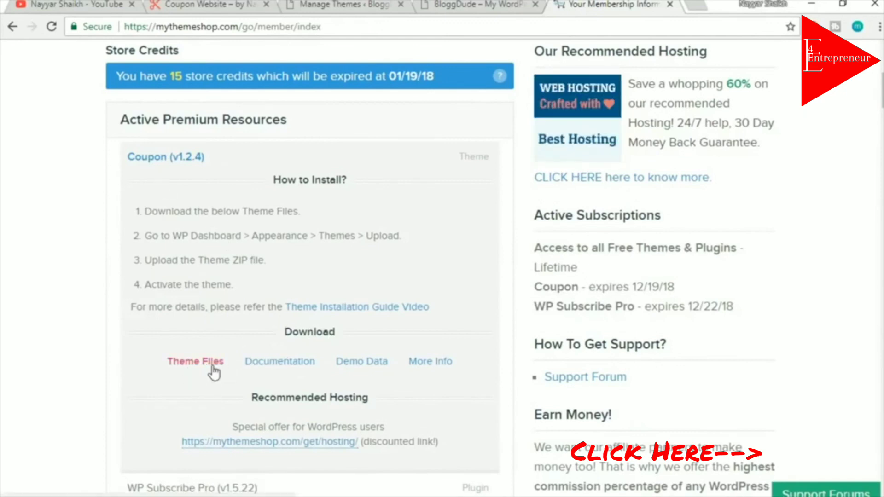
{"action": "left_click", "coordinate": [213, 371]}
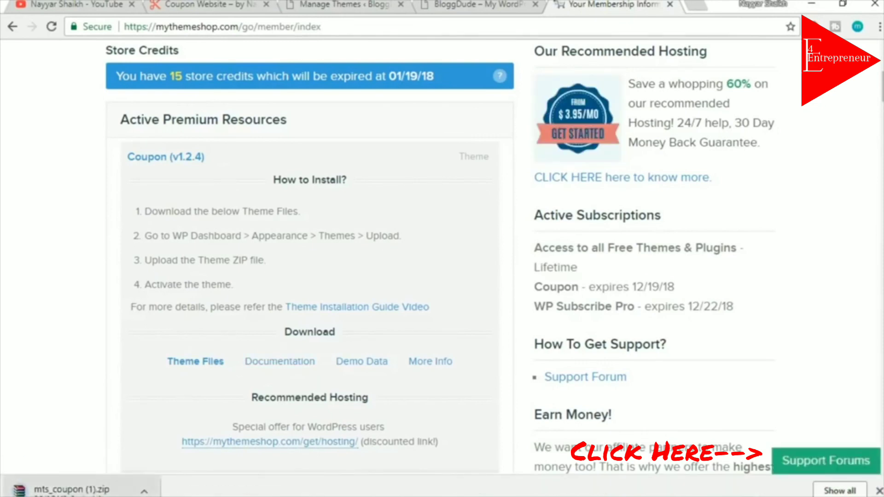
{"action": "left_click", "coordinate": [144, 492]}
{"action": "left_click", "coordinate": [169, 470]}
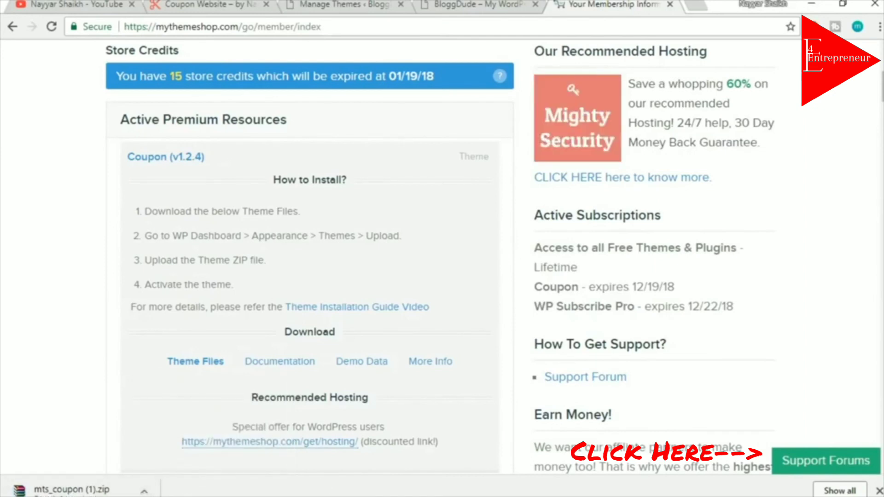
{"action": "left_click", "coordinate": [878, 491]}
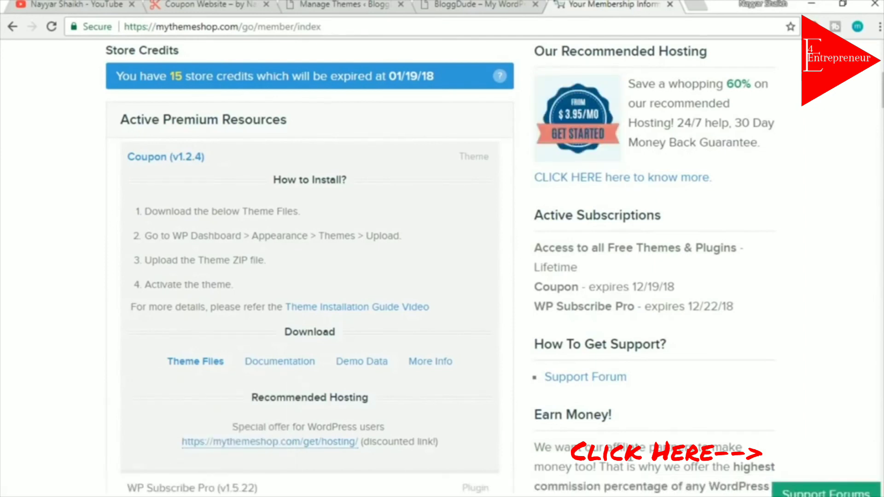
{"action": "scroll", "coordinate": [318, 408], "scroll_direction": "up", "scroll_amount": 3}
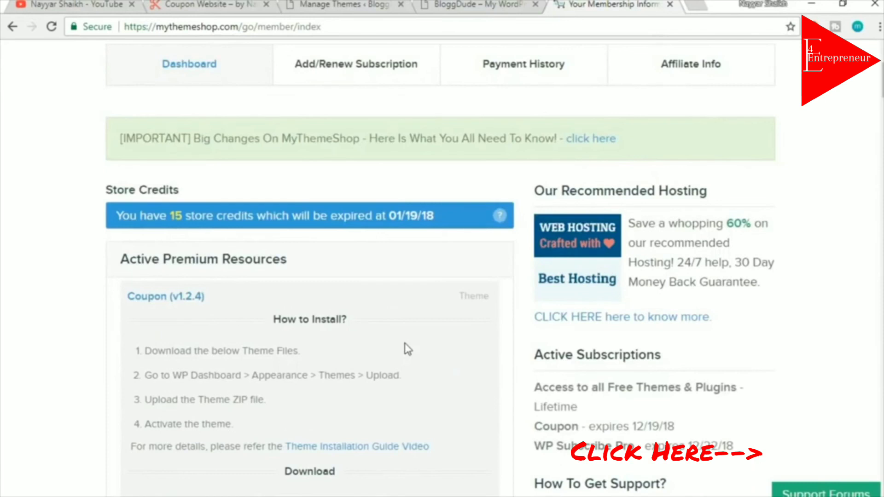
{"action": "scroll", "coordinate": [535, 325], "scroll_direction": "up", "scroll_amount": 3}
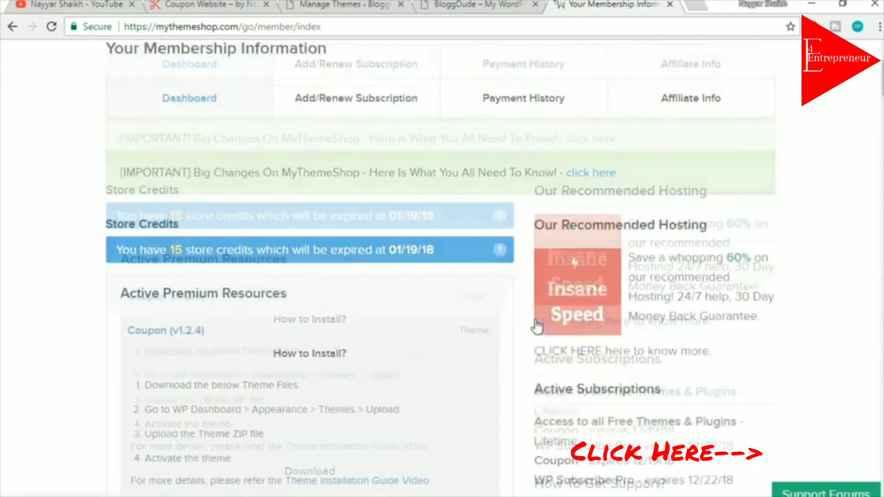
{"action": "left_click", "coordinate": [670, 5]}
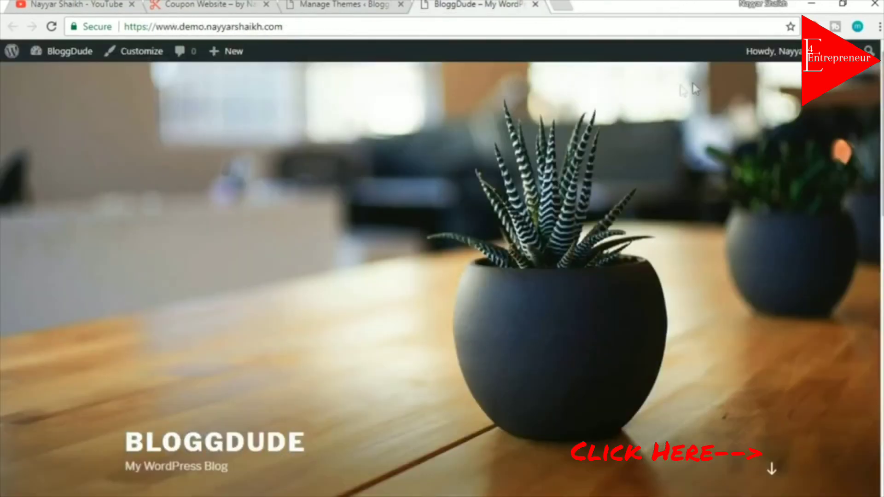
Upload mts_coupon.zip as a new theme and install it, then check the YouTube channel tab
{"action": "left_click", "coordinate": [343, 6]}
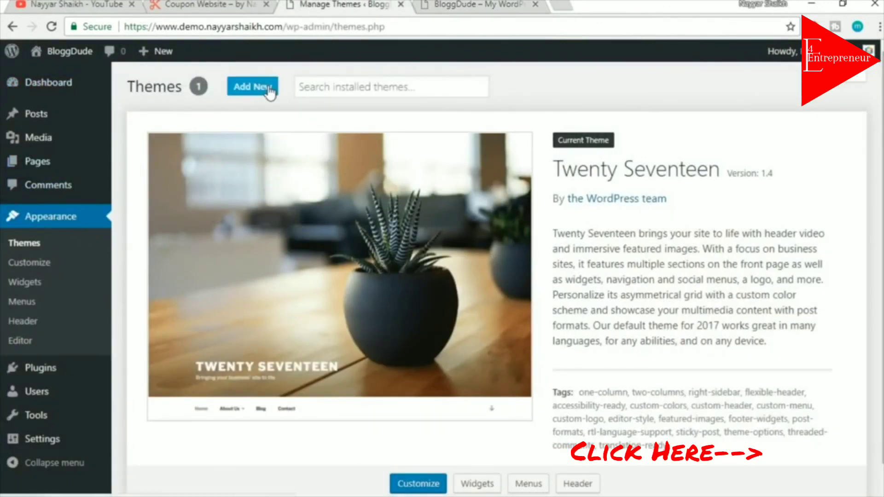
{"action": "left_click", "coordinate": [270, 92]}
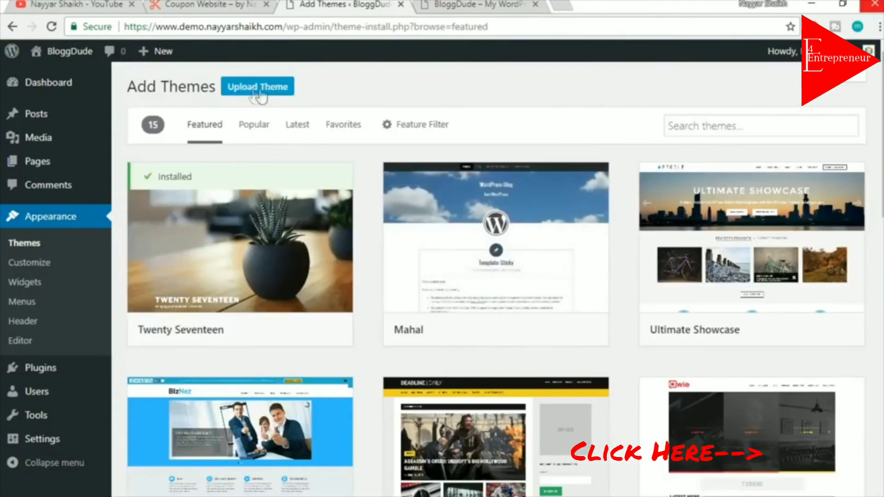
{"action": "left_click", "coordinate": [258, 90]}
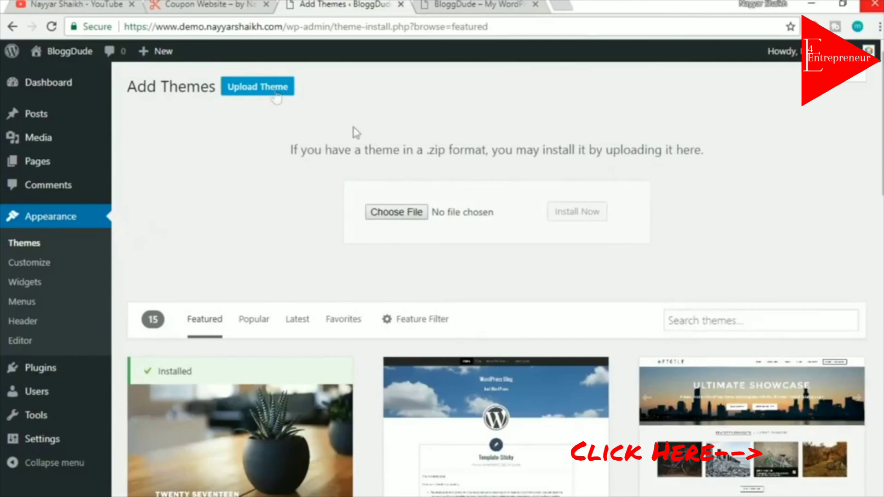
{"action": "left_click", "coordinate": [395, 214]}
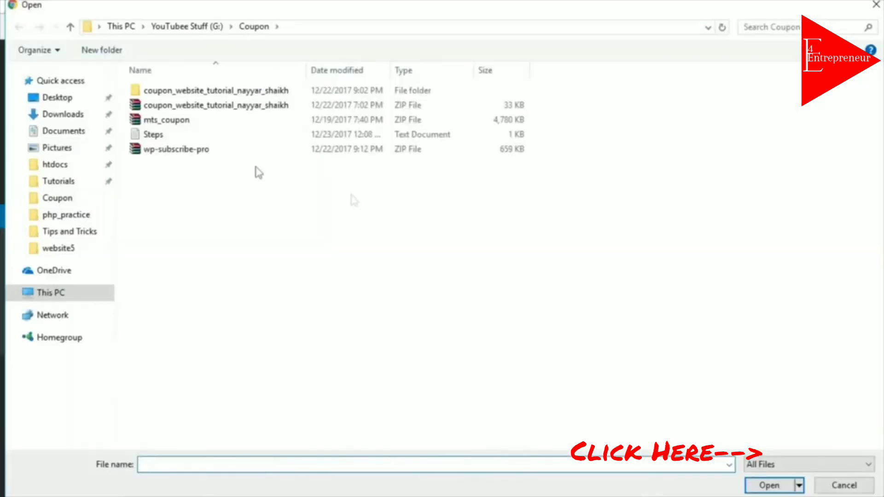
{"action": "left_click", "coordinate": [172, 125]}
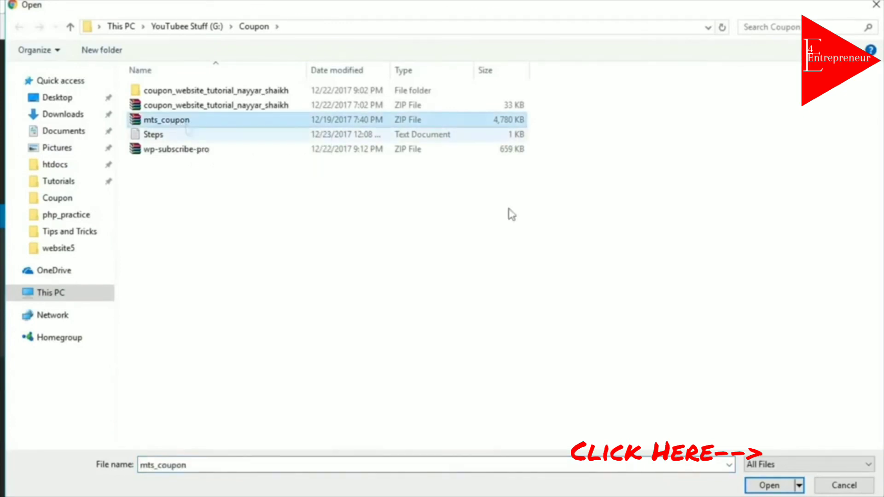
{"action": "left_click", "coordinate": [765, 487]}
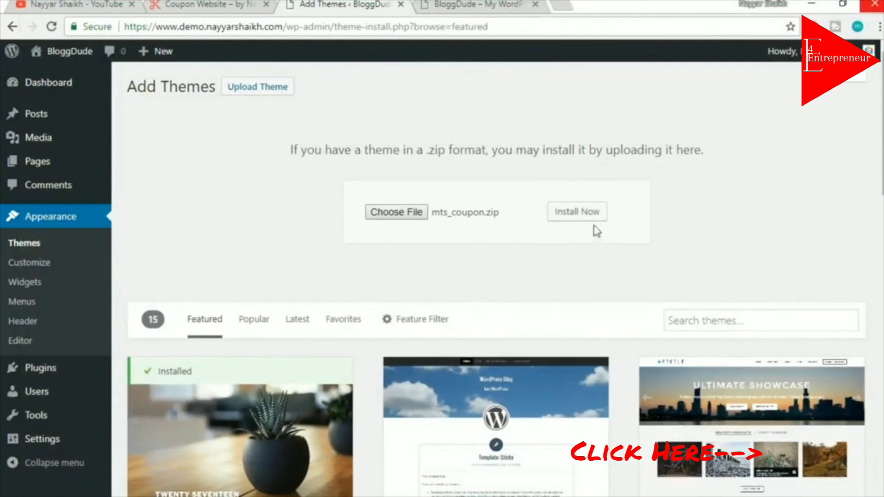
{"action": "left_click", "coordinate": [591, 219]}
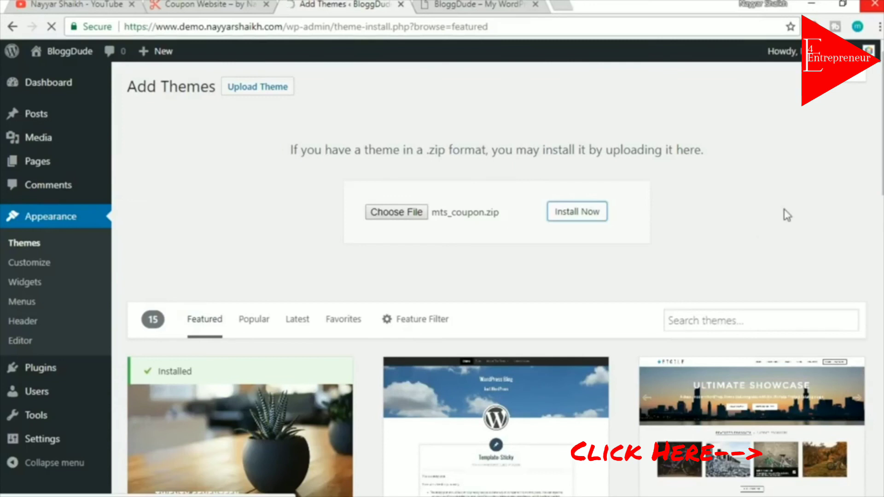
{"action": "left_click", "coordinate": [28, 4]}
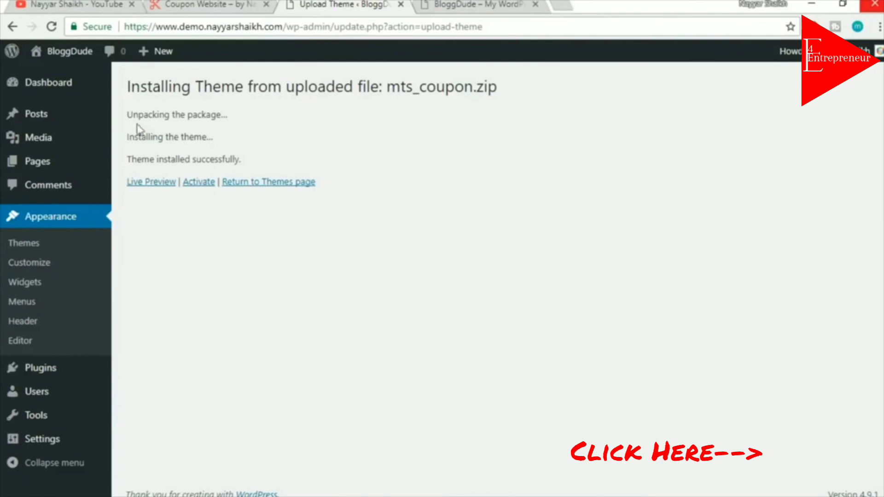
{"action": "left_click_drag", "start_coordinate": [217, 115], "coordinate": [506, 112]}
{"action": "left_click", "coordinate": [76, 6]}
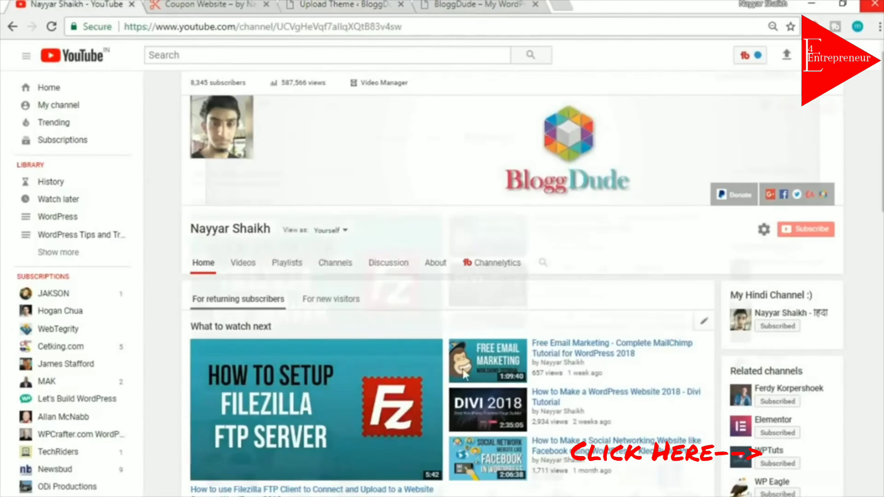
{"action": "scroll", "coordinate": [412, 388], "scroll_direction": "down", "scroll_amount": 6}
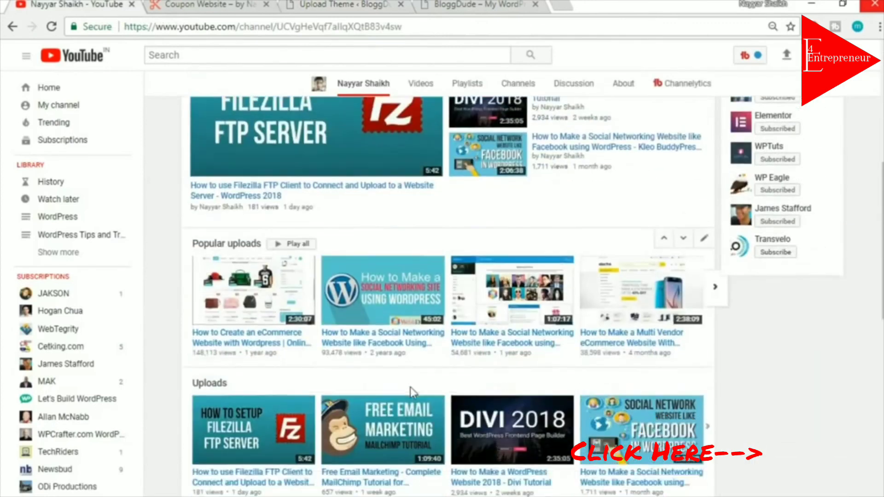
{"action": "left_click_drag", "start_coordinate": [263, 378], "coordinate": [242, 378]}
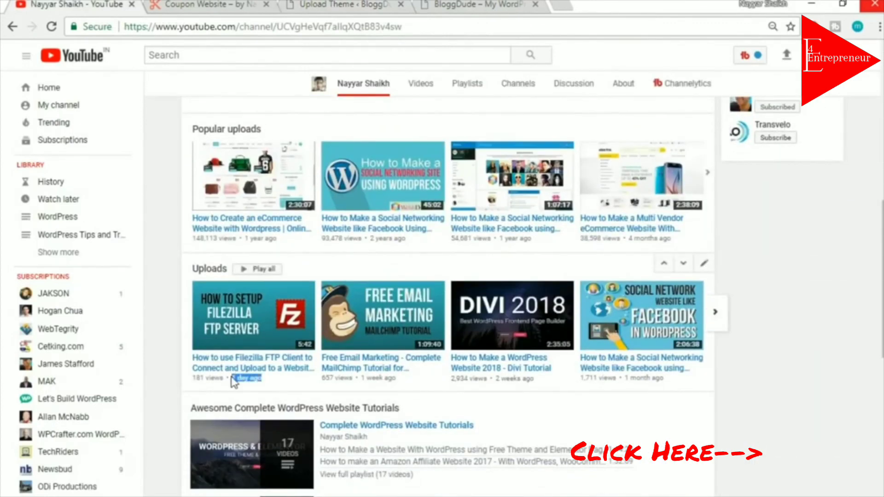
{"action": "left_click", "coordinate": [248, 388]}
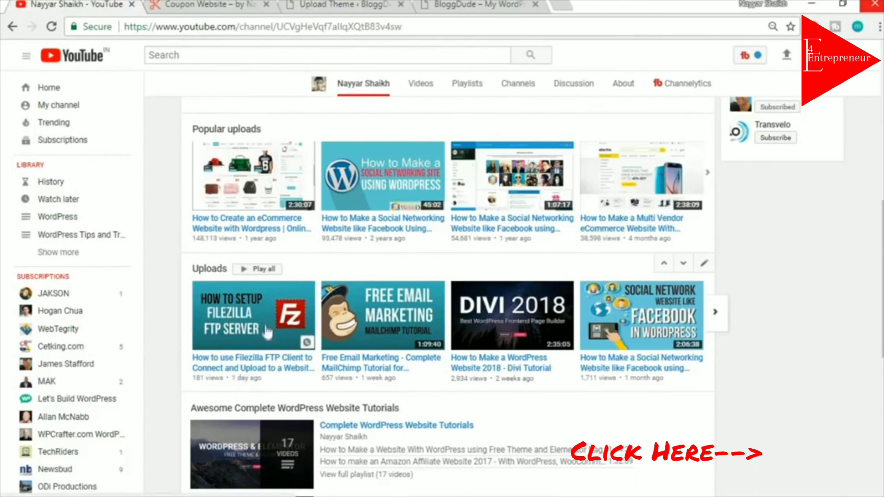
{"action": "scroll", "coordinate": [285, 357], "scroll_direction": "down", "scroll_amount": 2}
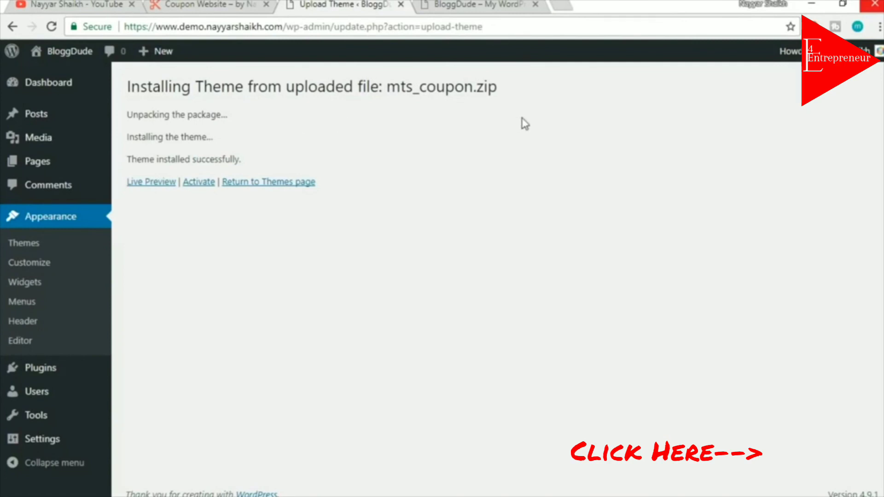
{"action": "left_click", "coordinate": [118, 3]}
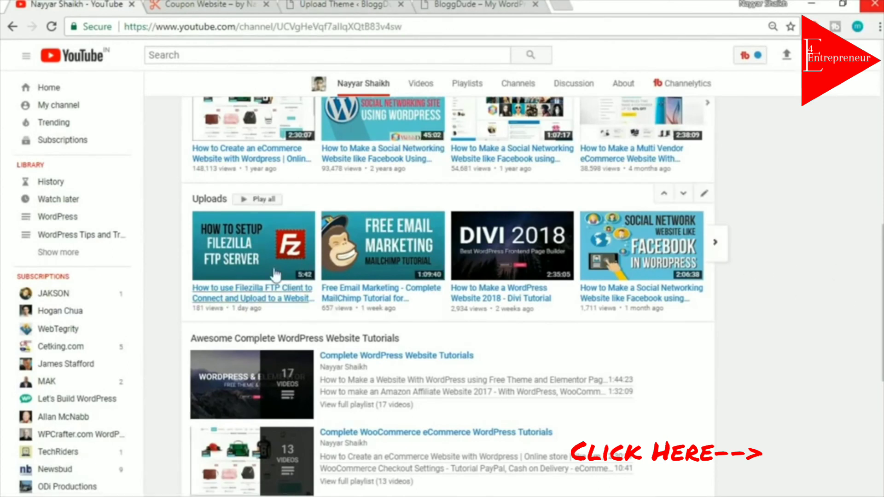
{"action": "left_click", "coordinate": [367, 4]}
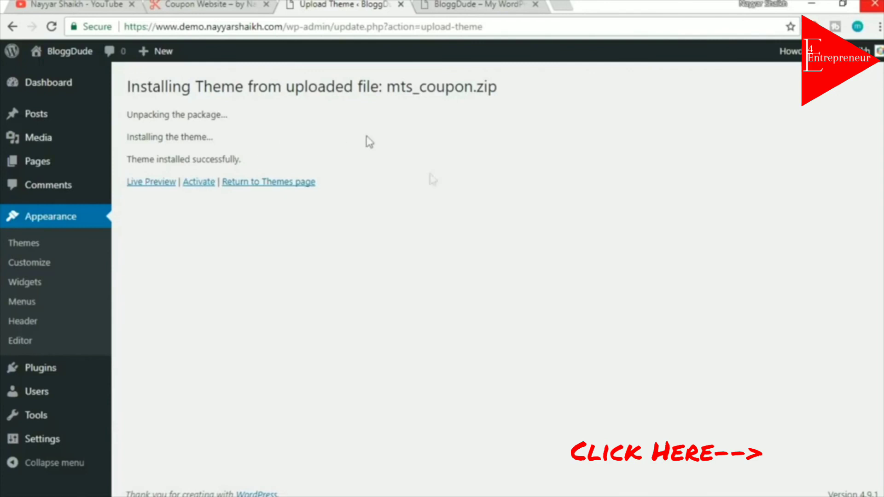
{"action": "left_click", "coordinate": [201, 184]}
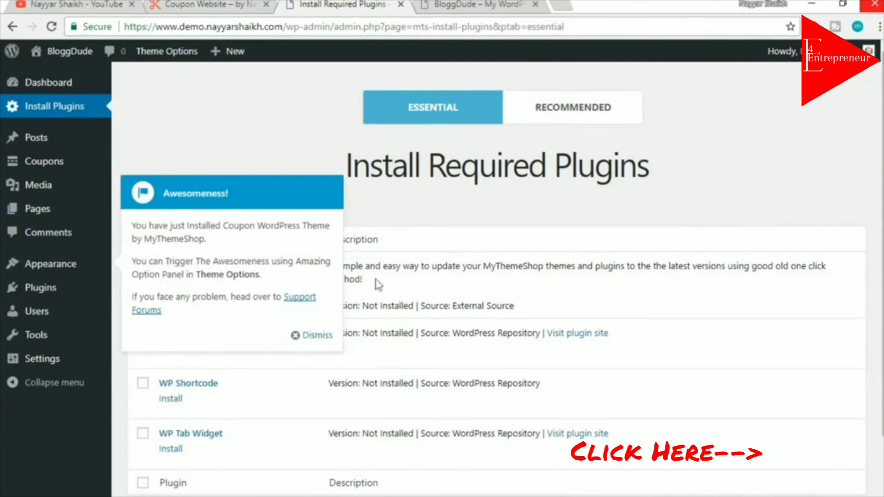
Dismiss the theme welcome notice and bulk-install all four required plugins
{"action": "left_click", "coordinate": [315, 335]}
{"action": "scroll", "coordinate": [618, 296], "scroll_direction": "down", "scroll_amount": 2}
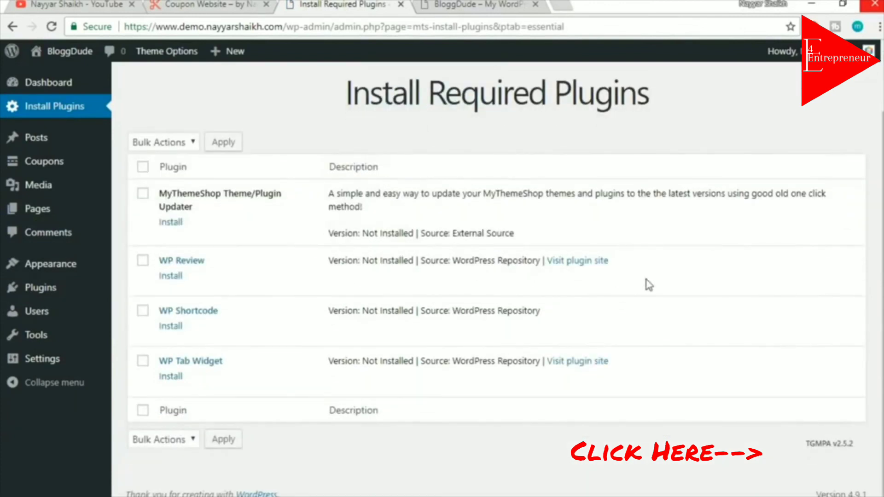
{"action": "left_click_drag", "start_coordinate": [430, 96], "coordinate": [668, 100]}
{"action": "left_click", "coordinate": [492, 89]}
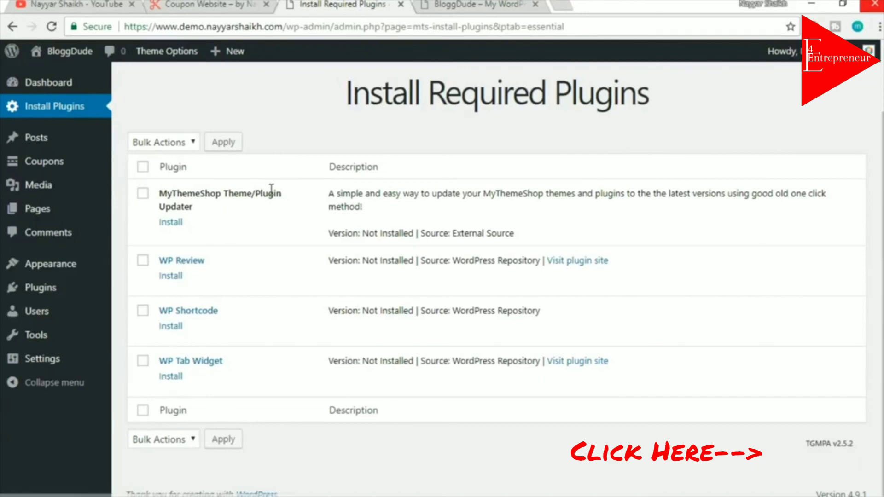
{"action": "left_click", "coordinate": [143, 167]}
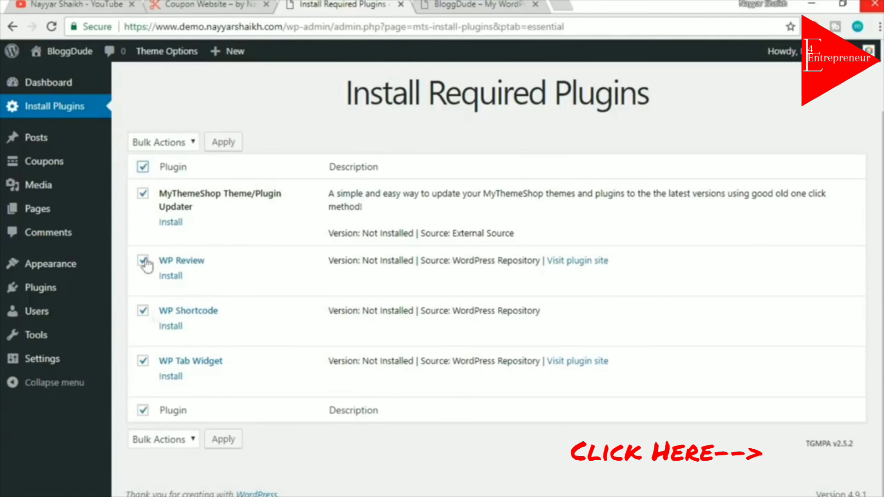
{"action": "left_click", "coordinate": [174, 148]}
{"action": "left_click", "coordinate": [172, 173]}
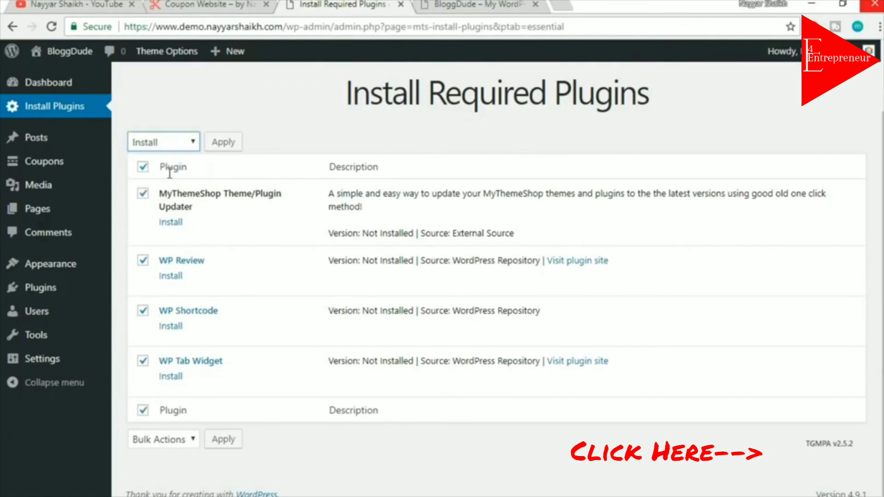
{"action": "left_click", "coordinate": [233, 145]}
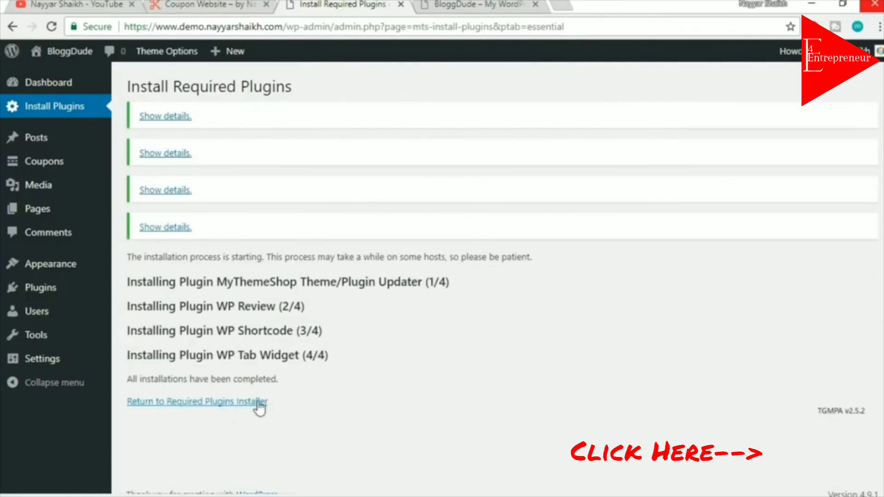
Bulk-activate the four newly installed required plugins
{"action": "left_click", "coordinate": [234, 404]}
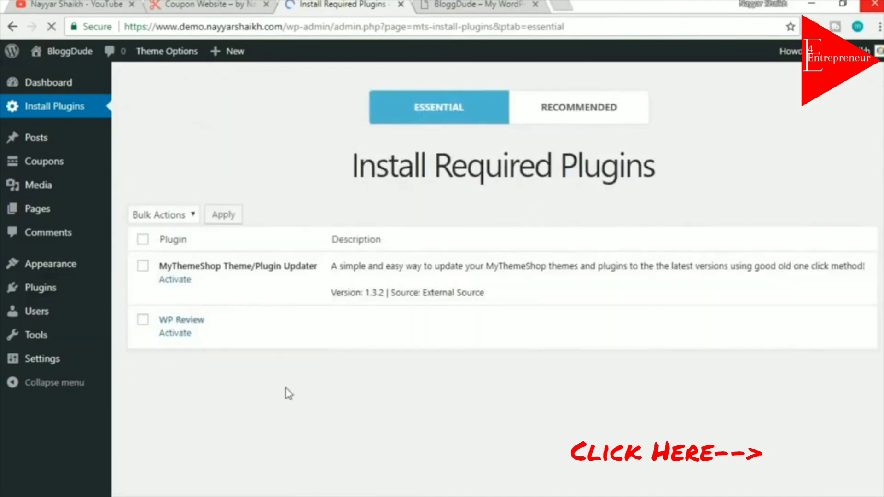
{"action": "scroll", "coordinate": [340, 383], "scroll_direction": "down", "scroll_amount": 2}
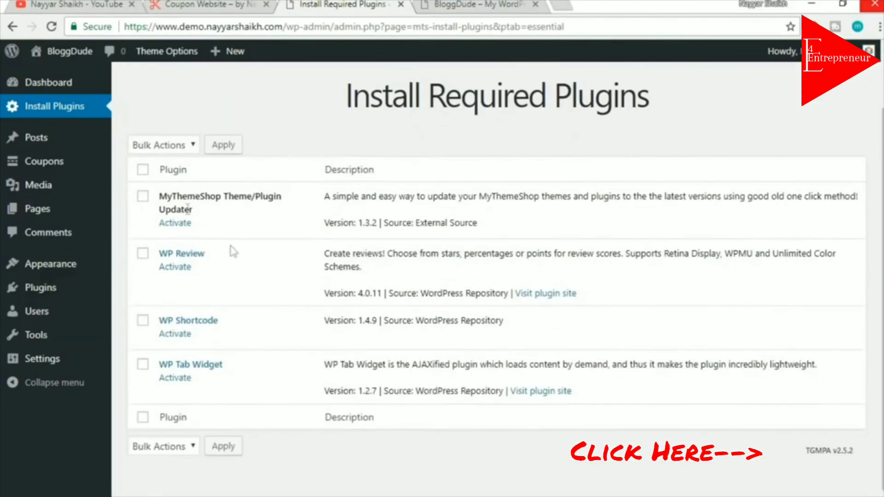
{"action": "left_click", "coordinate": [143, 171]}
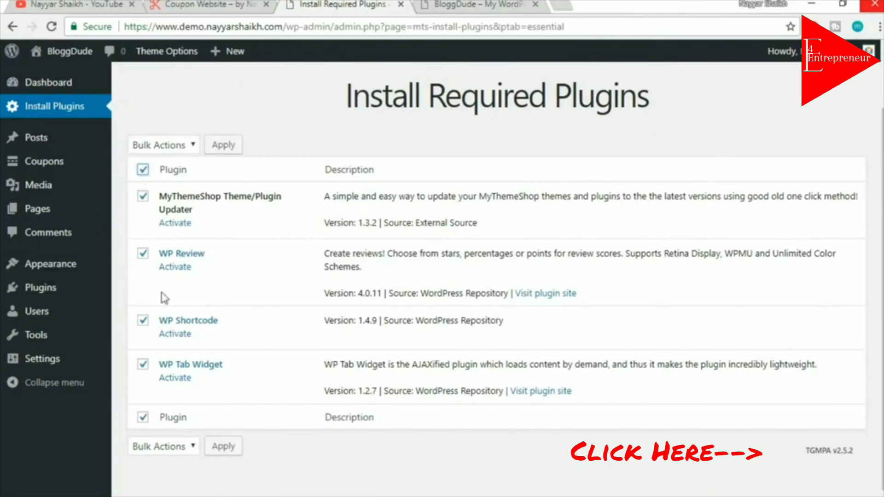
{"action": "left_click", "coordinate": [183, 146]}
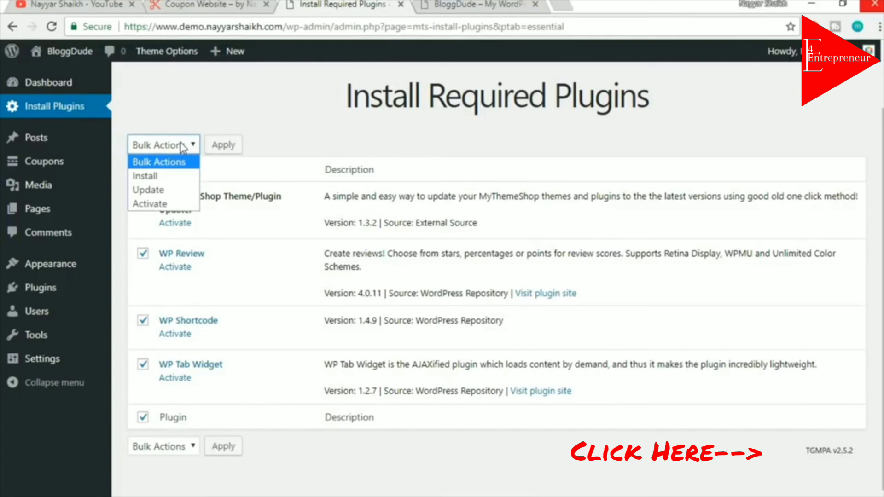
{"action": "left_click", "coordinate": [152, 204]}
{"action": "left_click", "coordinate": [214, 152]}
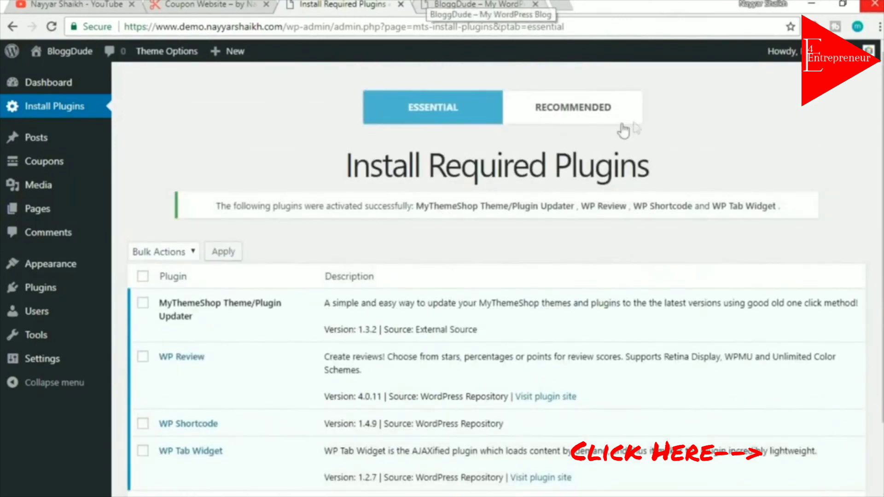
{"action": "left_click", "coordinate": [593, 113]}
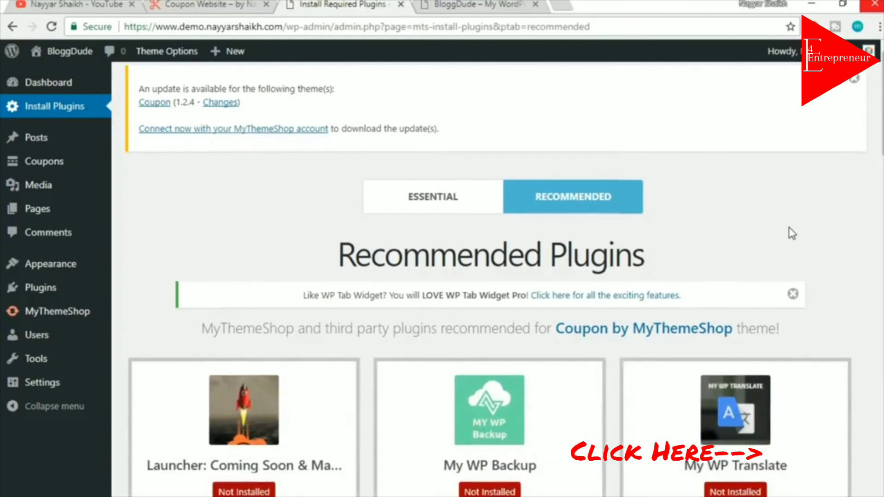
Browse the Coupon theme's recommended plugin cards, then go to the Add New plugins page
{"action": "scroll", "coordinate": [792, 234], "scroll_direction": "down", "scroll_amount": 9}
{"action": "scroll", "coordinate": [792, 234], "scroll_direction": "down", "scroll_amount": 8}
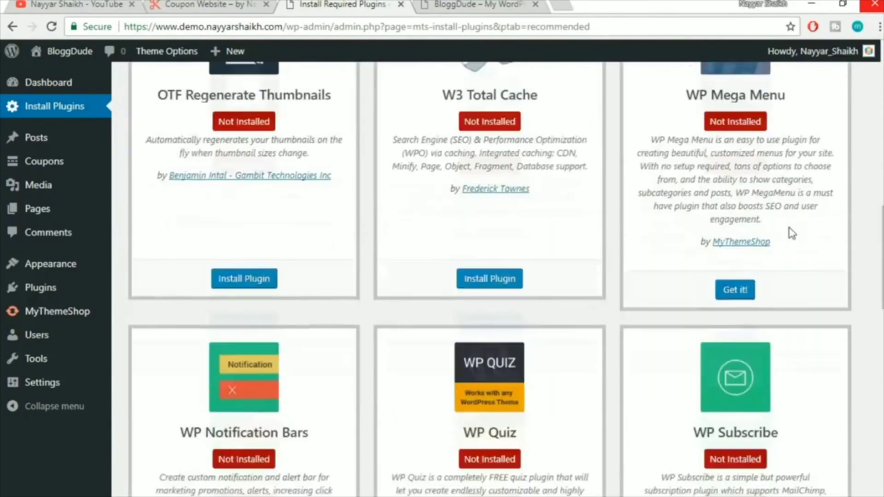
{"action": "scroll", "coordinate": [807, 256], "scroll_direction": "down", "scroll_amount": 1}
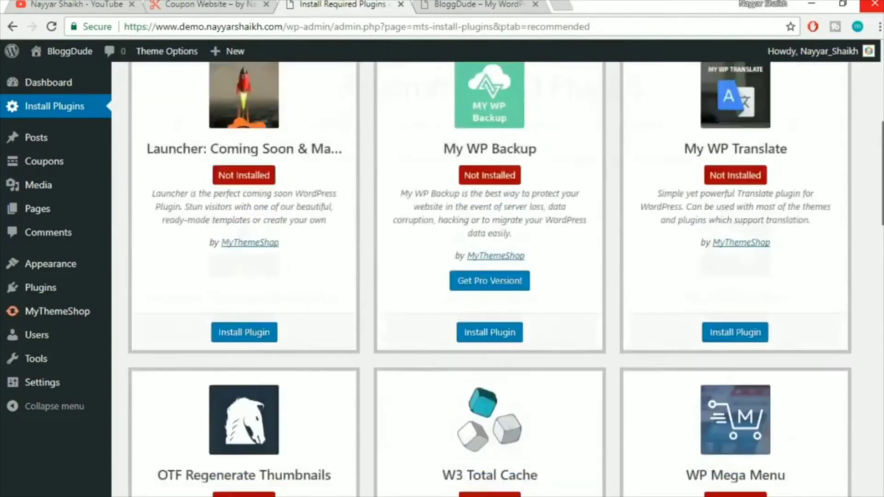
{"action": "scroll", "coordinate": [497, 279], "scroll_direction": "up", "scroll_amount": 7}
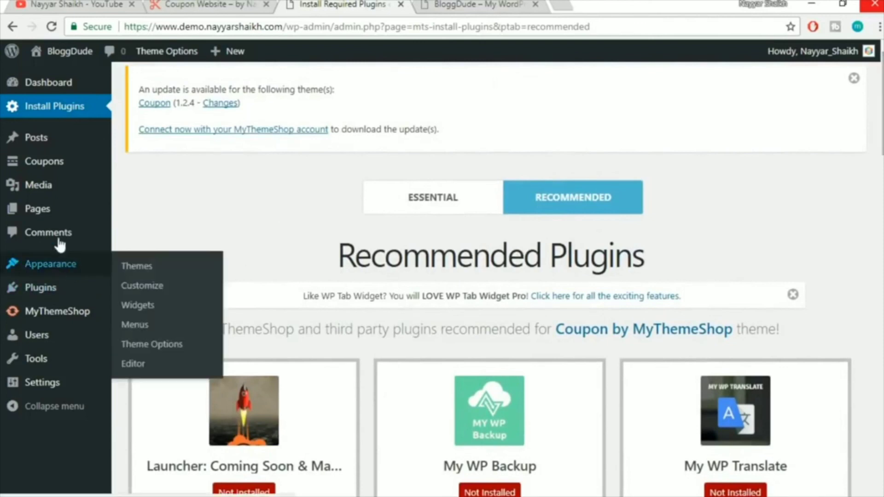
{"action": "left_click", "coordinate": [147, 312]}
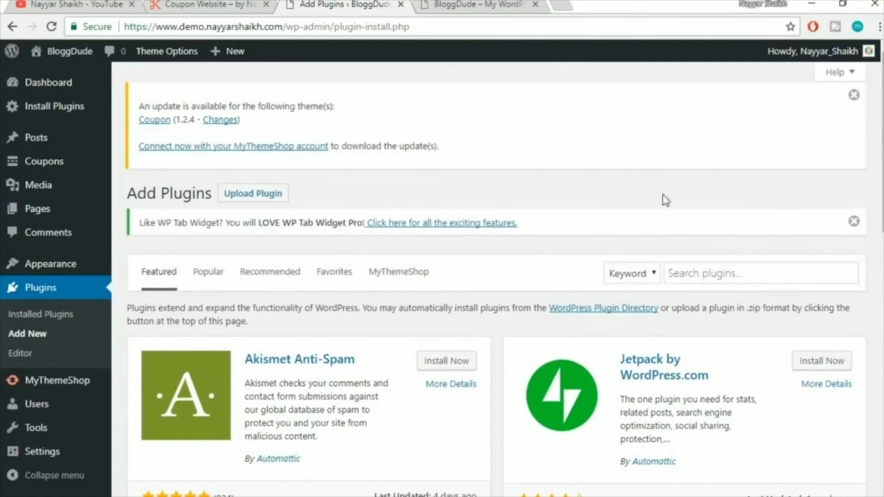
Upload wp-subscribe-pro.zip through Upload Plugin and install it
{"action": "left_click", "coordinate": [268, 203]}
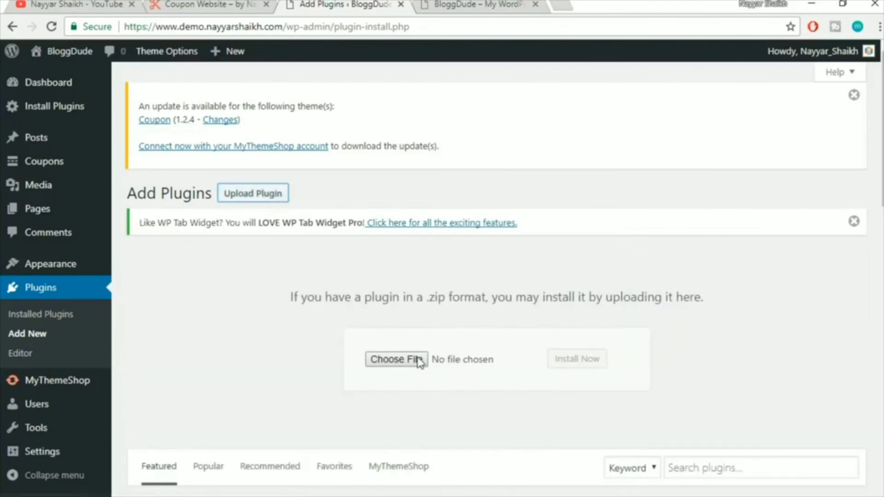
{"action": "left_click", "coordinate": [451, 354]}
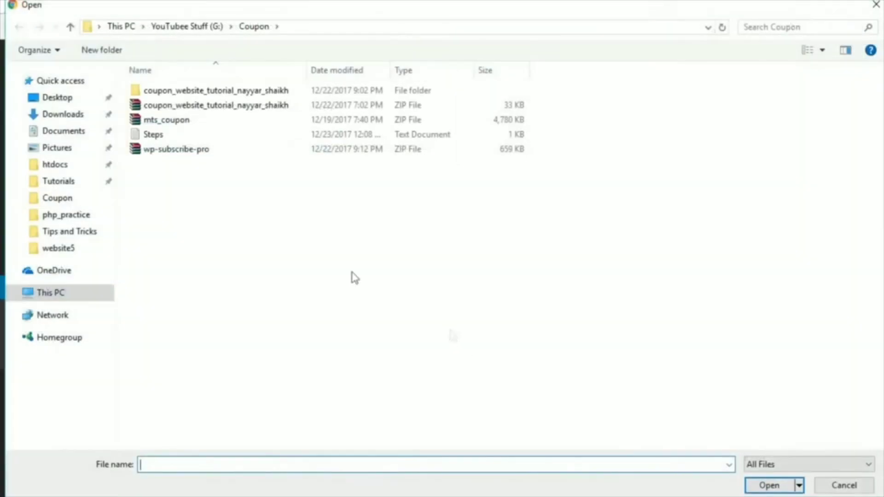
{"action": "left_click", "coordinate": [191, 152]}
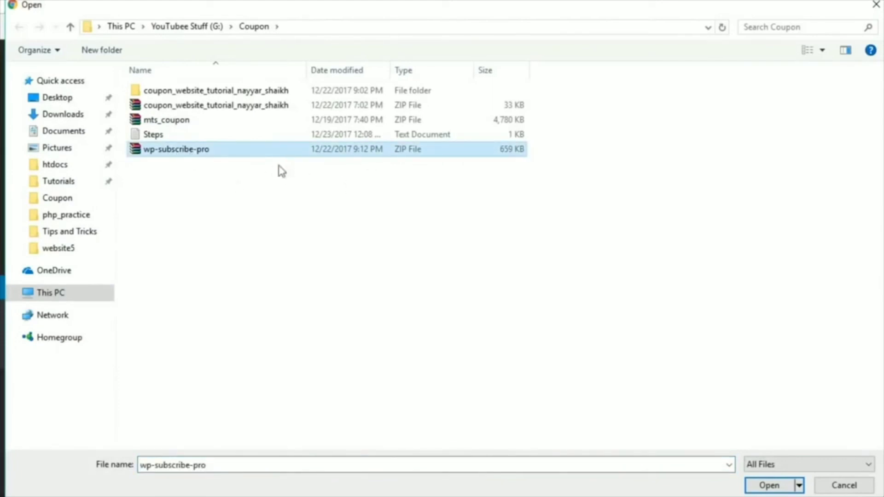
{"action": "left_click", "coordinate": [770, 486]}
{"action": "left_click", "coordinate": [576, 363]}
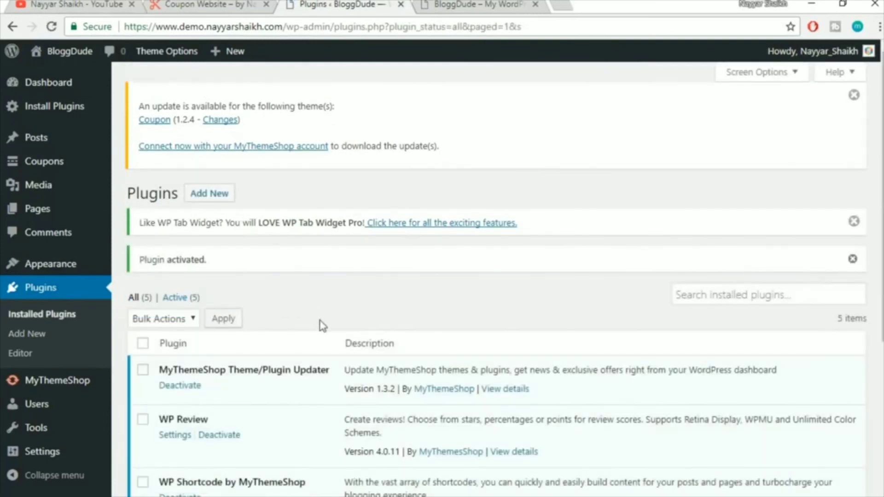
{"action": "scroll", "coordinate": [323, 326], "scroll_direction": "down", "scroll_amount": 5}
Reload the site's front page, compare it with the reference Coupon Website, then return to Plugins
{"action": "scroll", "coordinate": [322, 331], "scroll_direction": "up", "scroll_amount": 4}
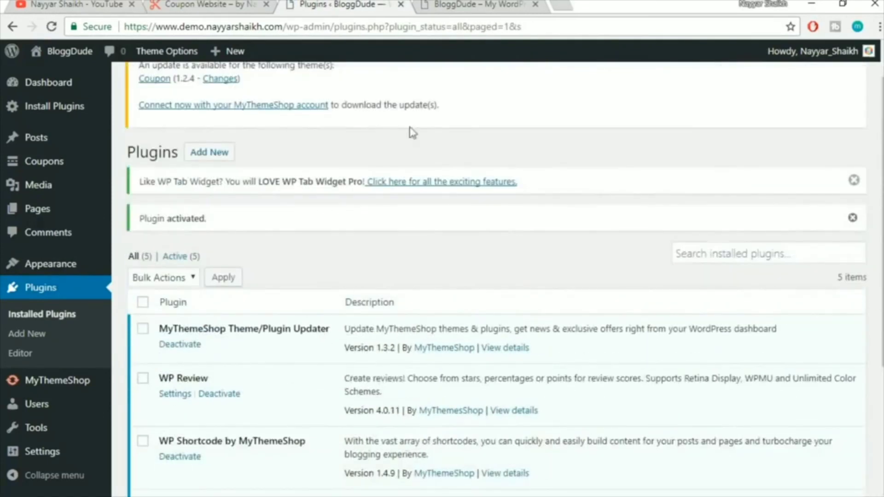
{"action": "left_click", "coordinate": [437, 4]}
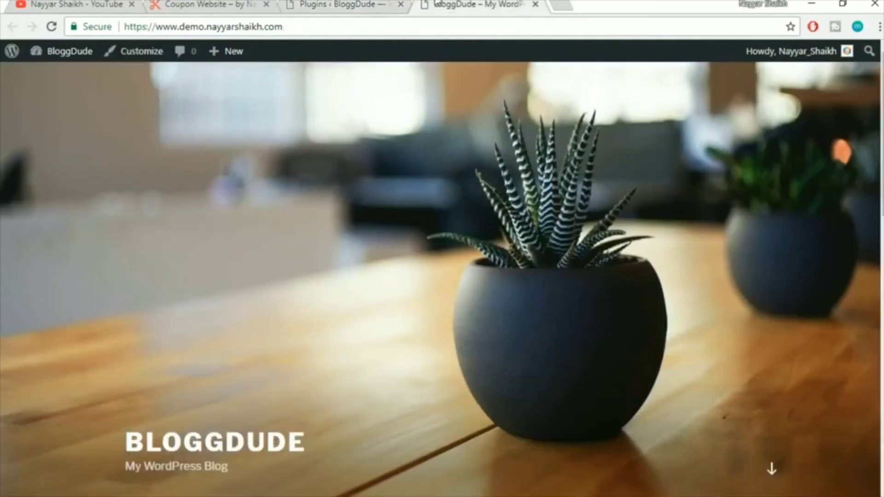
{"action": "left_click", "coordinate": [52, 26]}
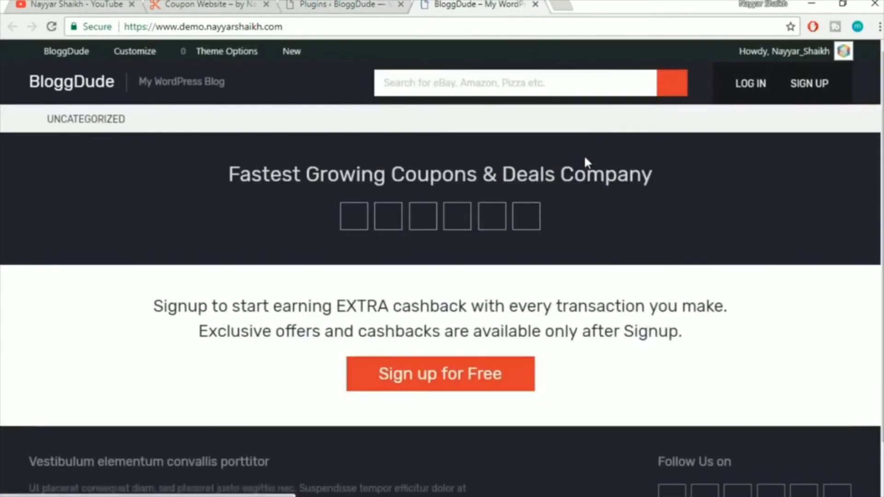
{"action": "mouse_move", "coordinate": [882, 121]}
{"action": "left_mouse_down"}
{"action": "mouse_move", "coordinate": [882, 178]}
{"action": "mouse_move", "coordinate": [882, 115]}
{"action": "left_mouse_up"}
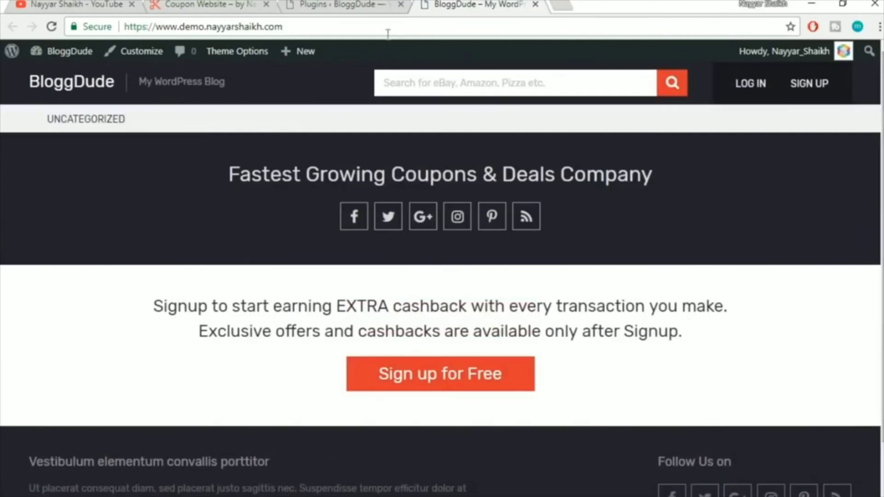
{"action": "left_click", "coordinate": [212, 3]}
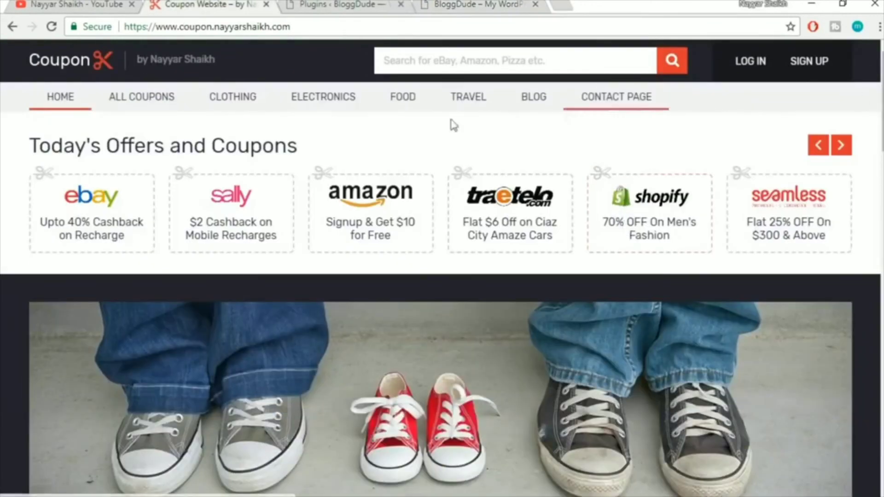
{"action": "left_click", "coordinate": [502, 4]}
{"action": "scroll", "coordinate": [711, 217], "scroll_direction": "down", "scroll_amount": 1}
{"action": "scroll", "coordinate": [714, 222], "scroll_direction": "up", "scroll_amount": 1}
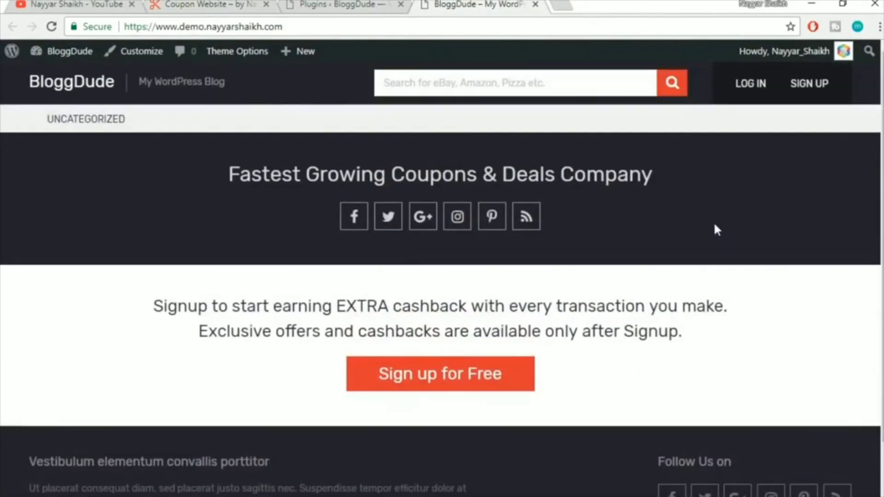
{"action": "left_click", "coordinate": [309, 4]}
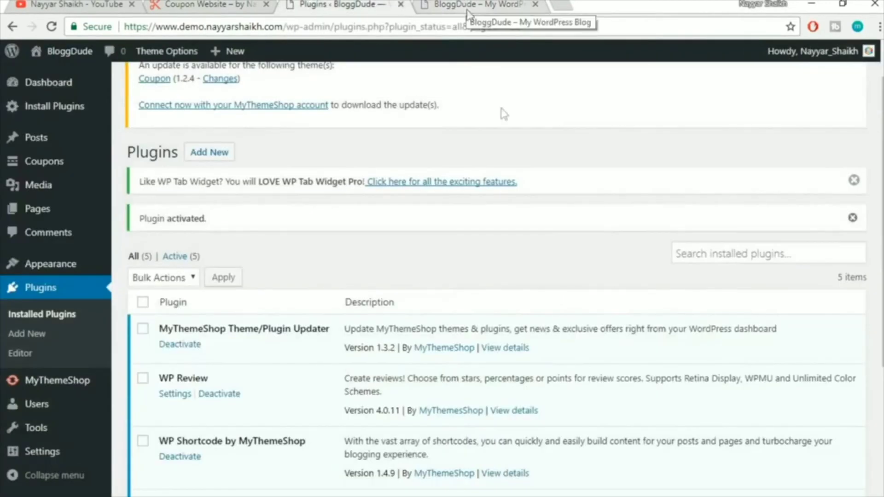
{"action": "scroll", "coordinate": [551, 208], "scroll_direction": "up", "scroll_amount": 1}
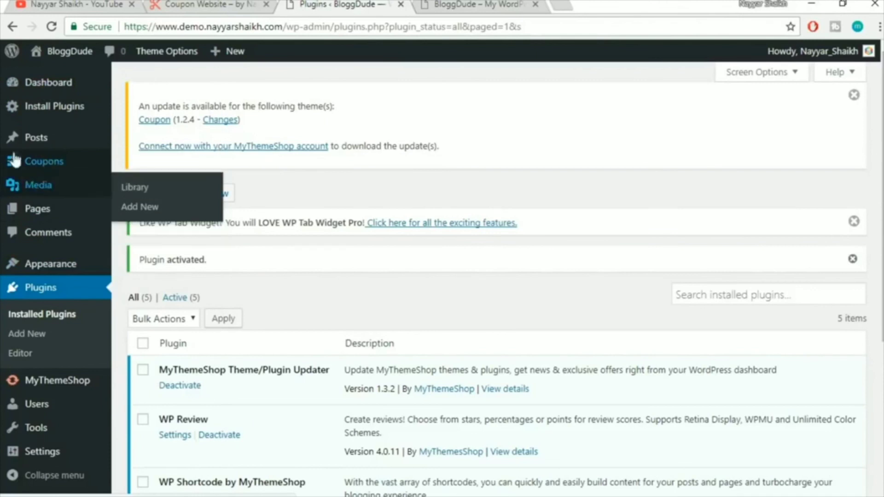
Type the coupon title '60% OFF on Hostgator Hosting Plans' followed by a coupon code
{"action": "mouse_move", "coordinate": [13, 164]}
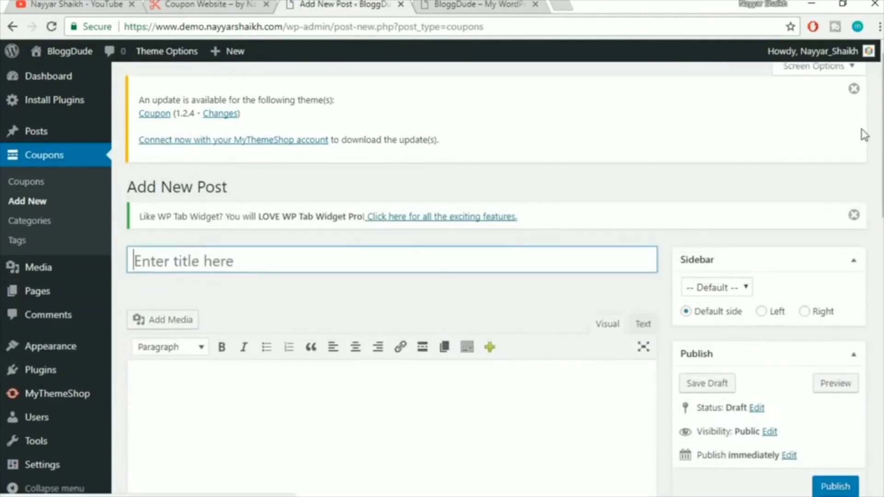
{"action": "scroll", "coordinate": [227, 219], "scroll_direction": "down", "scroll_amount": 2}
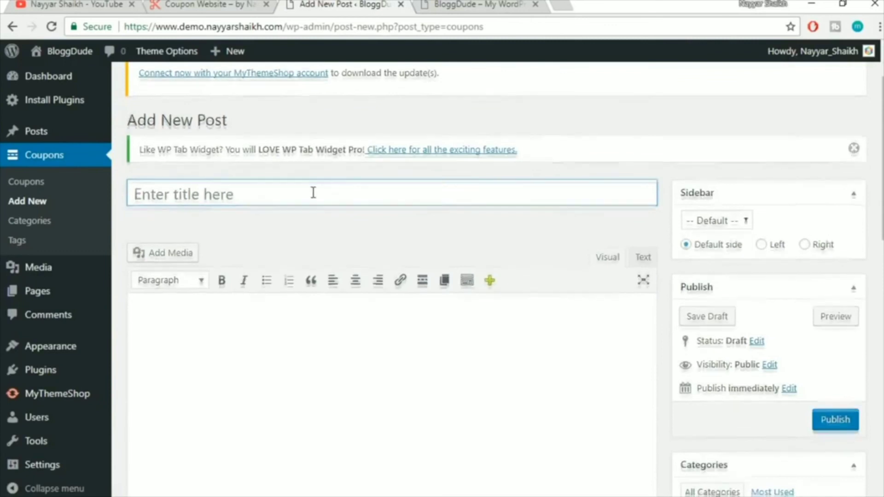
{"action": "scroll", "coordinate": [312, 193], "scroll_direction": "down", "scroll_amount": 2}
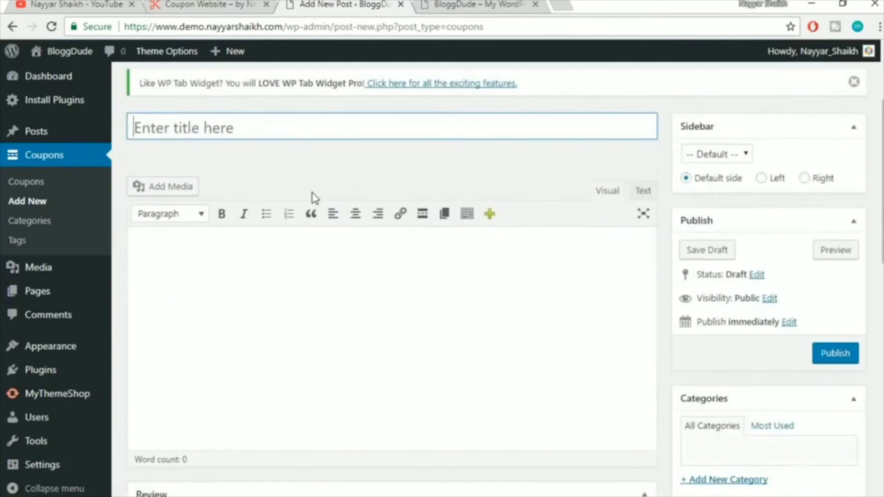
{"action": "type", "text": "69"}
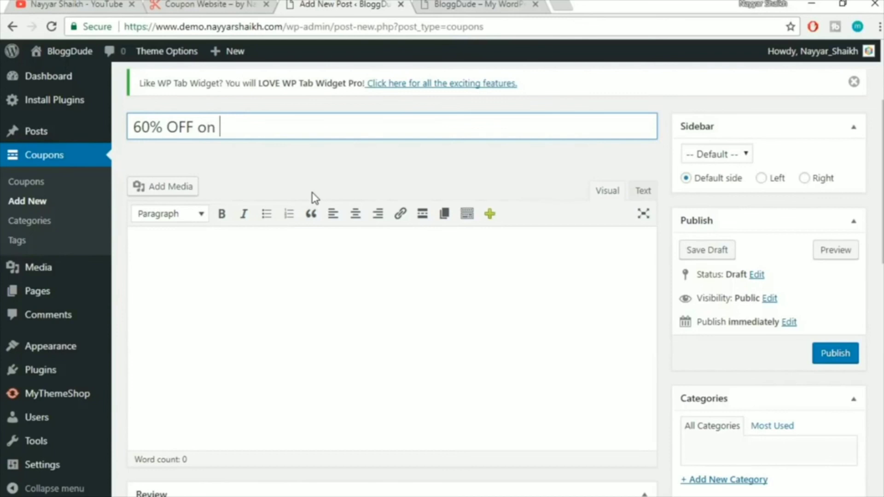
{"action": "type", "text": "ator "}
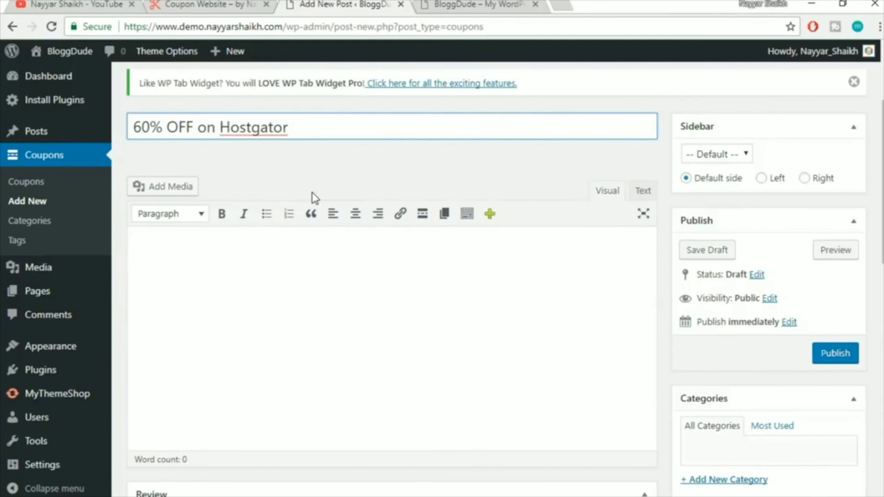
{"action": "type", "text": "HOsting Ppla"}
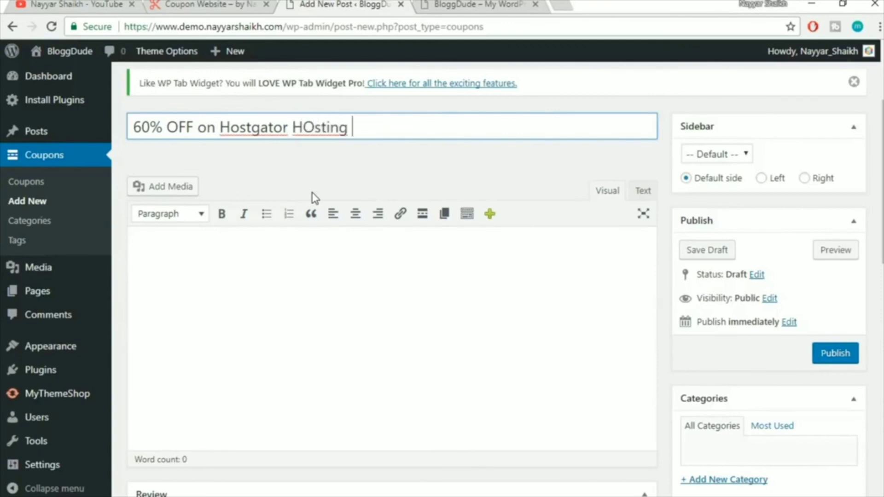
{"action": "key", "text": "BackSpace"}
{"action": "key", "text": "BackSpace"}
{"action": "key", "text": "BackSpace"}
{"action": "key", "text": "BackSpace"}
{"action": "type", "text": "lans"}
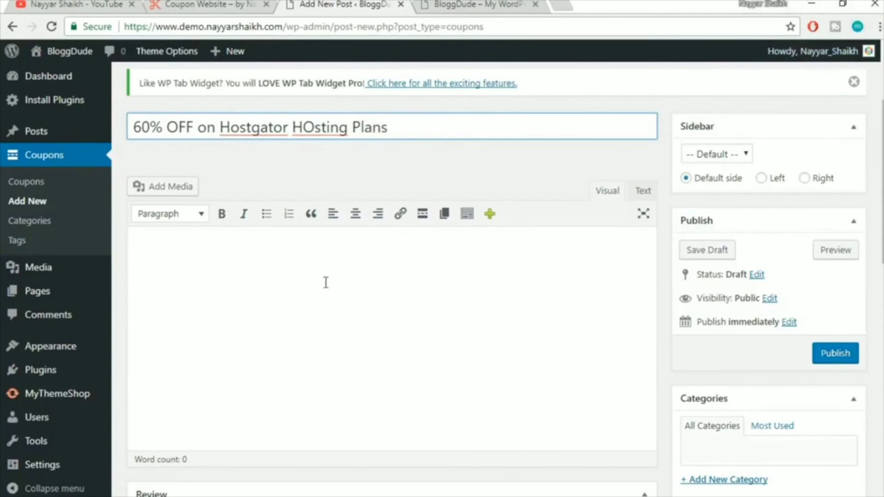
{"action": "type", "text": " NAYYAR60"}
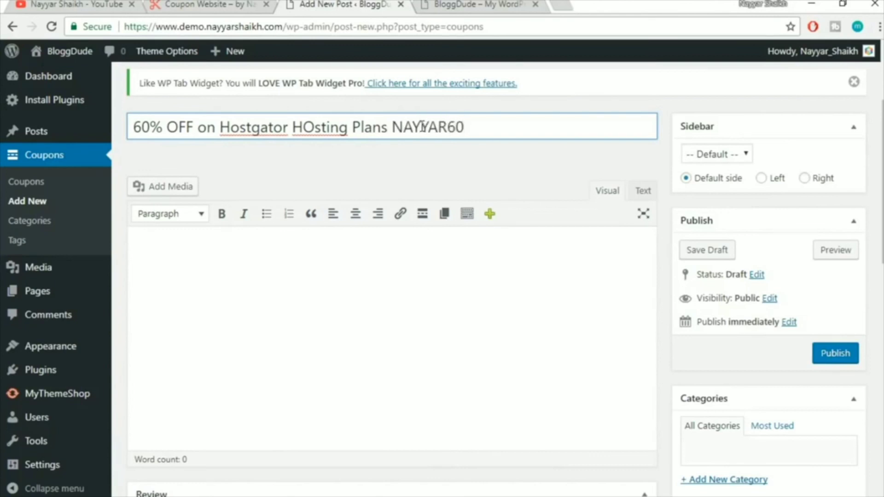
Cut the coupon code from the title and correct 'HOsting' to 'Hosting' so the draft autosaves
{"action": "left_click_drag", "start_coordinate": [495, 127], "coordinate": [391, 129]}
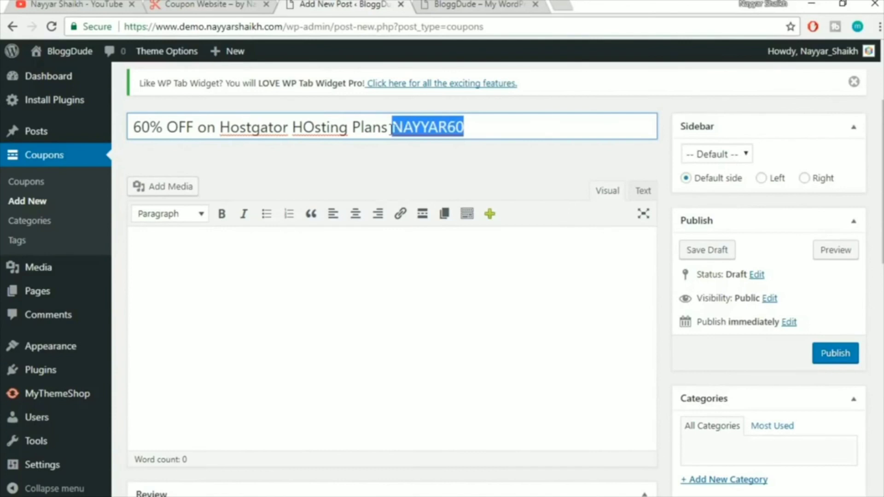
{"action": "left_click", "coordinate": [496, 125]}
{"action": "left_click_drag", "start_coordinate": [489, 125], "coordinate": [394, 127]}
{"action": "key", "text": "ctrl+x"}
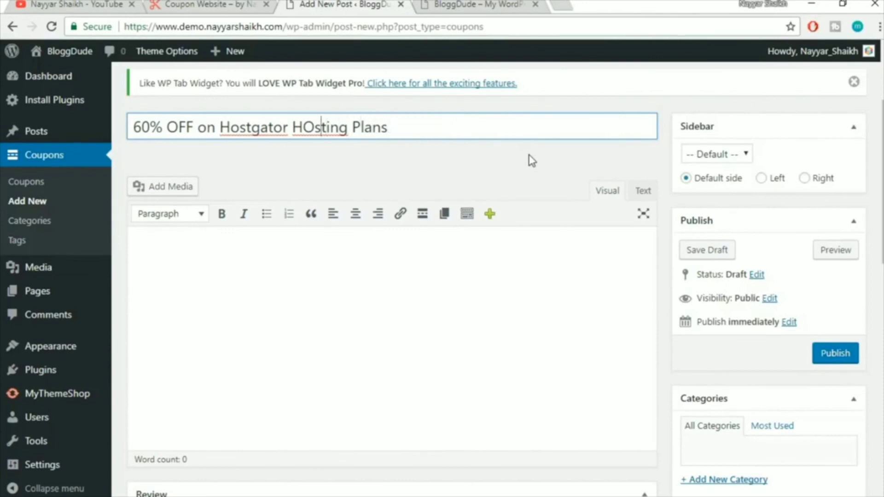
{"action": "key", "text": "BackSpace"}
{"action": "type", "text": "o"}
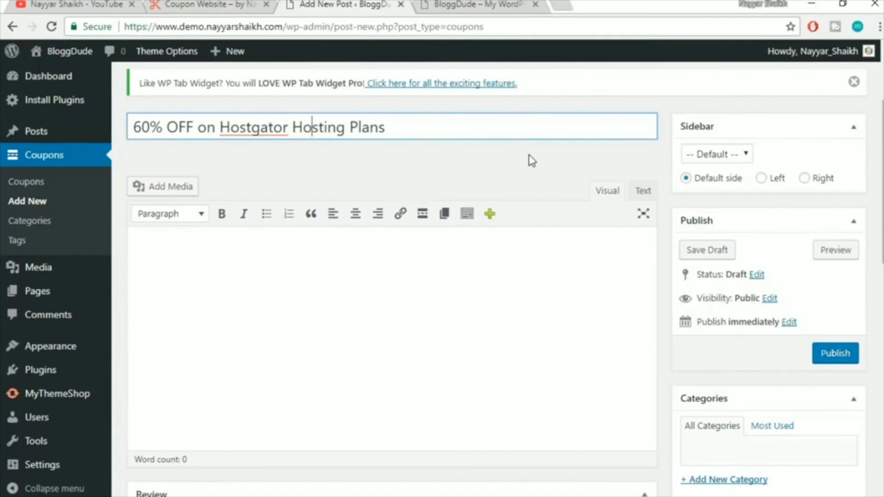
{"action": "left_click", "coordinate": [497, 164]}
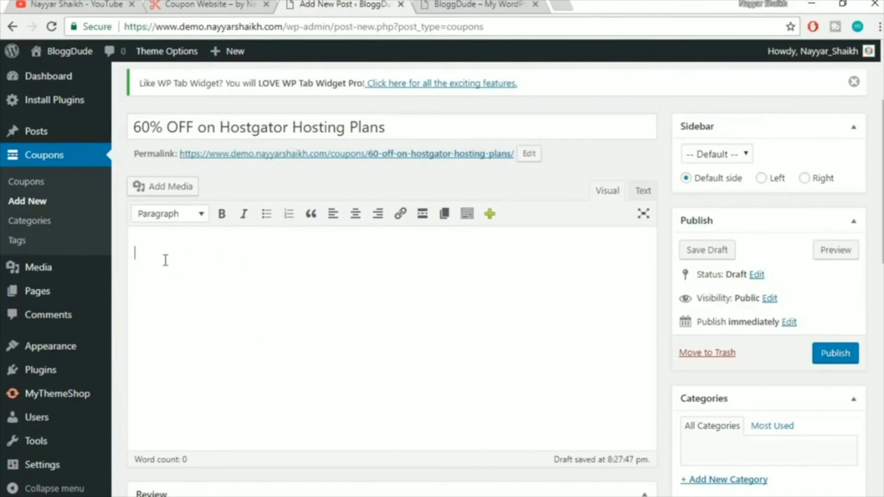
{"action": "left_click", "coordinate": [570, 5]}
Go to lipsum.com in a new tab and generate Lorem Ipsum paragraphs
{"action": "type", "text": "lip[s"}
{"action": "key", "text": "BackSpace"}
{"action": "key", "text": "BackSpace"}
{"action": "key", "text": "BackSpace"}
{"action": "type", "text": "s"}
{"action": "key", "text": "Return"}
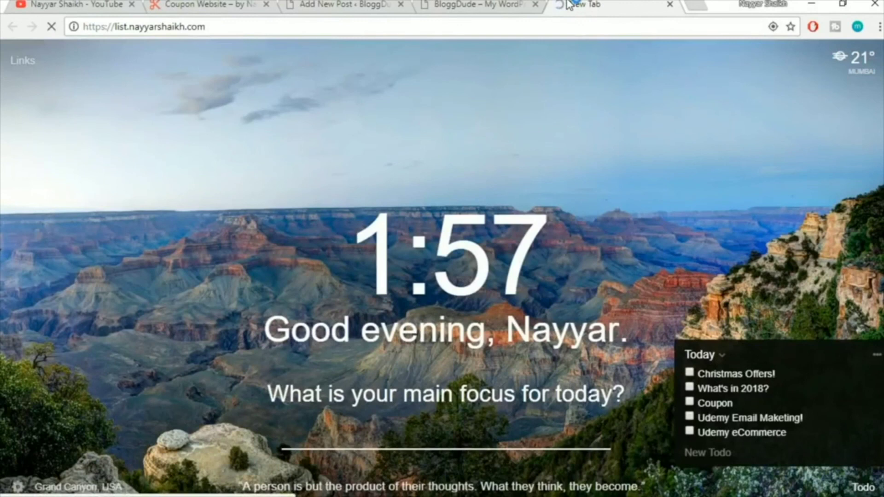
{"action": "left_click", "coordinate": [557, 26]}
{"action": "type", "text": "lips"}
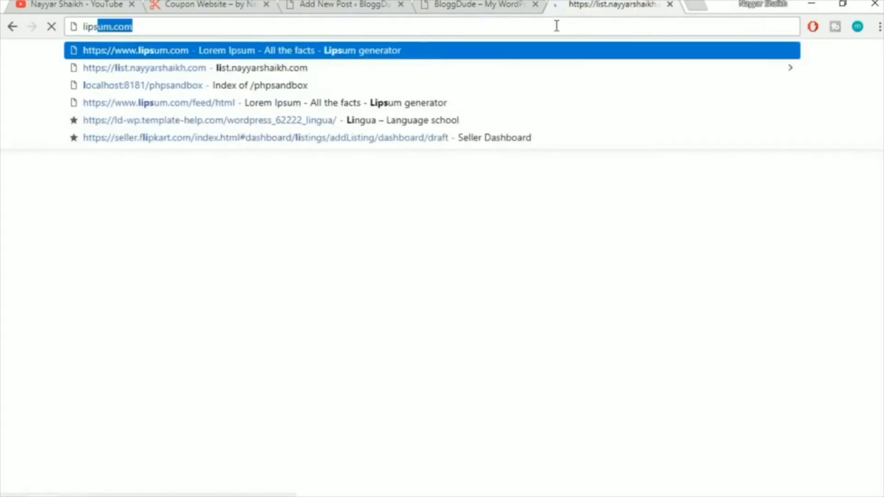
{"action": "key", "text": "Return"}
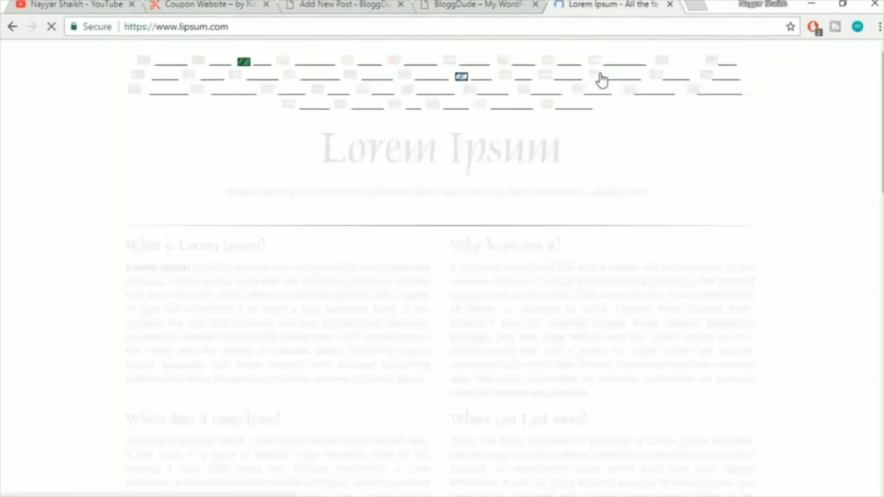
{"action": "scroll", "coordinate": [801, 290], "scroll_direction": "down", "scroll_amount": 5}
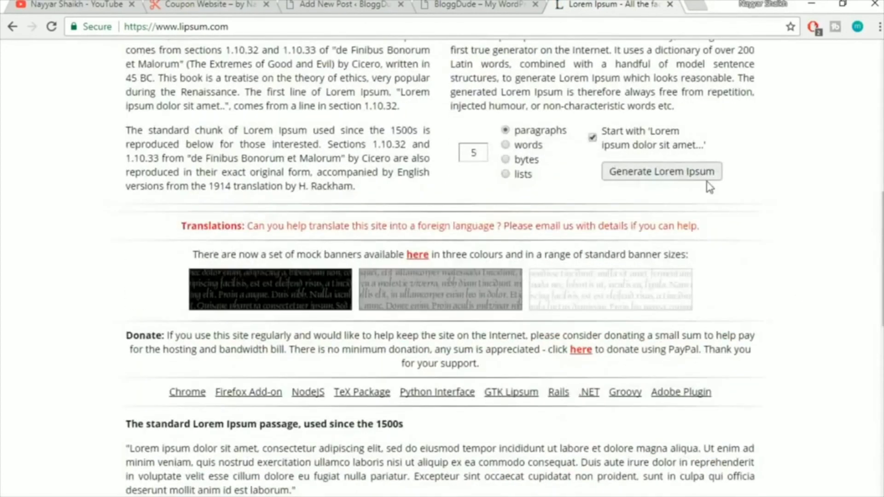
{"action": "left_click", "coordinate": [706, 179]}
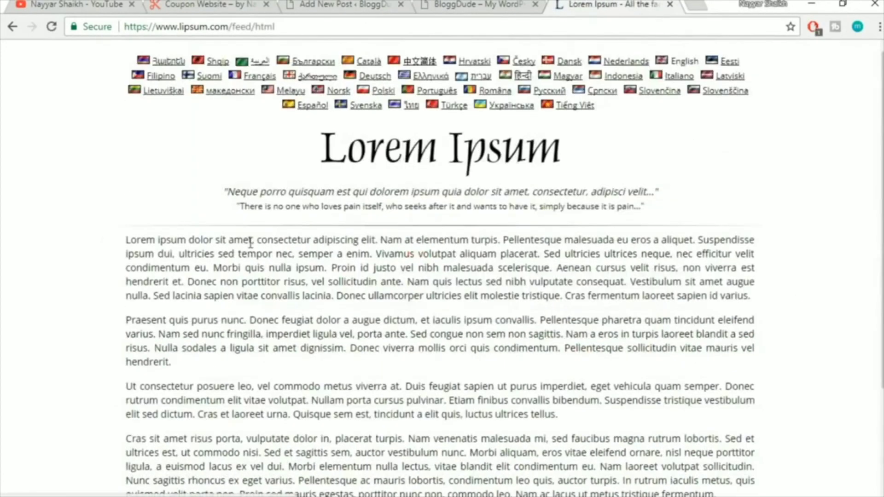
Copy the first paragraph's opening sentences and paste them into the coupon body
{"action": "left_click_drag", "start_coordinate": [124, 238], "coordinate": [211, 266]}
{"action": "key", "text": "ctrl+c"}
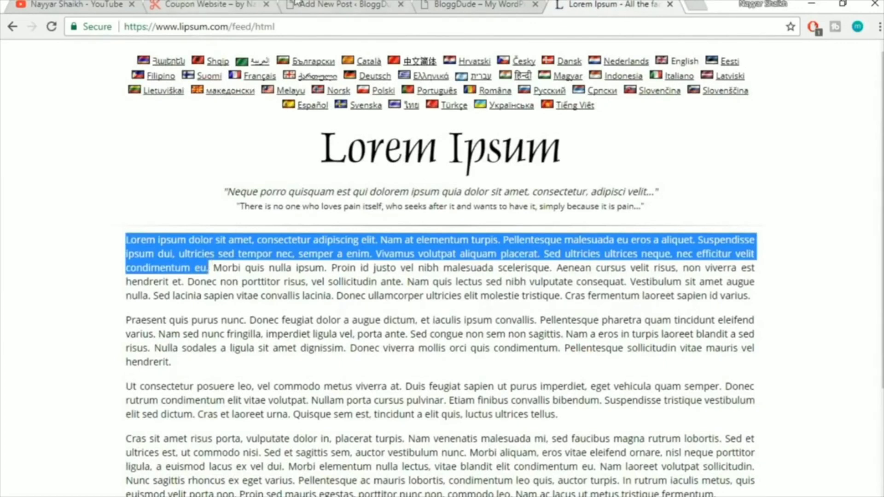
{"action": "left_click", "coordinate": [343, 5]}
{"action": "left_click", "coordinate": [286, 297]}
{"action": "key", "text": "ctrl+v"}
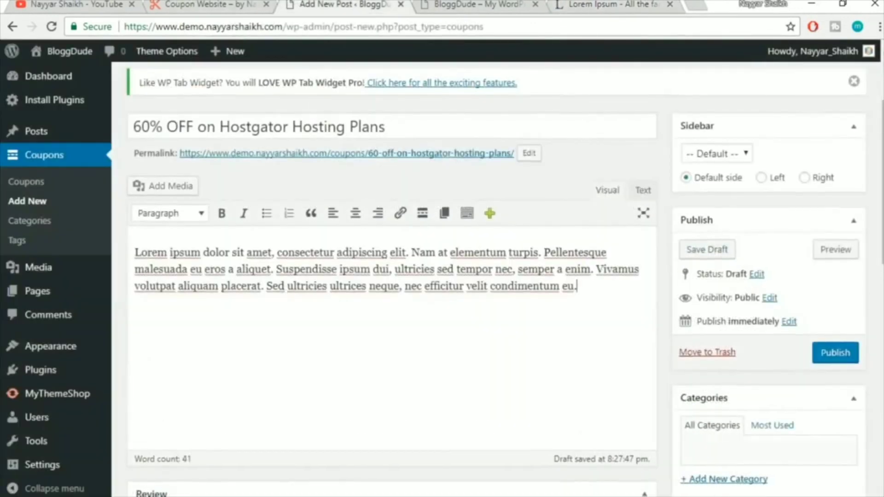
Add a new 'Hosting' category and tick it for the coupon draft
{"action": "scroll", "coordinate": [869, 299], "scroll_direction": "down", "scroll_amount": 5}
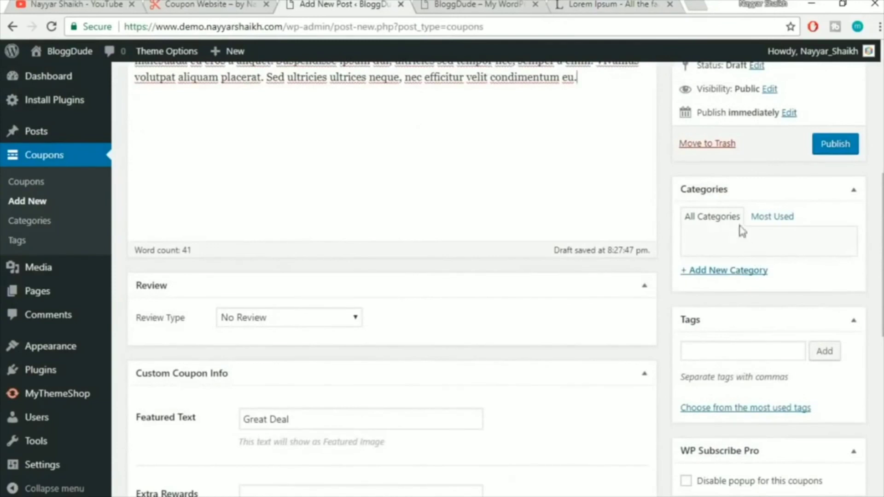
{"action": "left_click", "coordinate": [740, 276]}
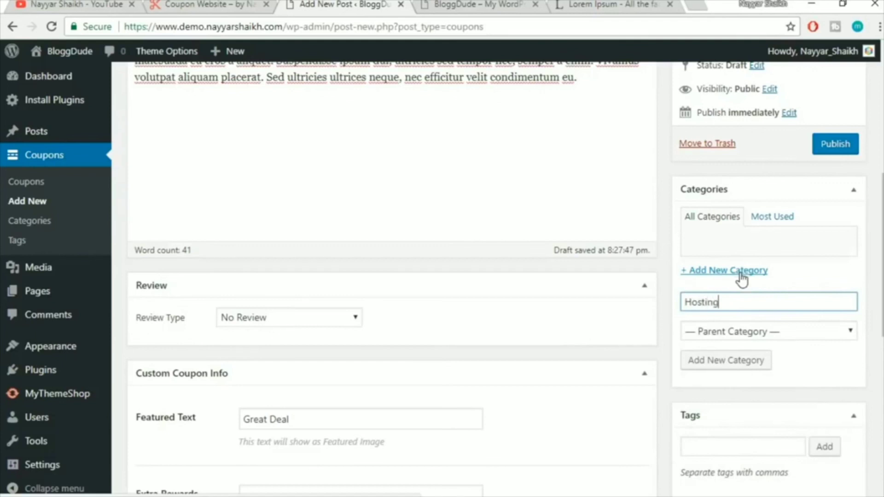
{"action": "left_click", "coordinate": [731, 362]}
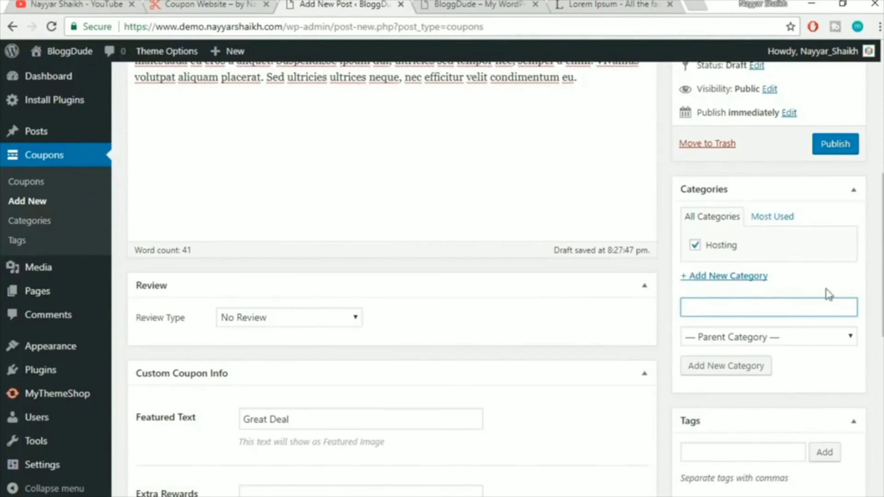
{"action": "scroll", "coordinate": [847, 295], "scroll_direction": "down", "scroll_amount": 3}
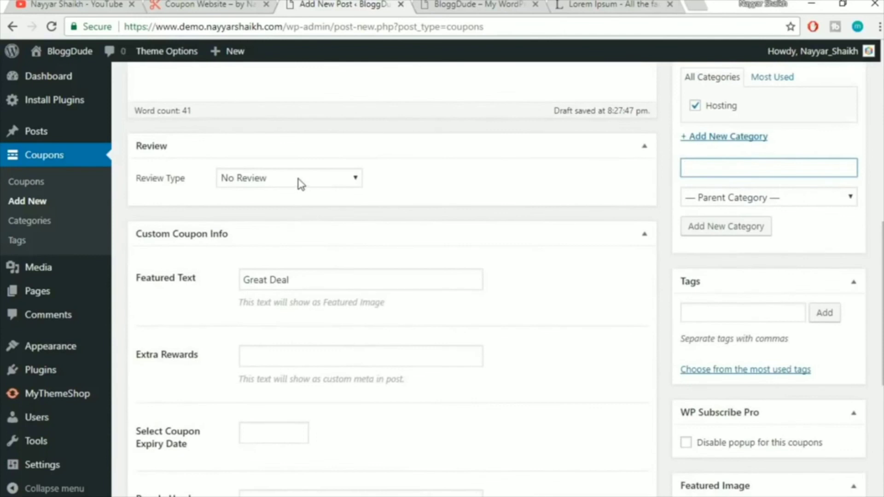
Set the review type to Star and the review heading to 'Leave a Review!'
{"action": "left_click", "coordinate": [300, 184]}
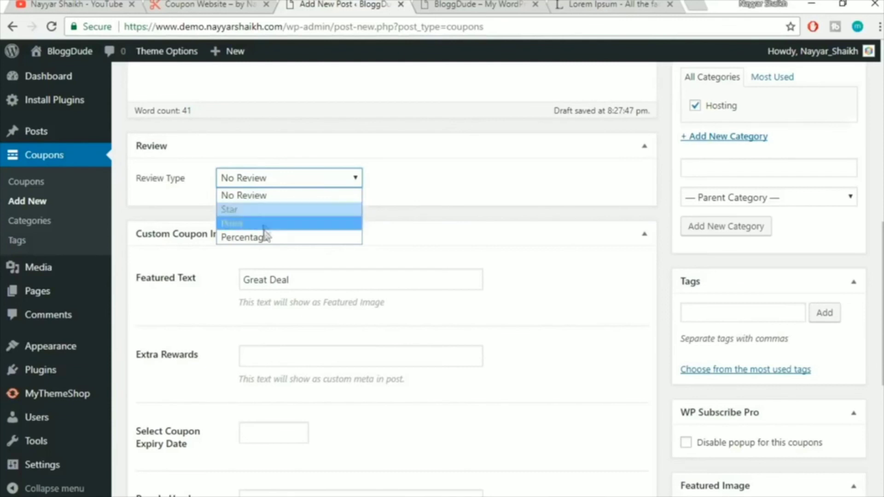
{"action": "left_click", "coordinate": [239, 208]}
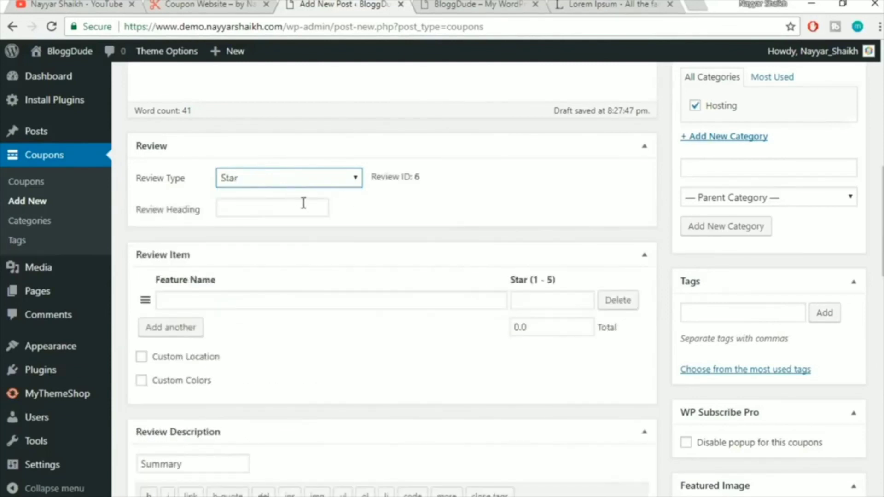
{"action": "left_click", "coordinate": [274, 206]}
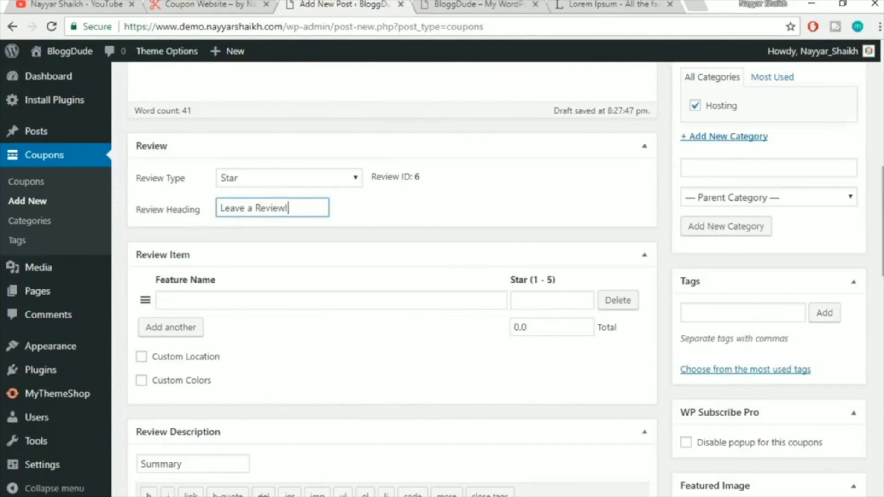
{"action": "scroll", "coordinate": [474, 187], "scroll_direction": "down", "scroll_amount": 5}
{"action": "scroll", "coordinate": [320, 177], "scroll_direction": "up", "scroll_amount": 2}
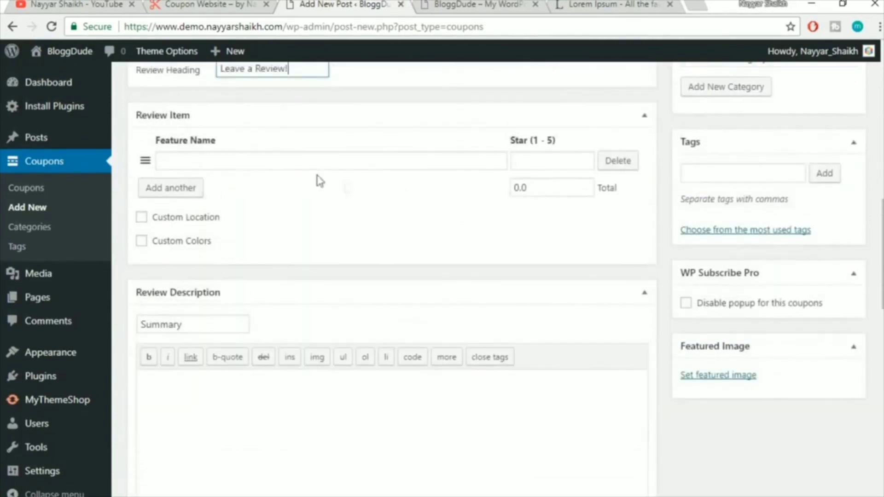
{"action": "left_click", "coordinate": [277, 153]}
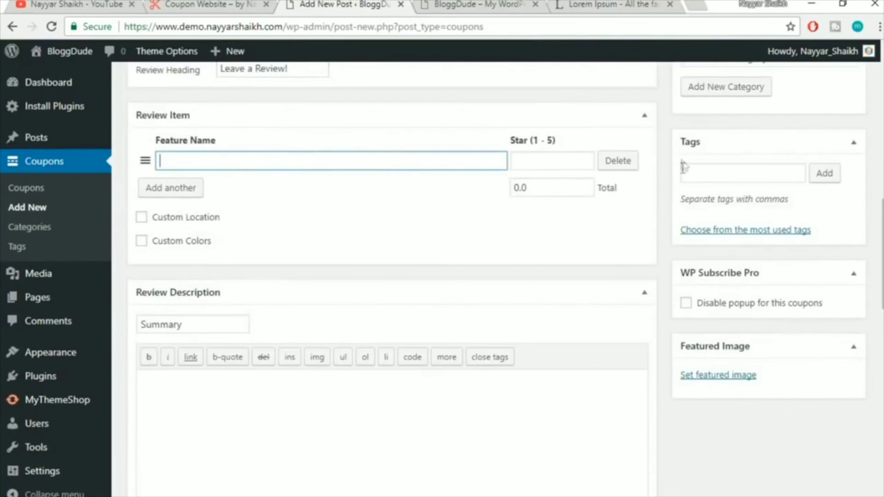
Collapse the Review Item box and scroll through the coupon editor
{"action": "left_click", "coordinate": [645, 117]}
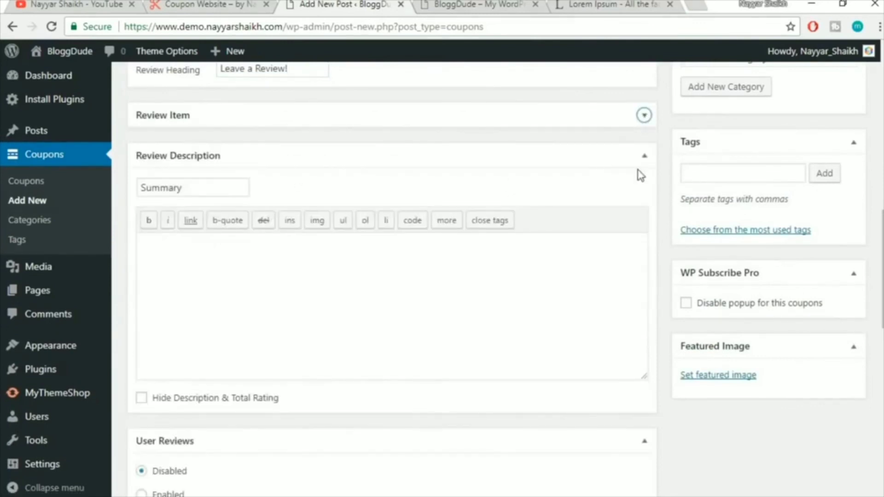
{"action": "scroll", "coordinate": [648, 174], "scroll_direction": "down", "scroll_amount": 1}
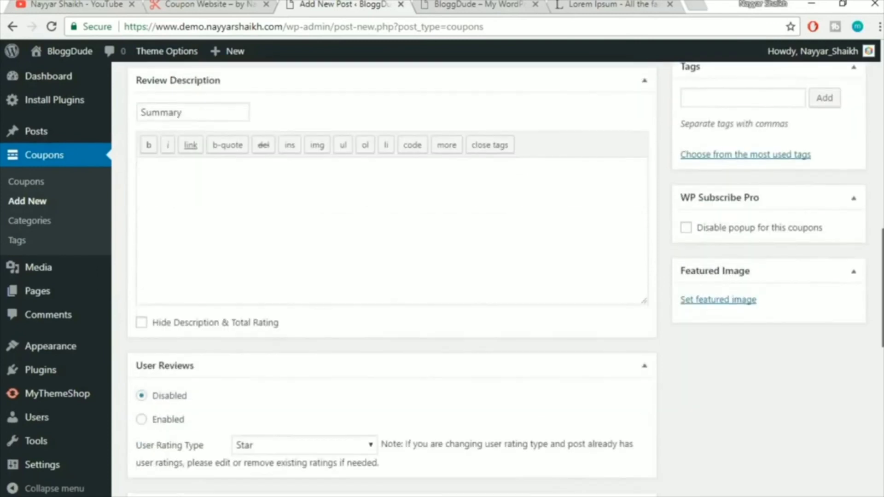
{"action": "scroll", "coordinate": [648, 174], "scroll_direction": "up", "scroll_amount": 10}
{"action": "scroll", "coordinate": [608, 218], "scroll_direction": "down", "scroll_amount": 10}
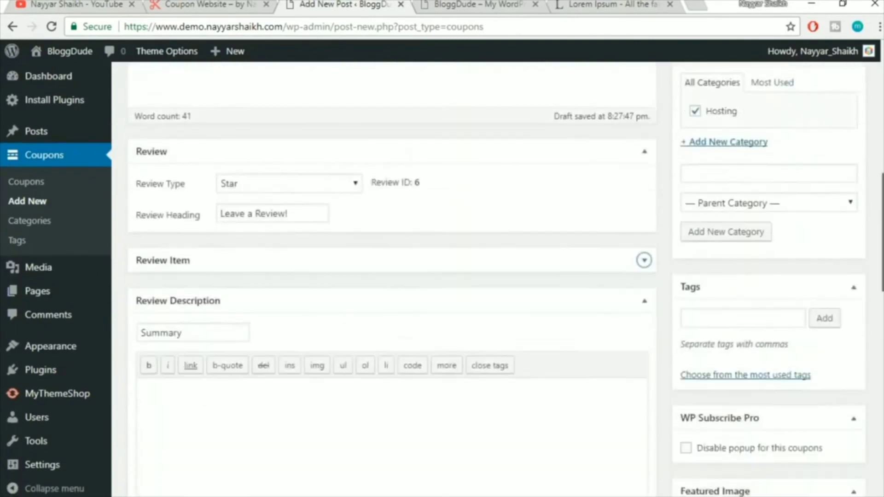
Tag the coupon with 'hosting' and 'hostgator'
{"action": "left_click", "coordinate": [733, 212]}
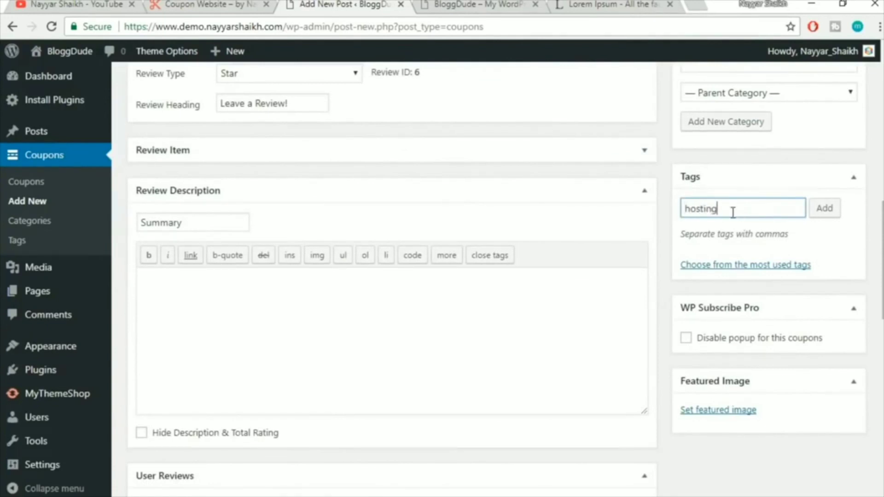
{"action": "key", "text": "Return"}
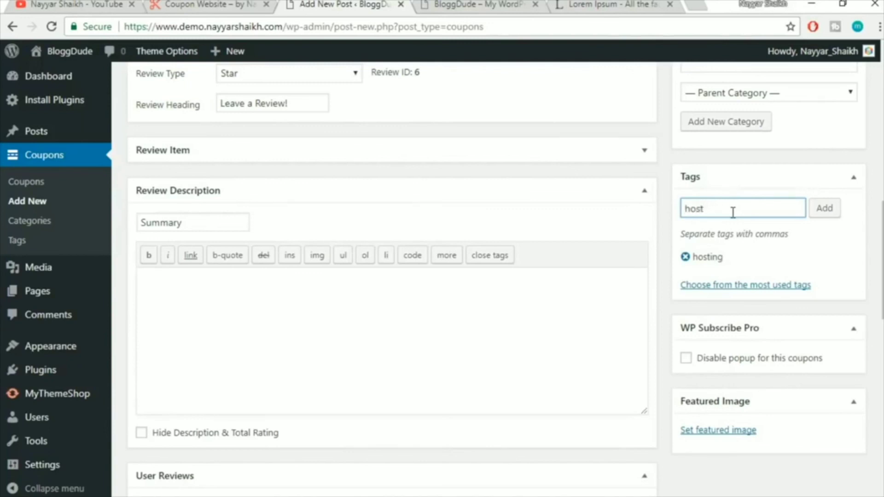
{"action": "type", "text": "hostgator"}
{"action": "key", "text": "Return"}
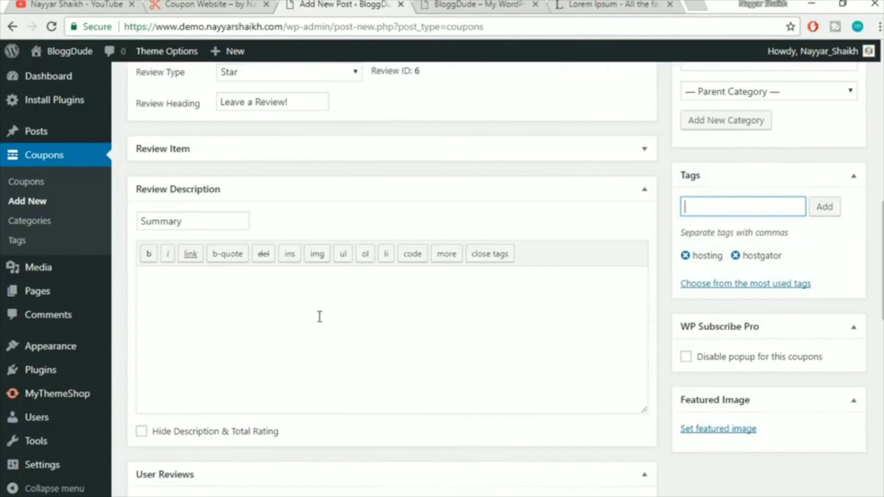
Collapse the Review Description box and set User Reviews to Enabled
{"action": "scroll", "coordinate": [318, 316], "scroll_direction": "down", "scroll_amount": 2}
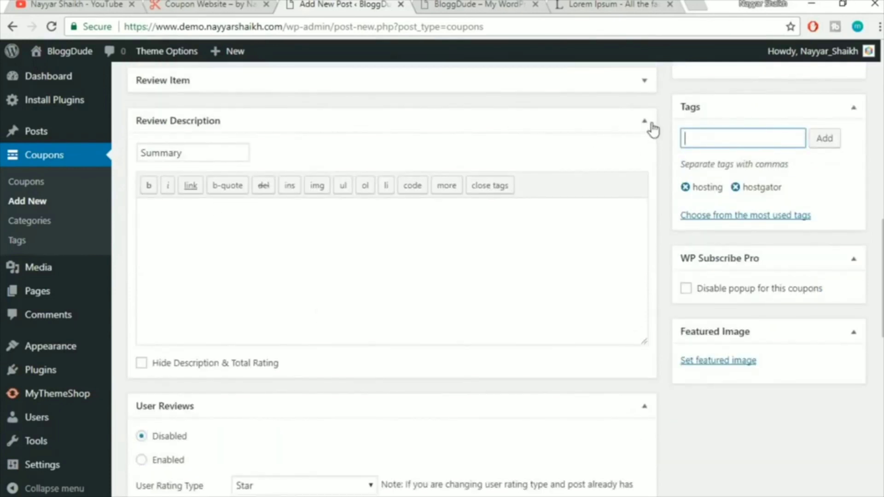
{"action": "left_click", "coordinate": [638, 128]}
{"action": "scroll", "coordinate": [617, 175], "scroll_direction": "up", "scroll_amount": 4}
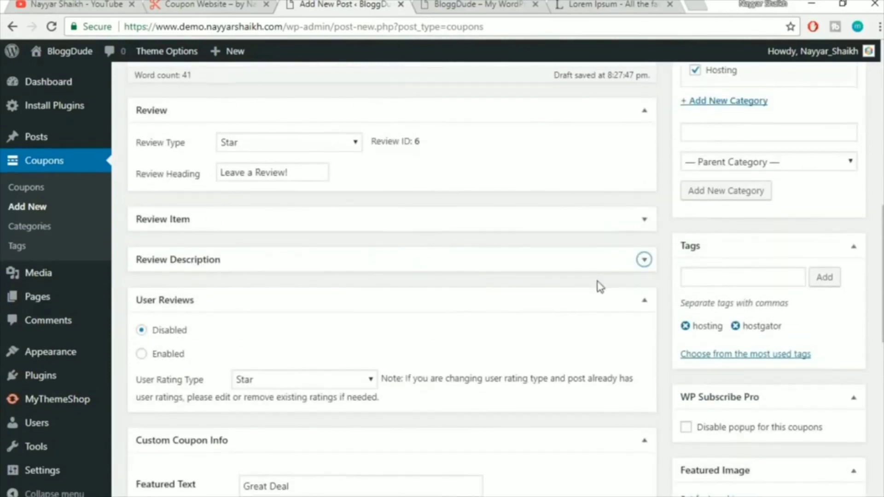
{"action": "scroll", "coordinate": [599, 287], "scroll_direction": "down", "scroll_amount": 3}
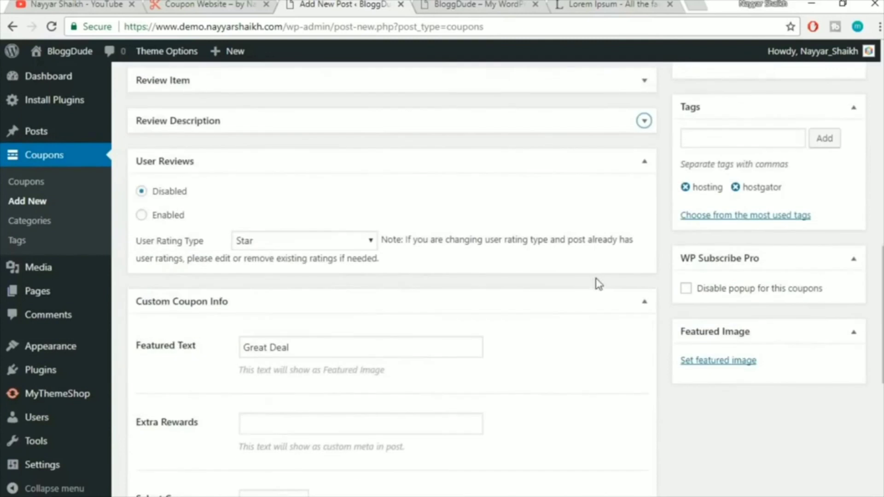
{"action": "scroll", "coordinate": [598, 285], "scroll_direction": "down", "scroll_amount": 2}
{"action": "scroll", "coordinate": [178, 172], "scroll_direction": "up", "scroll_amount": 2}
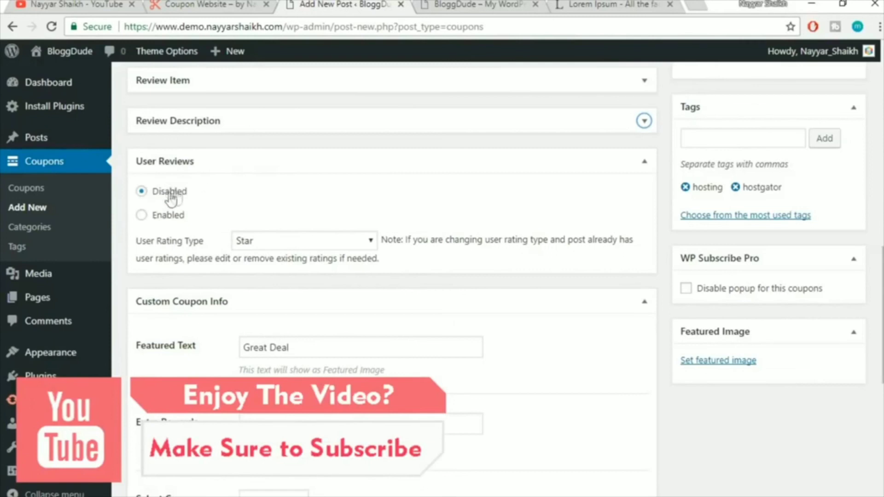
{"action": "left_click", "coordinate": [164, 218]}
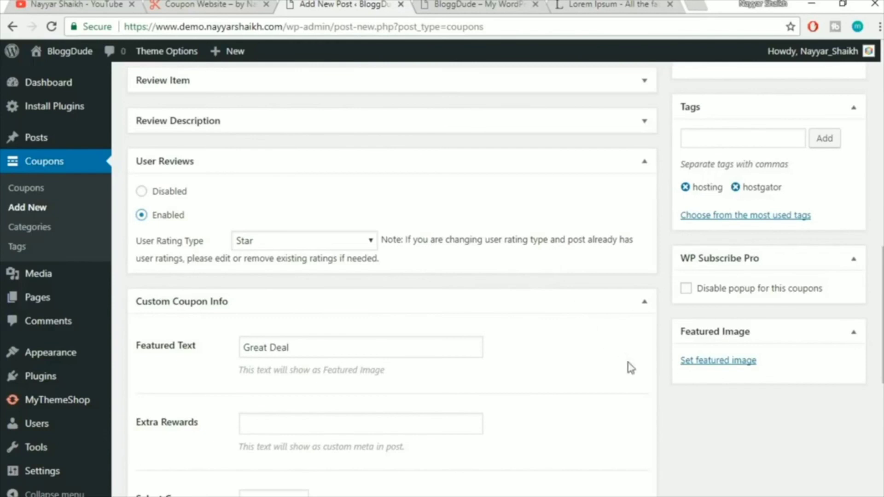
Scroll through the rest of the coupon draft and switch to the reference Coupon Website
{"action": "scroll", "coordinate": [630, 366], "scroll_direction": "down", "scroll_amount": 2}
{"action": "scroll", "coordinate": [630, 368], "scroll_direction": "down", "scroll_amount": 2}
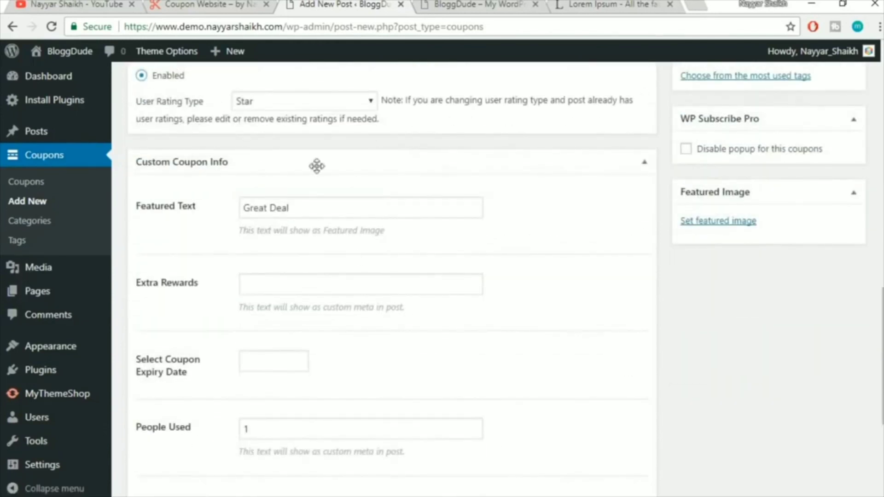
{"action": "scroll", "coordinate": [342, 200], "scroll_direction": "down", "scroll_amount": 2}
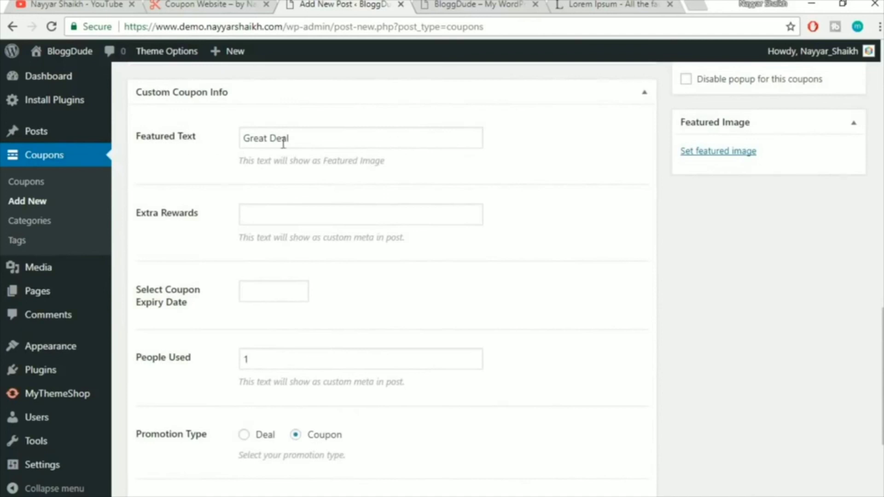
{"action": "left_click", "coordinate": [215, 4]}
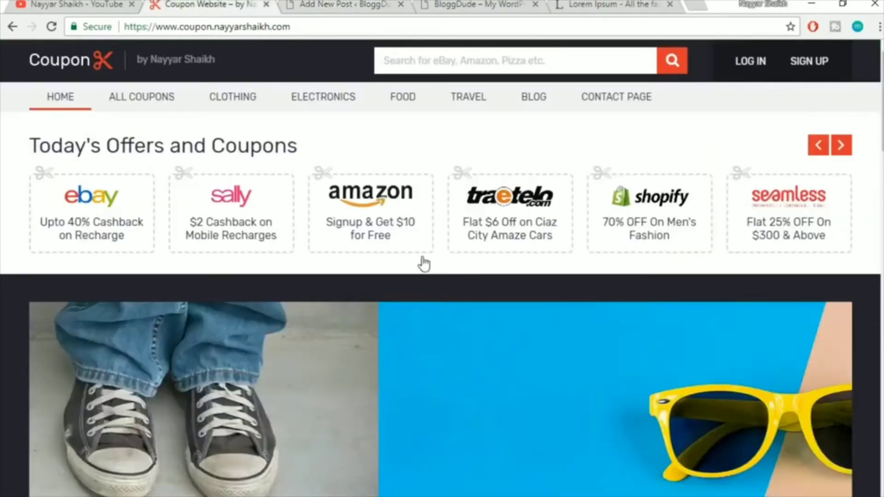
Open the eBay 'Flat $6 Off on Ciaz City Amaze Cars' coupon page on the reference site
{"action": "scroll", "coordinate": [424, 264], "scroll_direction": "down", "scroll_amount": 12}
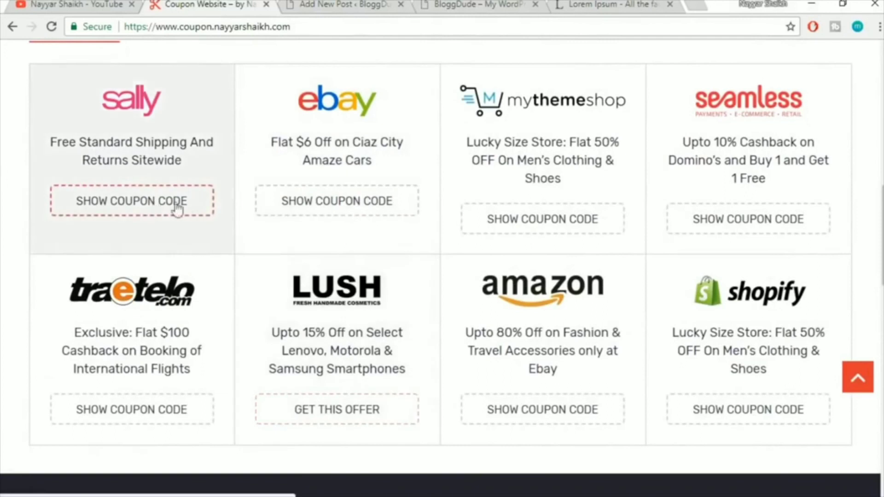
{"action": "left_click", "coordinate": [330, 205]}
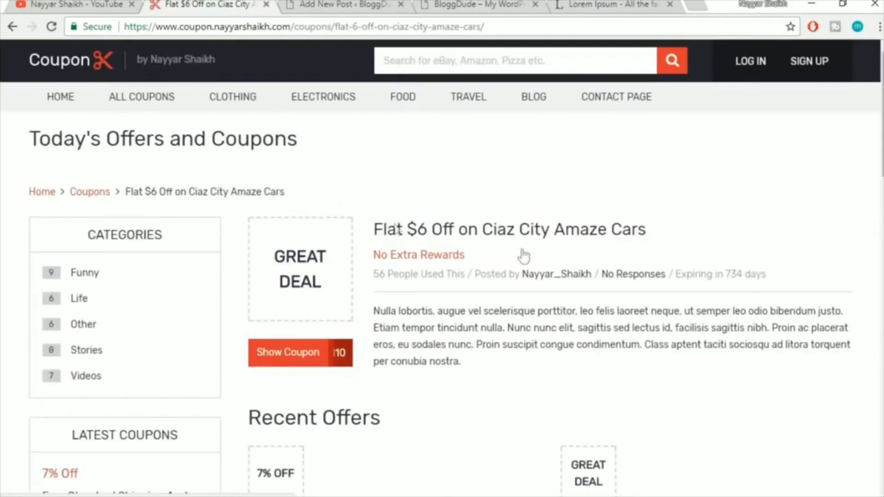
{"action": "scroll", "coordinate": [599, 314], "scroll_direction": "down", "scroll_amount": 3}
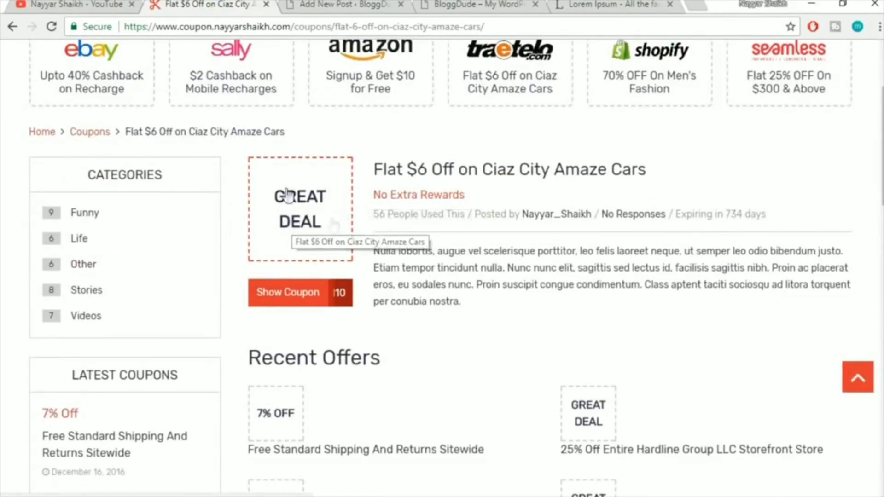
Replace the coupon's Great Deal featured text with 60% OFF
{"action": "key", "text": "ctrl+Tab"}
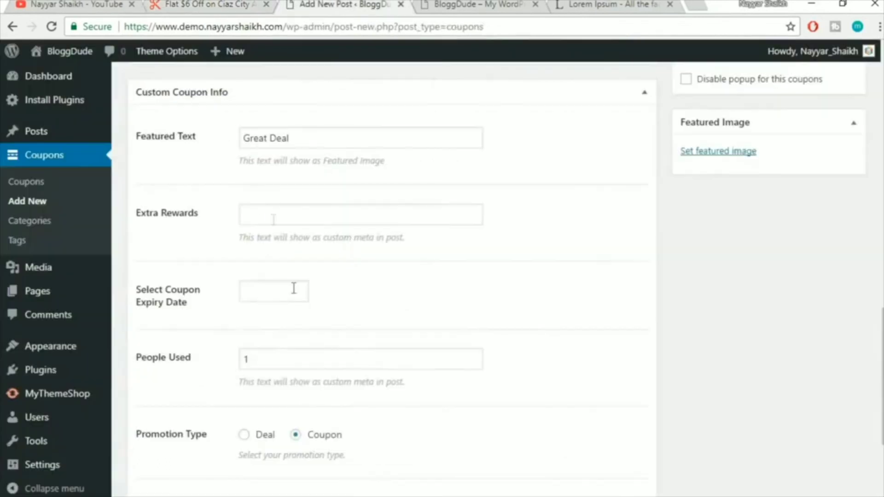
{"action": "left_click_drag", "start_coordinate": [305, 141], "coordinate": [218, 143]}
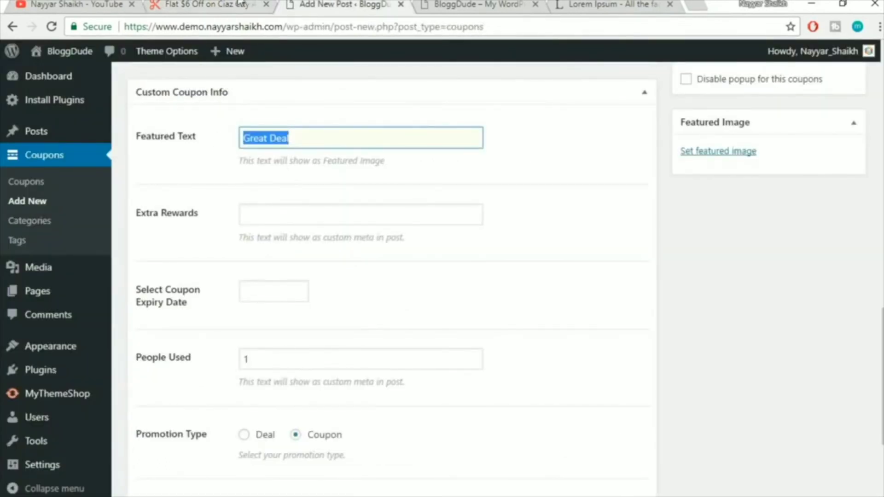
{"action": "left_click", "coordinate": [242, 4]}
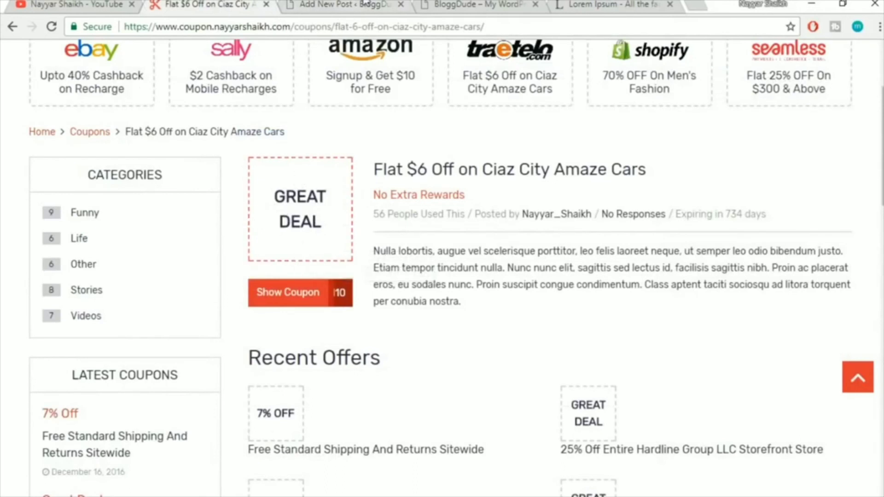
{"action": "key", "text": "ctrl+Tab"}
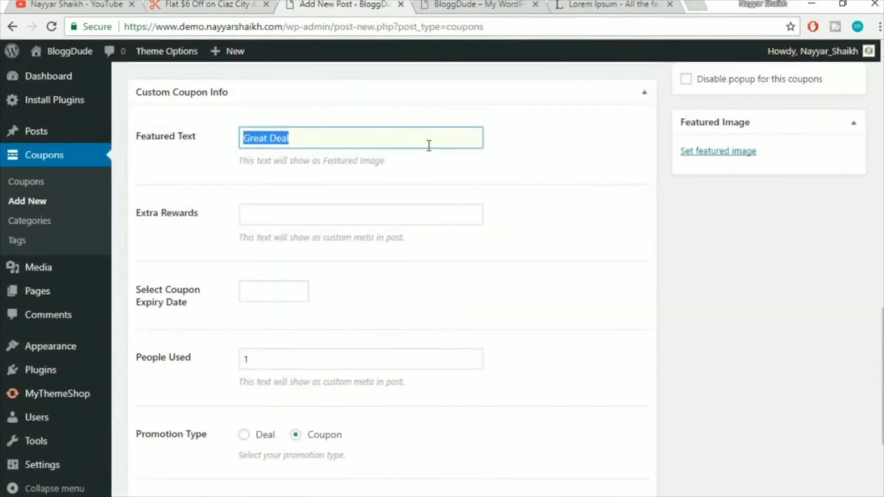
{"action": "type", "text": "60"}
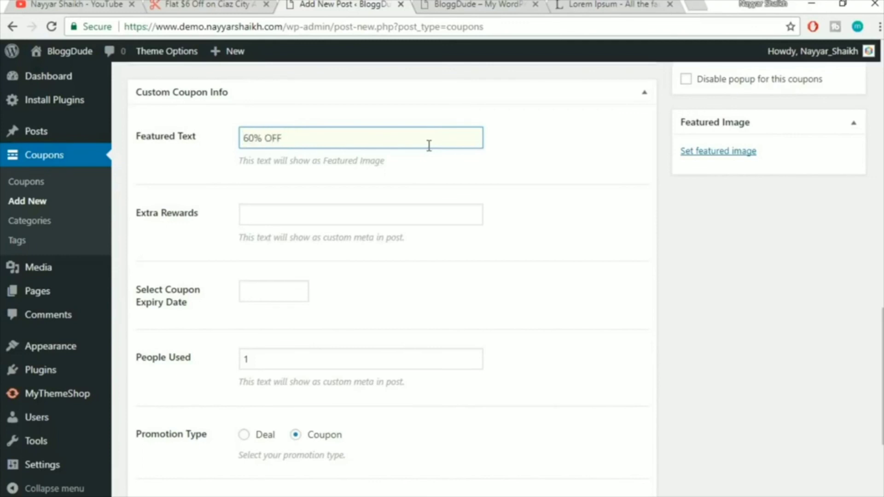
Change the Extra Rewards text to '+ Free Domain'
{"action": "left_click", "coordinate": [350, 215]}
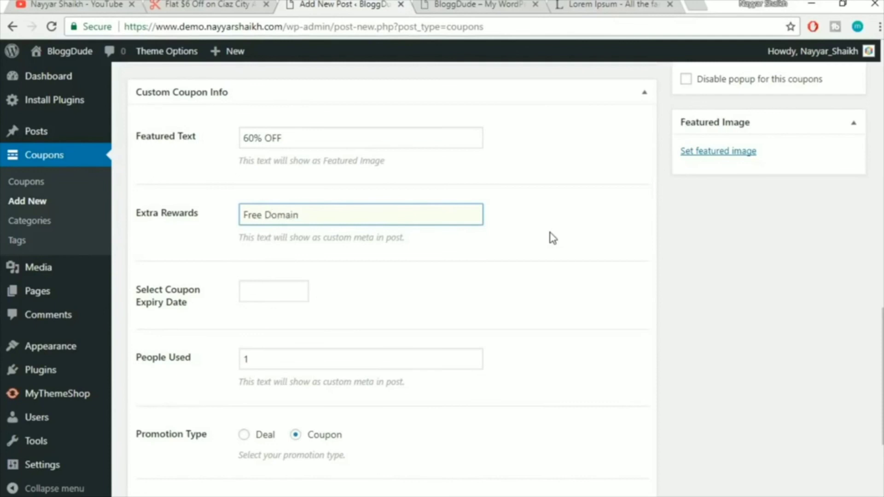
{"action": "key", "text": "Home"}
{"action": "type", "text": "+"}
{"action": "left_click", "coordinate": [513, 273]}
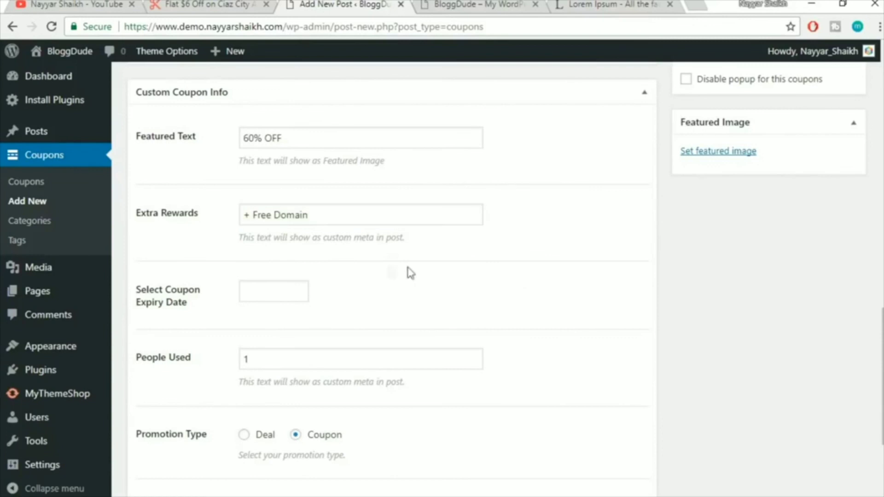
{"action": "scroll", "coordinate": [597, 268], "scroll_direction": "down", "scroll_amount": 3}
Set the coupon expiry date to December 31, 2027
{"action": "left_click", "coordinate": [287, 150]}
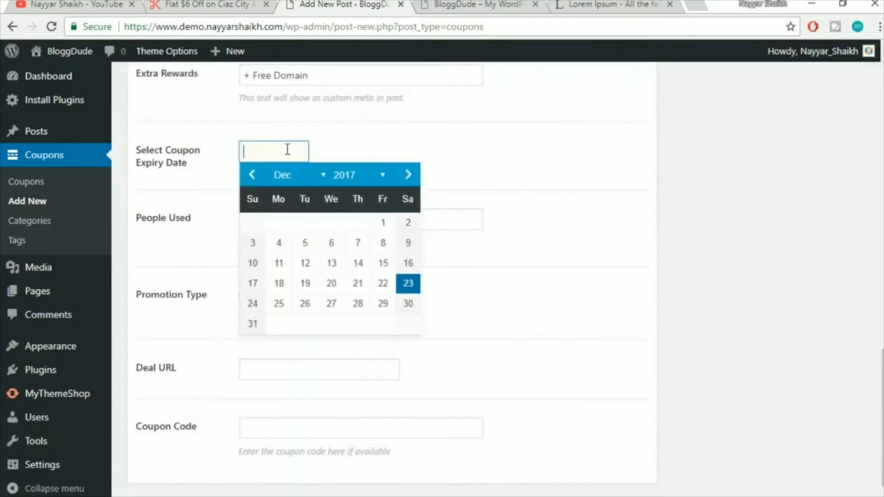
{"action": "left_click", "coordinate": [371, 173]}
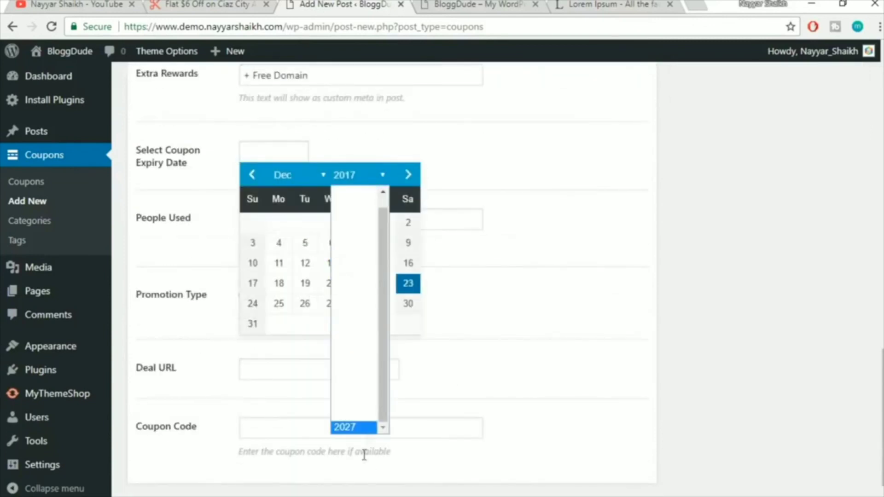
{"action": "left_click", "coordinate": [376, 428]}
{"action": "scroll", "coordinate": [389, 336], "scroll_direction": "down", "scroll_amount": 1}
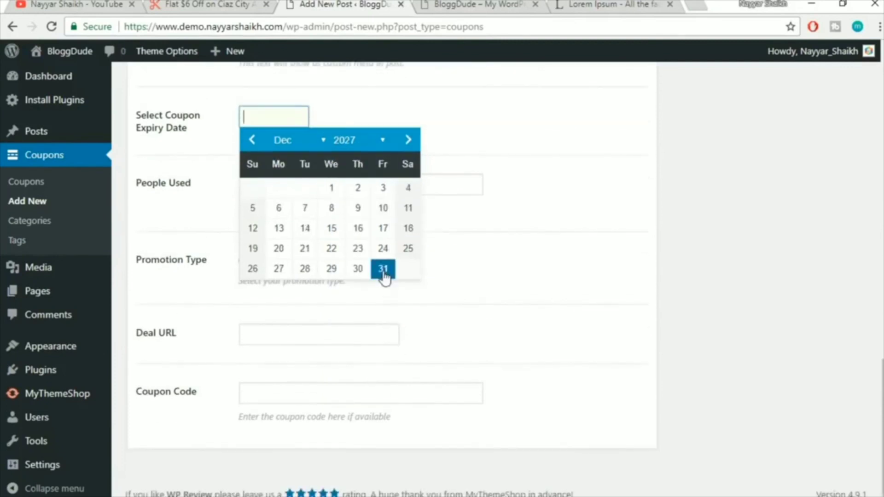
{"action": "left_click", "coordinate": [385, 272]}
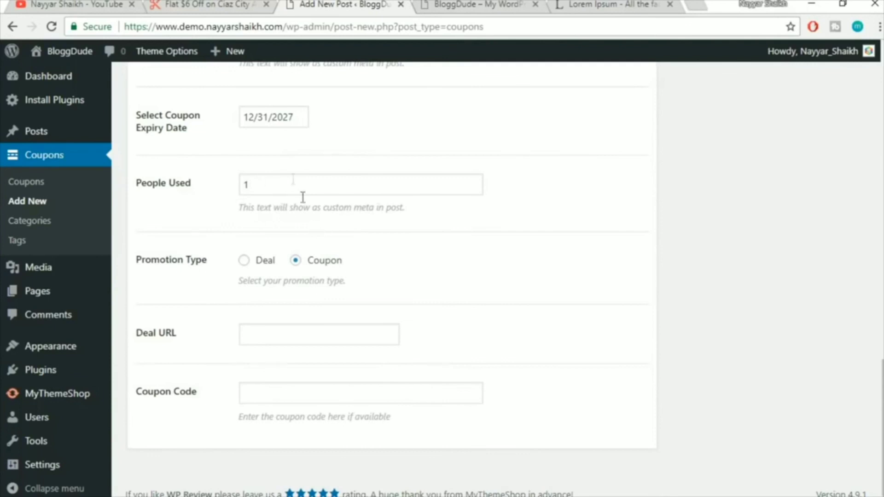
{"action": "left_click", "coordinate": [213, 5]}
{"action": "left_click", "coordinate": [299, 333]}
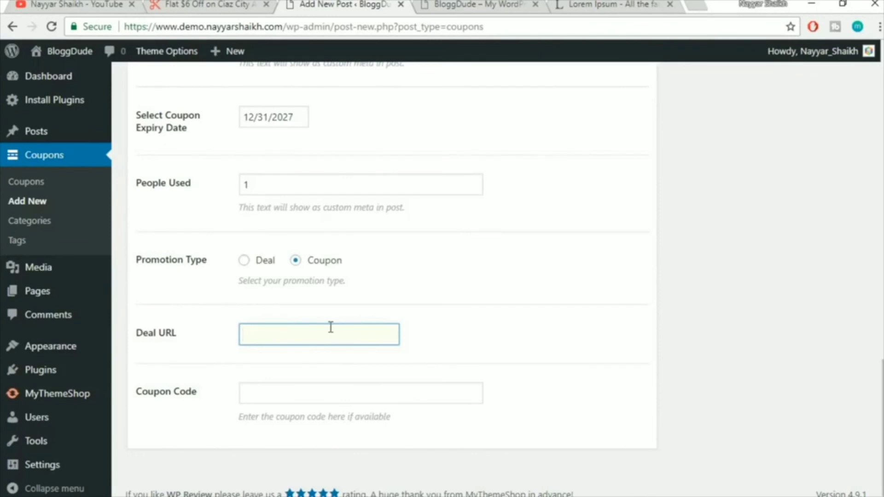
{"action": "type", "text": "http://"}
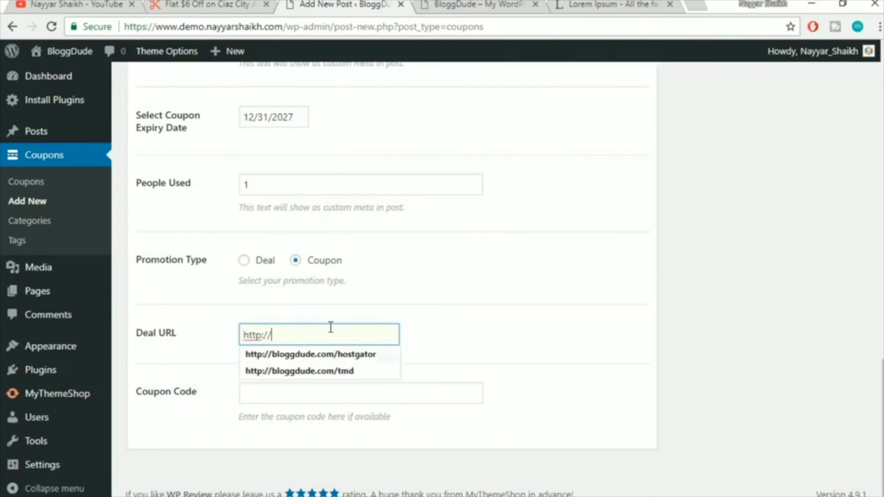
{"action": "key", "text": "Down"}
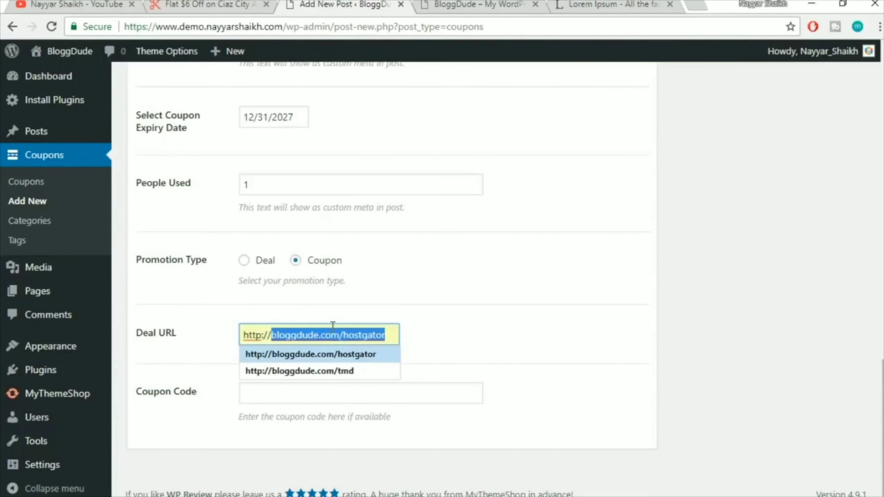
{"action": "left_click", "coordinate": [346, 359]}
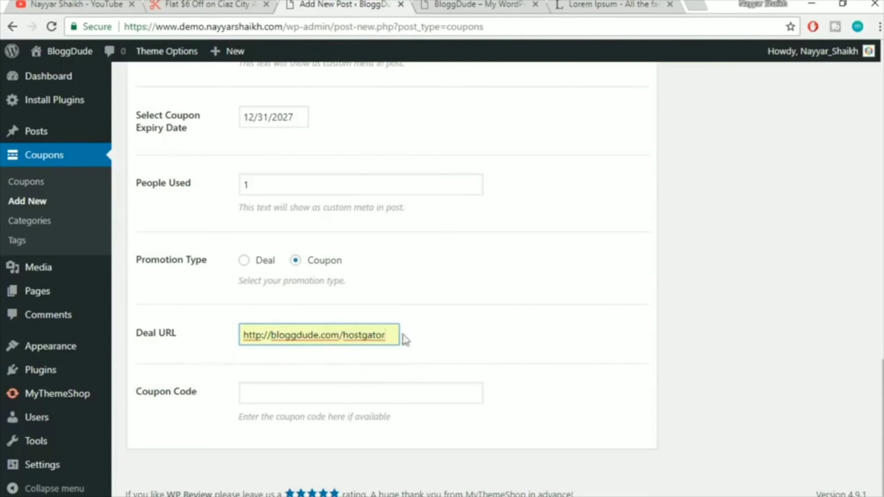
{"action": "left_click_drag", "start_coordinate": [387, 339], "coordinate": [242, 335]}
{"action": "left_click", "coordinate": [291, 336]}
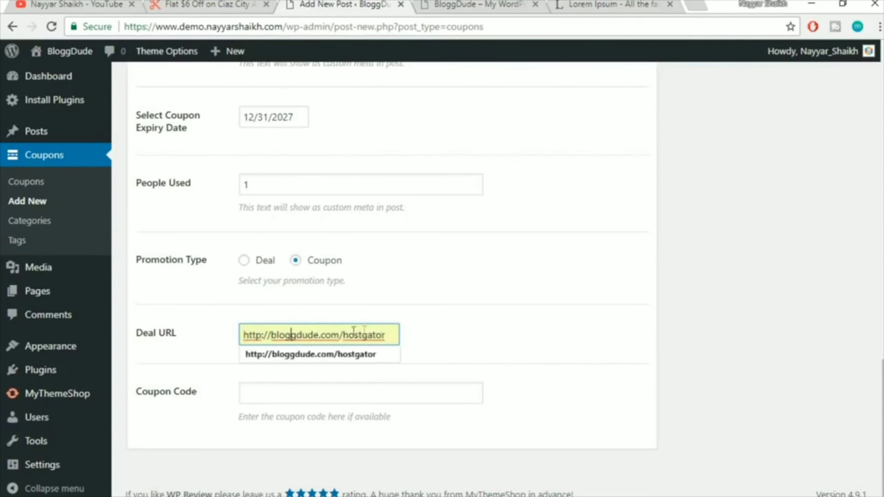
{"action": "left_click", "coordinate": [441, 335]}
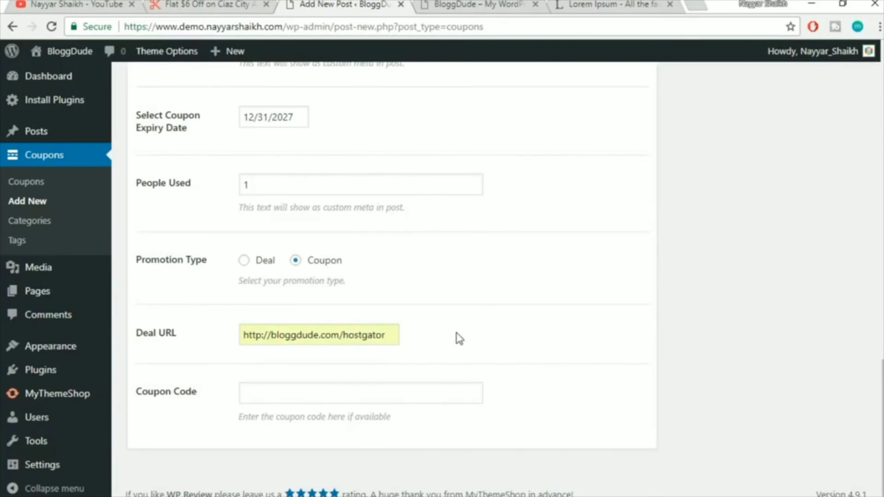
Enter the 60% discount coupon code, picking it from the autocomplete suggestions
{"action": "left_click", "coordinate": [353, 386]}
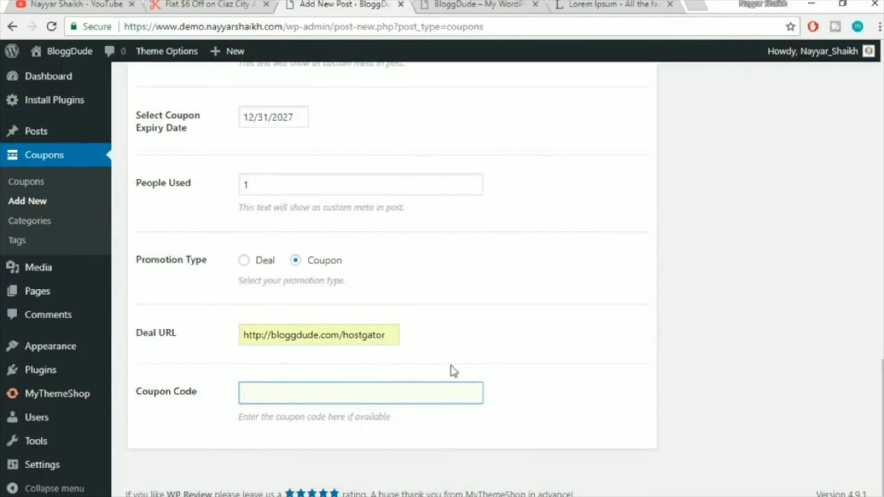
{"action": "type", "text": "NAYYAR"}
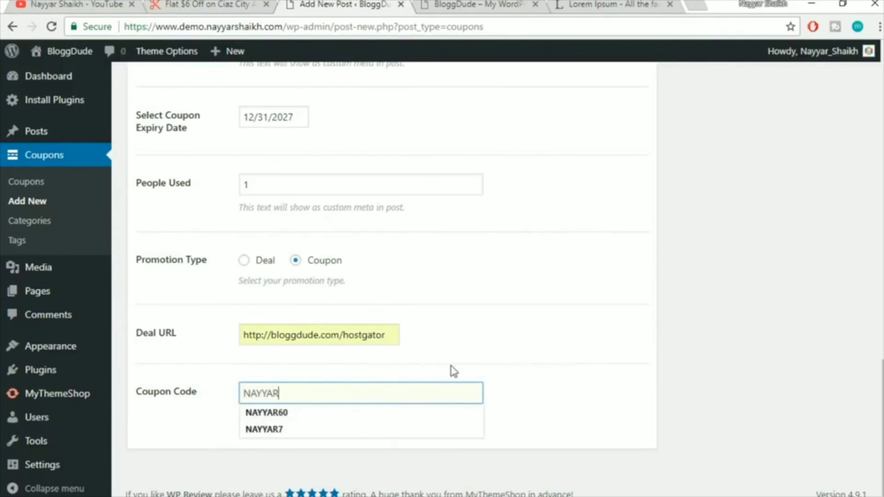
{"action": "type", "text": "60"}
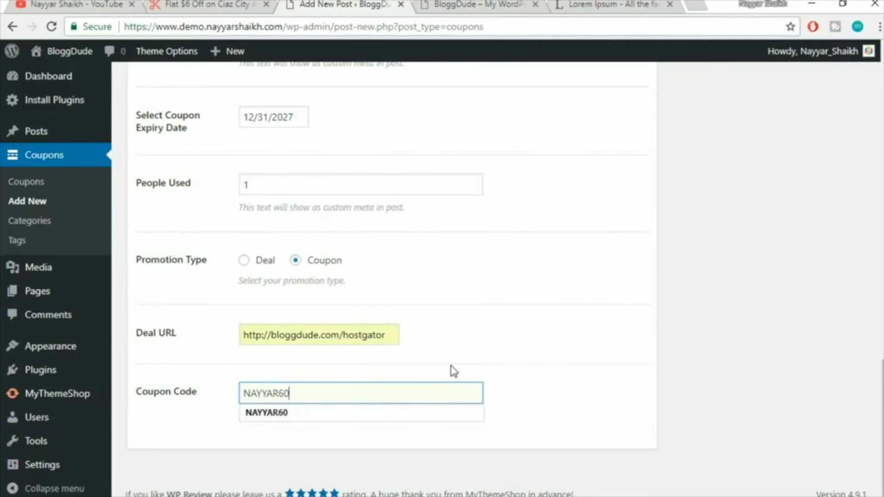
{"action": "left_click", "coordinate": [382, 414]}
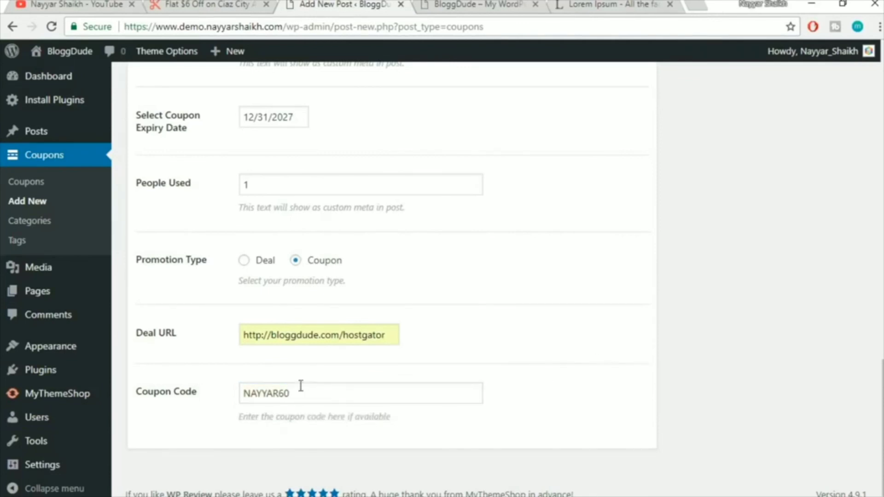
{"action": "double_click", "coordinate": [317, 392]}
{"action": "left_click", "coordinate": [669, 394]}
Review the demo site's Related Offers, then start setting the new coupon's featured image
{"action": "scroll", "coordinate": [578, 449], "scroll_direction": "up", "scroll_amount": 8}
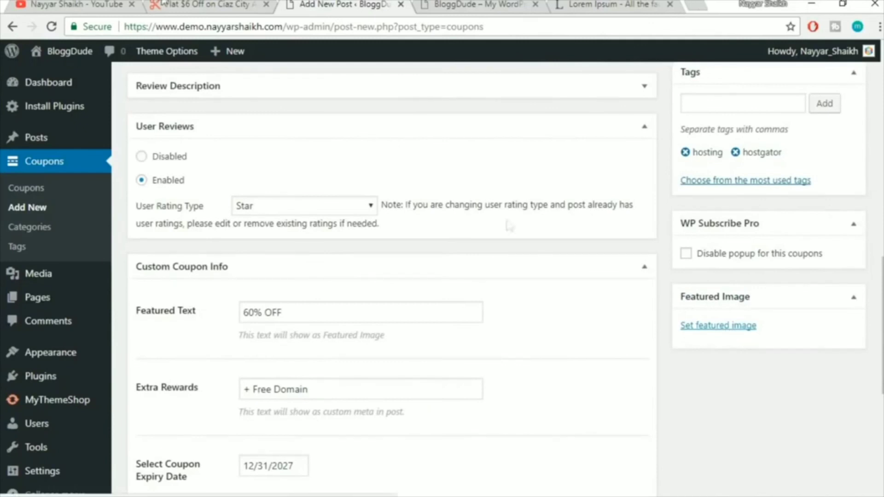
{"action": "left_click", "coordinate": [163, 5]}
{"action": "scroll", "coordinate": [516, 297], "scroll_direction": "down", "scroll_amount": 9}
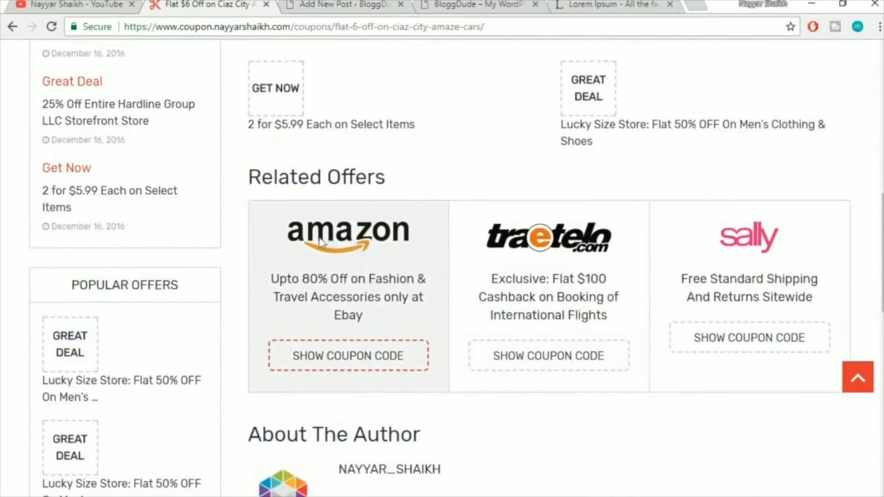
{"action": "scroll", "coordinate": [375, 249], "scroll_direction": "down", "scroll_amount": 3}
{"action": "scroll", "coordinate": [630, 274], "scroll_direction": "up", "scroll_amount": 2}
{"action": "scroll", "coordinate": [631, 274], "scroll_direction": "up", "scroll_amount": 2}
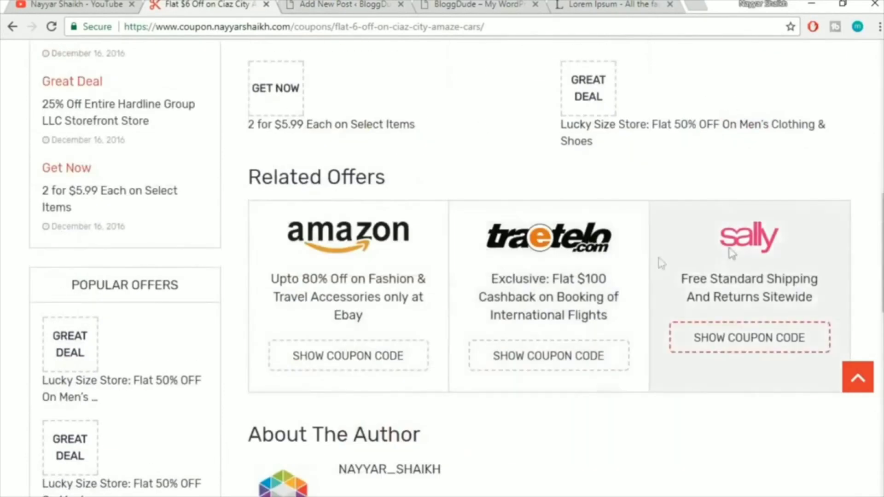
{"action": "left_click", "coordinate": [377, 4]}
{"action": "left_click", "coordinate": [734, 328]}
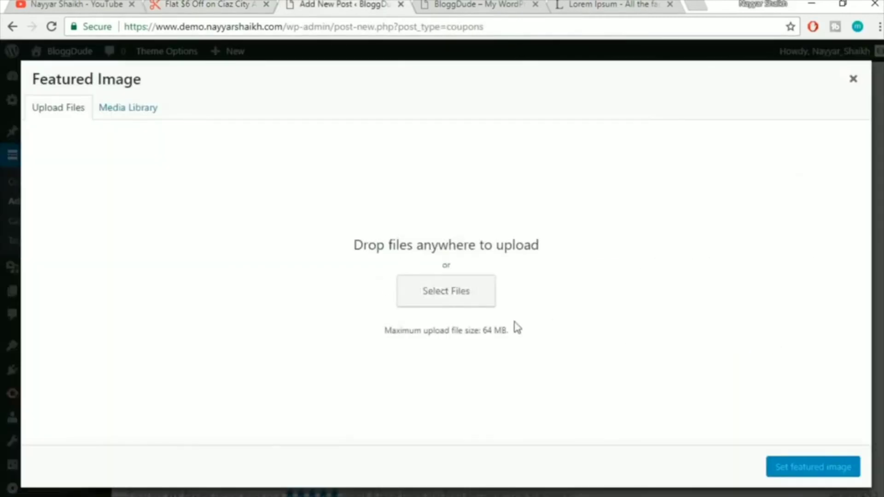
Browse the Media Import folder for a featured image, then cancel and close the modal
{"action": "left_click", "coordinate": [466, 301]}
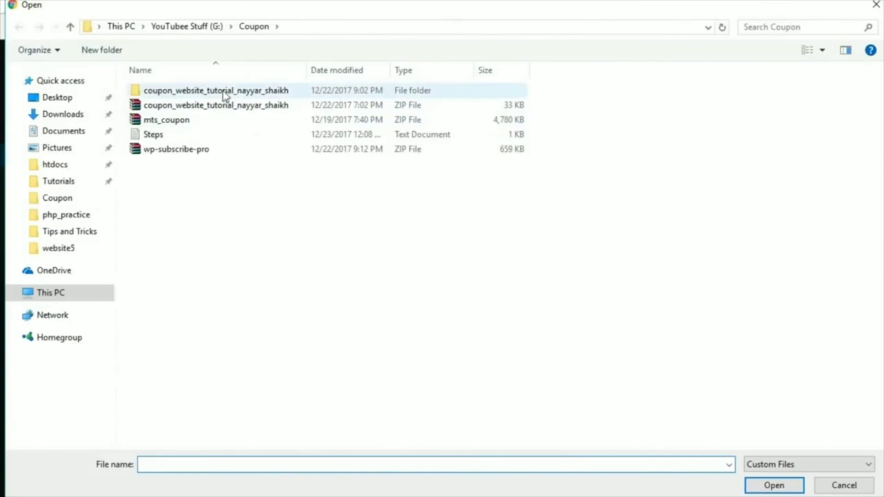
{"action": "double_click", "coordinate": [223, 95]}
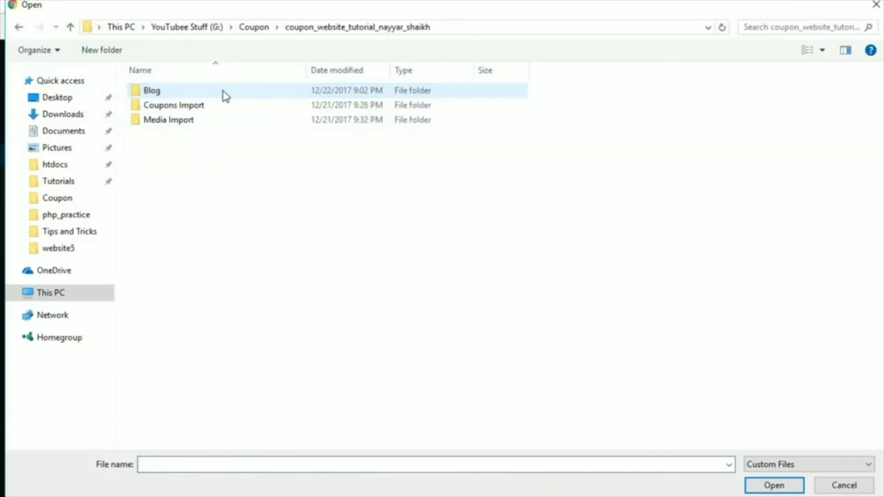
{"action": "double_click", "coordinate": [207, 120]}
{"action": "key", "text": "BackSpace"}
{"action": "key", "text": "BackSpace"}
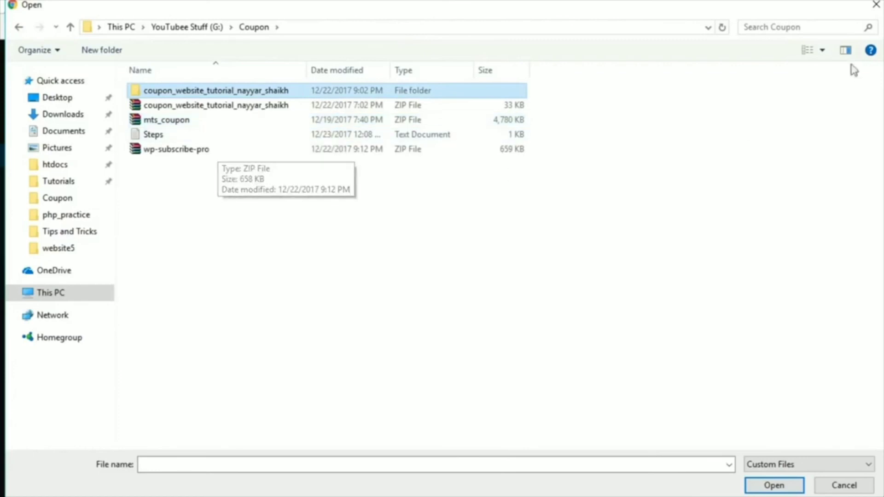
{"action": "key", "text": "Escape"}
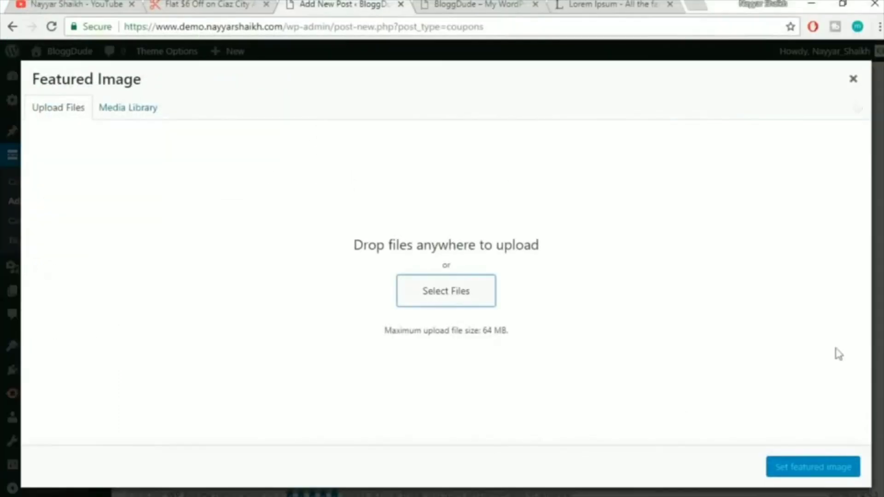
{"action": "left_click", "coordinate": [853, 80]}
Publish the Hostgator coupon and open a new browser tab
{"action": "scroll", "coordinate": [863, 339], "scroll_direction": "up", "scroll_amount": 10}
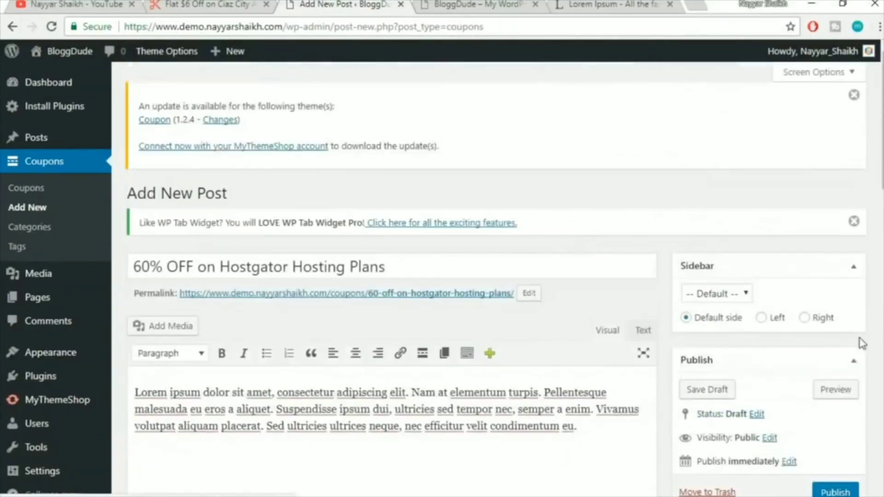
{"action": "scroll", "coordinate": [849, 380], "scroll_direction": "down", "scroll_amount": 2}
{"action": "left_click", "coordinate": [835, 353]}
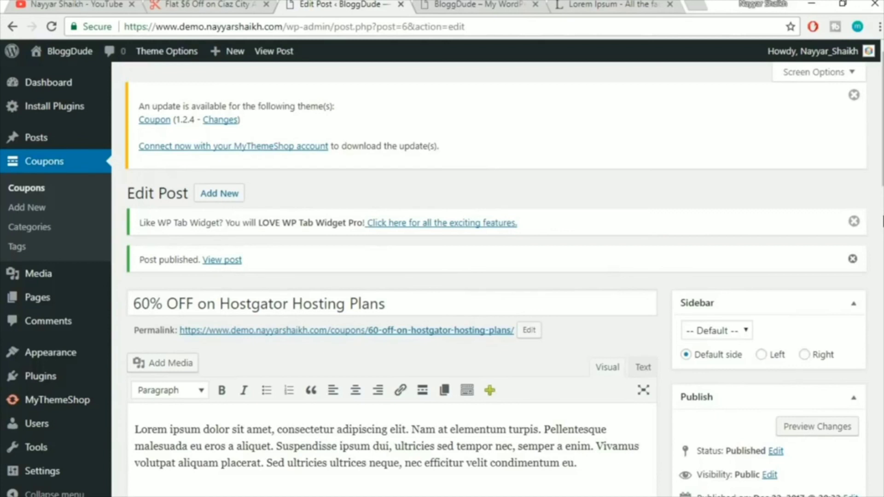
{"action": "left_click", "coordinate": [701, 4]}
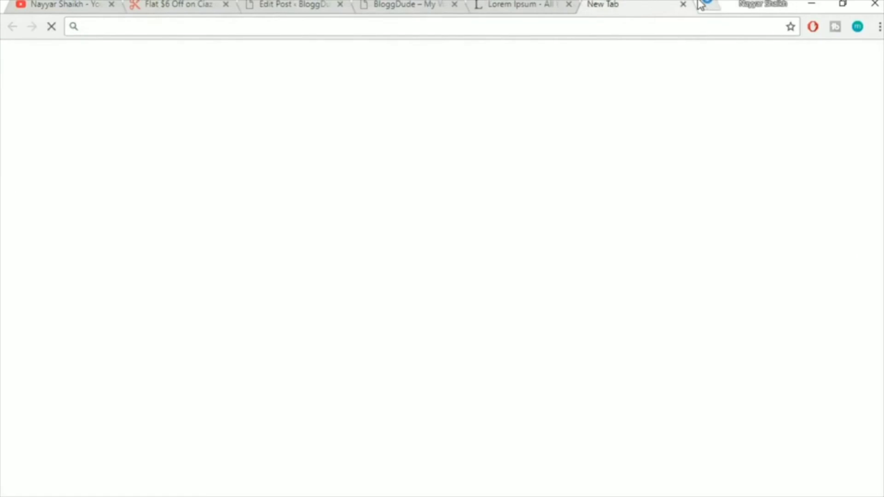
Load bloggdude.com and open its coupon website tutorial post
{"action": "type", "text": "blo"}
{"action": "key", "text": "Return"}
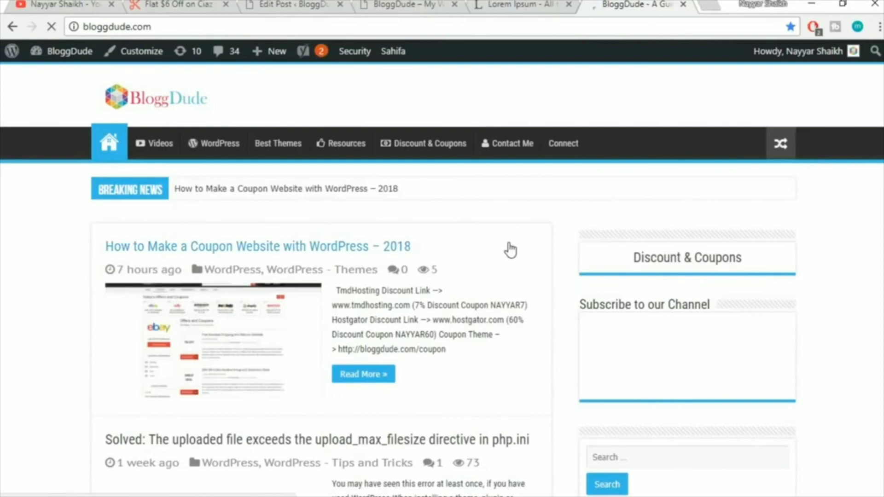
{"action": "scroll", "coordinate": [509, 249], "scroll_direction": "down", "scroll_amount": 4}
{"action": "scroll", "coordinate": [505, 239], "scroll_direction": "up", "scroll_amount": 3}
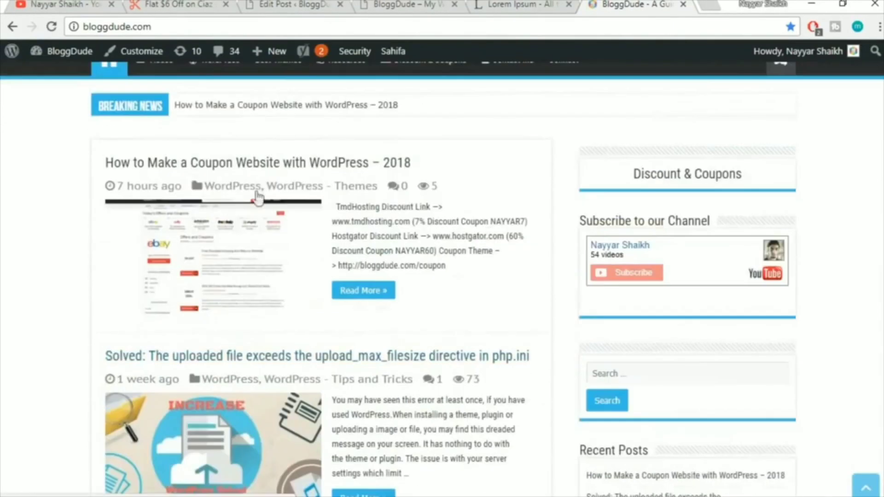
{"action": "left_click", "coordinate": [345, 166]}
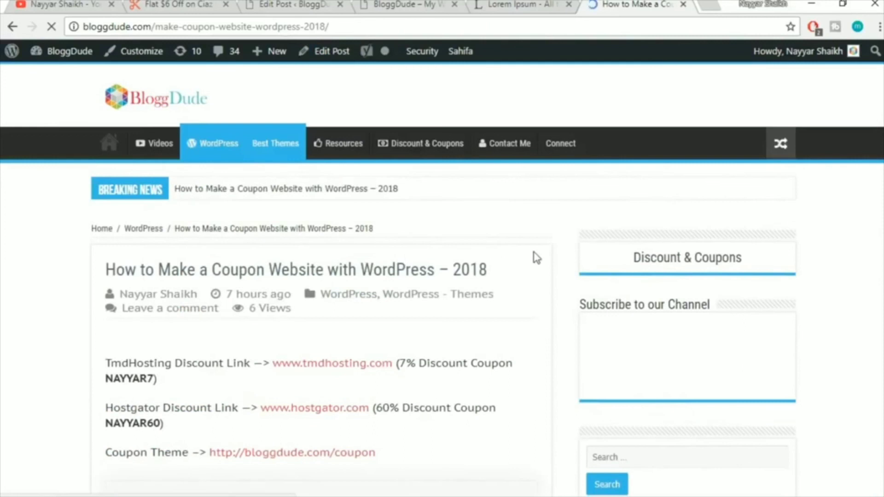
Read through the post, highlighting the Hostgator 60% discount coupon and Coupon Theme lines
{"action": "scroll", "coordinate": [535, 257], "scroll_direction": "down", "scroll_amount": 6}
{"action": "scroll", "coordinate": [536, 258], "scroll_direction": "up", "scroll_amount": 3}
{"action": "scroll", "coordinate": [193, 248], "scroll_direction": "down", "scroll_amount": 3}
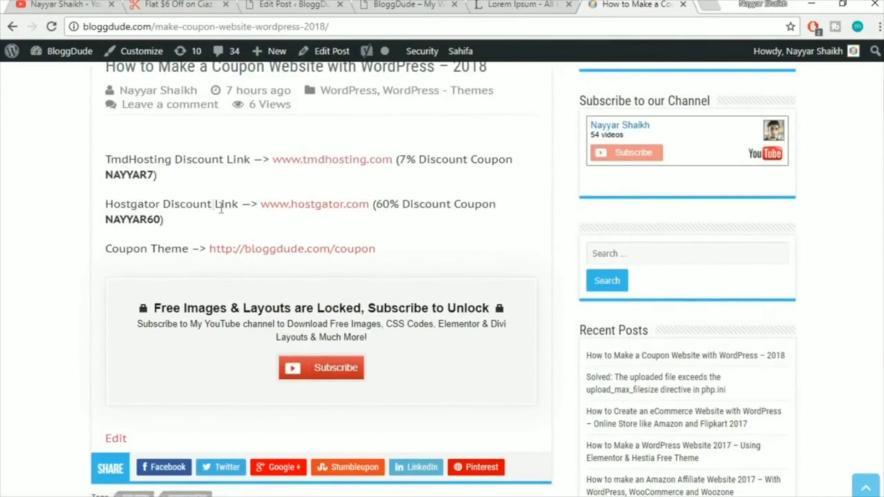
{"action": "left_click_drag", "start_coordinate": [376, 204], "coordinate": [402, 223]}
{"action": "left_click", "coordinate": [402, 222]}
{"action": "left_click_drag", "start_coordinate": [105, 252], "coordinate": [202, 253]}
{"action": "left_click", "coordinate": [260, 267]}
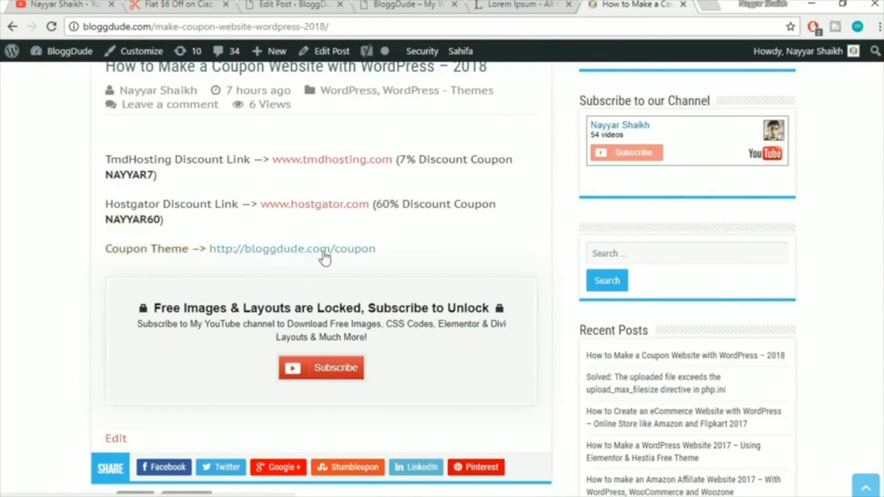
{"action": "scroll", "coordinate": [437, 254], "scroll_direction": "down", "scroll_amount": 2}
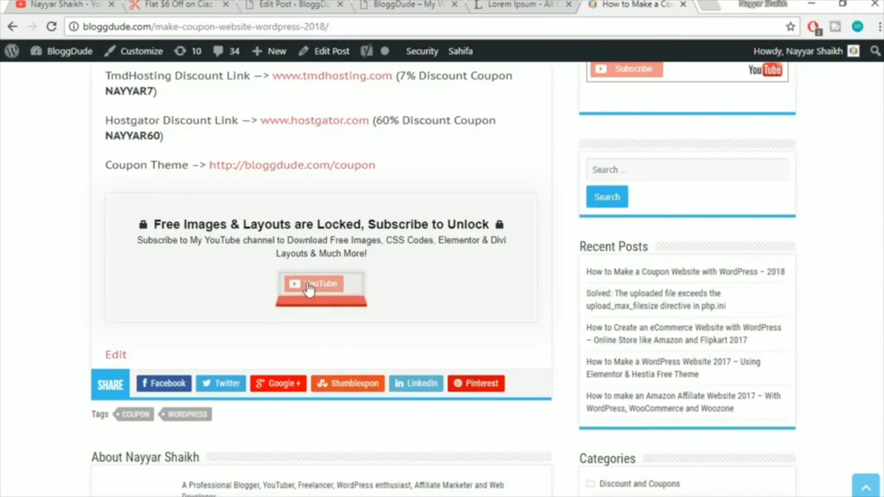
Subscribe to the YouTube channel with a Google account to unlock the downloads
{"action": "left_click", "coordinate": [327, 291]}
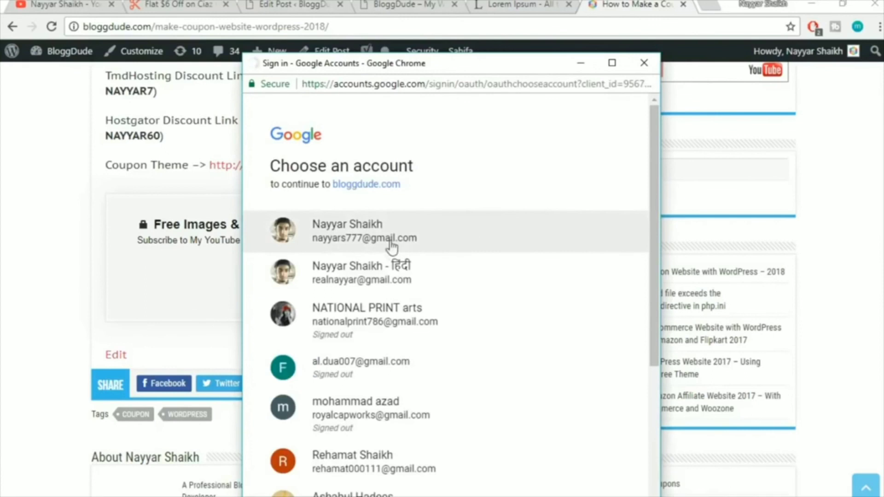
{"action": "left_click", "coordinate": [357, 280]}
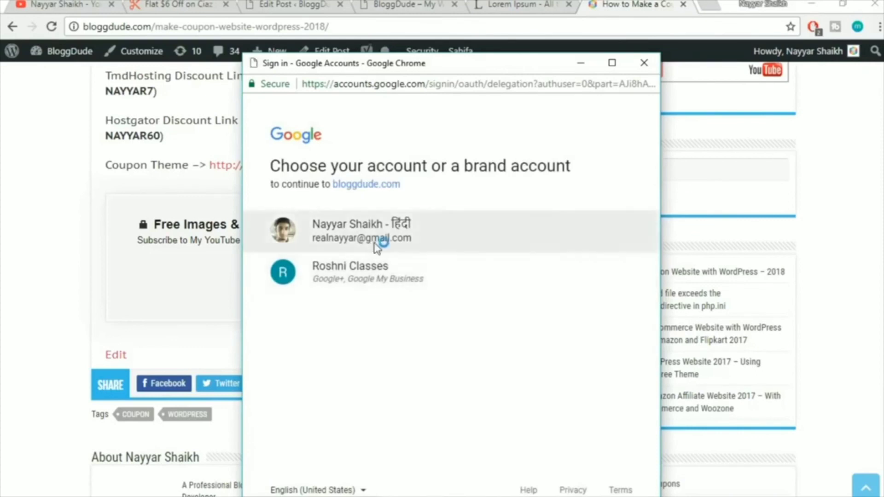
{"action": "left_click", "coordinate": [376, 250]}
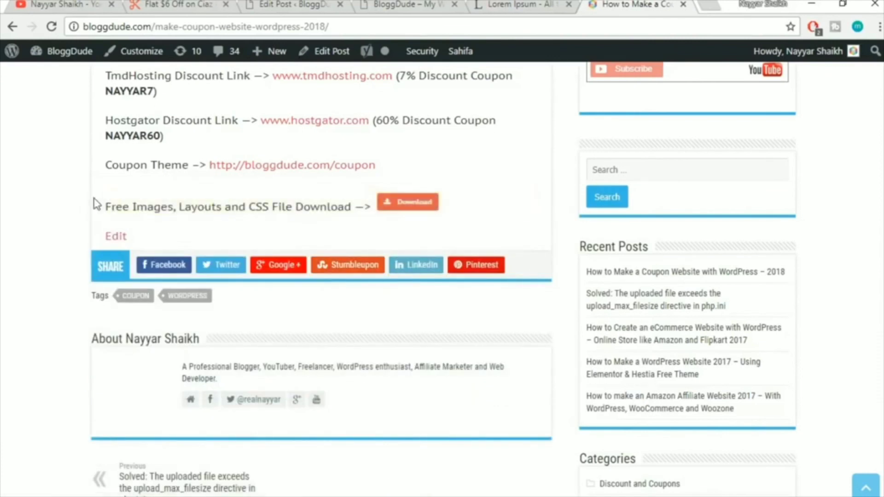
Download the free images, layouts and CSS zip and dismiss the download notice
{"action": "mouse_move", "coordinate": [100, 203]}
{"action": "left_mouse_down"}
{"action": "mouse_move", "coordinate": [357, 203]}
{"action": "mouse_move", "coordinate": [105, 206]}
{"action": "left_mouse_up"}
{"action": "left_click", "coordinate": [363, 203]}
{"action": "left_click", "coordinate": [526, 212]}
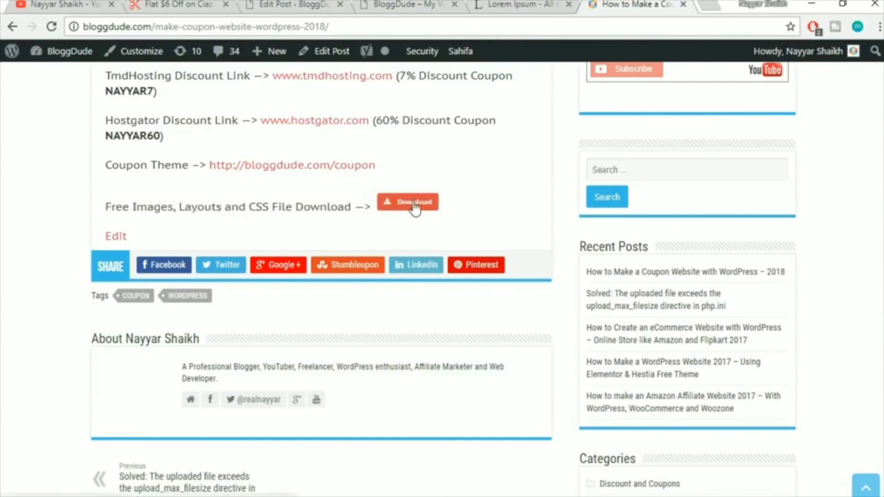
{"action": "left_click", "coordinate": [419, 209]}
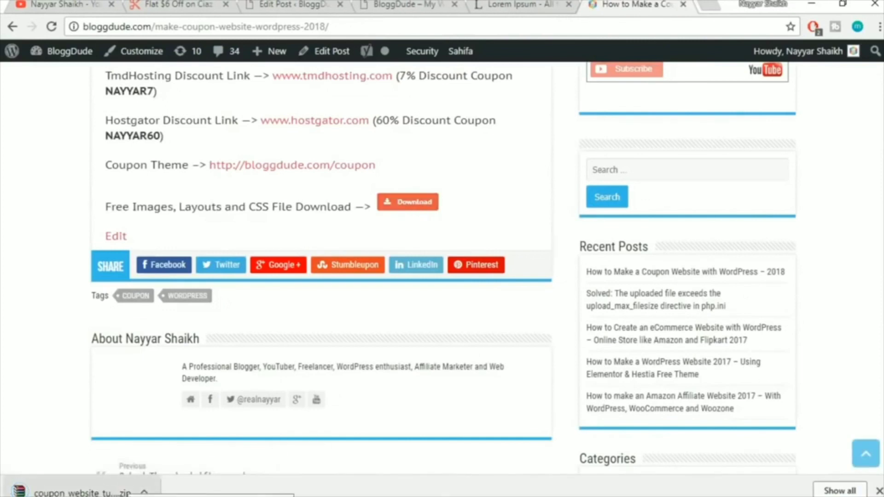
{"action": "left_click", "coordinate": [878, 491]}
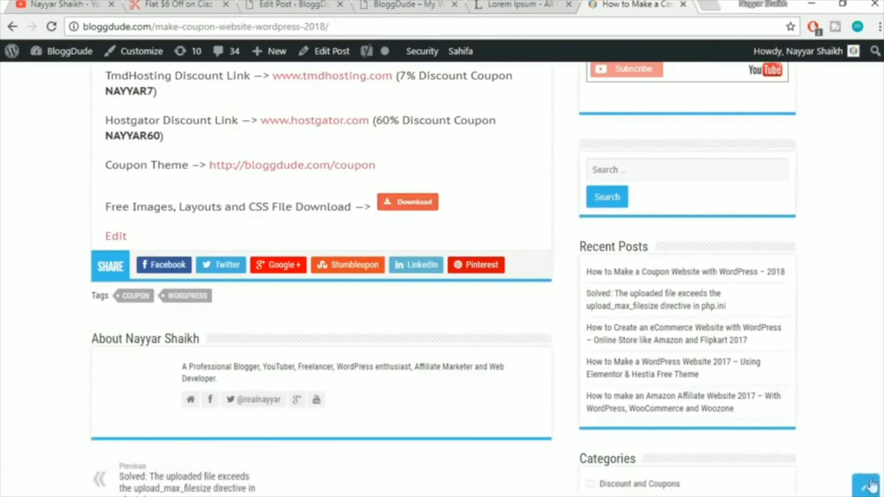
Close the tutorial tab, go back to the WordPress post editor, and launch the file browser
{"action": "left_click", "coordinate": [684, 4]}
{"action": "left_click", "coordinate": [334, 4]}
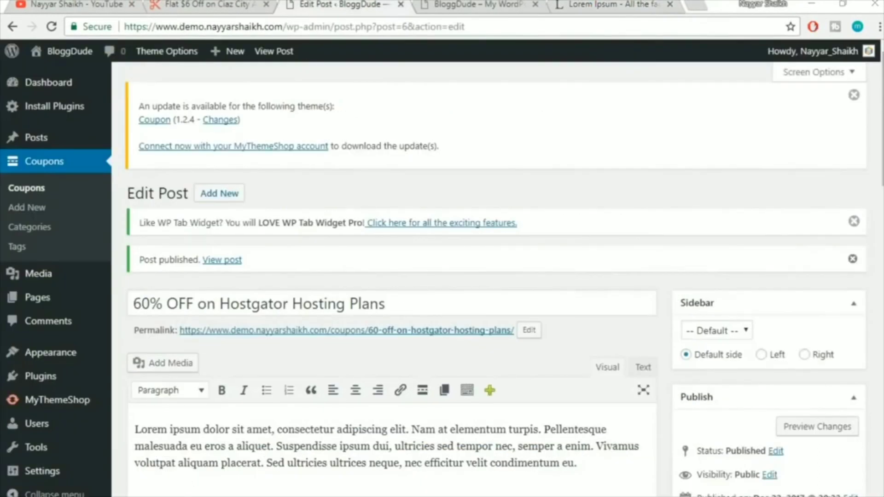
{"action": "key", "text": "super+e"}
Navigate to Coupon, then the downloaded tutorial folder, then its Media Import folder
{"action": "left_click", "coordinate": [65, 250]}
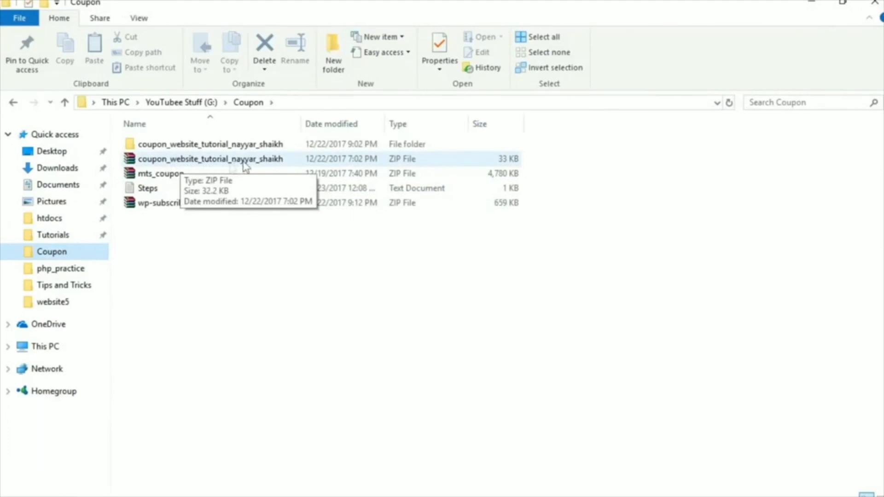
{"action": "double_click", "coordinate": [211, 146]}
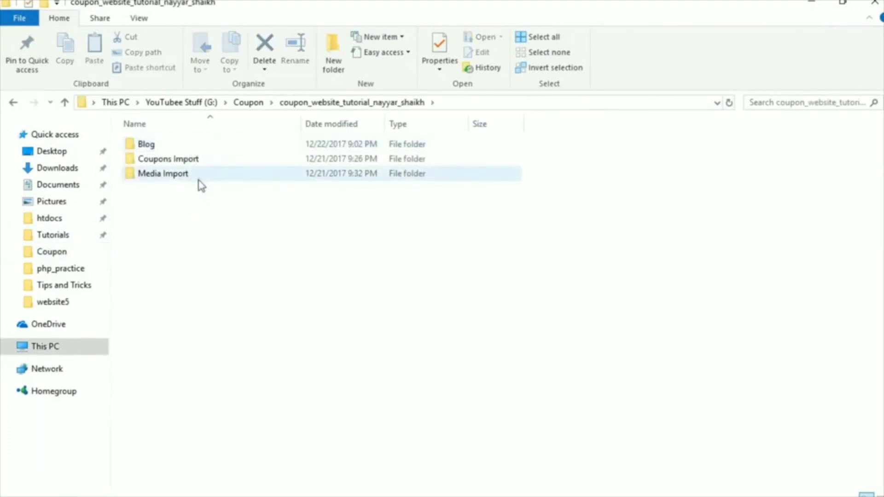
{"action": "double_click", "coordinate": [173, 178]}
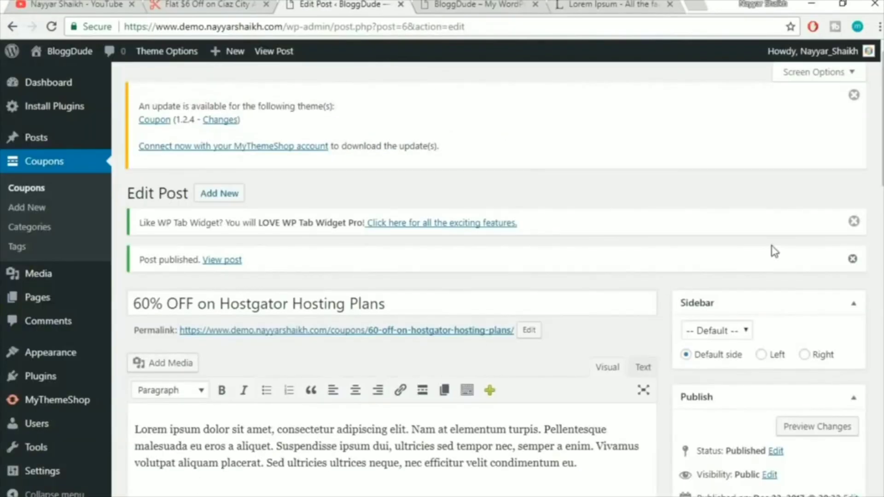
{"action": "left_click", "coordinate": [232, 5]}
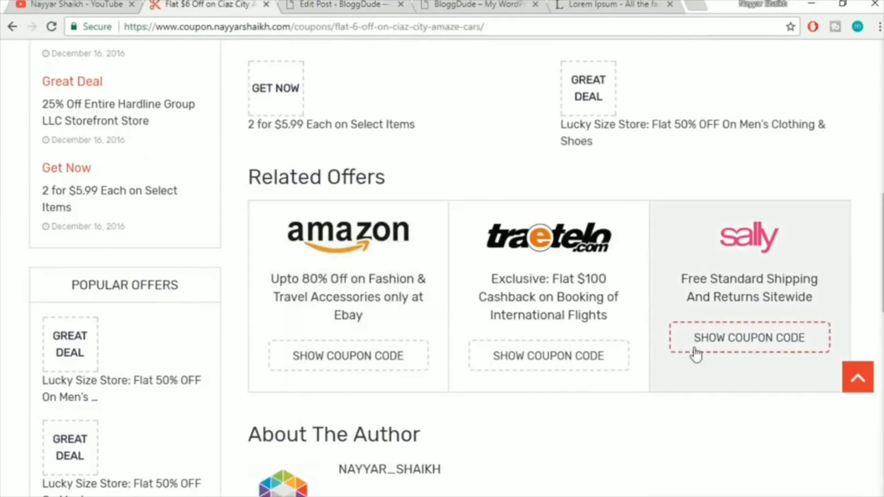
{"action": "scroll", "coordinate": [695, 355], "scroll_direction": "down", "scroll_amount": 3}
{"action": "scroll", "coordinate": [696, 353], "scroll_direction": "up", "scroll_amount": 3}
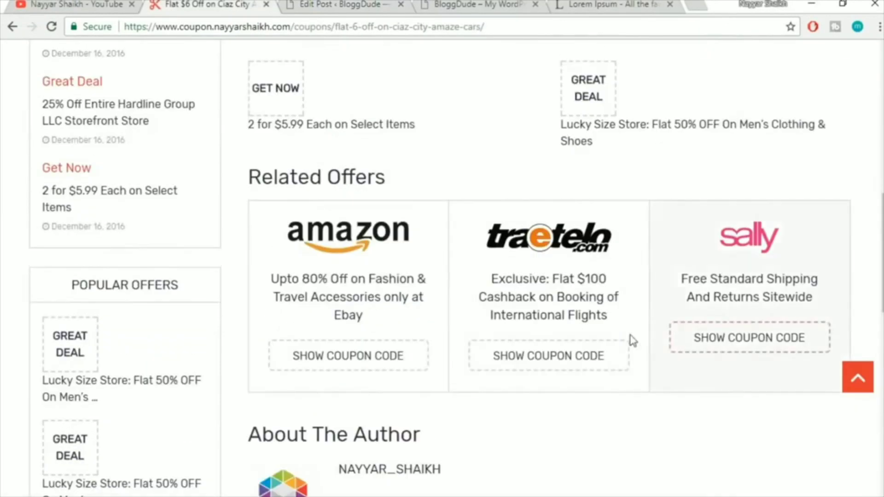
{"action": "scroll", "coordinate": [634, 341], "scroll_direction": "up", "scroll_amount": 12}
{"action": "scroll", "coordinate": [631, 339], "scroll_direction": "down", "scroll_amount": 3}
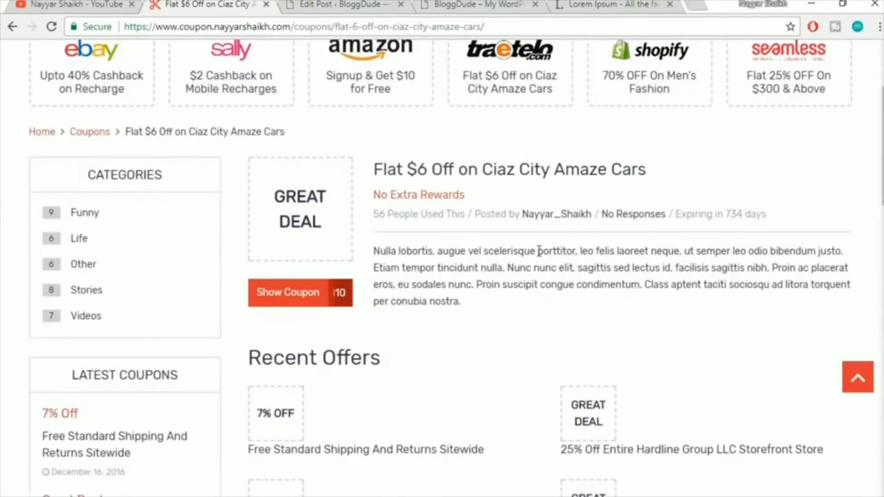
{"action": "left_click", "coordinate": [323, 4]}
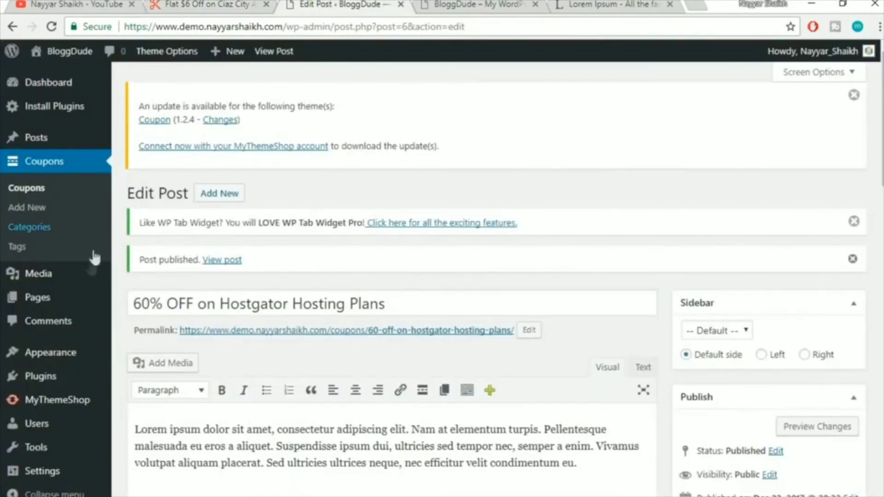
{"action": "scroll", "coordinate": [36, 263], "scroll_direction": "down", "scroll_amount": 5}
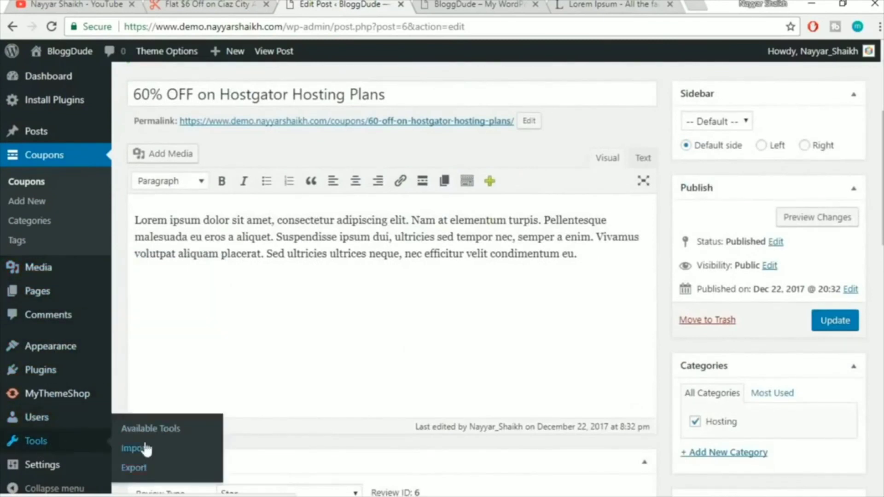
Install the WordPress importer from Tools > Import
{"action": "left_click", "coordinate": [166, 453]}
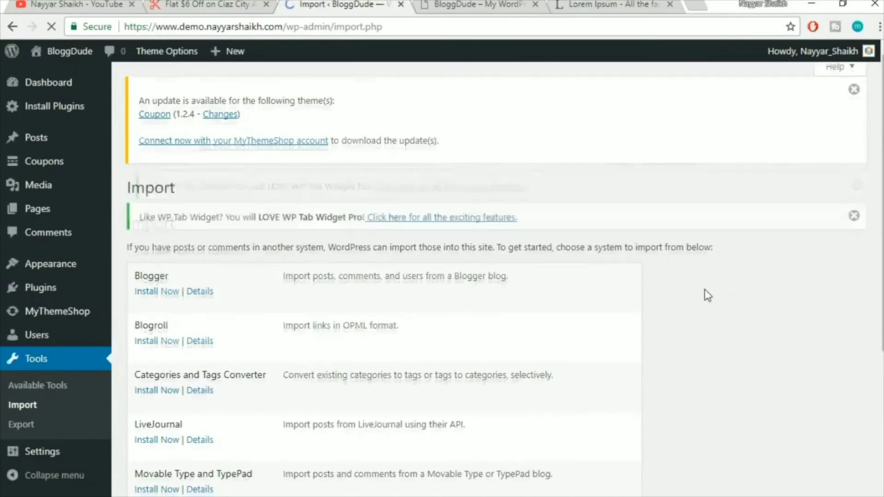
{"action": "scroll", "coordinate": [704, 294], "scroll_direction": "down", "scroll_amount": 5}
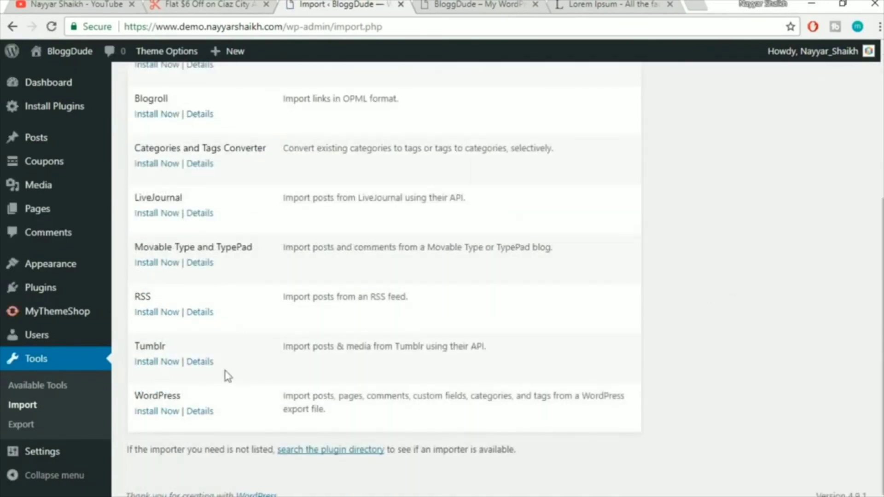
{"action": "left_click_drag", "start_coordinate": [134, 396], "coordinate": [186, 395]}
{"action": "left_click", "coordinate": [189, 391]}
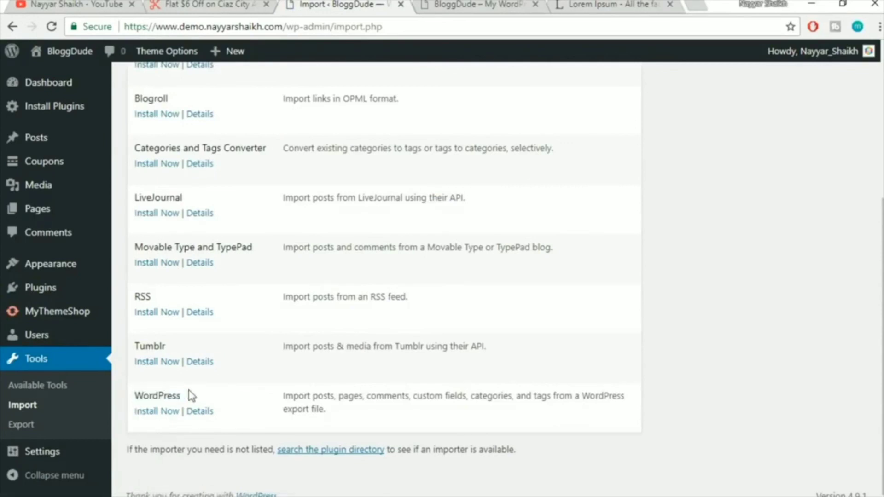
{"action": "left_click", "coordinate": [156, 412]}
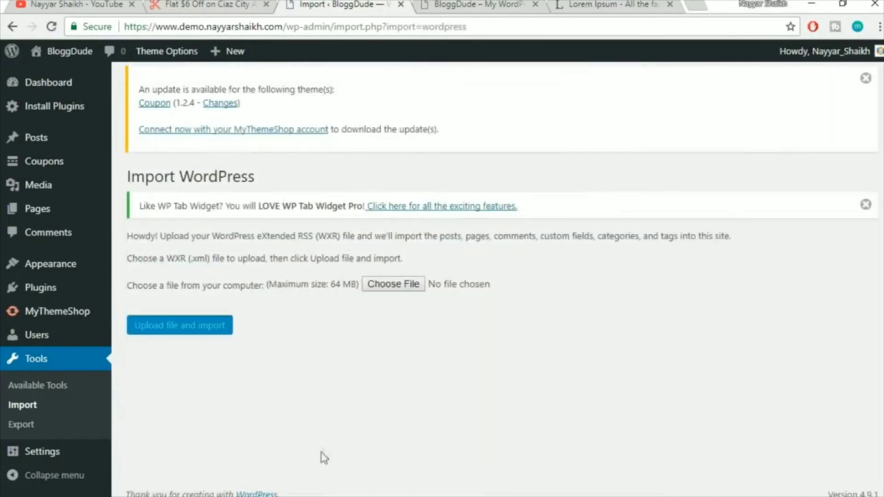
Upload the demowebsite.wordpress XML from the Media Import folder and begin importing
{"action": "left_click", "coordinate": [404, 287]}
{"action": "double_click", "coordinate": [222, 91]}
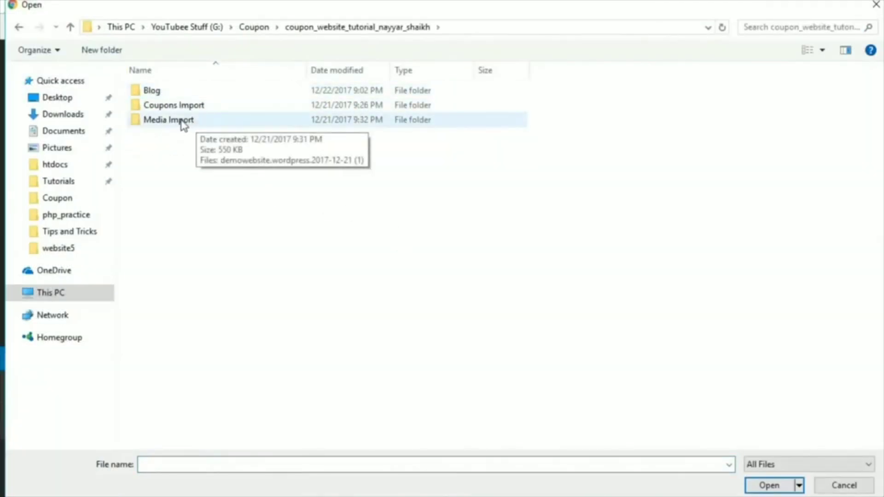
{"action": "double_click", "coordinate": [183, 122]}
{"action": "left_click", "coordinate": [205, 92]}
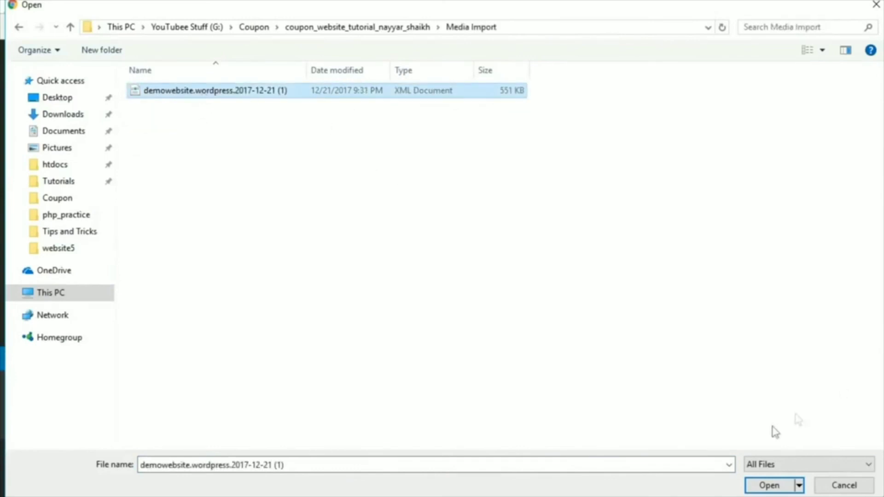
{"action": "left_click", "coordinate": [769, 484]}
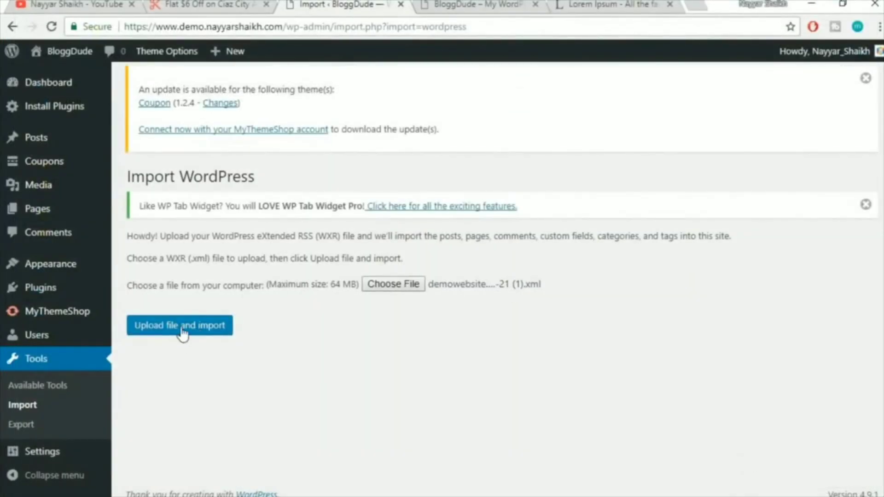
{"action": "left_click", "coordinate": [182, 330]}
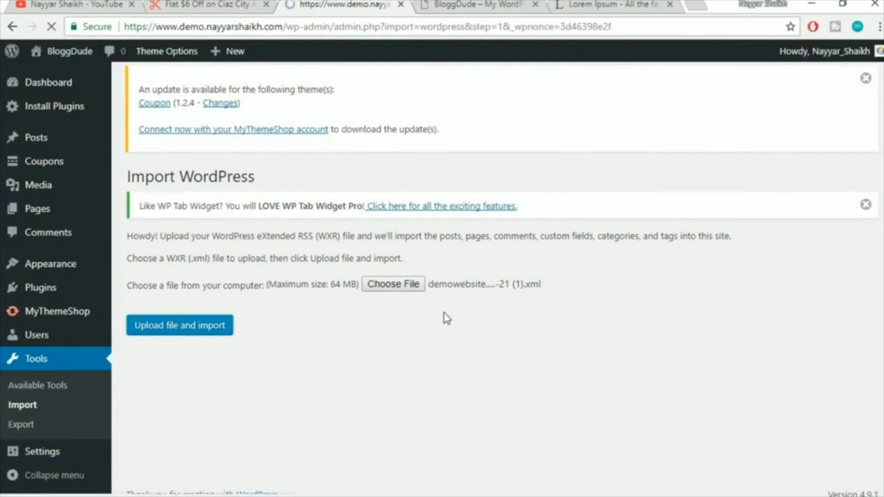
{"action": "scroll", "coordinate": [606, 327], "scroll_direction": "down", "scroll_amount": 1}
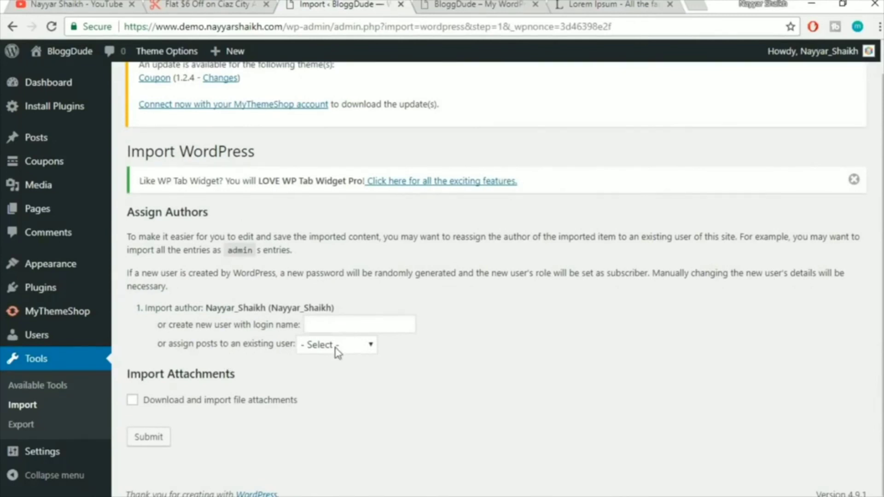
Assign imported posts to the existing user, enable attachment downloads, and submit the import
{"action": "left_click", "coordinate": [308, 350]}
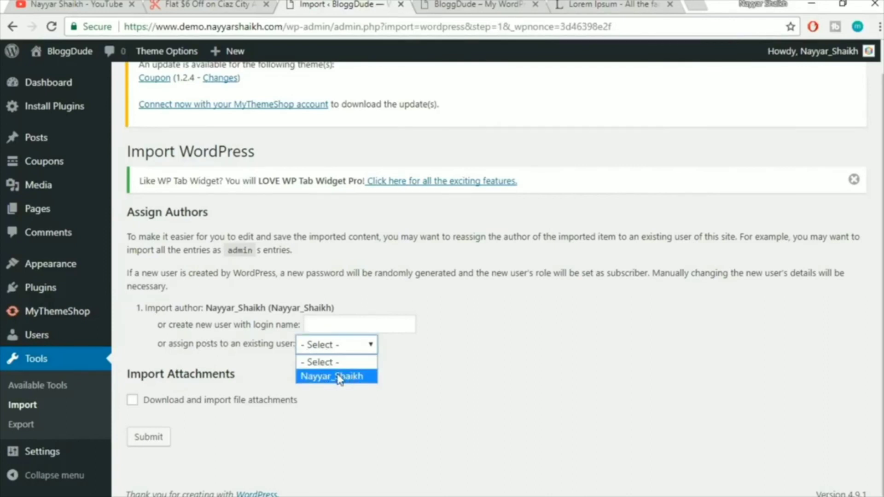
{"action": "left_click", "coordinate": [355, 376]}
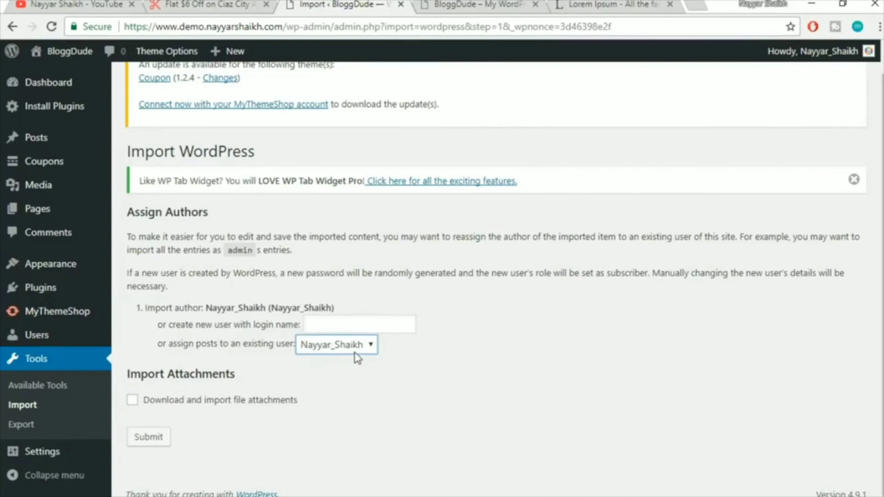
{"action": "left_click", "coordinate": [152, 403]}
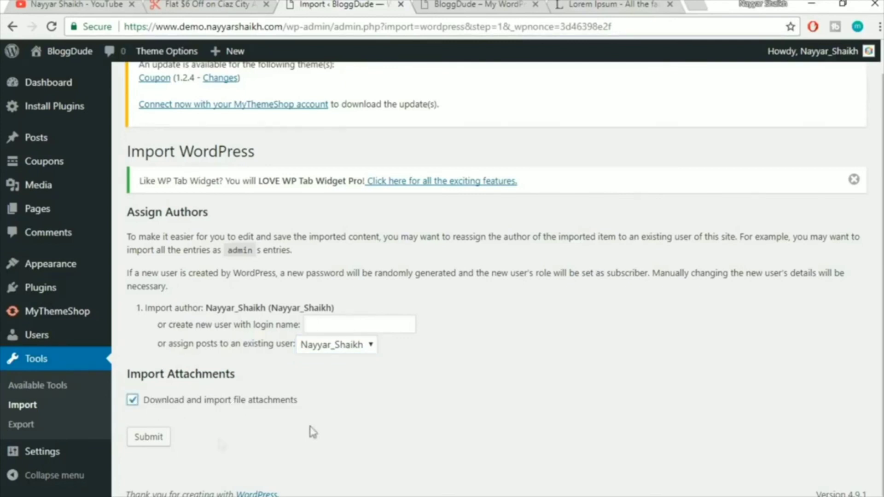
{"action": "left_click", "coordinate": [151, 444]}
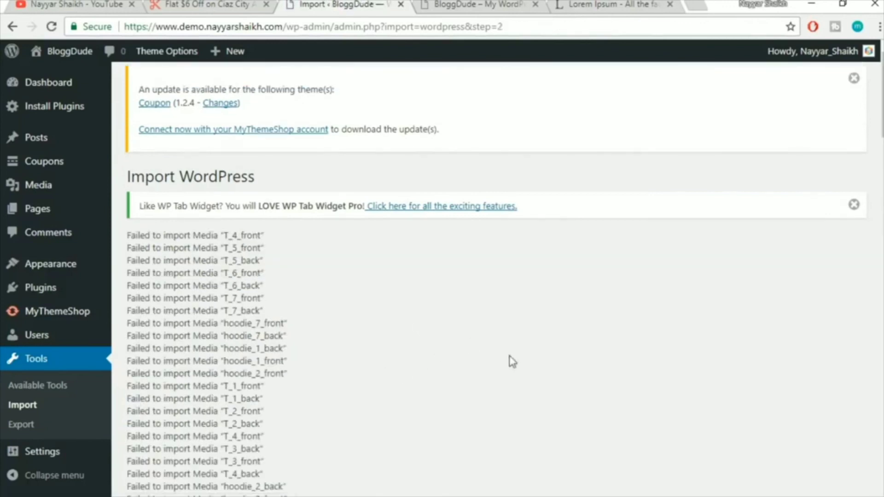
{"action": "scroll", "coordinate": [499, 379], "scroll_direction": "down", "scroll_amount": 20}
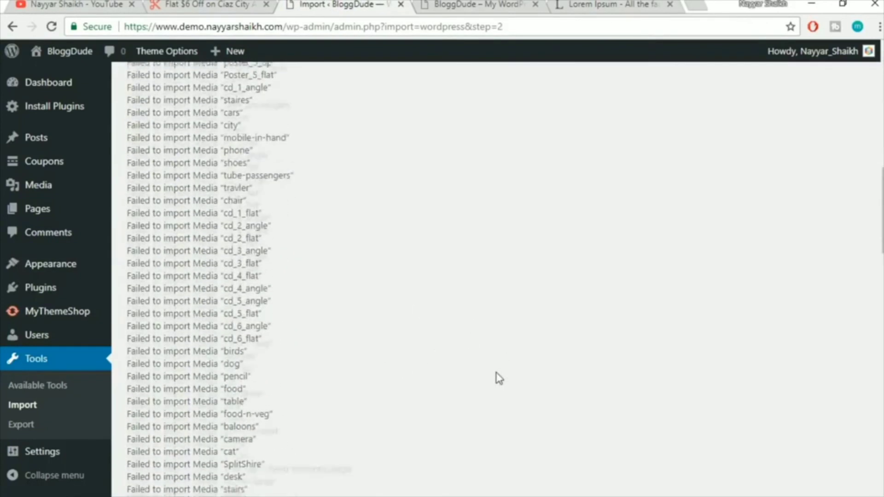
{"action": "scroll", "coordinate": [500, 378], "scroll_direction": "down", "scroll_amount": 17}
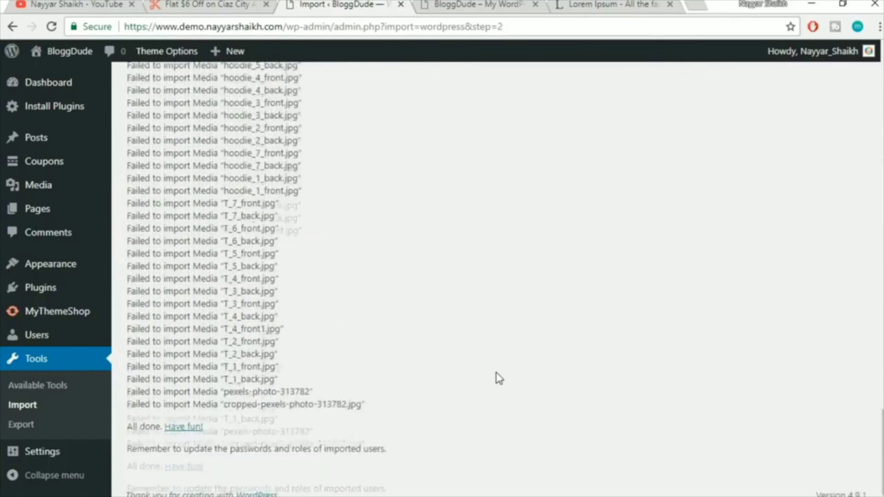
{"action": "scroll", "coordinate": [500, 379], "scroll_direction": "up", "scroll_amount": 20}
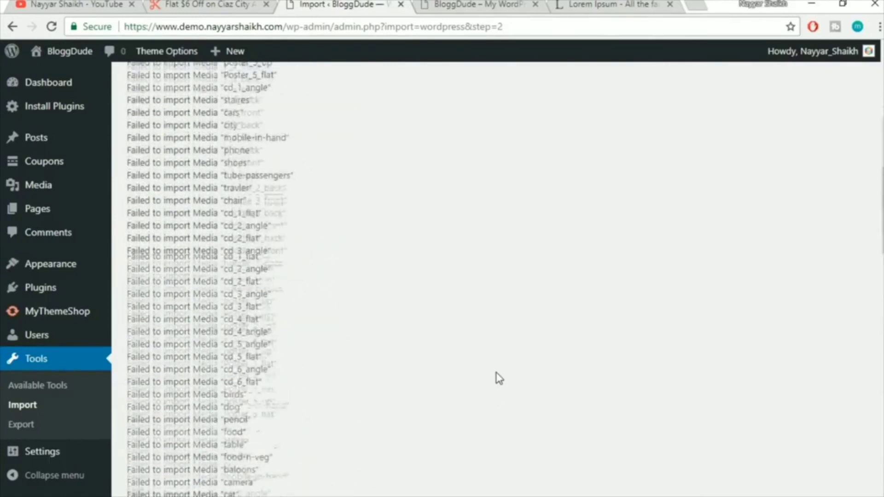
After finding the Media Library empty, re-upload demowebsite.wordpress.2017-12-21 (1).xml in the WordPress importer
{"action": "left_click", "coordinate": [51, 189]}
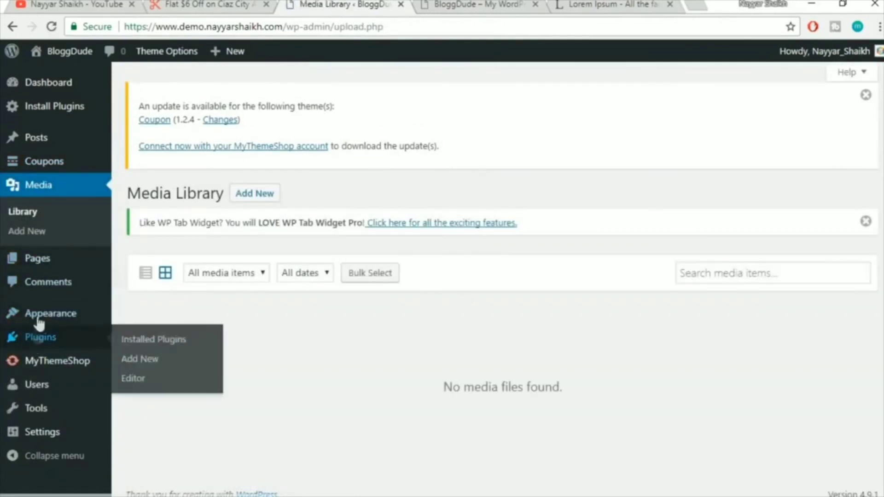
{"action": "mouse_move", "coordinate": [42, 409]}
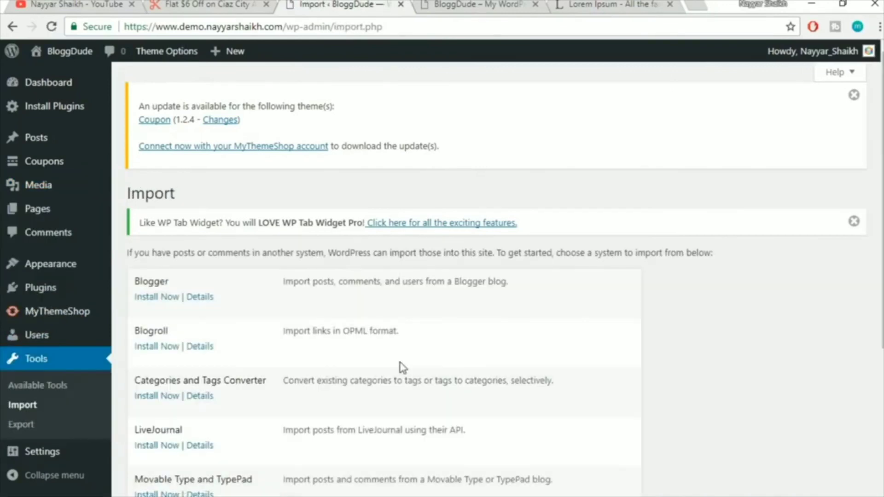
{"action": "scroll", "coordinate": [401, 367], "scroll_direction": "down", "scroll_amount": 5}
{"action": "left_click", "coordinate": [170, 411]}
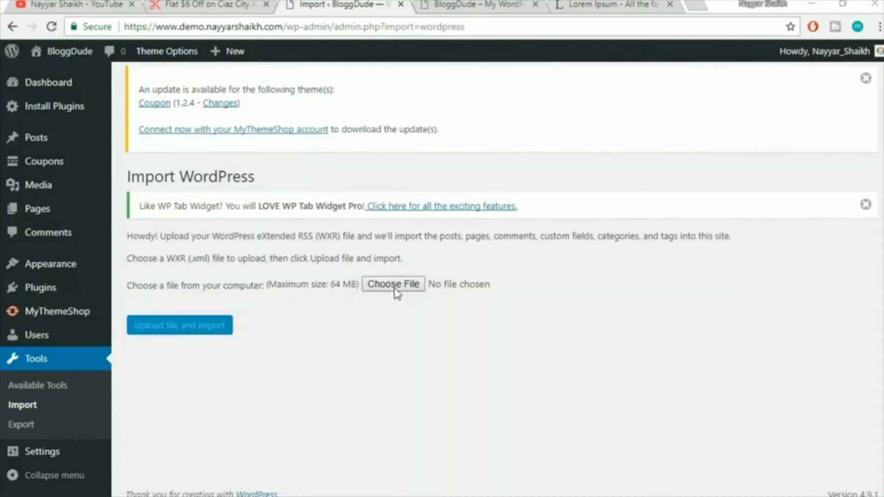
{"action": "left_click", "coordinate": [395, 291]}
{"action": "left_click", "coordinate": [218, 92]}
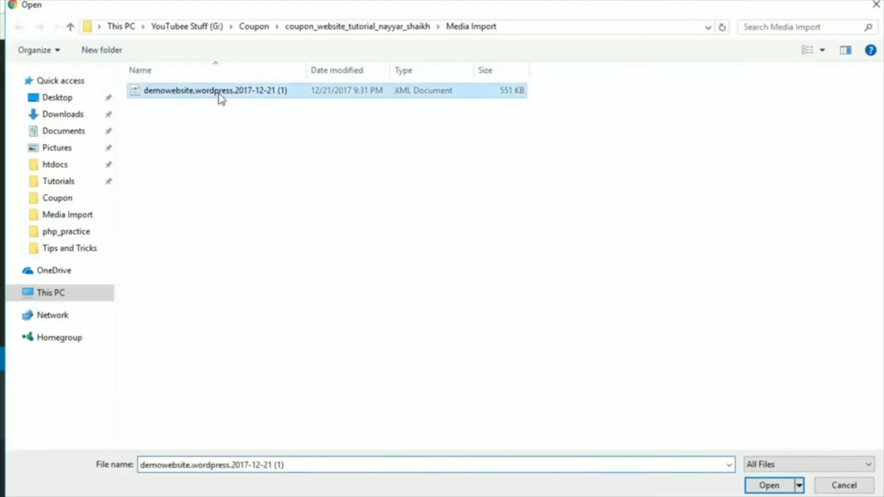
{"action": "left_click", "coordinate": [769, 485]}
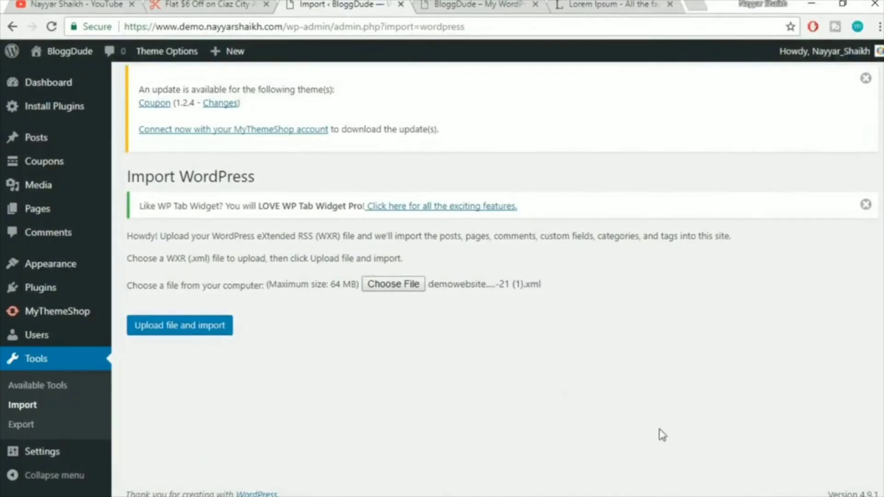
{"action": "left_click", "coordinate": [206, 328]}
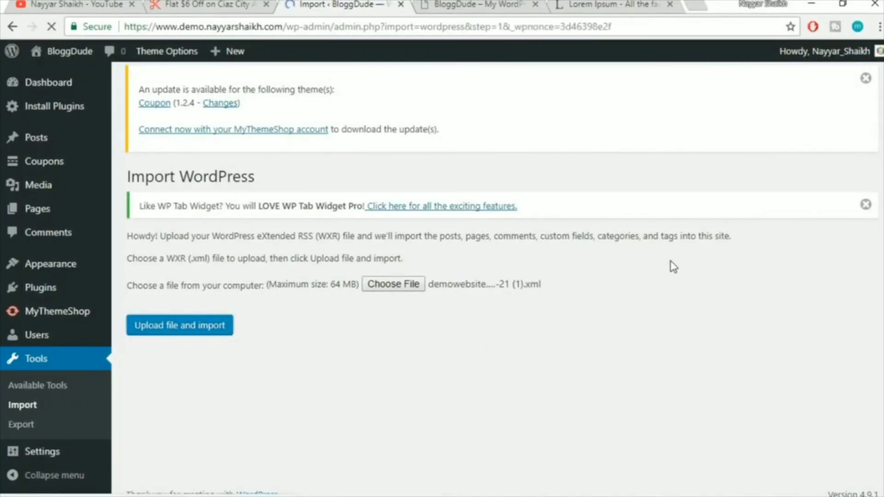
Assign imported posts to the existing user, enable attachment downloads, and submit the import
{"action": "scroll", "coordinate": [671, 262], "scroll_direction": "down", "scroll_amount": 1}
{"action": "left_click", "coordinate": [368, 345]}
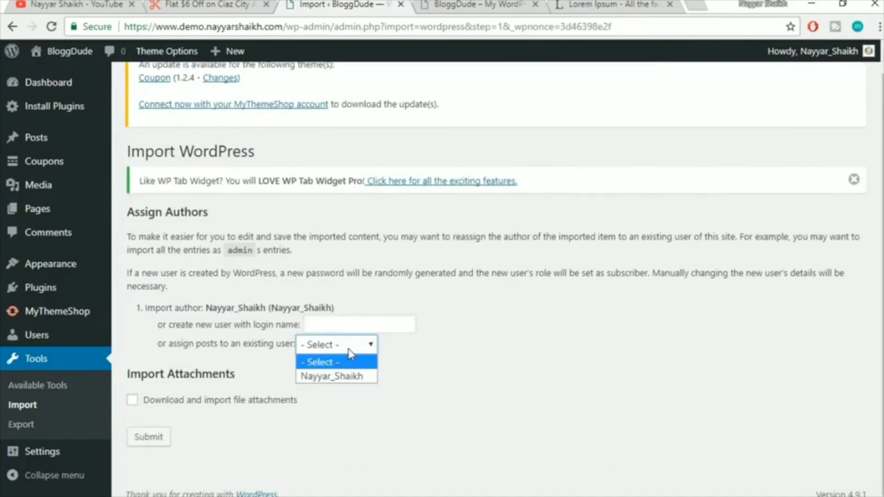
{"action": "left_click", "coordinate": [338, 375]}
{"action": "left_click", "coordinate": [227, 401]}
{"action": "left_click", "coordinate": [148, 443]}
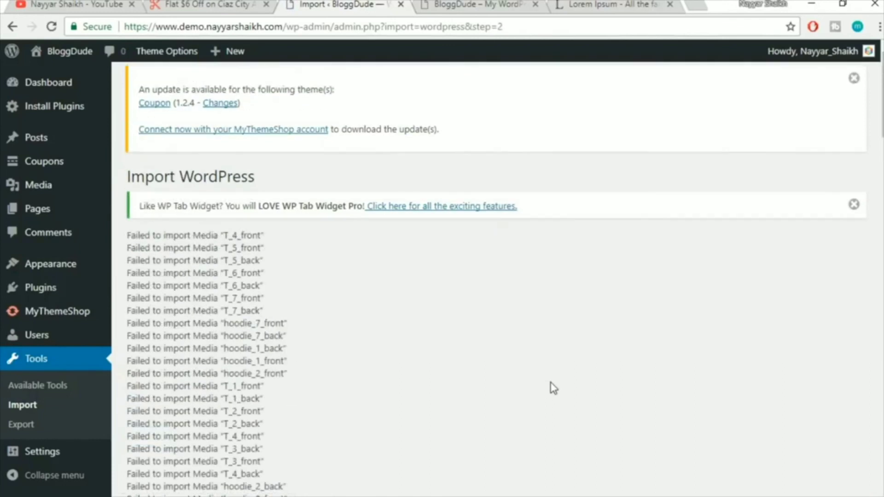
Review the import results: many 'Failed to import Media' entries, then 'All done. Have fun!'
{"action": "scroll", "coordinate": [554, 388], "scroll_direction": "down", "scroll_amount": 20}
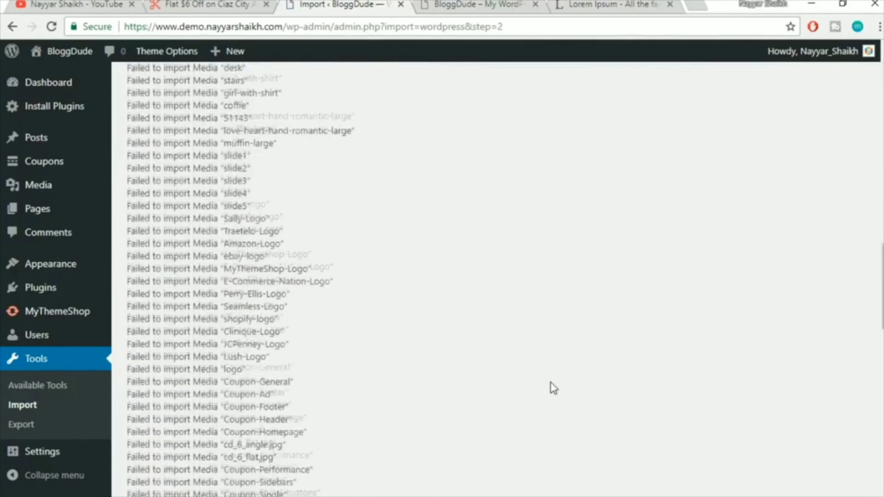
{"action": "scroll", "coordinate": [554, 388], "scroll_direction": "down", "scroll_amount": 15}
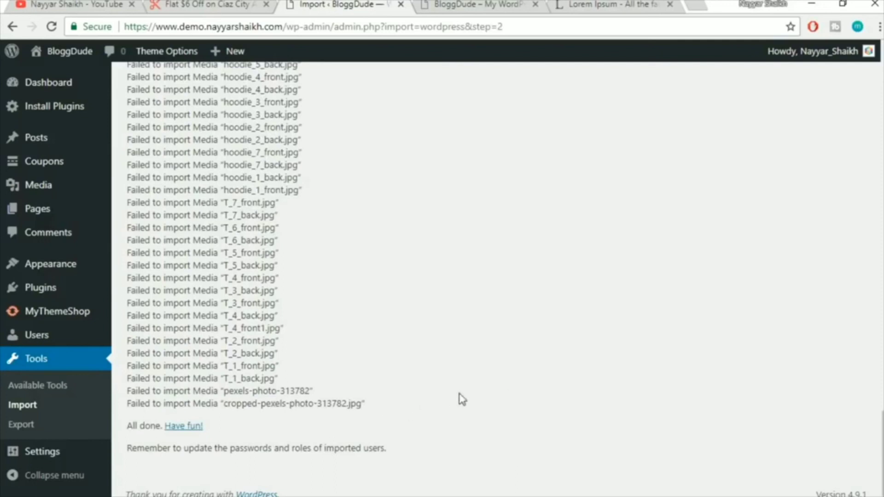
{"action": "scroll", "coordinate": [462, 399], "scroll_direction": "up", "scroll_amount": 6}
{"action": "scroll", "coordinate": [463, 400], "scroll_direction": "up", "scroll_amount": 20}
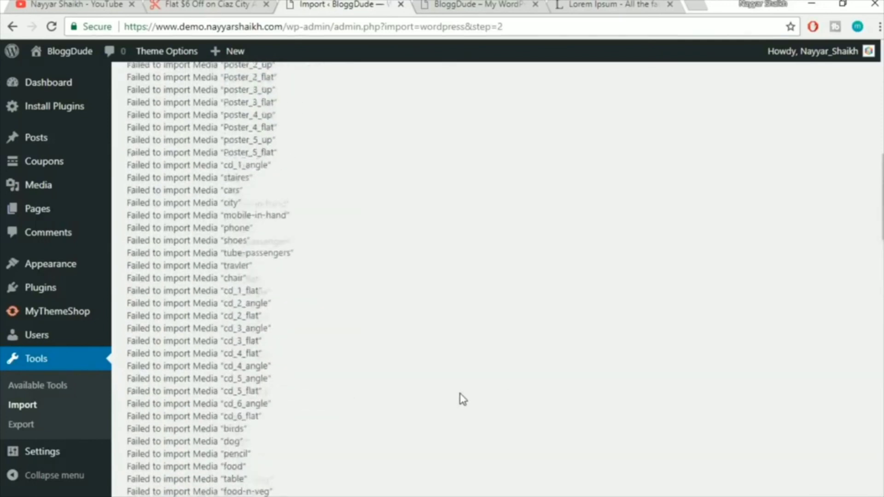
{"action": "scroll", "coordinate": [462, 399], "scroll_direction": "up", "scroll_amount": 3}
{"action": "scroll", "coordinate": [354, 315], "scroll_direction": "down", "scroll_amount": 20}
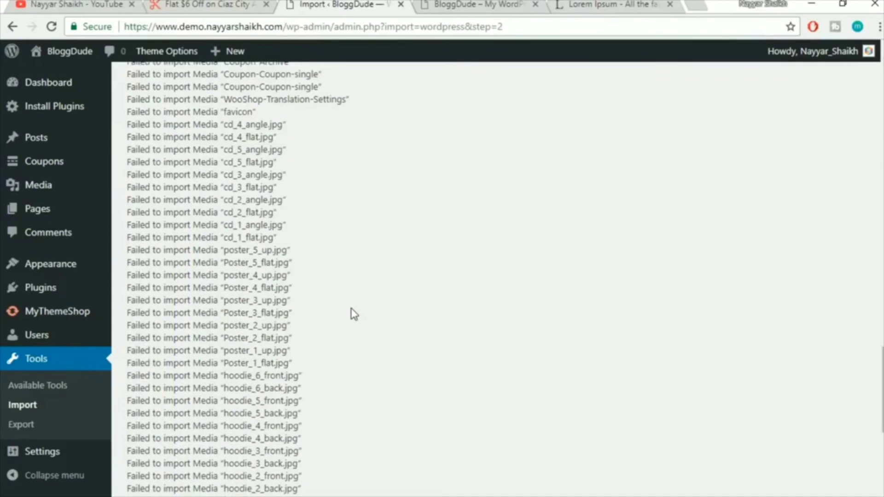
{"action": "scroll", "coordinate": [352, 318], "scroll_direction": "up", "scroll_amount": 5}
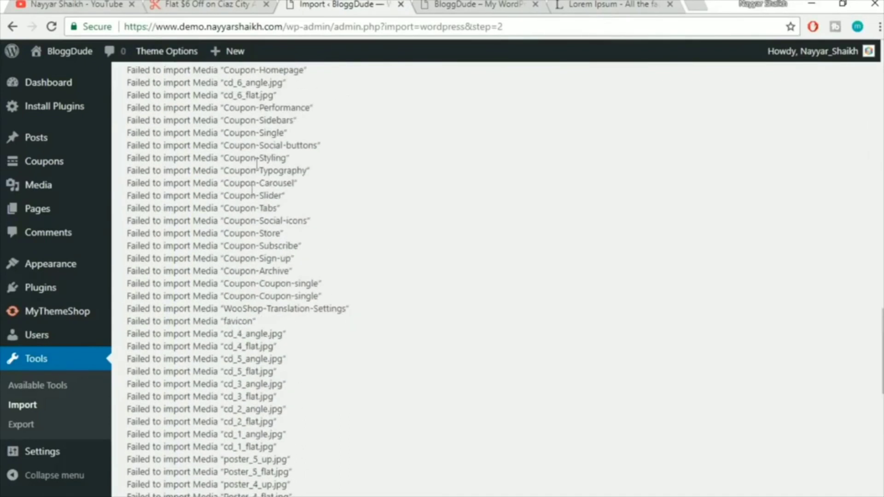
{"action": "scroll", "coordinate": [222, 229], "scroll_direction": "up", "scroll_amount": 6}
{"action": "scroll", "coordinate": [234, 253], "scroll_direction": "up", "scroll_amount": 13}
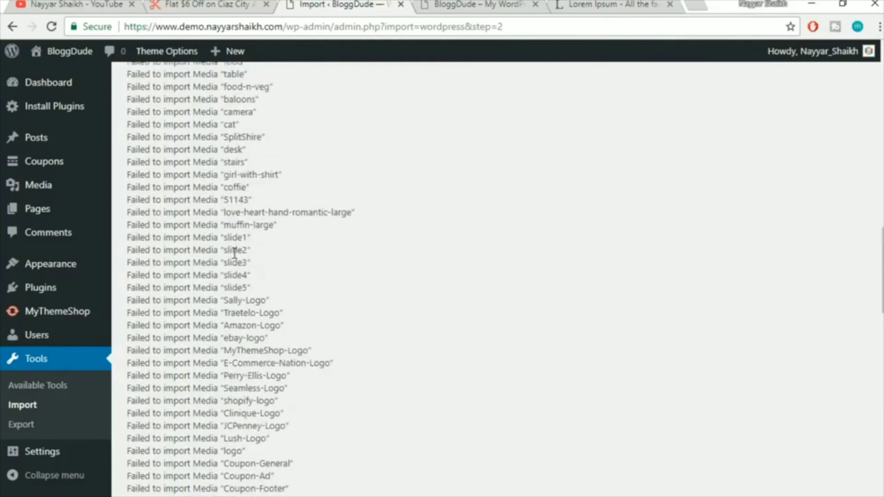
{"action": "scroll", "coordinate": [181, 131], "scroll_direction": "up", "scroll_amount": 5}
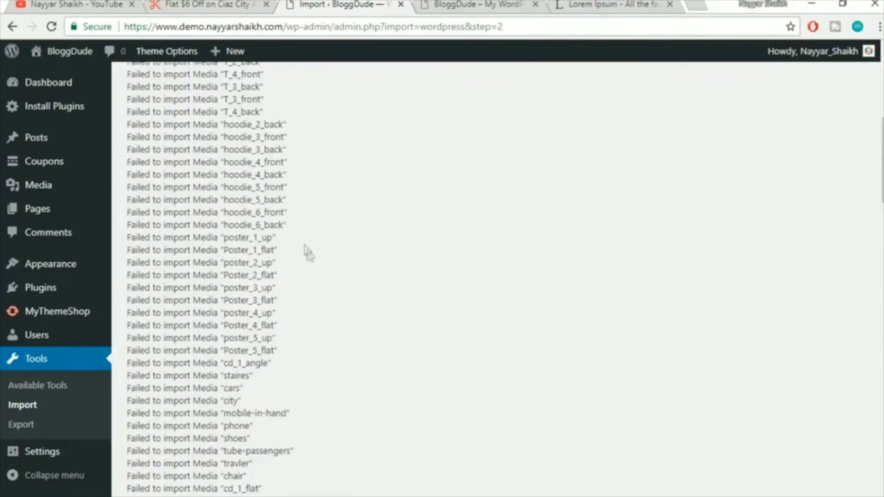
{"action": "scroll", "coordinate": [258, 276], "scroll_direction": "up", "scroll_amount": 6}
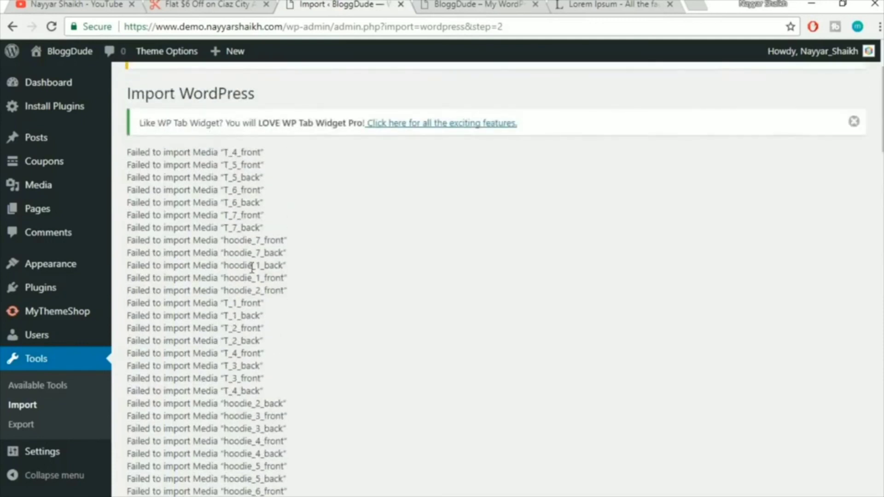
{"action": "scroll", "coordinate": [258, 355], "scroll_direction": "down", "scroll_amount": 20}
{"action": "scroll", "coordinate": [262, 362], "scroll_direction": "down", "scroll_amount": 12}
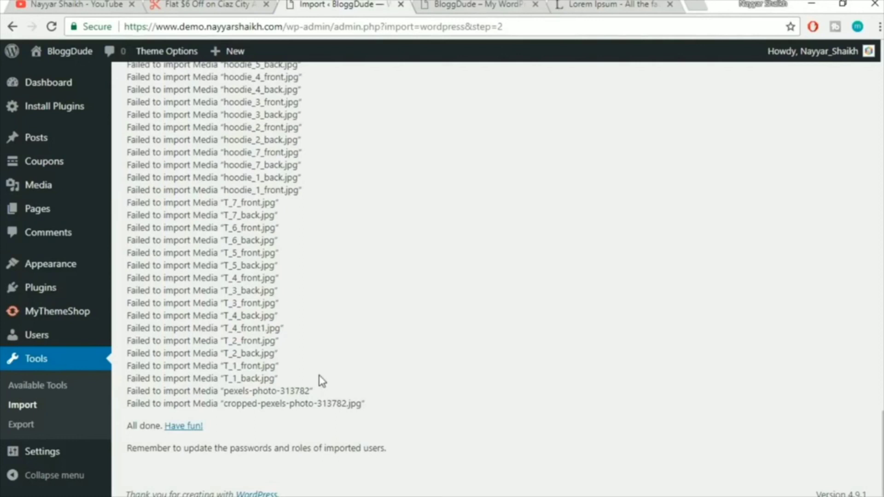
{"action": "scroll", "coordinate": [196, 274], "scroll_direction": "up", "scroll_amount": 15}
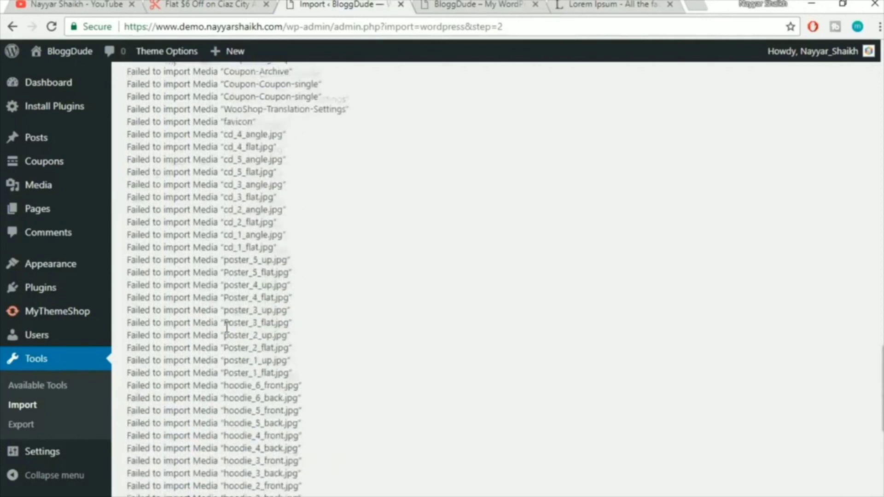
{"action": "scroll", "coordinate": [227, 326], "scroll_direction": "up", "scroll_amount": 18}
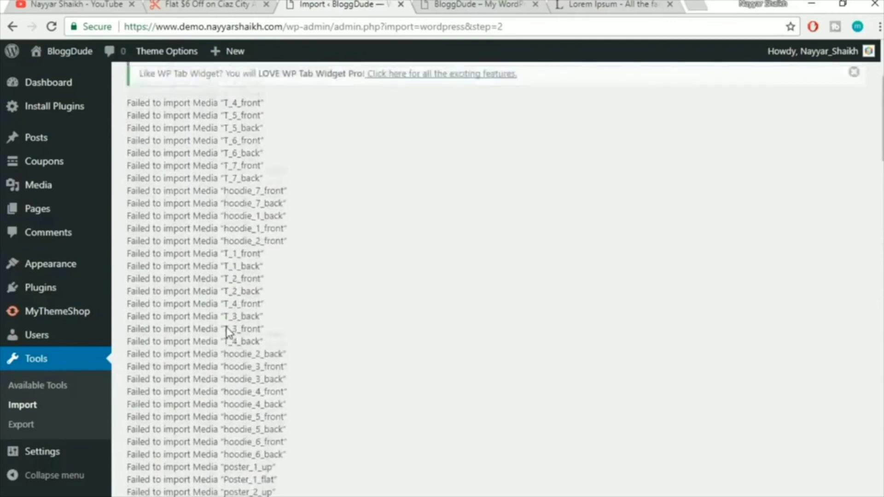
{"action": "scroll", "coordinate": [228, 327], "scroll_direction": "down", "scroll_amount": 11}
{"action": "scroll", "coordinate": [227, 327], "scroll_direction": "down", "scroll_amount": 20}
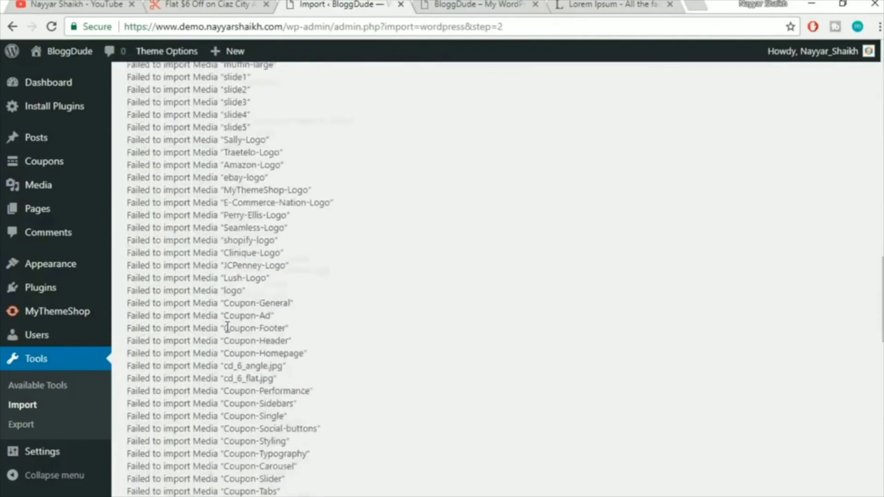
{"action": "scroll", "coordinate": [227, 328], "scroll_direction": "down", "scroll_amount": 10}
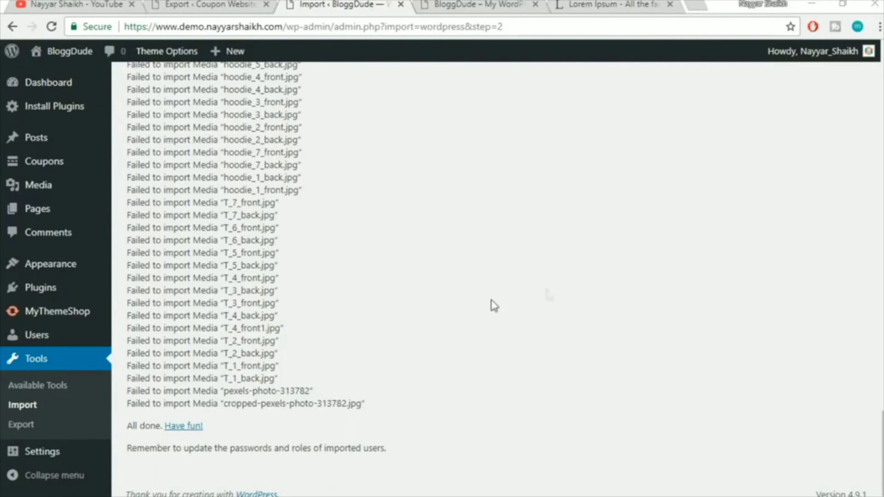
Upload couponwebsite.wordpress.2017-12-22.xml through the WordPress importer under Tools > Import
{"action": "left_click", "coordinate": [28, 411]}
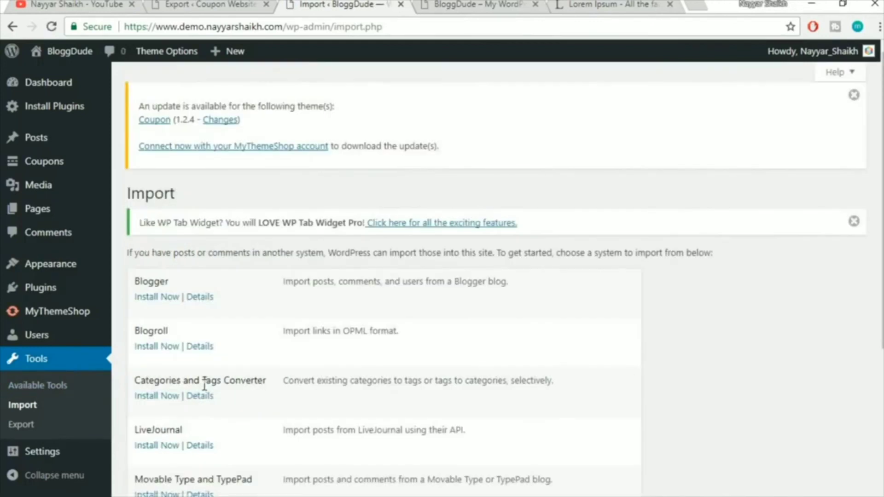
{"action": "scroll", "coordinate": [501, 295], "scroll_direction": "down", "scroll_amount": 5}
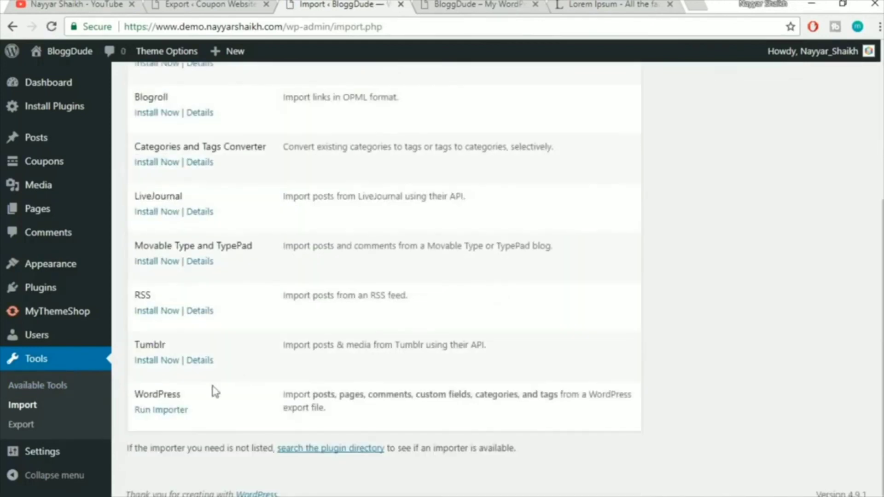
{"action": "left_click", "coordinate": [167, 411]}
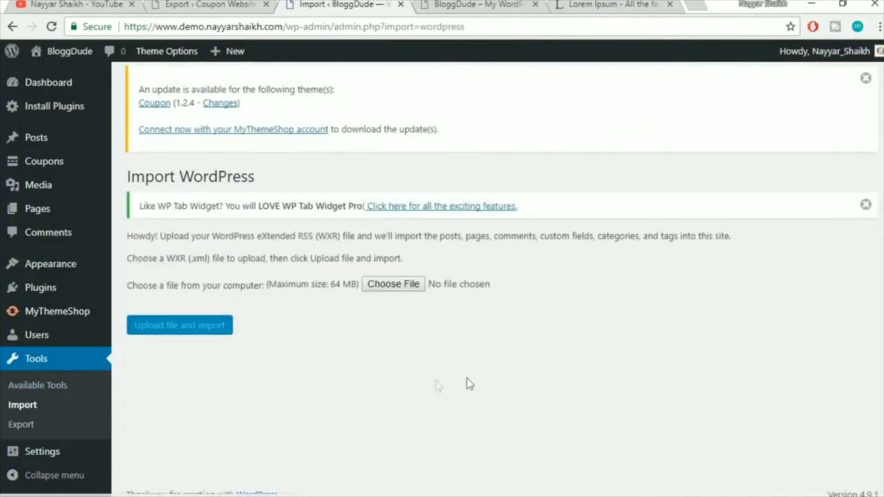
{"action": "left_click", "coordinate": [391, 289]}
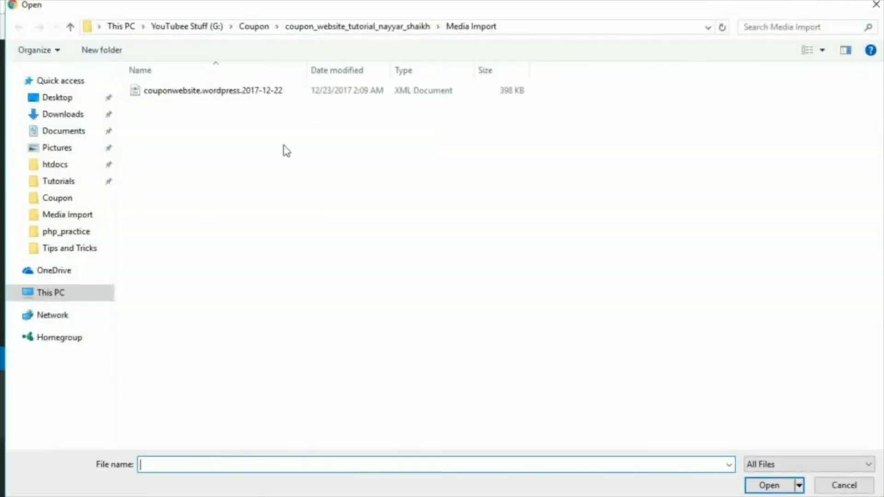
{"action": "left_click", "coordinate": [292, 95]}
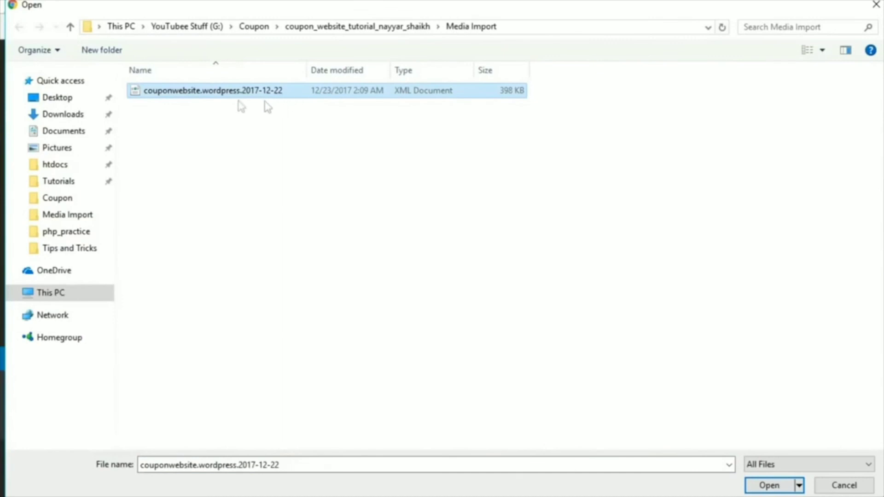
{"action": "left_click", "coordinate": [770, 486]}
{"action": "left_click", "coordinate": [226, 326]}
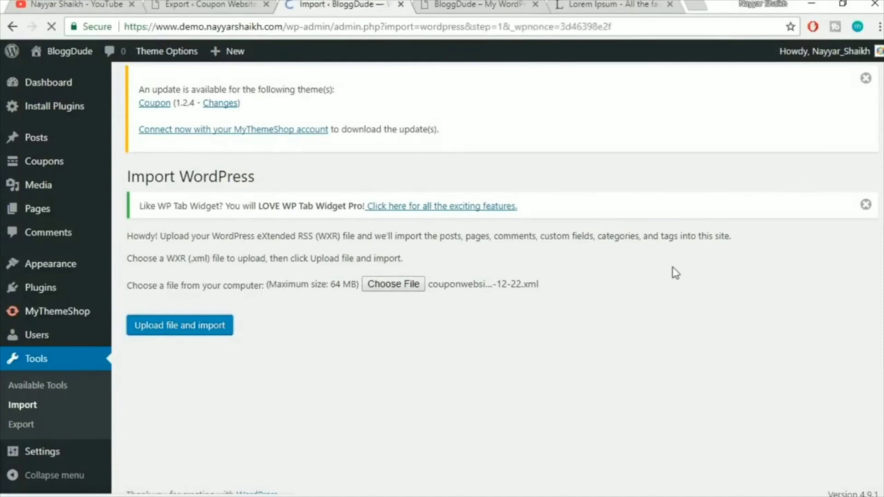
Assign the imported posts to the existing user, include file attachments, and submit
{"action": "scroll", "coordinate": [443, 334], "scroll_direction": "down", "scroll_amount": 1}
{"action": "left_click", "coordinate": [350, 346]}
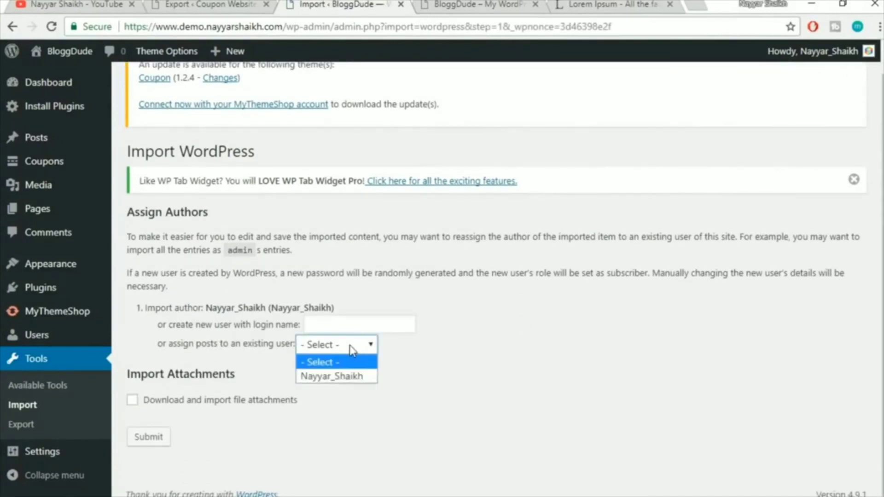
{"action": "left_click", "coordinate": [345, 374]}
{"action": "left_click", "coordinate": [132, 399]}
{"action": "left_click", "coordinate": [152, 437]}
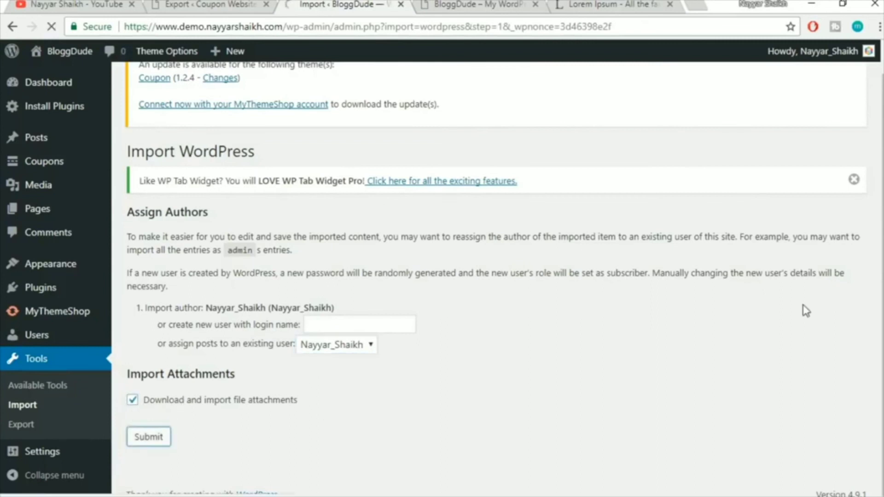
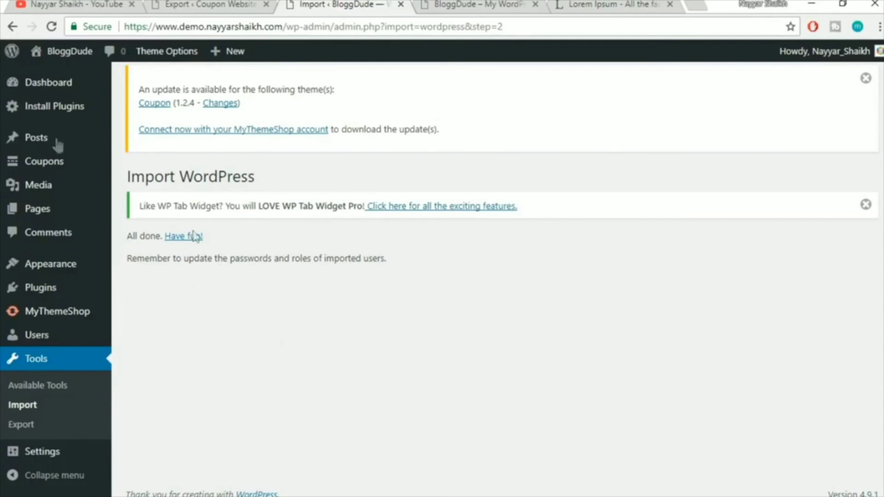
Scroll through the Media Library thumbnails, then open the Coupons list showing the Hostgator coupon
{"action": "mouse_move", "coordinate": [43, 190]}
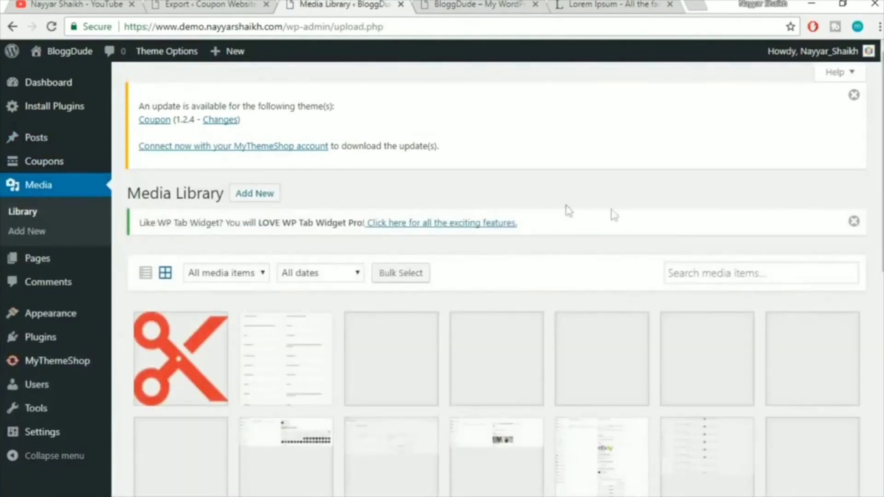
{"action": "scroll", "coordinate": [626, 258], "scroll_direction": "down", "scroll_amount": 5}
{"action": "scroll", "coordinate": [626, 259], "scroll_direction": "down", "scroll_amount": 5}
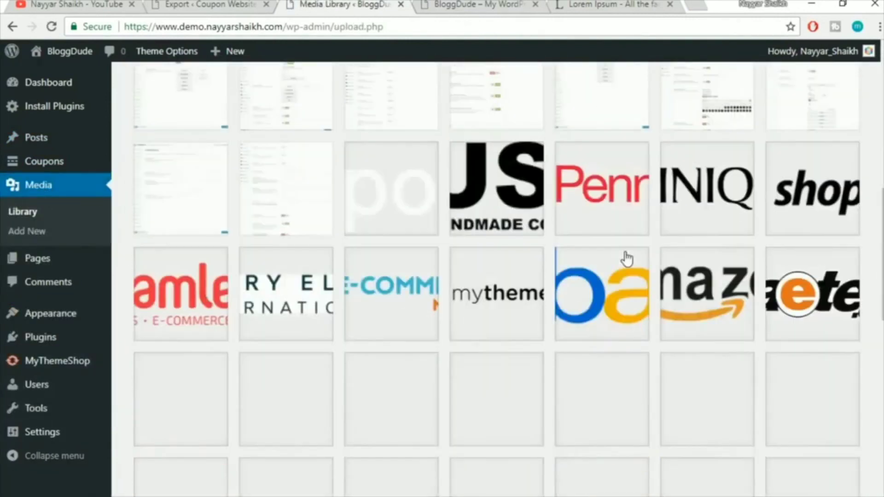
{"action": "scroll", "coordinate": [626, 258], "scroll_direction": "down", "scroll_amount": 10}
{"action": "scroll", "coordinate": [627, 259], "scroll_direction": "down", "scroll_amount": 20}
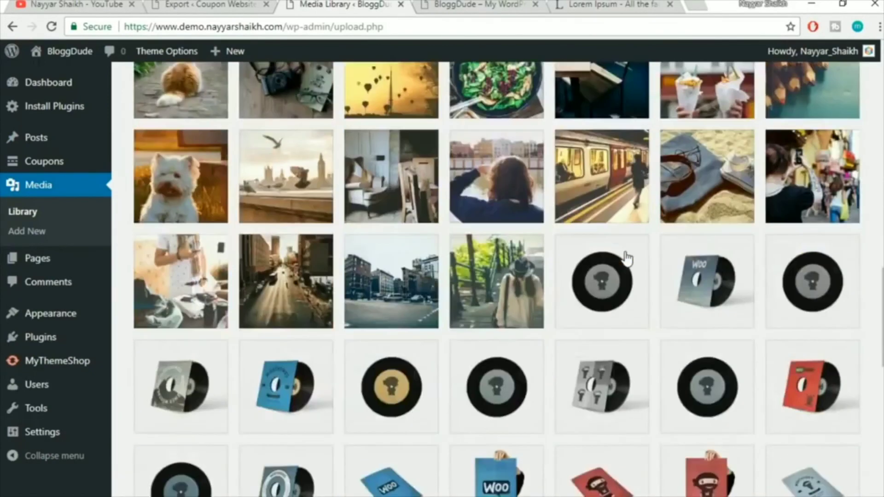
{"action": "scroll", "coordinate": [626, 299], "scroll_direction": "up", "scroll_amount": 15}
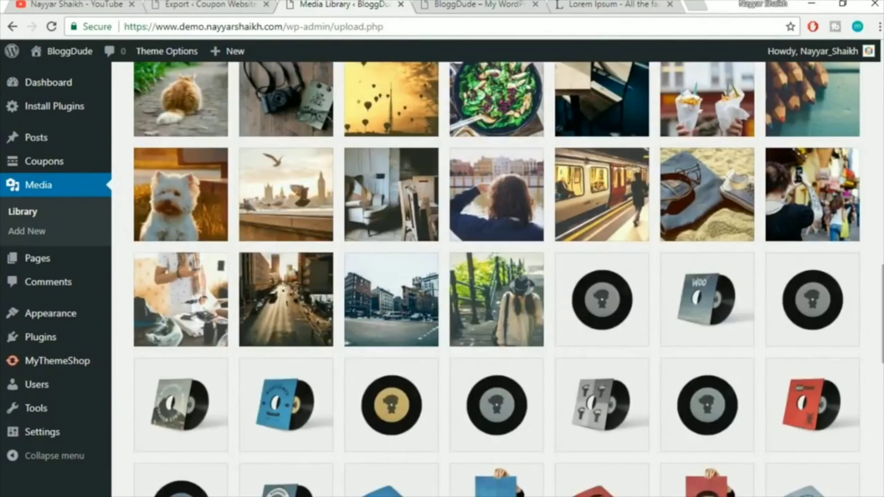
{"action": "left_click_drag", "start_coordinate": [883, 314], "coordinate": [882, 96]}
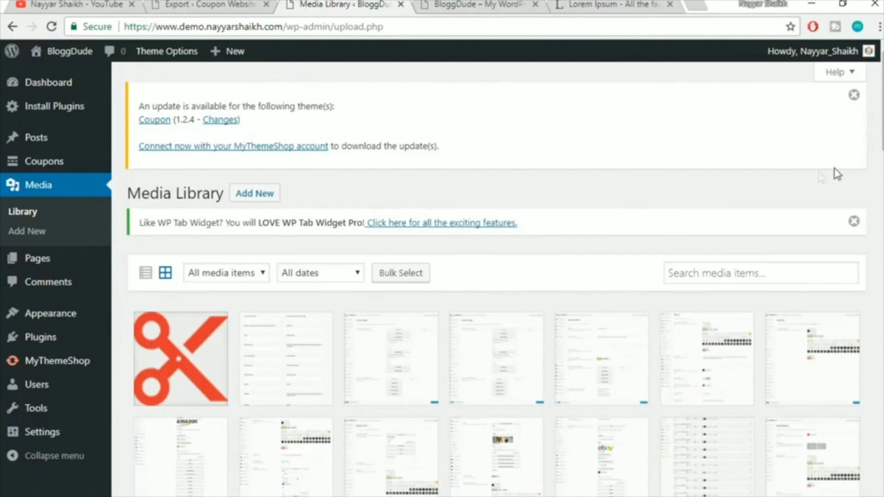
{"action": "mouse_move", "coordinate": [48, 161]}
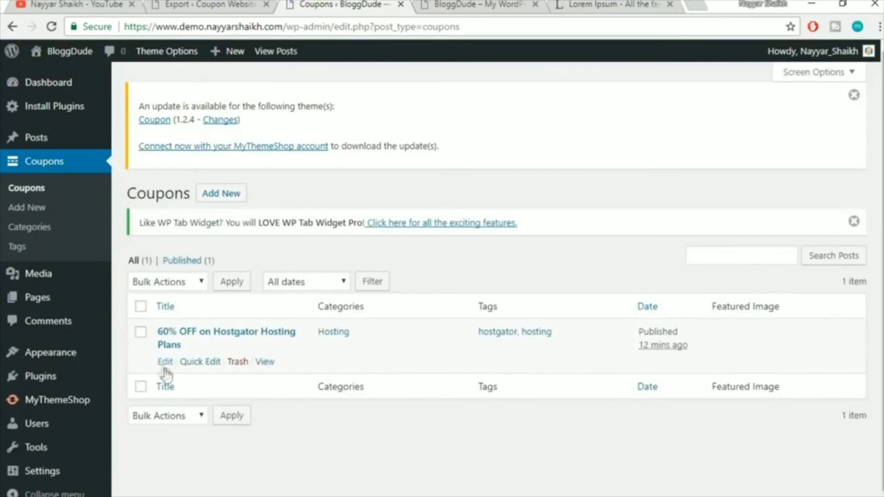
Set ebay-logo as the Hostgator coupon's featured image and update the post
{"action": "left_click", "coordinate": [169, 362]}
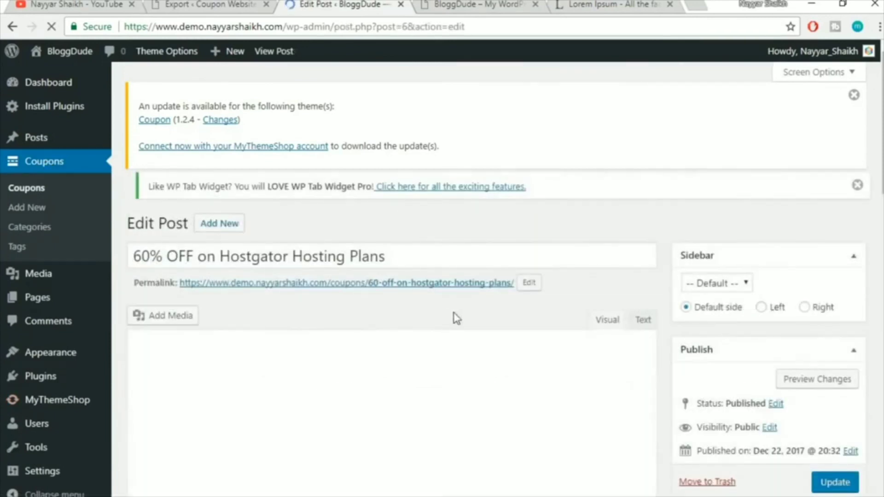
{"action": "left_click_drag", "start_coordinate": [882, 180], "coordinate": [883, 322]}
{"action": "left_click", "coordinate": [721, 340]}
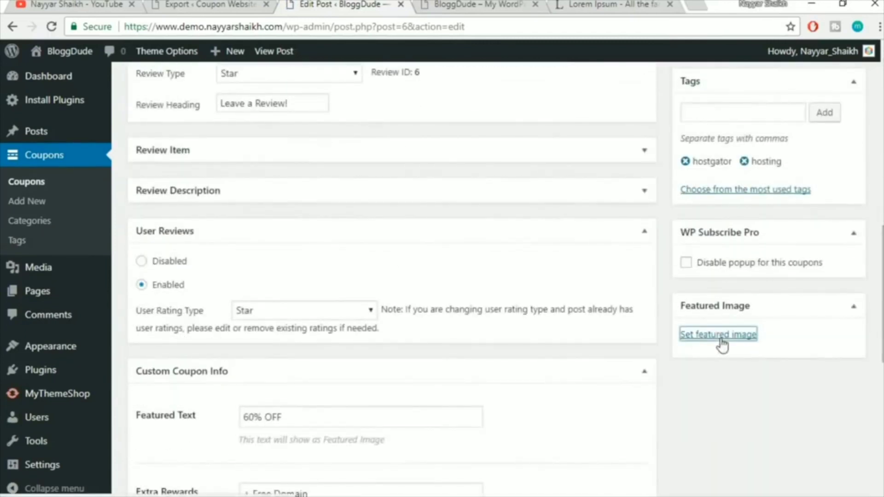
{"action": "left_click", "coordinate": [117, 116]}
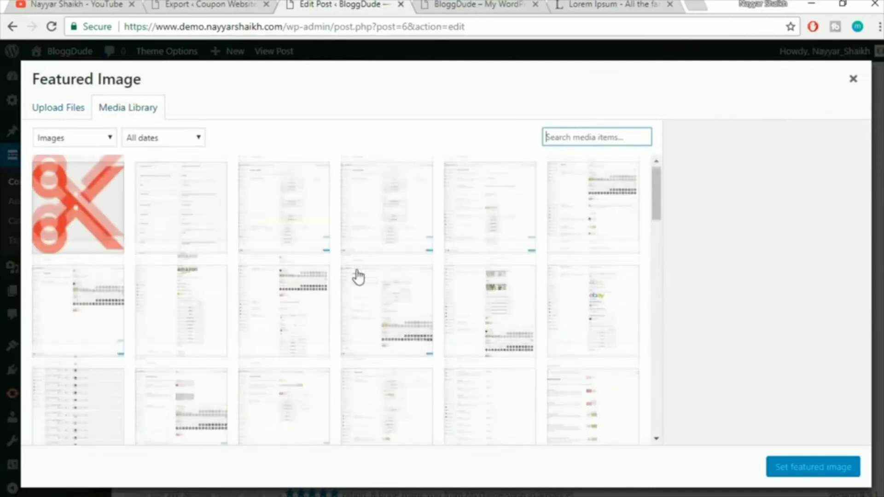
{"action": "scroll", "coordinate": [358, 276], "scroll_direction": "down", "scroll_amount": 5}
{"action": "left_click_drag", "start_coordinate": [659, 235], "coordinate": [656, 260]}
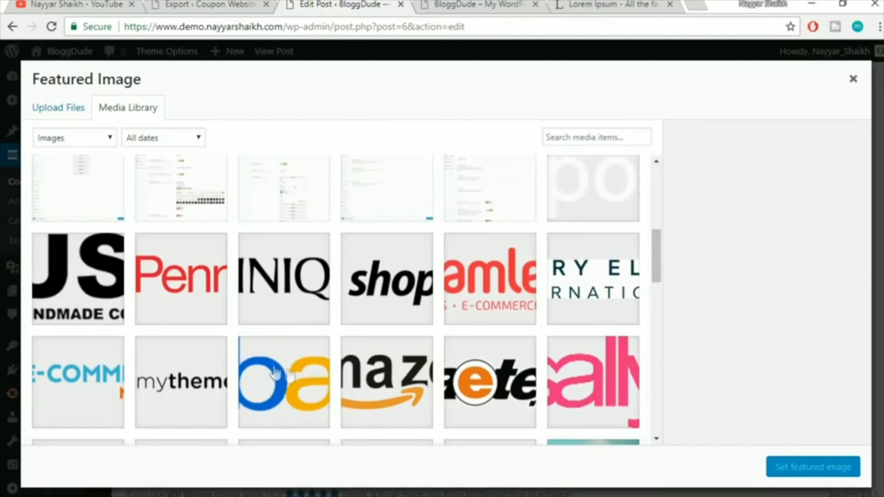
{"action": "left_click", "coordinate": [300, 394]}
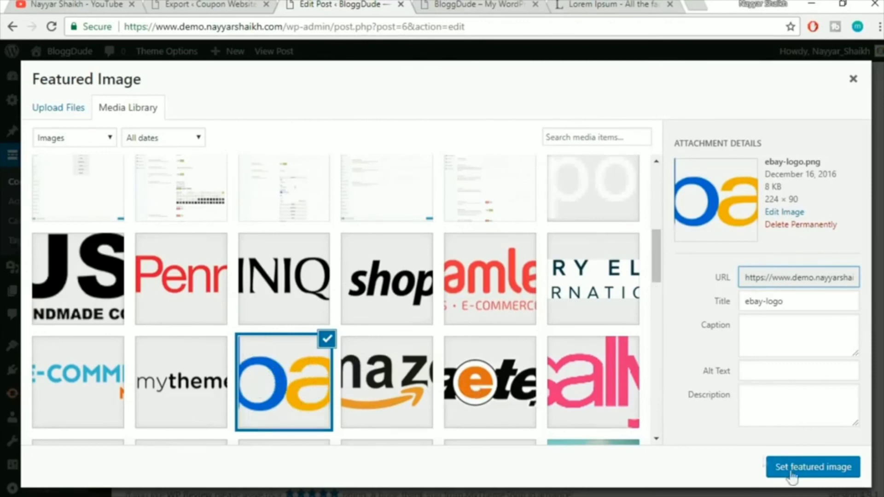
{"action": "left_click", "coordinate": [807, 467]}
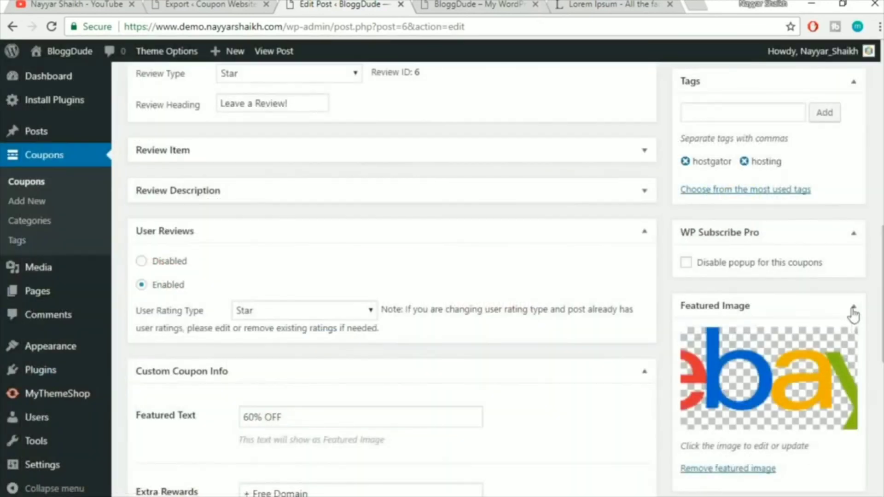
{"action": "left_click_drag", "start_coordinate": [882, 274], "coordinate": [882, 102]}
{"action": "scroll", "coordinate": [841, 345], "scroll_direction": "down", "scroll_amount": 3}
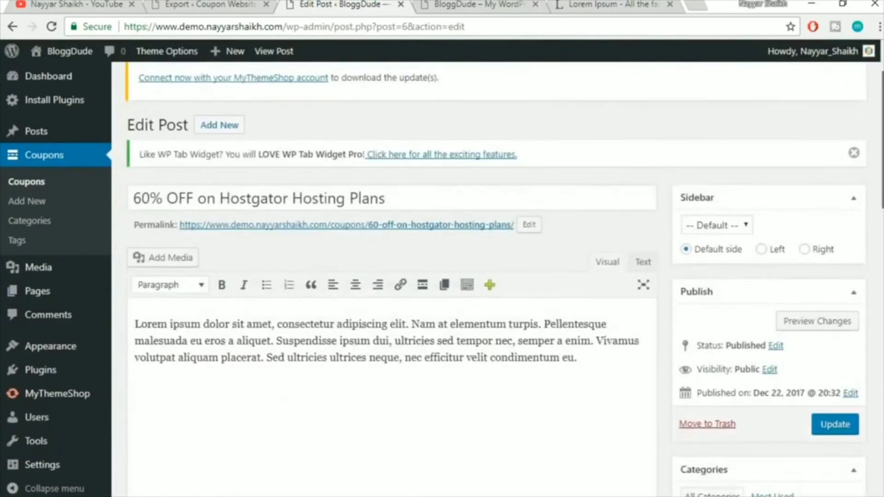
{"action": "left_click", "coordinate": [841, 322]}
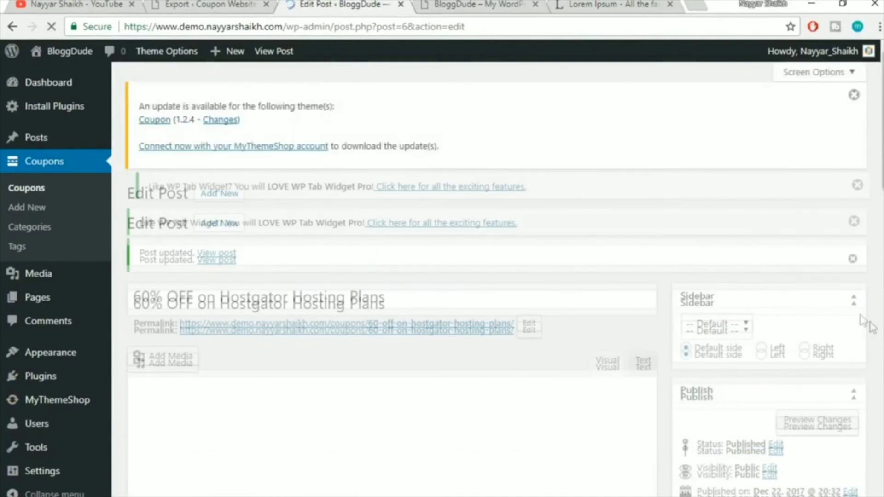
{"action": "right_click", "coordinate": [225, 266]}
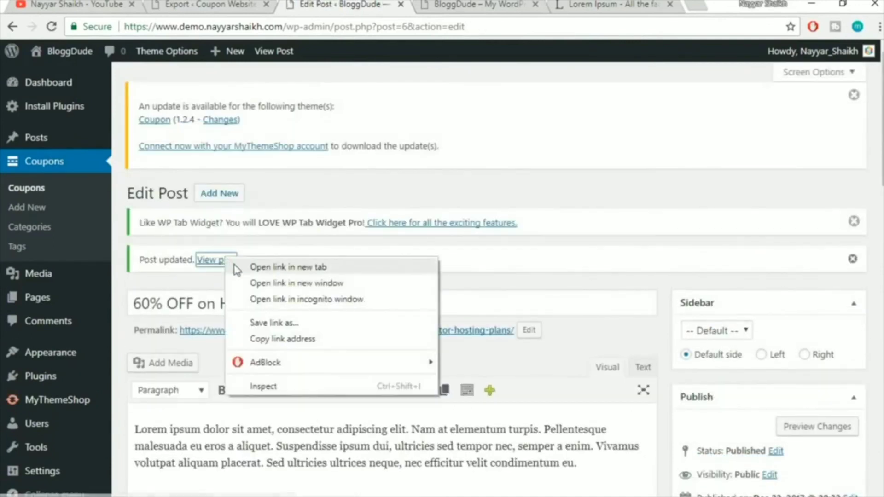
{"action": "left_click", "coordinate": [235, 269]}
{"action": "left_click", "coordinate": [428, 4]}
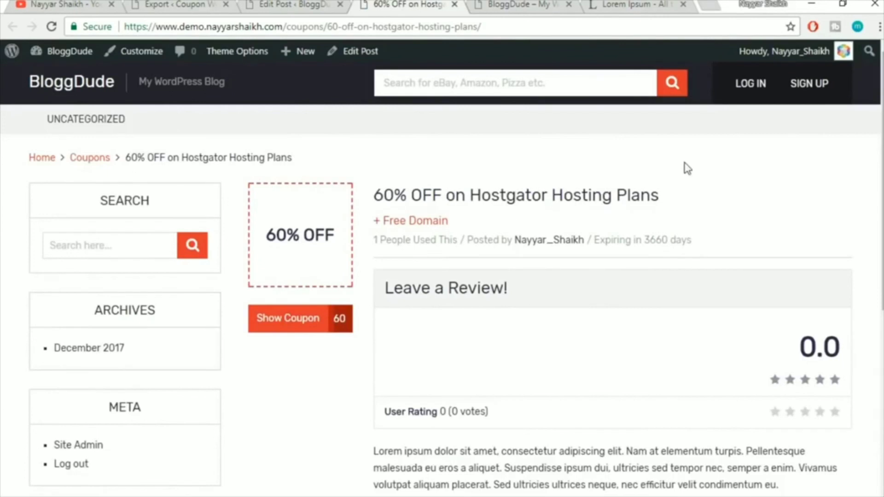
{"action": "scroll", "coordinate": [686, 168], "scroll_direction": "down", "scroll_amount": 3}
{"action": "scroll", "coordinate": [631, 176], "scroll_direction": "down", "scroll_amount": 5}
{"action": "scroll", "coordinate": [632, 176], "scroll_direction": "up", "scroll_amount": 6}
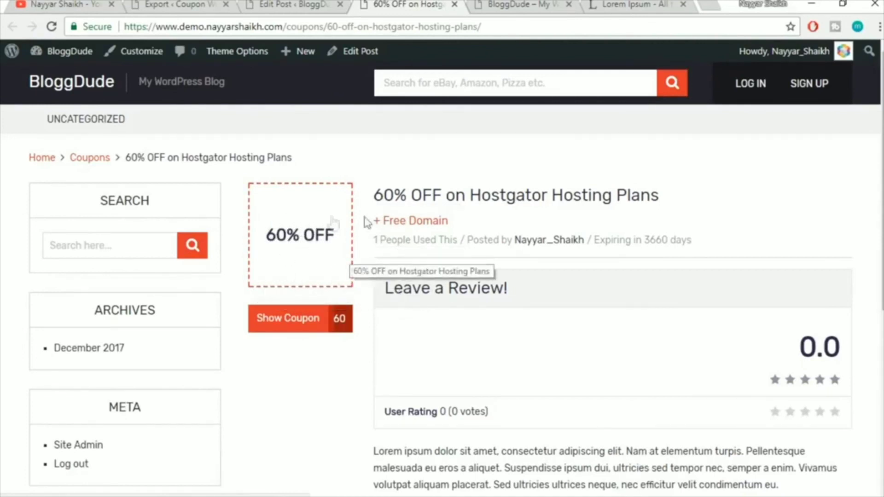
{"action": "left_click", "coordinate": [454, 5]}
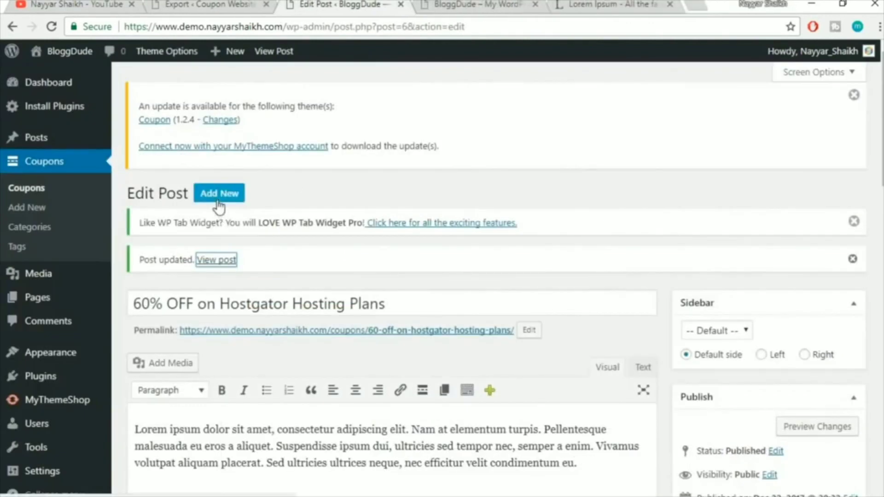
{"action": "scroll", "coordinate": [615, 314], "scroll_direction": "down", "scroll_amount": 9}
{"action": "scroll", "coordinate": [623, 385], "scroll_direction": "up", "scroll_amount": 6}
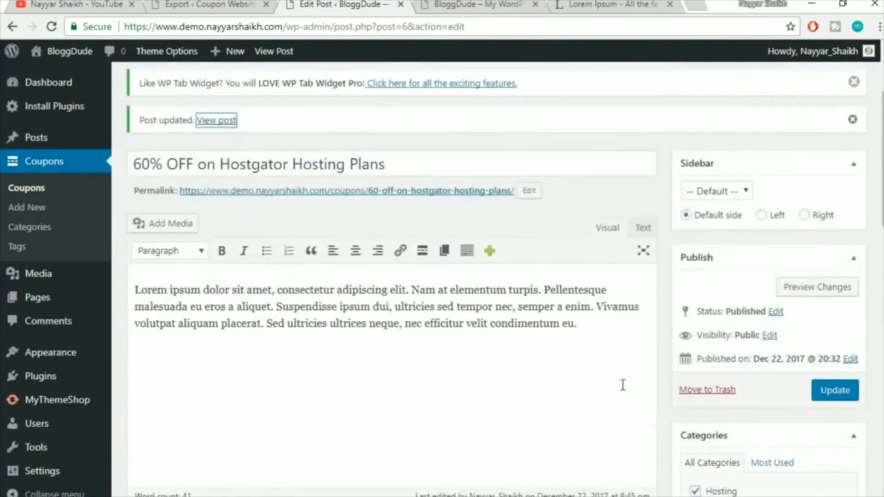
{"action": "scroll", "coordinate": [623, 384], "scroll_direction": "up", "scroll_amount": 3}
Start a new coupon titled '7% OFF on TmdHosting Cloud Hosting Plans'
{"action": "left_click", "coordinate": [219, 193]}
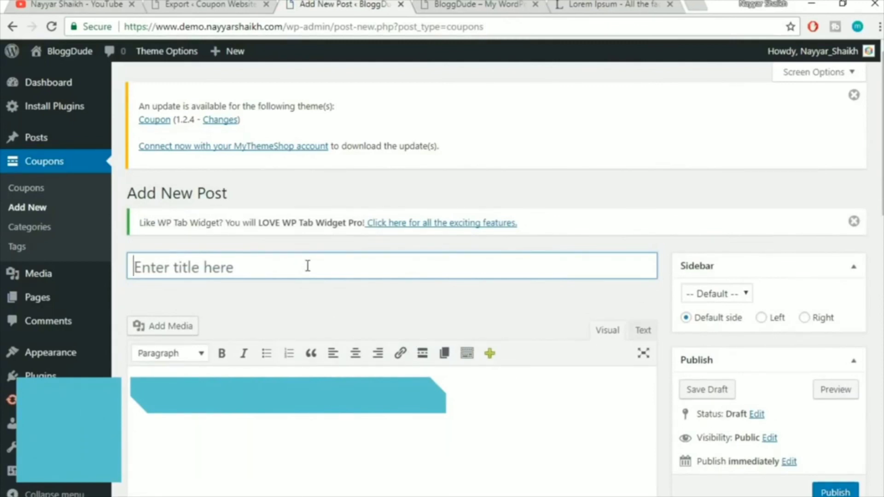
{"action": "type", "text": "7% OFF on Tmd"}
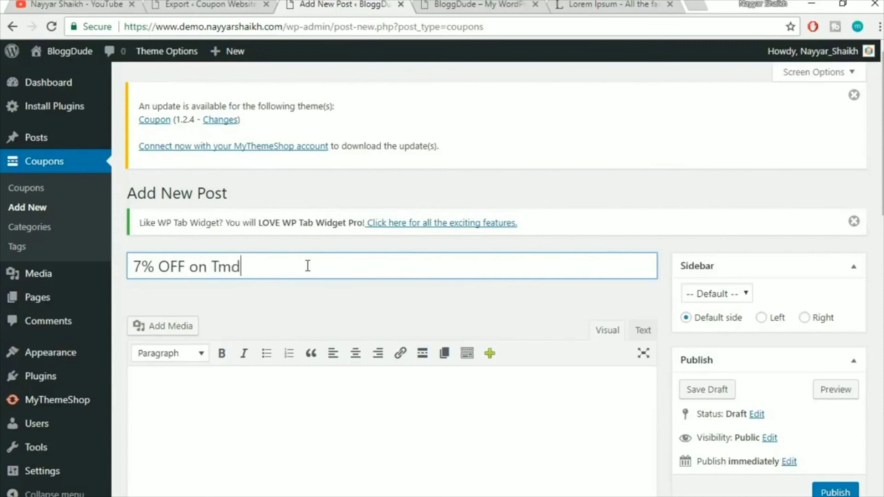
{"action": "type", "text": "Hosting Cloud"}
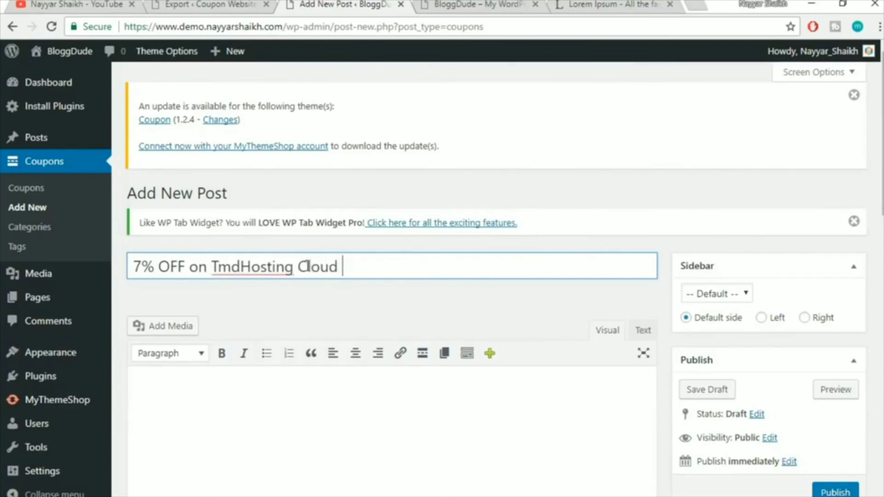
{"action": "type", "text": " Hosting Plans"}
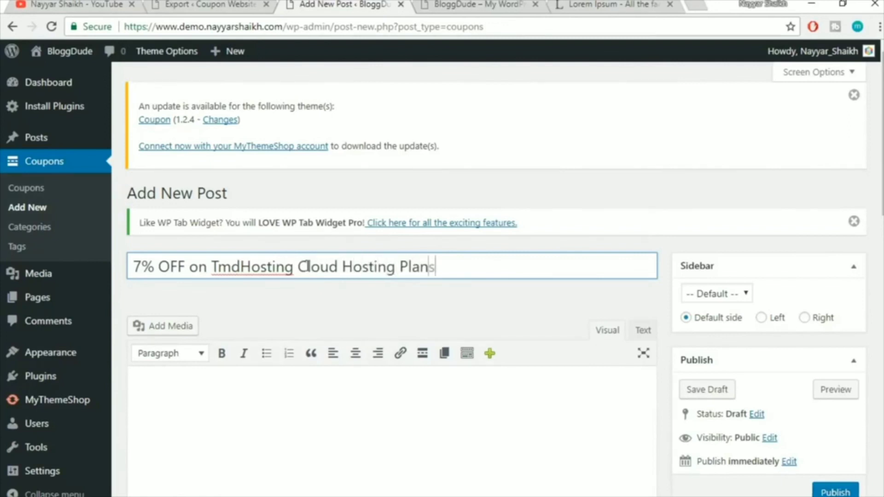
{"action": "scroll", "coordinate": [742, 184], "scroll_direction": "down", "scroll_amount": 3}
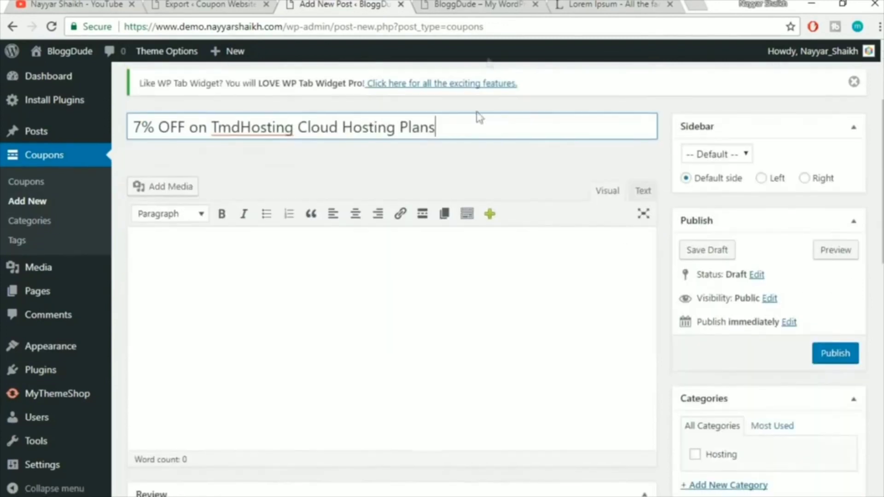
Paste the copied Lorem Ipsum paragraph into the coupon's body
{"action": "left_click", "coordinate": [598, 6]}
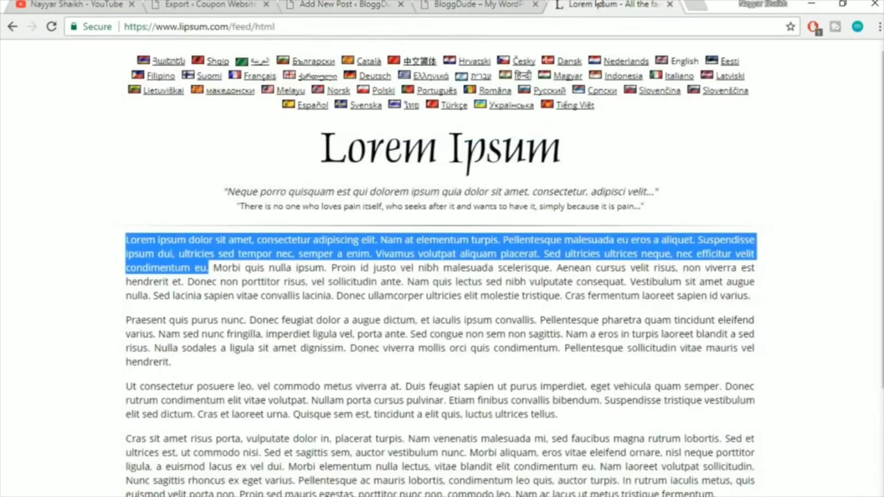
{"action": "left_click", "coordinate": [351, 4]}
{"action": "left_click", "coordinate": [394, 326]}
{"action": "type", "text": "Lorem ipsum dolor sit amet, consectetur adipiscing elit. Nam at elementum turpis. Pellentesque malesuada eu eros a aliquet. Suspendisse ipsum dui, ultricies sed tempor nec, semper a enim. Vivamus volutpat aliquam placerat. Sed ultricies ultrices neque, nec efficitur velit condimentum eu."}
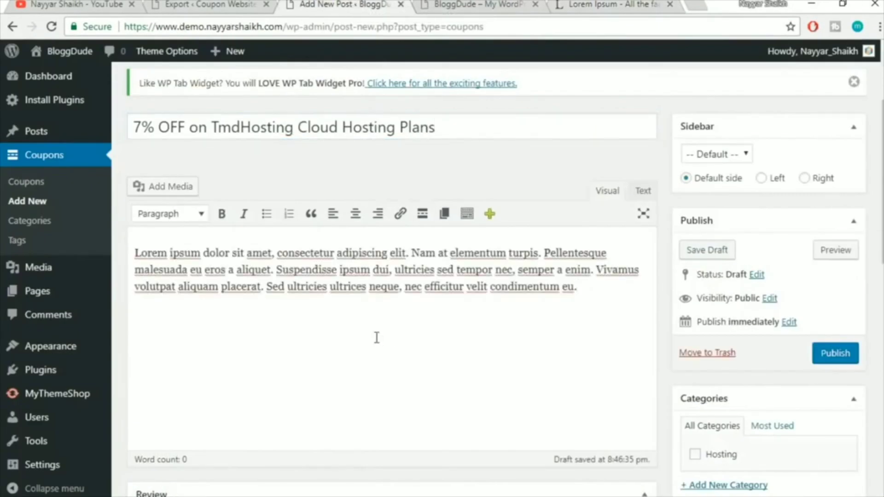
{"action": "scroll", "coordinate": [377, 338], "scroll_direction": "down", "scroll_amount": 2}
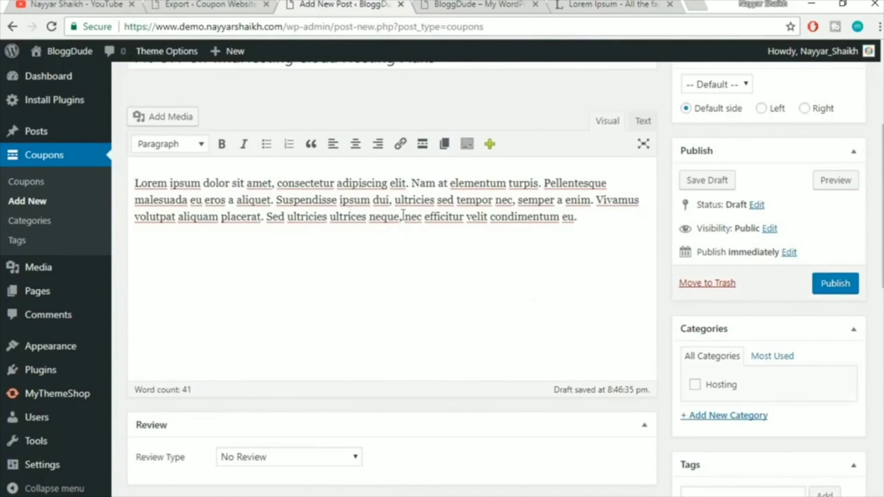
{"action": "scroll", "coordinate": [510, 280], "scroll_direction": "up", "scroll_amount": 3}
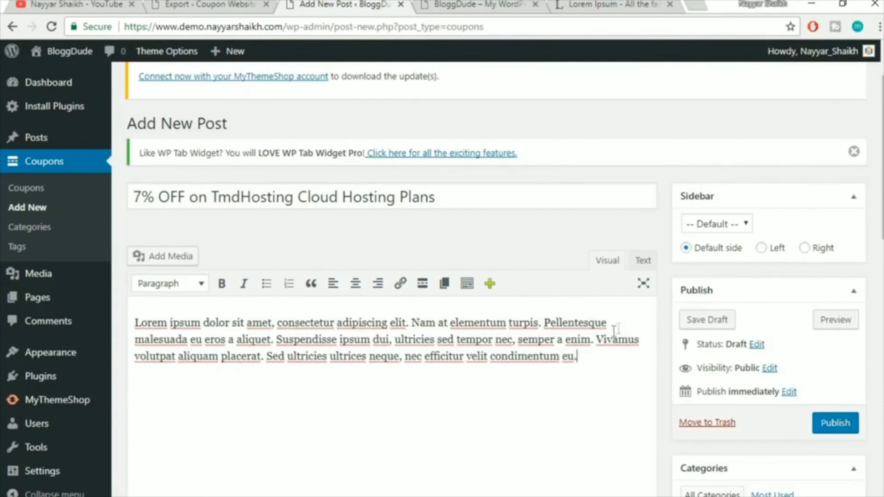
{"action": "left_click_drag", "start_coordinate": [589, 360], "coordinate": [131, 306]}
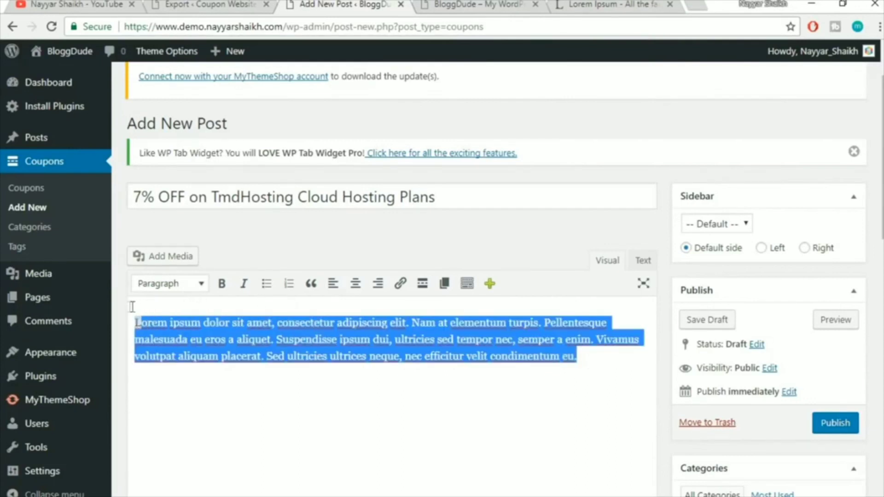
{"action": "left_click", "coordinate": [275, 339]}
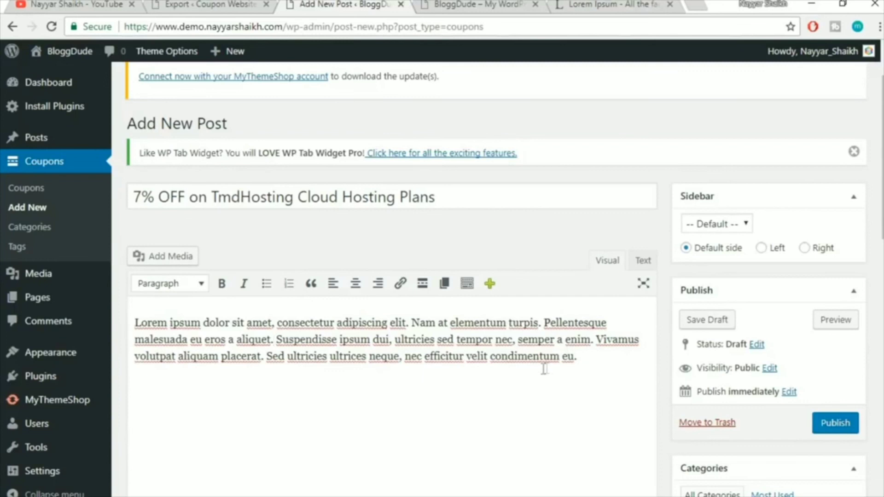
{"action": "scroll", "coordinate": [543, 364], "scroll_direction": "down", "scroll_amount": 3}
{"action": "scroll", "coordinate": [689, 320], "scroll_direction": "down", "scroll_amount": 4}
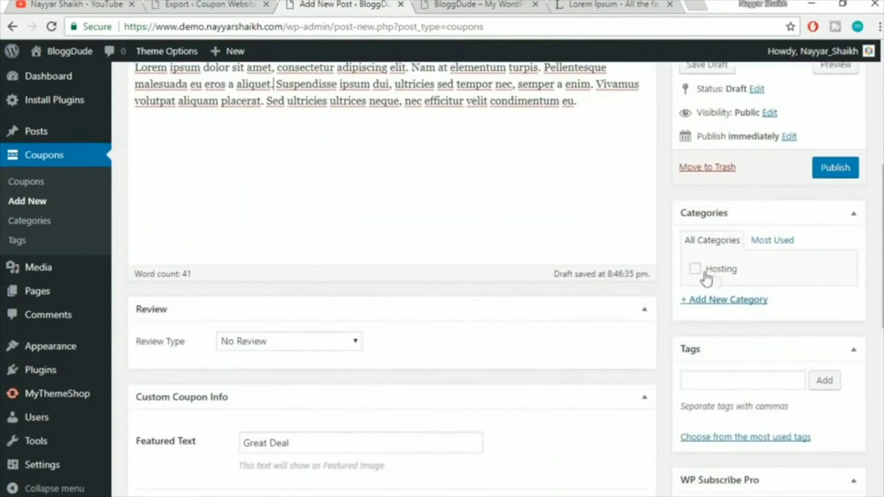
File the coupon under Hosting and change its featured text from Great Deal to 7%
{"action": "left_click", "coordinate": [725, 272]}
{"action": "scroll", "coordinate": [847, 253], "scroll_direction": "down", "scroll_amount": 2}
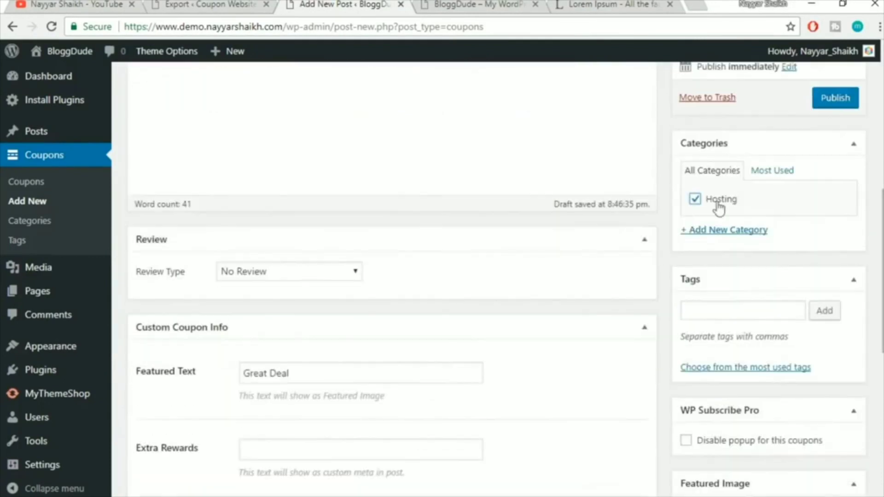
{"action": "scroll", "coordinate": [475, 276], "scroll_direction": "down", "scroll_amount": 3}
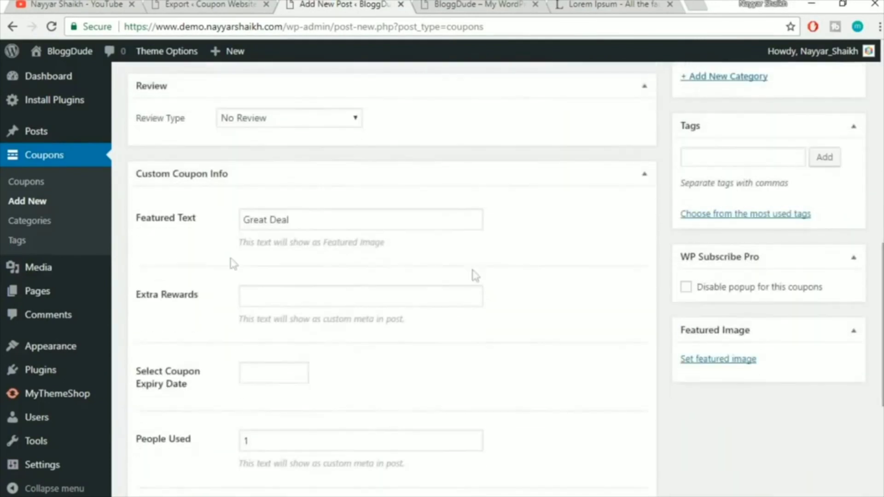
{"action": "triple_click", "coordinate": [321, 218]}
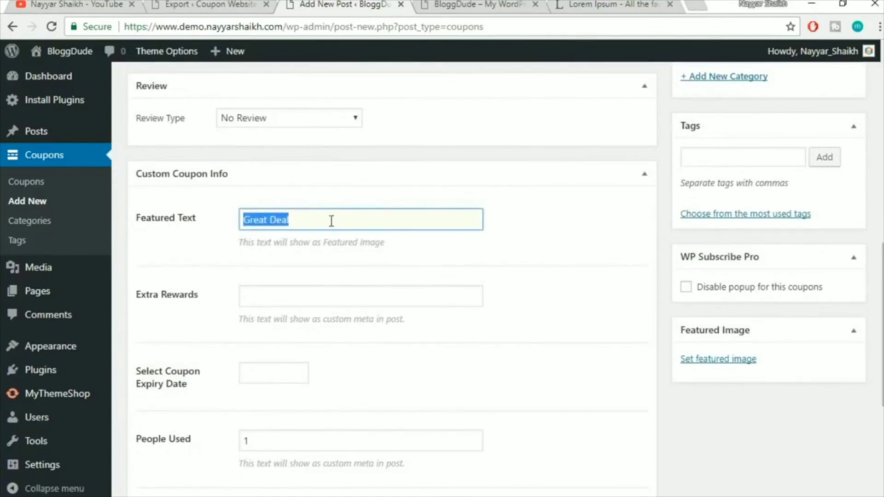
{"action": "type", "text": "7% OFF"}
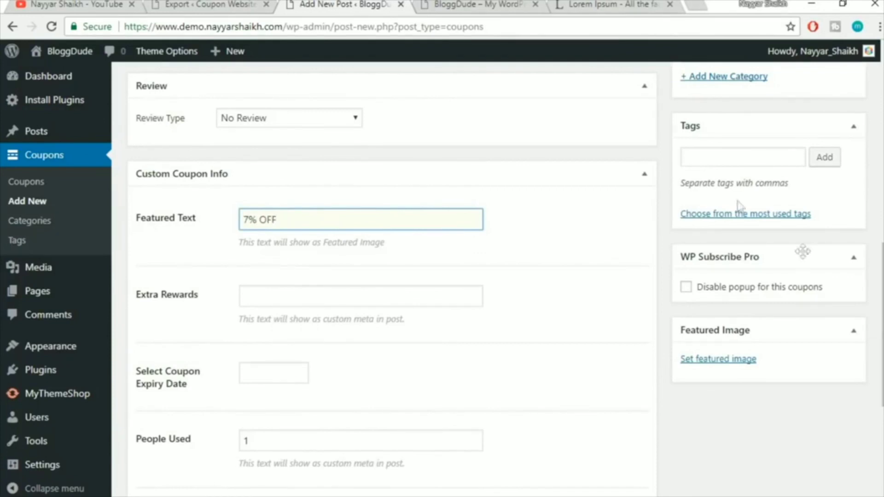
Tag the coupon with tmdhosting and hosting
{"action": "left_click", "coordinate": [717, 160]}
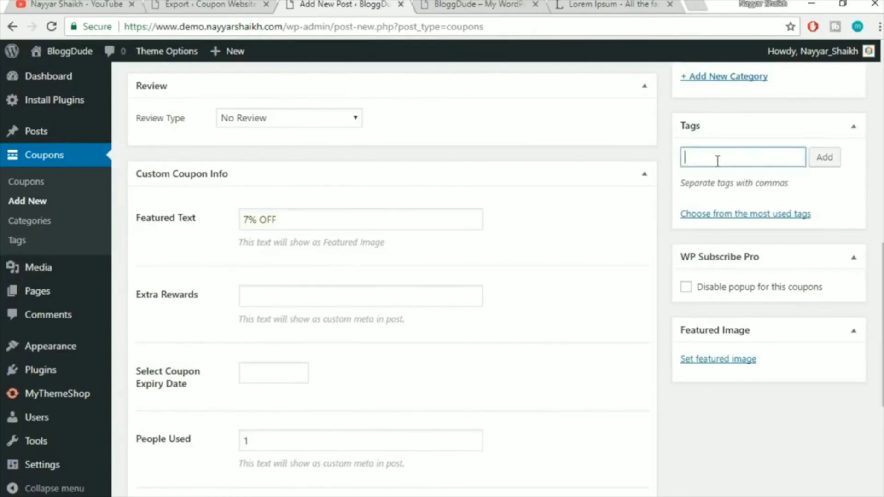
{"action": "type", "text": "tmdhosting"}
{"action": "key", "text": "Return"}
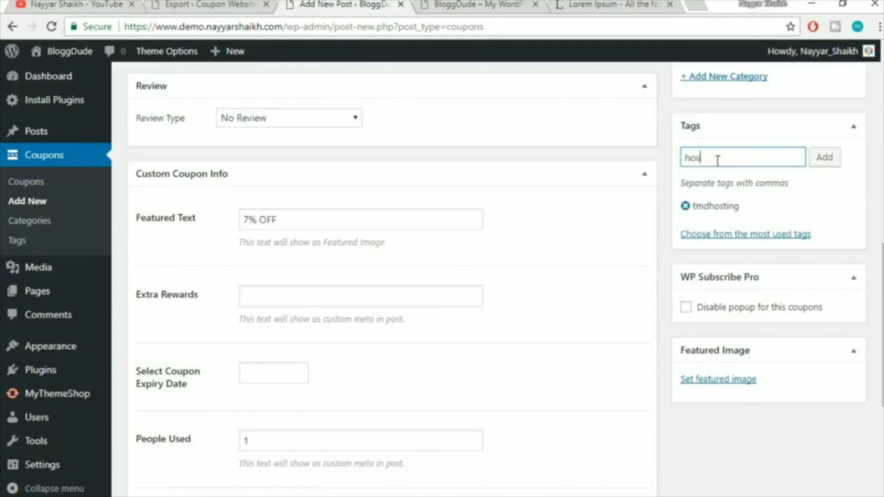
{"action": "key", "text": "Down"}
{"action": "key", "text": "Down"}
{"action": "key", "text": "Return"}
{"action": "left_click", "coordinate": [824, 161]}
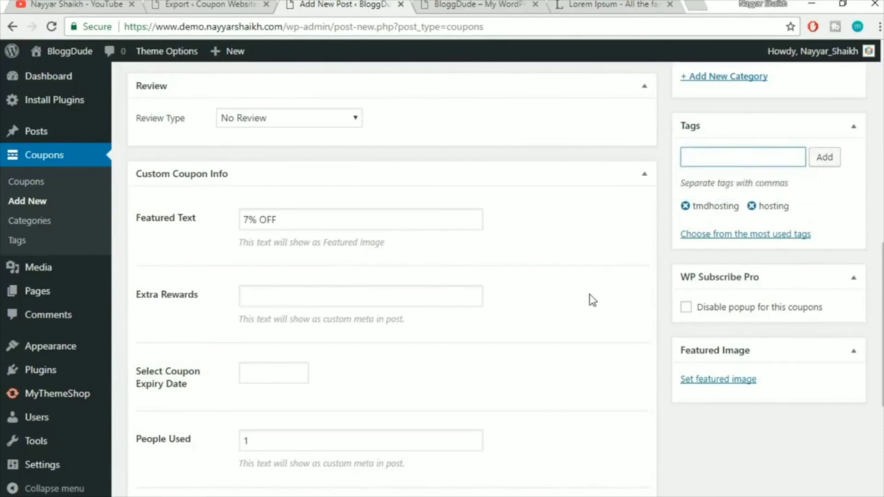
Set the extra rewards to '+ Free Domain' and the expiry date to 12/31/2026
{"action": "scroll", "coordinate": [594, 300], "scroll_direction": "down", "scroll_amount": 2}
{"action": "left_click", "coordinate": [298, 232]}
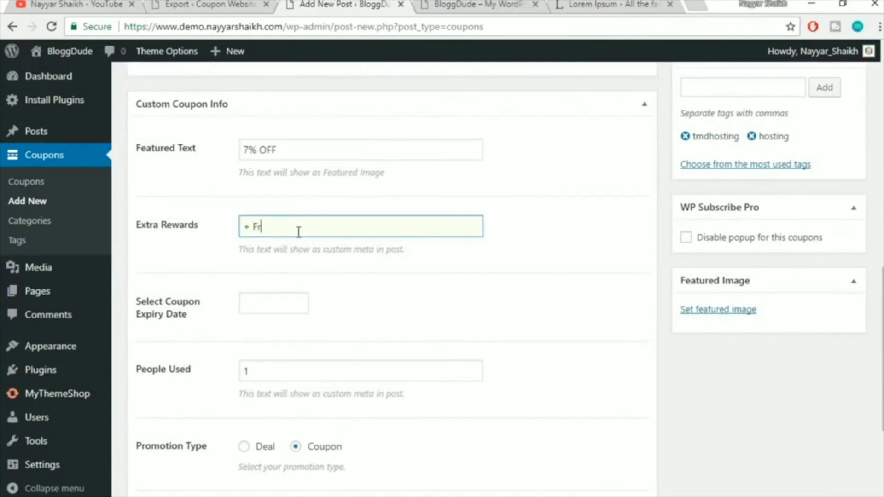
{"action": "type", "text": "+ Free Domain"}
{"action": "scroll", "coordinate": [331, 306], "scroll_direction": "down", "scroll_amount": 3}
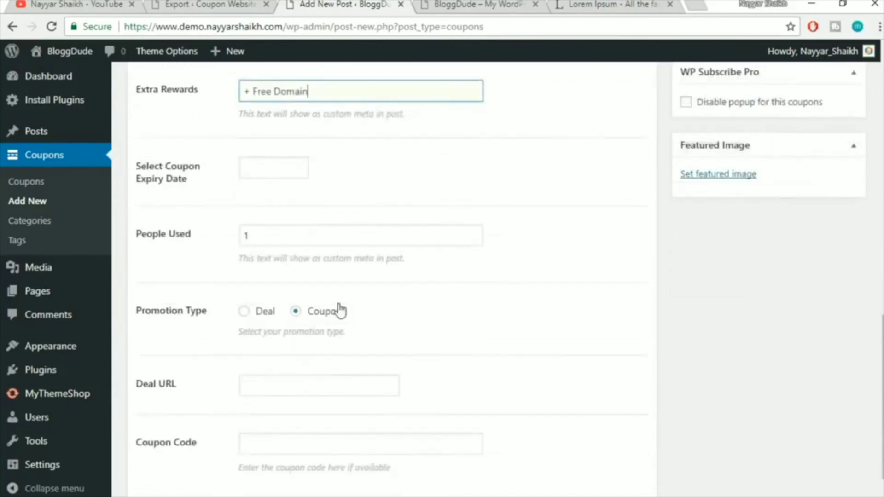
{"action": "left_click", "coordinate": [264, 167]}
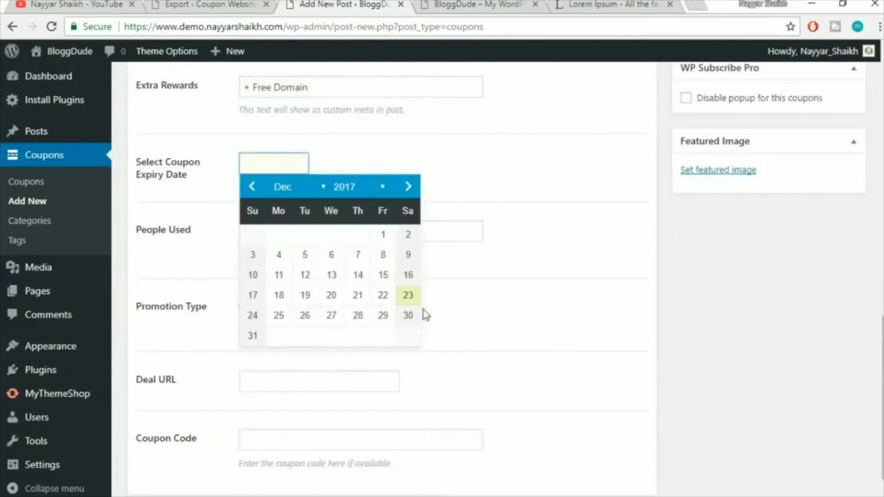
{"action": "left_click", "coordinate": [355, 186]}
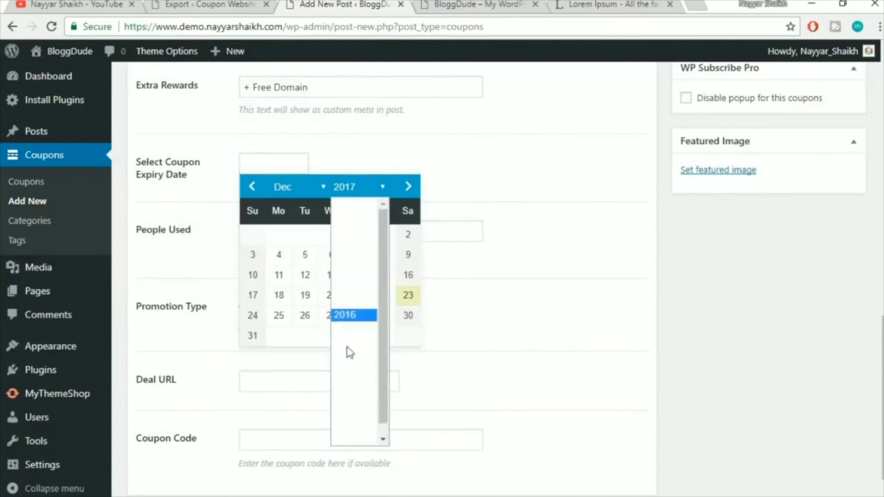
{"action": "left_click", "coordinate": [347, 428]}
{"action": "left_click", "coordinate": [357, 315]}
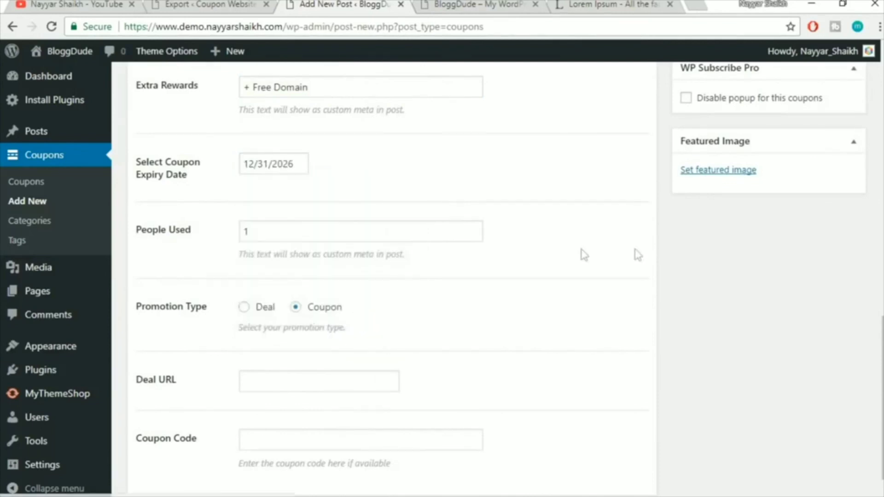
{"action": "scroll", "coordinate": [649, 256], "scroll_direction": "down", "scroll_amount": 1}
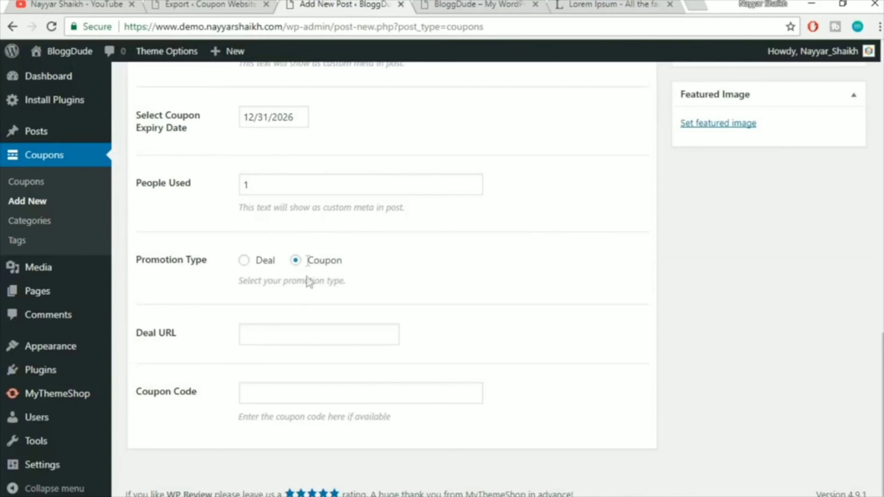
{"action": "left_click", "coordinate": [306, 329]}
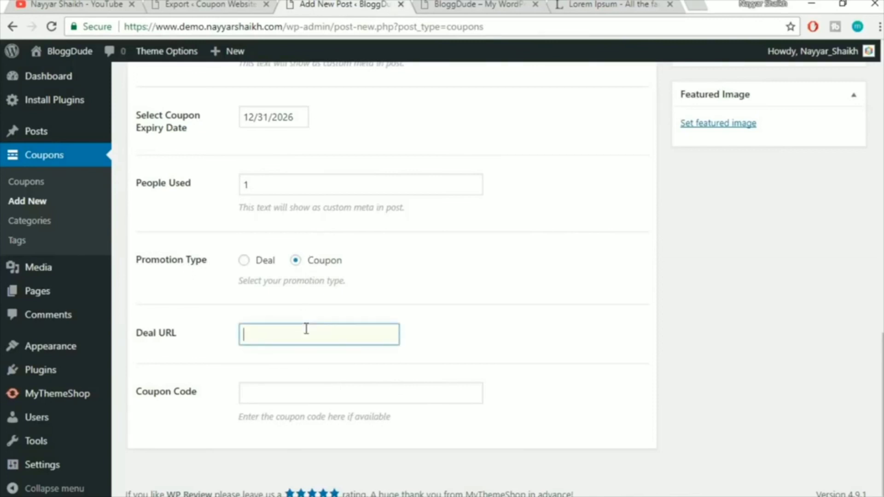
{"action": "type", "text": "ht"}
{"action": "key", "text": "Down"}
{"action": "key", "text": "Down"}
{"action": "key", "text": "Return"}
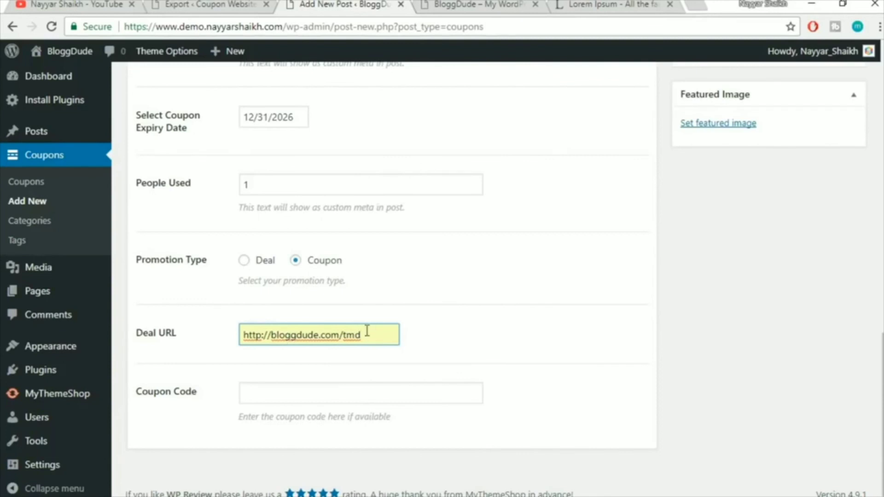
{"action": "left_click_drag", "start_coordinate": [373, 336], "coordinate": [244, 336]}
{"action": "left_click", "coordinate": [449, 333]}
Enter the coupon code NAYYAR7 from the saved suggestion
{"action": "left_click", "coordinate": [306, 395]}
{"action": "type", "text": "NAYYAR7"}
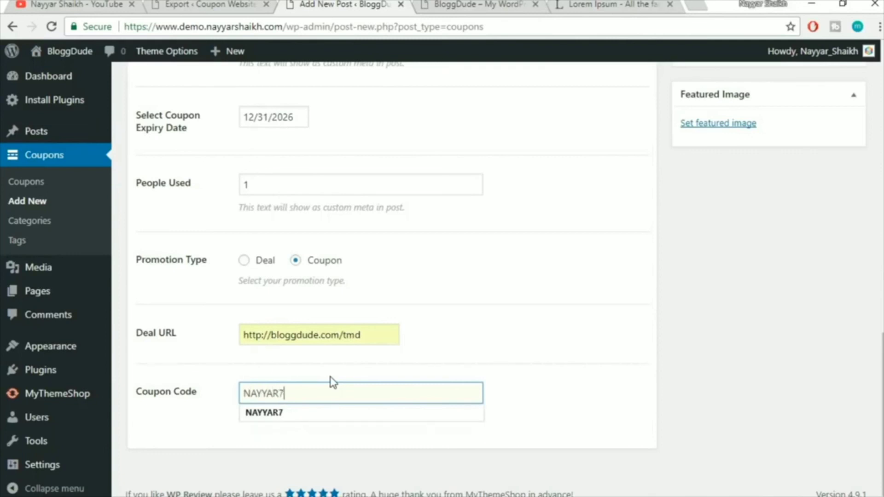
{"action": "left_click", "coordinate": [325, 412]}
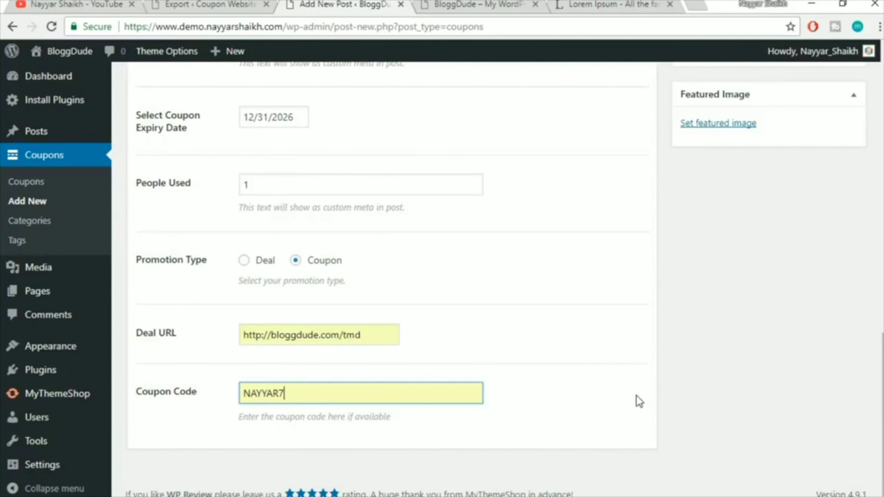
{"action": "left_click_drag", "start_coordinate": [293, 391], "coordinate": [173, 395]}
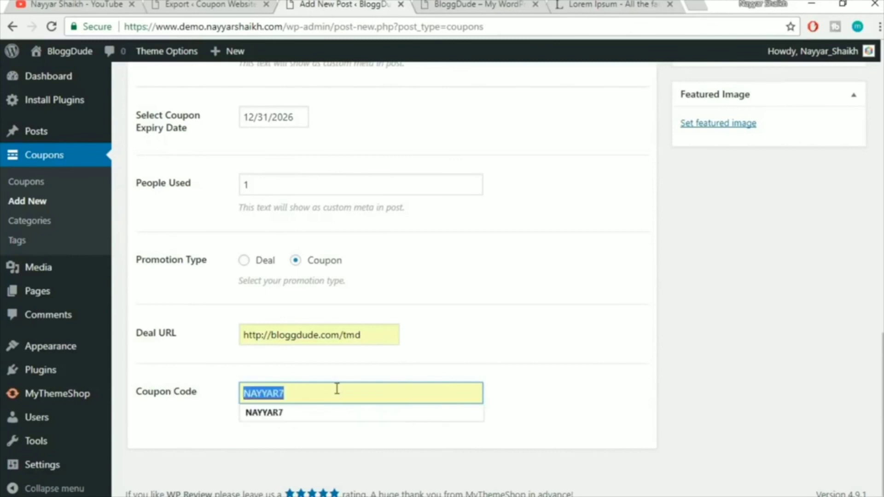
{"action": "left_click", "coordinate": [468, 356]}
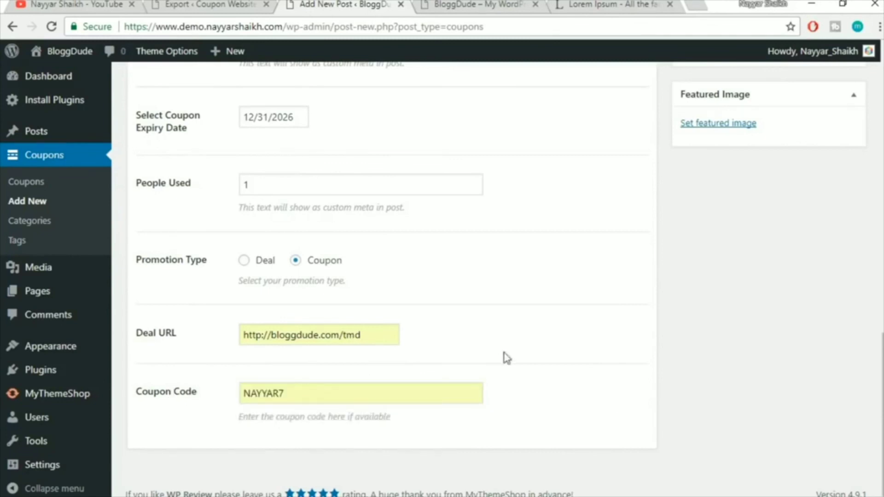
{"action": "scroll", "coordinate": [781, 370], "scroll_direction": "up", "scroll_amount": 3}
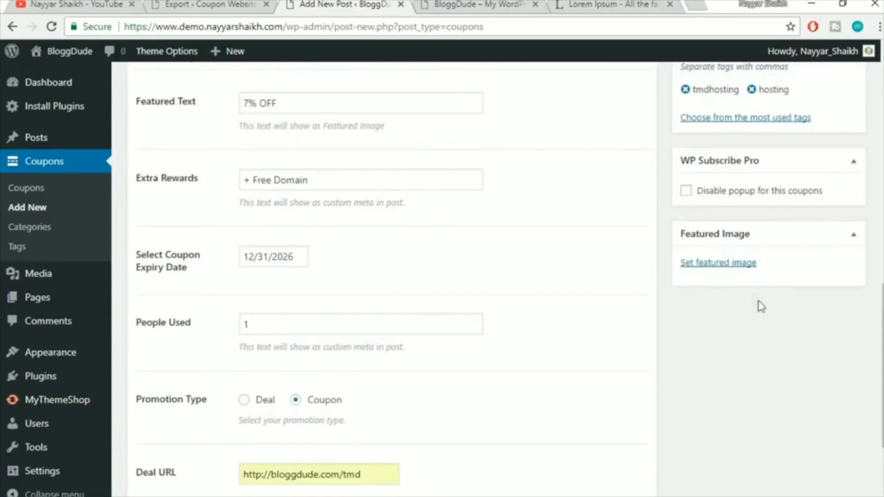
Set the Amazon logo as the TmdHosting coupon's featured image and publish it
{"action": "left_click", "coordinate": [727, 264]}
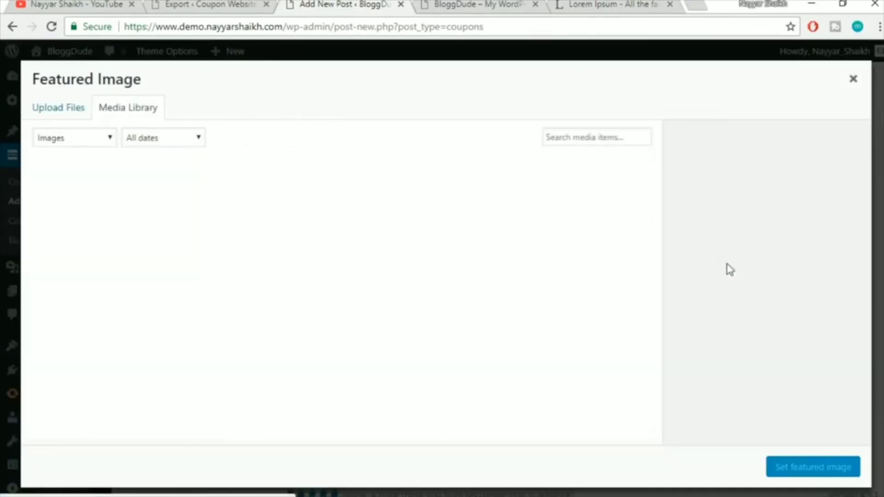
{"action": "scroll", "coordinate": [568, 364], "scroll_direction": "down", "scroll_amount": 5}
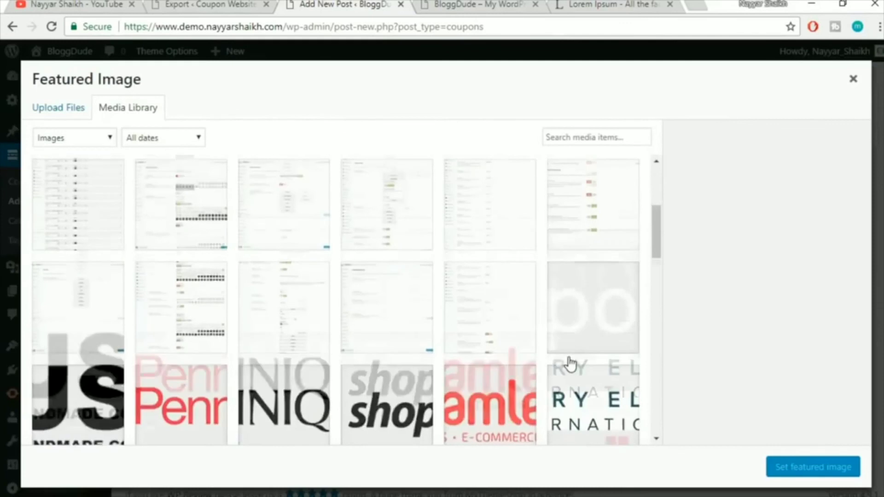
{"action": "left_click", "coordinate": [356, 306]}
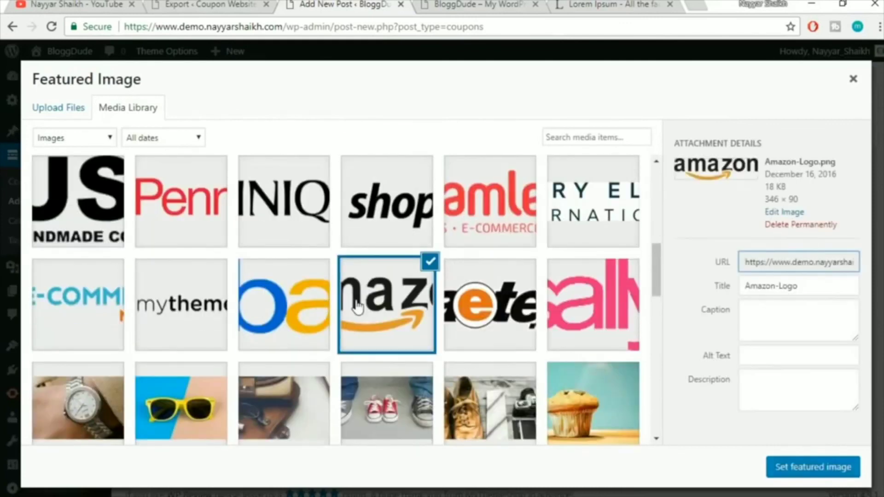
{"action": "left_click", "coordinate": [819, 468]}
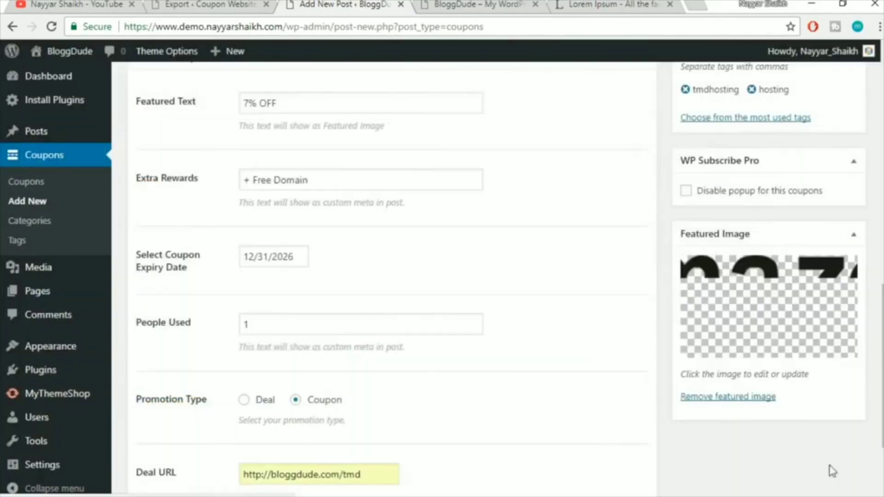
{"action": "scroll", "coordinate": [856, 470], "scroll_direction": "up", "scroll_amount": 5}
{"action": "scroll", "coordinate": [856, 470], "scroll_direction": "up", "scroll_amount": 10}
{"action": "left_click", "coordinate": [834, 455]}
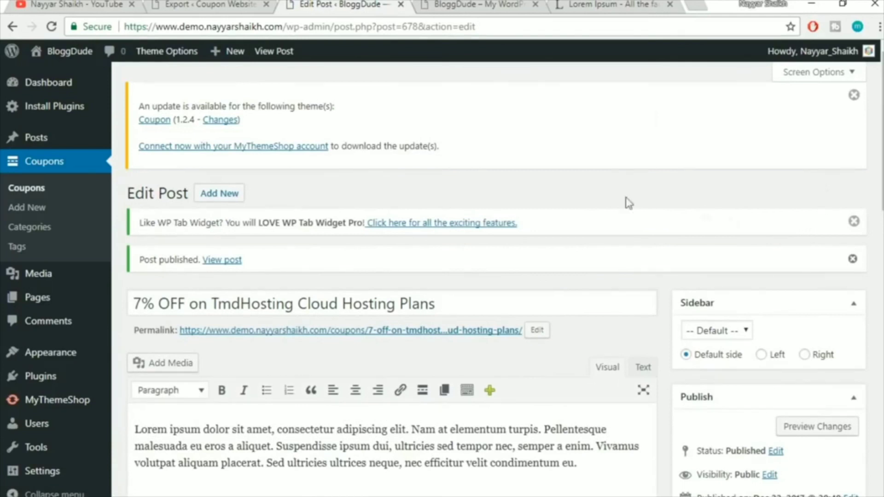
Open the published coupon in a new tab and test its deal link
{"action": "right_click", "coordinate": [232, 261]}
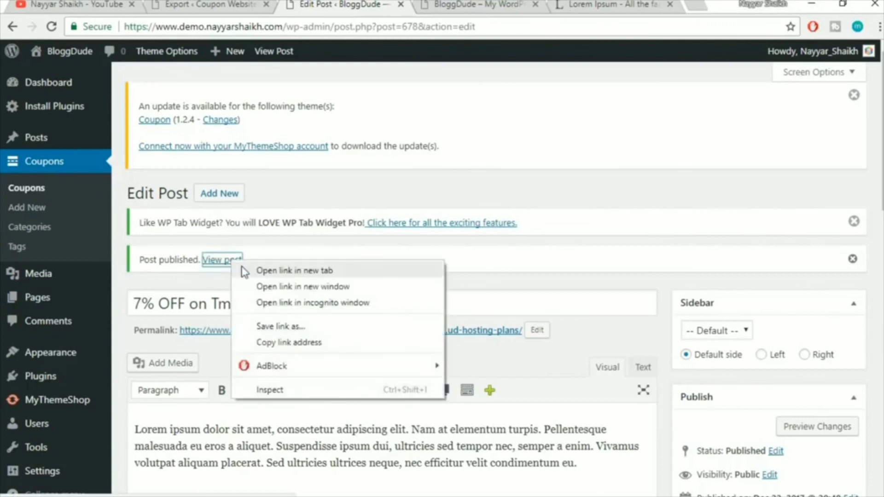
{"action": "left_click", "coordinate": [244, 272]}
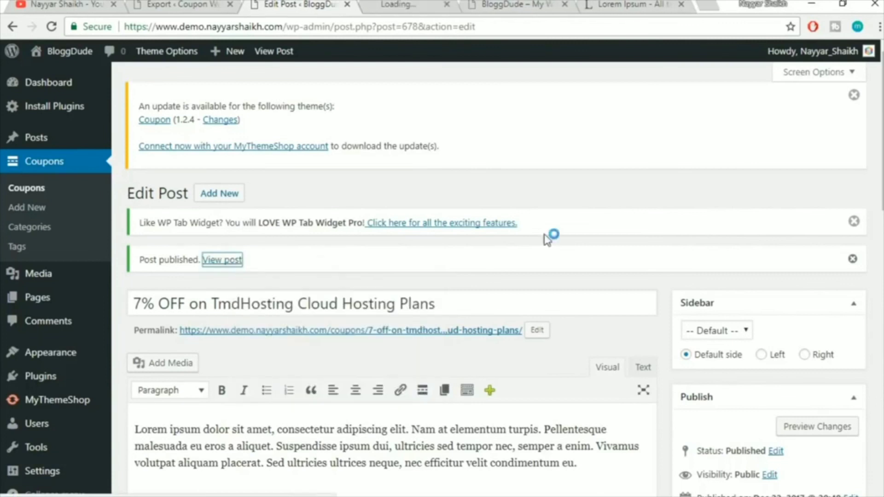
{"action": "left_click", "coordinate": [428, 6]}
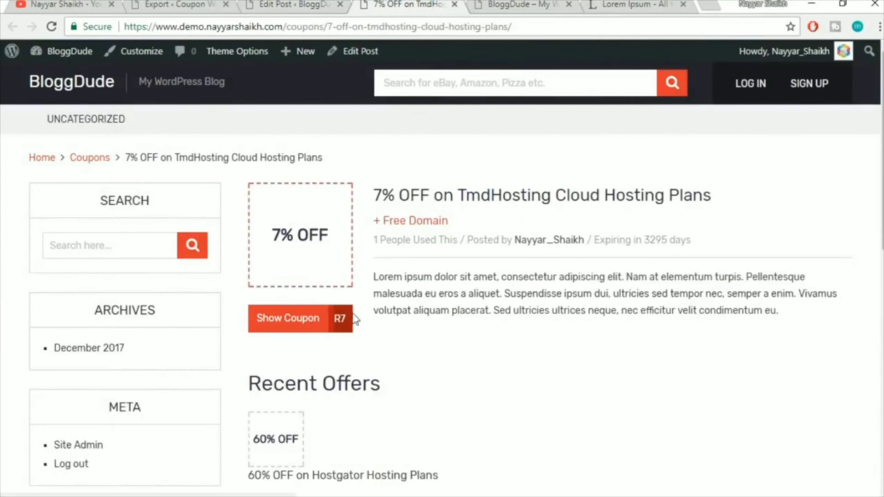
{"action": "left_click", "coordinate": [295, 331]}
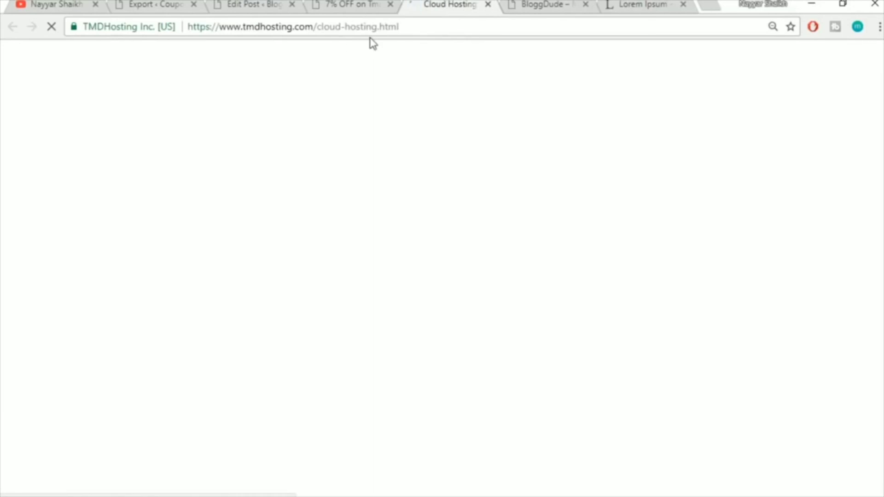
{"action": "left_click_drag", "start_coordinate": [220, 28], "coordinate": [460, 28]}
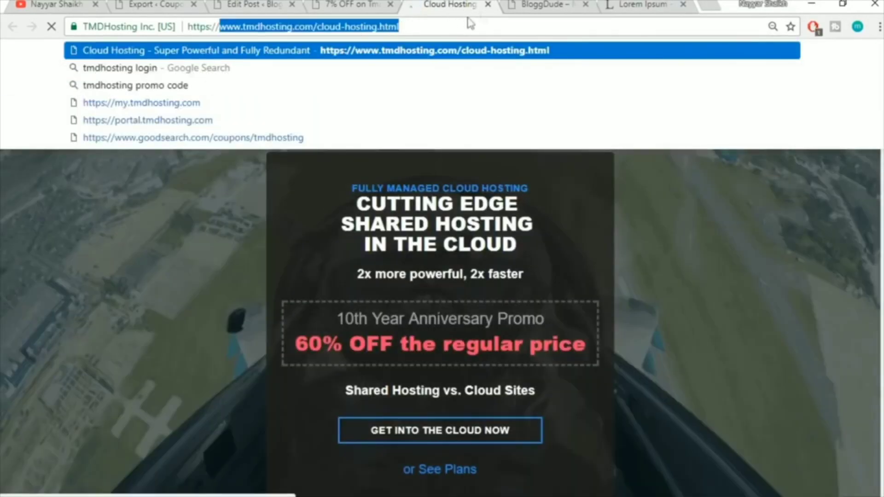
Reveal and copy the 7% OFF coupon code, close the popup, and return to Edit Post
{"action": "left_click", "coordinate": [489, 7]}
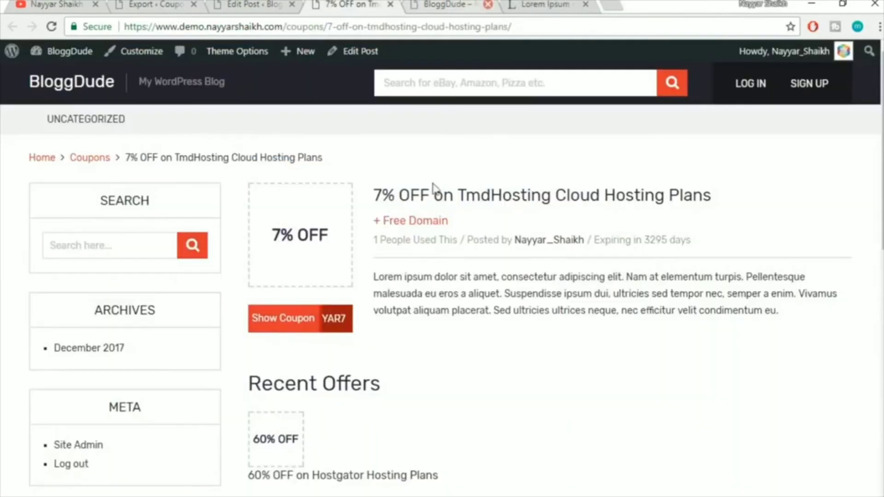
{"action": "left_click", "coordinate": [268, 328]}
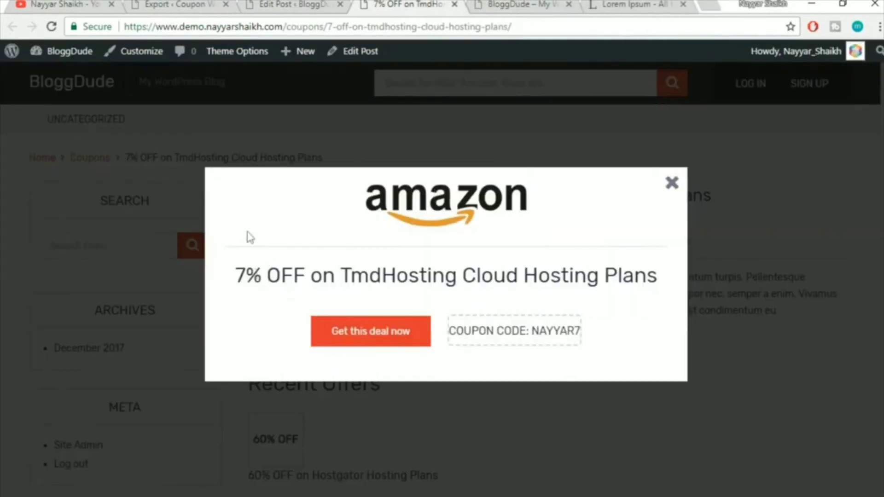
{"action": "left_click_drag", "start_coordinate": [230, 287], "coordinate": [484, 278]}
{"action": "left_click", "coordinate": [522, 334]}
{"action": "left_click", "coordinate": [515, 337]}
{"action": "left_click", "coordinate": [680, 182]}
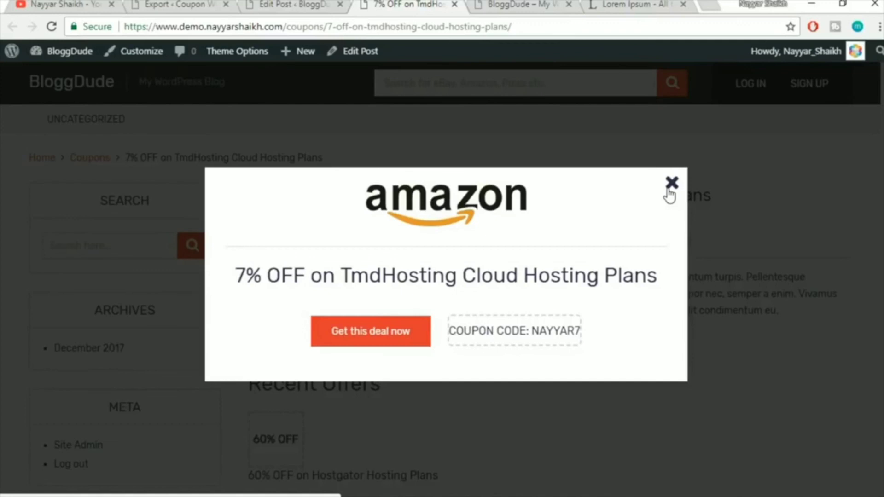
{"action": "left_click", "coordinate": [670, 185]}
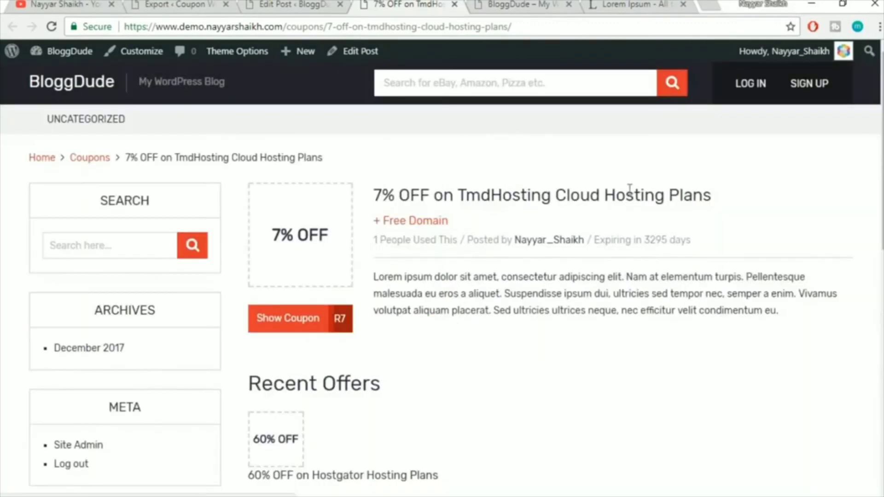
{"action": "left_click", "coordinate": [294, 5]}
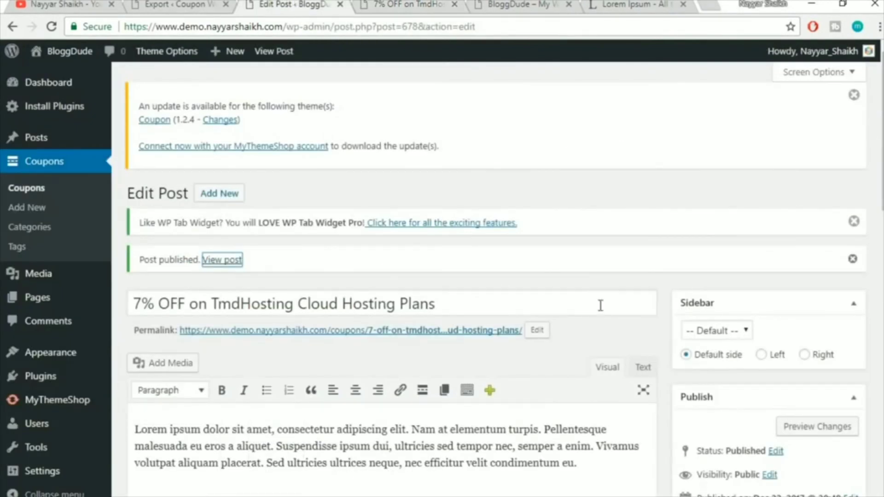
Run the WordPress importer from Tools > Import and bring up the file chooser
{"action": "scroll", "coordinate": [600, 308], "scroll_direction": "down", "scroll_amount": 2}
{"action": "scroll", "coordinate": [601, 313], "scroll_direction": "up", "scroll_amount": 2}
{"action": "left_click", "coordinate": [589, 284]}
{"action": "scroll", "coordinate": [591, 290], "scroll_direction": "down", "scroll_amount": 2}
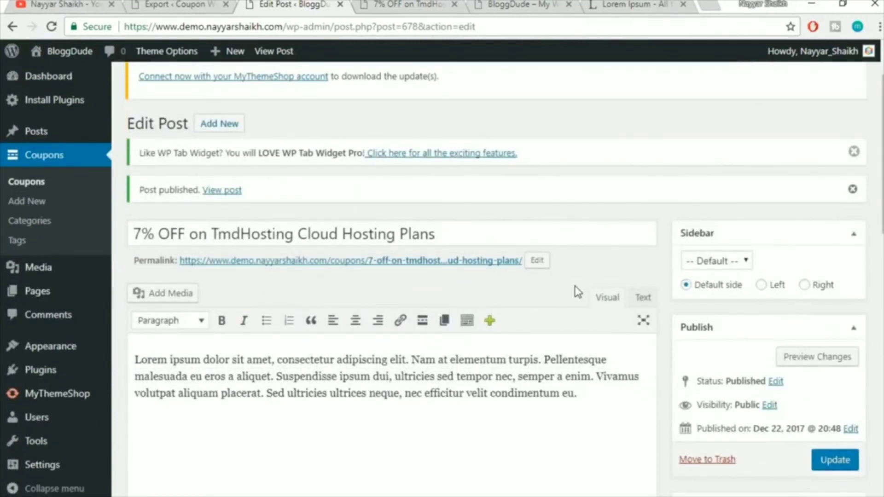
{"action": "scroll", "coordinate": [576, 290], "scroll_direction": "down", "scroll_amount": 3}
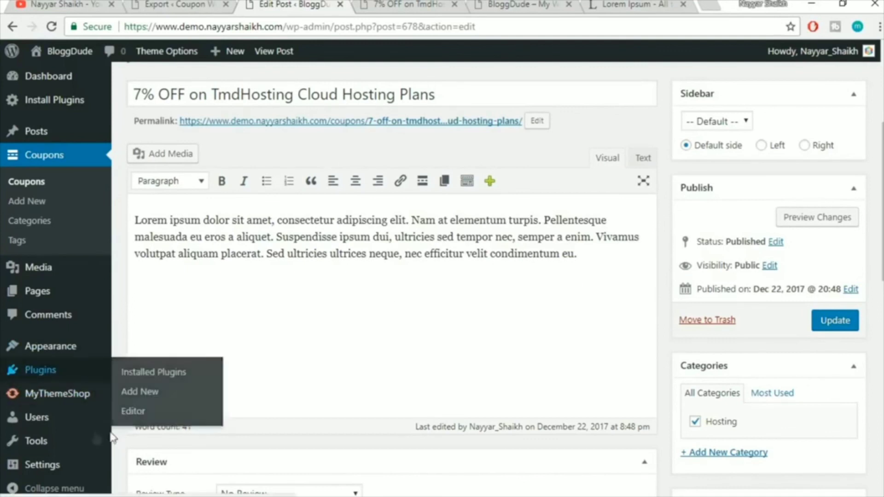
{"action": "mouse_move", "coordinate": [45, 428]}
{"action": "scroll", "coordinate": [46, 428], "scroll_direction": "down", "scroll_amount": 2}
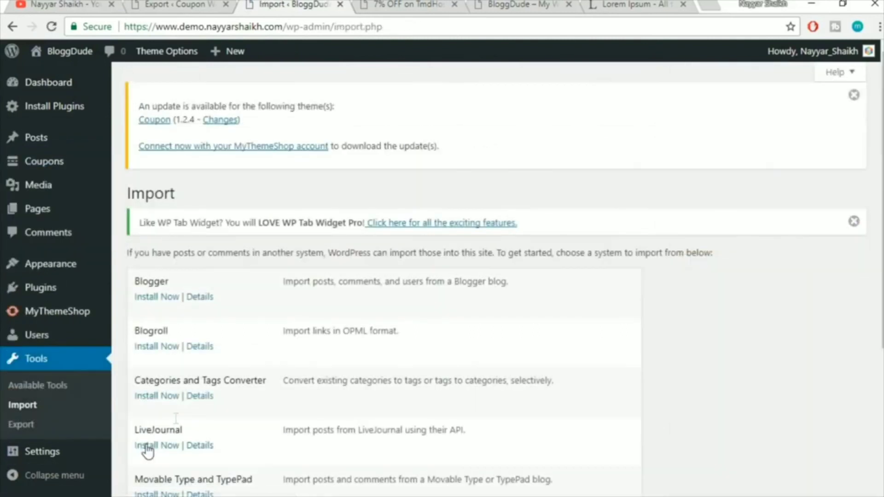
{"action": "scroll", "coordinate": [570, 335], "scroll_direction": "down", "scroll_amount": 4}
{"action": "left_click", "coordinate": [174, 411]}
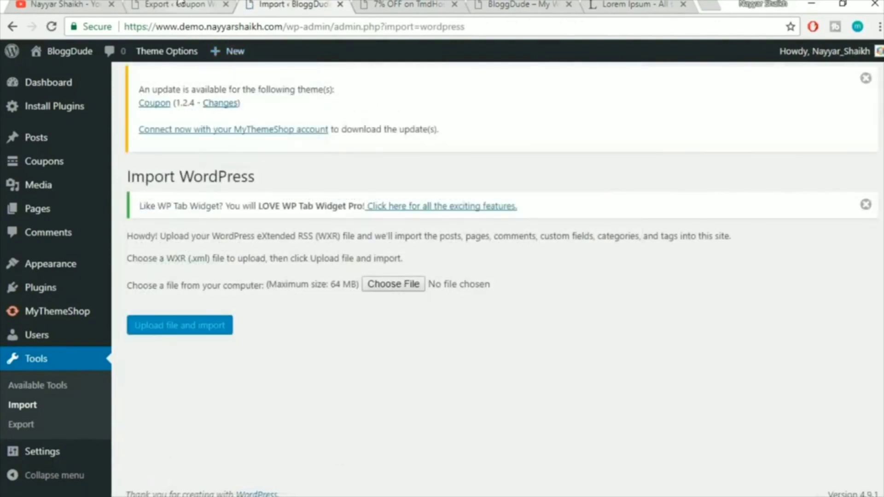
{"action": "left_click", "coordinate": [391, 286]}
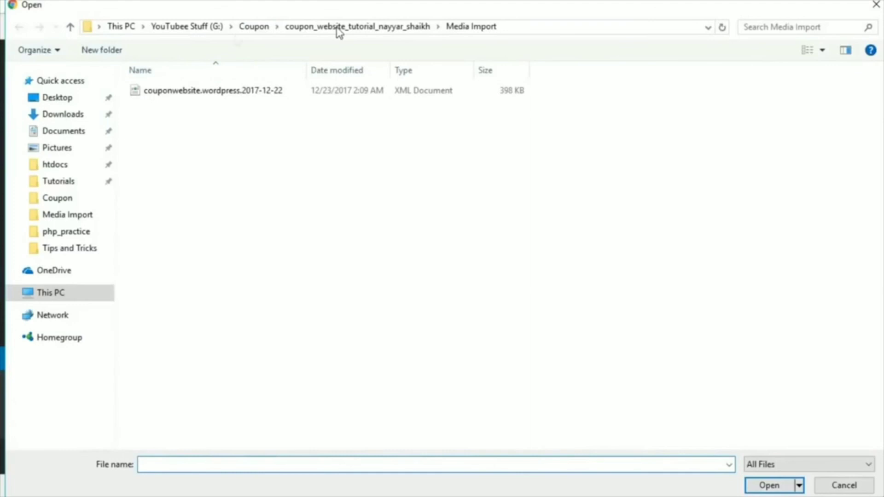
Select couponwebsite.wordpress.2017-12-22 (1).xml from the Coupons Import folder and upload it
{"action": "left_click", "coordinate": [244, 30]}
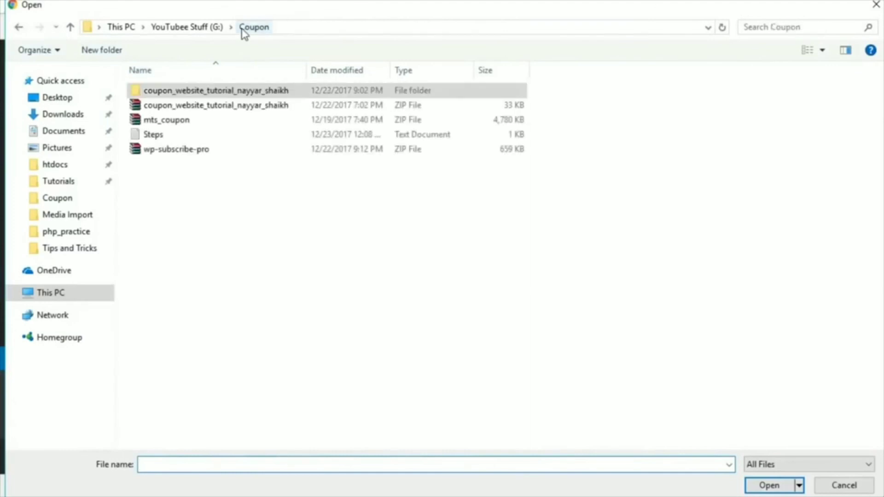
{"action": "double_click", "coordinate": [226, 91]}
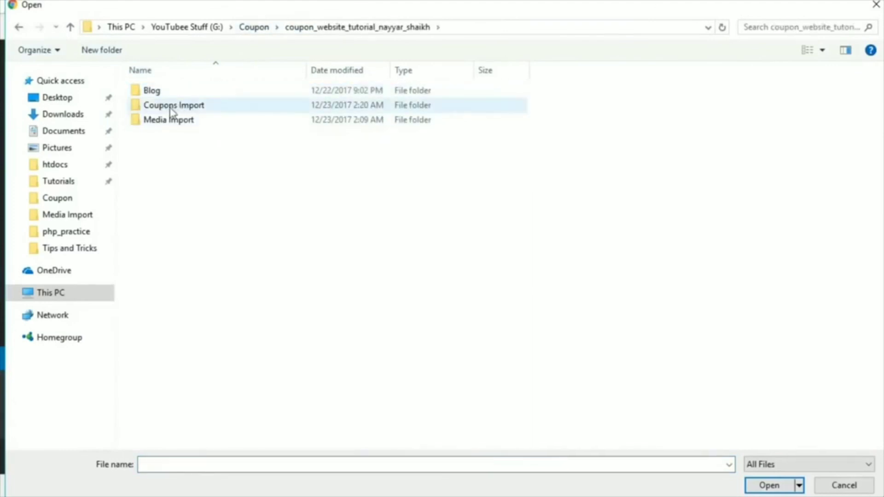
{"action": "double_click", "coordinate": [201, 106]}
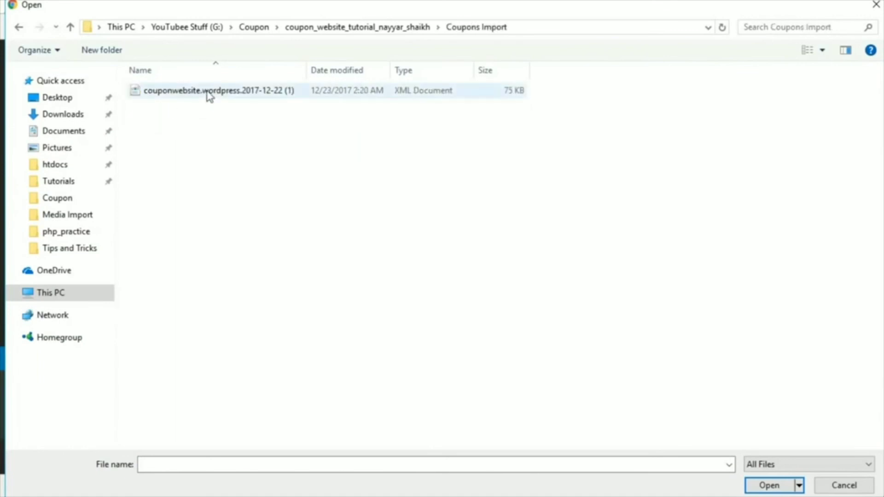
{"action": "left_click", "coordinate": [208, 95]}
{"action": "left_click", "coordinate": [768, 485]}
{"action": "left_click", "coordinate": [167, 332]}
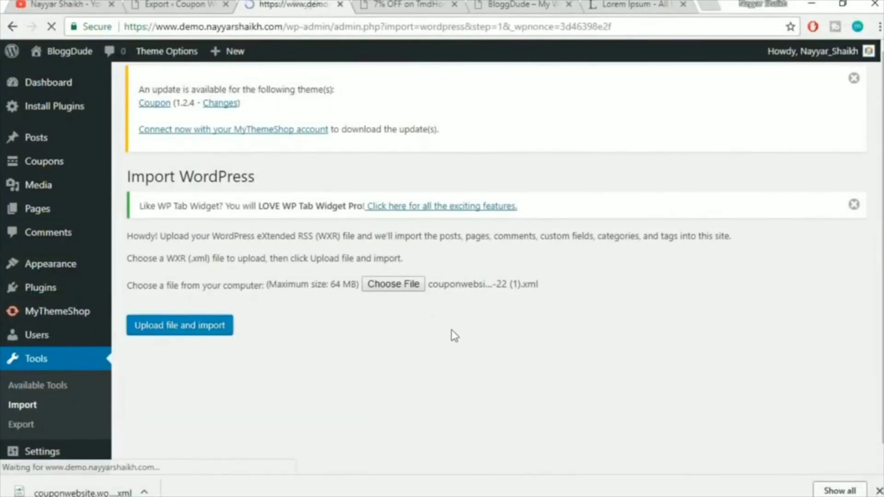
Assign imported posts to the existing user, enable attachment downloads, and submit the import
{"action": "scroll", "coordinate": [735, 296], "scroll_direction": "down", "scroll_amount": 1}
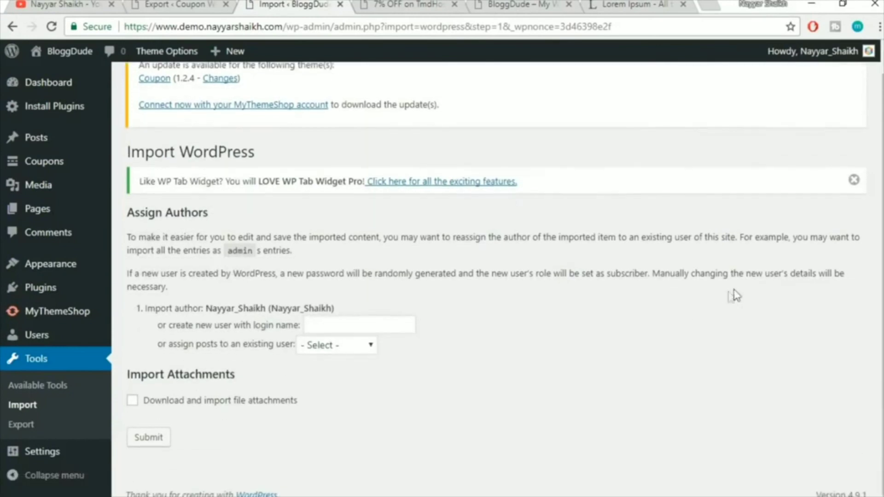
{"action": "left_click", "coordinate": [341, 349]}
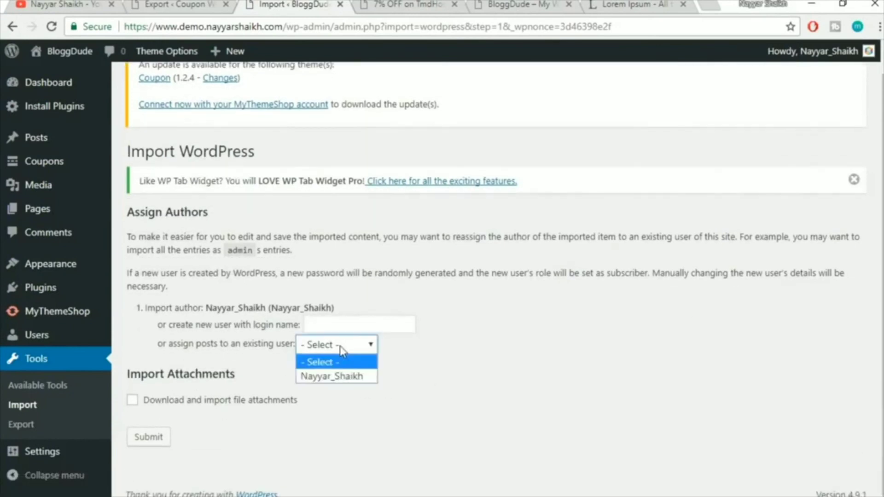
{"action": "left_click", "coordinate": [336, 378]}
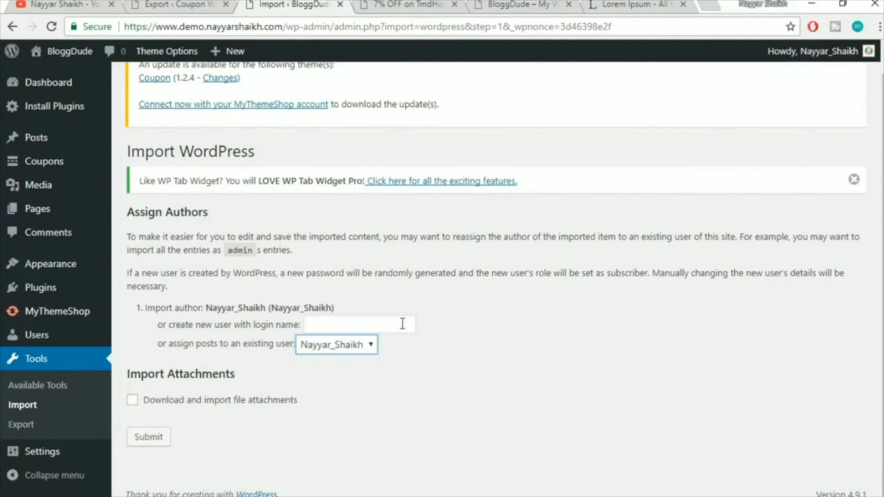
{"action": "left_click", "coordinate": [371, 328]}
{"action": "left_click", "coordinate": [486, 329]}
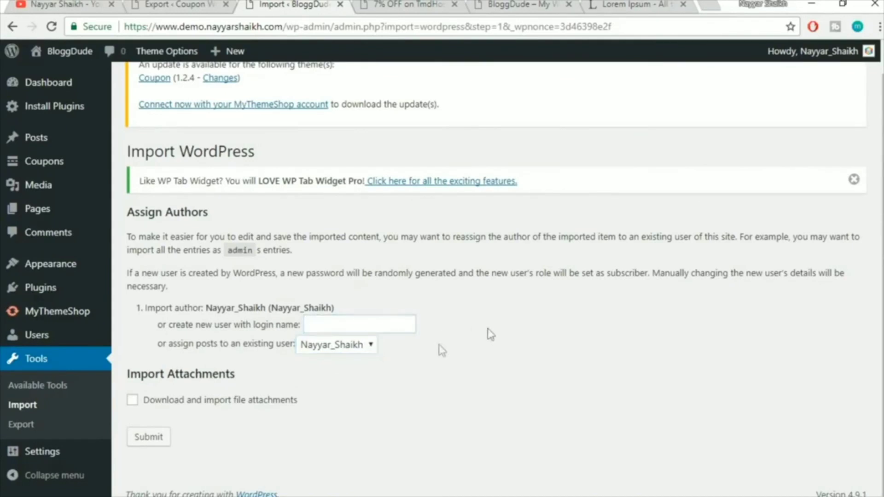
{"action": "left_click", "coordinate": [189, 404]}
{"action": "left_click", "coordinate": [156, 437]}
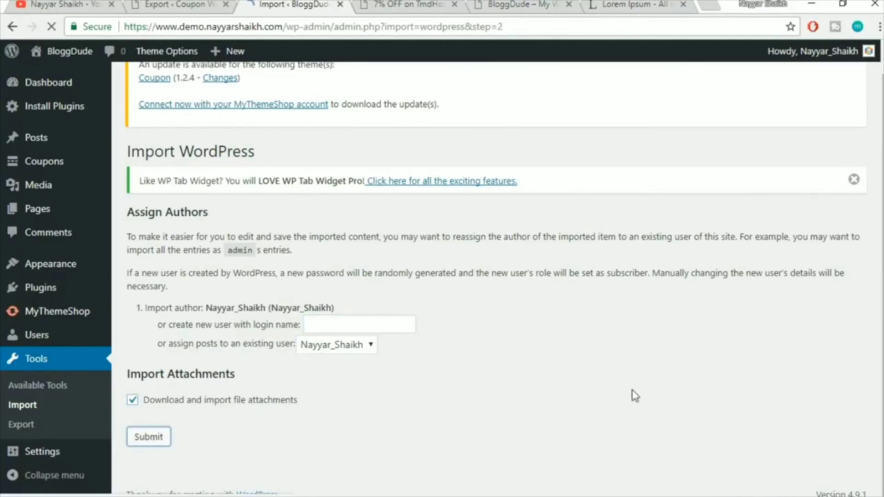
Check the import notice and scroll through the Coupons list of 18 coupons
{"action": "left_click_drag", "start_coordinate": [371, 261], "coordinate": [171, 259]}
{"action": "left_click", "coordinate": [147, 258]}
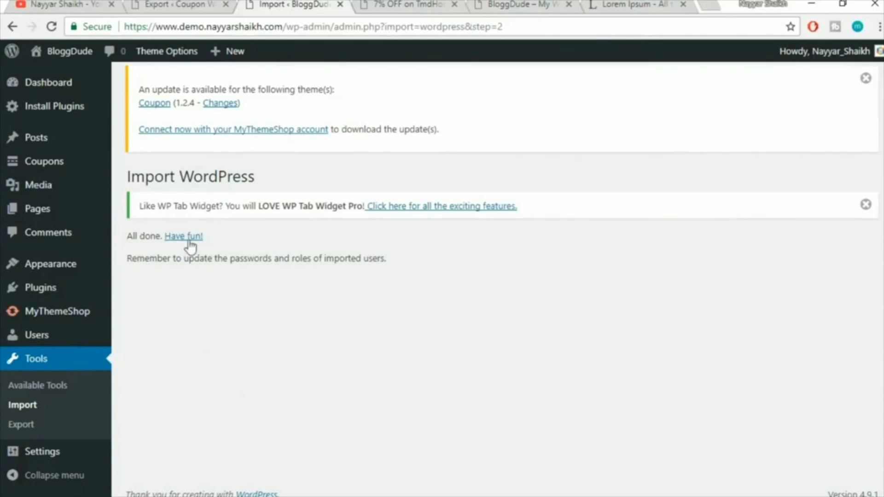
{"action": "mouse_move", "coordinate": [69, 173]}
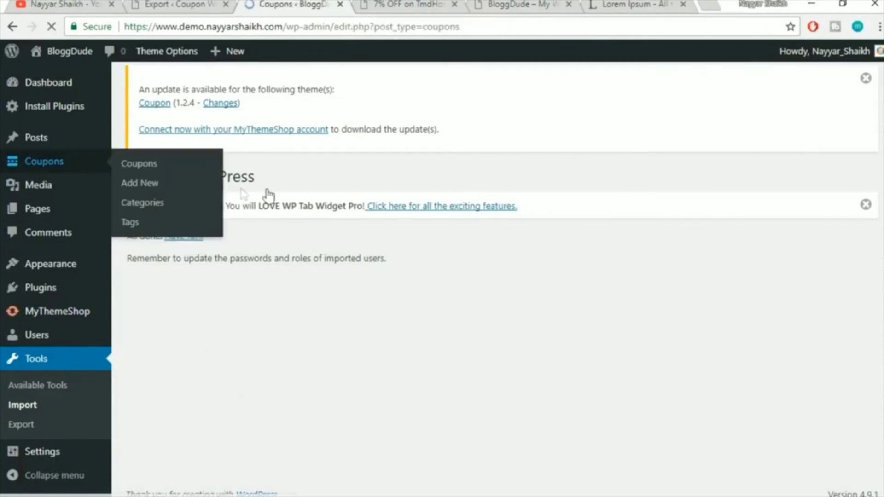
{"action": "scroll", "coordinate": [637, 323], "scroll_direction": "down", "scroll_amount": 3}
{"action": "scroll", "coordinate": [639, 325], "scroll_direction": "down", "scroll_amount": 10}
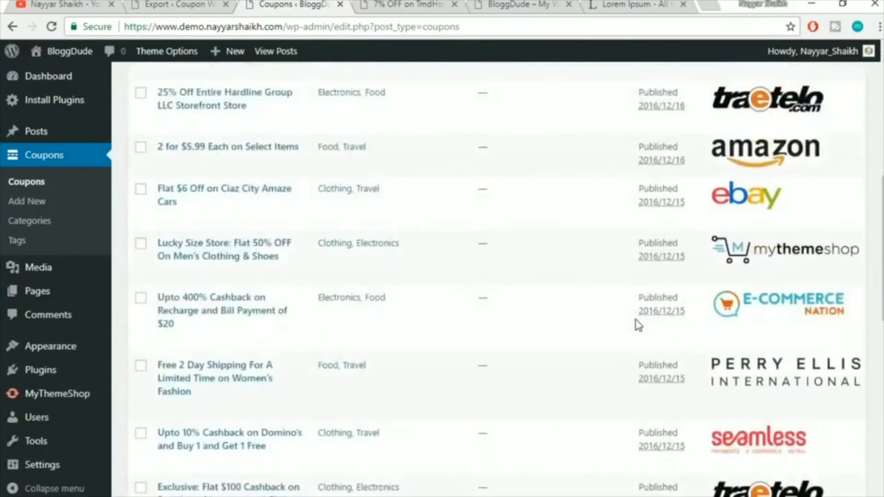
{"action": "scroll", "coordinate": [638, 348], "scroll_direction": "up", "scroll_amount": 15}
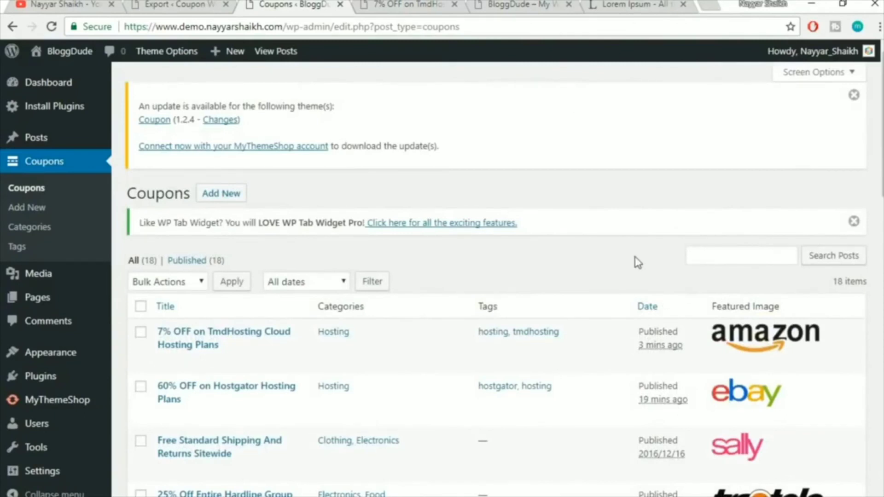
{"action": "scroll", "coordinate": [625, 311], "scroll_direction": "down", "scroll_amount": 10}
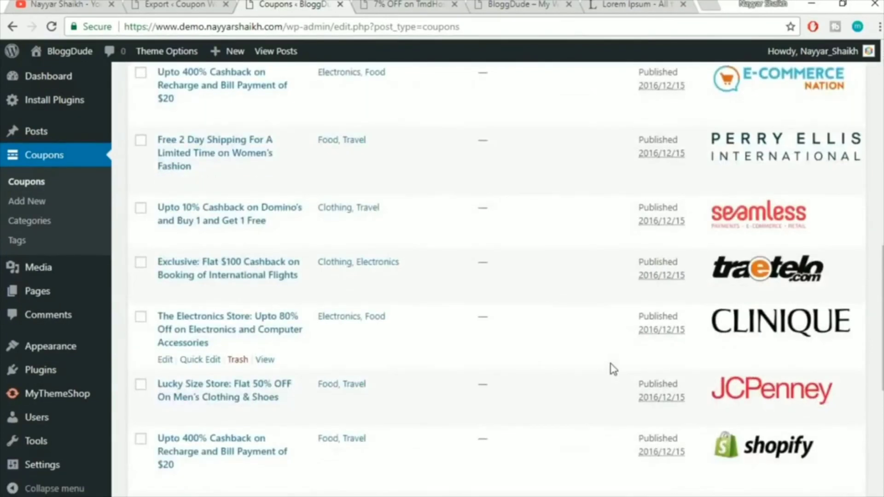
{"action": "scroll", "coordinate": [612, 368], "scroll_direction": "up", "scroll_amount": 10}
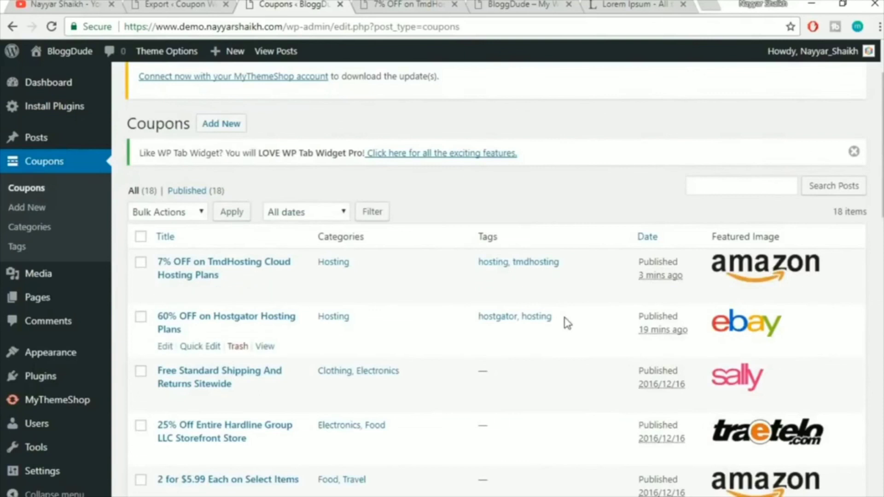
{"action": "scroll", "coordinate": [564, 327], "scroll_direction": "down", "scroll_amount": 2}
{"action": "scroll", "coordinate": [565, 332], "scroll_direction": "up", "scroll_amount": 3}
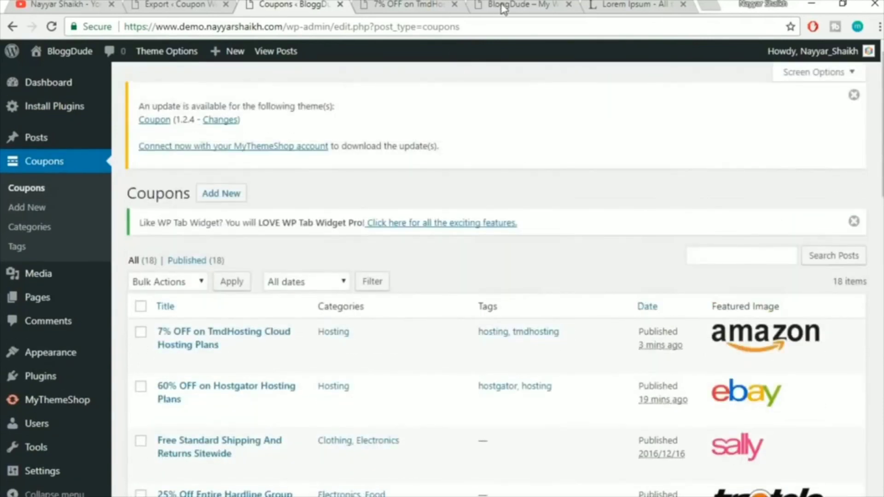
Reload the BloggDude homepage and load its /coupons listing page
{"action": "left_click", "coordinate": [504, 8]}
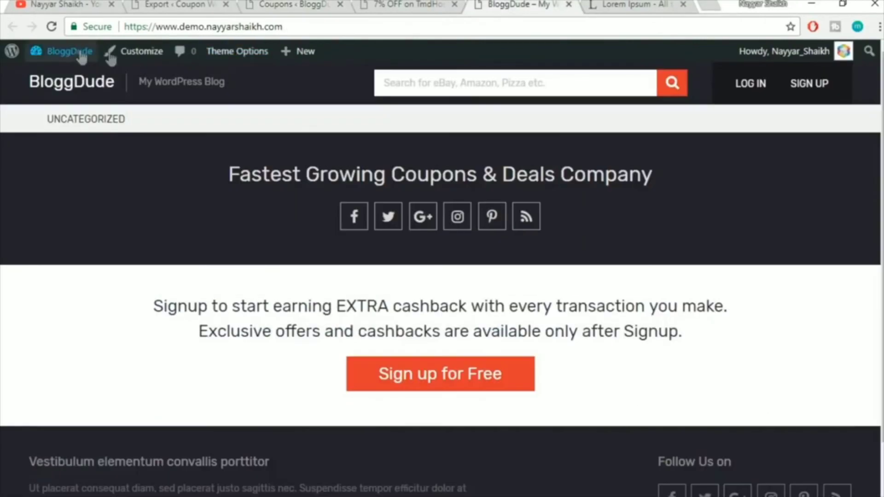
{"action": "left_click", "coordinate": [52, 28]}
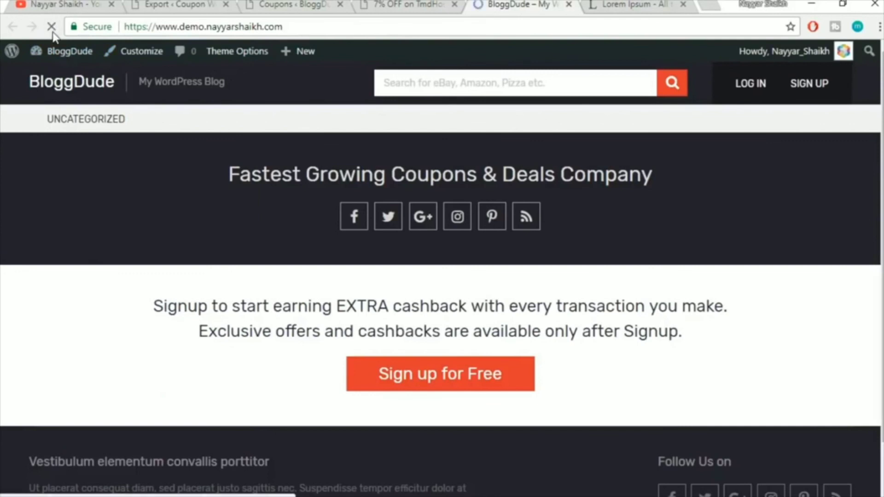
{"action": "scroll", "coordinate": [643, 413], "scroll_direction": "down", "scroll_amount": 2}
{"action": "scroll", "coordinate": [643, 416], "scroll_direction": "up", "scroll_amount": 2}
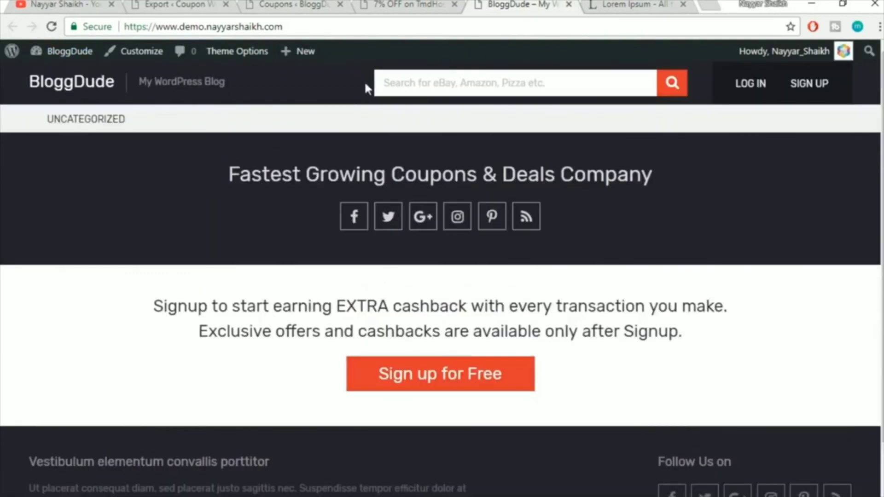
{"action": "left_click", "coordinate": [339, 29]}
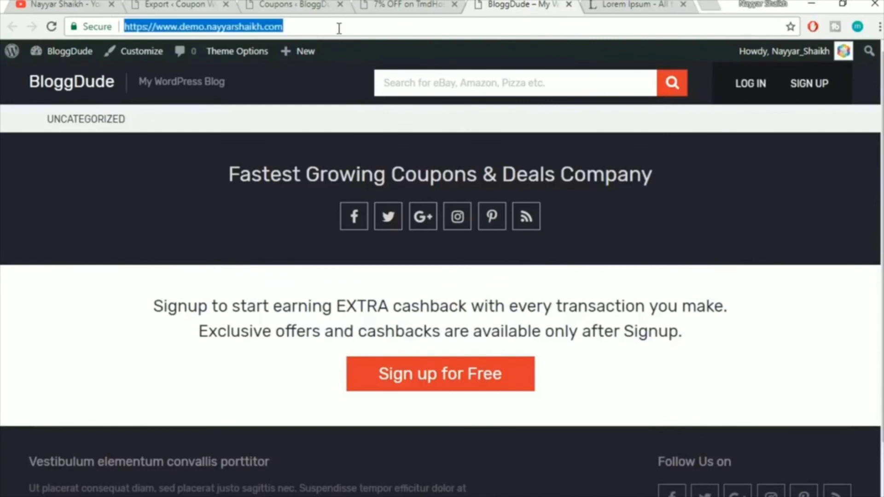
{"action": "left_click", "coordinate": [339, 28]}
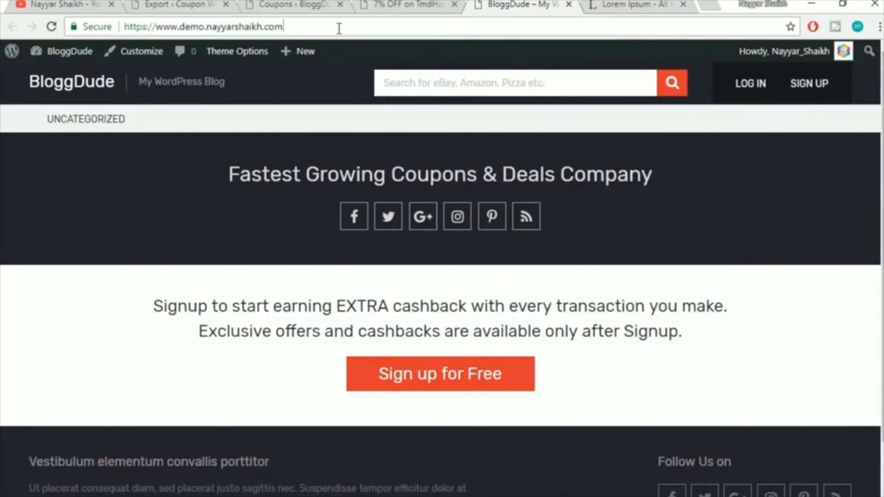
{"action": "type", "text": "/"}
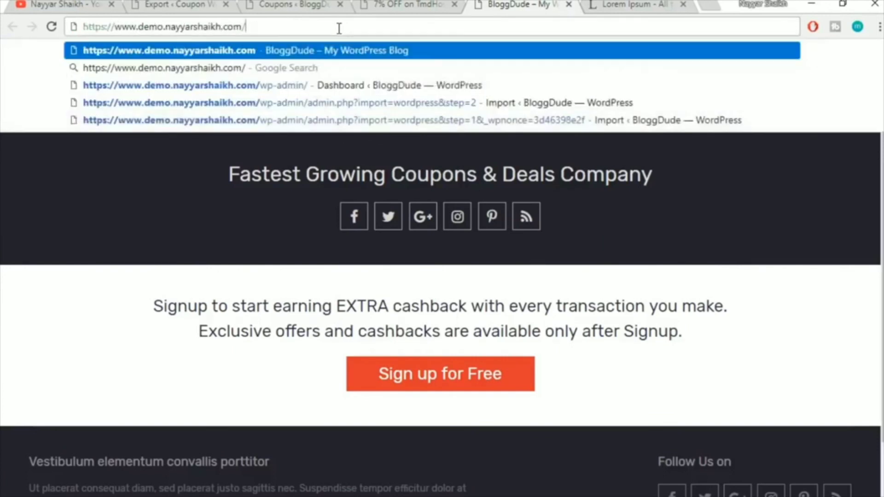
{"action": "type", "text": "coupons"}
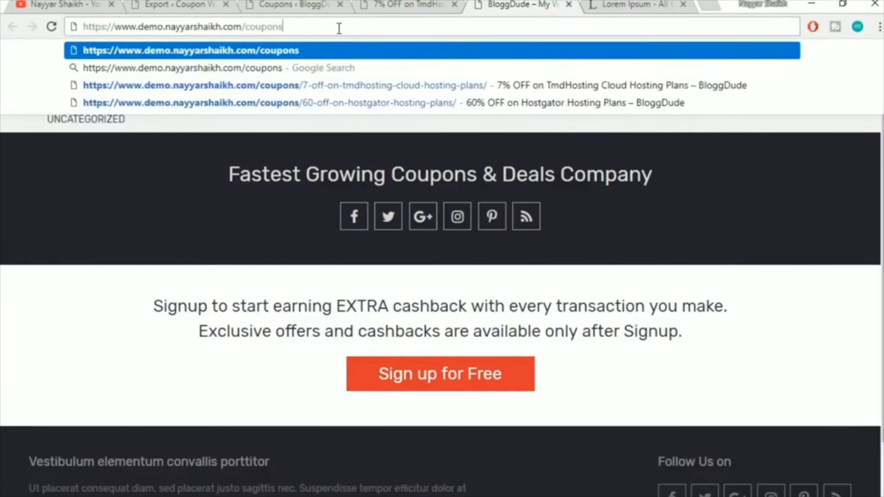
{"action": "key", "text": "Return"}
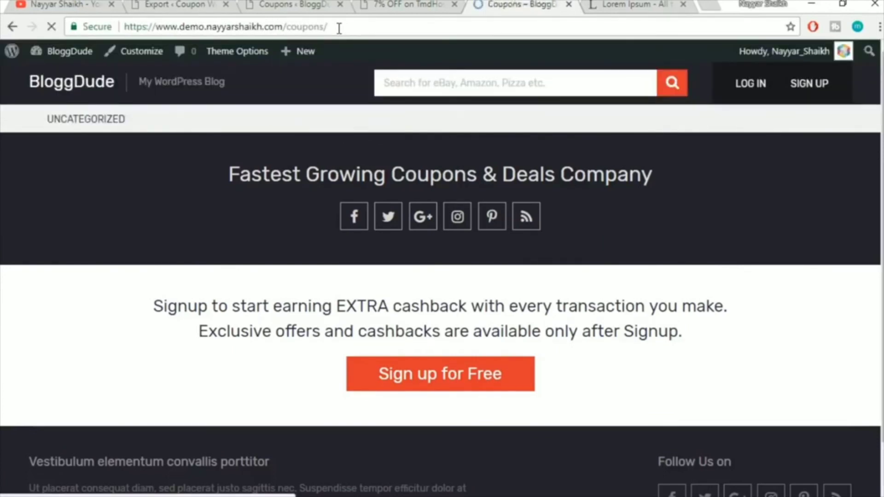
Scroll the coupon offers, then switch between the TmdHosting coupon page and admin coupons
{"action": "scroll", "coordinate": [510, 285], "scroll_direction": "down", "scroll_amount": 1}
{"action": "scroll", "coordinate": [510, 285], "scroll_direction": "down", "scroll_amount": 20}
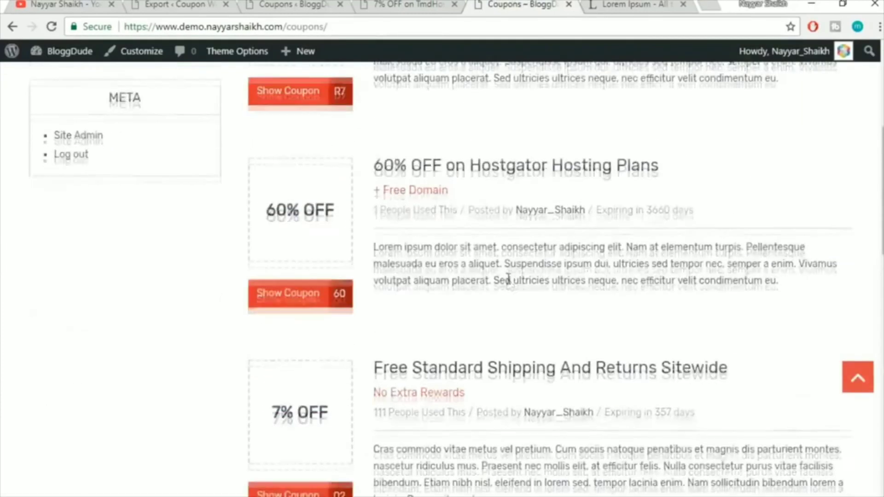
{"action": "scroll", "coordinate": [522, 316], "scroll_direction": "up", "scroll_amount": 5}
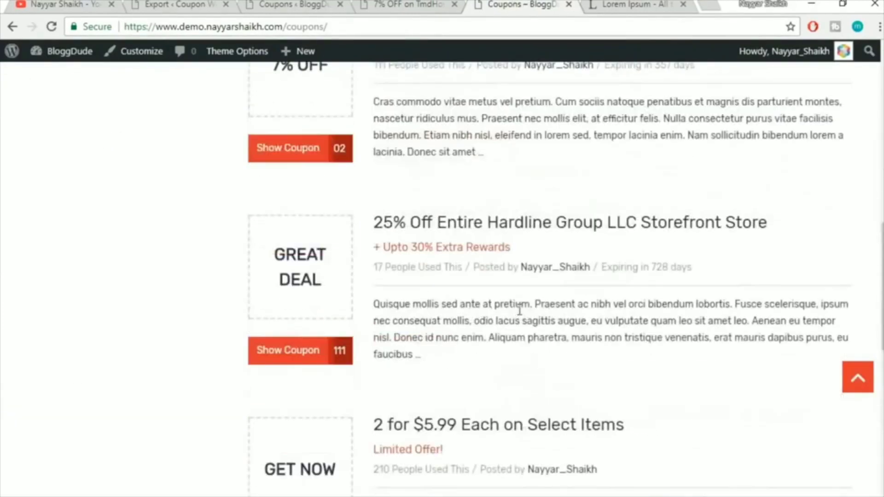
{"action": "scroll", "coordinate": [611, 318], "scroll_direction": "up", "scroll_amount": 10}
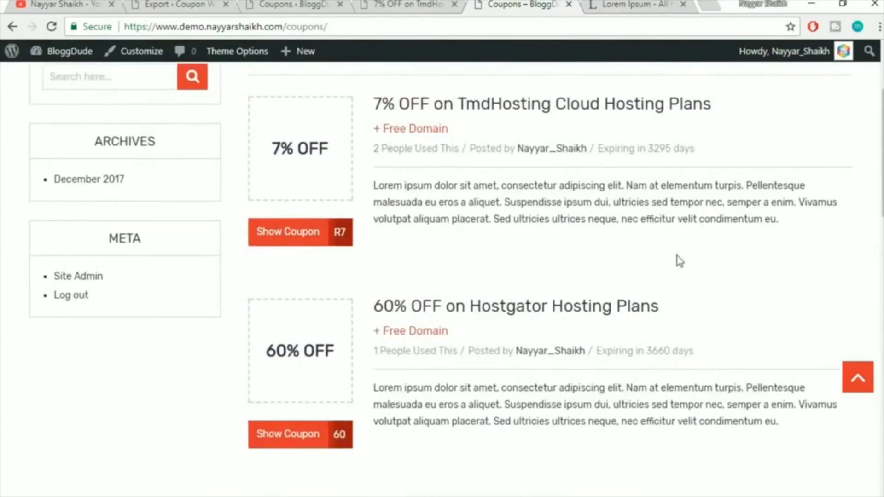
{"action": "scroll", "coordinate": [680, 261], "scroll_direction": "down", "scroll_amount": 6}
{"action": "scroll", "coordinate": [676, 295], "scroll_direction": "up", "scroll_amount": 10}
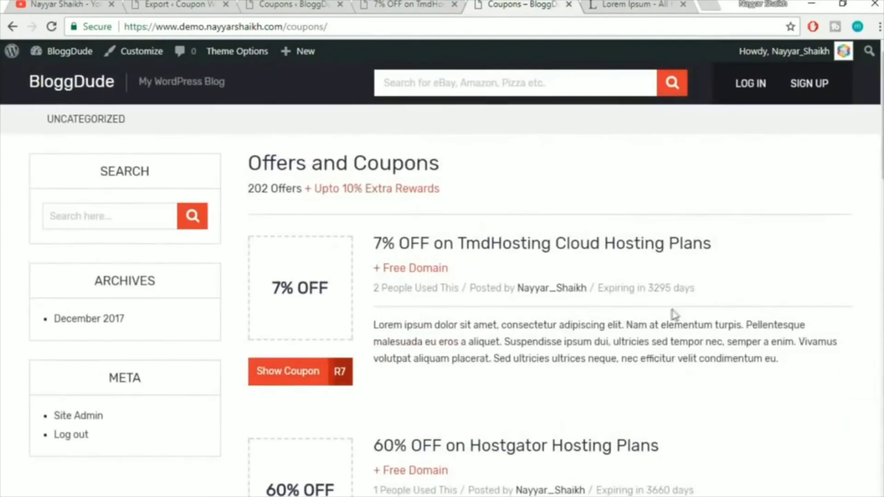
{"action": "left_click", "coordinate": [390, 4]}
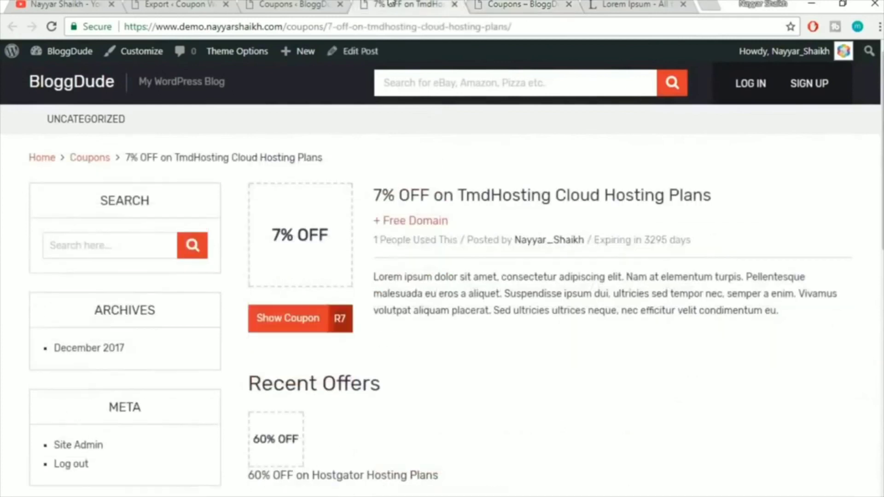
{"action": "left_click", "coordinate": [306, 4]}
{"action": "key", "text": "ctrl+Tab"}
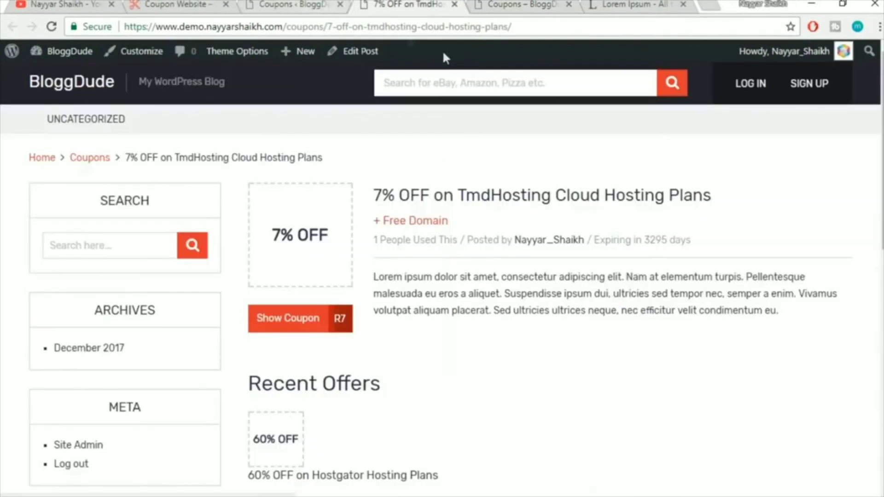
{"action": "left_click", "coordinate": [301, 4]}
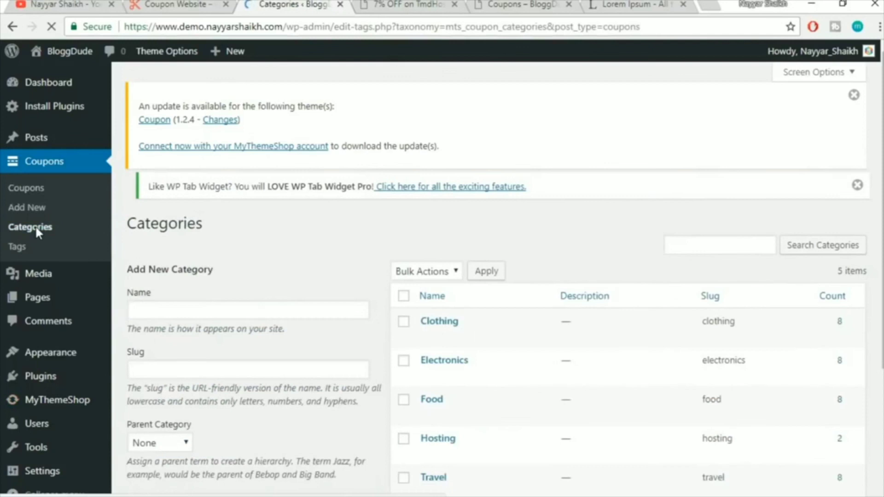
Add a top-level coupon category named Amazon, leaving Parent as None
{"action": "scroll", "coordinate": [601, 264], "scroll_direction": "down", "scroll_amount": 5}
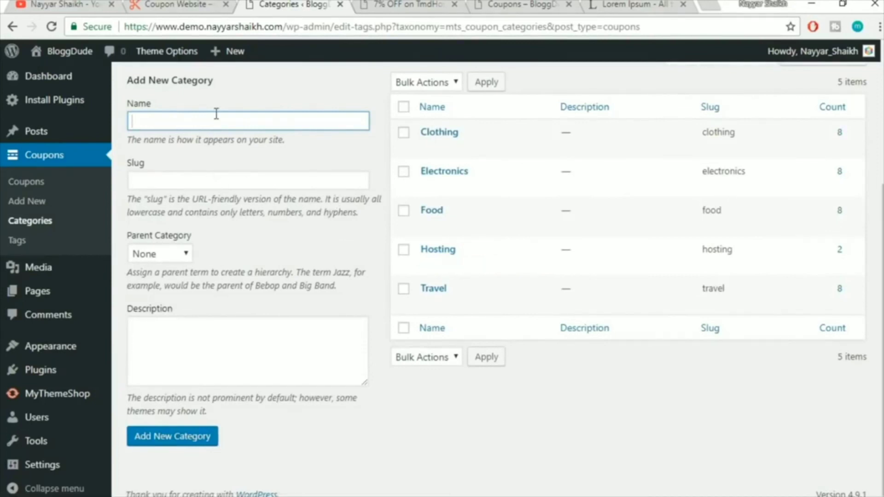
{"action": "left_click", "coordinate": [162, 258]}
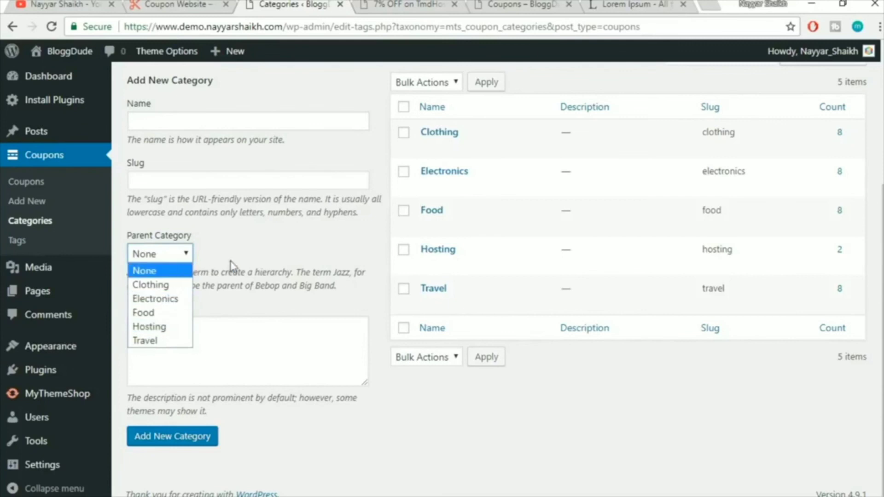
{"action": "left_click", "coordinate": [268, 251]}
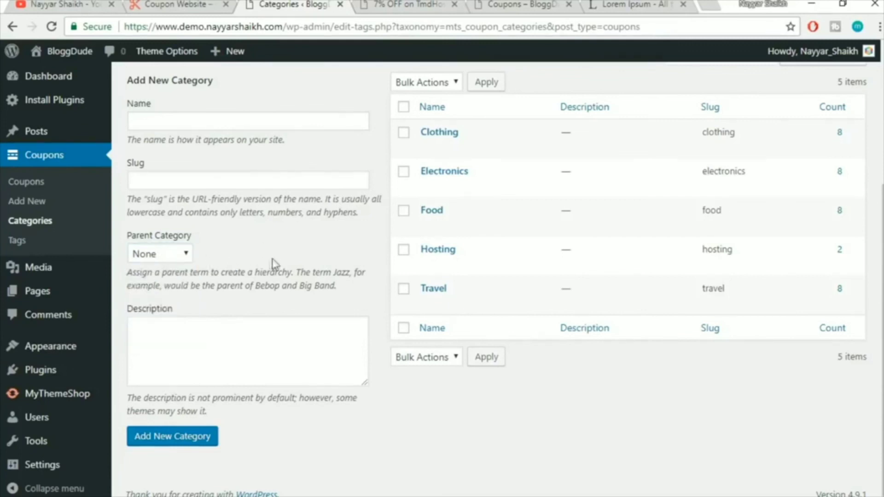
{"action": "left_click", "coordinate": [255, 124]}
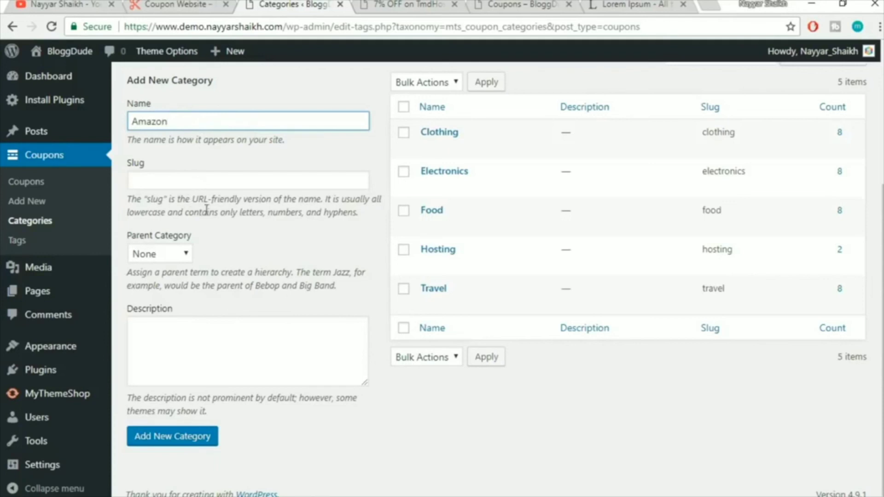
{"action": "double_click", "coordinate": [200, 118]}
{"action": "left_click", "coordinate": [166, 437]}
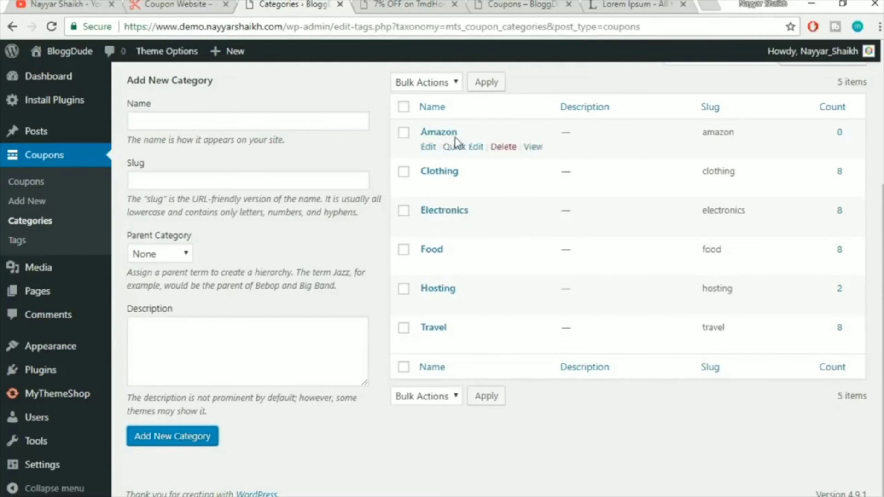
Add a coupon category named Clothings with Amazon as its parent
{"action": "left_click", "coordinate": [219, 123]}
{"action": "mouse_move", "coordinate": [415, 181]}
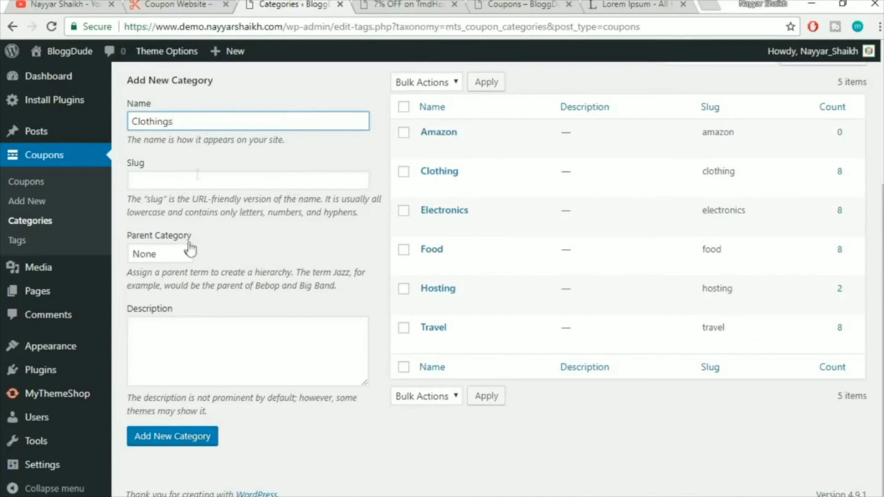
{"action": "left_click", "coordinate": [181, 257]}
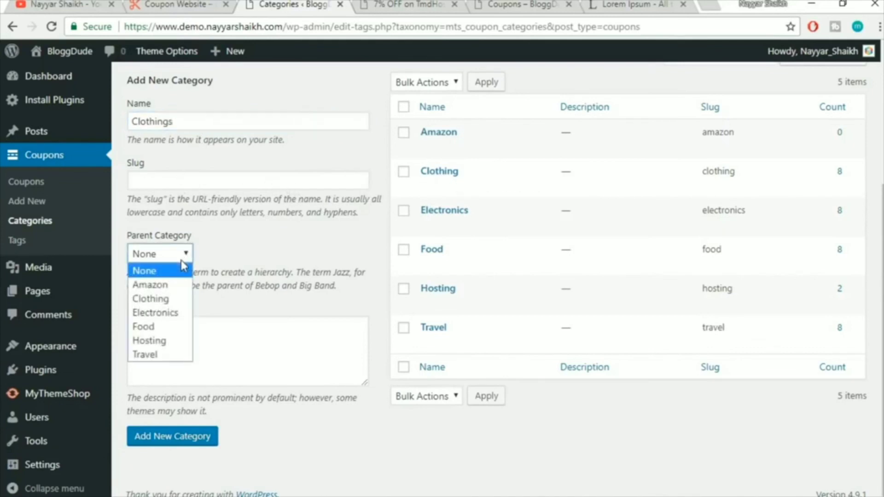
{"action": "left_click", "coordinate": [164, 286]}
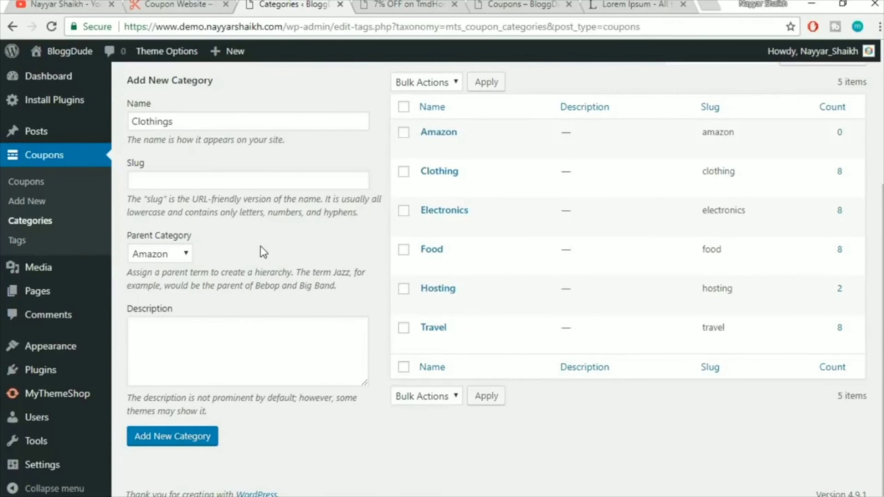
{"action": "left_click_drag", "start_coordinate": [189, 122], "coordinate": [130, 122]}
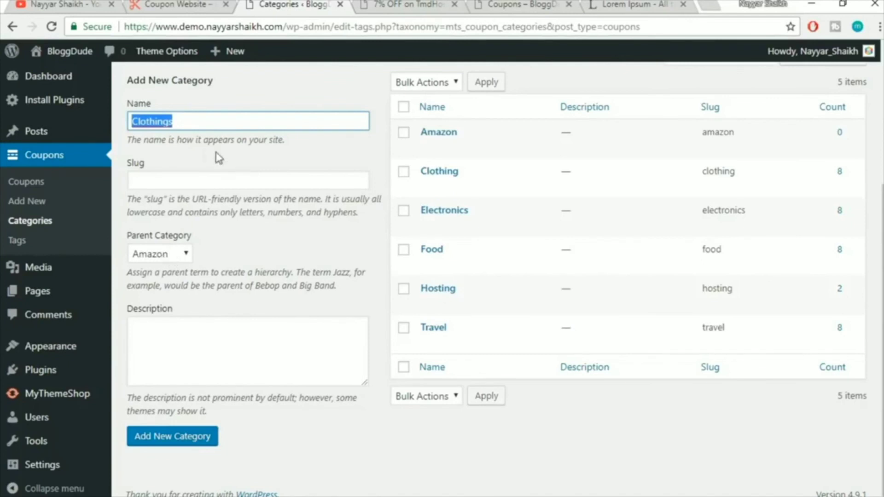
{"action": "left_click", "coordinate": [188, 442]}
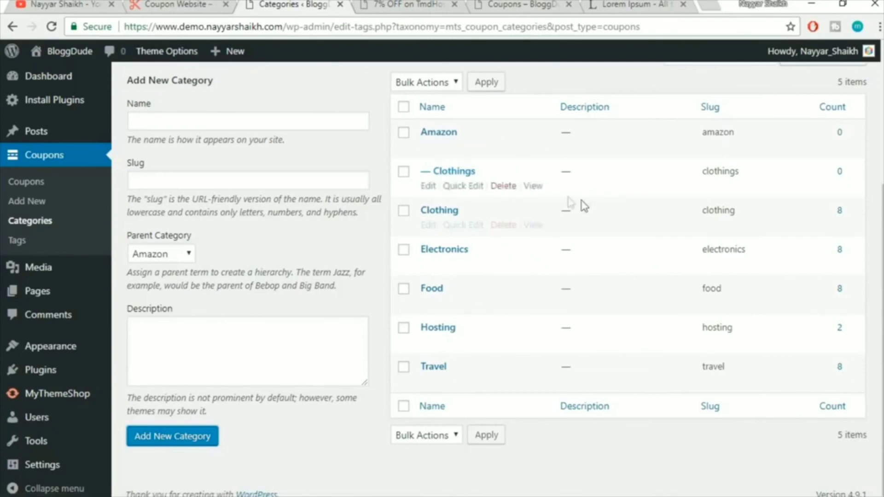
Delete the Amazon and Clothings categories, confirming each deletion
{"action": "left_click", "coordinate": [501, 149]}
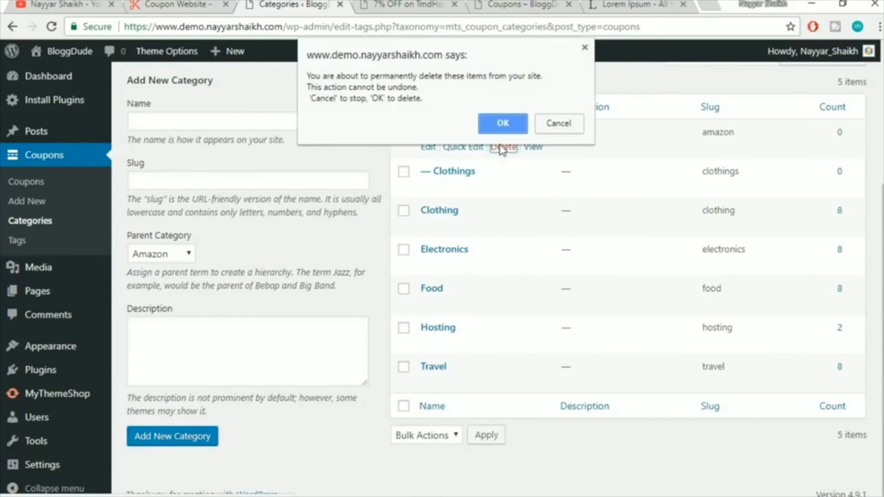
{"action": "left_click", "coordinate": [501, 120]}
{"action": "left_click", "coordinate": [505, 147]}
{"action": "left_click", "coordinate": [502, 124]}
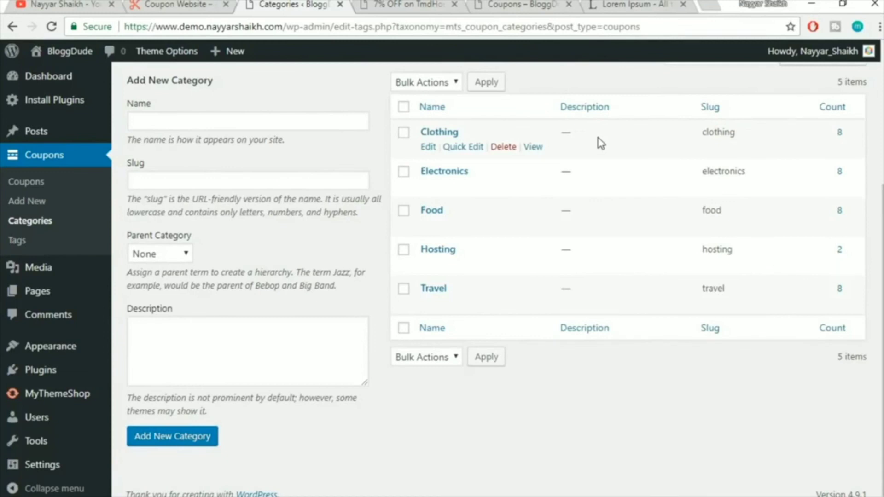
Switch to the 7% OFF TmdHosting coupon page and highlight the author's name under About The Author
{"action": "key", "text": "ctrl+Tab"}
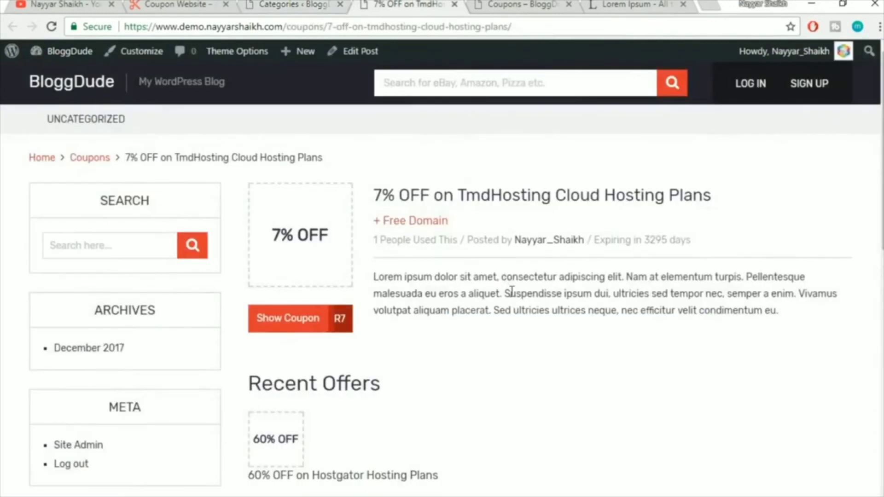
{"action": "scroll", "coordinate": [514, 300], "scroll_direction": "down", "scroll_amount": 10}
{"action": "scroll", "coordinate": [517, 306], "scroll_direction": "up", "scroll_amount": 8}
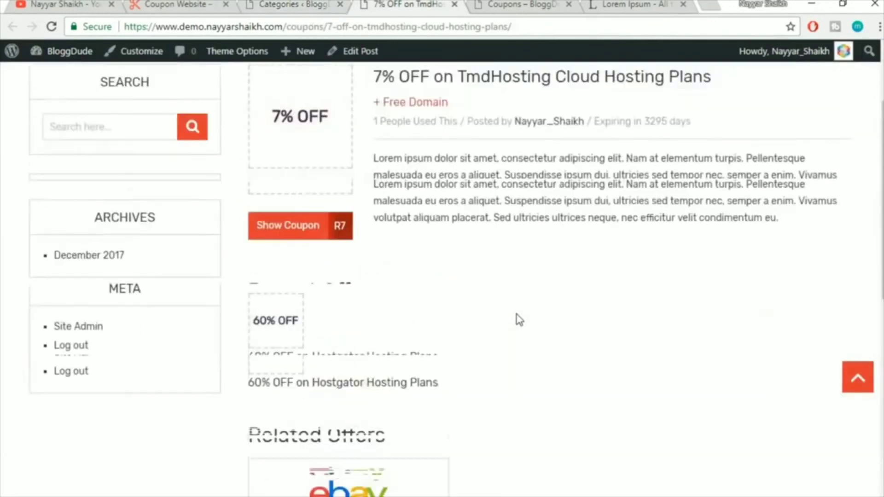
{"action": "scroll", "coordinate": [518, 316], "scroll_direction": "up", "scroll_amount": 3}
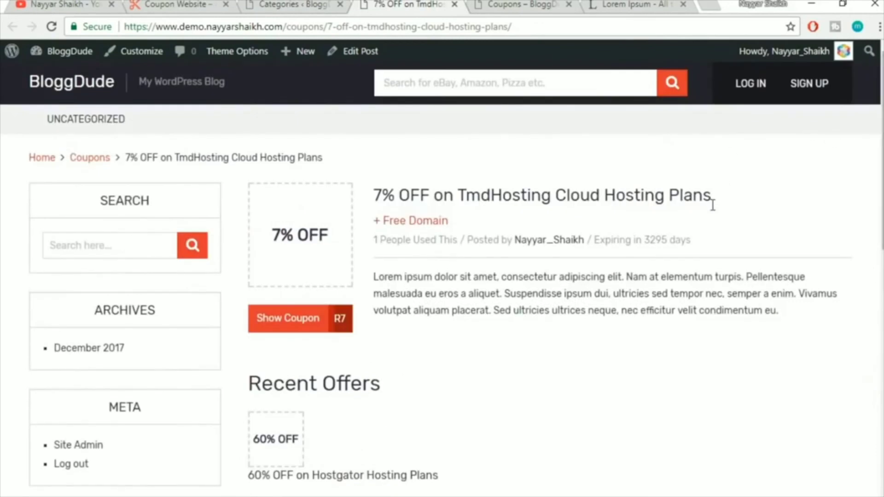
{"action": "scroll", "coordinate": [713, 205], "scroll_direction": "down", "scroll_amount": 10}
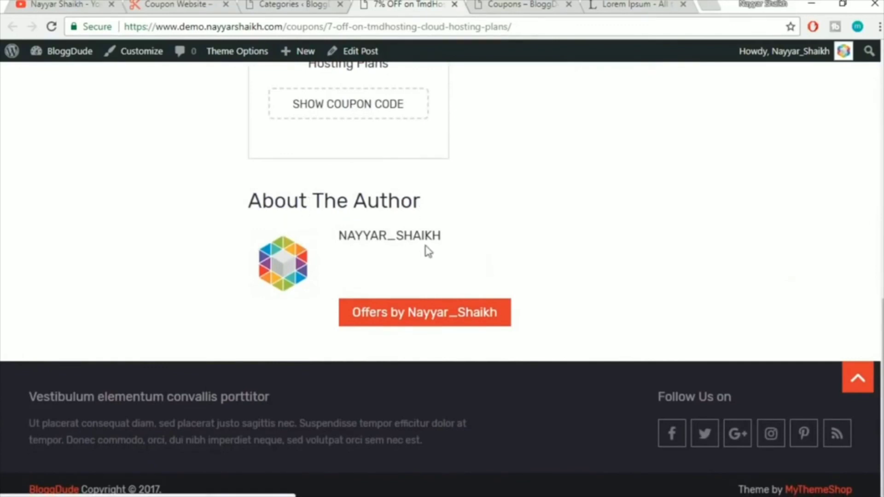
{"action": "left_click_drag", "start_coordinate": [488, 251], "coordinate": [310, 235]}
{"action": "left_click", "coordinate": [588, 202]}
{"action": "left_click_drag", "start_coordinate": [488, 237], "coordinate": [341, 242]}
{"action": "left_click", "coordinate": [631, 210]}
{"action": "left_click_drag", "start_coordinate": [342, 262], "coordinate": [639, 283]}
{"action": "left_click", "coordinate": [638, 283]}
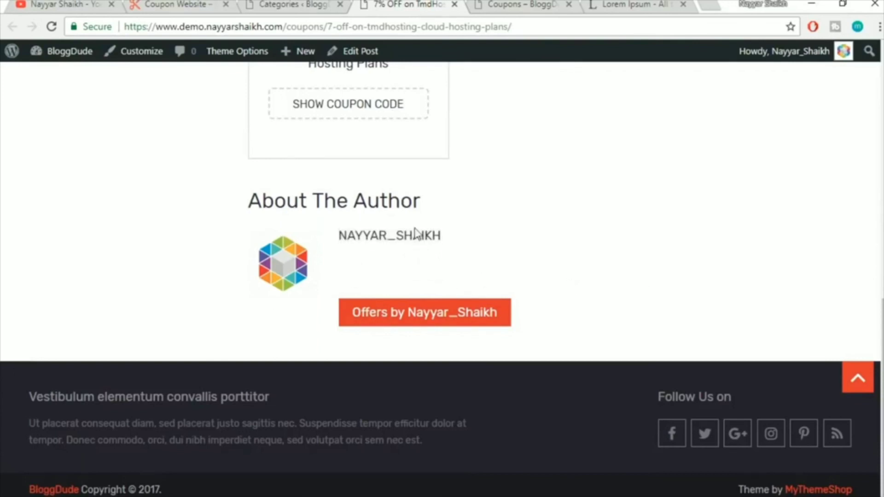
Retype the profile Nickname as the full spaced name and choose it as the public display name
{"action": "left_click", "coordinate": [273, 4]}
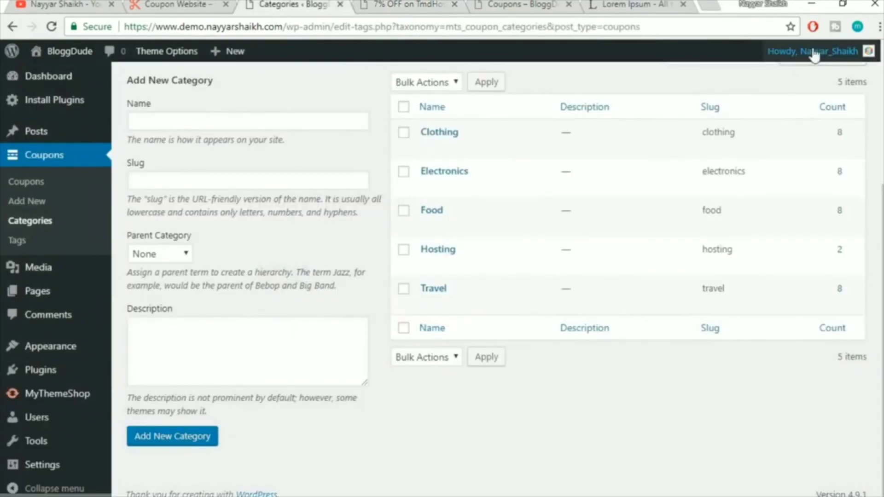
{"action": "mouse_move", "coordinate": [815, 55]}
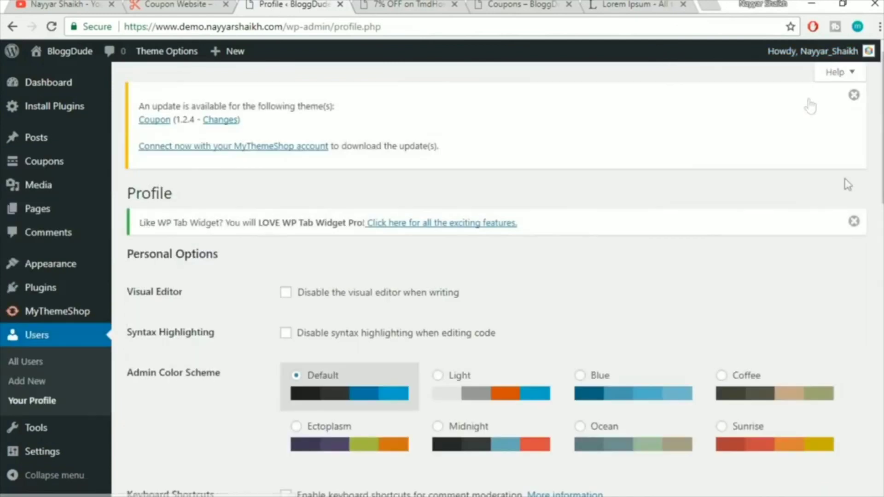
{"action": "scroll", "coordinate": [850, 223], "scroll_direction": "down", "scroll_amount": 8}
{"action": "scroll", "coordinate": [850, 223], "scroll_direction": "down", "scroll_amount": 2}
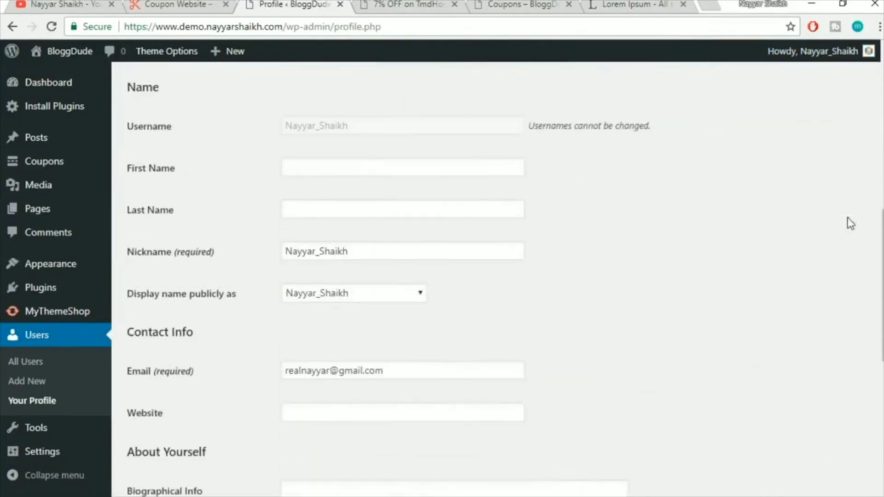
{"action": "scroll", "coordinate": [783, 202], "scroll_direction": "down", "scroll_amount": 4}
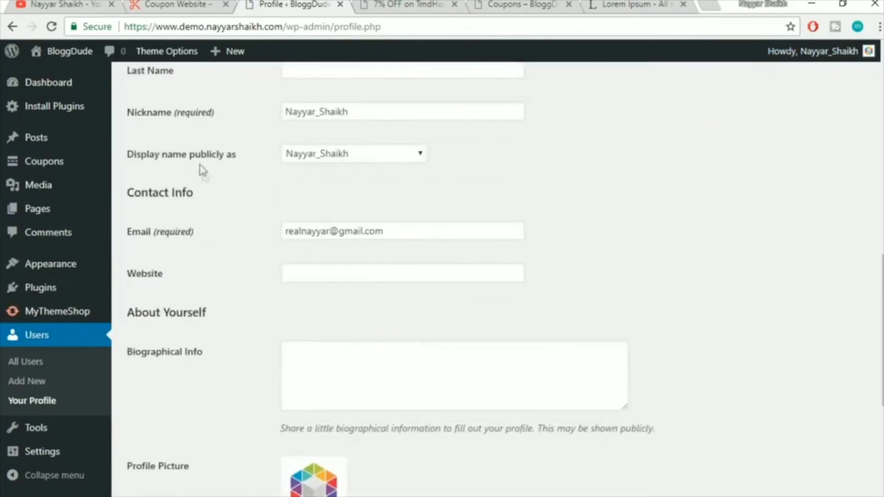
{"action": "left_click_drag", "start_coordinate": [398, 109], "coordinate": [292, 111]}
{"action": "left_click_drag", "start_coordinate": [374, 113], "coordinate": [233, 129]}
{"action": "type", "text": "Nayyar"}
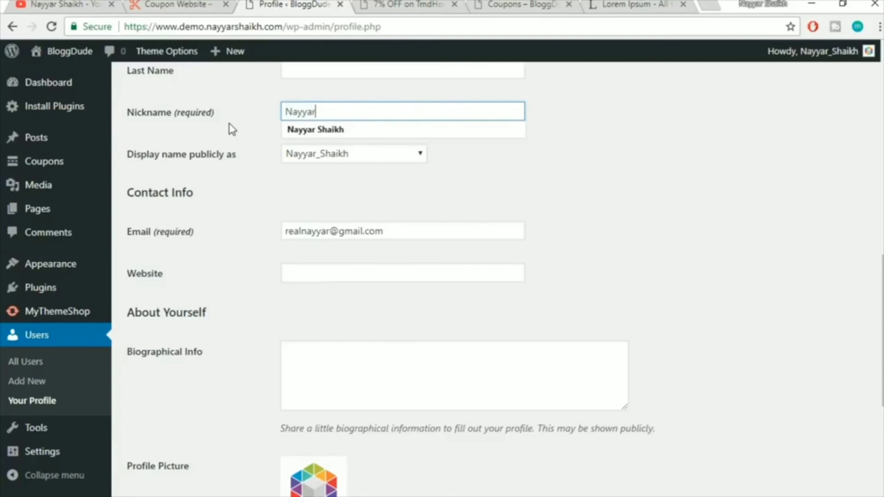
{"action": "type", "text": " Shaikh"}
{"action": "left_click", "coordinate": [458, 195]}
{"action": "left_click", "coordinate": [301, 158]}
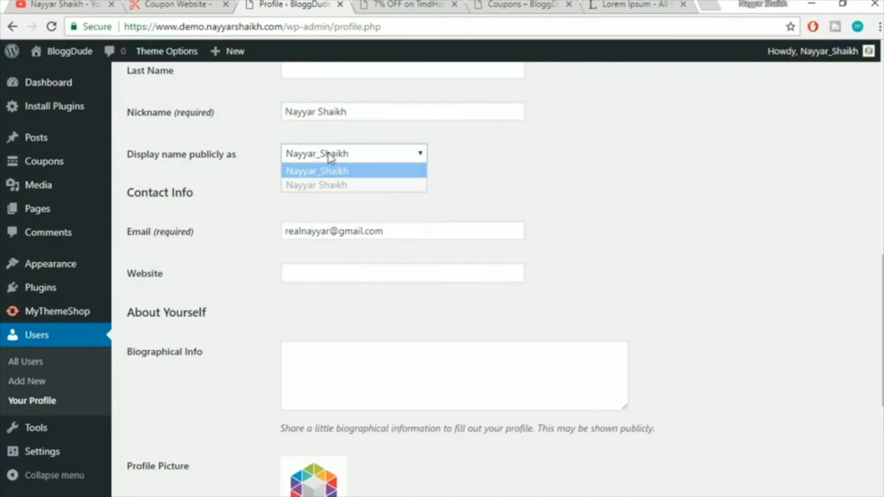
{"action": "left_click", "coordinate": [342, 185]}
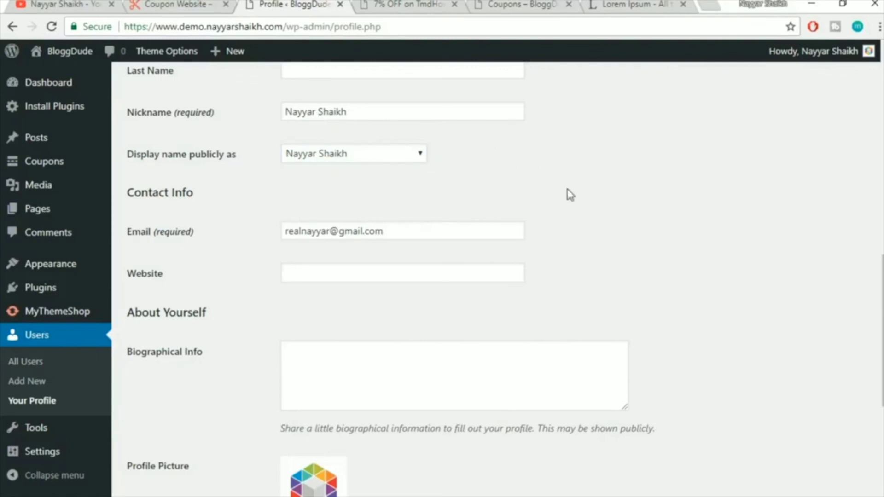
Copy opening Lorem ipsum sentences and paste them into Biographical Info
{"action": "scroll", "coordinate": [570, 195], "scroll_direction": "down", "scroll_amount": 6}
{"action": "scroll", "coordinate": [325, 364], "scroll_direction": "up", "scroll_amount": 3}
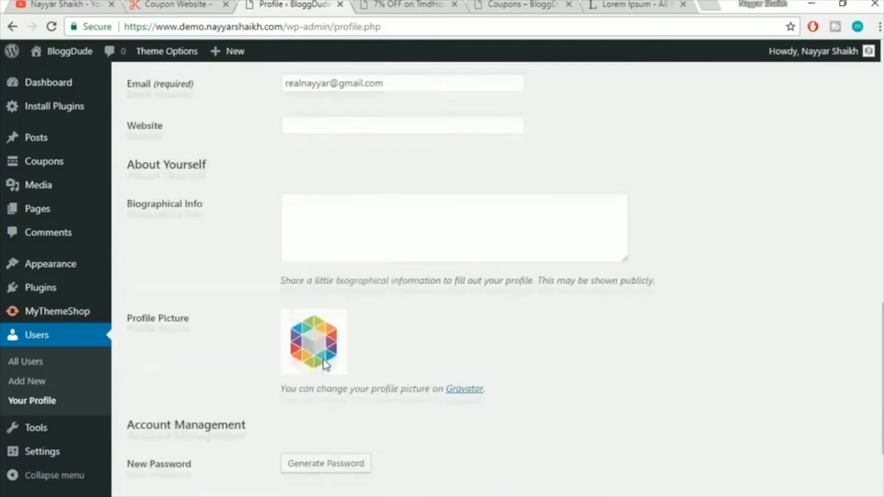
{"action": "left_click", "coordinate": [345, 226]}
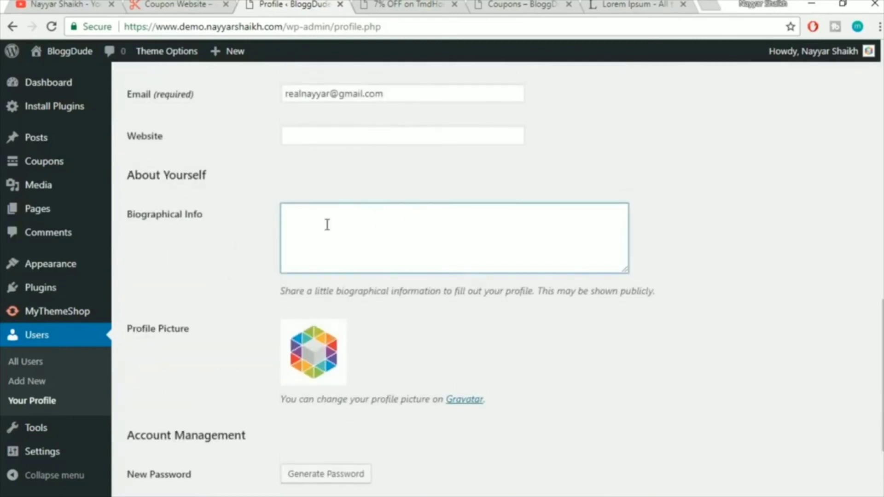
{"action": "left_click", "coordinate": [645, 5]}
{"action": "left_click", "coordinate": [138, 242]}
{"action": "left_click_drag", "start_coordinate": [125, 240], "coordinate": [295, 254]}
{"action": "key", "text": "ctrl+c"}
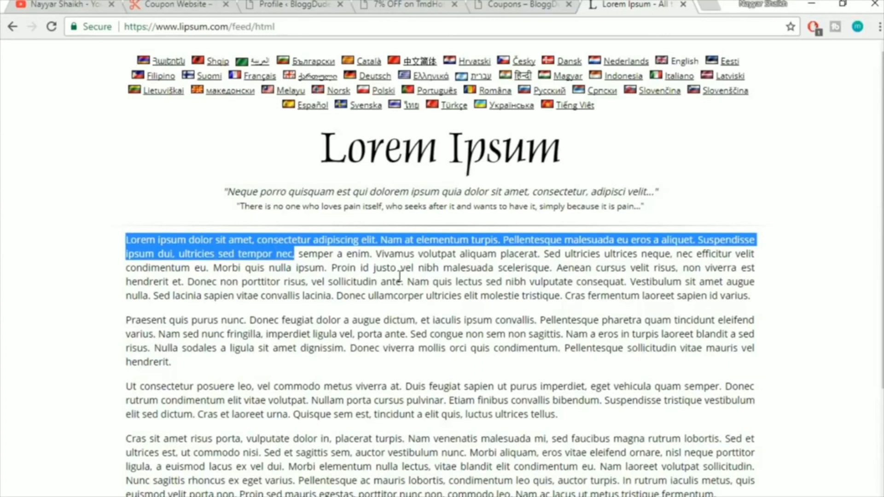
{"action": "left_click", "coordinate": [526, 4]}
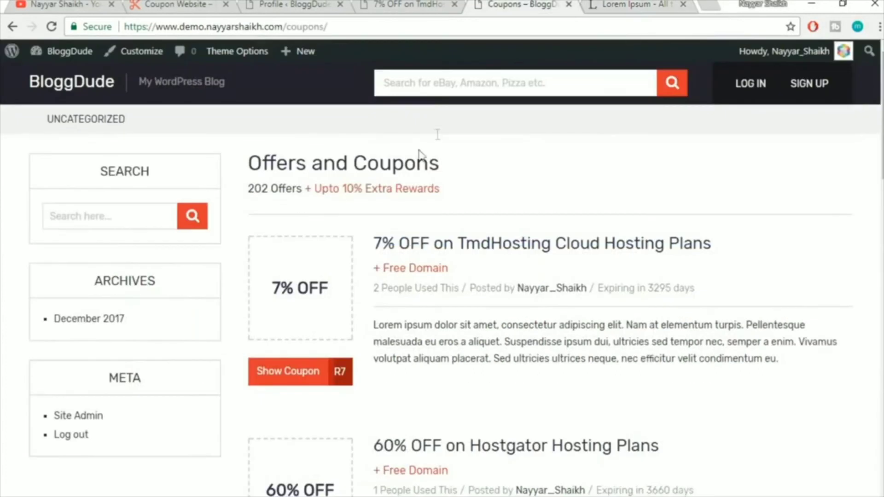
{"action": "left_click", "coordinate": [402, 3]}
{"action": "left_click", "coordinate": [293, 3]}
{"action": "left_click", "coordinate": [398, 251]}
{"action": "key", "text": "ctrl+v"}
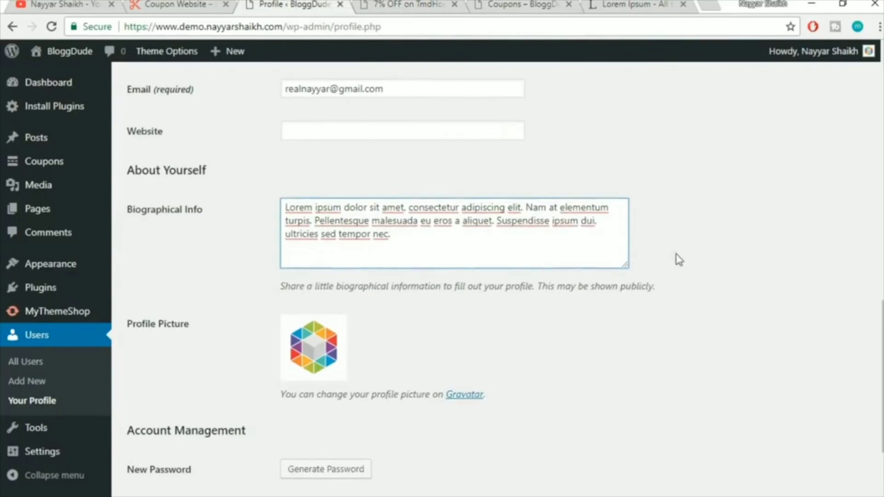
Save the profile with Update Profile
{"action": "scroll", "coordinate": [326, 306], "scroll_direction": "down", "scroll_amount": 2}
{"action": "scroll", "coordinate": [336, 308], "scroll_direction": "down", "scroll_amount": 2}
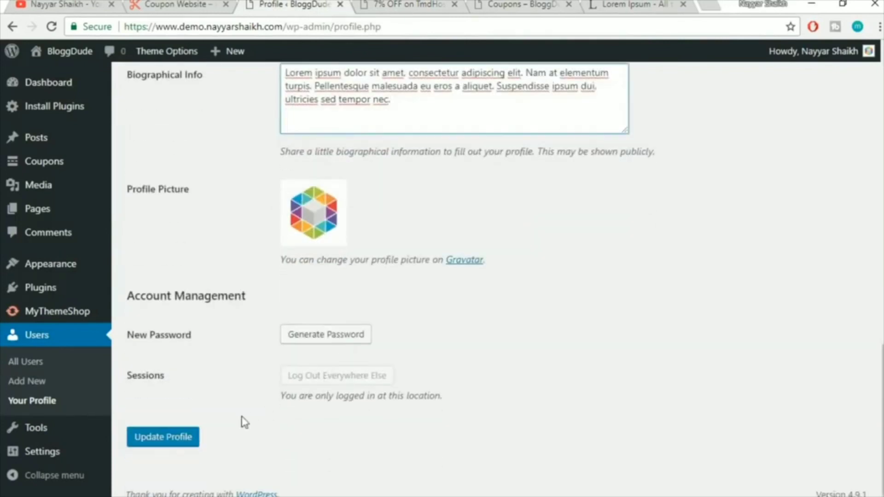
{"action": "left_click", "coordinate": [179, 440]}
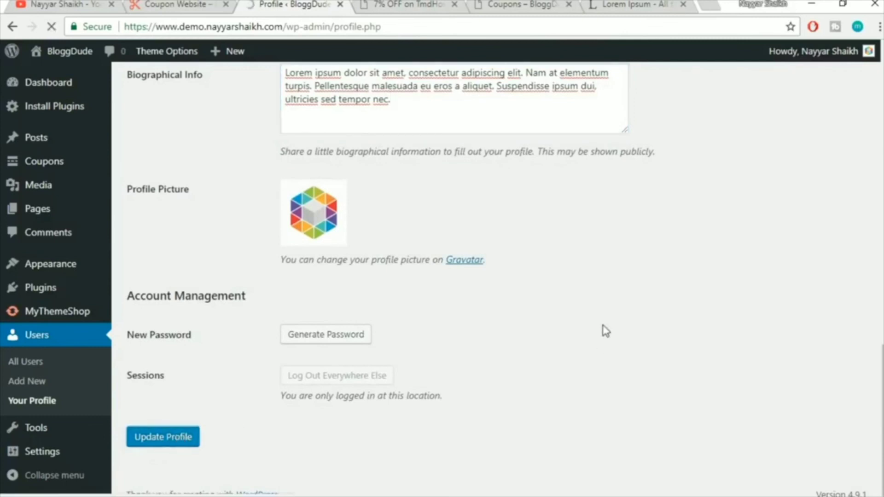
{"action": "left_click", "coordinate": [405, 4]}
Reload the 7% OFF coupon page to verify the new bio in About The Author, then return to the profile
{"action": "left_click", "coordinate": [416, 28]}
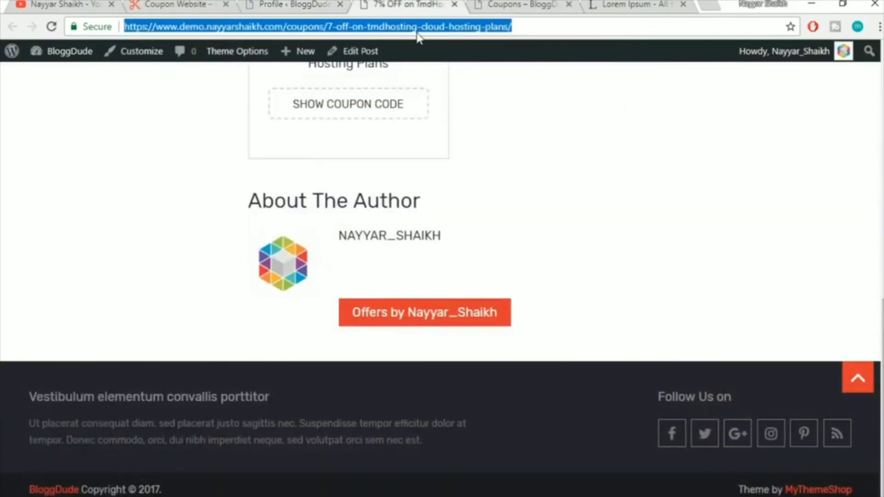
{"action": "key", "text": "Return"}
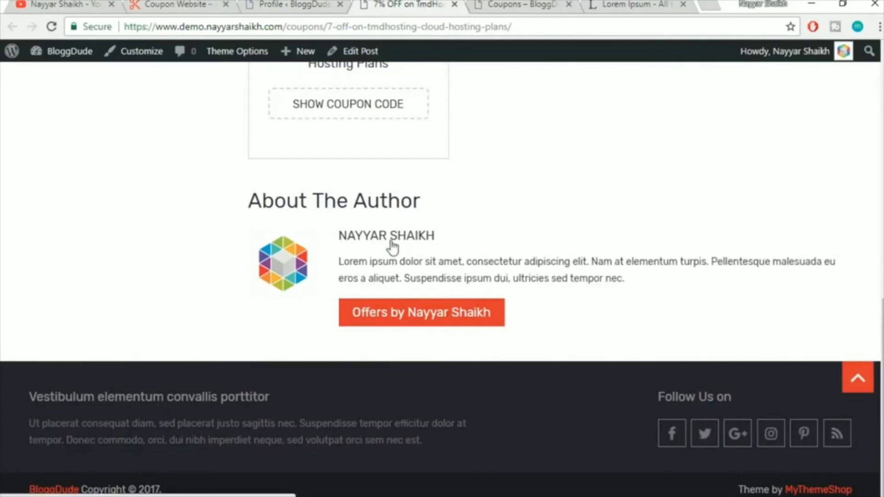
{"action": "left_click_drag", "start_coordinate": [339, 262], "coordinate": [720, 284]}
{"action": "left_click", "coordinate": [692, 293]}
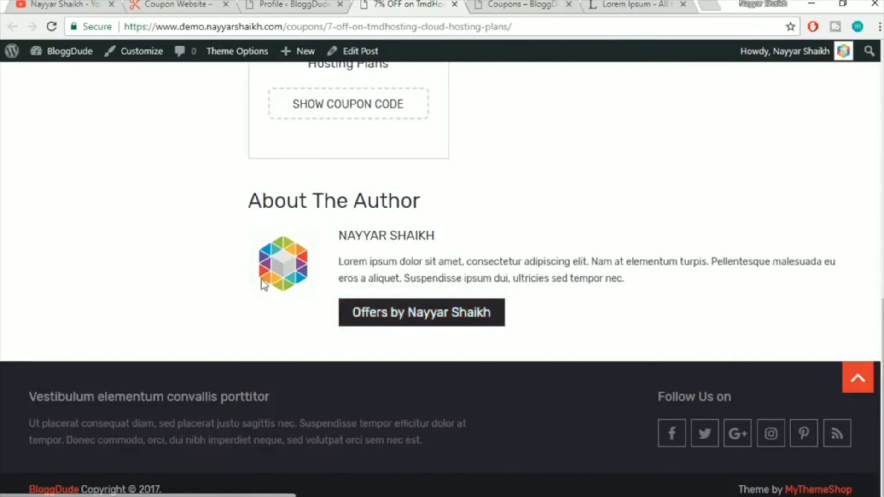
{"action": "scroll", "coordinate": [645, 296], "scroll_direction": "up", "scroll_amount": 10}
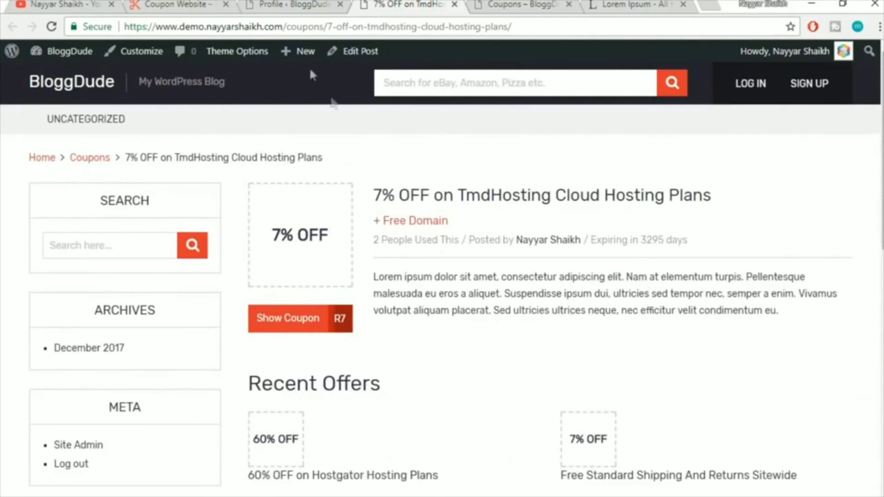
{"action": "left_click", "coordinate": [291, 5]}
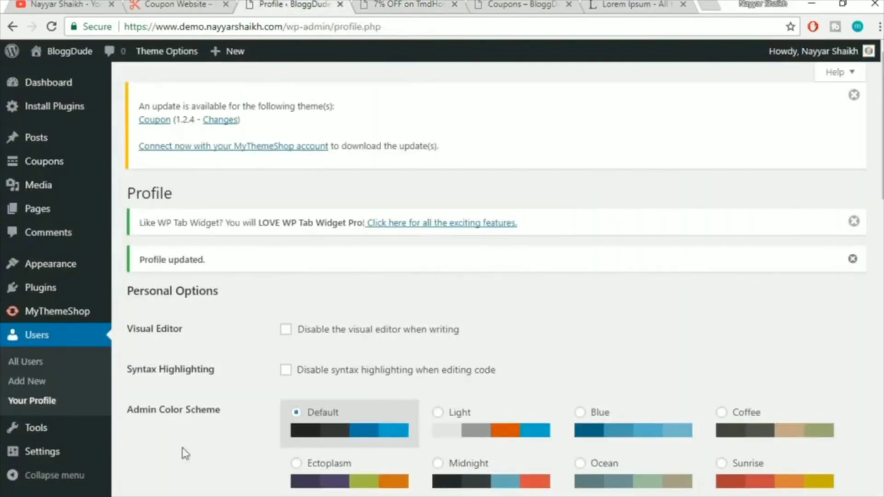
{"action": "left_click", "coordinate": [418, 7]}
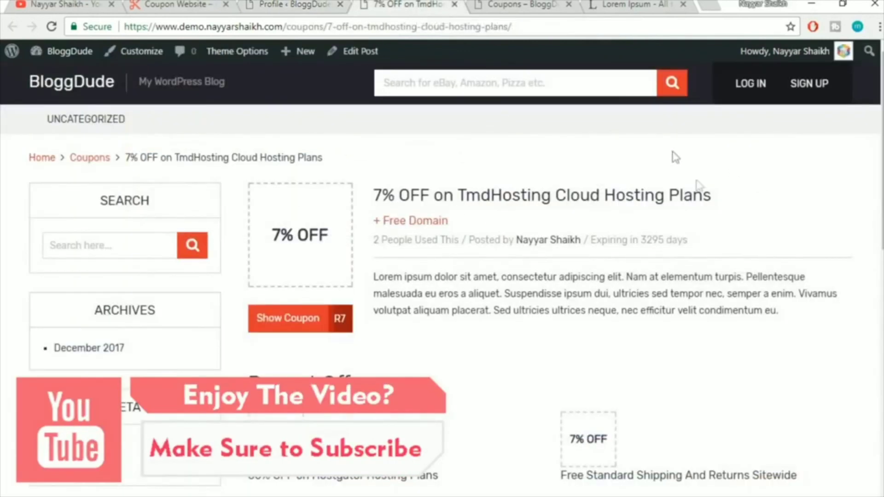
{"action": "left_click", "coordinate": [297, 3]}
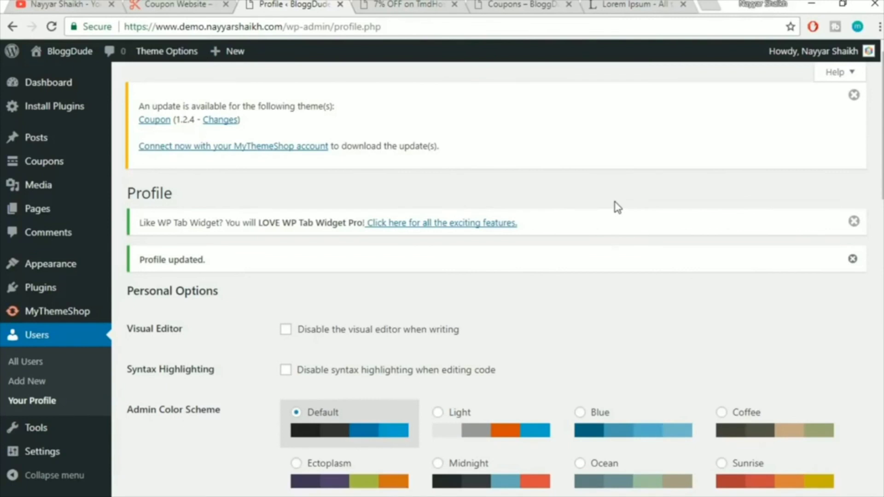
Open Theme Options from the admin bar, then glance at the Coupon Website and 7% OFF coupon pages
{"action": "left_click", "coordinate": [162, 56]}
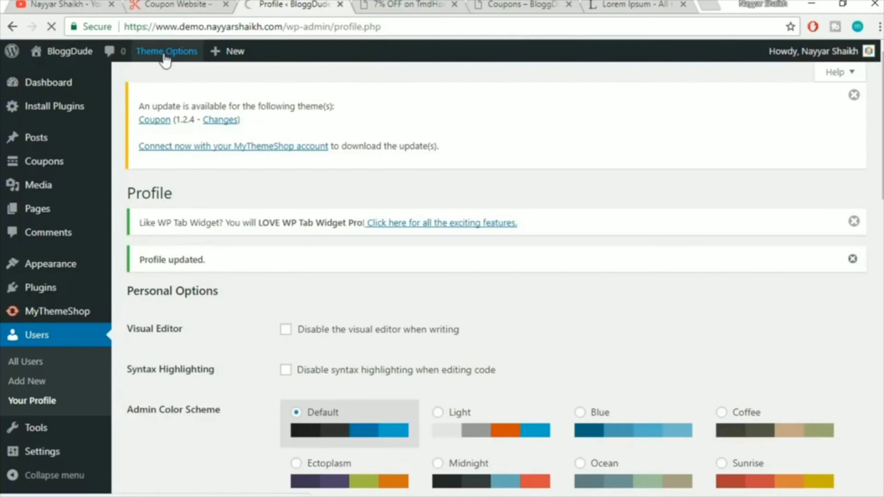
{"action": "scroll", "coordinate": [666, 188], "scroll_direction": "down", "scroll_amount": 5}
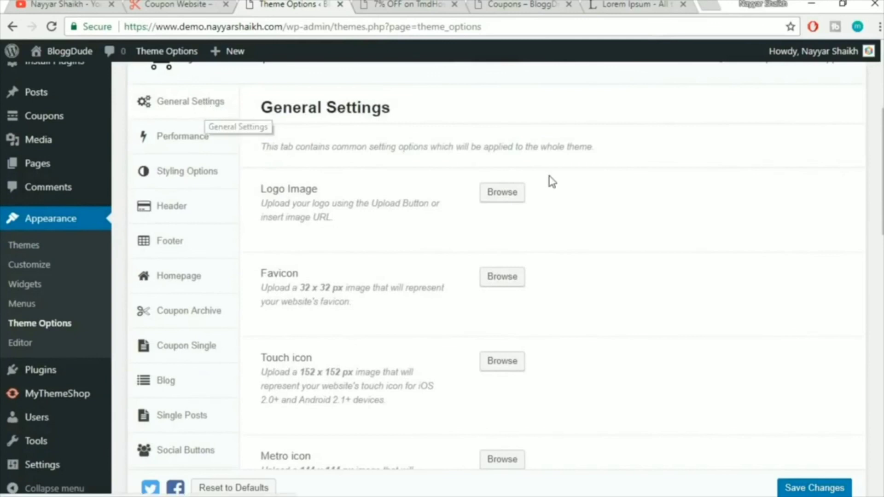
{"action": "left_click_drag", "start_coordinate": [883, 171], "coordinate": [883, 194]}
{"action": "left_click", "coordinate": [198, 4]}
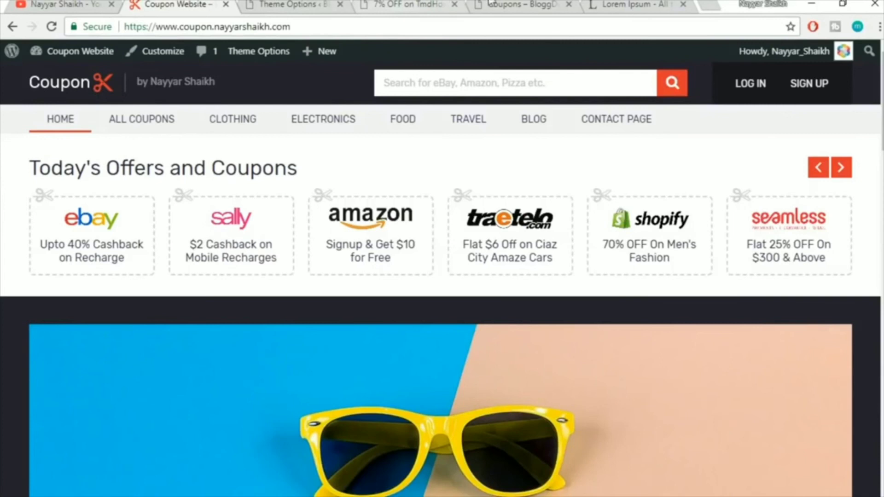
{"action": "left_click", "coordinate": [442, 5]}
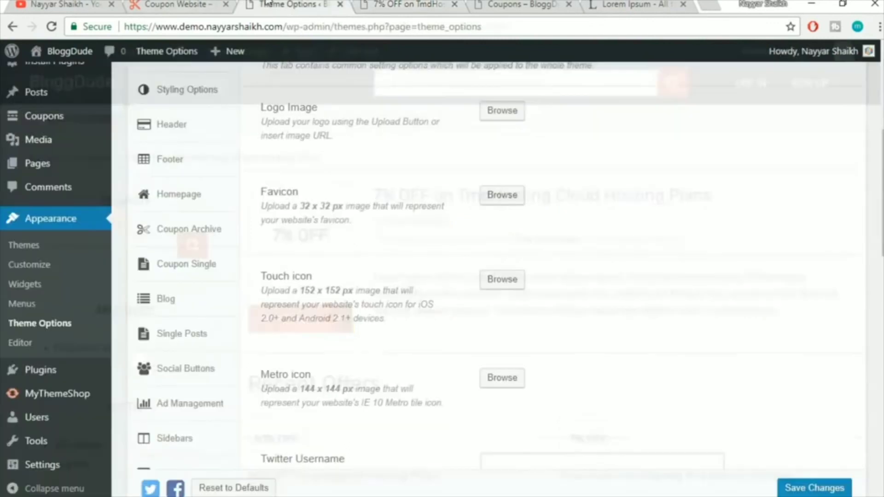
Set the theme's Logo Image to logo.png from the Media Library
{"action": "left_click", "coordinate": [290, 5]}
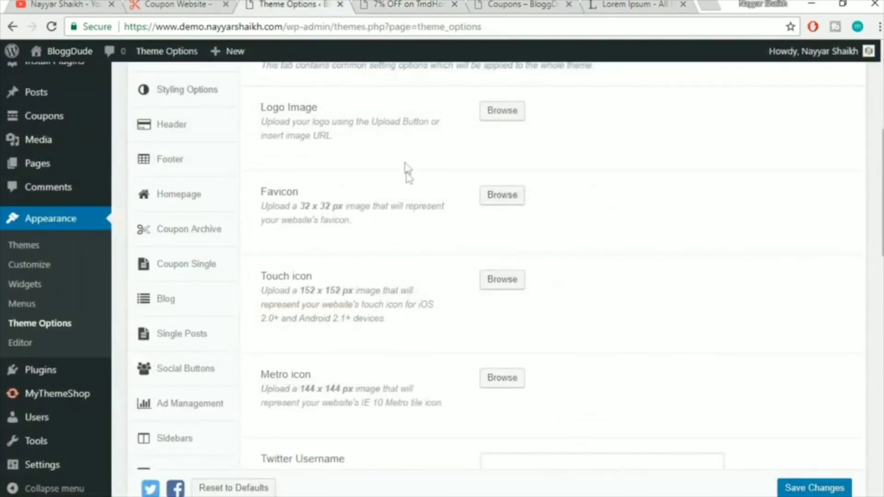
{"action": "left_click_drag", "start_coordinate": [255, 115], "coordinate": [345, 118]}
{"action": "left_click", "coordinate": [502, 110]}
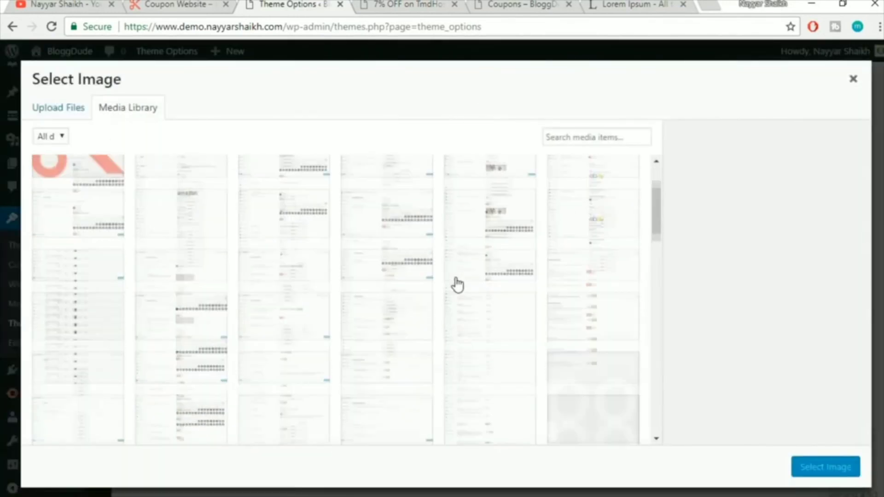
{"action": "scroll", "coordinate": [456, 284], "scroll_direction": "down", "scroll_amount": 4}
{"action": "left_click", "coordinate": [579, 262]}
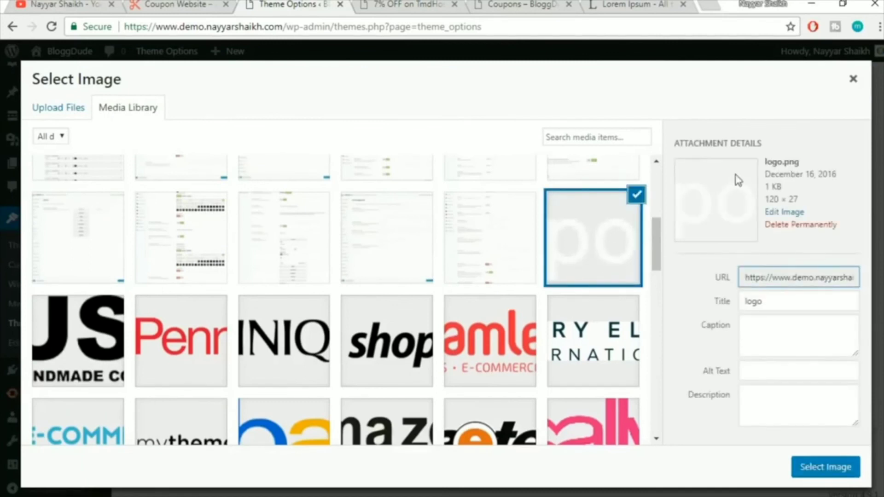
{"action": "left_click", "coordinate": [837, 470]}
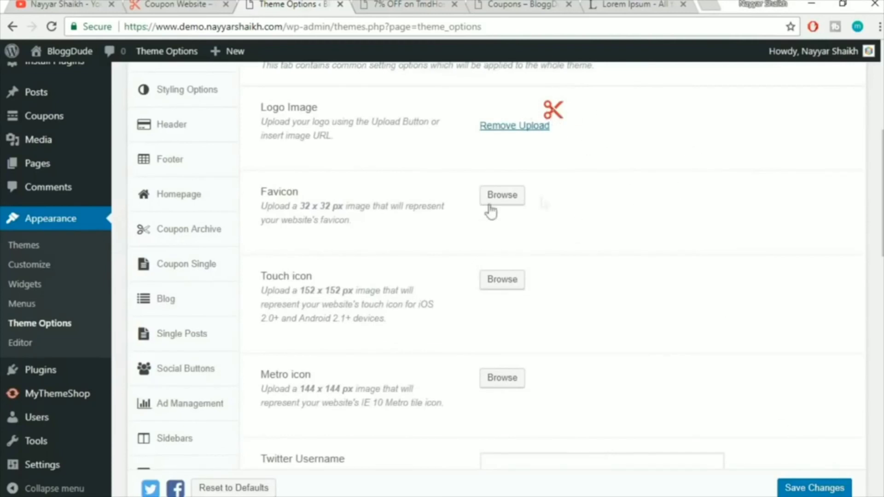
Set the Favicon to the 64 × 64 scissors image favicon.png
{"action": "left_click", "coordinate": [510, 205]}
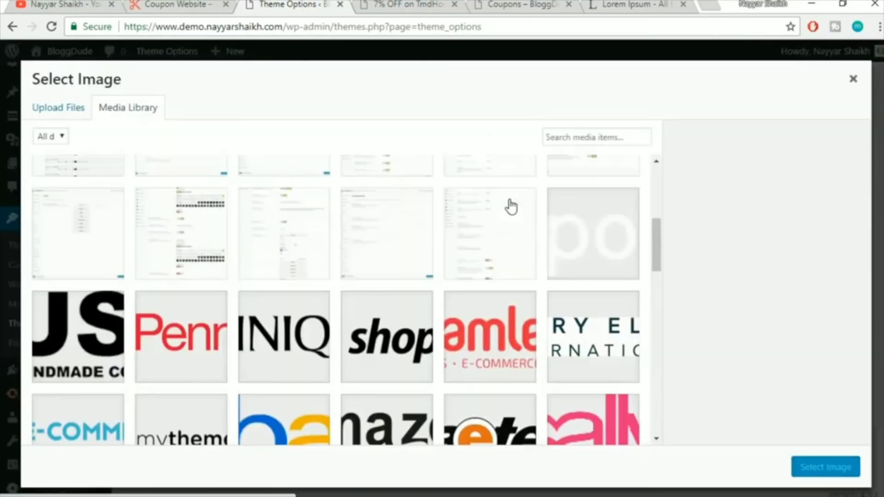
{"action": "scroll", "coordinate": [606, 244], "scroll_direction": "up", "scroll_amount": 5}
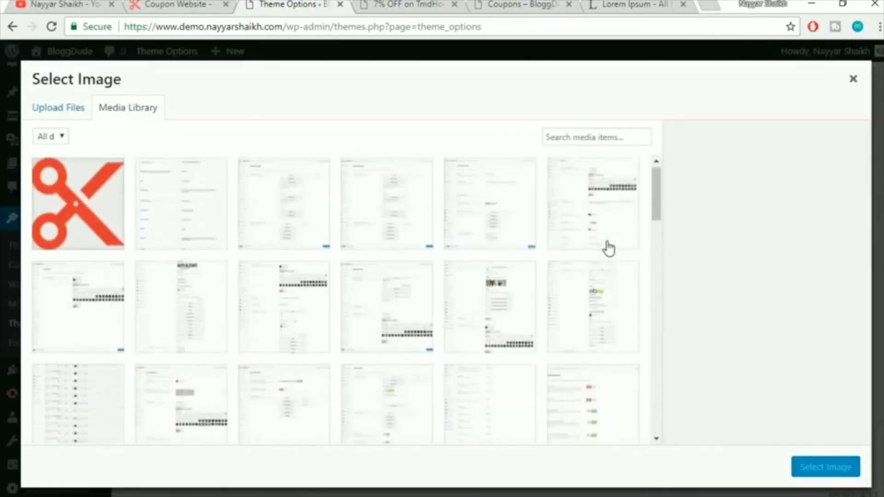
{"action": "left_click", "coordinate": [99, 216]}
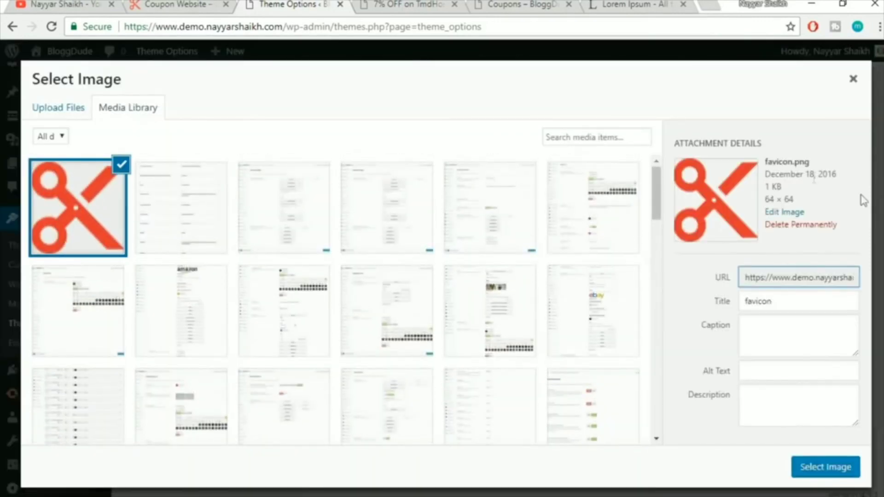
{"action": "left_click_drag", "start_coordinate": [811, 162], "coordinate": [769, 162]}
{"action": "left_click", "coordinate": [783, 165]}
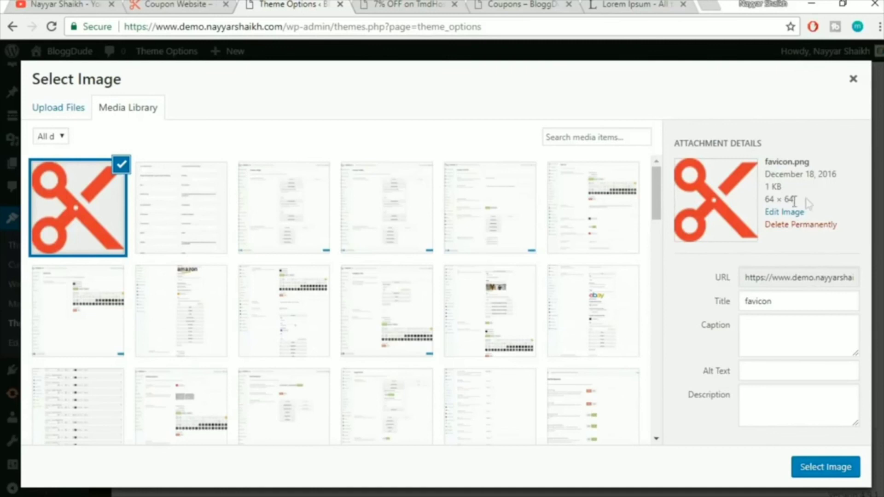
{"action": "left_click_drag", "start_coordinate": [795, 201], "coordinate": [767, 205]}
{"action": "left_click", "coordinate": [782, 201]}
{"action": "left_click", "coordinate": [820, 470]}
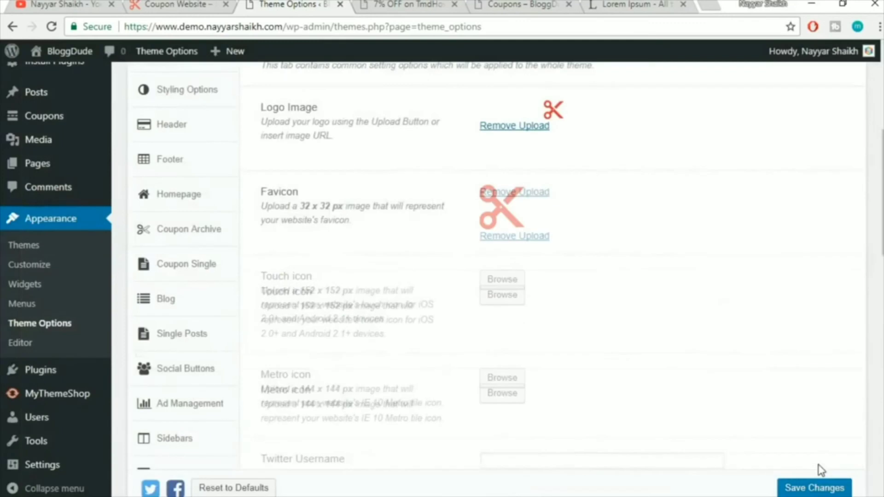
{"action": "left_click", "coordinate": [152, 5]}
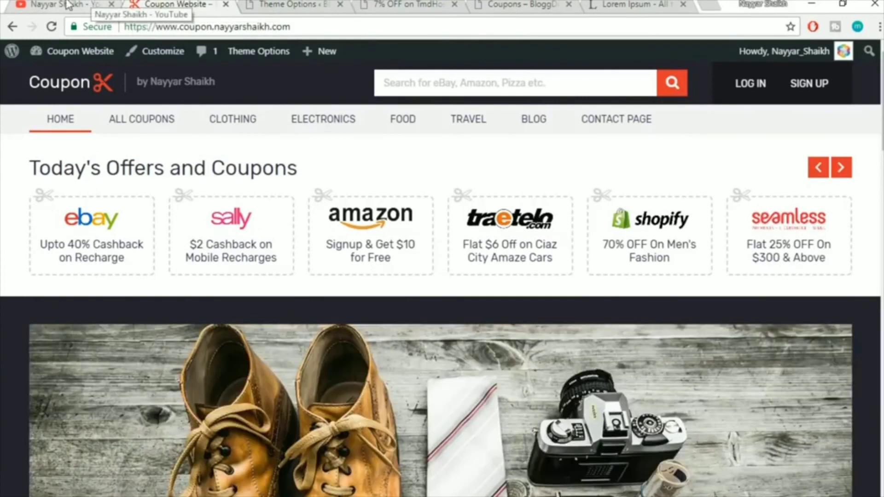
Enter the owner's Twitter handle in the Twitter Username field
{"action": "left_click", "coordinate": [68, 5]}
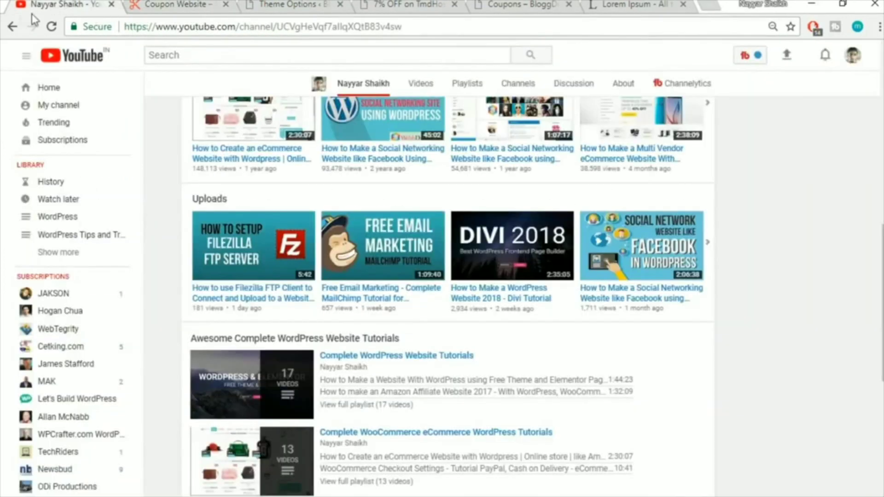
{"action": "scroll", "coordinate": [170, 232], "scroll_direction": "up", "scroll_amount": 10}
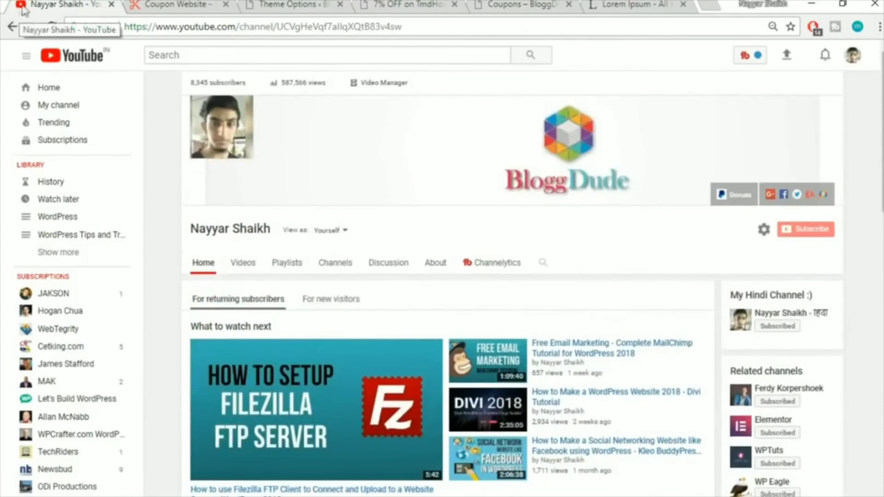
{"action": "left_click", "coordinate": [256, 4]}
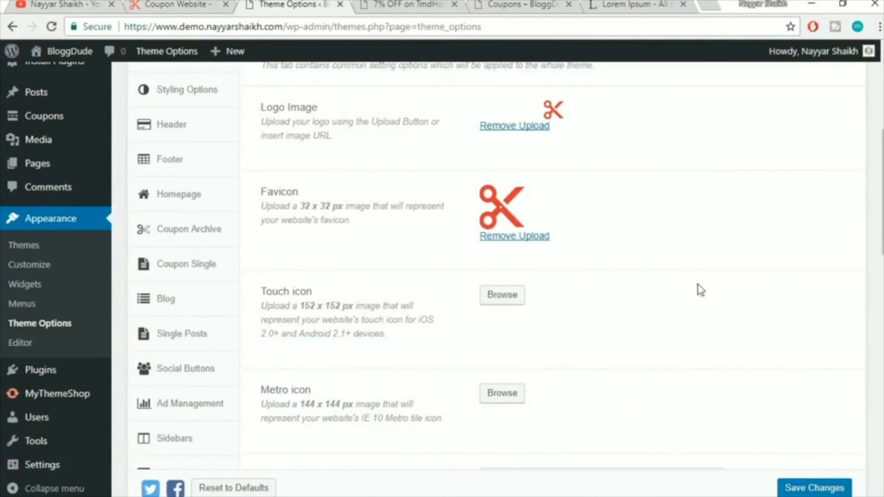
{"action": "scroll", "coordinate": [697, 290], "scroll_direction": "down", "scroll_amount": 3}
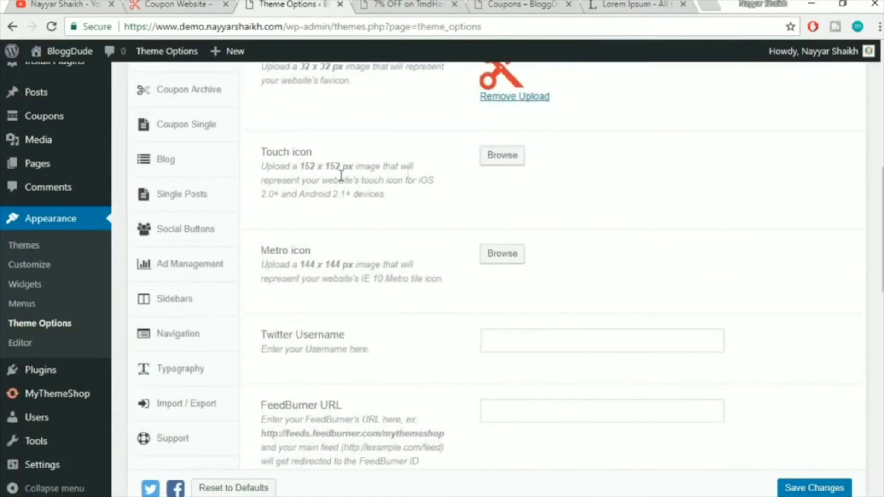
{"action": "scroll", "coordinate": [617, 203], "scroll_direction": "down", "scroll_amount": 3}
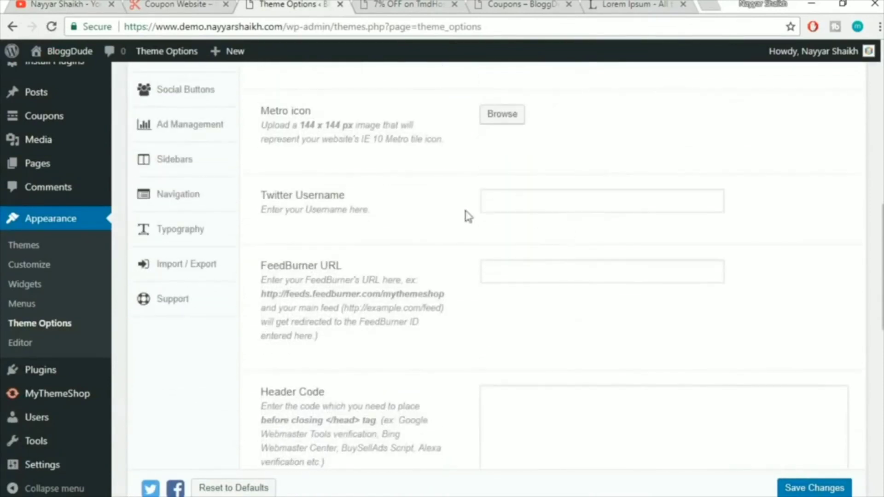
{"action": "left_click", "coordinate": [531, 200]}
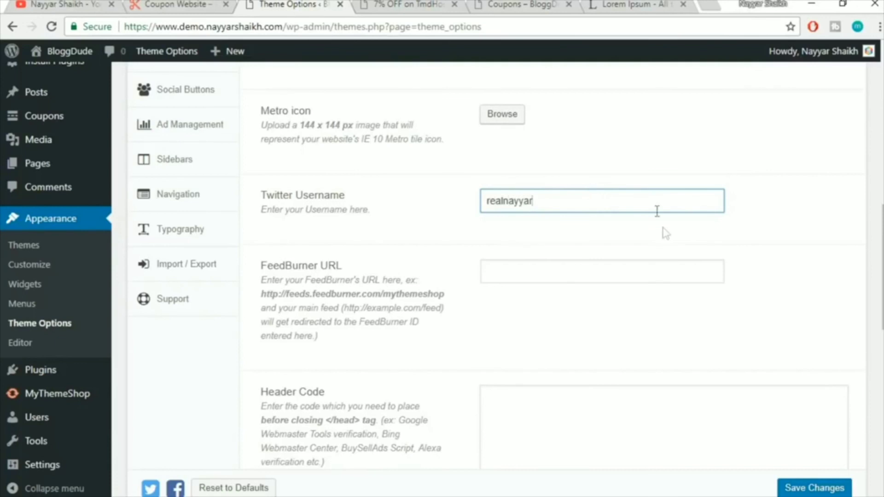
Point out the still-empty FeedBurner URL setting below it
{"action": "scroll", "coordinate": [838, 202], "scroll_direction": "down", "scroll_amount": 3}
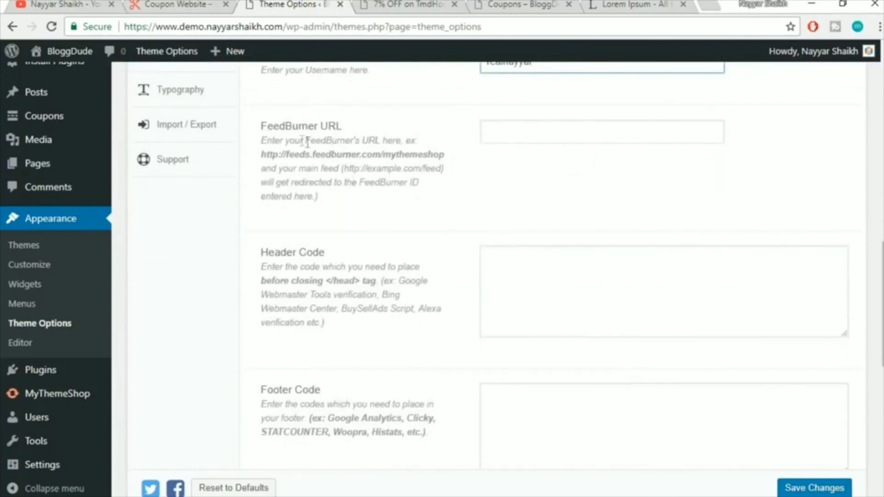
{"action": "left_click_drag", "start_coordinate": [260, 126], "coordinate": [367, 134]}
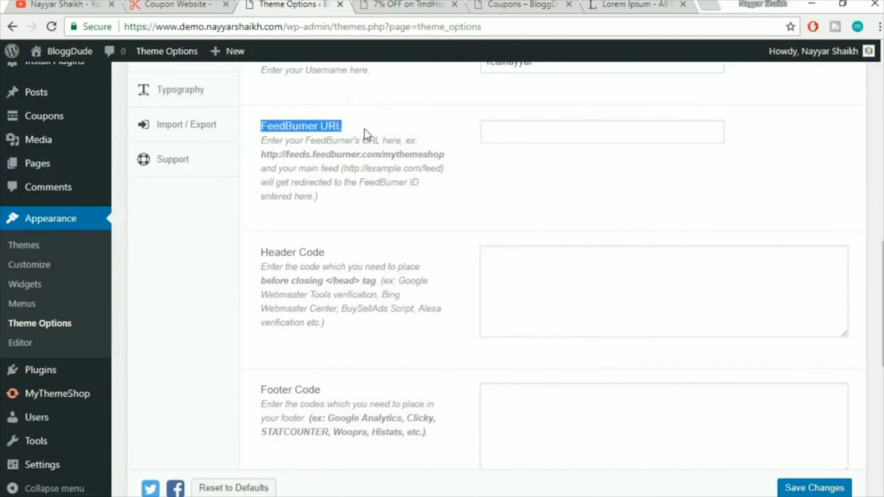
{"action": "left_click", "coordinate": [367, 135]}
{"action": "left_click_drag", "start_coordinate": [262, 123], "coordinate": [350, 127]}
{"action": "left_click", "coordinate": [339, 125]}
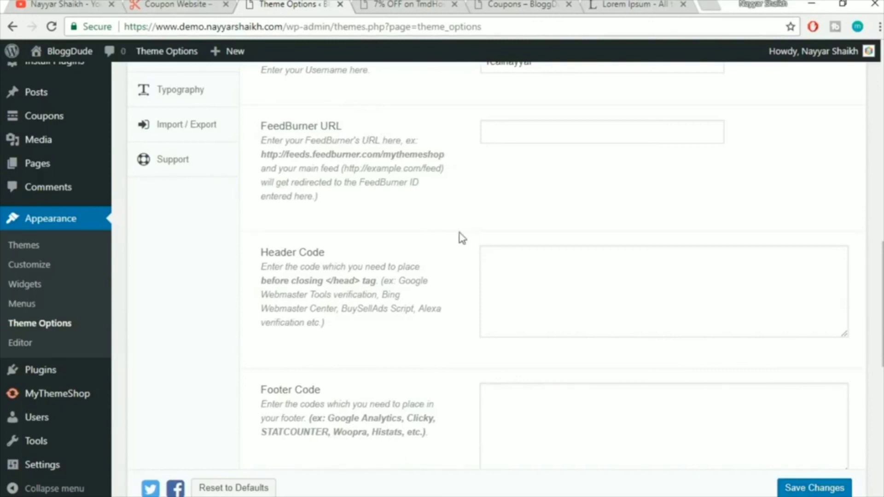
Switch the AJAX Quick search toggle to On
{"action": "scroll", "coordinate": [451, 253], "scroll_direction": "down", "scroll_amount": 2}
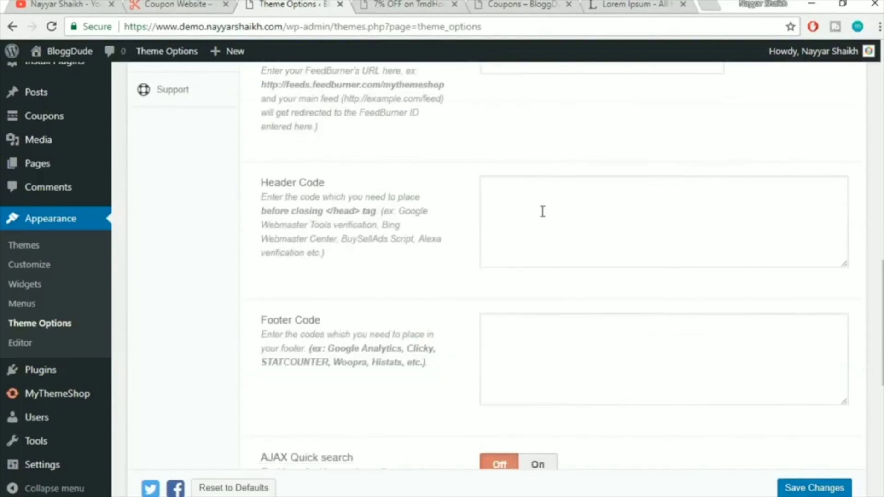
{"action": "scroll", "coordinate": [583, 219], "scroll_direction": "down", "scroll_amount": 2}
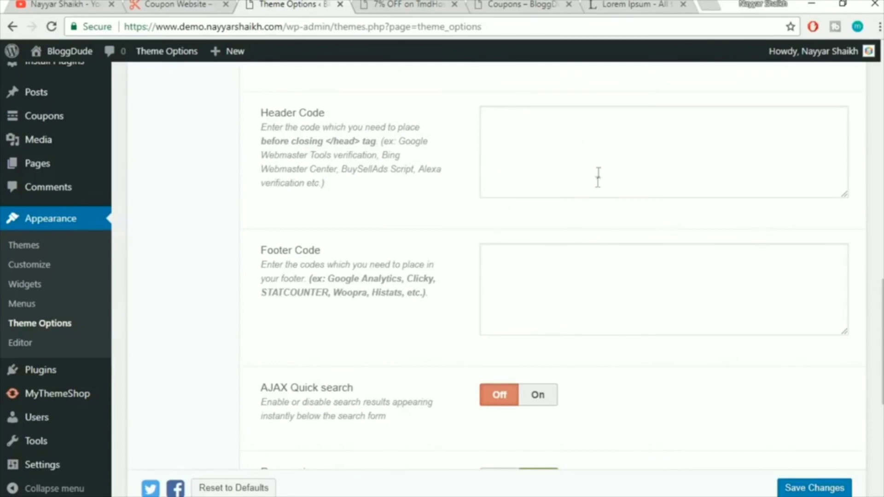
{"action": "scroll", "coordinate": [610, 274], "scroll_direction": "down", "scroll_amount": 3}
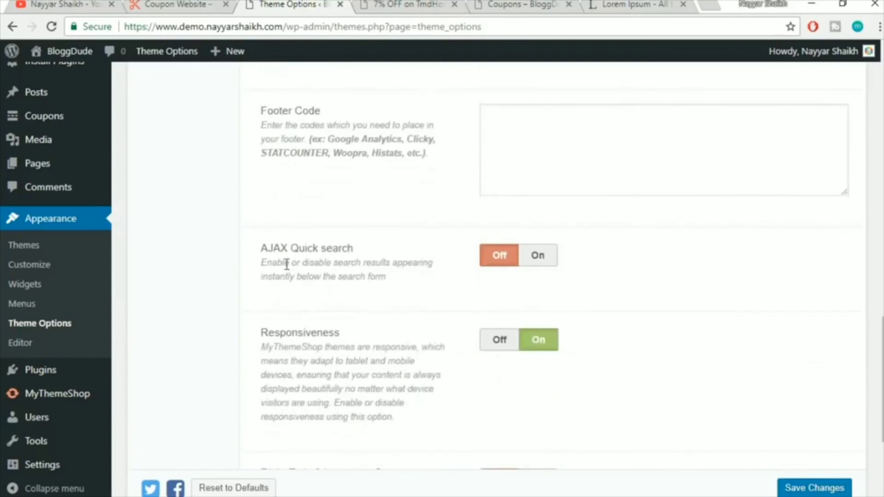
{"action": "left_click", "coordinate": [538, 256]}
{"action": "scroll", "coordinate": [570, 271], "scroll_direction": "down", "scroll_amount": 2}
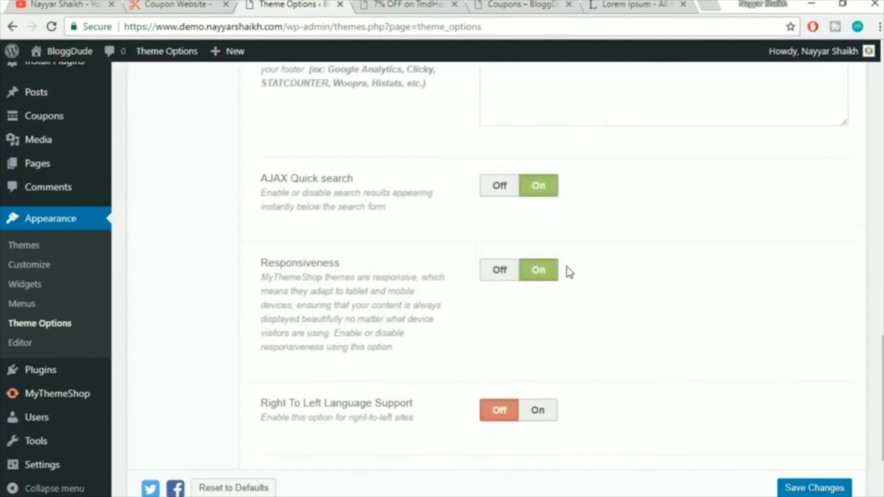
Review the Right To Left Language Support and Responsiveness options in General Settings
{"action": "left_click", "coordinate": [395, 4]}
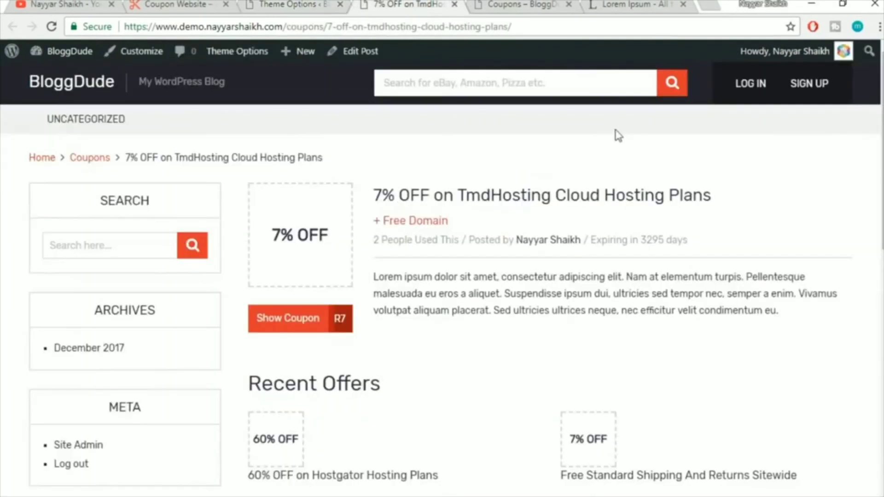
{"action": "left_click", "coordinate": [283, 4]}
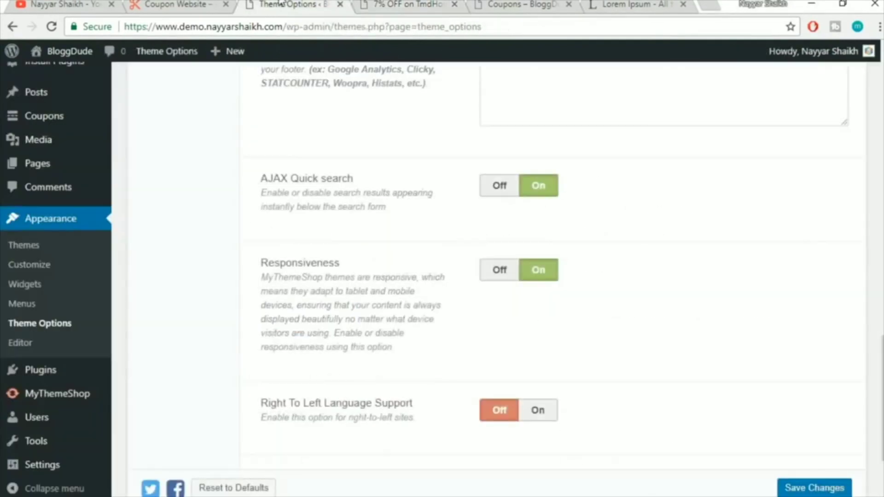
{"action": "scroll", "coordinate": [691, 272], "scroll_direction": "down", "scroll_amount": 3}
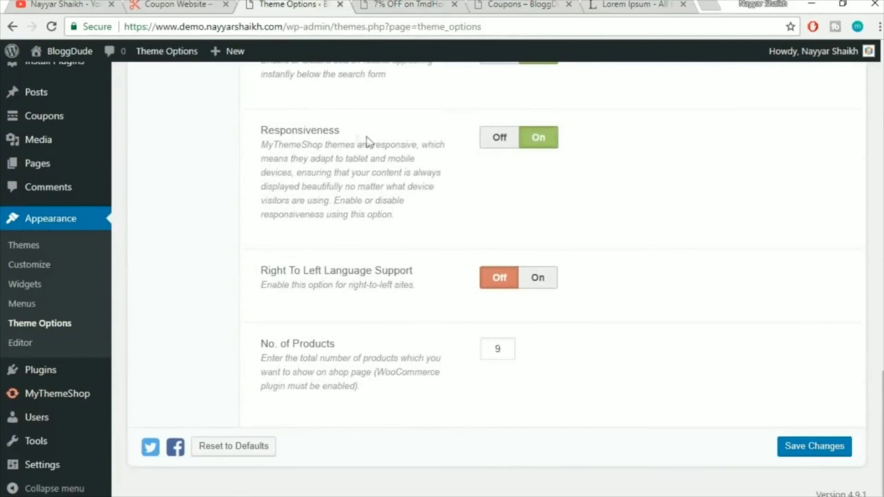
{"action": "left_click", "coordinate": [414, 5]}
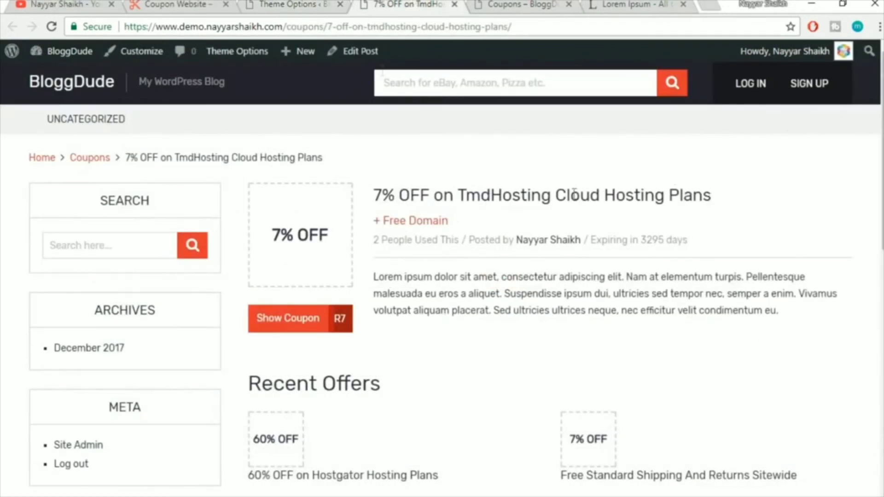
{"action": "left_click", "coordinate": [317, 4]}
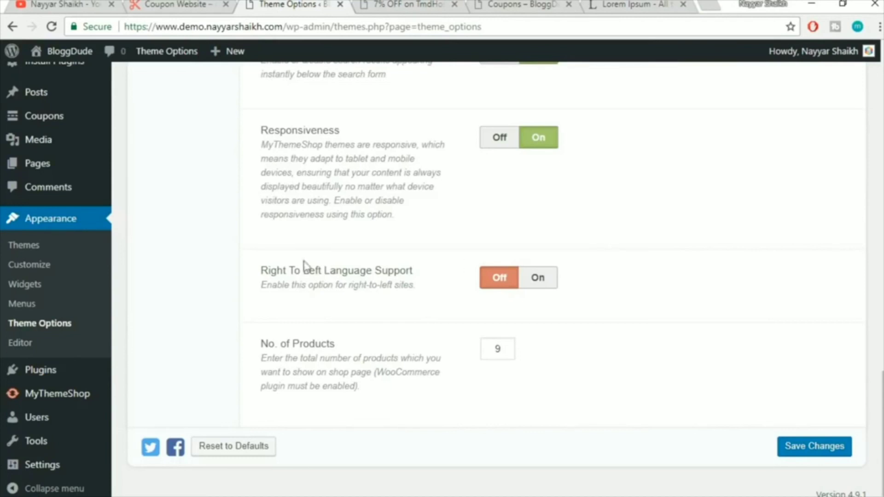
{"action": "left_click_drag", "start_coordinate": [261, 273], "coordinate": [352, 256]}
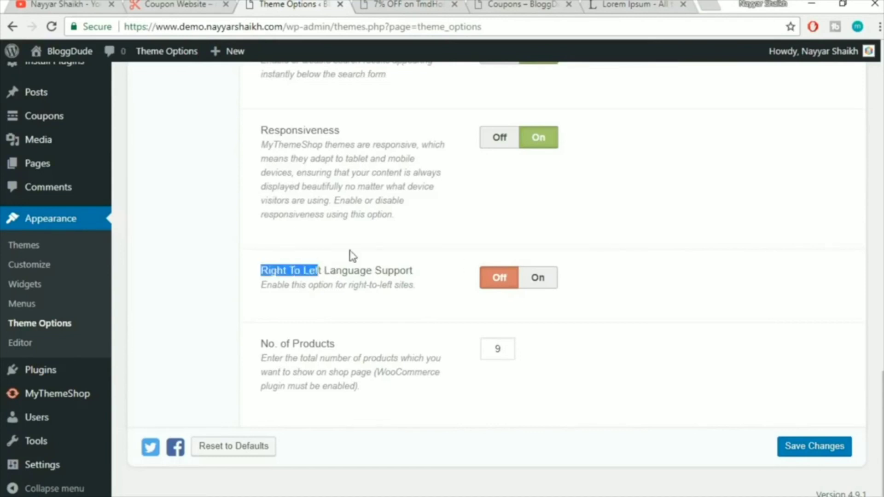
{"action": "left_click", "coordinate": [351, 257]}
{"action": "left_click_drag", "start_coordinate": [263, 143], "coordinate": [403, 147]}
{"action": "left_click", "coordinate": [423, 160]}
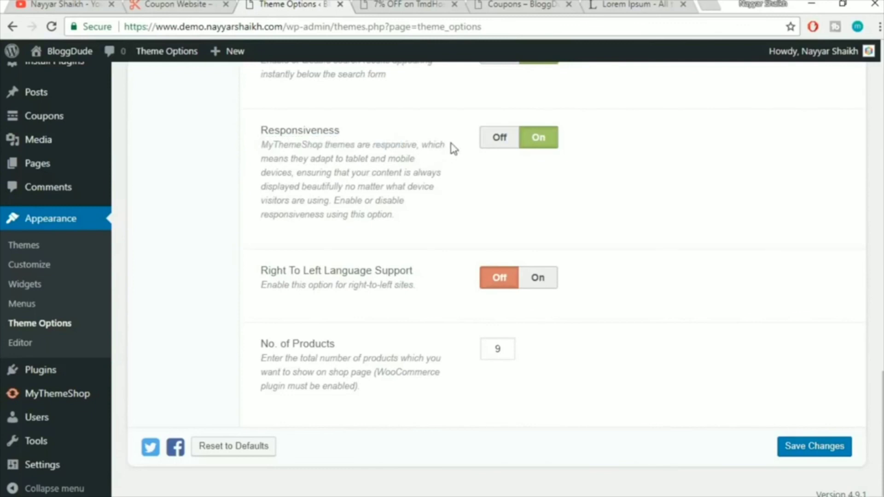
{"action": "left_click_drag", "start_coordinate": [453, 149], "coordinate": [281, 159]}
{"action": "left_click", "coordinate": [282, 159]}
Save the theme options and reload the TmdHosting coupon page
{"action": "left_click", "coordinate": [821, 453]}
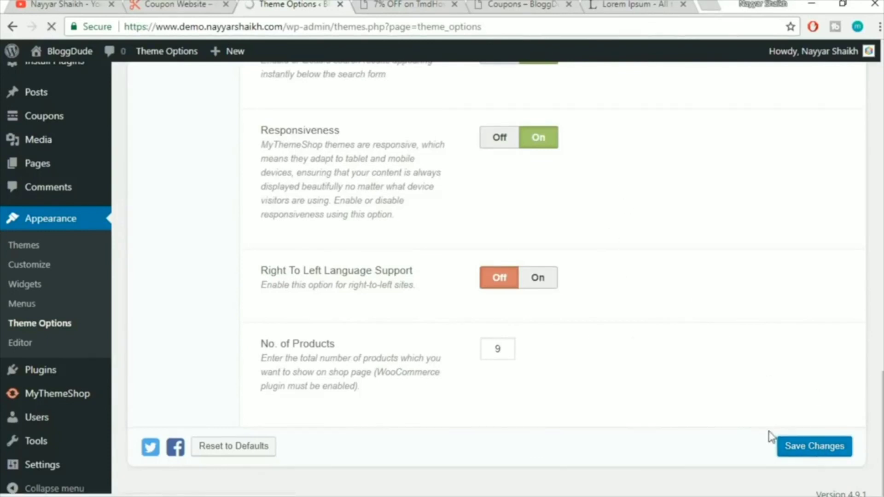
{"action": "left_click", "coordinate": [434, 6]}
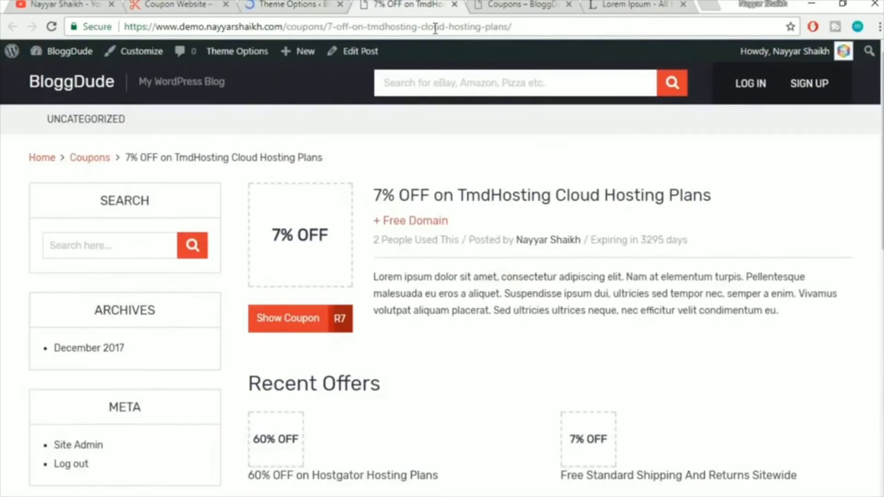
{"action": "left_click", "coordinate": [434, 29]}
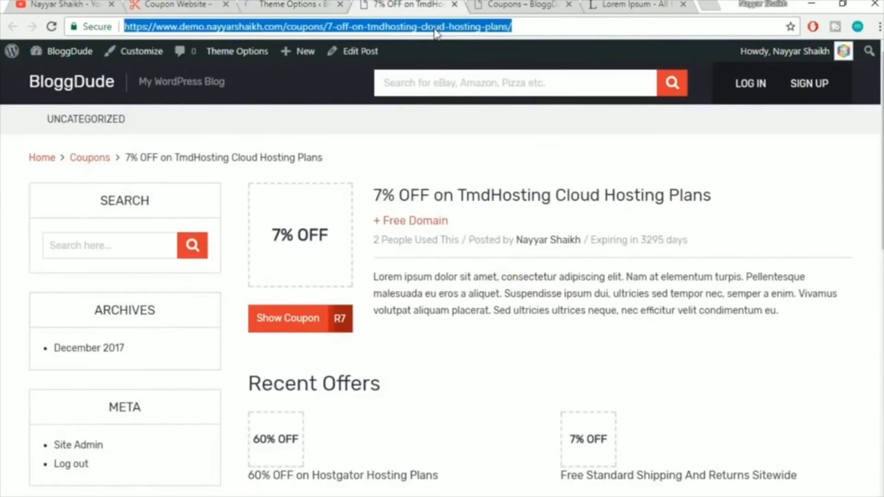
{"action": "key", "text": "Return"}
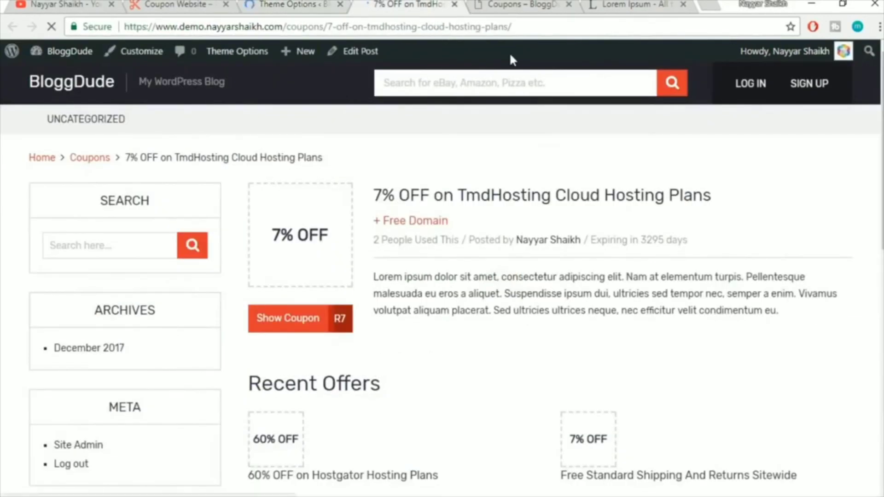
{"action": "scroll", "coordinate": [415, 317], "scroll_direction": "down", "scroll_amount": 4}
{"action": "scroll", "coordinate": [415, 320], "scroll_direction": "up", "scroll_amount": 4}
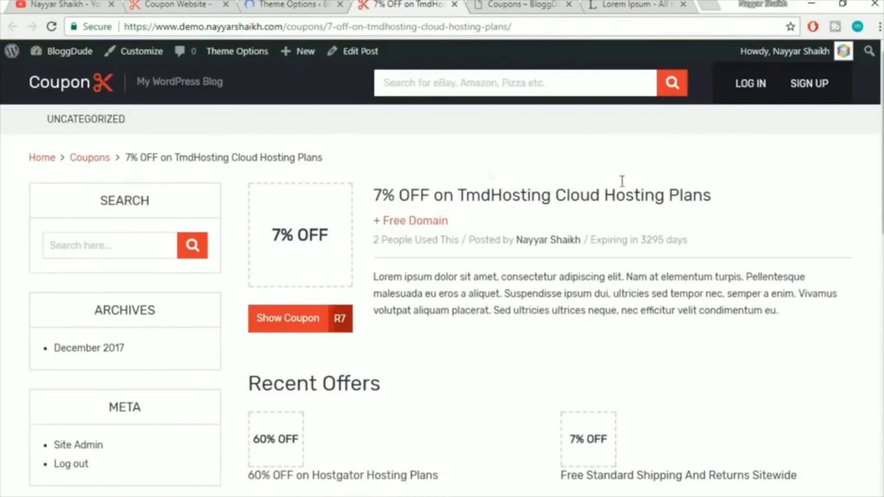
Search 'host' in the header search to see quick suggestions, then clear the box
{"action": "left_click", "coordinate": [508, 79]}
{"action": "type", "text": "amaz"}
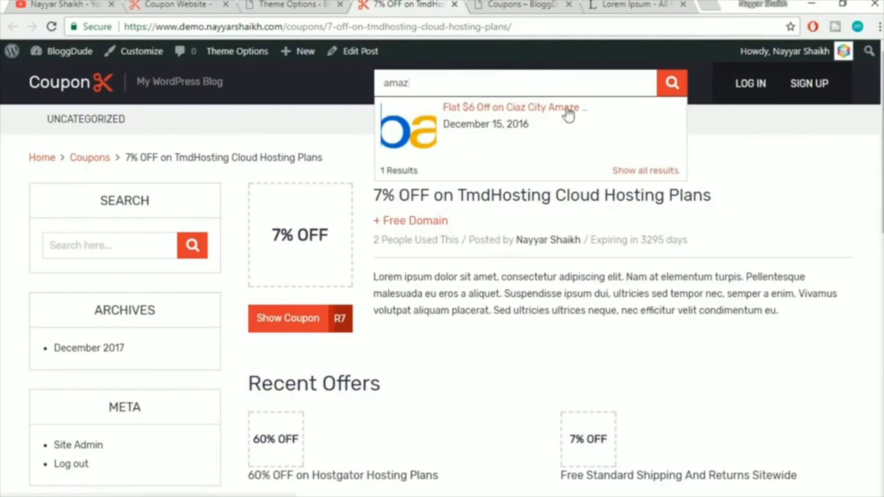
{"action": "key", "text": "ctrl+a"}
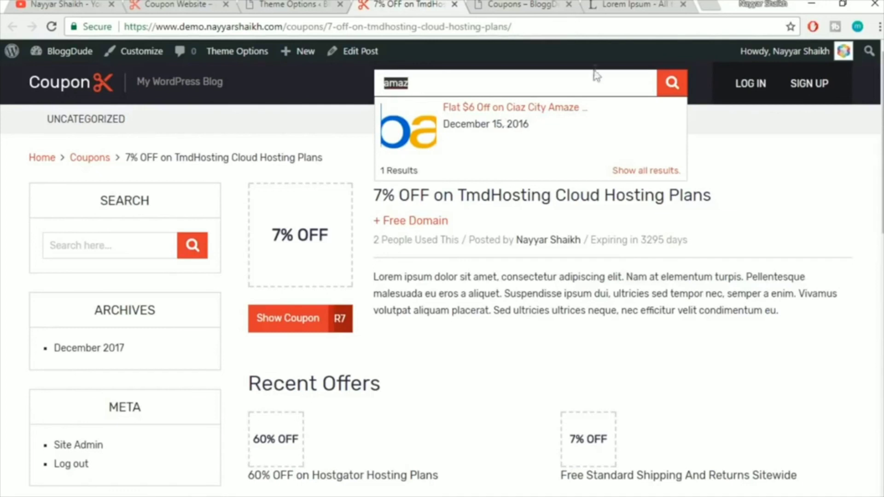
{"action": "type", "text": "host"}
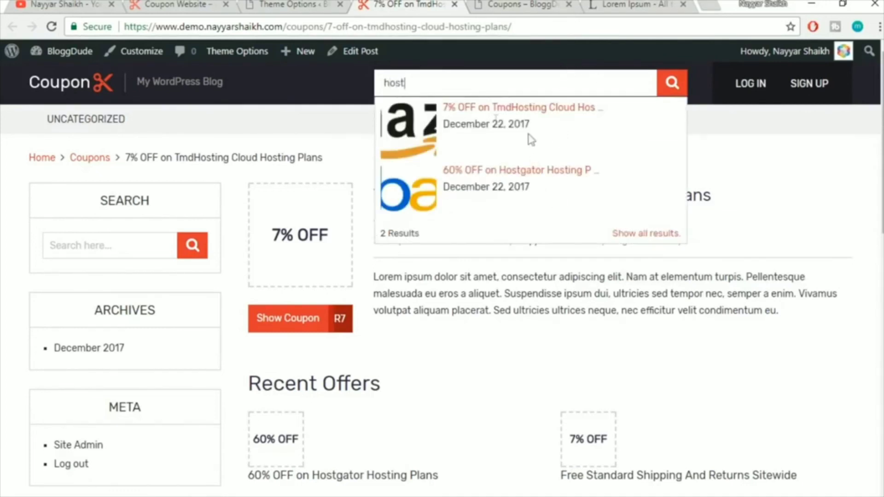
{"action": "double_click", "coordinate": [422, 82]}
{"action": "key", "text": "BackSpace"}
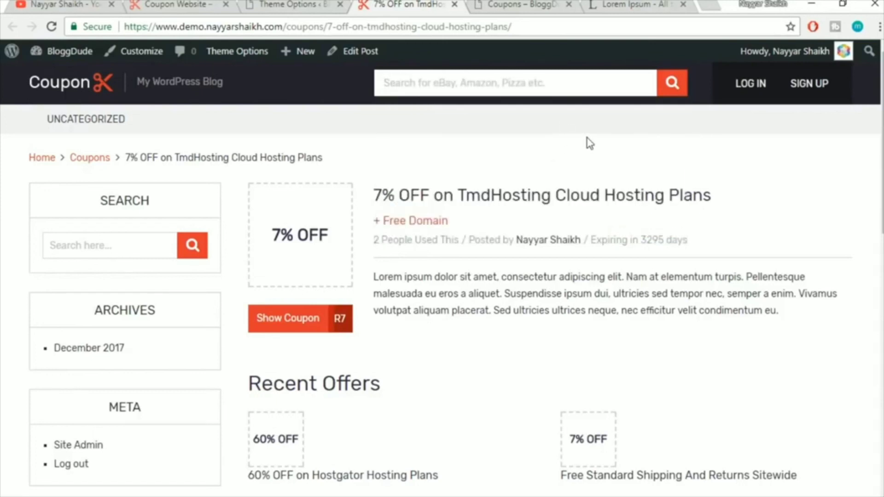
Open the Performance section of the theme options
{"action": "left_click", "coordinate": [310, 4]}
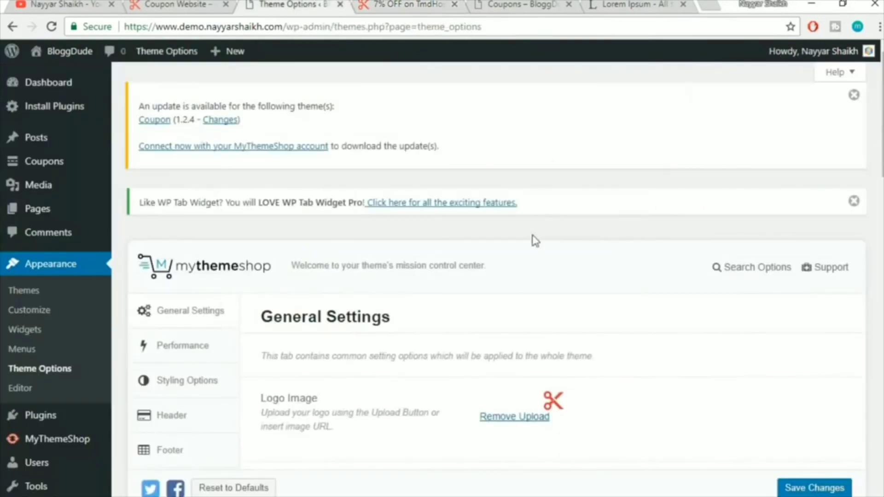
{"action": "scroll", "coordinate": [635, 338], "scroll_direction": "down", "scroll_amount": 4}
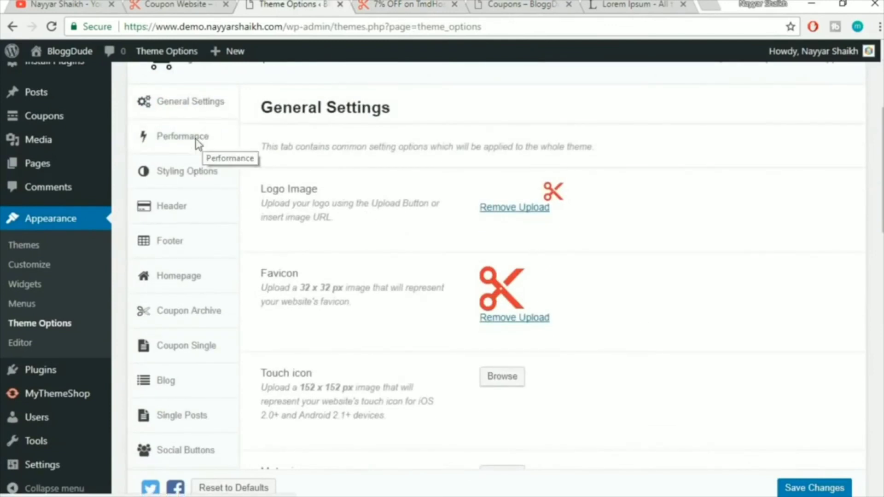
{"action": "left_click", "coordinate": [203, 138]}
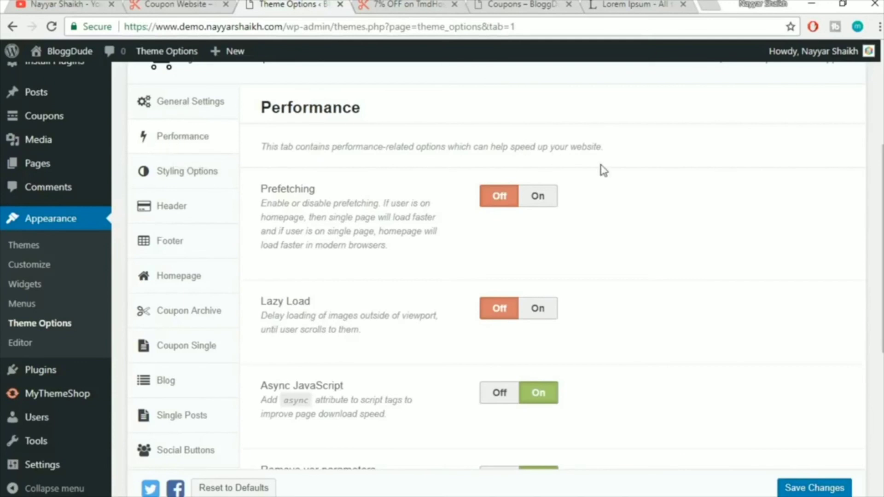
{"action": "scroll", "coordinate": [594, 202], "scroll_direction": "down", "scroll_amount": 2}
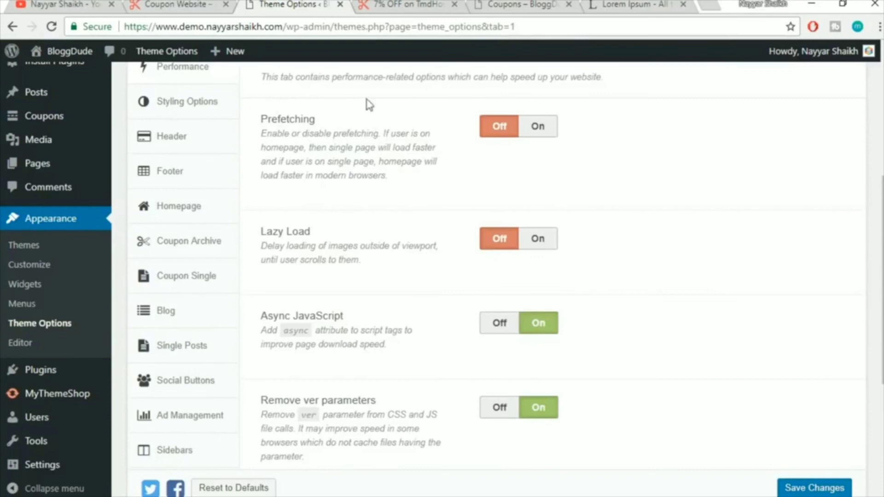
Glance over the TmdHosting coupon page, then switch Prefetching On
{"action": "left_click", "coordinate": [389, 5]}
{"action": "scroll", "coordinate": [539, 319], "scroll_direction": "down", "scroll_amount": 3}
{"action": "scroll", "coordinate": [539, 319], "scroll_direction": "down", "scroll_amount": 3}
{"action": "scroll", "coordinate": [550, 394], "scroll_direction": "up", "scroll_amount": 7}
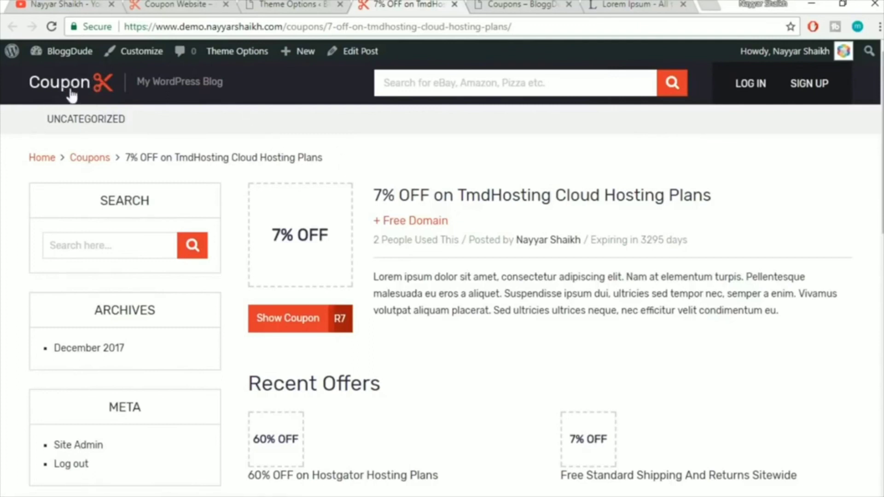
{"action": "left_click", "coordinate": [300, 4]}
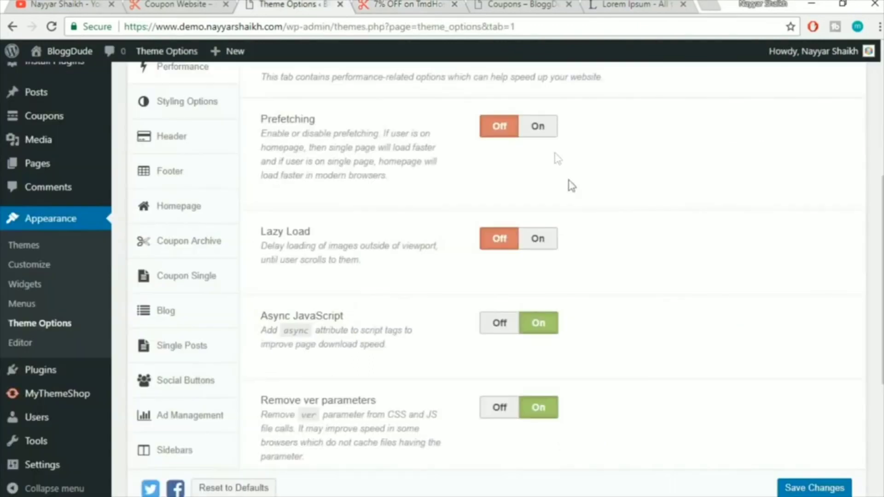
{"action": "left_click", "coordinate": [540, 131]}
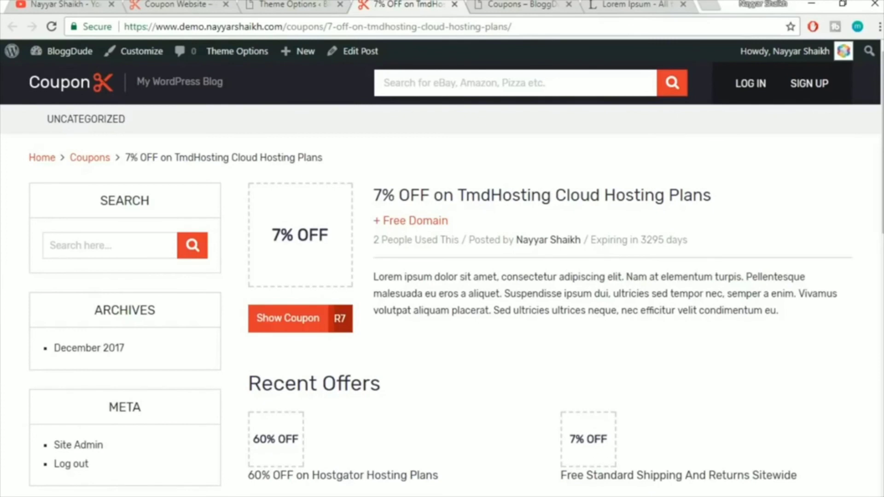
Switch Lazy Load On in the Performance options
{"action": "left_click", "coordinate": [280, 4]}
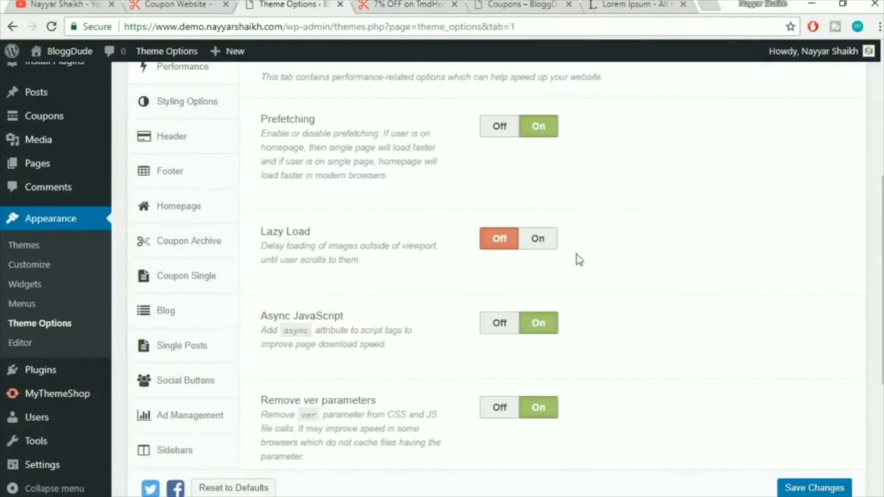
{"action": "scroll", "coordinate": [695, 290], "scroll_direction": "up", "scroll_amount": 3}
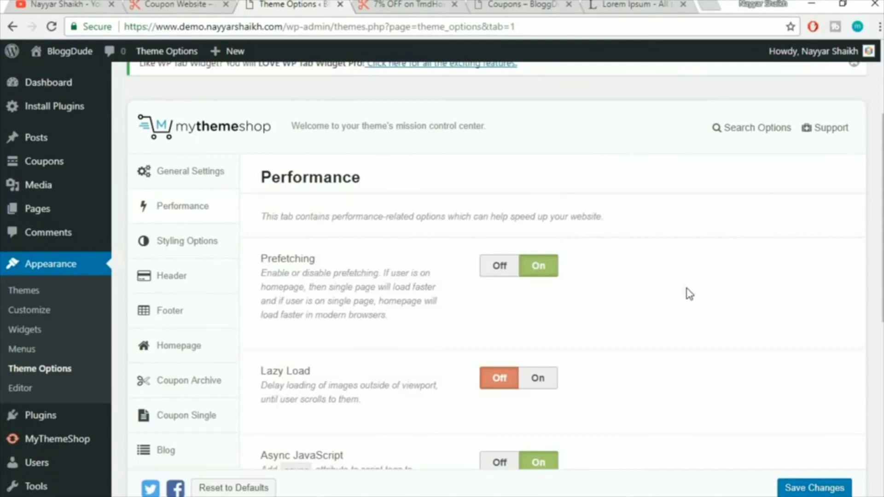
{"action": "scroll", "coordinate": [691, 306], "scroll_direction": "down", "scroll_amount": 3}
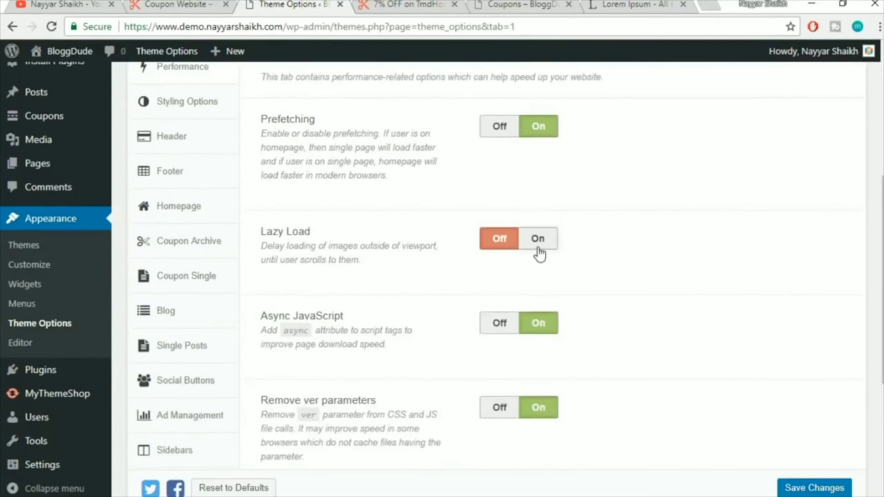
{"action": "left_click", "coordinate": [537, 247]}
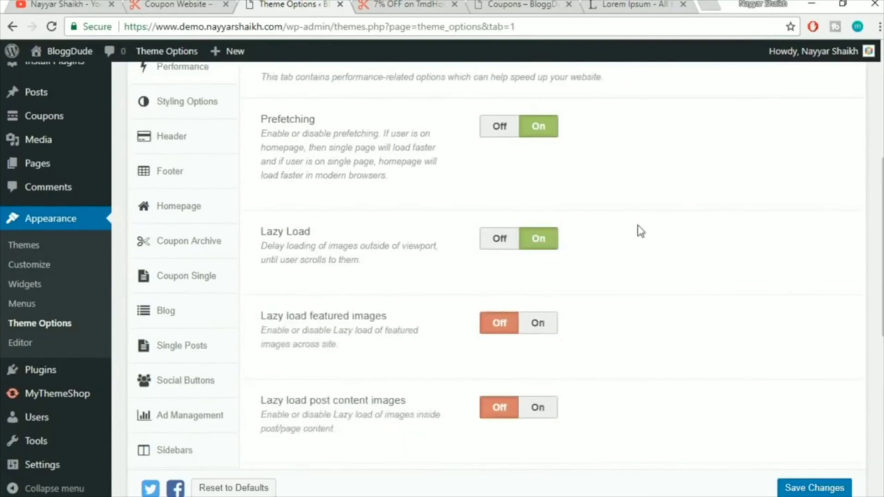
Scroll through the 7% OFF TmdHosting coupon page, including its Recent and Related Offers
{"action": "left_click", "coordinate": [428, 4]}
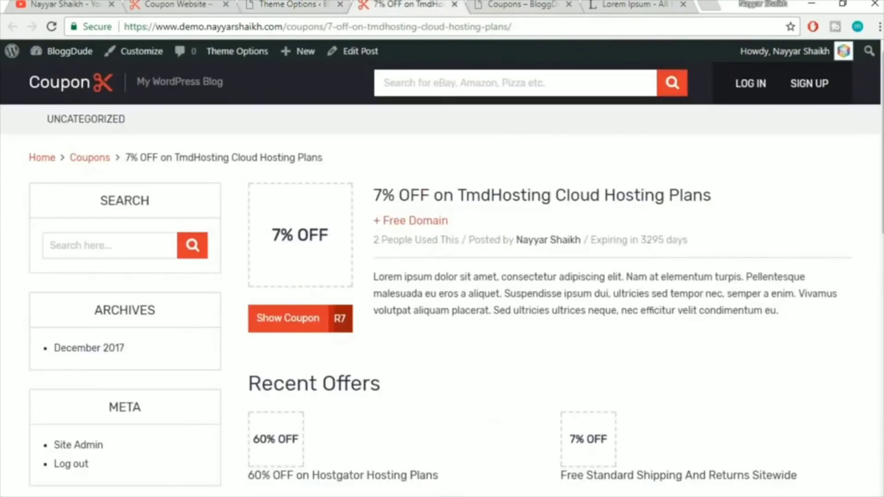
{"action": "scroll", "coordinate": [442, 276], "scroll_direction": "down", "scroll_amount": 4}
{"action": "scroll", "coordinate": [572, 352], "scroll_direction": "down", "scroll_amount": 3}
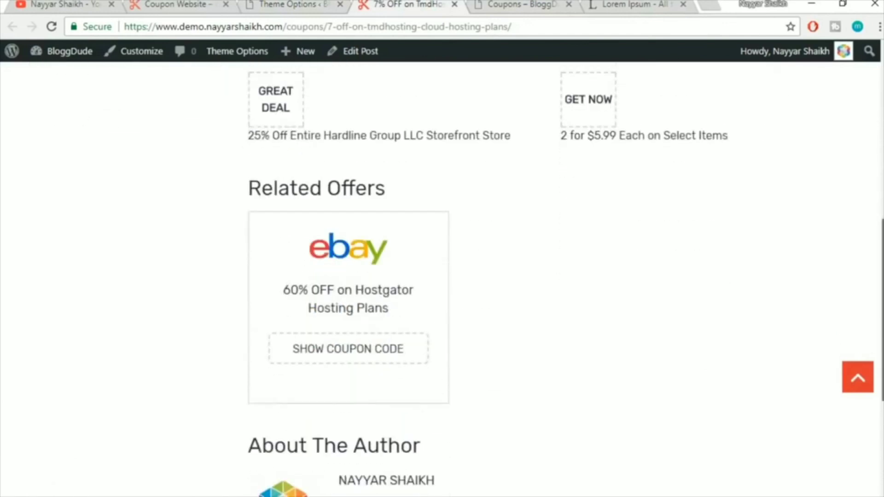
{"action": "scroll", "coordinate": [573, 352], "scroll_direction": "down", "scroll_amount": 5}
{"action": "scroll", "coordinate": [572, 352], "scroll_direction": "up", "scroll_amount": 5}
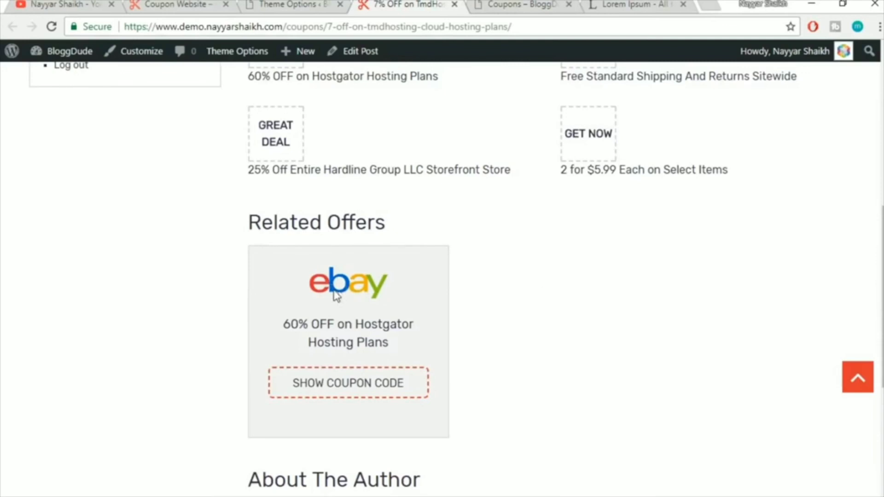
{"action": "scroll", "coordinate": [696, 262], "scroll_direction": "down", "scroll_amount": 3}
{"action": "scroll", "coordinate": [709, 281], "scroll_direction": "down", "scroll_amount": 3}
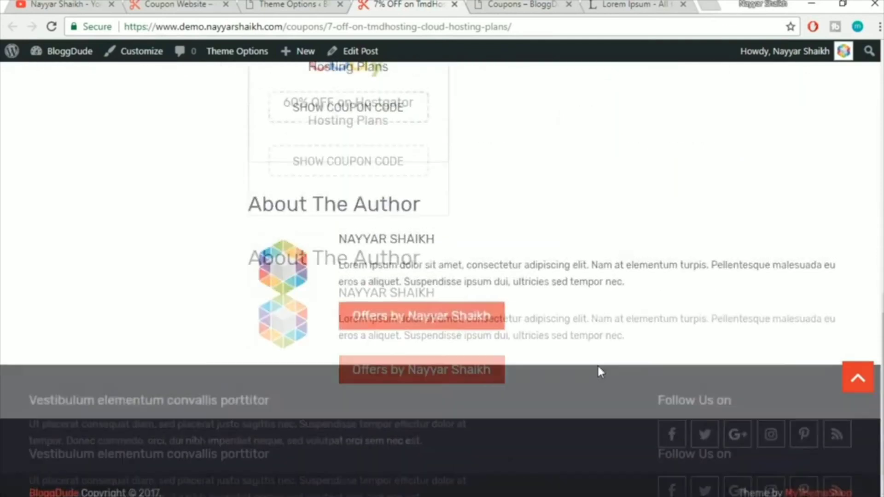
{"action": "scroll", "coordinate": [598, 364], "scroll_direction": "up", "scroll_amount": 3}
{"action": "scroll", "coordinate": [590, 359], "scroll_direction": "up", "scroll_amount": 8}
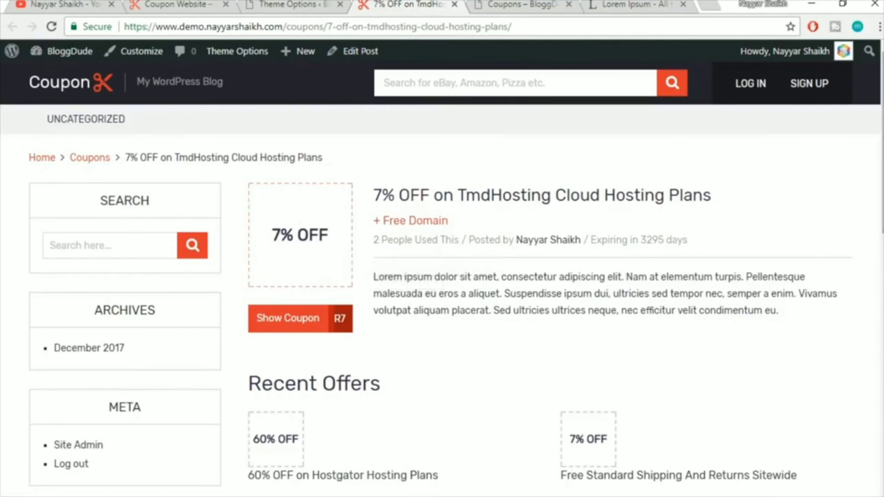
{"action": "scroll", "coordinate": [442, 277], "scroll_direction": "down", "scroll_amount": 5}
{"action": "scroll", "coordinate": [442, 276], "scroll_direction": "up", "scroll_amount": 5}
{"action": "scroll", "coordinate": [442, 277], "scroll_direction": "down", "scroll_amount": 1}
{"action": "scroll", "coordinate": [341, 371], "scroll_direction": "down", "scroll_amount": 5}
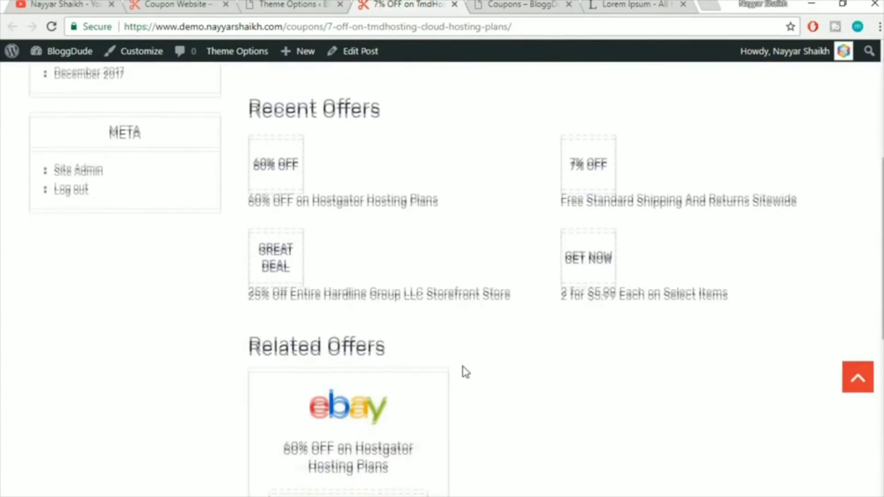
{"action": "scroll", "coordinate": [462, 371], "scroll_direction": "down", "scroll_amount": 2}
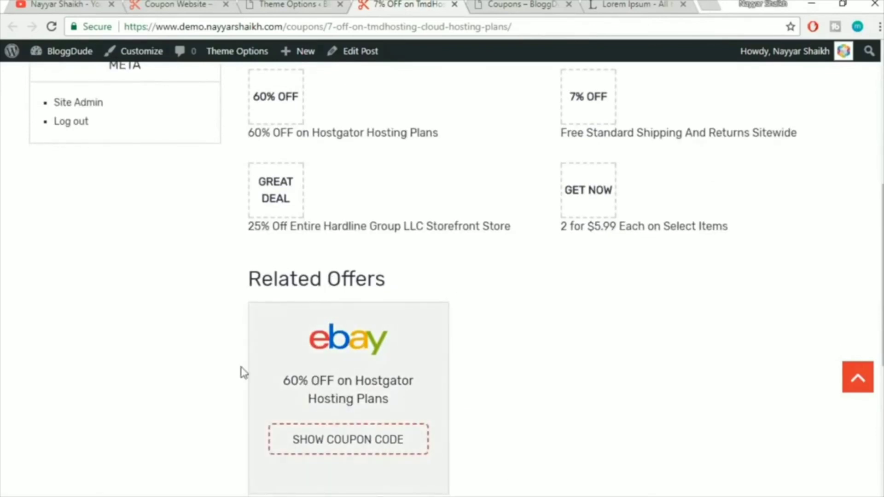
{"action": "scroll", "coordinate": [530, 467], "scroll_direction": "up", "scroll_amount": 6}
{"action": "scroll", "coordinate": [532, 472], "scroll_direction": "up", "scroll_amount": 2}
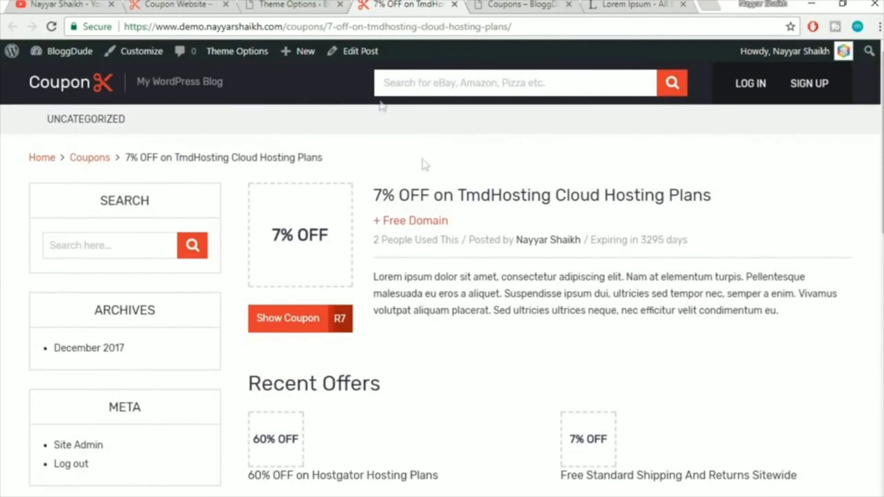
Turn On lazy loading for post content images
{"action": "left_click", "coordinate": [291, 3]}
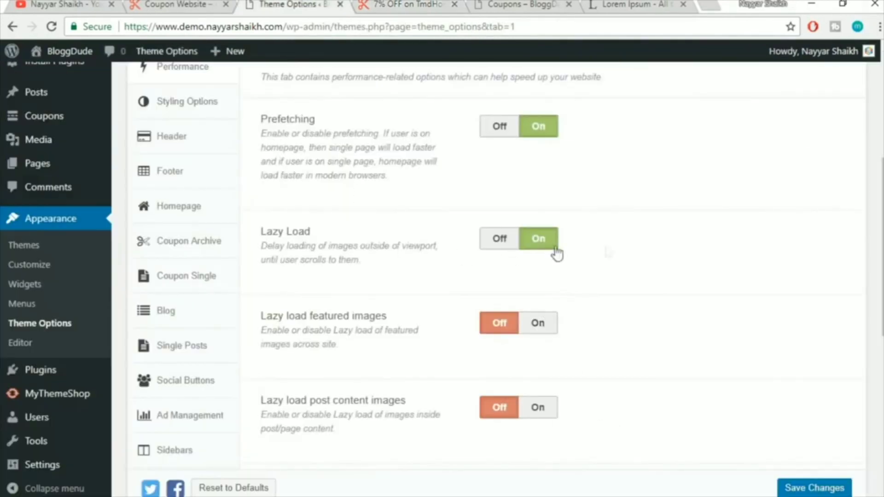
{"action": "scroll", "coordinate": [678, 292], "scroll_direction": "down", "scroll_amount": 2}
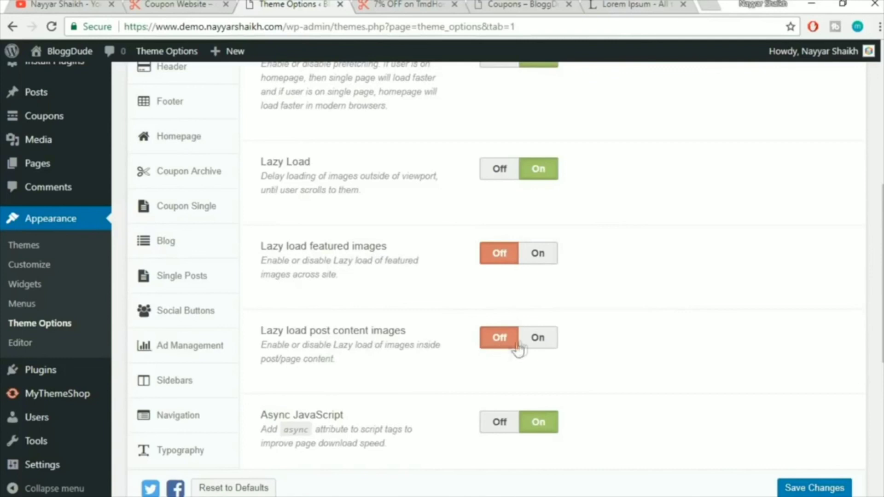
{"action": "left_click", "coordinate": [546, 345]}
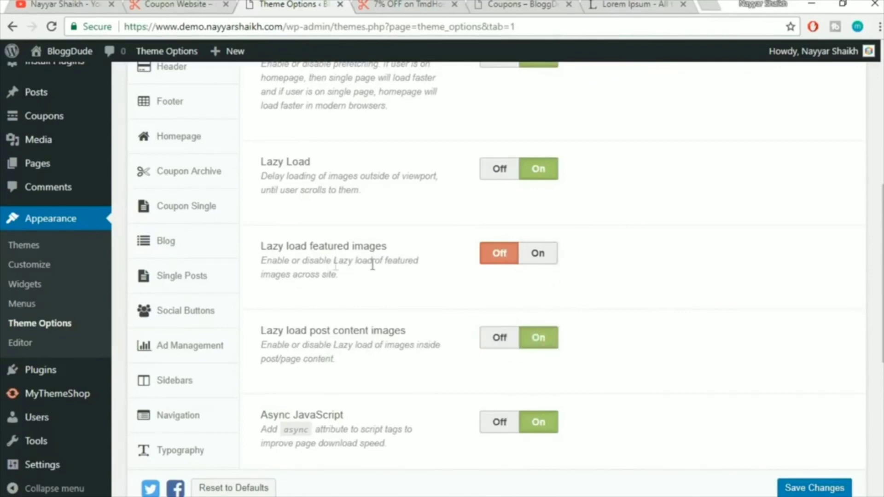
{"action": "left_click_drag", "start_coordinate": [401, 251], "coordinate": [308, 239]}
{"action": "left_click", "coordinate": [328, 234]}
Check the coupon page, then reread the featured and content image lazy-load descriptions
{"action": "left_click", "coordinate": [393, 4]}
{"action": "scroll", "coordinate": [484, 277], "scroll_direction": "down", "scroll_amount": 5}
{"action": "scroll", "coordinate": [493, 322], "scroll_direction": "up", "scroll_amount": 3}
{"action": "left_click", "coordinate": [279, 4]}
{"action": "scroll", "coordinate": [323, 355], "scroll_direction": "down", "scroll_amount": 2}
{"action": "left_click_drag", "start_coordinate": [333, 261], "coordinate": [391, 260]}
{"action": "left_click_drag", "start_coordinate": [386, 176], "coordinate": [308, 176]}
{"action": "left_click", "coordinate": [347, 259]}
{"action": "left_click_drag", "start_coordinate": [333, 261], "coordinate": [410, 261]}
{"action": "left_click", "coordinate": [517, 262]}
Review the Async JavaScript option and save the Performance settings
{"action": "scroll", "coordinate": [308, 271], "scroll_direction": "down", "scroll_amount": 3}
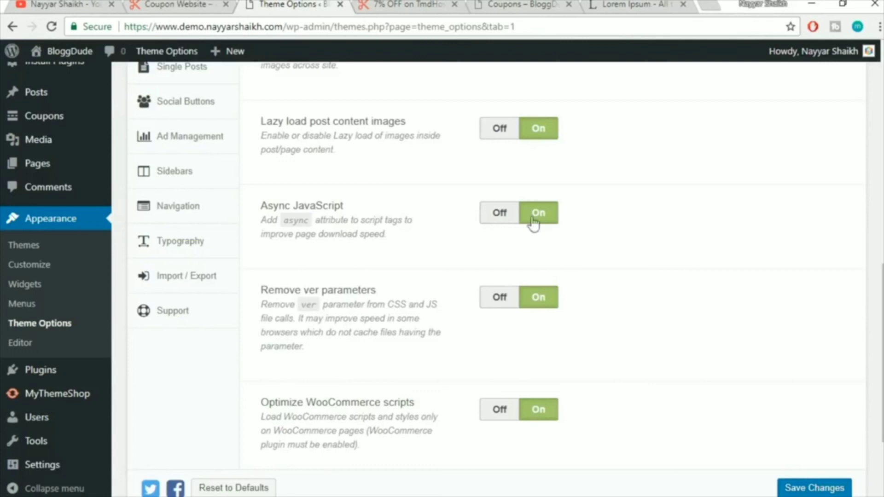
{"action": "scroll", "coordinate": [677, 263], "scroll_direction": "down", "scroll_amount": 2}
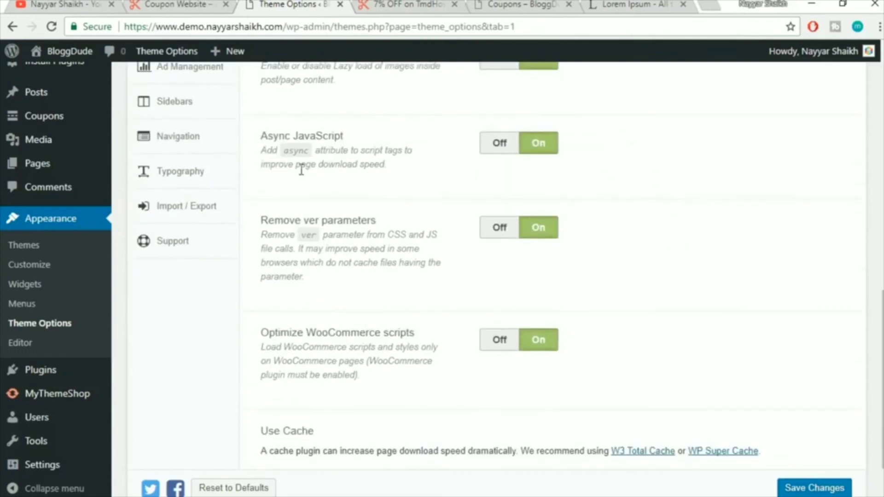
{"action": "left_click_drag", "start_coordinate": [390, 169], "coordinate": [275, 150]}
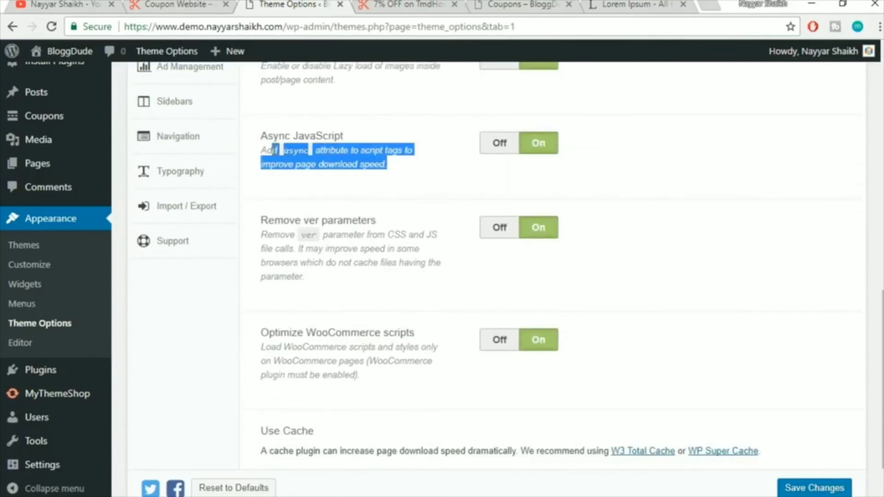
{"action": "left_click", "coordinate": [303, 170]}
{"action": "scroll", "coordinate": [620, 235], "scroll_direction": "down", "scroll_amount": 2}
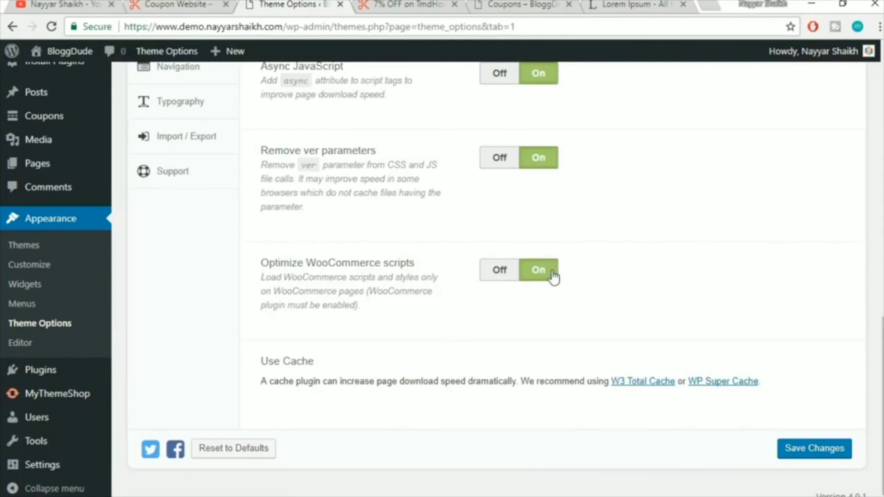
{"action": "left_click", "coordinate": [810, 455]}
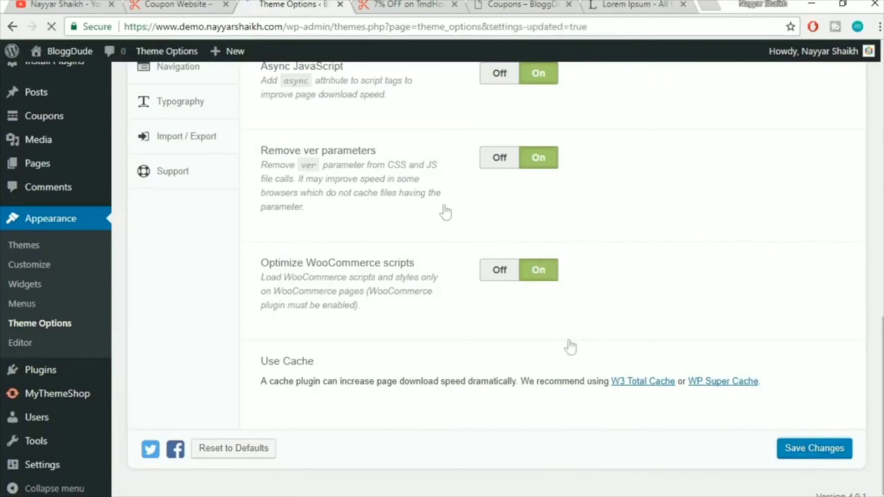
Check the coupon page again, then open the Styling Options section
{"action": "left_click", "coordinate": [400, 5]}
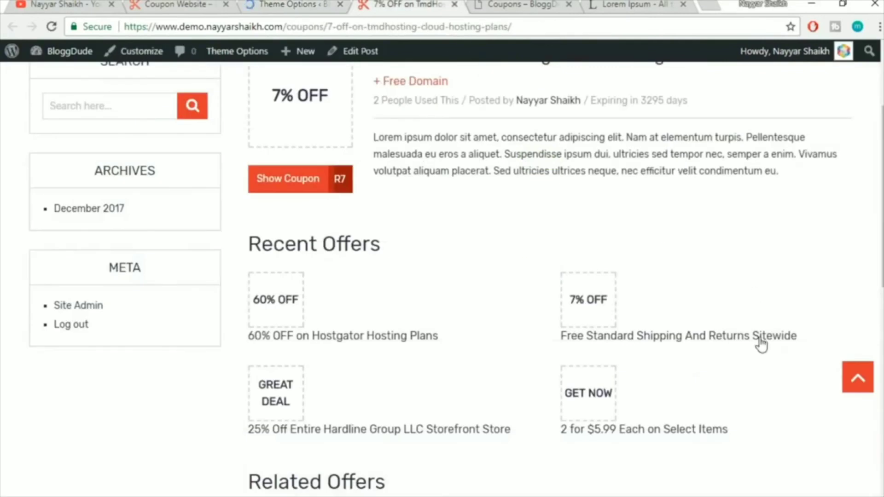
{"action": "scroll", "coordinate": [762, 341], "scroll_direction": "up", "scroll_amount": 3}
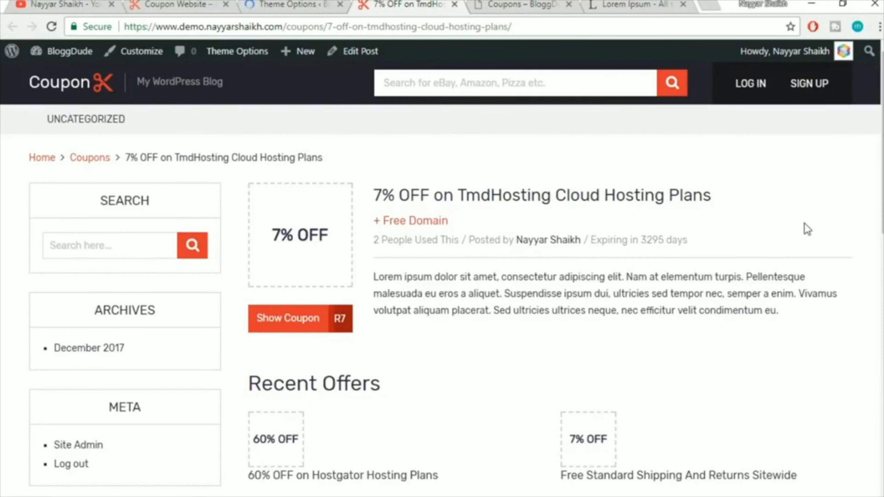
{"action": "left_click", "coordinate": [294, 4]}
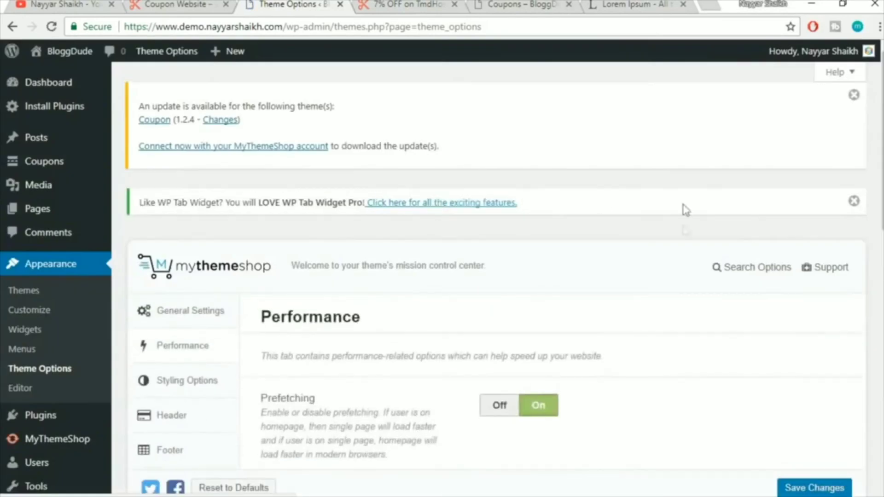
{"action": "scroll", "coordinate": [694, 310], "scroll_direction": "down", "scroll_amount": 2}
{"action": "scroll", "coordinate": [695, 310], "scroll_direction": "down", "scroll_amount": 2}
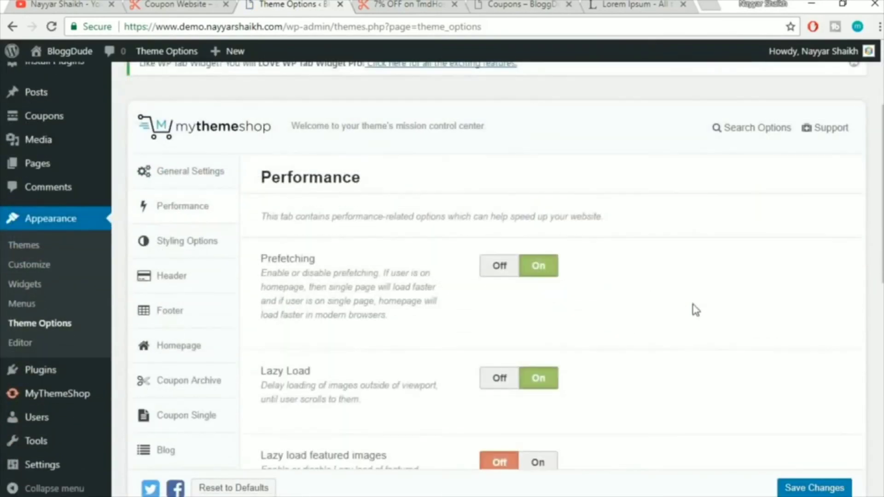
{"action": "scroll", "coordinate": [696, 309], "scroll_direction": "down", "scroll_amount": 2}
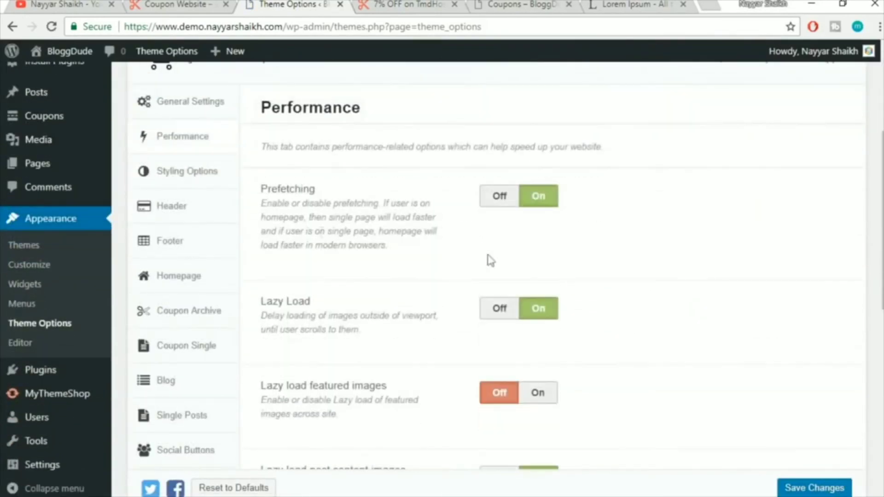
{"action": "left_click", "coordinate": [183, 188]}
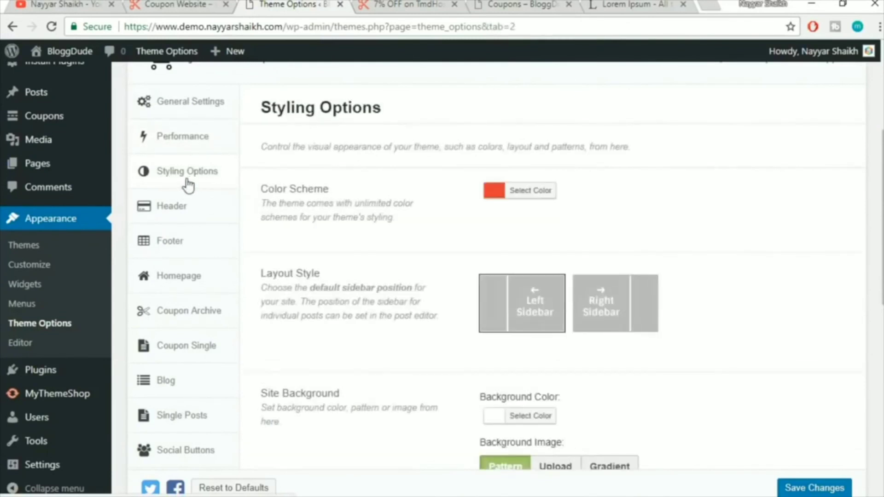
Change the Color Scheme from red to teal #2abec9
{"action": "scroll", "coordinate": [704, 206], "scroll_direction": "down", "scroll_amount": 2}
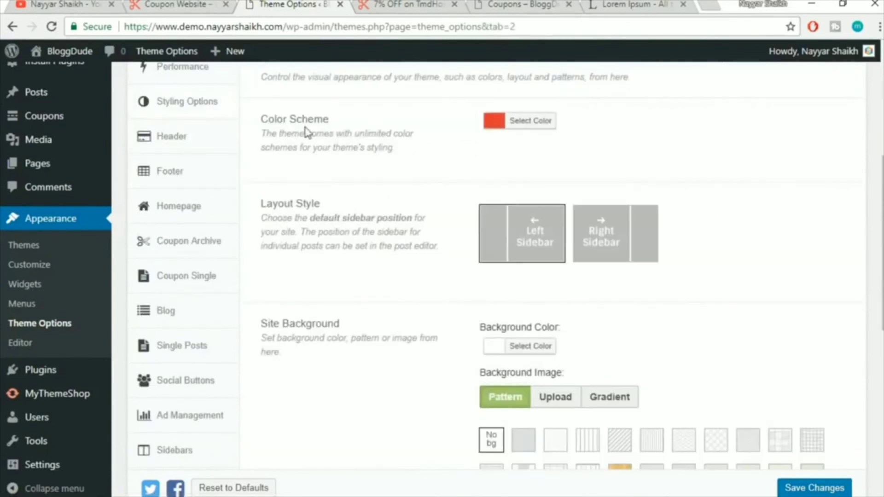
{"action": "left_click", "coordinate": [384, 4]}
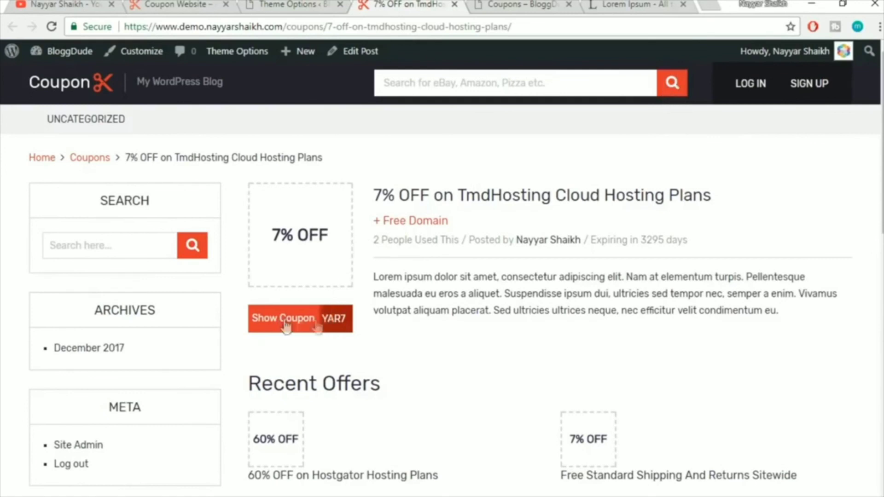
{"action": "left_click", "coordinate": [324, 3]}
{"action": "left_click", "coordinate": [548, 134]}
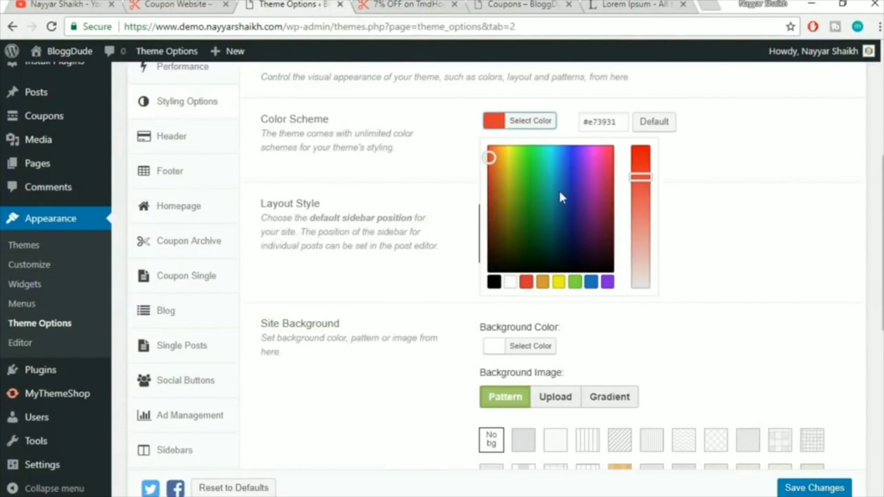
{"action": "mouse_move", "coordinate": [549, 174]}
{"action": "left_mouse_down"}
{"action": "mouse_move", "coordinate": [552, 162]}
{"action": "mouse_move", "coordinate": [553, 172]}
{"action": "left_mouse_up"}
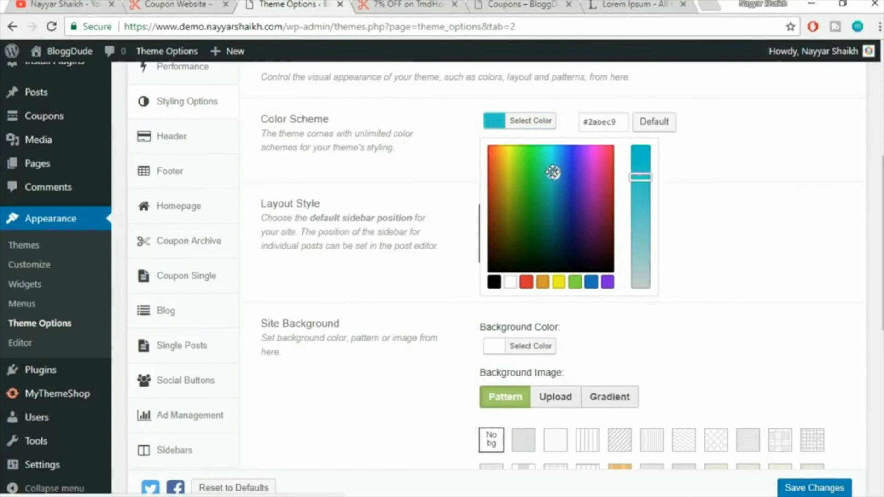
{"action": "left_click", "coordinate": [719, 179]}
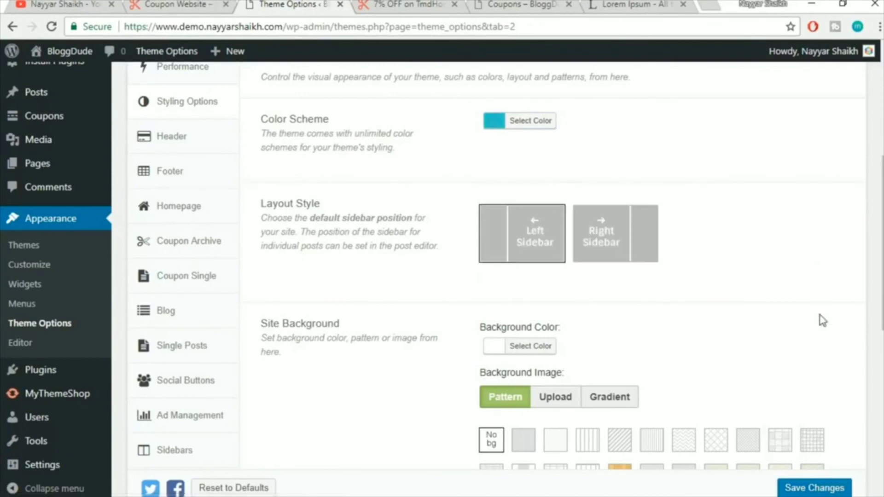
Save the theme options and select the TmdHosting coupon page's web address
{"action": "scroll", "coordinate": [444, 326], "scroll_direction": "down", "scroll_amount": 8}
{"action": "scroll", "coordinate": [717, 350], "scroll_direction": "down", "scroll_amount": 2}
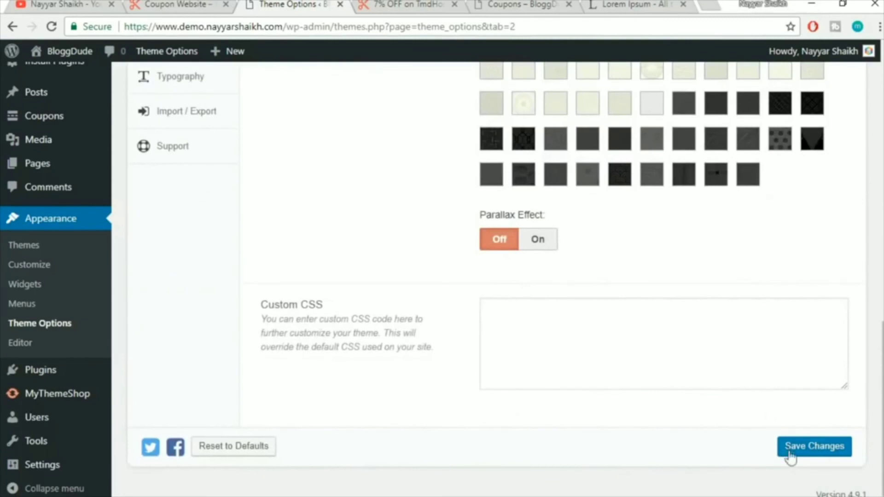
{"action": "left_click", "coordinate": [815, 453]}
{"action": "left_click", "coordinate": [431, 5]}
{"action": "left_click", "coordinate": [429, 25]}
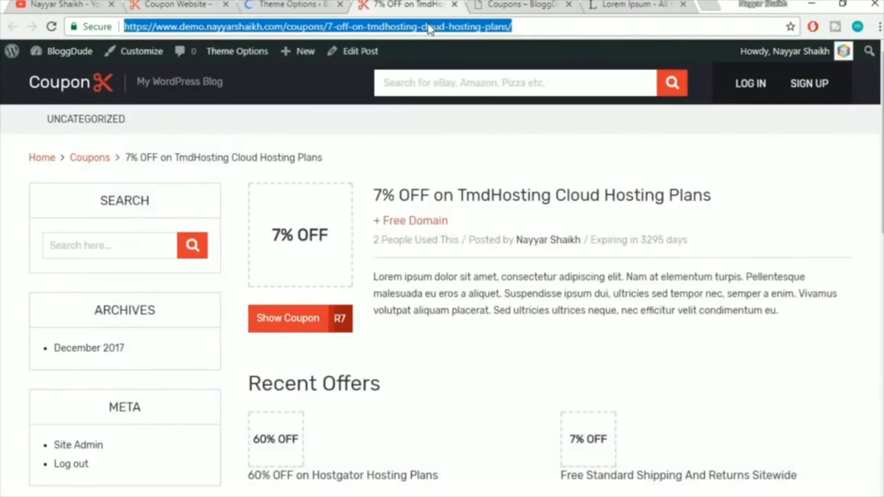
Reload the TmdHosting coupon page to confirm the teal accents, then go back to Theme Options
{"action": "key", "text": "Return"}
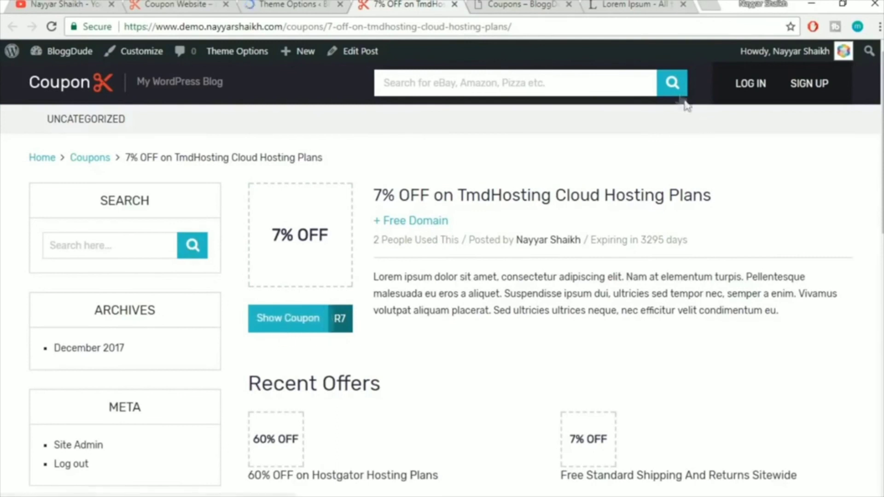
{"action": "scroll", "coordinate": [734, 274], "scroll_direction": "down", "scroll_amount": 10}
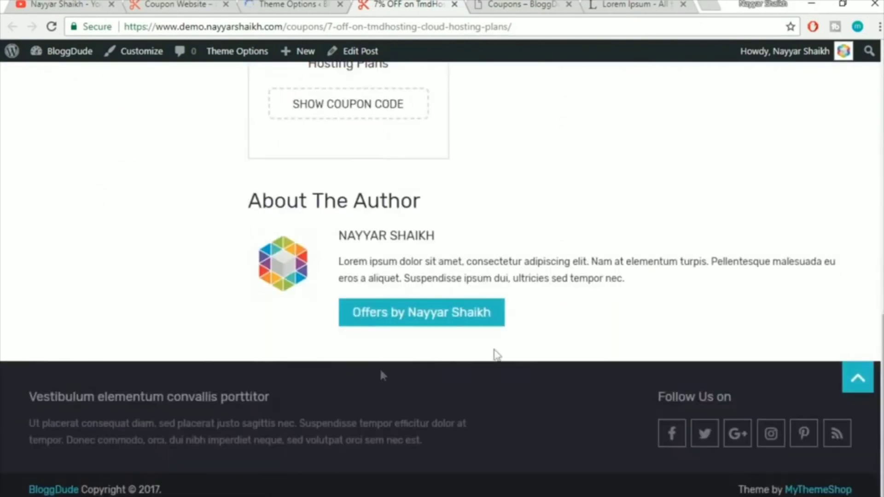
{"action": "scroll", "coordinate": [577, 373], "scroll_direction": "up", "scroll_amount": 5}
{"action": "scroll", "coordinate": [577, 374], "scroll_direction": "up", "scroll_amount": 5}
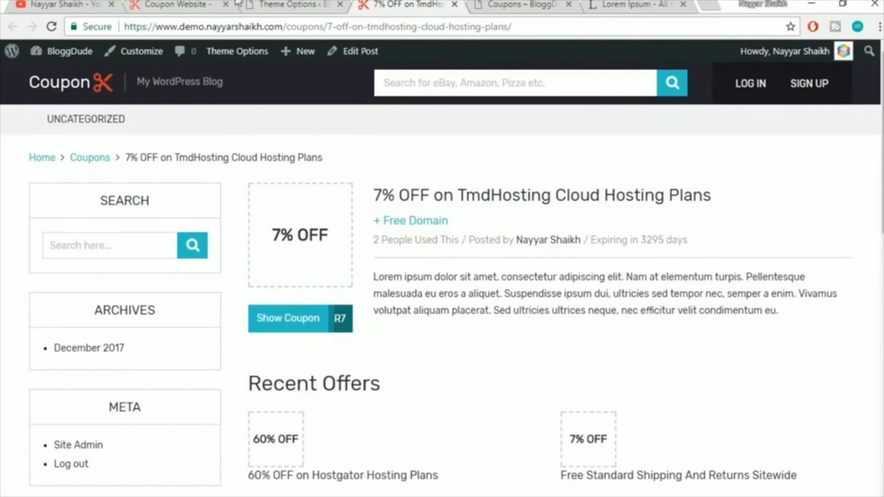
{"action": "left_click", "coordinate": [276, 4]}
Reset the Color Scheme to its default red and compare the homepage and coupon page
{"action": "scroll", "coordinate": [525, 276], "scroll_direction": "down", "scroll_amount": 3}
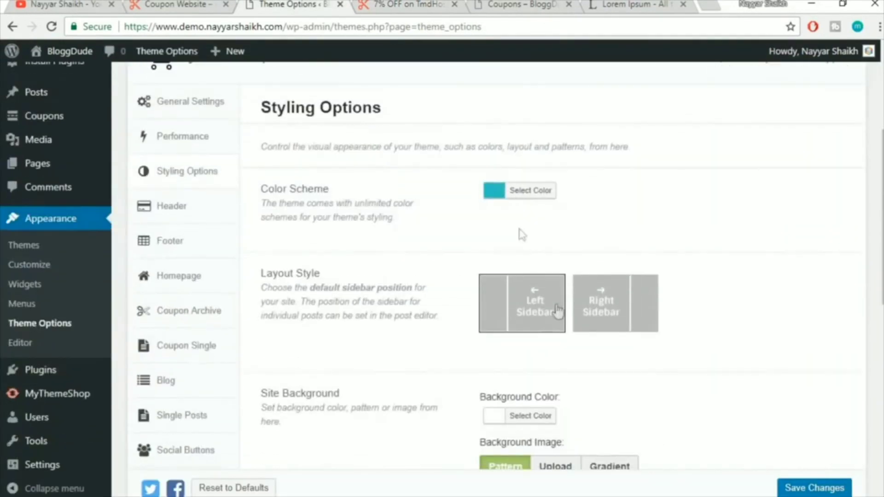
{"action": "left_click", "coordinate": [523, 194]}
{"action": "left_click", "coordinate": [664, 193]}
{"action": "left_click", "coordinate": [722, 204]}
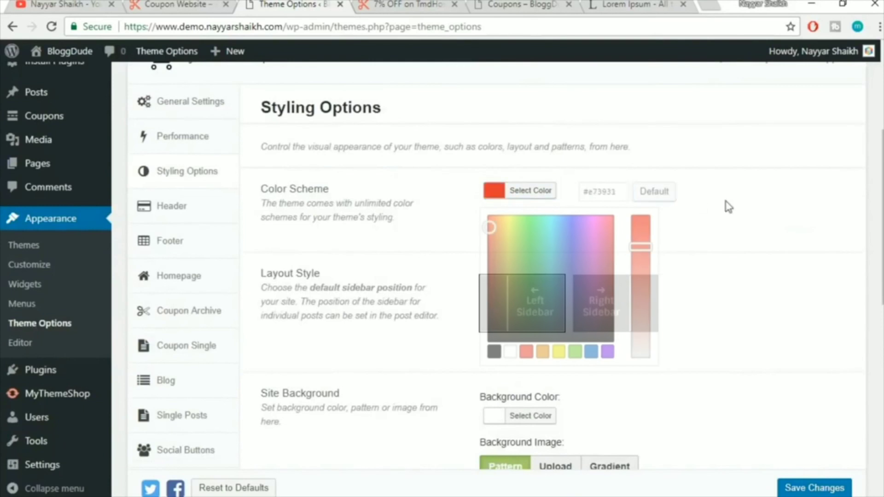
{"action": "left_click", "coordinate": [175, 4]}
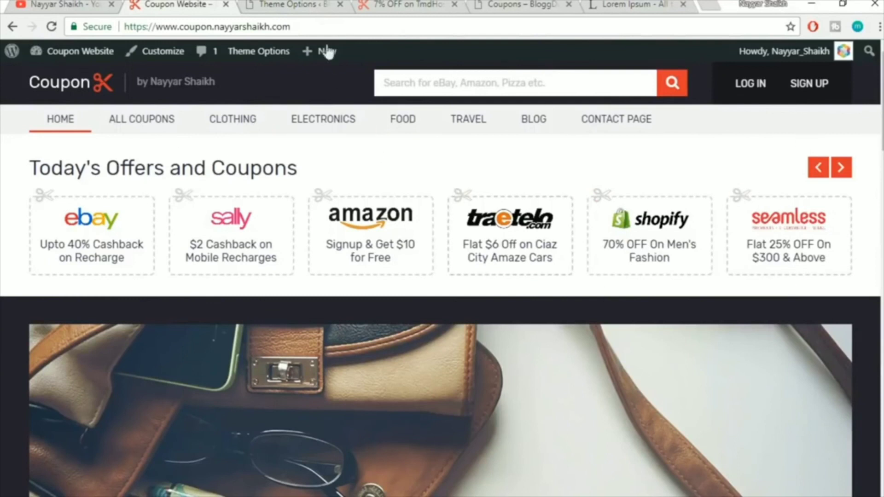
{"action": "left_click", "coordinate": [314, 4]}
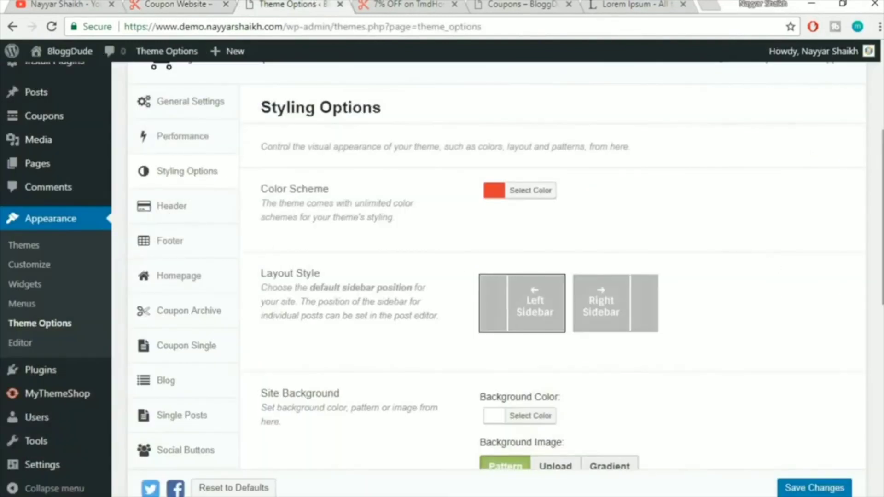
{"action": "left_click", "coordinate": [426, 4]}
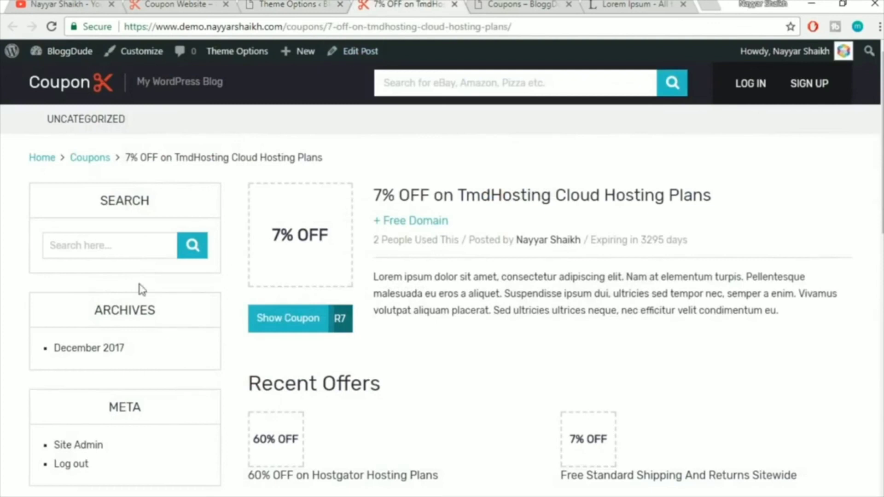
{"action": "left_click", "coordinate": [260, 5]}
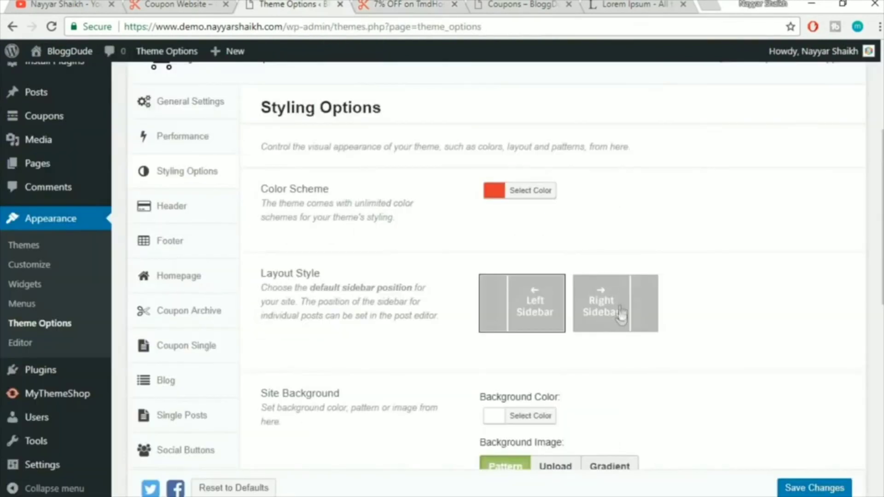
Try the Right Sidebar layout, keep Left Sidebar, and review the Site Background options
{"action": "left_click", "coordinate": [615, 317]}
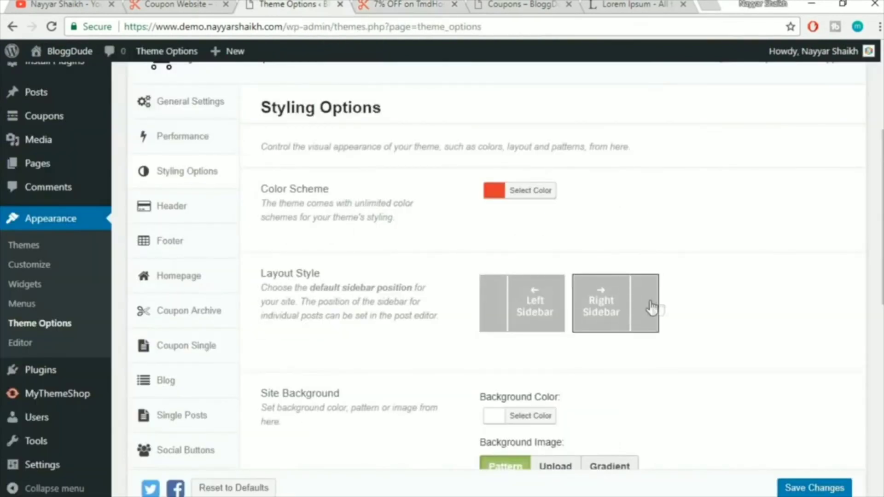
{"action": "left_click", "coordinate": [505, 305]}
{"action": "scroll", "coordinate": [758, 306], "scroll_direction": "down", "scroll_amount": 4}
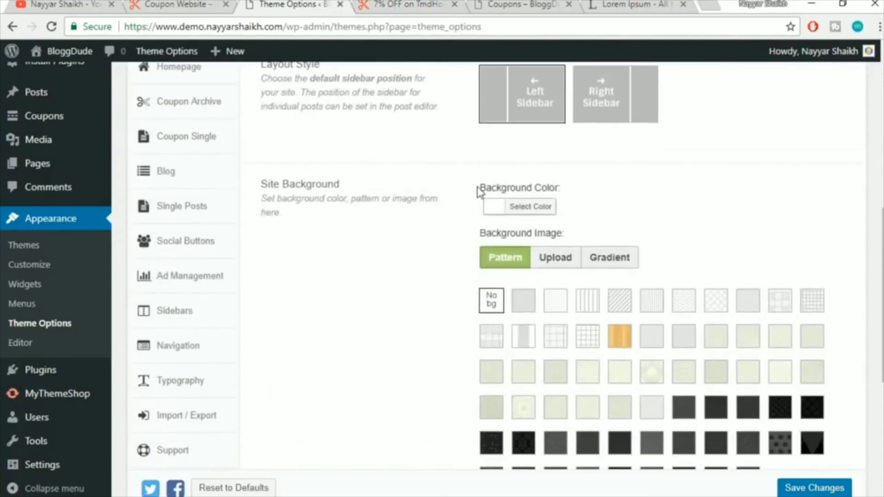
{"action": "left_click", "coordinate": [395, 4]}
{"action": "scroll", "coordinate": [525, 292], "scroll_direction": "down", "scroll_amount": 3}
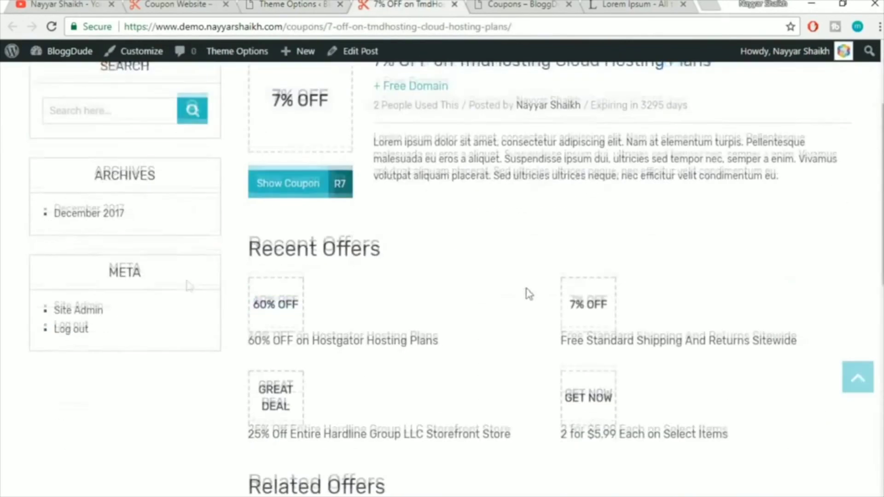
{"action": "left_click", "coordinate": [285, 4]}
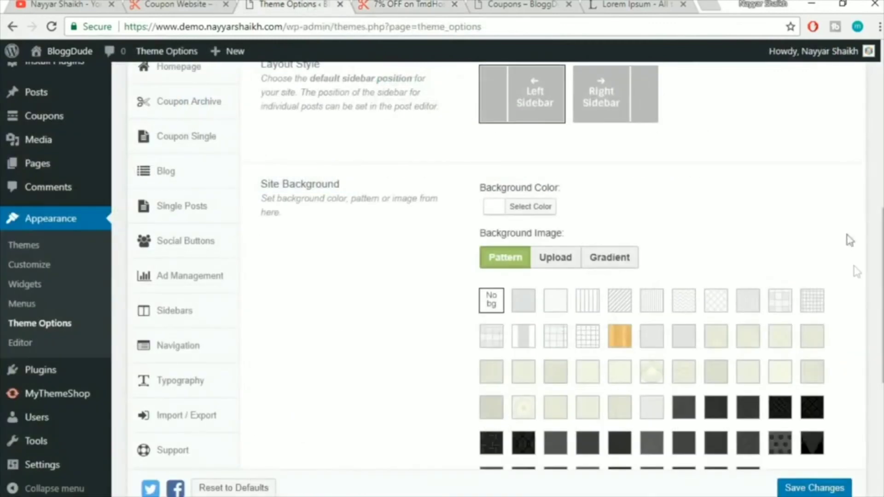
{"action": "scroll", "coordinate": [852, 272], "scroll_direction": "down", "scroll_amount": 3}
{"action": "scroll", "coordinate": [677, 168], "scroll_direction": "up", "scroll_amount": 2}
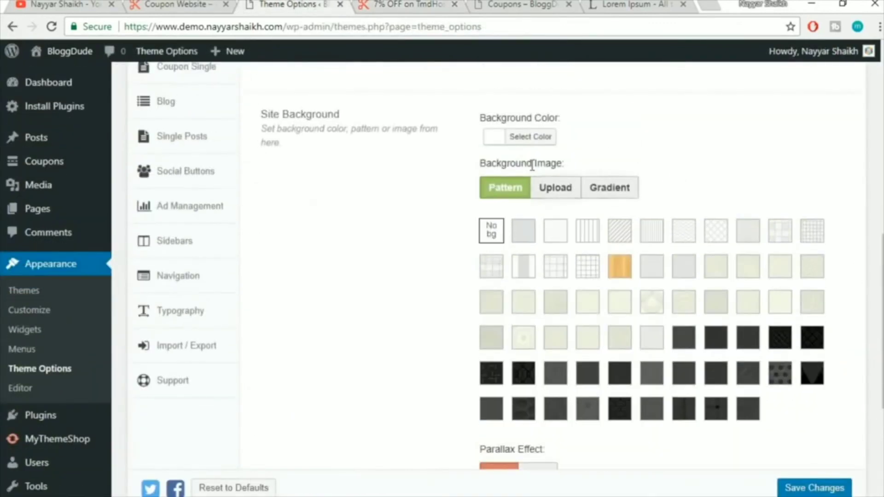
{"action": "left_click", "coordinate": [543, 138]}
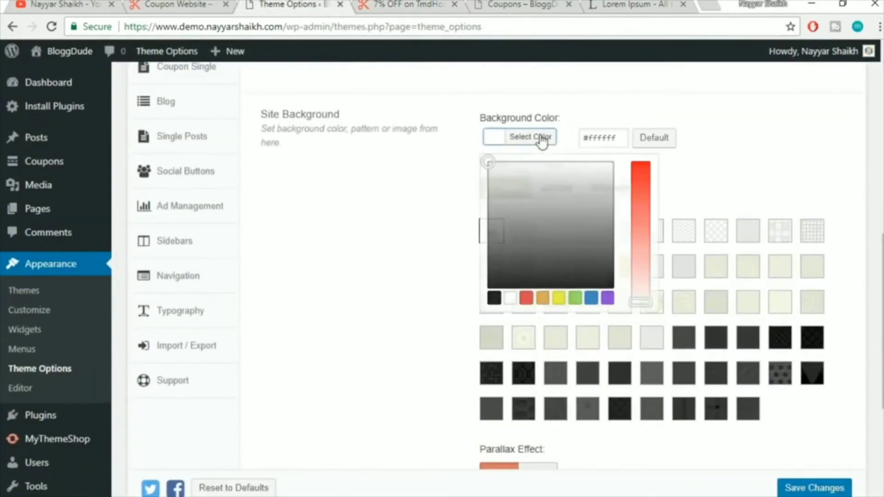
{"action": "left_click", "coordinate": [732, 187]}
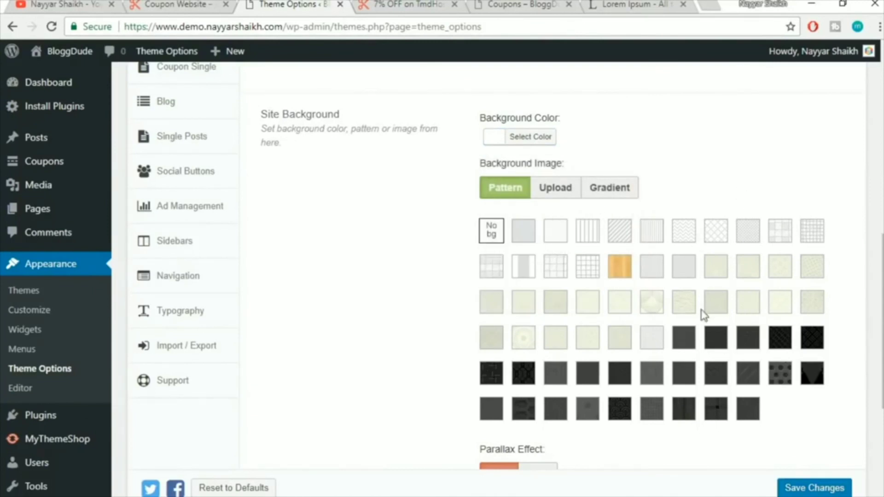
{"action": "left_click", "coordinate": [553, 186]}
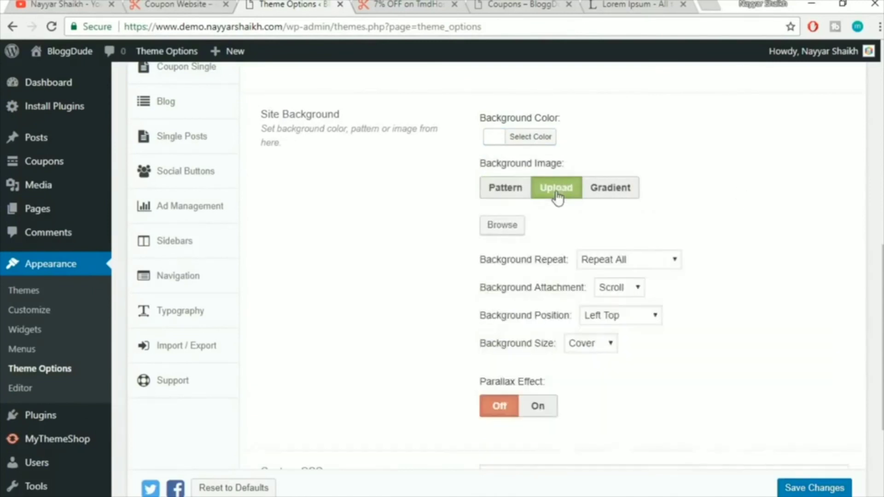
{"action": "left_click", "coordinate": [509, 190]}
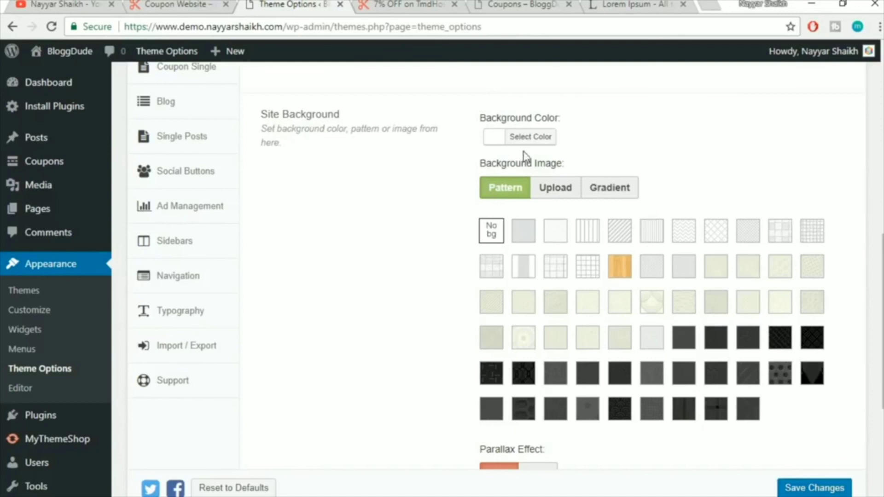
{"action": "left_click", "coordinate": [529, 137]}
{"action": "left_click", "coordinate": [734, 146]}
{"action": "left_click", "coordinate": [404, 3]}
{"action": "scroll", "coordinate": [585, 308], "scroll_direction": "up", "scroll_amount": 3}
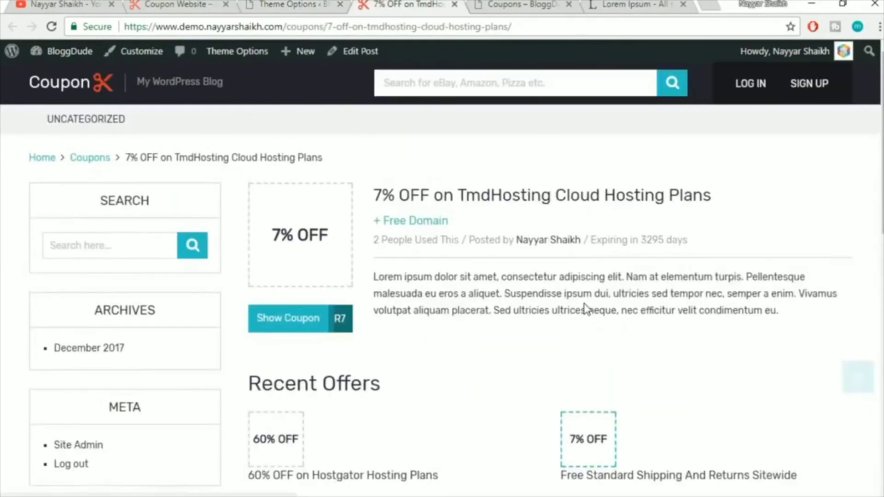
{"action": "left_click", "coordinate": [324, 4]}
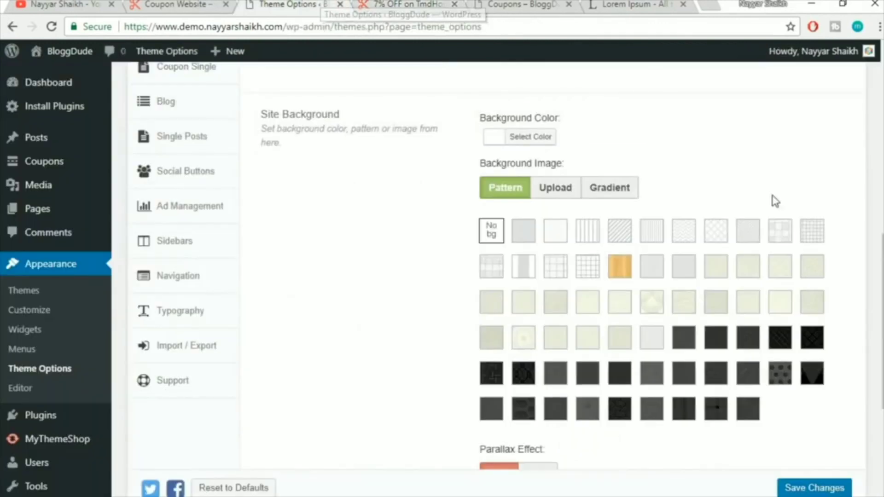
{"action": "left_click", "coordinate": [548, 141]}
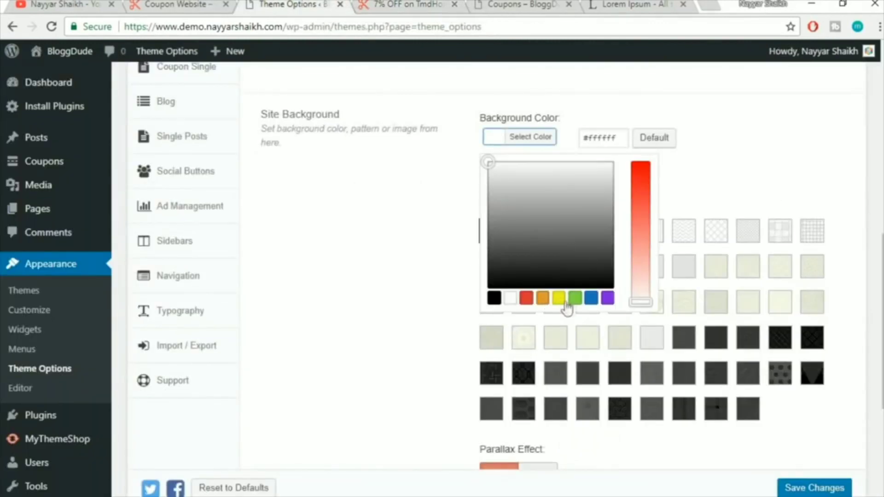
{"action": "left_click", "coordinate": [758, 190]}
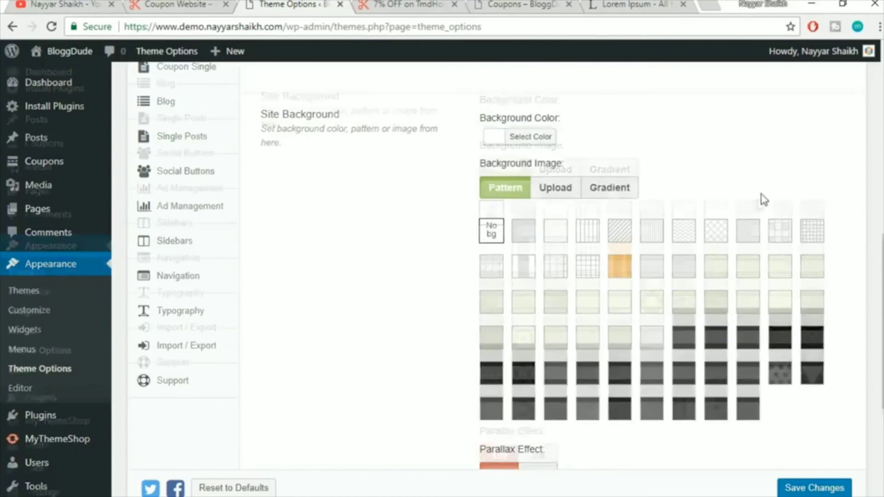
{"action": "scroll", "coordinate": [760, 196], "scroll_direction": "down", "scroll_amount": 2}
{"action": "left_click", "coordinate": [560, 117]}
{"action": "left_click", "coordinate": [500, 118]}
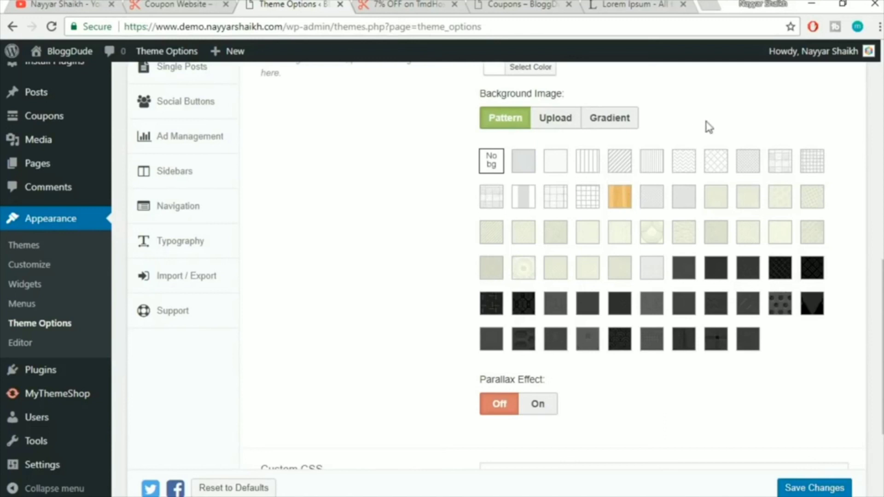
{"action": "left_click", "coordinate": [559, 125]}
{"action": "scroll", "coordinate": [791, 167], "scroll_direction": "up", "scroll_amount": 1}
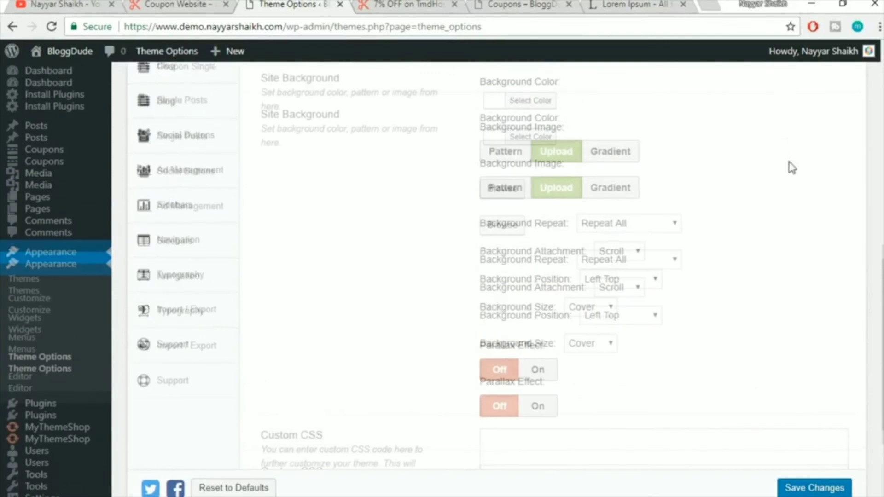
{"action": "left_click", "coordinate": [500, 187]}
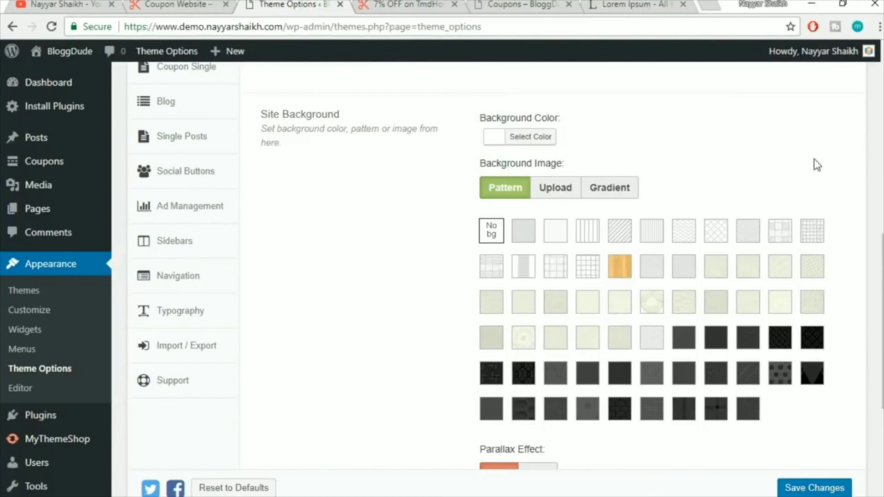
{"action": "scroll", "coordinate": [817, 165], "scroll_direction": "down", "scroll_amount": 5}
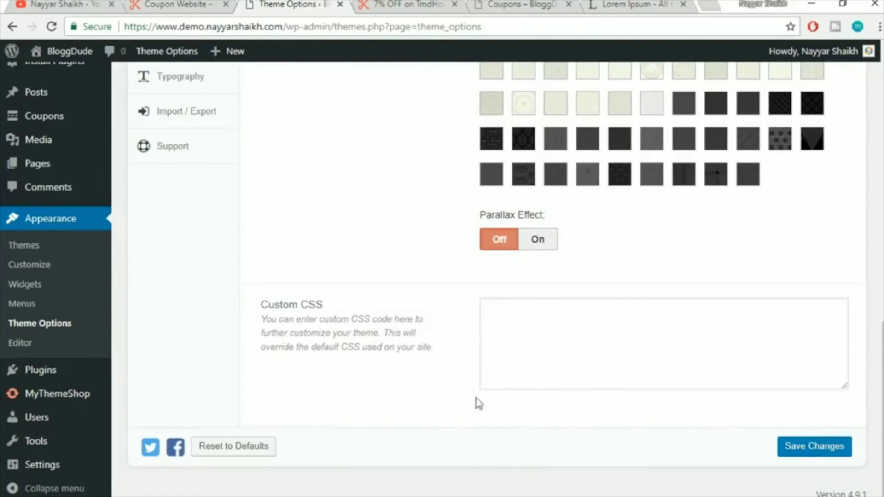
Save the Theme Options styling settings, check the coupon page, and return to Theme Options
{"action": "left_click", "coordinate": [584, 328]}
{"action": "left_click", "coordinate": [810, 453]}
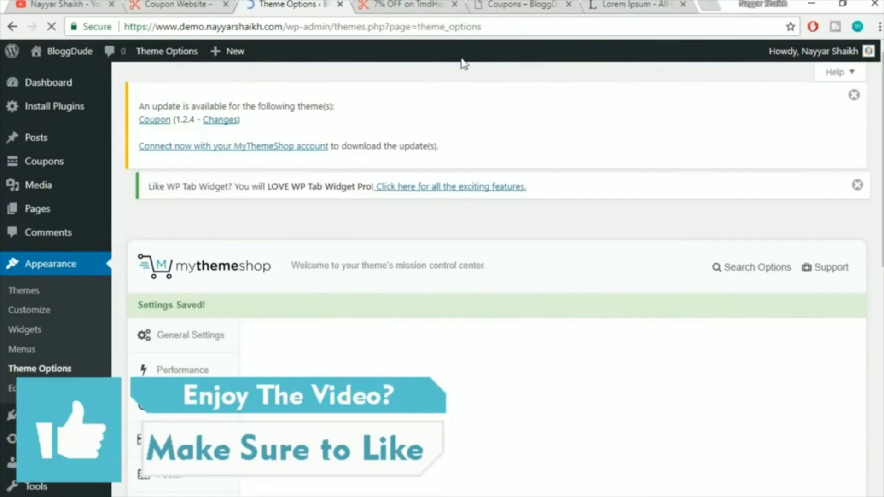
{"action": "left_click", "coordinate": [379, 4]}
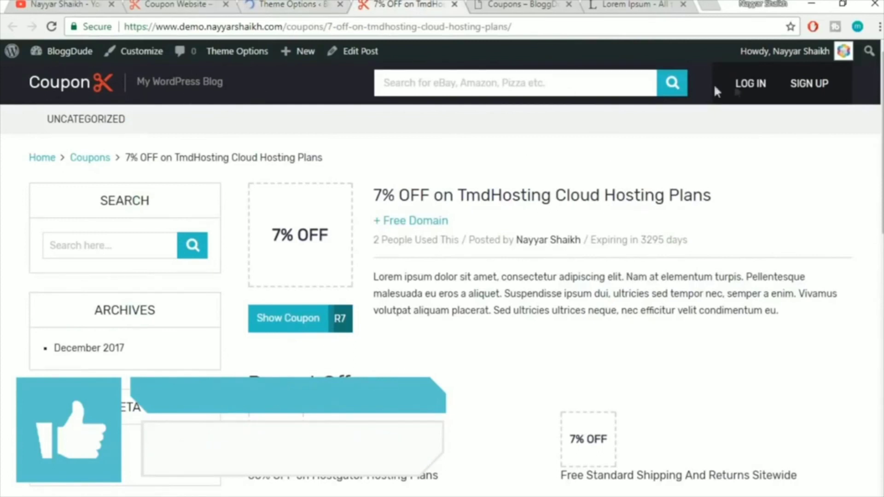
{"action": "left_click", "coordinate": [290, 5]}
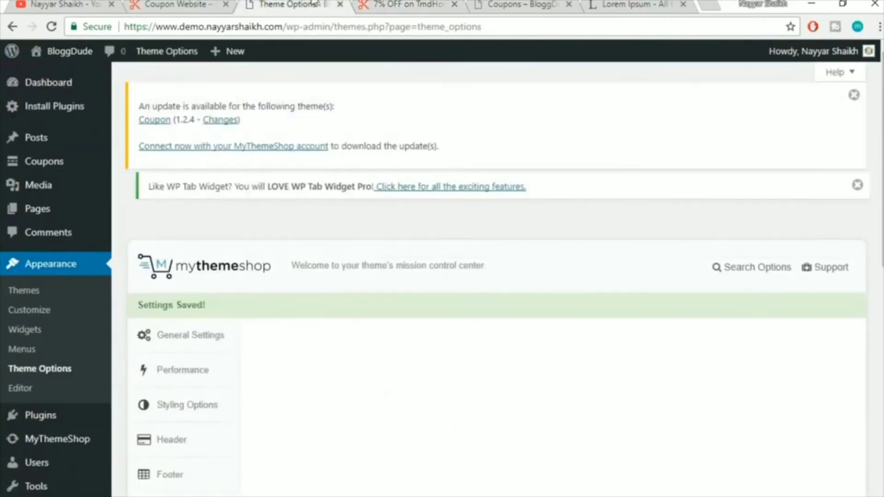
{"action": "scroll", "coordinate": [503, 227], "scroll_direction": "down", "scroll_amount": 5}
In the Header settings, make the top bar background colour red
{"action": "left_click", "coordinate": [173, 213]}
{"action": "scroll", "coordinate": [663, 198], "scroll_direction": "down", "scroll_amount": 2}
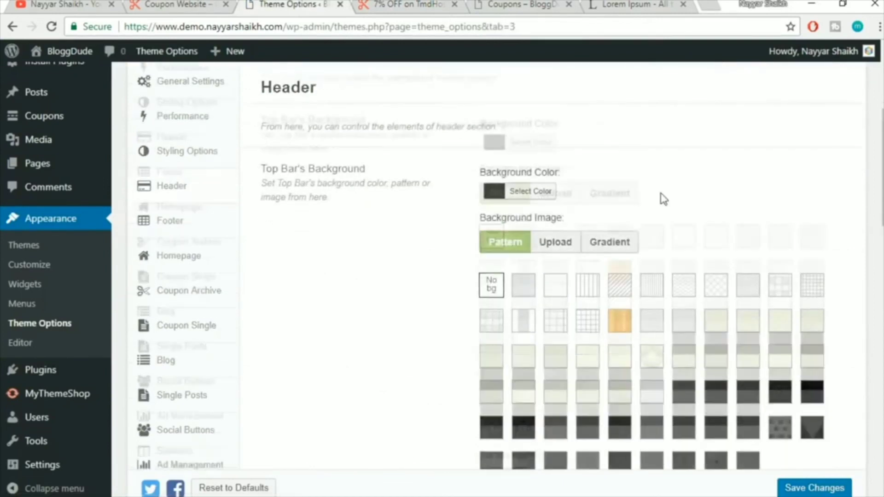
{"action": "left_click", "coordinate": [531, 142]}
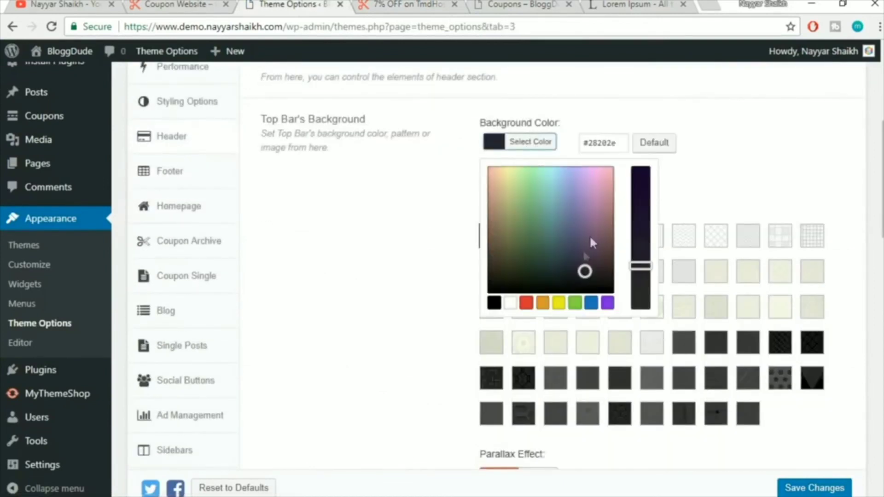
{"action": "left_click", "coordinate": [409, 4]}
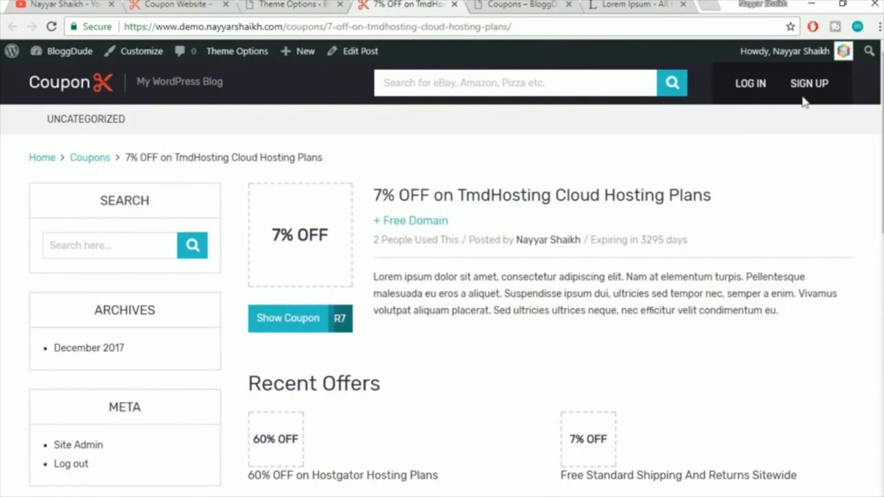
{"action": "left_click", "coordinate": [334, 4]}
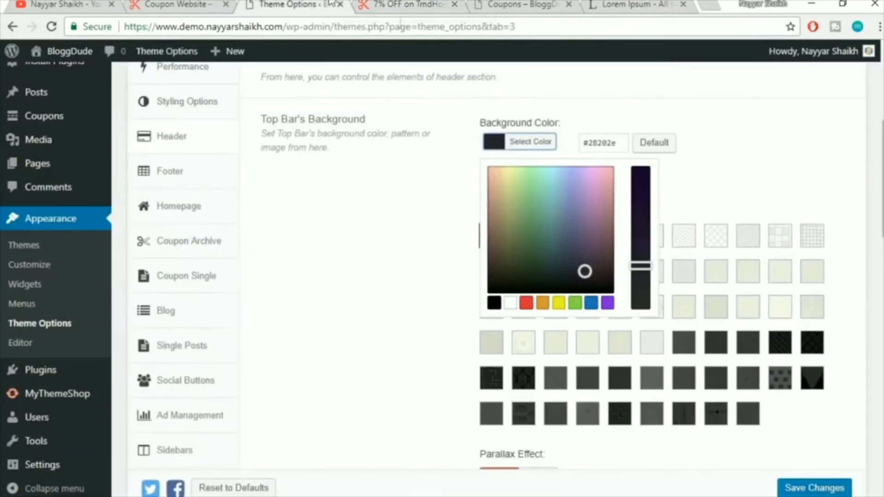
{"action": "left_click", "coordinate": [528, 303]}
{"action": "left_click", "coordinate": [711, 190]}
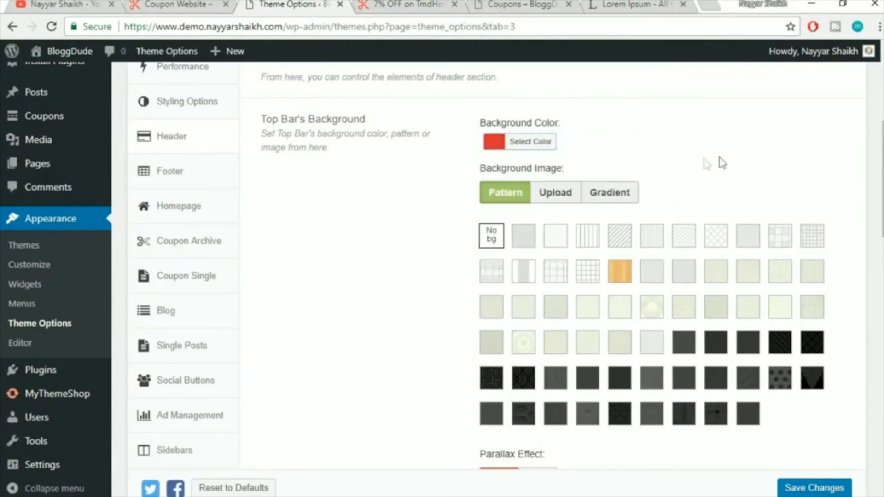
Compare against the coupon page, then switch the top bar background image to Gradient
{"action": "left_click", "coordinate": [388, 4]}
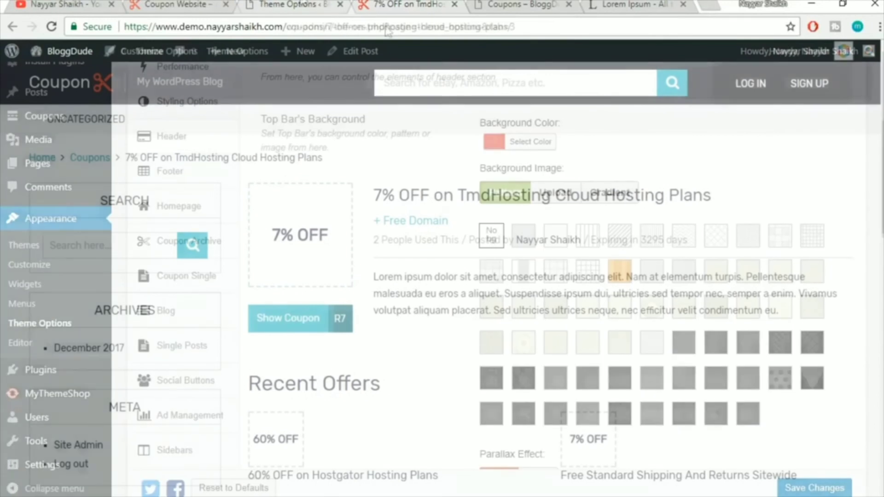
{"action": "left_click", "coordinate": [301, 4]}
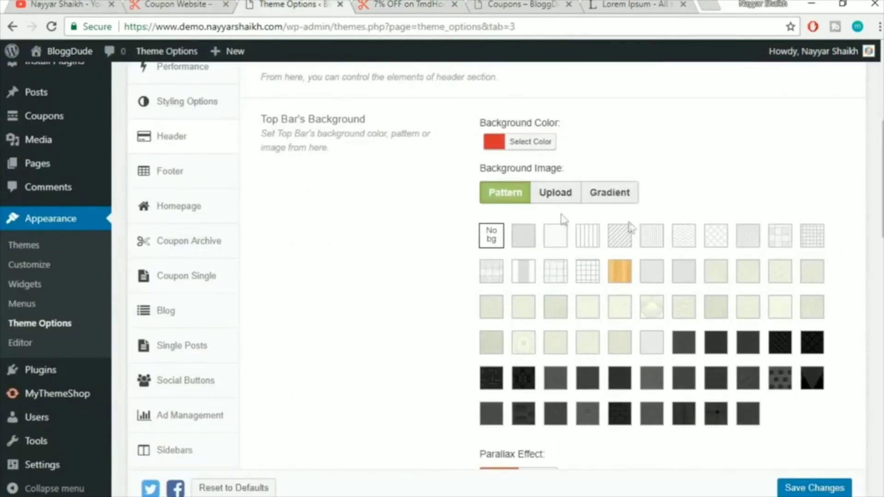
{"action": "left_click", "coordinate": [395, 4]}
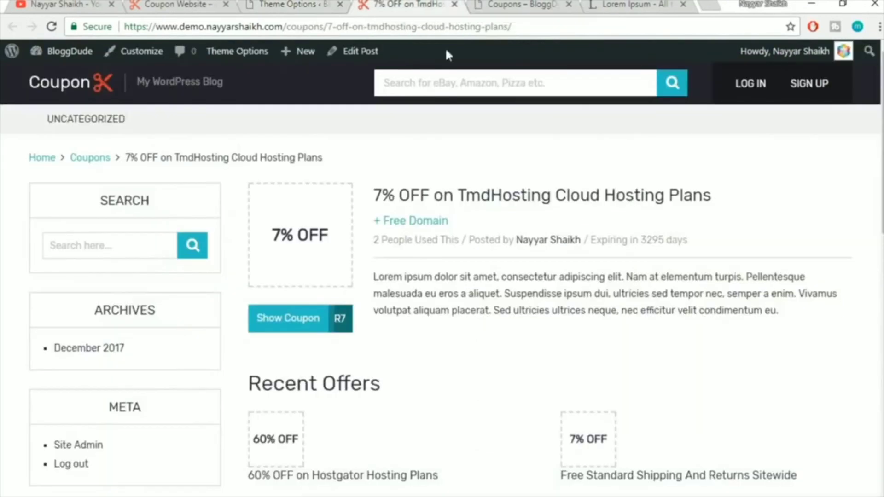
{"action": "left_click", "coordinate": [346, 5]}
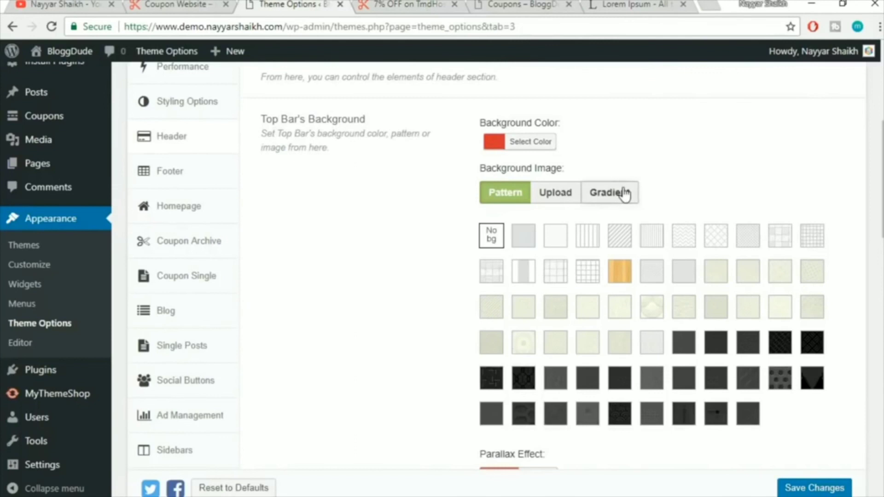
{"action": "left_click", "coordinate": [624, 194]}
{"action": "scroll", "coordinate": [667, 211], "scroll_direction": "down", "scroll_amount": 2}
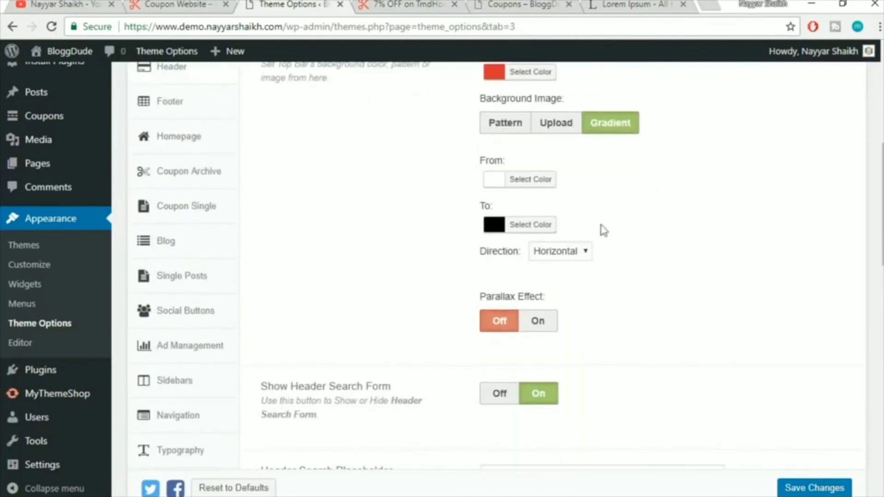
Set the top bar gradient from red to blue and save the settings
{"action": "left_click", "coordinate": [526, 185]}
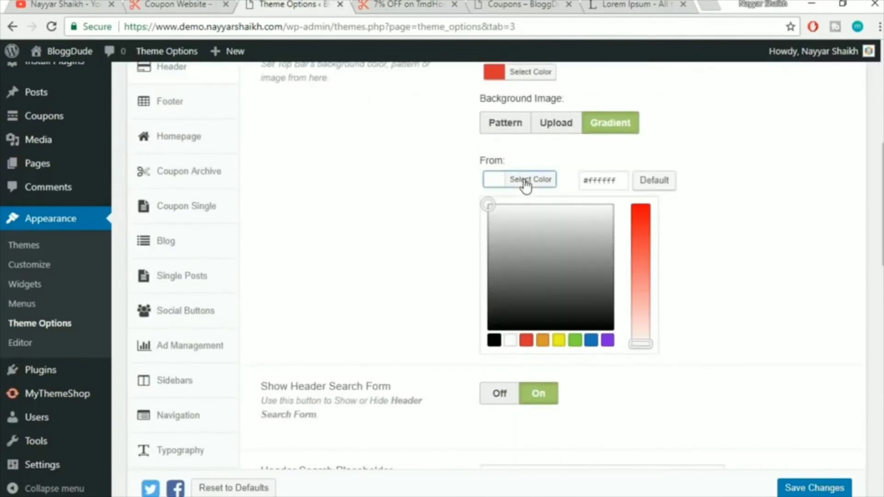
{"action": "left_click", "coordinate": [526, 340]}
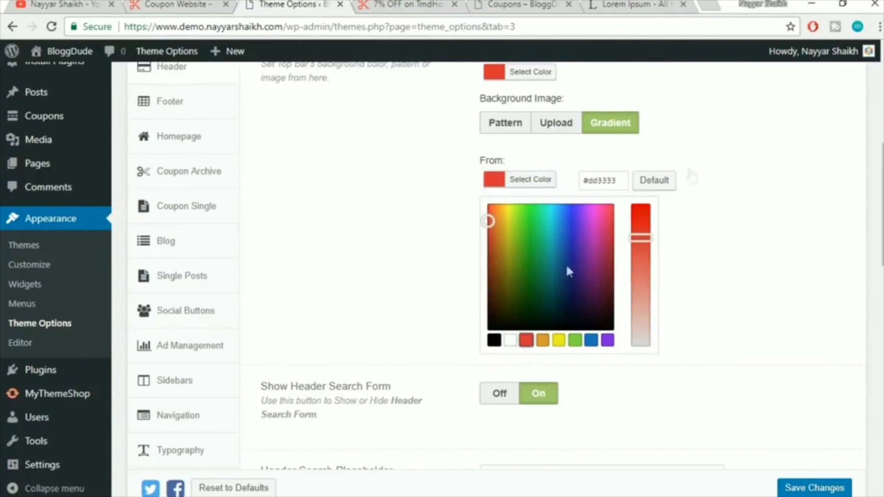
{"action": "left_click", "coordinate": [717, 165]}
{"action": "left_click", "coordinate": [544, 227]}
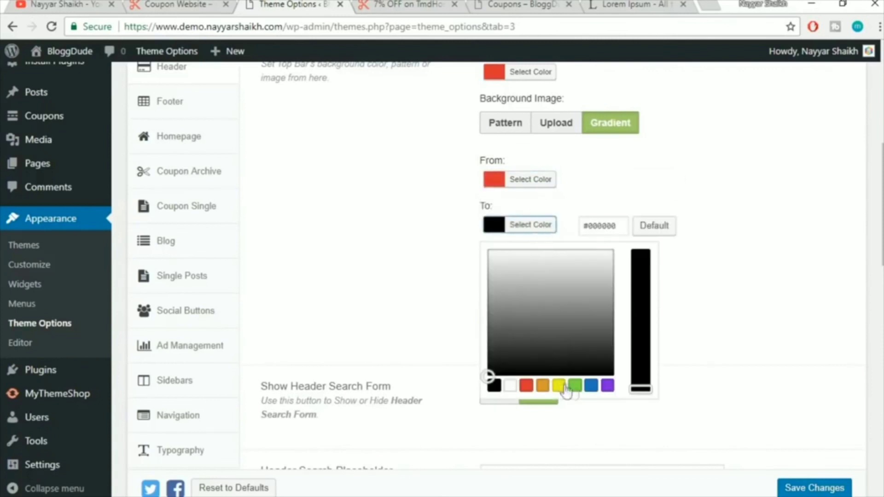
{"action": "left_click", "coordinate": [592, 387]}
{"action": "left_click", "coordinate": [712, 151]}
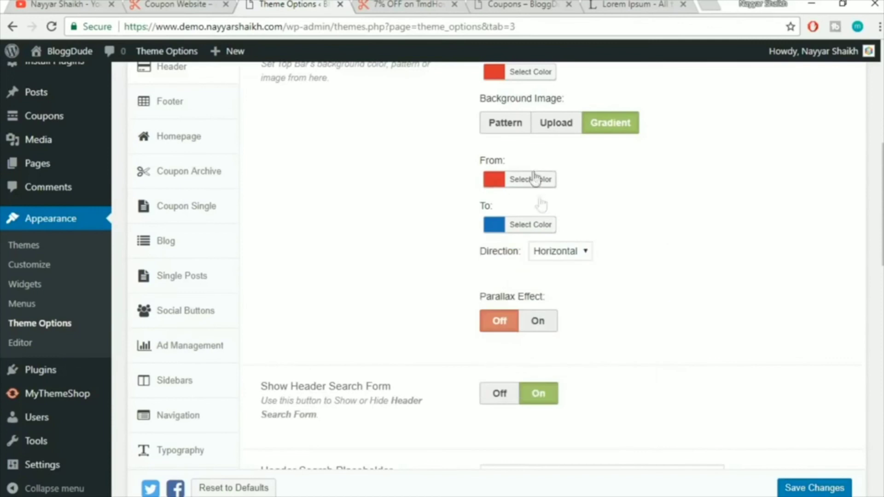
{"action": "left_click", "coordinate": [815, 487]}
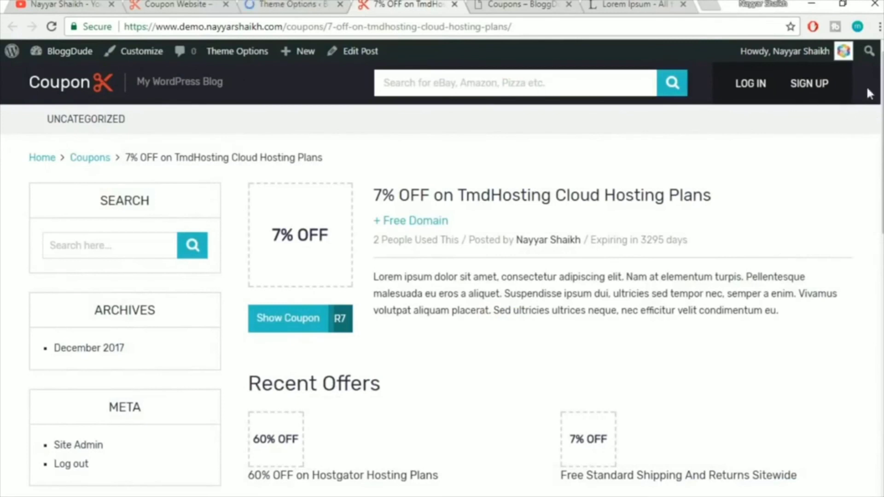
Reload the coupon page to preview the red-to-blue header gradient
{"action": "left_click", "coordinate": [381, 28]}
{"action": "key", "text": "Return"}
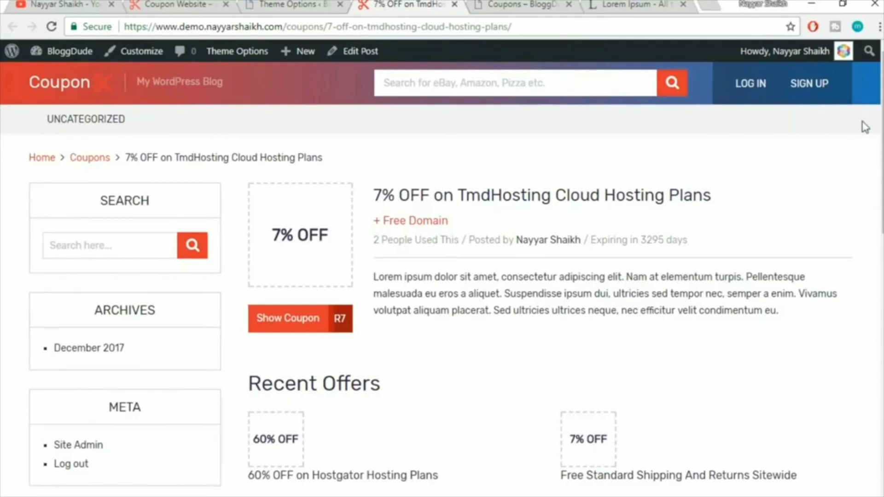
{"action": "left_click", "coordinate": [285, 4]}
{"action": "scroll", "coordinate": [684, 258], "scroll_direction": "down", "scroll_amount": 8}
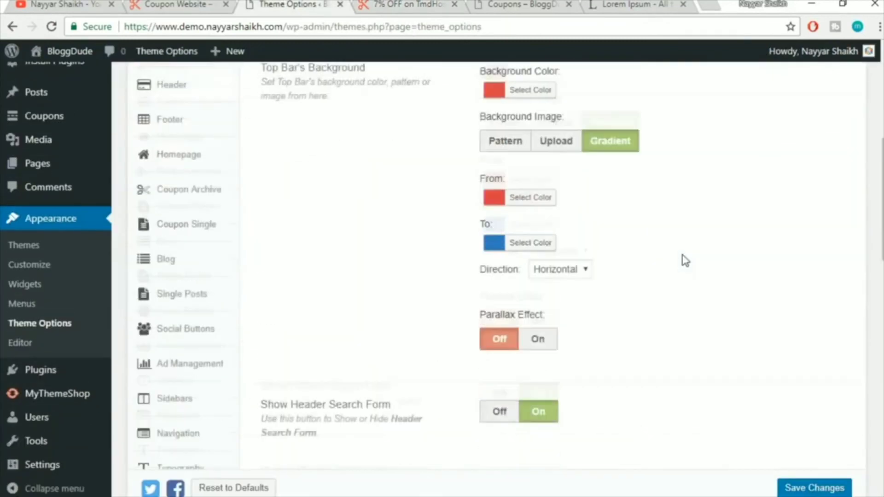
Reset the gradient to #ffffff–#000000 and the top bar background colour to default
{"action": "left_click", "coordinate": [537, 180]}
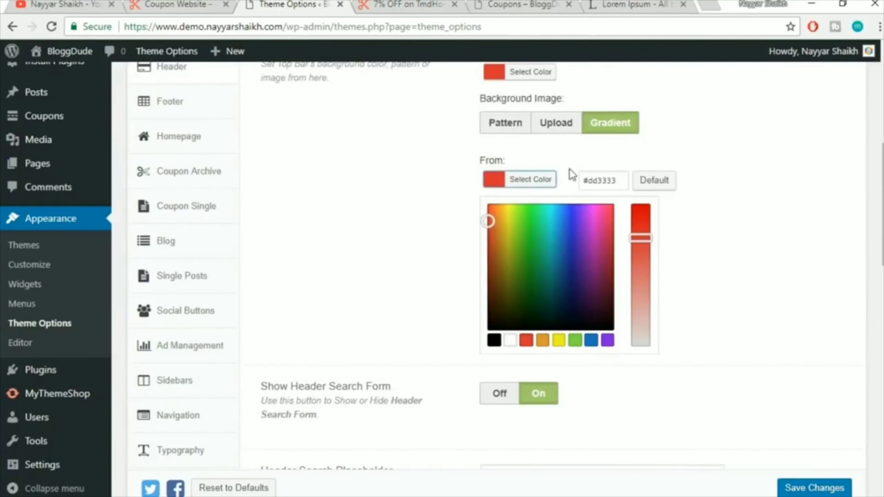
{"action": "left_click", "coordinate": [663, 183]}
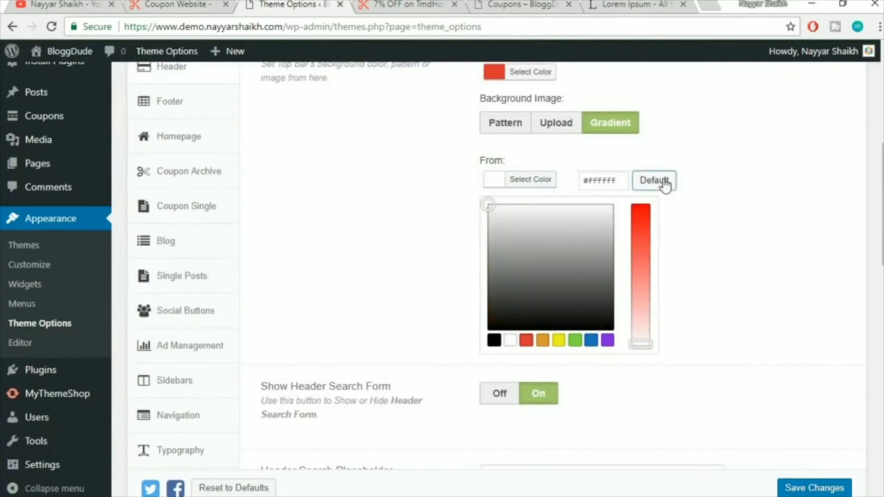
{"action": "left_click", "coordinate": [548, 184]}
{"action": "left_click", "coordinate": [538, 225]}
{"action": "left_click", "coordinate": [654, 226]}
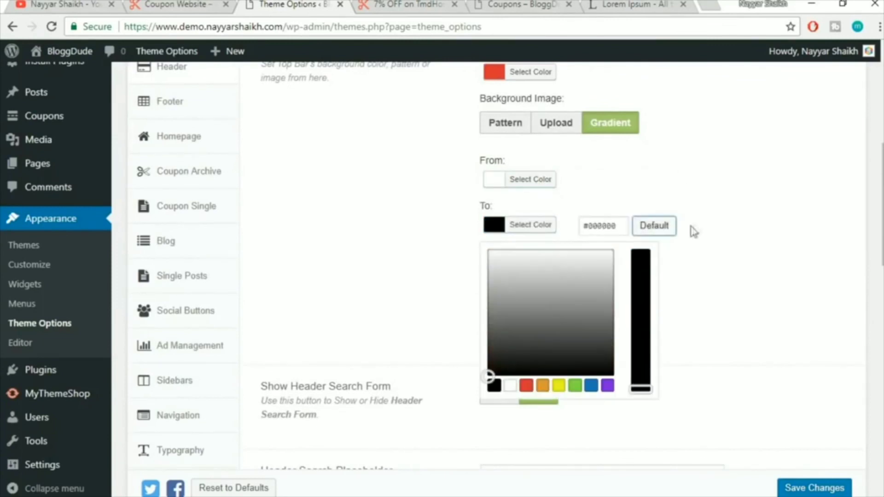
{"action": "left_click", "coordinate": [693, 232]}
{"action": "scroll", "coordinate": [695, 243], "scroll_direction": "up", "scroll_amount": 3}
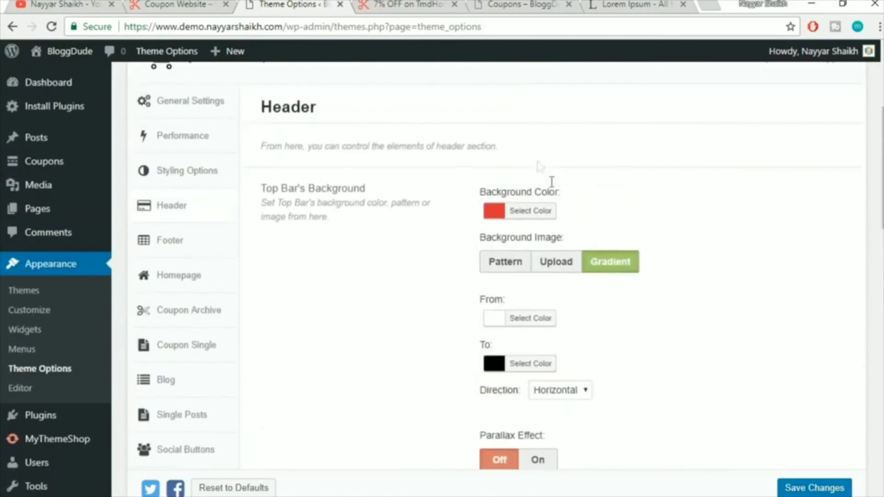
{"action": "left_click", "coordinate": [534, 211]}
{"action": "left_click", "coordinate": [663, 212]}
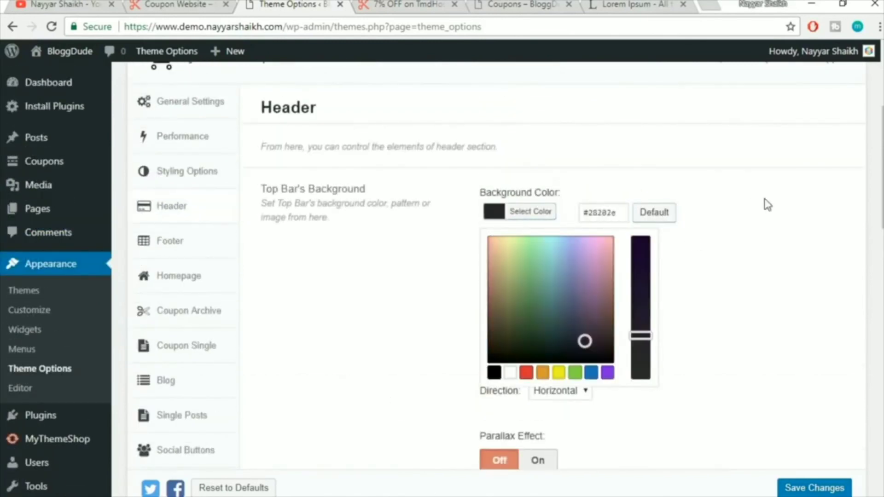
{"action": "left_click", "coordinate": [767, 205]}
{"action": "scroll", "coordinate": [767, 202], "scroll_direction": "down", "scroll_amount": 6}
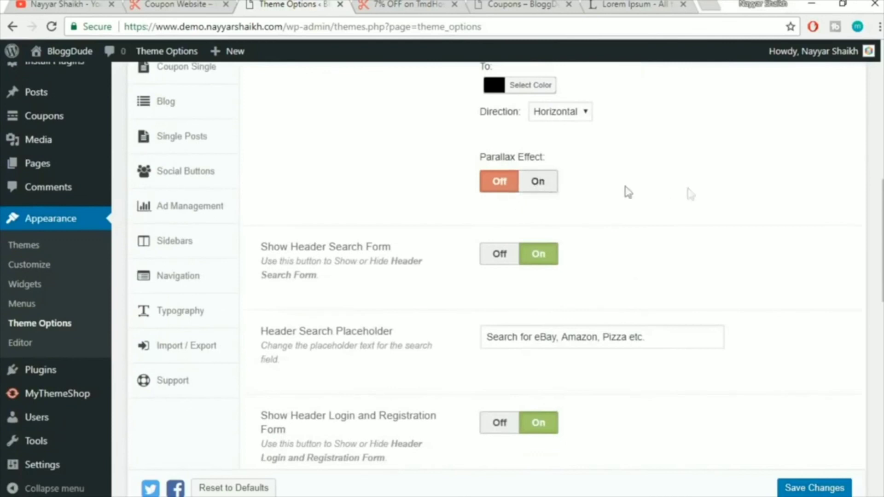
{"action": "scroll", "coordinate": [689, 198], "scroll_direction": "down", "scroll_amount": 3}
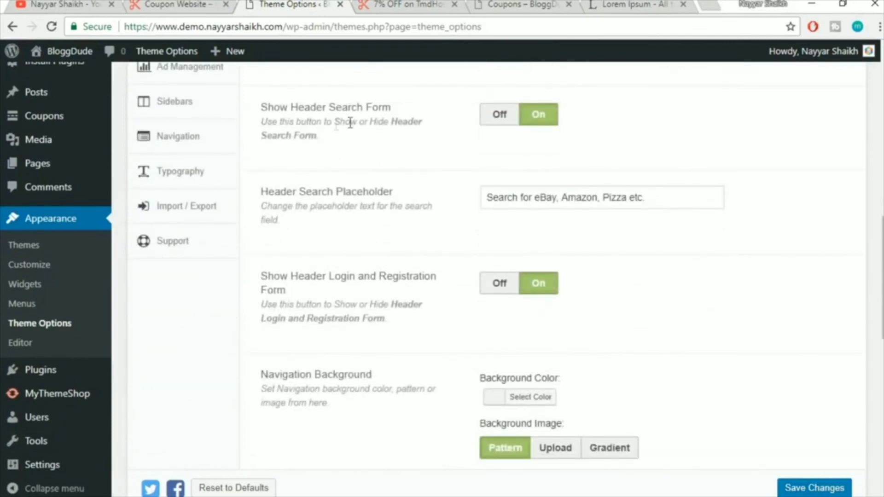
{"action": "key", "text": "ctrl+Tab"}
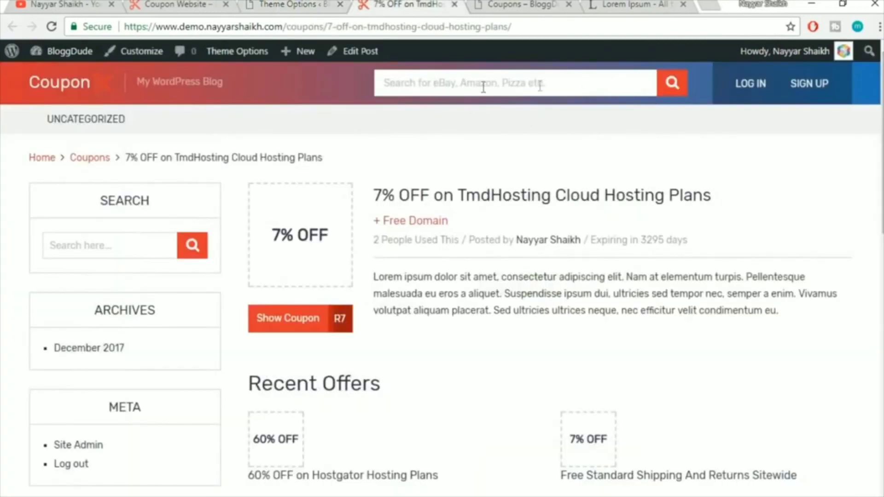
{"action": "key", "text": "ctrl+shift+Tab"}
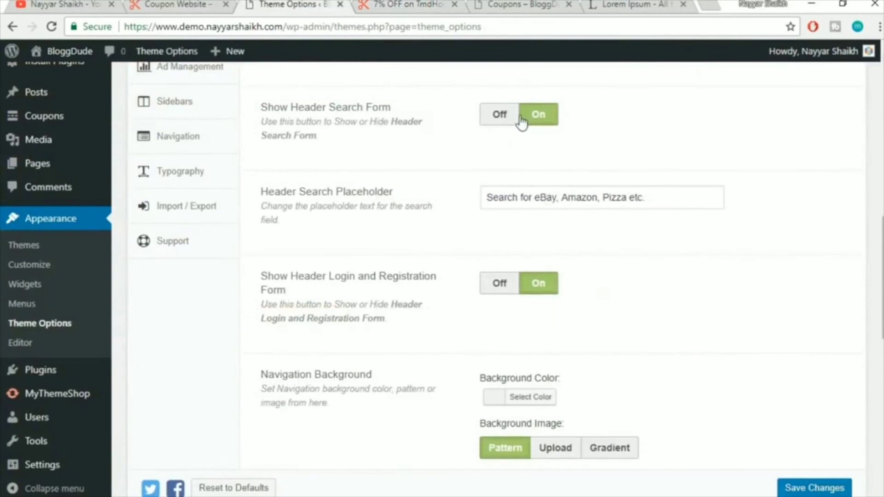
{"action": "left_click", "coordinate": [430, 4]}
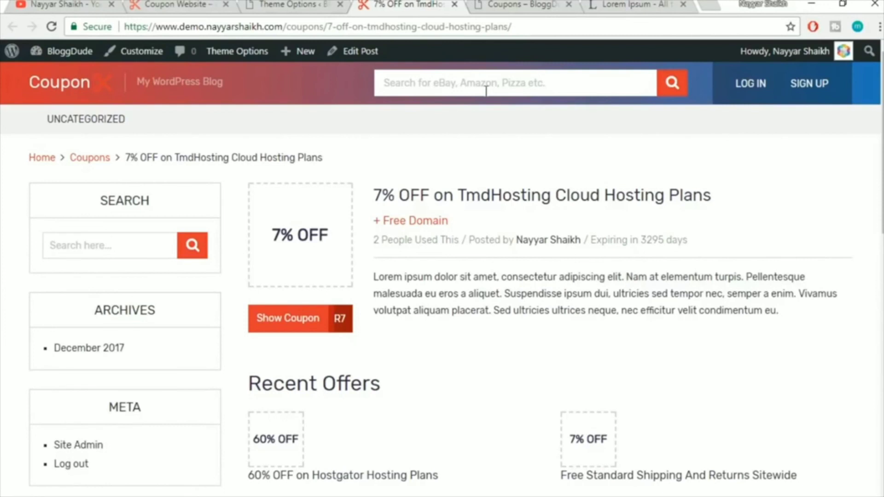
{"action": "left_click", "coordinate": [303, 4]}
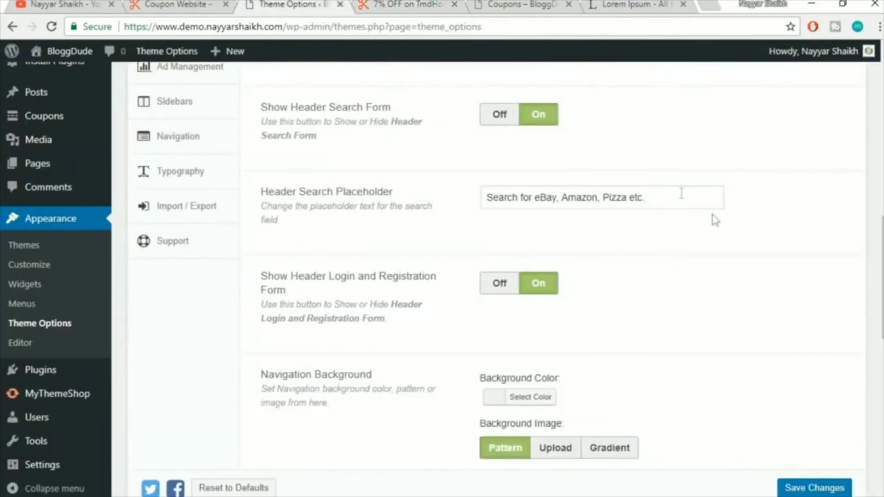
{"action": "left_click_drag", "start_coordinate": [682, 192], "coordinate": [478, 197]}
{"action": "left_click", "coordinate": [537, 221]}
{"action": "left_click", "coordinate": [407, 4]}
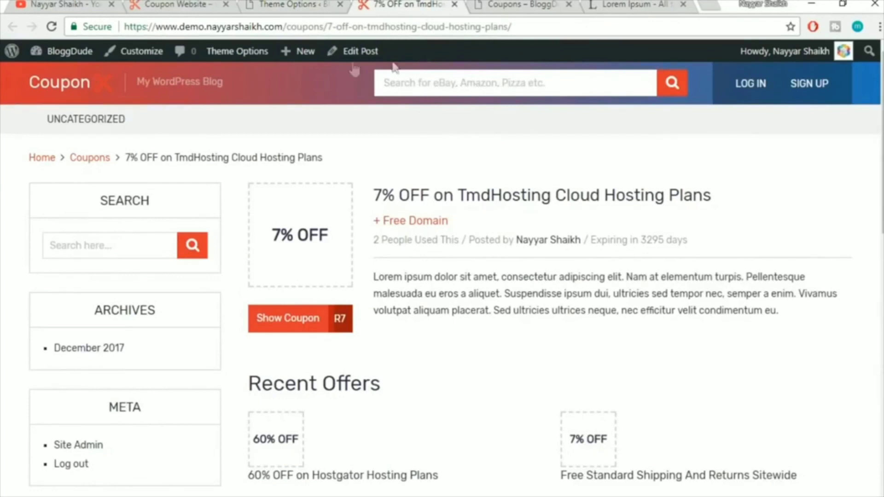
{"action": "left_click", "coordinate": [290, 5]}
{"action": "scroll", "coordinate": [734, 255], "scroll_direction": "down", "scroll_amount": 3}
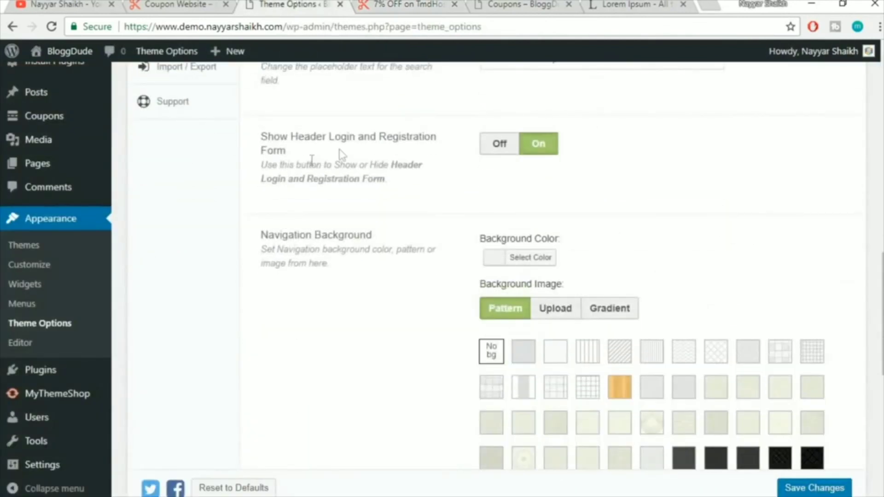
{"action": "left_click", "coordinate": [428, 4]}
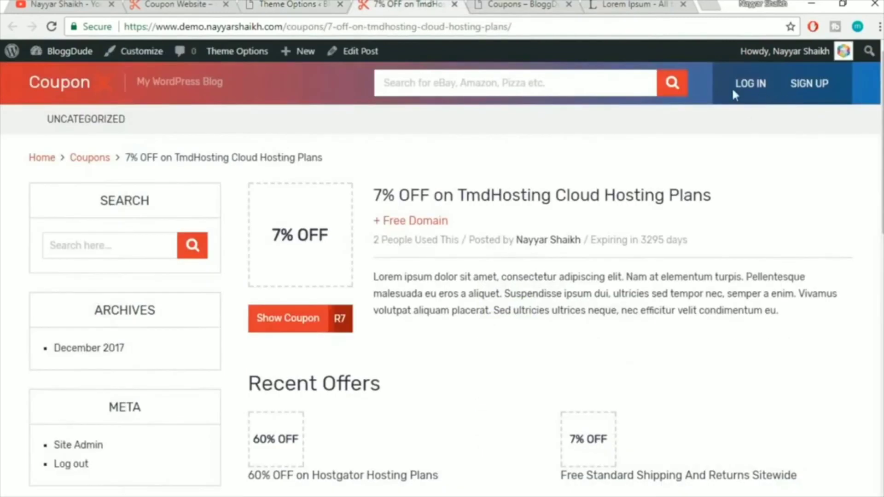
{"action": "left_click", "coordinate": [288, 4]}
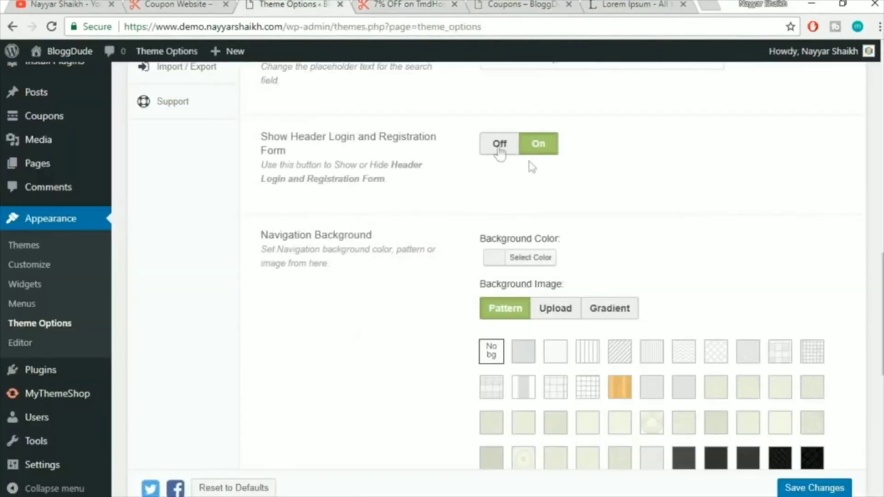
{"action": "left_click", "coordinate": [501, 146]}
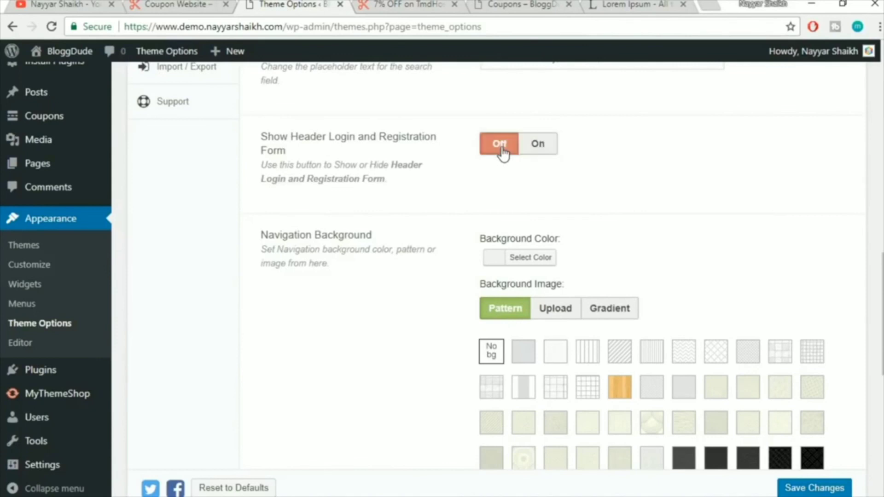
{"action": "left_click", "coordinate": [535, 159]}
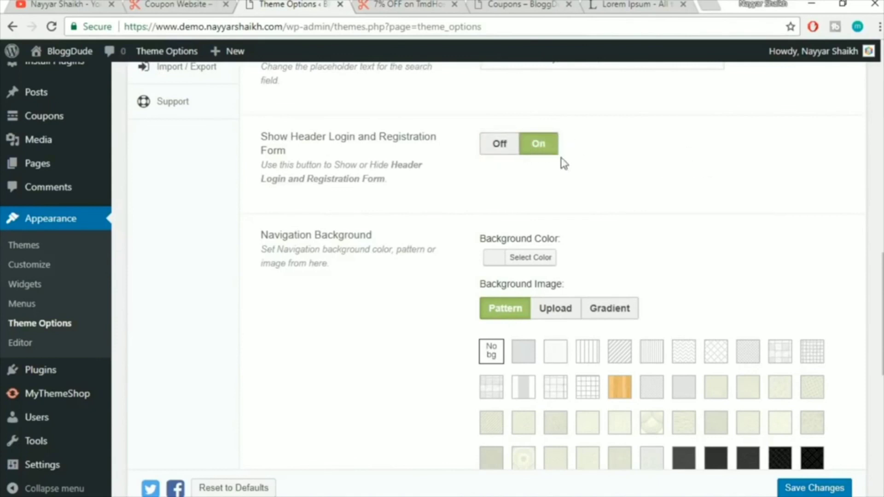
{"action": "left_click", "coordinate": [494, 147]}
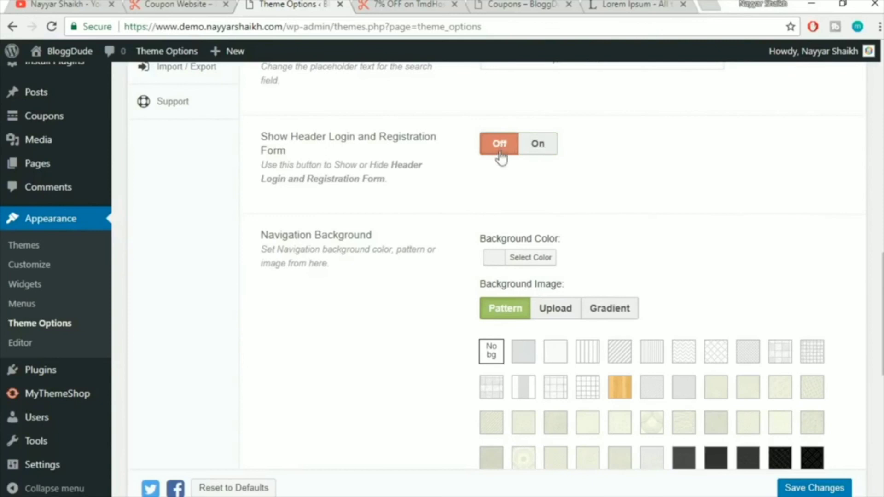
{"action": "left_click", "coordinate": [541, 150]}
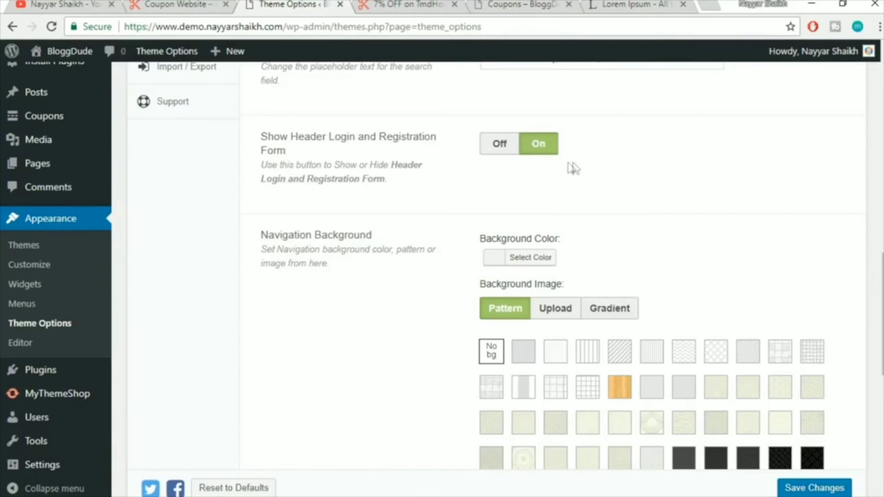
{"action": "scroll", "coordinate": [681, 213], "scroll_direction": "down", "scroll_amount": 2}
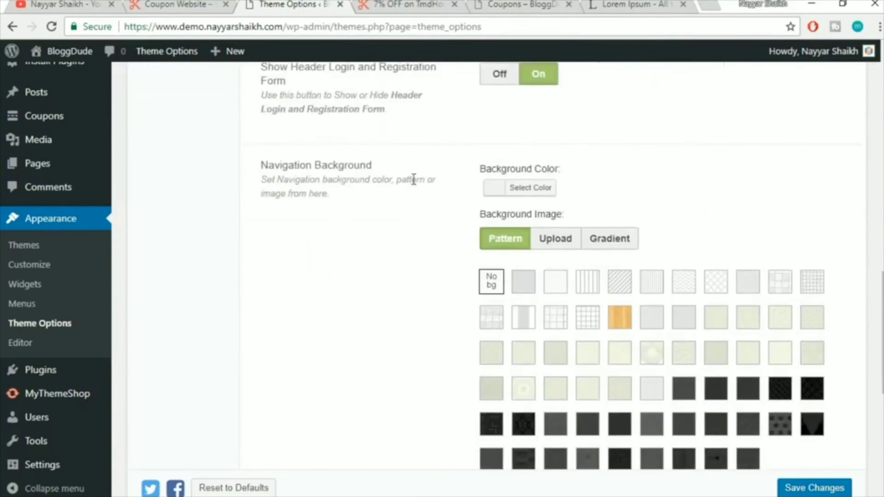
Give the Navigation Background the yellow #eeee22 swatch, comparing with the live coupon page
{"action": "left_click", "coordinate": [415, 5]}
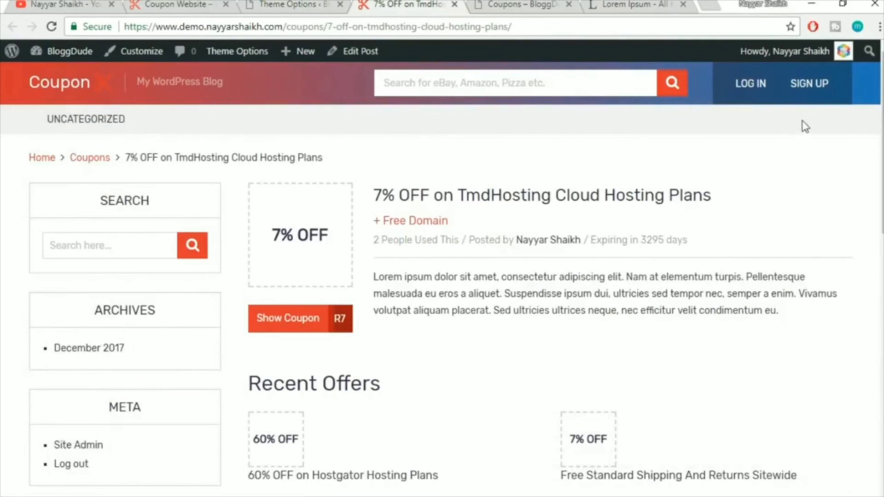
{"action": "left_click", "coordinate": [301, 4]}
{"action": "left_click", "coordinate": [531, 197]}
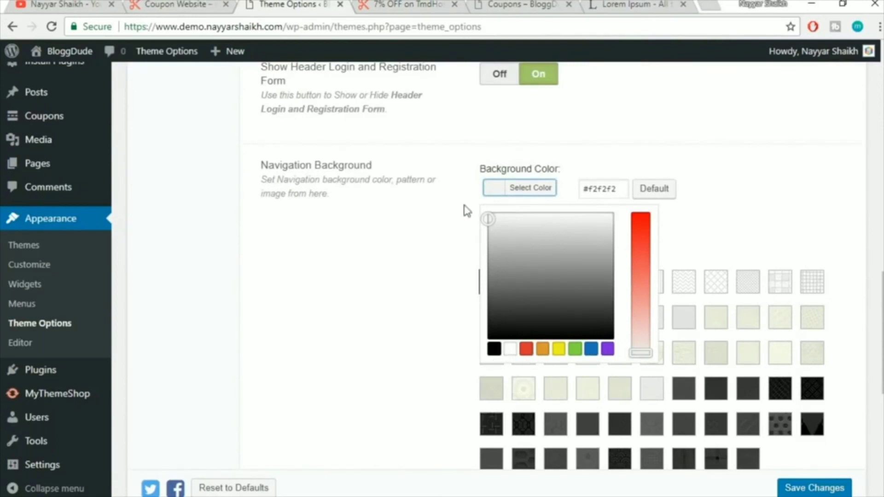
{"action": "left_click", "coordinate": [396, 5]}
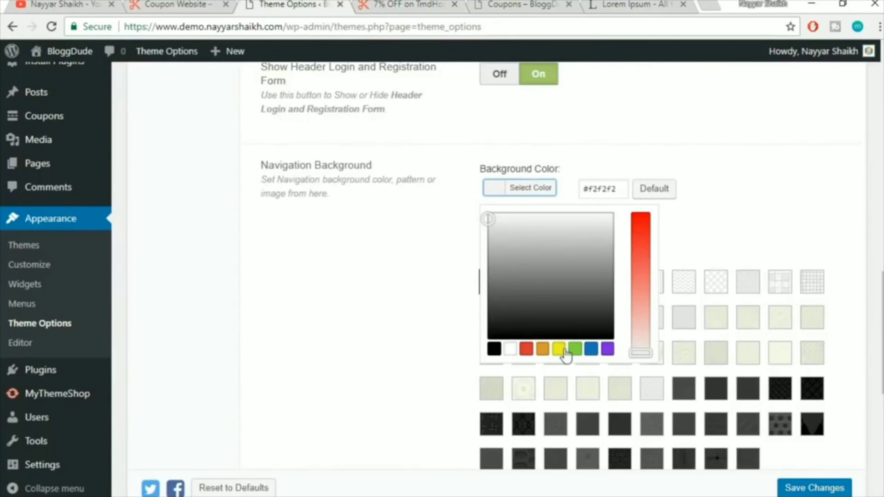
{"action": "left_click", "coordinate": [562, 350]}
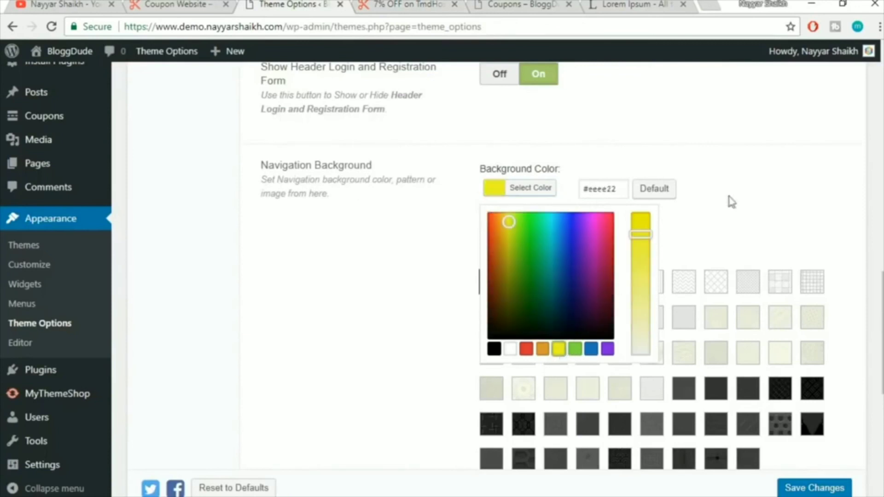
{"action": "left_click", "coordinate": [734, 210]}
{"action": "scroll", "coordinate": [804, 251], "scroll_direction": "down", "scroll_amount": 8}
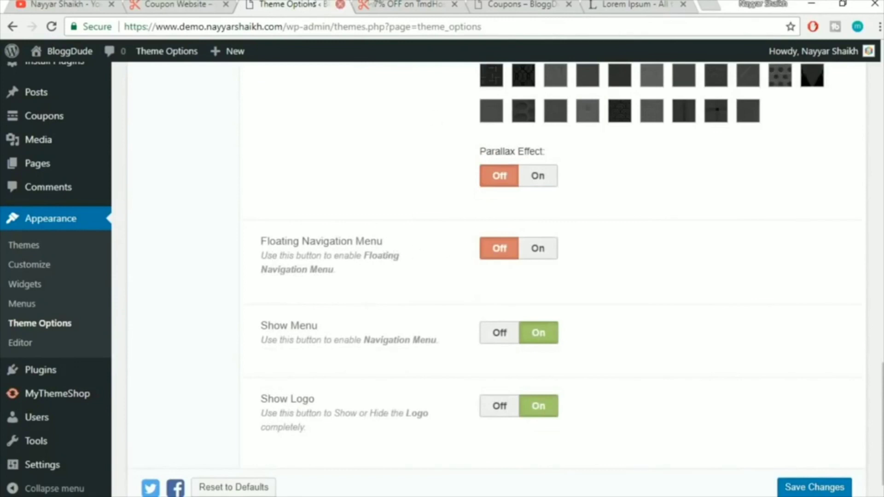
Check the coupon page navigation bar, then switch Floating Navigation Menu On
{"action": "left_click", "coordinate": [382, 4]}
{"action": "scroll", "coordinate": [226, 98], "scroll_direction": "down", "scroll_amount": 5}
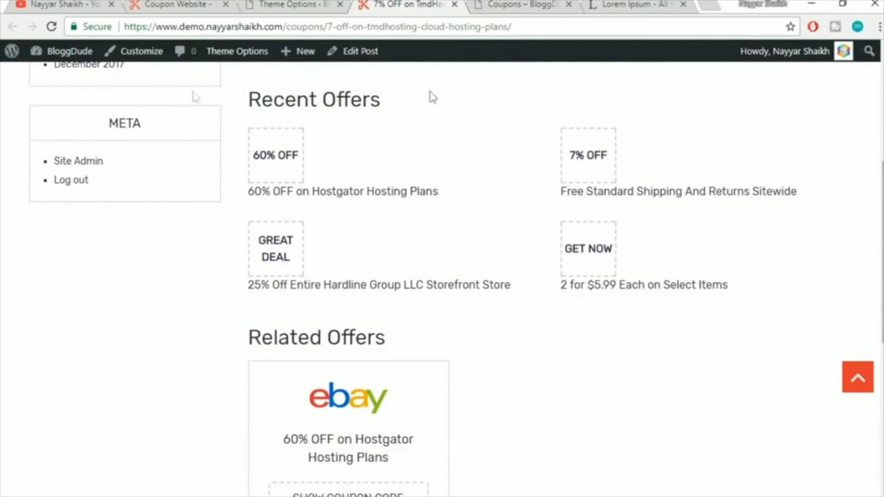
{"action": "scroll", "coordinate": [820, 198], "scroll_direction": "up", "scroll_amount": 4}
{"action": "scroll", "coordinate": [442, 276], "scroll_direction": "down", "scroll_amount": 6}
{"action": "scroll", "coordinate": [443, 276], "scroll_direction": "up", "scroll_amount": 9}
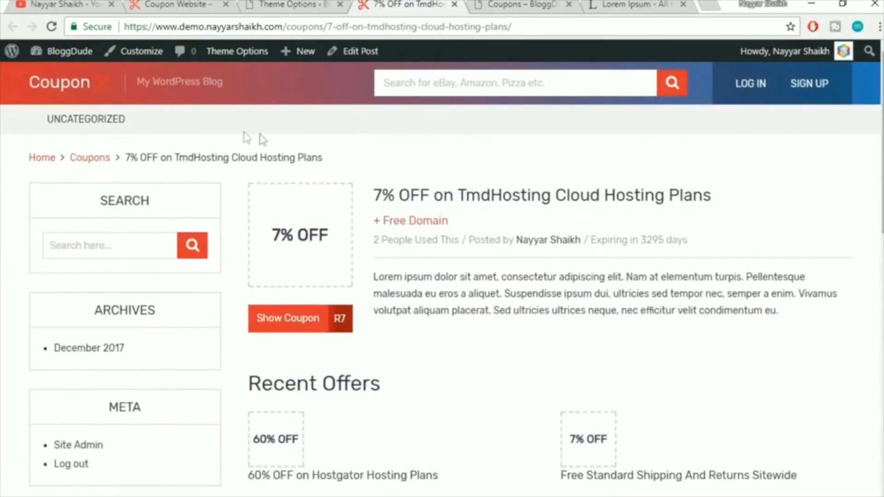
{"action": "left_click", "coordinate": [292, 4]}
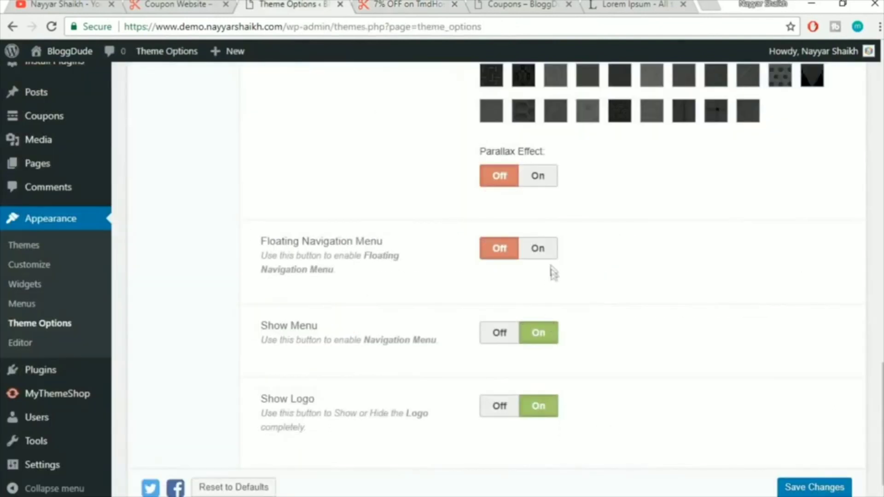
{"action": "left_click", "coordinate": [536, 253]}
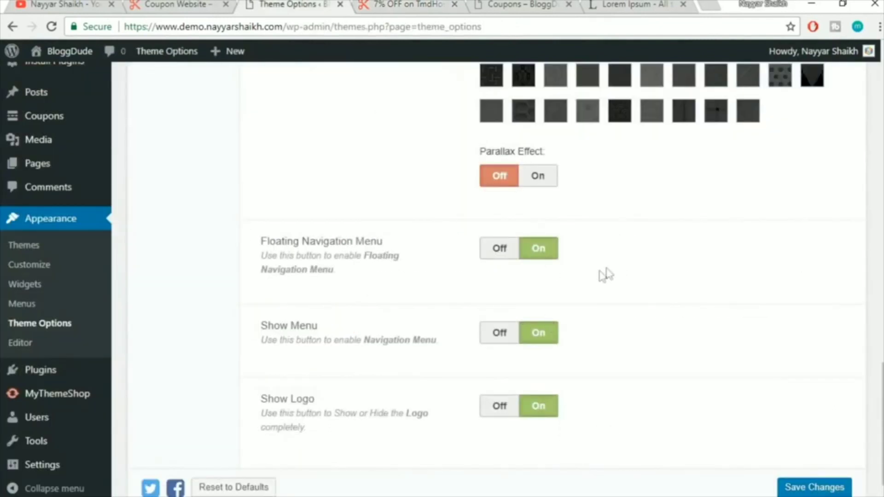
Scroll through the coupon page preview, then save the Theme Options
{"action": "left_click", "coordinate": [421, 5]}
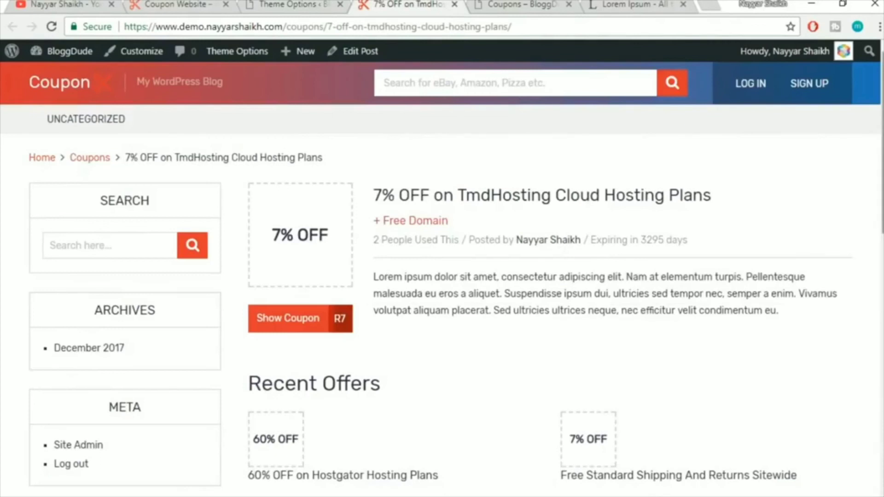
{"action": "scroll", "coordinate": [233, 123], "scroll_direction": "down", "scroll_amount": 3}
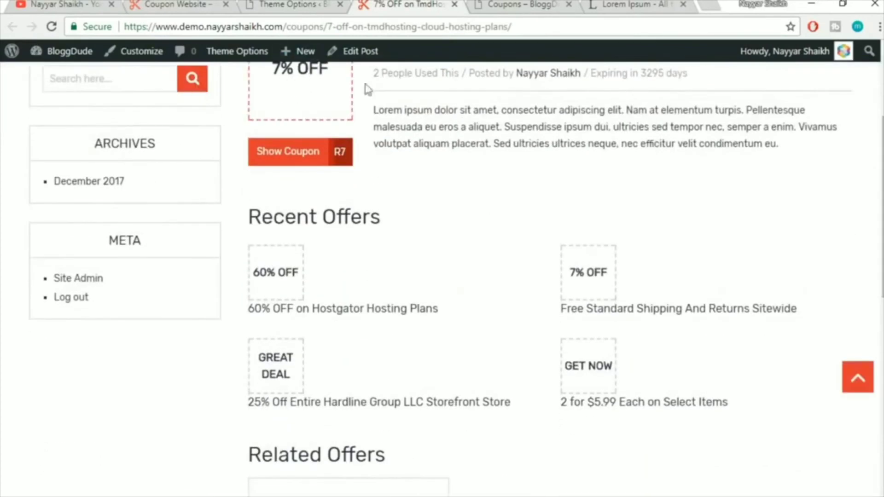
{"action": "scroll", "coordinate": [869, 102], "scroll_direction": "down", "scroll_amount": 4}
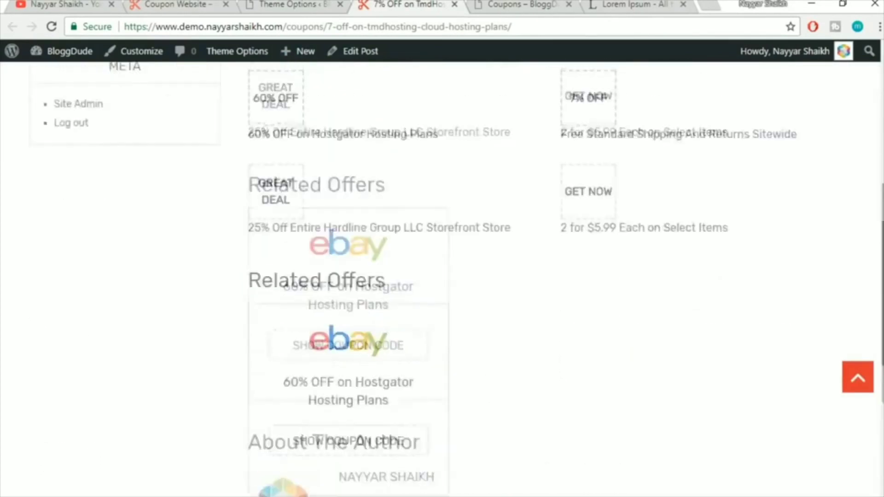
{"action": "scroll", "coordinate": [442, 276], "scroll_direction": "up", "scroll_amount": 6}
{"action": "scroll", "coordinate": [442, 276], "scroll_direction": "down", "scroll_amount": 10}
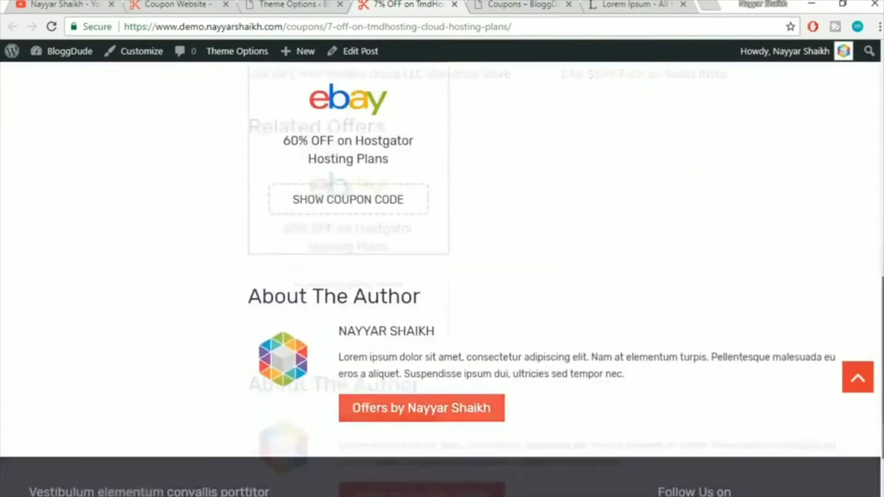
{"action": "scroll", "coordinate": [138, 83], "scroll_direction": "up", "scroll_amount": 5}
{"action": "scroll", "coordinate": [138, 83], "scroll_direction": "up", "scroll_amount": 2}
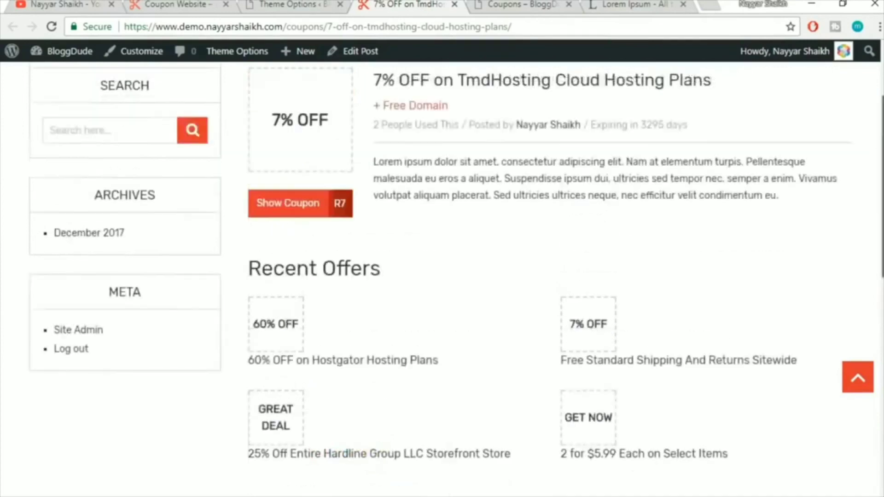
{"action": "scroll", "coordinate": [443, 276], "scroll_direction": "up", "scroll_amount": 2}
{"action": "left_click", "coordinate": [295, 5]}
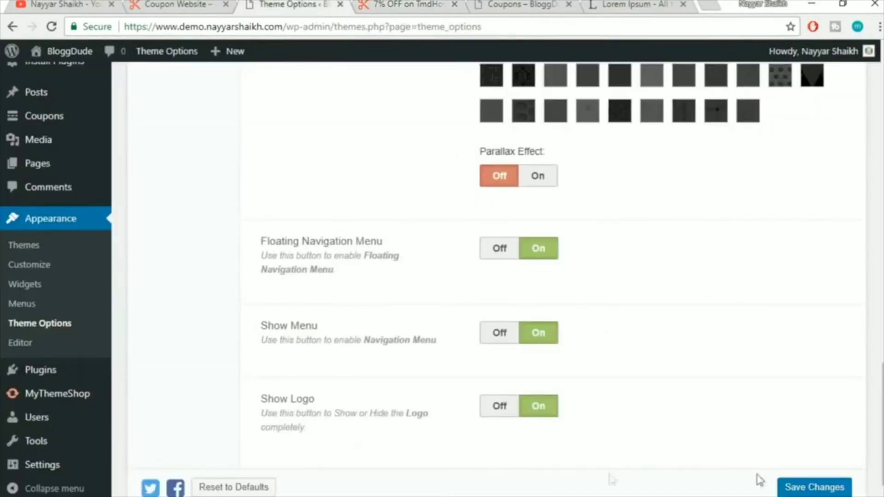
{"action": "scroll", "coordinate": [394, 351], "scroll_direction": "down", "scroll_amount": 1}
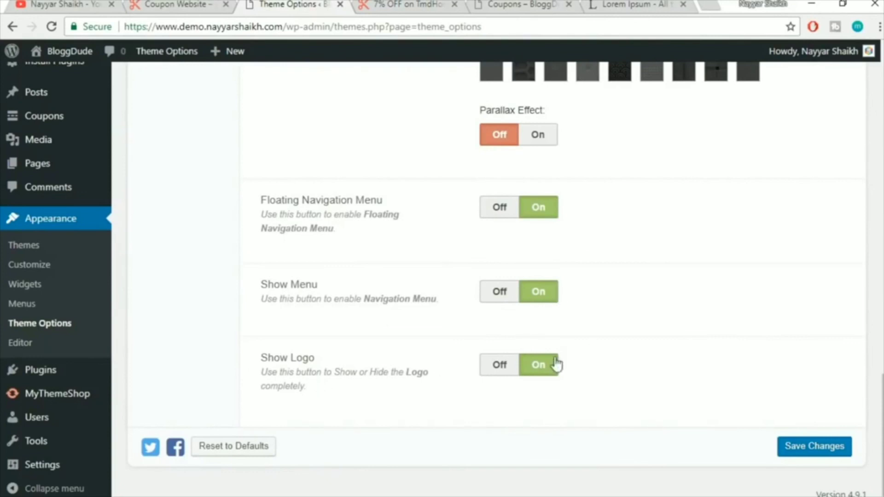
{"action": "left_click", "coordinate": [807, 446]}
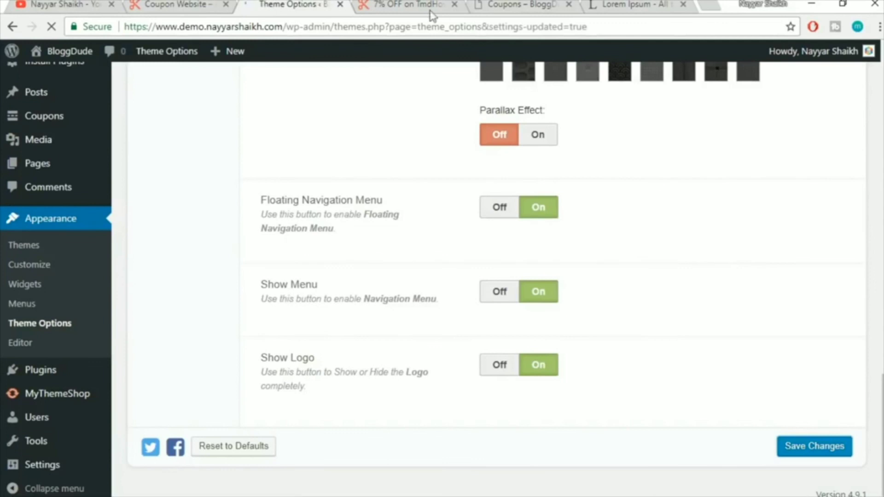
Reload the 7% OFF on TmdHosting post and scroll to confirm the pinned yellow navigation bar
{"action": "left_click", "coordinate": [416, 6]}
{"action": "left_click", "coordinate": [431, 27]}
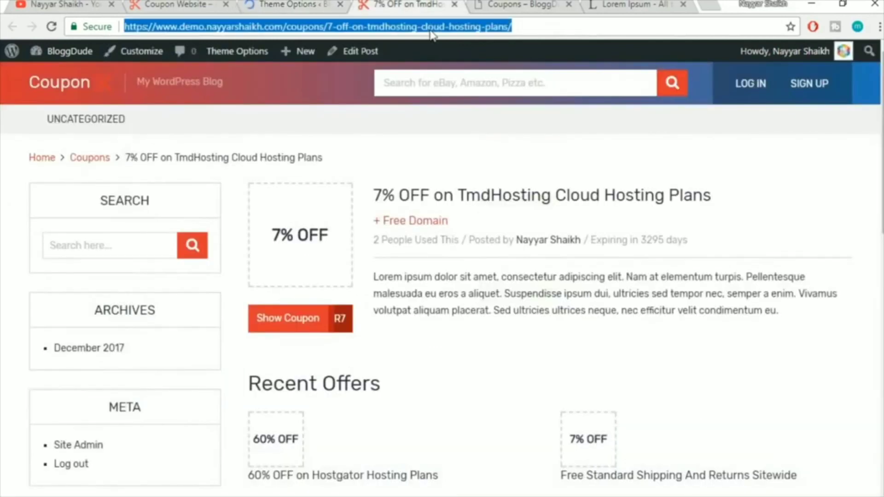
{"action": "key", "text": "Return"}
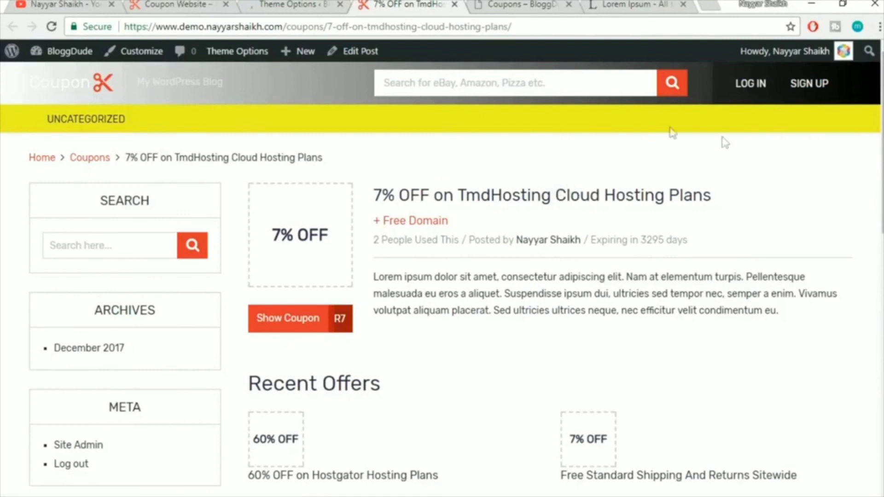
{"action": "scroll", "coordinate": [739, 203], "scroll_direction": "down", "scroll_amount": 1}
{"action": "scroll", "coordinate": [740, 203], "scroll_direction": "down", "scroll_amount": 7}
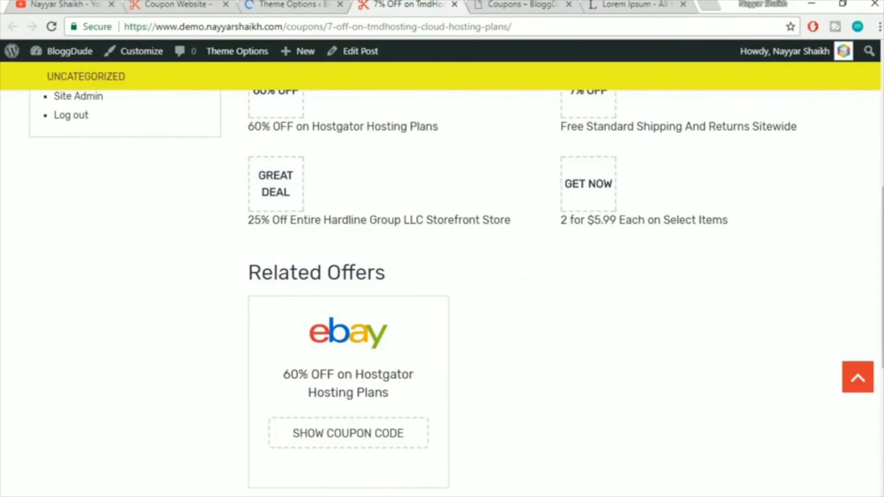
{"action": "left_click_drag", "start_coordinate": [883, 225], "coordinate": [883, 309]}
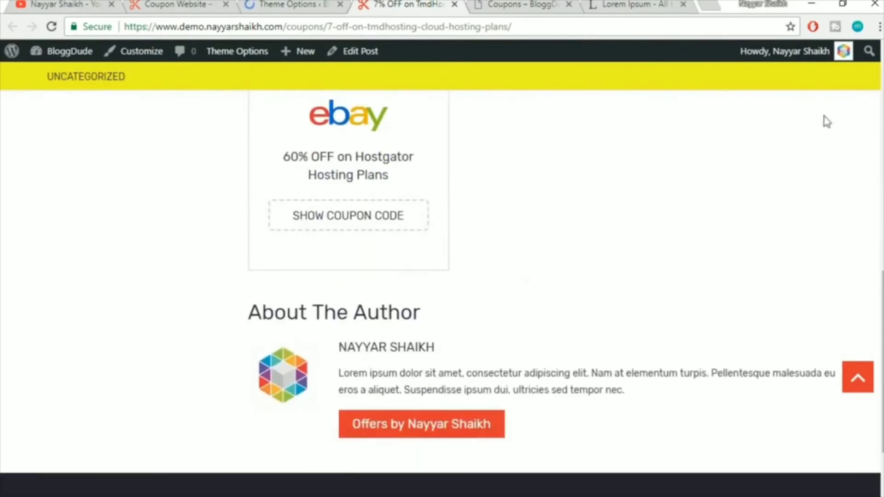
{"action": "left_click", "coordinate": [864, 377]}
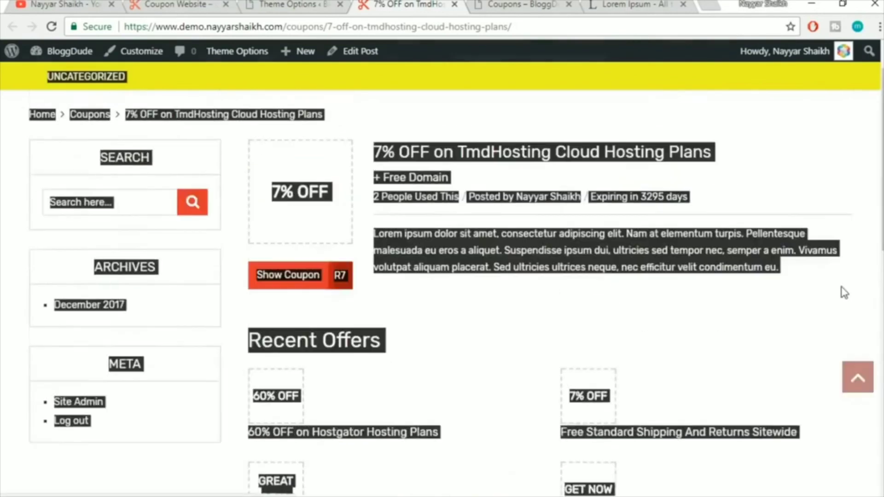
{"action": "left_click", "coordinate": [848, 258]}
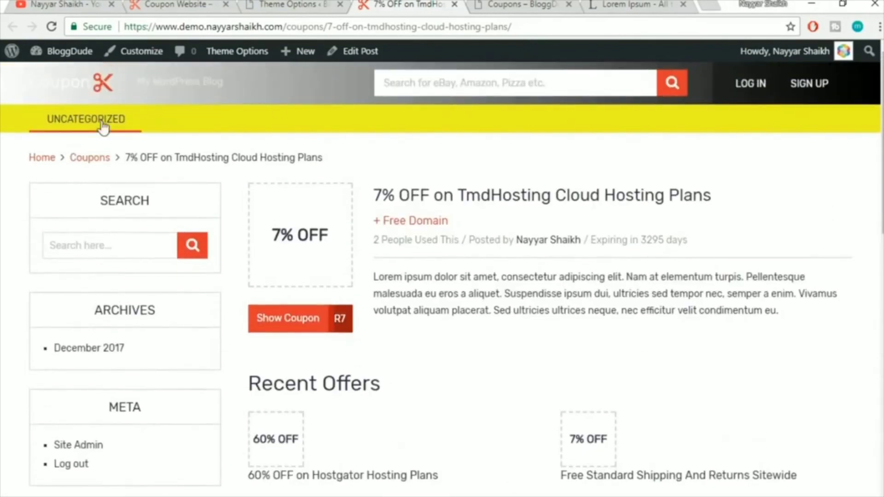
{"action": "left_click", "coordinate": [297, 3]}
Set the Top Bar background to Pattern, reset Navigation Background to default grey, and save
{"action": "scroll", "coordinate": [648, 258], "scroll_direction": "down", "scroll_amount": 5}
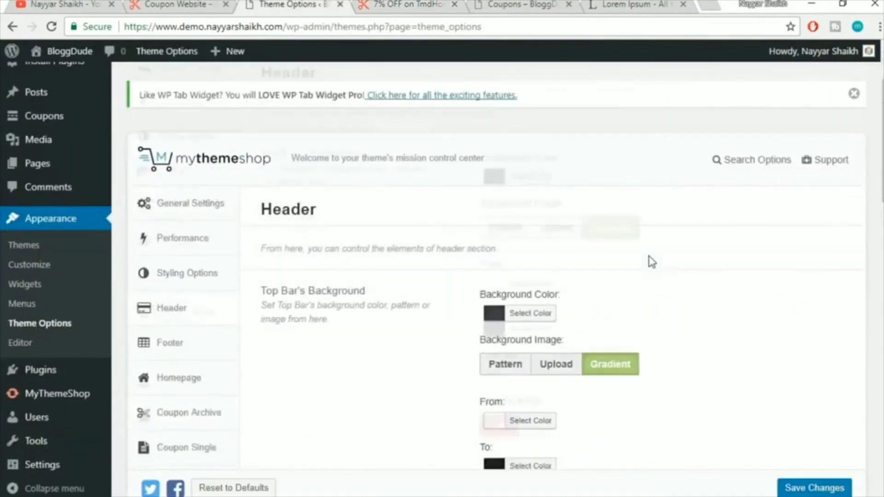
{"action": "left_click", "coordinate": [489, 196]}
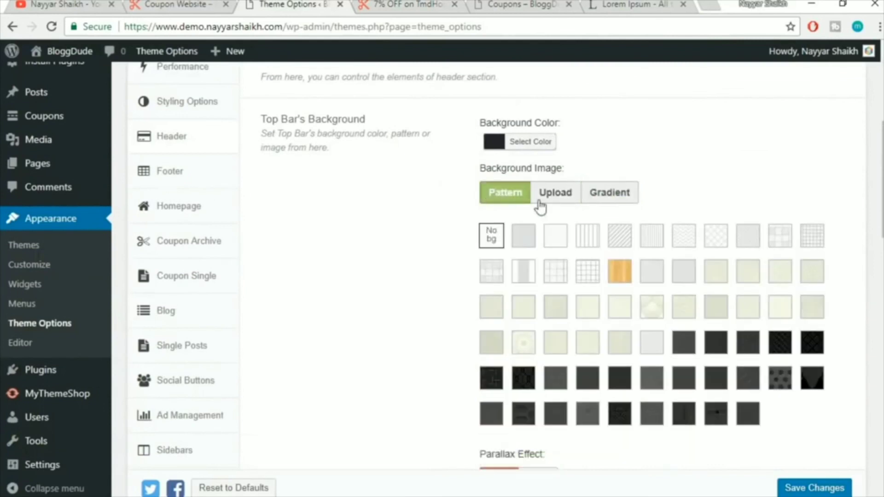
{"action": "left_click", "coordinate": [518, 144]}
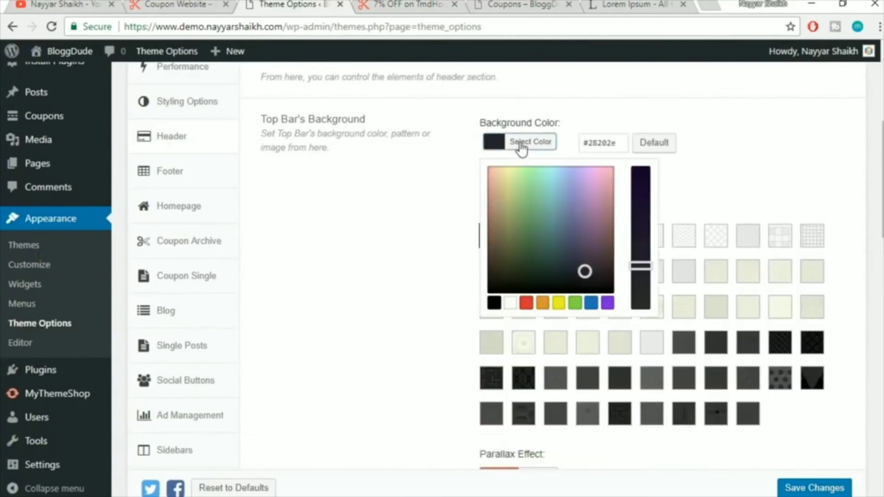
{"action": "scroll", "coordinate": [766, 157], "scroll_direction": "down", "scroll_amount": 15}
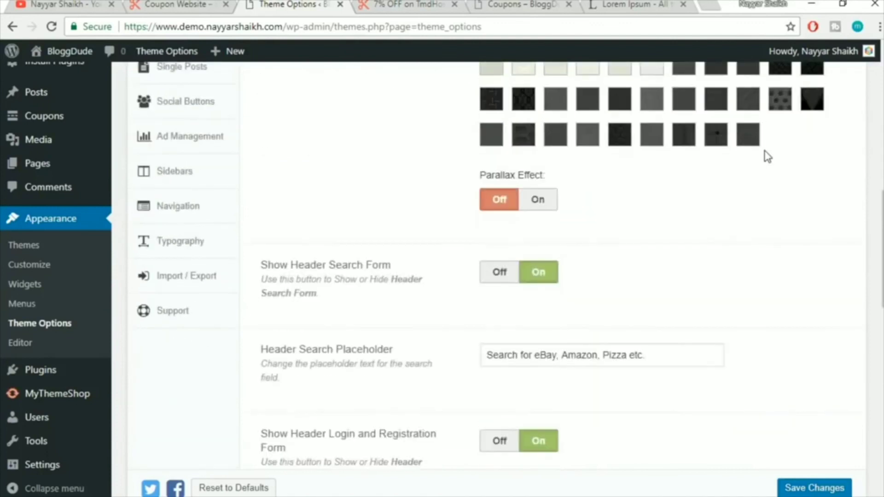
{"action": "left_click", "coordinate": [550, 203]}
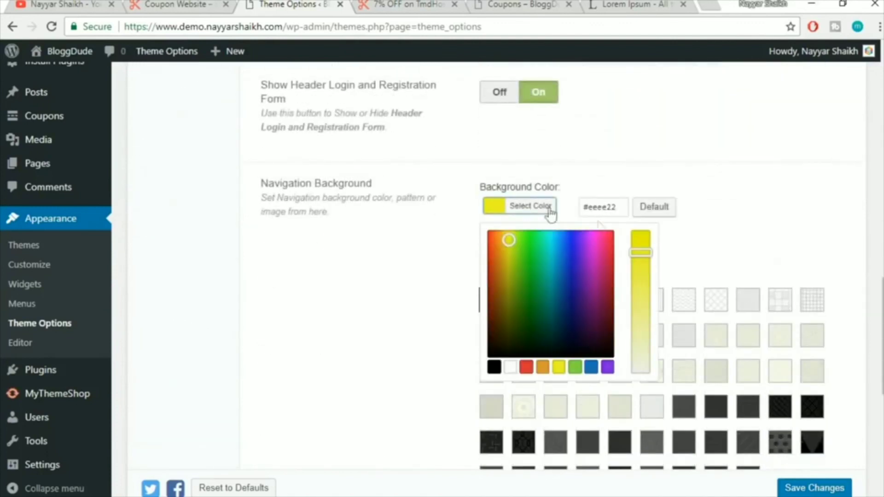
{"action": "left_click", "coordinate": [657, 208]}
{"action": "left_click", "coordinate": [778, 212]}
{"action": "left_click", "coordinate": [812, 488]}
Reload the coupon post to check the new header colours
{"action": "left_click", "coordinate": [411, 4]}
{"action": "left_click", "coordinate": [420, 27]}
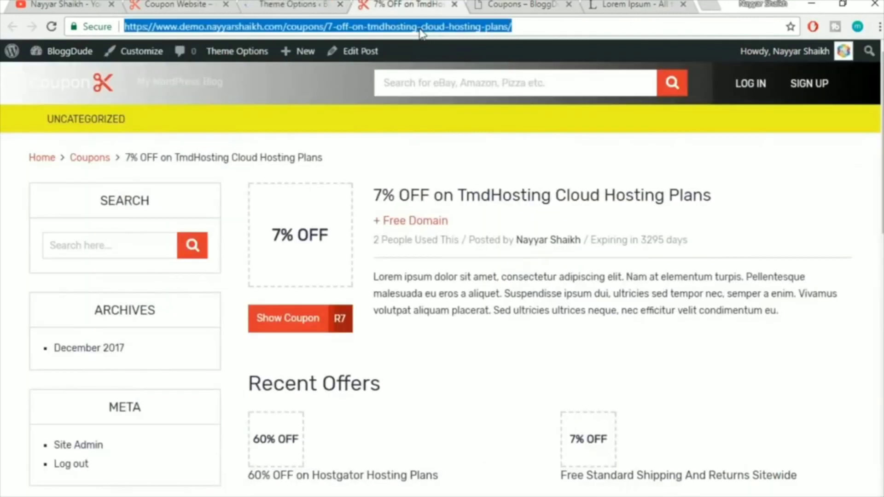
{"action": "key", "text": "Return"}
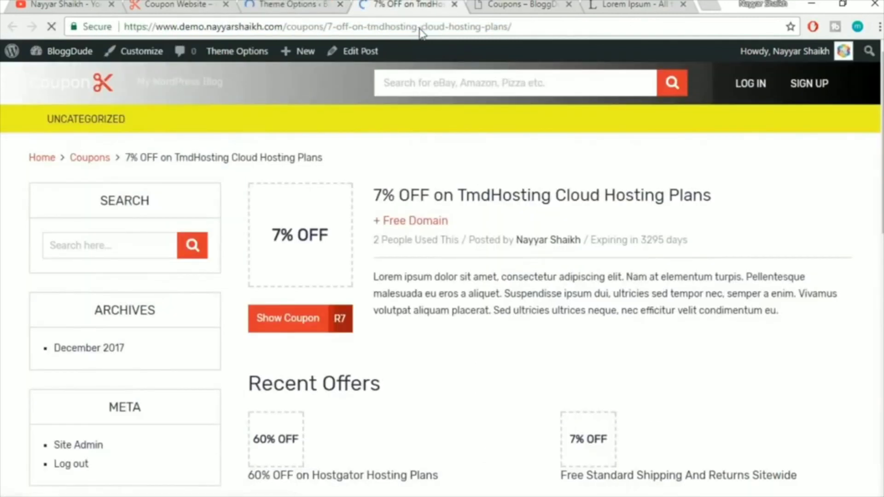
{"action": "left_click", "coordinate": [282, 4]}
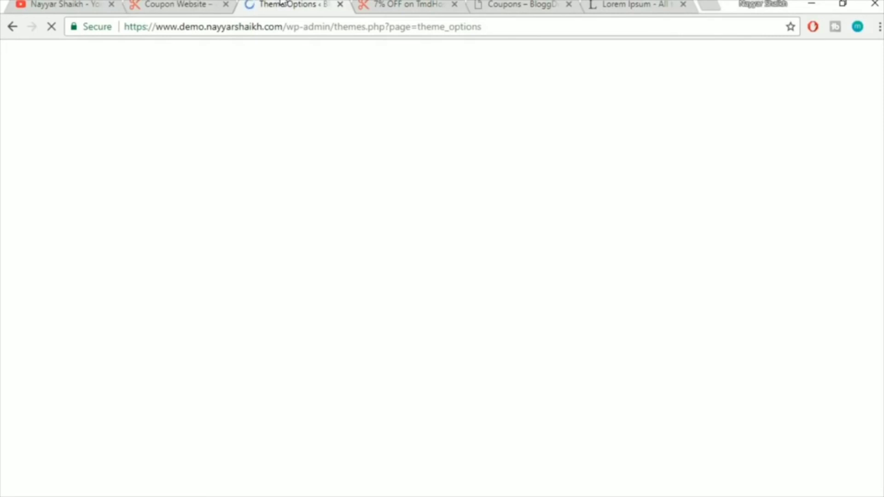
{"action": "scroll", "coordinate": [530, 237], "scroll_direction": "down", "scroll_amount": 5}
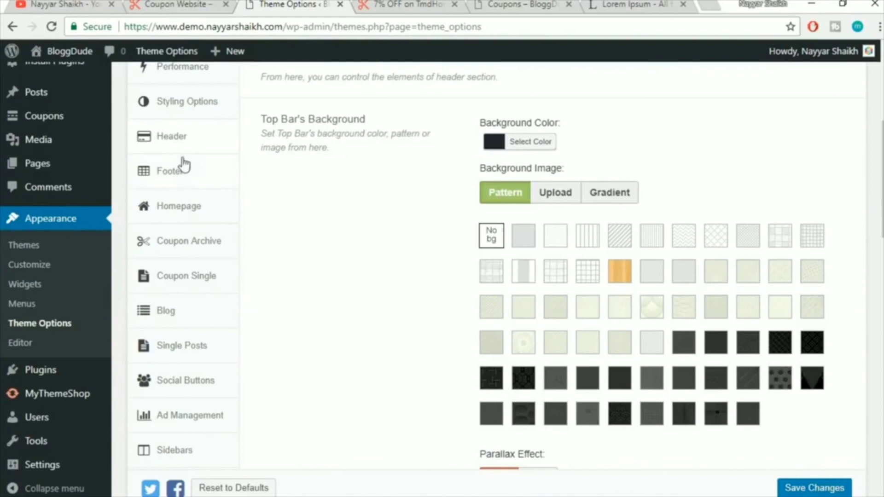
{"action": "left_click", "coordinate": [173, 176]}
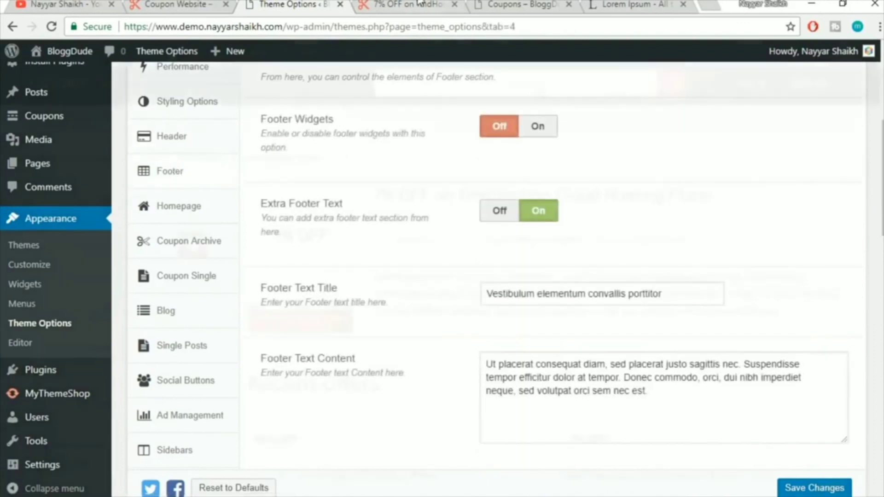
{"action": "left_click", "coordinate": [419, 4]}
{"action": "scroll", "coordinate": [380, 462], "scroll_direction": "down", "scroll_amount": 10}
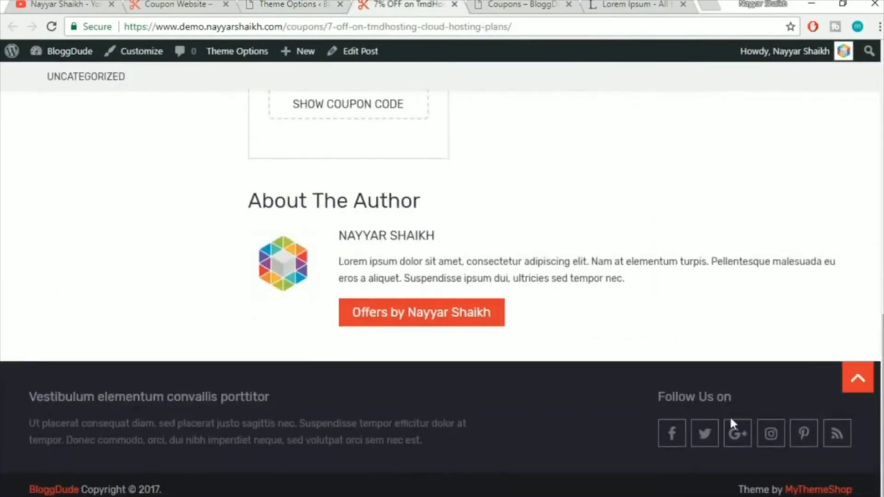
{"action": "left_click", "coordinate": [288, 5]}
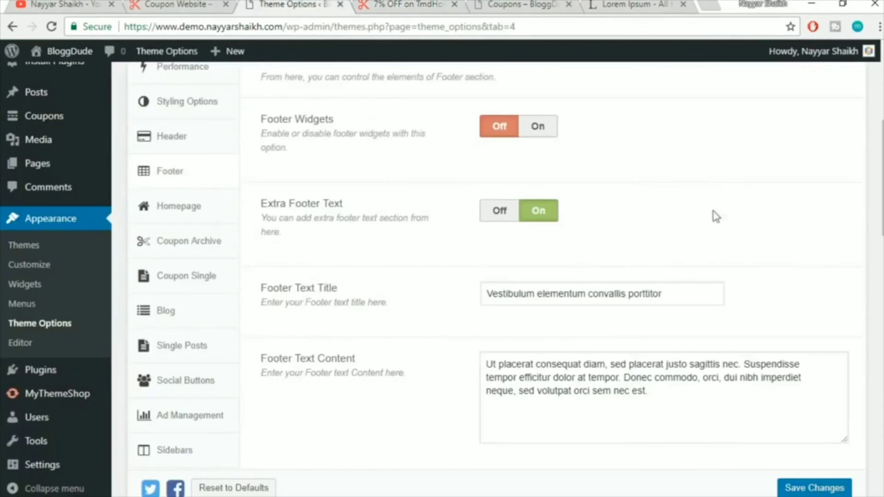
{"action": "left_click", "coordinate": [538, 126]}
{"action": "left_click", "coordinate": [187, 5]}
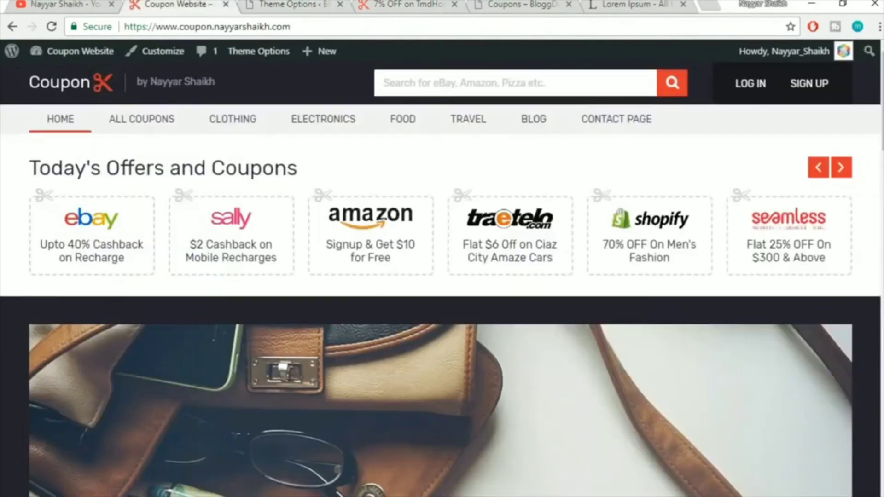
{"action": "scroll", "coordinate": [2, 314], "scroll_direction": "down", "scroll_amount": 20}
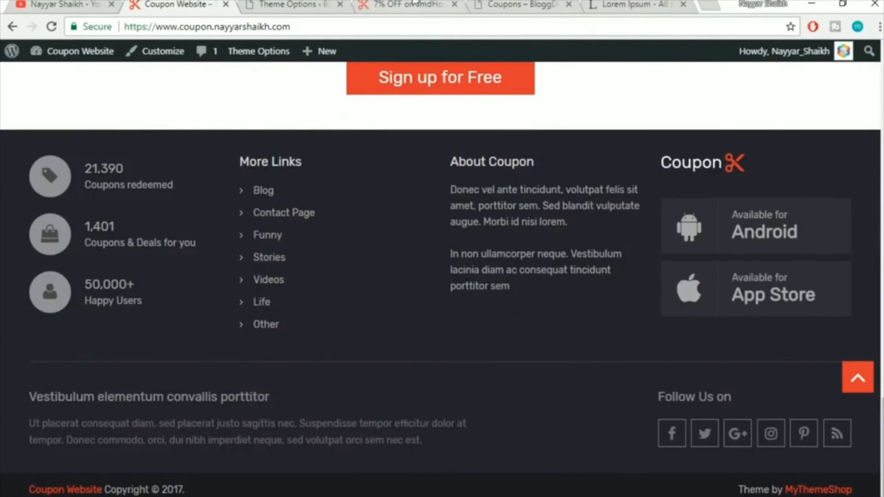
{"action": "left_click", "coordinate": [414, 4]}
{"action": "left_click", "coordinate": [276, 4]}
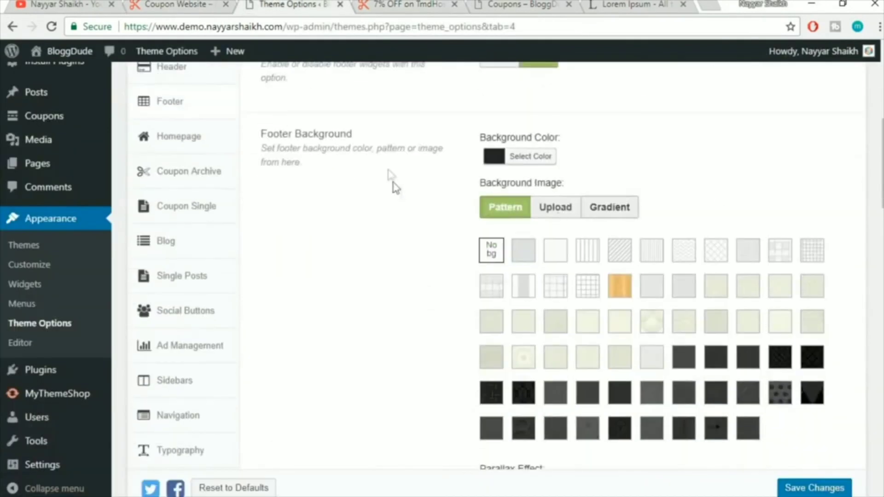
{"action": "left_click", "coordinate": [401, 4]}
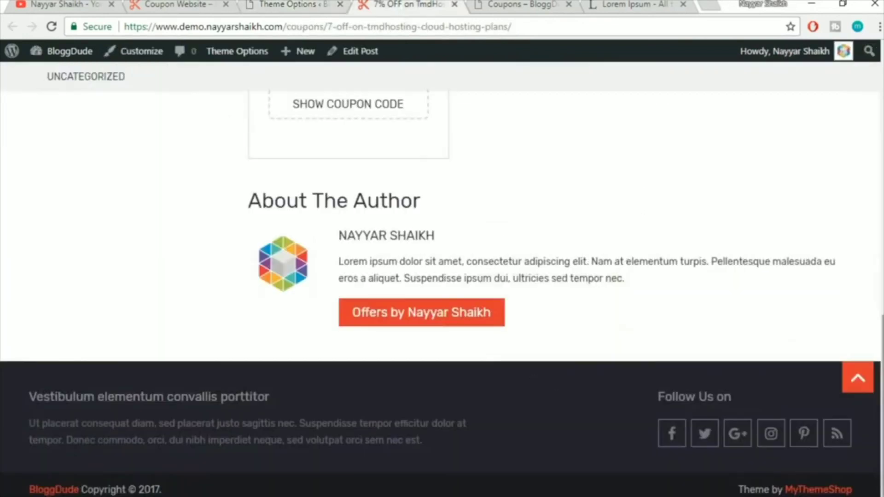
{"action": "left_click", "coordinate": [267, 6]}
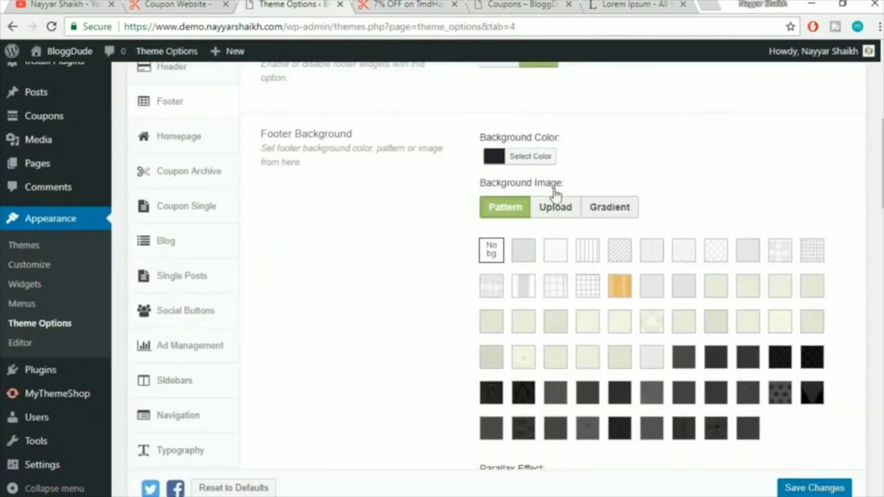
{"action": "scroll", "coordinate": [773, 205], "scroll_direction": "down", "scroll_amount": 1}
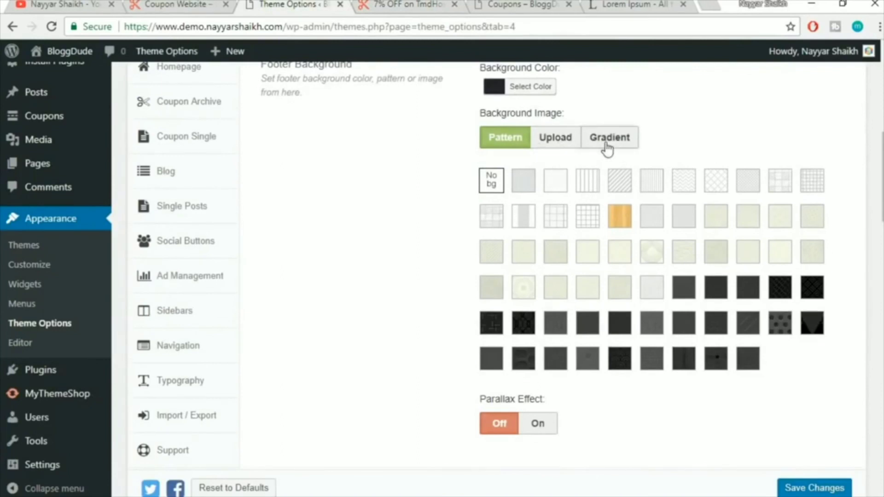
{"action": "scroll", "coordinate": [548, 198], "scroll_direction": "down", "scroll_amount": 3}
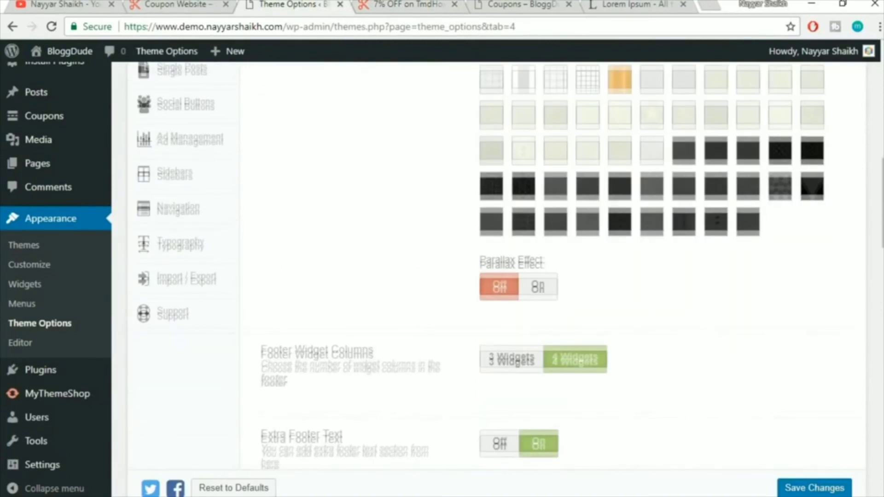
{"action": "scroll", "coordinate": [725, 253], "scroll_direction": "down", "scroll_amount": 5}
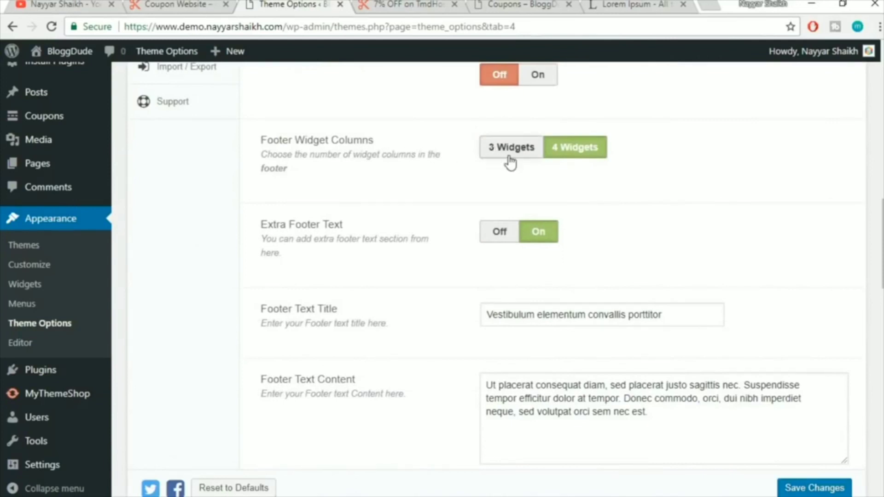
{"action": "left_click", "coordinate": [216, 6]}
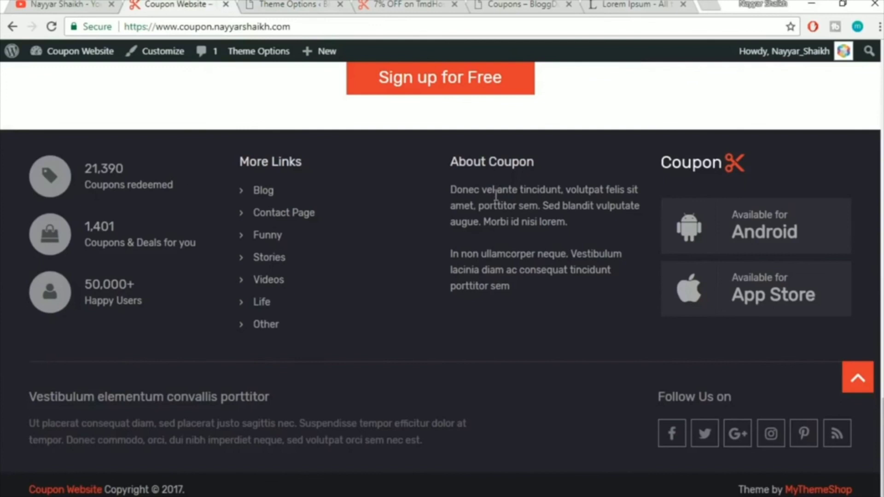
{"action": "left_click", "coordinate": [328, 4]}
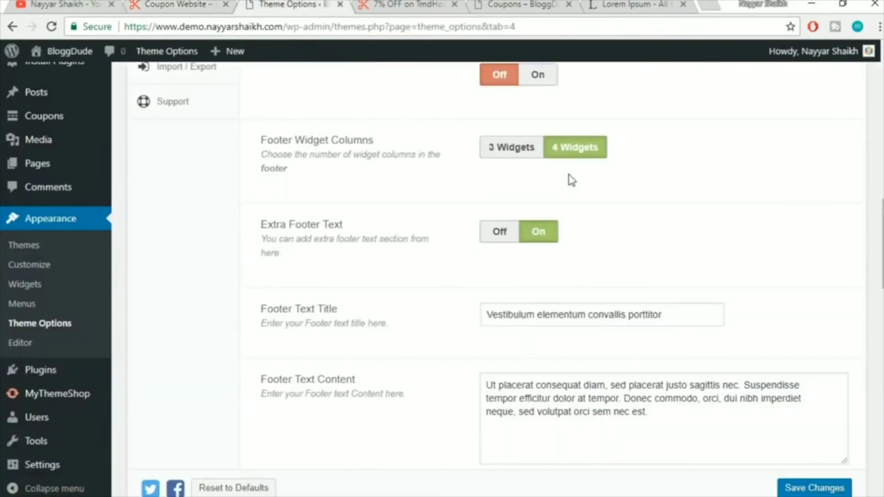
{"action": "scroll", "coordinate": [342, 213], "scroll_direction": "down", "scroll_amount": 2}
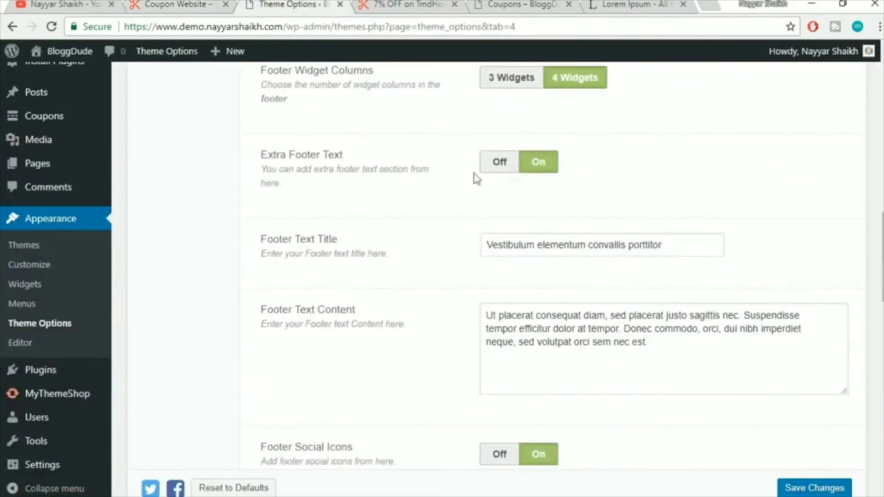
{"action": "left_click", "coordinate": [397, 4]}
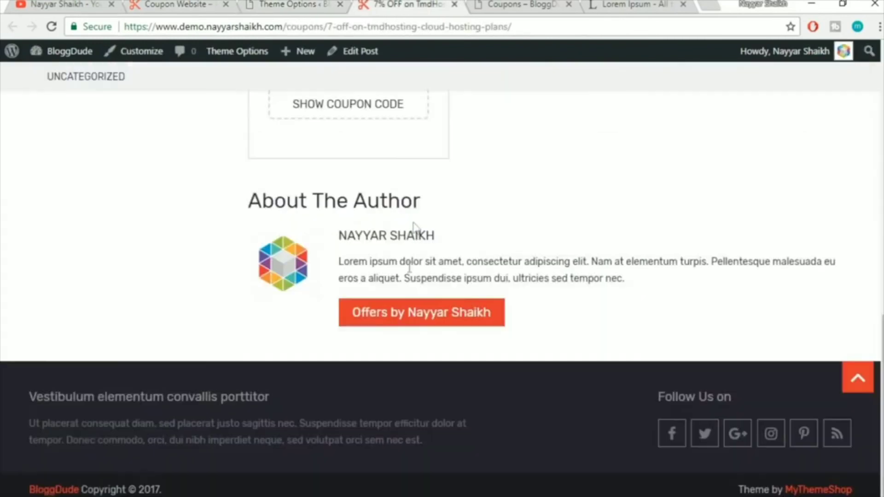
{"action": "left_click_drag", "start_coordinate": [38, 410], "coordinate": [551, 444]}
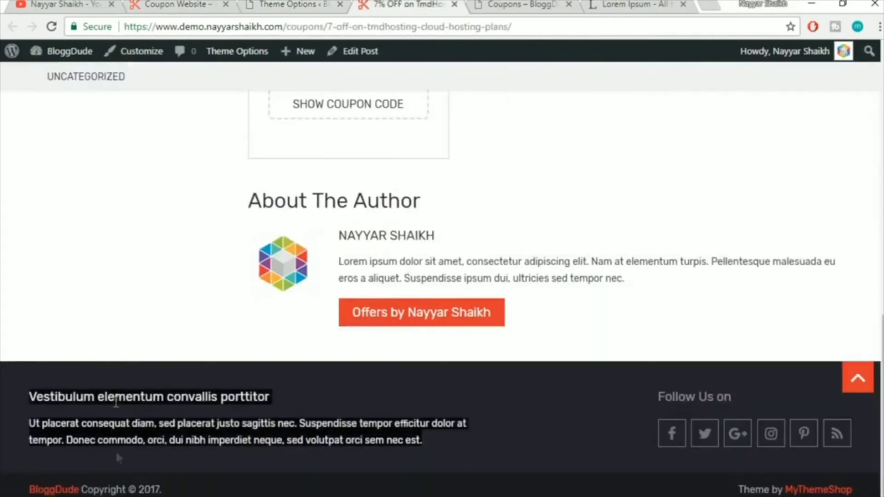
{"action": "left_click", "coordinate": [129, 401]}
{"action": "left_click", "coordinate": [288, 3]}
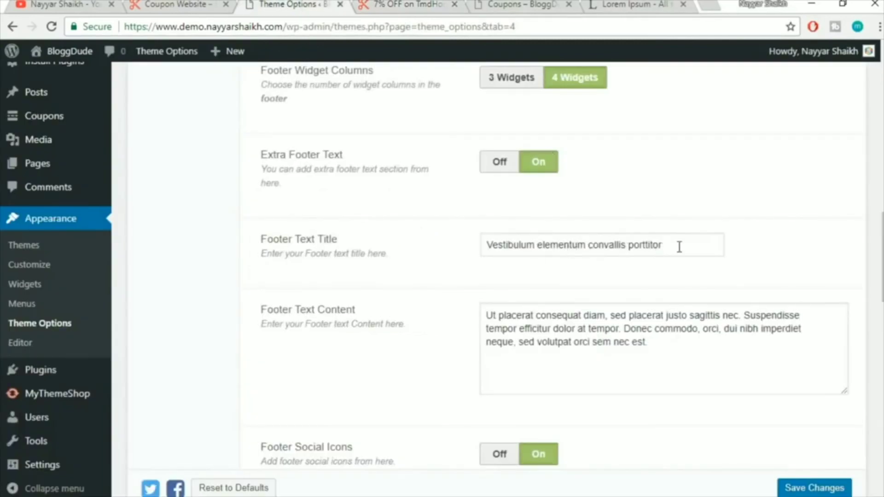
{"action": "left_click_drag", "start_coordinate": [679, 247], "coordinate": [483, 245]}
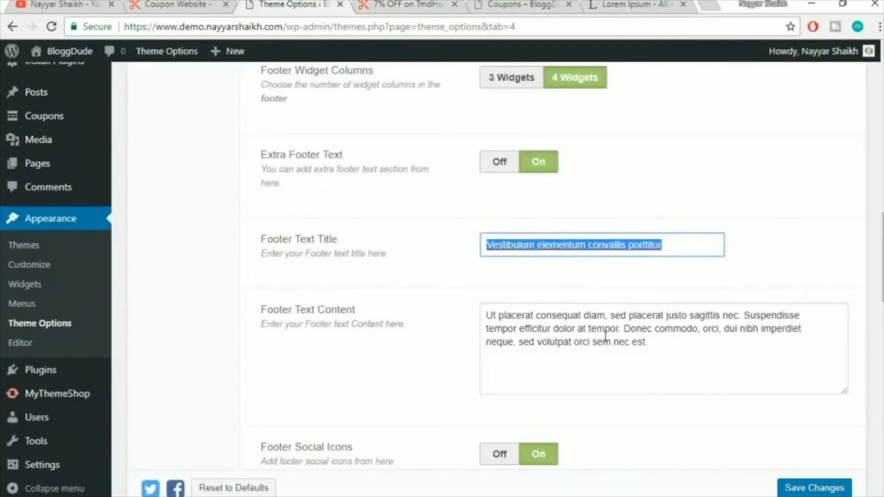
{"action": "left_click_drag", "start_coordinate": [680, 364], "coordinate": [489, 304]}
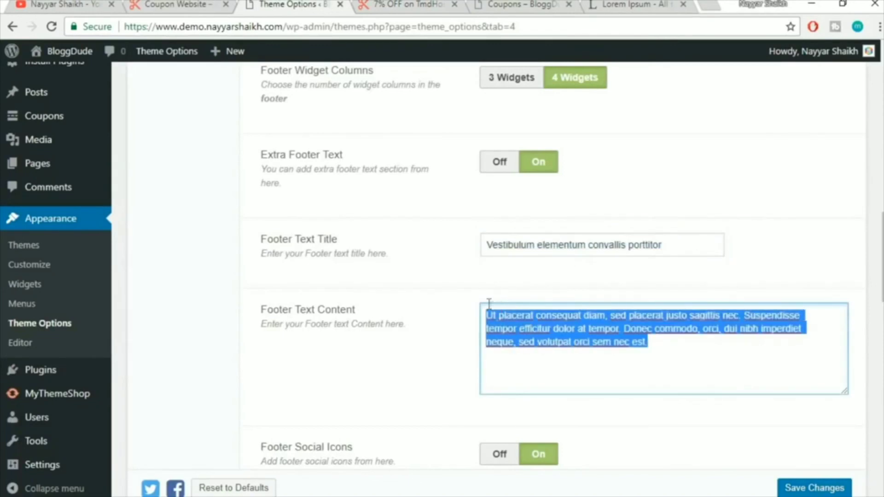
{"action": "left_click", "coordinate": [442, 326]}
{"action": "scroll", "coordinate": [578, 305], "scroll_direction": "down", "scroll_amount": 4}
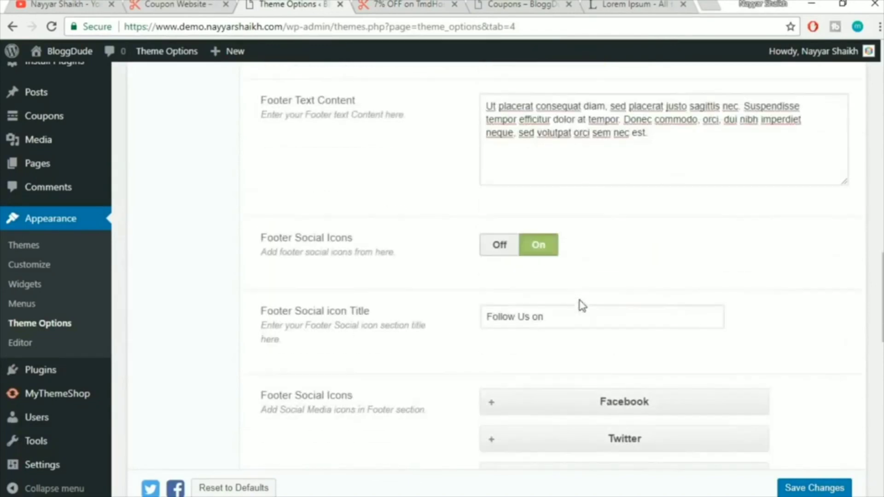
{"action": "left_click_drag", "start_coordinate": [256, 241], "coordinate": [396, 256]}
{"action": "left_click", "coordinate": [395, 148]}
{"action": "left_click", "coordinate": [397, 14]}
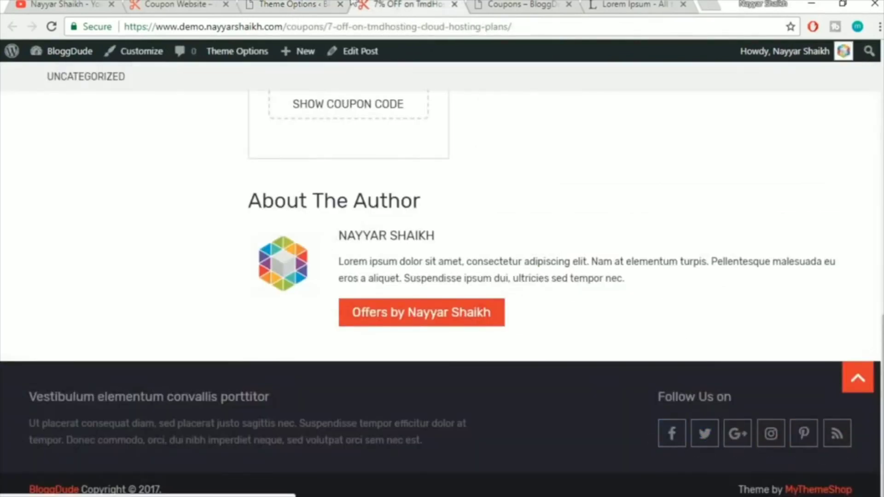
{"action": "left_click", "coordinate": [295, 6]}
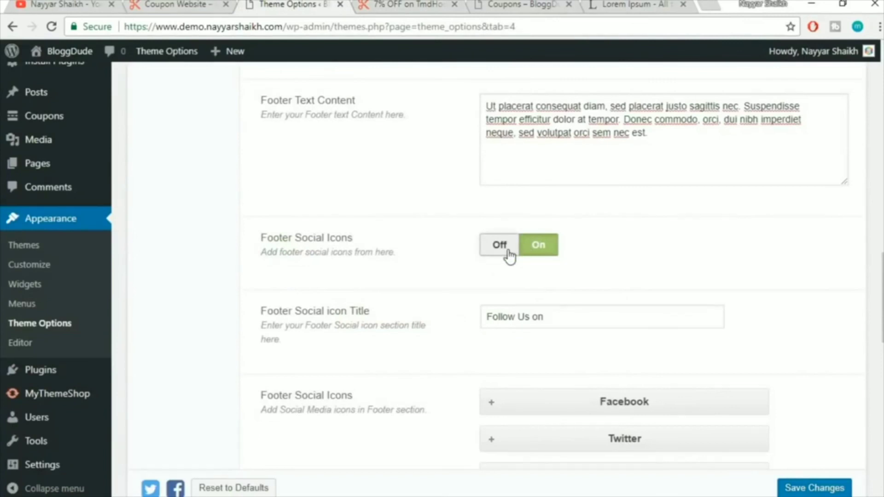
{"action": "scroll", "coordinate": [735, 264], "scroll_direction": "down", "scroll_amount": 5}
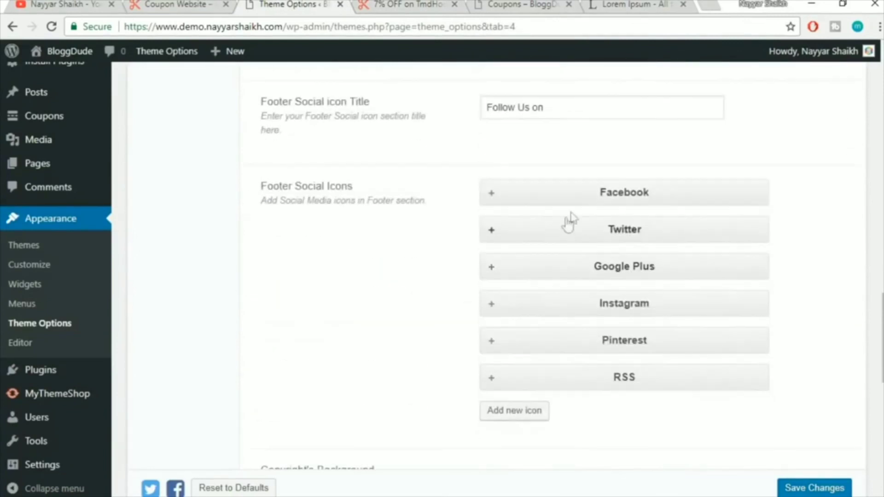
Enter the owner's Facebook profile URL for the footer Facebook icon
{"action": "left_click", "coordinate": [619, 201]}
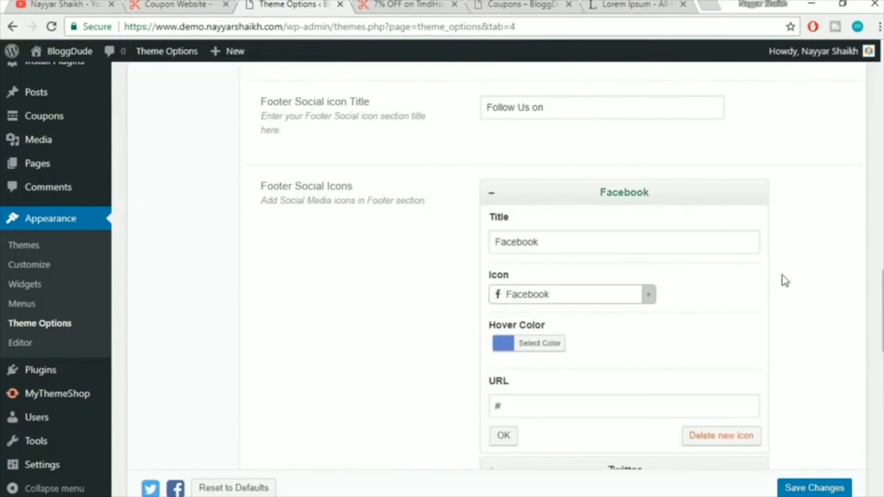
{"action": "scroll", "coordinate": [647, 325], "scroll_direction": "down", "scroll_amount": 2}
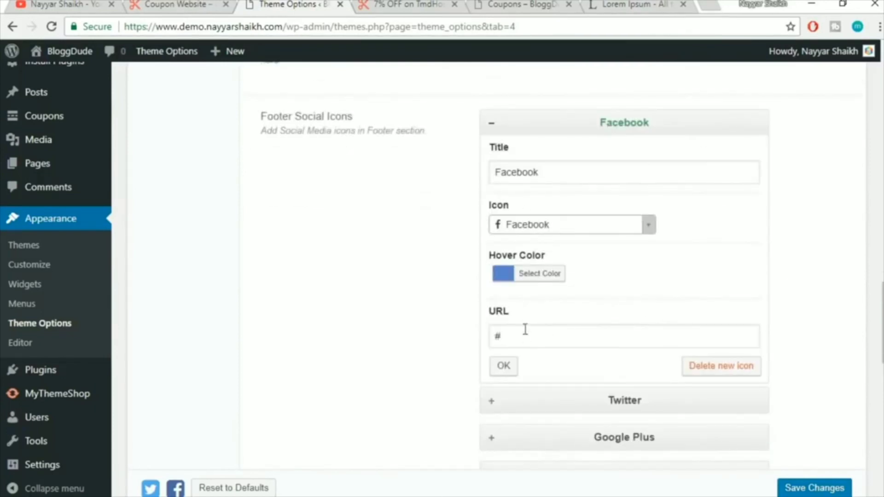
{"action": "left_click_drag", "start_coordinate": [525, 339], "coordinate": [401, 344]}
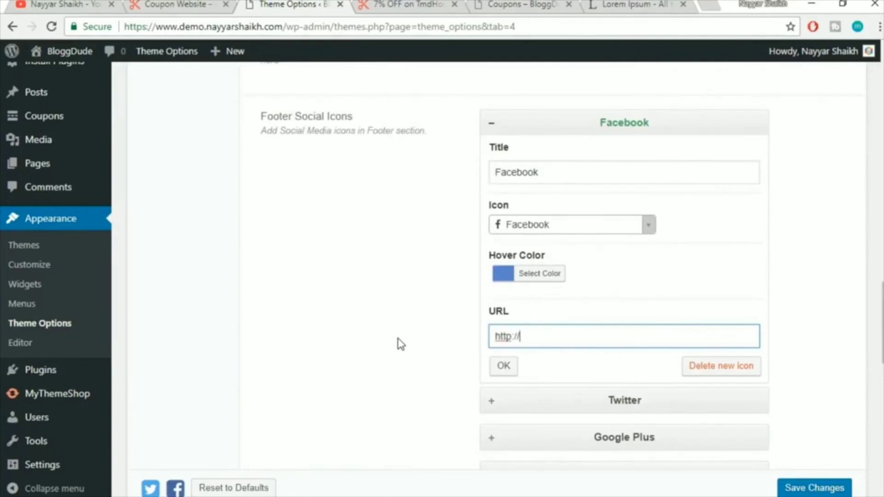
{"action": "type", "text": "http://facebook.com/realnayyar"}
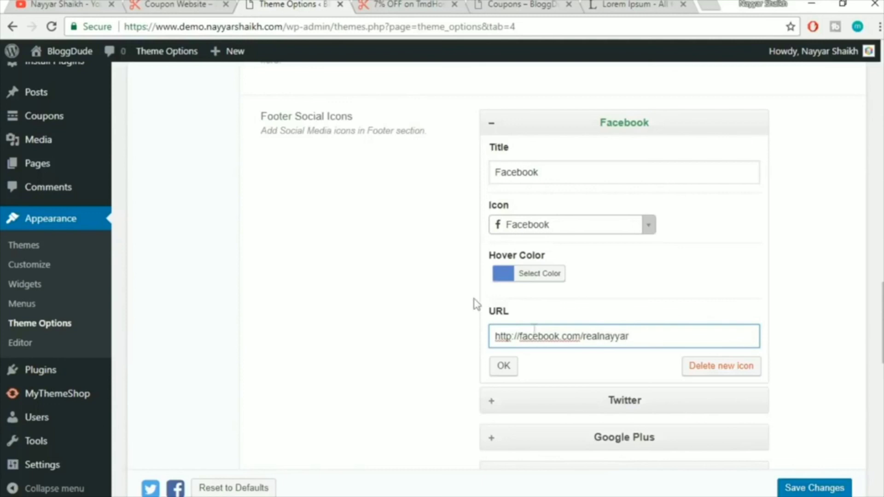
{"action": "left_click", "coordinate": [512, 367]}
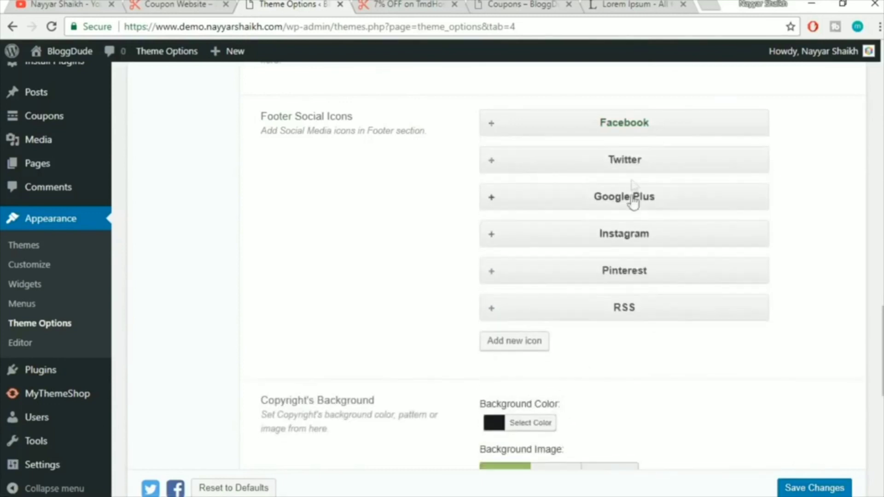
Enter the owner's twitter.com profile URL for the footer Twitter icon
{"action": "left_click", "coordinate": [631, 164]}
{"action": "left_click", "coordinate": [560, 372]}
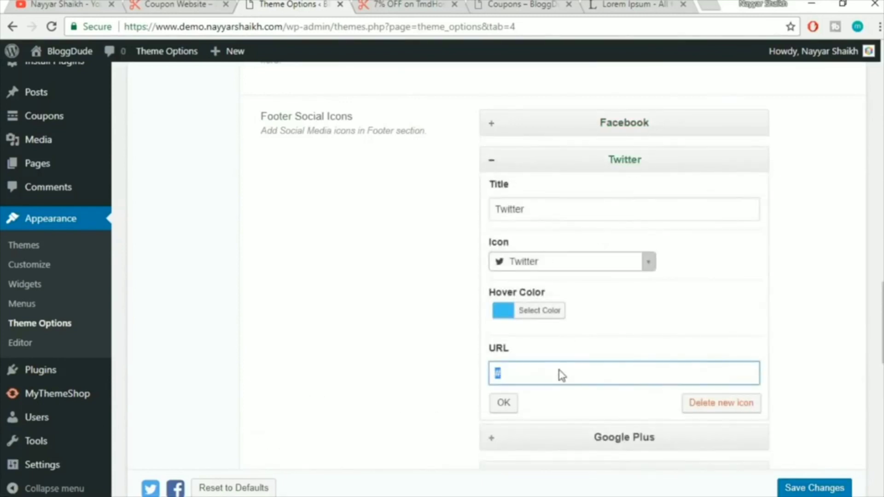
{"action": "type", "text": "http://twitter.com/realnayyar"}
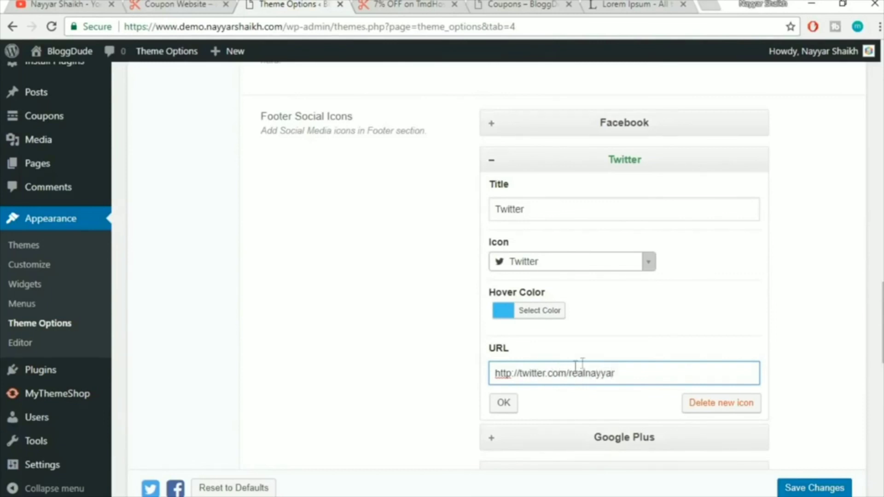
{"action": "left_click", "coordinate": [502, 403]}
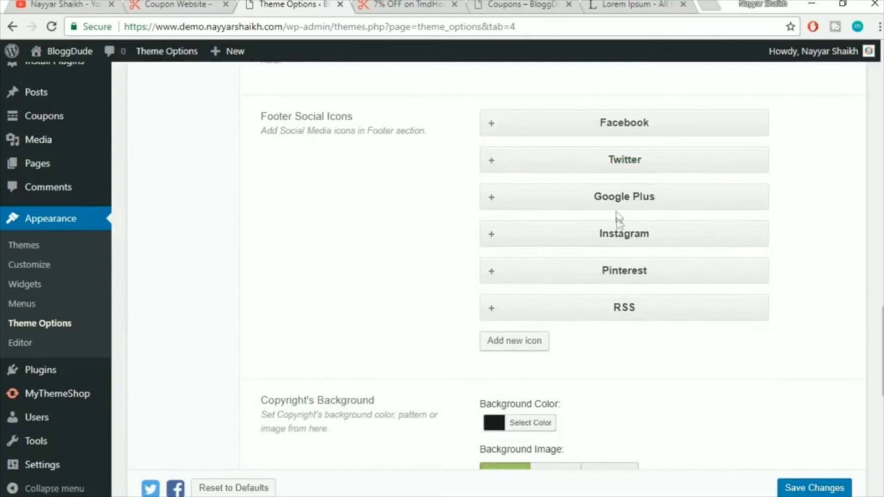
{"action": "scroll", "coordinate": [645, 290], "scroll_direction": "down", "scroll_amount": 3}
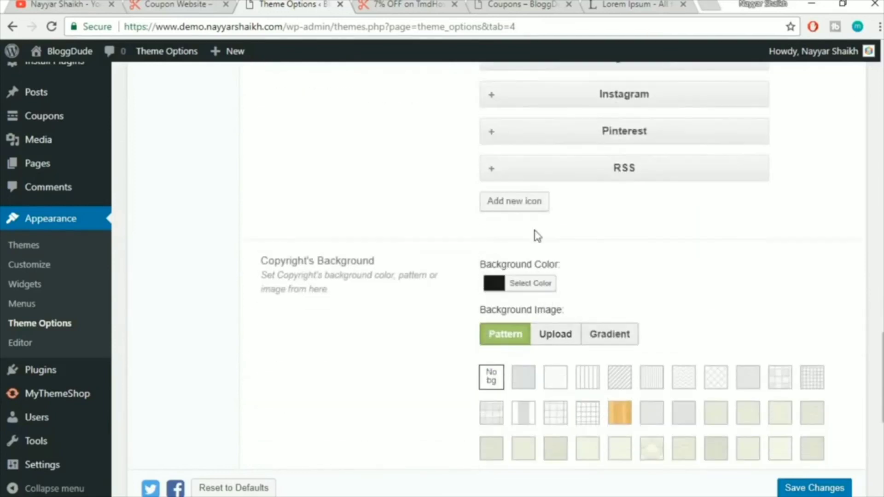
{"action": "left_click", "coordinate": [527, 206]}
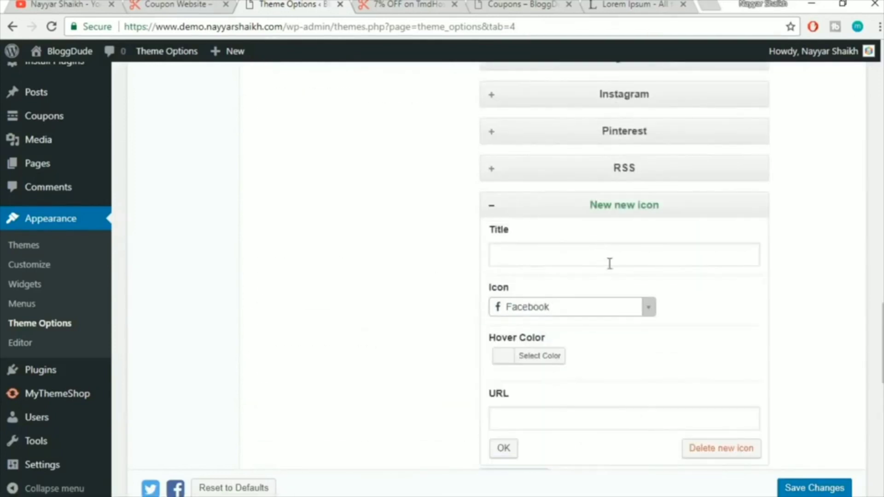
{"action": "left_click", "coordinate": [592, 316]}
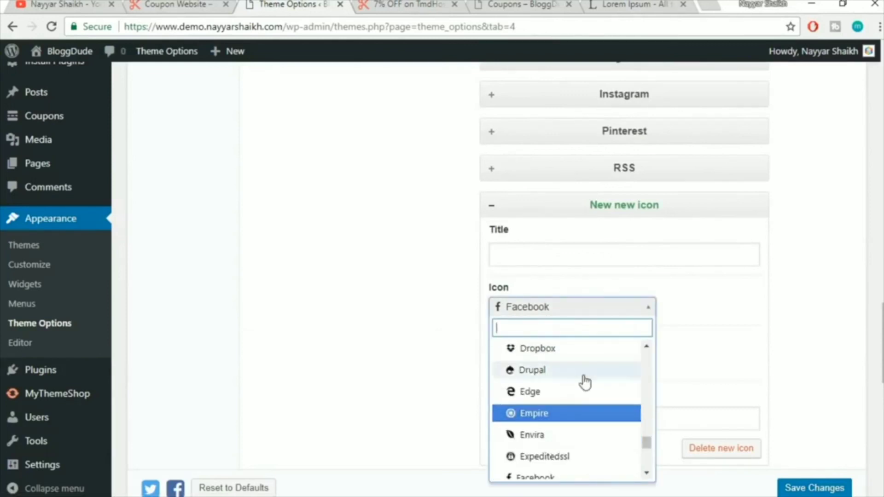
{"action": "scroll", "coordinate": [585, 378], "scroll_direction": "up", "scroll_amount": 2}
{"action": "scroll", "coordinate": [582, 397], "scroll_direction": "up", "scroll_amount": 2}
{"action": "scroll", "coordinate": [592, 389], "scroll_direction": "up", "scroll_amount": 6}
{"action": "scroll", "coordinate": [584, 382], "scroll_direction": "up", "scroll_amount": 3}
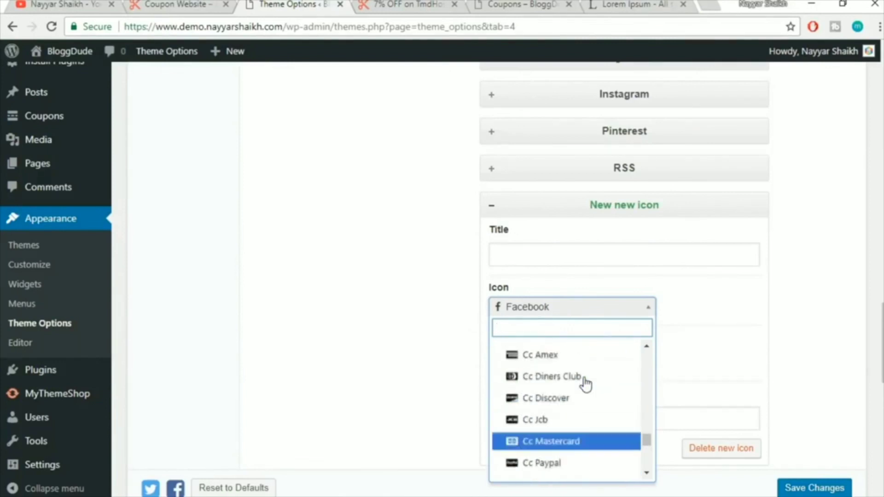
{"action": "left_click", "coordinate": [724, 330]}
{"action": "scroll", "coordinate": [598, 363], "scroll_direction": "down", "scroll_amount": 2}
{"action": "left_click", "coordinate": [722, 382]}
{"action": "scroll", "coordinate": [747, 370], "scroll_direction": "up", "scroll_amount": 5}
{"action": "scroll", "coordinate": [749, 370], "scroll_direction": "down", "scroll_amount": 1}
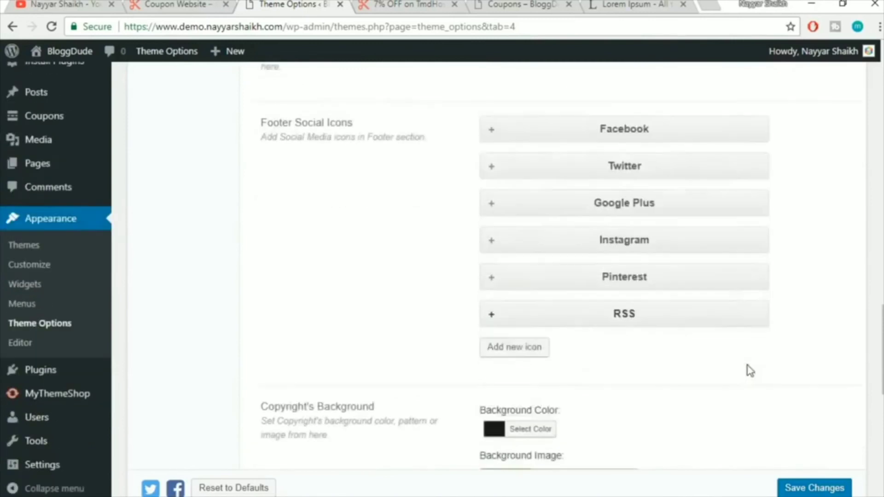
{"action": "scroll", "coordinate": [747, 369], "scroll_direction": "down", "scroll_amount": 6}
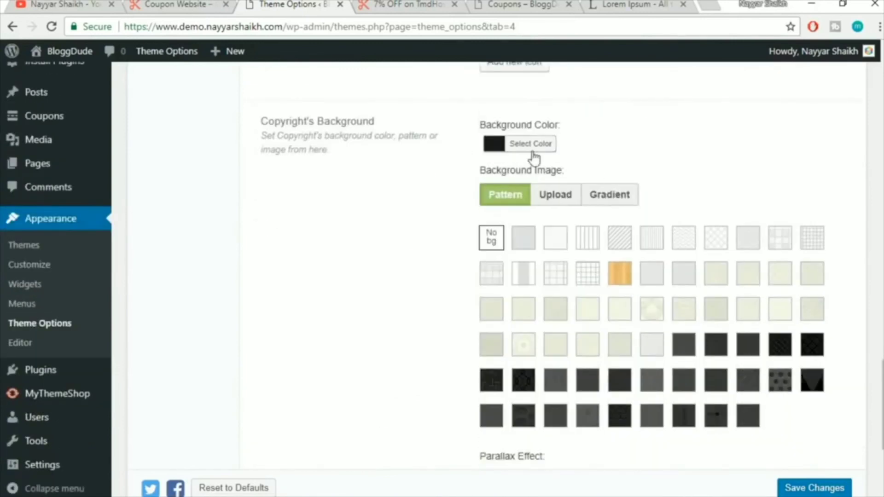
Compare the default 'Theme by MyThemeShop' Copyrights Text with the live coupon page footer
{"action": "scroll", "coordinate": [780, 282], "scroll_direction": "down", "scroll_amount": 5}
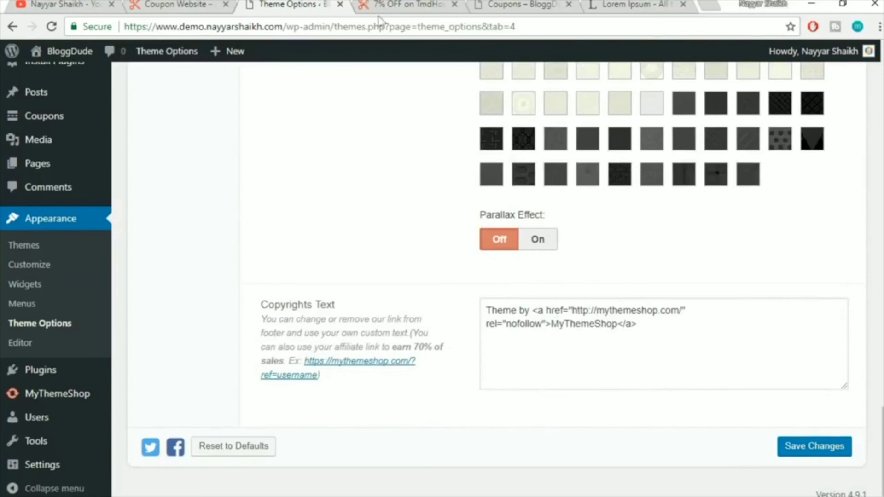
{"action": "left_click", "coordinate": [363, 5]}
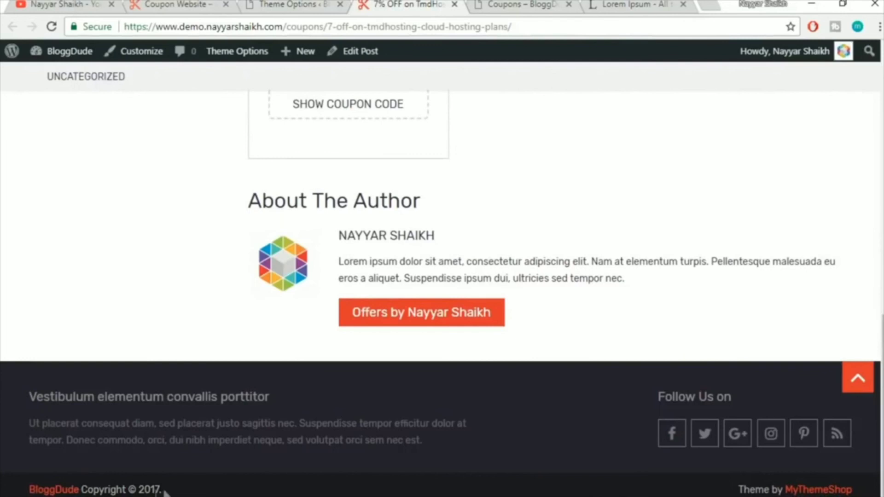
{"action": "left_click", "coordinate": [261, 4]}
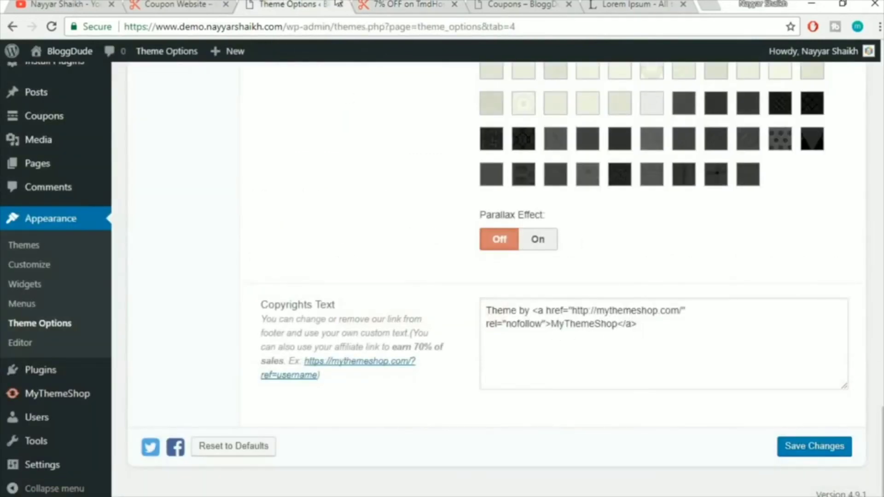
{"action": "left_click", "coordinate": [369, 4]}
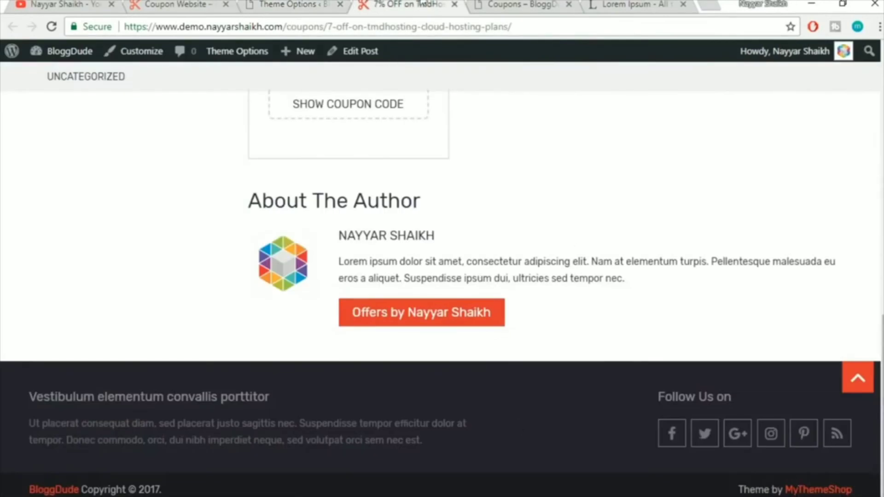
{"action": "left_click", "coordinate": [272, 4]}
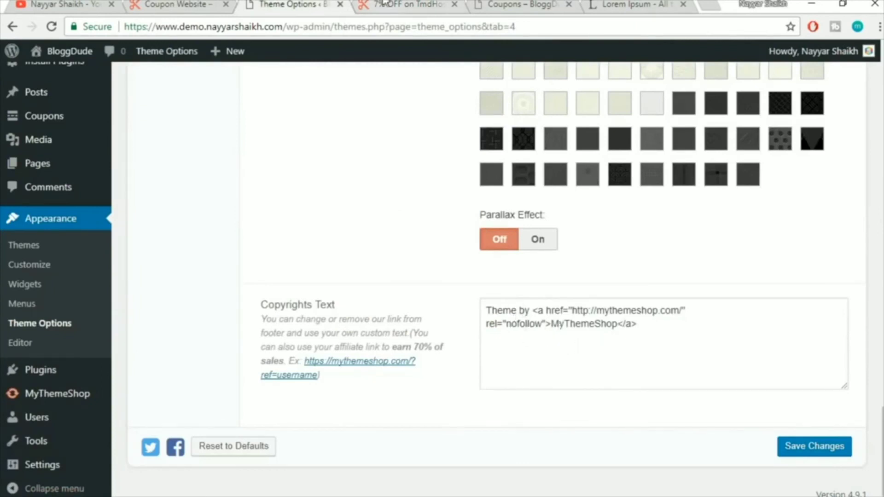
{"action": "key", "text": "ctrl+Tab"}
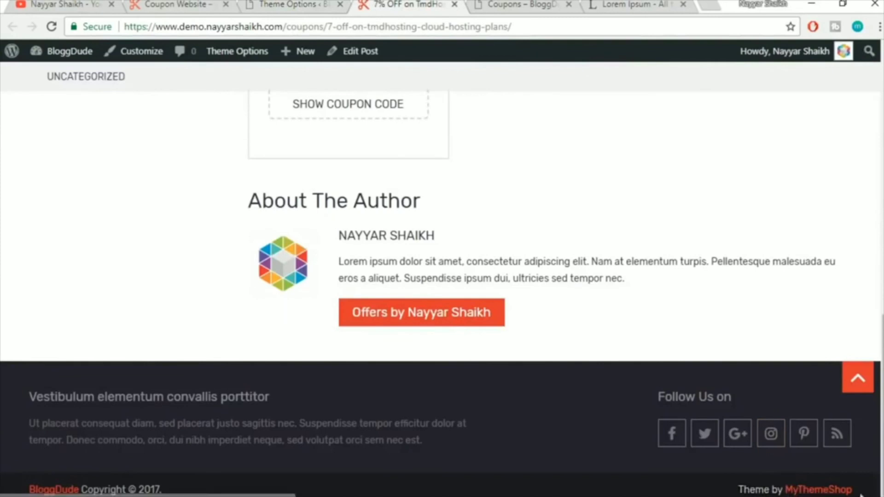
{"action": "left_click", "coordinate": [272, 4]}
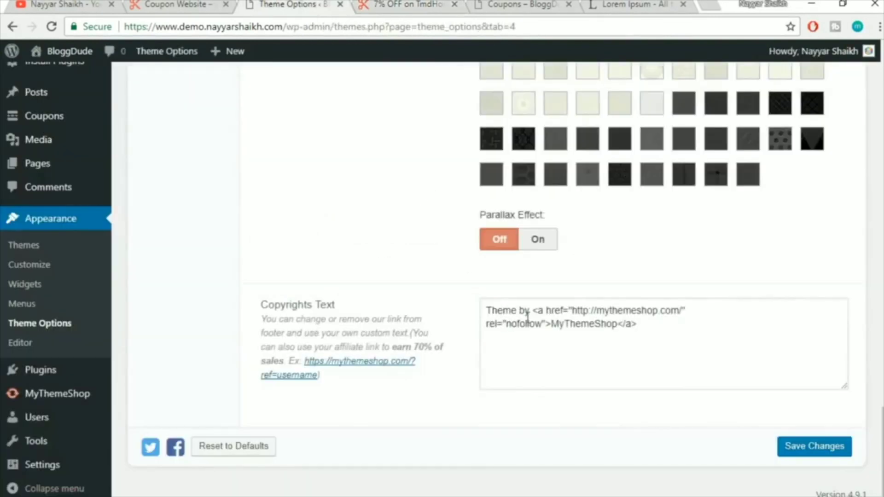
Replace 'Theme by' with 'Created by' and the MyThemeShop link text with the owner's name
{"action": "left_click_drag", "start_coordinate": [530, 312], "coordinate": [479, 315]}
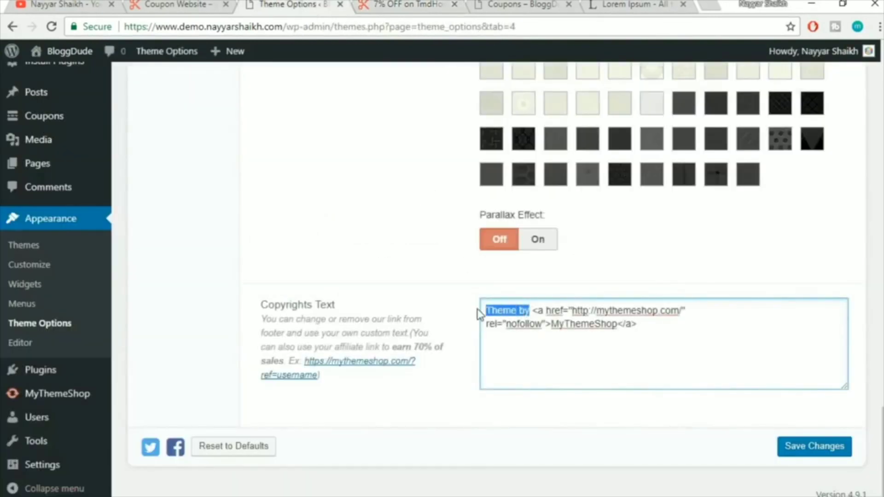
{"action": "type", "text": "Created"}
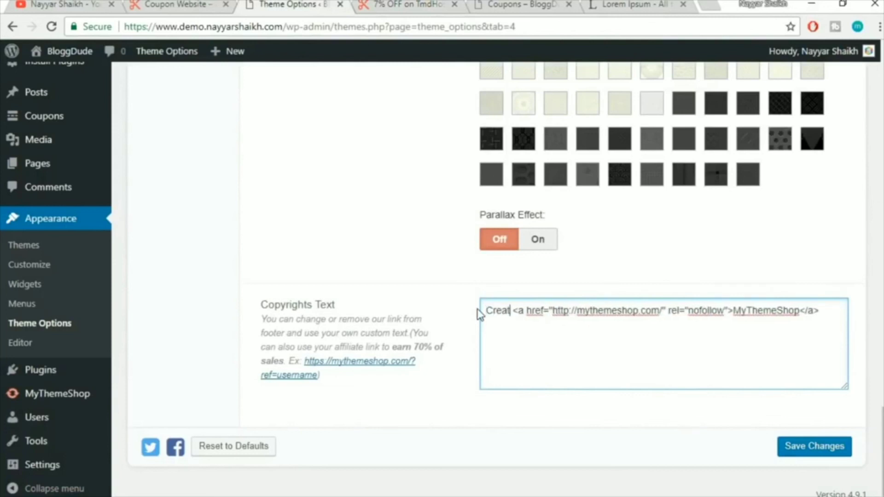
{"action": "type", "text": " by"}
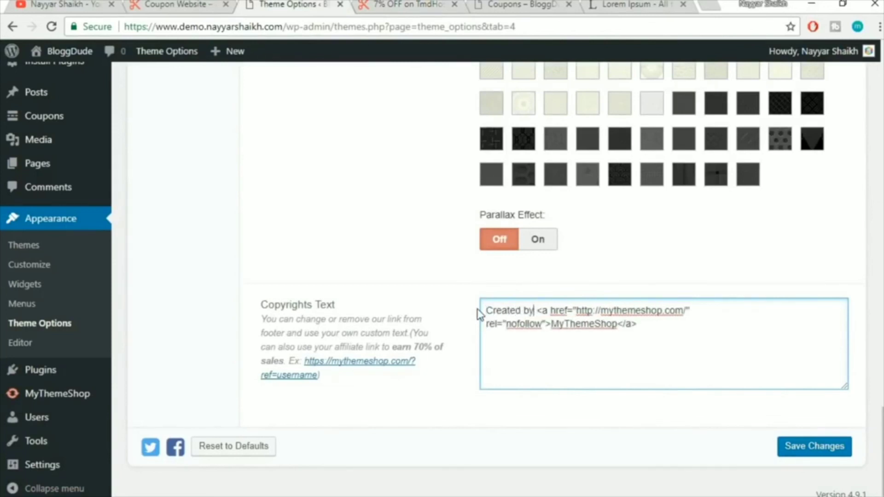
{"action": "left_click_drag", "start_coordinate": [555, 329], "coordinate": [616, 323]}
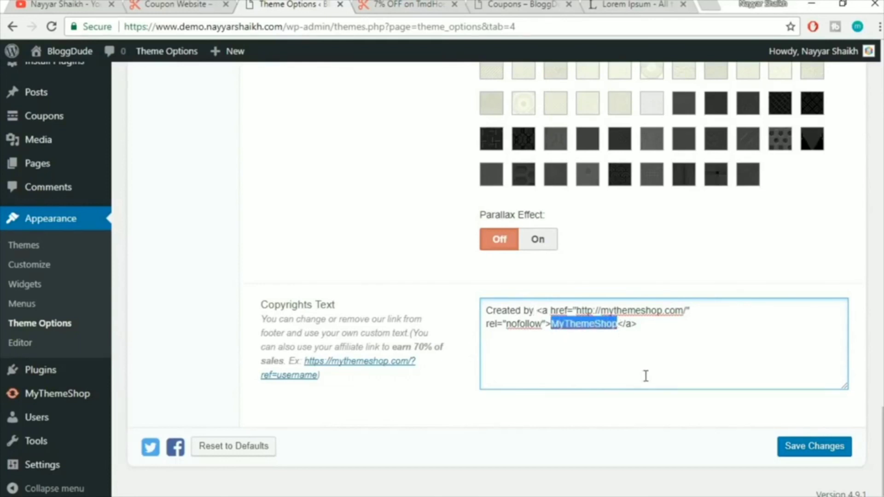
{"action": "type", "text": "Nayyar Shaikh"}
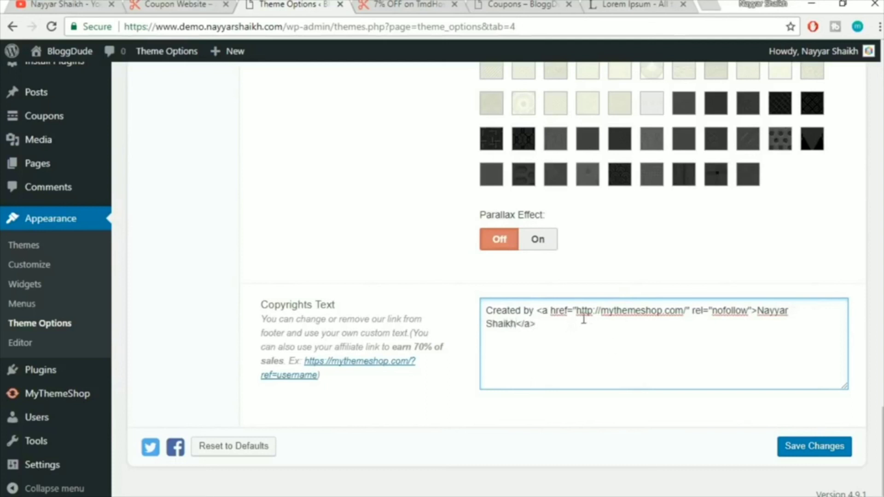
{"action": "key", "text": "ctrl+a"}
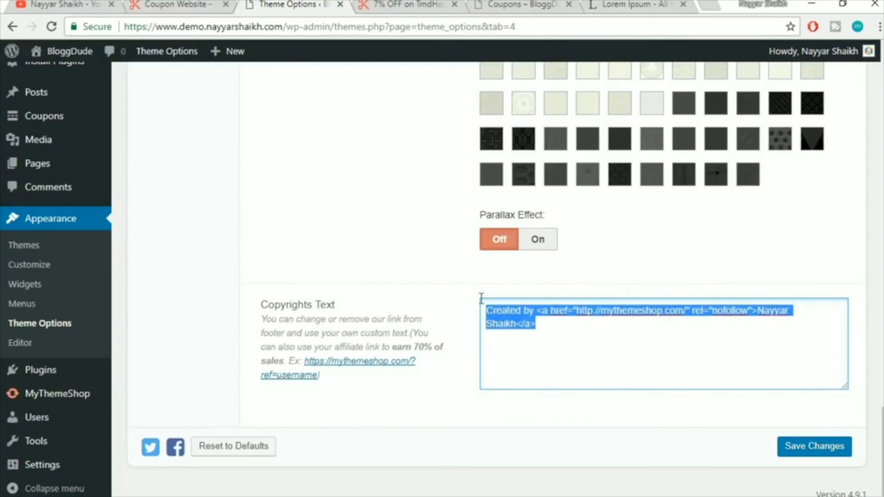
{"action": "left_click", "coordinate": [574, 336]}
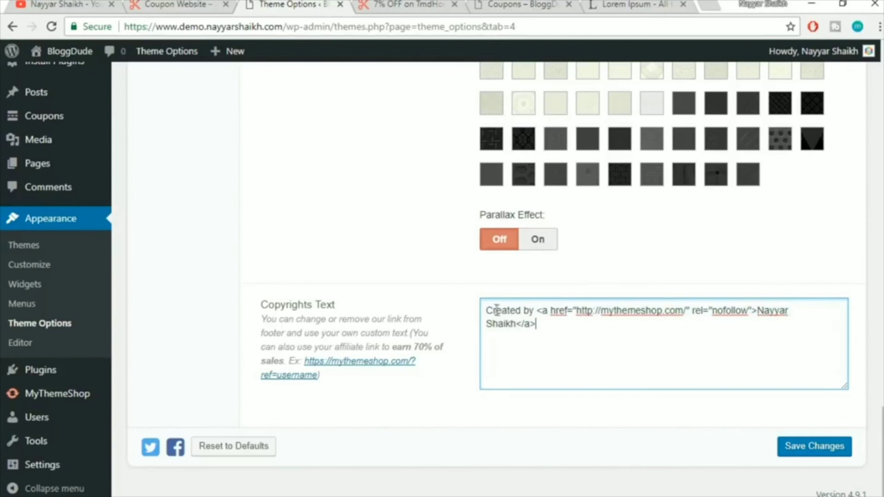
{"action": "left_click_drag", "start_coordinate": [487, 309], "coordinate": [530, 308]}
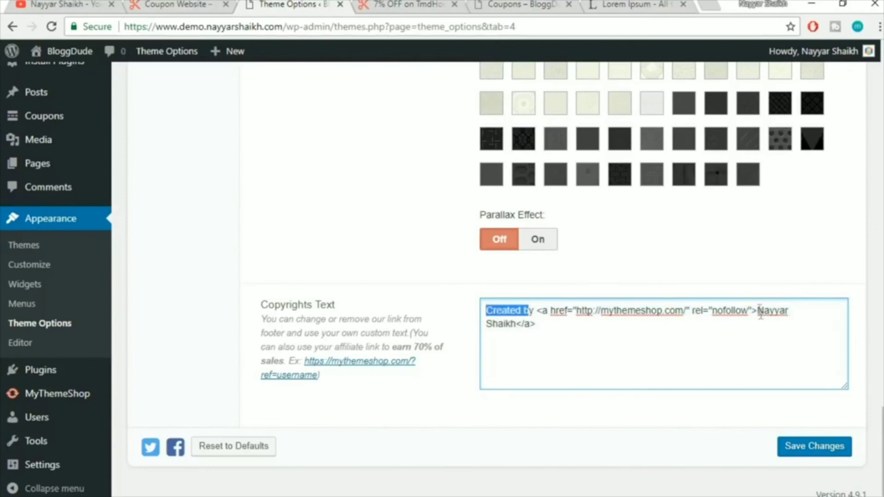
{"action": "left_click_drag", "start_coordinate": [758, 310], "coordinate": [759, 323]}
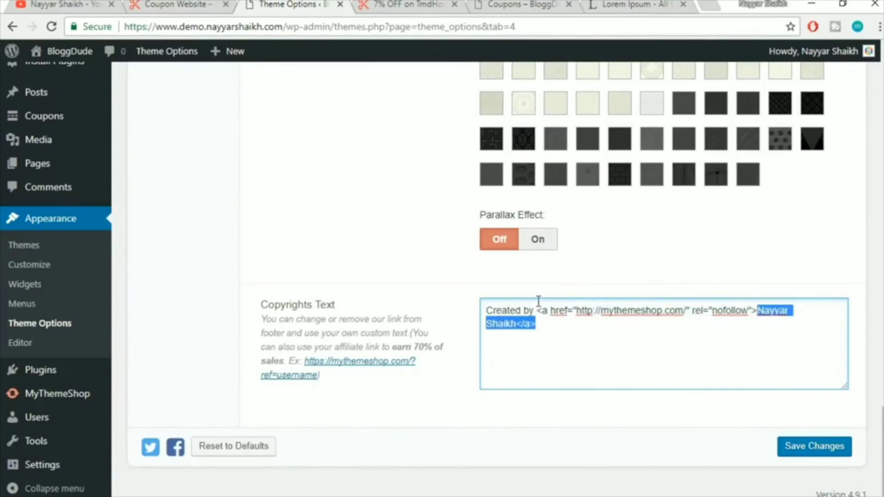
{"action": "left_click", "coordinate": [584, 320]}
{"action": "left_click_drag", "start_coordinate": [586, 311], "coordinate": [688, 314]}
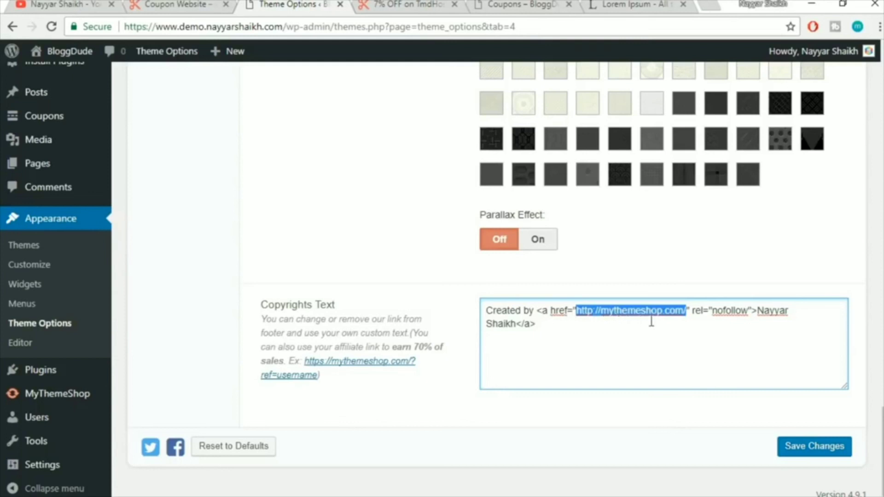
{"action": "left_click", "coordinate": [77, 4]}
Point the footer credit link's href to the owner's YouTube channel URL and save Theme Options
{"action": "left_click", "coordinate": [266, 28]}
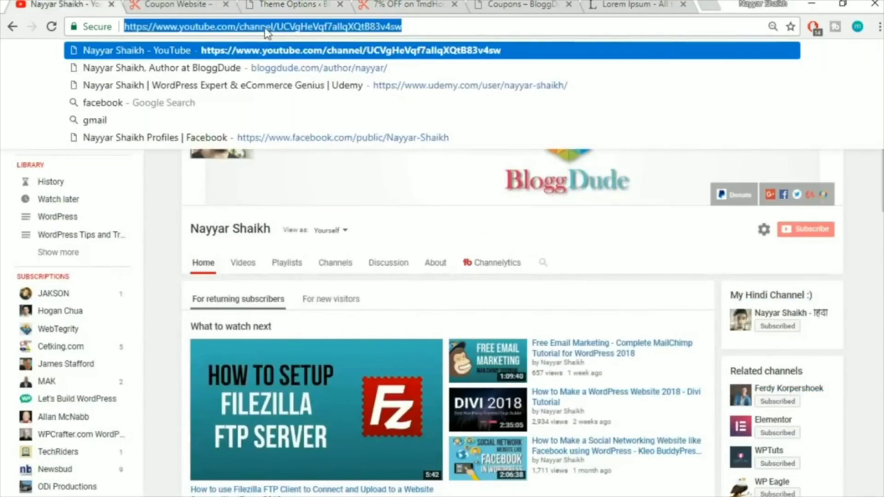
{"action": "left_click", "coordinate": [428, 4]}
{"action": "left_click", "coordinate": [520, 4]}
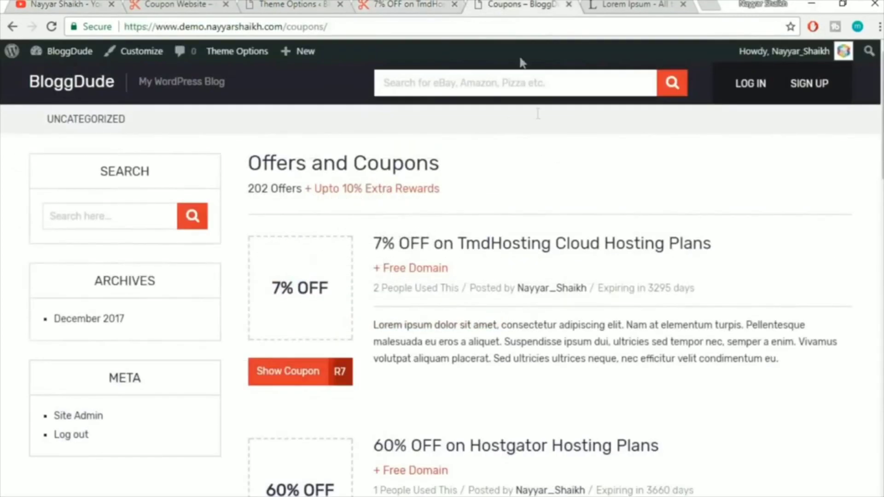
{"action": "left_click", "coordinate": [280, 4]}
{"action": "type", "text": "https://www.youtube.com/channel/UCVgHeVqf7aIlqXQtB83v4sw"}
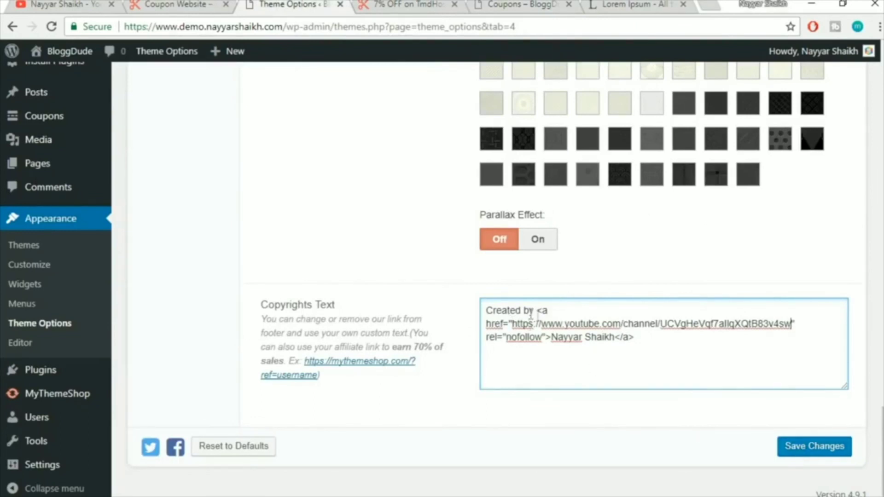
{"action": "left_click", "coordinate": [794, 449]}
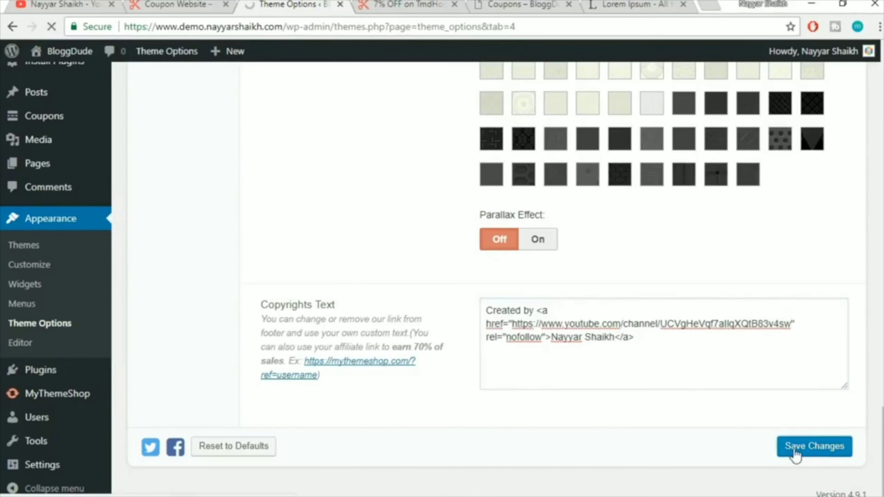
Reload the coupon page to verify the footer credit link, then expand the Homepage settings group
{"action": "left_click", "coordinate": [424, 4]}
{"action": "left_click", "coordinate": [434, 28]}
{"action": "key", "text": "Return"}
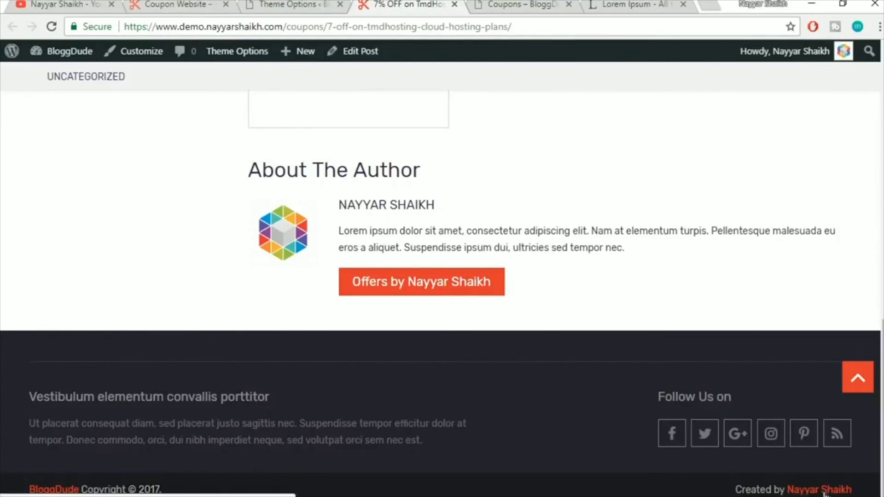
{"action": "left_click", "coordinate": [40, 5]}
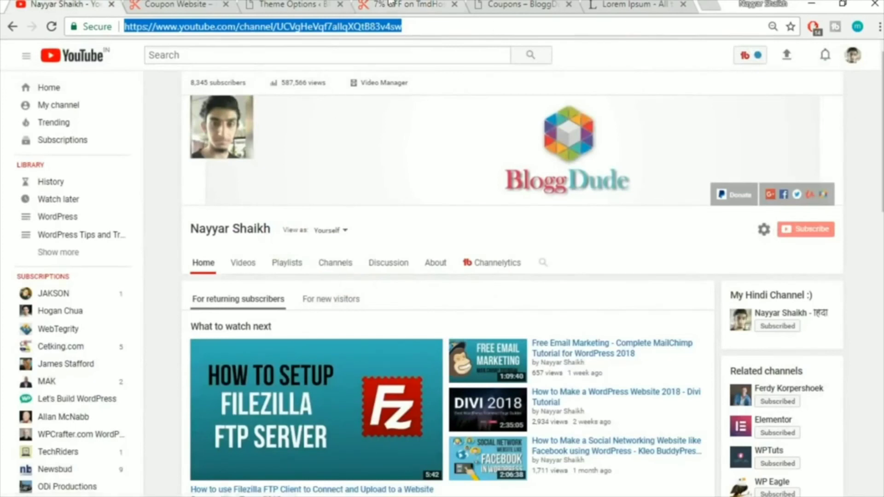
{"action": "left_click", "coordinate": [426, 4]}
{"action": "left_click", "coordinate": [313, 4]}
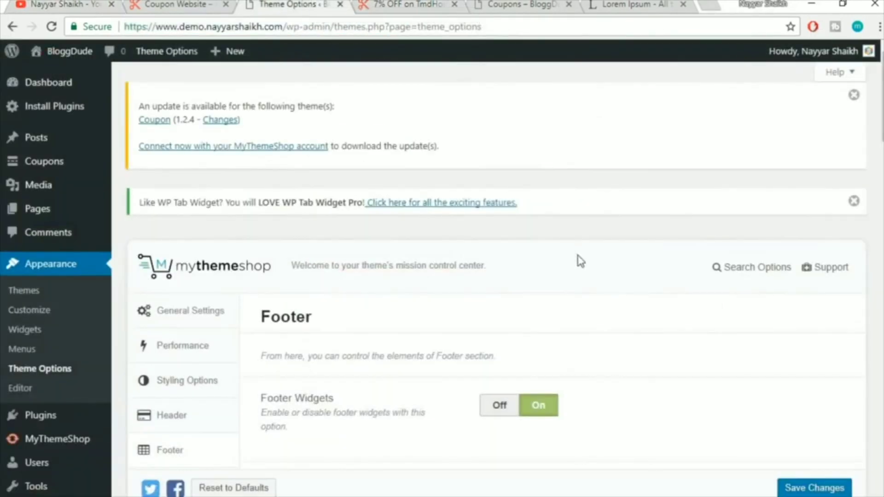
{"action": "scroll", "coordinate": [579, 261], "scroll_direction": "down", "scroll_amount": 5}
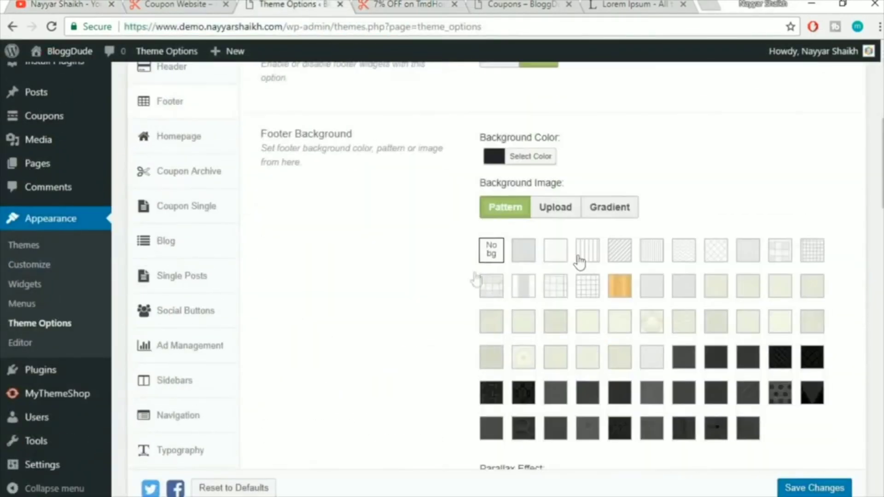
{"action": "left_click", "coordinate": [176, 139]}
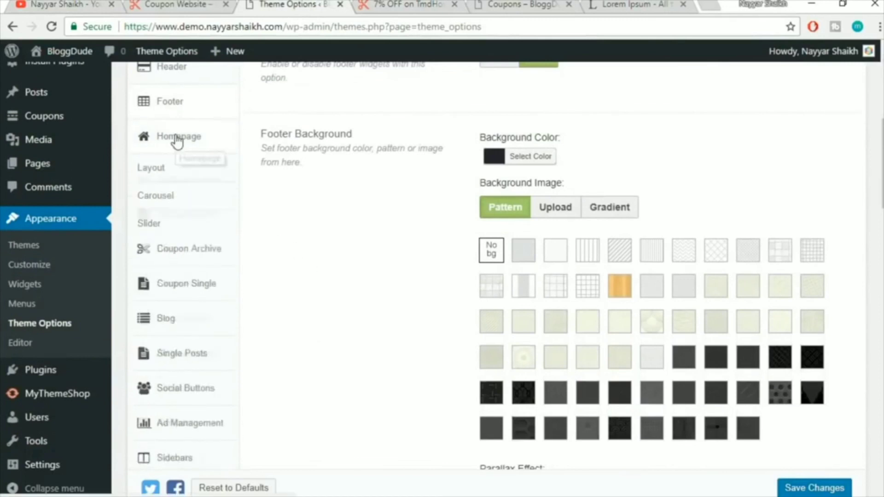
Open the homepage layout settings and compare them with the live site homepage
{"action": "left_click", "coordinate": [164, 174]}
{"action": "scroll", "coordinate": [880, 243], "scroll_direction": "up", "scroll_amount": 1}
{"action": "scroll", "coordinate": [881, 242], "scroll_direction": "down", "scroll_amount": 1}
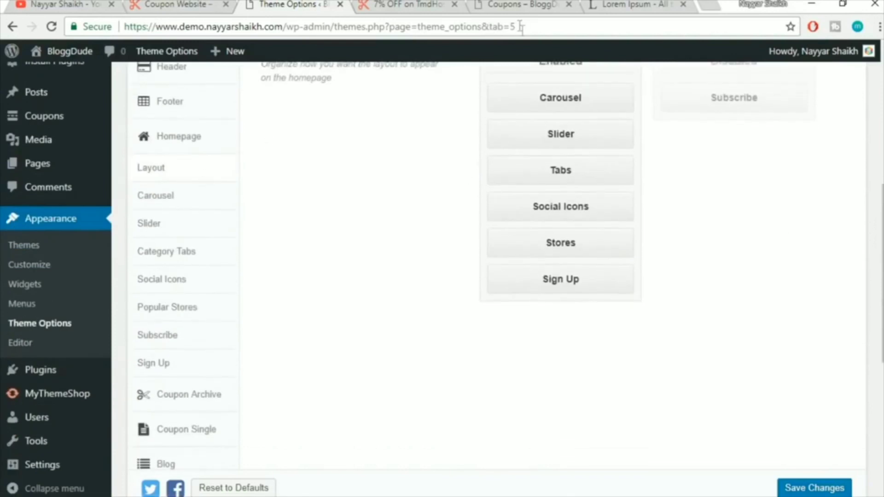
{"action": "left_click", "coordinate": [515, 15]}
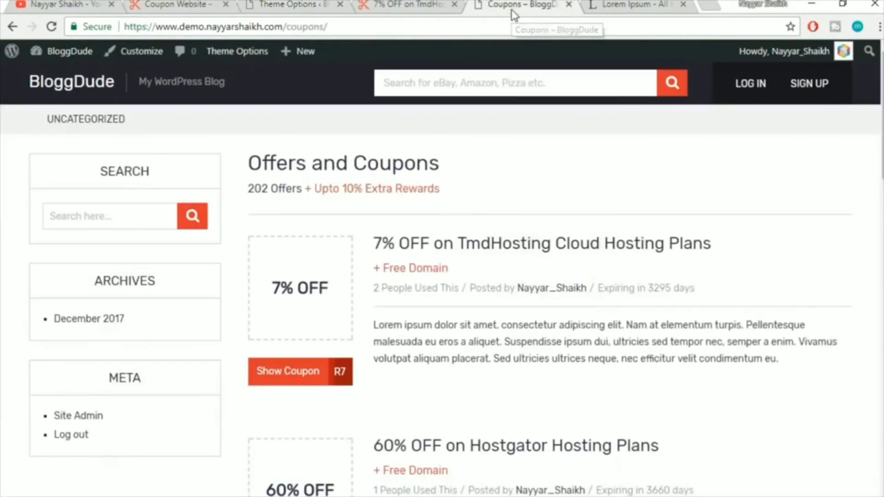
{"action": "left_click", "coordinate": [87, 90]}
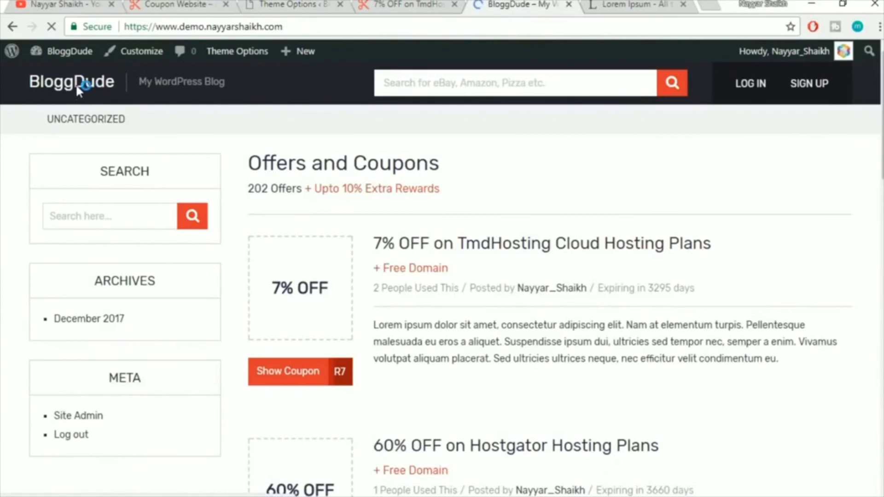
{"action": "scroll", "coordinate": [549, 351], "scroll_direction": "down", "scroll_amount": 1}
{"action": "scroll", "coordinate": [557, 363], "scroll_direction": "up", "scroll_amount": 1}
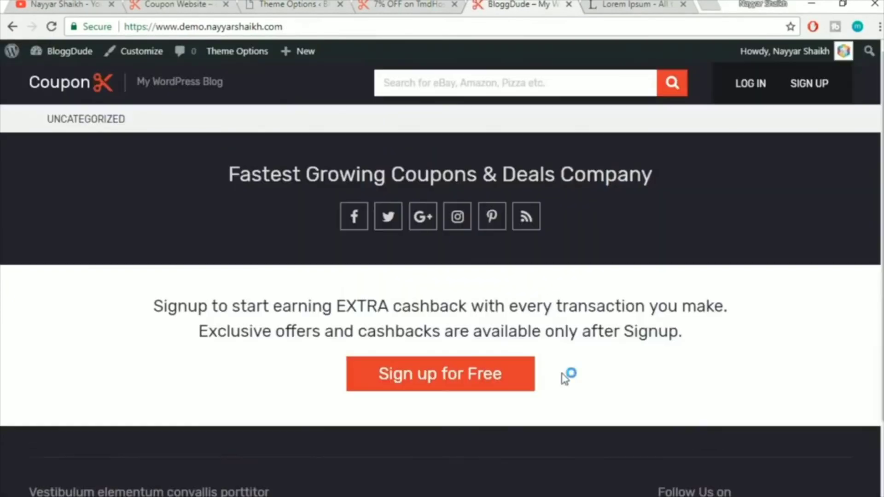
{"action": "left_click", "coordinate": [420, 4]}
{"action": "left_click", "coordinate": [307, 4]}
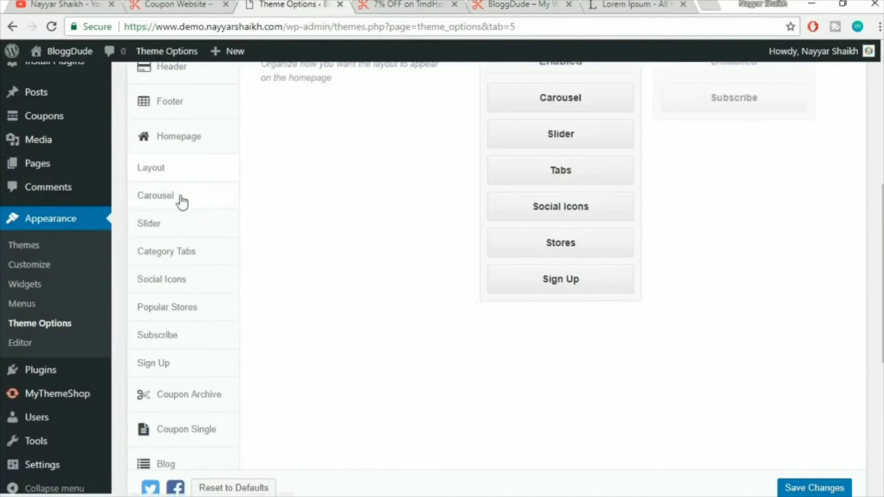
{"action": "left_click", "coordinate": [177, 4]}
{"action": "scroll", "coordinate": [566, 320], "scroll_direction": "up", "scroll_amount": 20}
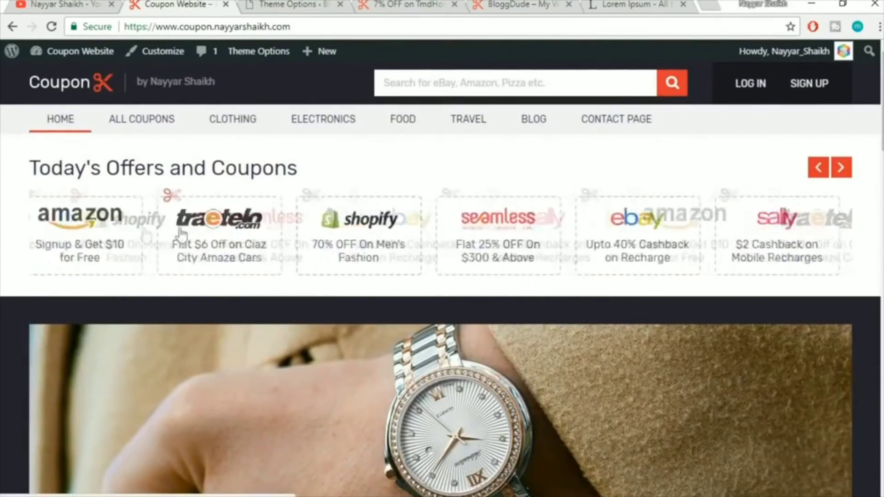
{"action": "left_click", "coordinate": [293, 5]}
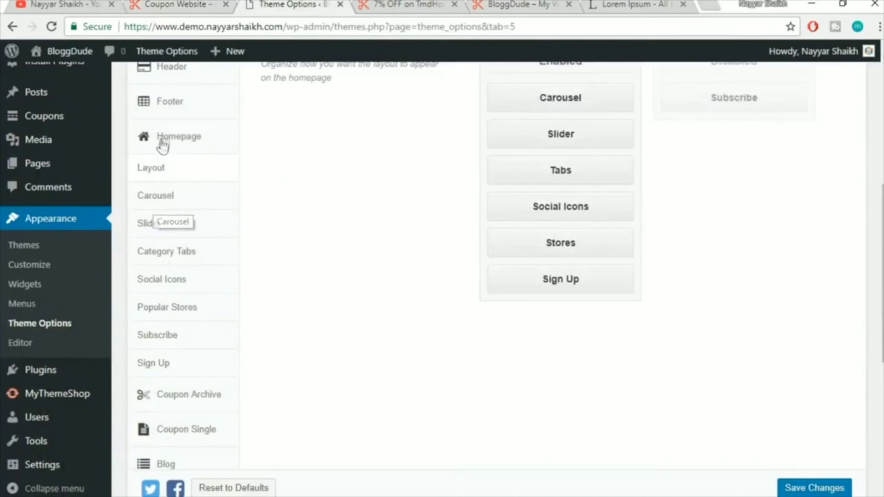
Open the Carousel settings and match its title to the live 'Today's Offers and Coupons' heading
{"action": "left_click", "coordinate": [167, 198]}
{"action": "scroll", "coordinate": [663, 205], "scroll_direction": "up", "scroll_amount": 3}
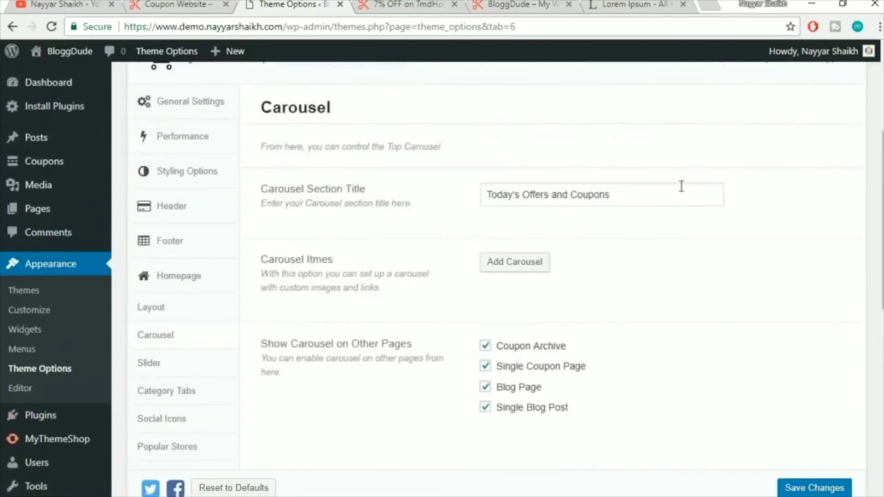
{"action": "left_click_drag", "start_coordinate": [682, 186], "coordinate": [410, 197]}
{"action": "left_click", "coordinate": [641, 229]}
{"action": "left_click", "coordinate": [196, 3]}
{"action": "mouse_move", "coordinate": [19, 168]}
{"action": "left_mouse_down"}
{"action": "mouse_move", "coordinate": [324, 171]}
{"action": "mouse_move", "coordinate": [7, 163]}
{"action": "left_mouse_up"}
{"action": "left_click", "coordinate": [338, 173]}
{"action": "left_click", "coordinate": [50, 162]}
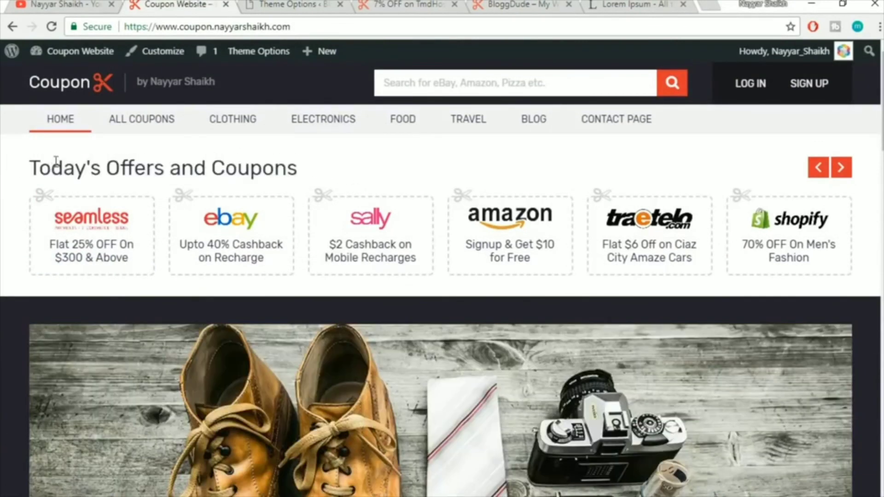
{"action": "left_click", "coordinate": [264, 3]}
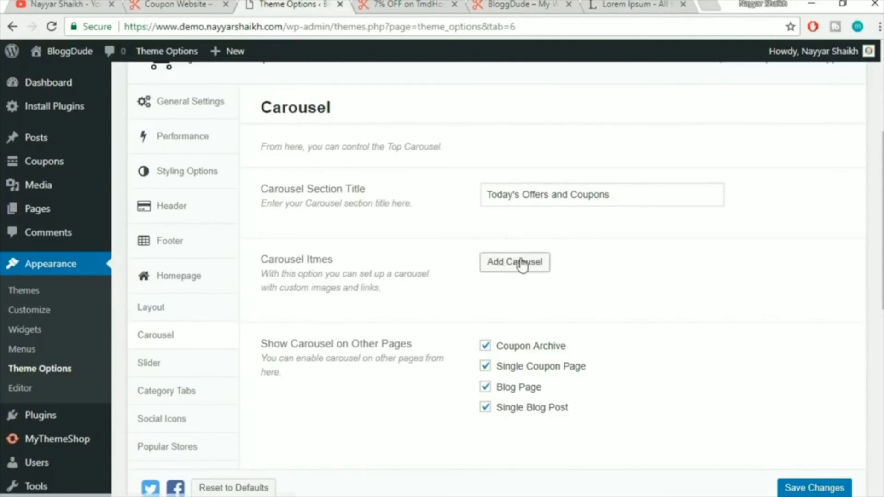
{"action": "scroll", "coordinate": [709, 249], "scroll_direction": "down", "scroll_amount": 2}
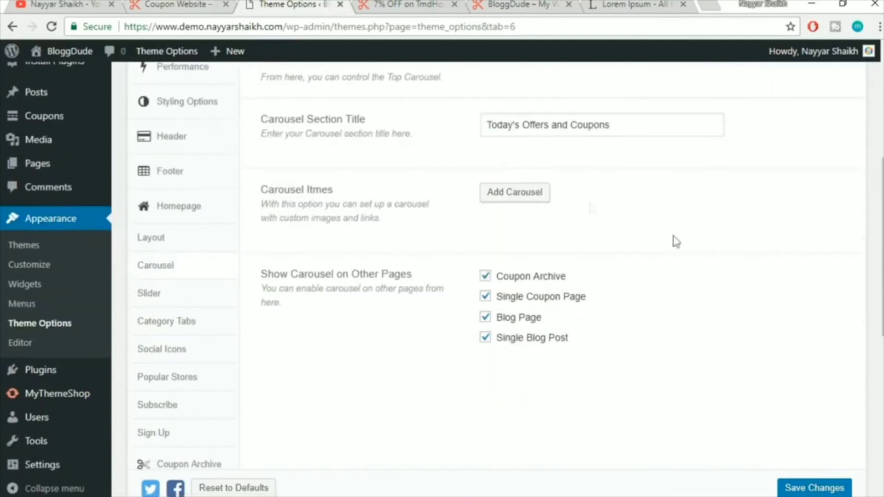
Add a new carousel item and give it the title Seamless
{"action": "left_click", "coordinate": [538, 193]}
{"action": "scroll", "coordinate": [538, 177], "scroll_direction": "down", "scroll_amount": 2}
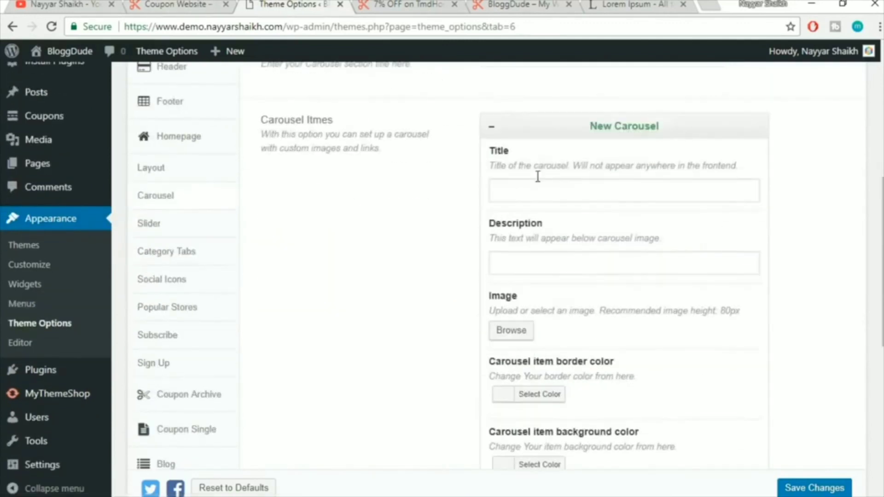
{"action": "left_click", "coordinate": [534, 190]}
{"action": "left_click", "coordinate": [202, 4]}
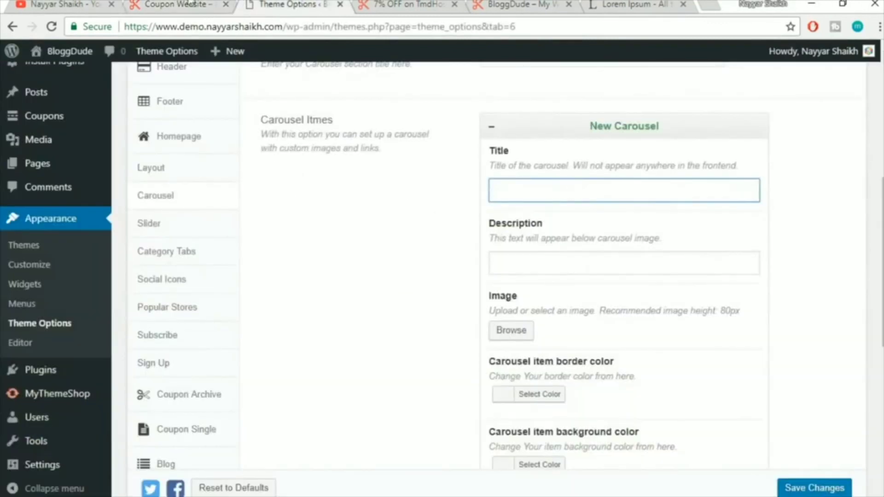
{"action": "left_click", "coordinate": [191, 4]}
{"action": "left_click_drag", "start_coordinate": [568, 194], "coordinate": [464, 183]}
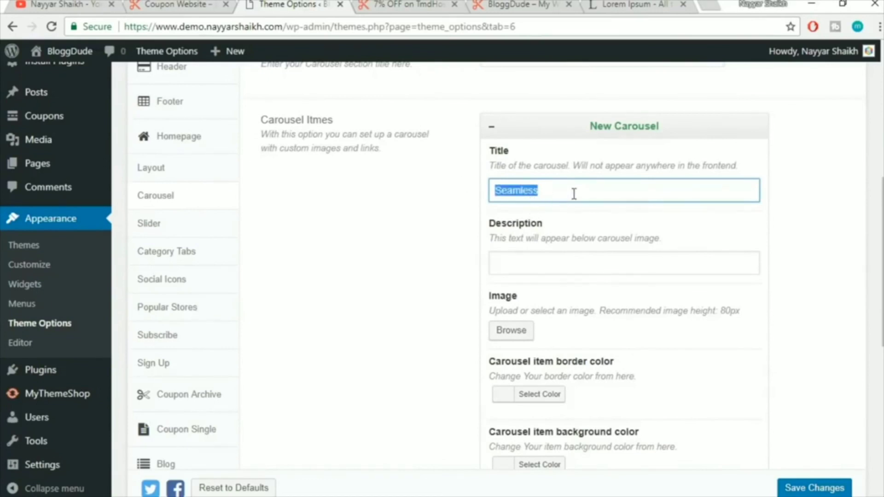
{"action": "left_click", "coordinate": [639, 166]}
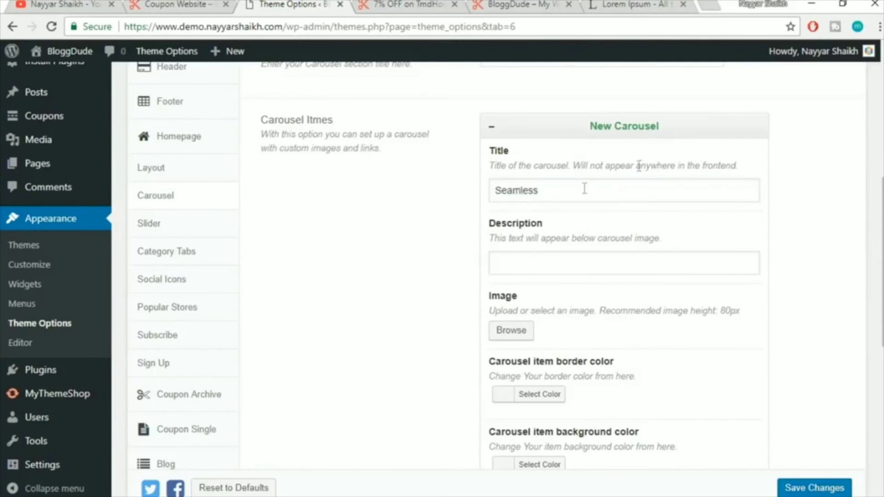
Enter the item description 'Flat 20% OFF on $300 & Above', checking wording against the live homepage
{"action": "left_click", "coordinate": [565, 255]}
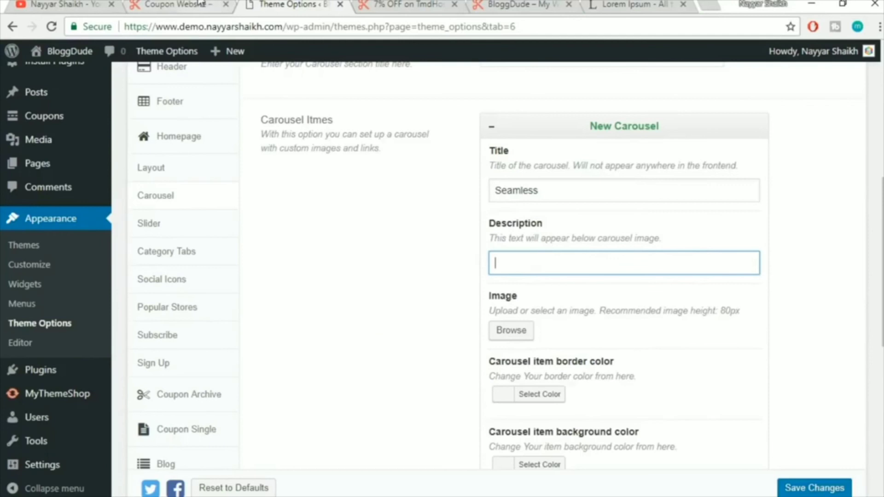
{"action": "left_click", "coordinate": [217, 6]}
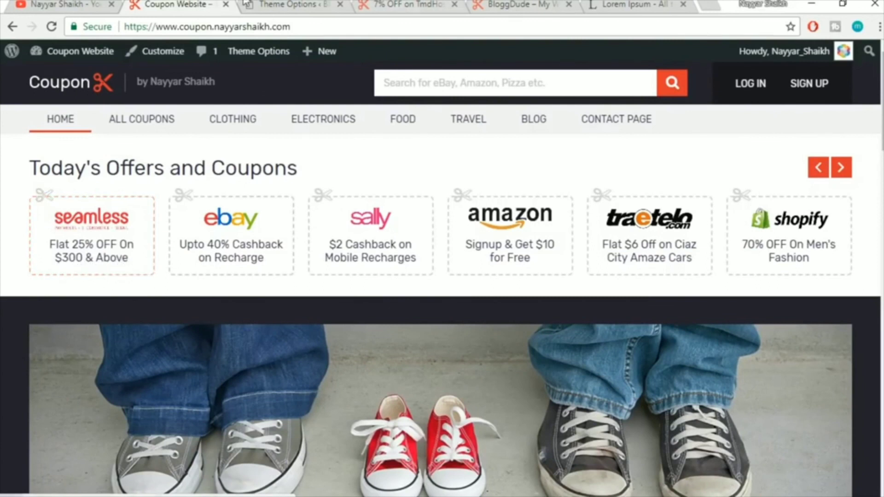
{"action": "left_click", "coordinate": [290, 5]}
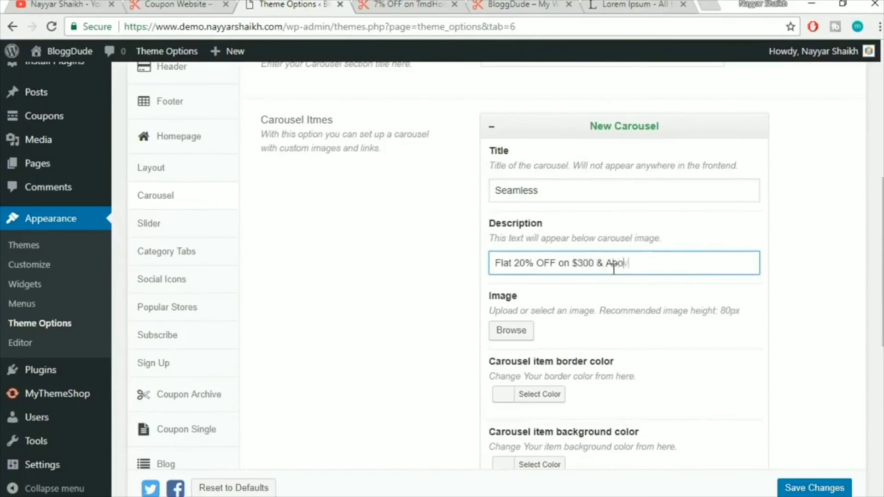
{"action": "key", "text": "ctrl+a"}
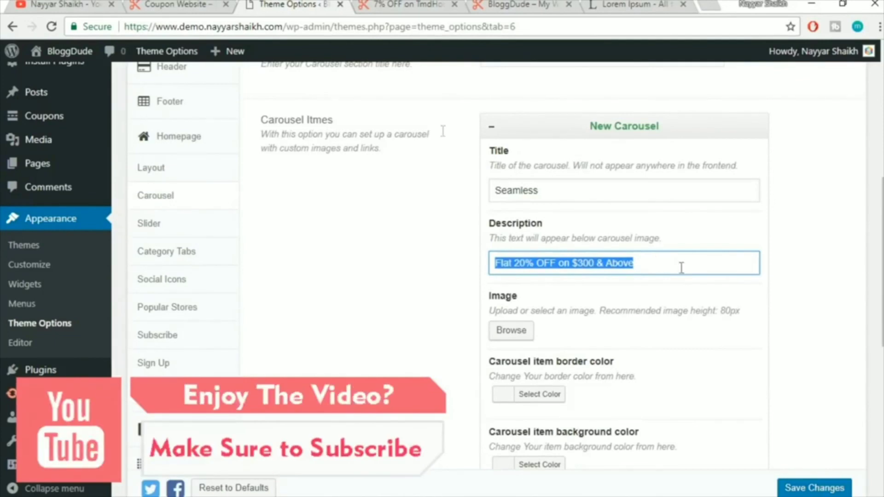
{"action": "left_click", "coordinate": [190, 4]}
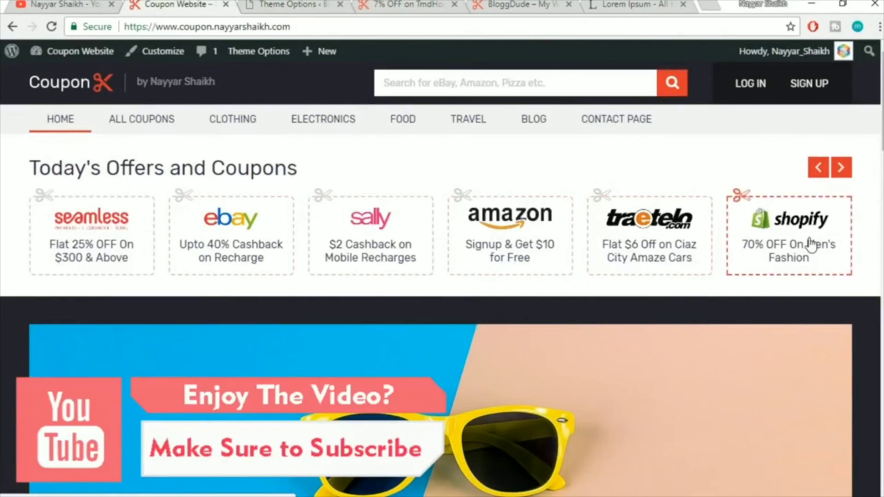
{"action": "left_click", "coordinate": [280, 3]}
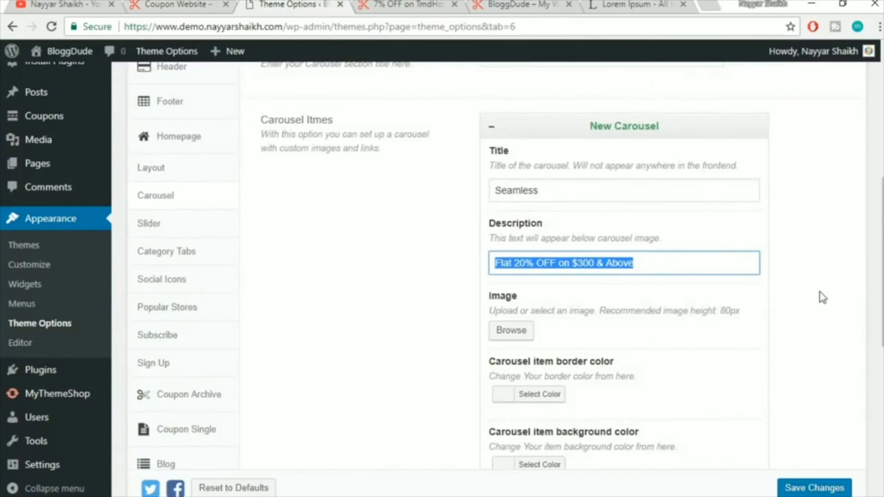
{"action": "scroll", "coordinate": [823, 298], "scroll_direction": "down", "scroll_amount": 2}
{"action": "left_click_drag", "start_coordinate": [513, 122], "coordinate": [547, 187]}
{"action": "left_click", "coordinate": [543, 242]}
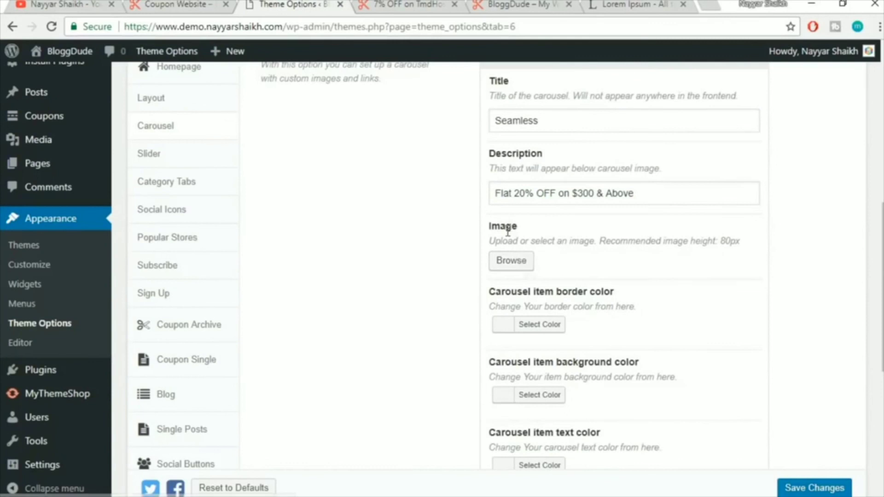
Choose the Seamless logo from the Media Library as the carousel item's image
{"action": "left_click", "coordinate": [525, 263]}
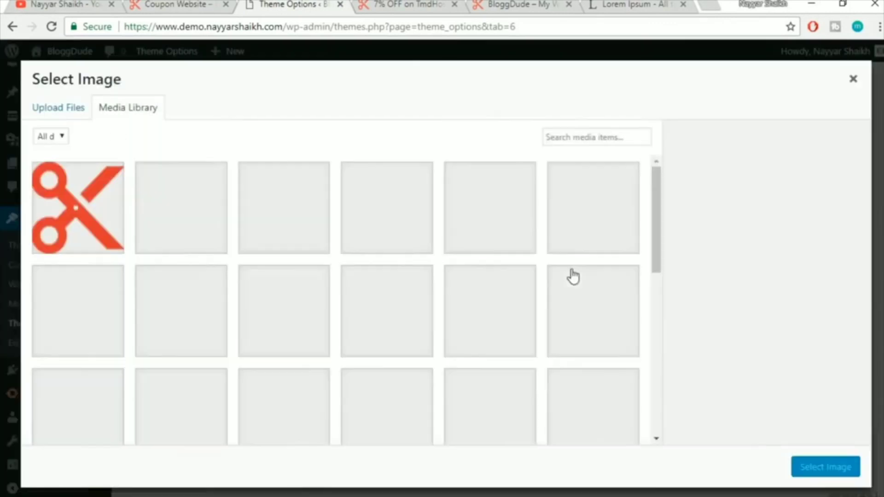
{"action": "scroll", "coordinate": [438, 283], "scroll_direction": "down", "scroll_amount": 3}
{"action": "scroll", "coordinate": [438, 283], "scroll_direction": "down", "scroll_amount": 4}
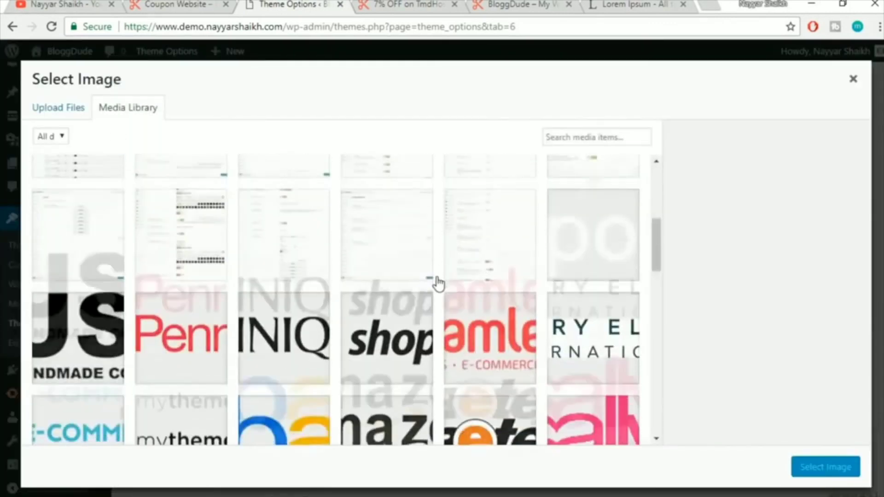
{"action": "left_click", "coordinate": [508, 289]}
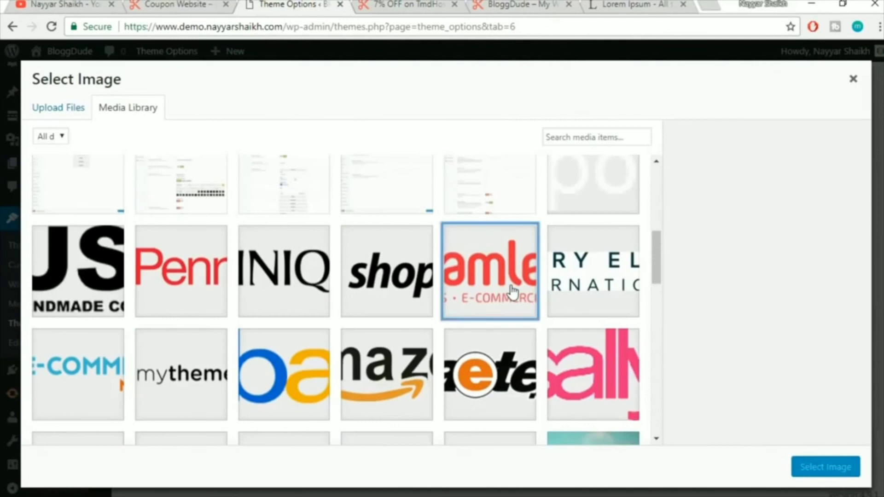
{"action": "left_click", "coordinate": [826, 467]}
{"action": "scroll", "coordinate": [766, 405], "scroll_direction": "down", "scroll_amount": 1}
{"action": "scroll", "coordinate": [737, 386], "scroll_direction": "down", "scroll_amount": 2}
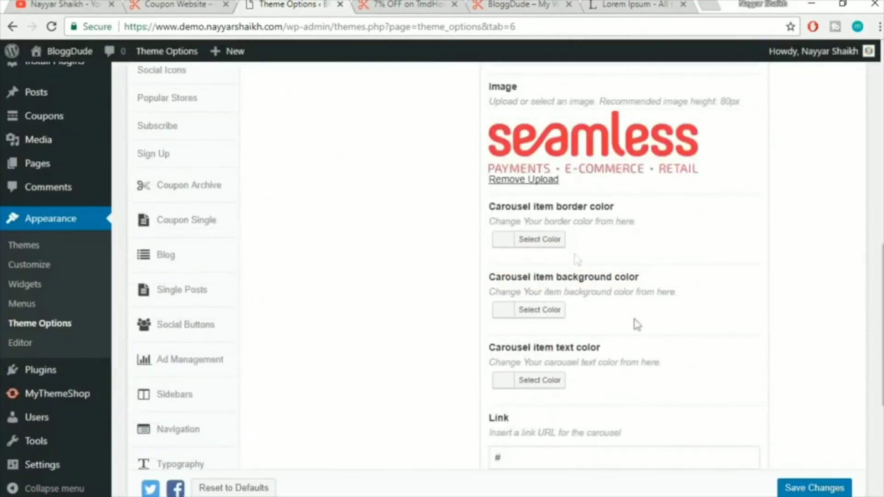
Compare with the live homepage, then confirm and collapse the Seamless carousel item
{"action": "left_click", "coordinate": [166, 4]}
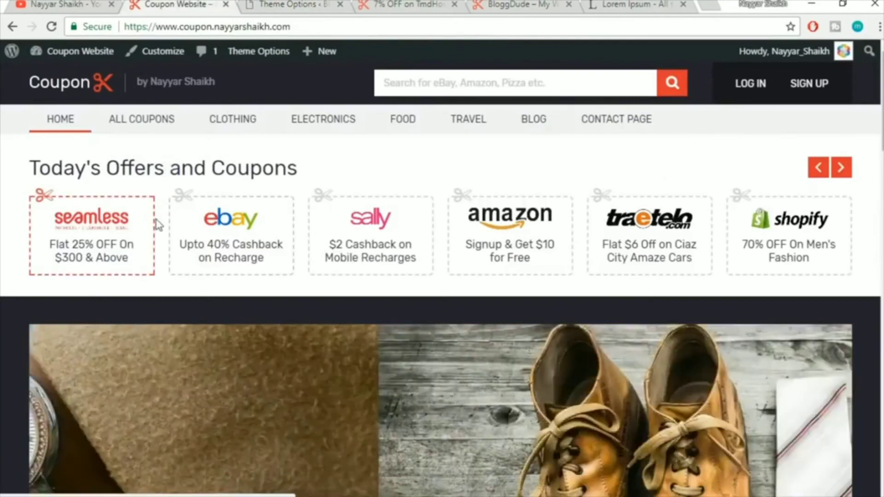
{"action": "left_click", "coordinate": [290, 5]}
{"action": "scroll", "coordinate": [753, 226], "scroll_direction": "down", "scroll_amount": 2}
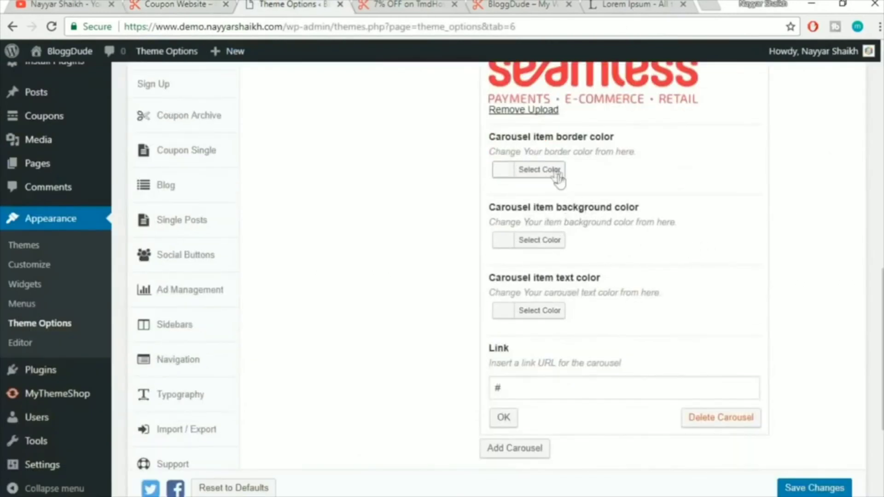
{"action": "scroll", "coordinate": [685, 305], "scroll_direction": "down", "scroll_amount": 2}
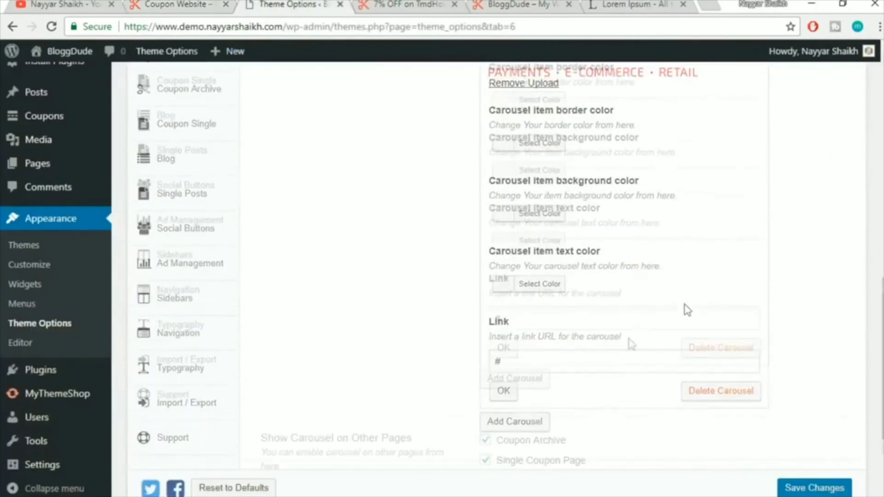
{"action": "left_click_drag", "start_coordinate": [563, 314], "coordinate": [472, 311]}
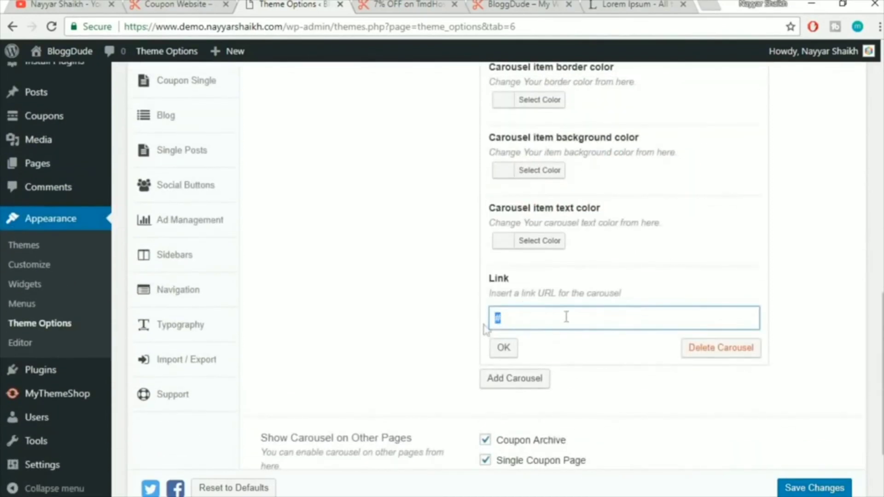
{"action": "left_click", "coordinate": [503, 347]}
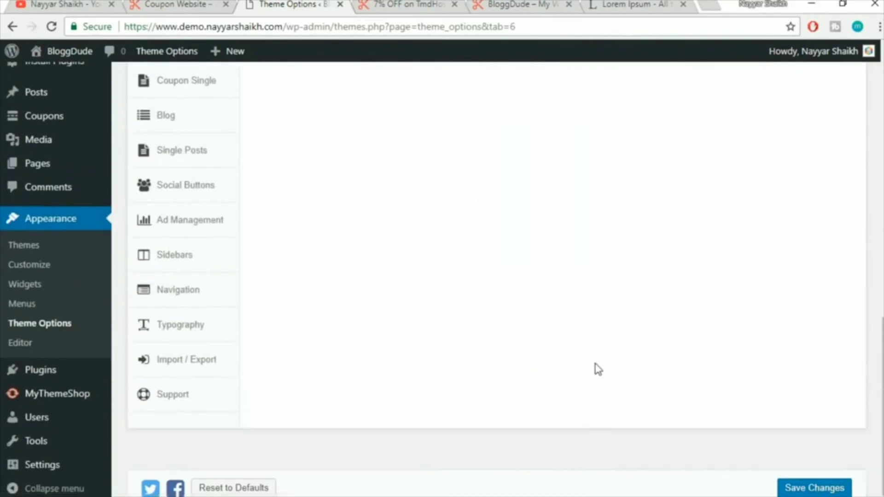
Save the carousel settings and confirm the Seamless 20% off card on the live homepage
{"action": "left_click", "coordinate": [823, 489]}
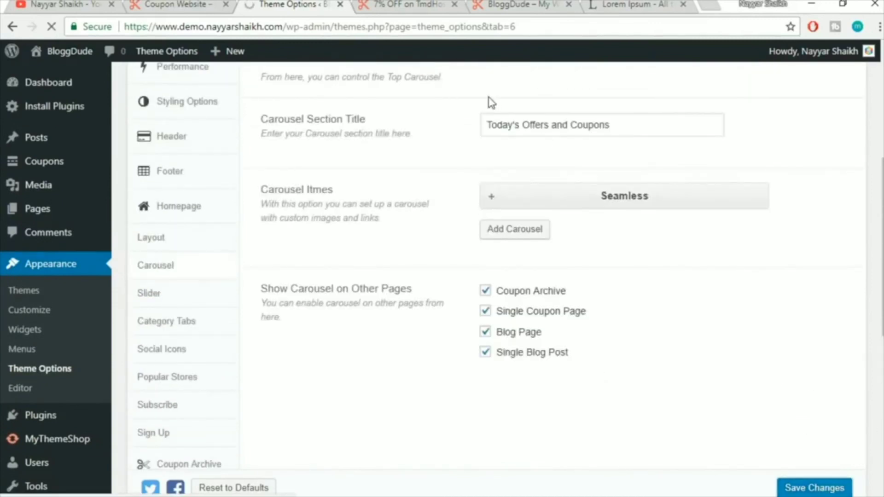
{"action": "left_click", "coordinate": [398, 3]}
{"action": "scroll", "coordinate": [560, 319], "scroll_direction": "up", "scroll_amount": 15}
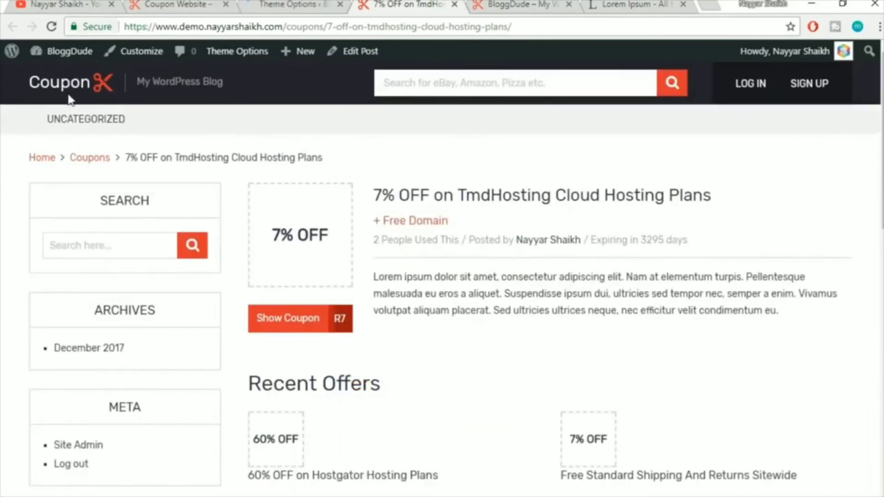
{"action": "left_click", "coordinate": [74, 93]}
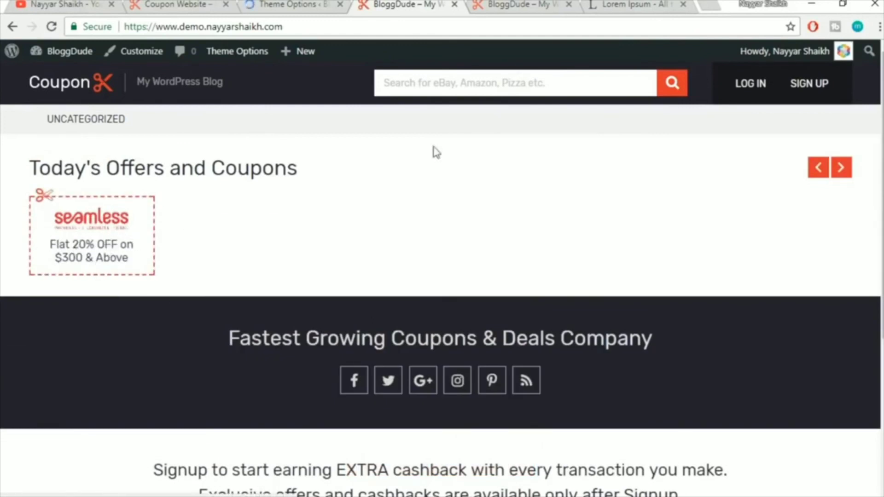
{"action": "left_click", "coordinate": [557, 3]}
{"action": "left_click", "coordinate": [570, 4]}
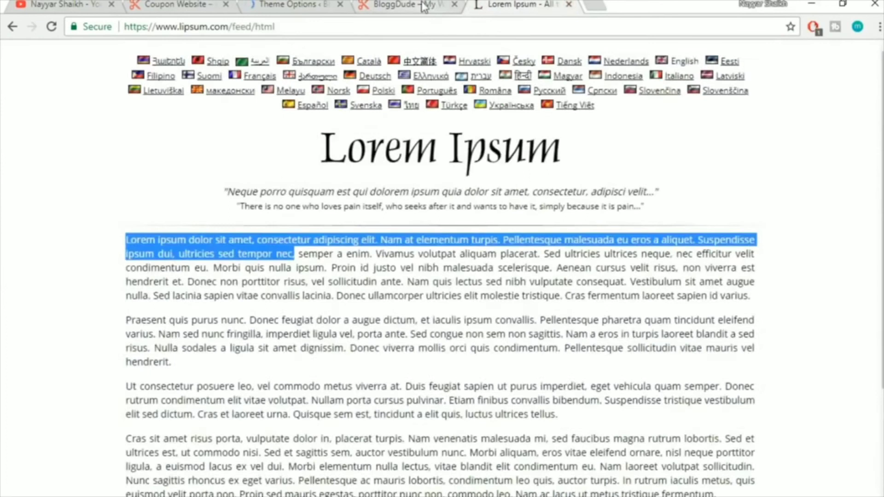
{"action": "left_click", "coordinate": [429, 5]}
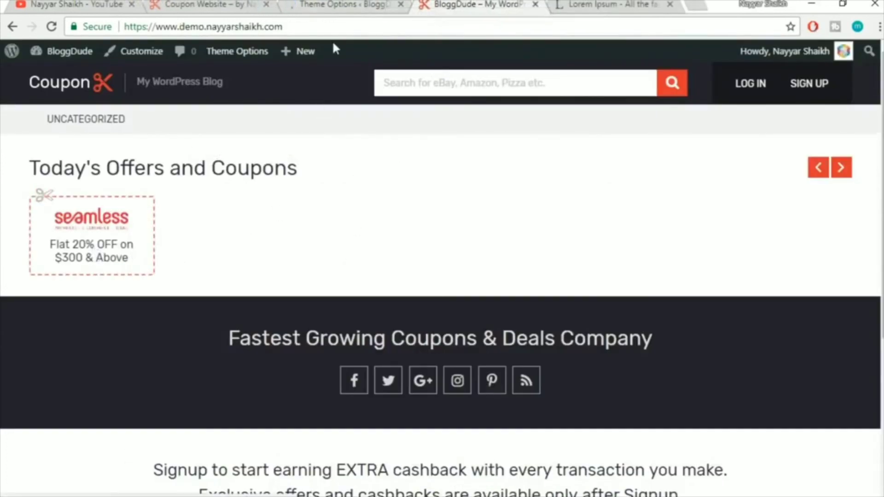
{"action": "left_click", "coordinate": [334, 7]}
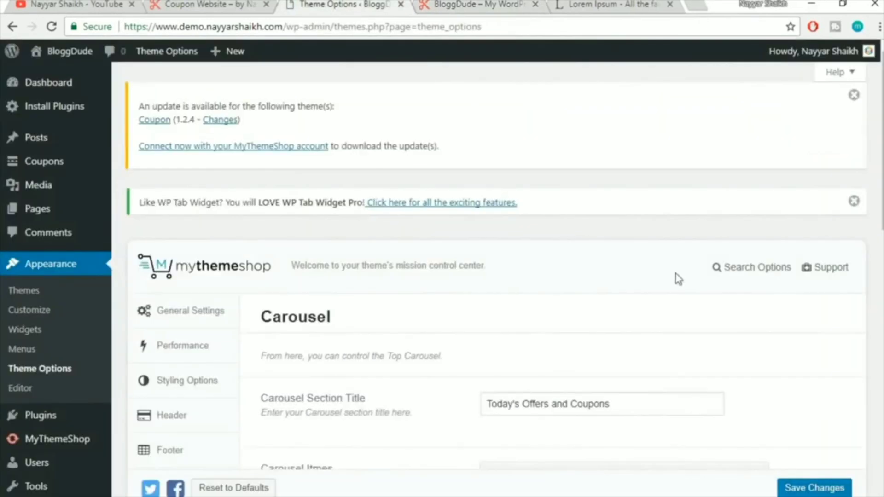
{"action": "scroll", "coordinate": [677, 276], "scroll_direction": "down", "scroll_amount": 5}
Add a carousel item titled Ebay with the description 'Flat 20% OFF on $300 & Above'
{"action": "left_click", "coordinate": [515, 229]}
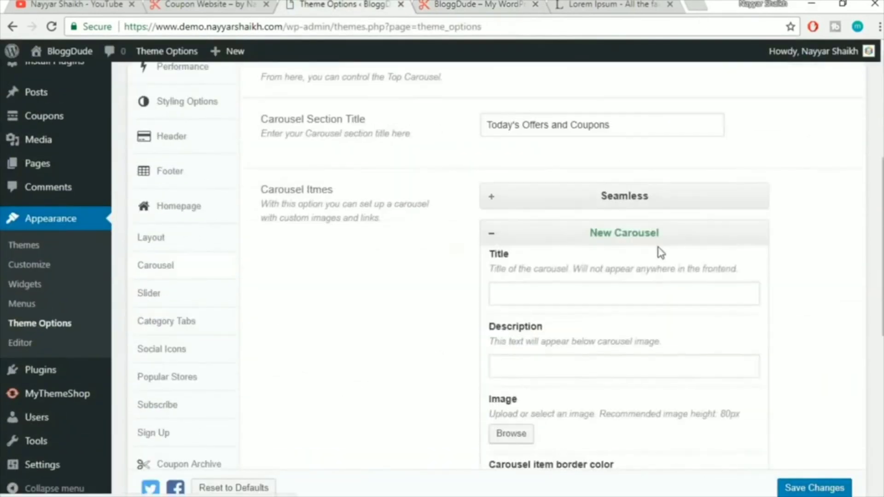
{"action": "left_click", "coordinate": [203, 5]}
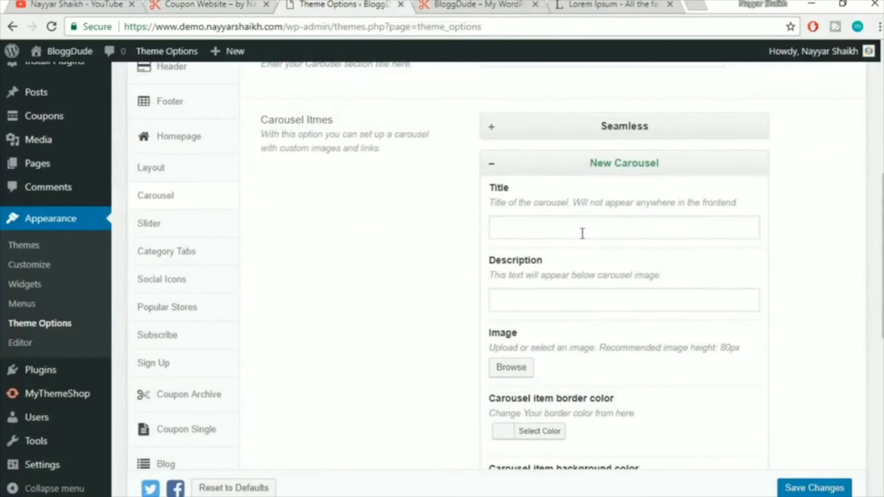
{"action": "left_click", "coordinate": [582, 229]}
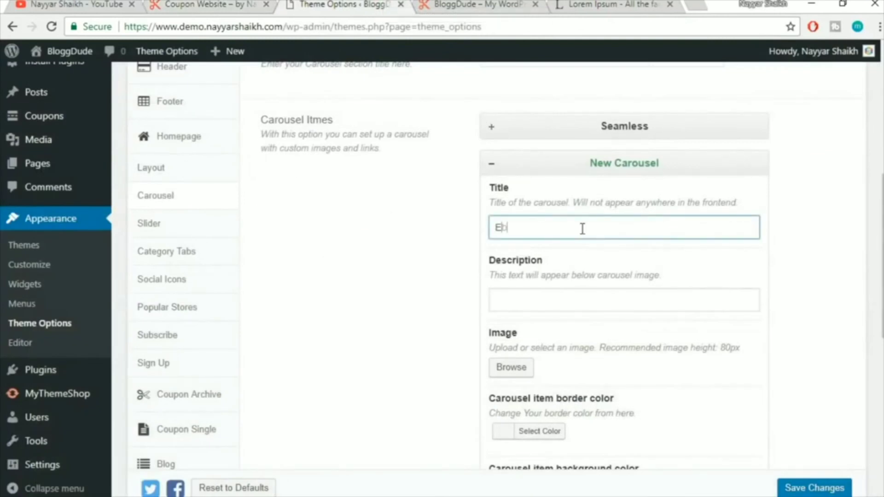
{"action": "left_click", "coordinate": [552, 299]}
{"action": "type", "text": "Flat 20% OFF on $300 & Above"}
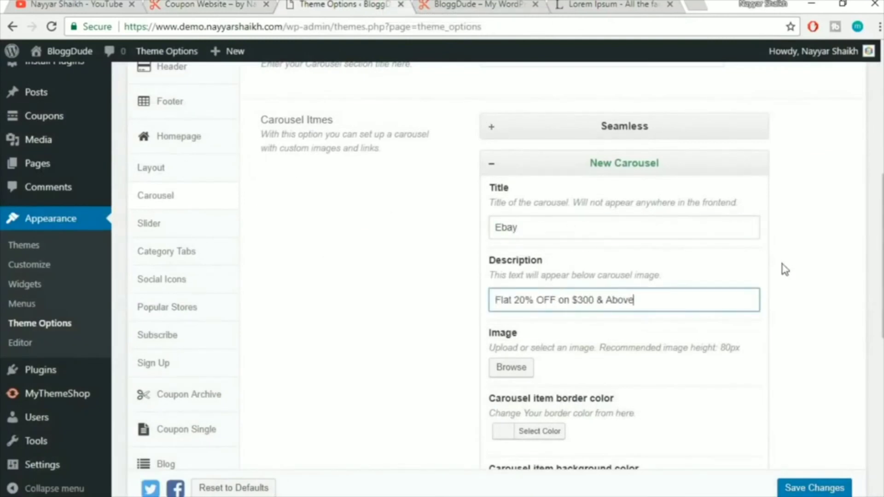
{"action": "scroll", "coordinate": [778, 272], "scroll_direction": "down", "scroll_amount": 3}
Give the Ebay item the ebay logo from the Media Library and collapse it
{"action": "left_click", "coordinate": [510, 230]}
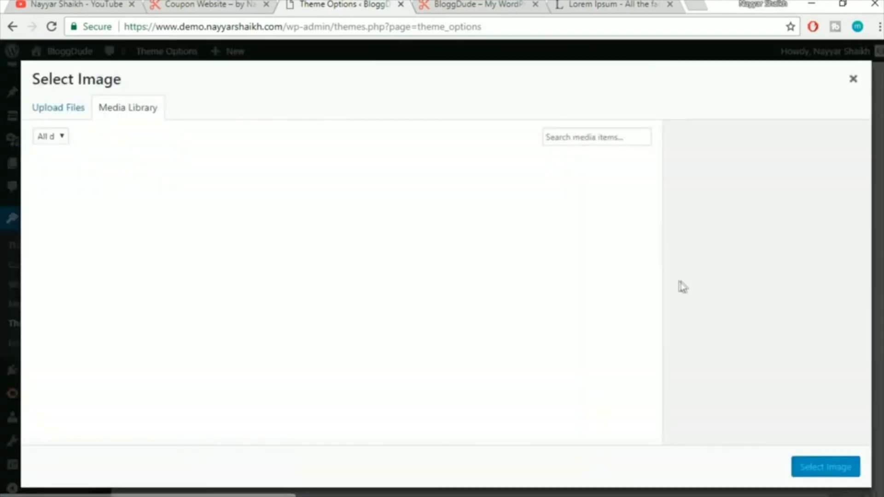
{"action": "scroll", "coordinate": [637, 320], "scroll_direction": "down", "scroll_amount": 10}
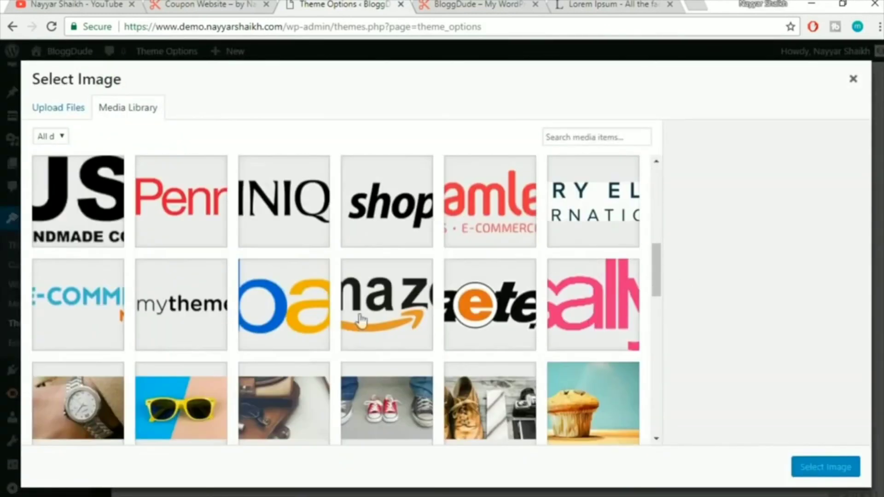
{"action": "left_click", "coordinate": [299, 292]}
{"action": "left_click", "coordinate": [825, 466]}
{"action": "scroll", "coordinate": [850, 379], "scroll_direction": "down", "scroll_amount": 5}
{"action": "left_click", "coordinate": [504, 385]}
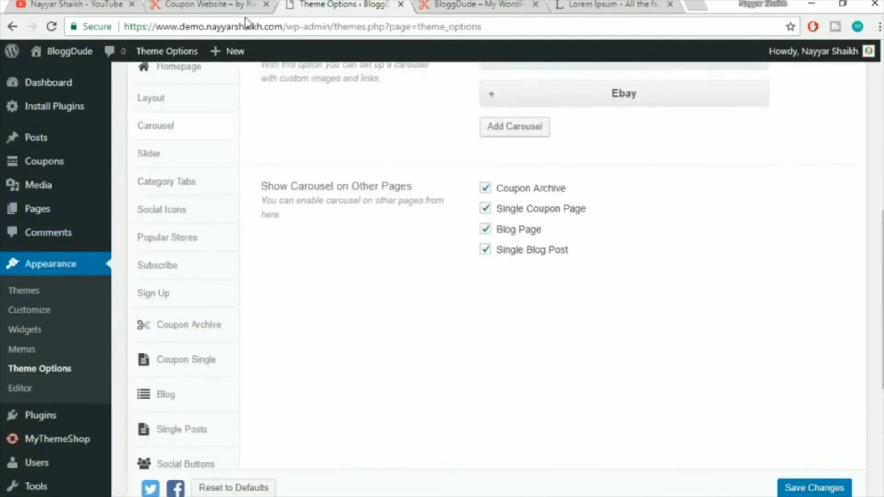
{"action": "left_click", "coordinate": [233, 4]}
Add a Sally carousel item with 'Flat 20% OFF on $300 & Above' and the Sally logo
{"action": "left_click", "coordinate": [350, 6]}
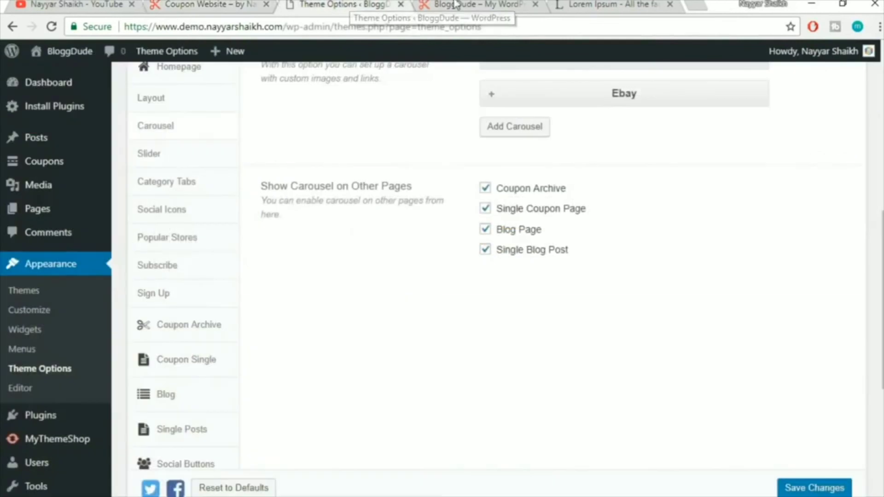
{"action": "scroll", "coordinate": [808, 223], "scroll_direction": "up", "scroll_amount": 3}
{"action": "left_click", "coordinate": [519, 273]}
{"action": "left_click", "coordinate": [552, 325]}
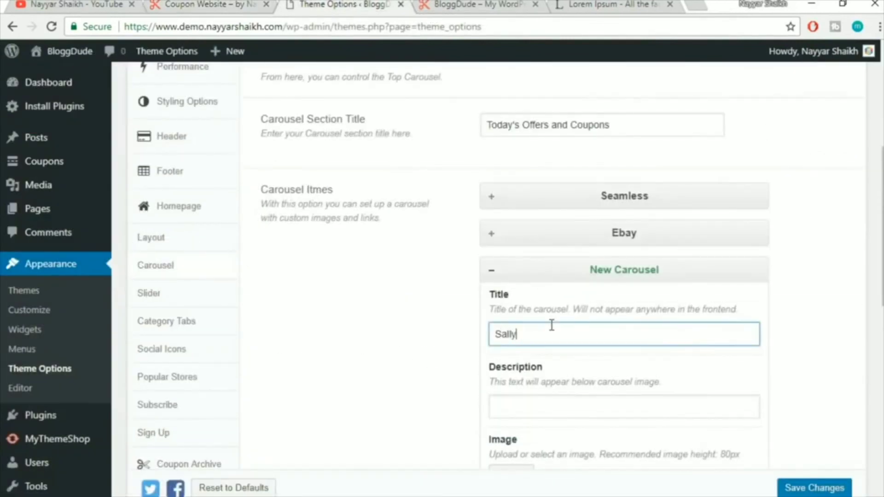
{"action": "scroll", "coordinate": [540, 331], "scroll_direction": "down", "scroll_amount": 2}
{"action": "left_click", "coordinate": [565, 329]}
{"action": "type", "text": "Flat 20% OFF on $300 & Above"}
{"action": "scroll", "coordinate": [773, 329], "scroll_direction": "down", "scroll_amount": 5}
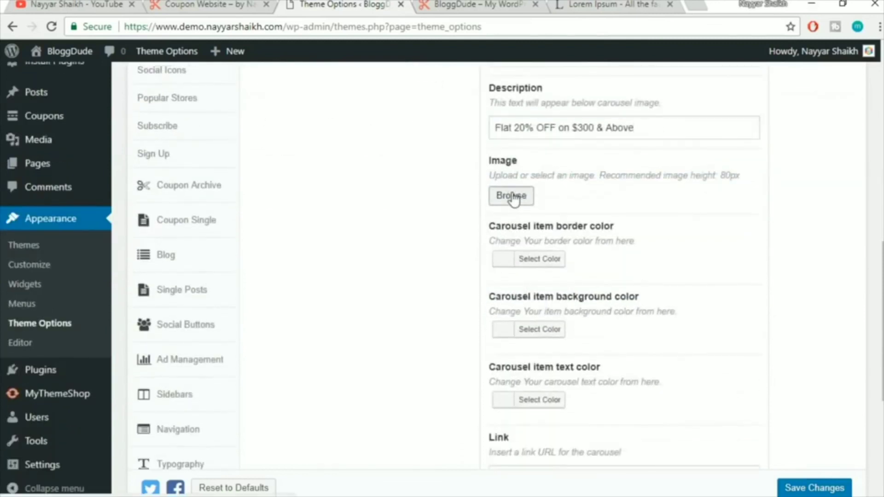
{"action": "left_click", "coordinate": [512, 196]}
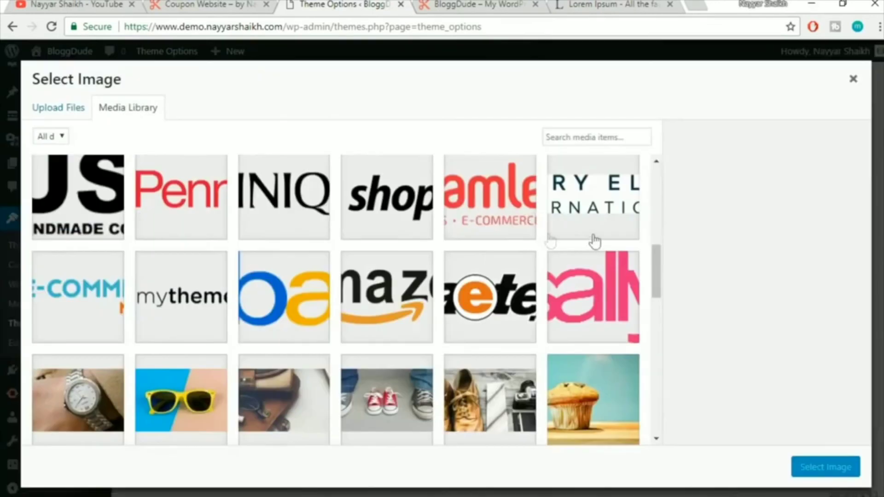
{"action": "left_click", "coordinate": [579, 309]}
{"action": "left_click", "coordinate": [827, 467]}
{"action": "scroll", "coordinate": [606, 366], "scroll_direction": "down", "scroll_amount": 5}
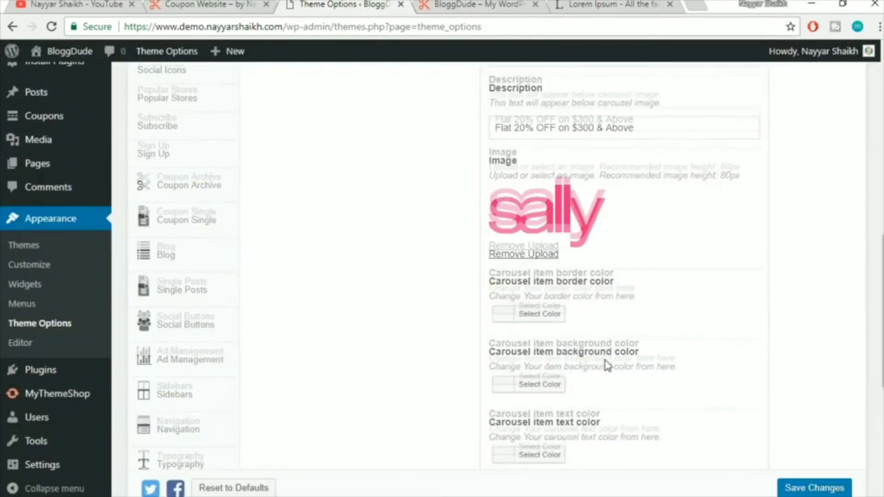
{"action": "left_click", "coordinate": [505, 353]}
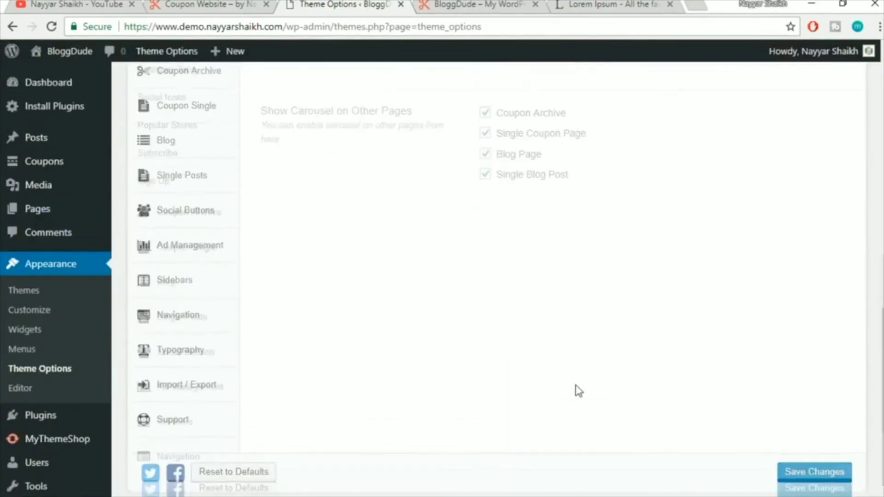
Add an Amazon carousel item with the same 20% OFF description and the Amazon logo
{"action": "left_click", "coordinate": [517, 179]}
{"action": "left_click", "coordinate": [561, 229]}
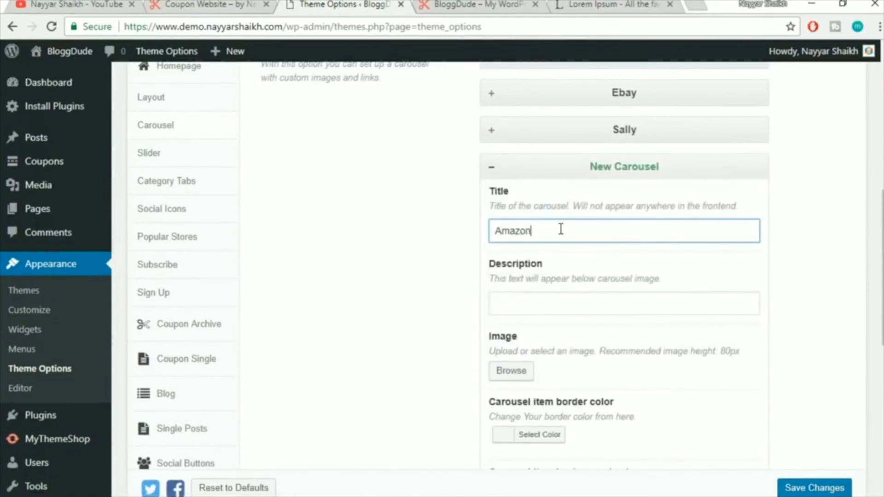
{"action": "scroll", "coordinate": [537, 357], "scroll_direction": "up", "scroll_amount": 3}
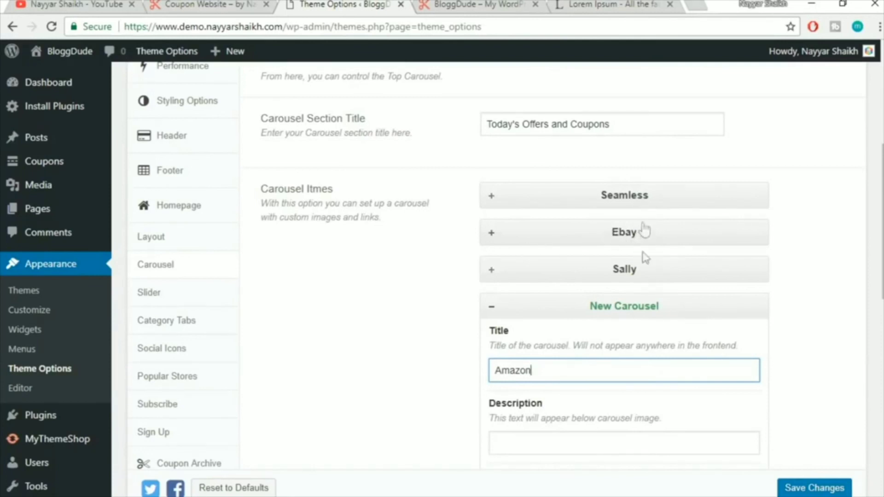
{"action": "scroll", "coordinate": [858, 274], "scroll_direction": "down", "scroll_amount": 3}
{"action": "left_click", "coordinate": [515, 297]}
{"action": "type", "text": "Flat 20% OFF on $300 & Above"}
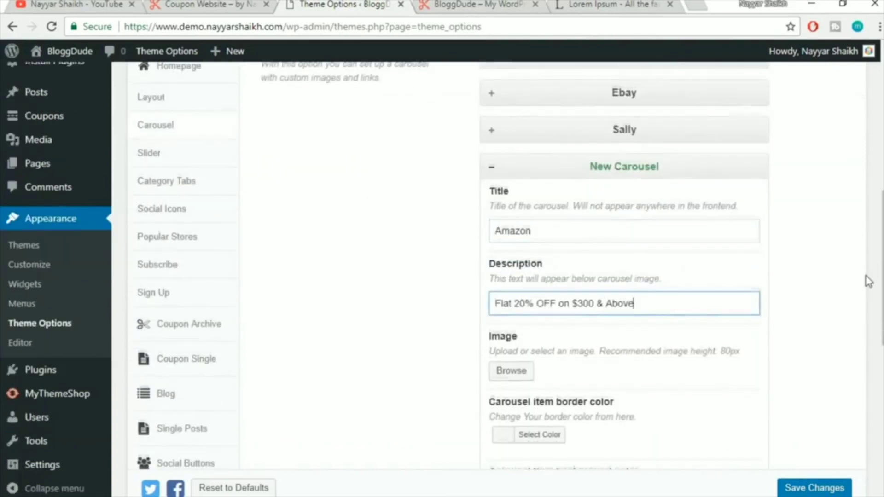
{"action": "scroll", "coordinate": [868, 278], "scroll_direction": "down", "scroll_amount": 3}
{"action": "left_click", "coordinate": [519, 239]}
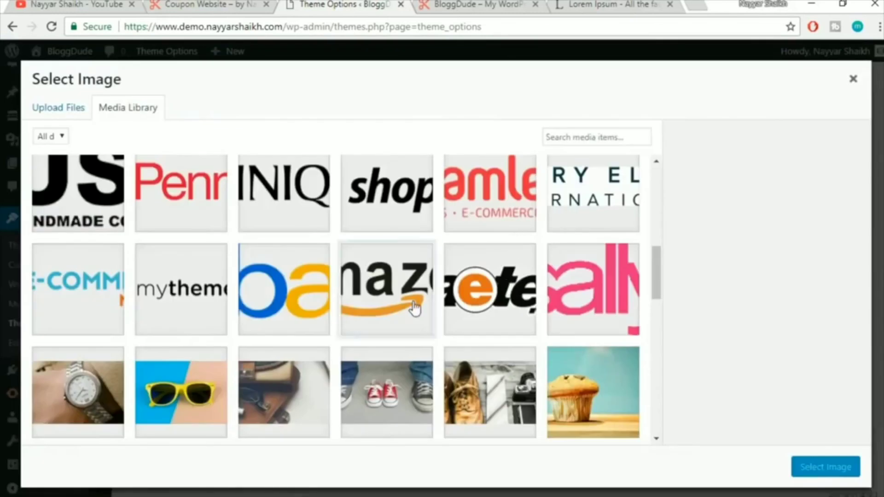
{"action": "left_click", "coordinate": [419, 306]}
{"action": "left_click", "coordinate": [826, 468]}
{"action": "scroll", "coordinate": [582, 418], "scroll_direction": "down", "scroll_amount": 3}
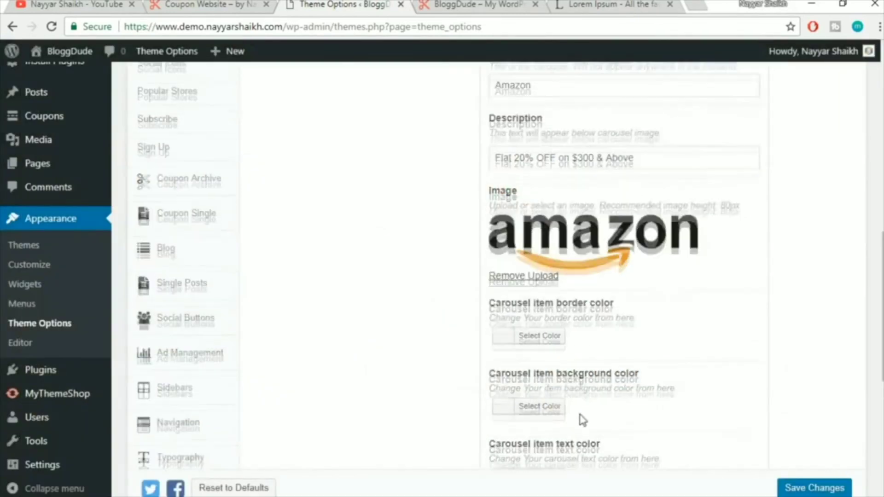
{"action": "left_click", "coordinate": [505, 386]}
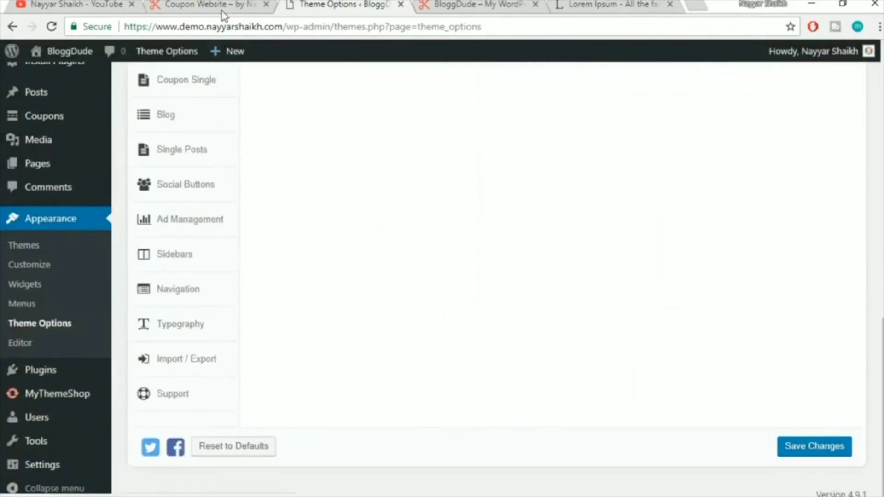
{"action": "left_click", "coordinate": [223, 10]}
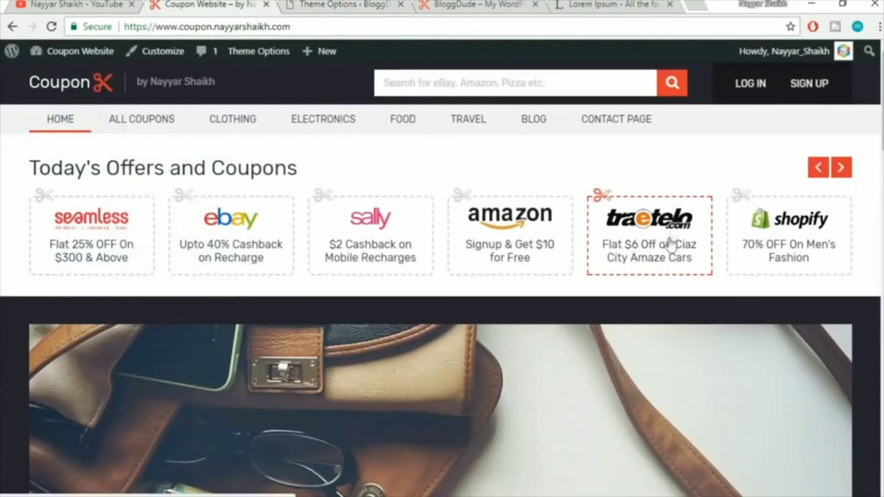
{"action": "left_click", "coordinate": [342, 5]}
Add a Traetelo carousel item with offer 'Flat 20% OFF on $300 & Above' and the Traetelo logo
{"action": "scroll", "coordinate": [591, 251], "scroll_direction": "up", "scroll_amount": 9}
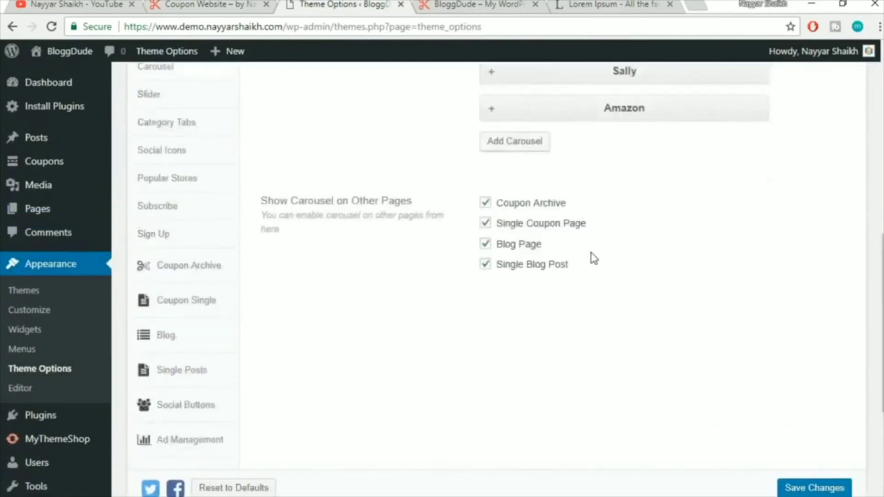
{"action": "left_click", "coordinate": [513, 342]}
{"action": "left_click", "coordinate": [548, 399]}
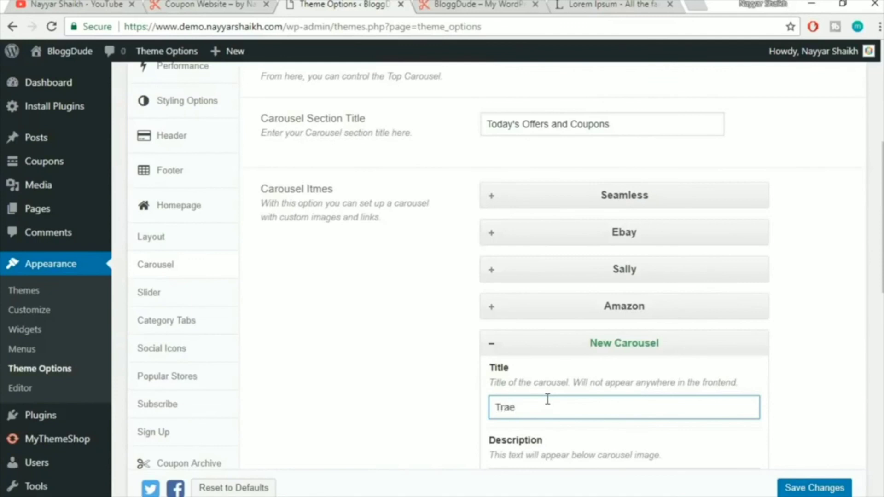
{"action": "scroll", "coordinate": [567, 393], "scroll_direction": "down", "scroll_amount": 3}
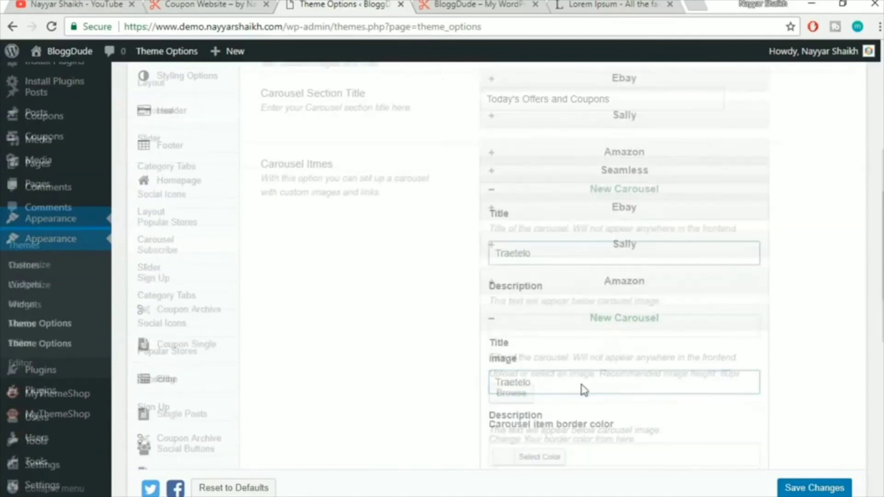
{"action": "left_click", "coordinate": [573, 264]}
{"action": "type", "text": "Flat 20% OFF on $300 & Above"}
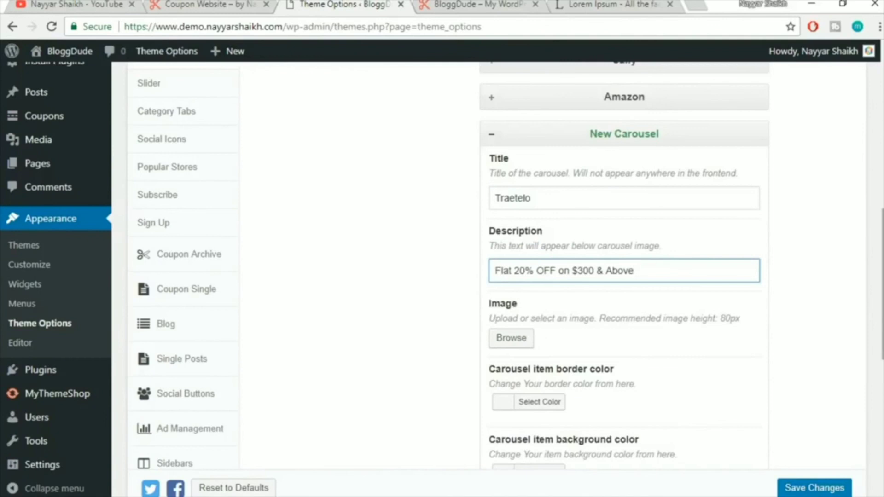
{"action": "scroll", "coordinate": [529, 267], "scroll_direction": "down", "scroll_amount": 2}
{"action": "left_click", "coordinate": [517, 273]}
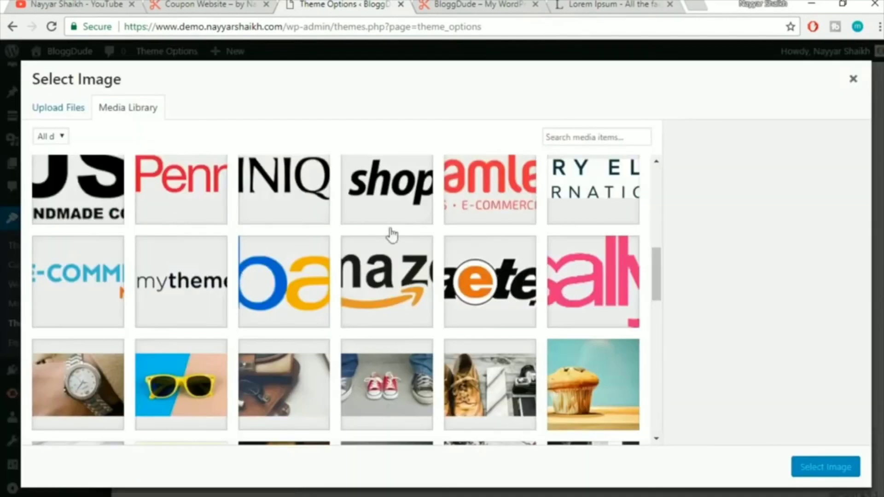
{"action": "left_click", "coordinate": [496, 309]}
{"action": "left_click", "coordinate": [827, 466]}
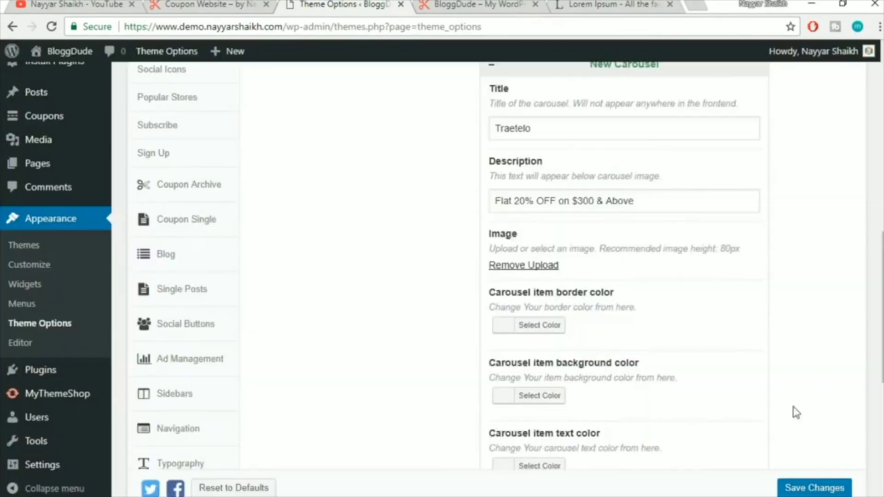
{"action": "scroll", "coordinate": [589, 452], "scroll_direction": "down", "scroll_amount": 5}
{"action": "left_click", "coordinate": [503, 345]}
Check the live carousel, then add a 'Shopify' carousel item with the pasted offer text
{"action": "left_click", "coordinate": [200, 5]}
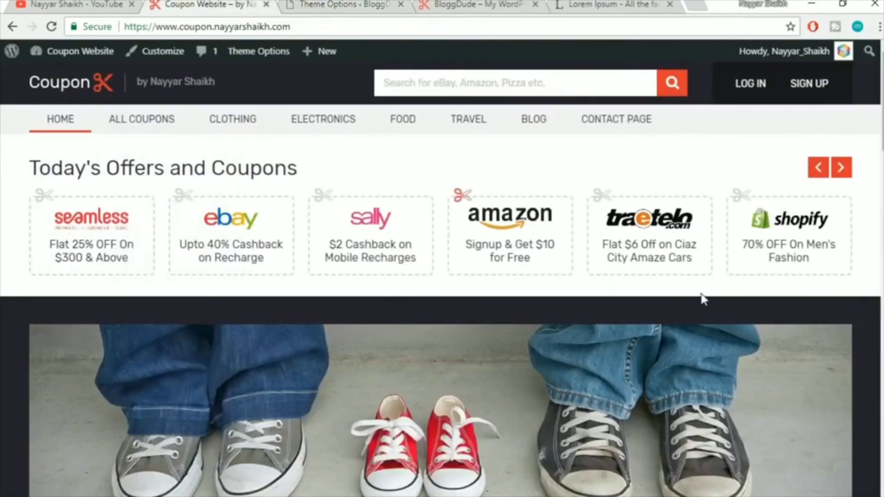
{"action": "left_click", "coordinate": [357, 5]}
{"action": "scroll", "coordinate": [614, 321], "scroll_direction": "up", "scroll_amount": 5}
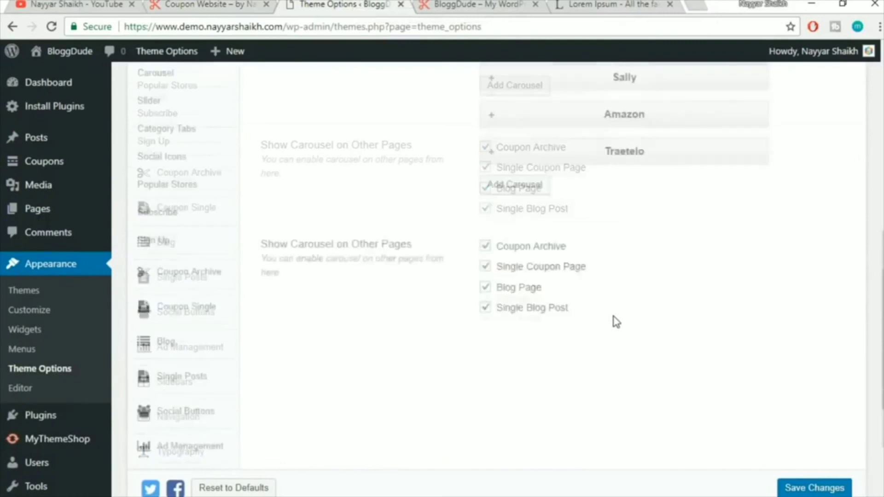
{"action": "left_click", "coordinate": [521, 245]}
{"action": "left_click", "coordinate": [551, 303]}
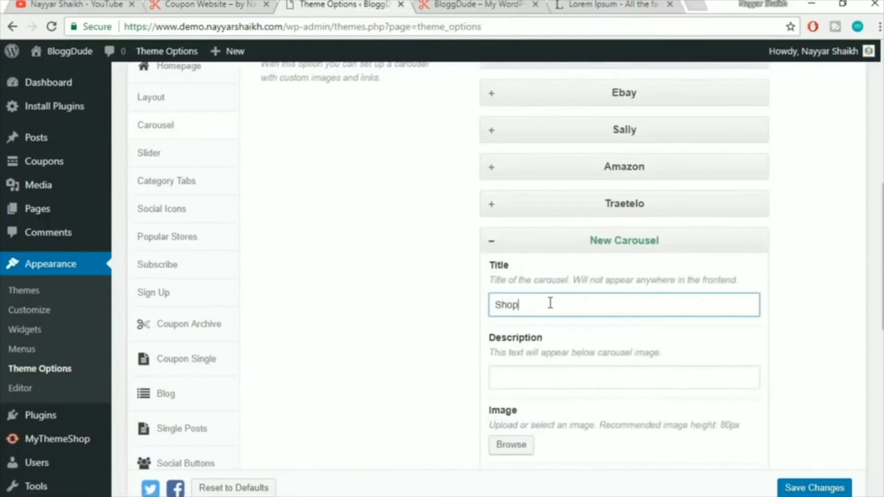
{"action": "type", "text": "Shopify"}
{"action": "left_click", "coordinate": [556, 377]}
{"action": "type", "text": "Flat 20% OFF on $300 & Above"}
{"action": "scroll", "coordinate": [746, 350], "scroll_direction": "down", "scroll_amount": 5}
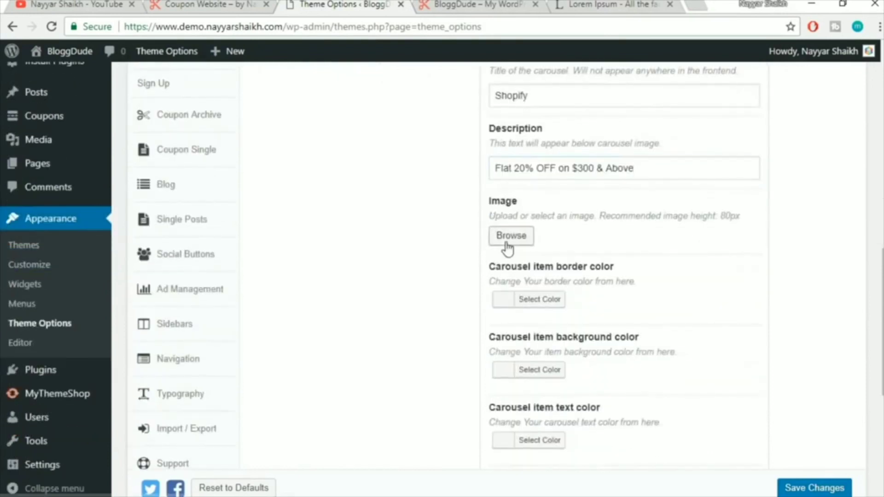
Attach the Shopify logo to the Shopify item and save the theme options
{"action": "left_click", "coordinate": [506, 244]}
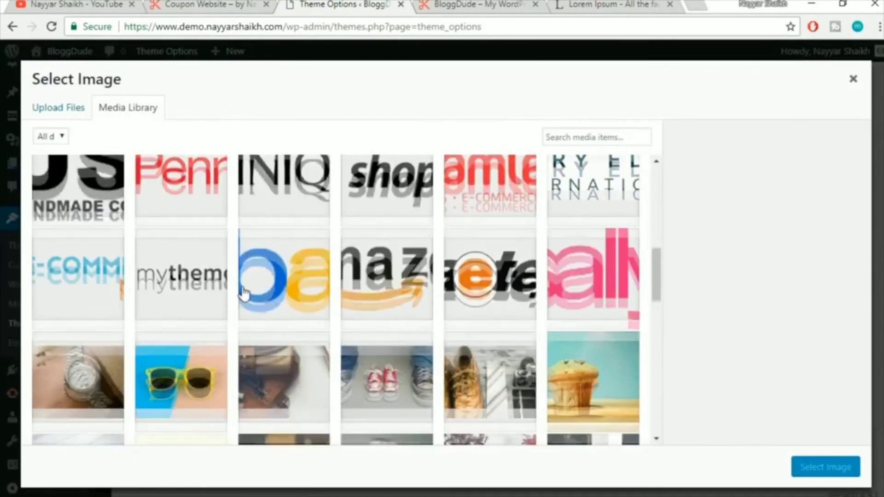
{"action": "scroll", "coordinate": [244, 294], "scroll_direction": "up", "scroll_amount": 3}
{"action": "scroll", "coordinate": [246, 294], "scroll_direction": "down", "scroll_amount": 3}
{"action": "left_click", "coordinate": [391, 191]}
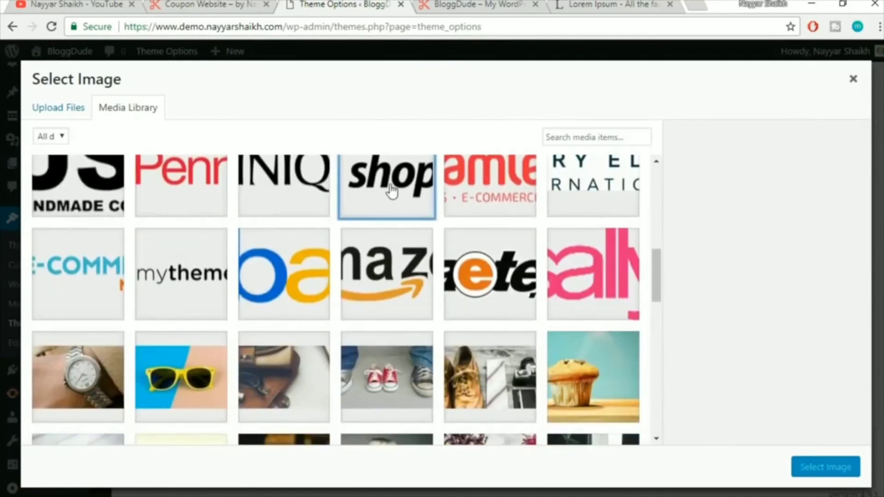
{"action": "left_click", "coordinate": [812, 472]}
{"action": "scroll", "coordinate": [746, 450], "scroll_direction": "down", "scroll_amount": 3}
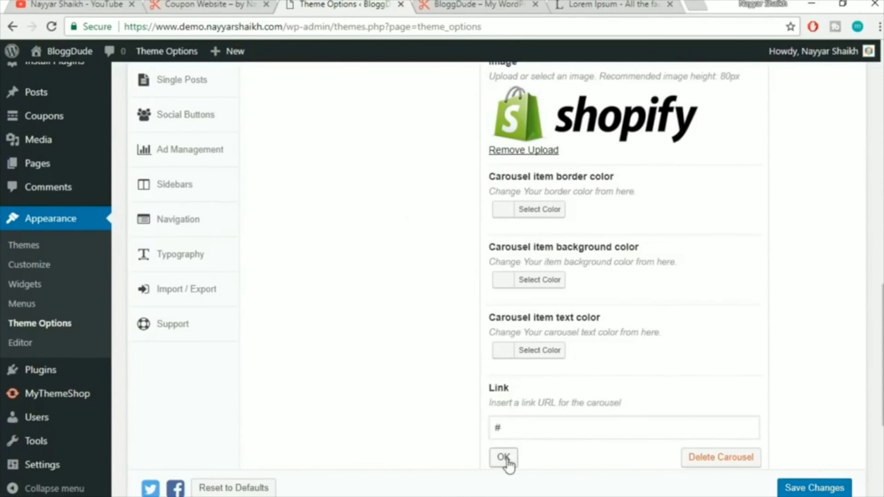
{"action": "left_click", "coordinate": [504, 458]}
{"action": "left_click", "coordinate": [820, 446]}
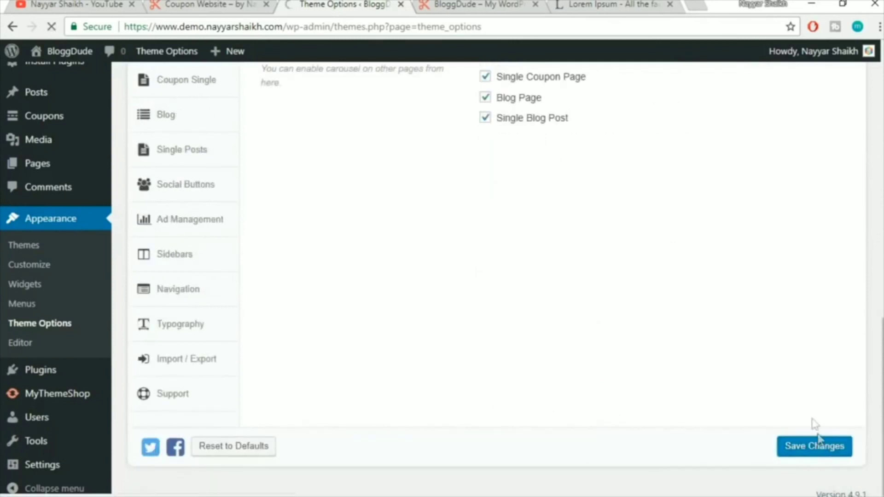
{"action": "left_click", "coordinate": [474, 3]}
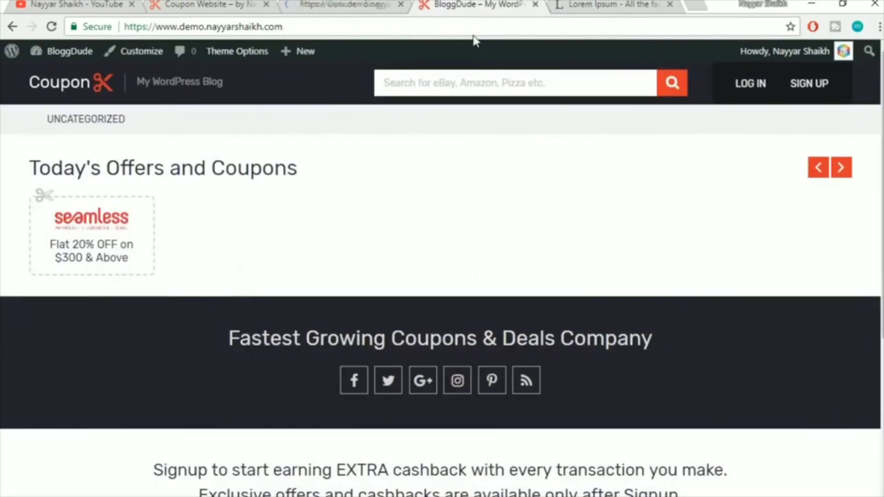
Reload the homepage and slide through the carousel to confirm all six brand offer cards
{"action": "left_click", "coordinate": [476, 31]}
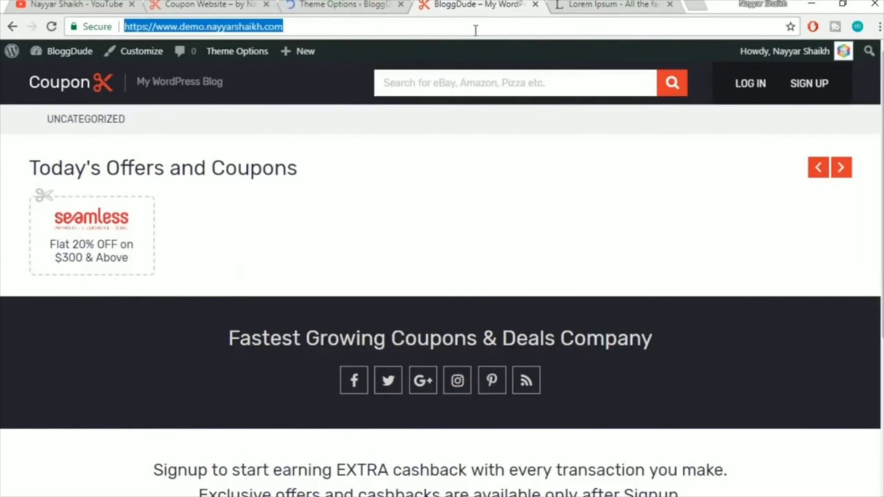
{"action": "key", "text": "Return"}
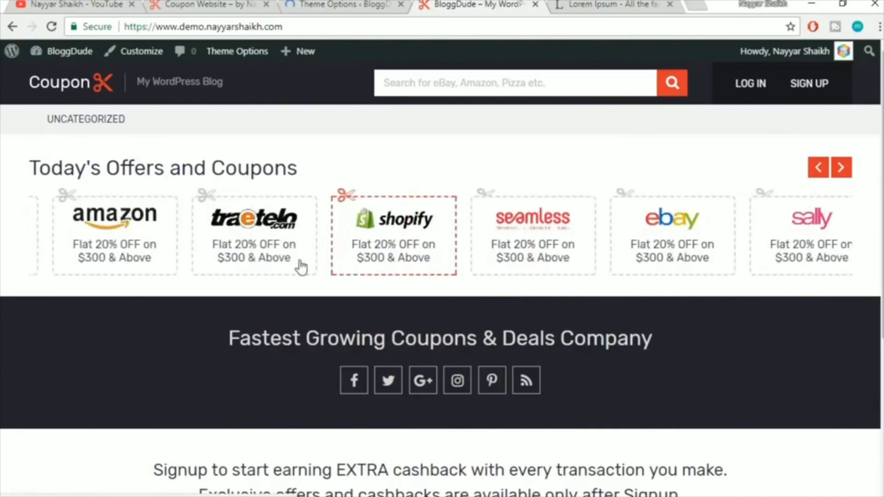
{"action": "left_click_drag", "start_coordinate": [793, 251], "coordinate": [240, 288]}
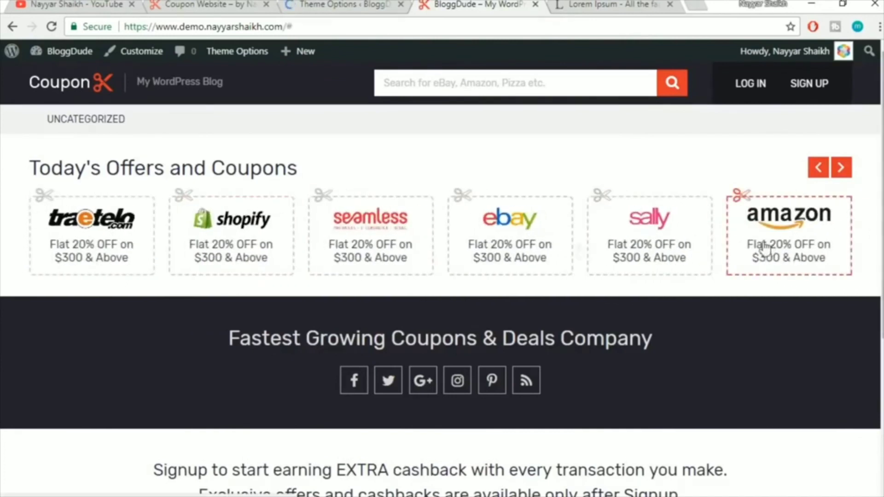
{"action": "left_click_drag", "start_coordinate": [766, 249], "coordinate": [241, 241]}
{"action": "left_click", "coordinate": [841, 168]}
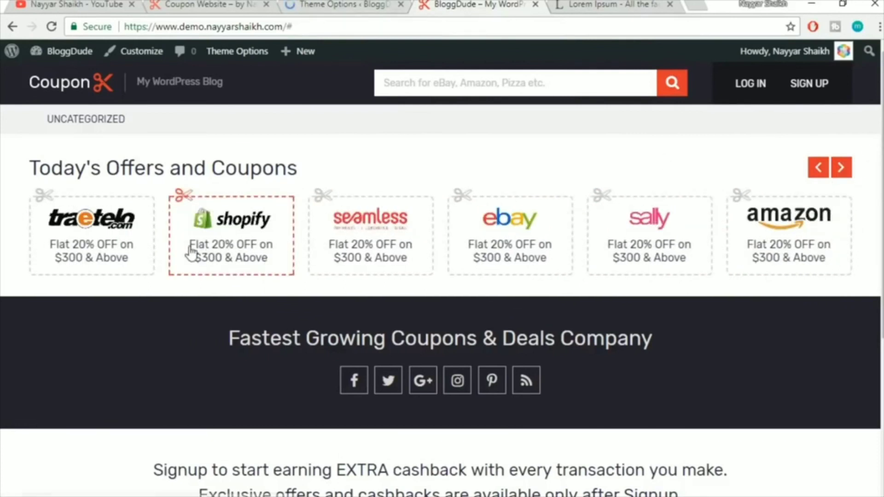
{"action": "left_click_drag", "start_coordinate": [191, 252], "coordinate": [462, 241]}
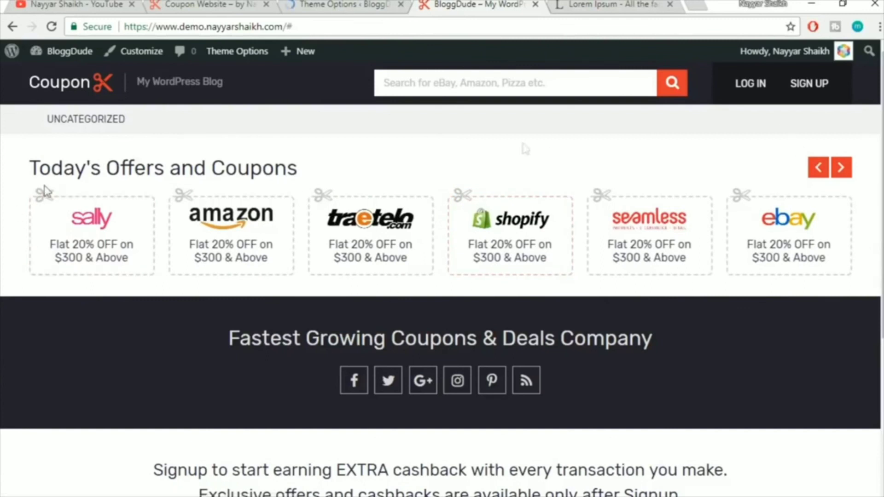
Review the Theme Options carousel settings, including the Show Carousel on Other Pages section
{"action": "left_click", "coordinate": [370, 5]}
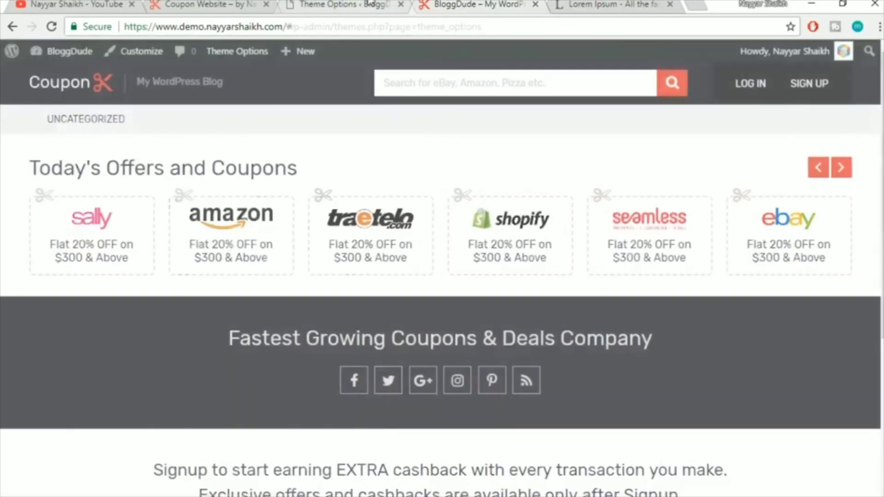
{"action": "scroll", "coordinate": [789, 311], "scroll_direction": "down", "scroll_amount": 10}
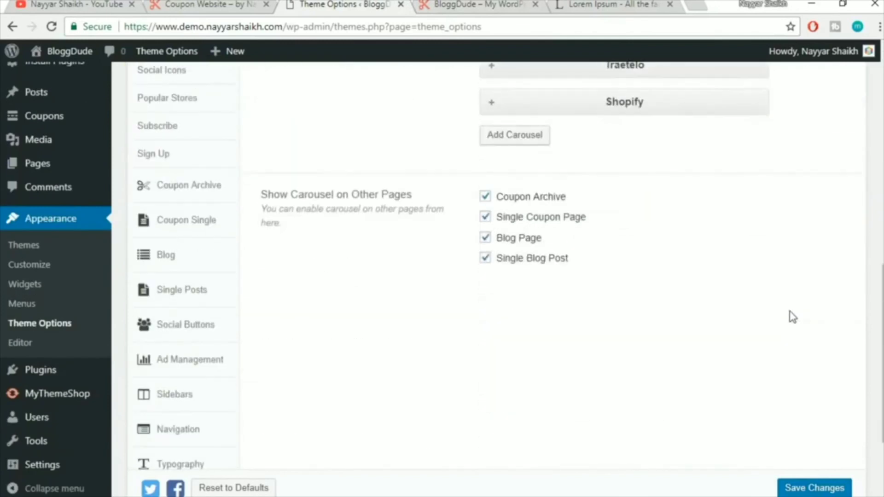
{"action": "left_click_drag", "start_coordinate": [263, 192], "coordinate": [422, 204]}
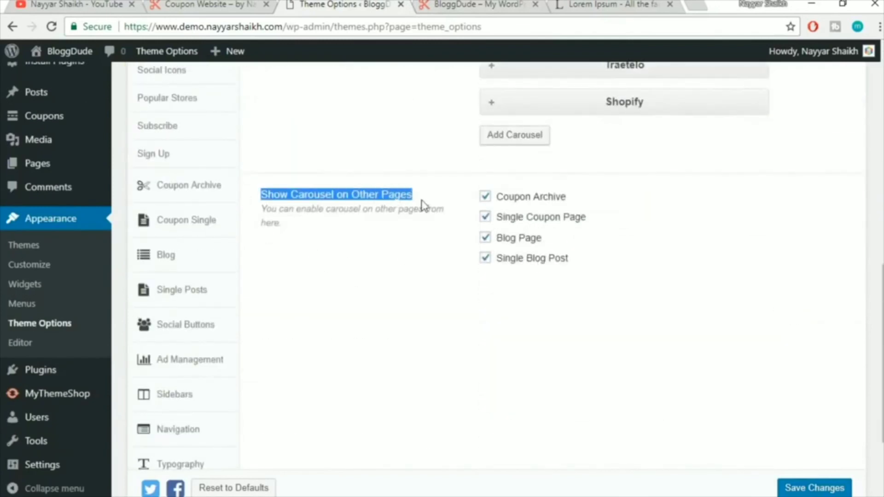
{"action": "left_click", "coordinate": [407, 203]}
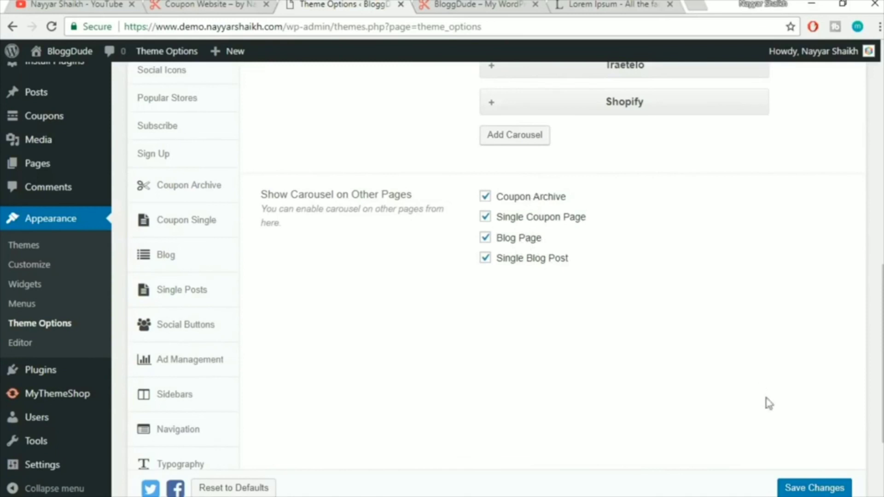
{"action": "scroll", "coordinate": [622, 417], "scroll_direction": "up", "scroll_amount": 5}
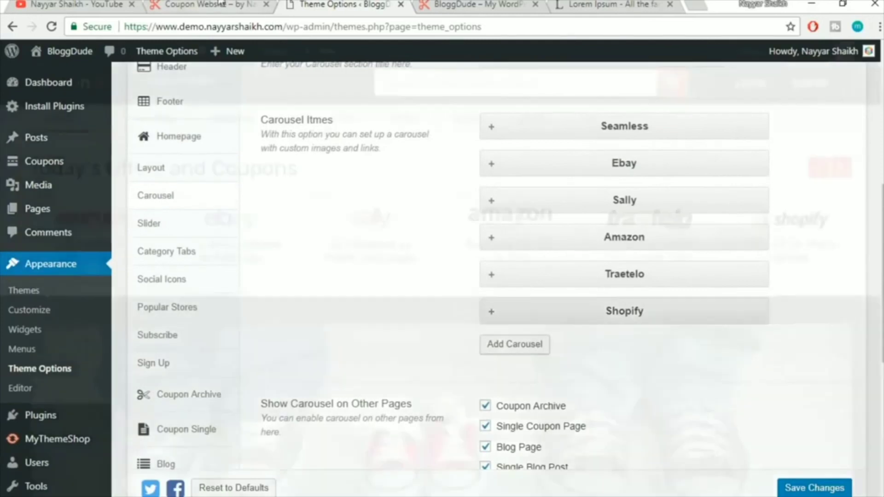
{"action": "scroll", "coordinate": [659, 265], "scroll_direction": "down", "scroll_amount": 5}
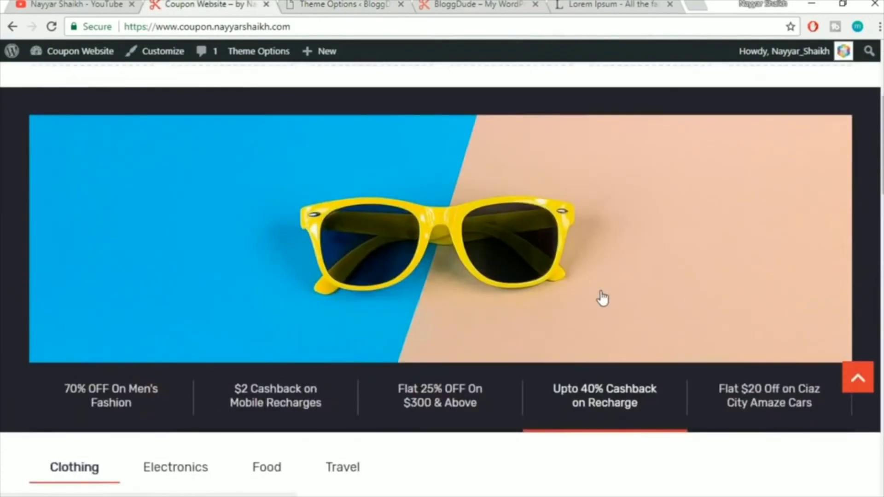
{"action": "left_click", "coordinate": [336, 4]}
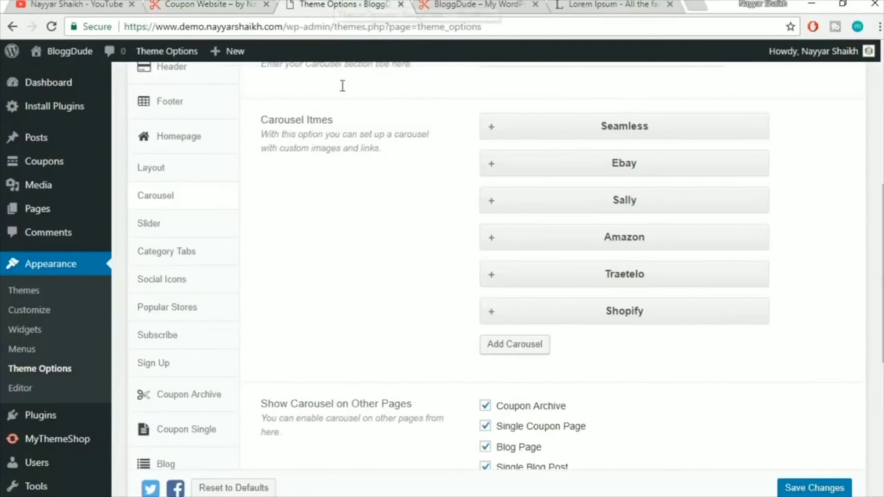
Open the Slider section of Theme Options and add a blank new slide
{"action": "left_click", "coordinate": [179, 231]}
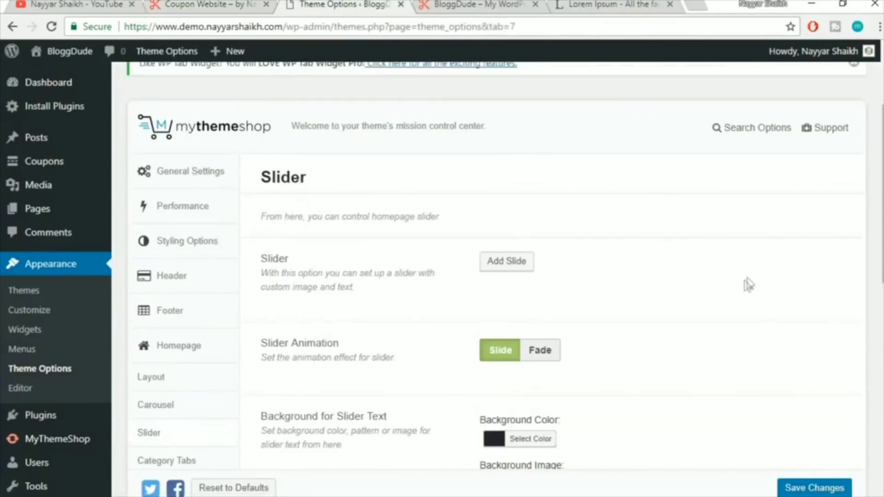
{"action": "scroll", "coordinate": [704, 292], "scroll_direction": "down", "scroll_amount": 2}
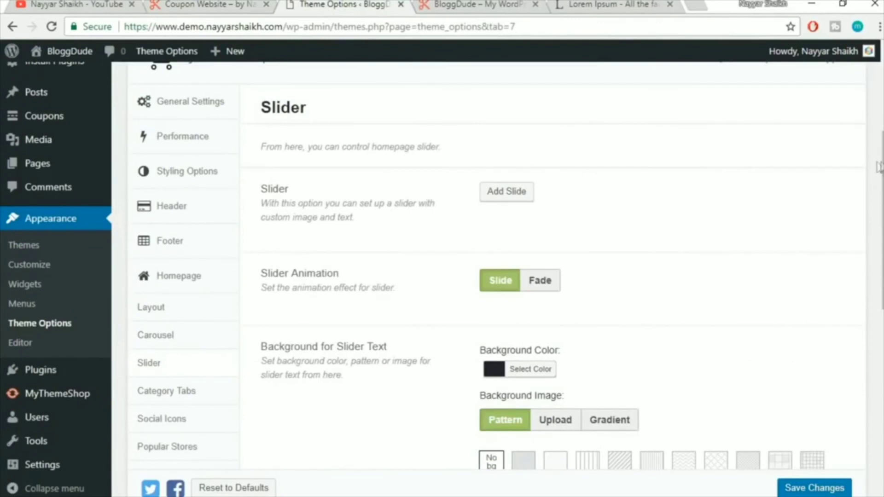
{"action": "scroll", "coordinate": [504, 336], "scroll_direction": "down", "scroll_amount": 8}
{"action": "scroll", "coordinate": [475, 416], "scroll_direction": "up", "scroll_amount": 9}
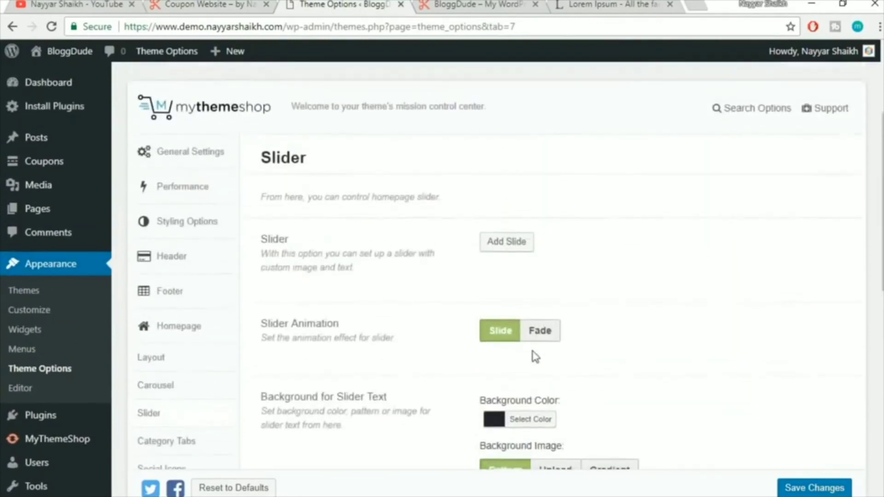
{"action": "scroll", "coordinate": [553, 340], "scroll_direction": "up", "scroll_amount": 3}
{"action": "scroll", "coordinate": [608, 316], "scroll_direction": "down", "scroll_amount": 3}
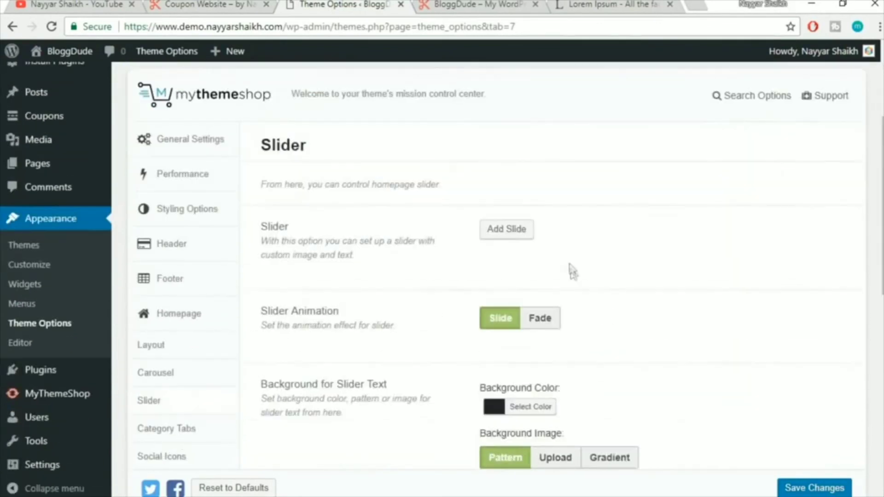
{"action": "left_click", "coordinate": [523, 230]}
{"action": "scroll", "coordinate": [763, 282], "scroll_direction": "down", "scroll_amount": 2}
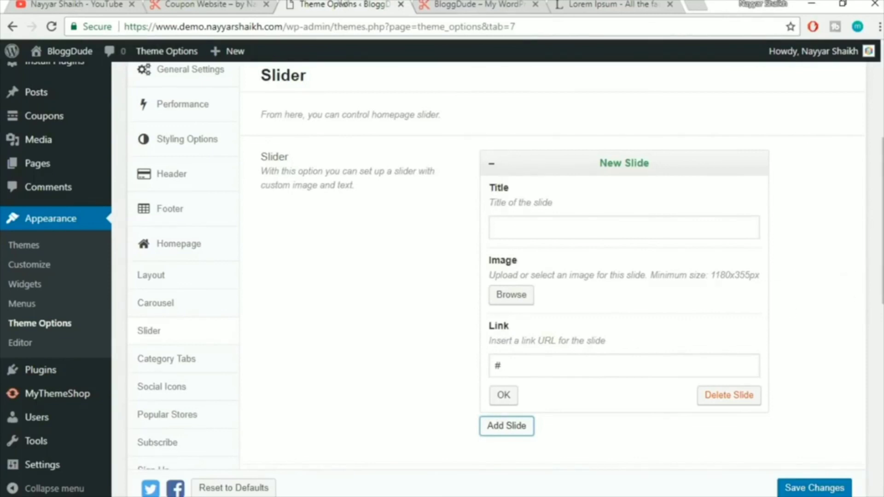
Compare with the live homepage slider, then paste 'Flat 20% OFF on $300 & Above' as the new slide's title
{"action": "left_click", "coordinate": [204, 4]}
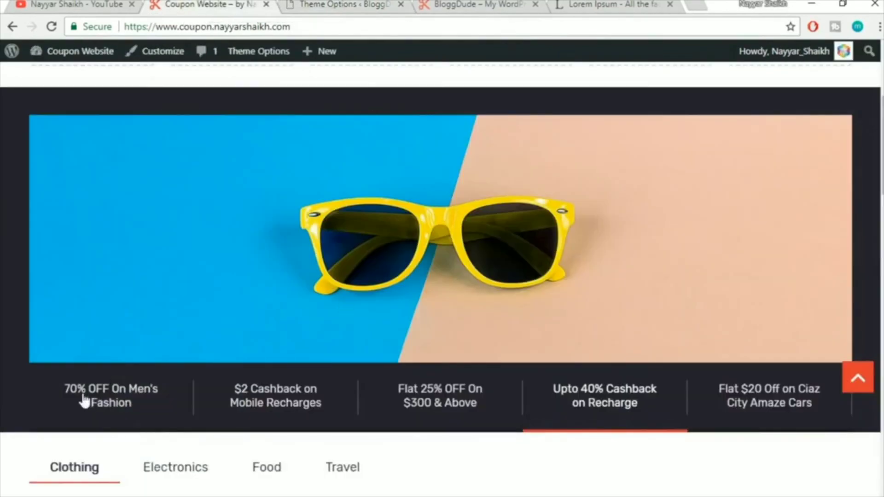
{"action": "left_click", "coordinate": [313, 5]}
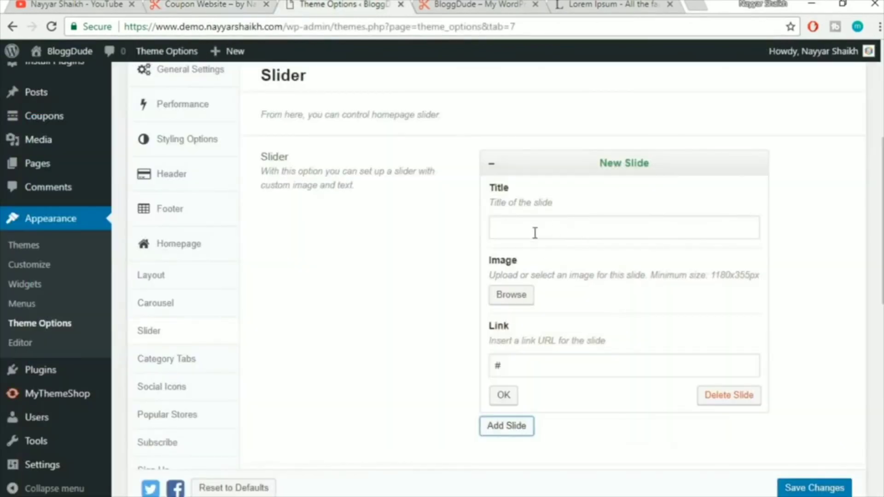
{"action": "left_click", "coordinate": [190, 4]}
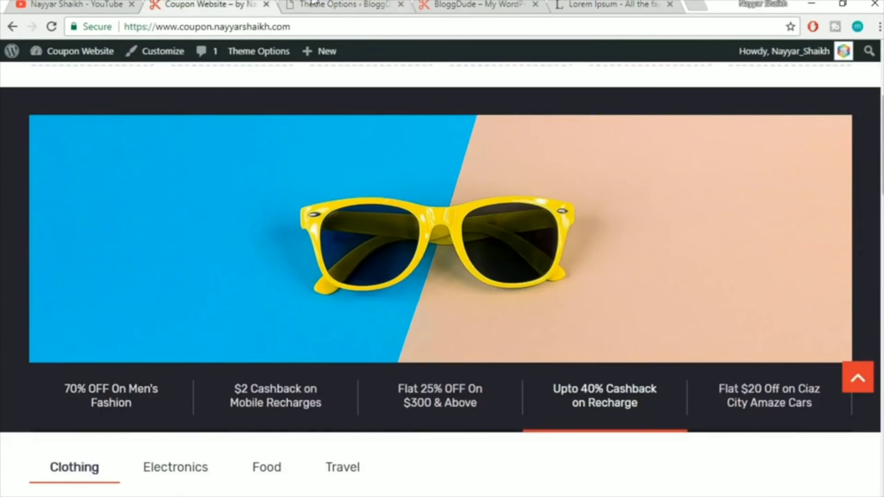
{"action": "left_click", "coordinate": [368, 4]}
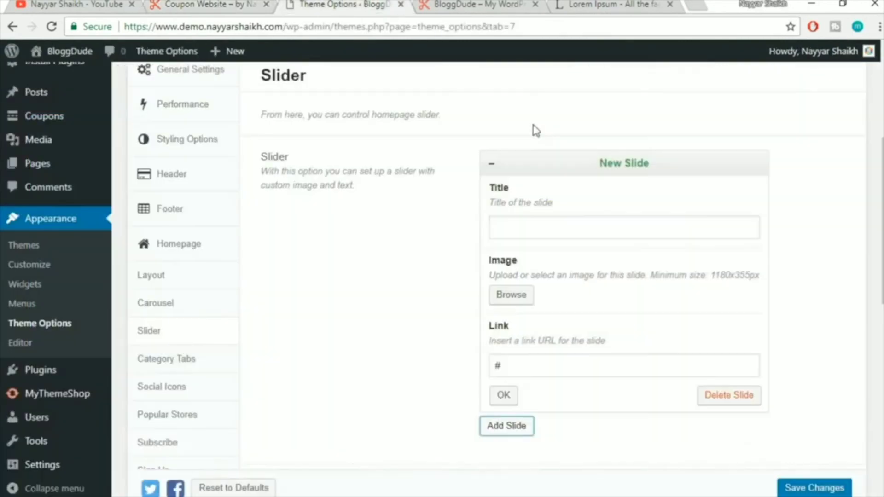
{"action": "left_click", "coordinate": [593, 224]}
{"action": "type", "text": "Flat 20% OFF on $300 & Above"}
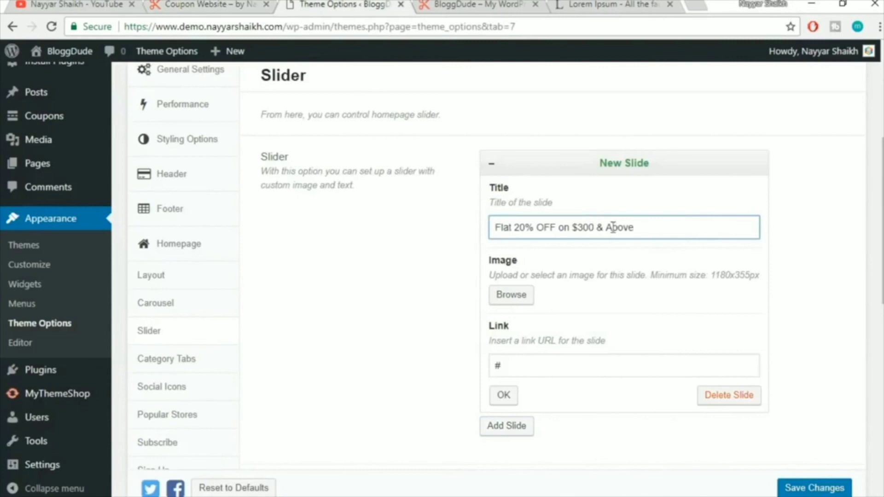
Attach the shoes-and-camera photo slide1.jpg as the slide image and collapse the slide
{"action": "left_click", "coordinate": [528, 302]}
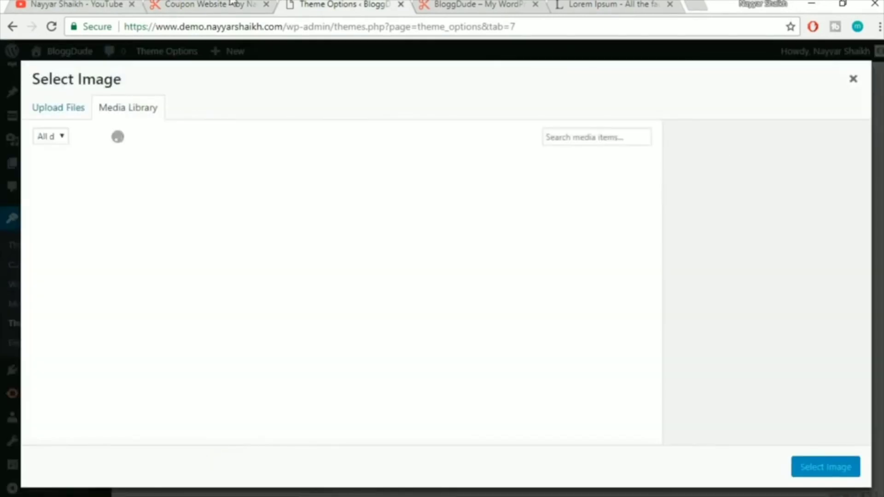
{"action": "left_click", "coordinate": [231, 4]}
{"action": "left_click", "coordinate": [110, 404]}
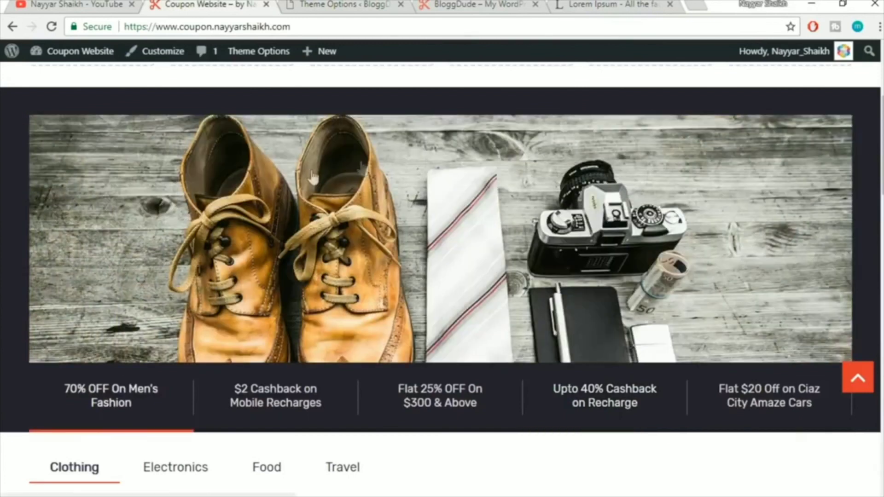
{"action": "left_click", "coordinate": [352, 4]}
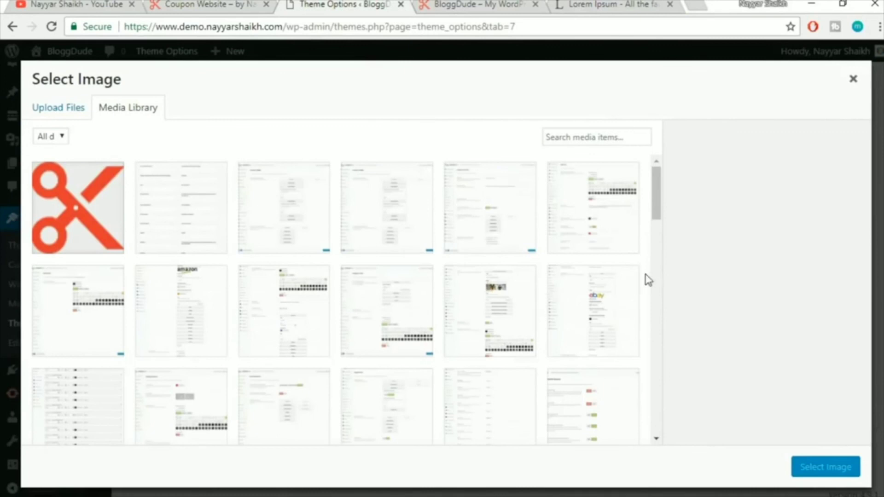
{"action": "scroll", "coordinate": [648, 280], "scroll_direction": "down", "scroll_amount": 7}
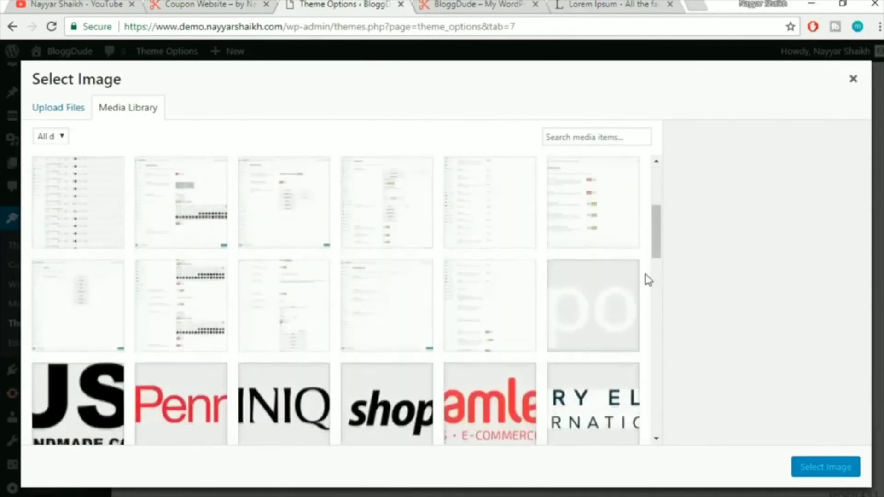
{"action": "scroll", "coordinate": [648, 280], "scroll_direction": "down", "scroll_amount": 2}
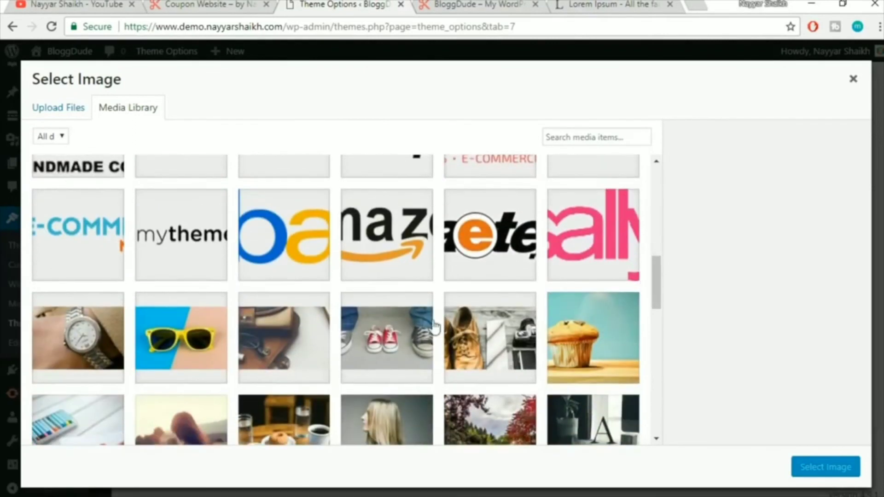
{"action": "left_click", "coordinate": [495, 352]}
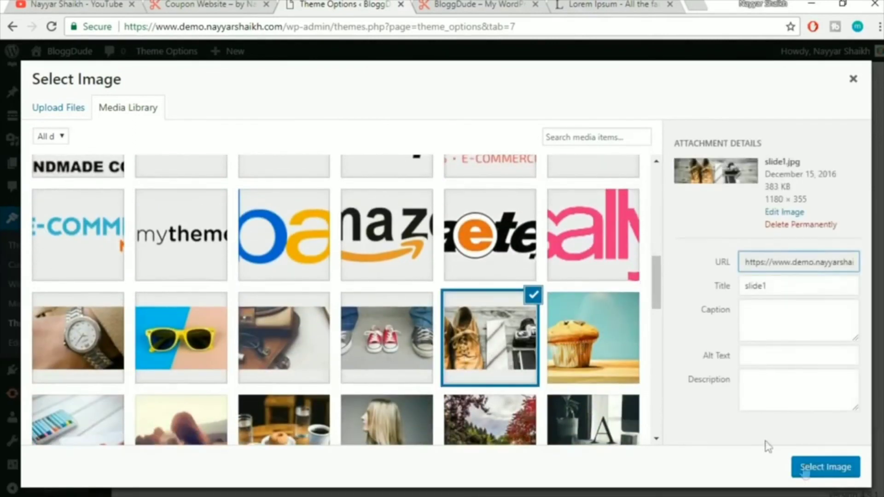
{"action": "left_click", "coordinate": [826, 467]}
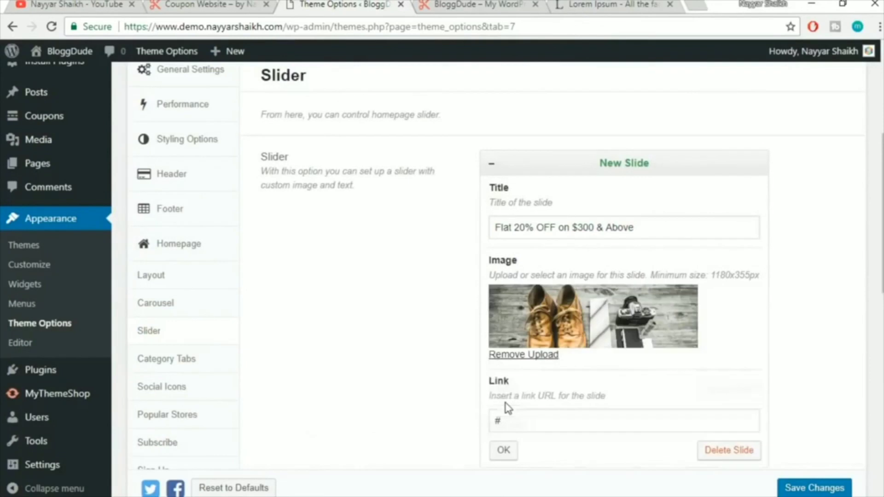
{"action": "left_click", "coordinate": [505, 452]}
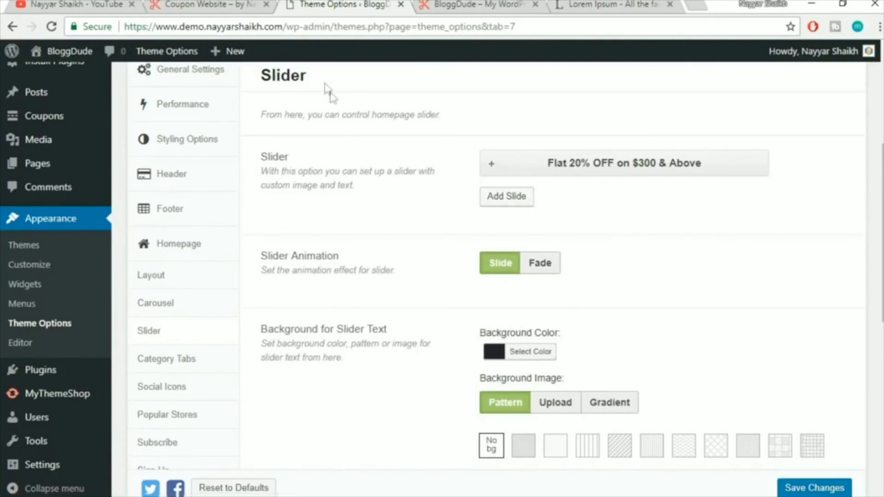
Add a second 'Flat 20% OFF on $300 & Above' slide using the bag photo slide3.jpg
{"action": "left_click", "coordinate": [521, 197]}
{"action": "left_click", "coordinate": [542, 271]}
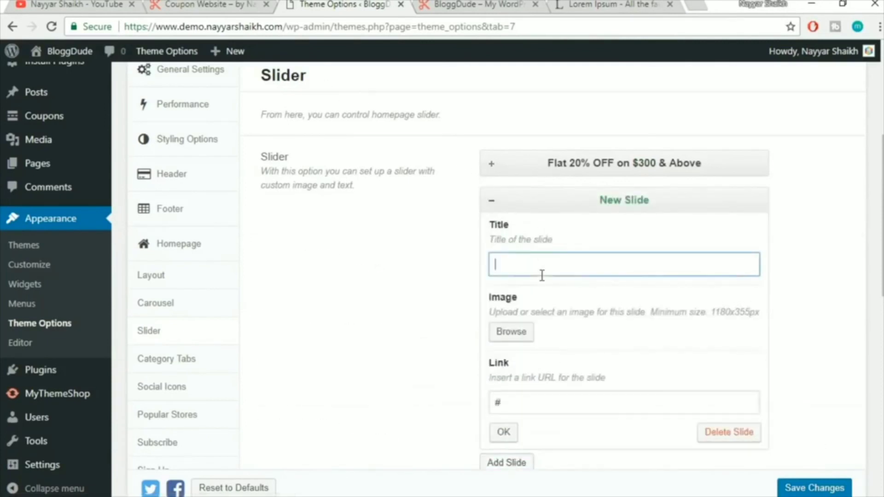
{"action": "type", "text": "Flat 20% OFF on $300 & Above"}
{"action": "scroll", "coordinate": [812, 247], "scroll_direction": "down", "scroll_amount": 3}
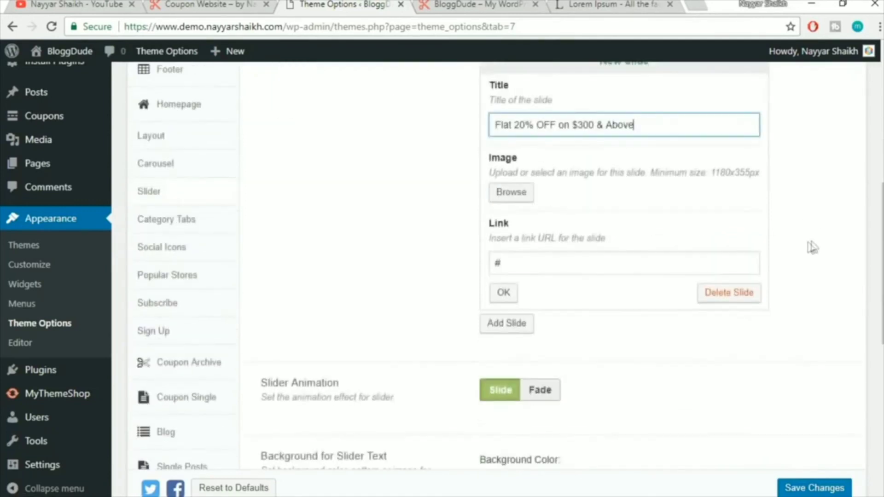
{"action": "left_click", "coordinate": [511, 192]}
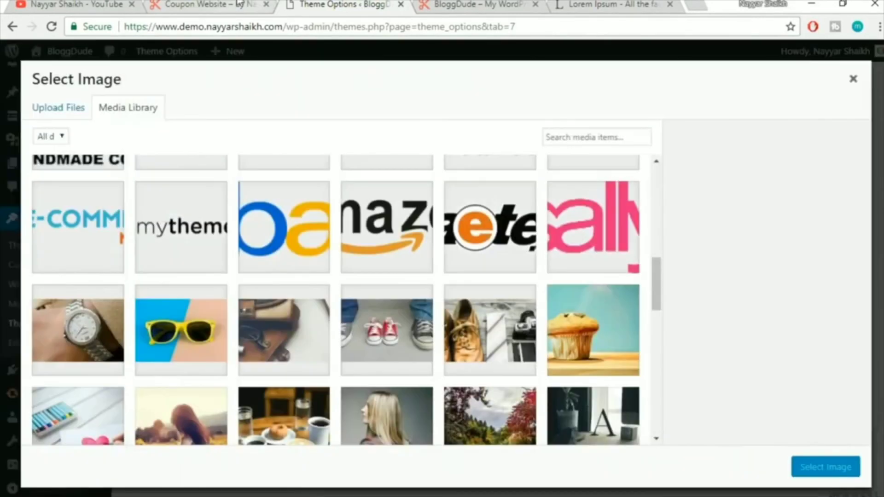
{"action": "left_click", "coordinate": [207, 5]}
{"action": "left_click", "coordinate": [258, 414]}
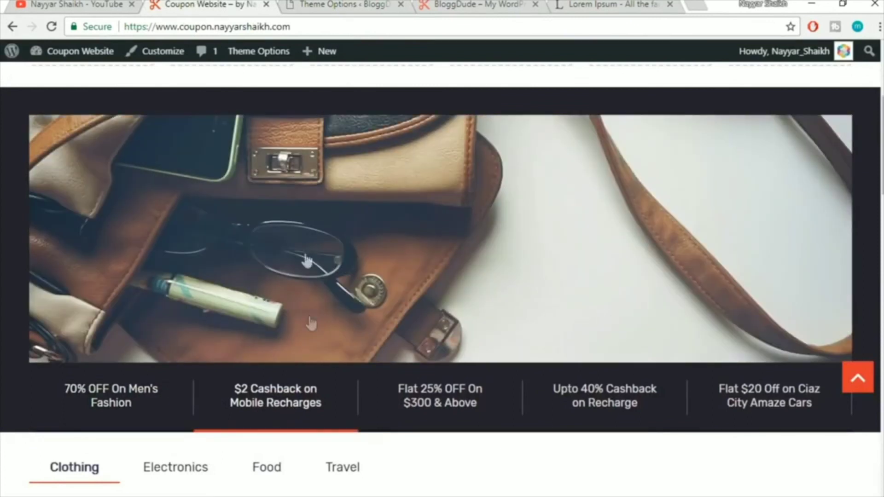
{"action": "left_click", "coordinate": [374, 4]}
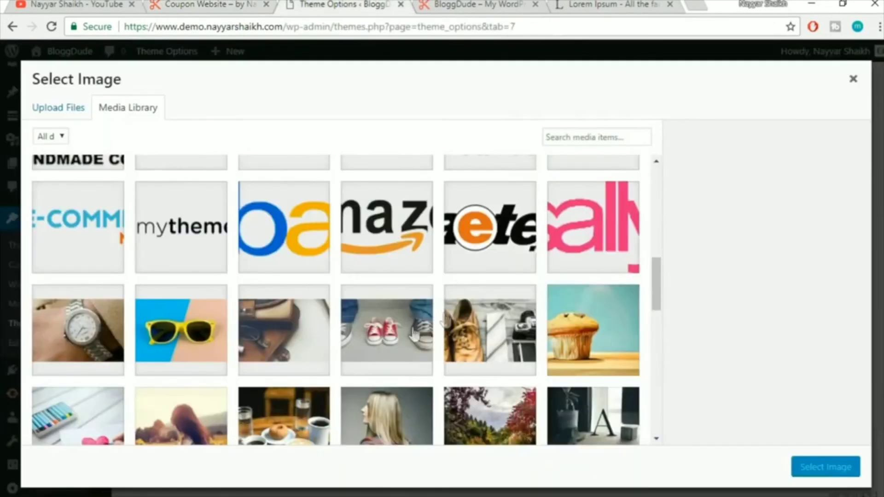
{"action": "left_click", "coordinate": [266, 341]}
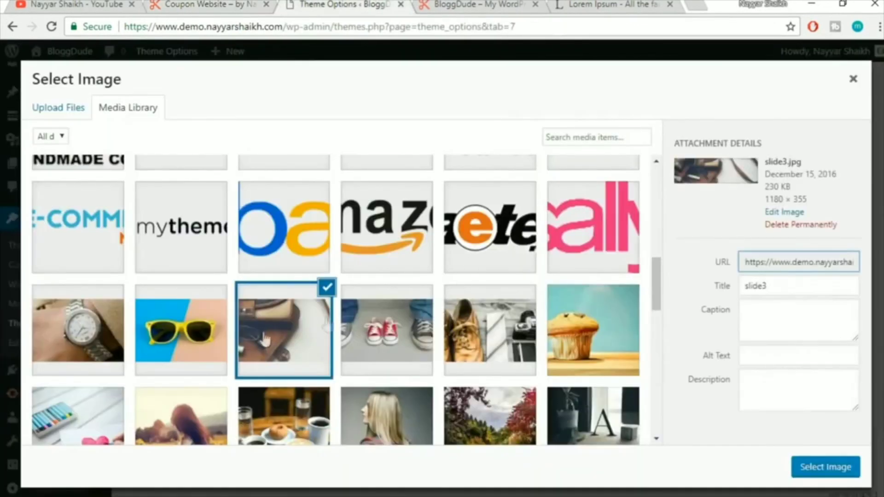
{"action": "left_click", "coordinate": [832, 471]}
{"action": "left_click", "coordinate": [507, 350]}
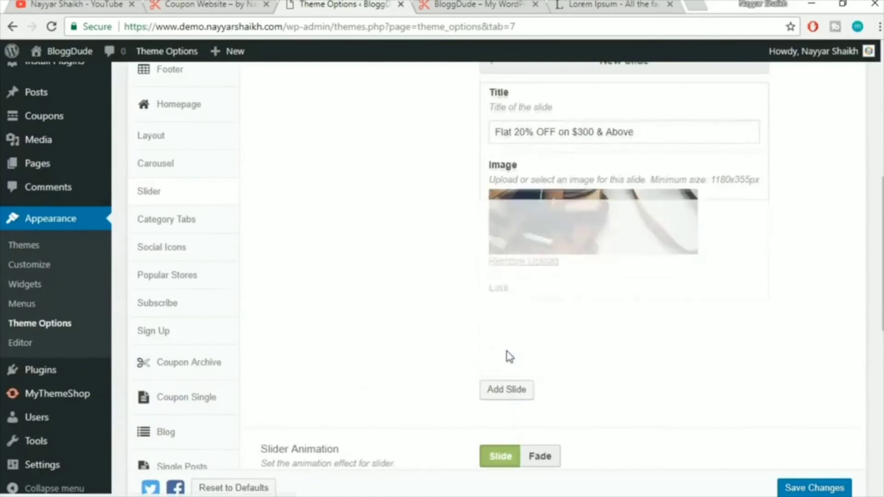
Add a third slide with the same title and the red sneakers photo slide2.jpg
{"action": "left_click", "coordinate": [517, 96]}
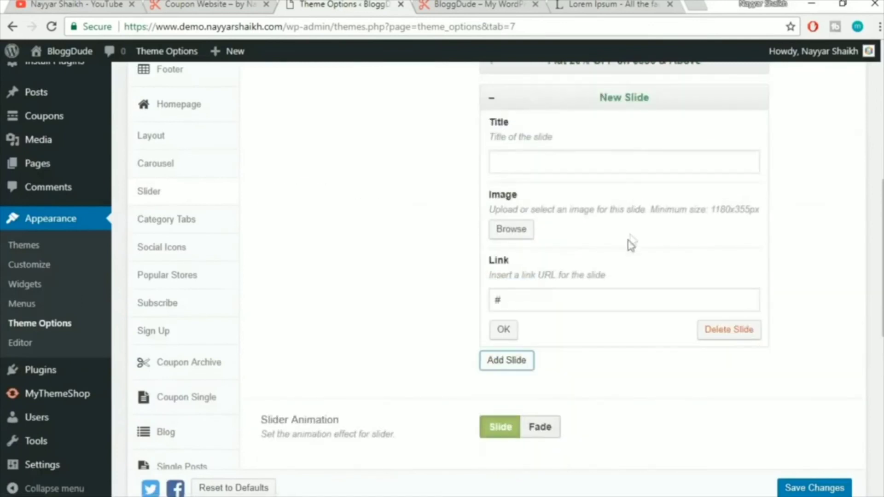
{"action": "left_click", "coordinate": [249, 5]}
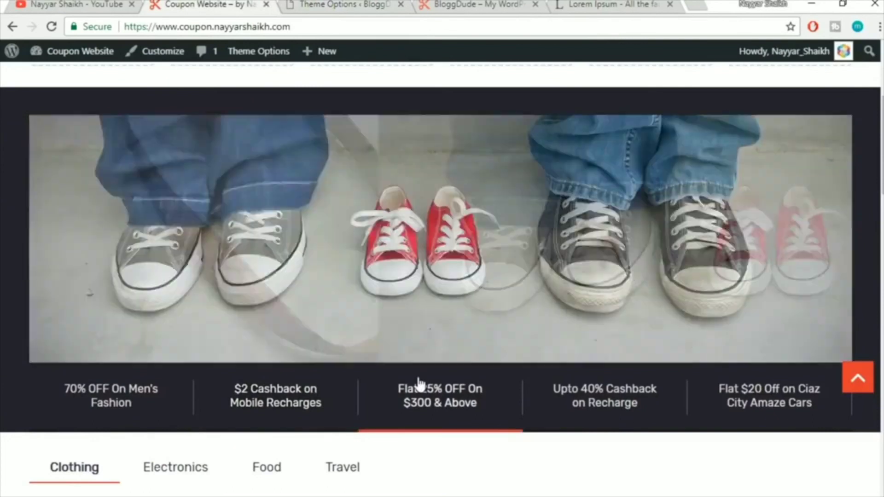
{"action": "left_click", "coordinate": [359, 4]}
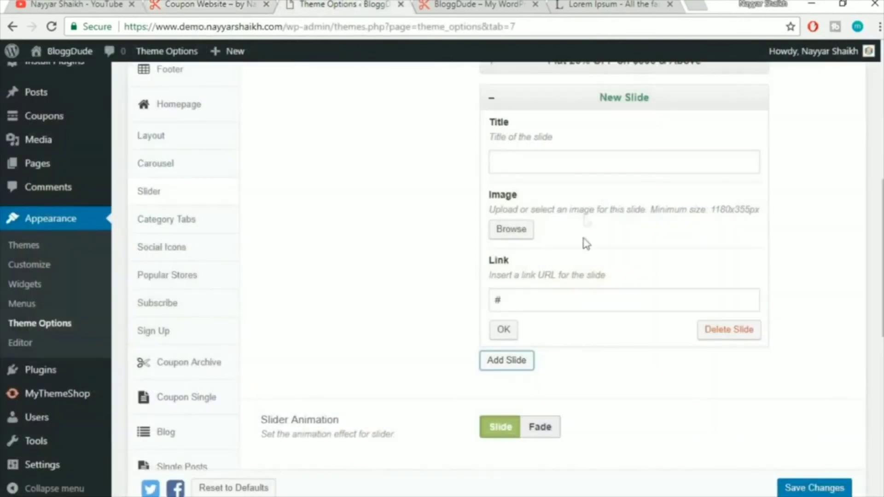
{"action": "left_click", "coordinate": [540, 160]}
{"action": "type", "text": "Flat 20% OFF on $300 & Above"}
{"action": "left_click", "coordinate": [512, 230]}
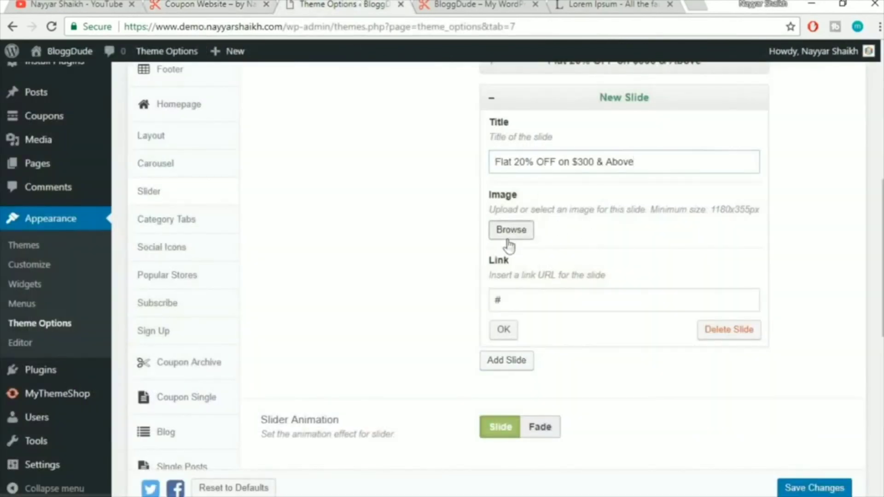
{"action": "left_click", "coordinate": [429, 328]}
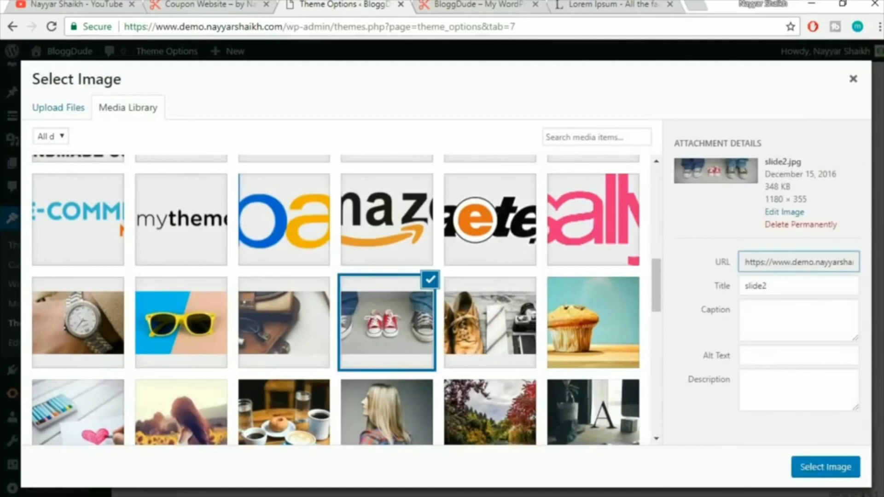
{"action": "left_click", "coordinate": [827, 467]}
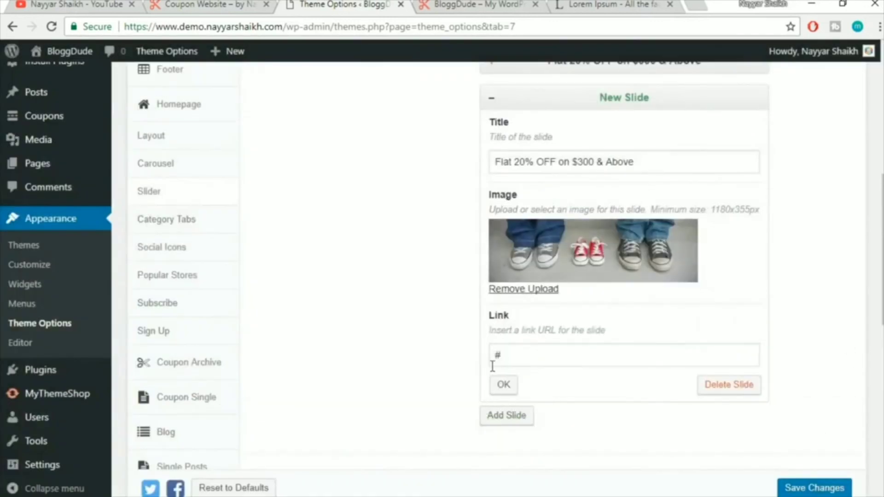
{"action": "left_click", "coordinate": [502, 389]}
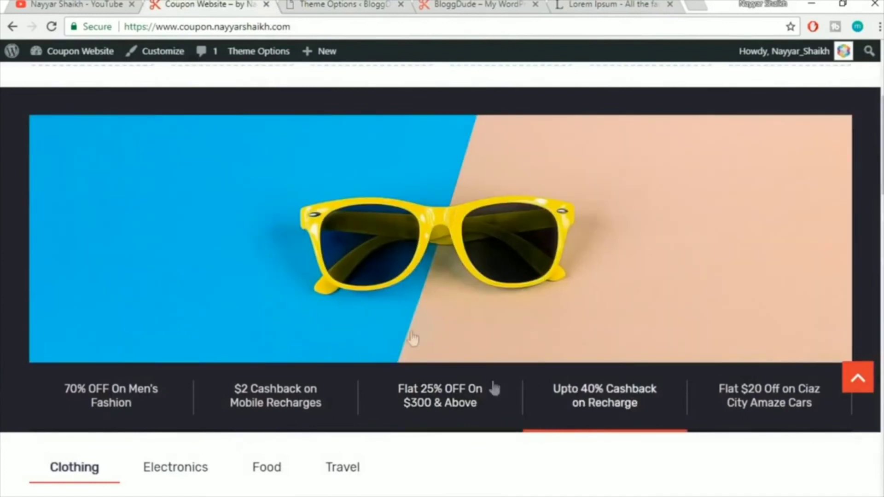
Add a fourth slide with the same title and the sunglasses photo
{"action": "left_click", "coordinate": [342, 4]}
{"action": "left_click", "coordinate": [515, 133]}
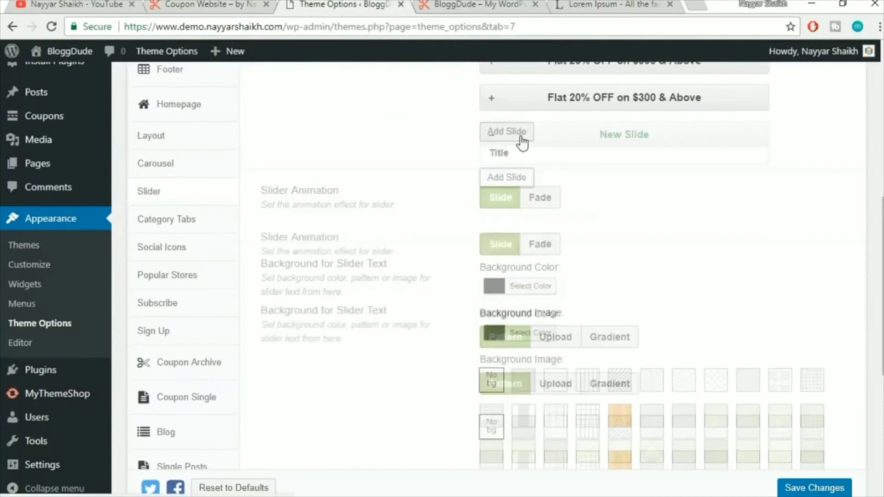
{"action": "left_click", "coordinate": [529, 201]}
{"action": "type", "text": "Flat 20% OFF on $300 & Above"}
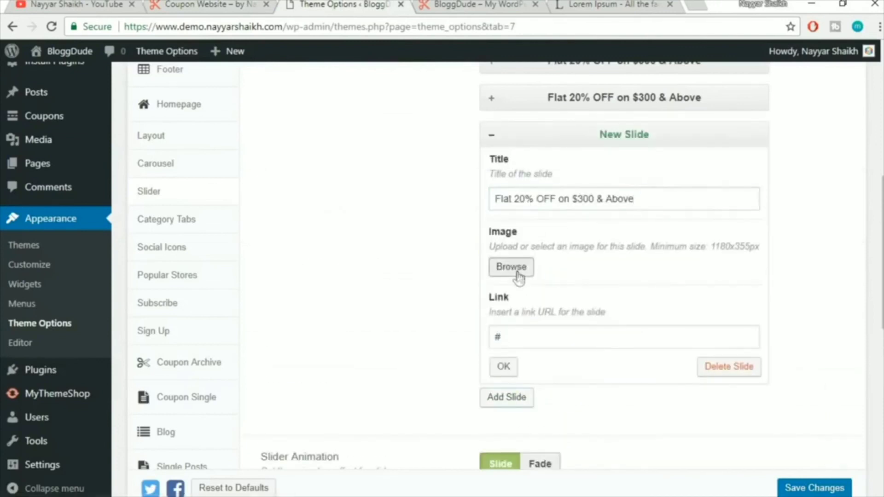
{"action": "left_click", "coordinate": [514, 272]}
{"action": "left_click", "coordinate": [207, 308]}
{"action": "left_click", "coordinate": [814, 469]}
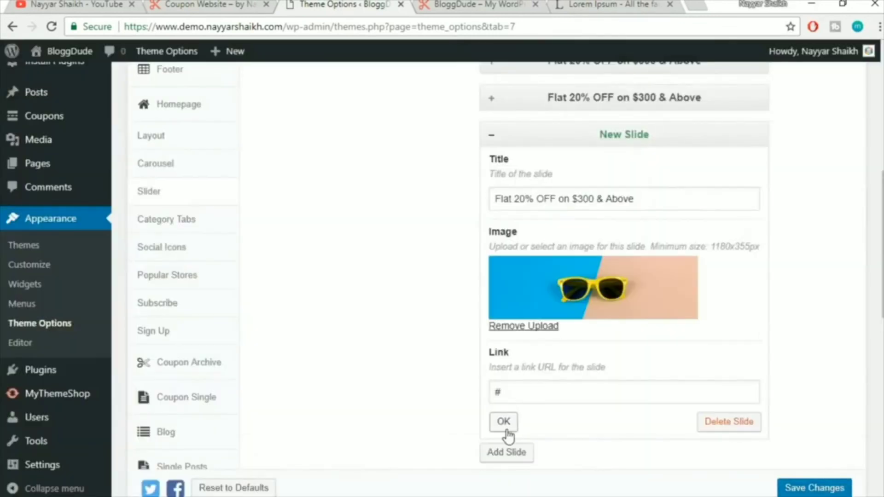
{"action": "left_click", "coordinate": [504, 422]}
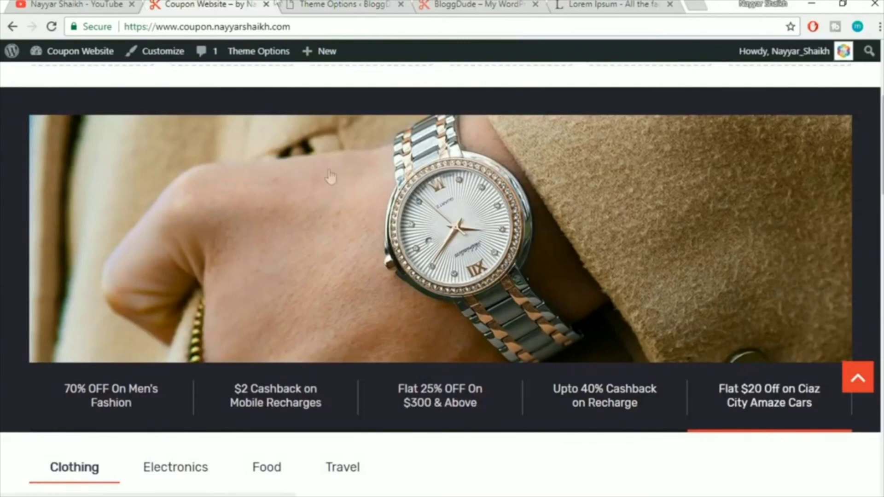
Add a fifth slide with the same title and the wristwatch photo
{"action": "left_click", "coordinate": [311, 3]}
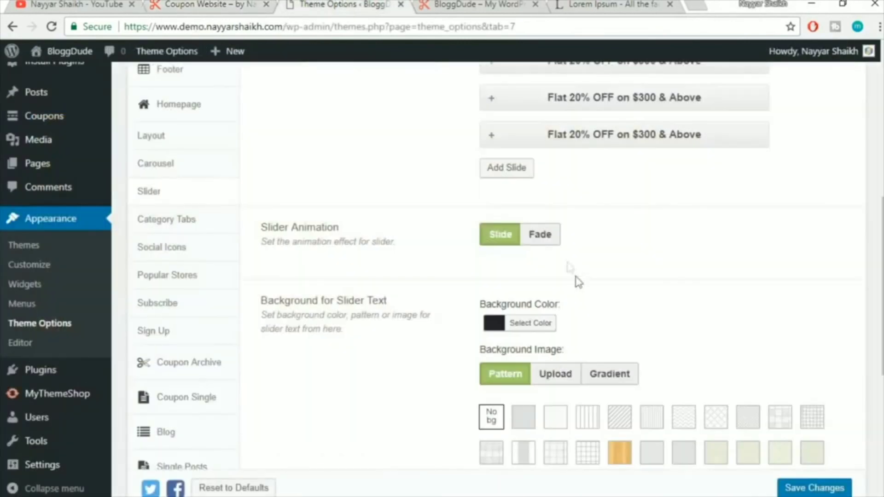
{"action": "left_click", "coordinate": [516, 168]}
{"action": "left_click", "coordinate": [544, 237]}
{"action": "type", "text": "Flat 20% OFF on $300 & Above"}
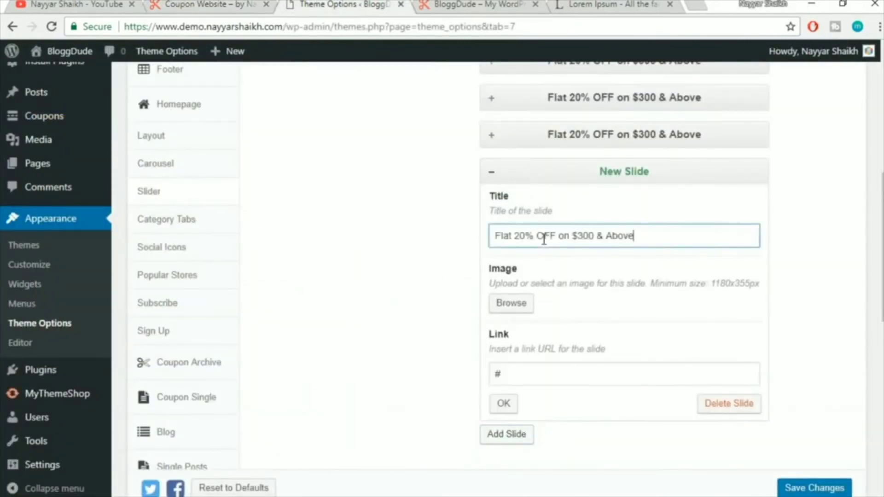
{"action": "left_click", "coordinate": [511, 304]}
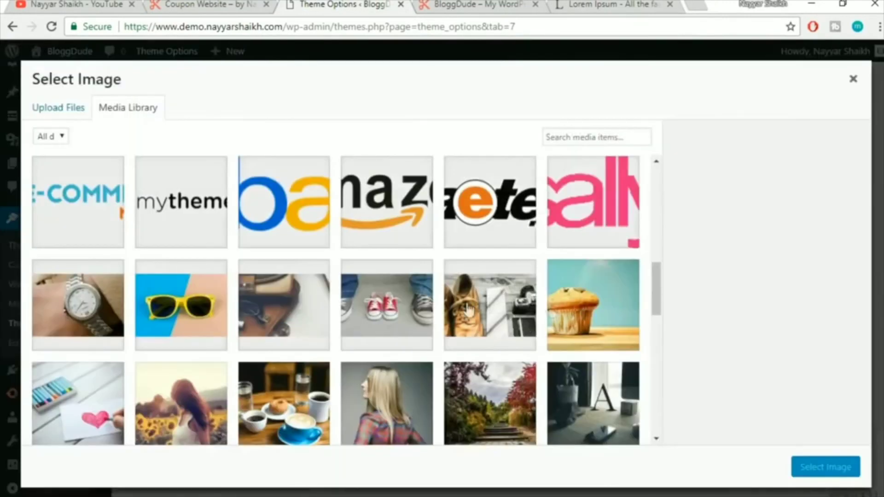
{"action": "left_click", "coordinate": [111, 318]}
{"action": "left_click", "coordinate": [826, 467]}
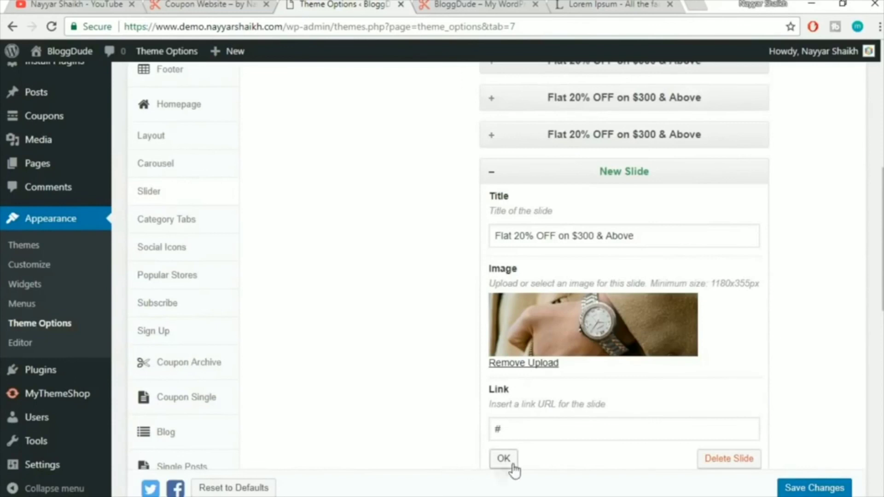
{"action": "left_click", "coordinate": [510, 460]}
{"action": "scroll", "coordinate": [832, 291], "scroll_direction": "up", "scroll_amount": 3}
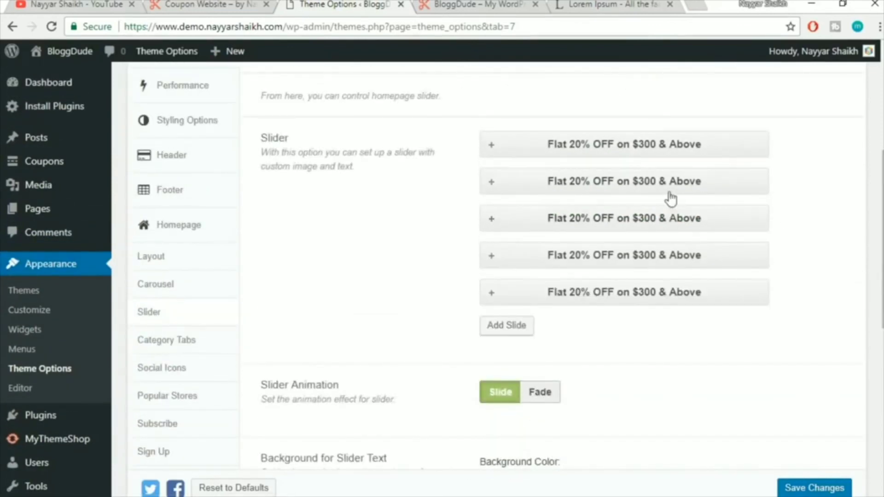
Compare the live banner slides, then set the Slider Animation to Fade
{"action": "scroll", "coordinate": [827, 303], "scroll_direction": "down", "scroll_amount": 3}
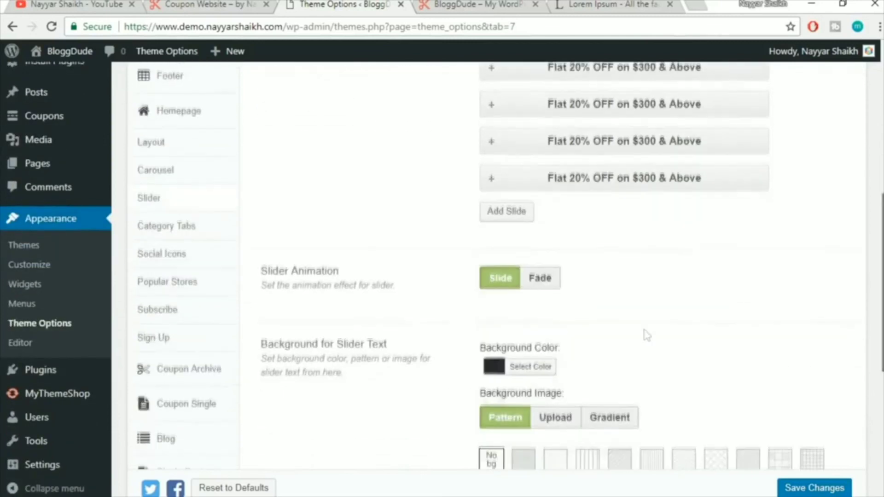
{"action": "left_click", "coordinate": [211, 4]}
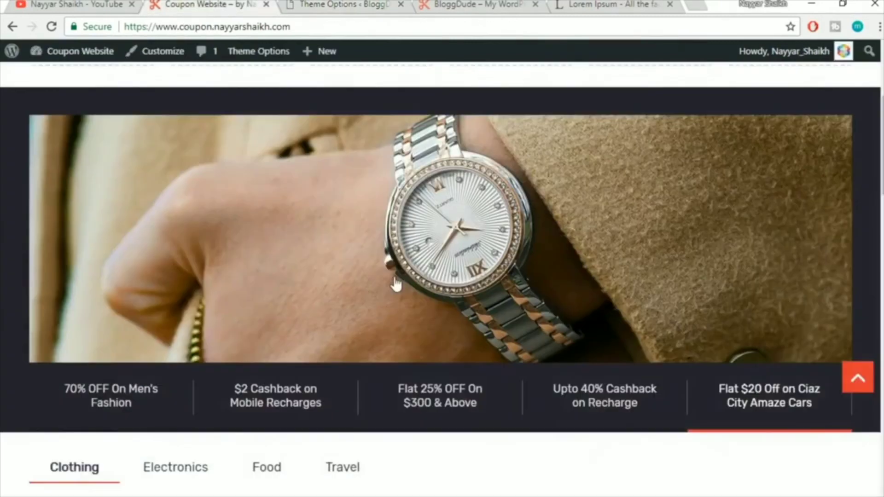
{"action": "left_click", "coordinate": [576, 422]}
{"action": "left_click", "coordinate": [467, 405]}
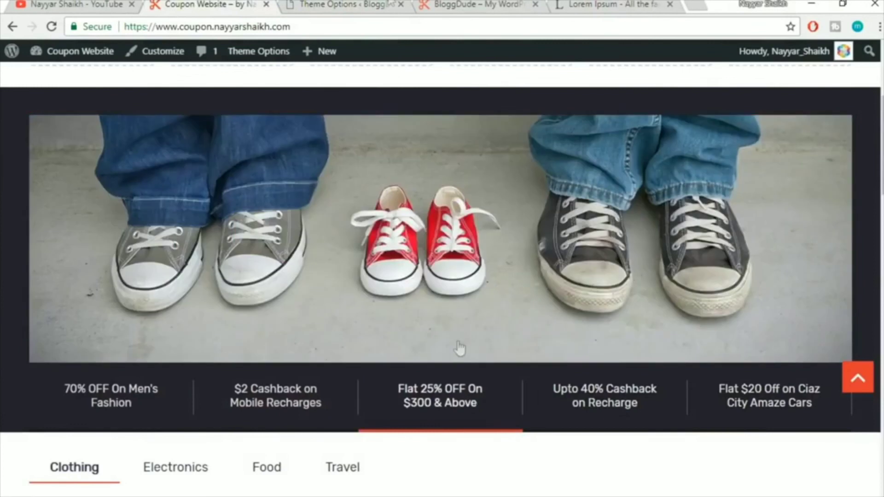
{"action": "left_click", "coordinate": [390, 4]}
{"action": "left_click", "coordinate": [538, 283]}
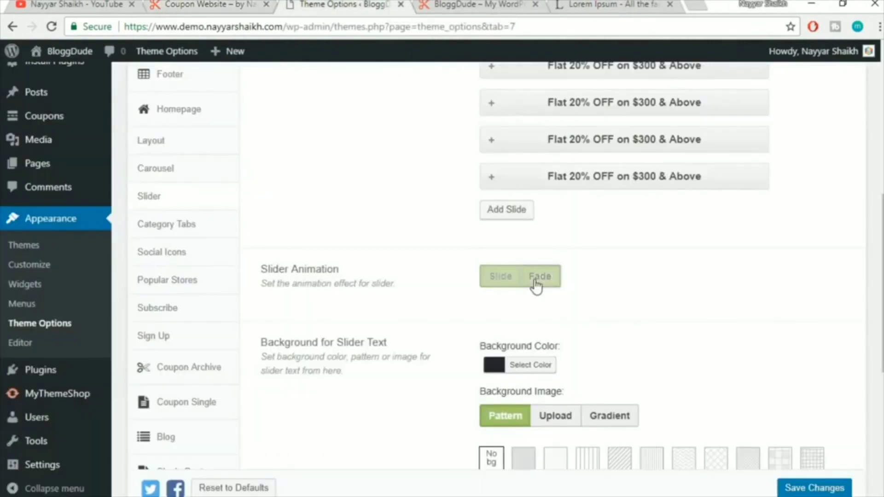
{"action": "scroll", "coordinate": [753, 273], "scroll_direction": "down", "scroll_amount": 3}
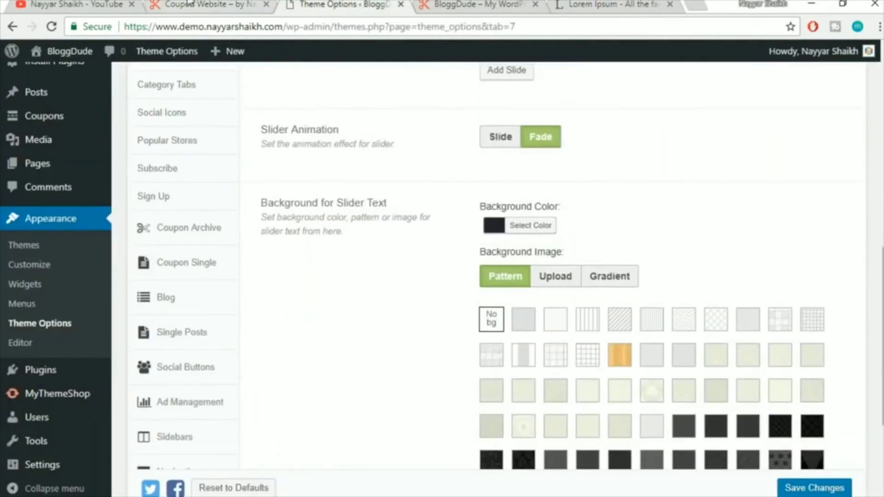
Save the slider settings with Fade animation and parallax Off, then switch to the homepage
{"action": "left_click", "coordinate": [203, 5]}
{"action": "scroll", "coordinate": [662, 327], "scroll_direction": "up", "scroll_amount": 2}
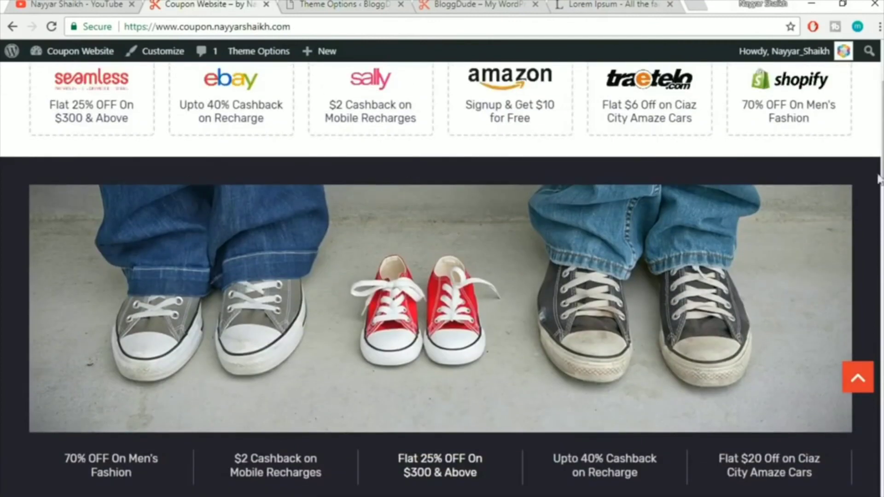
{"action": "scroll", "coordinate": [869, 265], "scroll_direction": "down", "scroll_amount": 3}
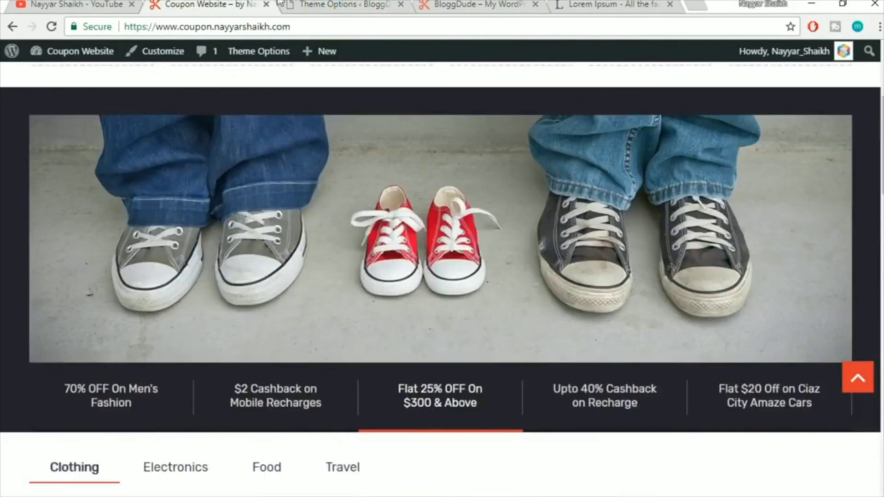
{"action": "left_click", "coordinate": [357, 4]}
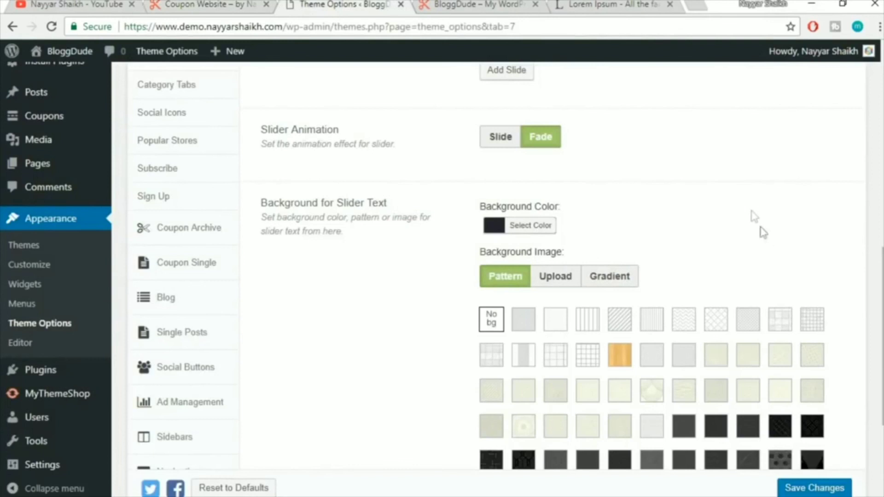
{"action": "scroll", "coordinate": [675, 236], "scroll_direction": "down", "scroll_amount": 2}
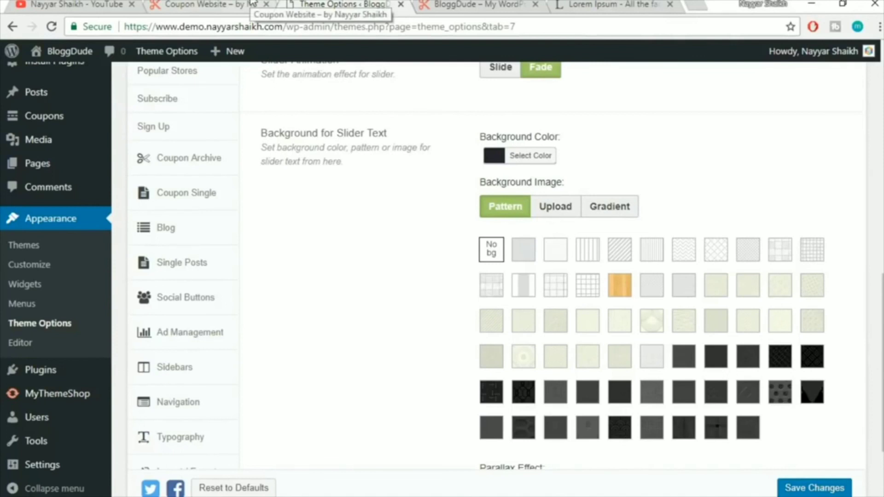
{"action": "scroll", "coordinate": [768, 232], "scroll_direction": "down", "scroll_amount": 3}
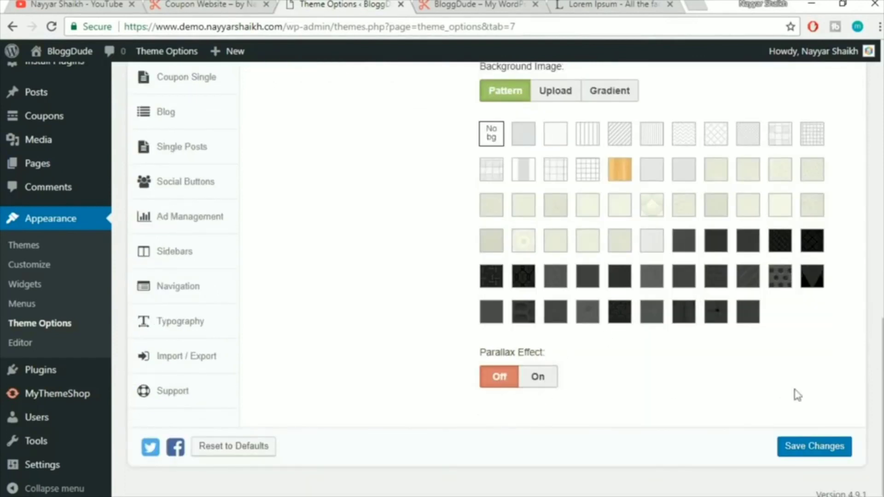
{"action": "scroll", "coordinate": [721, 430], "scroll_direction": "up", "scroll_amount": 8}
{"action": "scroll", "coordinate": [720, 430], "scroll_direction": "down", "scroll_amount": 8}
{"action": "left_click", "coordinate": [796, 447]}
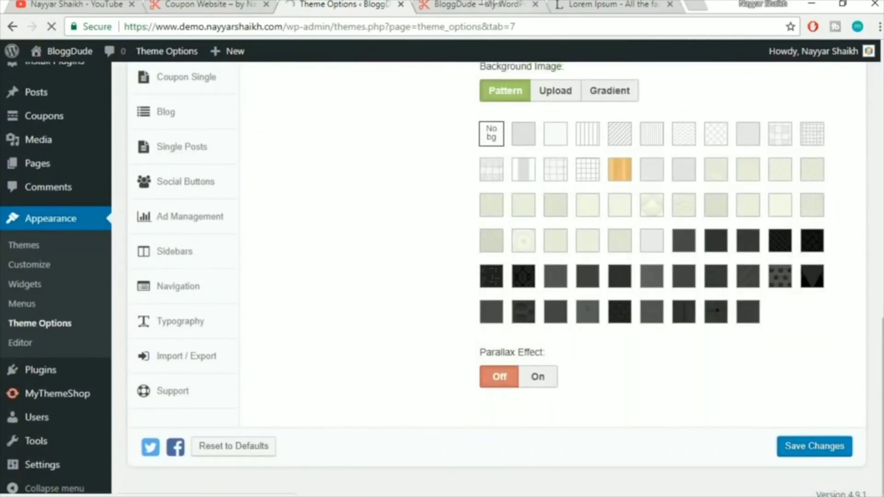
{"action": "left_click", "coordinate": [476, 5]}
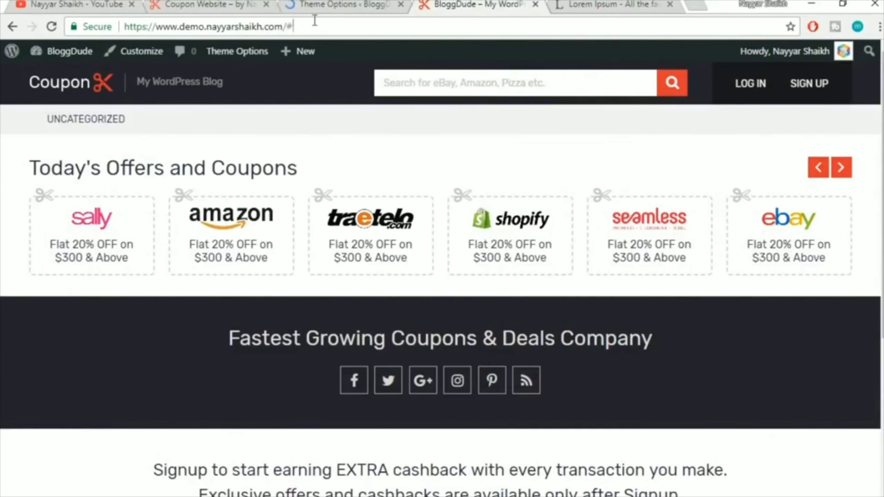
Reload the homepage and flip the banner through the new Flat 20% OFF slides
{"action": "key", "text": "BackSpace"}
{"action": "key", "text": "Return"}
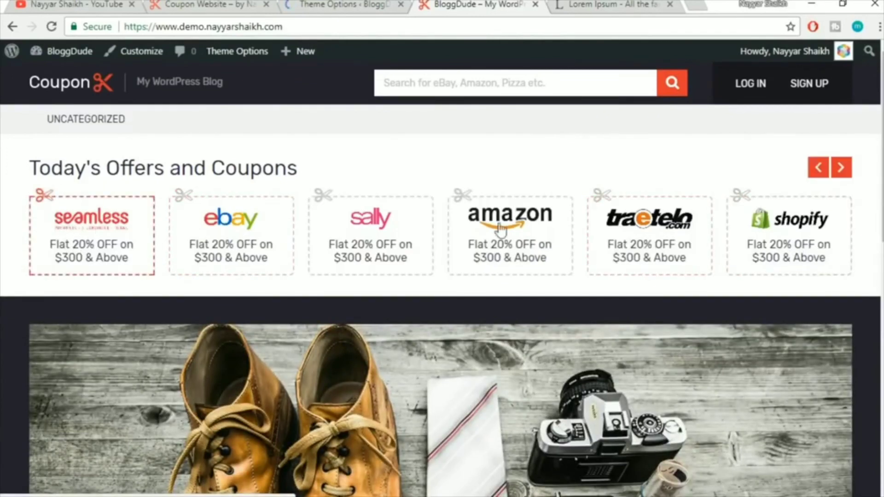
{"action": "scroll", "coordinate": [668, 230], "scroll_direction": "down", "scroll_amount": 2}
{"action": "scroll", "coordinate": [352, 289], "scroll_direction": "down", "scroll_amount": 4}
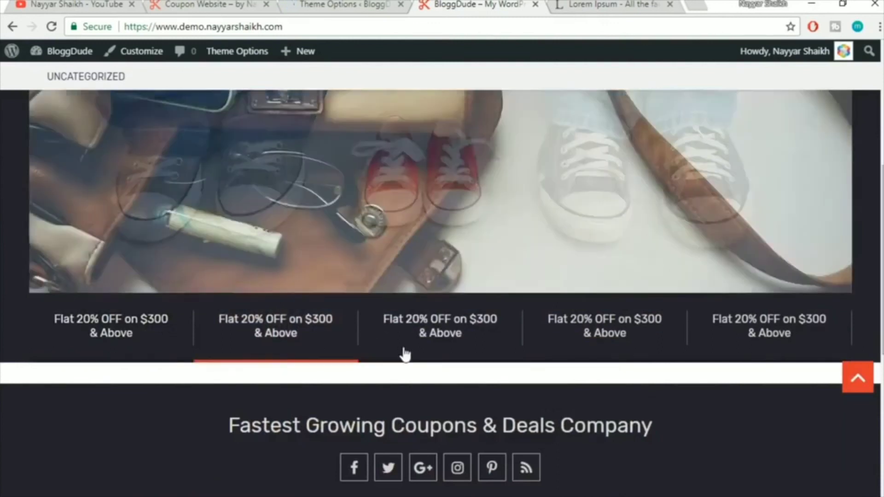
{"action": "scroll", "coordinate": [619, 424], "scroll_direction": "up", "scroll_amount": 2}
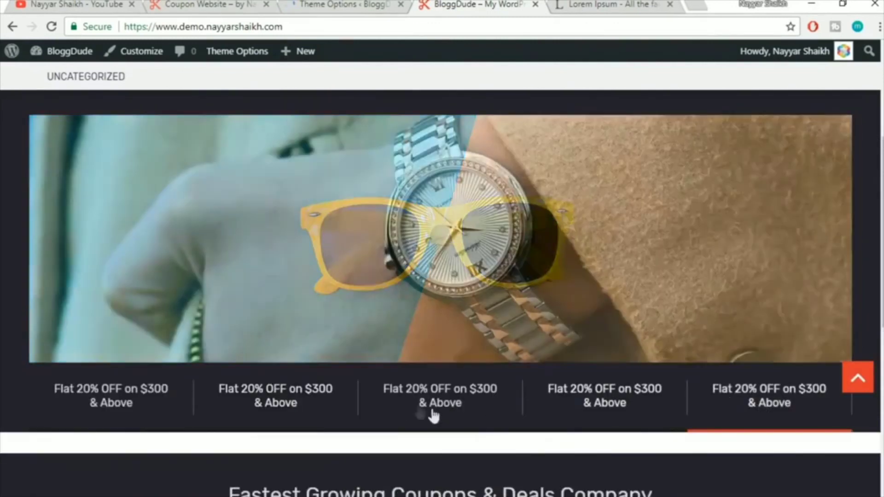
{"action": "left_click", "coordinate": [433, 415]}
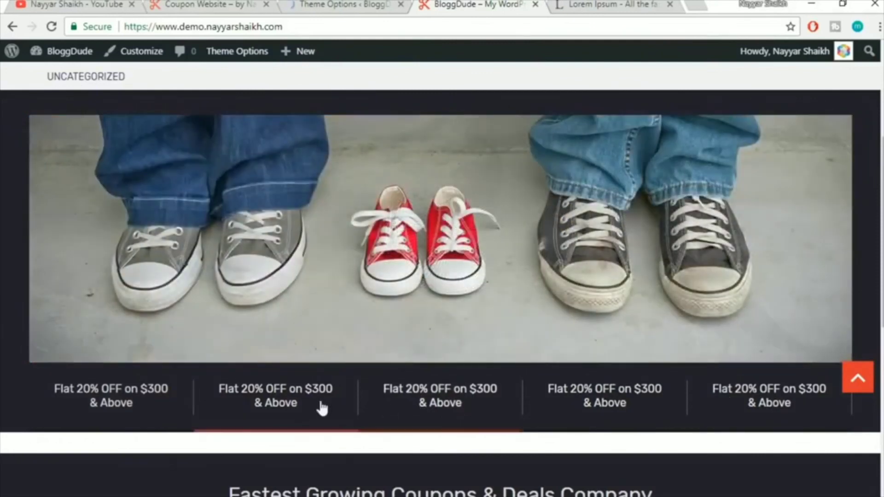
{"action": "left_click", "coordinate": [320, 408]}
{"action": "left_click", "coordinate": [121, 404]}
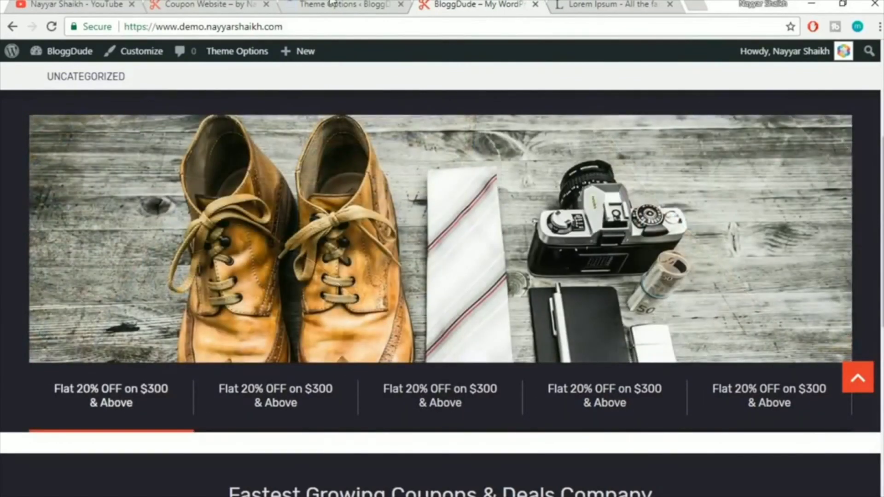
{"action": "scroll", "coordinate": [499, 312], "scroll_direction": "up", "scroll_amount": 5}
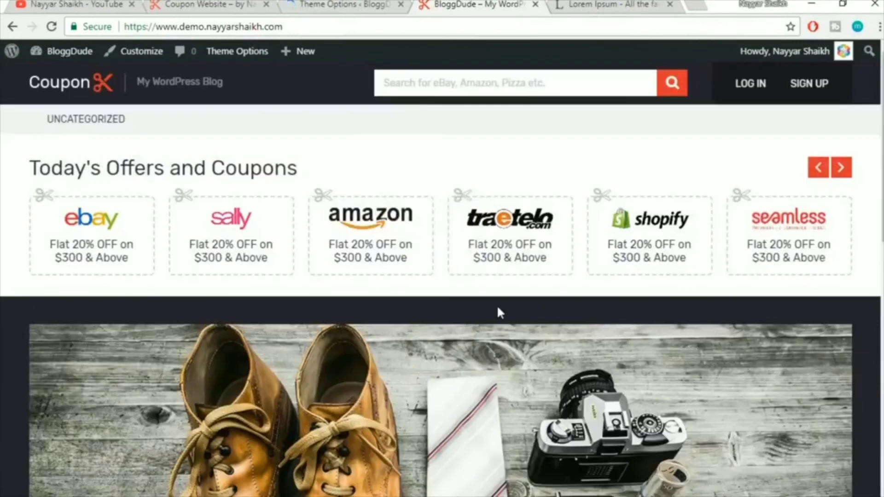
{"action": "scroll", "coordinate": [497, 305], "scroll_direction": "down", "scroll_amount": 3}
{"action": "scroll", "coordinate": [497, 304], "scroll_direction": "up", "scroll_amount": 3}
Open the Homepage Layout Manager in Theme Options, glance at the homepage, and return to it
{"action": "left_click", "coordinate": [370, 4]}
{"action": "scroll", "coordinate": [410, 185], "scroll_direction": "down", "scroll_amount": 3}
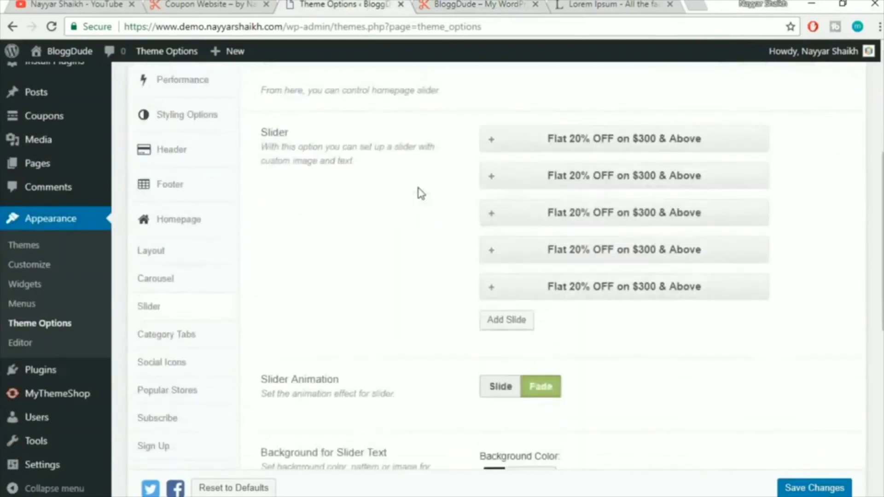
{"action": "left_click", "coordinate": [167, 244]}
{"action": "left_click", "coordinate": [455, 9]}
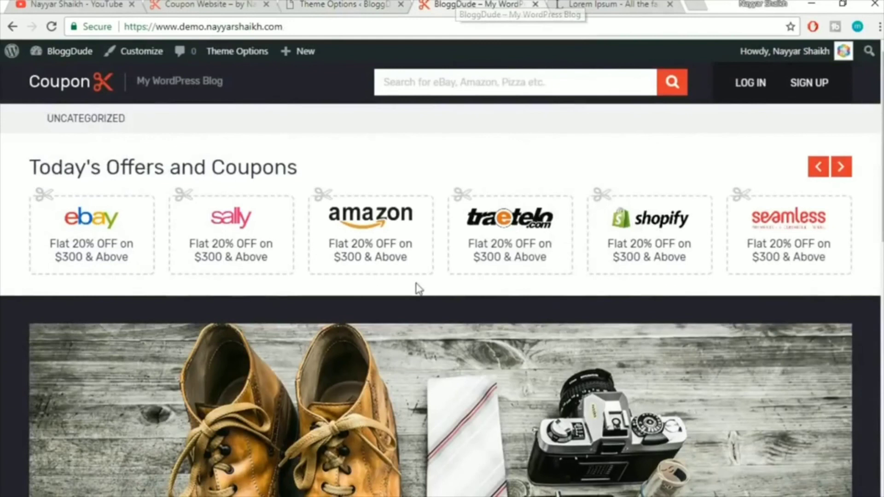
{"action": "scroll", "coordinate": [417, 289], "scroll_direction": "down", "scroll_amount": 4}
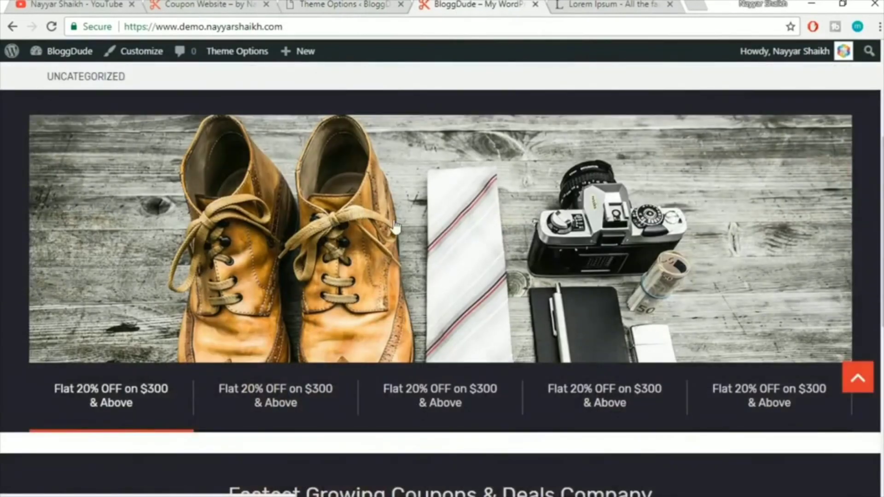
{"action": "scroll", "coordinate": [475, 333], "scroll_direction": "up", "scroll_amount": 3}
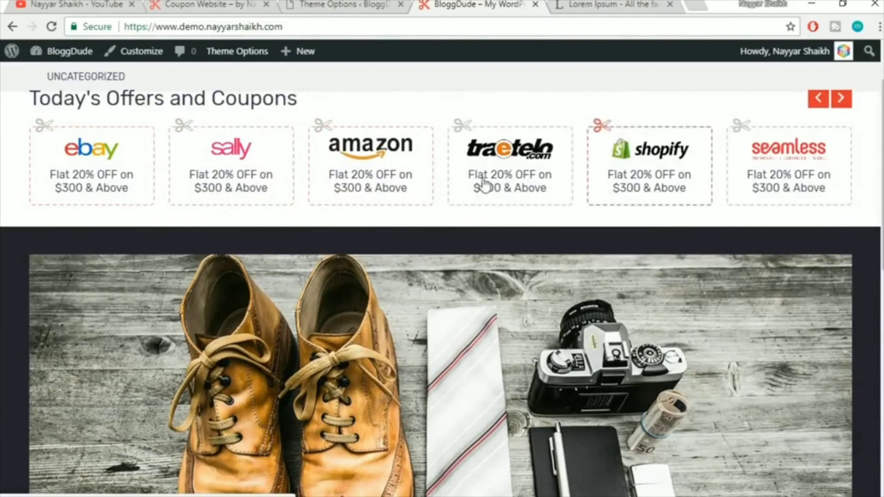
{"action": "left_click", "coordinate": [351, 5]}
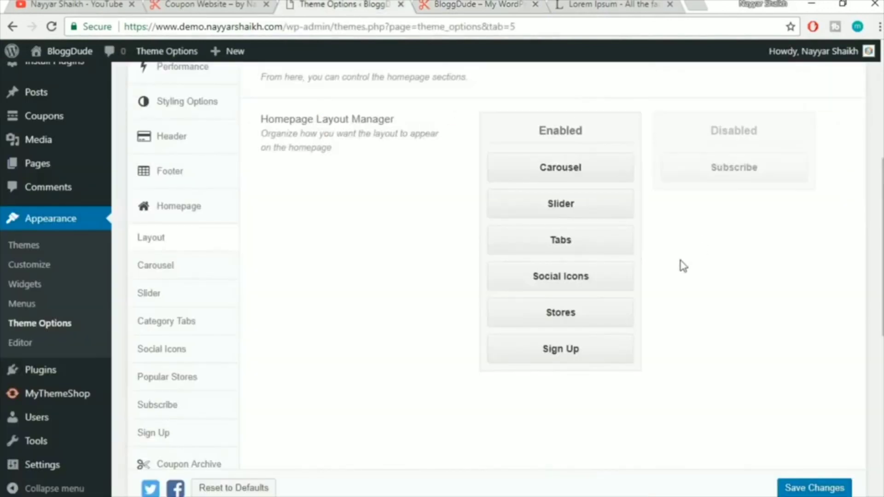
Move Slider above Carousel in the Enabled sections, save, and reload the homepage to verify
{"action": "left_click_drag", "start_coordinate": [582, 204], "coordinate": [579, 159]}
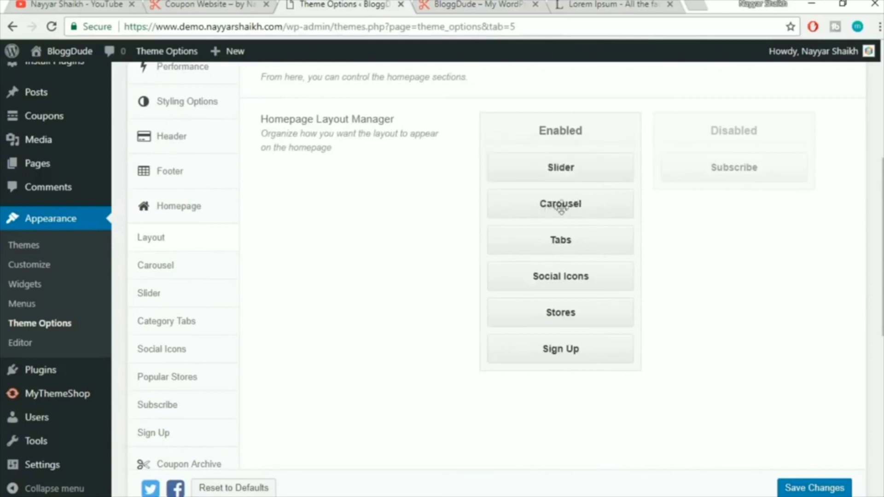
{"action": "left_click", "coordinate": [809, 486]}
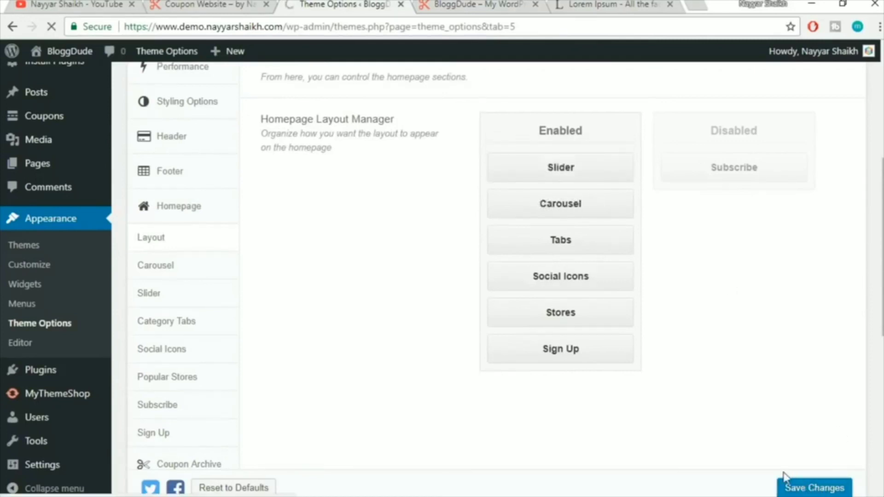
{"action": "left_click", "coordinate": [467, 4]}
{"action": "left_click", "coordinate": [467, 25]}
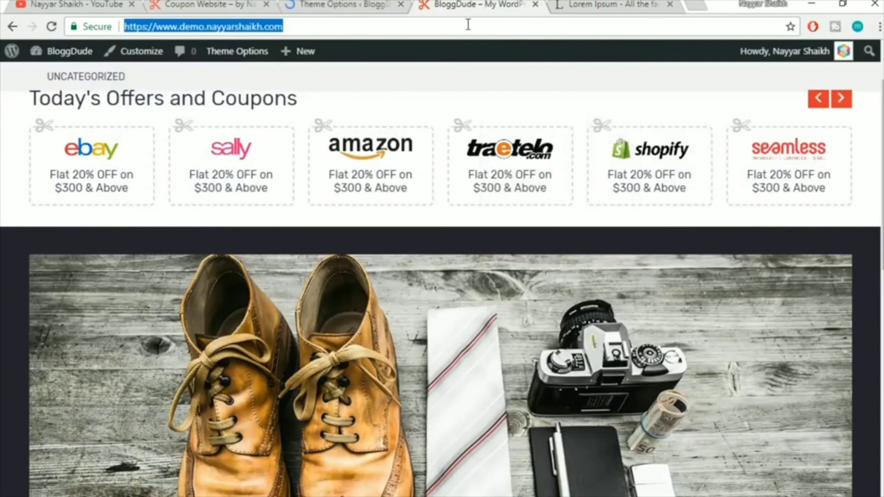
{"action": "key", "text": "Return"}
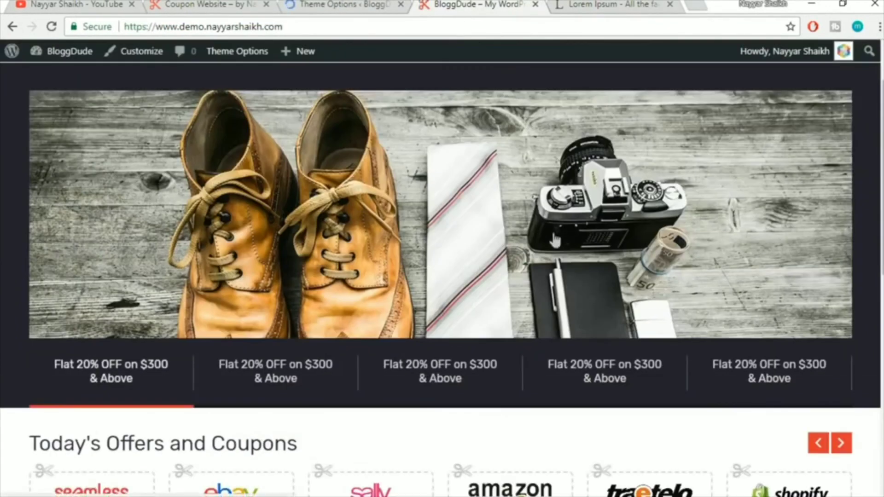
{"action": "scroll", "coordinate": [297, 205], "scroll_direction": "up", "scroll_amount": 2}
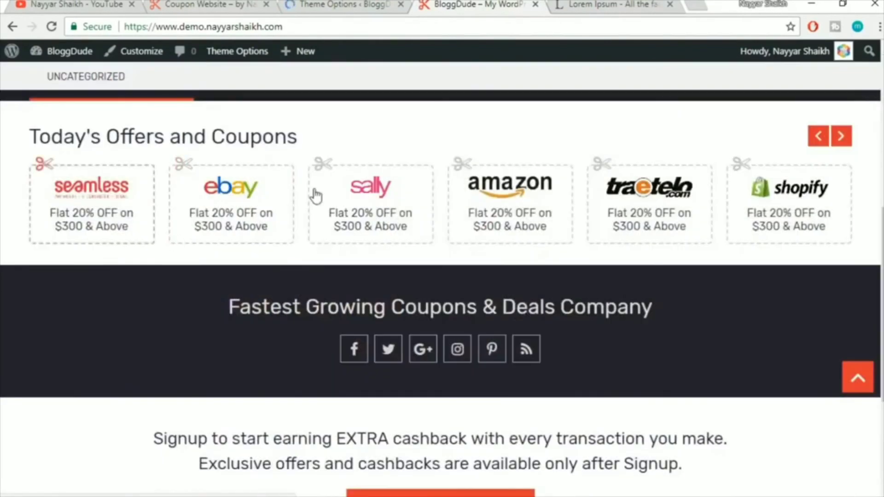
{"action": "scroll", "coordinate": [631, 221], "scroll_direction": "up", "scroll_amount": 6}
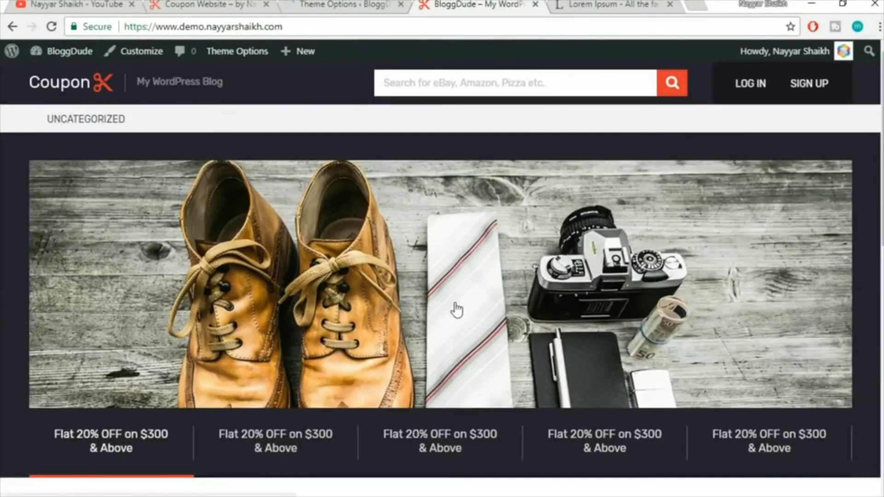
{"action": "left_click", "coordinate": [346, 4]}
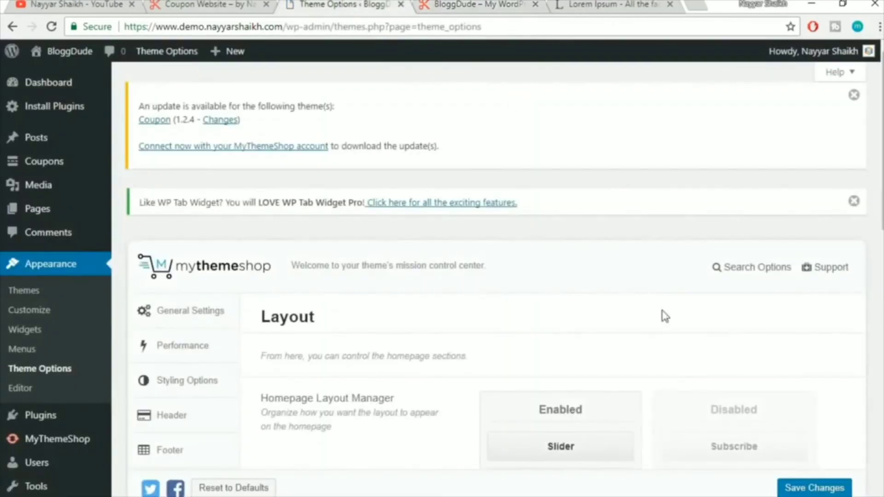
Move Slider into the Disabled list, save, and confirm the homepage no longer shows the banner
{"action": "scroll", "coordinate": [664, 316], "scroll_direction": "down", "scroll_amount": 3}
{"action": "left_click_drag", "start_coordinate": [562, 237], "coordinate": [739, 228]}
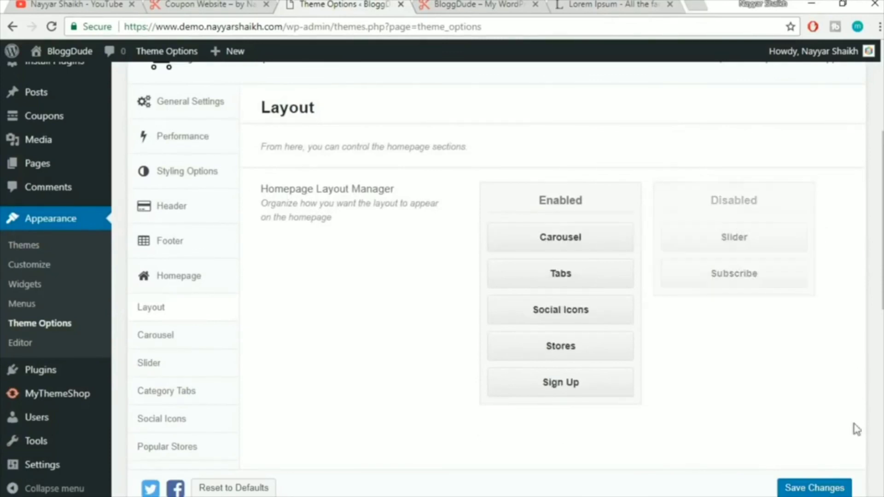
{"action": "left_click", "coordinate": [827, 490]}
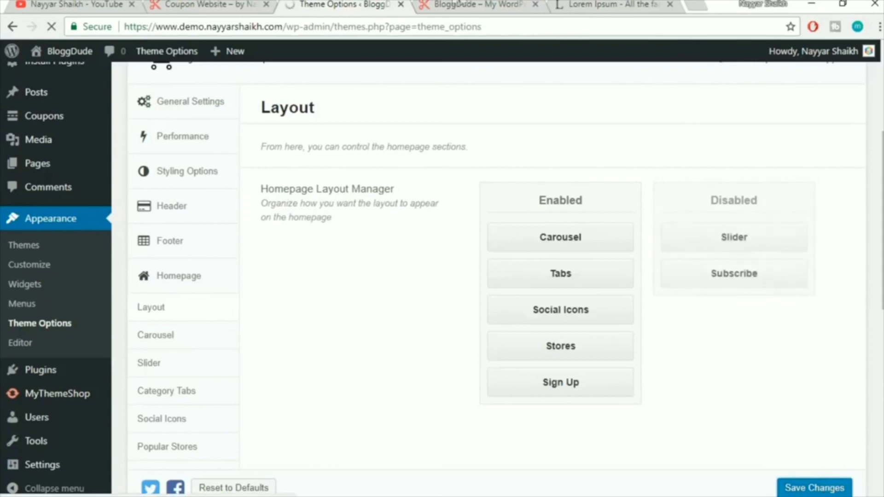
{"action": "left_click", "coordinate": [463, 4]}
{"action": "left_click", "coordinate": [450, 23]}
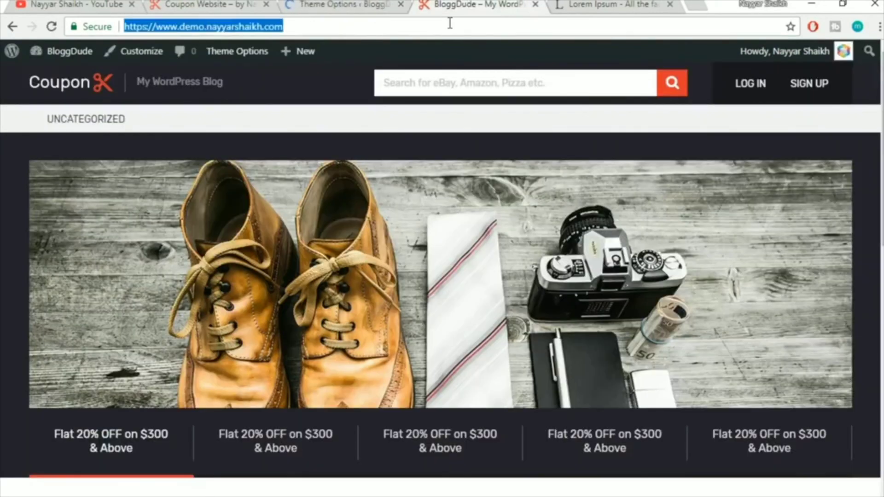
{"action": "key", "text": "Return"}
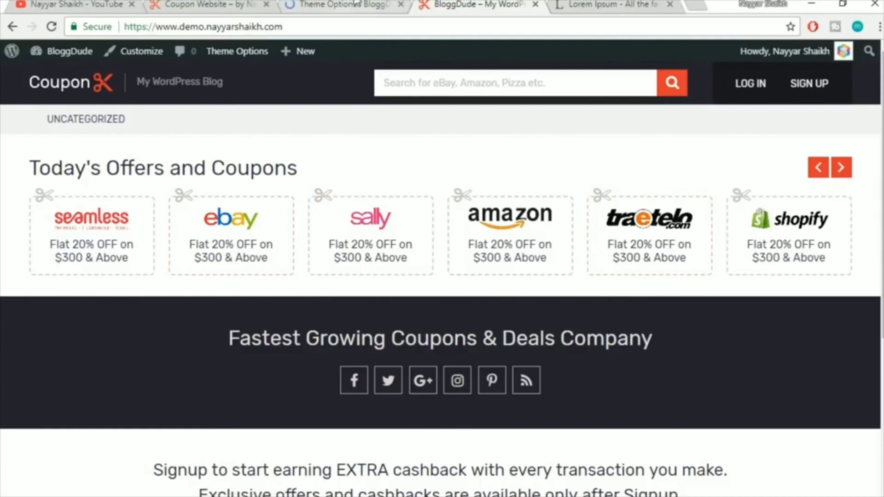
{"action": "scroll", "coordinate": [597, 290], "scroll_direction": "down", "scroll_amount": 5}
{"action": "scroll", "coordinate": [598, 292], "scroll_direction": "up", "scroll_amount": 4}
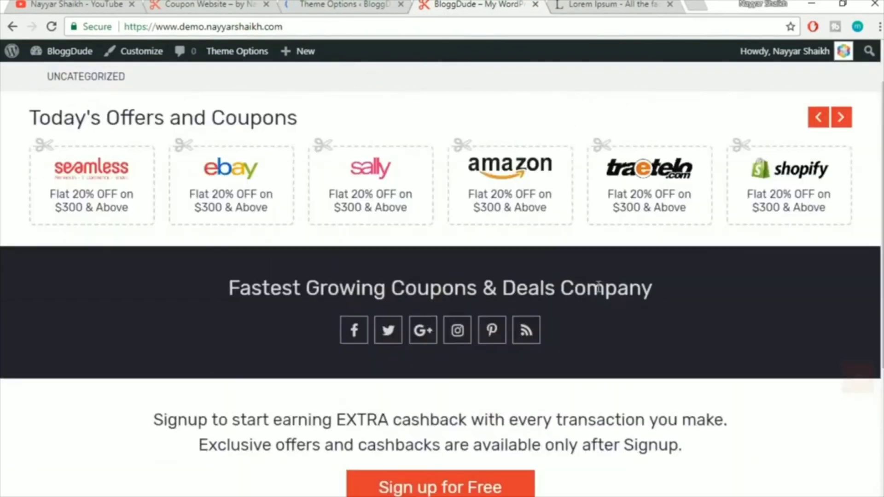
{"action": "scroll", "coordinate": [597, 290], "scroll_direction": "up", "scroll_amount": 1}
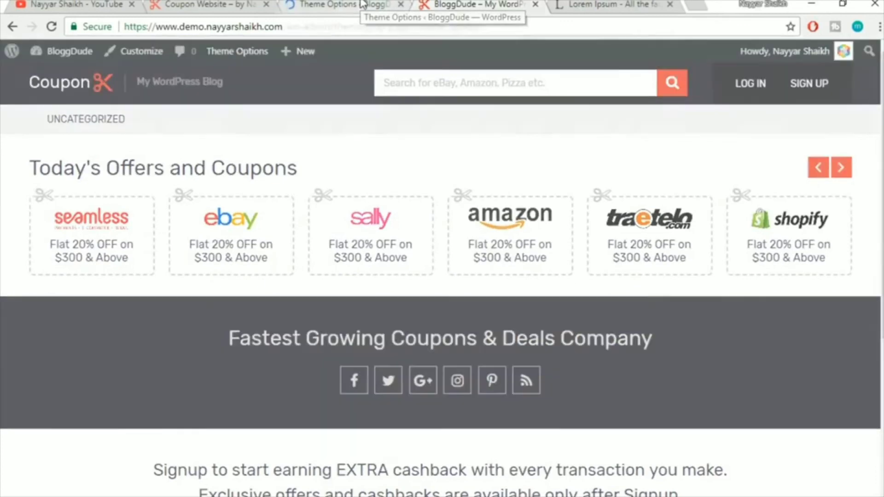
{"action": "left_click", "coordinate": [363, 4]}
{"action": "scroll", "coordinate": [735, 233], "scroll_direction": "down", "scroll_amount": 2}
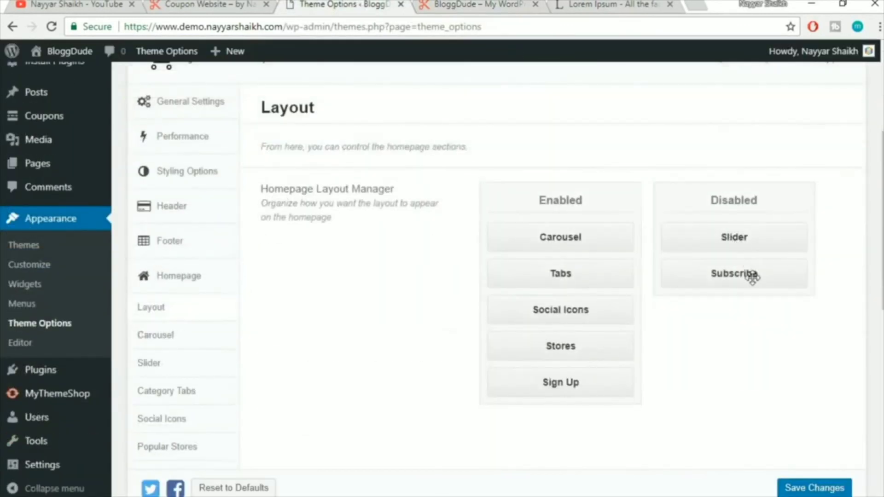
Enable Slider between Carousel and Tabs and Subscribe between Stores and Sign Up, then save
{"action": "left_click_drag", "start_coordinate": [758, 242], "coordinate": [585, 271]}
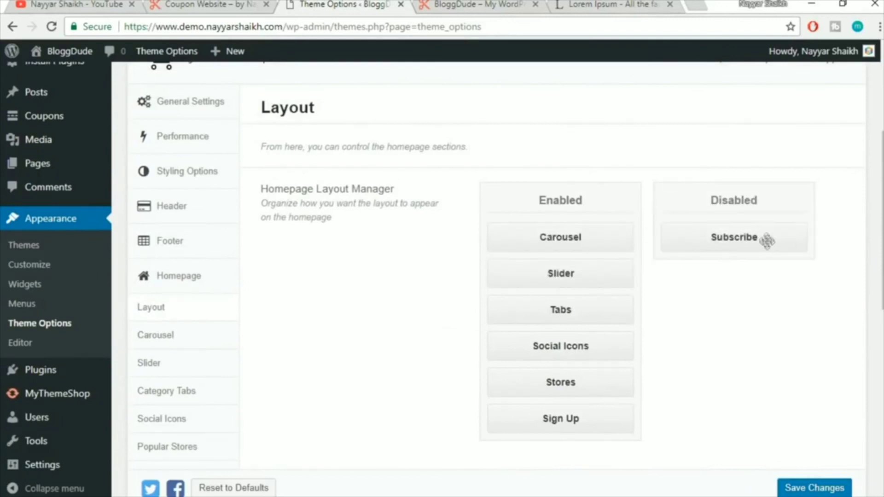
{"action": "left_click_drag", "start_coordinate": [776, 240], "coordinate": [572, 419]}
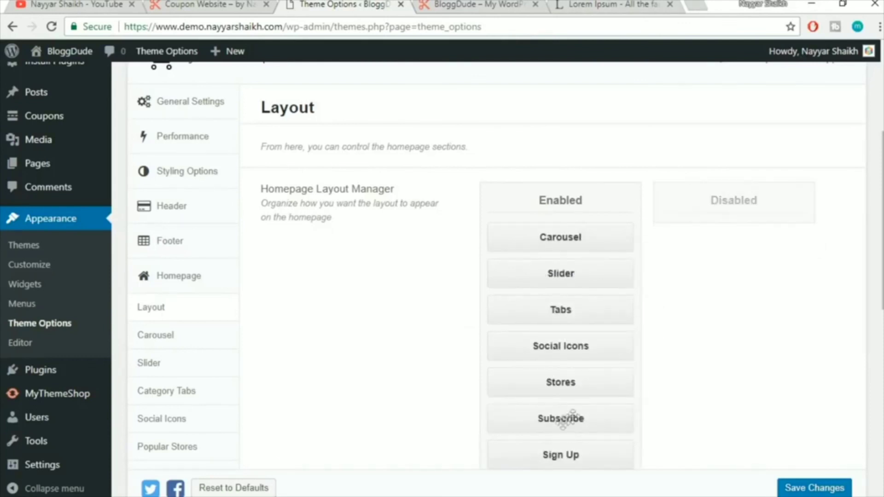
{"action": "scroll", "coordinate": [583, 440], "scroll_direction": "down", "scroll_amount": 2}
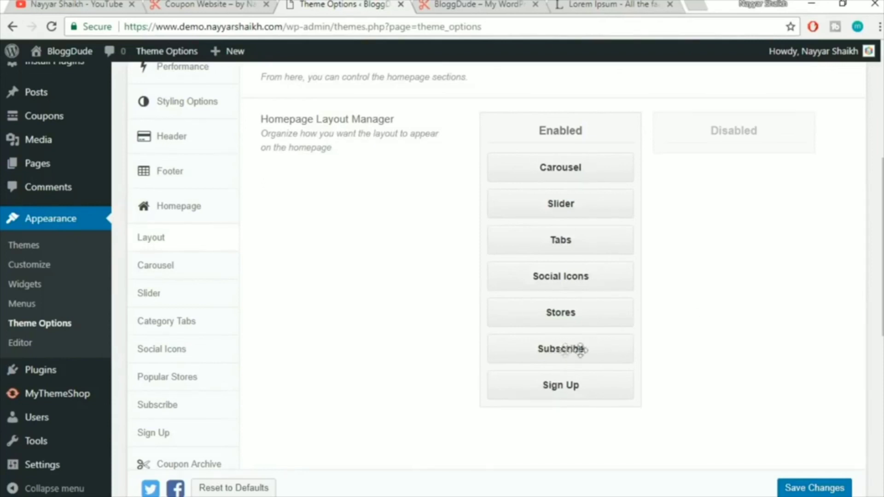
{"action": "left_click", "coordinate": [812, 489]}
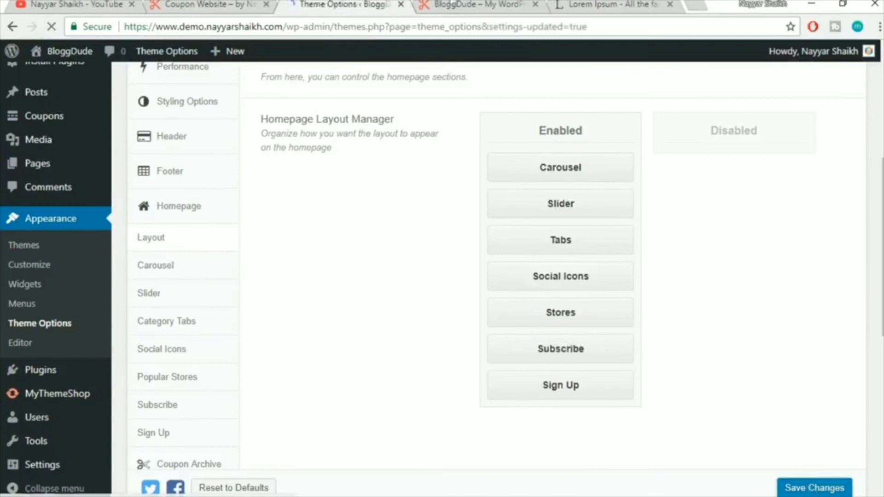
Reload the homepage to check the re-enabled Slider and Subscribe sections
{"action": "left_click", "coordinate": [475, 5]}
{"action": "left_click", "coordinate": [467, 28]}
{"action": "key", "text": "Return"}
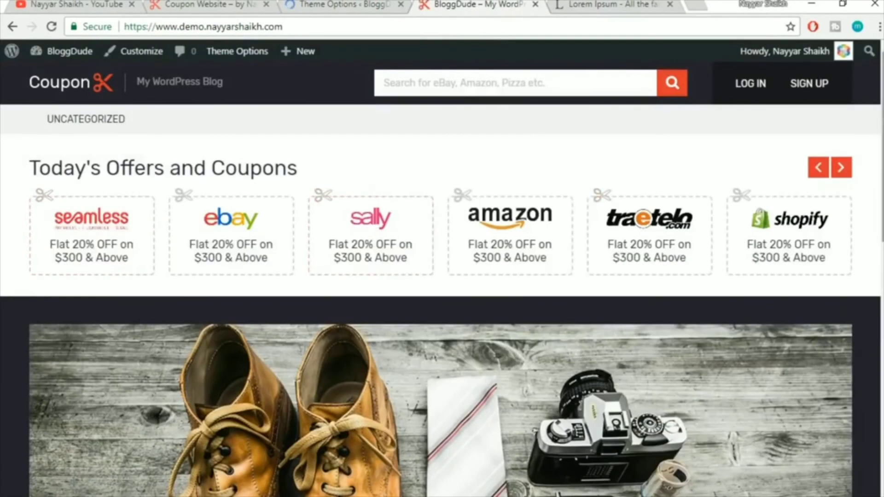
{"action": "left_click_drag", "start_coordinate": [883, 196], "coordinate": [882, 265]}
{"action": "scroll", "coordinate": [866, 310], "scroll_direction": "down", "scroll_amount": 9}
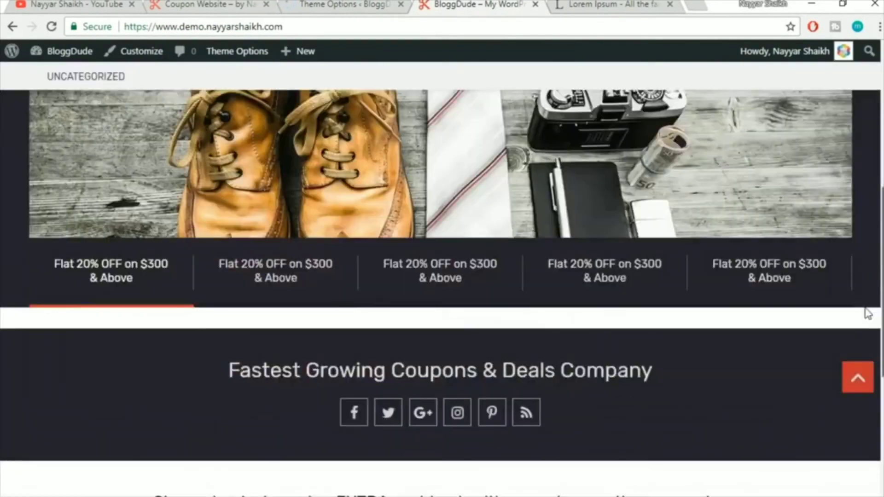
{"action": "scroll", "coordinate": [862, 291], "scroll_direction": "up", "scroll_amount": 4}
{"action": "scroll", "coordinate": [870, 311], "scroll_direction": "down", "scroll_amount": 3}
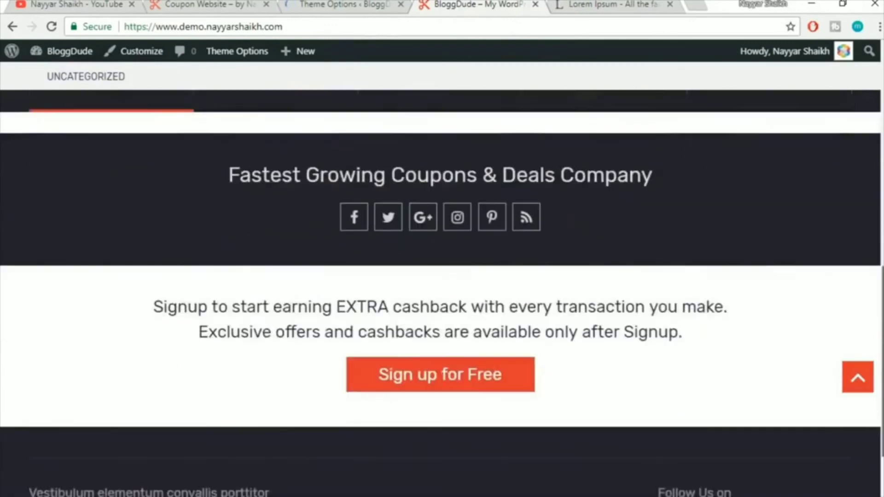
{"action": "scroll", "coordinate": [870, 312], "scroll_direction": "up", "scroll_amount": 15}
{"action": "left_click", "coordinate": [308, 3]}
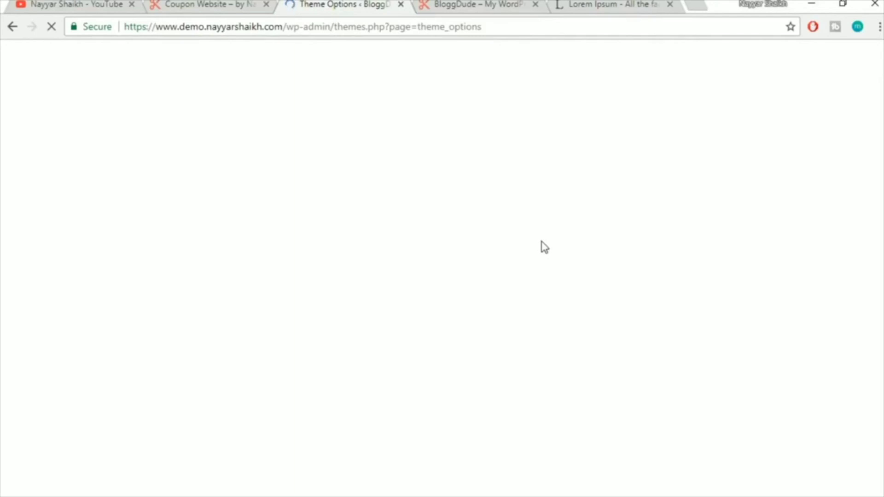
Preview the reference site's Electronics, Food and Travel coupon tabs
{"action": "scroll", "coordinate": [541, 247], "scroll_direction": "down", "scroll_amount": 8}
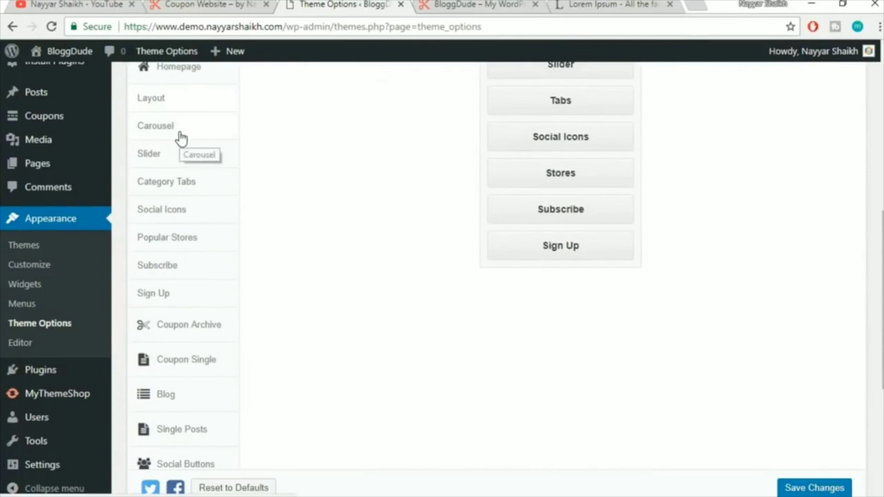
{"action": "left_click", "coordinate": [187, 194]}
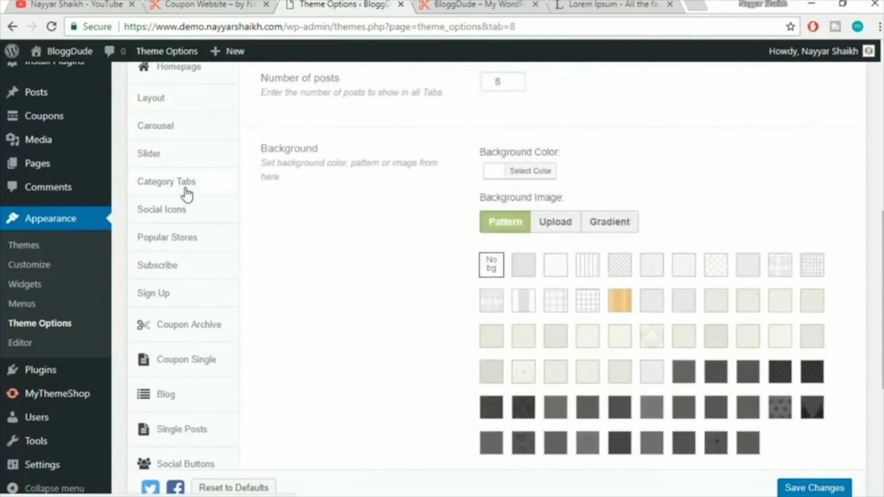
{"action": "left_click", "coordinate": [208, 4]}
{"action": "scroll", "coordinate": [837, 281], "scroll_direction": "down", "scroll_amount": 7}
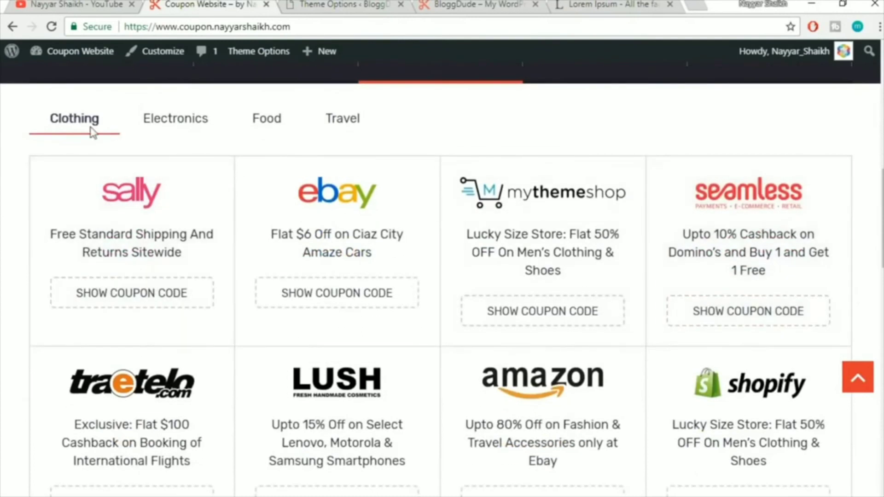
{"action": "left_click", "coordinate": [144, 125]}
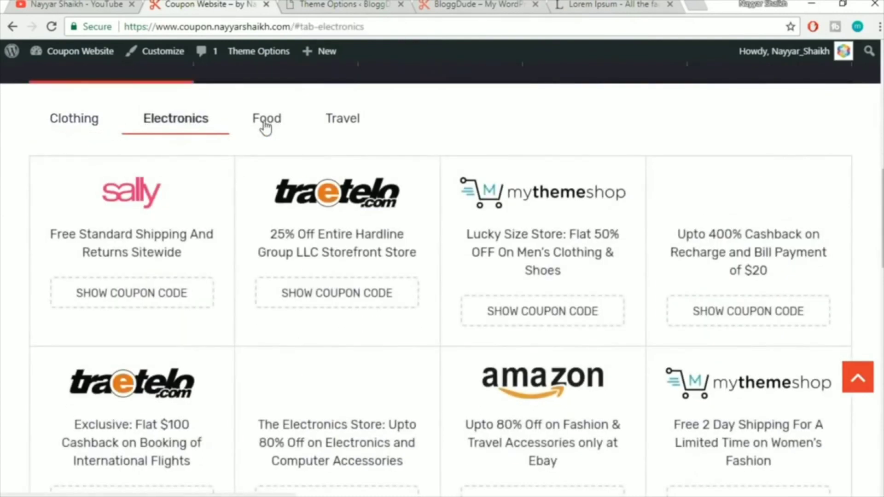
{"action": "left_click", "coordinate": [266, 127]}
{"action": "left_click", "coordinate": [350, 120]}
{"action": "left_click", "coordinate": [180, 121]}
{"action": "scroll", "coordinate": [194, 122], "scroll_direction": "down", "scroll_amount": 3}
{"action": "scroll", "coordinate": [240, 187], "scroll_direction": "up", "scroll_amount": 2}
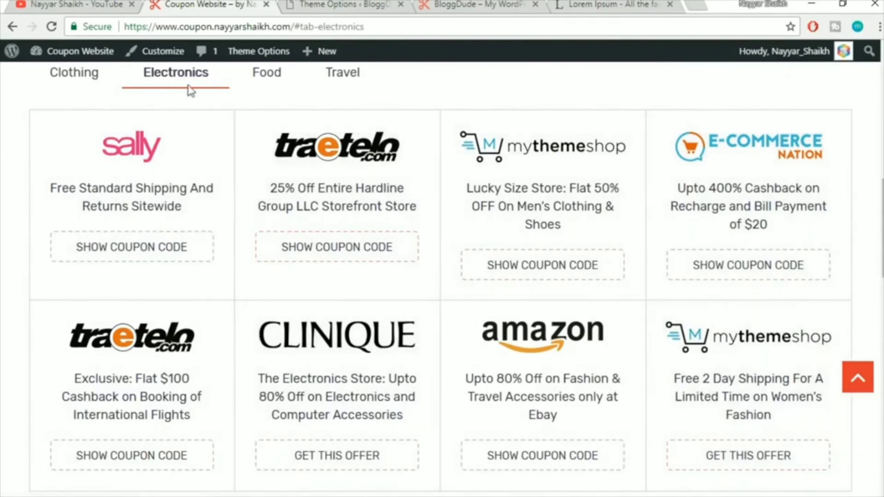
Add homepage category tabs for Clothing and Electronics in Theme Options
{"action": "left_click", "coordinate": [341, 5]}
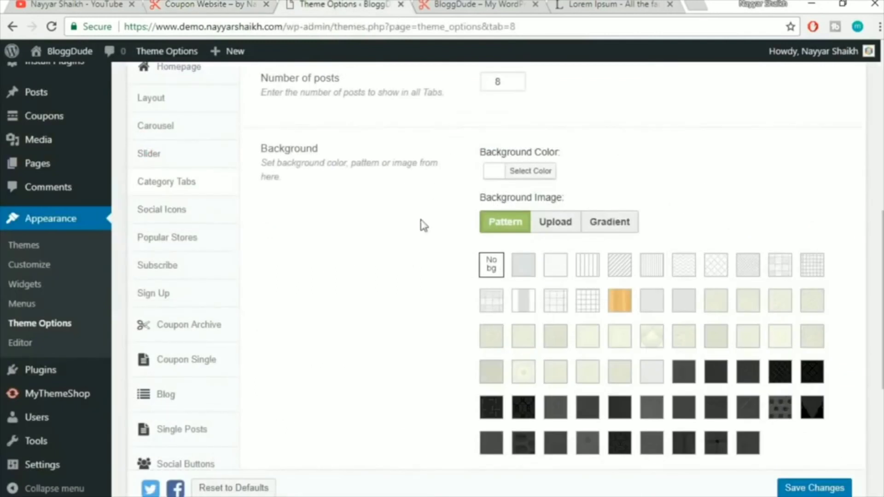
{"action": "scroll", "coordinate": [419, 269], "scroll_direction": "up", "scroll_amount": 2}
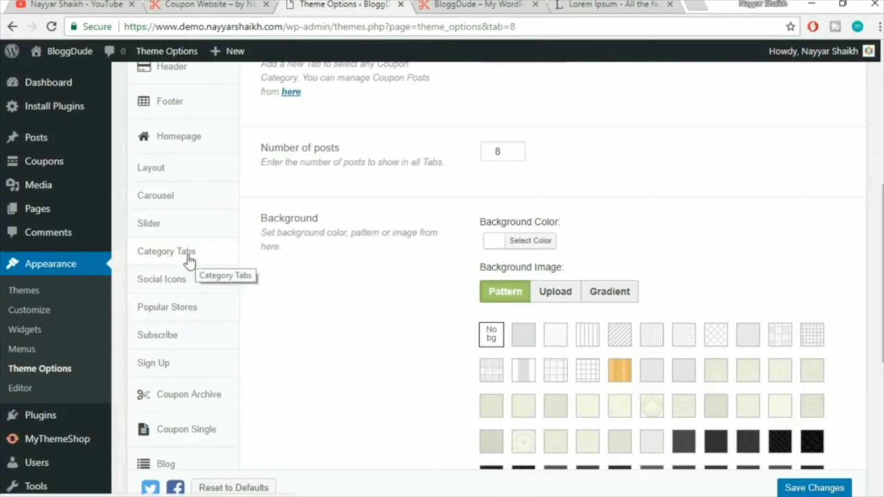
{"action": "scroll", "coordinate": [772, 194], "scroll_direction": "up", "scroll_amount": 5}
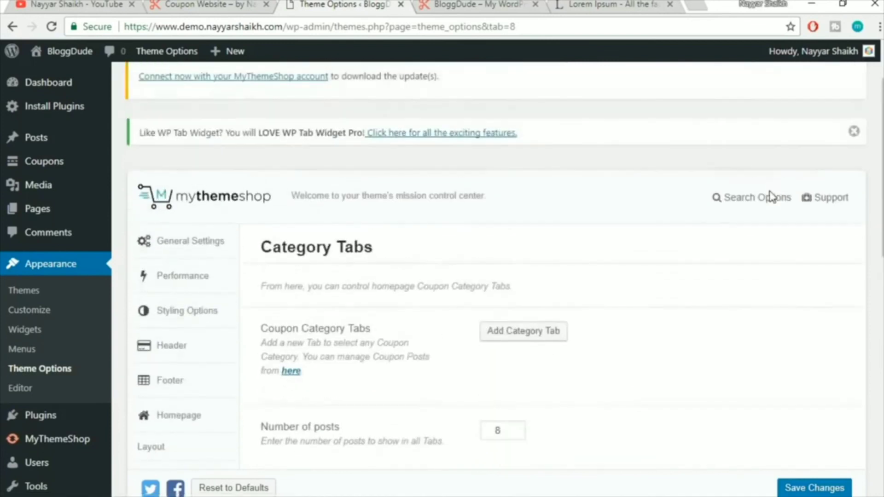
{"action": "scroll", "coordinate": [768, 199], "scroll_direction": "down", "scroll_amount": 2}
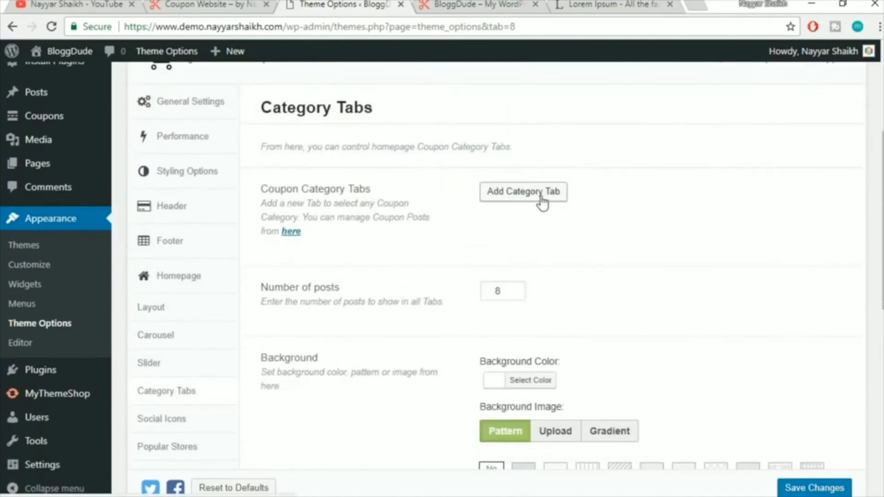
{"action": "left_click", "coordinate": [523, 196]}
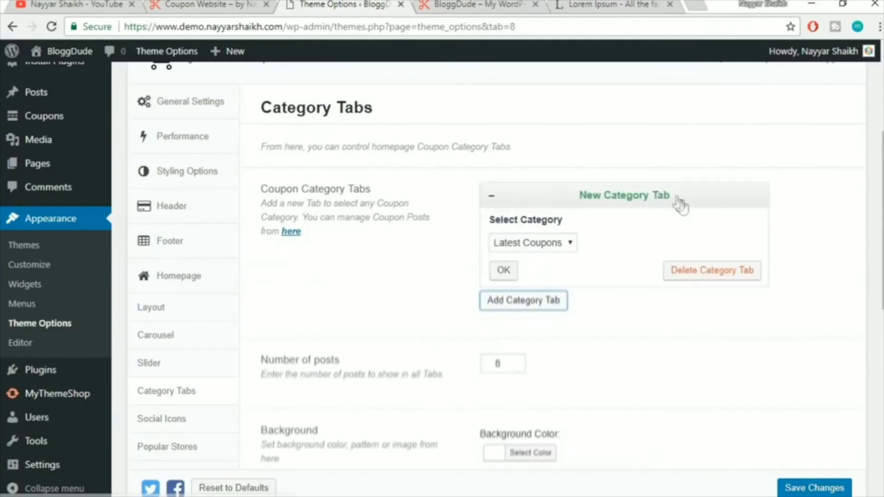
{"action": "left_click", "coordinate": [533, 244]}
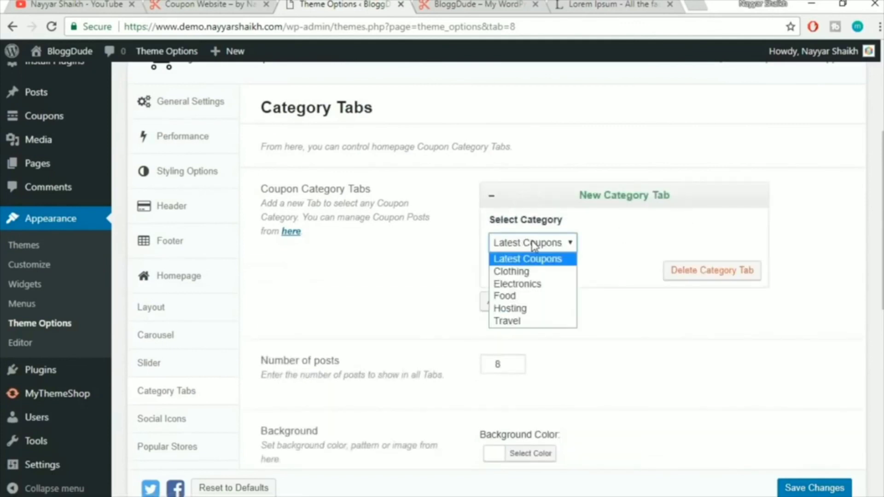
{"action": "left_click", "coordinate": [533, 271]}
{"action": "left_click", "coordinate": [504, 273]}
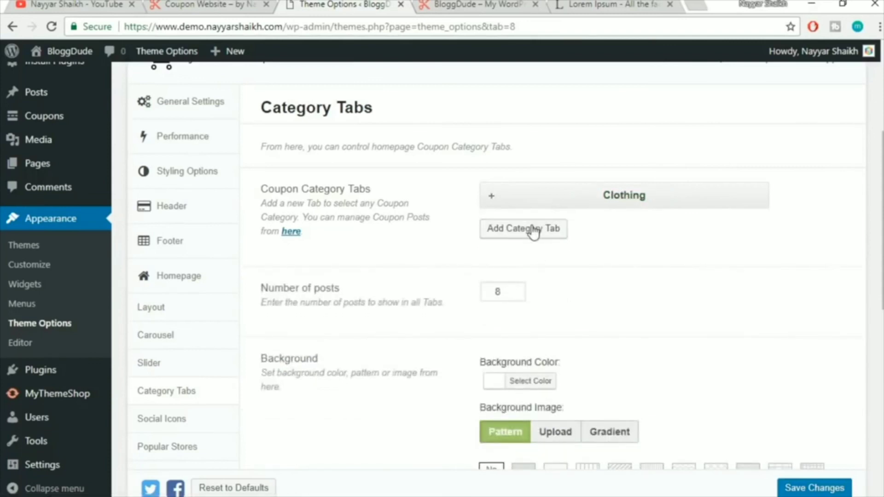
{"action": "left_click", "coordinate": [547, 229]}
{"action": "left_click", "coordinate": [536, 280]}
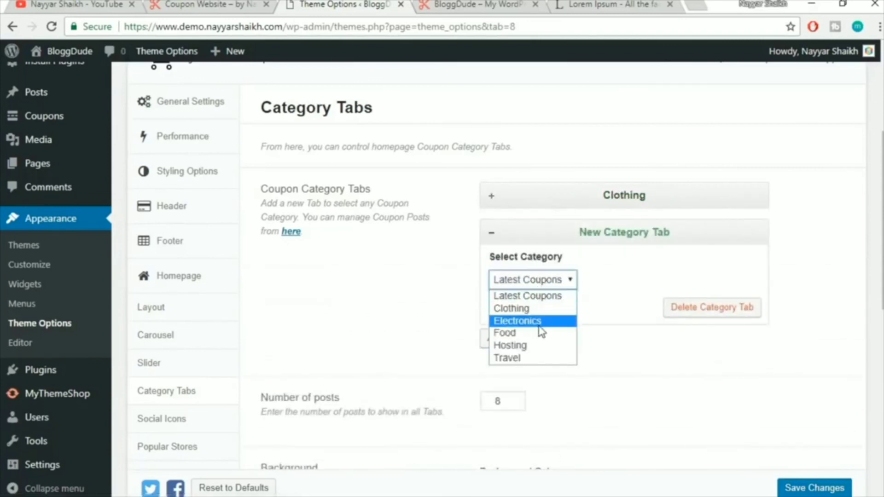
{"action": "left_click", "coordinate": [517, 321]}
{"action": "left_click", "coordinate": [504, 308]}
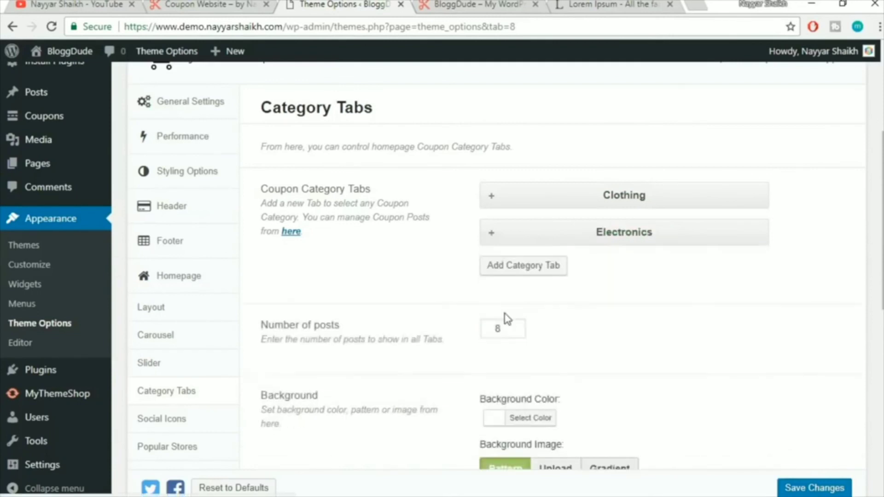
Add Food, Hosting and Travel category tabs, then compare with the reference site
{"action": "left_click", "coordinate": [534, 278]}
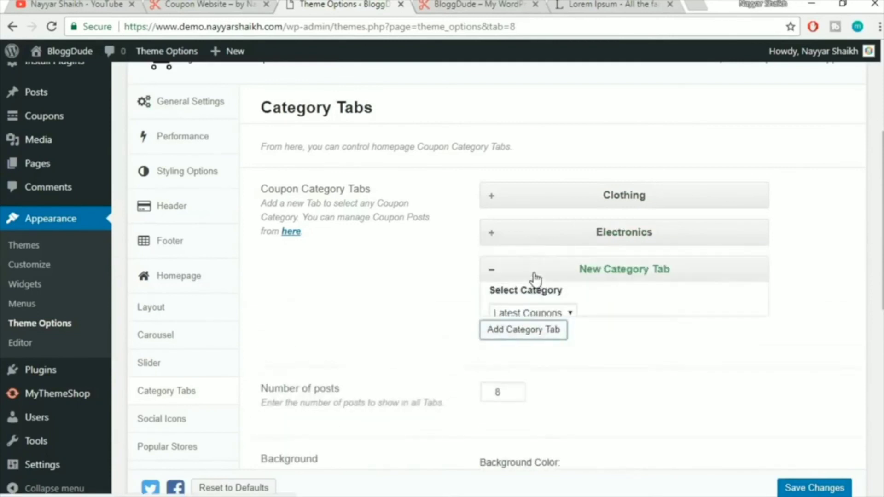
{"action": "left_click", "coordinate": [532, 317]}
{"action": "left_click", "coordinate": [530, 368]}
{"action": "left_click", "coordinate": [503, 344]}
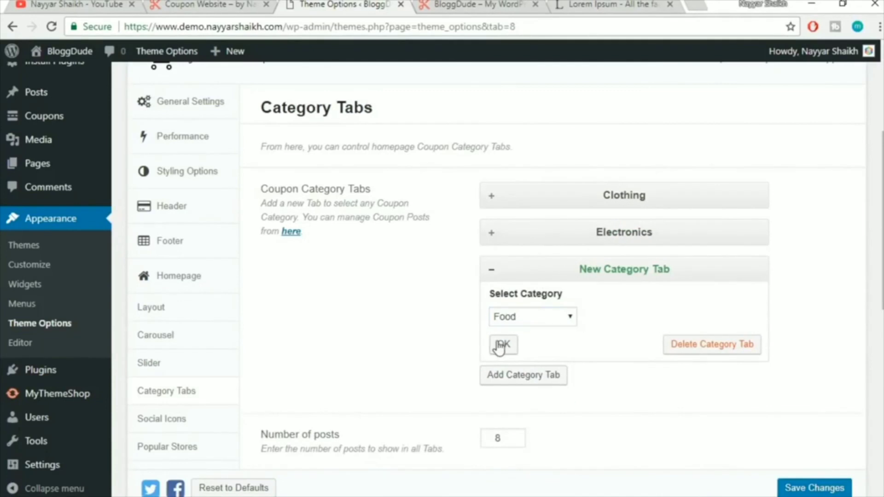
{"action": "left_click", "coordinate": [525, 305]}
{"action": "left_click", "coordinate": [532, 354]}
{"action": "left_click", "coordinate": [525, 418]}
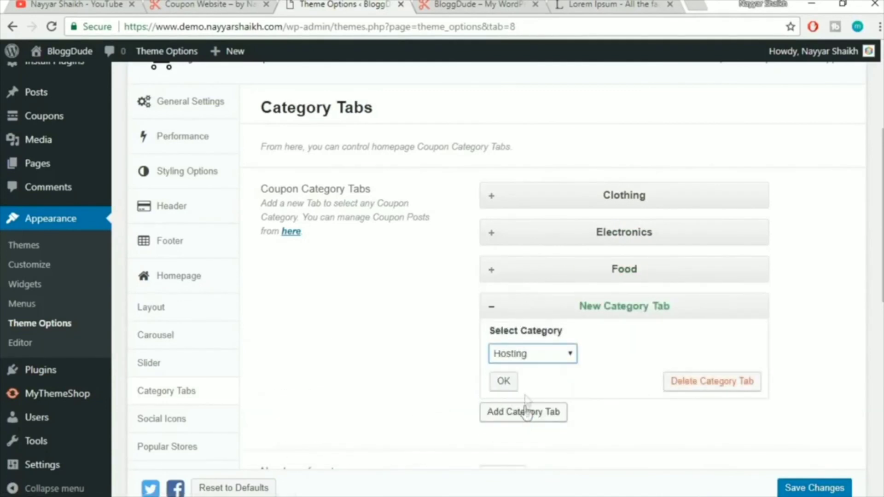
{"action": "left_click", "coordinate": [499, 380]}
{"action": "left_click", "coordinate": [529, 340]}
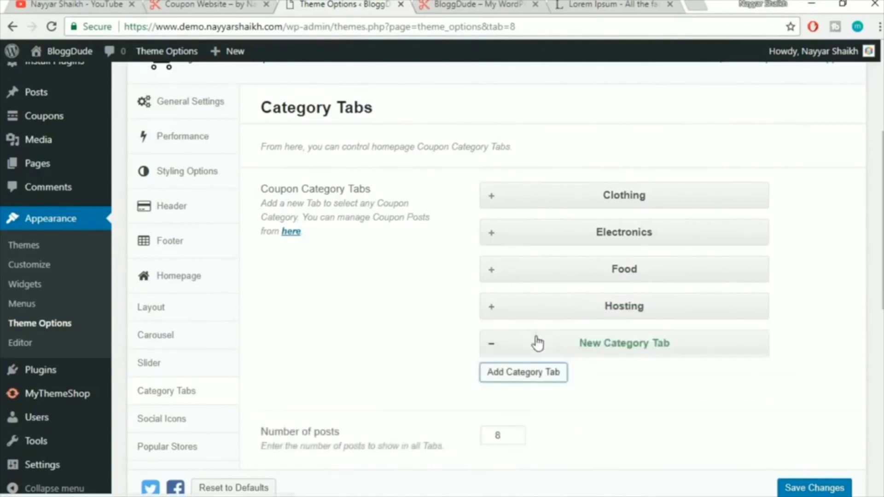
{"action": "scroll", "coordinate": [546, 340], "scroll_direction": "down", "scroll_amount": 3}
{"action": "left_click", "coordinate": [565, 252]}
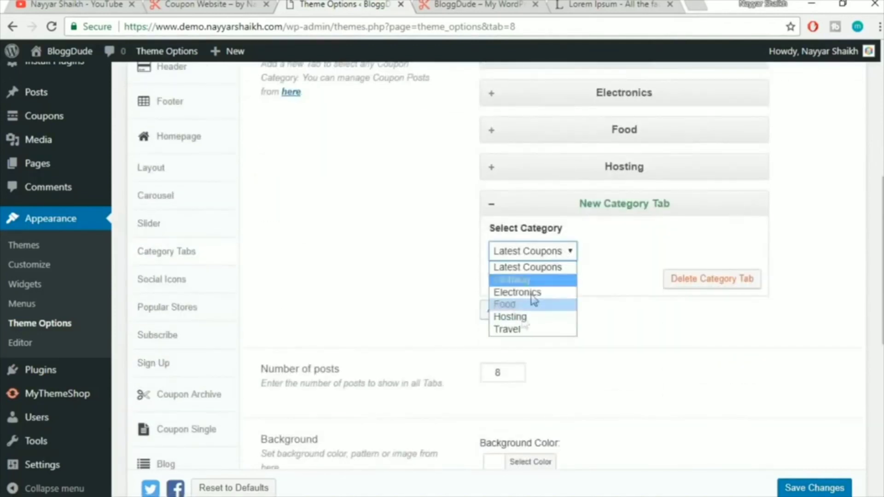
{"action": "left_click", "coordinate": [515, 327]}
{"action": "left_click", "coordinate": [504, 278]}
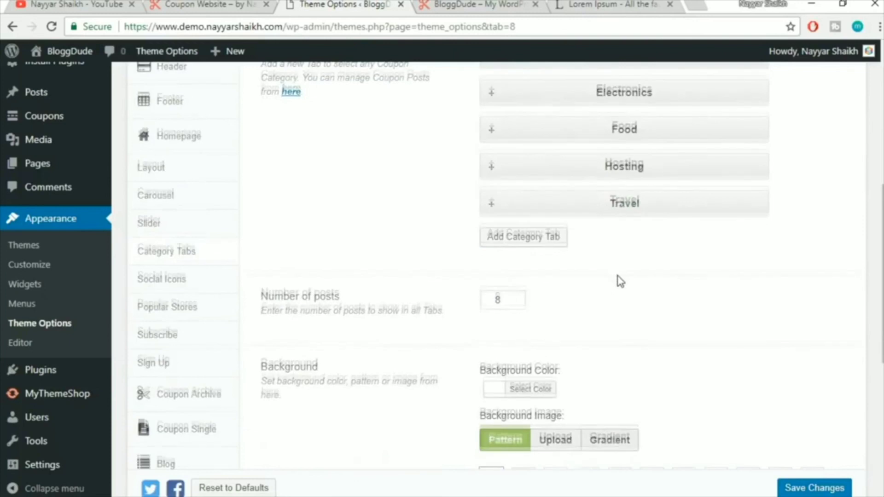
{"action": "scroll", "coordinate": [326, 261], "scroll_direction": "down", "scroll_amount": 2}
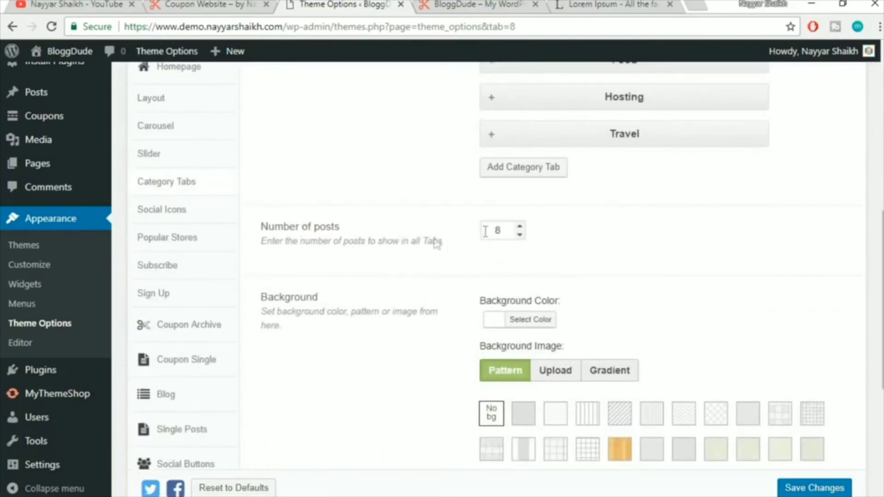
{"action": "left_click", "coordinate": [233, 4]}
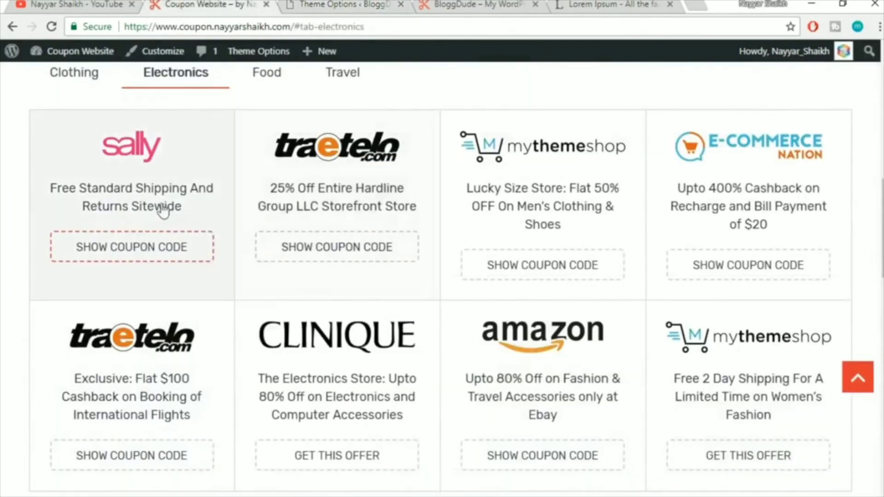
Keep Number of posts at 8, save the five category tabs, and view the homepage
{"action": "left_click", "coordinate": [337, 5]}
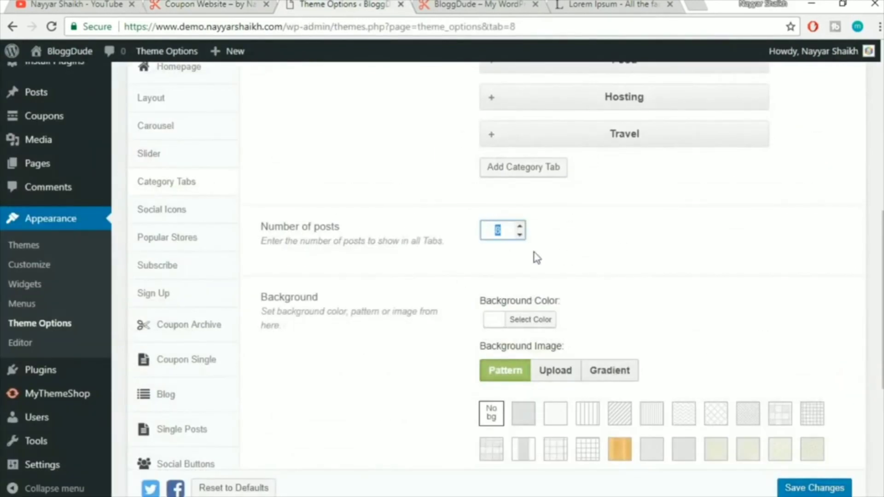
{"action": "left_click", "coordinate": [637, 261]}
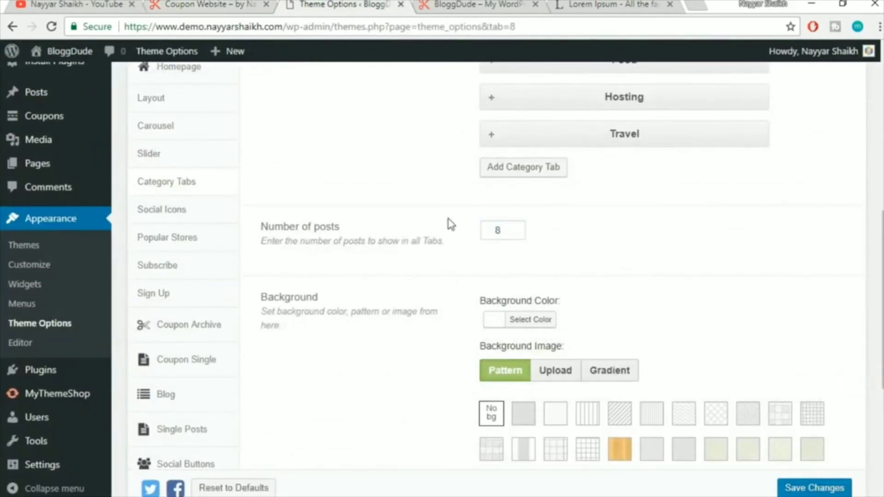
{"action": "left_click", "coordinate": [251, 5]}
{"action": "scroll", "coordinate": [624, 412], "scroll_direction": "up", "scroll_amount": 4}
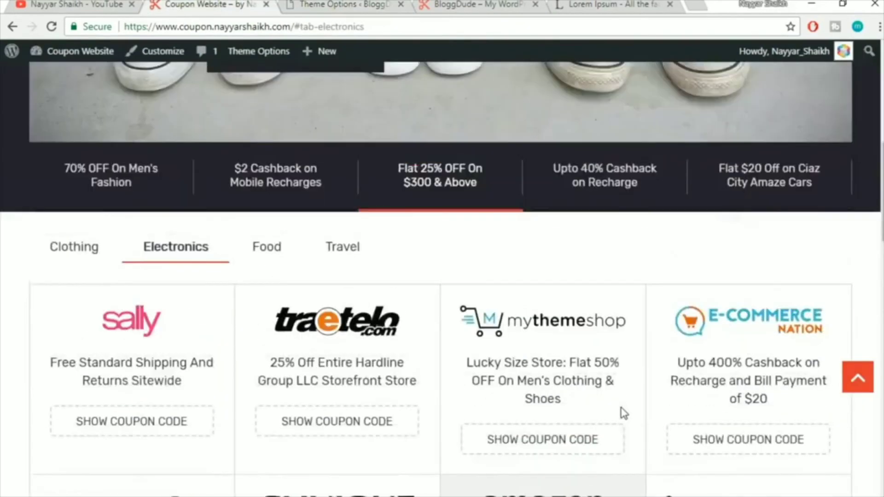
{"action": "scroll", "coordinate": [624, 413], "scroll_direction": "down", "scroll_amount": 2}
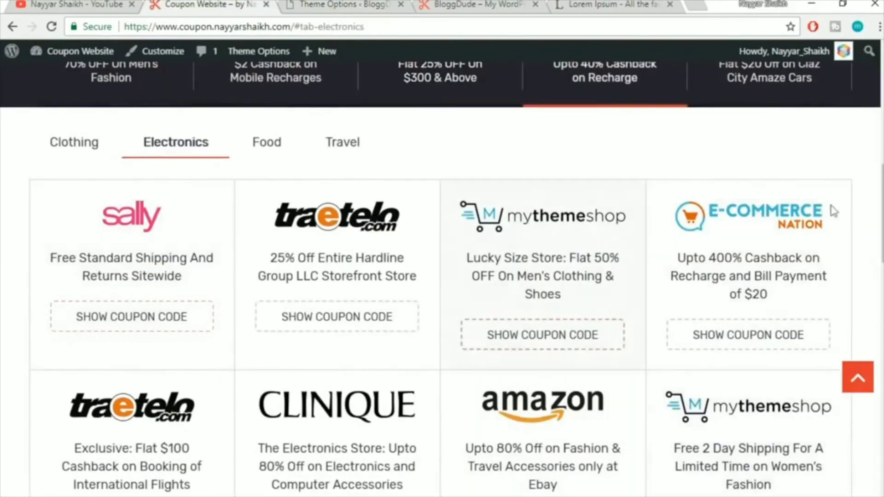
{"action": "scroll", "coordinate": [519, 326], "scroll_direction": "down", "scroll_amount": 1}
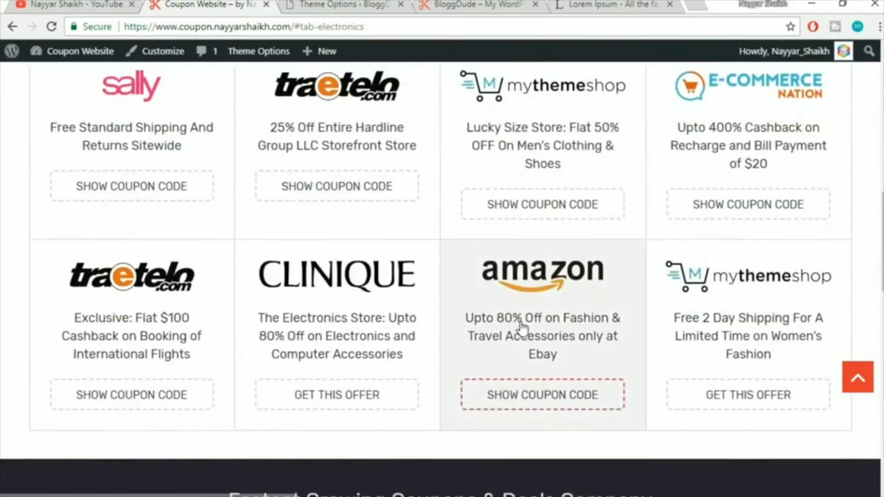
{"action": "scroll", "coordinate": [554, 320], "scroll_direction": "up", "scroll_amount": 1}
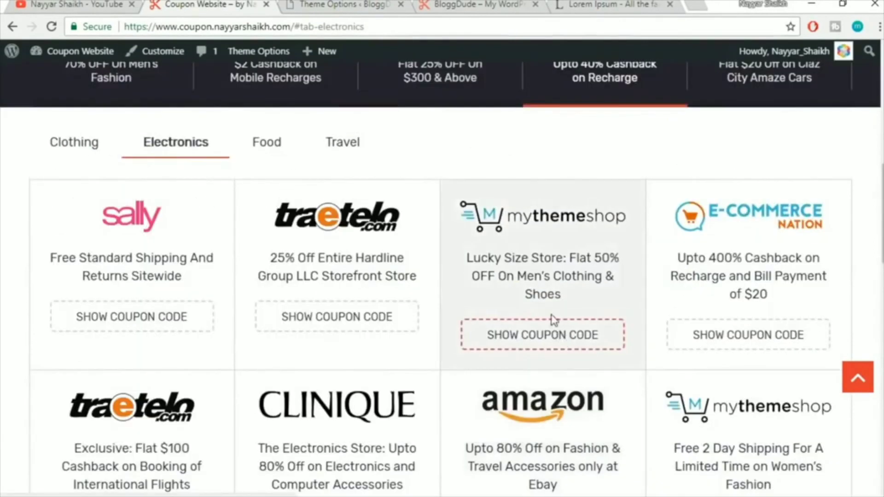
{"action": "left_click", "coordinate": [325, 4]}
{"action": "scroll", "coordinate": [622, 283], "scroll_direction": "down", "scroll_amount": 6}
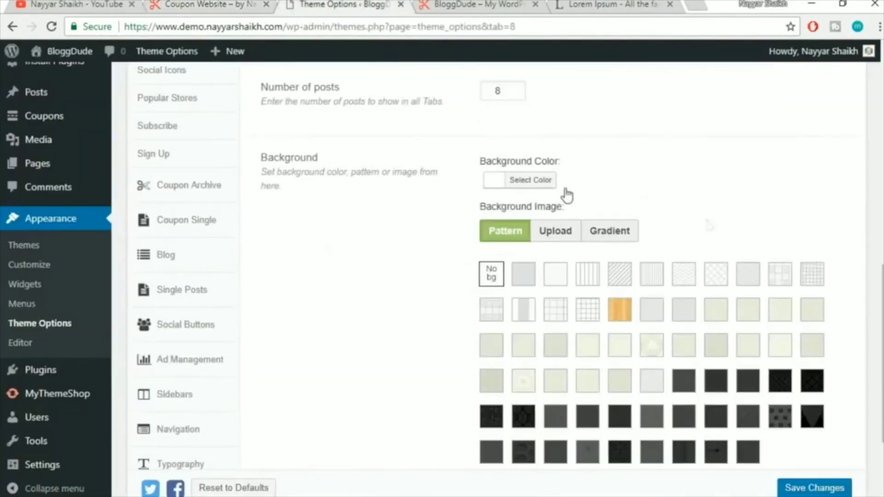
{"action": "left_click", "coordinate": [803, 454]}
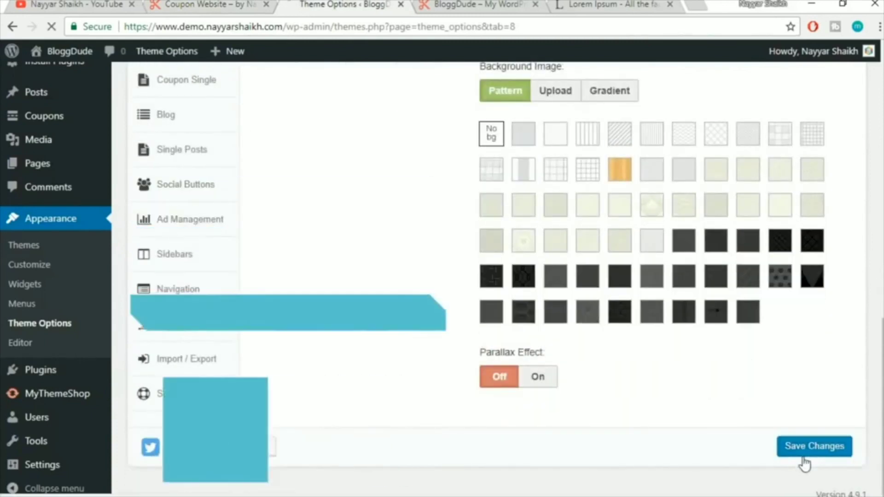
{"action": "left_click", "coordinate": [448, 4]}
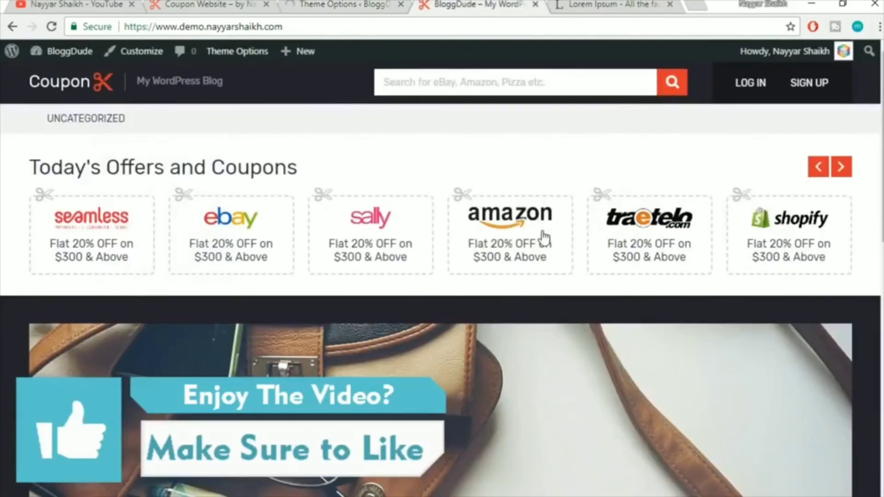
Reload the homepage and check the new Electronics coupon tab
{"action": "scroll", "coordinate": [545, 237], "scroll_direction": "down", "scroll_amount": 10}
{"action": "scroll", "coordinate": [554, 274], "scroll_direction": "up", "scroll_amount": 5}
{"action": "left_click", "coordinate": [482, 28]}
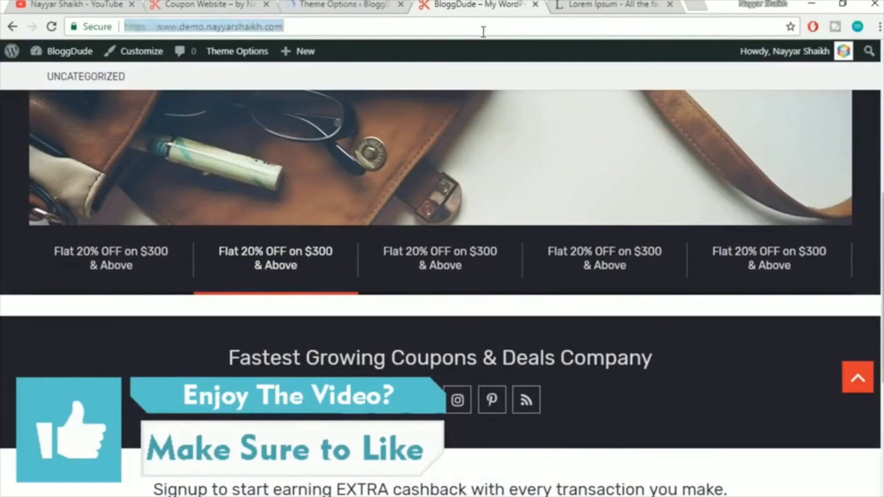
{"action": "key", "text": "Return"}
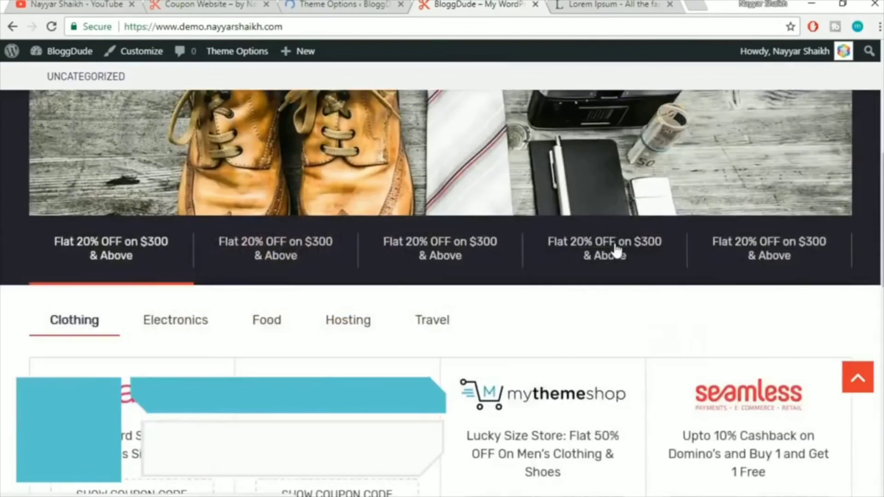
{"action": "scroll", "coordinate": [616, 249], "scroll_direction": "down", "scroll_amount": 7}
{"action": "scroll", "coordinate": [616, 248], "scroll_direction": "up", "scroll_amount": 4}
{"action": "left_click", "coordinate": [198, 112]}
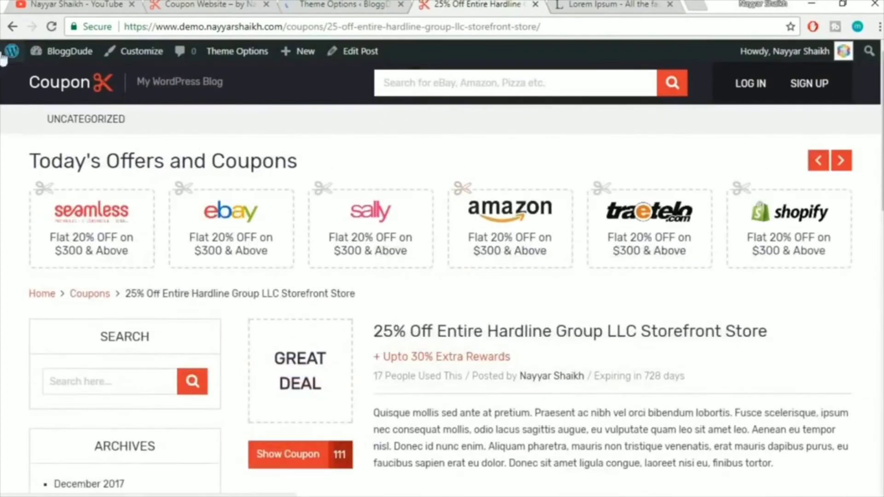
{"action": "scroll", "coordinate": [621, 245], "scroll_direction": "down", "scroll_amount": 3}
{"action": "scroll", "coordinate": [621, 244], "scroll_direction": "up", "scroll_amount": 3}
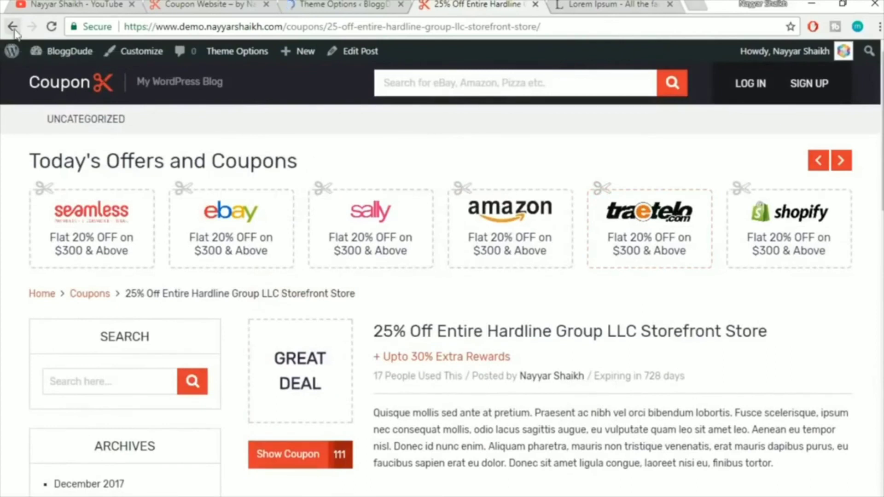
Review the footer's 'Fastest Growing Coupons & Deals Company' heading, then return to Theme Options
{"action": "left_click", "coordinate": [62, 86]}
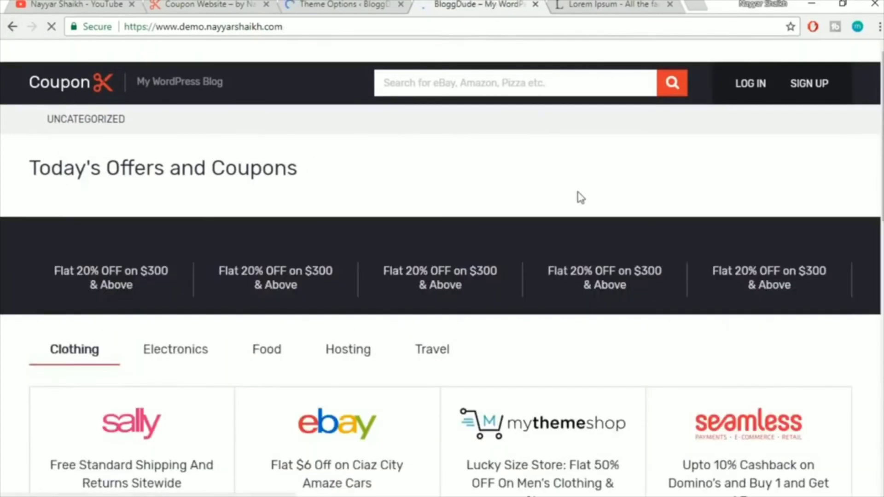
{"action": "scroll", "coordinate": [579, 198], "scroll_direction": "down", "scroll_amount": 10}
{"action": "scroll", "coordinate": [580, 198], "scroll_direction": "up", "scroll_amount": 5}
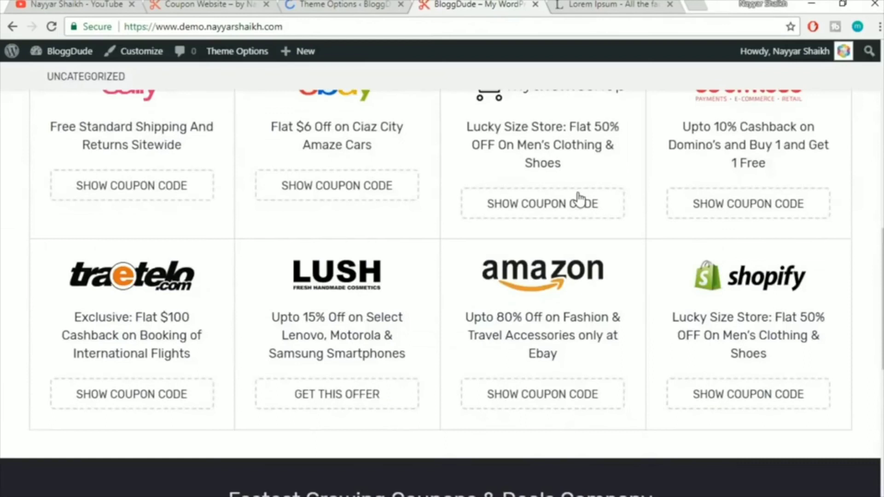
{"action": "scroll", "coordinate": [578, 197], "scroll_direction": "down", "scroll_amount": 9}
{"action": "scroll", "coordinate": [579, 197], "scroll_direction": "up", "scroll_amount": 13}
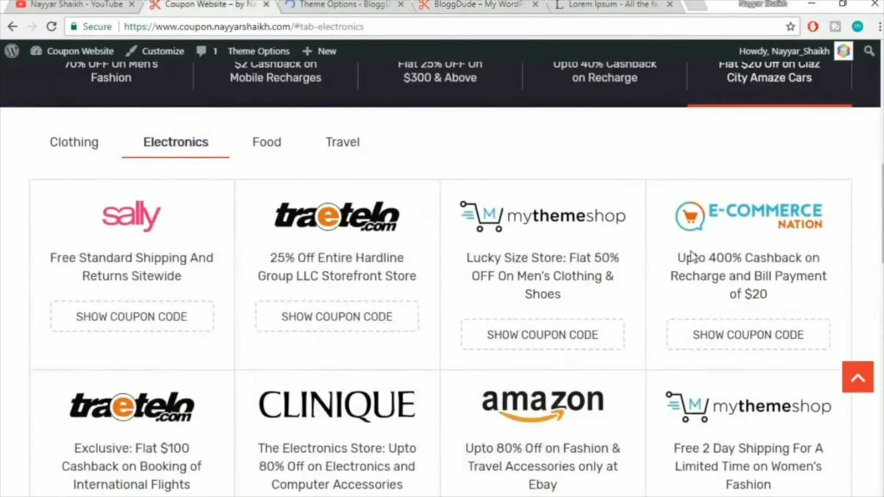
{"action": "scroll", "coordinate": [689, 255], "scroll_direction": "down", "scroll_amount": 9}
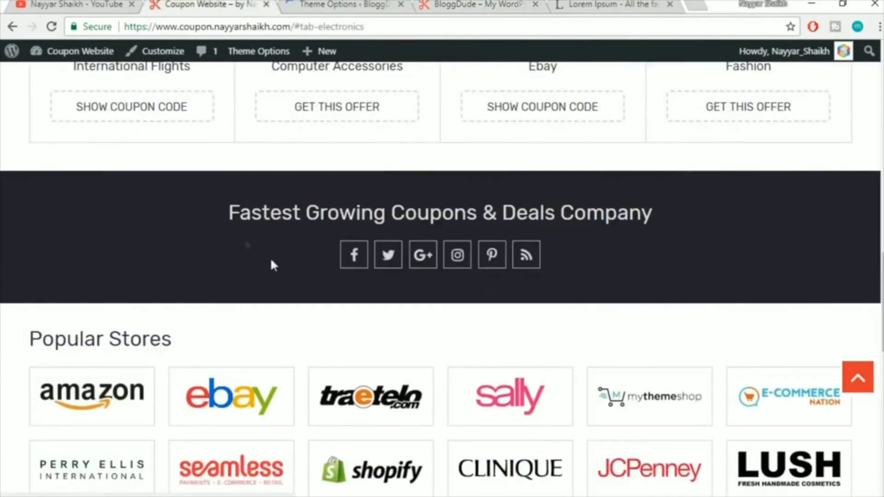
{"action": "left_click", "coordinate": [446, 11]}
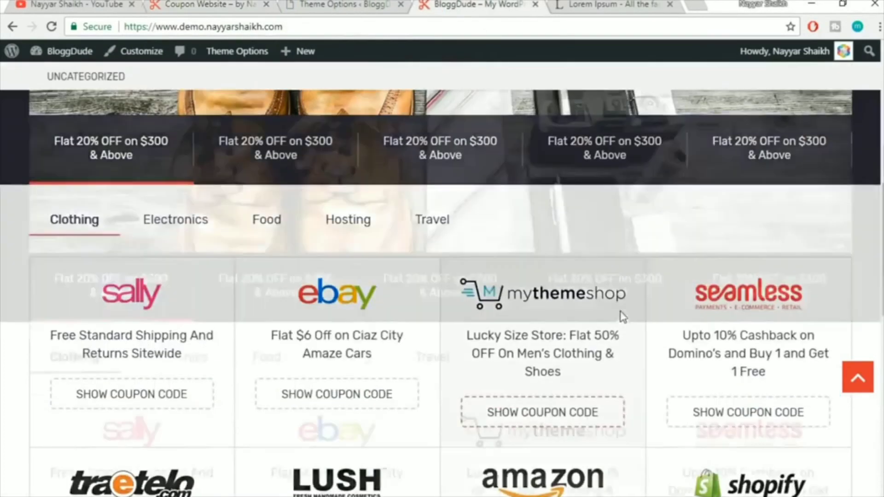
{"action": "scroll", "coordinate": [623, 317], "scroll_direction": "down", "scroll_amount": 10}
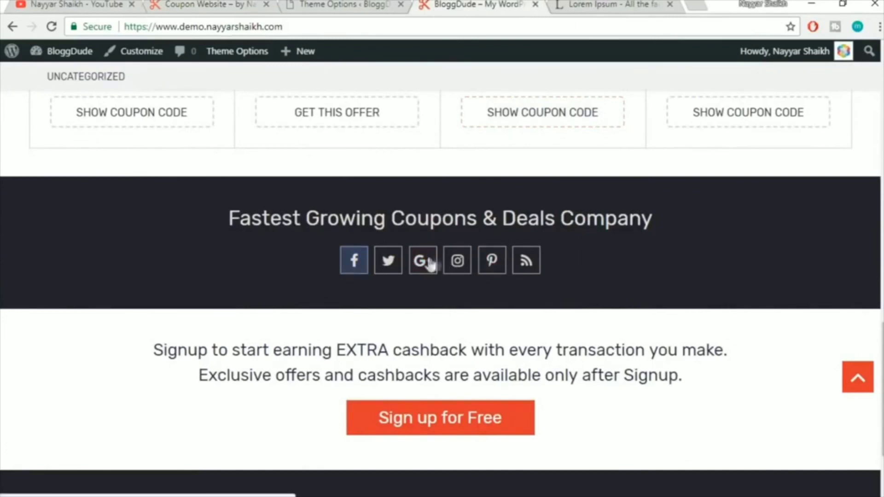
{"action": "left_click", "coordinate": [378, 5]}
{"action": "left_click", "coordinate": [455, 4]}
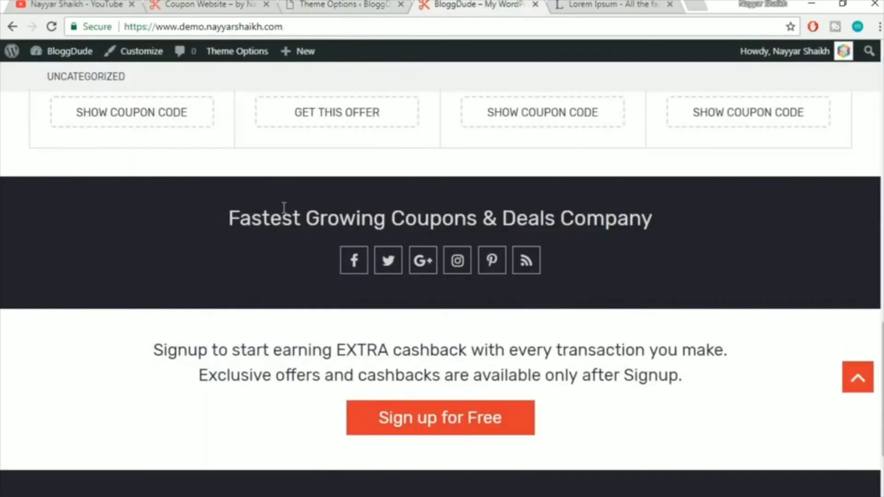
{"action": "left_click_drag", "start_coordinate": [227, 221], "coordinate": [654, 217]}
{"action": "left_click", "coordinate": [346, 5]}
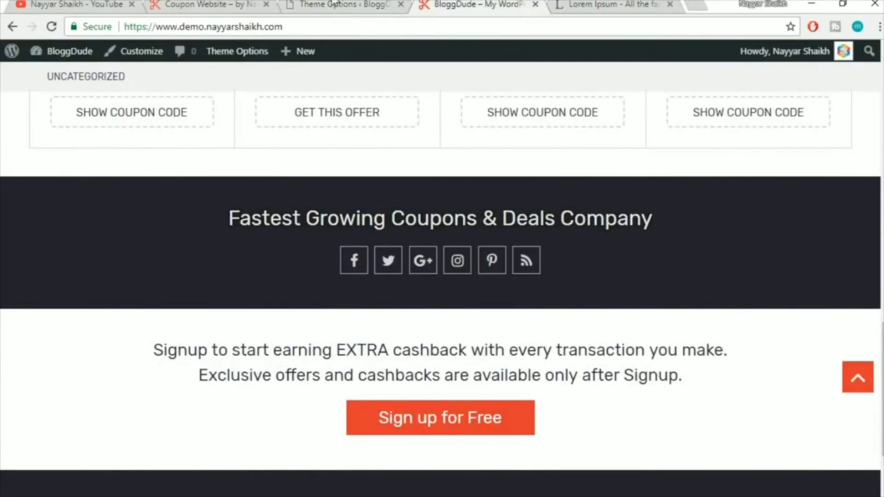
{"action": "scroll", "coordinate": [466, 220], "scroll_direction": "down", "scroll_amount": 9}
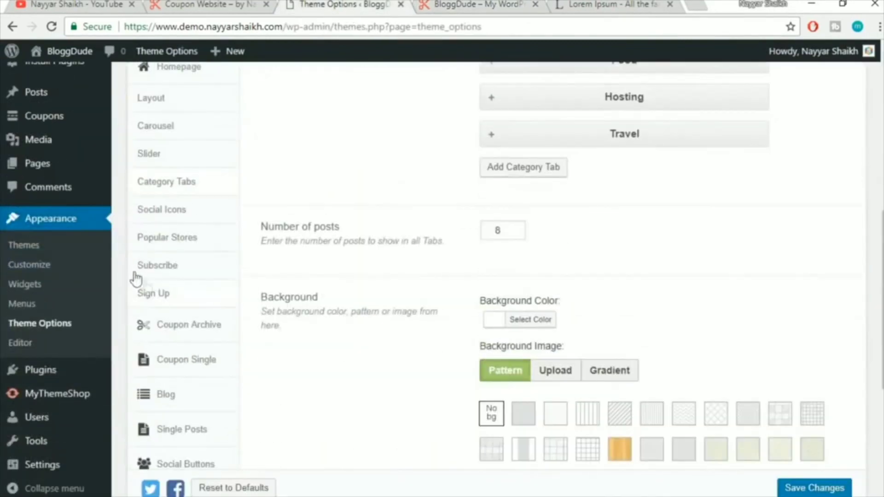
In Social Icons, swap the Facebook icon's '#' link for the site's Facebook page address
{"action": "left_click", "coordinate": [172, 212]}
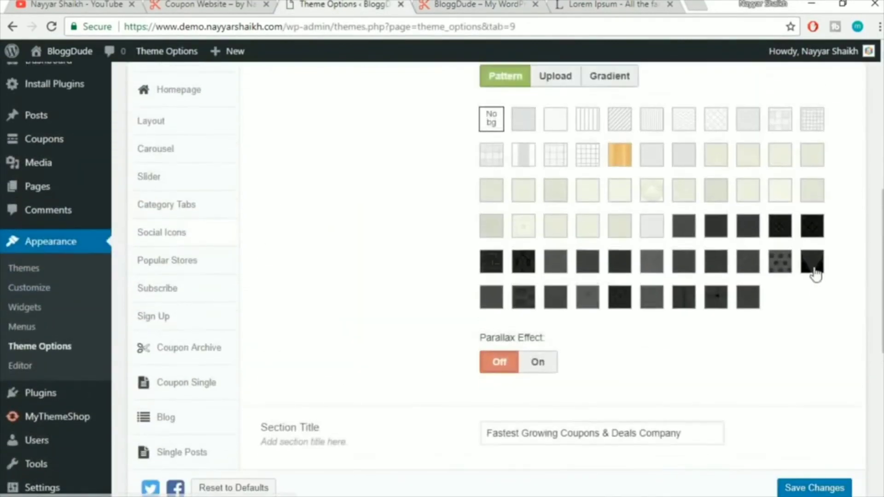
{"action": "scroll", "coordinate": [814, 272], "scroll_direction": "down", "scroll_amount": 5}
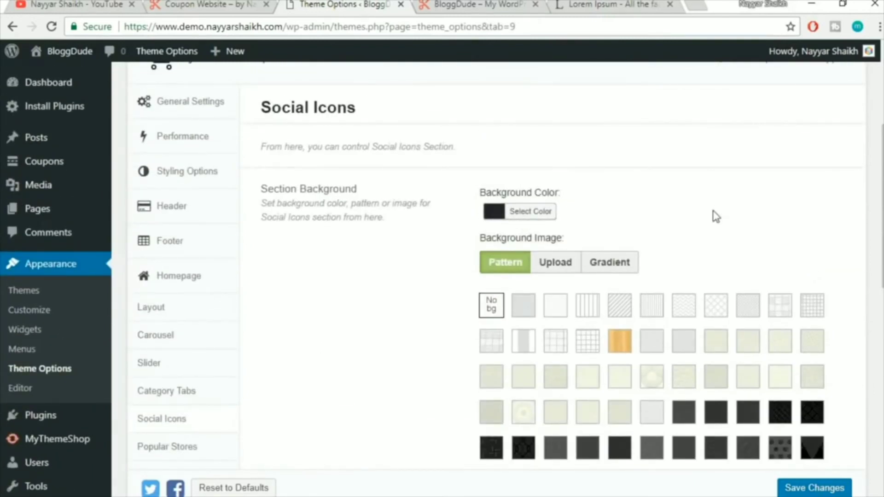
{"action": "scroll", "coordinate": [715, 216], "scroll_direction": "down", "scroll_amount": 8}
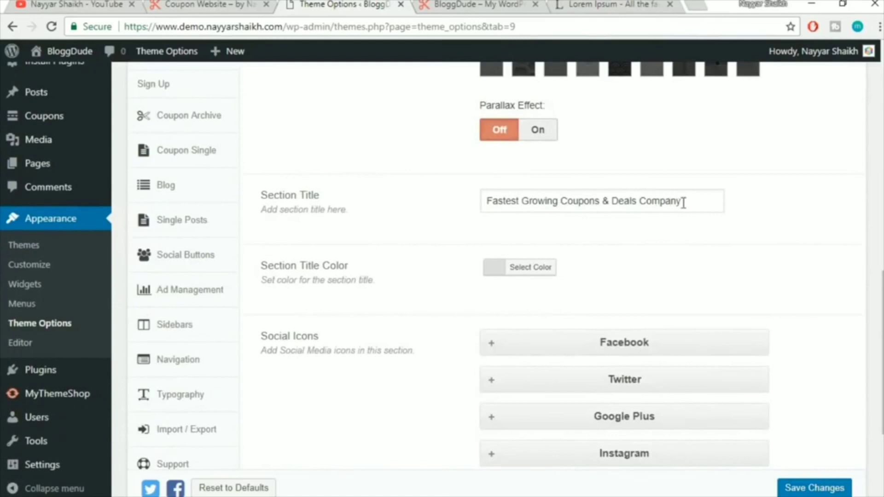
{"action": "left_click_drag", "start_coordinate": [684, 204], "coordinate": [465, 219]}
{"action": "left_click", "coordinate": [704, 233]}
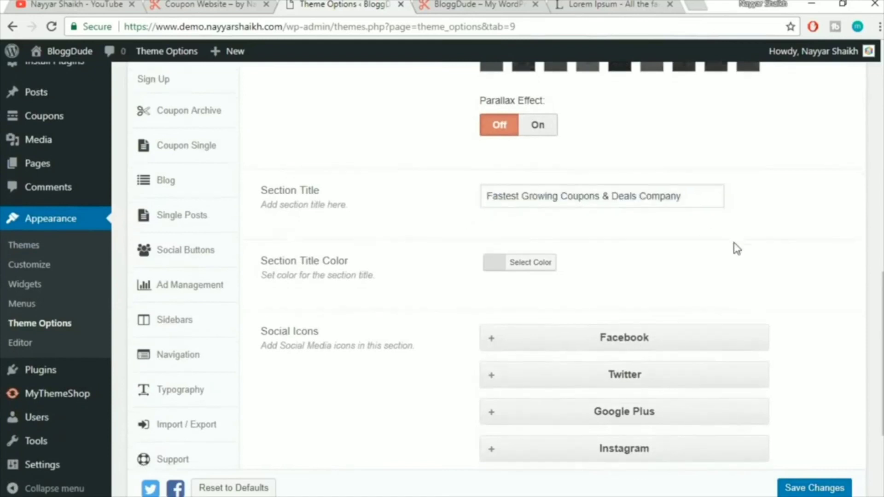
{"action": "scroll", "coordinate": [714, 235], "scroll_direction": "down", "scroll_amount": 3}
{"action": "left_click", "coordinate": [663, 204]}
{"action": "scroll", "coordinate": [581, 299], "scroll_direction": "down", "scroll_amount": 3}
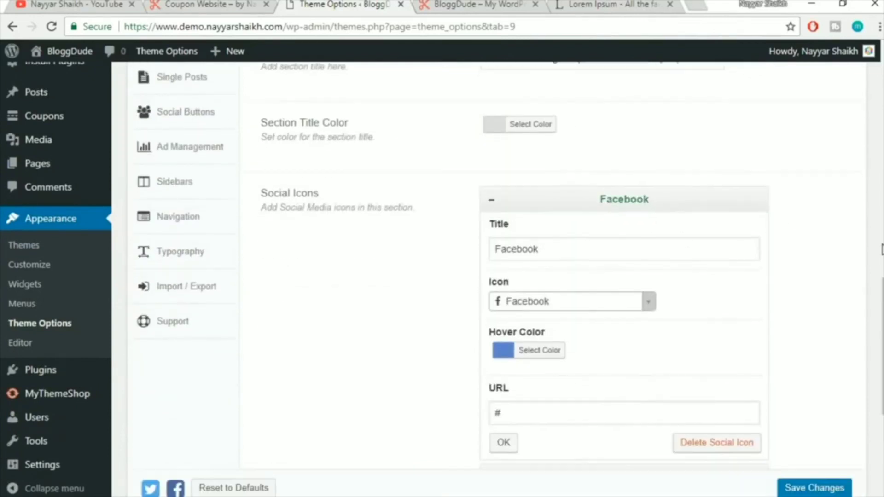
{"action": "scroll", "coordinate": [627, 238], "scroll_direction": "up", "scroll_amount": 2}
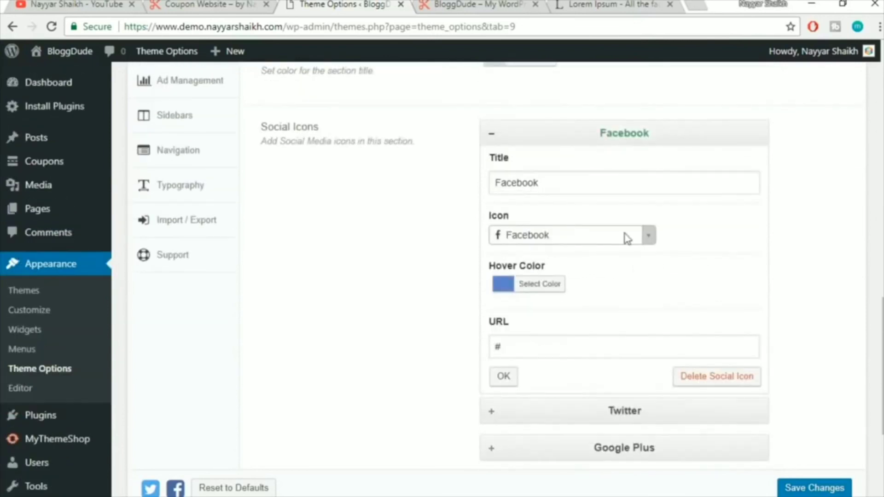
{"action": "double_click", "coordinate": [551, 345]}
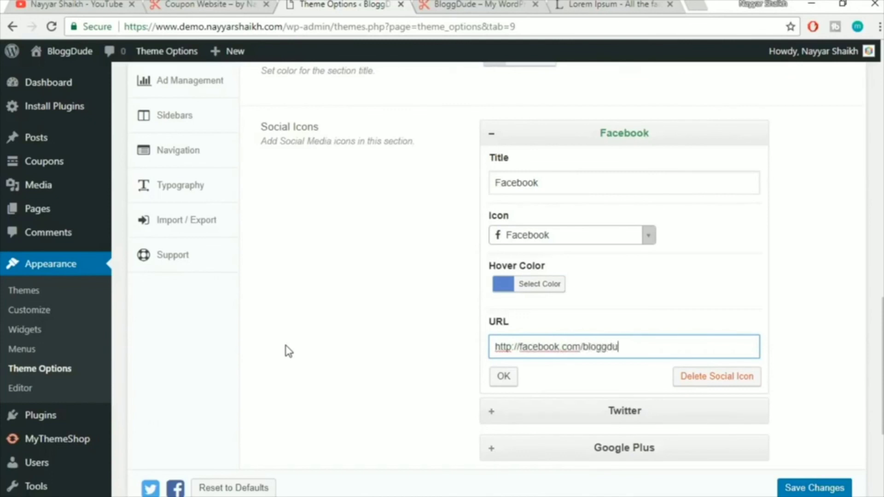
{"action": "left_click", "coordinate": [504, 378]}
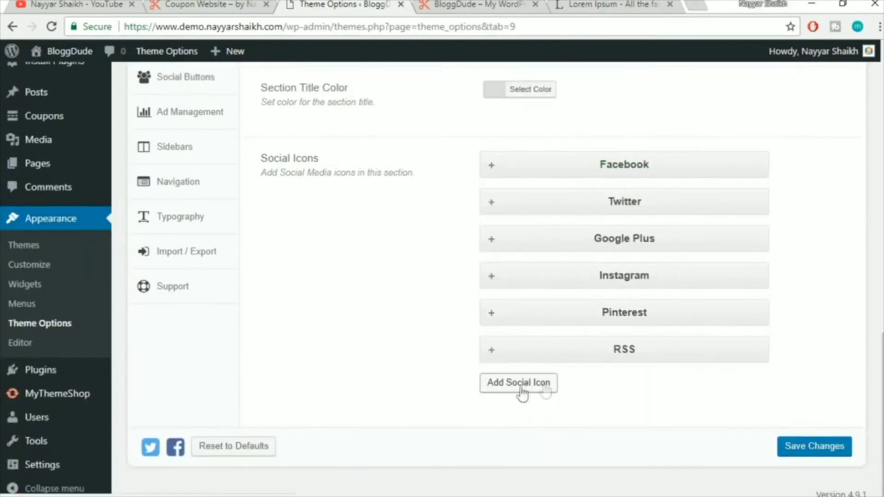
Save the Theme Options with the new Facebook link and check the front end
{"action": "left_click", "coordinate": [811, 449]}
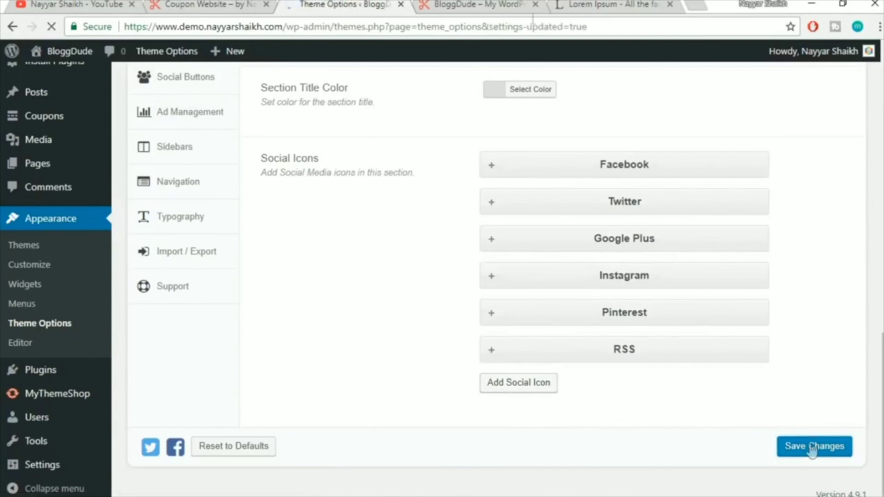
{"action": "key", "text": "ctrl+Tab"}
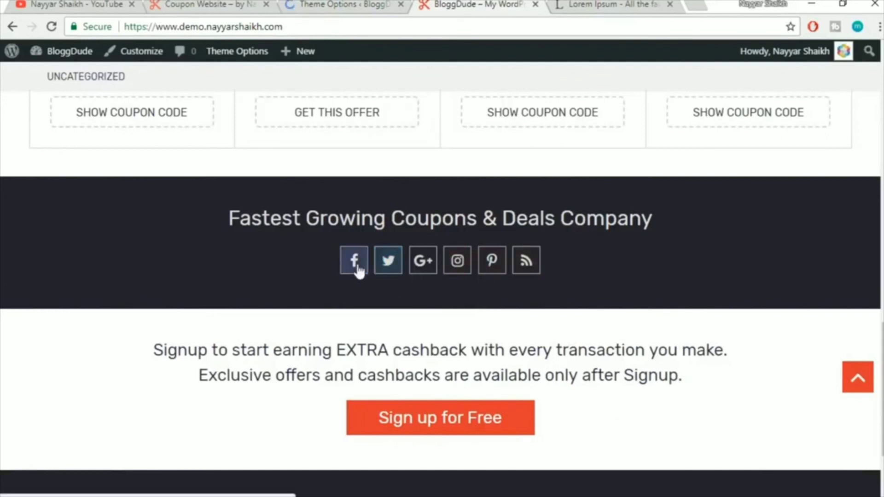
{"action": "left_click", "coordinate": [315, 4]}
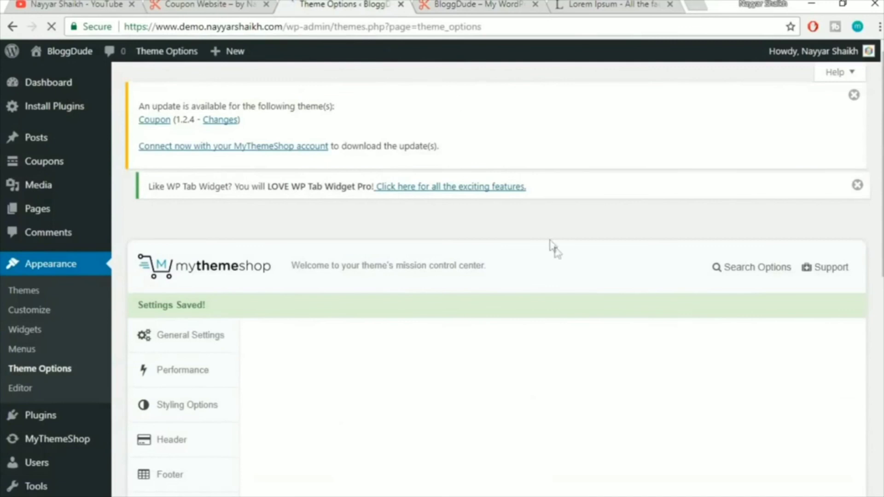
Study the reference site's Popular Stores section alongside the Theme Options
{"action": "left_click", "coordinate": [190, 4]}
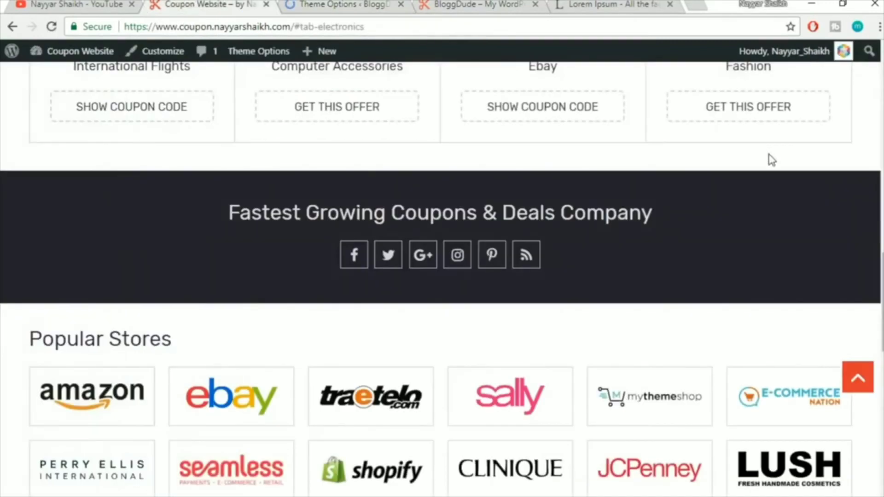
{"action": "scroll", "coordinate": [771, 159], "scroll_direction": "down", "scroll_amount": 5}
{"action": "left_click_drag", "start_coordinate": [37, 129], "coordinate": [191, 137]}
{"action": "left_click", "coordinate": [191, 137]}
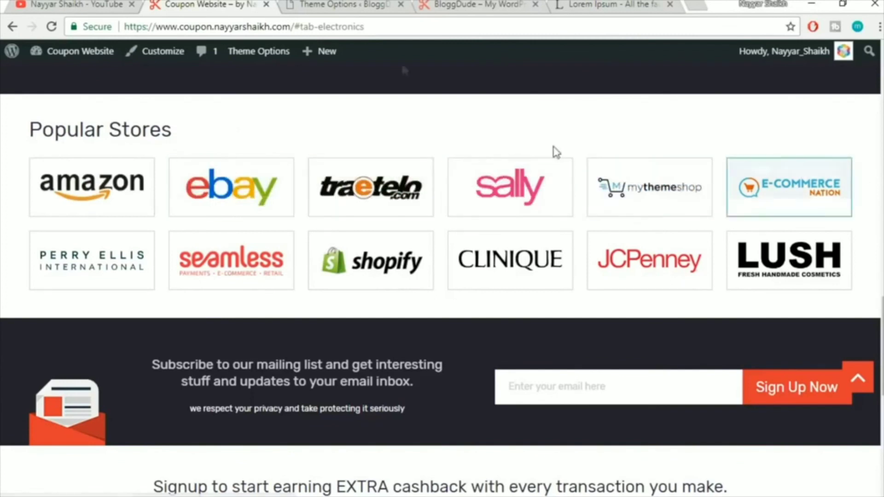
{"action": "left_click", "coordinate": [350, 4]}
{"action": "left_click", "coordinate": [224, 5]}
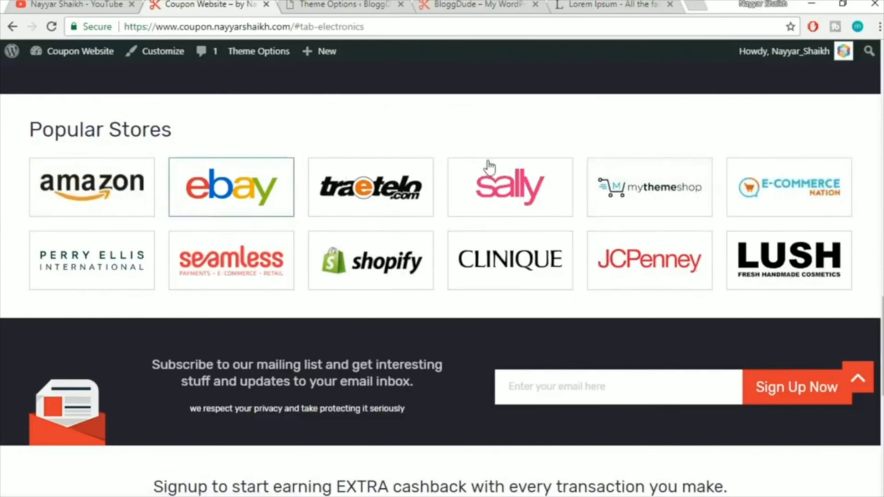
{"action": "left_click", "coordinate": [354, 4]}
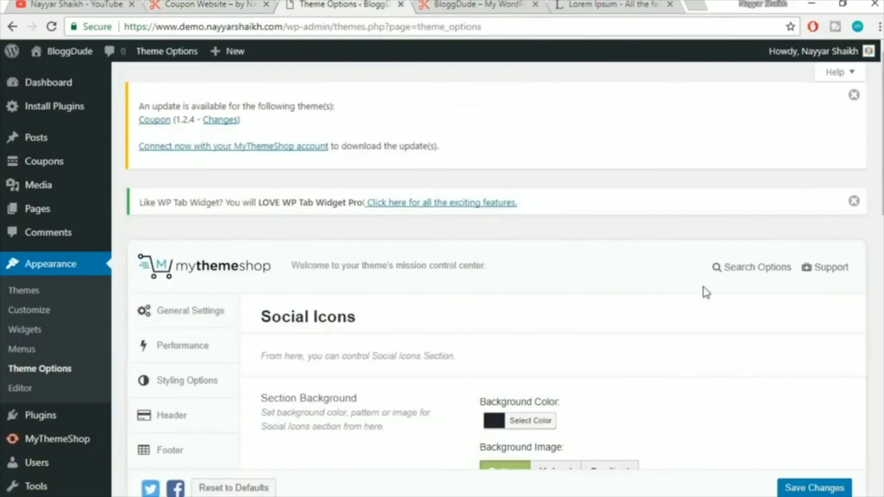
Open the Theme Options' Popular Stores section and review its 'Popular Stores' title
{"action": "scroll", "coordinate": [707, 292], "scroll_direction": "down", "scroll_amount": 5}
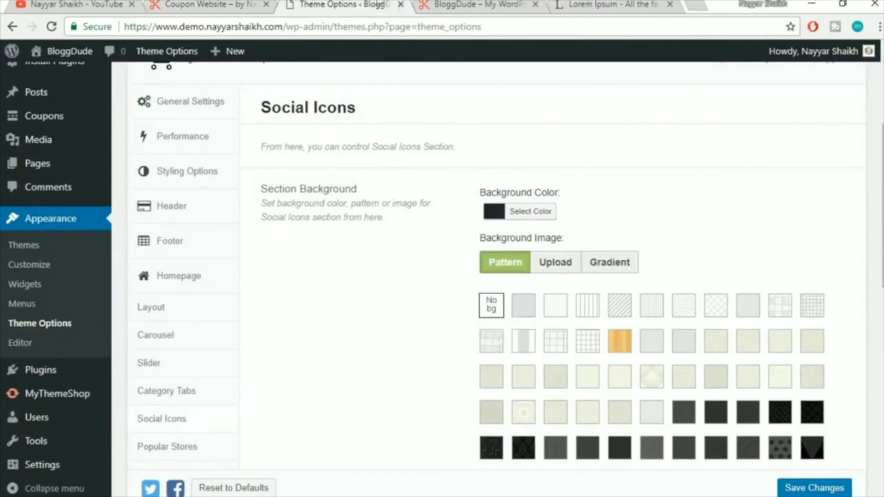
{"action": "left_click", "coordinate": [212, 5]}
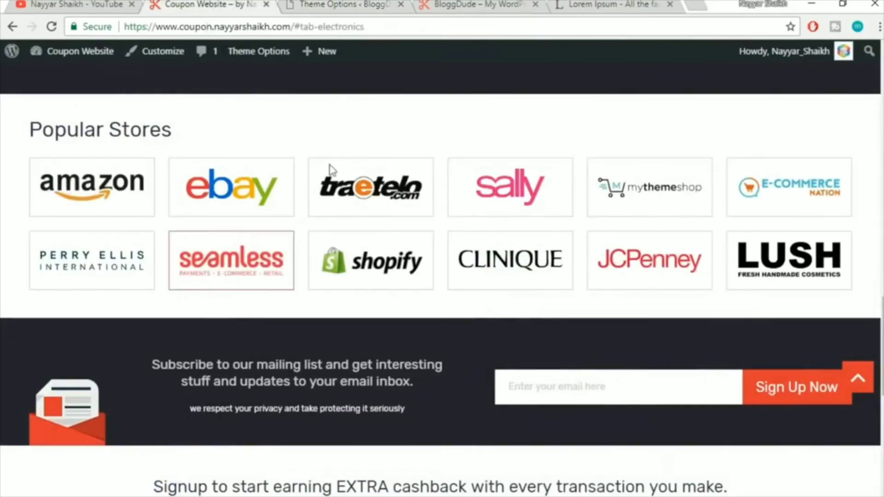
{"action": "left_click", "coordinate": [341, 5]}
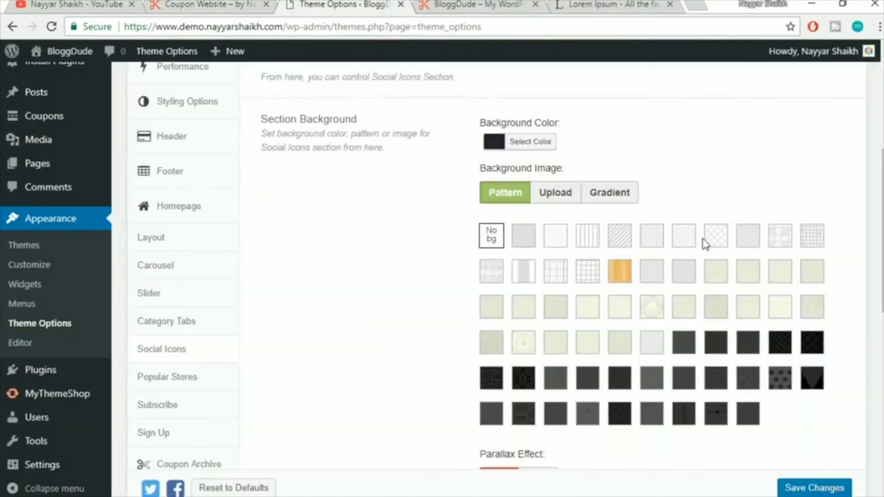
{"action": "scroll", "coordinate": [811, 212], "scroll_direction": "up", "scroll_amount": 5}
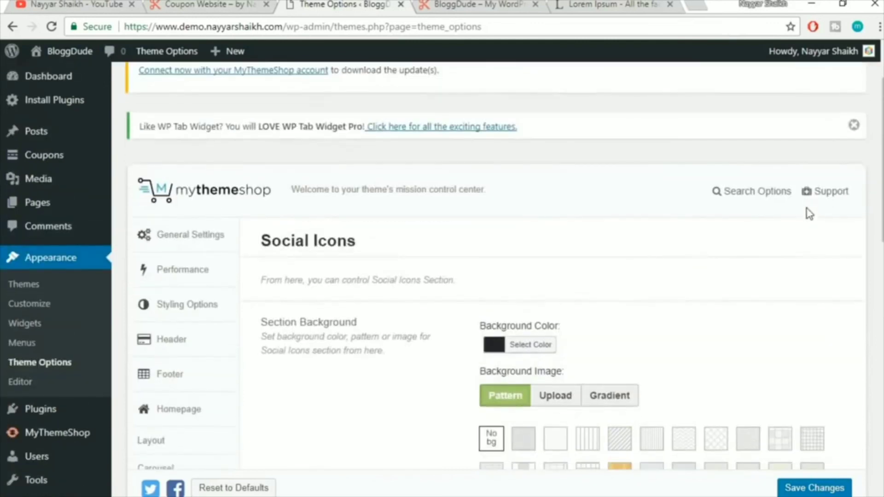
{"action": "scroll", "coordinate": [807, 211], "scroll_direction": "down", "scroll_amount": 5}
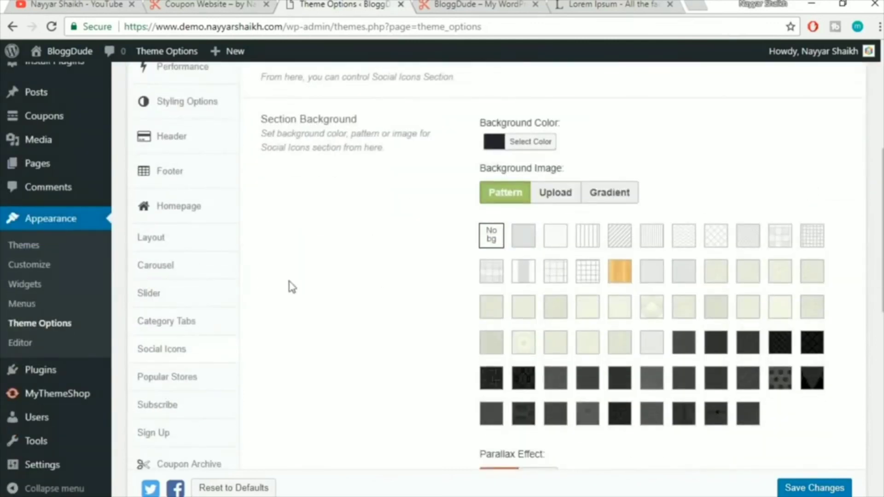
{"action": "left_click", "coordinate": [190, 380]}
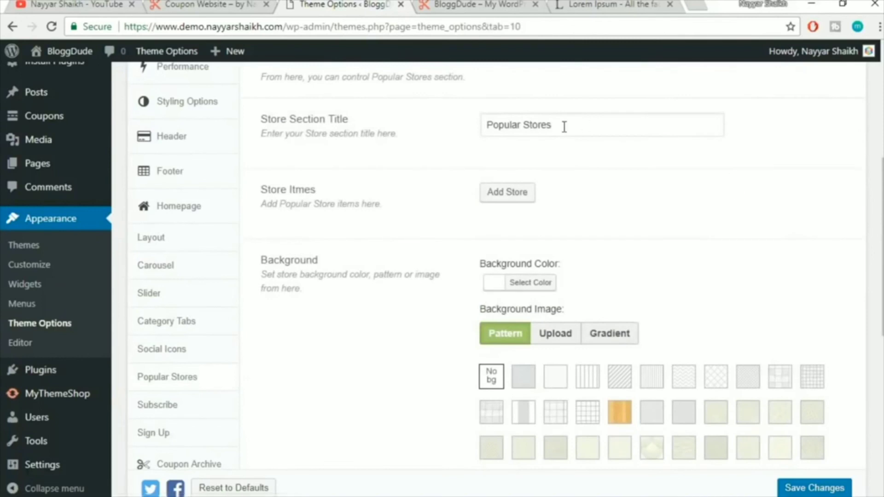
{"action": "left_click_drag", "start_coordinate": [571, 125], "coordinate": [341, 135]}
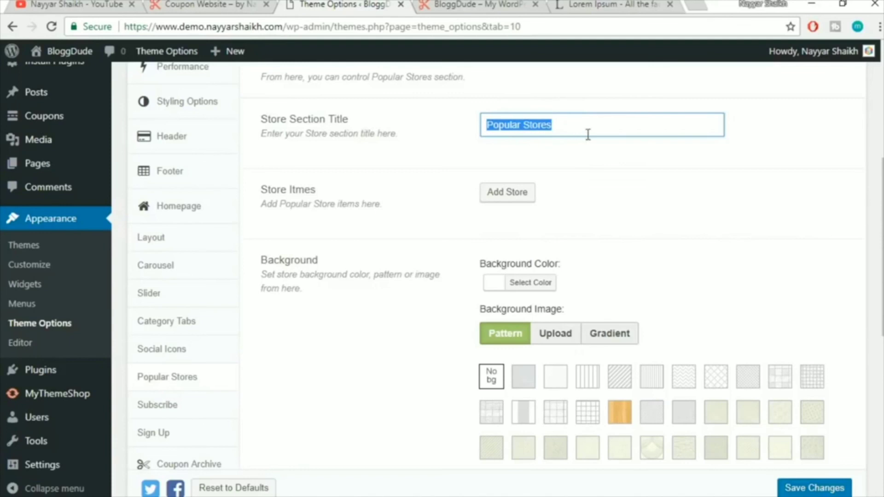
{"action": "scroll", "coordinate": [640, 164], "scroll_direction": "down", "scroll_amount": 2}
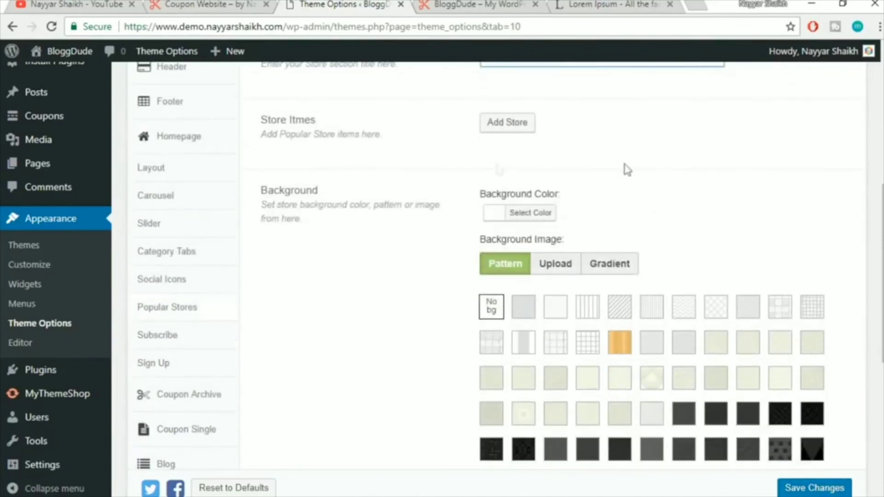
{"action": "left_click_drag", "start_coordinate": [259, 125], "coordinate": [354, 134]}
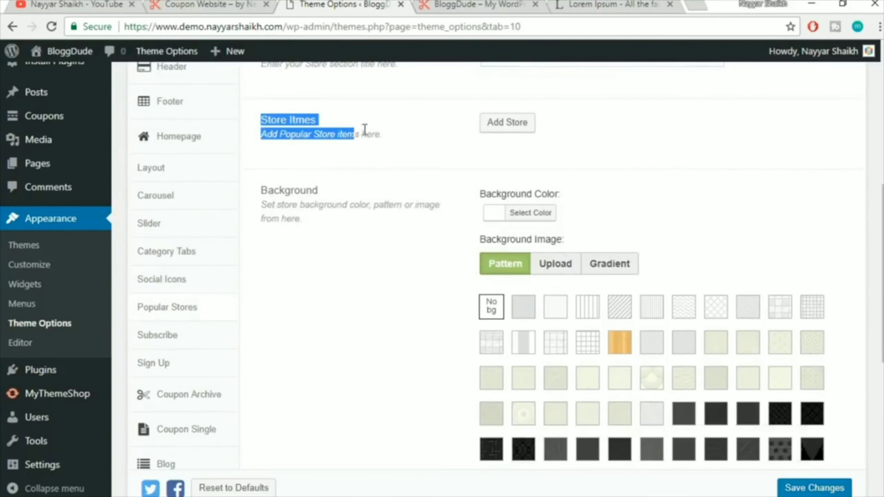
{"action": "left_click", "coordinate": [365, 130]}
{"action": "double_click", "coordinate": [267, 122]}
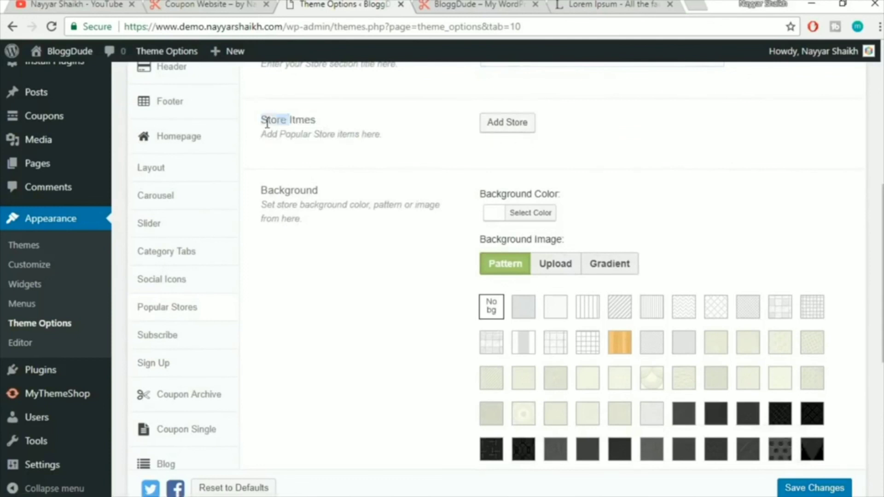
Add a new store entry named Amazon, checking the live site's store tiles
{"action": "left_click", "coordinate": [494, 126]}
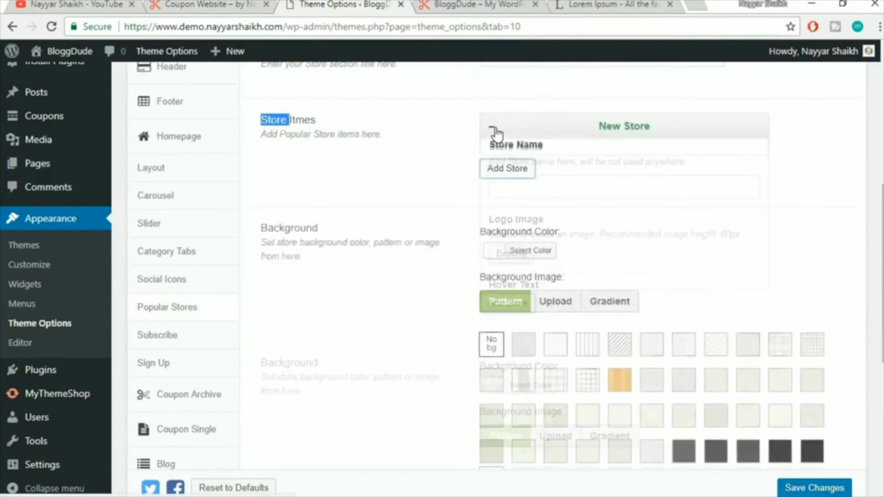
{"action": "left_click", "coordinate": [536, 195]}
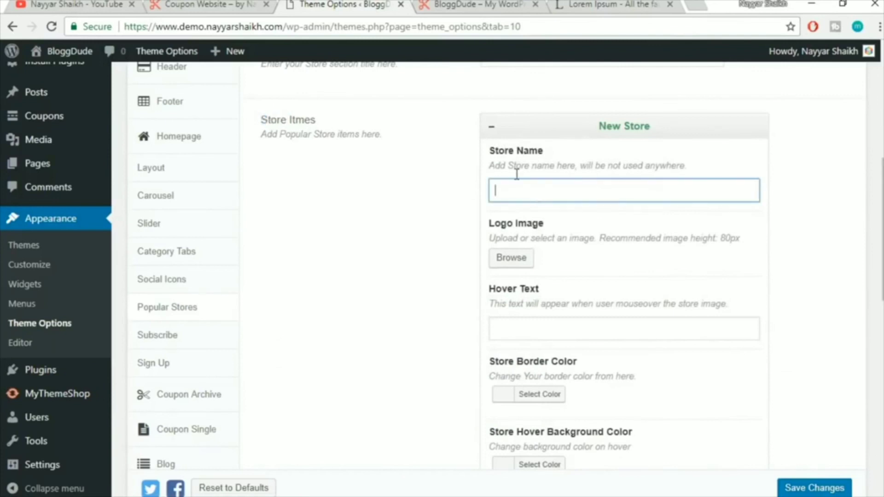
{"action": "left_click", "coordinate": [208, 4]}
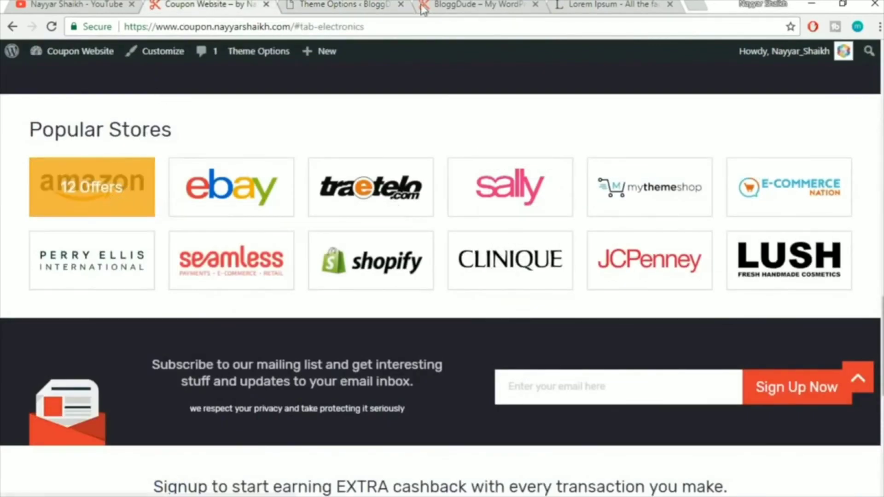
{"action": "left_click", "coordinate": [341, 5]}
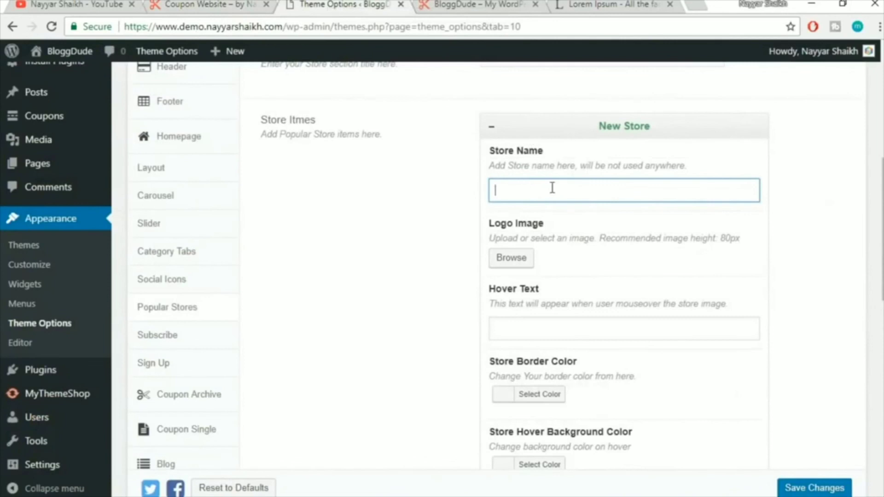
{"action": "left_click", "coordinate": [220, 5]}
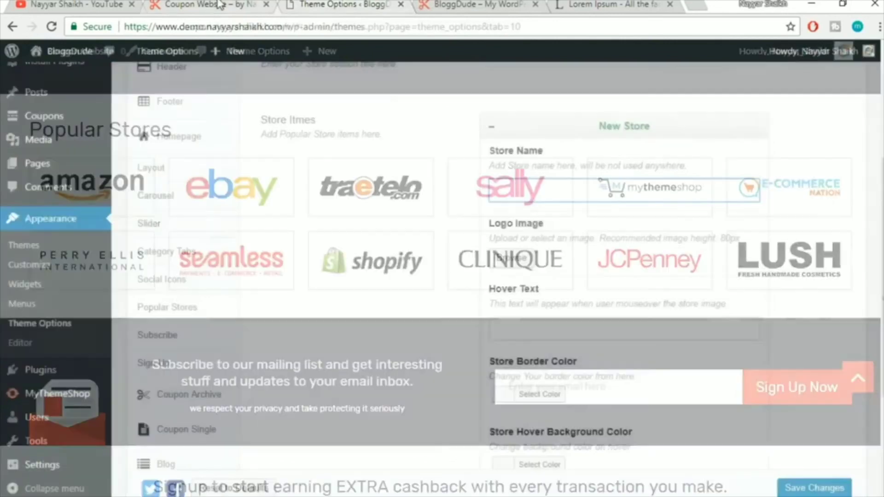
{"action": "mouse_move", "coordinate": [111, 207]}
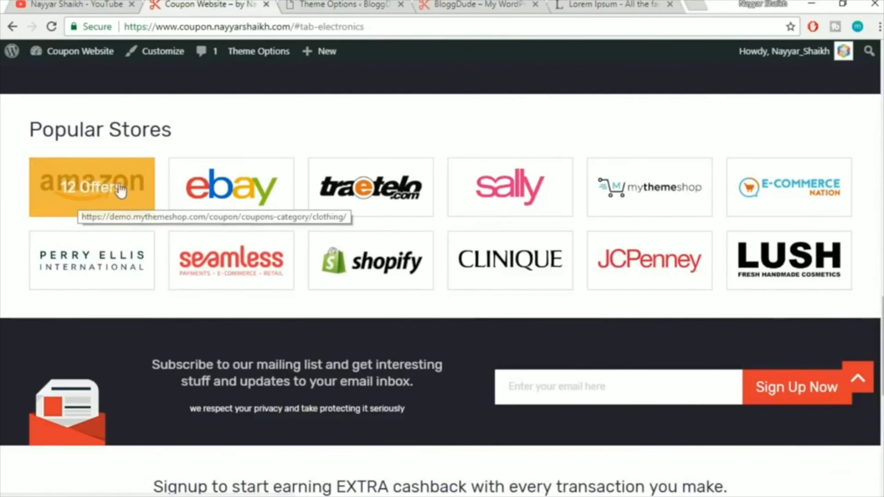
{"action": "left_click", "coordinate": [355, 3]}
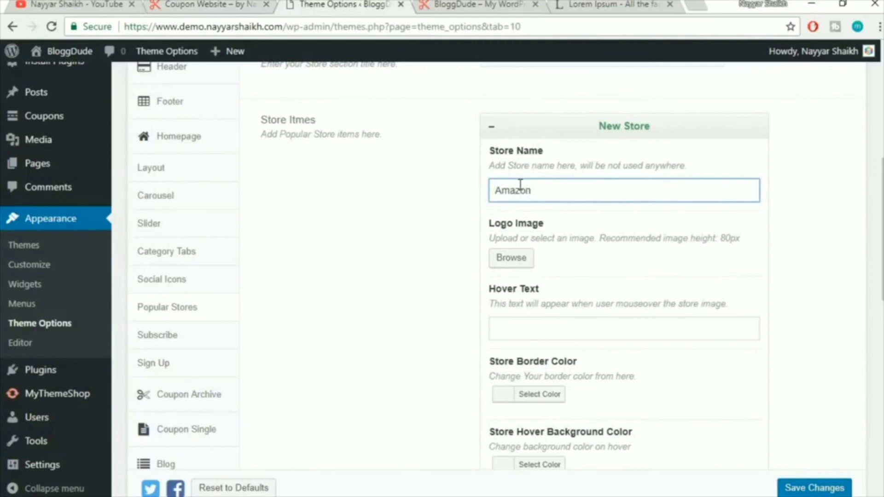
Set the store's logo to Amazon-Logo.png from the Media Library
{"action": "left_click", "coordinate": [516, 257]}
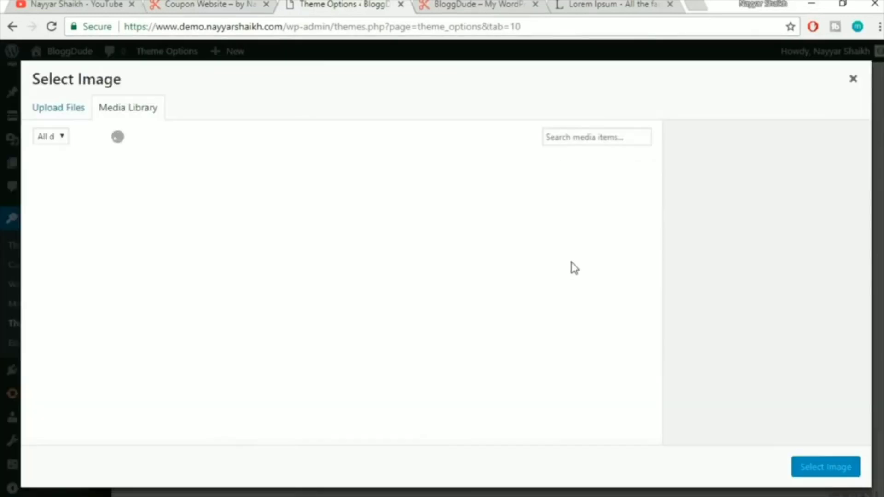
{"action": "scroll", "coordinate": [571, 268], "scroll_direction": "down", "scroll_amount": 10}
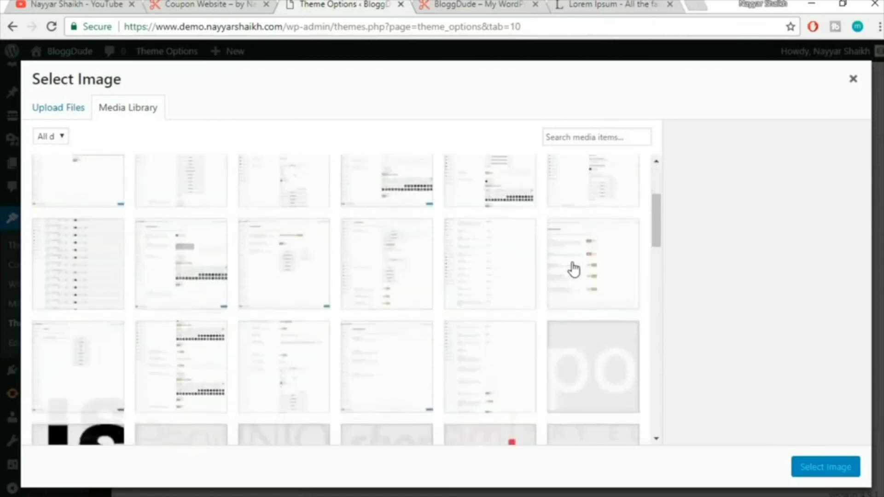
{"action": "left_click", "coordinate": [389, 368]}
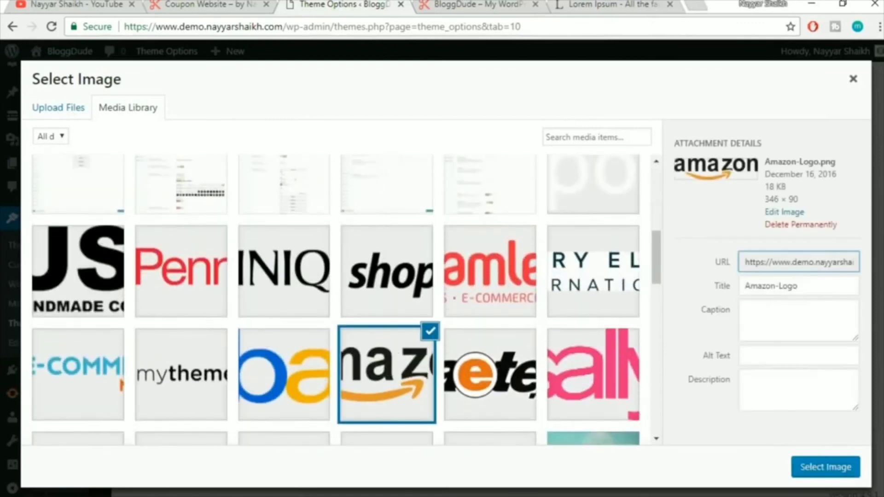
{"action": "left_click", "coordinate": [824, 474]}
{"action": "scroll", "coordinate": [779, 335], "scroll_direction": "down", "scroll_amount": 3}
{"action": "left_click", "coordinate": [538, 232]}
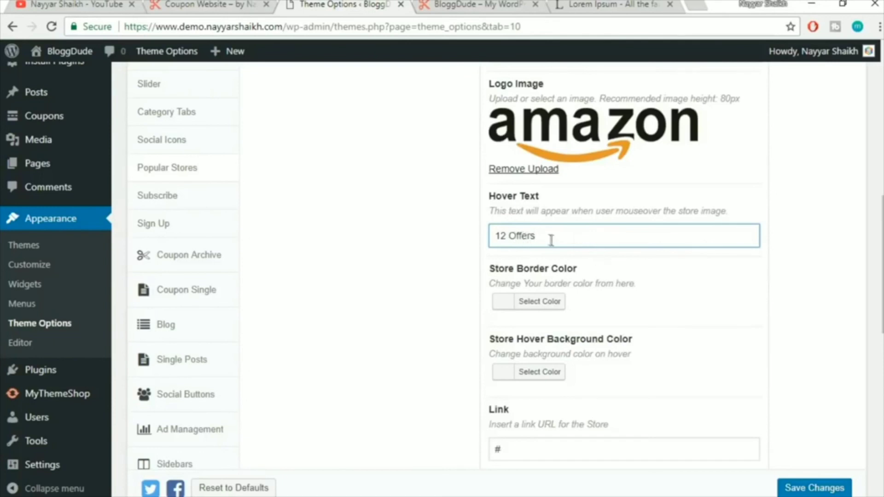
Give the Amazon store the hover text '12 Offers' and review its '#' link
{"action": "left_click_drag", "start_coordinate": [535, 237], "coordinate": [510, 234]}
{"action": "scroll", "coordinate": [847, 251], "scroll_direction": "down", "scroll_amount": 2}
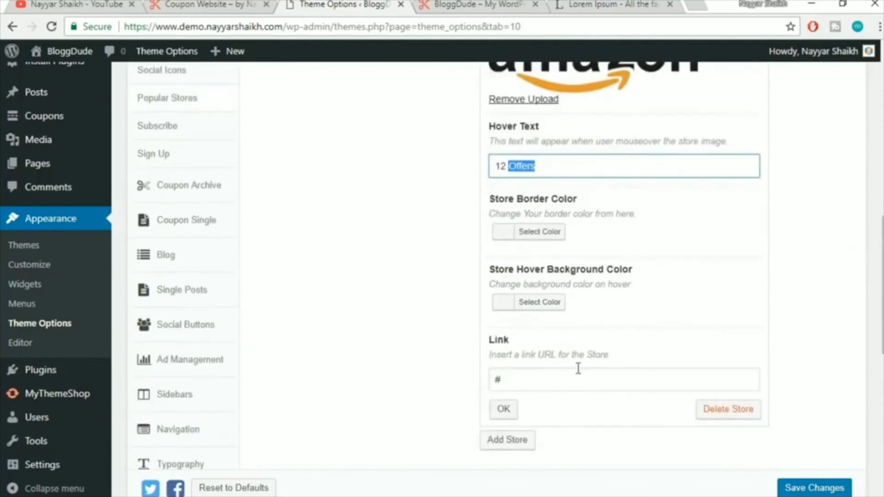
{"action": "left_click", "coordinate": [528, 383]}
{"action": "left_click", "coordinate": [857, 321]}
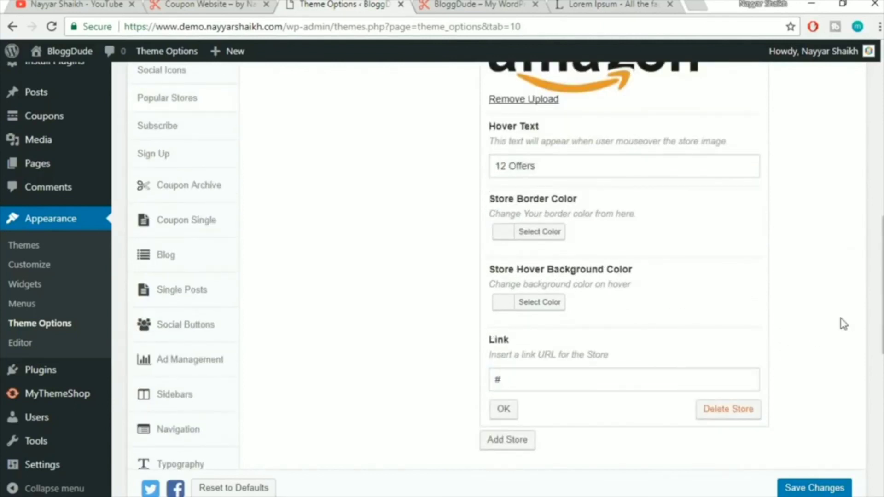
{"action": "scroll", "coordinate": [843, 324], "scroll_direction": "up", "scroll_amount": 2}
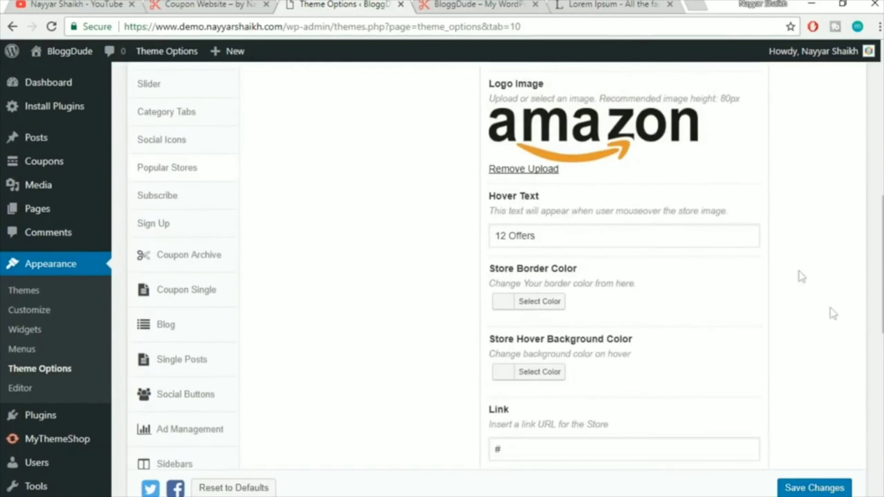
{"action": "scroll", "coordinate": [720, 297], "scroll_direction": "down", "scroll_amount": 2}
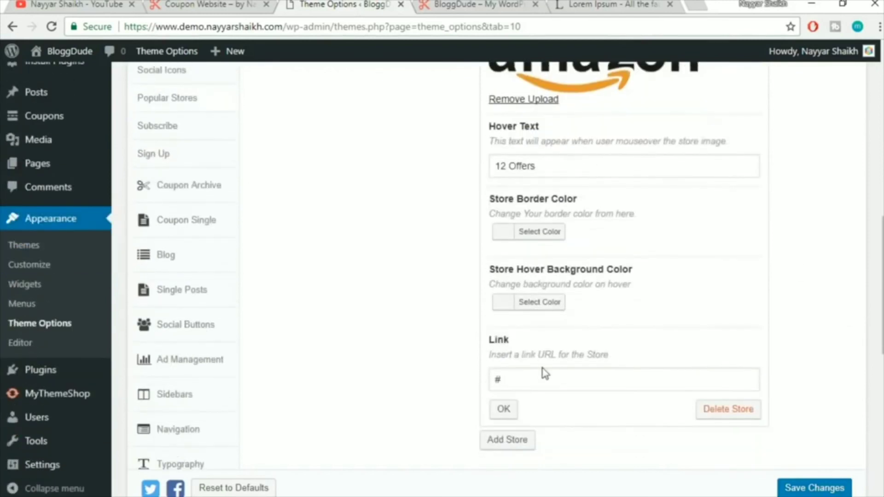
{"action": "left_click_drag", "start_coordinate": [508, 372], "coordinate": [477, 379]}
{"action": "left_click", "coordinate": [505, 409]}
{"action": "scroll", "coordinate": [766, 316], "scroll_direction": "up", "scroll_amount": 3}
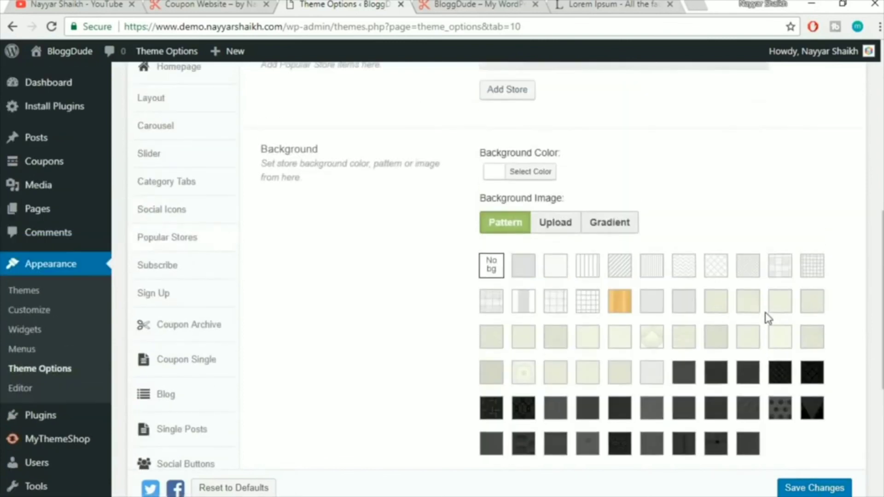
{"action": "scroll", "coordinate": [766, 312], "scroll_direction": "up", "scroll_amount": 3}
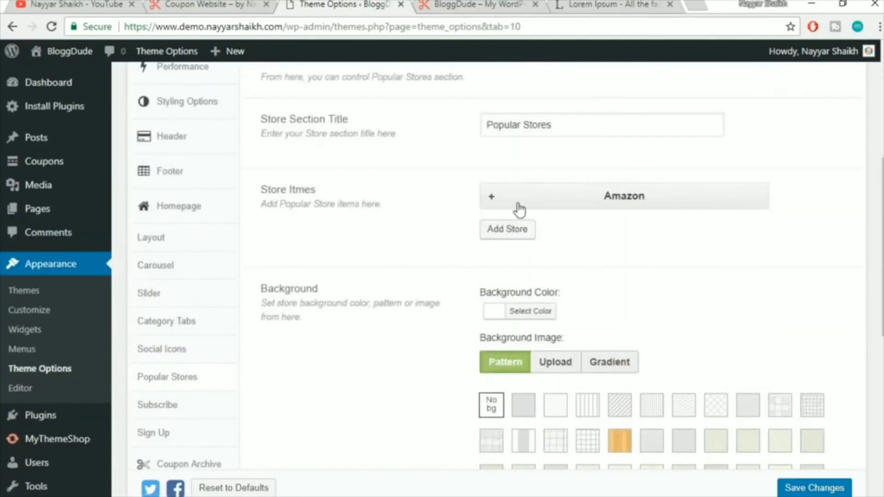
Give the Amazon store an orange hover background and save the Theme Options
{"action": "left_click", "coordinate": [519, 205]}
{"action": "scroll", "coordinate": [810, 237], "scroll_direction": "down", "scroll_amount": 5}
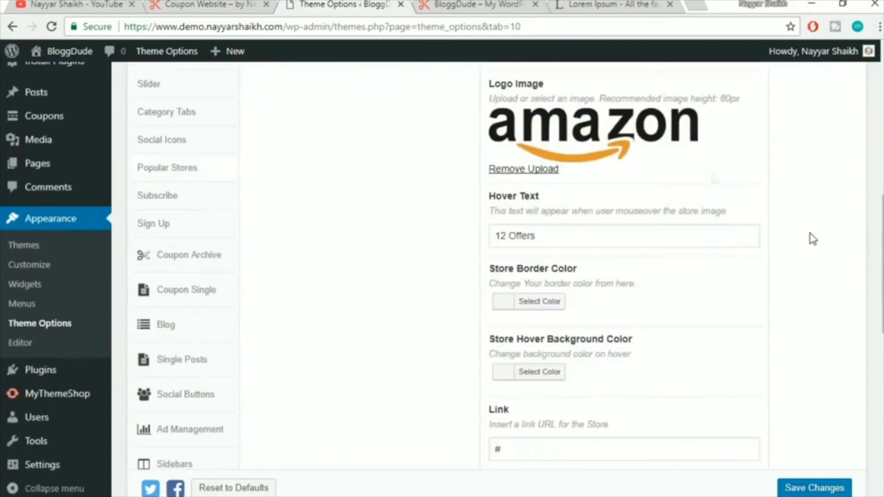
{"action": "left_click", "coordinate": [195, 3]}
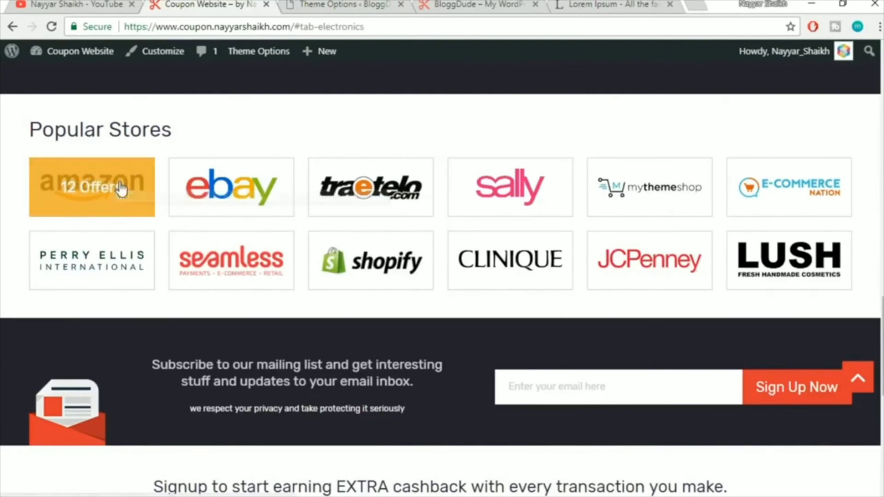
{"action": "left_click", "coordinate": [355, 5]}
{"action": "scroll", "coordinate": [840, 207], "scroll_direction": "down", "scroll_amount": 2}
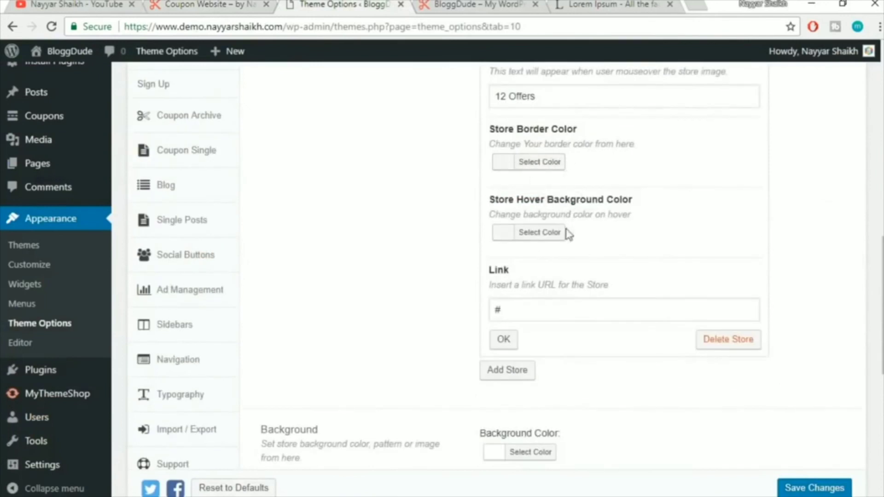
{"action": "left_click", "coordinate": [545, 239]}
{"action": "scroll", "coordinate": [691, 258], "scroll_direction": "down", "scroll_amount": 2}
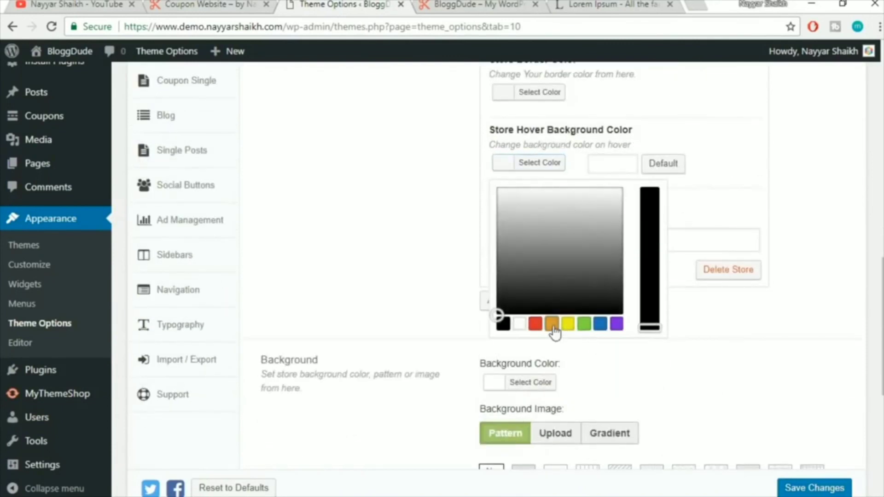
{"action": "left_click", "coordinate": [552, 325]}
{"action": "left_click", "coordinate": [721, 191]}
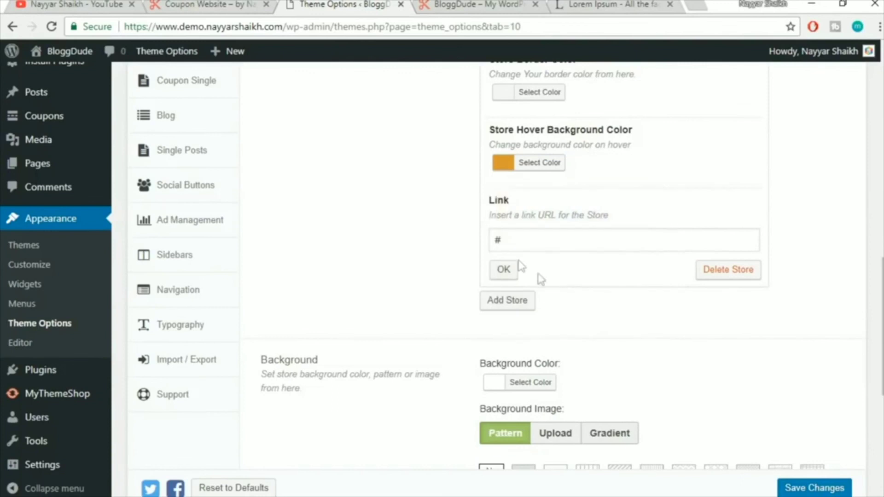
{"action": "left_click", "coordinate": [508, 270]}
{"action": "scroll", "coordinate": [512, 273], "scroll_direction": "down", "scroll_amount": 5}
{"action": "left_click", "coordinate": [805, 487]}
Reload the live homepage, check the Amazon tile's 12 Offers hover, and return to Popular Stores settings
{"action": "left_click", "coordinate": [495, 4]}
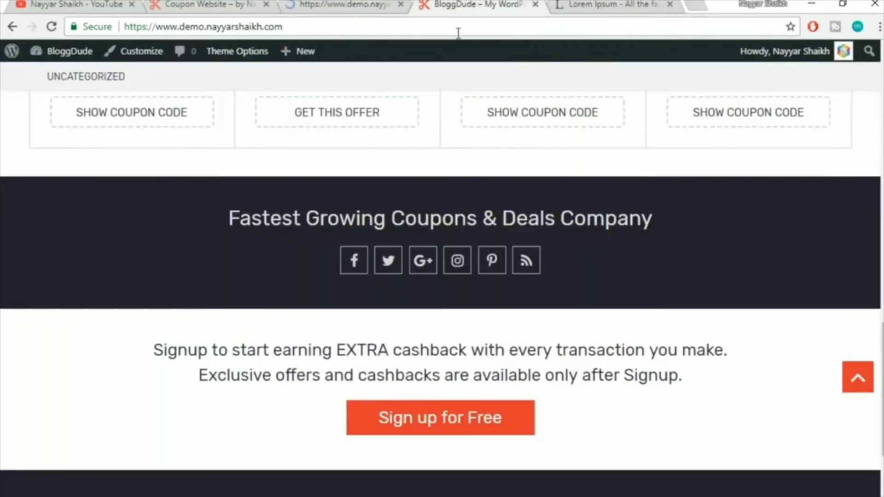
{"action": "left_click", "coordinate": [459, 31]}
{"action": "key", "text": "Return"}
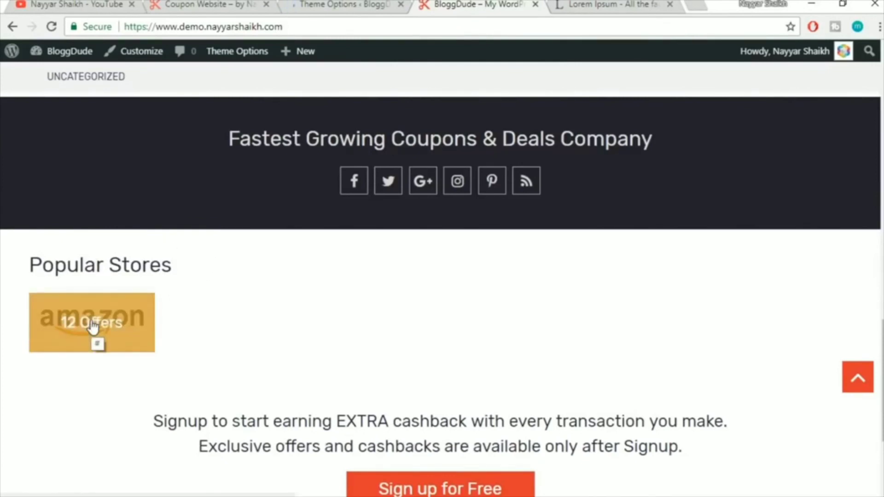
{"action": "left_click_drag", "start_coordinate": [129, 338], "coordinate": [87, 332]}
{"action": "left_click", "coordinate": [309, 5]}
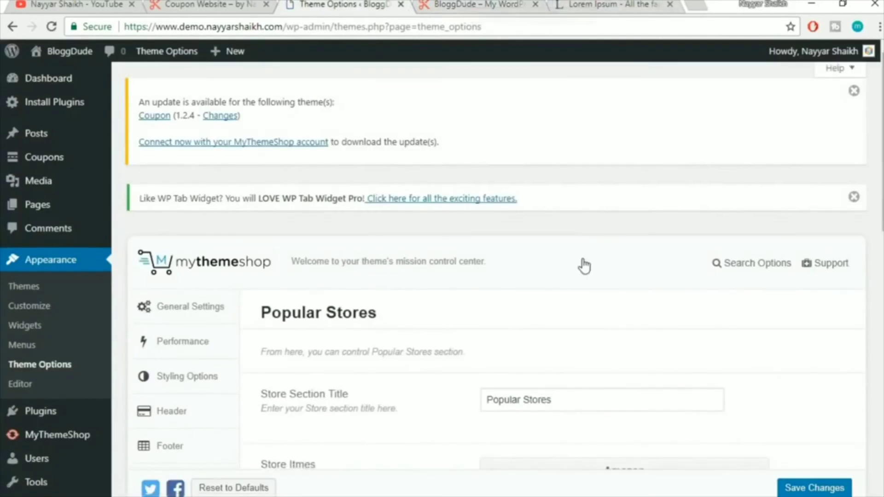
Add a new Popular Stores entry and name it eBay
{"action": "scroll", "coordinate": [582, 265], "scroll_direction": "down", "scroll_amount": 10}
{"action": "scroll", "coordinate": [451, 211], "scroll_direction": "up", "scroll_amount": 6}
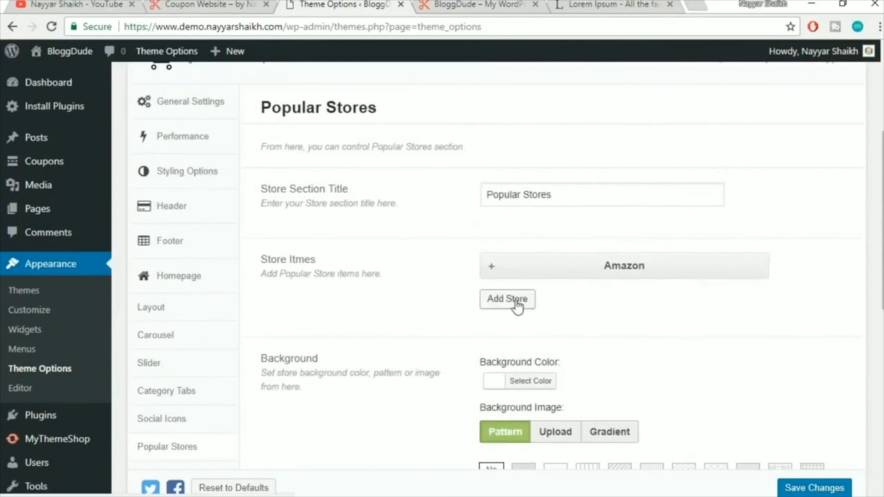
{"action": "left_click", "coordinate": [517, 304]}
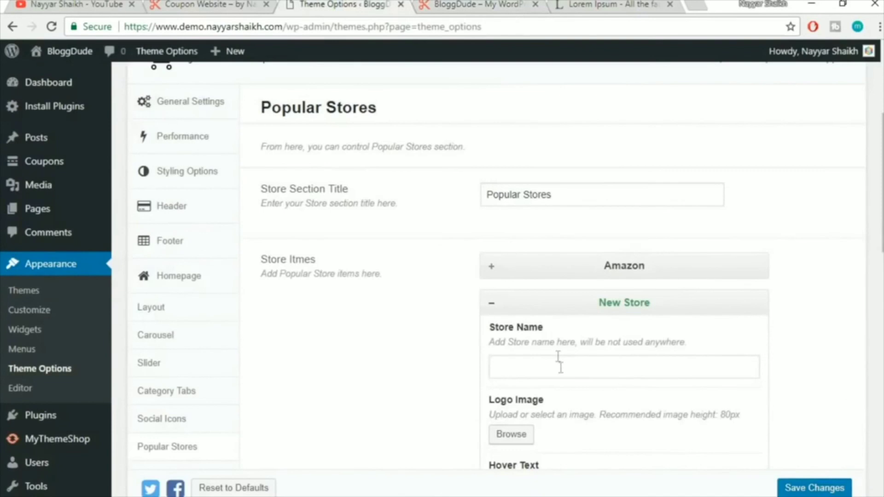
{"action": "left_click", "coordinate": [561, 368]}
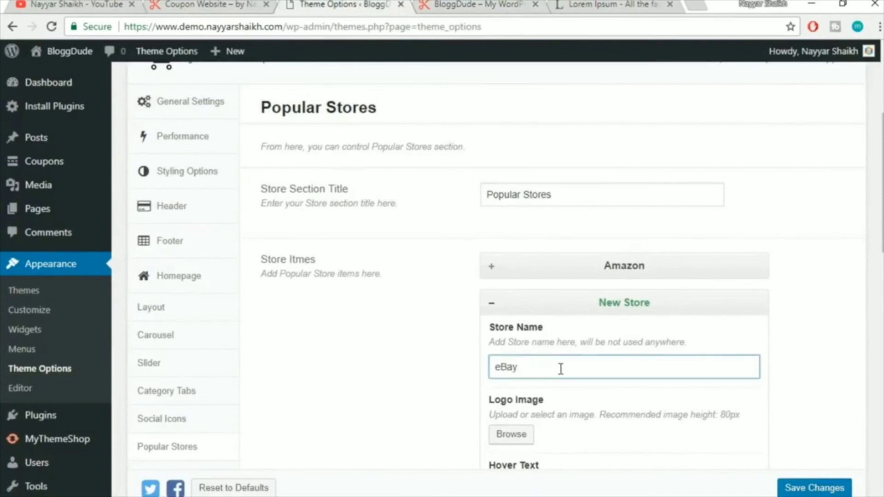
Set the eBay logo as the new store's image
{"action": "scroll", "coordinate": [525, 299], "scroll_direction": "down", "scroll_amount": 3}
{"action": "left_click", "coordinate": [511, 295]}
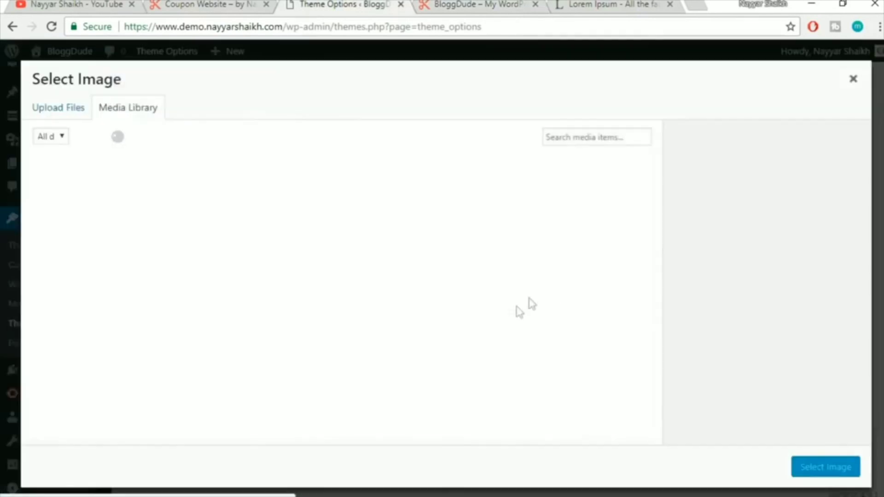
{"action": "scroll", "coordinate": [417, 286], "scroll_direction": "down", "scroll_amount": 5}
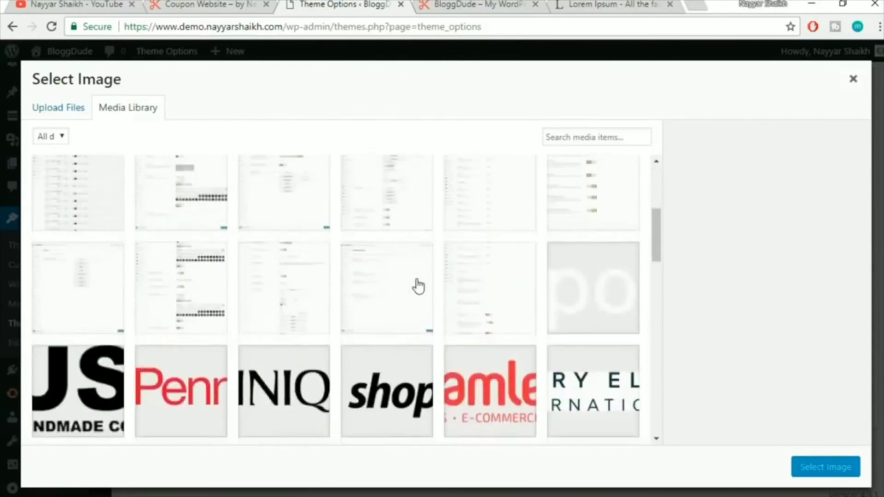
{"action": "scroll", "coordinate": [414, 286], "scroll_direction": "down", "scroll_amount": 5}
{"action": "left_click", "coordinate": [259, 250]}
{"action": "left_click", "coordinate": [806, 462]}
{"action": "left_click", "coordinate": [819, 474]}
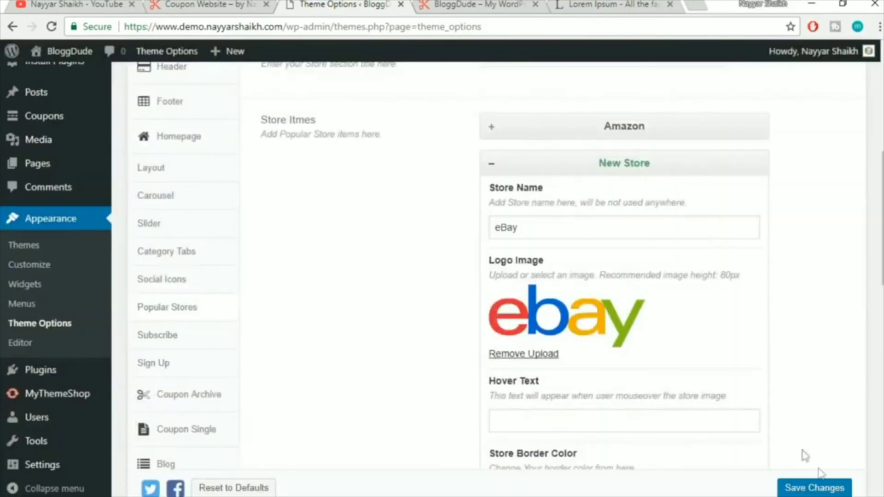
Give eBay the hover text 23 Coupons and a blue hover background
{"action": "scroll", "coordinate": [707, 348], "scroll_direction": "down", "scroll_amount": 3}
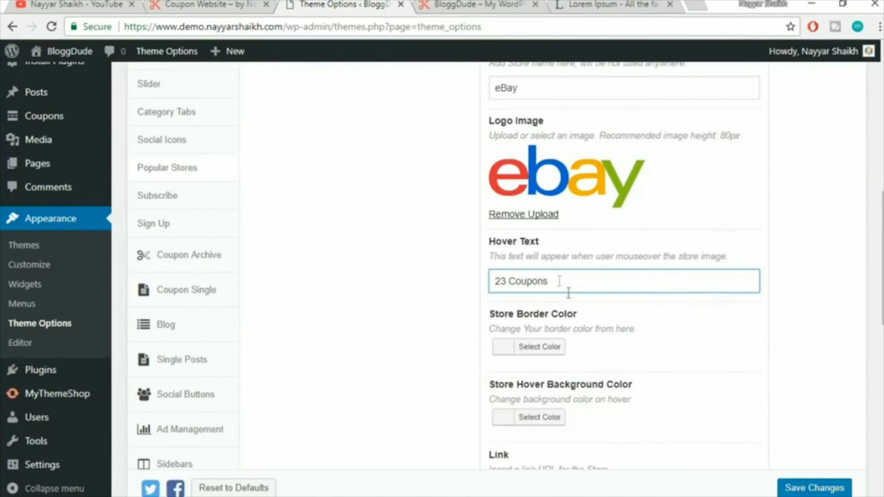
{"action": "scroll", "coordinate": [568, 293], "scroll_direction": "down", "scroll_amount": 2}
{"action": "left_click", "coordinate": [538, 350]}
{"action": "scroll", "coordinate": [809, 321], "scroll_direction": "down", "scroll_amount": 3}
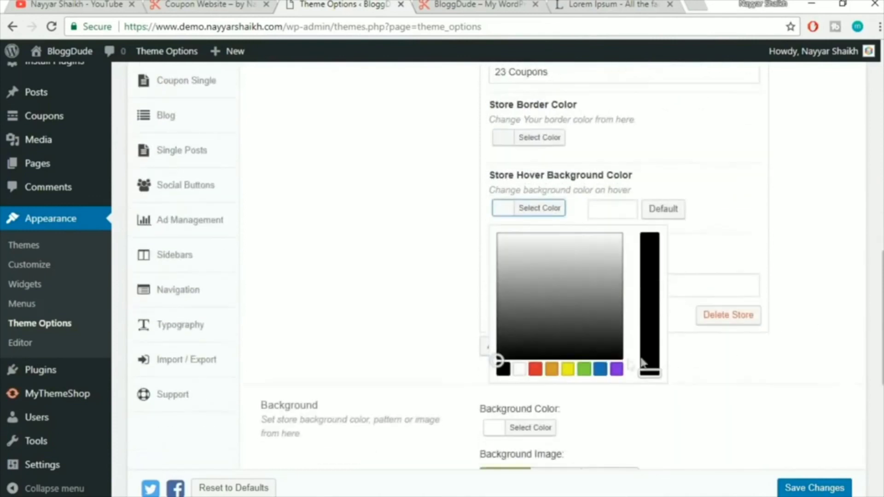
{"action": "left_click", "coordinate": [600, 370]}
{"action": "left_click", "coordinate": [779, 229]}
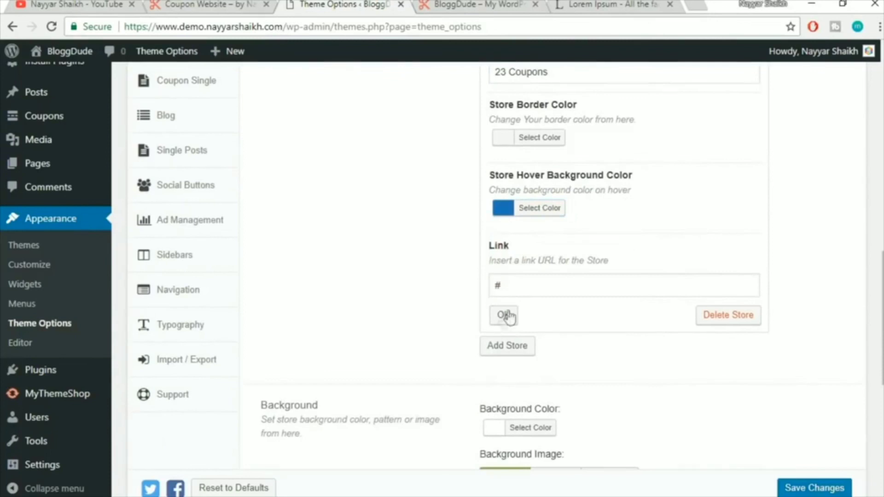
{"action": "left_click", "coordinate": [506, 316]}
Add another blank store entry and check the reference site's store list
{"action": "scroll", "coordinate": [545, 335], "scroll_direction": "up", "scroll_amount": 6}
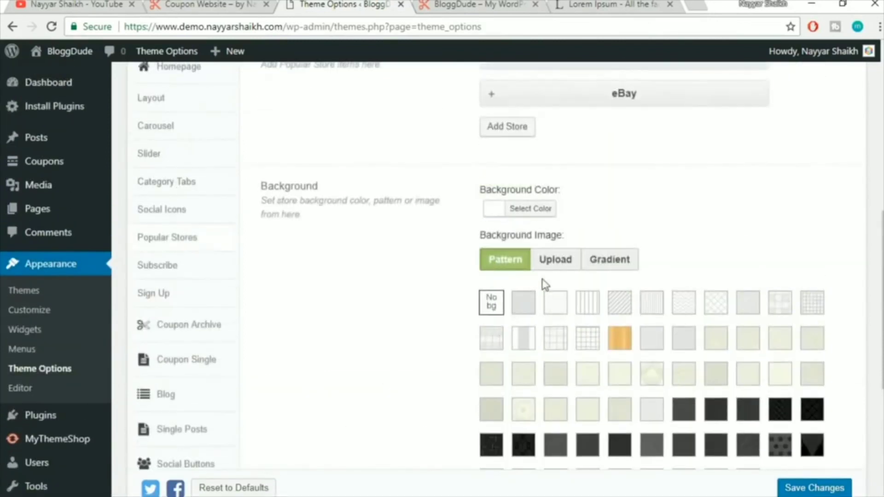
{"action": "scroll", "coordinate": [544, 286], "scroll_direction": "up", "scroll_amount": 2}
{"action": "left_click", "coordinate": [515, 201]}
{"action": "left_click", "coordinate": [207, 6]}
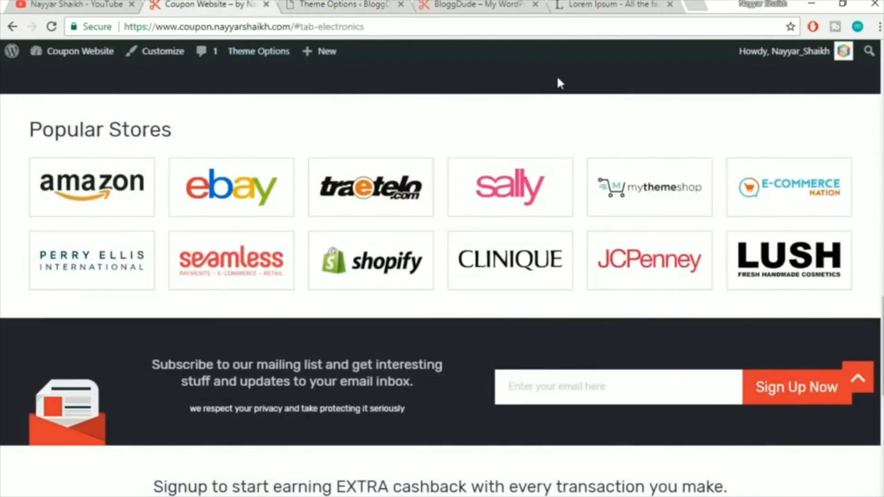
Back in theme settings, name the new store Traetelo
{"action": "left_click", "coordinate": [315, 4]}
{"action": "left_click", "coordinate": [565, 272]}
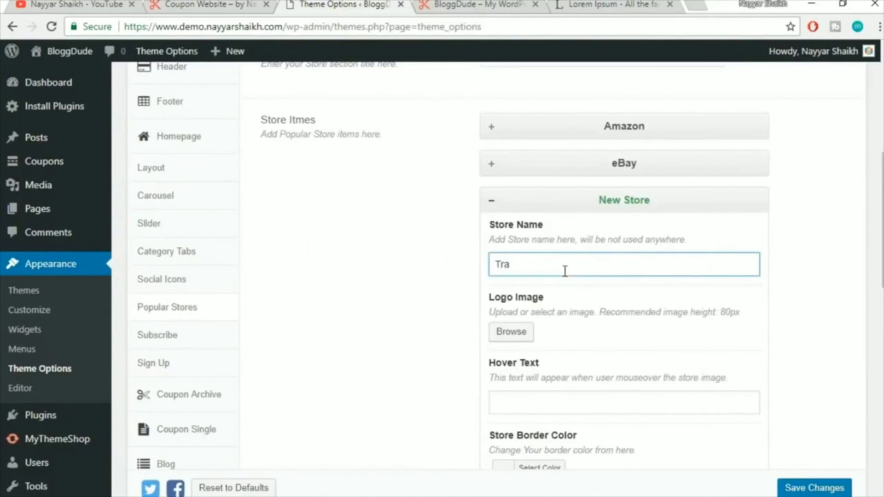
{"action": "type", "text": "Traetelo"}
{"action": "key", "text": "Tab"}
Set the Traetelo logo as the store's image
{"action": "left_click", "coordinate": [526, 336]}
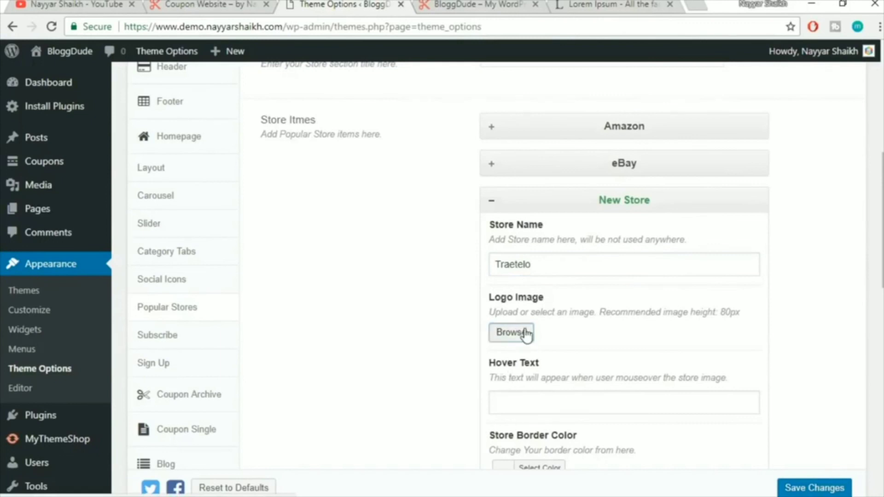
{"action": "left_click", "coordinate": [495, 217]}
{"action": "left_click", "coordinate": [818, 479]}
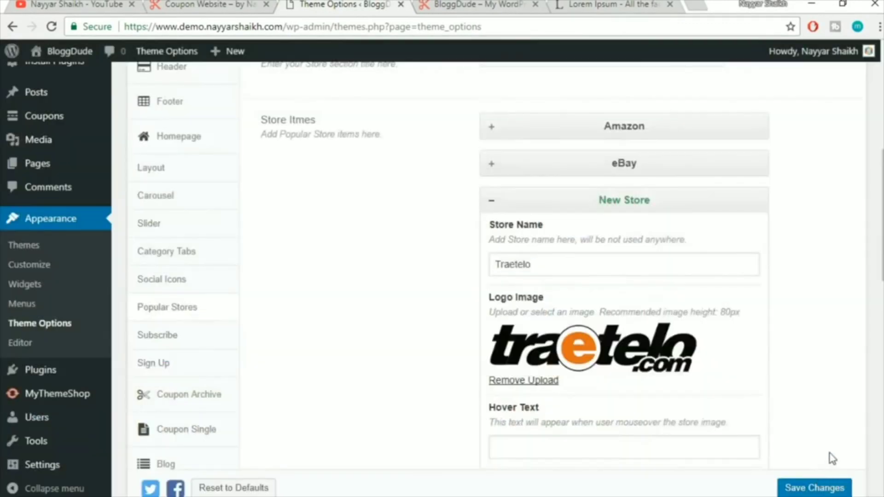
{"action": "scroll", "coordinate": [713, 416], "scroll_direction": "down", "scroll_amount": 3}
Give Traetelo the hover text 10 Deals and a red #dd3333 hover background
{"action": "left_click", "coordinate": [556, 306]}
{"action": "scroll", "coordinate": [654, 292], "scroll_direction": "down", "scroll_amount": 3}
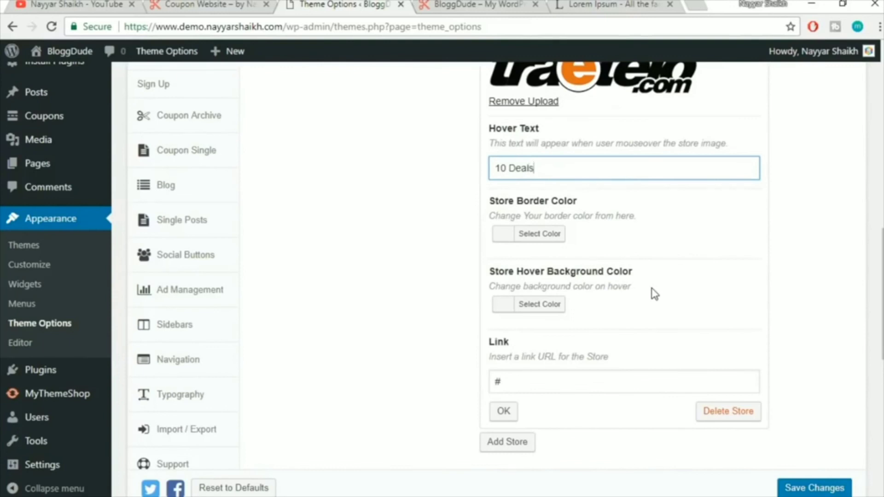
{"action": "left_click", "coordinate": [552, 306]}
{"action": "scroll", "coordinate": [679, 375], "scroll_direction": "down", "scroll_amount": 1}
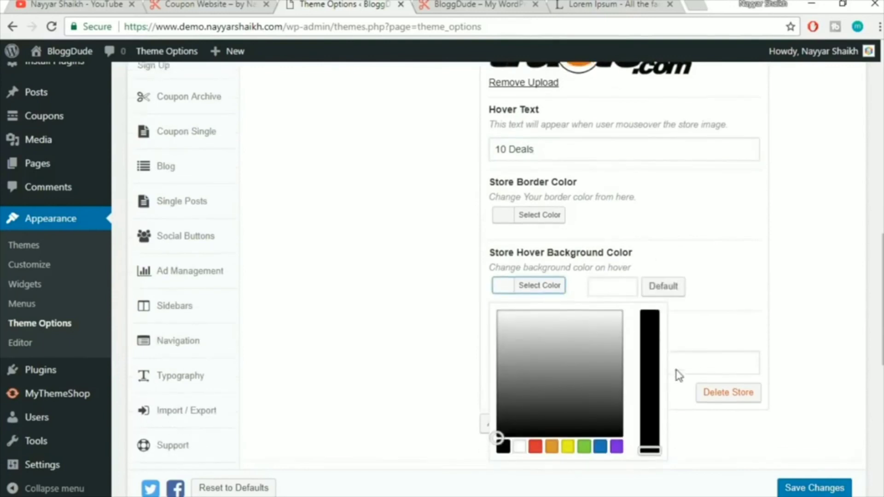
{"action": "scroll", "coordinate": [679, 376], "scroll_direction": "down", "scroll_amount": 1}
{"action": "left_click", "coordinate": [543, 395]}
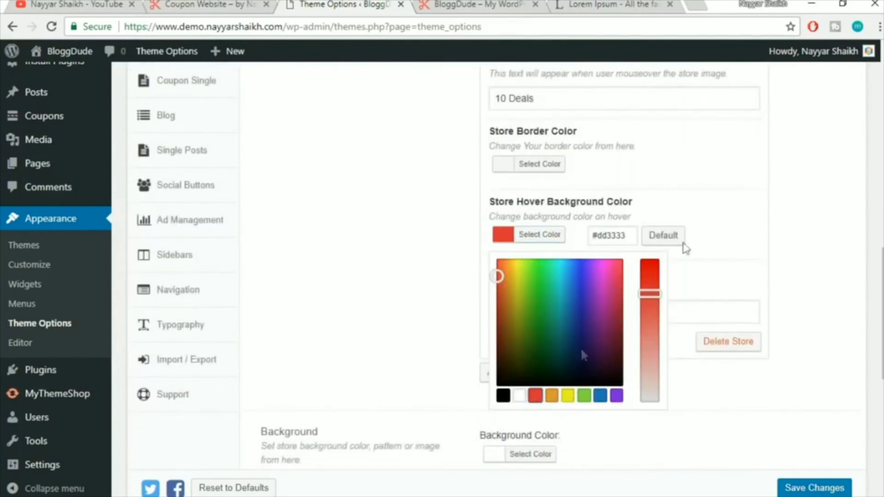
{"action": "left_click", "coordinate": [722, 220]}
{"action": "left_click", "coordinate": [509, 339]}
{"action": "scroll", "coordinate": [569, 330], "scroll_direction": "up", "scroll_amount": 5}
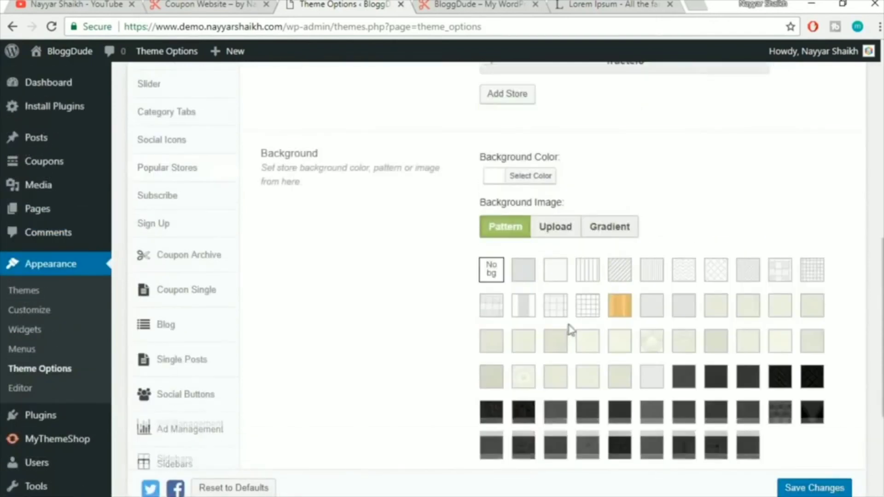
{"action": "scroll", "coordinate": [553, 323], "scroll_direction": "up", "scroll_amount": 4}
Add a fourth store entry named Sally after checking the reference site's stores
{"action": "left_click", "coordinate": [521, 312]}
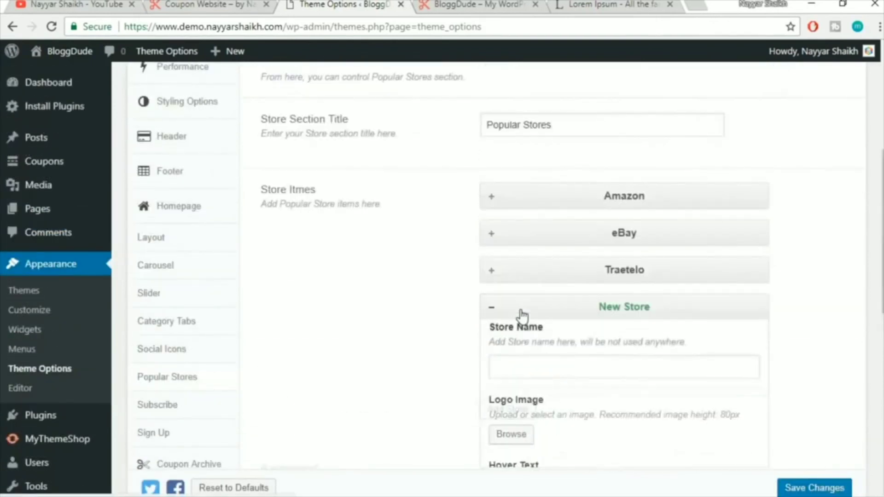
{"action": "left_click", "coordinate": [246, 3]}
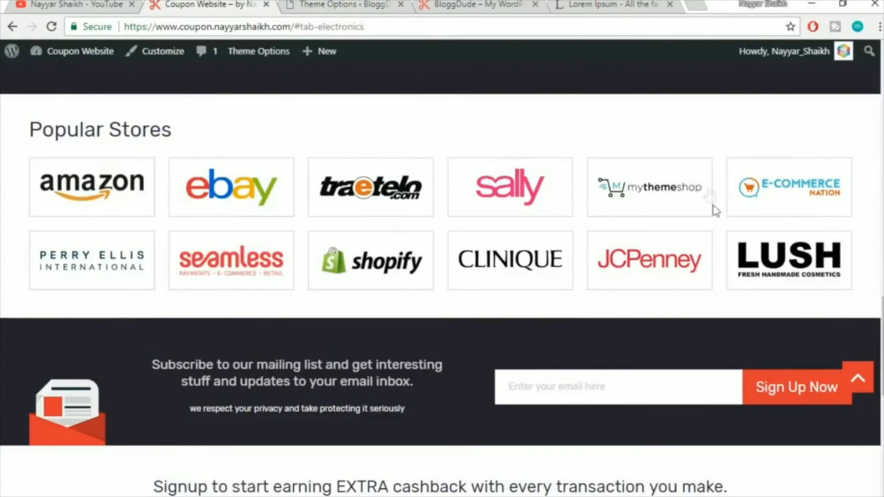
{"action": "left_click", "coordinate": [309, 3]}
{"action": "scroll", "coordinate": [624, 295], "scroll_direction": "down", "scroll_amount": 2}
{"action": "left_click", "coordinate": [558, 296]}
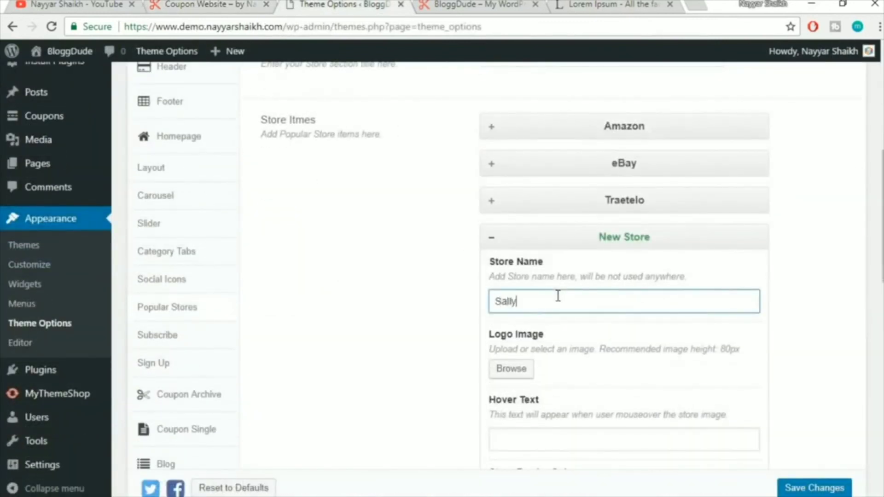
Set the Sally logo and enter the hover text 5 Offers
{"action": "scroll", "coordinate": [557, 295], "scroll_direction": "down", "scroll_amount": 5}
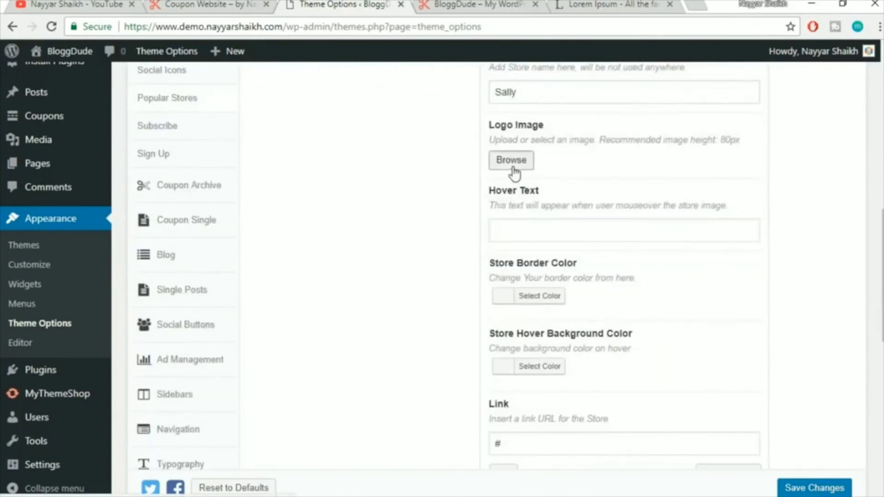
{"action": "left_click", "coordinate": [515, 171]}
{"action": "left_click", "coordinate": [599, 214]}
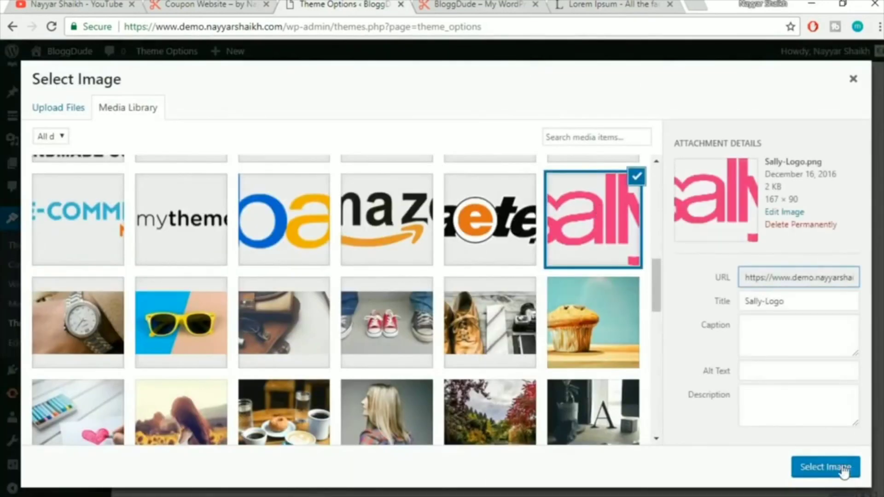
{"action": "left_click", "coordinate": [811, 466]}
{"action": "scroll", "coordinate": [762, 307], "scroll_direction": "down", "scroll_amount": 2}
{"action": "left_click", "coordinate": [571, 211]}
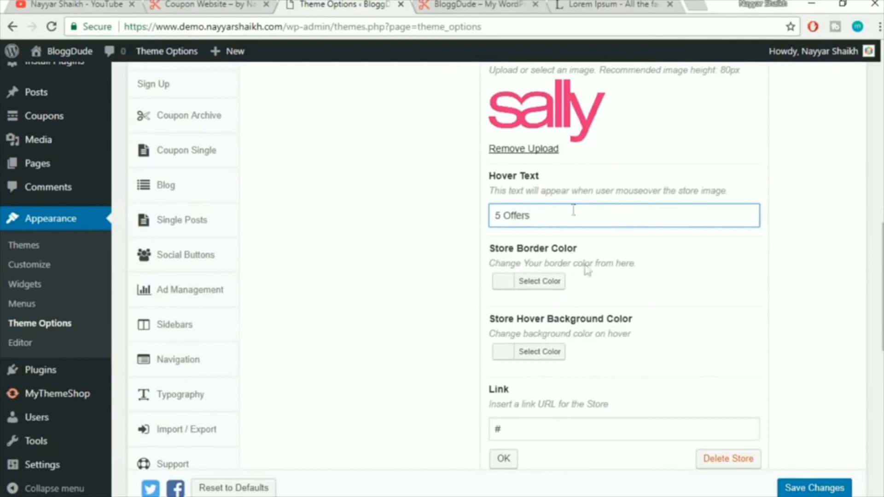
Set Sally's hover background to a pink shade and collapse the entry
{"action": "left_click", "coordinate": [548, 355]}
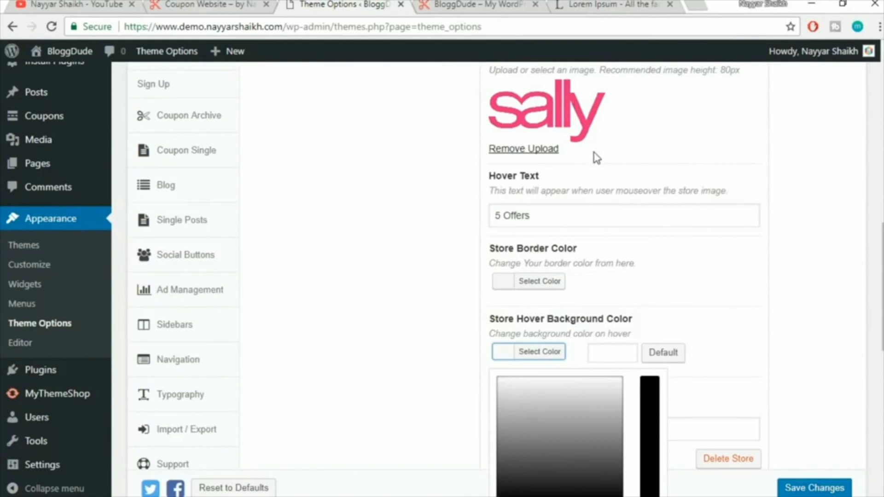
{"action": "scroll", "coordinate": [590, 414], "scroll_direction": "down", "scroll_amount": 3}
{"action": "left_click", "coordinate": [535, 373]}
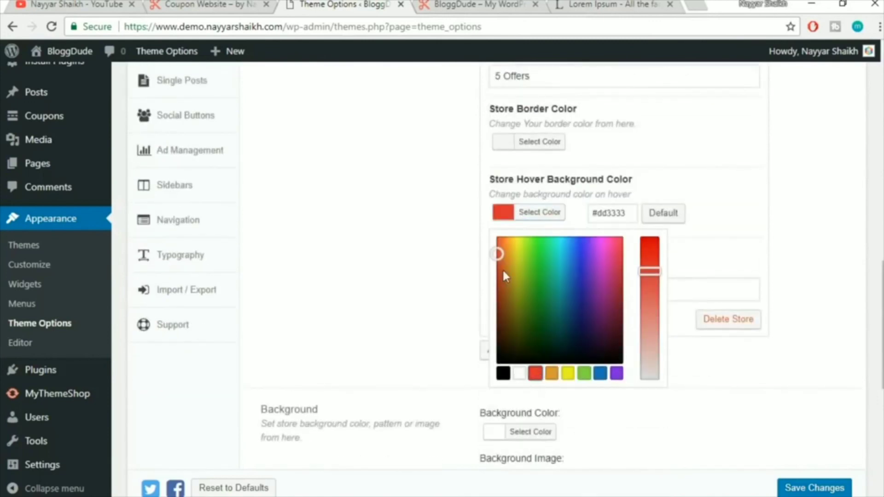
{"action": "left_click", "coordinate": [530, 251]}
{"action": "mouse_move", "coordinate": [563, 248]}
{"action": "left_mouse_down"}
{"action": "mouse_move", "coordinate": [602, 250]}
{"action": "mouse_move", "coordinate": [609, 228]}
{"action": "mouse_move", "coordinate": [594, 225]}
{"action": "mouse_move", "coordinate": [604, 233]}
{"action": "mouse_move", "coordinate": [618, 218]}
{"action": "left_mouse_up"}
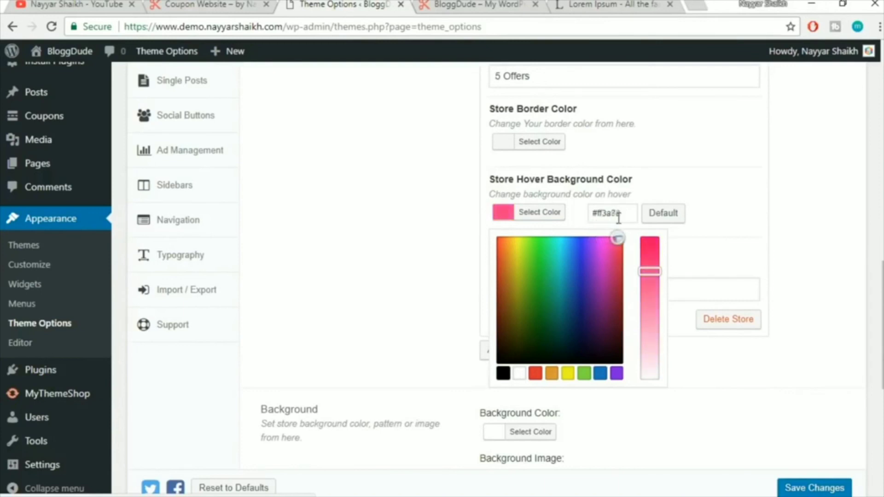
{"action": "left_click", "coordinate": [746, 244]}
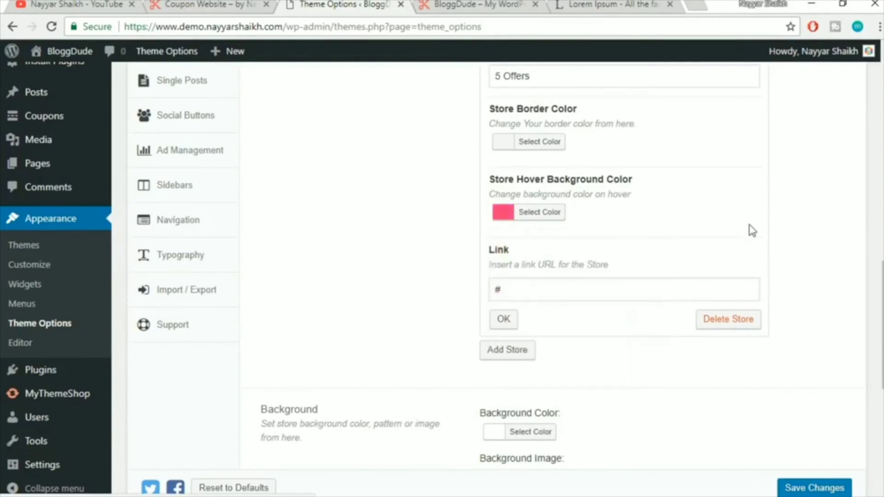
{"action": "left_click", "coordinate": [518, 321]}
Compare with the demo site's Popular Stores, then return to Theme Options
{"action": "scroll", "coordinate": [515, 324], "scroll_direction": "down", "scroll_amount": 5}
{"action": "left_click", "coordinate": [261, 5]}
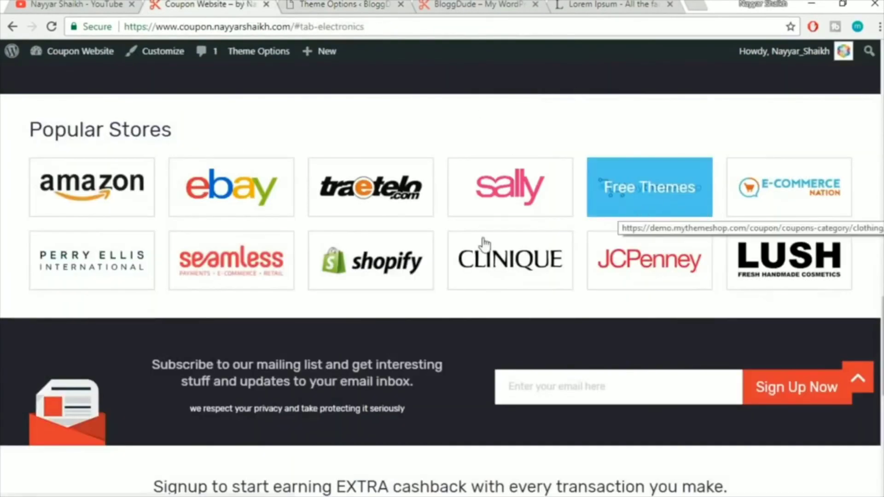
{"action": "left_click", "coordinate": [341, 4]}
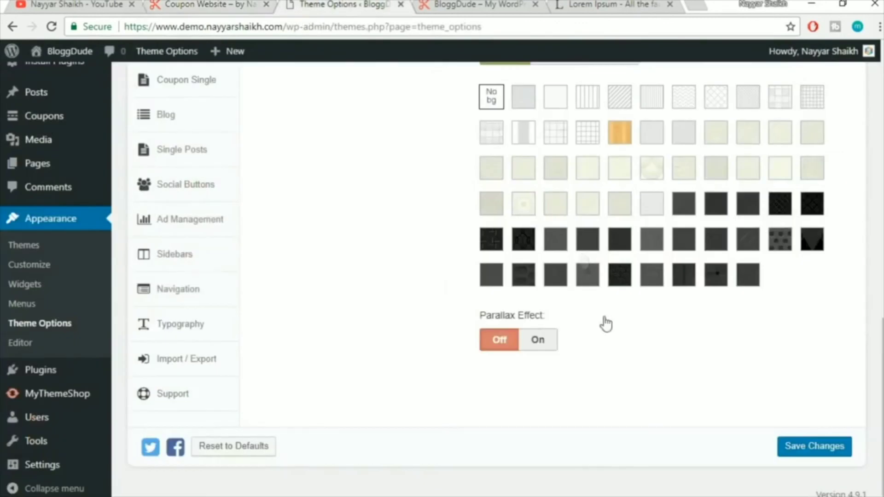
{"action": "scroll", "coordinate": [578, 353], "scroll_direction": "up", "scroll_amount": 5}
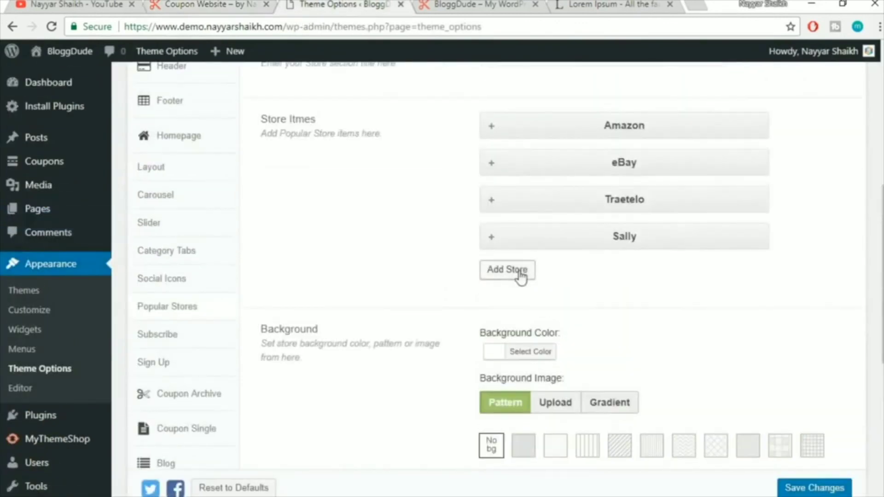
Add a fifth store named Shopify with the shopify logo
{"action": "left_click", "coordinate": [516, 272]}
{"action": "left_click", "coordinate": [572, 332]}
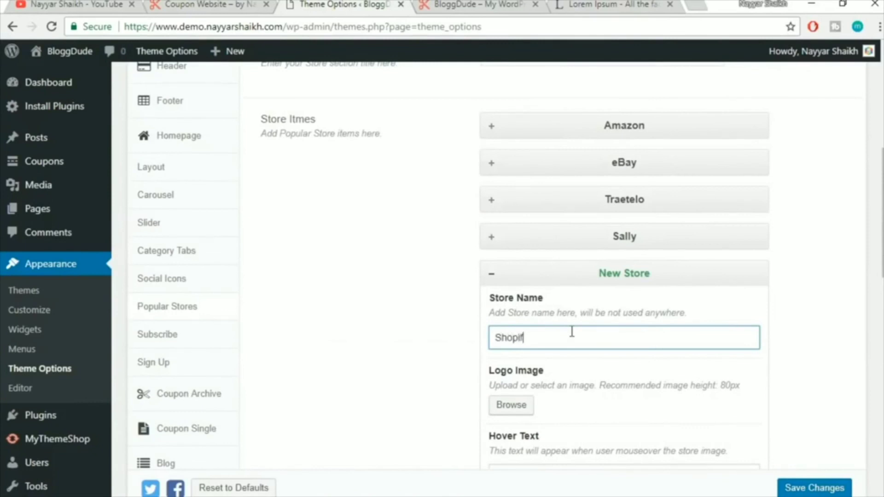
{"action": "scroll", "coordinate": [578, 341], "scroll_direction": "down", "scroll_amount": 3}
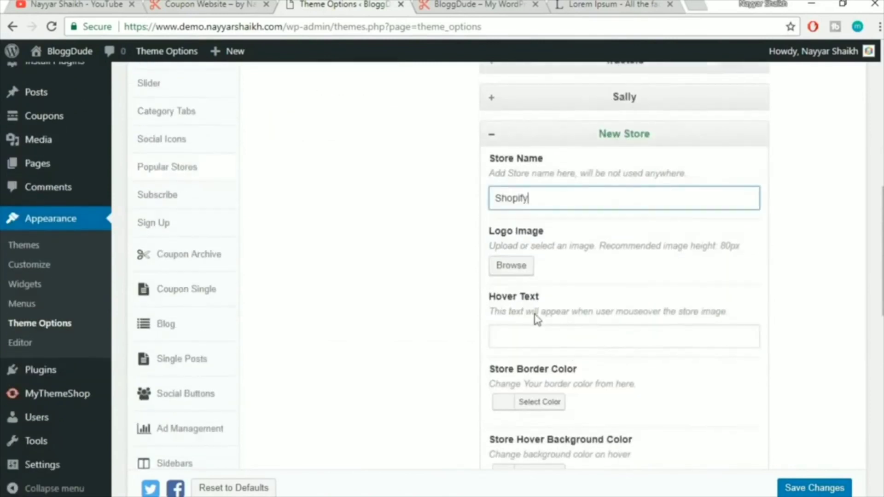
{"action": "left_click", "coordinate": [507, 266]}
{"action": "scroll", "coordinate": [266, 284], "scroll_direction": "up", "scroll_amount": 3}
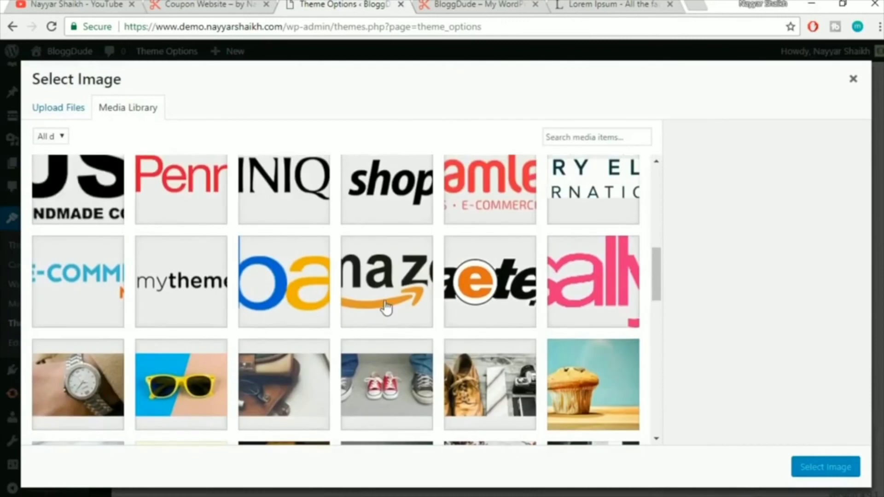
{"action": "scroll", "coordinate": [264, 327], "scroll_direction": "up", "scroll_amount": 2}
{"action": "left_click", "coordinate": [350, 329]}
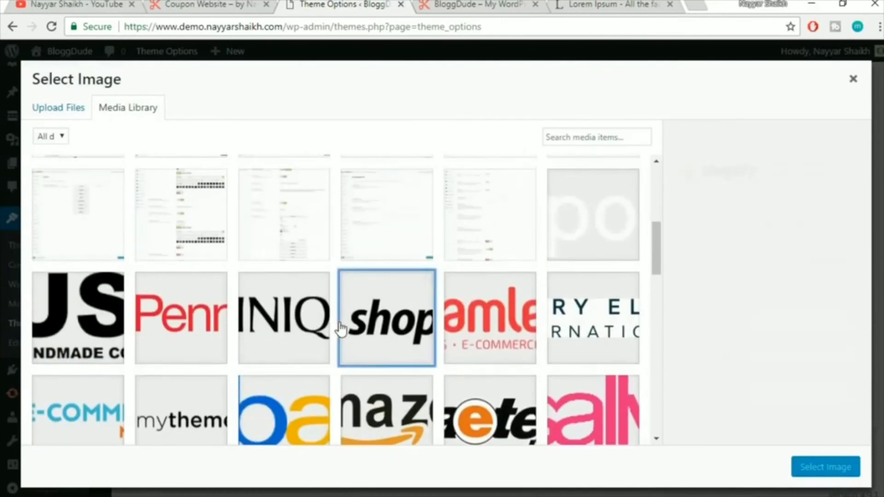
{"action": "left_click", "coordinate": [837, 475]}
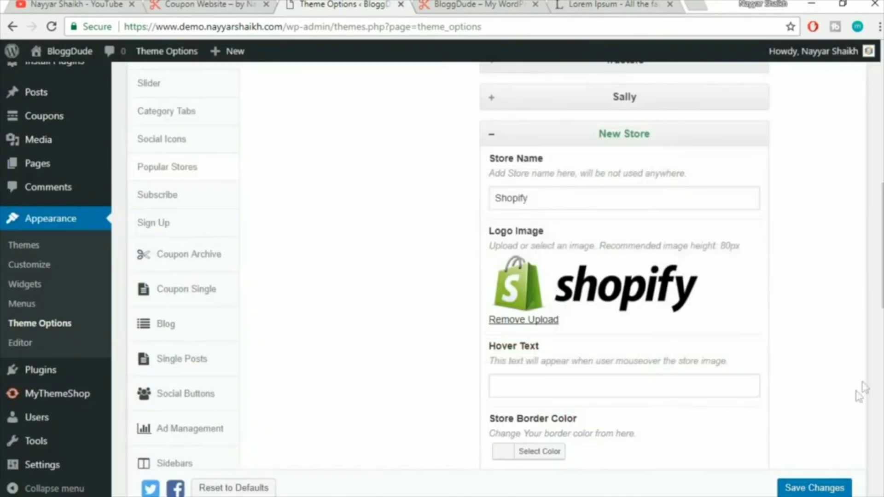
Give Shopify a green #81d742 hover background and confirm the entry
{"action": "scroll", "coordinate": [544, 304], "scroll_direction": "down", "scroll_amount": 5}
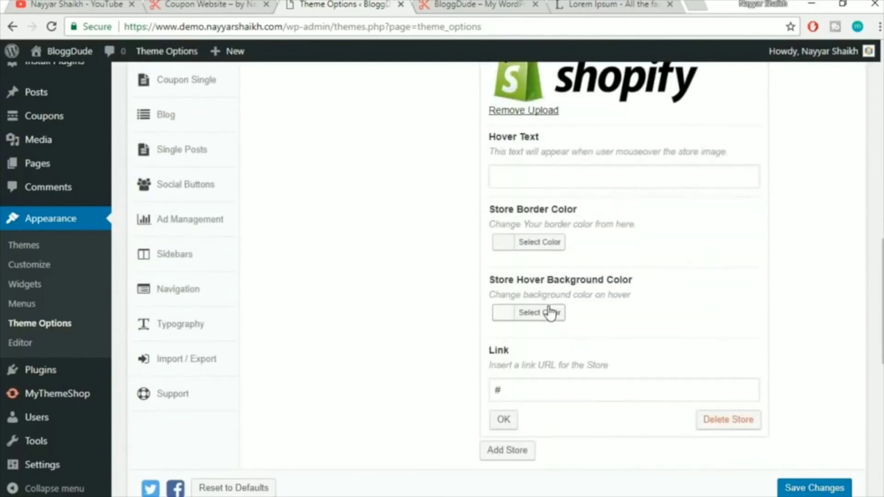
{"action": "left_click", "coordinate": [550, 313]}
{"action": "scroll", "coordinate": [744, 305], "scroll_direction": "down", "scroll_amount": 2}
{"action": "left_click", "coordinate": [582, 405]}
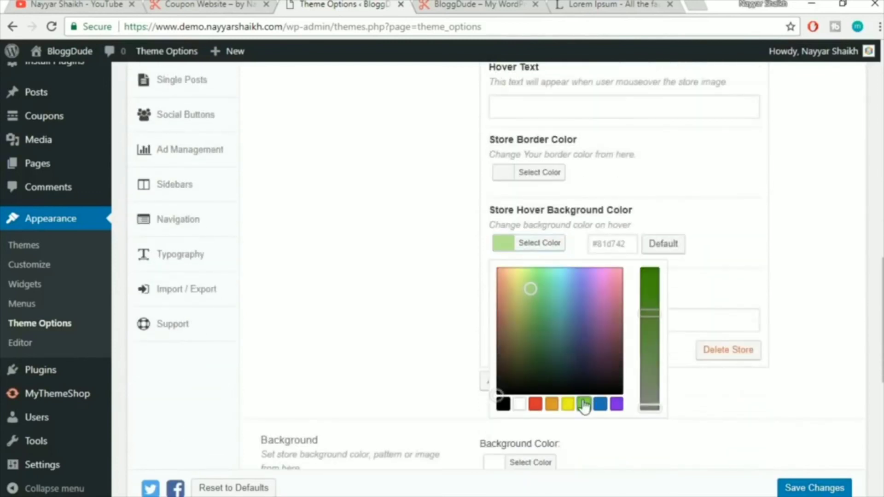
{"action": "left_click", "coordinate": [772, 273]}
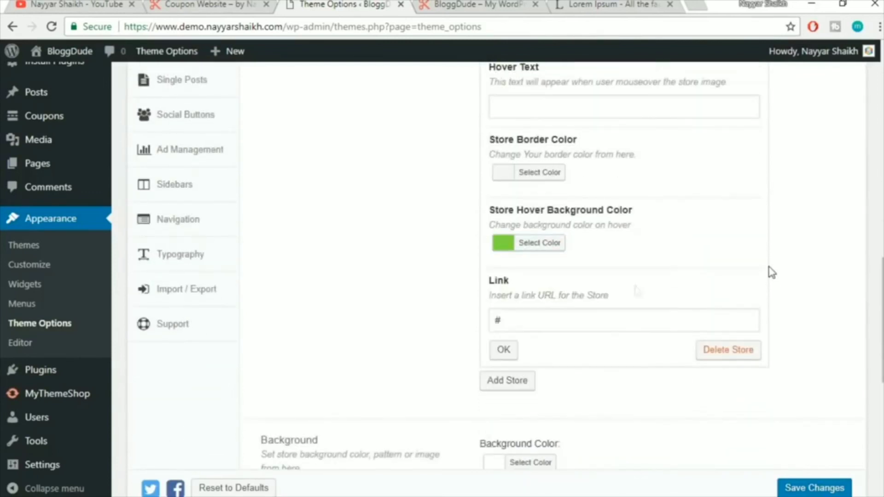
{"action": "left_click", "coordinate": [504, 350]}
{"action": "scroll", "coordinate": [460, 276], "scroll_direction": "down", "scroll_amount": 8}
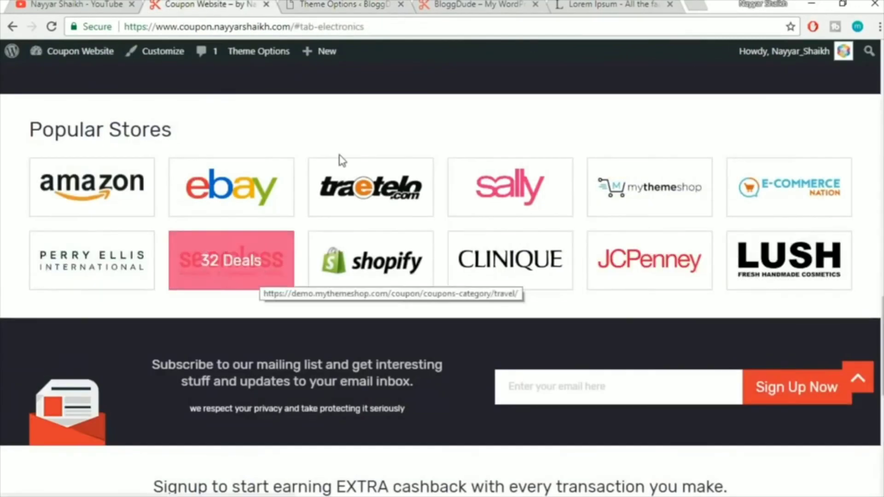
{"action": "left_click", "coordinate": [343, 5]}
{"action": "scroll", "coordinate": [681, 271], "scroll_direction": "up", "scroll_amount": 3}
Add a sixth store, Seamless, using the Seamless-Logo.png image as its logo
{"action": "scroll", "coordinate": [682, 271], "scroll_direction": "up", "scroll_amount": 3}
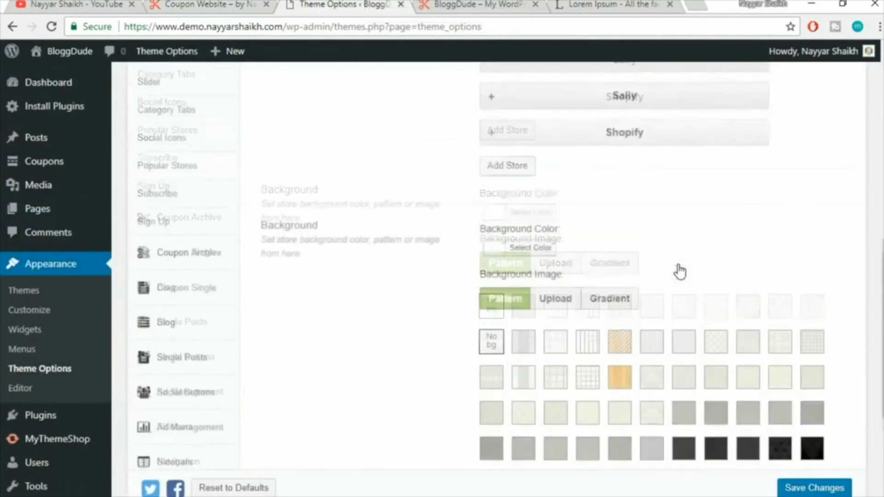
{"action": "left_click", "coordinate": [506, 245]}
{"action": "left_click", "coordinate": [550, 309]}
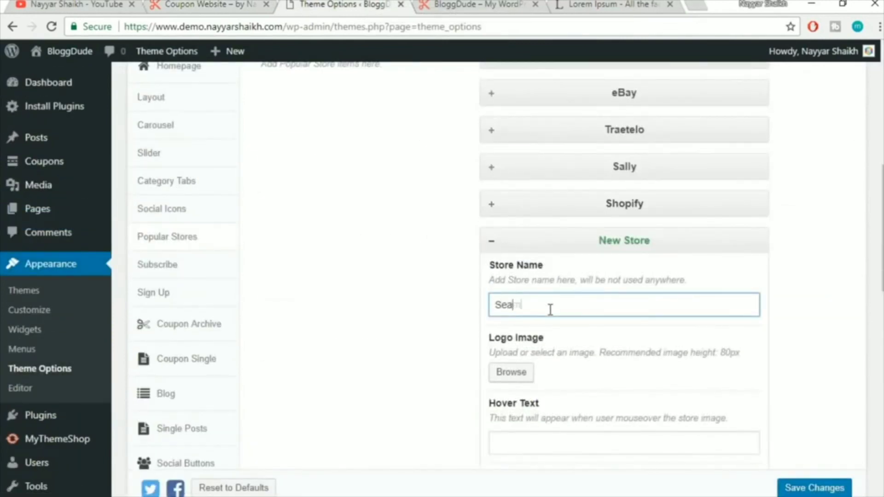
{"action": "left_click", "coordinate": [500, 373]}
{"action": "left_click", "coordinate": [506, 290]}
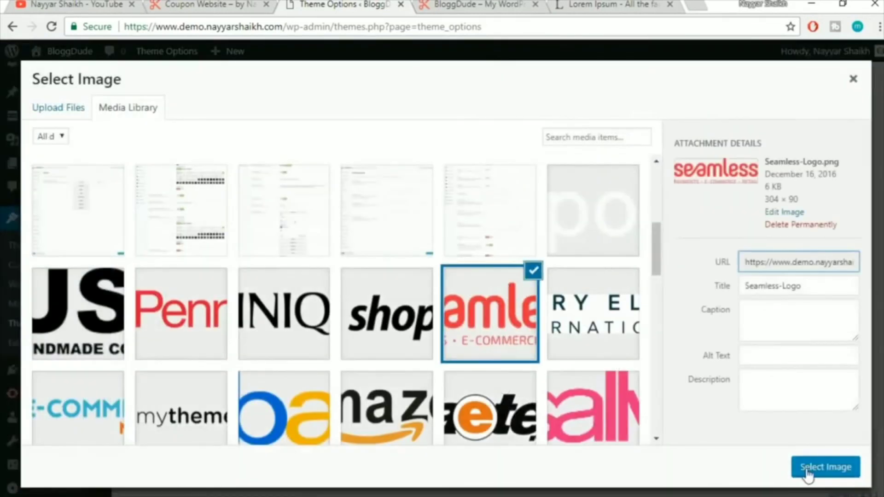
{"action": "left_click", "coordinate": [807, 468]}
{"action": "scroll", "coordinate": [849, 258], "scroll_direction": "down", "scroll_amount": 8}
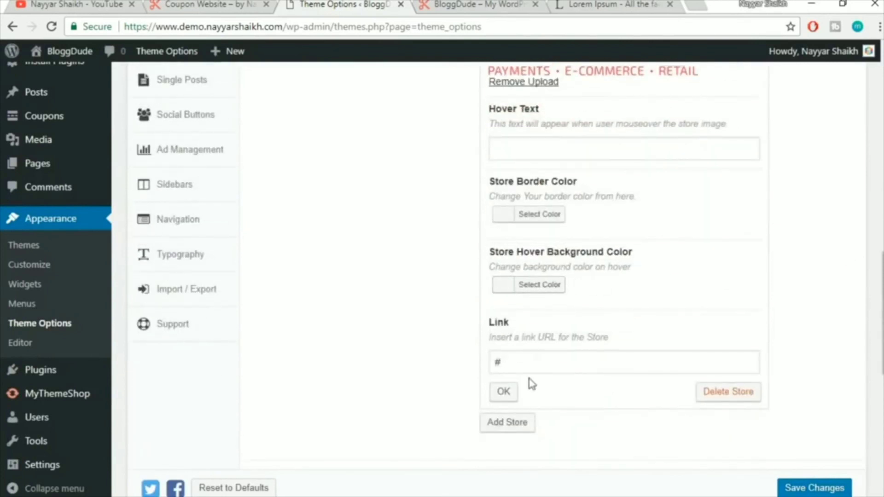
{"action": "left_click", "coordinate": [503, 391]}
{"action": "scroll", "coordinate": [705, 344], "scroll_direction": "up", "scroll_amount": 5}
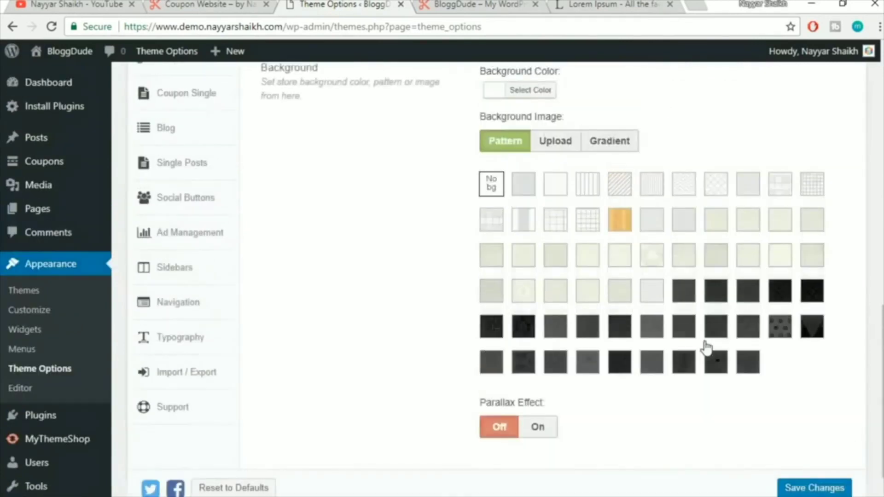
{"action": "scroll", "coordinate": [705, 344], "scroll_direction": "down", "scroll_amount": 5}
Save the theme options and reload the BloggDude homepage to see all six store tiles
{"action": "left_click", "coordinate": [813, 458]}
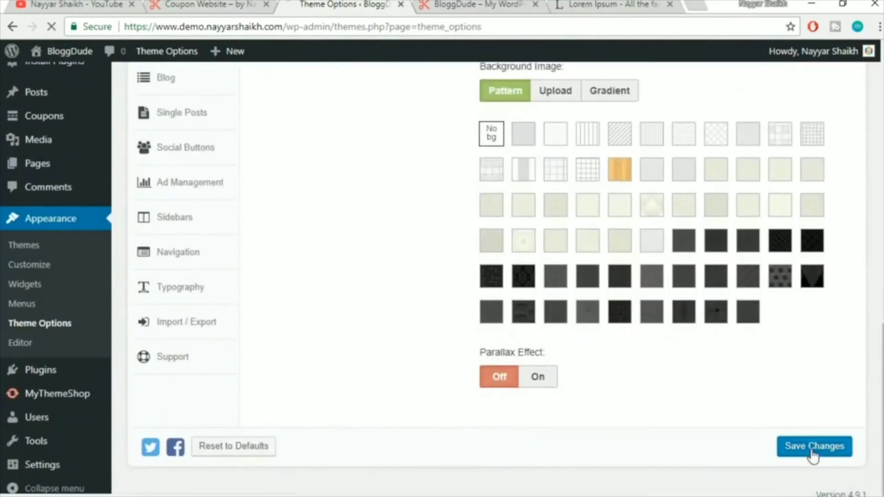
{"action": "left_click", "coordinate": [477, 4]}
{"action": "left_click", "coordinate": [485, 26]}
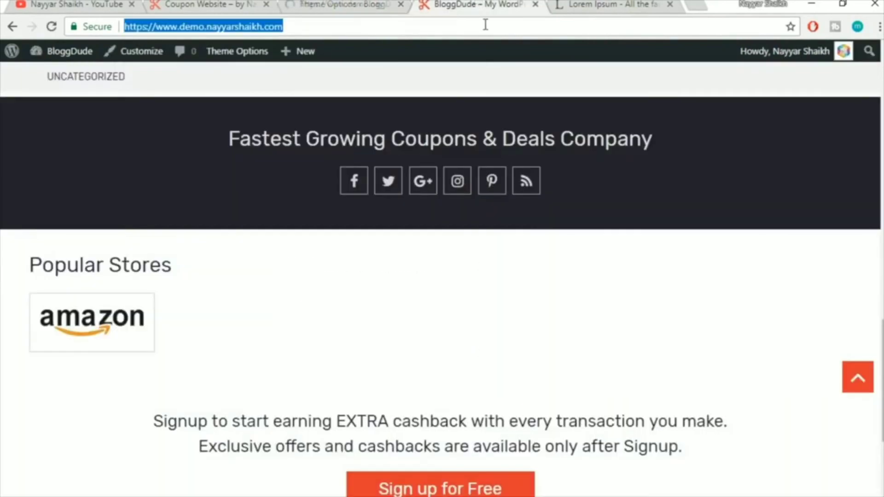
{"action": "key", "text": "Return"}
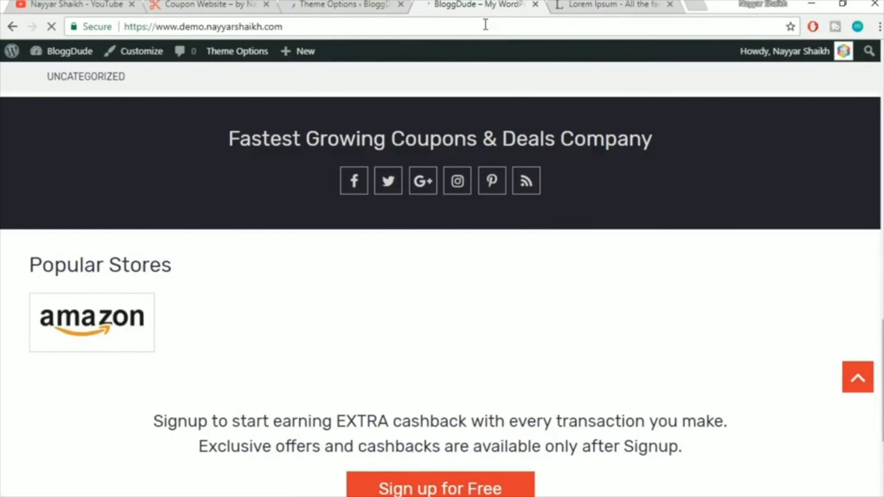
{"action": "scroll", "coordinate": [629, 81], "scroll_direction": "down", "scroll_amount": 10}
{"action": "scroll", "coordinate": [631, 109], "scroll_direction": "up", "scroll_amount": 3}
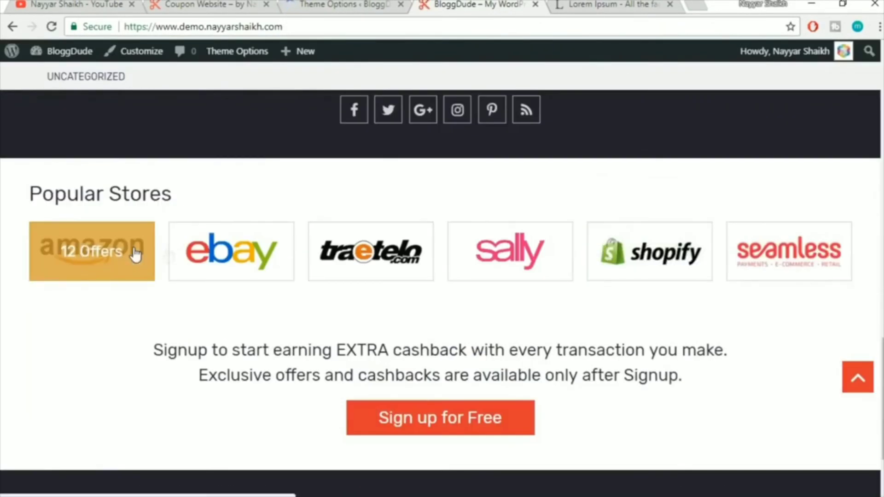
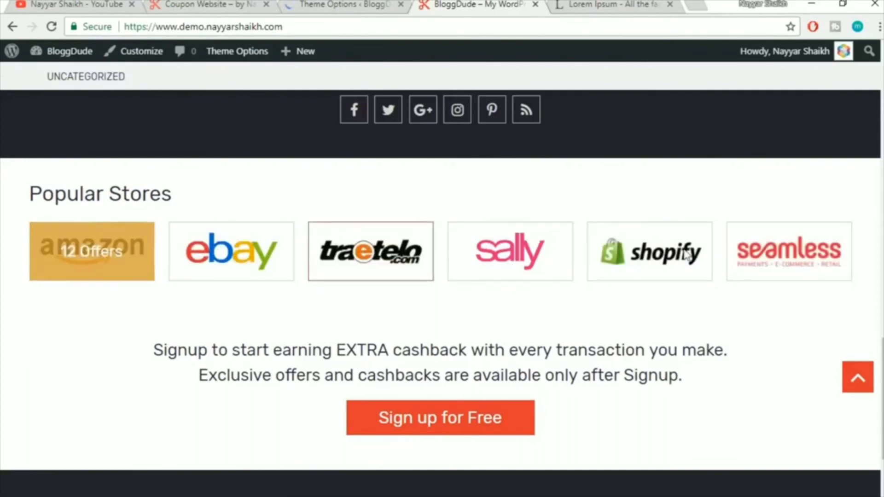
Check the Subscribe block in the homepage Layout manager, then open the Theme Options Subscribe section
{"action": "left_click", "coordinate": [191, 3]}
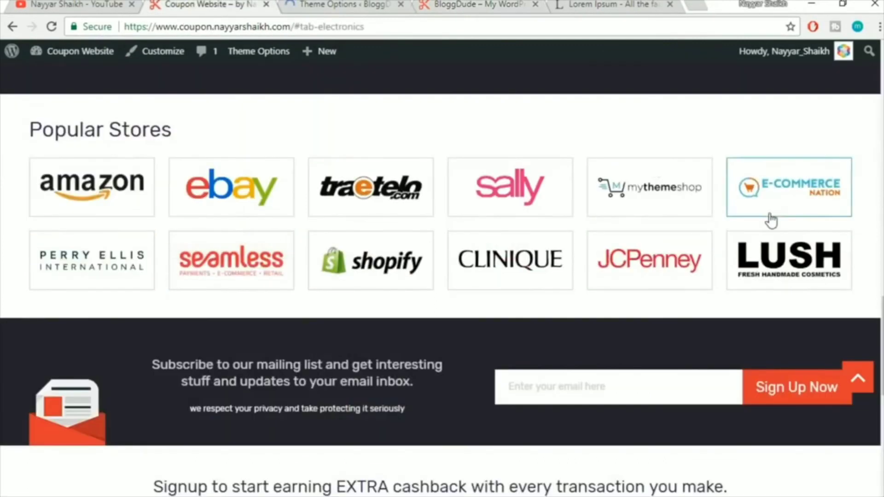
{"action": "scroll", "coordinate": [768, 219], "scroll_direction": "down", "scroll_amount": 3}
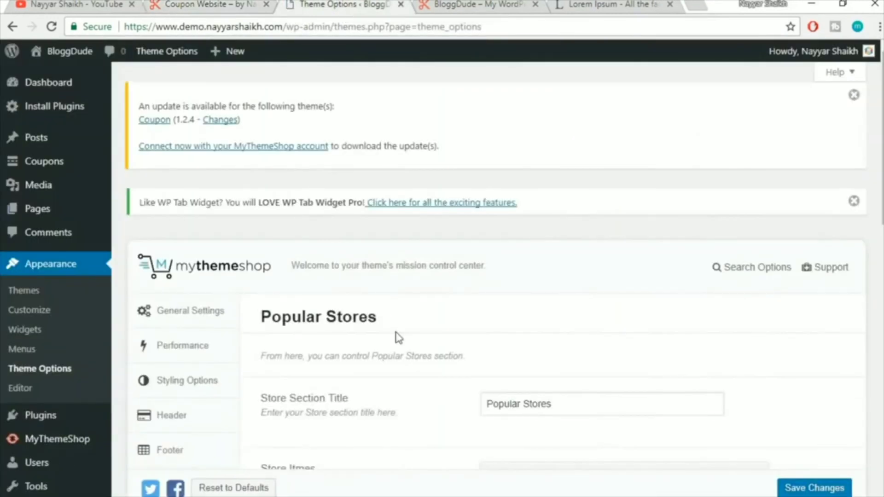
{"action": "scroll", "coordinate": [401, 341], "scroll_direction": "down", "scroll_amount": 3}
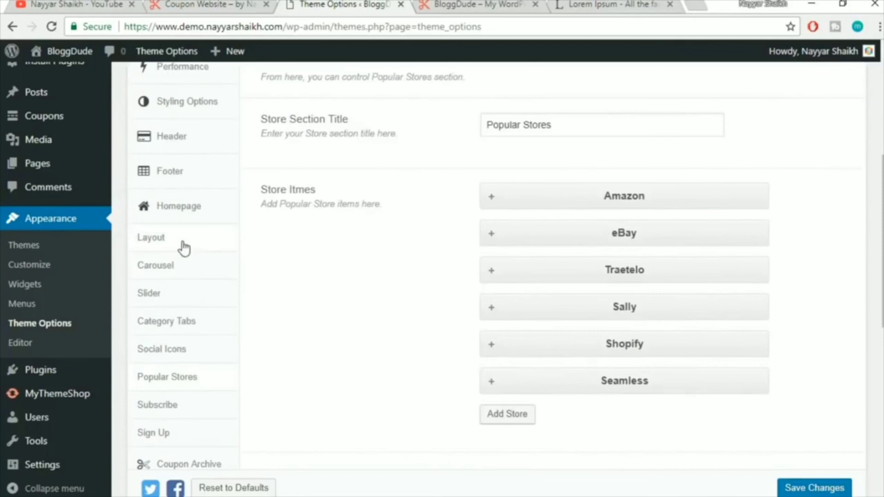
{"action": "left_click", "coordinate": [182, 244]}
{"action": "left_click_drag", "start_coordinate": [591, 355], "coordinate": [604, 353]}
{"action": "scroll", "coordinate": [268, 317], "scroll_direction": "down", "scroll_amount": 3}
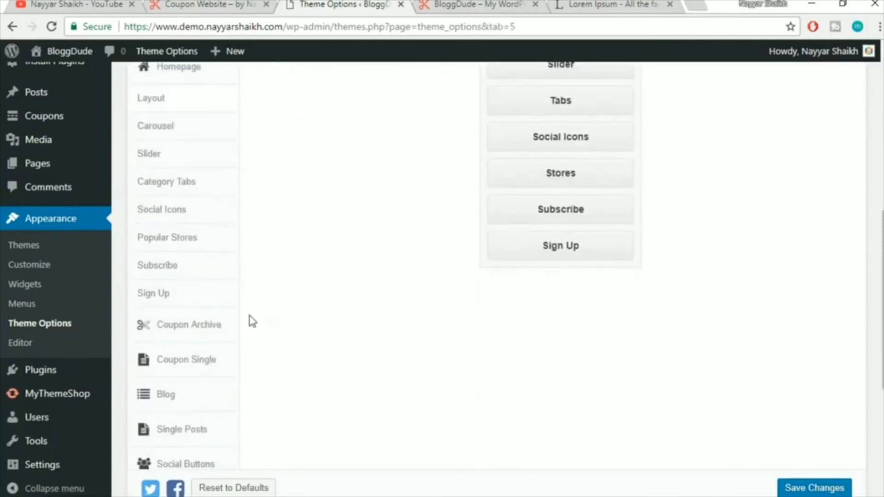
{"action": "left_click", "coordinate": [189, 271]}
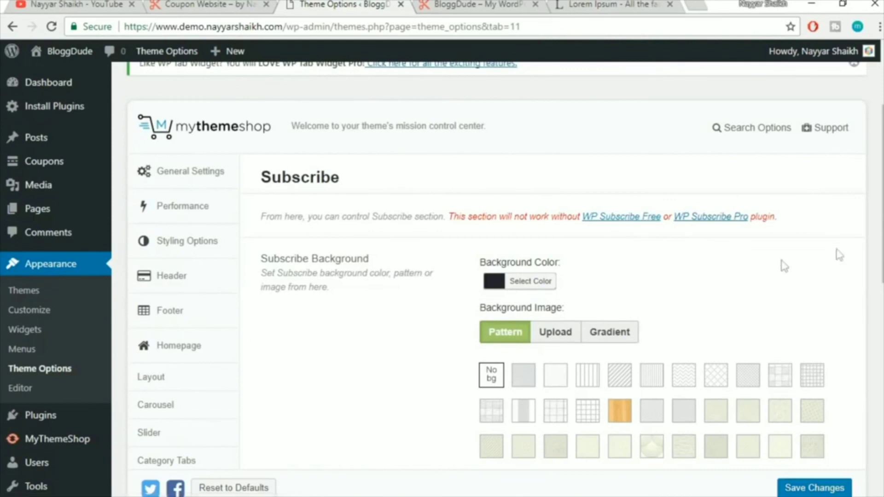
Compare the live coupon site's subscribe band with the BloggDude demo homepage
{"action": "left_click", "coordinate": [189, 3]}
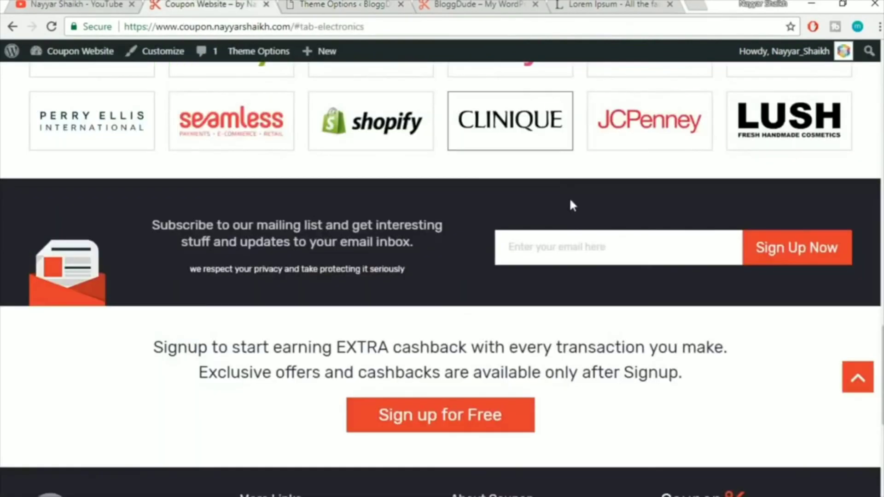
{"action": "left_click_drag", "start_coordinate": [117, 206], "coordinate": [878, 252]}
{"action": "left_click", "coordinate": [870, 254]}
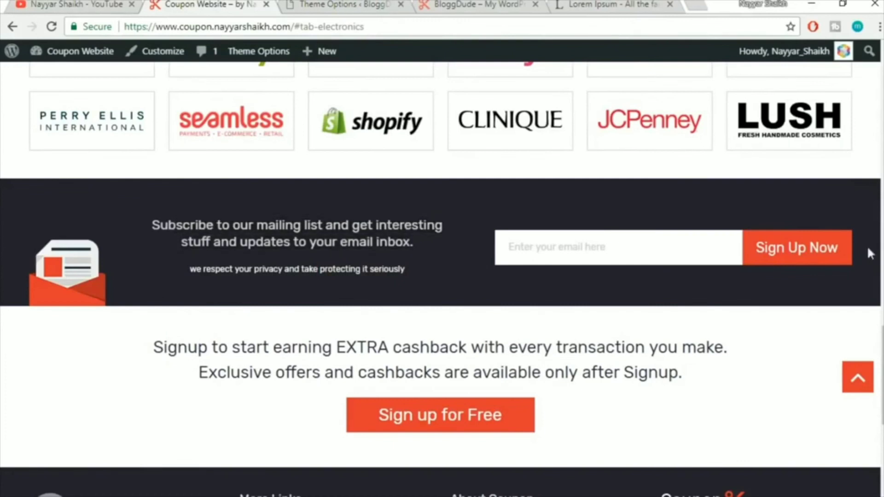
{"action": "left_click", "coordinate": [492, 5]}
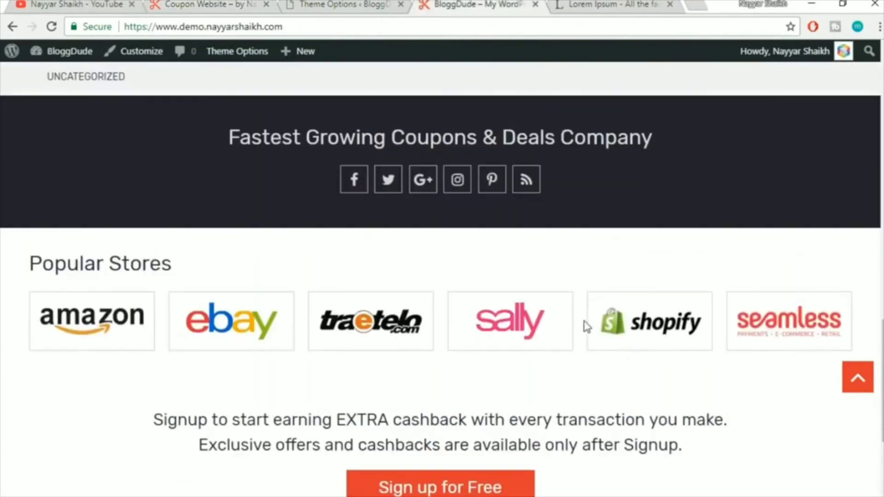
{"action": "scroll", "coordinate": [695, 356], "scroll_direction": "down", "scroll_amount": 3}
{"action": "scroll", "coordinate": [736, 357], "scroll_direction": "up", "scroll_amount": 3}
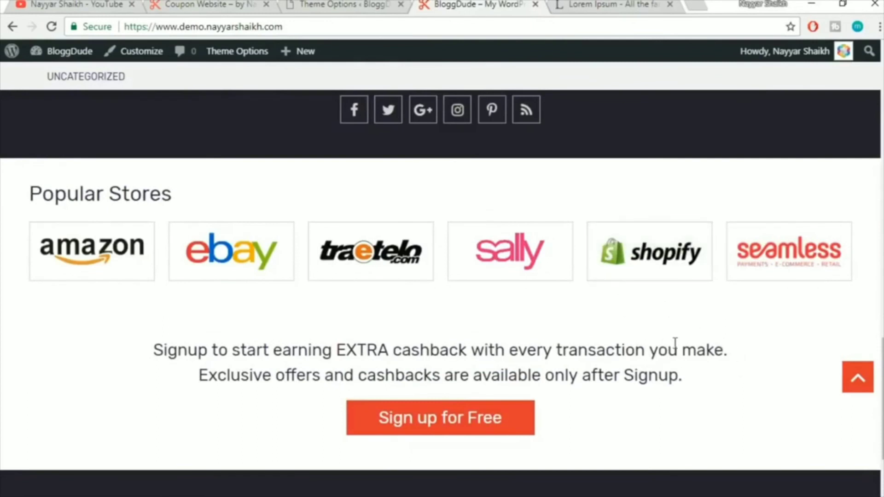
Go from the Subscribe settings to the Sign Up section in Theme Options
{"action": "left_click", "coordinate": [340, 4]}
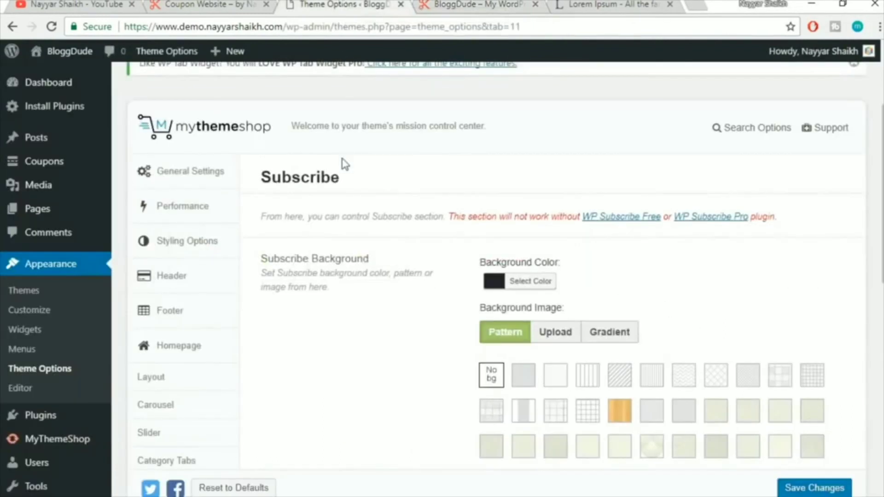
{"action": "scroll", "coordinate": [345, 164], "scroll_direction": "down", "scroll_amount": 9}
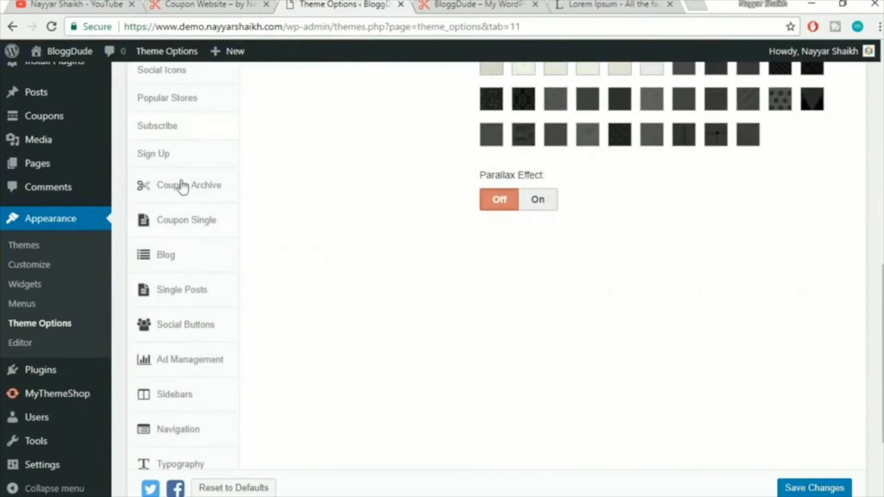
{"action": "left_click", "coordinate": [172, 159]}
{"action": "scroll", "coordinate": [415, 270], "scroll_direction": "up", "scroll_amount": 4}
{"action": "scroll", "coordinate": [497, 266], "scroll_direction": "up", "scroll_amount": 6}
Review the two lines of 'Sign up for Free' text on the live coupon website
{"action": "left_click", "coordinate": [216, 4]}
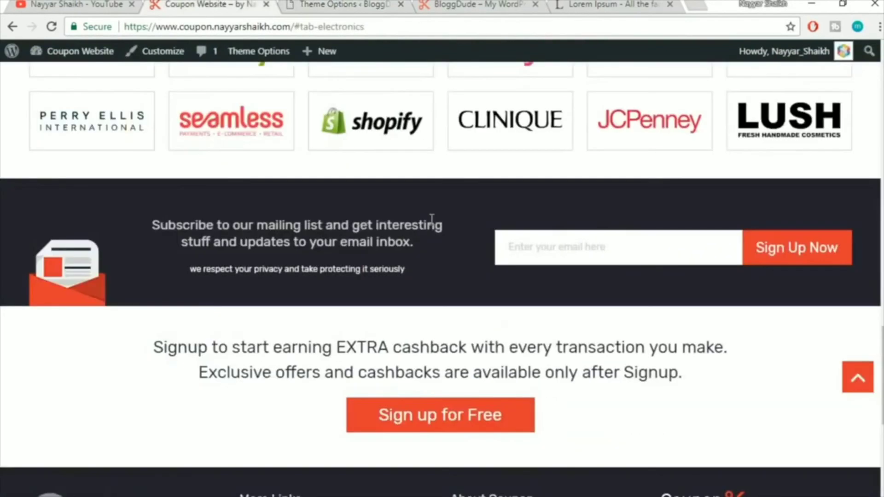
{"action": "scroll", "coordinate": [276, 297], "scroll_direction": "down", "scroll_amount": 3}
{"action": "left_click_drag", "start_coordinate": [156, 199], "coordinate": [750, 256]}
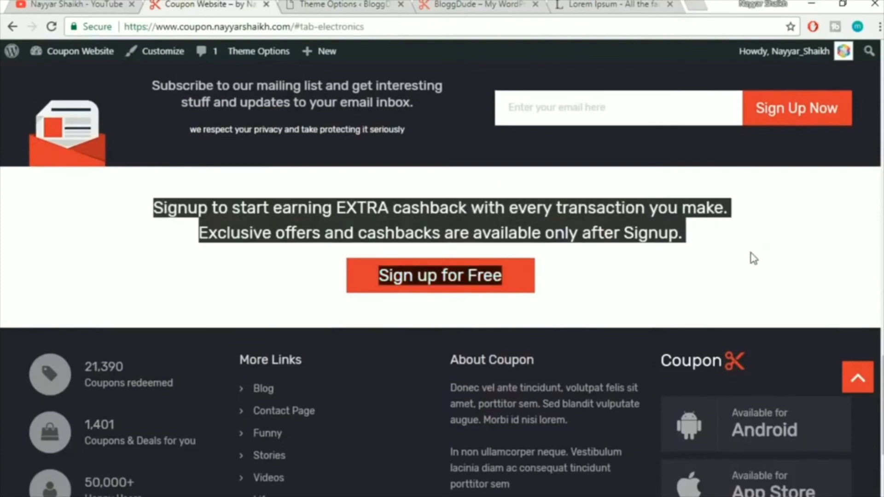
{"action": "left_click", "coordinate": [686, 258]}
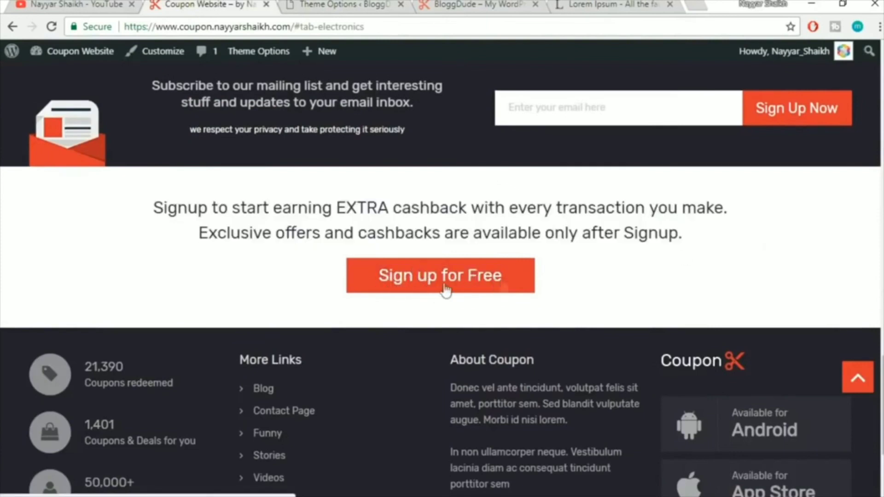
{"action": "left_click", "coordinate": [364, 4]}
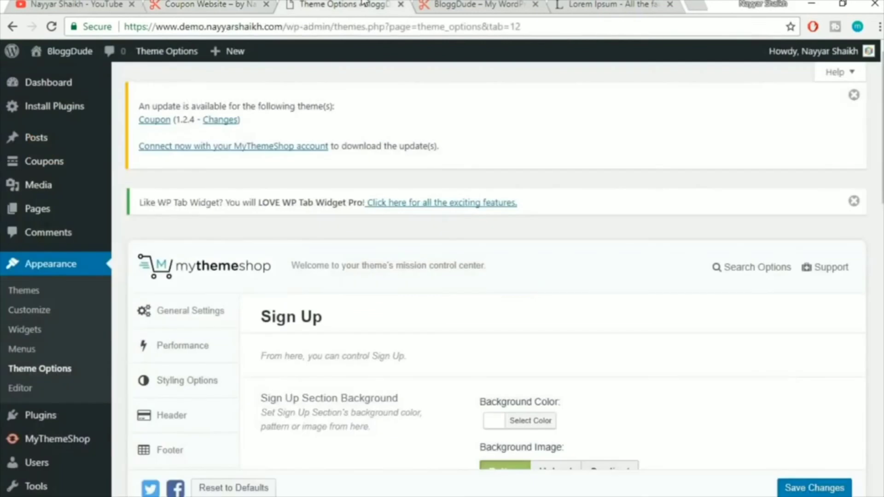
{"action": "scroll", "coordinate": [595, 163], "scroll_direction": "down", "scroll_amount": 8}
{"action": "scroll", "coordinate": [595, 164], "scroll_direction": "up", "scroll_amount": 8}
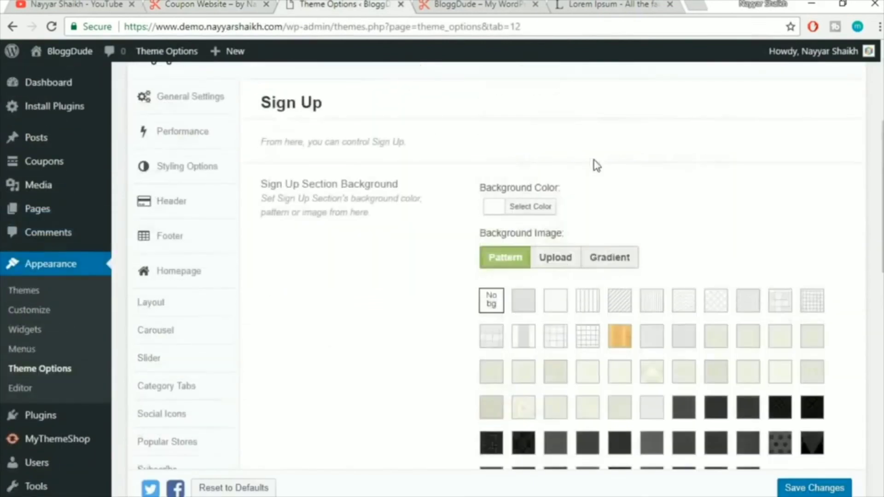
{"action": "left_click", "coordinate": [212, 4]}
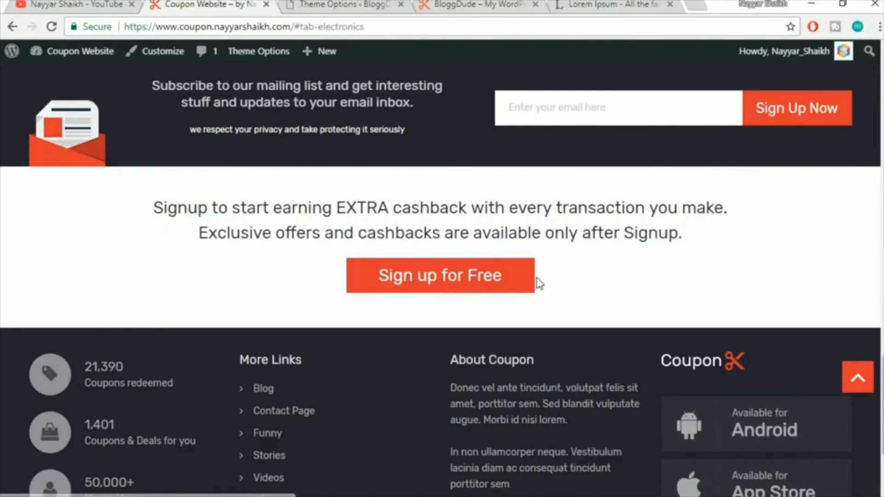
{"action": "left_click", "coordinate": [351, 4]}
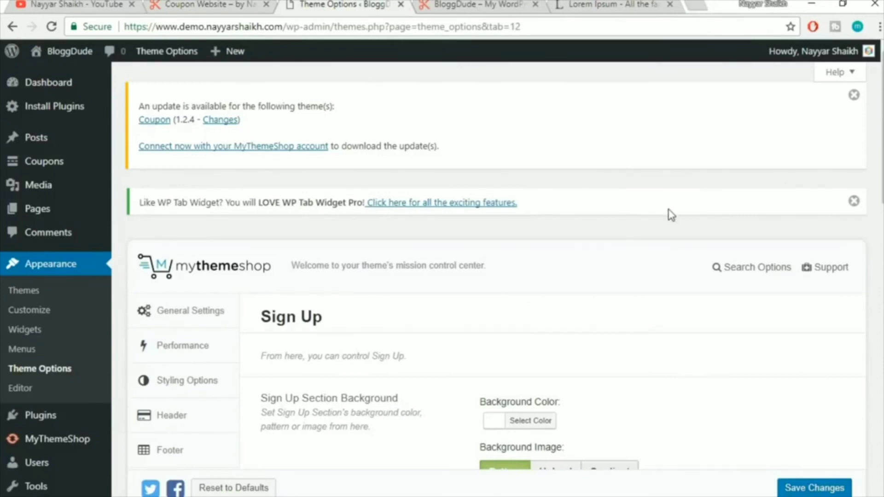
{"action": "scroll", "coordinate": [672, 215], "scroll_direction": "down", "scroll_amount": 3}
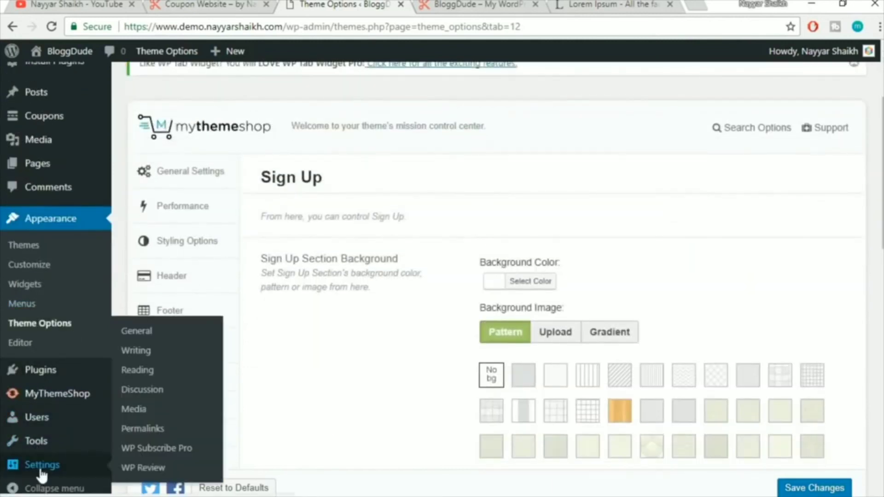
Tick 'Anyone can register' under Membership in General Settings and save the changes
{"action": "left_click", "coordinate": [40, 466]}
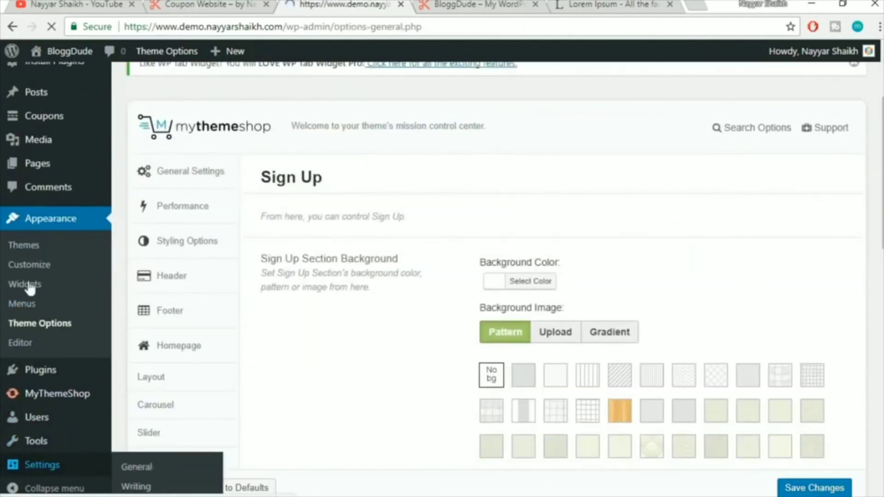
{"action": "scroll", "coordinate": [601, 271], "scroll_direction": "down", "scroll_amount": 5}
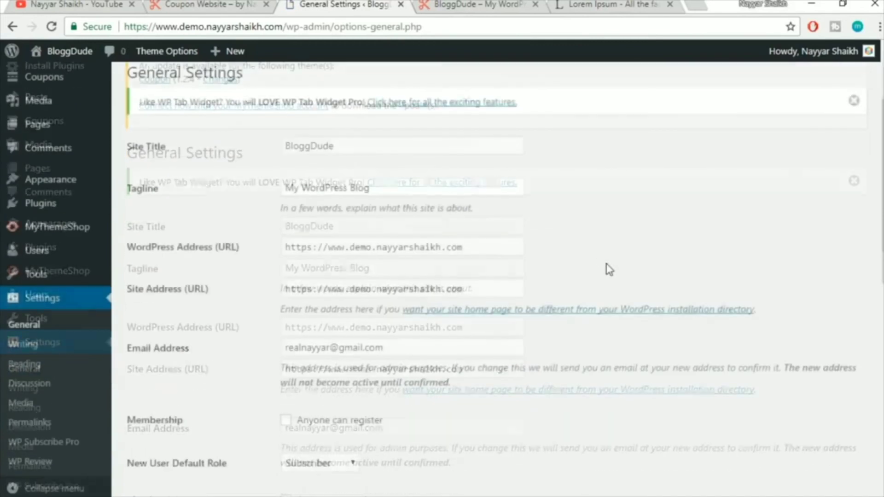
{"action": "scroll", "coordinate": [609, 270], "scroll_direction": "down", "scroll_amount": 1}
{"action": "left_click_drag", "start_coordinate": [128, 261], "coordinate": [178, 261]}
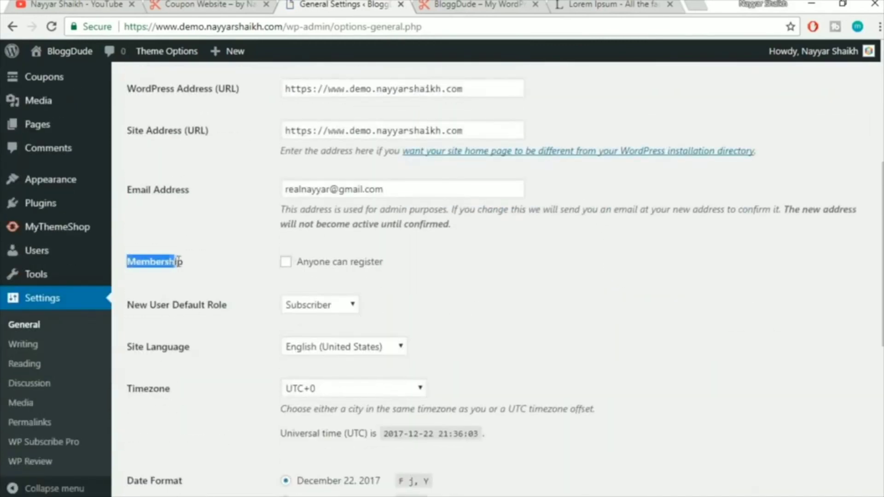
{"action": "left_click", "coordinate": [207, 275]}
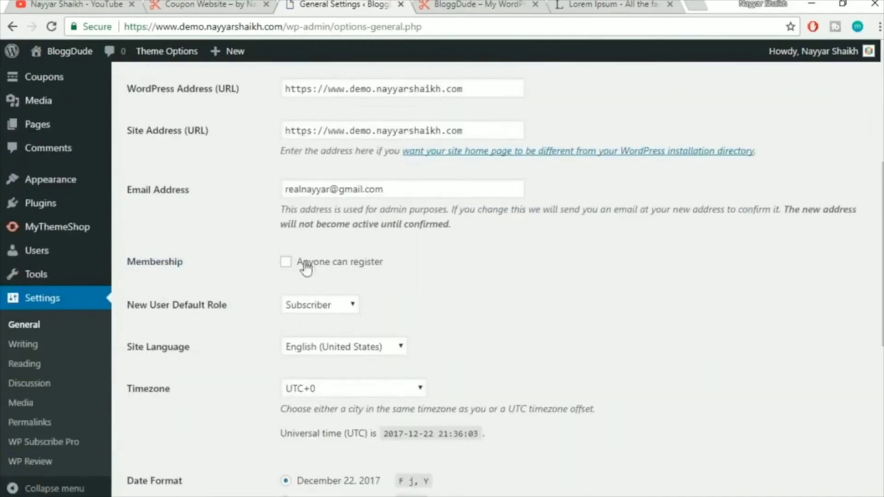
{"action": "left_click", "coordinate": [289, 264]}
{"action": "scroll", "coordinate": [468, 266], "scroll_direction": "down", "scroll_amount": 8}
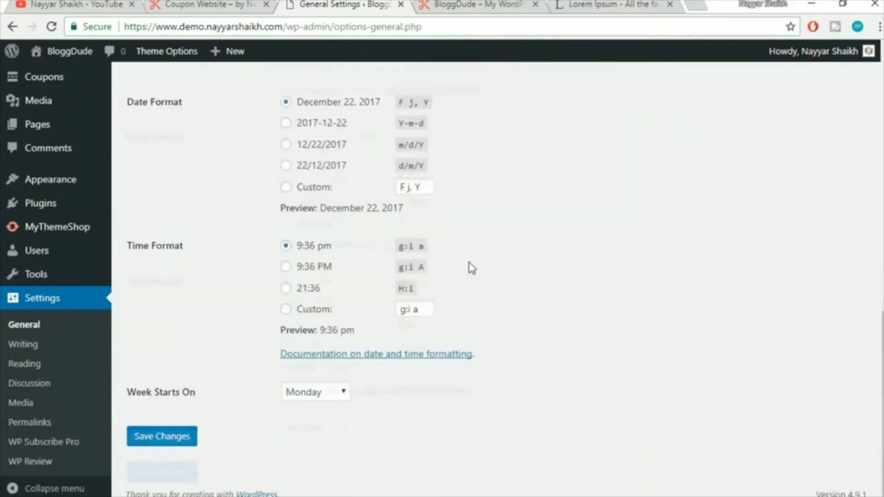
{"action": "left_click", "coordinate": [188, 437]}
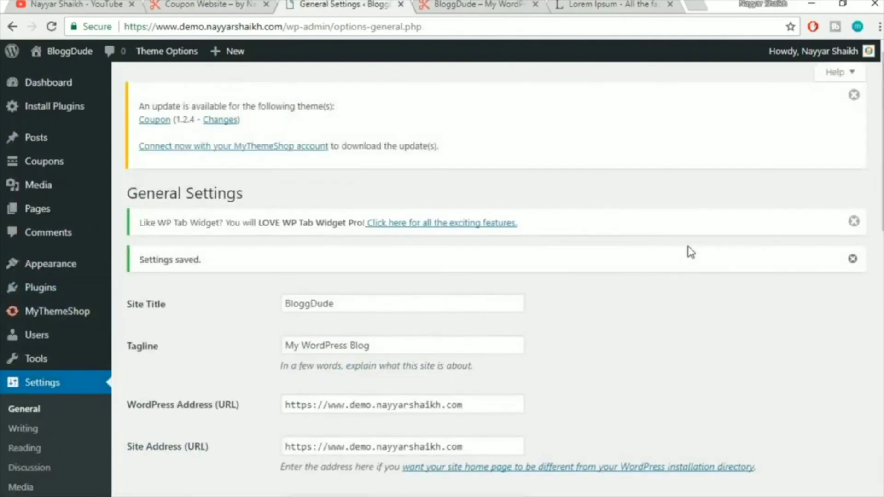
{"action": "scroll", "coordinate": [720, 247], "scroll_direction": "down", "scroll_amount": 10}
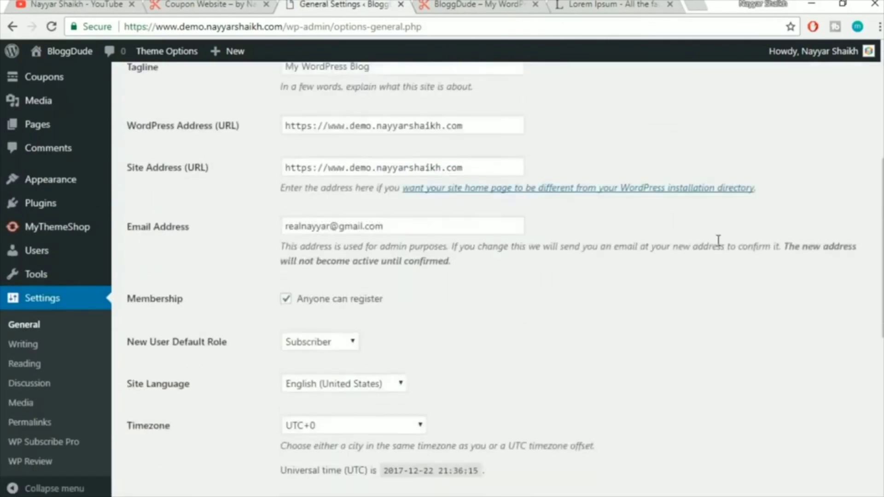
{"action": "scroll", "coordinate": [403, 152], "scroll_direction": "up", "scroll_amount": 10}
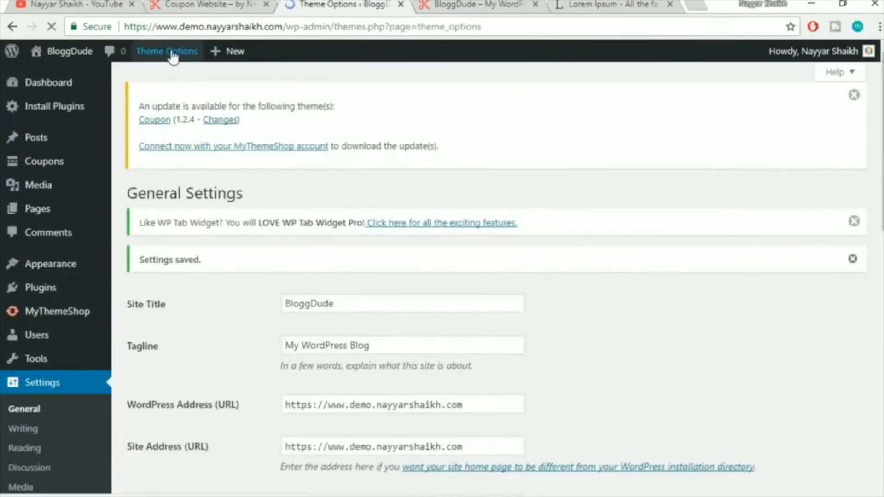
Compare the Sign Up Title text with the signup message on the live Coupon Website
{"action": "scroll", "coordinate": [683, 173], "scroll_direction": "down", "scroll_amount": 4}
{"action": "scroll", "coordinate": [683, 174], "scroll_direction": "down", "scroll_amount": 3}
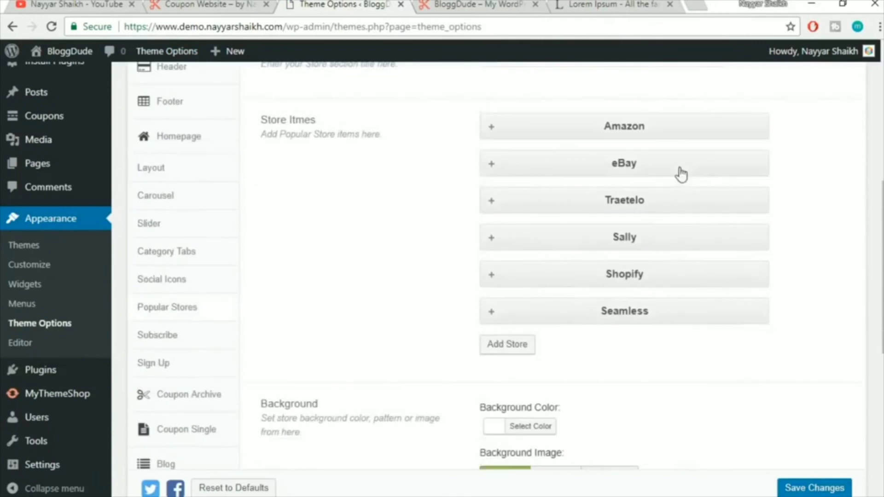
{"action": "left_click", "coordinate": [175, 371]}
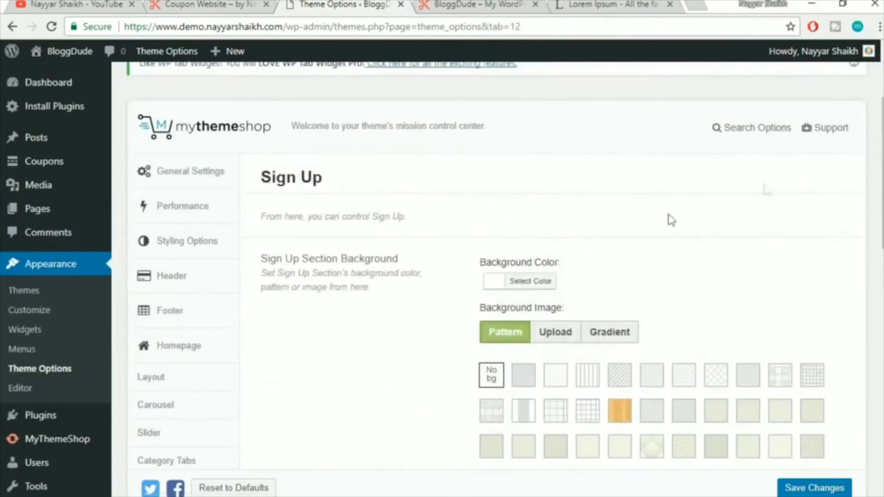
{"action": "scroll", "coordinate": [671, 220], "scroll_direction": "down", "scroll_amount": 10}
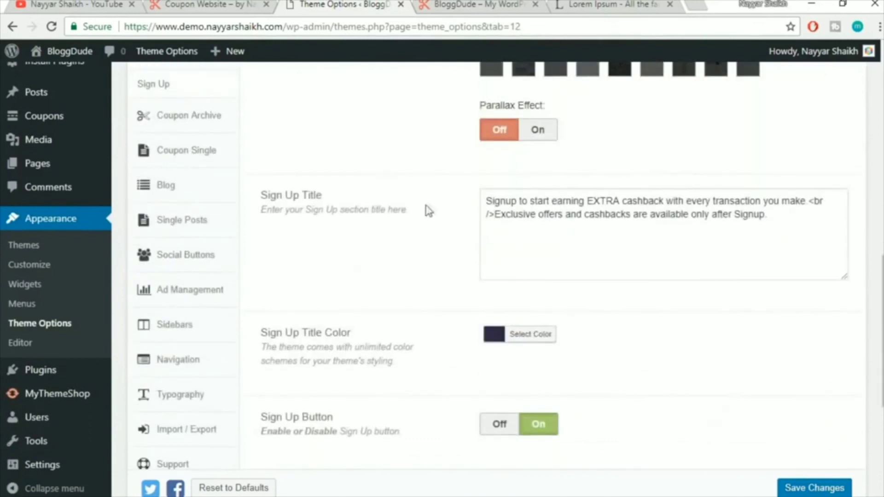
{"action": "left_click_drag", "start_coordinate": [825, 226], "coordinate": [443, 201]}
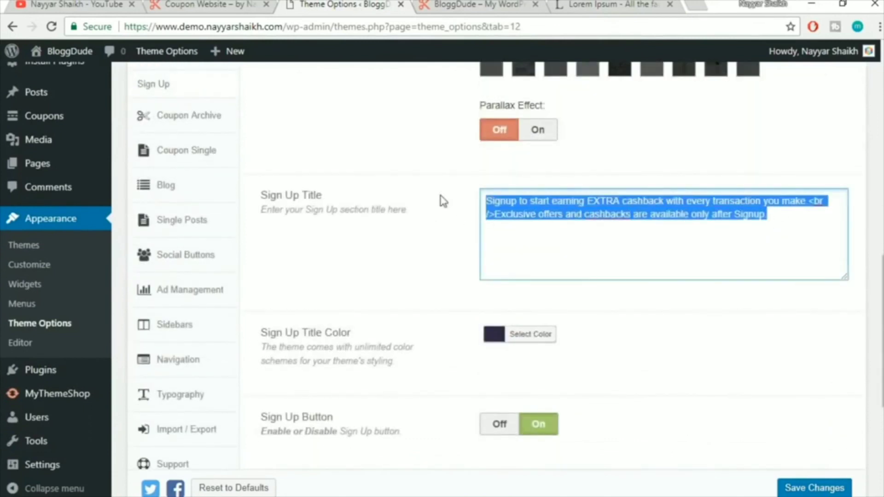
{"action": "left_click", "coordinate": [566, 224]}
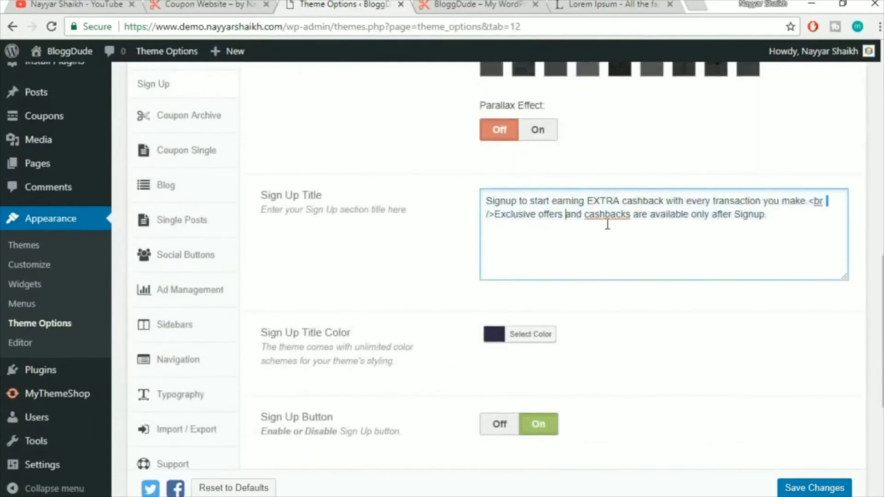
{"action": "left_click", "coordinate": [251, 4]}
{"action": "left_click_drag", "start_coordinate": [178, 202], "coordinate": [644, 227]}
{"action": "left_click", "coordinate": [643, 227]}
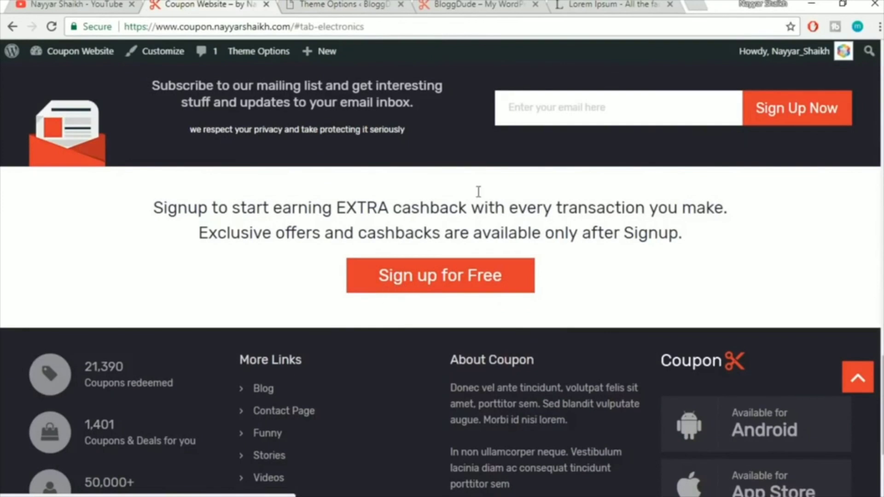
Check the 'Sign up for Free' button text and its '#' URL, then show the BloggDude front page
{"action": "left_click", "coordinate": [375, 4]}
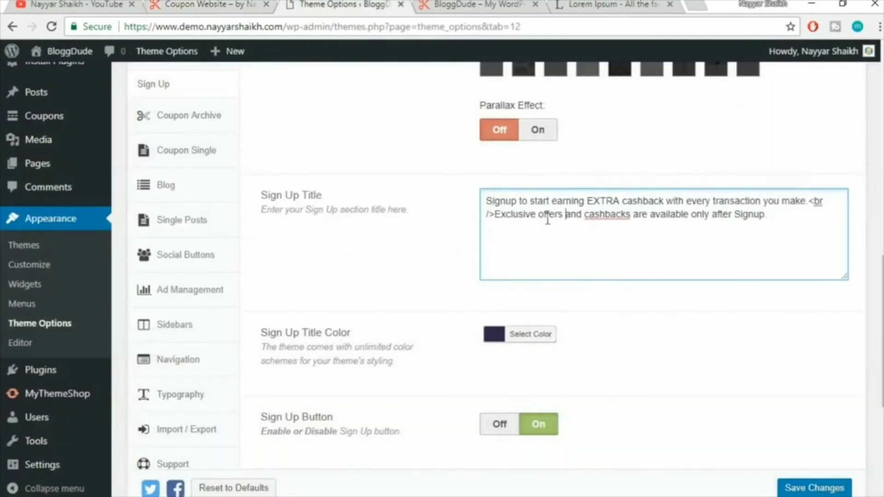
{"action": "scroll", "coordinate": [787, 231], "scroll_direction": "down", "scroll_amount": 6}
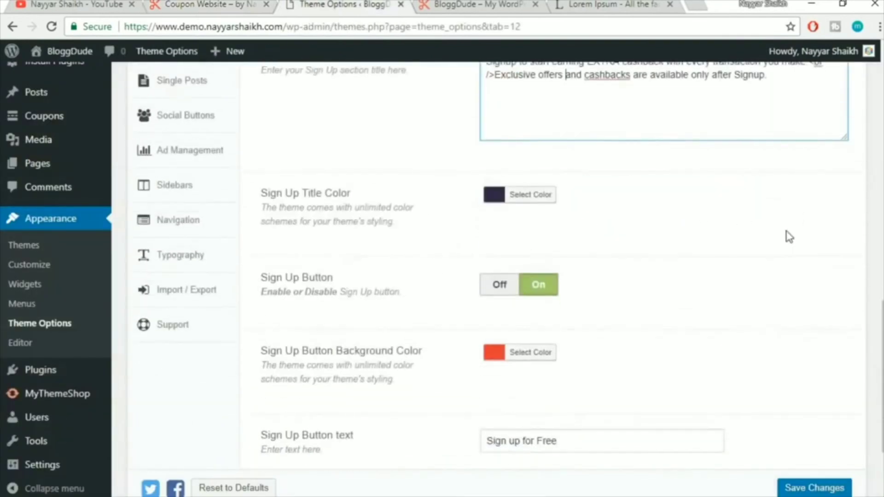
{"action": "left_click_drag", "start_coordinate": [602, 303], "coordinate": [434, 321]}
{"action": "left_click", "coordinate": [504, 339]}
{"action": "left_click_drag", "start_coordinate": [505, 373], "coordinate": [445, 390]}
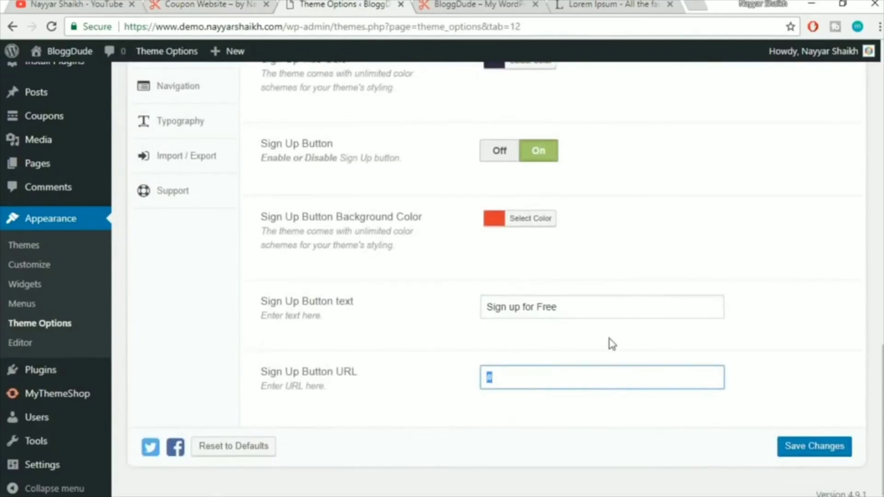
{"action": "left_click", "coordinate": [433, 3]}
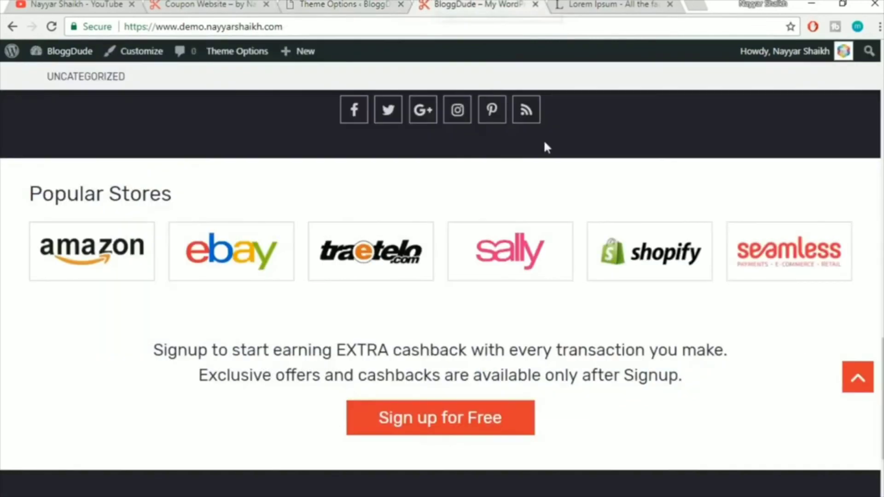
Set Sign Up Button URL to the copied wp-login.php?action=register link and save the theme options
{"action": "scroll", "coordinate": [627, 253], "scroll_direction": "up", "scroll_amount": 12}
{"action": "scroll", "coordinate": [630, 256], "scroll_direction": "up", "scroll_amount": 2}
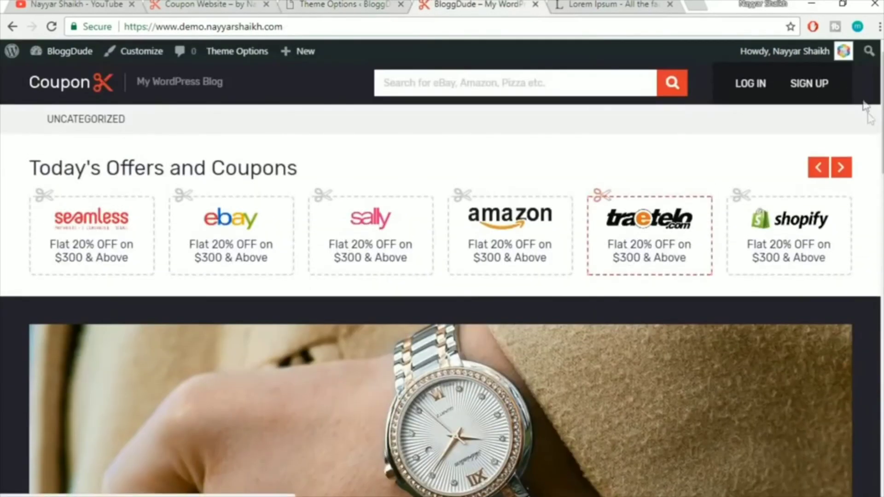
{"action": "right_click", "coordinate": [801, 85]}
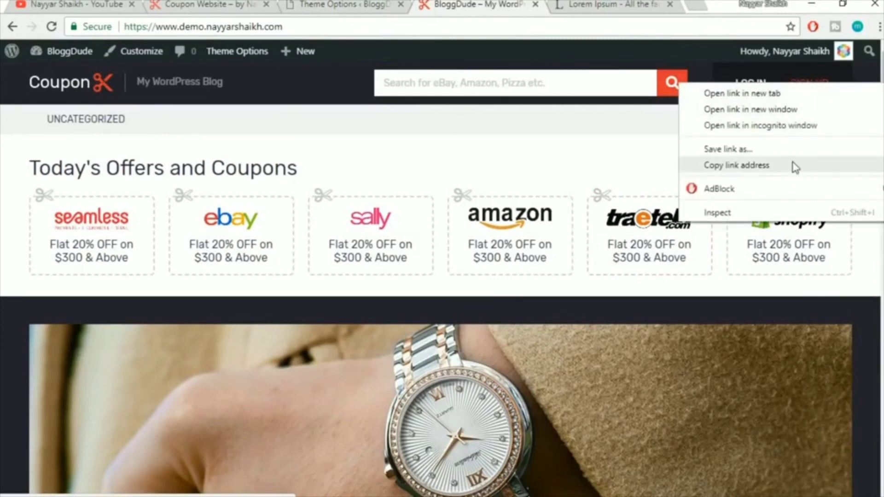
{"action": "left_click", "coordinate": [795, 165]}
{"action": "right_click", "coordinate": [810, 91]}
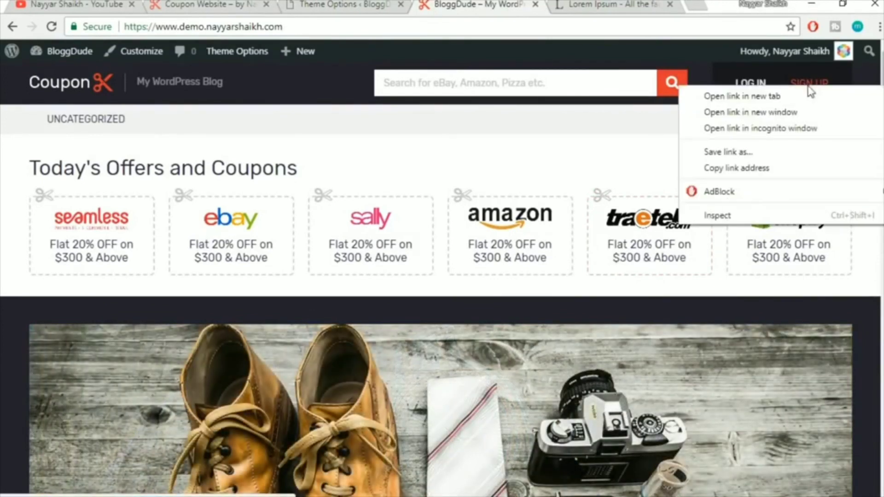
{"action": "left_click", "coordinate": [778, 169]}
{"action": "left_click", "coordinate": [316, 5]}
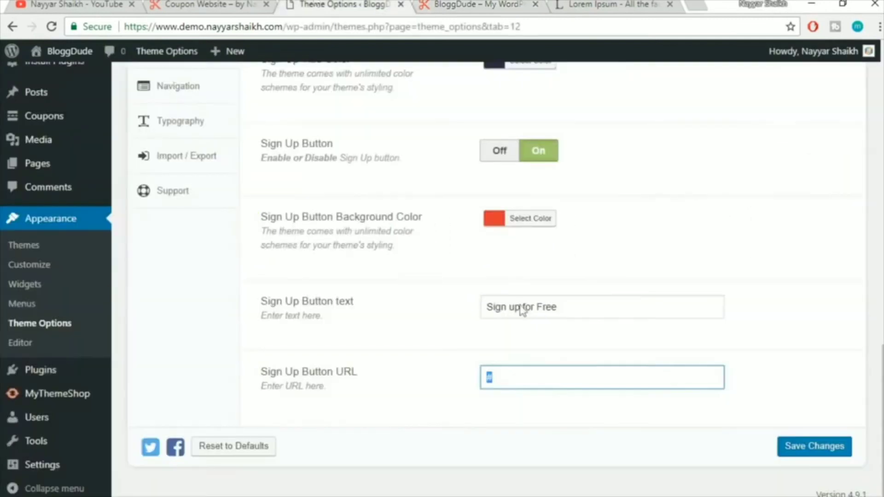
{"action": "key", "text": "ctrl+v"}
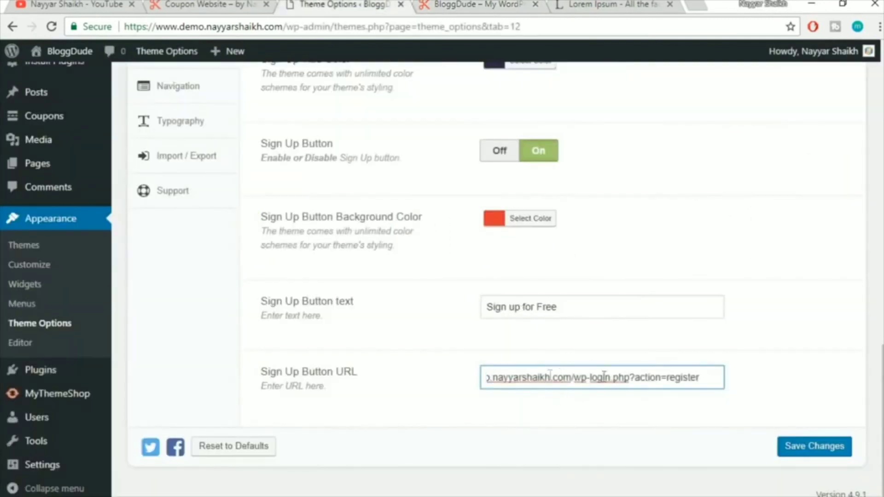
{"action": "left_click", "coordinate": [818, 449]}
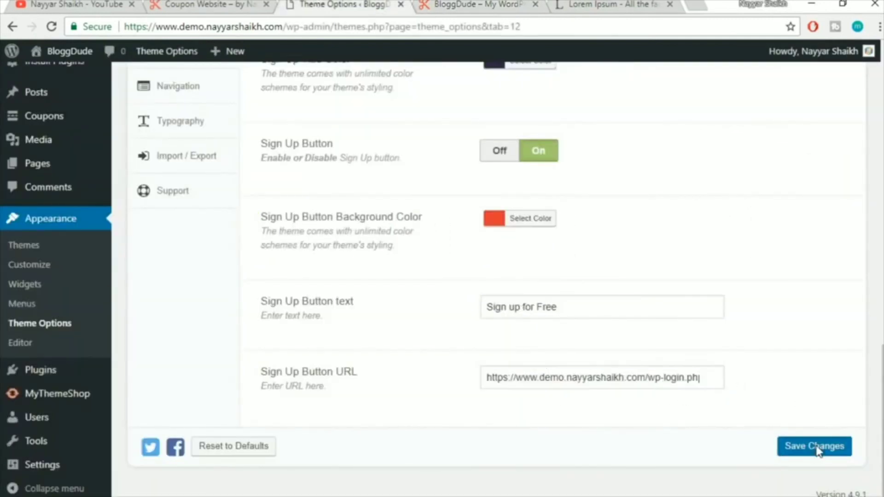
Reload the BloggDude front page to see the updated signup button
{"action": "left_click", "coordinate": [460, 9]}
{"action": "left_click", "coordinate": [471, 21]}
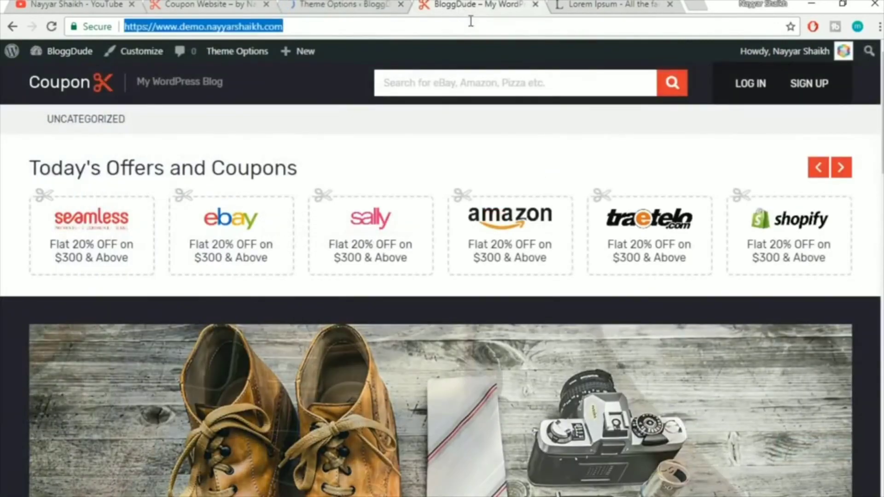
{"action": "key", "text": "Return"}
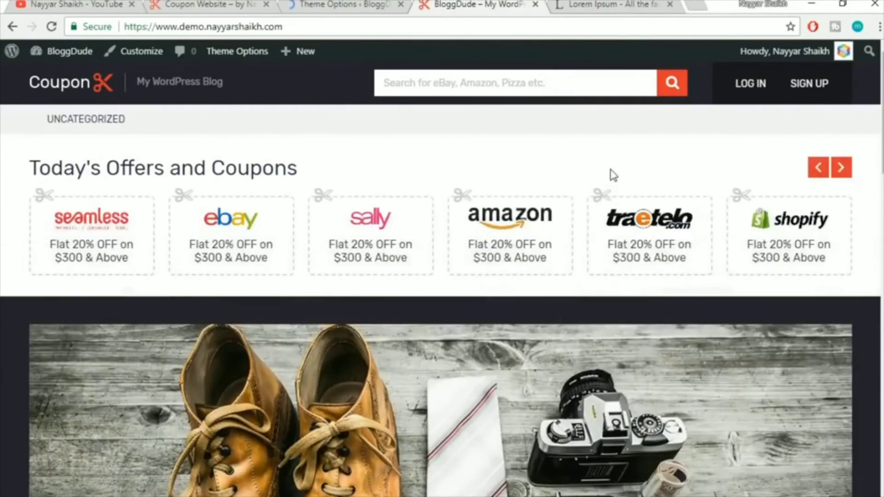
Scroll through the BloggDude and Coupon Website homepages, then return to the Sign Up options
{"action": "scroll", "coordinate": [613, 175], "scroll_direction": "down", "scroll_amount": 20}
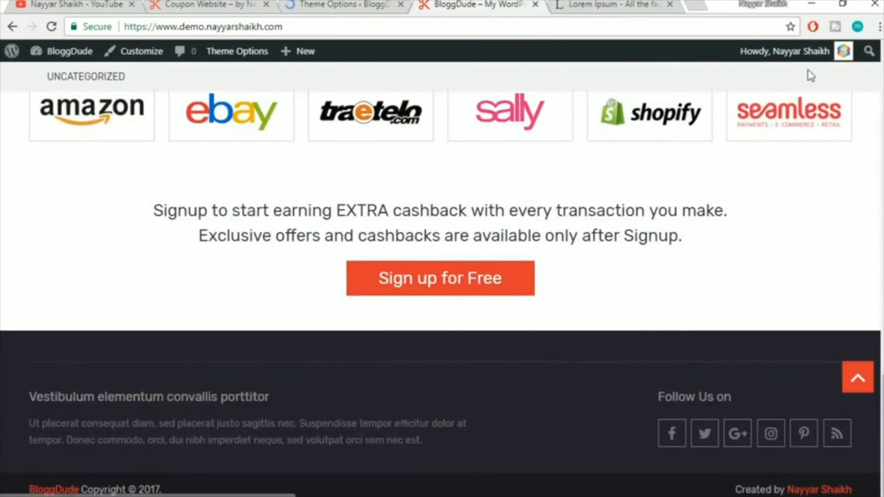
{"action": "left_click", "coordinate": [212, 4]}
{"action": "scroll", "coordinate": [709, 228], "scroll_direction": "down", "scroll_amount": 4}
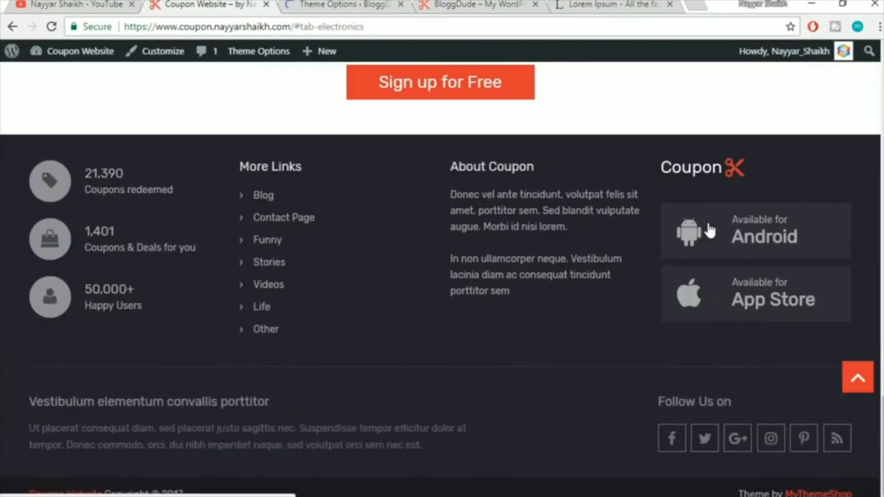
{"action": "scroll", "coordinate": [709, 227], "scroll_direction": "up", "scroll_amount": 10}
{"action": "scroll", "coordinate": [712, 228], "scroll_direction": "up", "scroll_amount": 5}
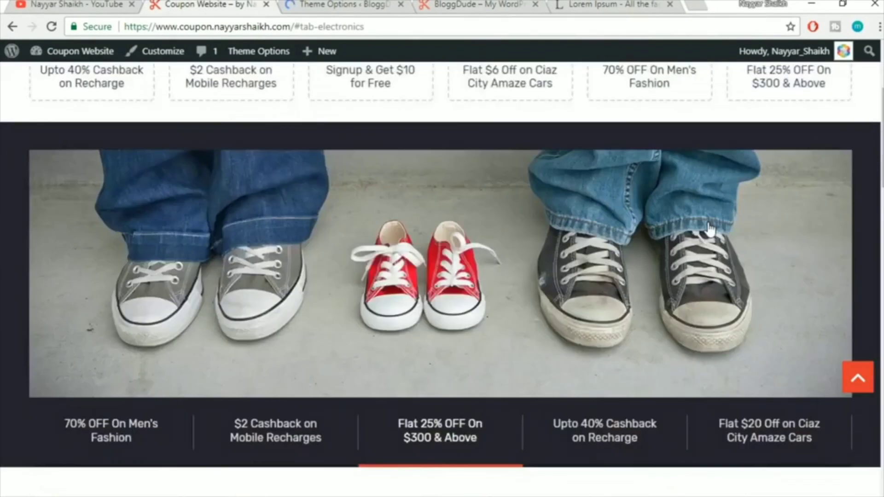
{"action": "scroll", "coordinate": [712, 228], "scroll_direction": "down", "scroll_amount": 8}
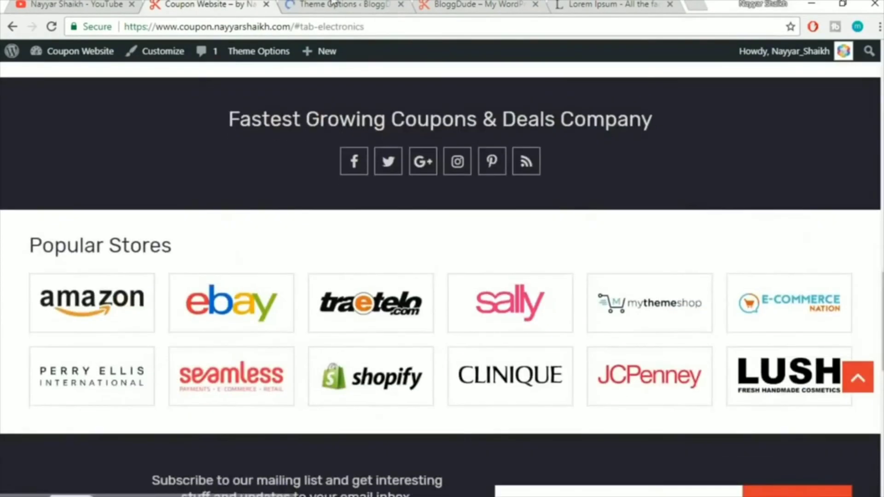
{"action": "scroll", "coordinate": [616, 243], "scroll_direction": "down", "scroll_amount": 7}
{"action": "scroll", "coordinate": [616, 244], "scroll_direction": "down", "scroll_amount": 5}
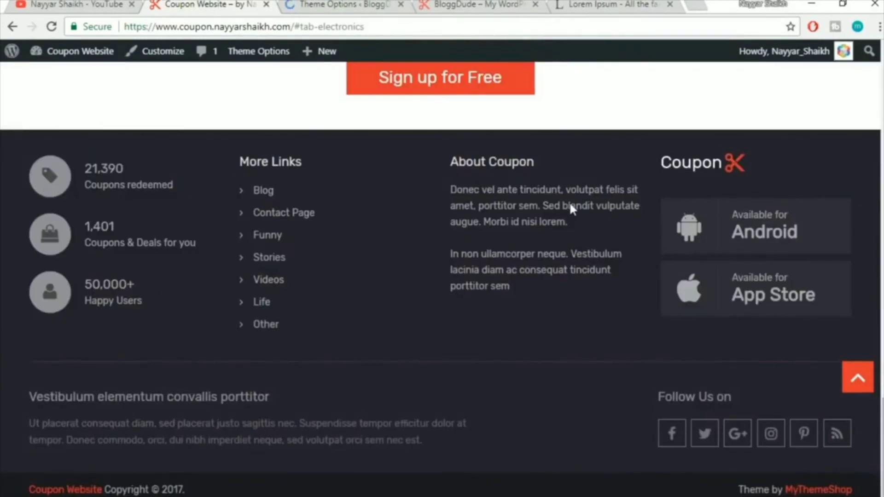
{"action": "scroll", "coordinate": [515, 319], "scroll_direction": "up", "scroll_amount": 6}
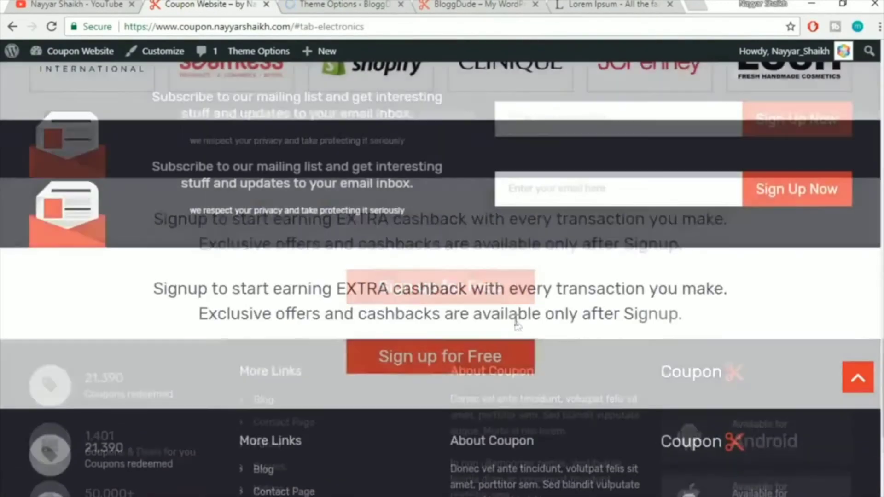
{"action": "scroll", "coordinate": [515, 319], "scroll_direction": "up", "scroll_amount": 3}
{"action": "left_click", "coordinate": [371, 4]}
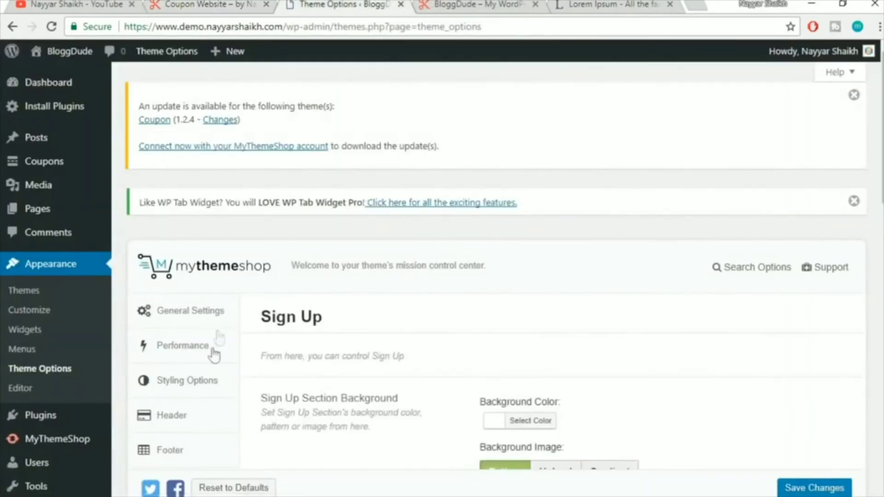
Open the Coupon Archive settings, then scroll the BloggDude front page to its top
{"action": "scroll", "coordinate": [217, 367], "scroll_direction": "down", "scroll_amount": 9}
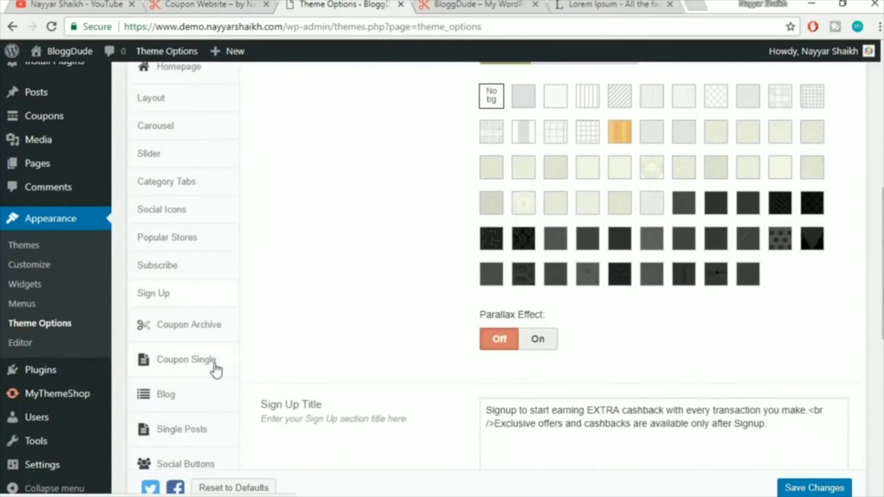
{"action": "scroll", "coordinate": [235, 357], "scroll_direction": "down", "scroll_amount": 2}
{"action": "left_click", "coordinate": [188, 266]}
{"action": "scroll", "coordinate": [735, 278], "scroll_direction": "up", "scroll_amount": 6}
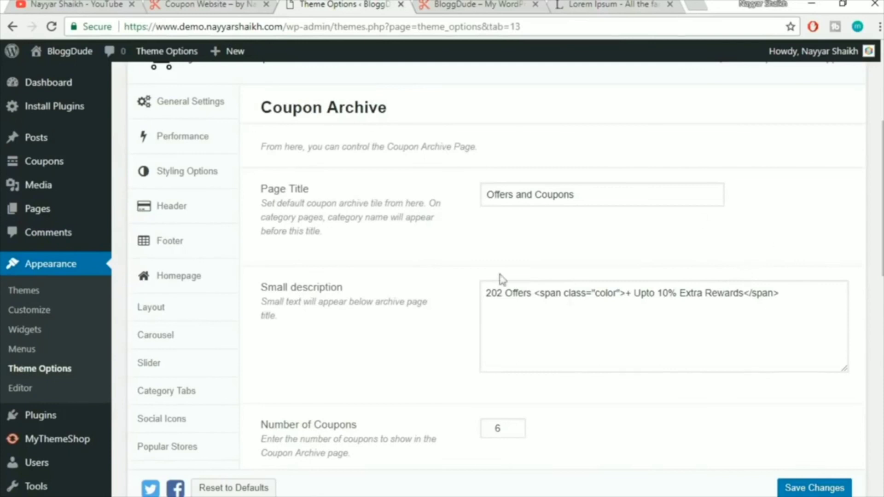
{"action": "left_click", "coordinate": [457, 4]}
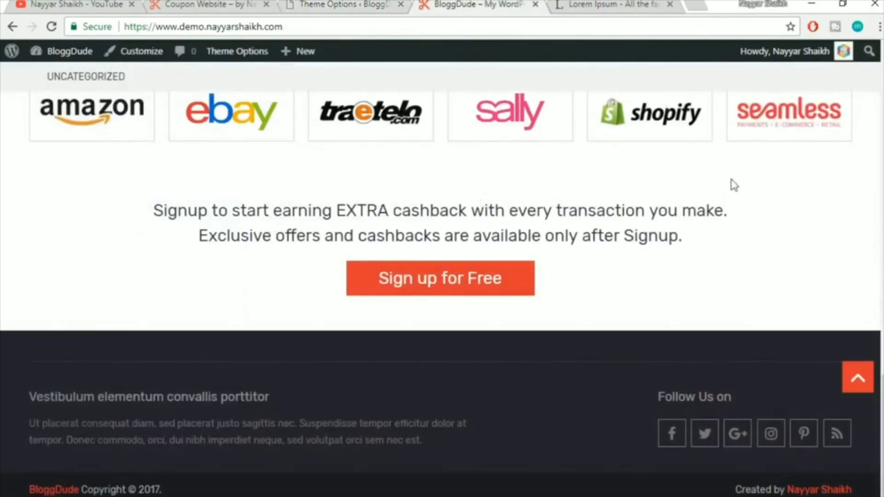
{"action": "scroll", "coordinate": [856, 376], "scroll_direction": "up", "scroll_amount": 6}
{"action": "left_click", "coordinate": [858, 379]}
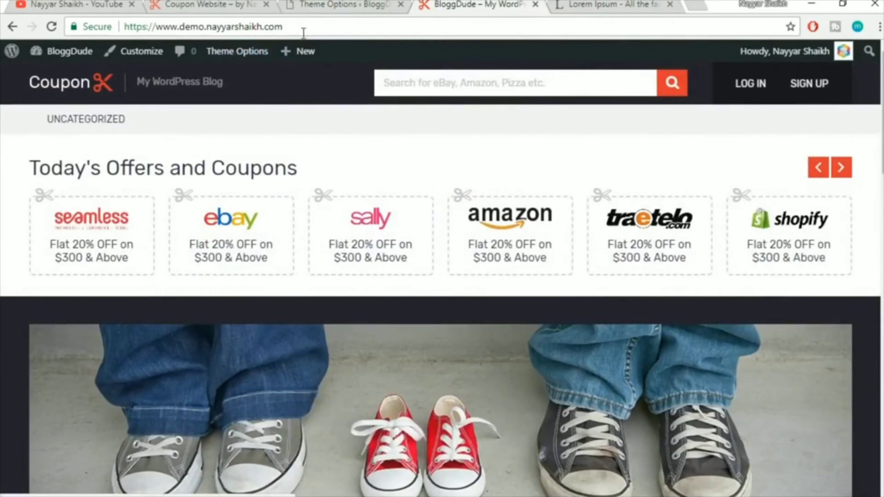
Load the site's /coupons/ page and scroll through its 202 listed offers
{"action": "left_click", "coordinate": [316, 21]}
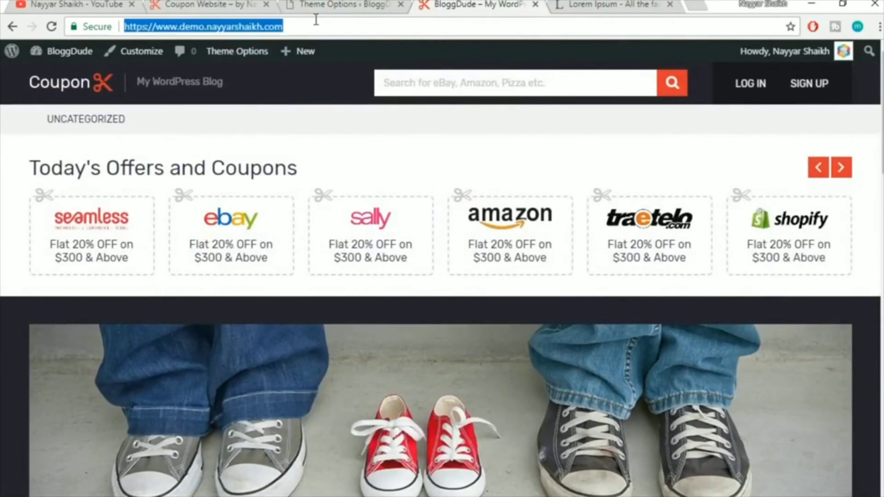
{"action": "left_click", "coordinate": [316, 20]}
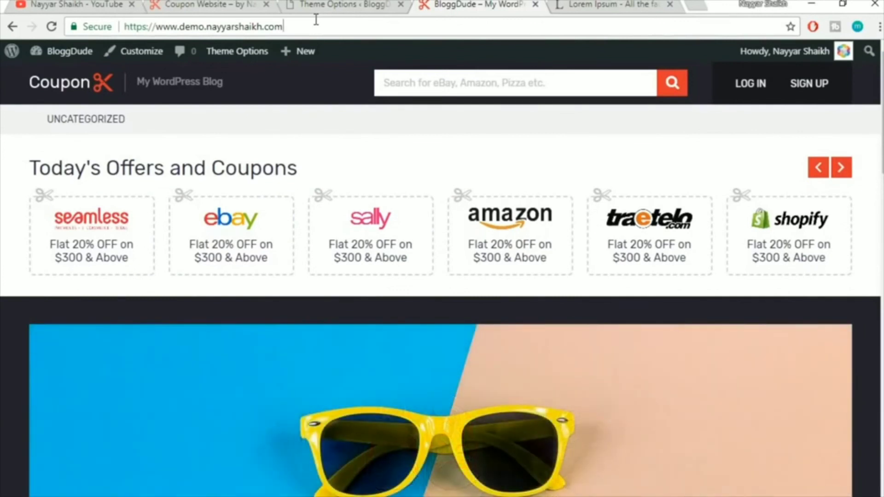
{"action": "type", "text": "/"}
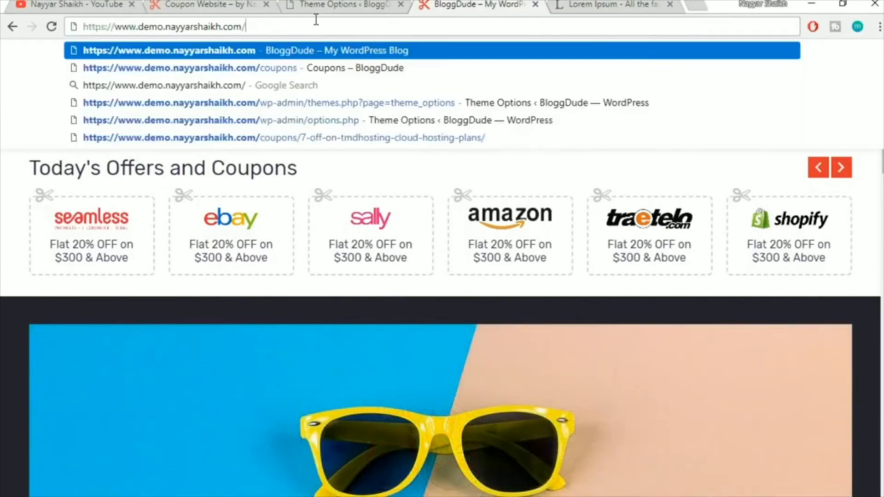
{"action": "key", "text": "Down"}
{"action": "key", "text": "Return"}
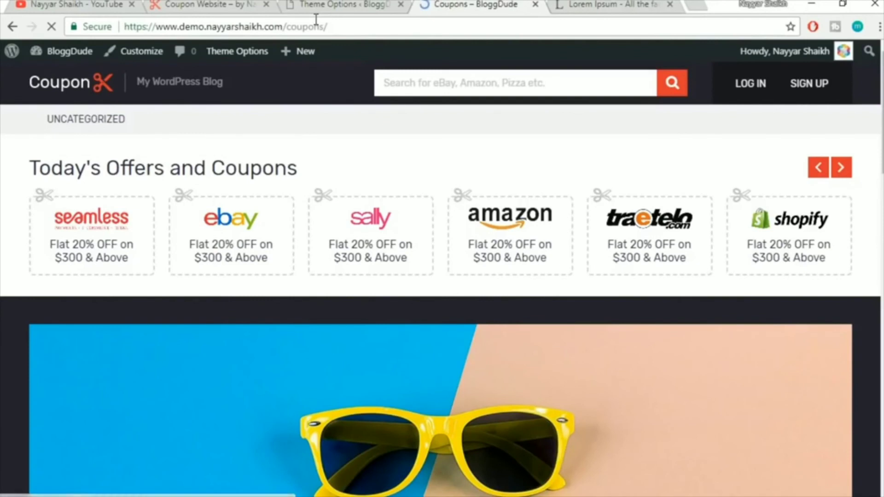
{"action": "scroll", "coordinate": [543, 187], "scroll_direction": "down", "scroll_amount": 2}
{"action": "scroll", "coordinate": [442, 276], "scroll_direction": "down", "scroll_amount": 2}
{"action": "scroll", "coordinate": [442, 276], "scroll_direction": "up", "scroll_amount": 1}
{"action": "scroll", "coordinate": [442, 277], "scroll_direction": "down", "scroll_amount": 1}
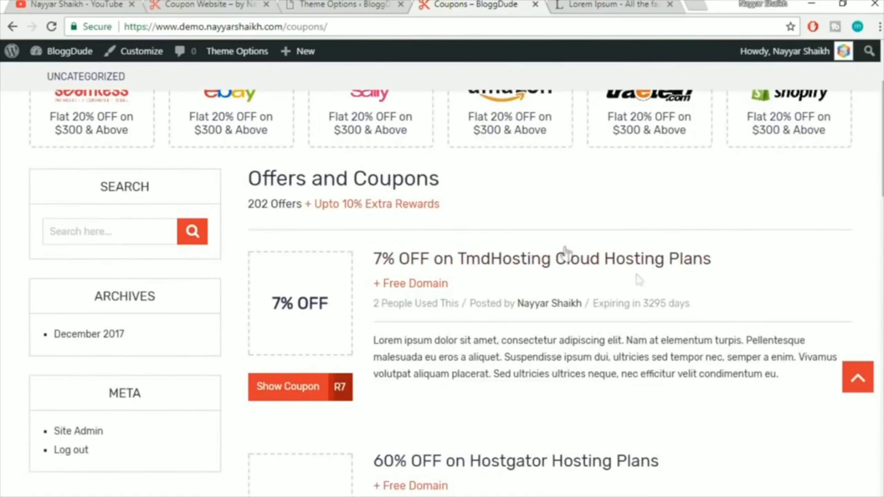
Replace the Coupon Archive page title with 'Coupons & Deals' after checking the live heading
{"action": "left_click", "coordinate": [366, 5]}
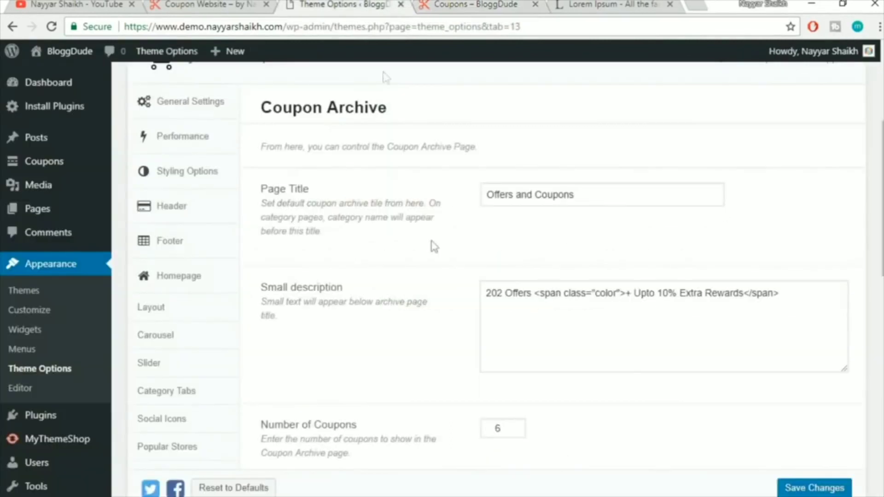
{"action": "left_click_drag", "start_coordinate": [620, 197], "coordinate": [245, 180]}
{"action": "left_click", "coordinate": [576, 229]}
{"action": "left_click", "coordinate": [434, 4]}
{"action": "left_click", "coordinate": [348, 181]}
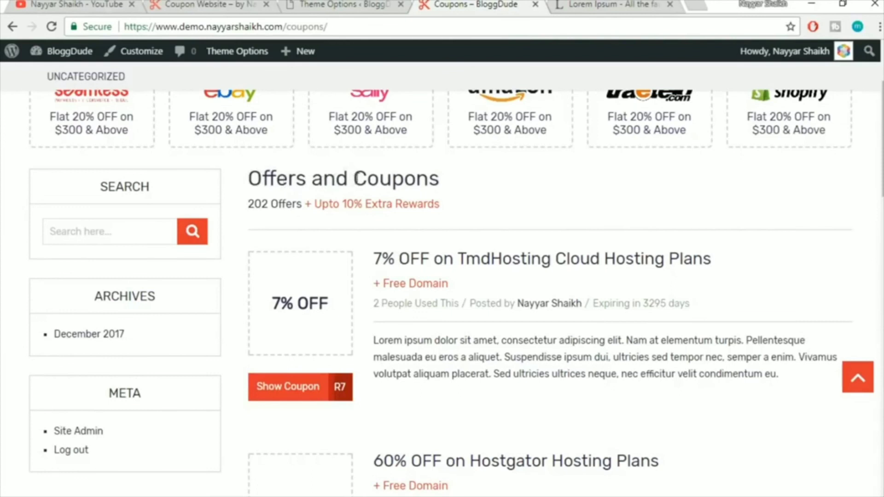
{"action": "left_click", "coordinate": [372, 4]}
{"action": "left_click_drag", "start_coordinate": [591, 193], "coordinate": [312, 206]}
{"action": "type", "text": "Coupons & Deals"}
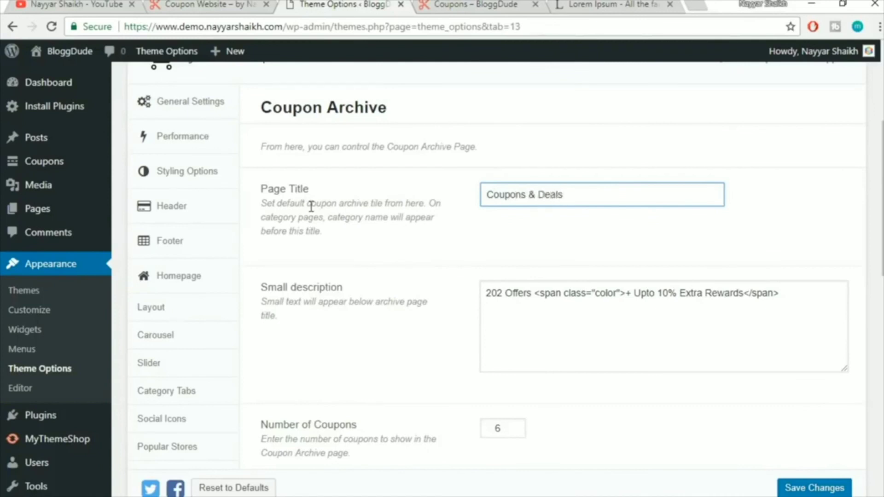
Change the small description's '202 Offers' to '104 Coupons'
{"action": "left_click", "coordinate": [432, 4]}
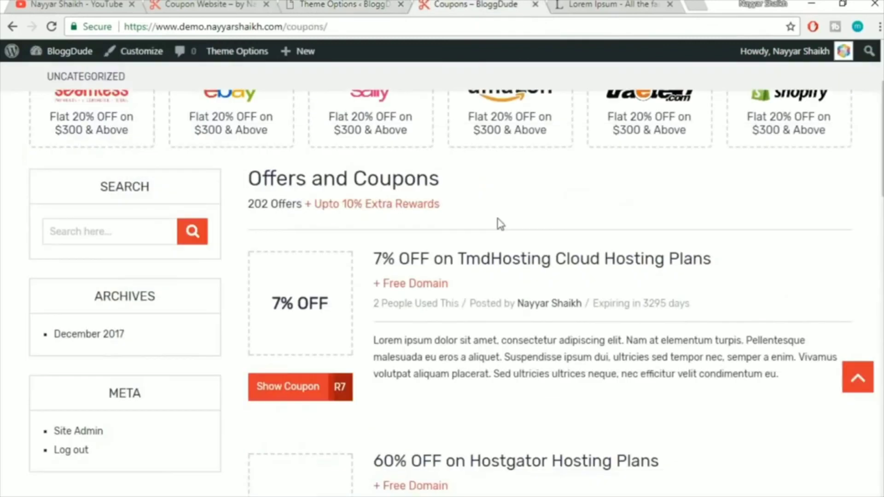
{"action": "left_click_drag", "start_coordinate": [249, 210], "coordinate": [288, 209]}
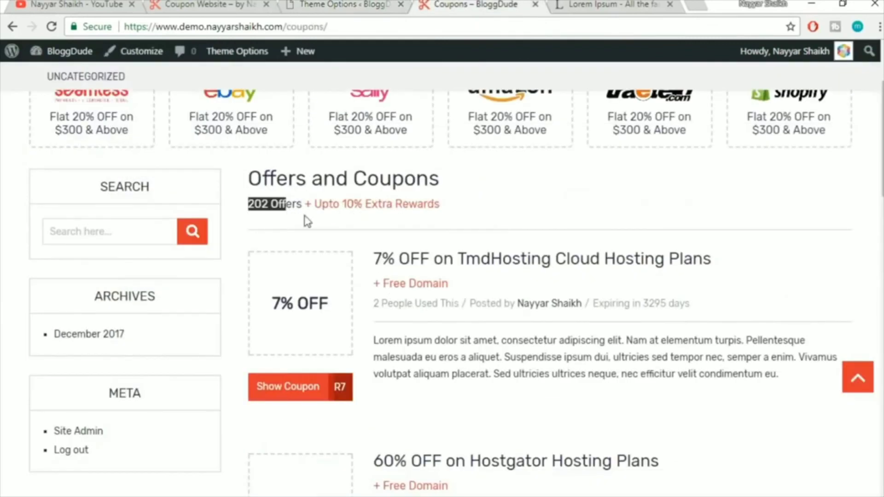
{"action": "left_click", "coordinate": [305, 219]}
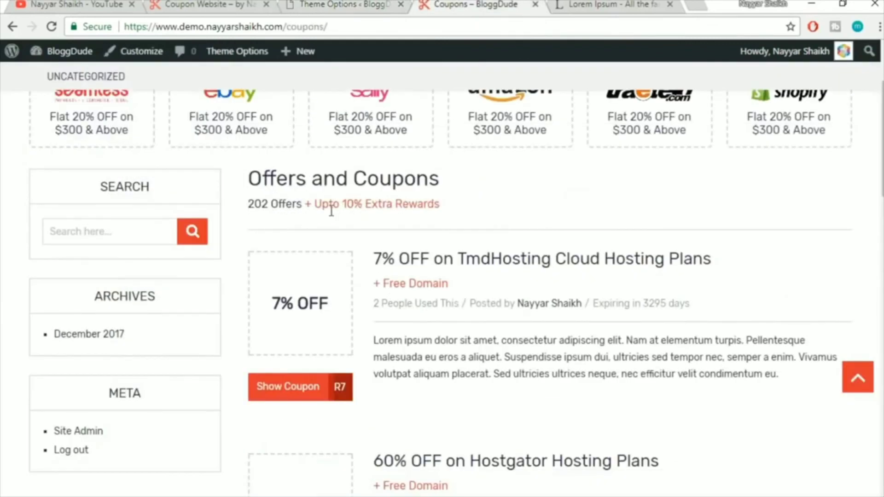
{"action": "left_click", "coordinate": [364, 4]}
{"action": "left_click_drag", "start_coordinate": [503, 291], "coordinate": [439, 299]}
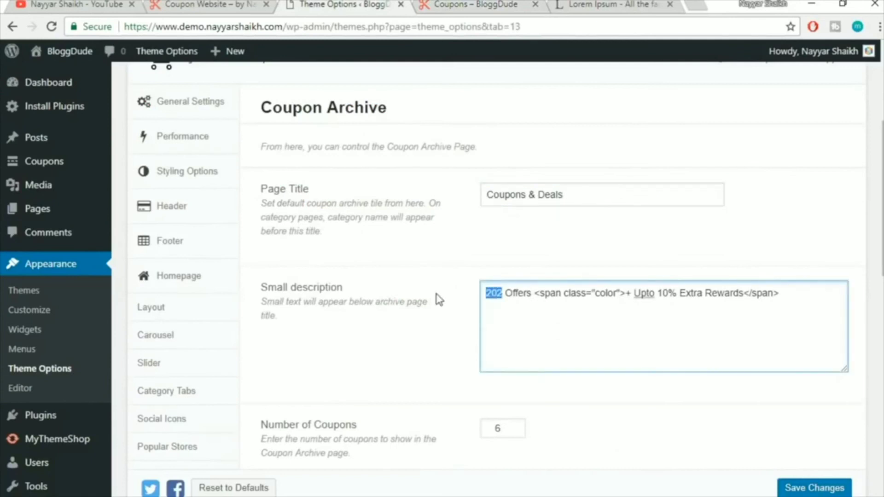
{"action": "type", "text": "104"}
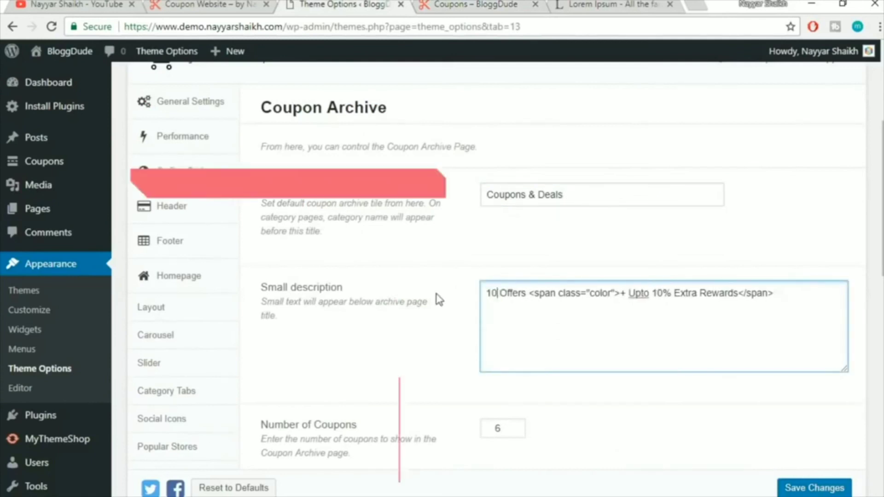
{"action": "key", "text": "Delete"}
{"action": "key", "text": "Delete"}
{"action": "key", "text": "Delete"}
{"action": "key", "text": "Delete"}
{"action": "key", "text": "Delete"}
{"action": "key", "text": "Delete"}
{"action": "key", "text": "Delete"}
{"action": "type", "text": "Coupons"}
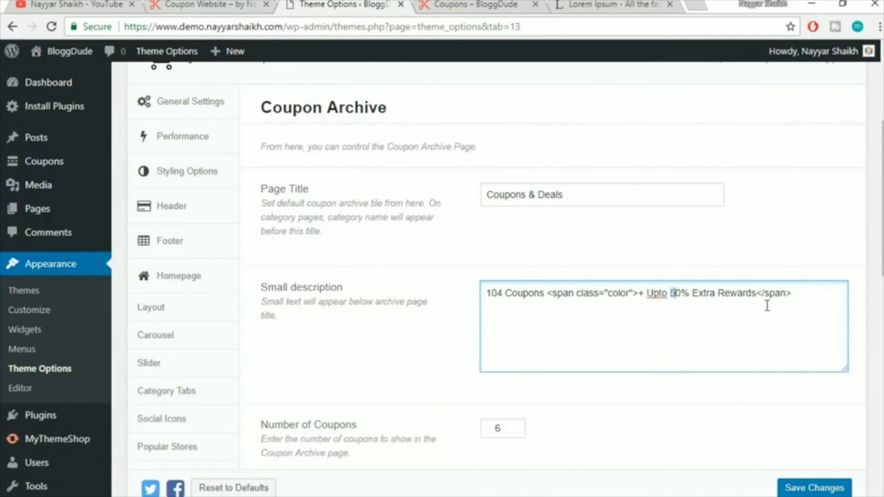
{"action": "scroll", "coordinate": [250, 209], "scroll_direction": "down", "scroll_amount": 6}
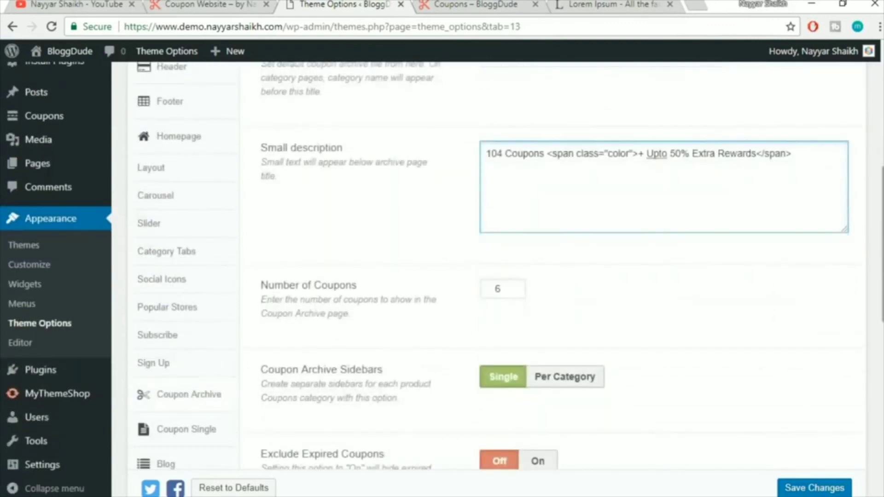
Compare the Coupon Archive Sidebars setting with the live coupons archive page
{"action": "left_click", "coordinate": [447, 4]}
{"action": "mouse_move", "coordinate": [882, 106]}
{"action": "left_mouse_down"}
{"action": "mouse_move", "coordinate": [882, 401]}
{"action": "mouse_move", "coordinate": [876, 90]}
{"action": "left_mouse_up"}
{"action": "left_click", "coordinate": [343, 5]}
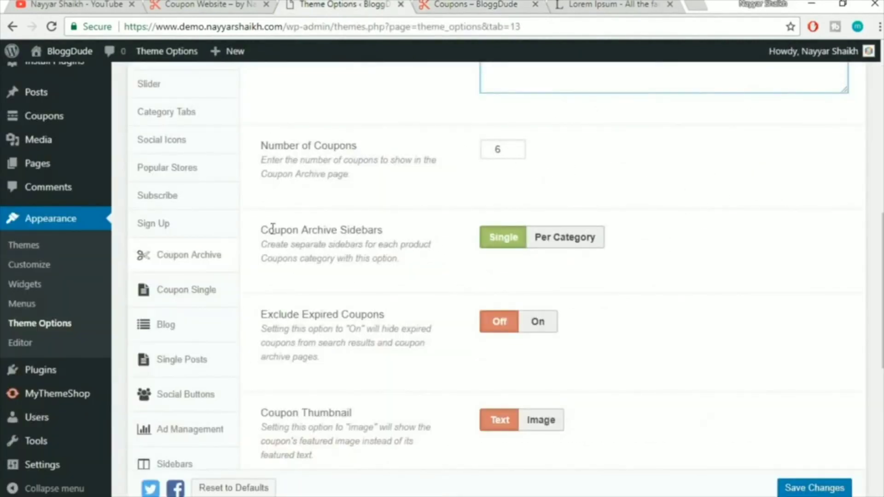
{"action": "left_click_drag", "start_coordinate": [261, 233], "coordinate": [403, 234]}
{"action": "left_click", "coordinate": [413, 233]}
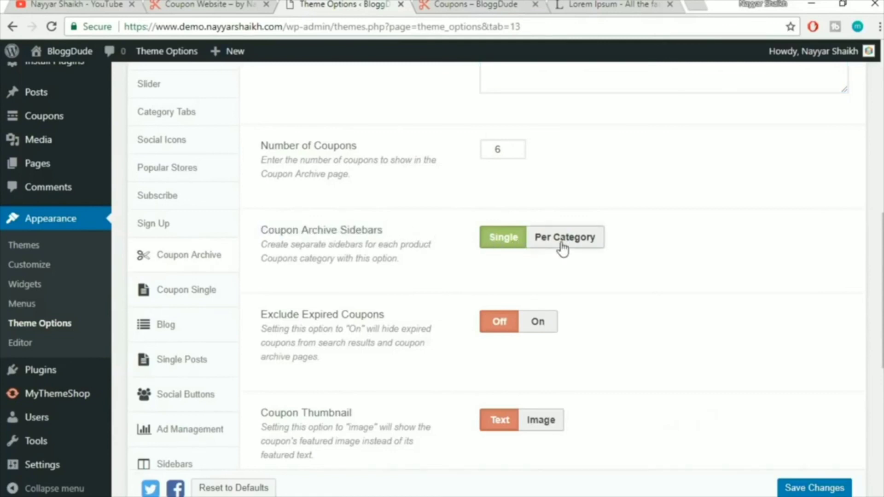
{"action": "left_click", "coordinate": [465, 5]}
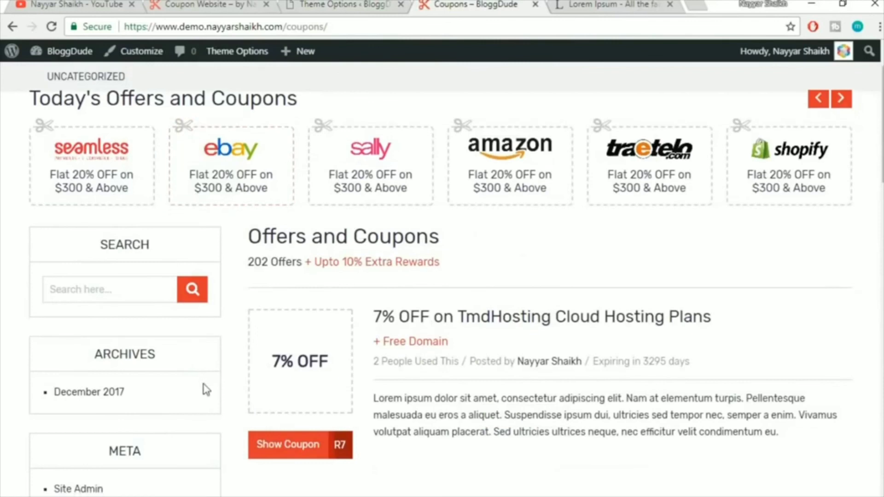
{"action": "scroll", "coordinate": [206, 390], "scroll_direction": "down", "scroll_amount": 1}
Try Exclude Expired Coupons On, leave it Off, and view the live archive page
{"action": "key", "text": "ctrl+shift+Tab"}
{"action": "scroll", "coordinate": [756, 277], "scroll_direction": "down", "scroll_amount": 1}
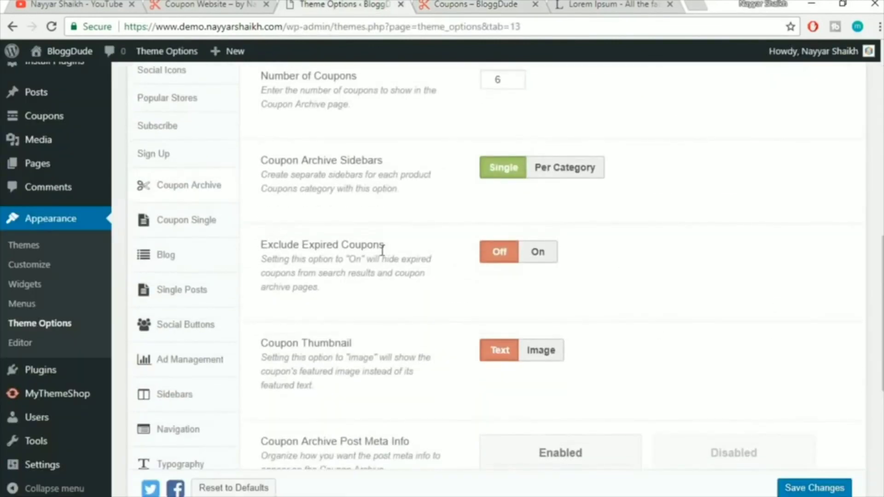
{"action": "left_click", "coordinate": [539, 261]}
{"action": "left_click", "coordinate": [490, 259]}
{"action": "scroll", "coordinate": [725, 255], "scroll_direction": "down", "scroll_amount": 1}
{"action": "left_click", "coordinate": [545, 198]}
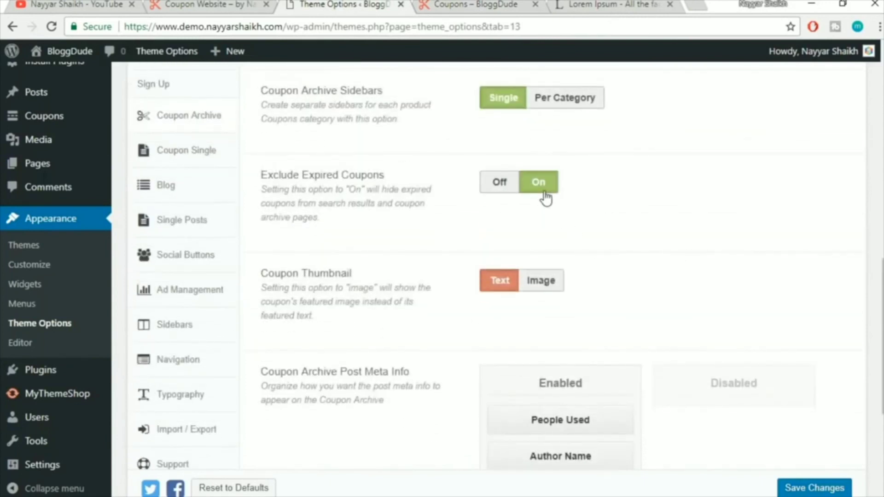
{"action": "left_click", "coordinate": [512, 184]}
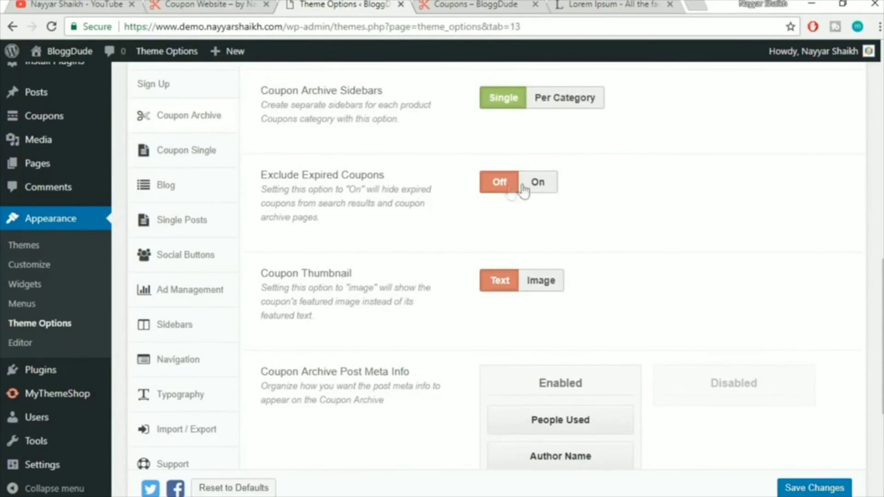
{"action": "scroll", "coordinate": [654, 196], "scroll_direction": "down", "scroll_amount": 1}
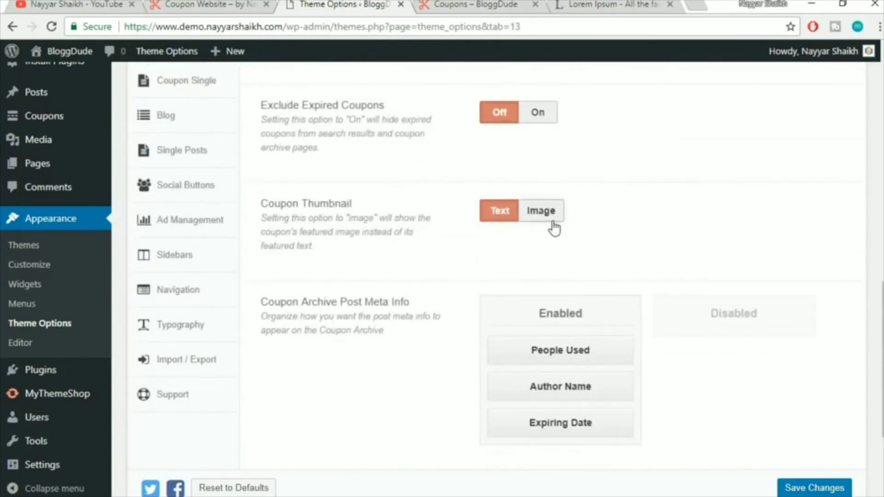
{"action": "left_click", "coordinate": [437, 4]}
{"action": "left_click_drag", "start_coordinate": [305, 281], "coordinate": [289, 317]}
Show coupon thumbnails as images and review the Coupon Archive Post Meta Info setting
{"action": "scroll", "coordinate": [303, 313], "scroll_direction": "down", "scroll_amount": 3}
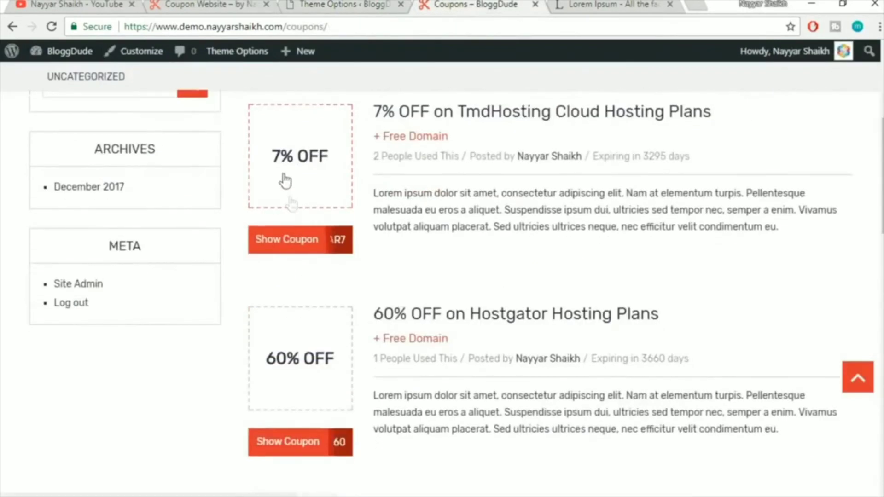
{"action": "scroll", "coordinate": [293, 389], "scroll_direction": "up", "scroll_amount": 2}
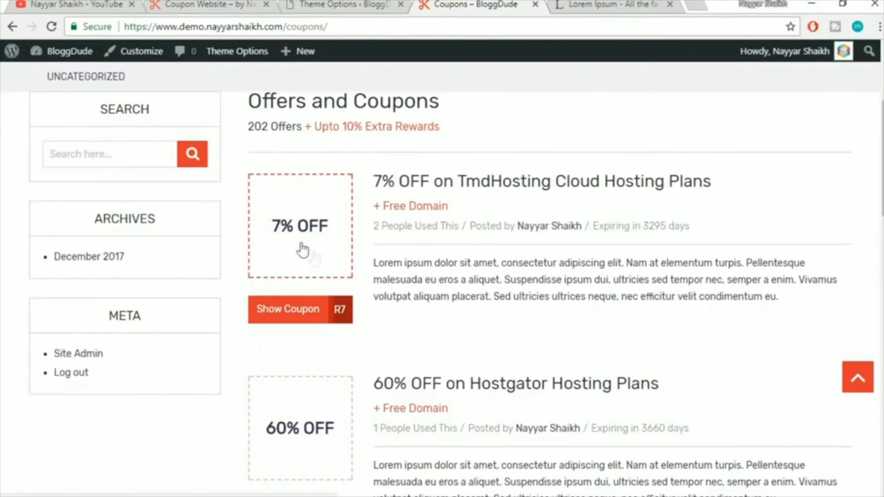
{"action": "scroll", "coordinate": [335, 252], "scroll_direction": "down", "scroll_amount": 2}
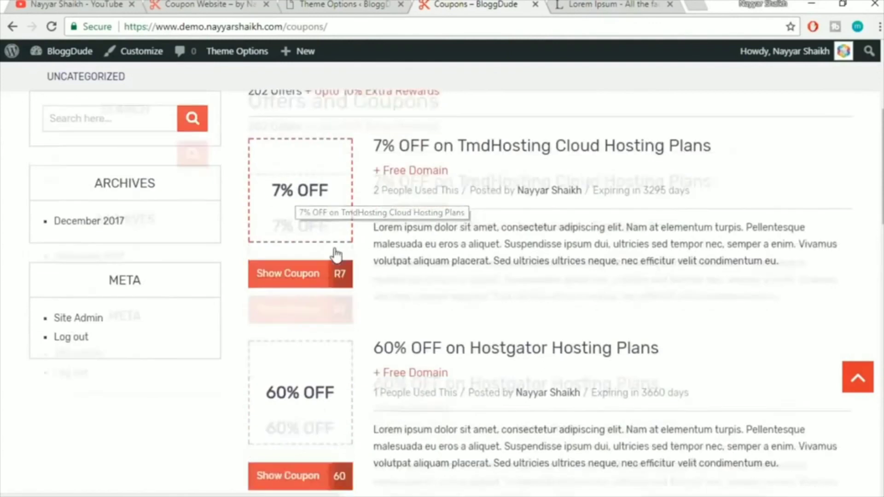
{"action": "scroll", "coordinate": [328, 385], "scroll_direction": "up", "scroll_amount": 2}
{"action": "left_click", "coordinate": [339, 3]}
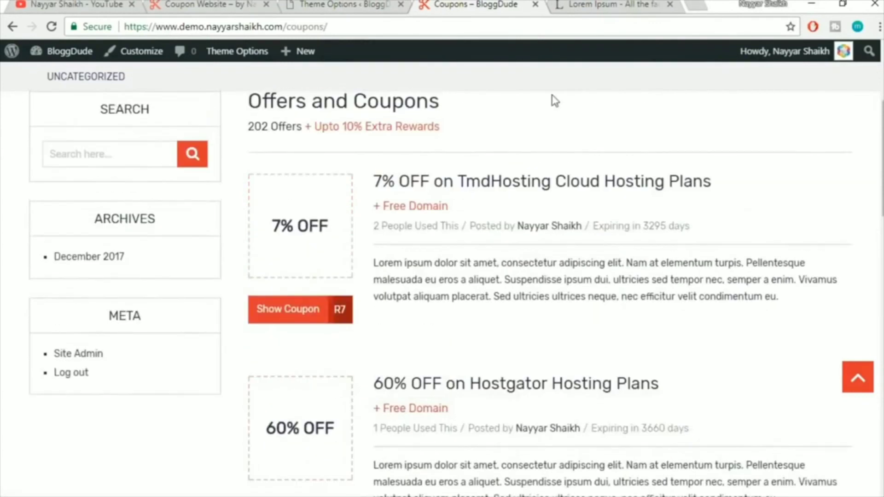
{"action": "left_click", "coordinate": [543, 211]}
{"action": "scroll", "coordinate": [707, 247], "scroll_direction": "down", "scroll_amount": 3}
{"action": "left_click_drag", "start_coordinate": [260, 163], "coordinate": [426, 172]}
{"action": "left_click", "coordinate": [426, 171]}
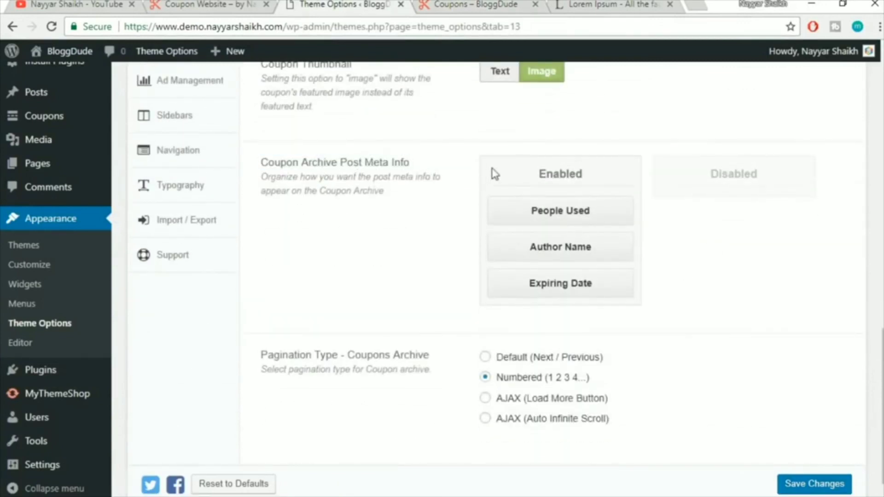
Compare the setting with the first coupon's meta line on the live coupons archive page
{"action": "left_click", "coordinate": [449, 4]}
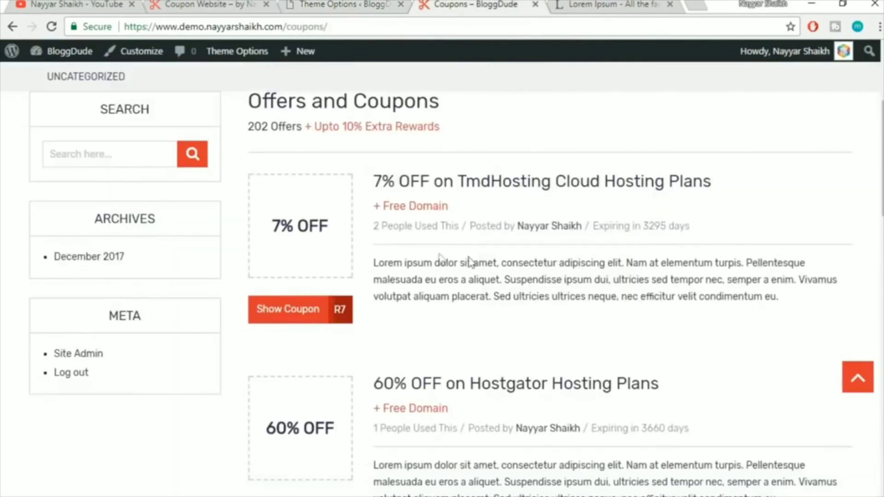
{"action": "left_click_drag", "start_coordinate": [373, 226], "coordinate": [457, 226]}
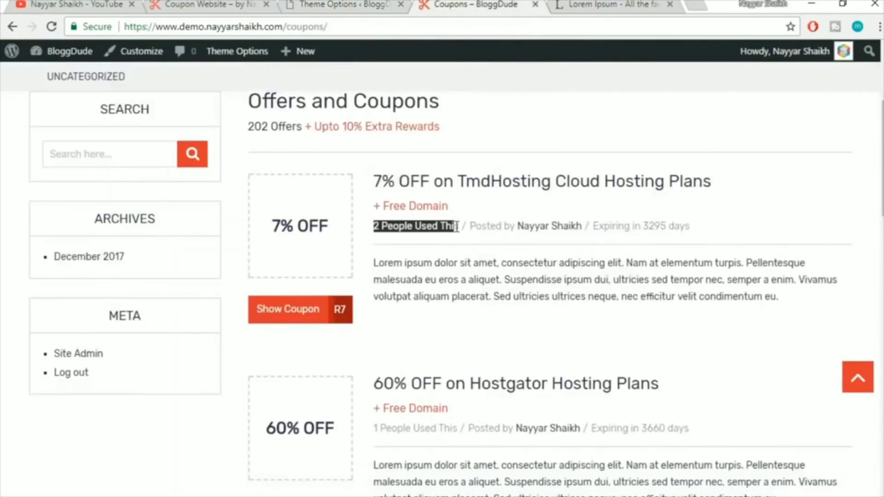
{"action": "left_click", "coordinate": [472, 244]}
{"action": "left_click_drag", "start_coordinate": [690, 223], "coordinate": [635, 226]}
{"action": "left_click", "coordinate": [645, 226]}
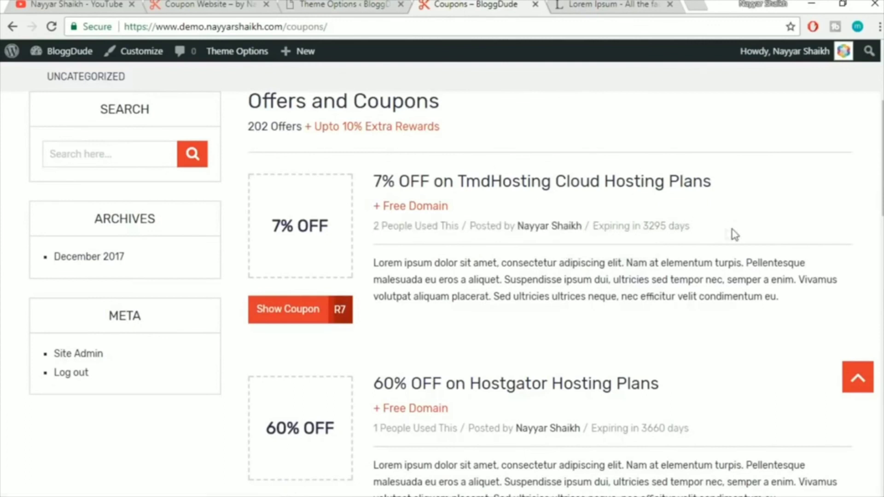
{"action": "triple_click", "coordinate": [688, 227]}
Try Author Name below Expiring Date, restore its order, and save with Numbered pagination
{"action": "left_click", "coordinate": [307, 4]}
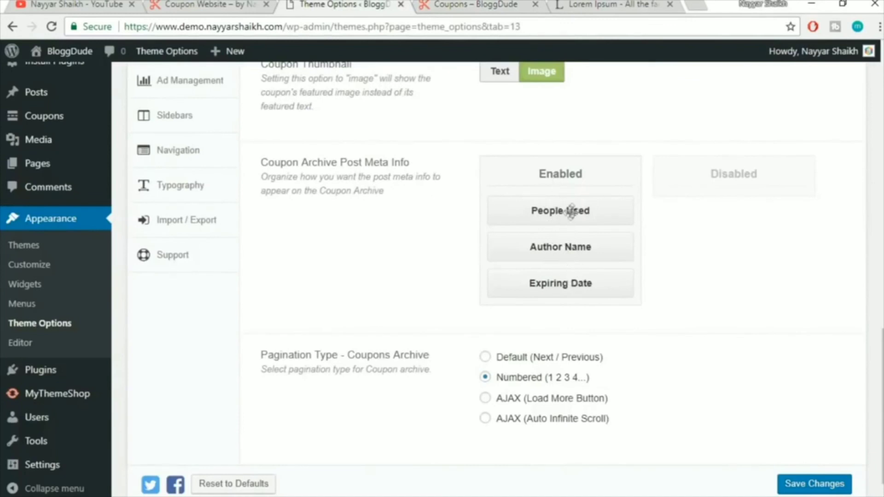
{"action": "left_click_drag", "start_coordinate": [573, 247], "coordinate": [572, 287]}
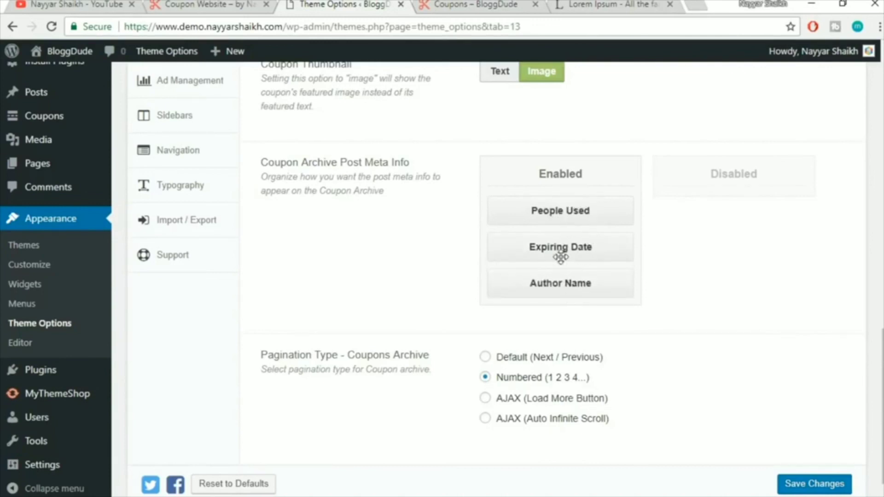
{"action": "left_click_drag", "start_coordinate": [558, 283], "coordinate": [524, 253]}
{"action": "scroll", "coordinate": [695, 308], "scroll_direction": "down", "scroll_amount": 1}
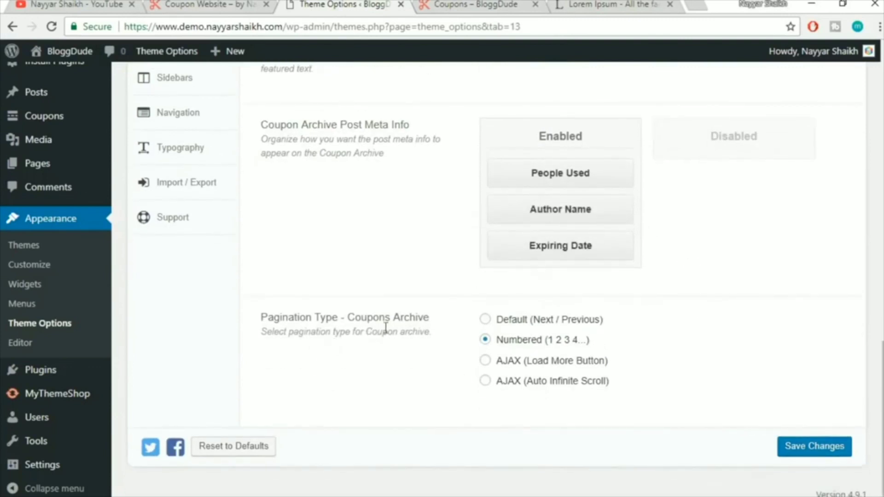
{"action": "left_click", "coordinate": [481, 9]}
{"action": "scroll", "coordinate": [589, 285], "scroll_direction": "down", "scroll_amount": 15}
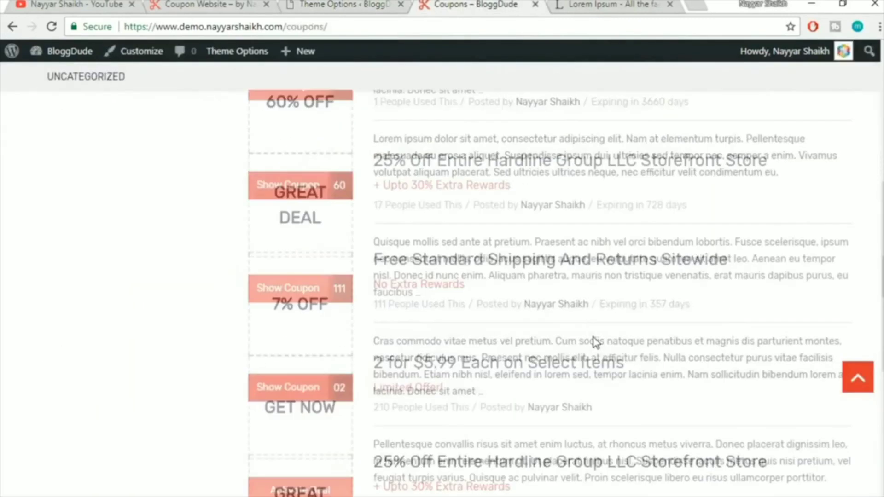
{"action": "scroll", "coordinate": [596, 343], "scroll_direction": "down", "scroll_amount": 4}
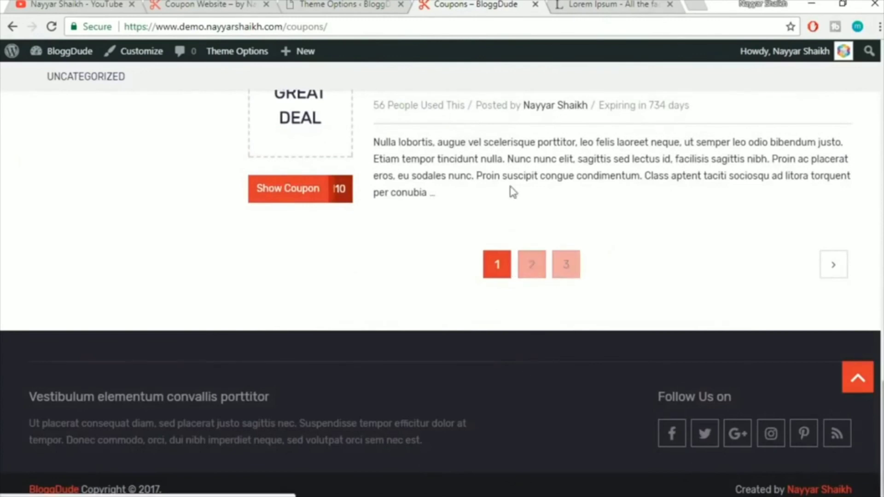
{"action": "left_click", "coordinate": [391, 4]}
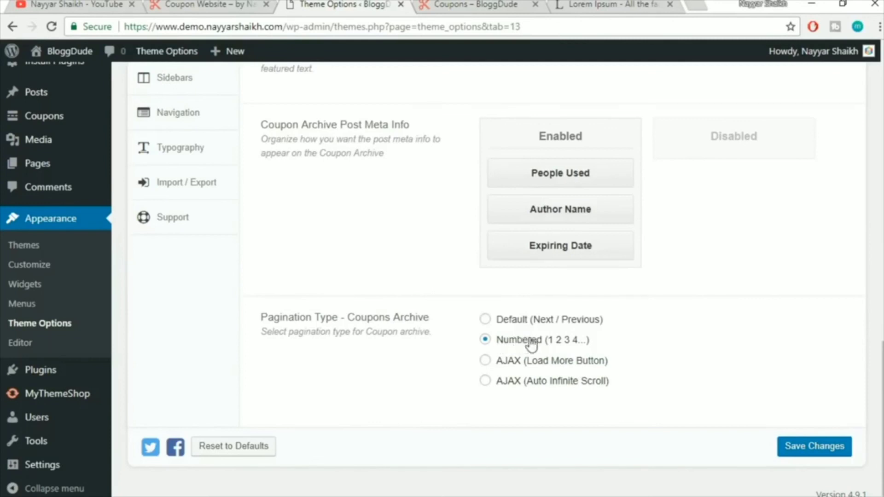
{"action": "left_click", "coordinate": [808, 444]}
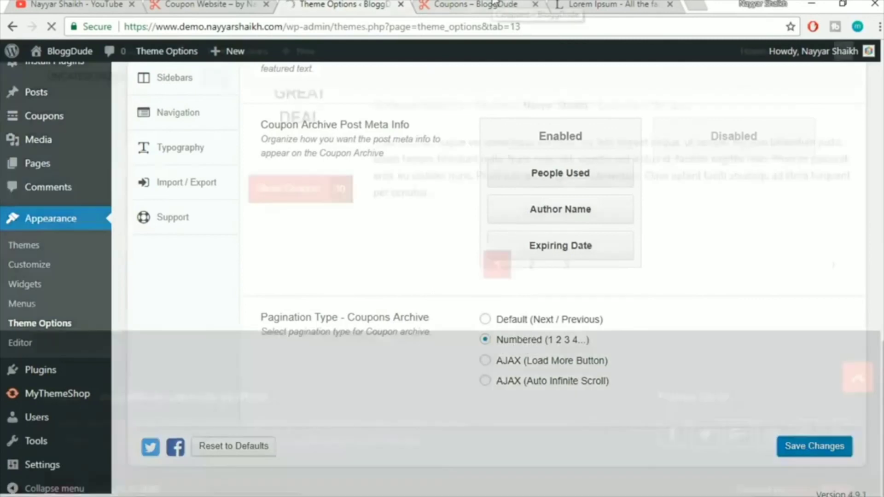
Reload the coupons archive page and check the 'Coupons & Deals' heading
{"action": "left_click", "coordinate": [494, 5]}
{"action": "left_click", "coordinate": [440, 25]}
{"action": "key", "text": "Return"}
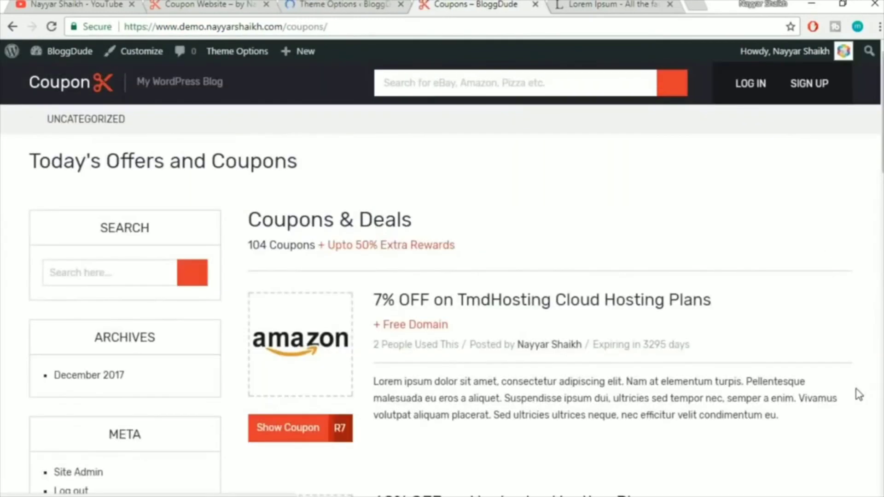
{"action": "scroll", "coordinate": [839, 306], "scroll_direction": "up", "scroll_amount": 4}
{"action": "scroll", "coordinate": [839, 305], "scroll_direction": "up", "scroll_amount": 10}
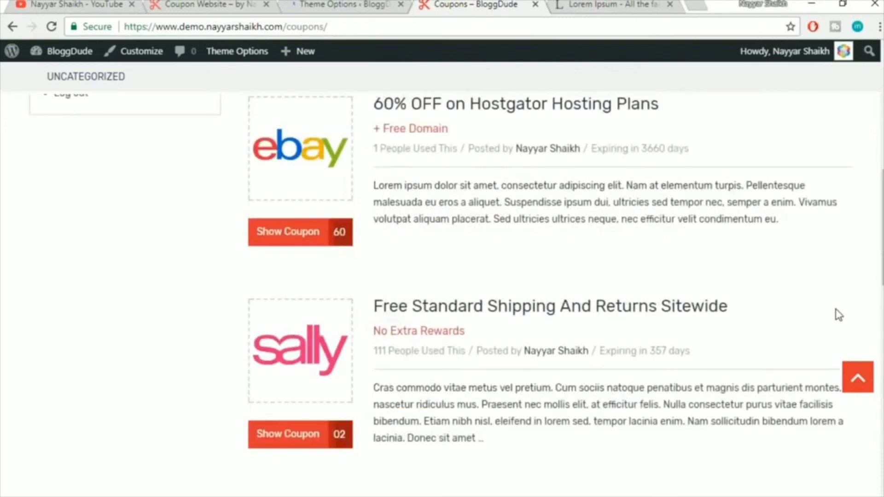
{"action": "left_click_drag", "start_coordinate": [242, 269], "coordinate": [468, 268]}
{"action": "left_click", "coordinate": [517, 278]}
Scroll through the archive, checking the '104 Coupons + Upto 50% Extra Rewards' line
{"action": "scroll", "coordinate": [518, 278], "scroll_direction": "down", "scroll_amount": 2}
{"action": "scroll", "coordinate": [354, 297], "scroll_direction": "down", "scroll_amount": 2}
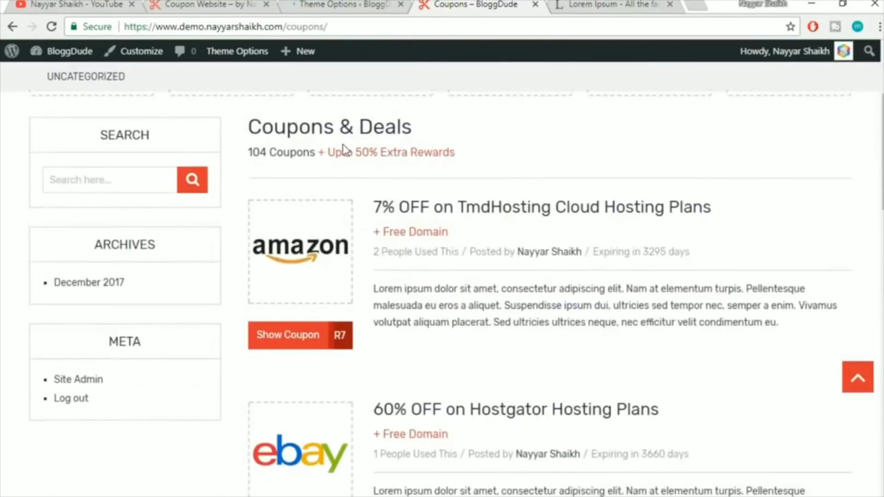
{"action": "left_click_drag", "start_coordinate": [366, 152], "coordinate": [474, 154]}
{"action": "left_click", "coordinate": [474, 154]}
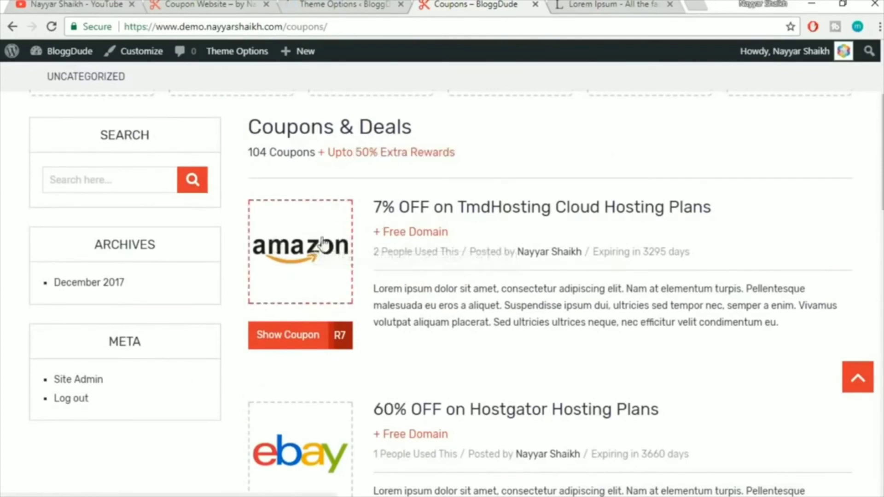
{"action": "scroll", "coordinate": [294, 258], "scroll_direction": "down", "scroll_amount": 2}
{"action": "scroll", "coordinate": [309, 318], "scroll_direction": "down", "scroll_amount": 4}
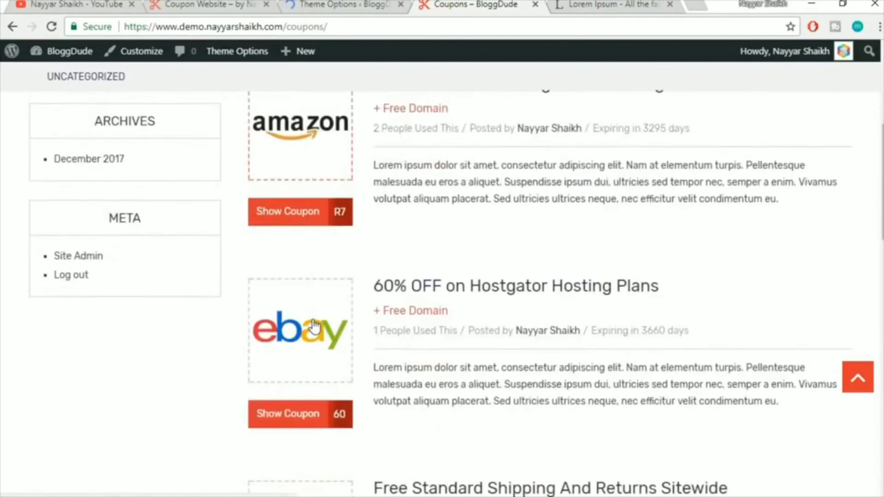
{"action": "scroll", "coordinate": [313, 327], "scroll_direction": "down", "scroll_amount": 20}
{"action": "scroll", "coordinate": [414, 349], "scroll_direction": "up", "scroll_amount": 7}
{"action": "scroll", "coordinate": [422, 352], "scroll_direction": "up", "scroll_amount": 20}
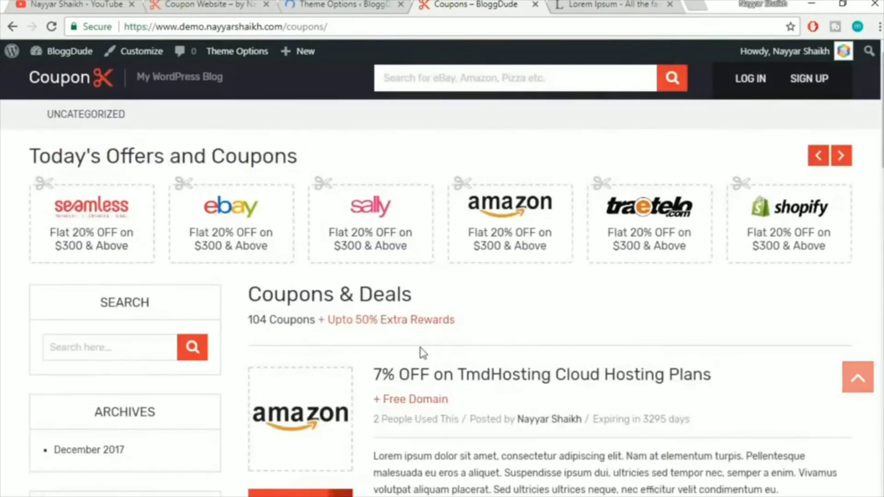
Bring up the Coupon Single tab in Theme Options
{"action": "left_click", "coordinate": [337, 3]}
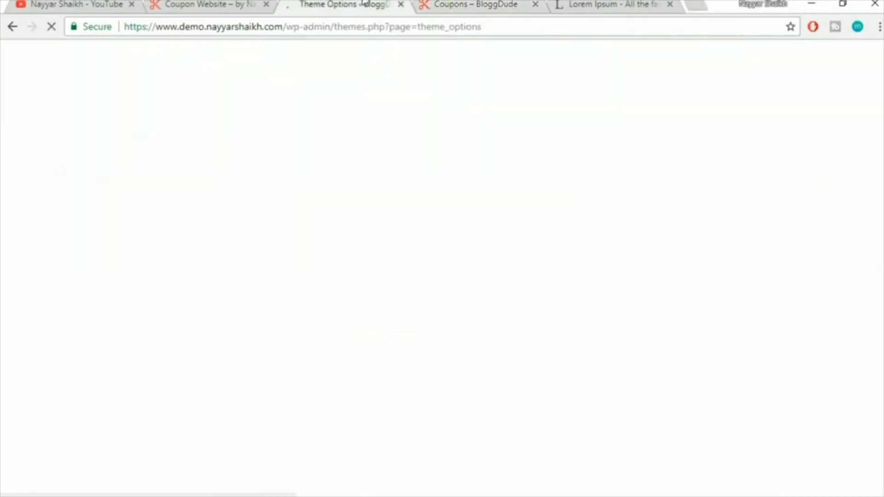
{"action": "scroll", "coordinate": [727, 186], "scroll_direction": "down", "scroll_amount": 7}
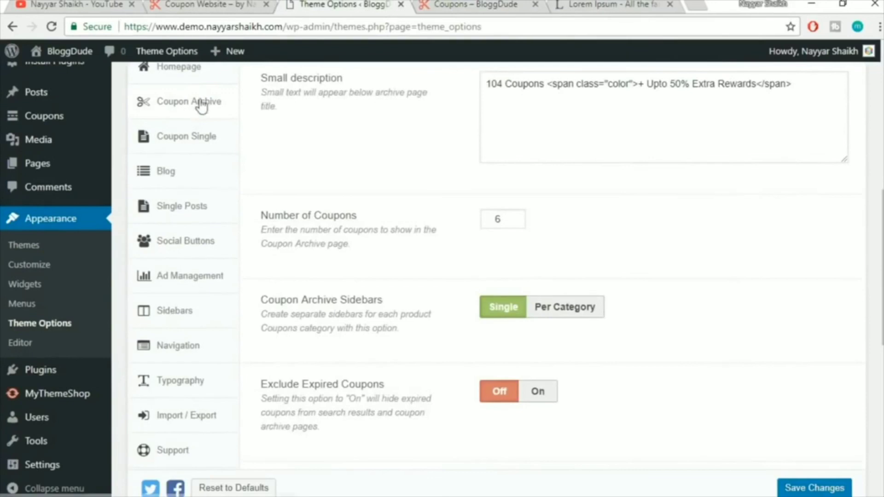
{"action": "left_click", "coordinate": [185, 139]}
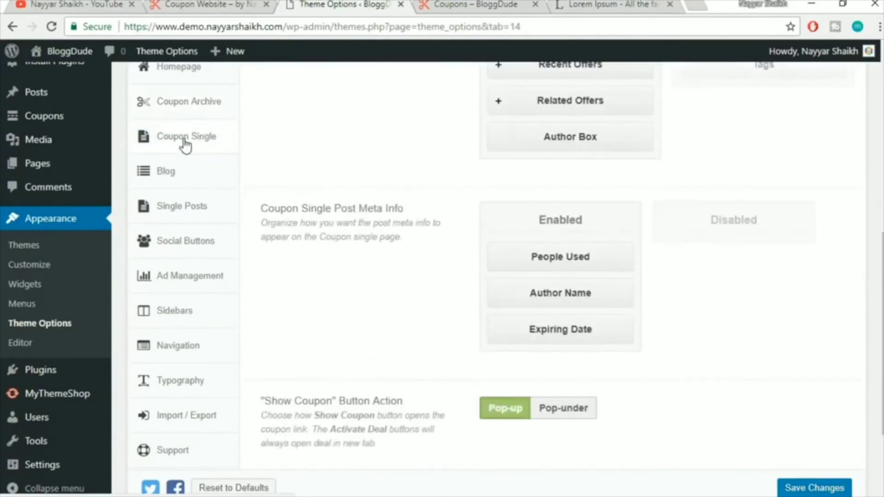
View the 7% OFF TmdHosting Cloud Hosting Plans coupon page, then return to Coupon Single settings
{"action": "left_click", "coordinate": [503, 4]}
{"action": "scroll", "coordinate": [663, 350], "scroll_direction": "down", "scroll_amount": 3}
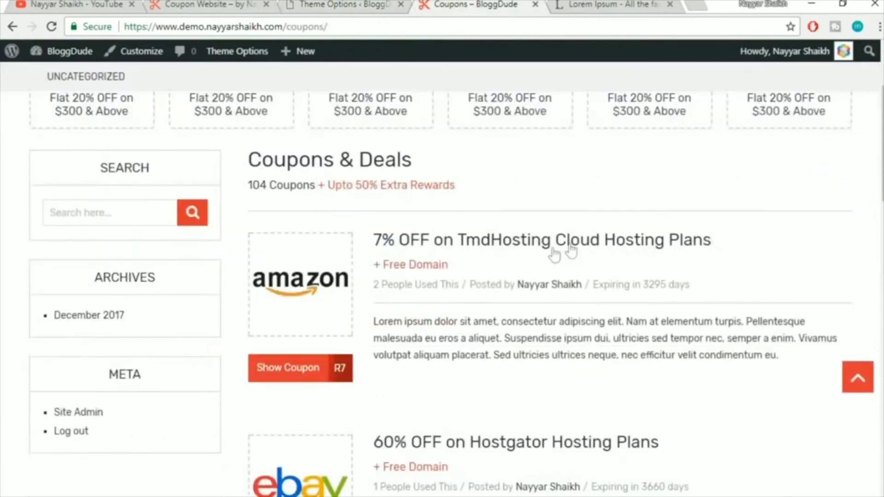
{"action": "left_click", "coordinate": [522, 238]}
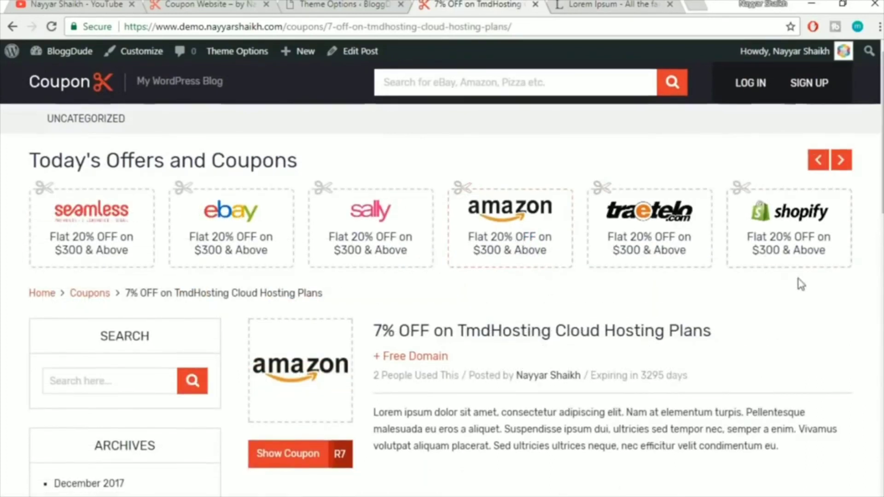
{"action": "scroll", "coordinate": [800, 283], "scroll_direction": "down", "scroll_amount": 2}
{"action": "scroll", "coordinate": [802, 284], "scroll_direction": "down", "scroll_amount": 1}
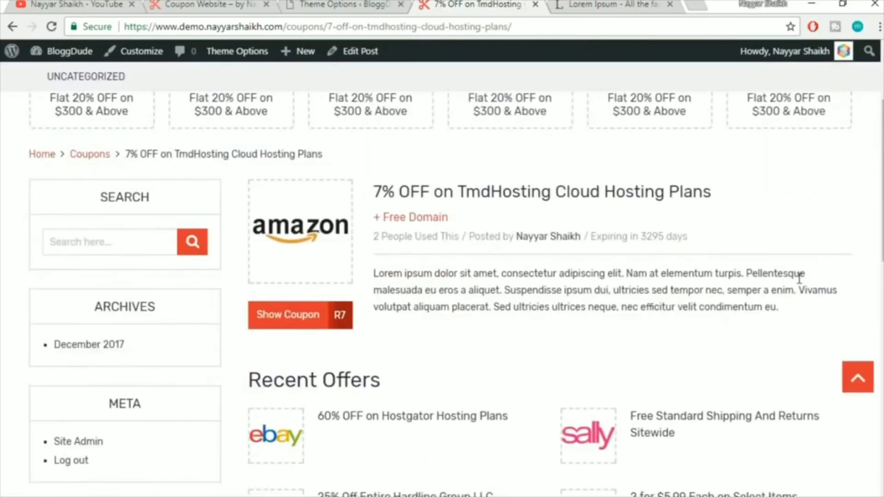
{"action": "left_click", "coordinate": [340, 4]}
{"action": "scroll", "coordinate": [750, 204], "scroll_direction": "down", "scroll_amount": 3}
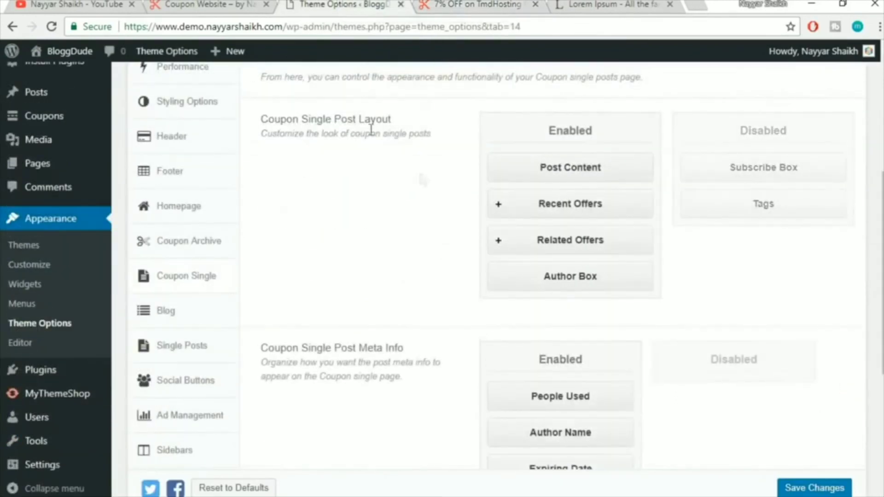
Move Subscribe Box and Tags from Disabled to Enabled, right after Related Offers
{"action": "left_click_drag", "start_coordinate": [261, 118], "coordinate": [428, 122]}
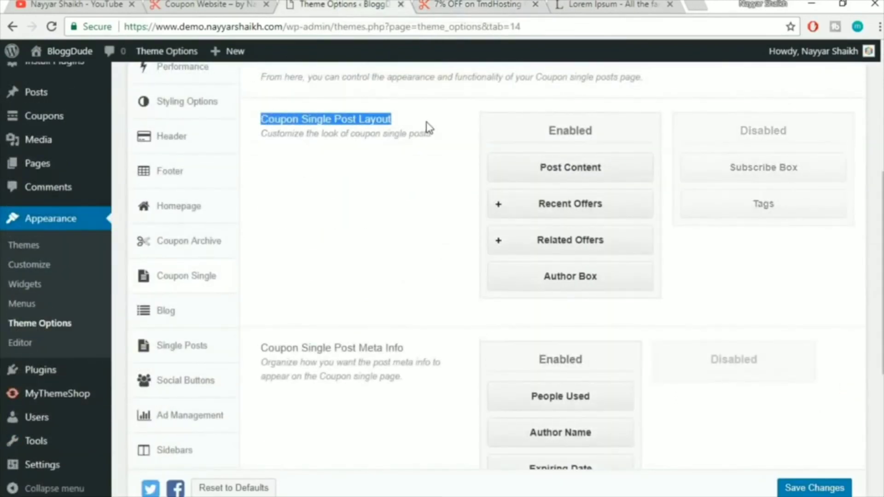
{"action": "left_click", "coordinate": [428, 128]}
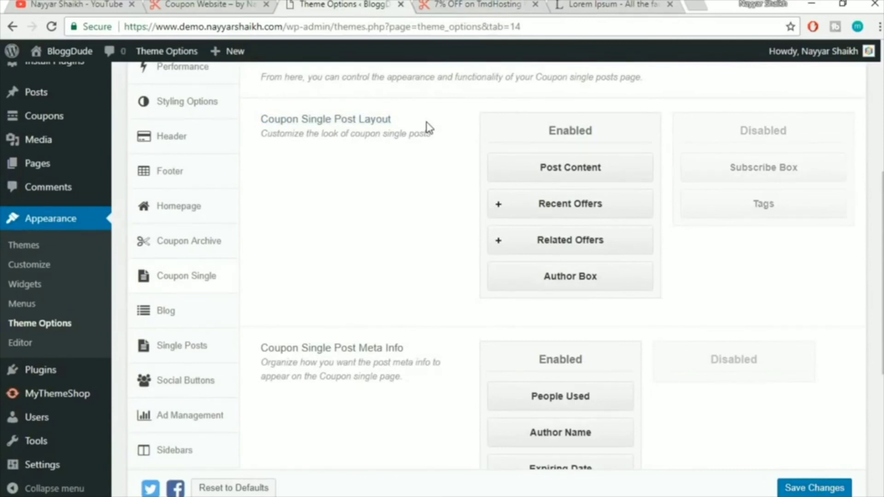
{"action": "left_click", "coordinate": [488, 3]}
{"action": "left_click", "coordinate": [383, 4]}
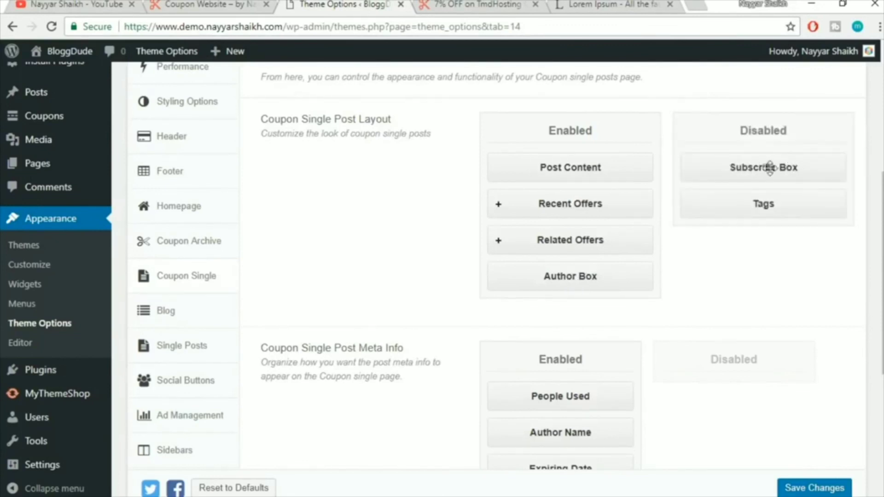
{"action": "left_click_drag", "start_coordinate": [792, 168], "coordinate": [597, 272]}
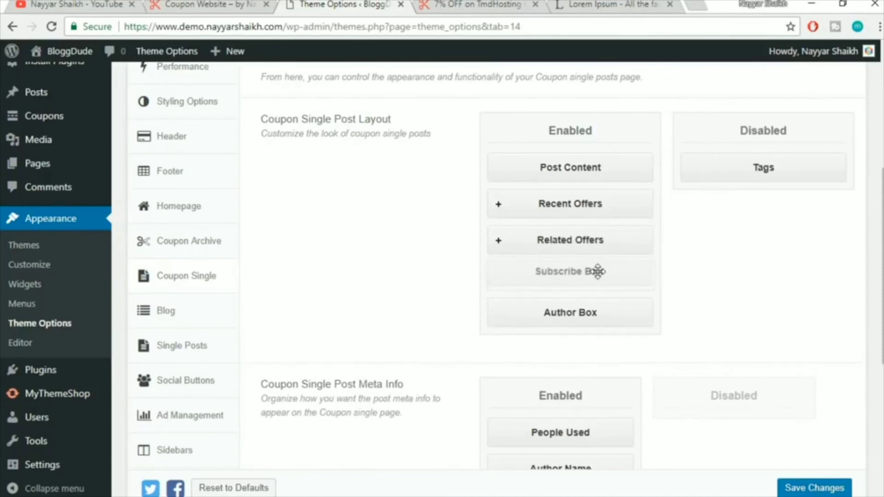
{"action": "left_click_drag", "start_coordinate": [777, 168], "coordinate": [585, 282]}
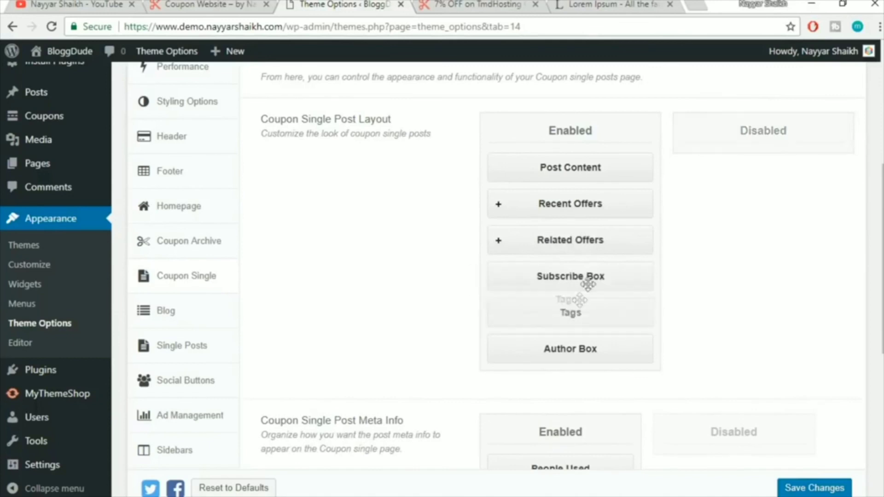
{"action": "left_click", "coordinate": [479, 5]}
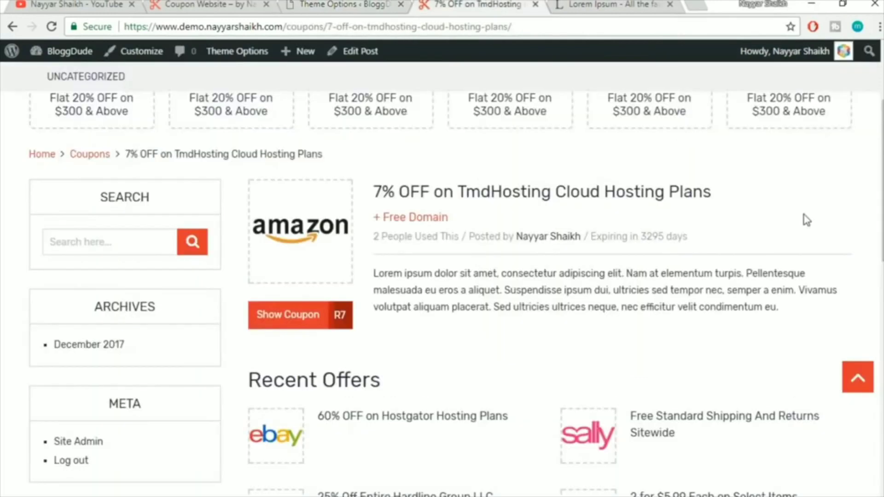
Move Tags directly under Post Content in the Coupon Single layout and save
{"action": "scroll", "coordinate": [806, 220], "scroll_direction": "down", "scroll_amount": 12}
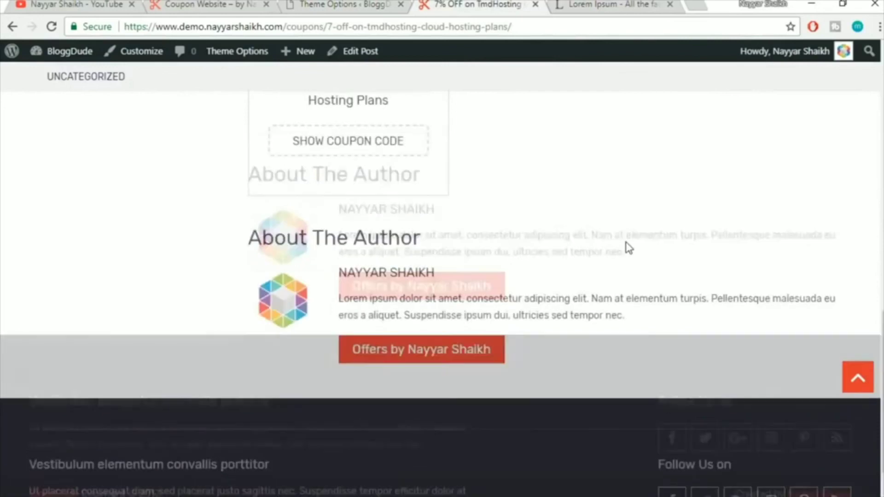
{"action": "scroll", "coordinate": [630, 248], "scroll_direction": "up", "scroll_amount": 3}
{"action": "scroll", "coordinate": [433, 367], "scroll_direction": "up", "scroll_amount": 7}
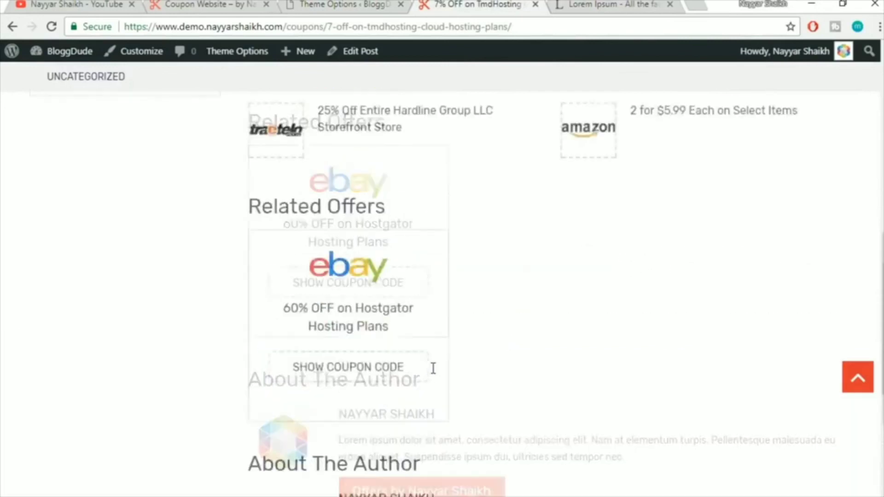
{"action": "scroll", "coordinate": [416, 323], "scroll_direction": "down", "scroll_amount": 8}
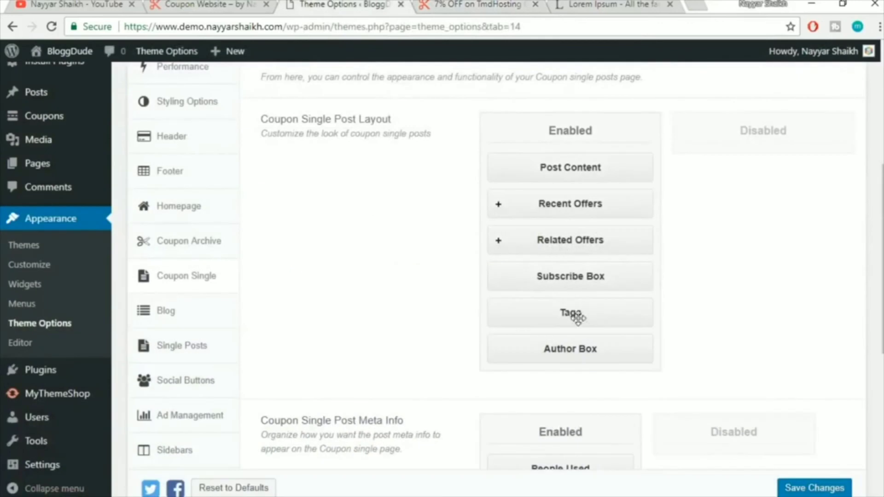
{"action": "left_click_drag", "start_coordinate": [578, 318], "coordinate": [579, 203]}
{"action": "left_click", "coordinate": [815, 488]}
Reload the TmdHosting coupon page and review it down to the About The Author box
{"action": "left_click", "coordinate": [494, 4]}
{"action": "left_click", "coordinate": [518, 29]}
{"action": "key", "text": "Return"}
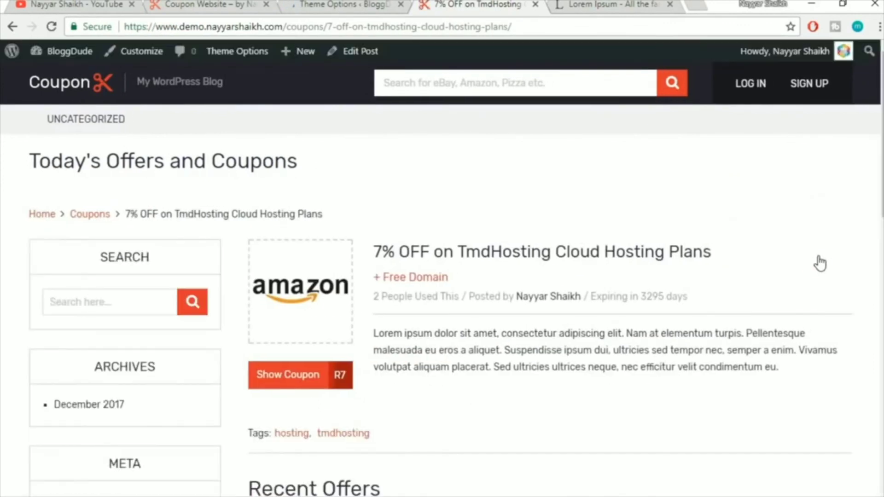
{"action": "scroll", "coordinate": [537, 312], "scroll_direction": "down", "scroll_amount": 3}
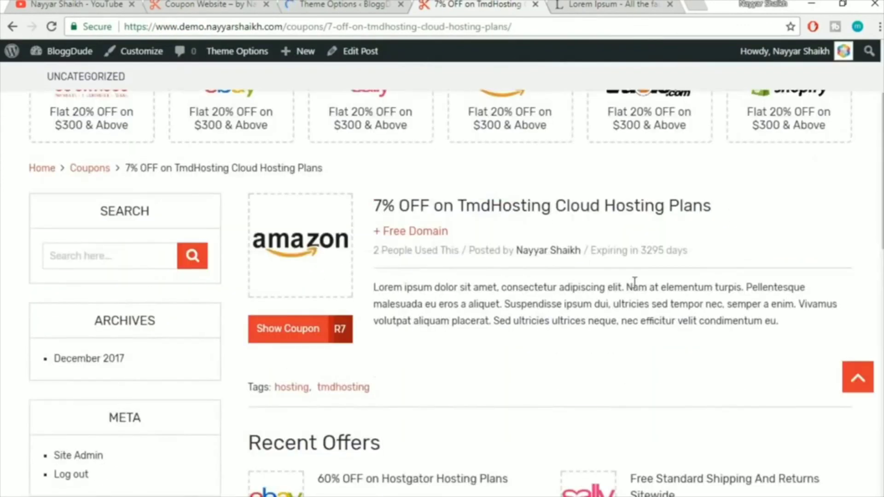
{"action": "scroll", "coordinate": [635, 282], "scroll_direction": "down", "scroll_amount": 2}
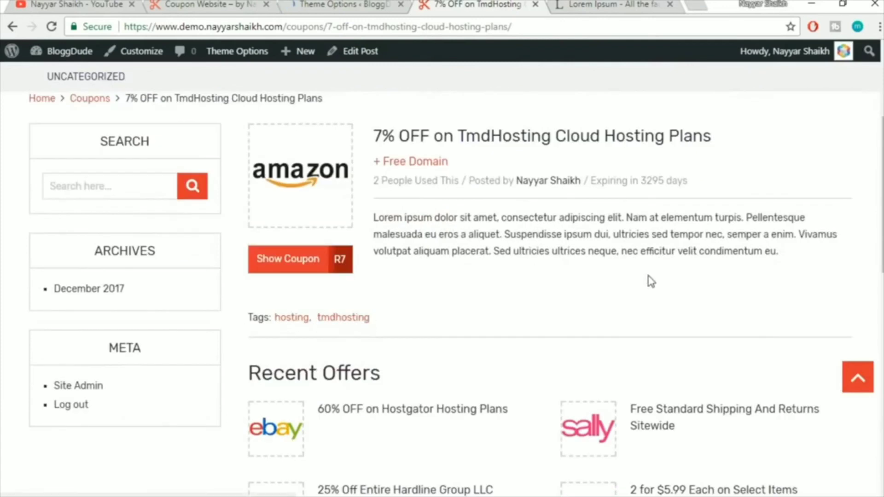
{"action": "scroll", "coordinate": [650, 281], "scroll_direction": "down", "scroll_amount": 9}
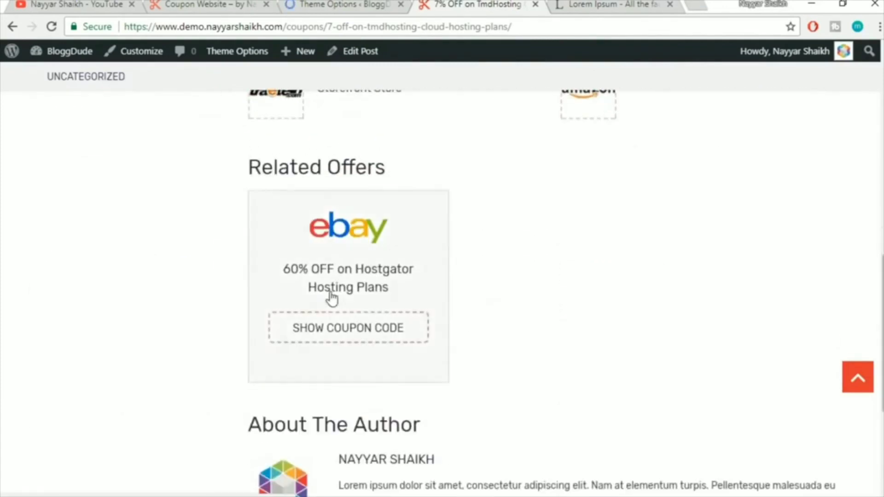
{"action": "scroll", "coordinate": [332, 297], "scroll_direction": "down", "scroll_amount": 5}
{"action": "triple_click", "coordinate": [469, 173]}
{"action": "left_click", "coordinate": [471, 180]}
Recheck the coupon page top, then return to the Theme Options page
{"action": "left_click", "coordinate": [340, 4]}
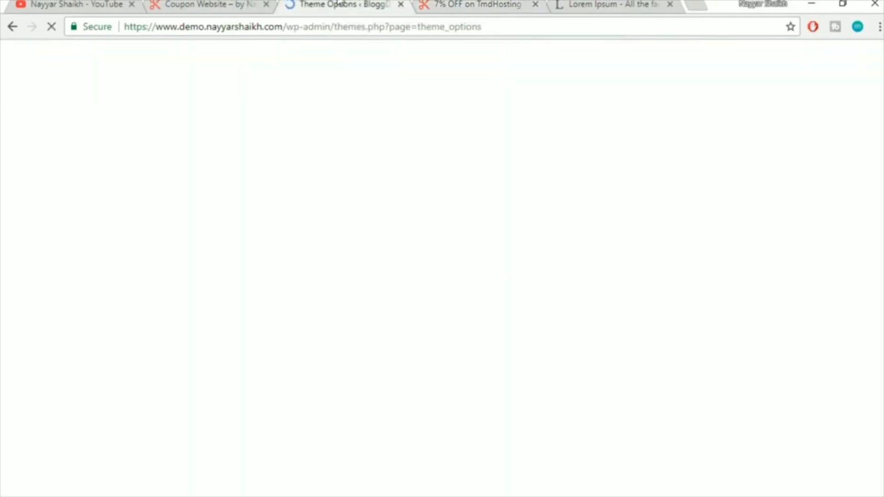
{"action": "left_click", "coordinate": [472, 3]}
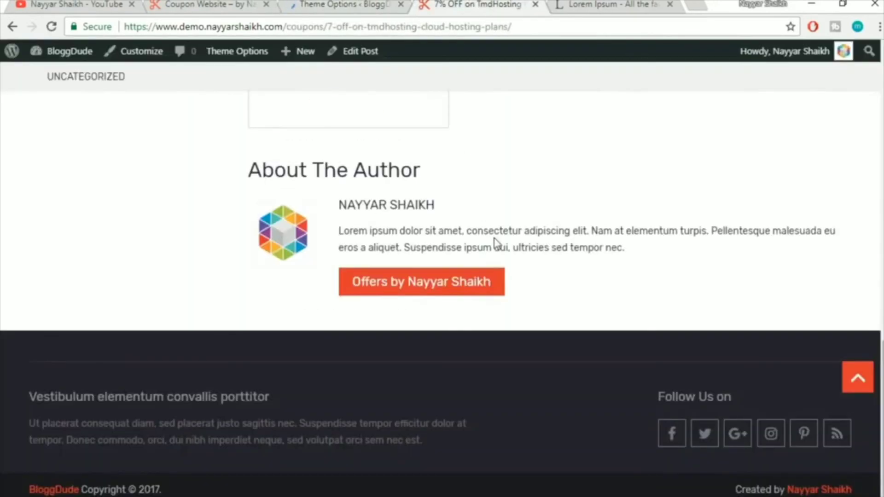
{"action": "scroll", "coordinate": [495, 243], "scroll_direction": "up", "scroll_amount": 20}
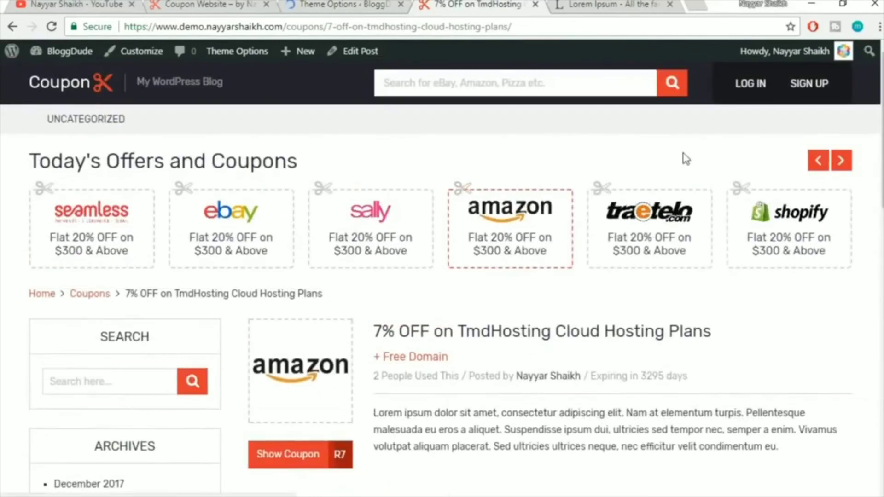
{"action": "left_click", "coordinate": [318, 4]}
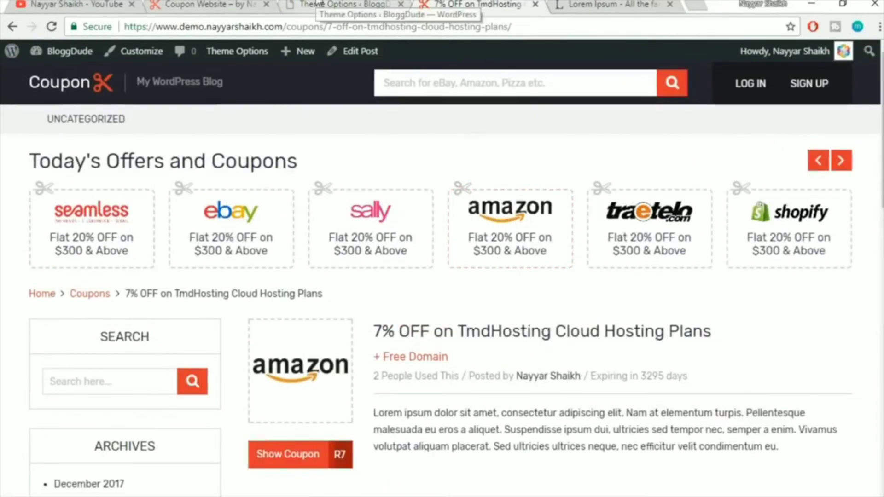
{"action": "scroll", "coordinate": [105, 329], "scroll_direction": "down", "scroll_amount": 2}
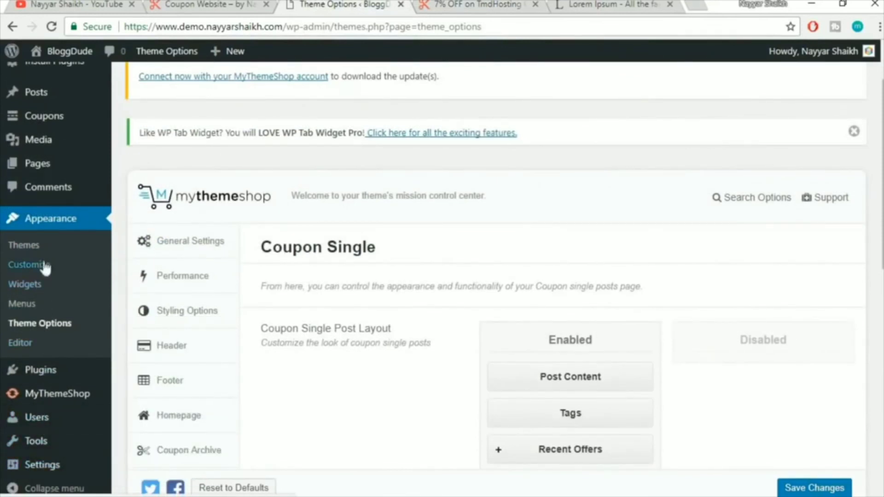
Find WP Subscribe Pro in Installed Plugins, then head to its settings page
{"action": "mouse_move", "coordinate": [59, 373]}
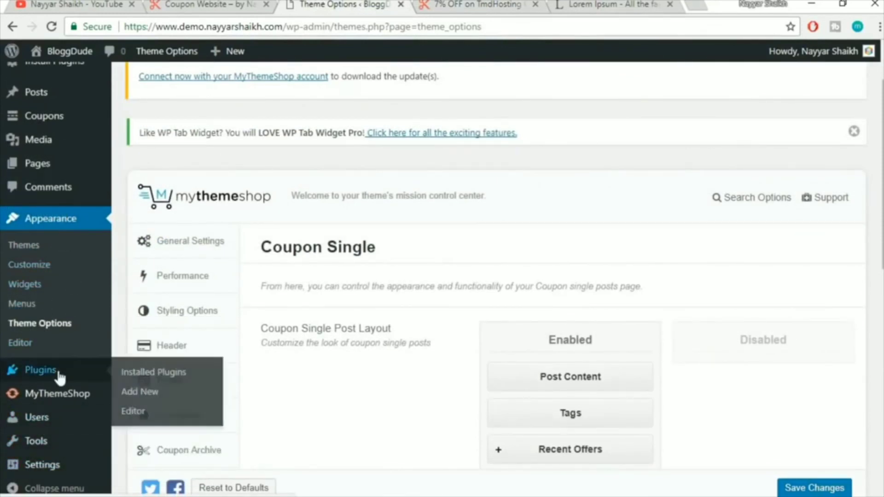
{"action": "left_click", "coordinate": [148, 373]}
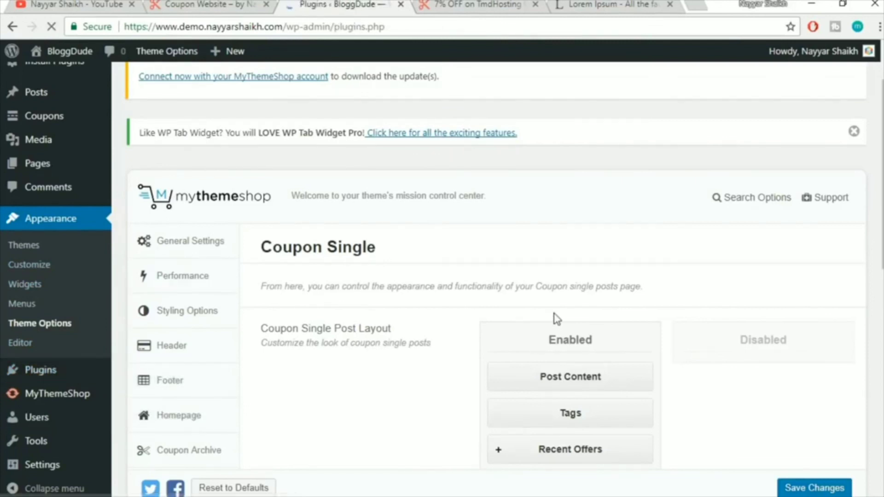
{"action": "scroll", "coordinate": [639, 312], "scroll_direction": "down", "scroll_amount": 5}
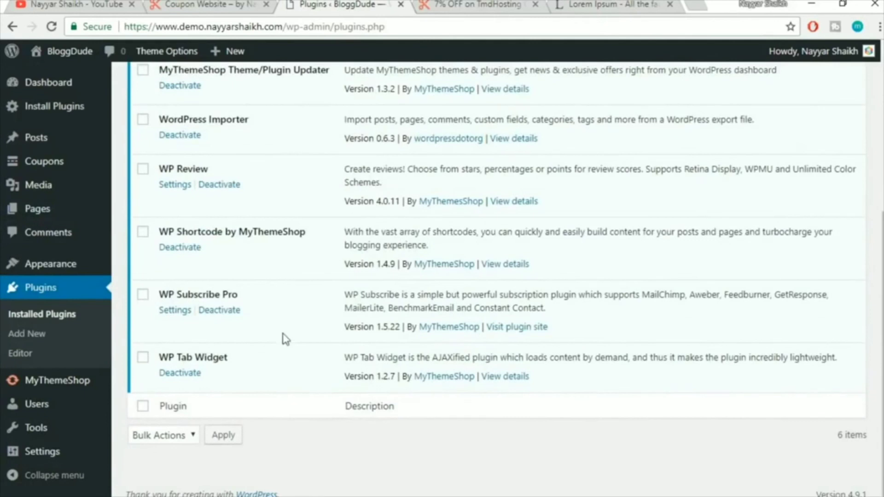
{"action": "left_click_drag", "start_coordinate": [165, 298], "coordinate": [259, 290]}
{"action": "left_click", "coordinate": [259, 290]}
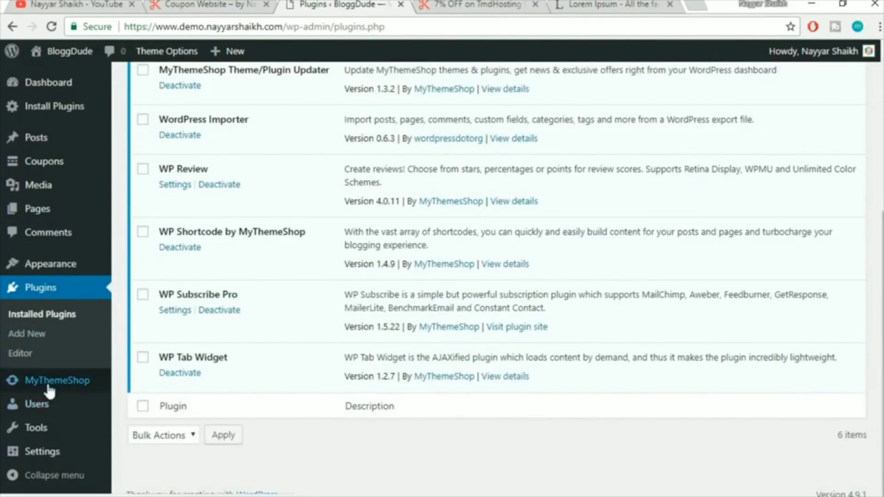
{"action": "mouse_move", "coordinate": [57, 461]}
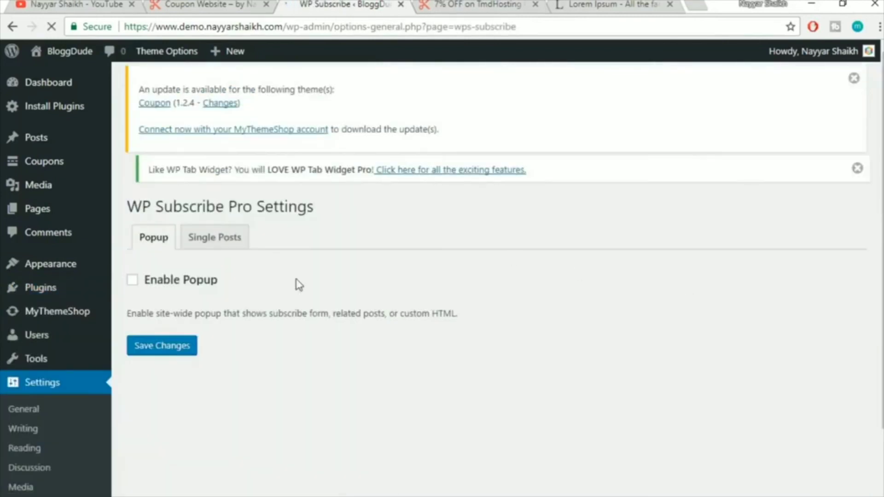
Tick Enable Popup, preview the popup, and save the settings
{"action": "left_click", "coordinate": [157, 291]}
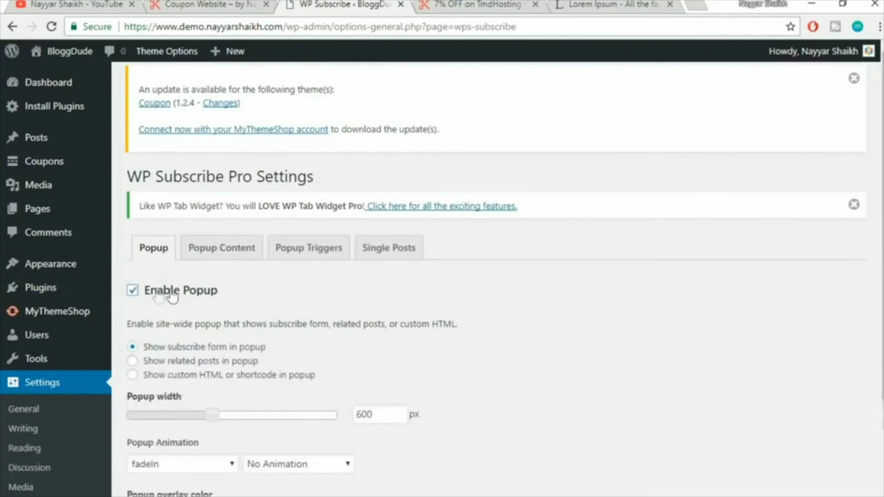
{"action": "scroll", "coordinate": [514, 293], "scroll_direction": "down", "scroll_amount": 4}
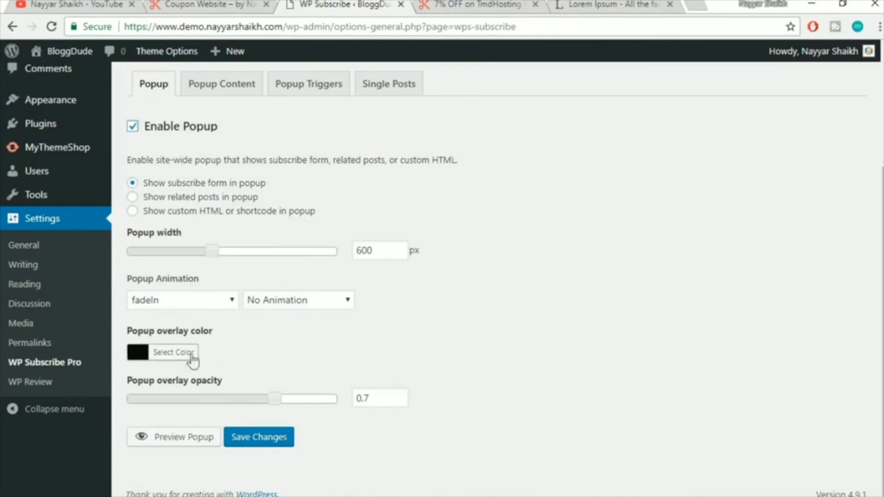
{"action": "left_click", "coordinate": [189, 439]}
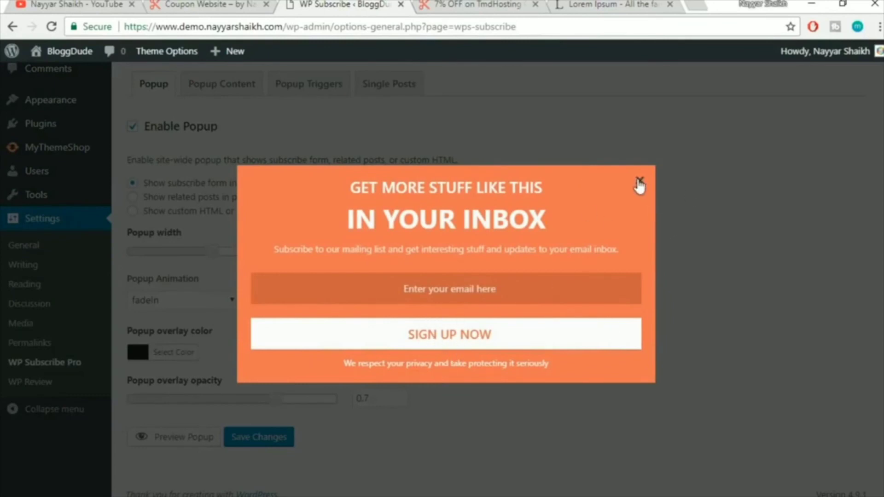
{"action": "left_click", "coordinate": [639, 181]}
{"action": "left_click", "coordinate": [276, 437]}
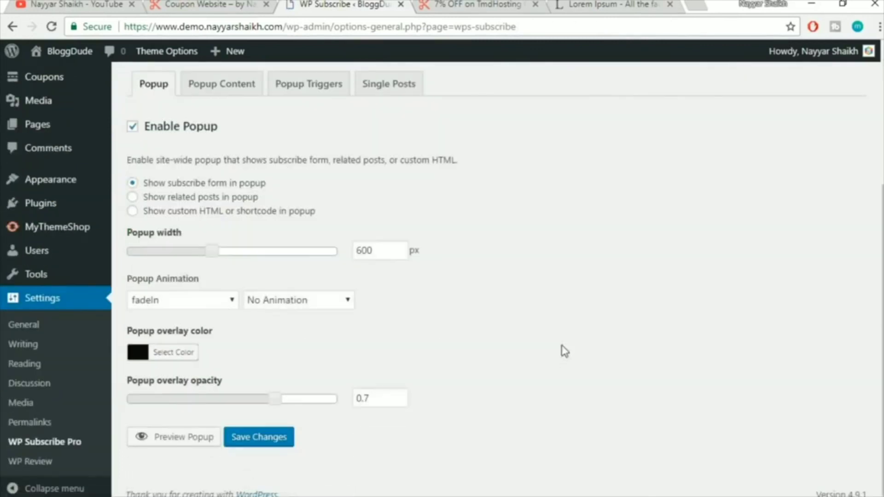
Preview the orange subscribe popup again, inspecting its heading and privacy line
{"action": "left_click", "coordinate": [189, 439]}
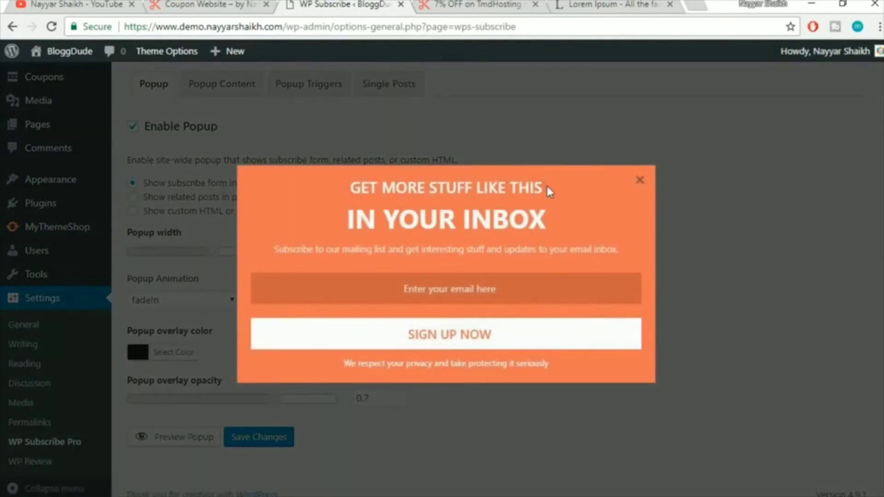
{"action": "mouse_move", "coordinate": [352, 196]}
{"action": "left_mouse_down"}
{"action": "mouse_move", "coordinate": [364, 190]}
{"action": "mouse_move", "coordinate": [534, 220]}
{"action": "mouse_move", "coordinate": [547, 213]}
{"action": "mouse_move", "coordinate": [351, 186]}
{"action": "left_mouse_up"}
{"action": "left_click", "coordinate": [547, 213]}
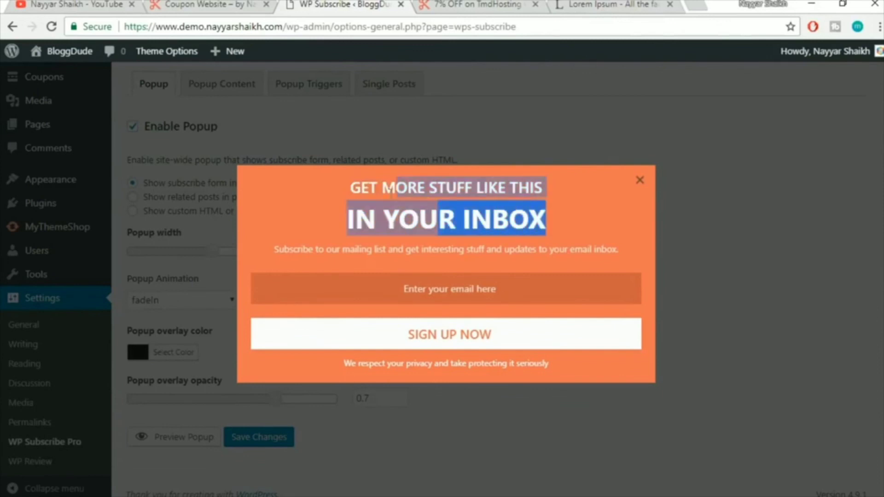
{"action": "left_click", "coordinate": [359, 193]}
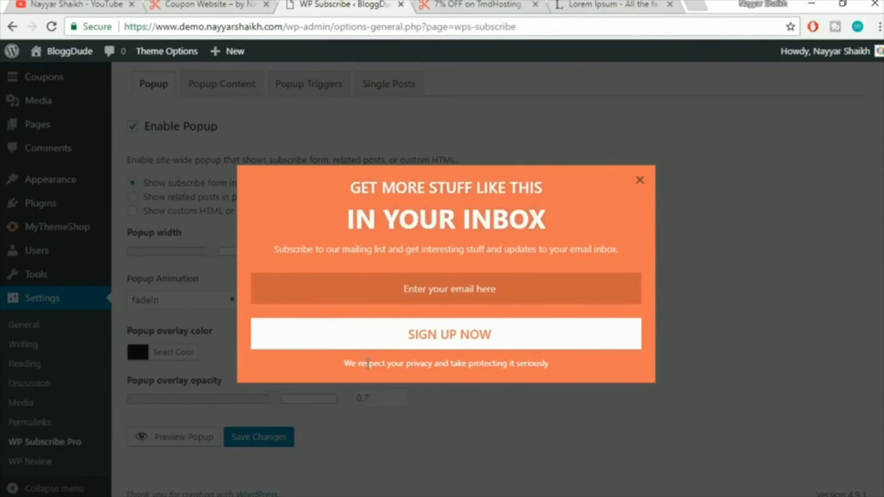
{"action": "left_click_drag", "start_coordinate": [336, 365], "coordinate": [540, 379]}
{"action": "left_click", "coordinate": [551, 367]}
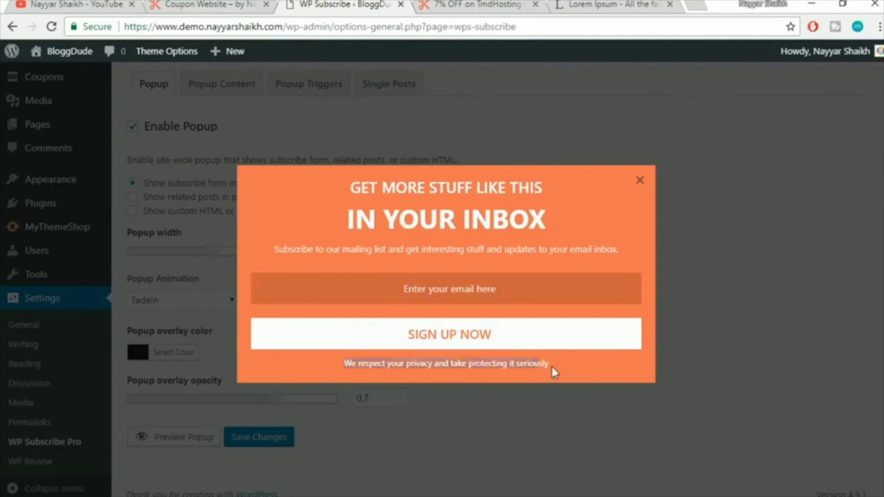
{"action": "left_click", "coordinate": [641, 181]}
In Popup Content, try a blue field background and preview the popup
{"action": "left_click", "coordinate": [205, 87]}
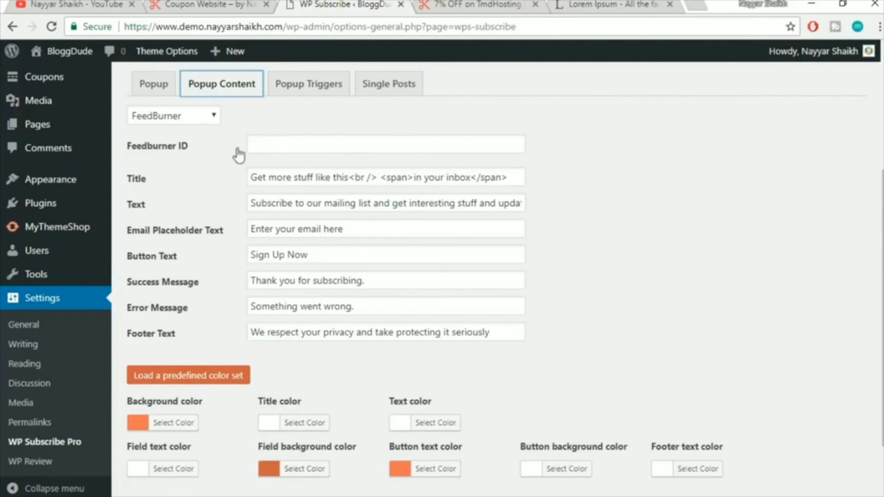
{"action": "scroll", "coordinate": [389, 379], "scroll_direction": "down", "scroll_amount": 2}
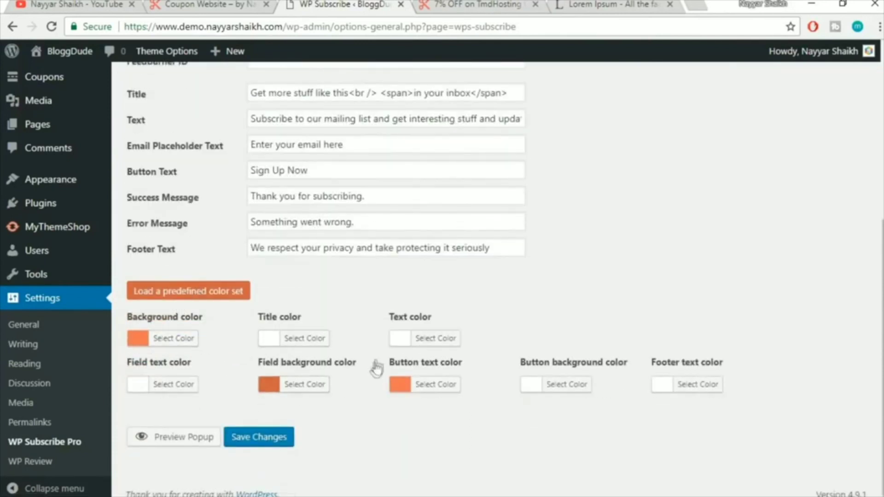
{"action": "left_click", "coordinate": [152, 438]}
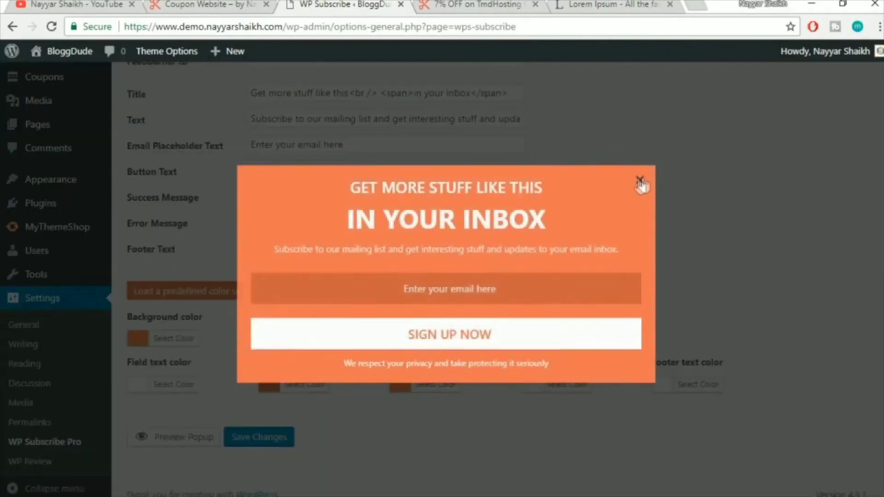
{"action": "left_click", "coordinate": [641, 181]}
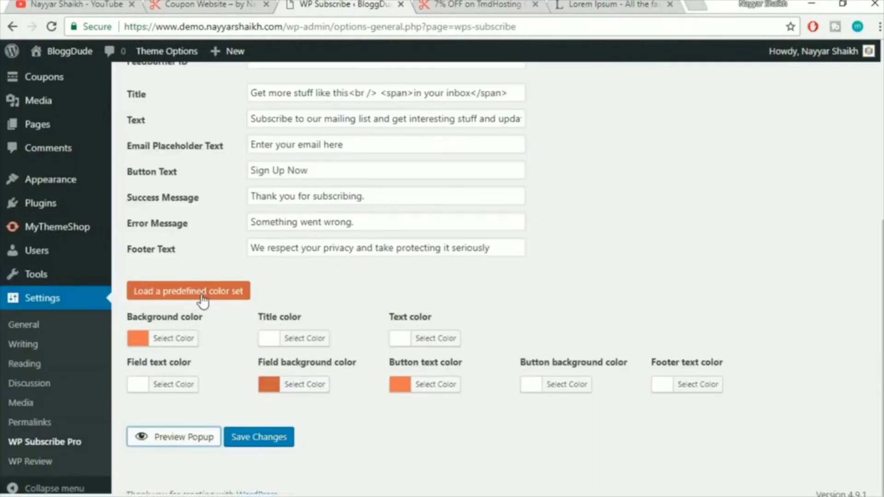
{"action": "left_click", "coordinate": [301, 386]}
{"action": "scroll", "coordinate": [334, 428], "scroll_direction": "down", "scroll_amount": 1}
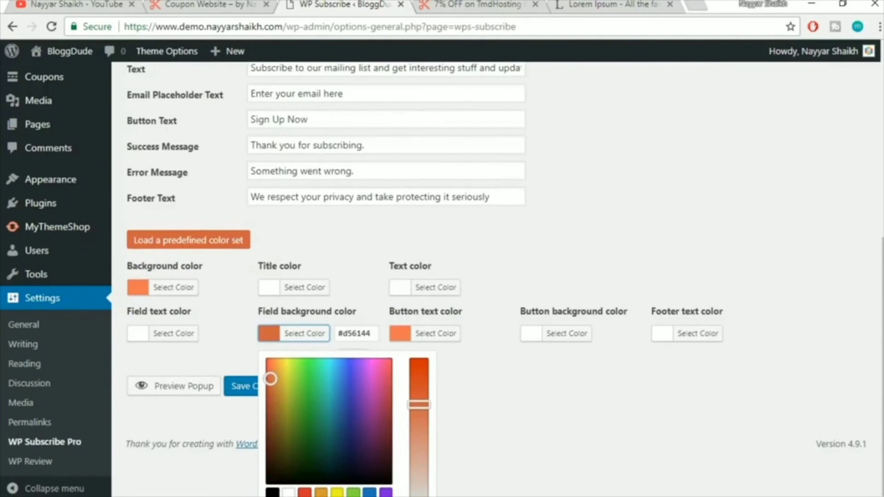
{"action": "left_click", "coordinate": [371, 493]}
{"action": "left_click", "coordinate": [548, 446]}
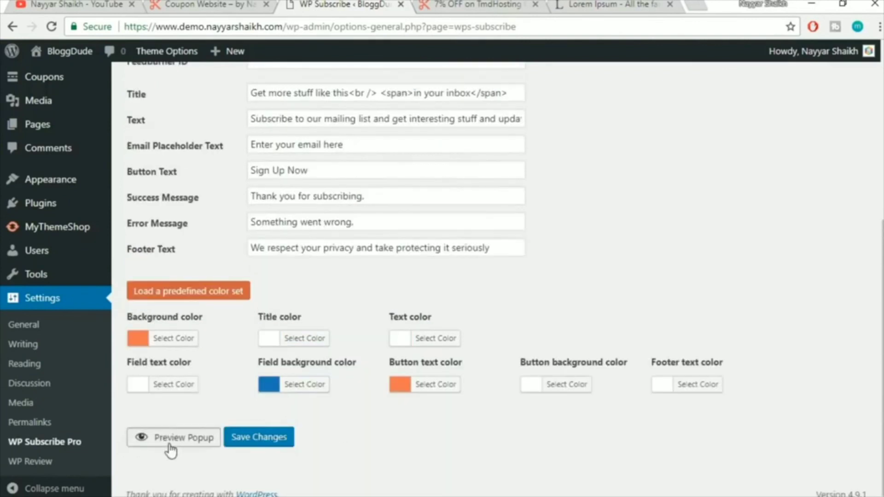
{"action": "left_click", "coordinate": [170, 449]}
{"action": "left_click", "coordinate": [642, 180]}
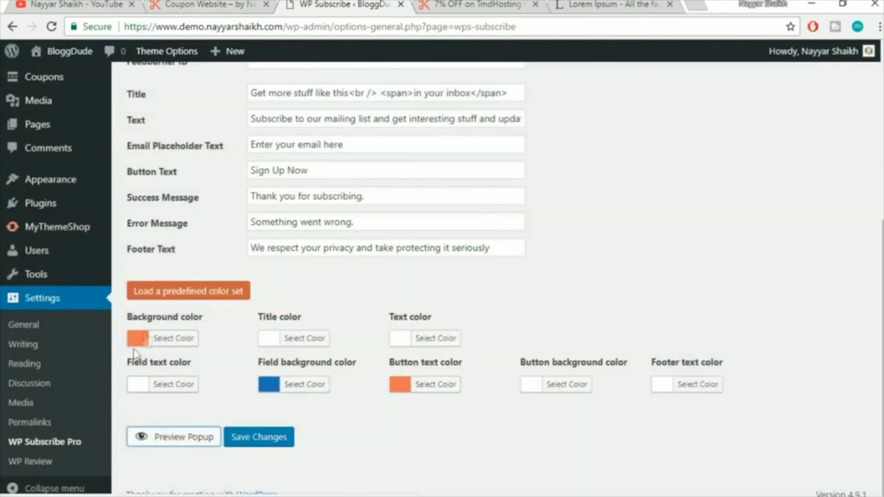
Load the first light predefined colour set and preview the recoloured popup
{"action": "left_click", "coordinate": [237, 292]}
{"action": "mouse_move", "coordinate": [154, 326]}
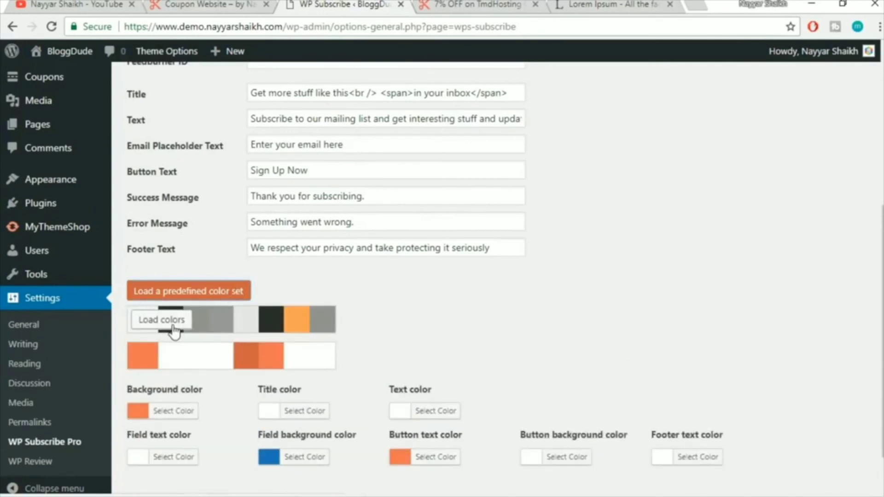
{"action": "left_click", "coordinate": [174, 330]}
{"action": "scroll", "coordinate": [336, 385], "scroll_direction": "down", "scroll_amount": 3}
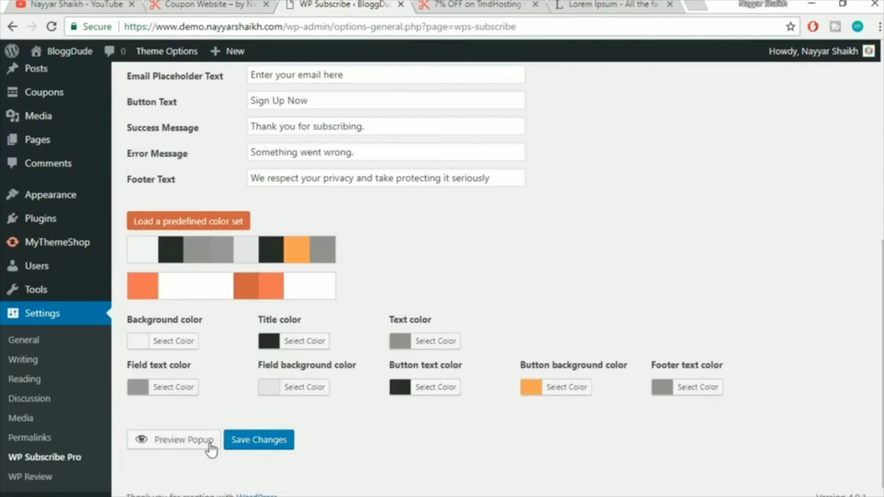
{"action": "left_click", "coordinate": [196, 441]}
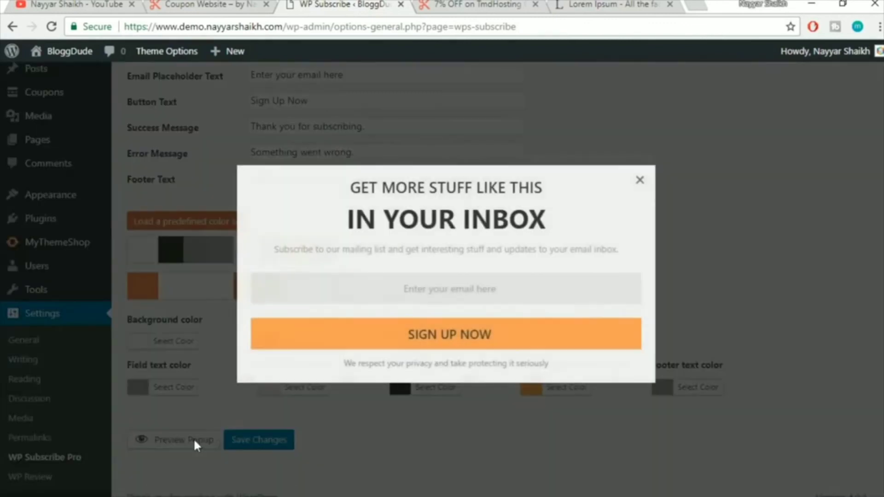
{"action": "left_click", "coordinate": [639, 181]}
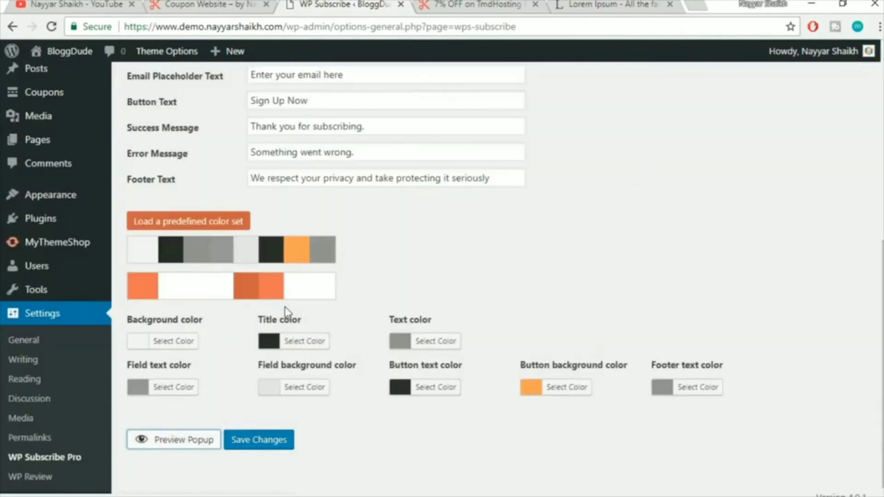
Set the popup background colour to white and save the settings
{"action": "left_click", "coordinate": [186, 343]}
{"action": "scroll", "coordinate": [230, 375], "scroll_direction": "down", "scroll_amount": 1}
{"action": "left_click", "coordinate": [159, 491]}
{"action": "left_click", "coordinate": [520, 233]}
{"action": "left_click", "coordinate": [257, 438]}
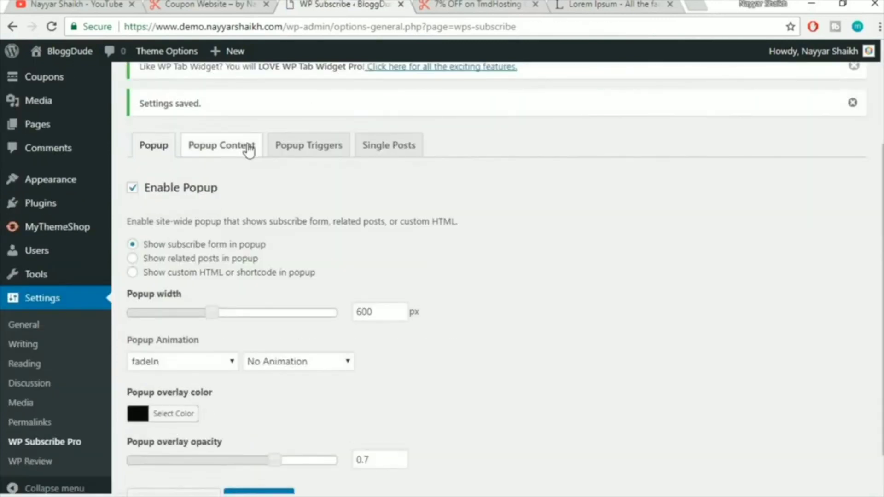
Choose MailChimp instead of FeedBurner as the popup's email service
{"action": "left_click", "coordinate": [249, 149]}
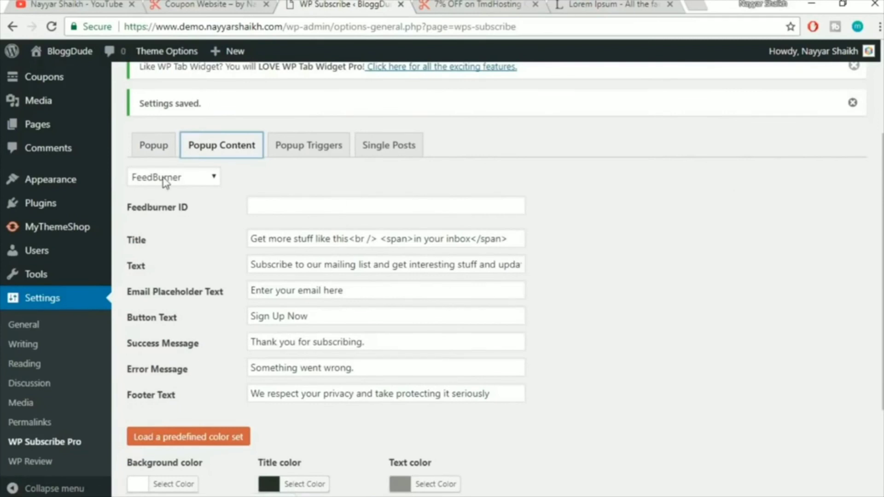
{"action": "left_click", "coordinate": [208, 183]}
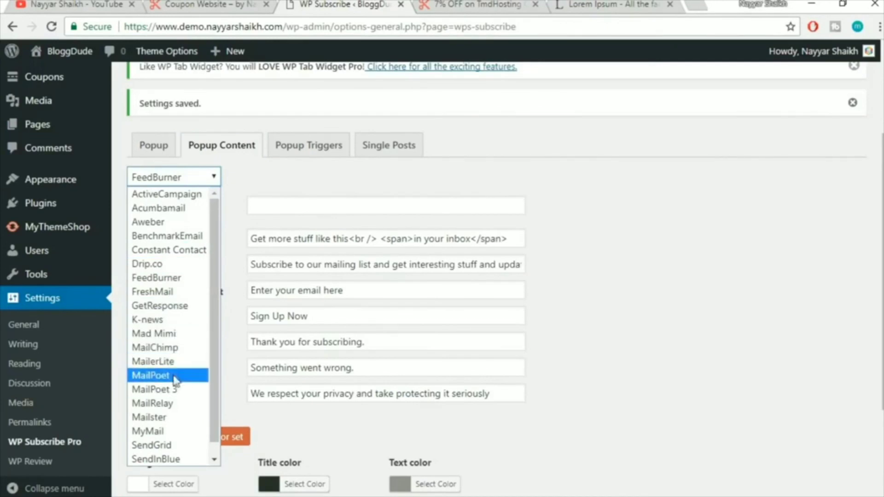
{"action": "left_click", "coordinate": [169, 354]}
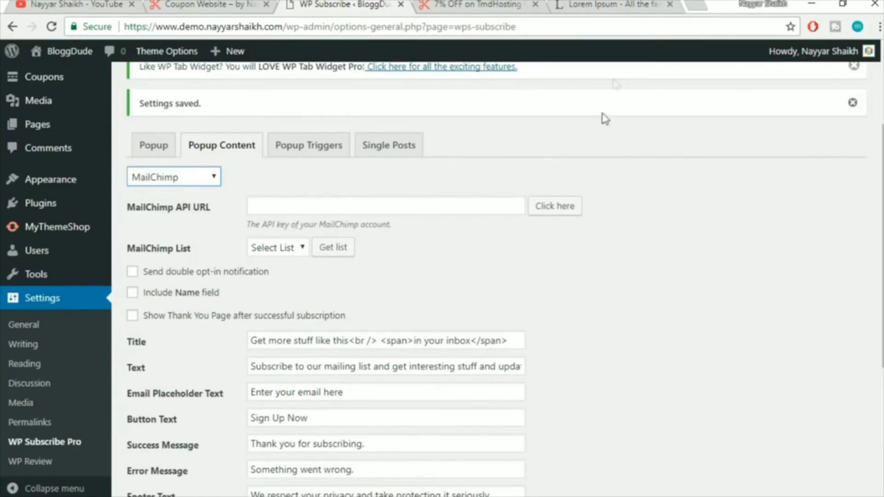
{"action": "left_click", "coordinate": [694, 4]}
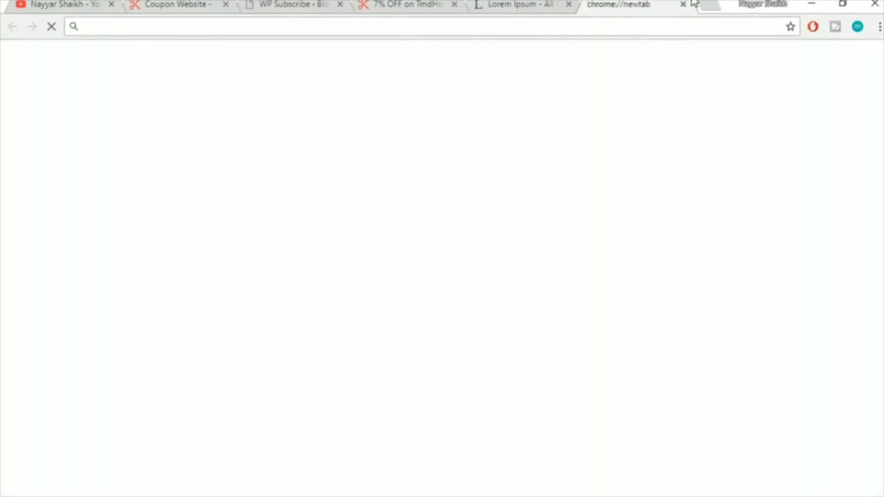
Load mailchimp.com in the new tab, glance at the YouTube tab, and return to MailChimp
{"action": "type", "text": "mailc"}
{"action": "key", "text": "Return"}
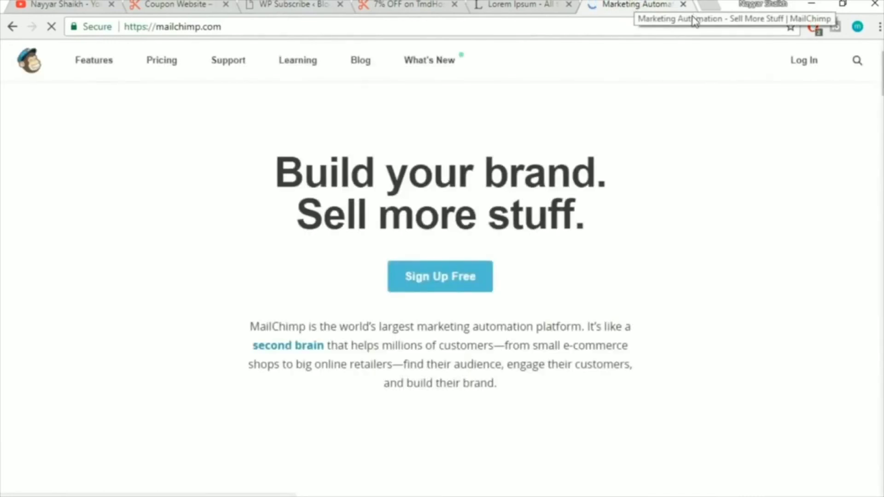
{"action": "key", "text": "ctrl+1"}
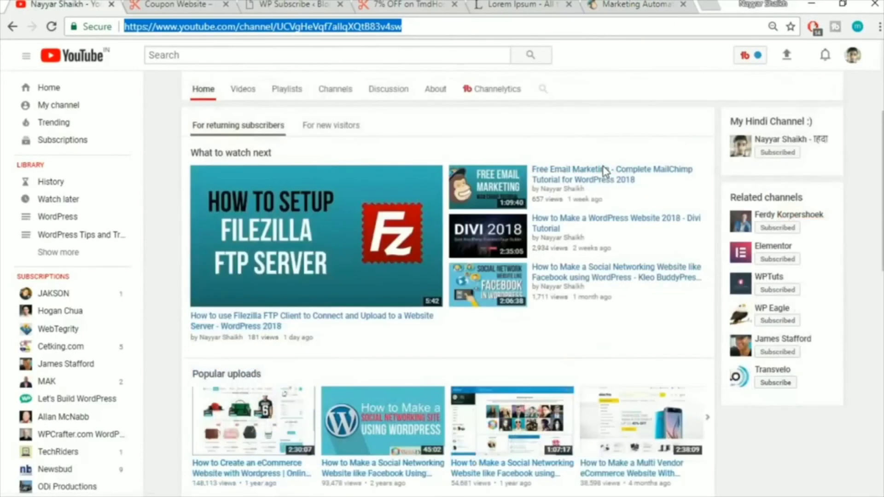
{"action": "scroll", "coordinate": [605, 171], "scroll_direction": "down", "scroll_amount": 6}
{"action": "scroll", "coordinate": [831, 272], "scroll_direction": "up", "scroll_amount": 2}
{"action": "scroll", "coordinate": [831, 273], "scroll_direction": "down", "scroll_amount": 2}
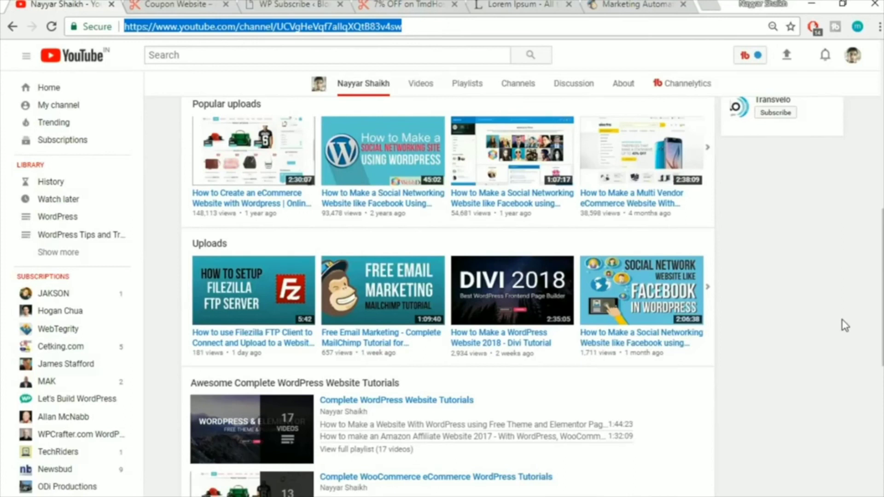
{"action": "left_click", "coordinate": [641, 4]}
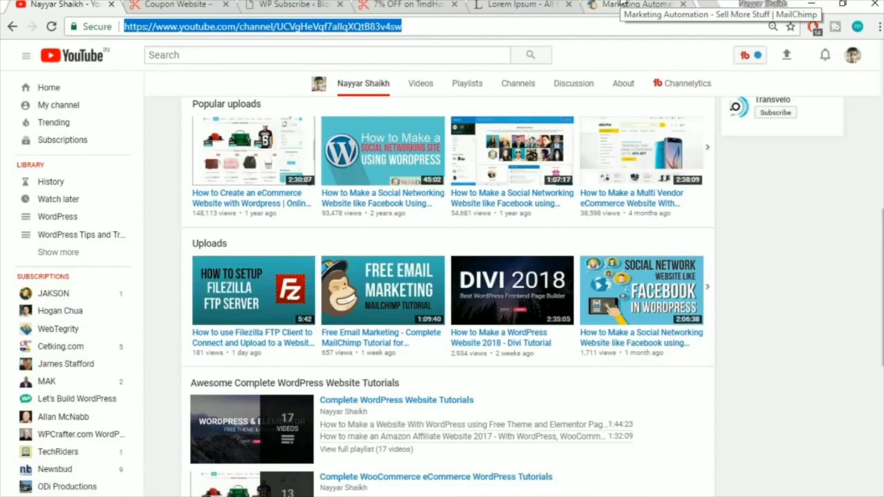
{"action": "left_click", "coordinate": [622, 3]}
Log in to MailChimp and open the account's Profile page
{"action": "left_click", "coordinate": [801, 69]}
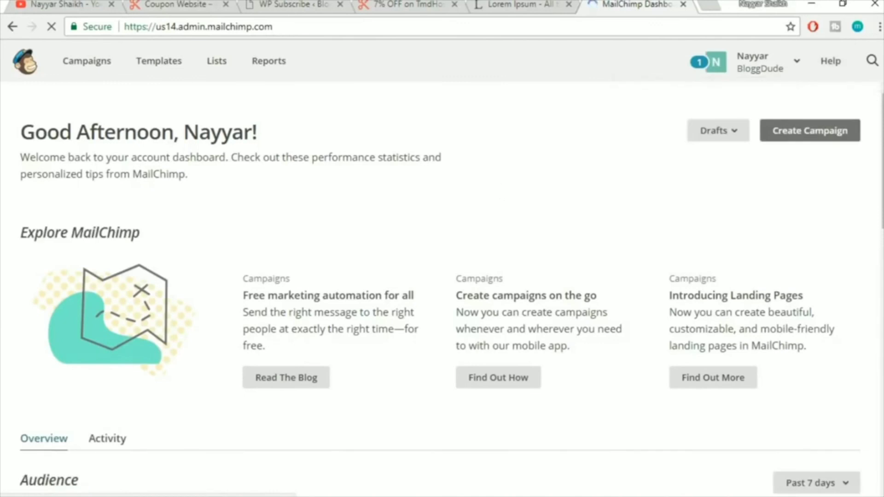
{"action": "left_click", "coordinate": [752, 75]}
{"action": "left_click", "coordinate": [664, 158]}
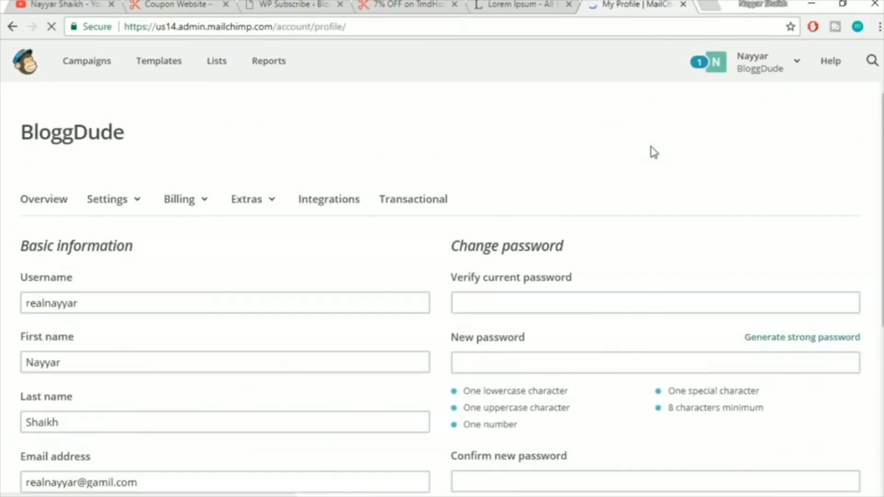
{"action": "scroll", "coordinate": [695, 161], "scroll_direction": "down", "scroll_amount": 6}
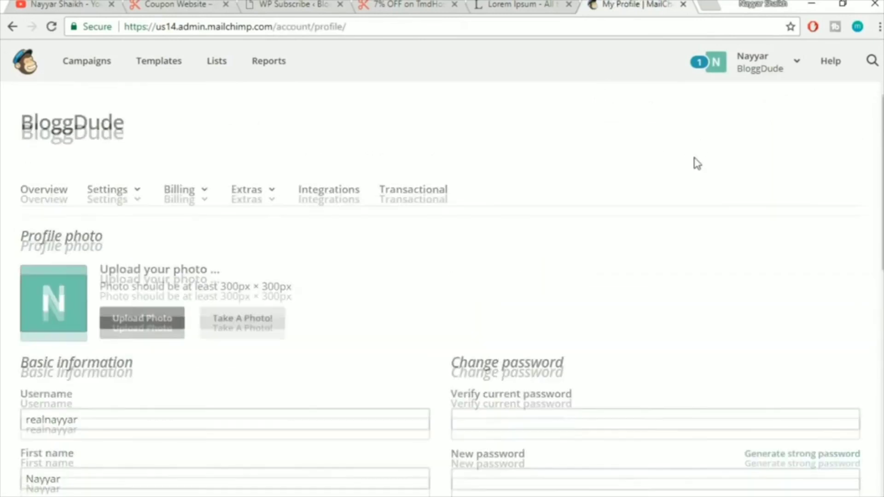
{"action": "scroll", "coordinate": [696, 158], "scroll_direction": "up", "scroll_amount": 3}
{"action": "scroll", "coordinate": [318, 217], "scroll_direction": "up", "scroll_amount": 3}
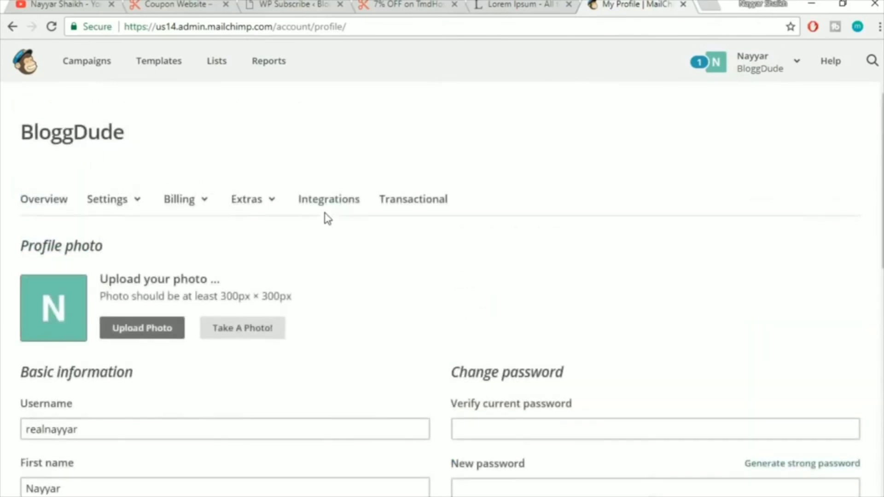
Go to Extras > API keys and select the existing API key for copying
{"action": "left_click", "coordinate": [257, 208]}
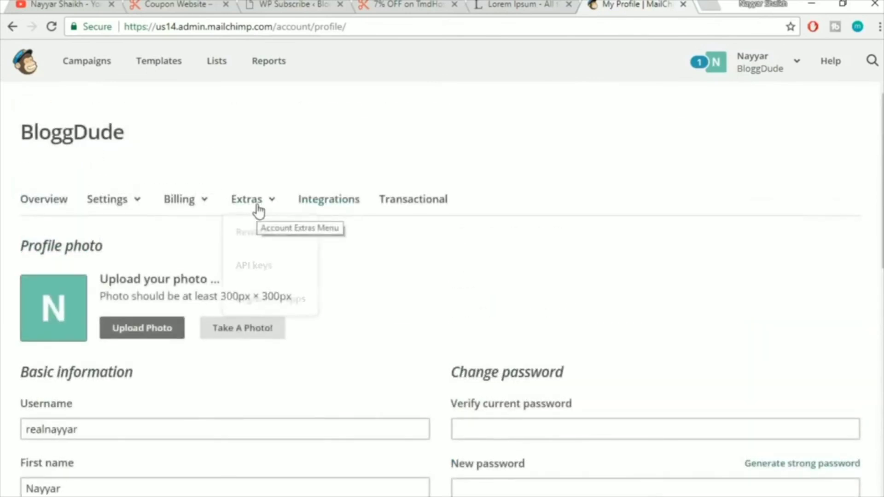
{"action": "left_click", "coordinate": [252, 269]}
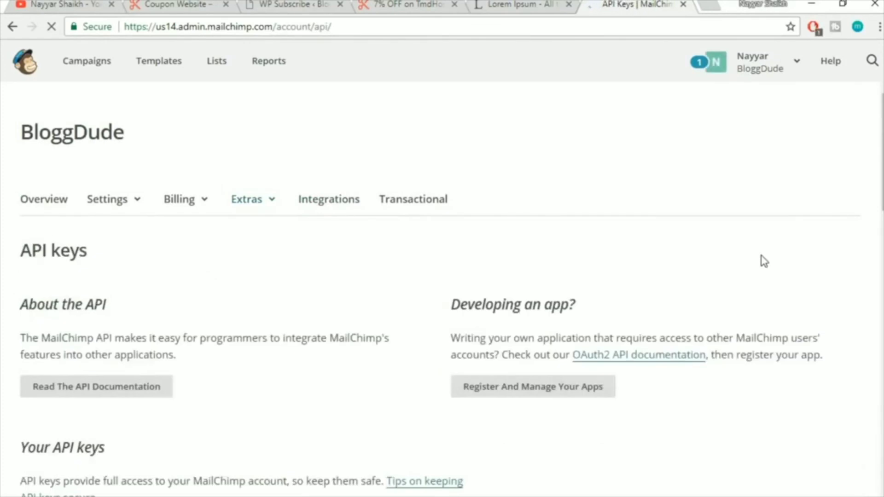
{"action": "scroll", "coordinate": [764, 261], "scroll_direction": "down", "scroll_amount": 5}
{"action": "scroll", "coordinate": [765, 261], "scroll_direction": "down", "scroll_amount": 3}
{"action": "scroll", "coordinate": [764, 261], "scroll_direction": "up", "scroll_amount": 4}
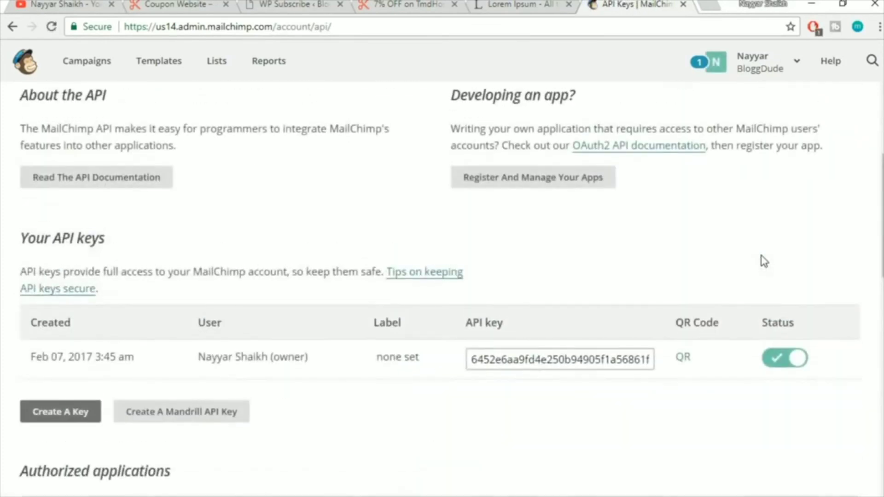
{"action": "scroll", "coordinate": [764, 261], "scroll_direction": "down", "scroll_amount": 1}
{"action": "left_click_drag", "start_coordinate": [472, 290], "coordinate": [701, 282]}
{"action": "key", "text": "ctrl+c"}
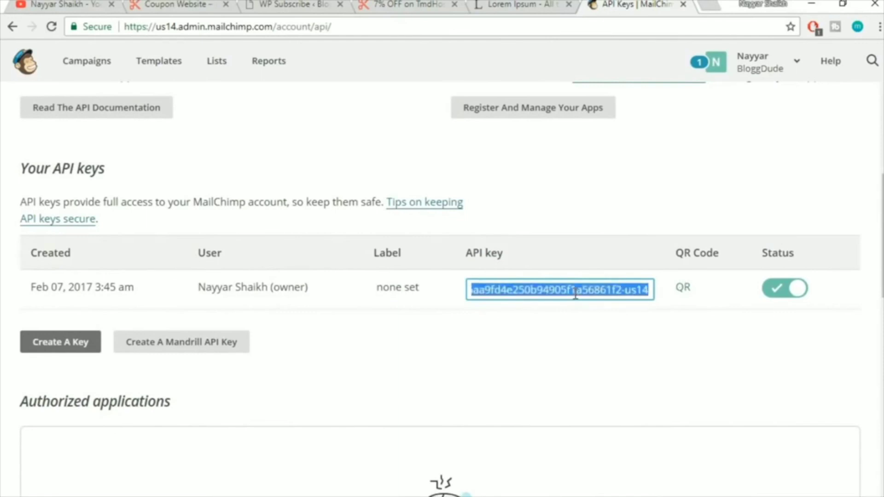
Paste the copied API key into the MailChimp API URL field and fetch its lists
{"action": "left_click", "coordinate": [326, 4]}
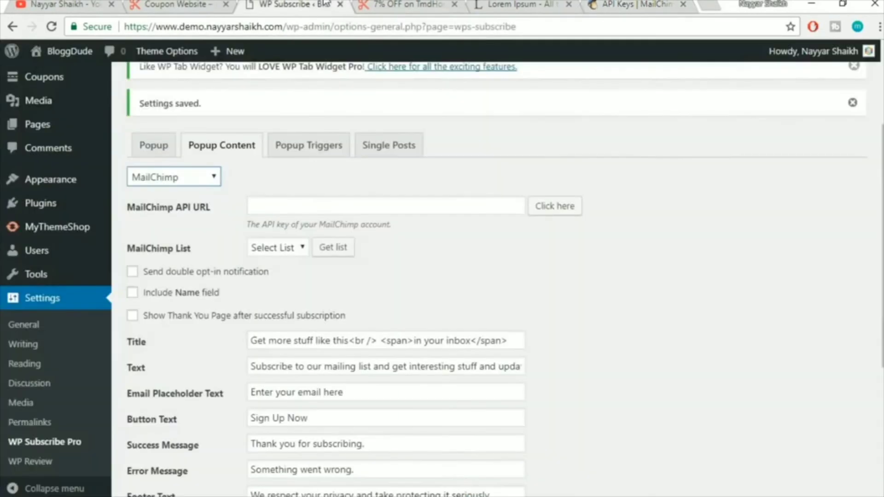
{"action": "left_click", "coordinate": [369, 208]}
{"action": "key", "text": "ctrl+v"}
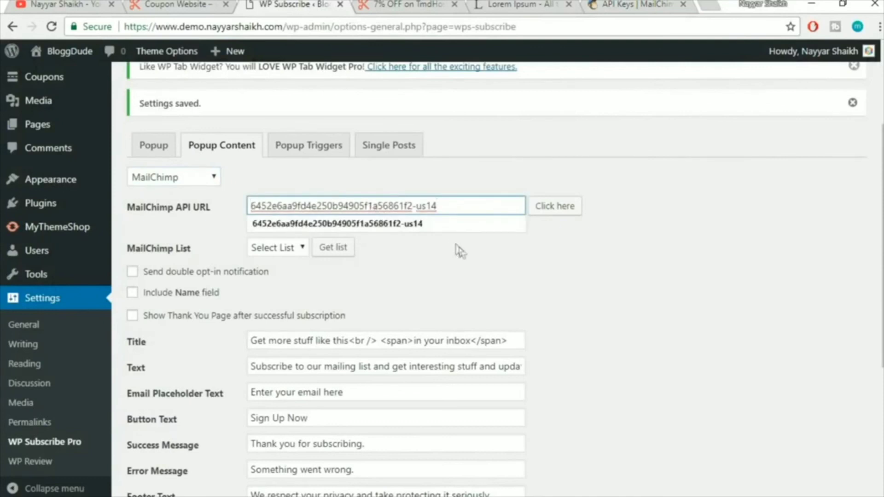
{"action": "left_click", "coordinate": [548, 254]}
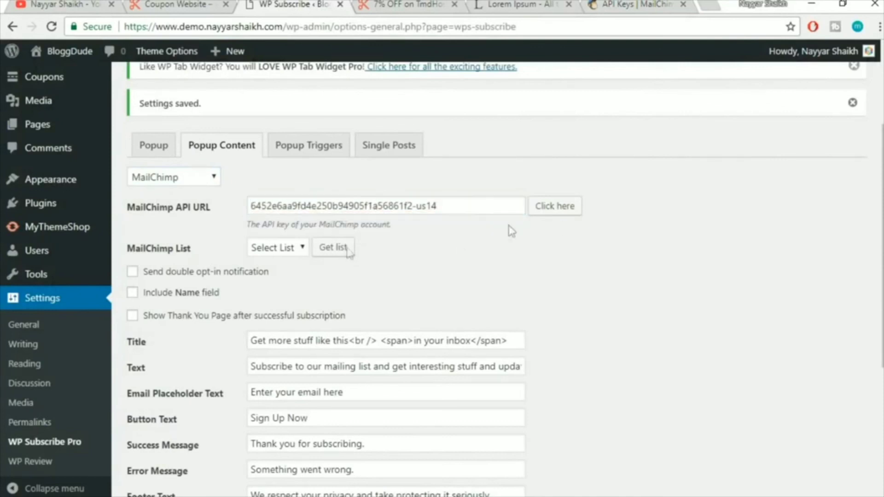
{"action": "left_click", "coordinate": [282, 251]}
{"action": "left_click", "coordinate": [283, 266]}
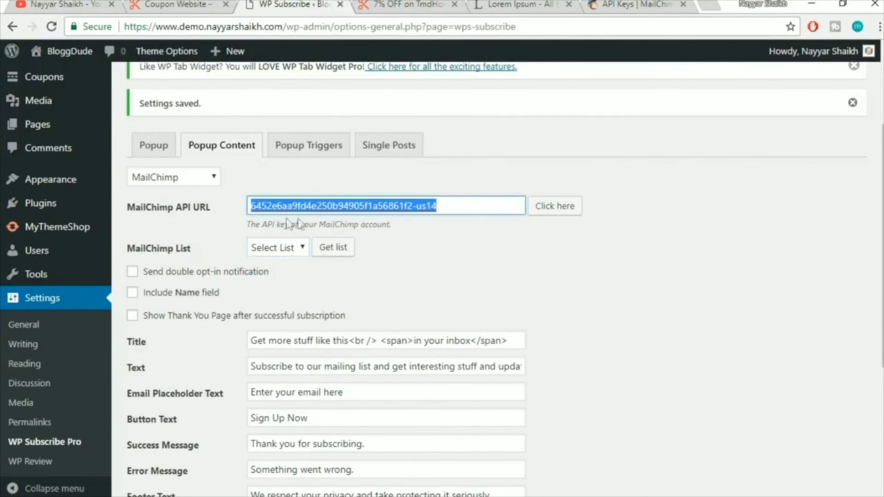
{"action": "left_click", "coordinate": [340, 249]}
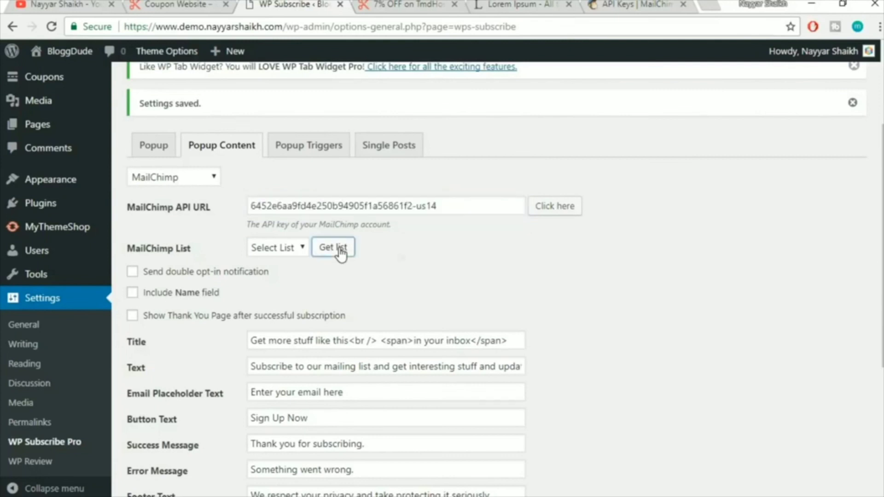
Choose the account's MailChimp list and save the popup content settings
{"action": "left_click", "coordinate": [291, 251]}
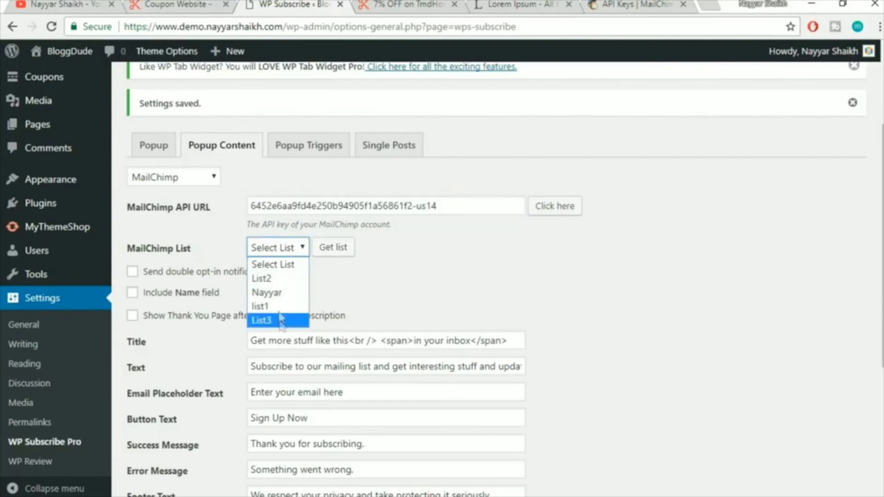
{"action": "left_click", "coordinate": [622, 6]}
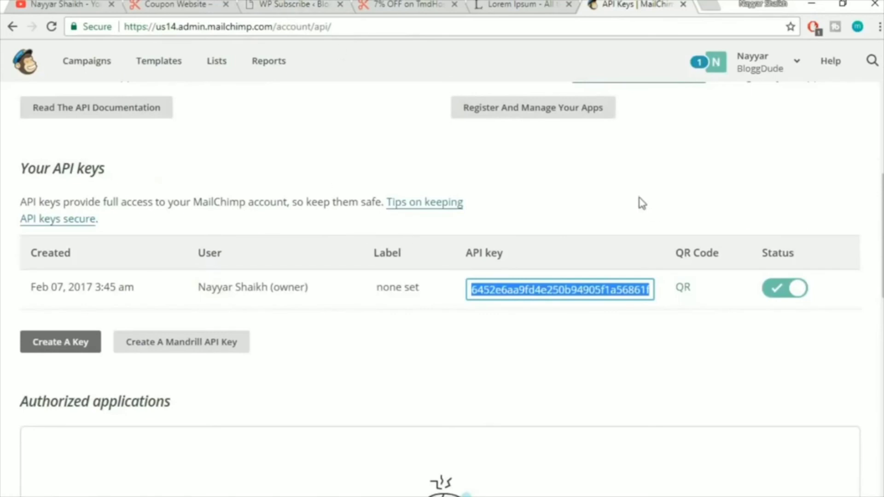
{"action": "left_click", "coordinate": [277, 4]}
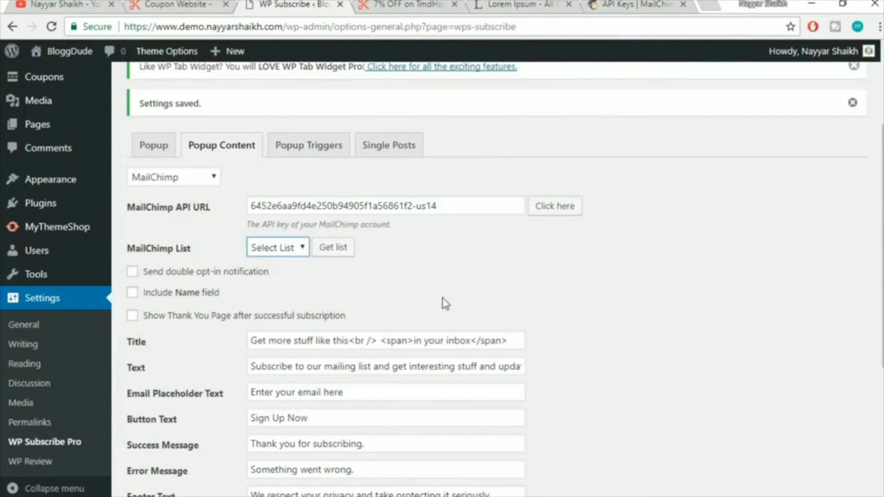
{"action": "left_click", "coordinate": [295, 252]}
{"action": "left_click", "coordinate": [283, 296]}
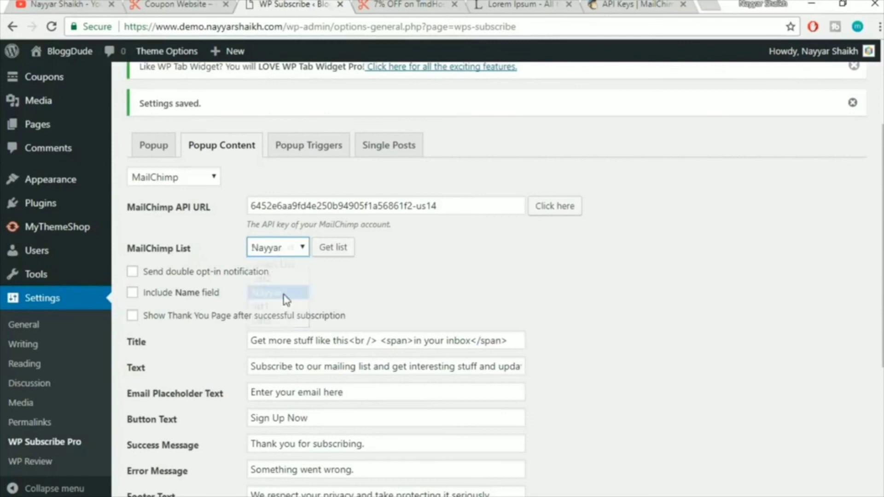
{"action": "scroll", "coordinate": [782, 223], "scroll_direction": "down", "scroll_amount": 3}
{"action": "left_click_drag", "start_coordinate": [356, 284], "coordinate": [250, 278]}
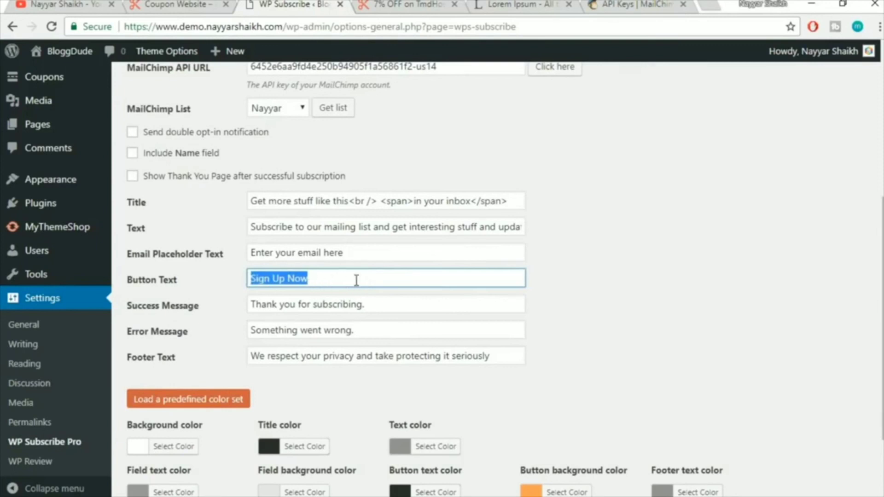
{"action": "left_click", "coordinate": [700, 283]}
{"action": "scroll", "coordinate": [699, 282], "scroll_direction": "down", "scroll_amount": 2}
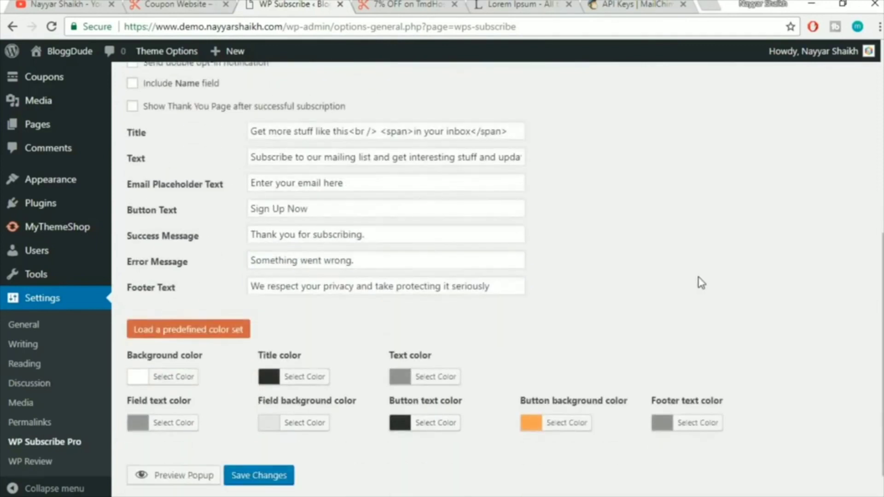
{"action": "left_click", "coordinate": [267, 480]}
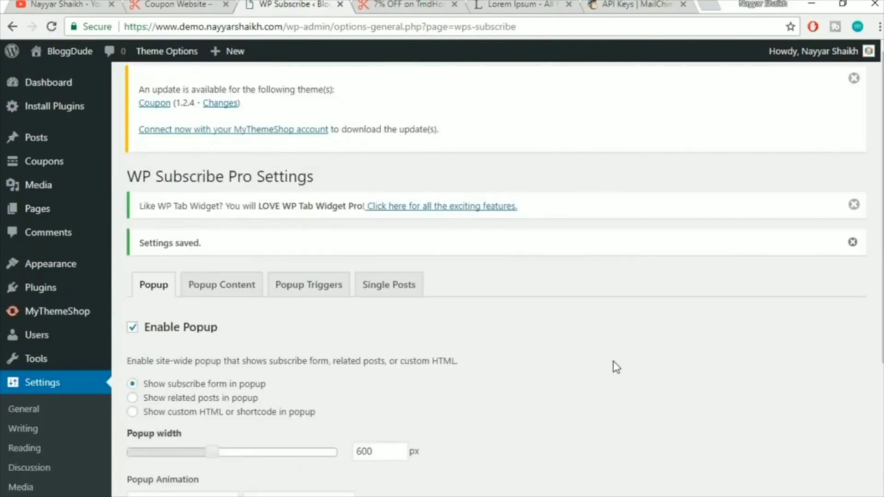
Save the Popup Triggers settings with the cookie expiration left at 14 days
{"action": "scroll", "coordinate": [616, 367], "scroll_direction": "down", "scroll_amount": 2}
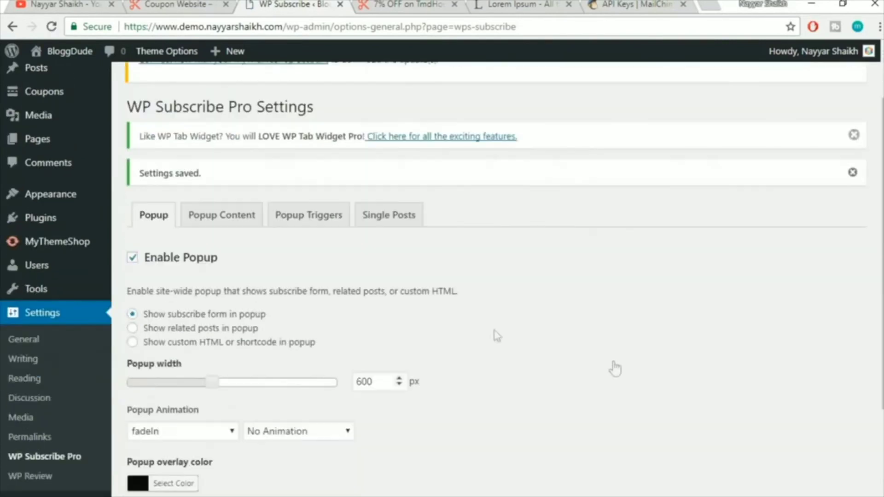
{"action": "left_click", "coordinate": [323, 225]}
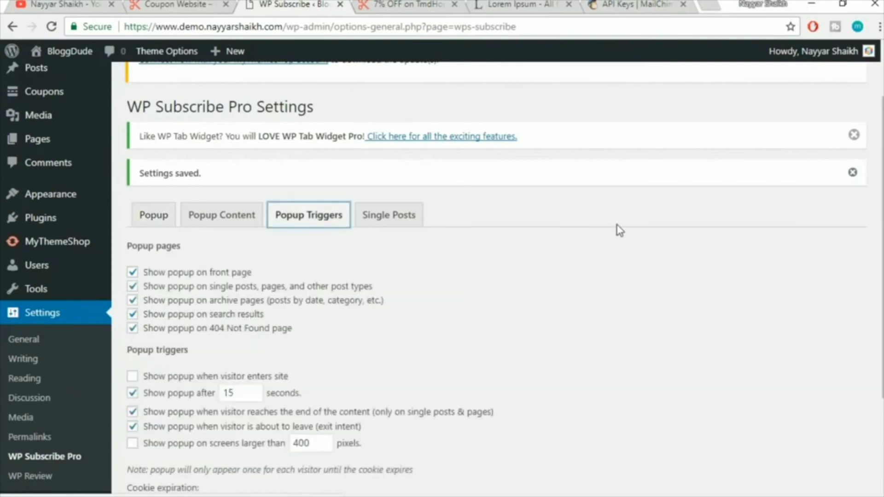
{"action": "scroll", "coordinate": [617, 229], "scroll_direction": "down", "scroll_amount": 2}
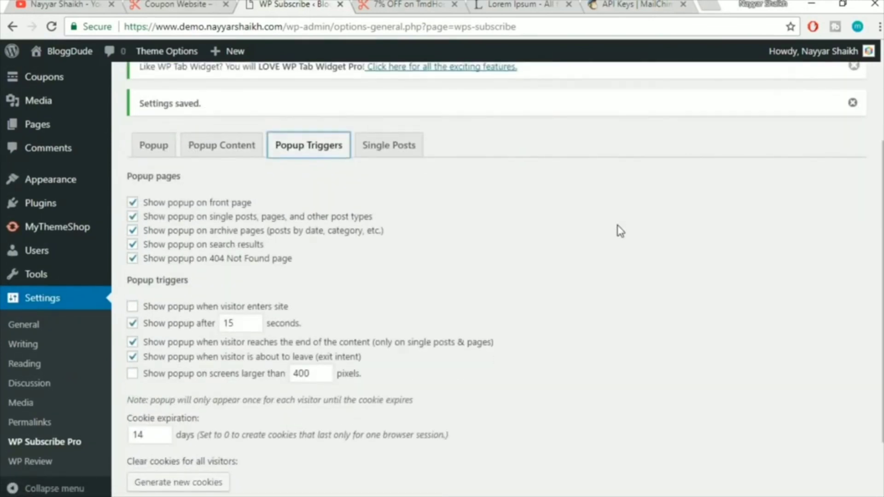
{"action": "scroll", "coordinate": [620, 230], "scroll_direction": "down", "scroll_amount": 2}
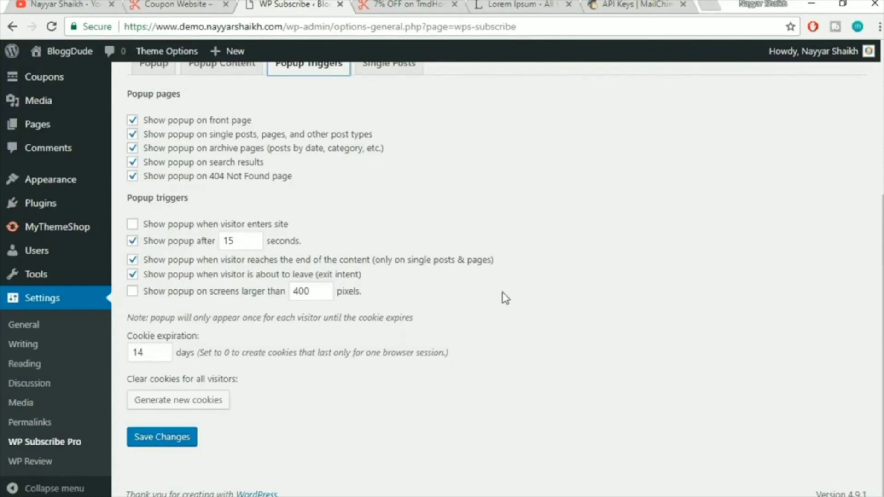
{"action": "left_click_drag", "start_coordinate": [153, 355], "coordinate": [121, 359]}
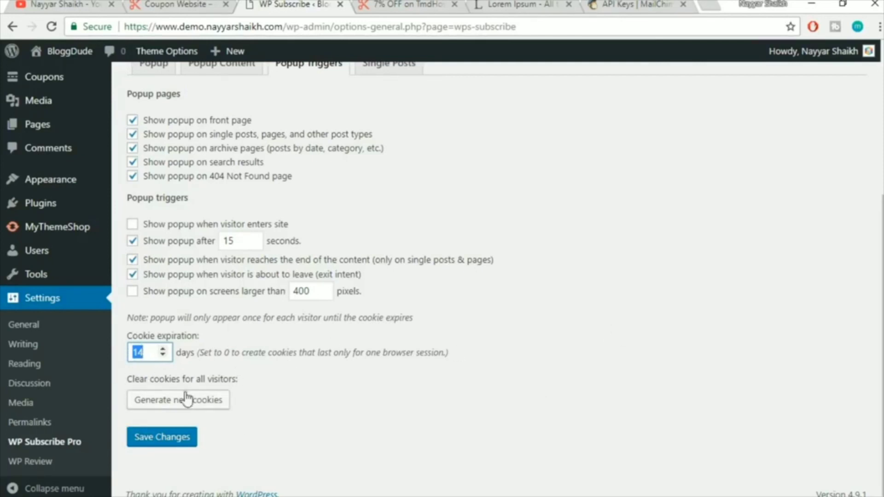
{"action": "left_click", "coordinate": [165, 440]}
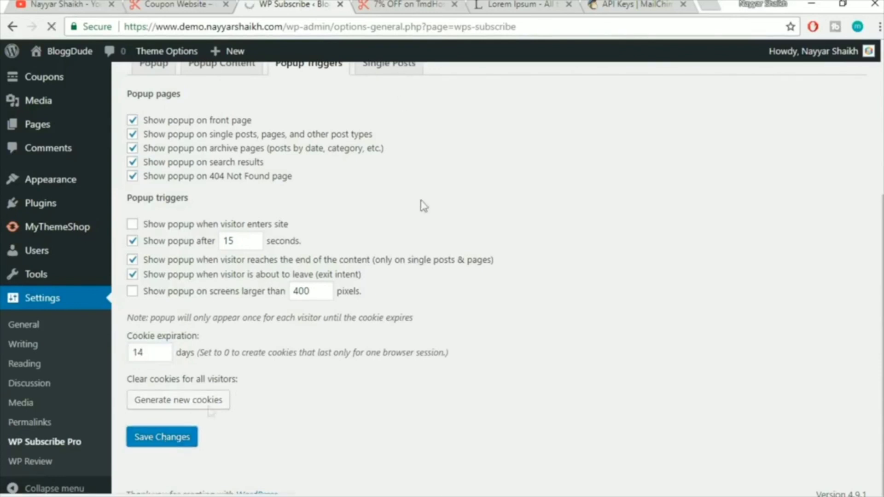
{"action": "left_click", "coordinate": [409, 5]}
Reload the TmdHosting coupon page, confirm the subscribe popup appears, and close it
{"action": "left_click", "coordinate": [492, 30]}
{"action": "key", "text": "Return"}
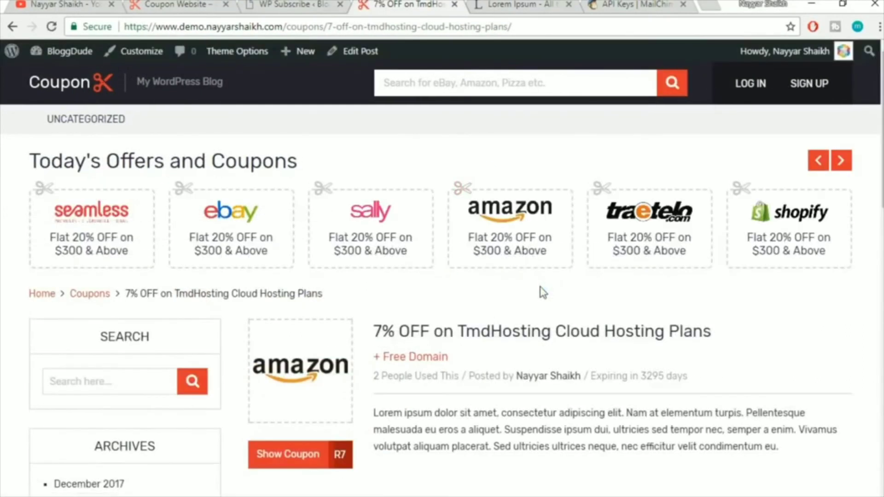
{"action": "scroll", "coordinate": [544, 293], "scroll_direction": "down", "scroll_amount": 5}
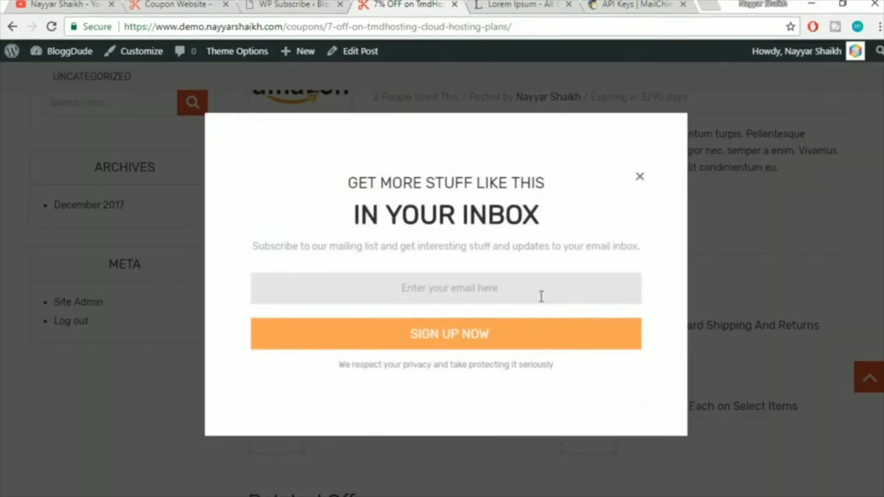
{"action": "left_click", "coordinate": [456, 286]}
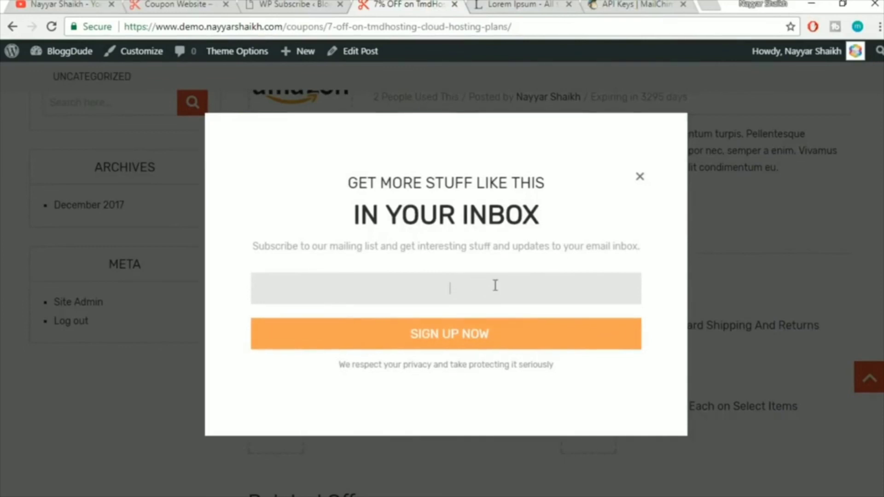
{"action": "left_click", "coordinate": [567, 267]}
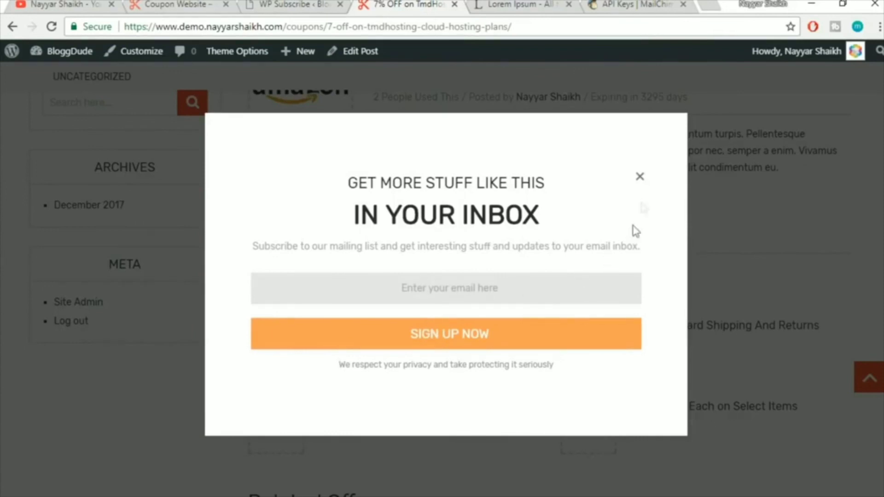
{"action": "left_click", "coordinate": [643, 190]}
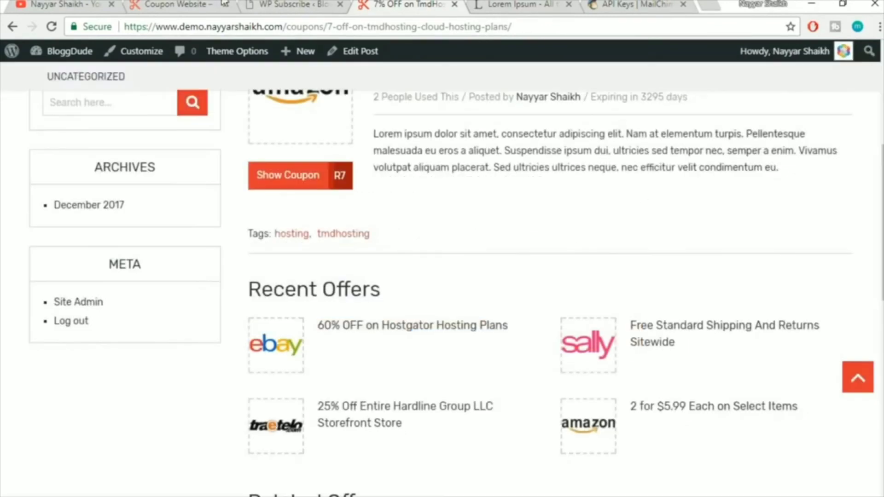
{"action": "left_click", "coordinate": [325, 4]}
Enable Add Subscribe Form to Single Posts on the Single Posts tab
{"action": "scroll", "coordinate": [642, 296], "scroll_direction": "down", "scroll_amount": 3}
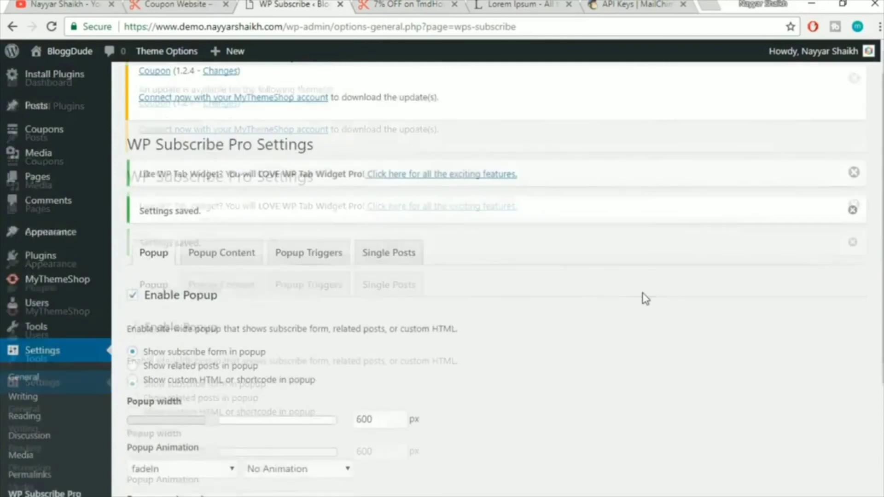
{"action": "left_click", "coordinate": [404, 155]}
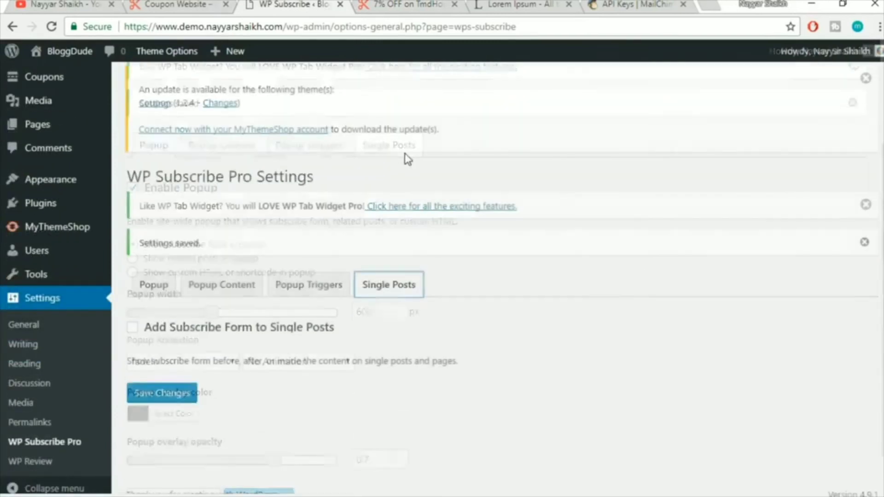
{"action": "left_click", "coordinate": [153, 330]}
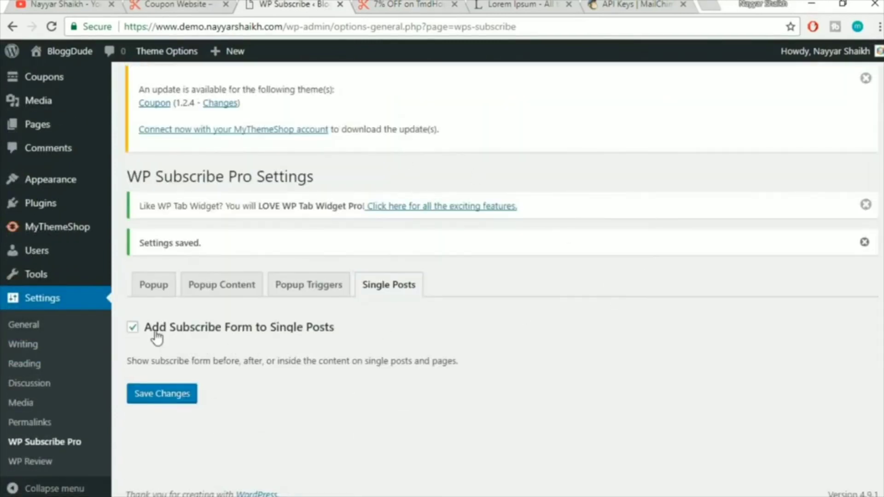
{"action": "scroll", "coordinate": [458, 328], "scroll_direction": "down", "scroll_amount": 4}
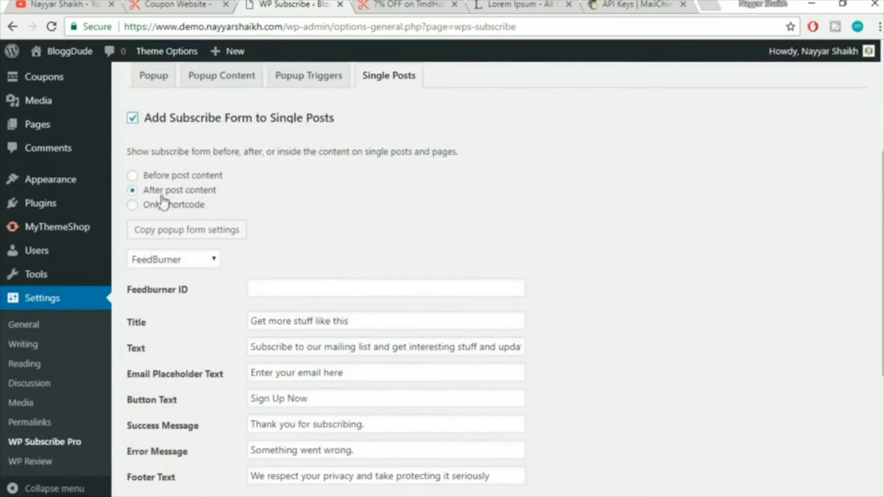
{"action": "scroll", "coordinate": [431, 238], "scroll_direction": "up", "scroll_amount": 2}
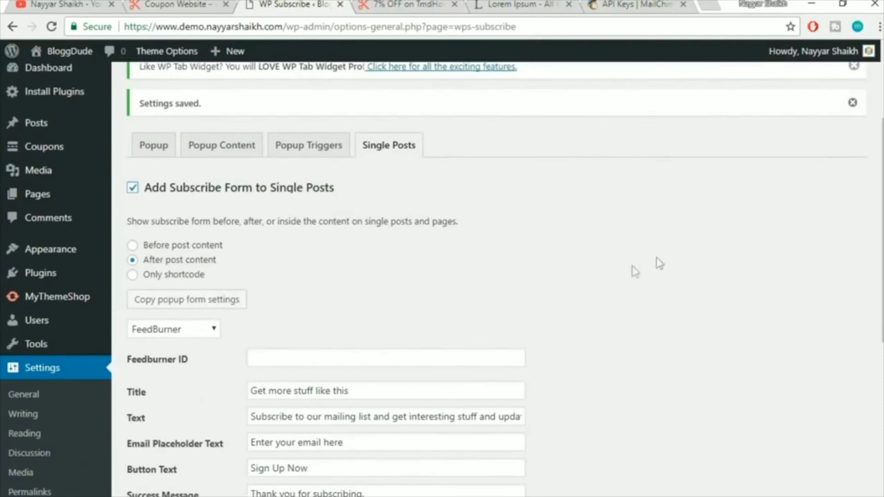
{"action": "scroll", "coordinate": [575, 226], "scroll_direction": "down", "scroll_amount": 1}
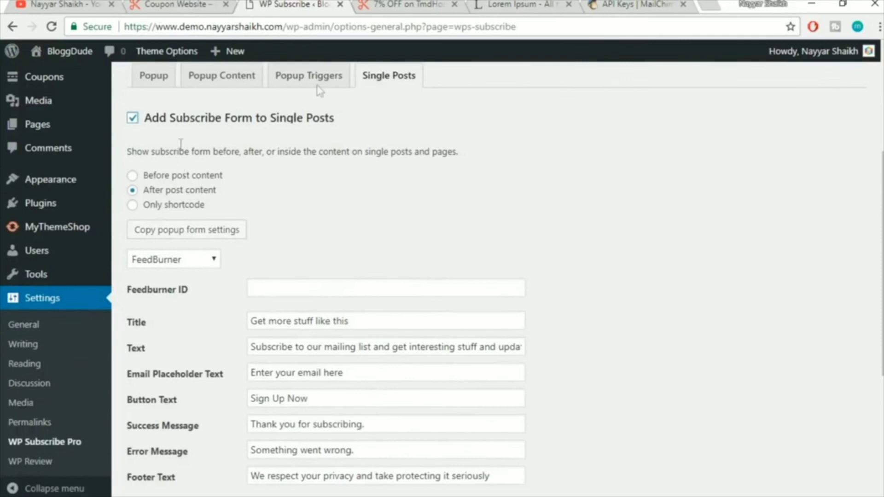
{"action": "left_click_drag", "start_coordinate": [129, 152], "coordinate": [336, 148]}
{"action": "left_click", "coordinate": [336, 149]}
{"action": "scroll", "coordinate": [266, 236], "scroll_direction": "down", "scroll_amount": 2}
Set the single-post form's service to MailChimp with the saved API key and a mailing list
{"action": "left_click", "coordinate": [193, 189]}
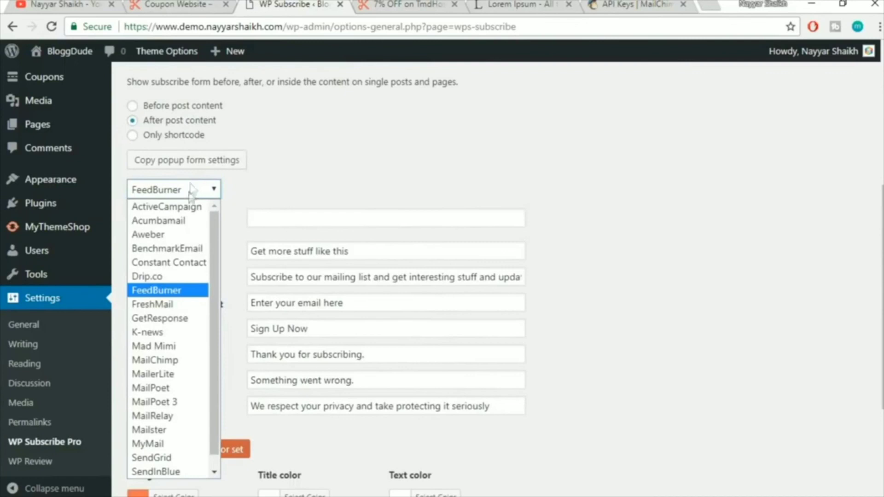
{"action": "left_click", "coordinate": [175, 360]}
{"action": "left_click", "coordinate": [365, 220]}
{"action": "left_click", "coordinate": [367, 244]}
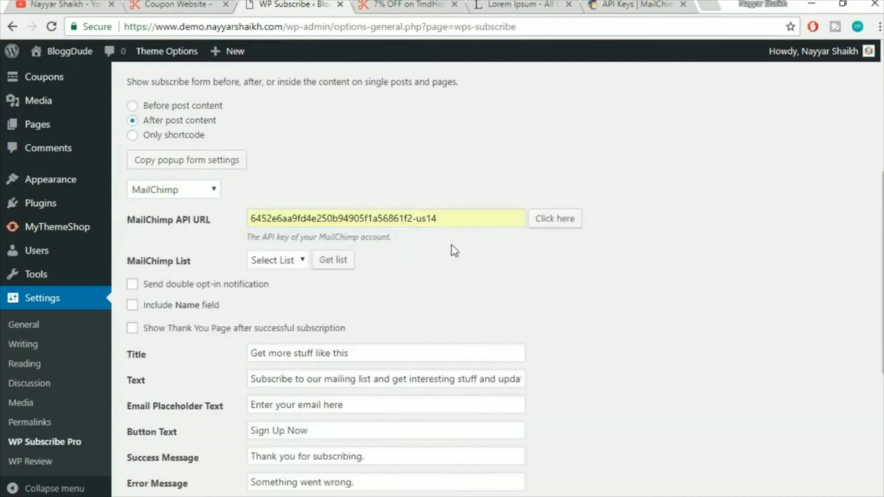
{"action": "left_click", "coordinate": [258, 267]}
{"action": "left_click", "coordinate": [288, 306]}
Load the first predefined colour set and save the single-post form settings
{"action": "scroll", "coordinate": [614, 258], "scroll_direction": "down", "scroll_amount": 3}
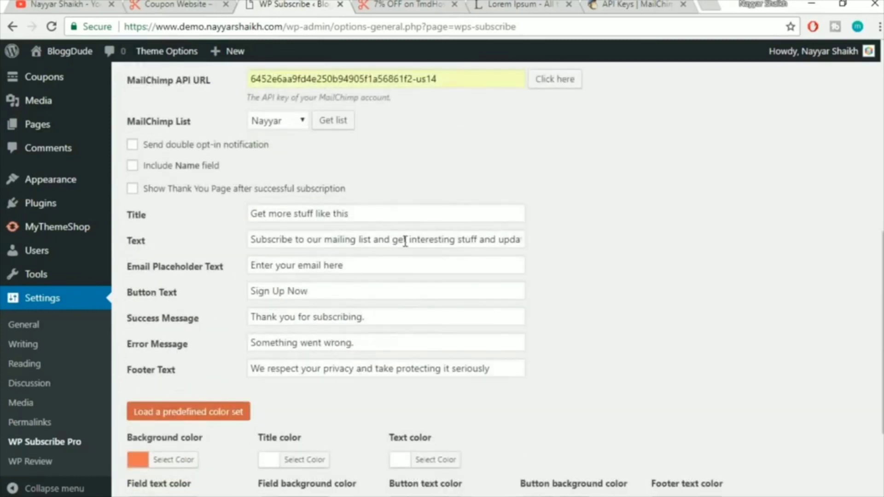
{"action": "scroll", "coordinate": [405, 241], "scroll_direction": "down", "scroll_amount": 3}
{"action": "left_click", "coordinate": [196, 275]}
{"action": "left_click", "coordinate": [193, 313]}
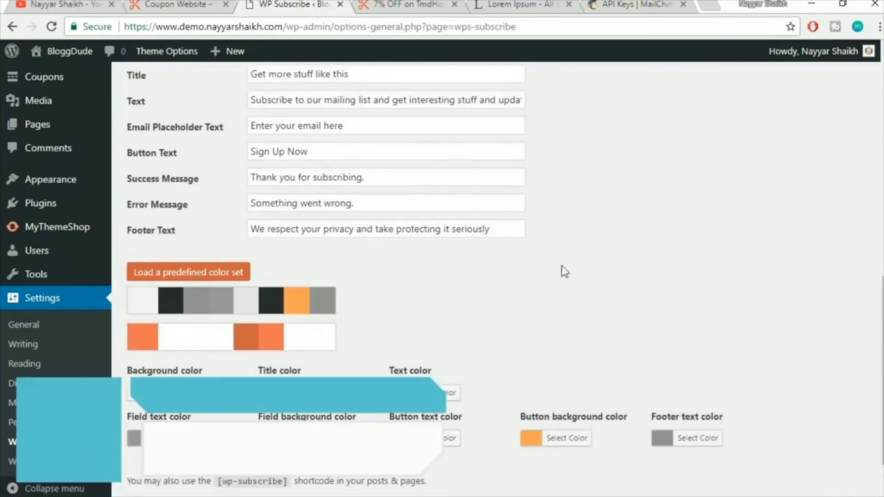
{"action": "scroll", "coordinate": [711, 266], "scroll_direction": "down", "scroll_amount": 2}
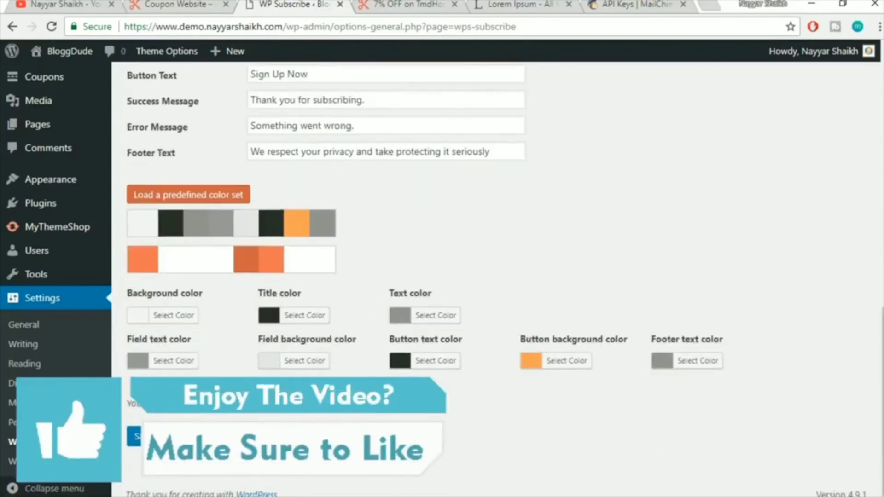
{"action": "left_click", "coordinate": [135, 436]}
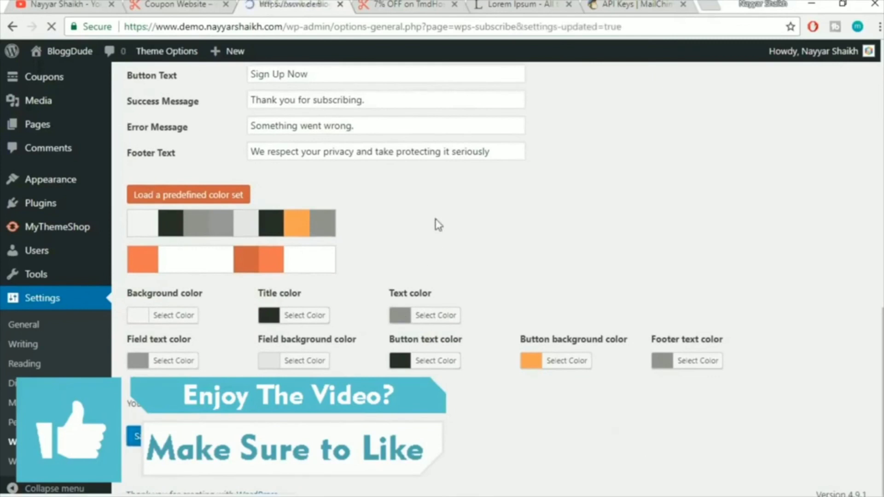
Reload the coupon page twice to check the single-post subscribe form
{"action": "left_click", "coordinate": [394, 8]}
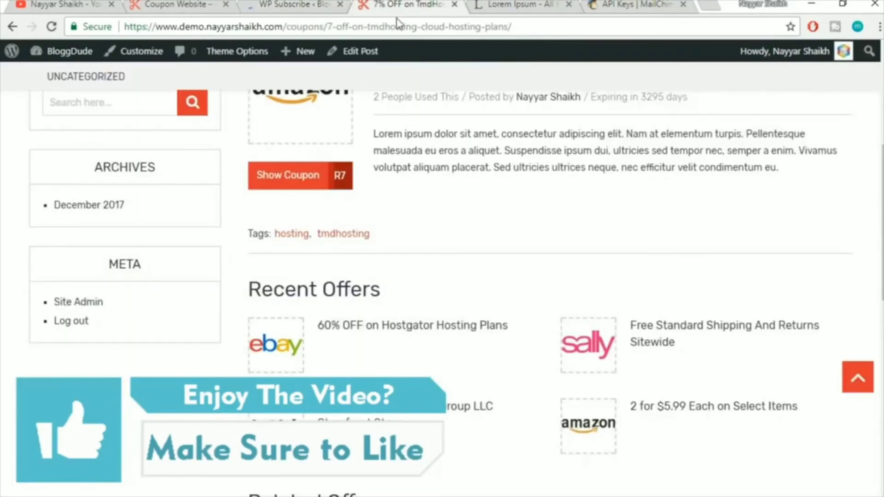
{"action": "left_click", "coordinate": [405, 31]}
{"action": "key", "text": "Return"}
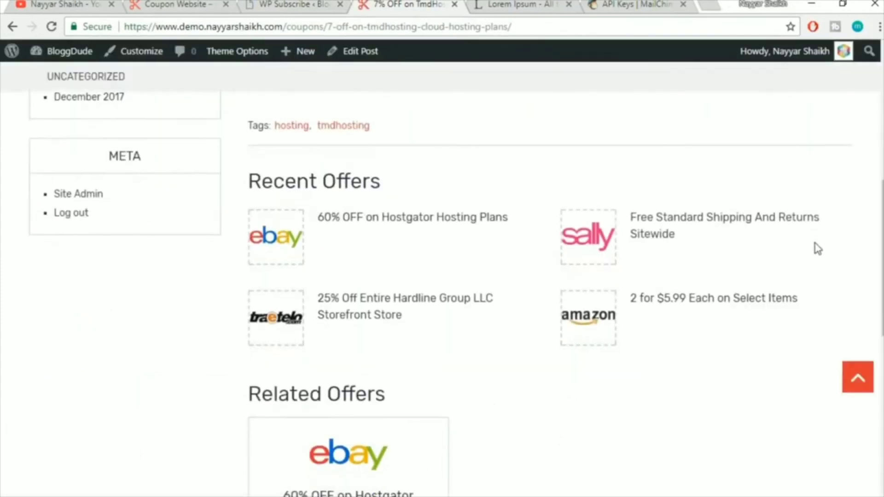
{"action": "scroll", "coordinate": [813, 245], "scroll_direction": "down", "scroll_amount": 5}
{"action": "scroll", "coordinate": [818, 249], "scroll_direction": "up", "scroll_amount": 10}
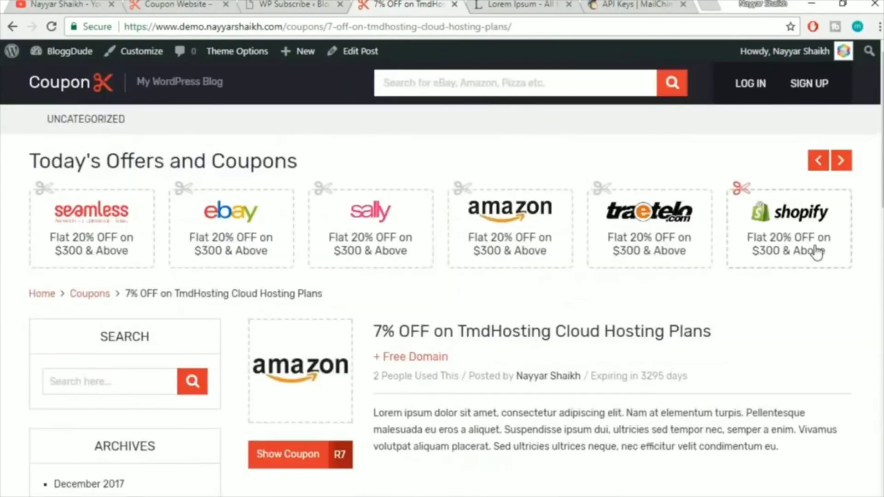
{"action": "scroll", "coordinate": [602, 223], "scroll_direction": "down", "scroll_amount": 15}
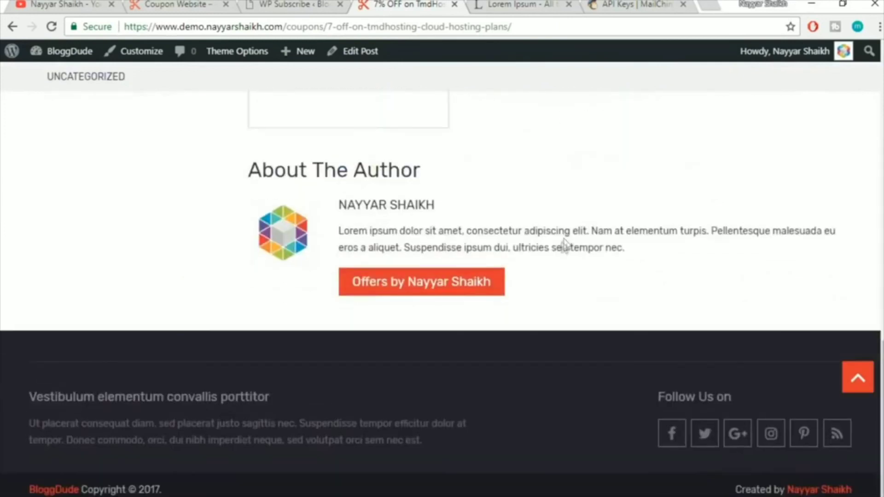
{"action": "scroll", "coordinate": [563, 248], "scroll_direction": "up", "scroll_amount": 5}
{"action": "scroll", "coordinate": [562, 249], "scroll_direction": "up", "scroll_amount": 6}
{"action": "left_click", "coordinate": [591, 27]}
{"action": "key", "text": "Return"}
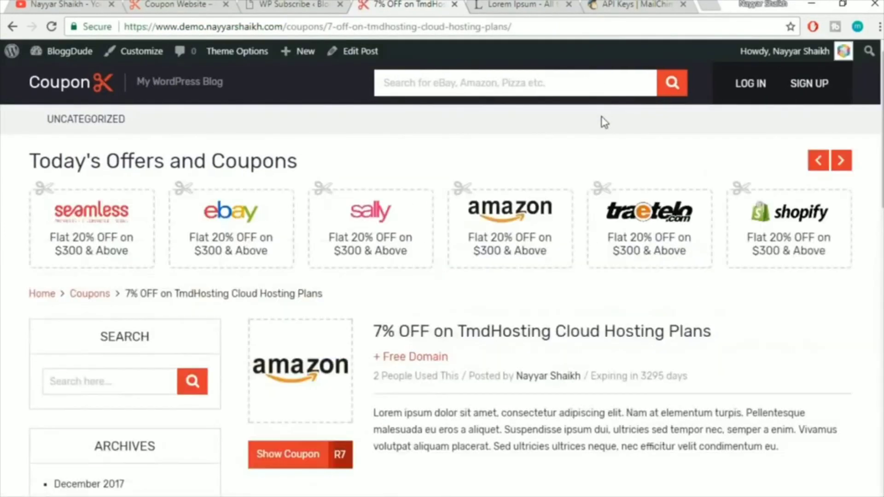
{"action": "scroll", "coordinate": [603, 122], "scroll_direction": "down", "scroll_amount": 2}
{"action": "scroll", "coordinate": [603, 122], "scroll_direction": "down", "scroll_amount": 16}
{"action": "scroll", "coordinate": [602, 161], "scroll_direction": "up", "scroll_amount": 10}
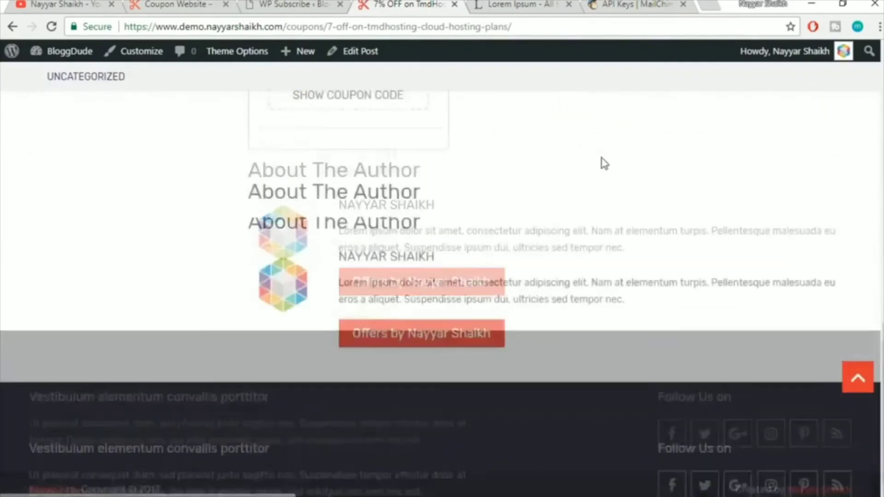
{"action": "scroll", "coordinate": [605, 166], "scroll_direction": "up", "scroll_amount": 10}
Save the WP Subscribe Pro settings again and recheck the coupon page
{"action": "key", "text": "ctrl+shift+Tab"}
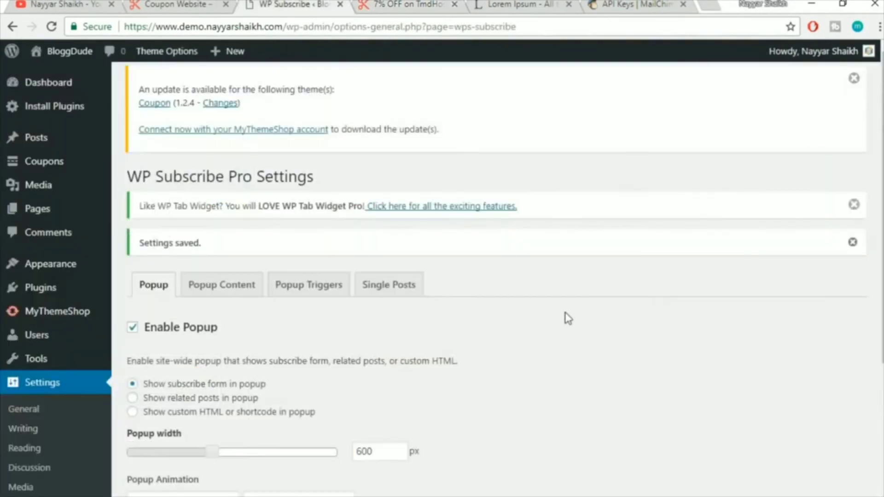
{"action": "scroll", "coordinate": [566, 316], "scroll_direction": "down", "scroll_amount": 4}
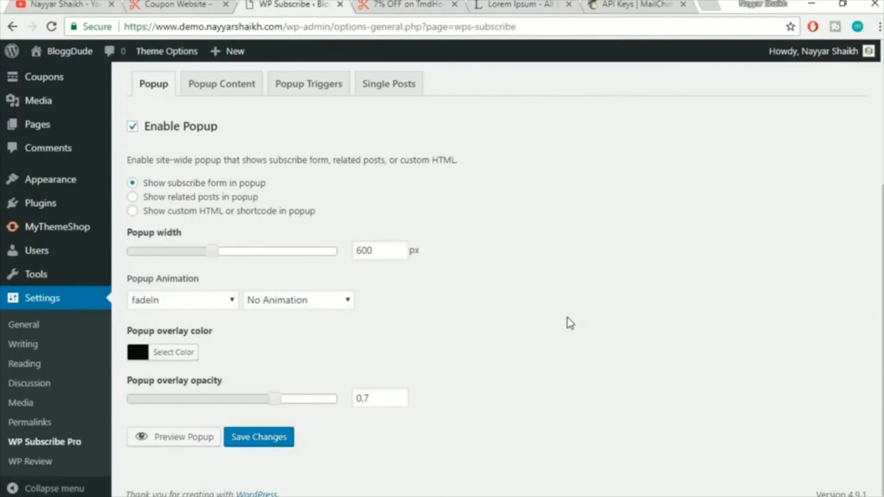
{"action": "left_click", "coordinate": [274, 440]}
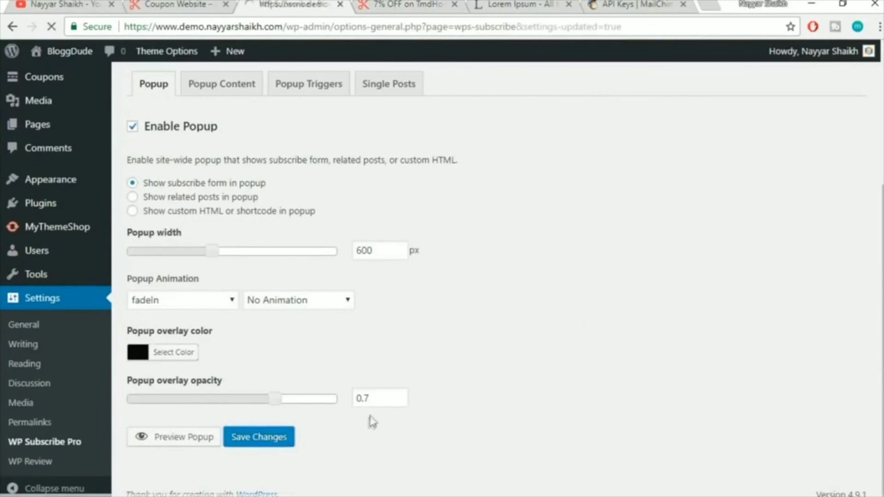
{"action": "left_click", "coordinate": [408, 7]}
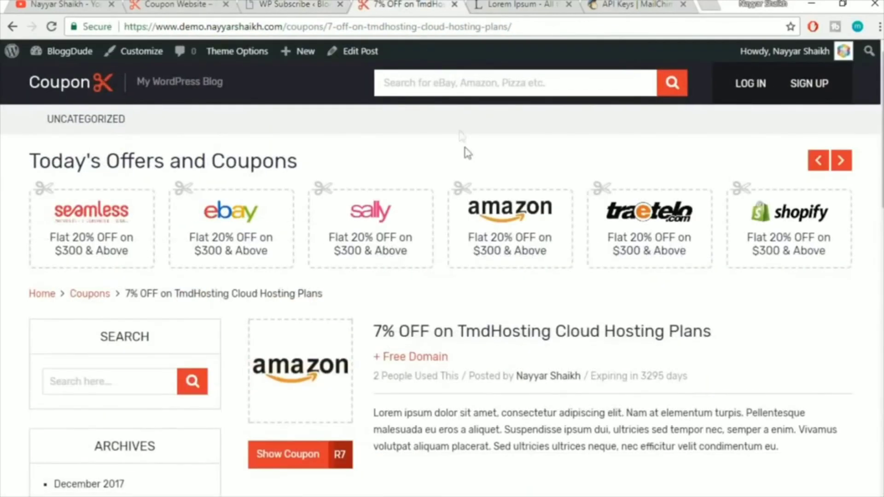
{"action": "scroll", "coordinate": [469, 161], "scroll_direction": "down", "scroll_amount": 15}
{"action": "scroll", "coordinate": [502, 218], "scroll_direction": "up", "scroll_amount": 5}
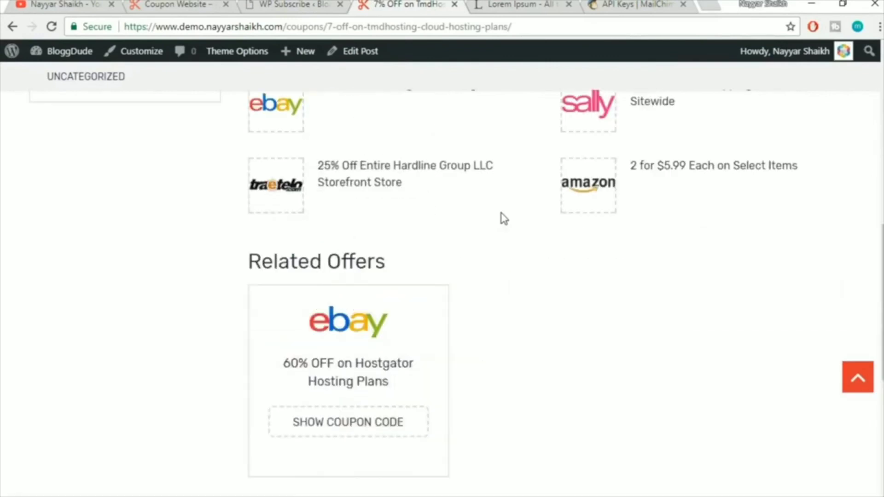
{"action": "scroll", "coordinate": [503, 217], "scroll_direction": "up", "scroll_amount": 8}
{"action": "scroll", "coordinate": [746, 265], "scroll_direction": "down", "scroll_amount": 4}
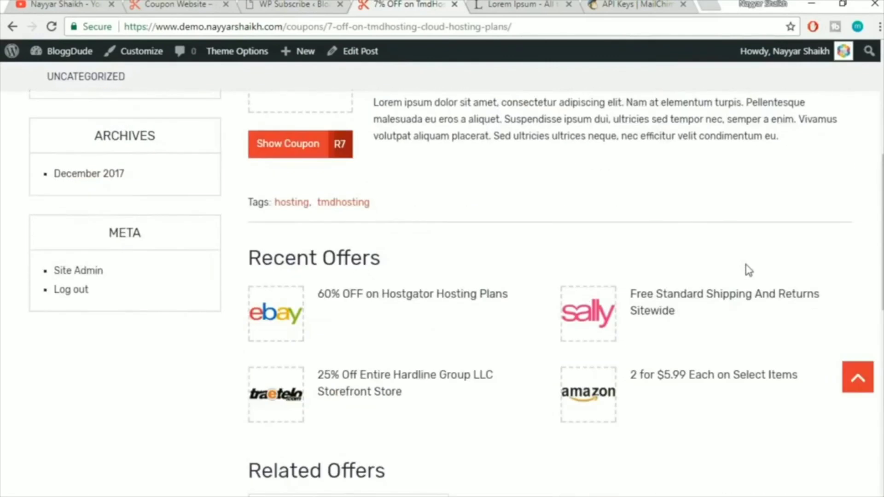
{"action": "left_click", "coordinate": [306, 5]}
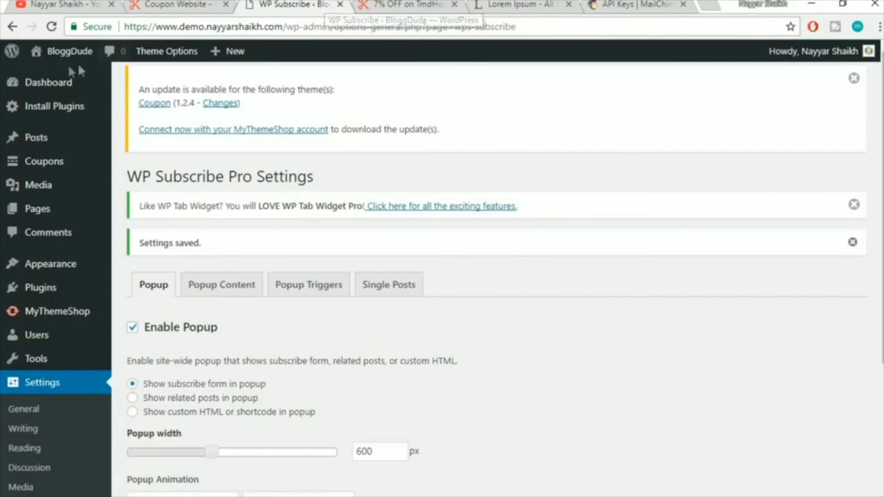
Add a WP Subscribe Pro Widget to the Subscribe Widget Area
{"action": "mouse_move", "coordinate": [69, 269]}
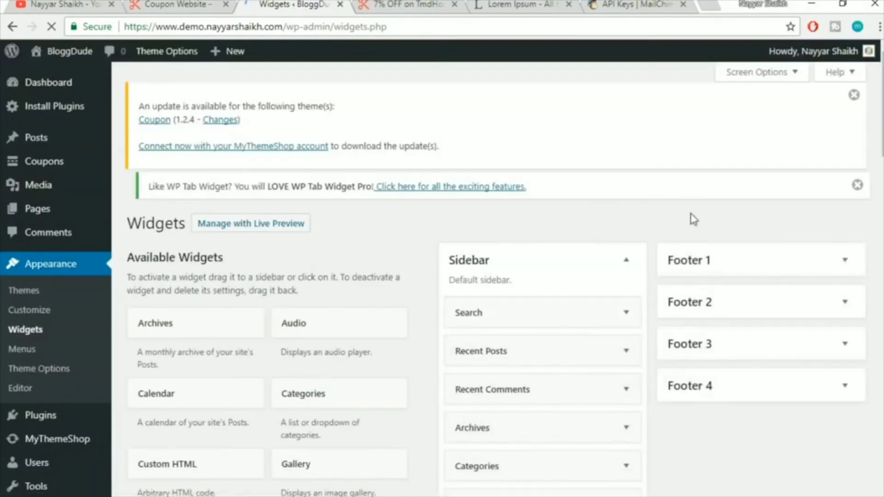
{"action": "scroll", "coordinate": [693, 219], "scroll_direction": "down", "scroll_amount": 10}
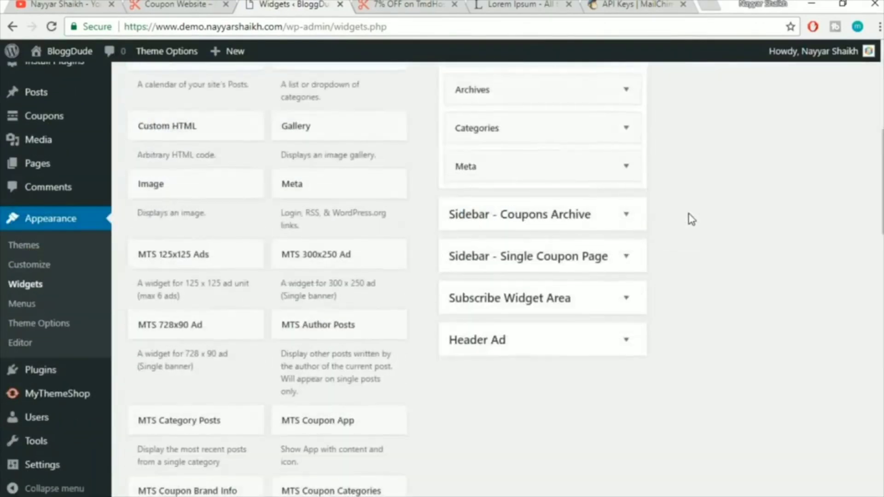
{"action": "scroll", "coordinate": [693, 220], "scroll_direction": "down", "scroll_amount": 13}
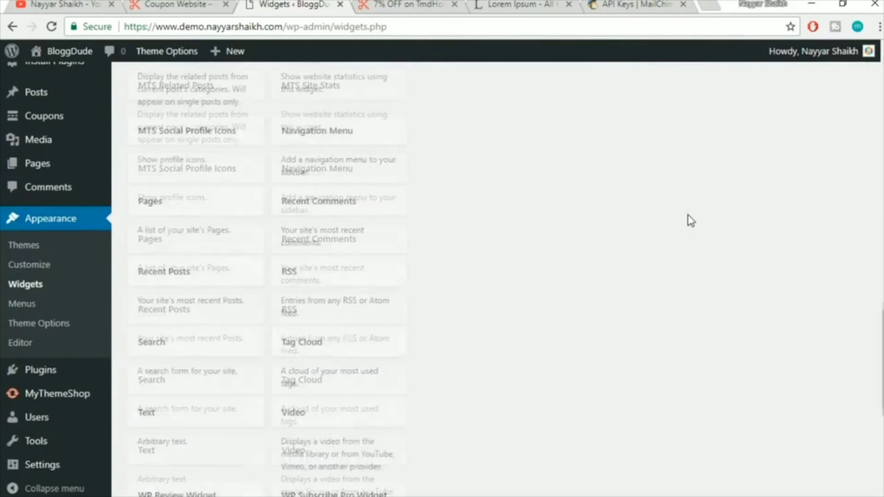
{"action": "scroll", "coordinate": [691, 221], "scroll_direction": "down", "scroll_amount": 3}
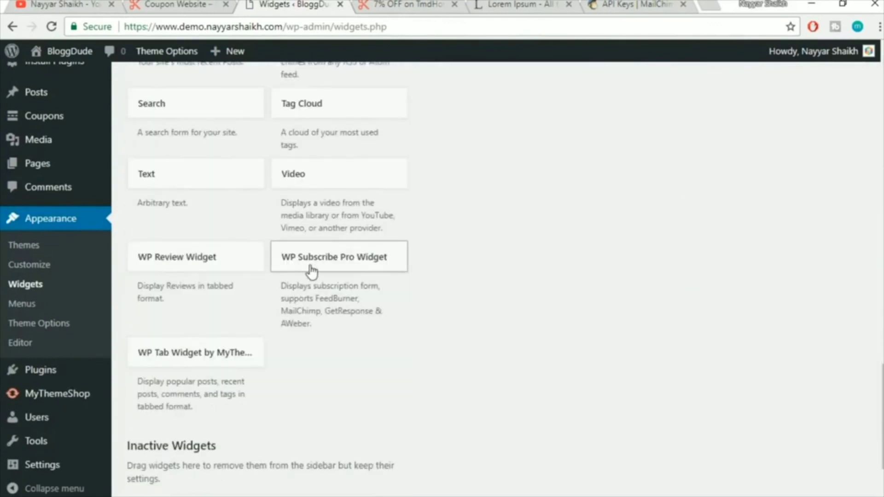
{"action": "left_click", "coordinate": [370, 269]}
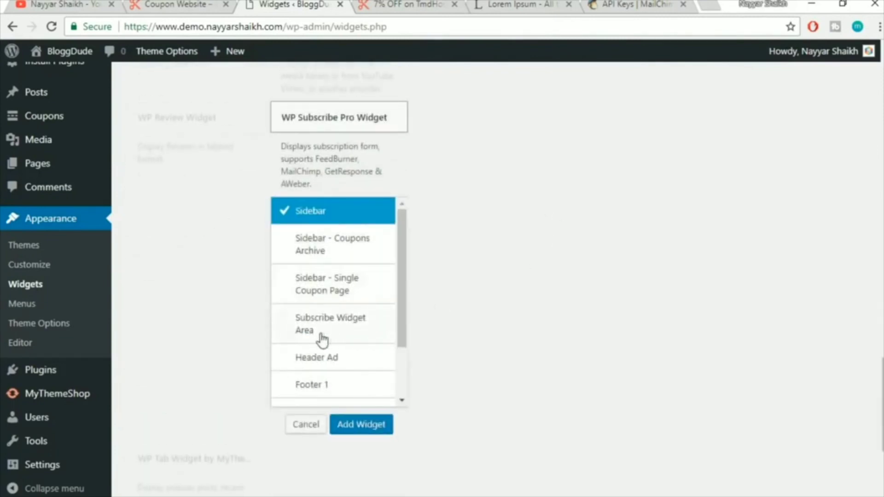
{"action": "left_click", "coordinate": [323, 334]}
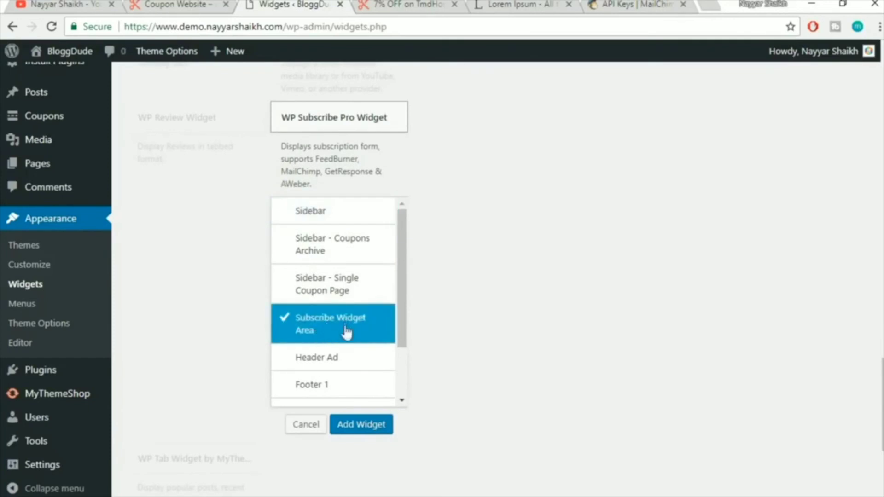
{"action": "left_click", "coordinate": [378, 426]}
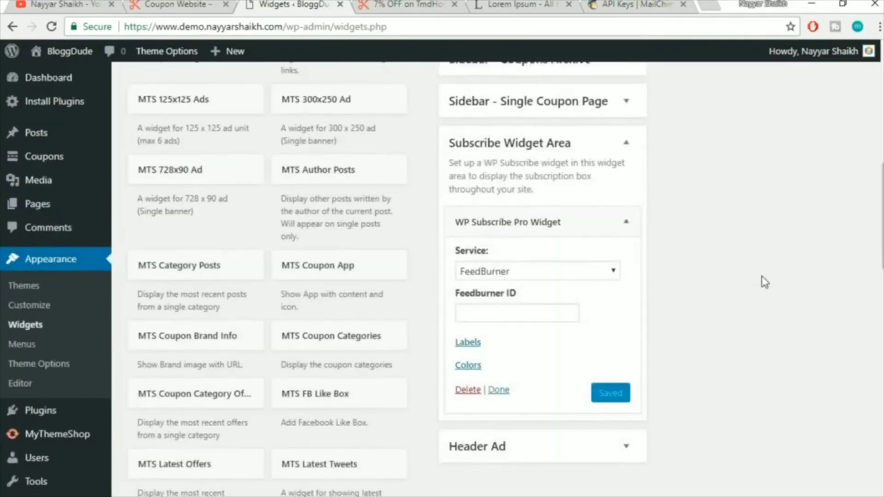
Set the widget's service to MailChimp with the saved API key and a mailing list
{"action": "left_click", "coordinate": [509, 211]}
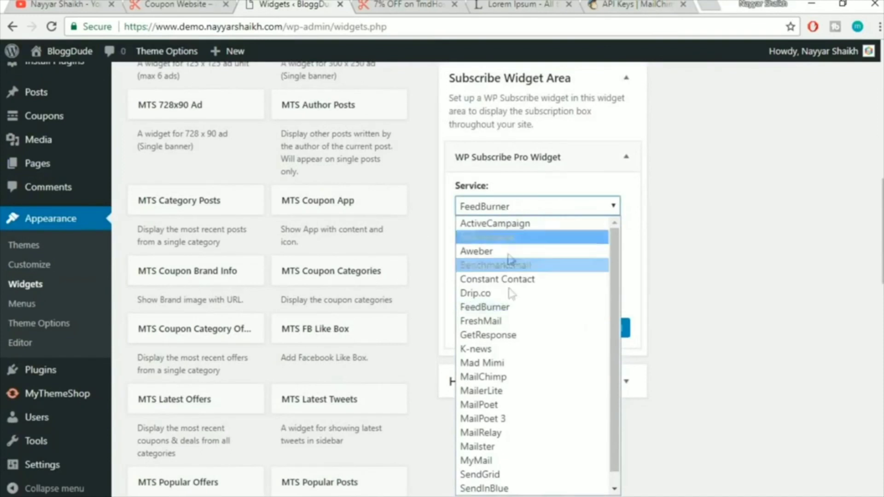
{"action": "left_click", "coordinate": [519, 379]}
{"action": "left_click", "coordinate": [513, 243]}
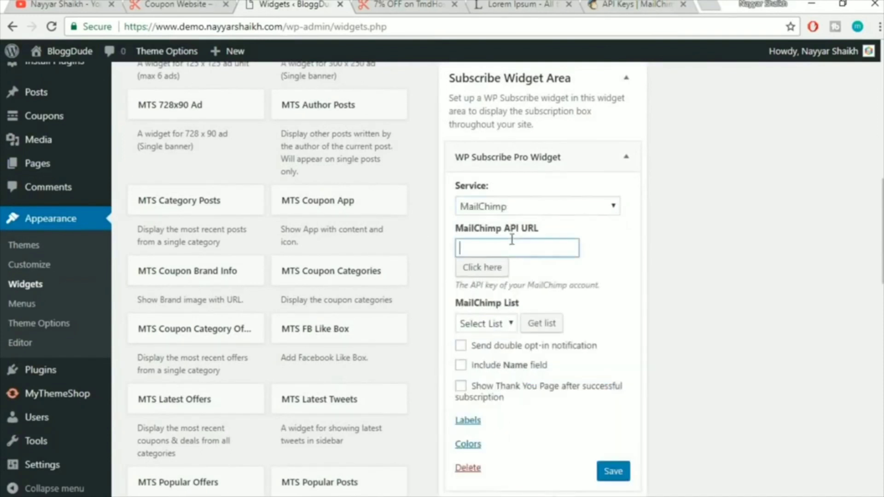
{"action": "left_click", "coordinate": [522, 270]}
{"action": "scroll", "coordinate": [789, 249], "scroll_direction": "down", "scroll_amount": 3}
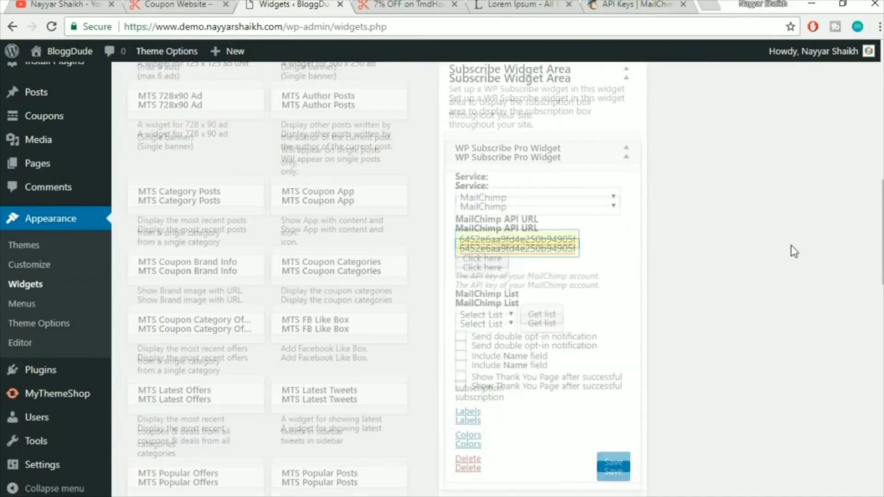
{"action": "left_click", "coordinate": [486, 184]}
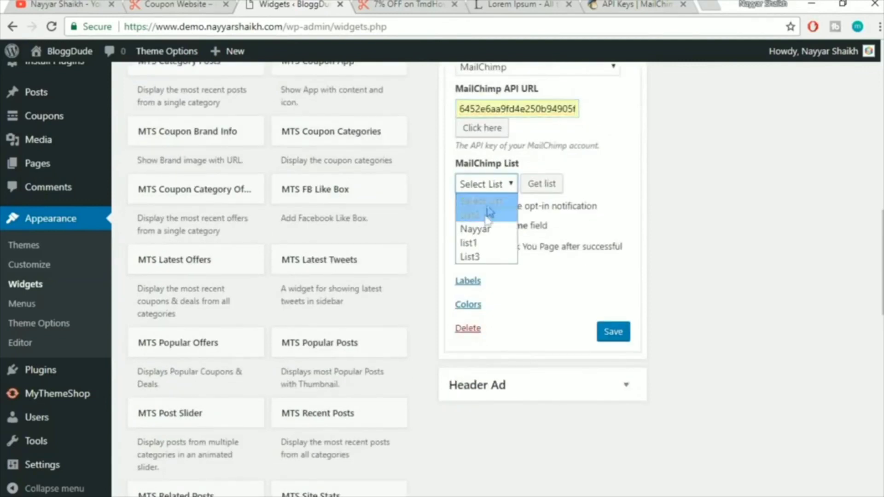
{"action": "left_click", "coordinate": [483, 226]}
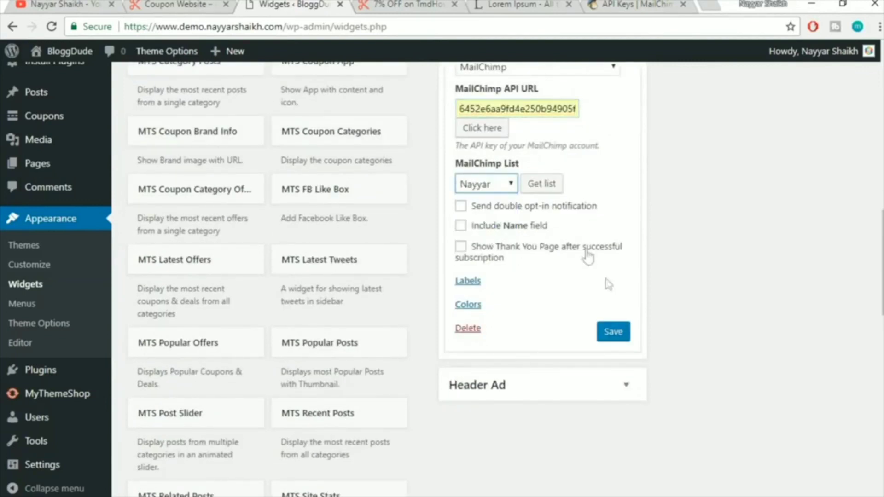
Review the widget's label and colour settings, then save the widget
{"action": "left_click", "coordinate": [474, 283]}
{"action": "scroll", "coordinate": [527, 405], "scroll_direction": "down", "scroll_amount": 3}
{"action": "scroll", "coordinate": [528, 386], "scroll_direction": "down", "scroll_amount": 4}
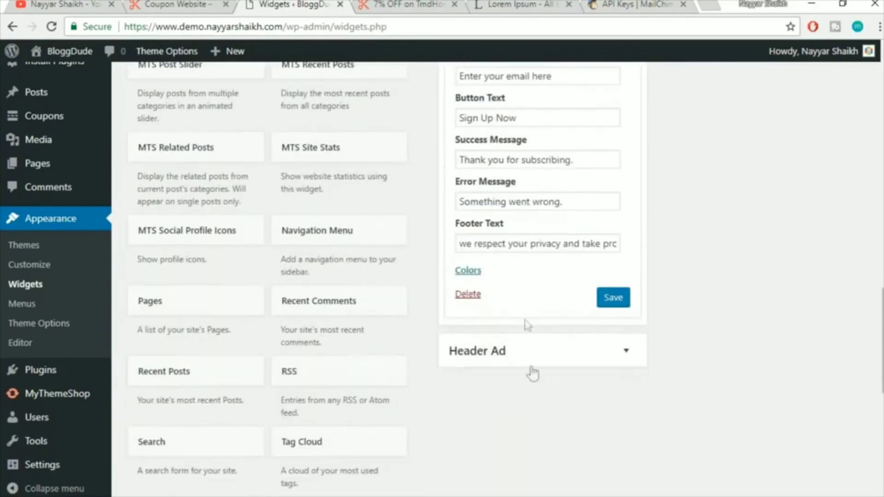
{"action": "scroll", "coordinate": [539, 201], "scroll_direction": "up", "scroll_amount": 6}
{"action": "left_click", "coordinate": [476, 214]}
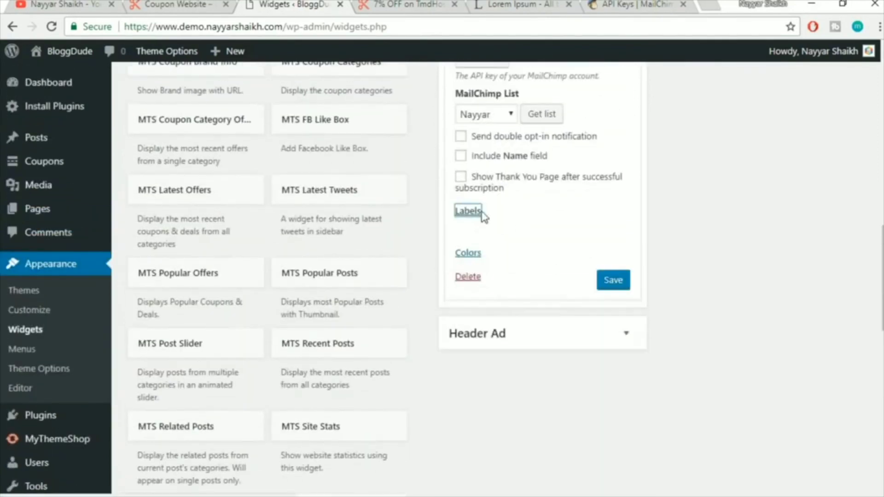
{"action": "left_click", "coordinate": [475, 238]}
{"action": "scroll", "coordinate": [608, 477], "scroll_direction": "down", "scroll_amount": 3}
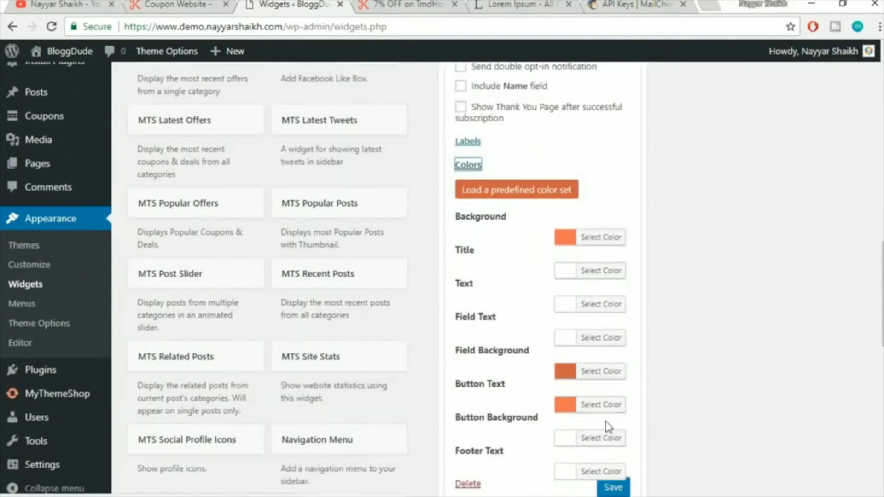
{"action": "left_click", "coordinate": [617, 420]}
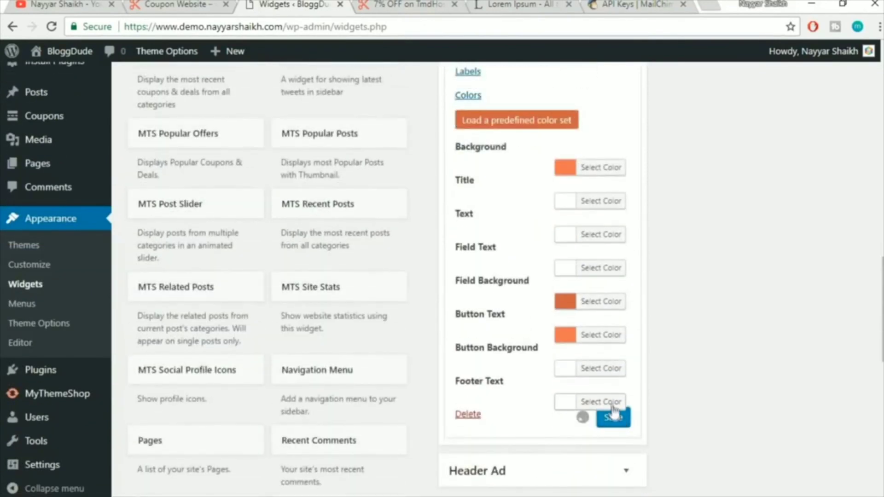
{"action": "left_click", "coordinate": [418, 3]}
Reload the coupon page and check the new 'Get more stuff' subscribe banner
{"action": "left_click", "coordinate": [420, 28]}
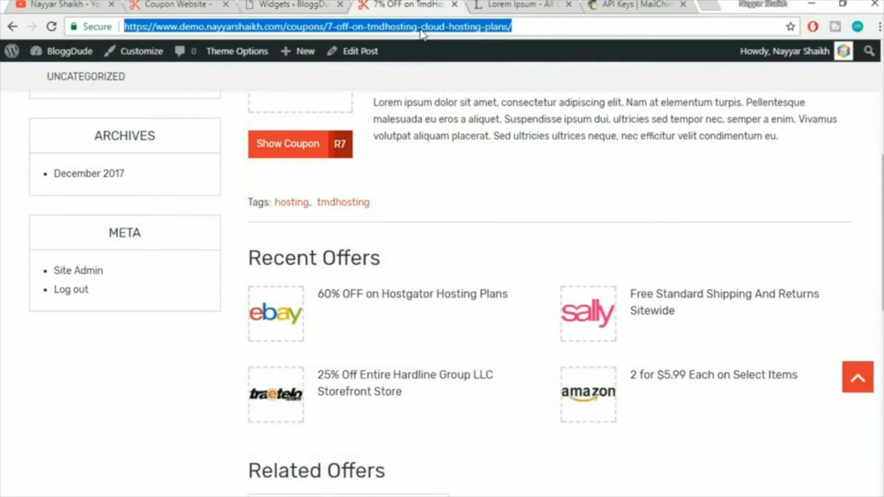
{"action": "key", "text": "Return"}
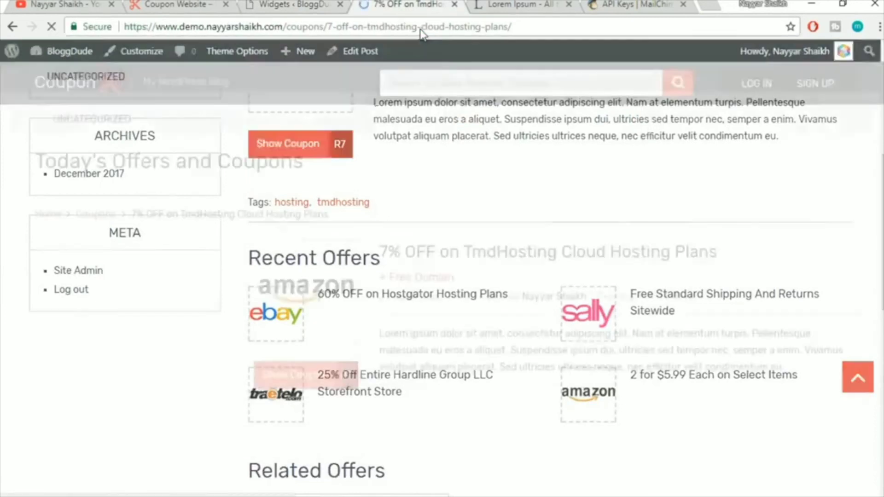
{"action": "scroll", "coordinate": [459, 80], "scroll_direction": "down", "scroll_amount": 12}
{"action": "scroll", "coordinate": [505, 167], "scroll_direction": "up", "scroll_amount": 3}
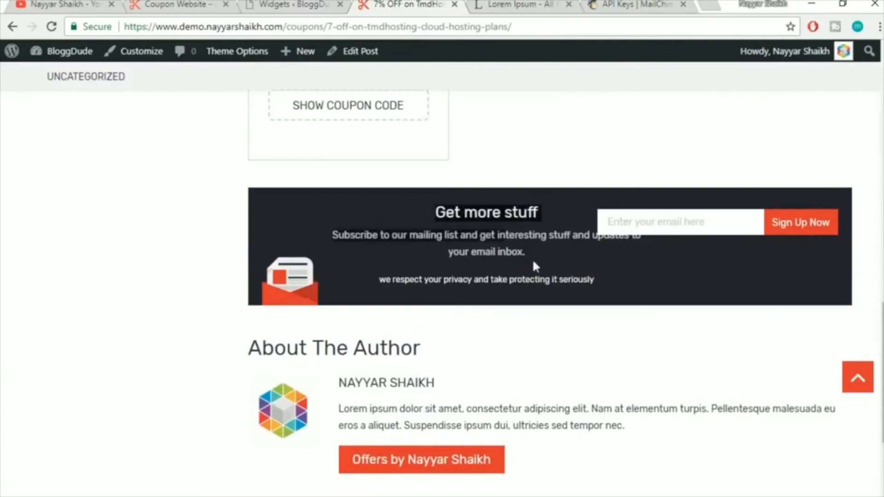
{"action": "left_click_drag", "start_coordinate": [436, 208], "coordinate": [619, 287]}
{"action": "left_click", "coordinate": [620, 287]}
{"action": "scroll", "coordinate": [609, 287], "scroll_direction": "up", "scroll_amount": 1}
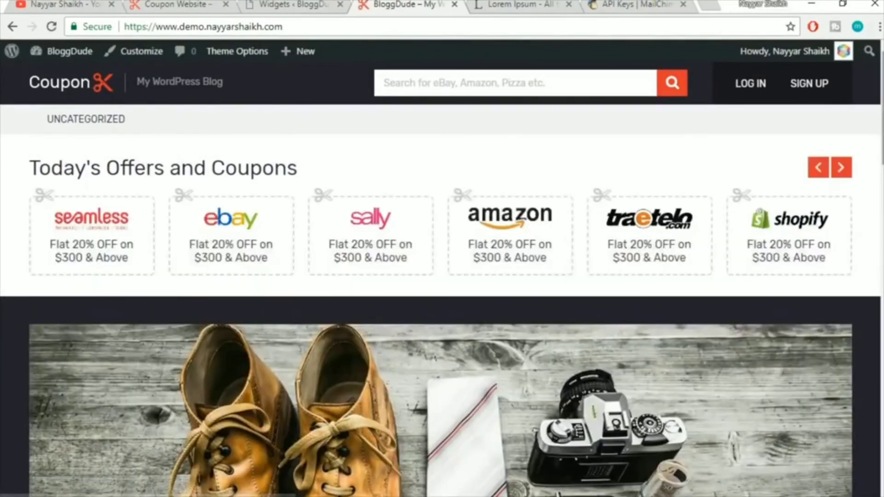
Scroll through the homepage to confirm its subscribe band appears there too
{"action": "scroll", "coordinate": [513, 197], "scroll_direction": "down", "scroll_amount": 10}
{"action": "scroll", "coordinate": [466, 308], "scroll_direction": "down", "scroll_amount": 6}
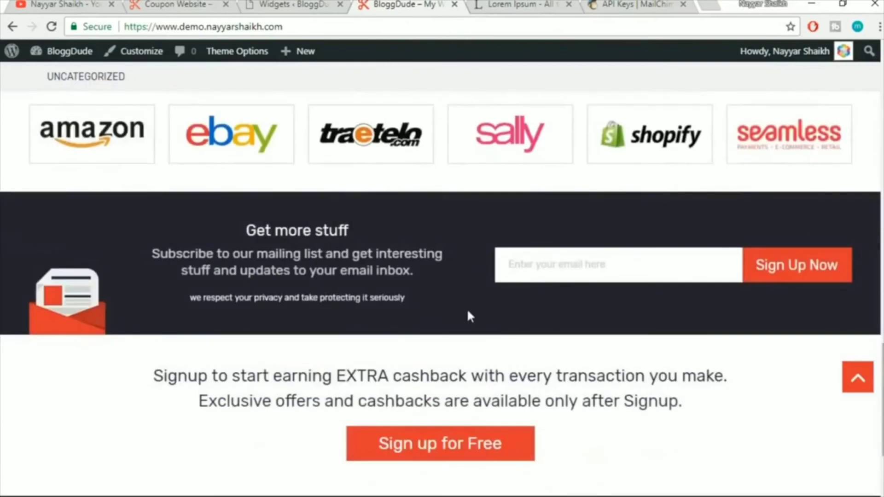
{"action": "scroll", "coordinate": [467, 308], "scroll_direction": "down", "scroll_amount": 2}
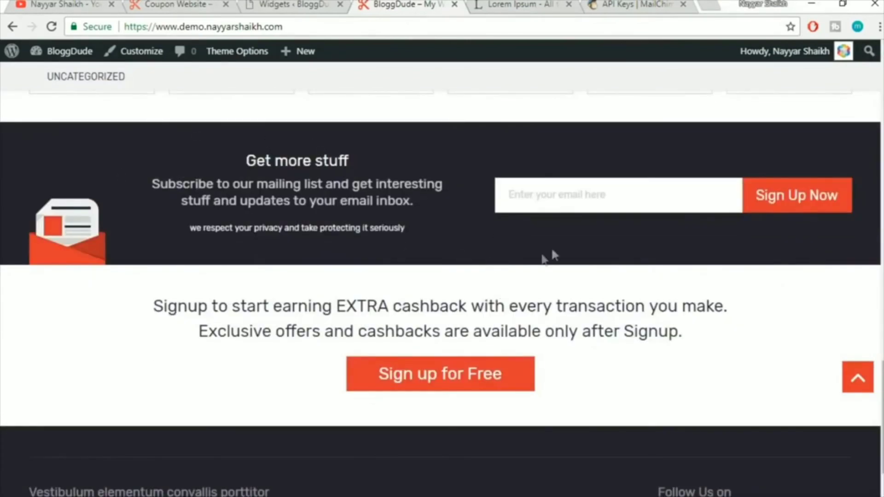
{"action": "scroll", "coordinate": [672, 299], "scroll_direction": "down", "scroll_amount": 2}
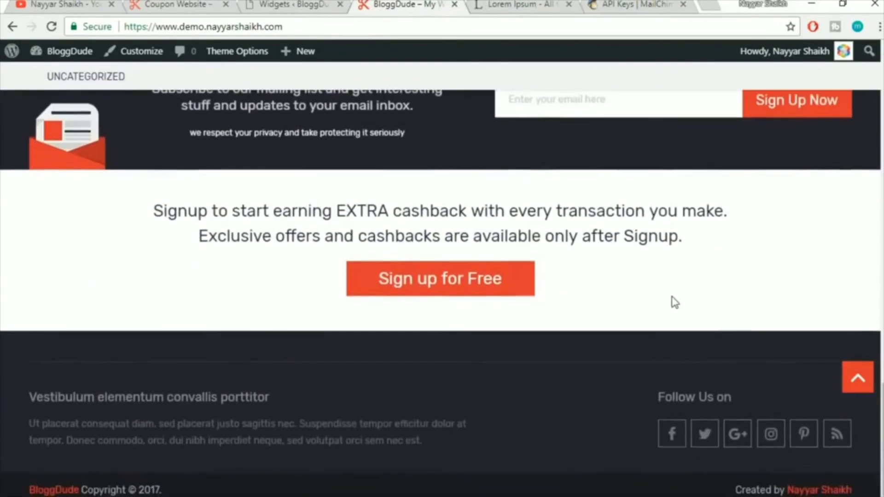
{"action": "scroll", "coordinate": [594, 312], "scroll_direction": "up", "scroll_amount": 4}
{"action": "left_click", "coordinate": [858, 379]}
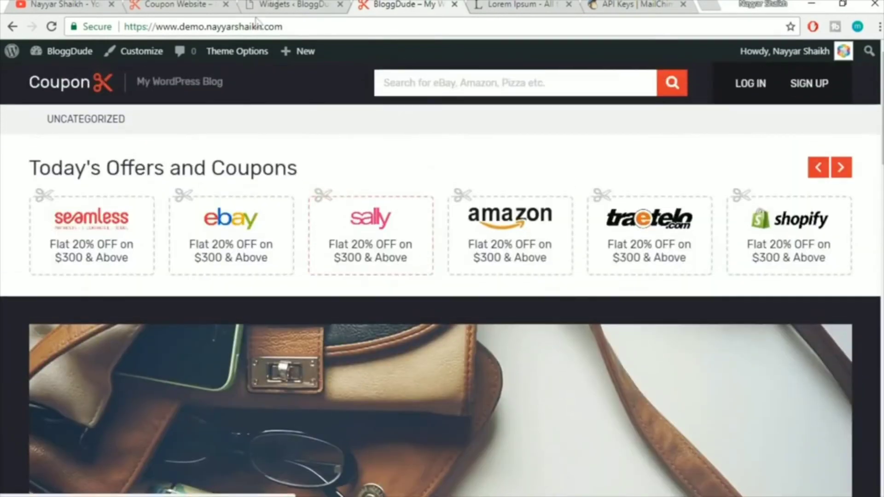
{"action": "left_click", "coordinate": [279, 6]}
Collapse the WP Subscribe Pro Widget and leave Widgets for the theme options page
{"action": "scroll", "coordinate": [703, 297], "scroll_direction": "up", "scroll_amount": 5}
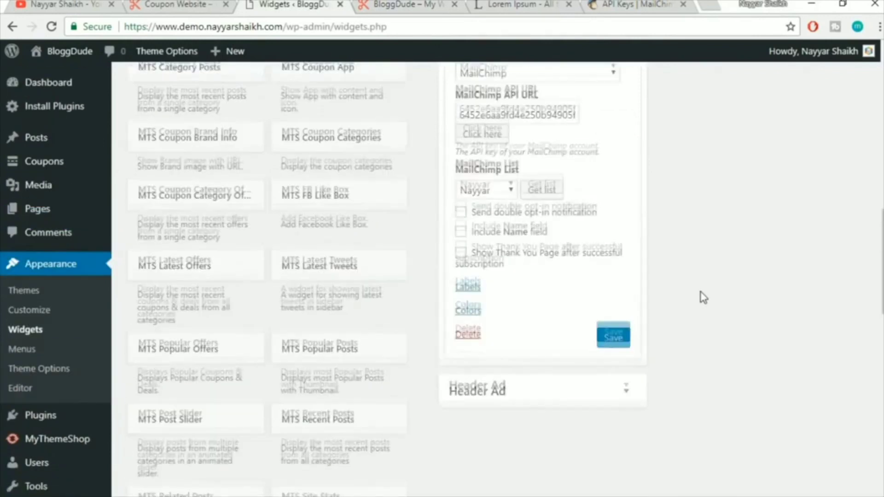
{"action": "left_click", "coordinate": [626, 88]}
{"action": "scroll", "coordinate": [705, 211], "scroll_direction": "up", "scroll_amount": 3}
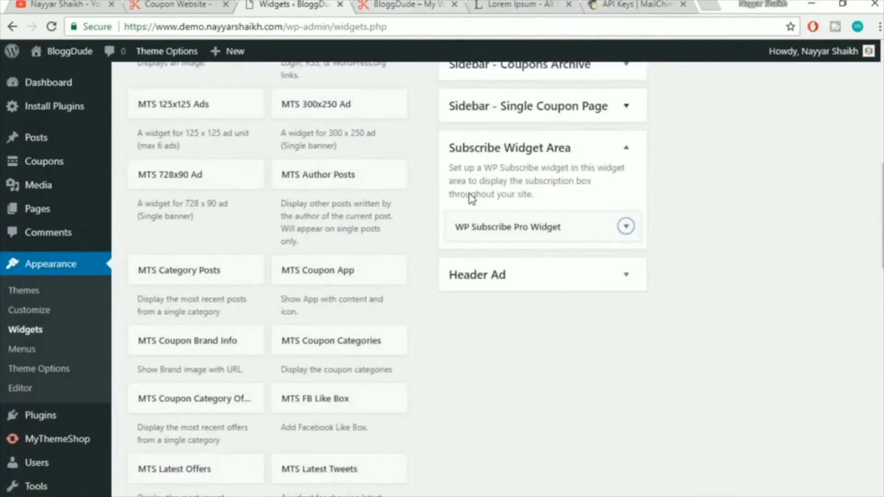
{"action": "scroll", "coordinate": [470, 199], "scroll_direction": "up", "scroll_amount": 10}
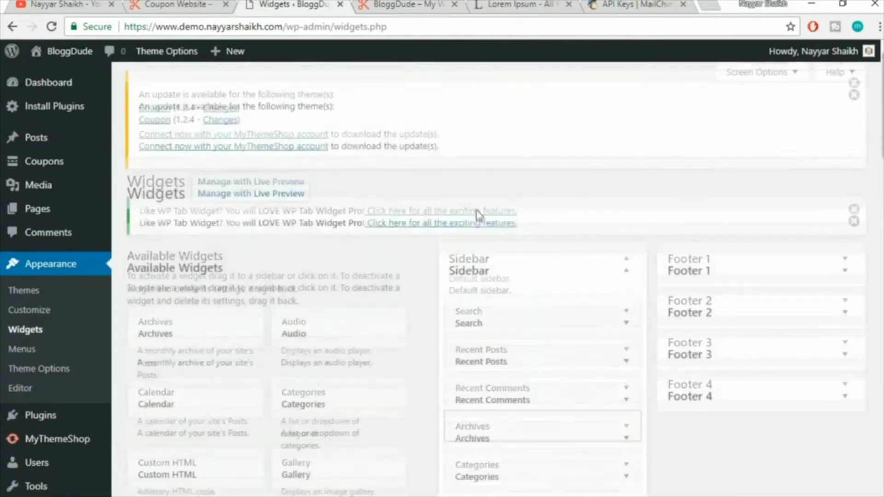
{"action": "left_click", "coordinate": [167, 51]}
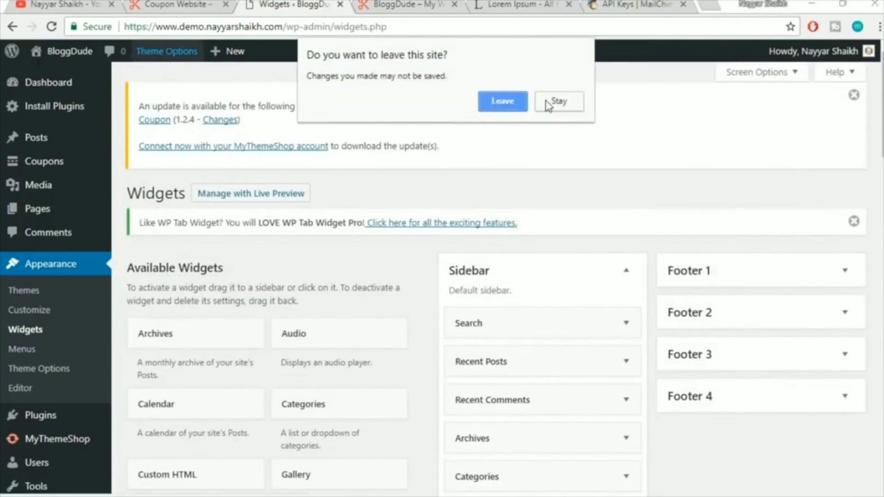
{"action": "left_click", "coordinate": [502, 101]}
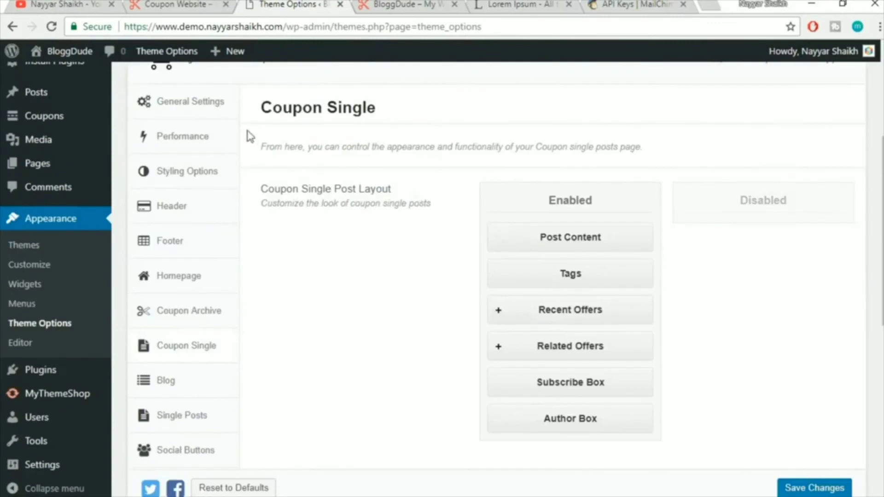
Scroll through Coupon Single's post layout and Post Meta Info settings
{"action": "left_click_drag", "start_coordinate": [258, 107], "coordinate": [438, 115]}
{"action": "left_click", "coordinate": [438, 114]}
{"action": "scroll", "coordinate": [620, 306], "scroll_direction": "down", "scroll_amount": 2}
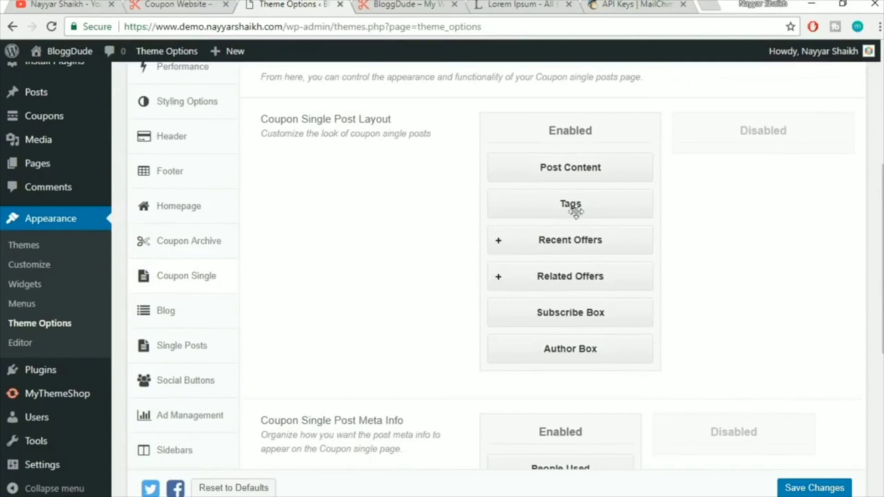
{"action": "scroll", "coordinate": [738, 267], "scroll_direction": "down", "scroll_amount": 3}
{"action": "scroll", "coordinate": [611, 284], "scroll_direction": "down", "scroll_amount": 1}
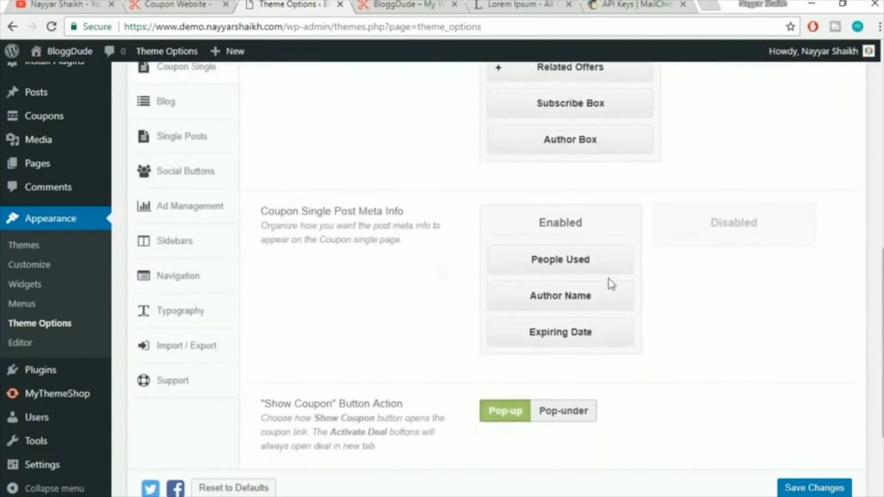
{"action": "left_click_drag", "start_coordinate": [270, 215], "coordinate": [406, 213]}
{"action": "left_click", "coordinate": [410, 217]}
Review the sally coupon's usage, rewards and expiry details on the site, then glance at Theme Options
{"action": "left_click", "coordinate": [402, 10]}
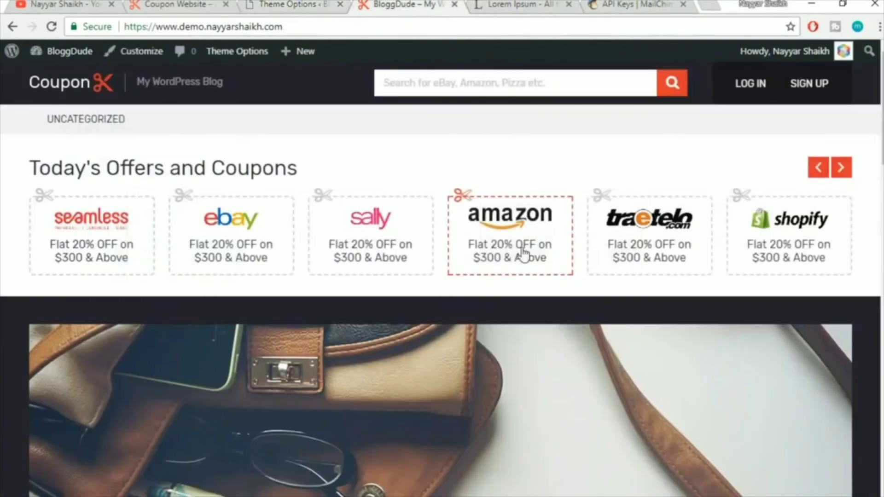
{"action": "scroll", "coordinate": [533, 278], "scroll_direction": "down", "scroll_amount": 10}
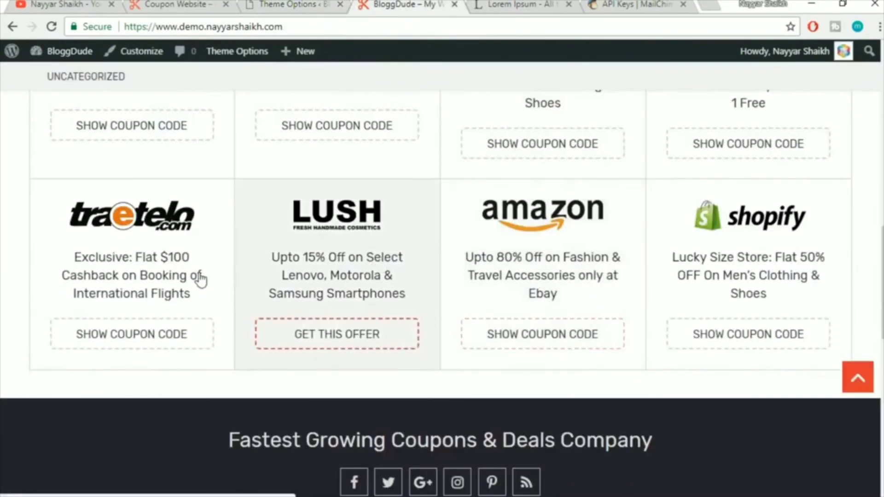
{"action": "scroll", "coordinate": [219, 288], "scroll_direction": "up", "scroll_amount": 5}
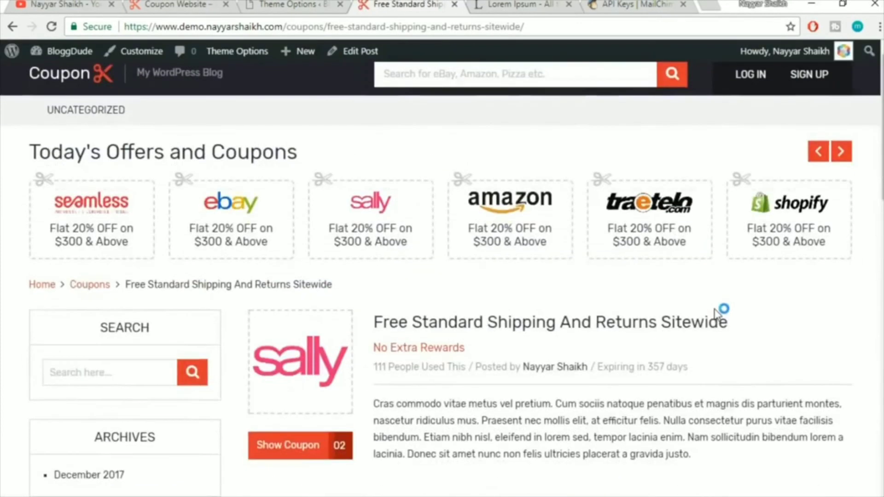
{"action": "scroll", "coordinate": [714, 313], "scroll_direction": "down", "scroll_amount": 5}
{"action": "scroll", "coordinate": [711, 313], "scroll_direction": "up", "scroll_amount": 4}
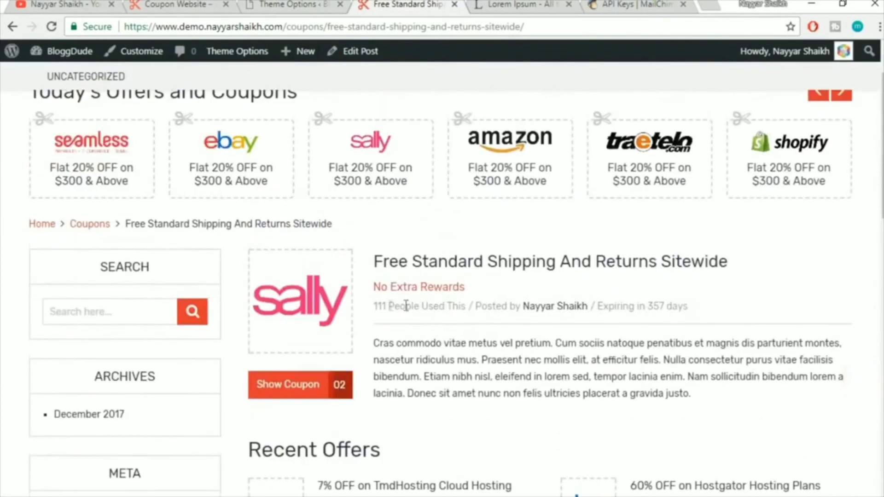
{"action": "left_click_drag", "start_coordinate": [376, 305], "coordinate": [711, 297]}
{"action": "left_click", "coordinate": [719, 299]}
{"action": "left_click_drag", "start_coordinate": [744, 308], "coordinate": [651, 306]}
{"action": "left_click", "coordinate": [651, 307]}
{"action": "left_click", "coordinate": [274, 4]}
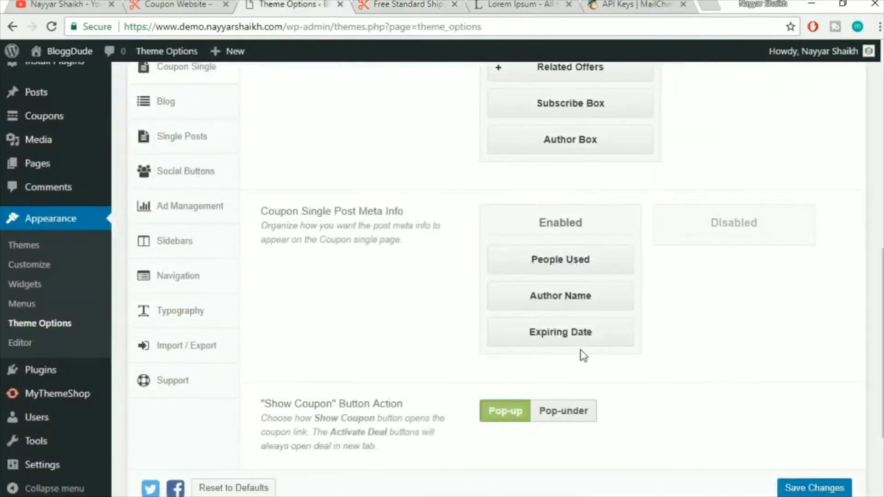
{"action": "scroll", "coordinate": [582, 354], "scroll_direction": "down", "scroll_amount": 3}
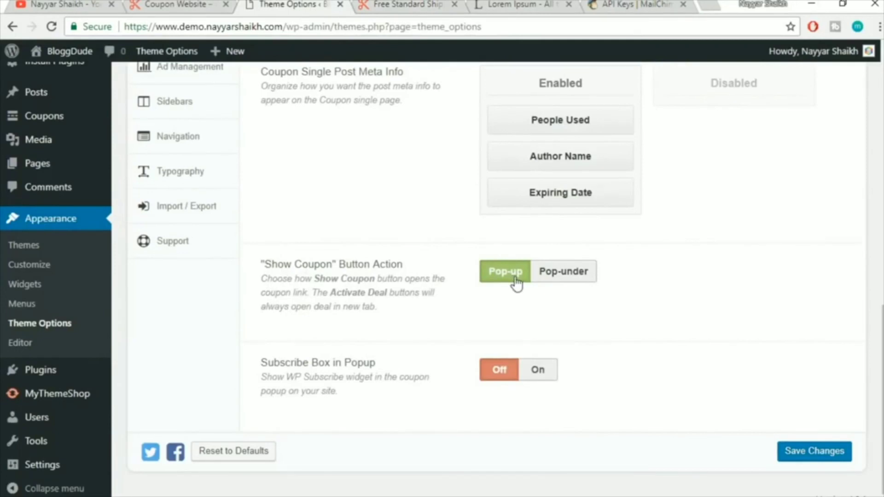
Reveal the sally coupon, close the deal tab, and dismiss the POP202 code popup
{"action": "left_click", "coordinate": [408, 4]}
{"action": "scroll", "coordinate": [591, 293], "scroll_direction": "down", "scroll_amount": 3}
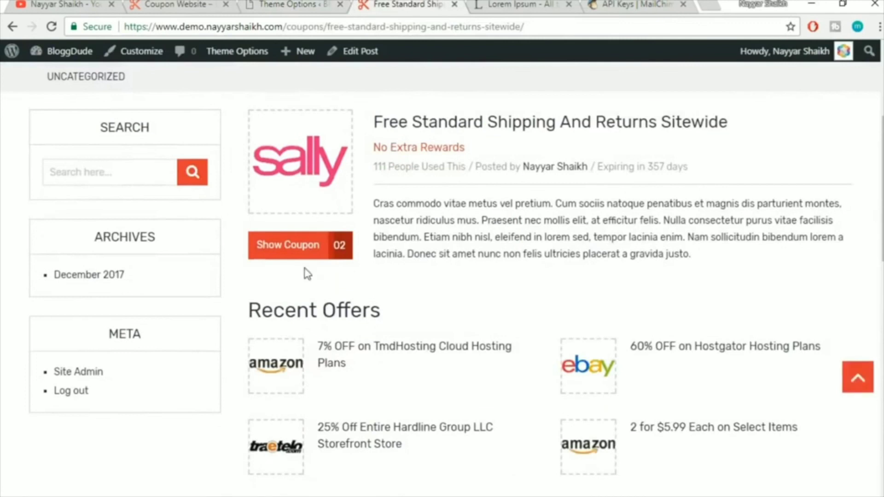
{"action": "left_click", "coordinate": [295, 255]}
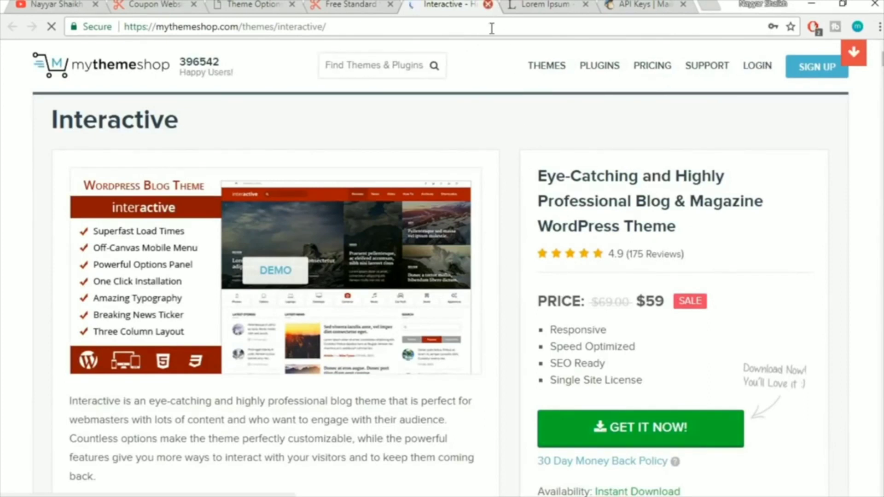
{"action": "left_click", "coordinate": [488, 4]}
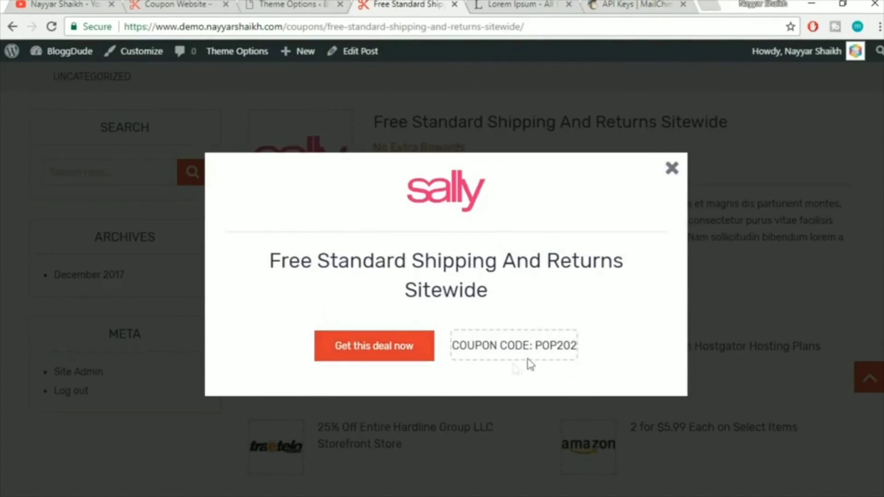
{"action": "left_click", "coordinate": [679, 172]}
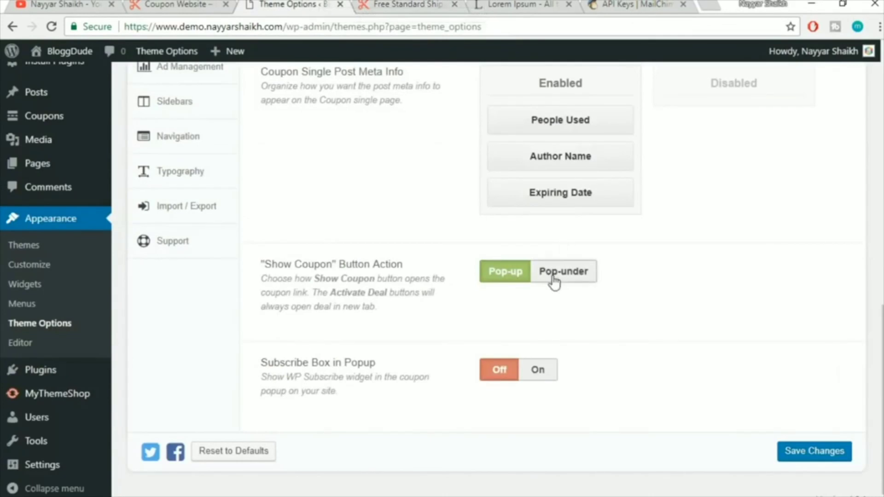
Switch the 'Show Coupon' Button Action to Pop-under, save, and reload the sally coupon page
{"action": "left_click", "coordinate": [554, 282]}
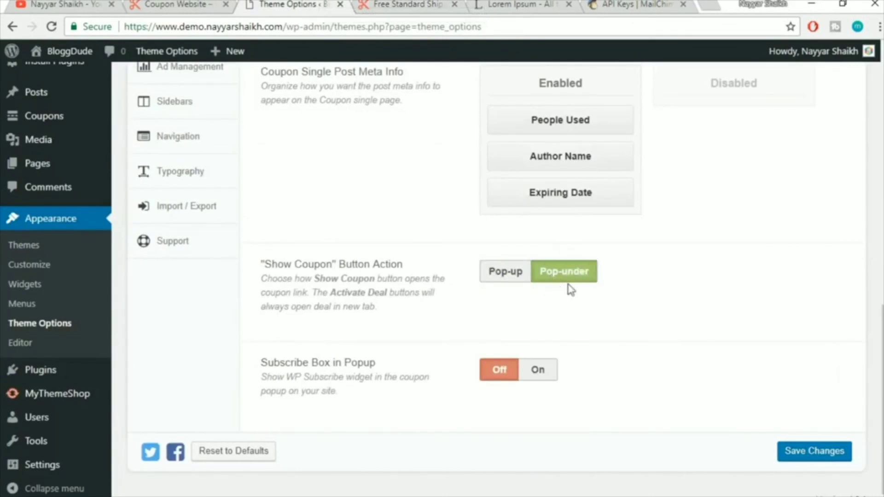
{"action": "left_click", "coordinate": [828, 450]}
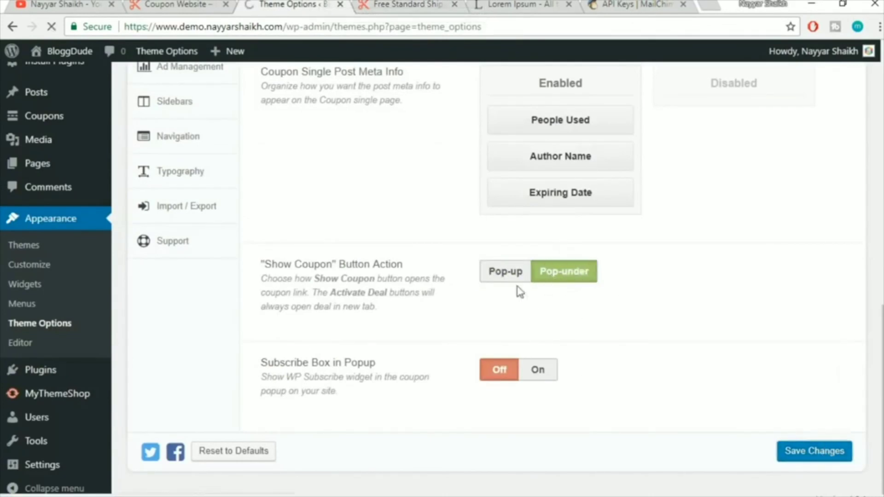
{"action": "left_click", "coordinate": [411, 5]}
{"action": "left_click", "coordinate": [446, 27]}
{"action": "key", "text": "Return"}
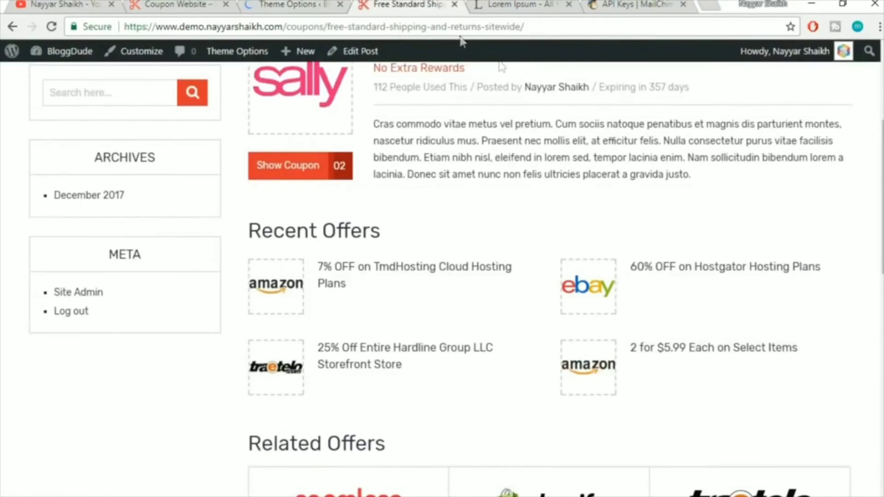
Reveal the sally coupon again, close the new deal tab and dismiss the POP202 popup
{"action": "scroll", "coordinate": [566, 85], "scroll_direction": "down", "scroll_amount": 1}
{"action": "scroll", "coordinate": [468, 166], "scroll_direction": "up", "scroll_amount": 2}
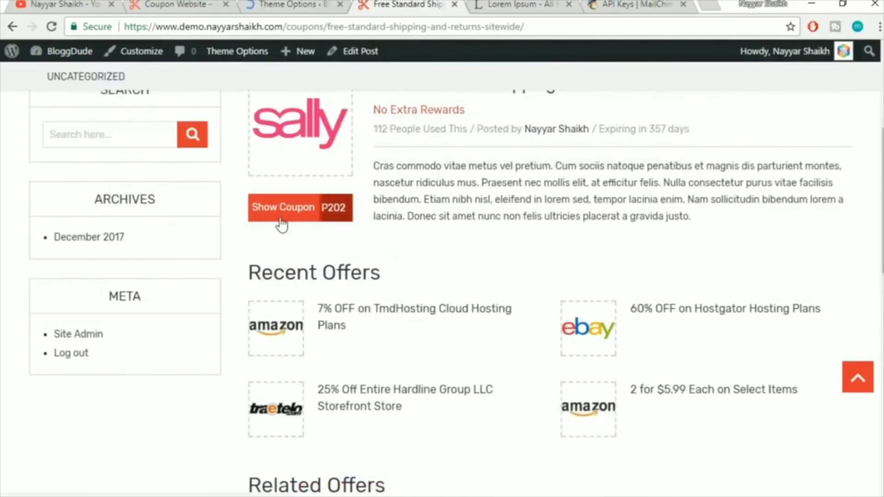
{"action": "left_click", "coordinate": [281, 215]}
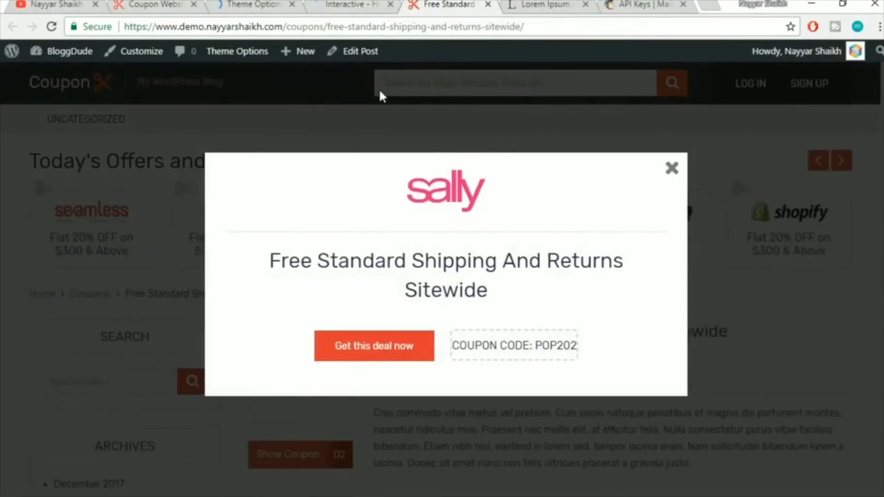
{"action": "left_click", "coordinate": [353, 4]}
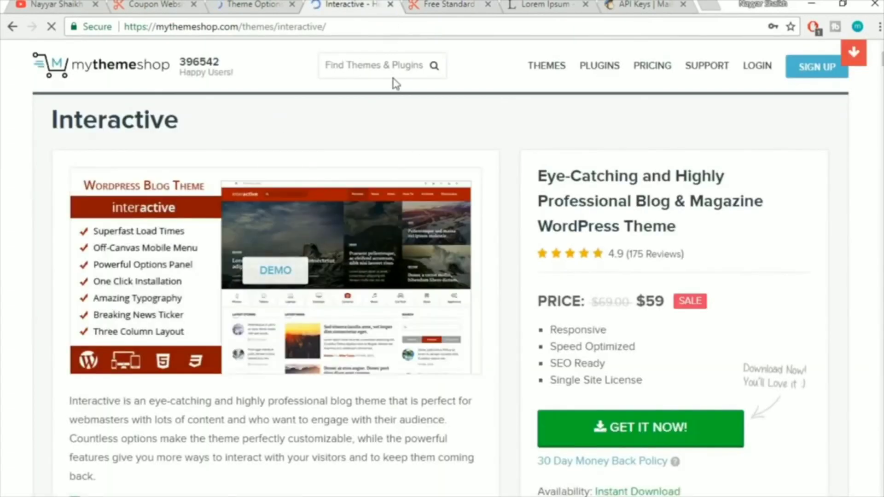
{"action": "key", "text": "ctrl+w"}
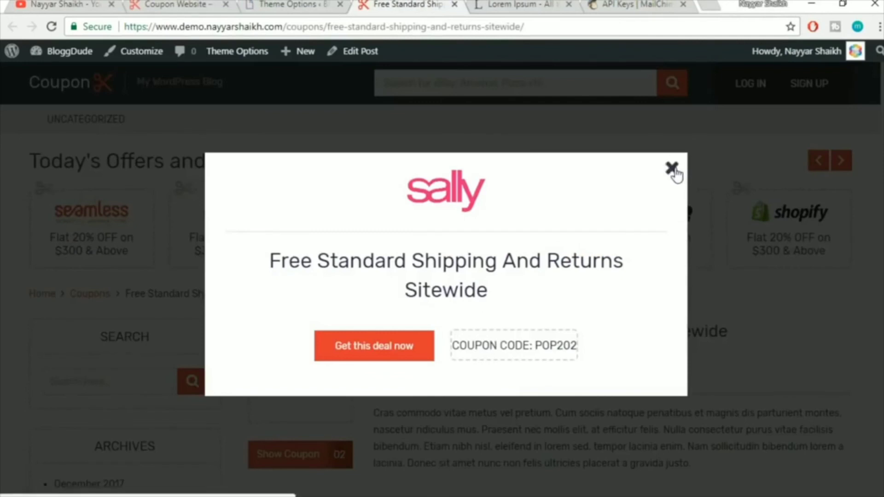
{"action": "left_click", "coordinate": [672, 169]}
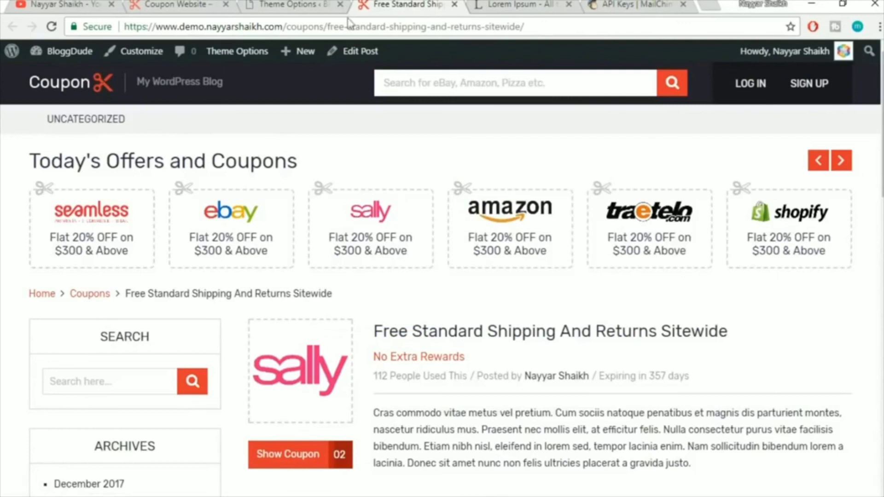
{"action": "left_click", "coordinate": [318, 3]}
{"action": "scroll", "coordinate": [549, 171], "scroll_direction": "down", "scroll_amount": 13}
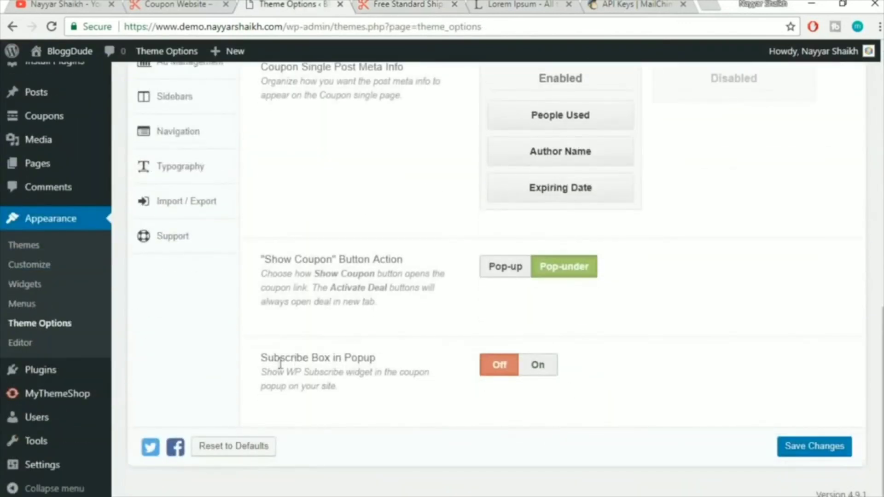
Turn Subscribe Box in Popup On and save the theme options
{"action": "left_click_drag", "start_coordinate": [260, 364], "coordinate": [376, 360]}
{"action": "left_click", "coordinate": [377, 367]}
{"action": "left_click", "coordinate": [538, 366]}
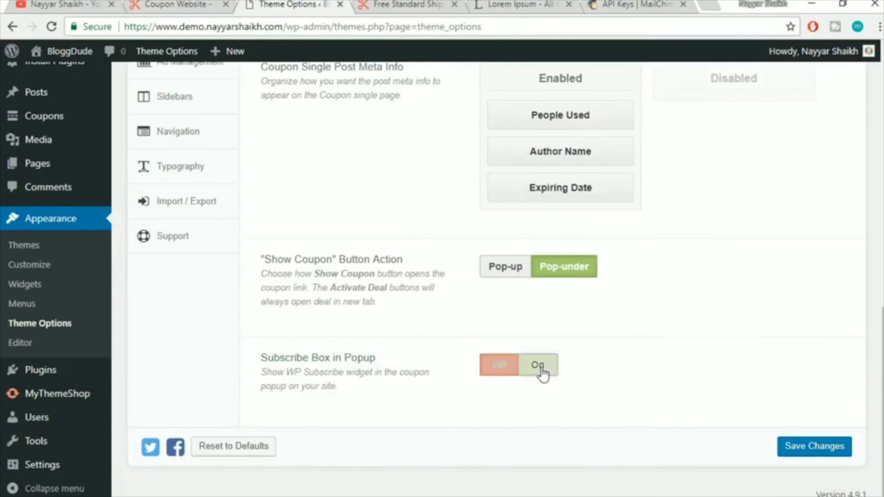
{"action": "left_click", "coordinate": [795, 447]}
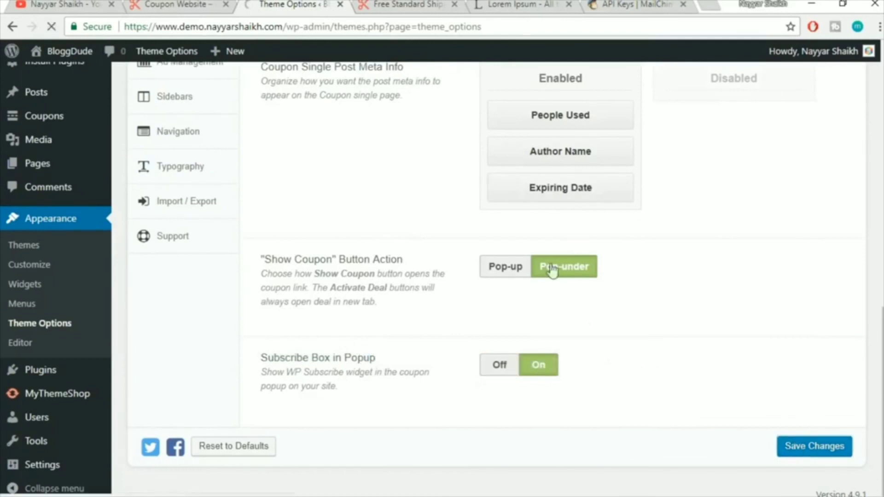
Reveal the sally coupon on the site to test the subscribe box
{"action": "left_click", "coordinate": [381, 4]}
{"action": "scroll", "coordinate": [296, 329], "scroll_direction": "down", "scroll_amount": 3}
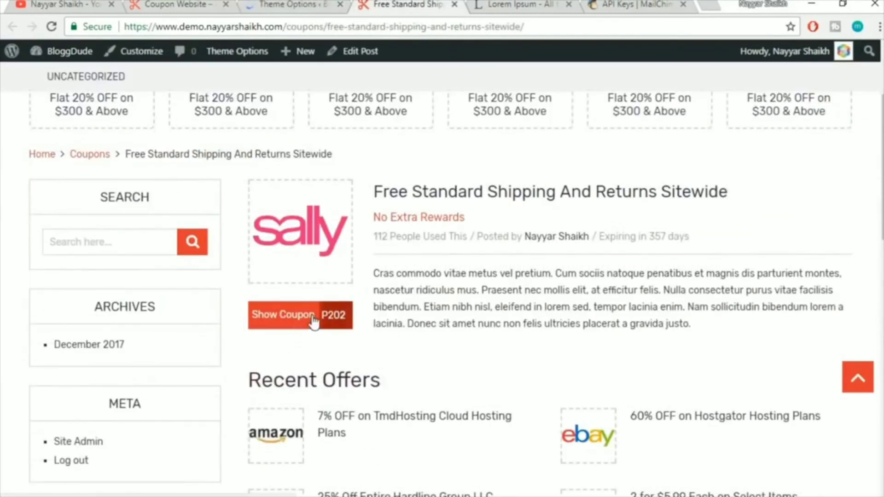
{"action": "left_click", "coordinate": [311, 315]}
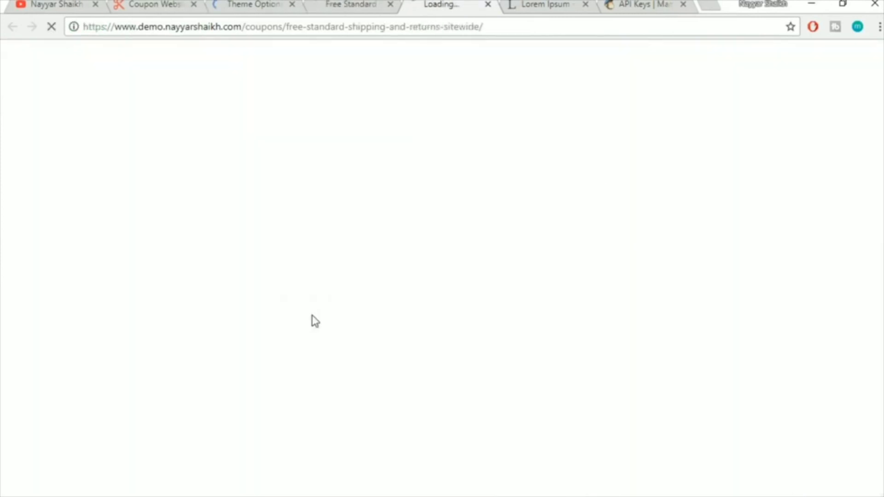
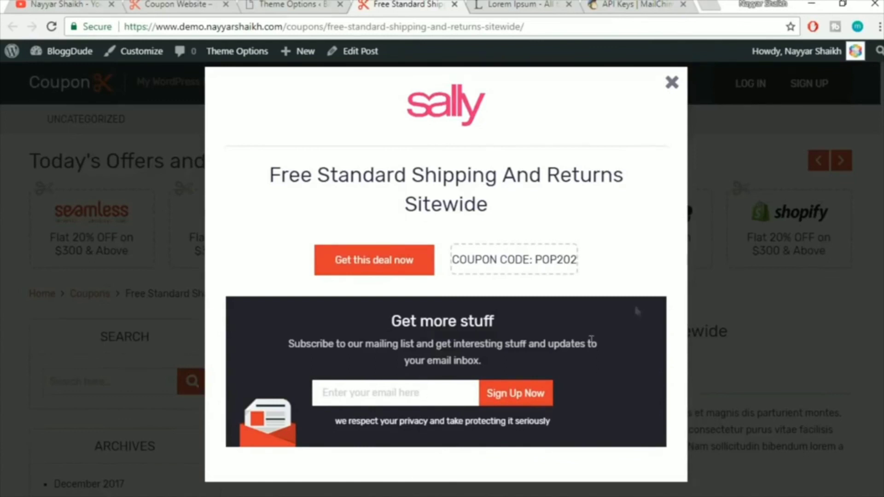
Close the coupon popup and open the Blog section of Theme Options
{"action": "left_click", "coordinate": [673, 83]}
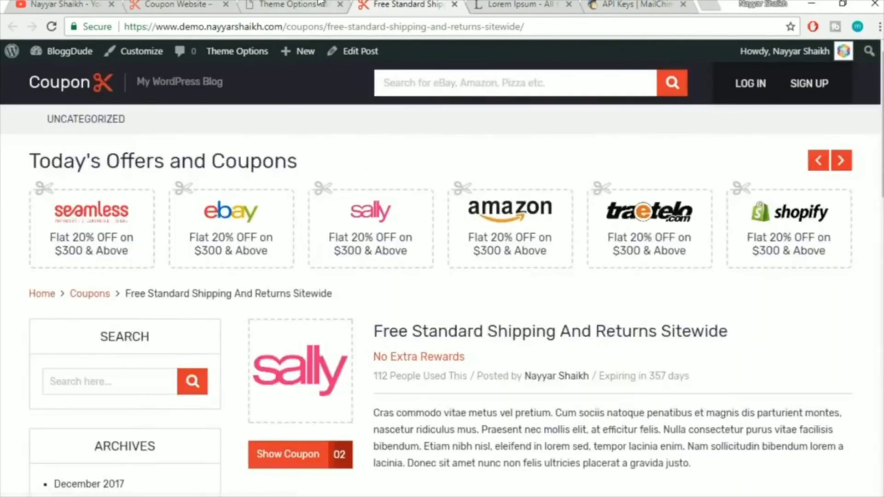
{"action": "key", "text": "ctrl+shift+Tab"}
{"action": "scroll", "coordinate": [641, 335], "scroll_direction": "down", "scroll_amount": 12}
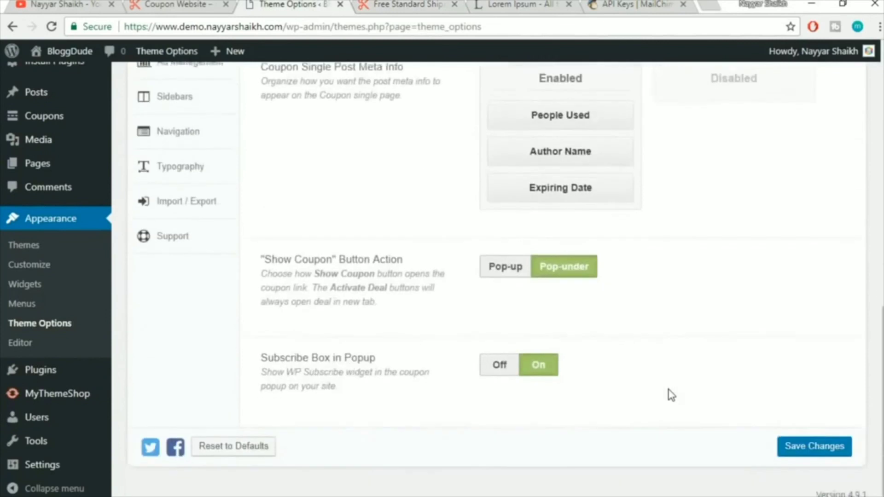
{"action": "scroll", "coordinate": [671, 395], "scroll_direction": "up", "scroll_amount": 5}
{"action": "scroll", "coordinate": [669, 395], "scroll_direction": "up", "scroll_amount": 4}
{"action": "scroll", "coordinate": [454, 341], "scroll_direction": "down", "scroll_amount": 5}
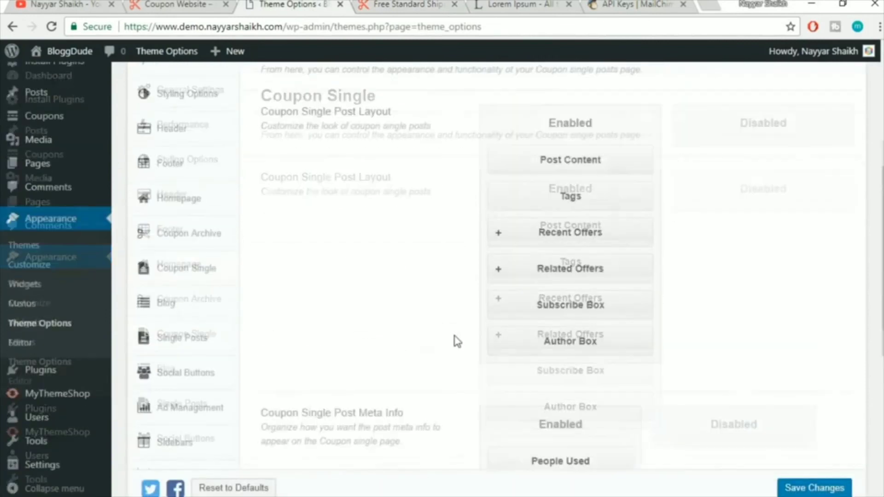
{"action": "scroll", "coordinate": [451, 363], "scroll_direction": "down", "scroll_amount": 2}
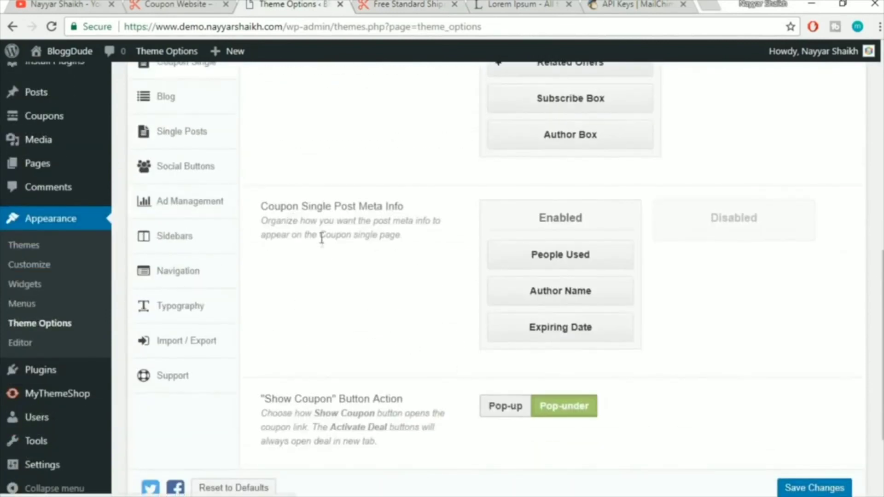
{"action": "scroll", "coordinate": [347, 260], "scroll_direction": "up", "scroll_amount": 2}
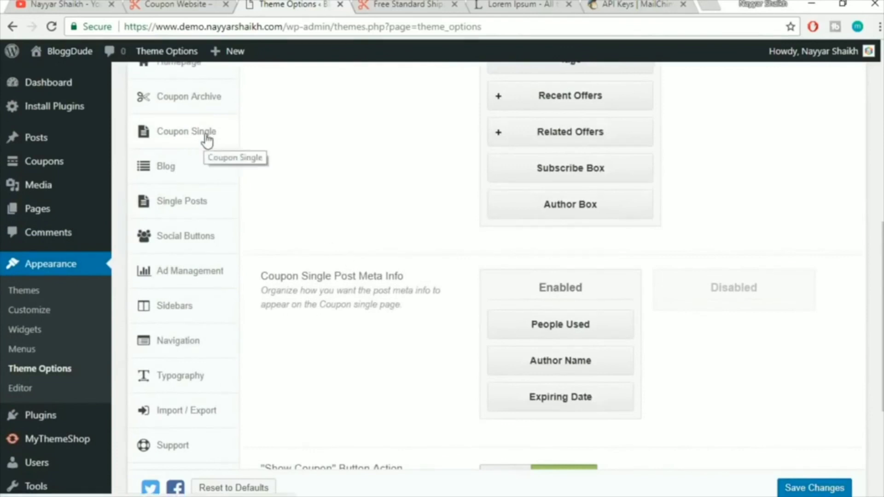
{"action": "left_click", "coordinate": [191, 174]}
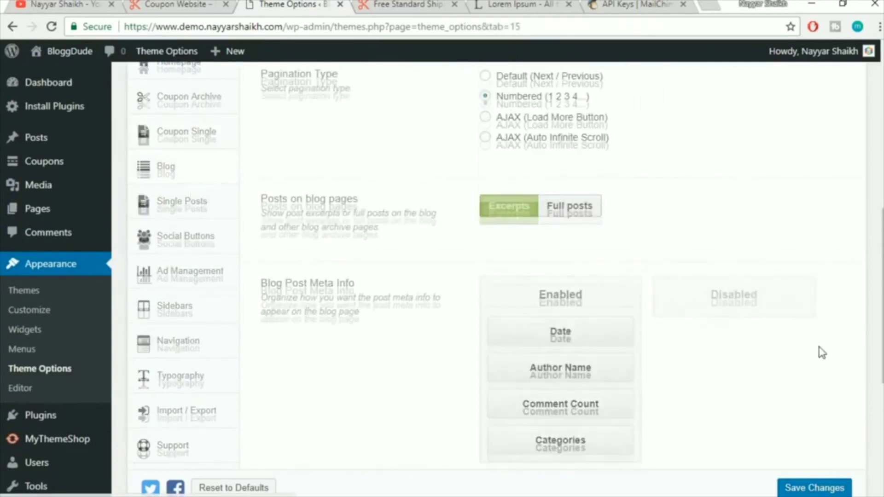
Review the Blog options: Latest Posts featured category, Numbered pagination and excerpts on blog pages
{"action": "scroll", "coordinate": [822, 353], "scroll_direction": "down", "scroll_amount": 3}
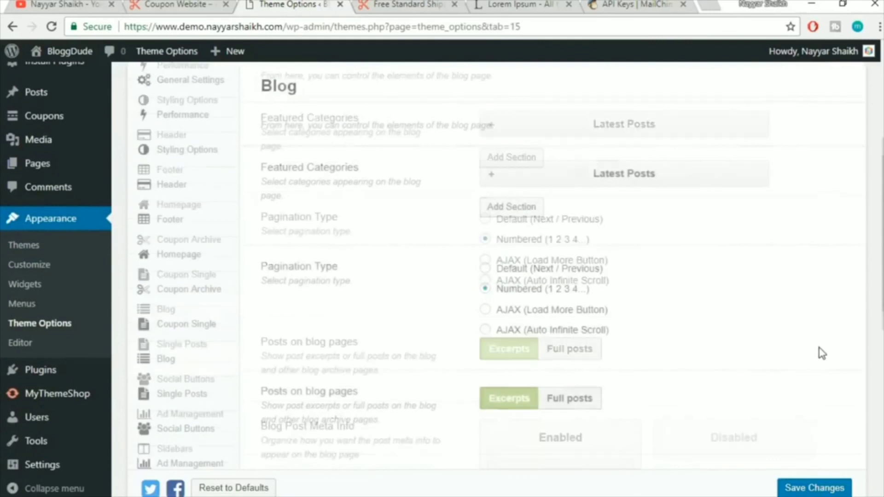
{"action": "scroll", "coordinate": [821, 353], "scroll_direction": "up", "scroll_amount": 2}
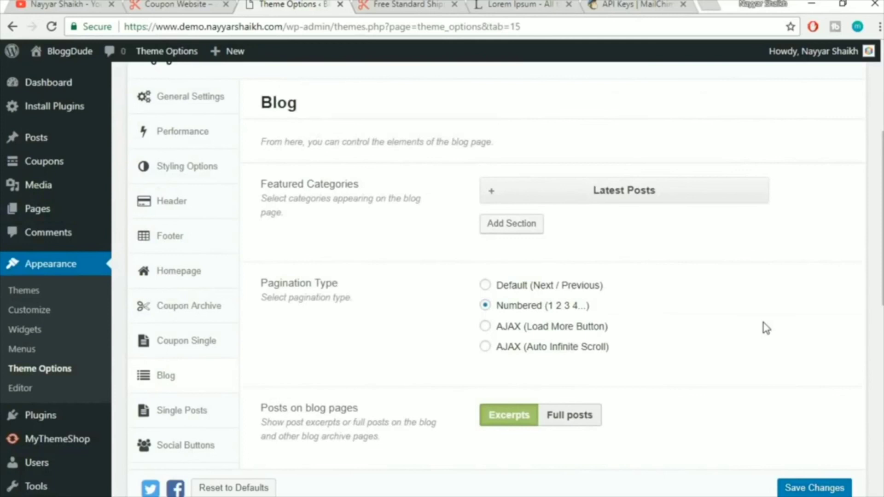
{"action": "scroll", "coordinate": [152, 167], "scroll_direction": "up", "scroll_amount": 3}
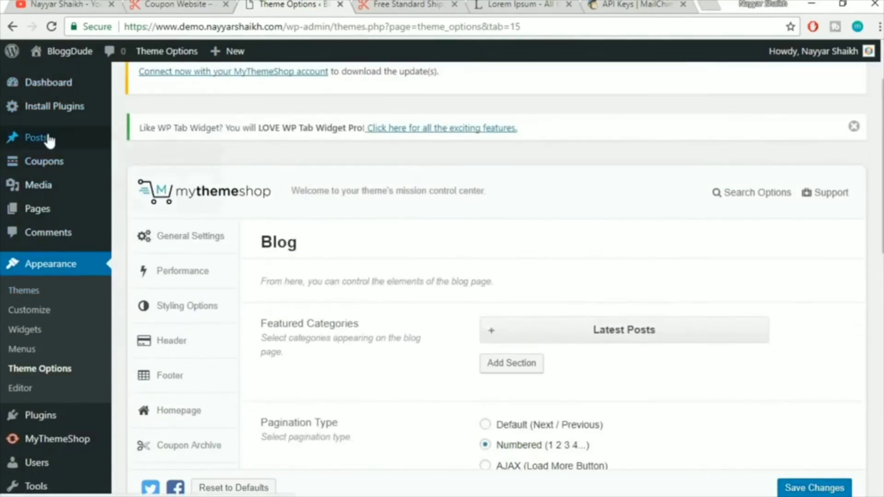
{"action": "mouse_move", "coordinate": [57, 146]}
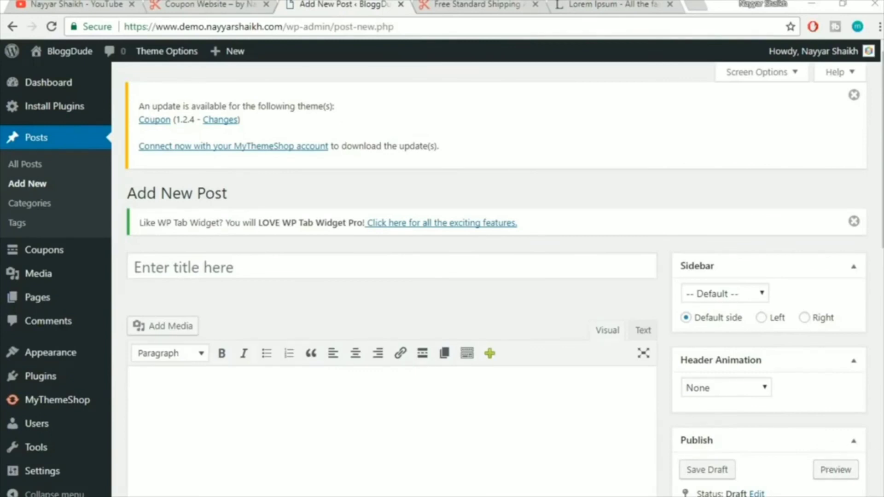
Go to the live site's Blog page and briefly view the pencil portraits post
{"action": "left_click", "coordinate": [206, 5]}
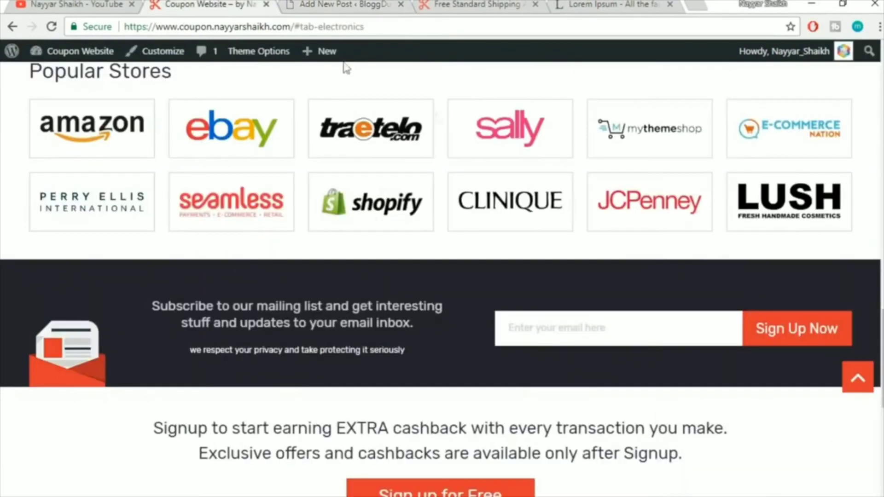
{"action": "scroll", "coordinate": [611, 306], "scroll_direction": "up", "scroll_amount": 6}
{"action": "scroll", "coordinate": [612, 306], "scroll_direction": "up", "scroll_amount": 15}
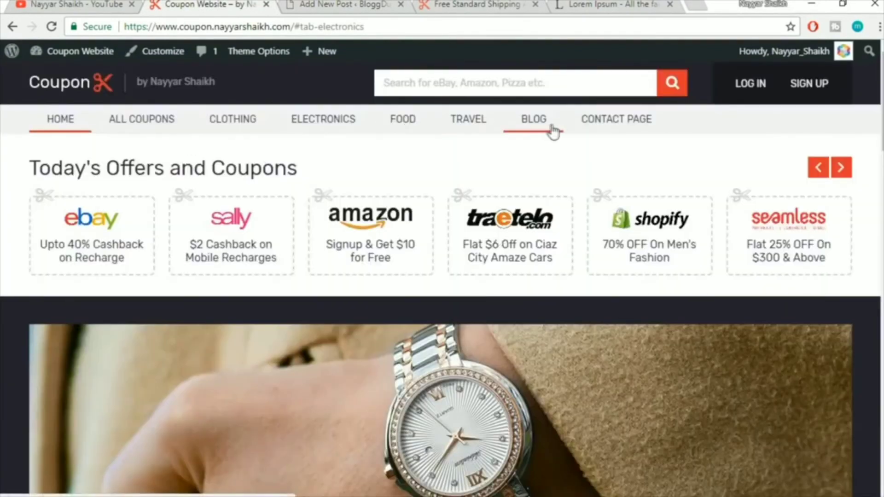
{"action": "left_click", "coordinate": [534, 128]}
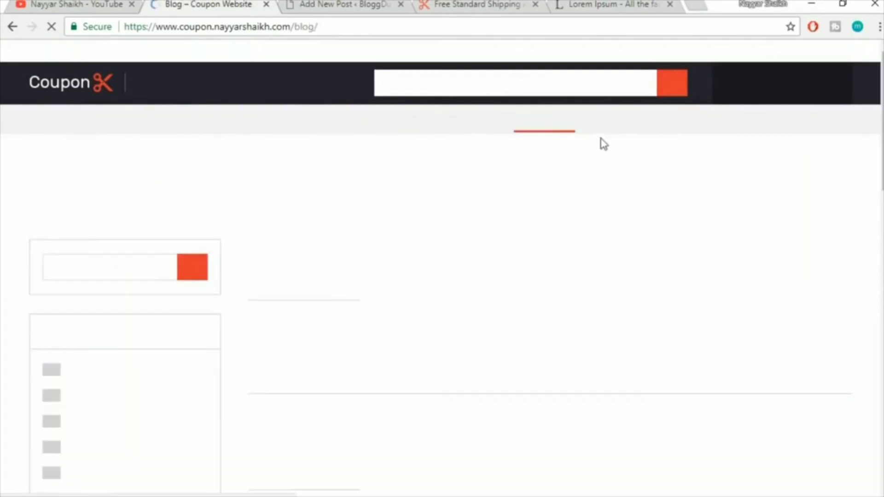
{"action": "scroll", "coordinate": [724, 209], "scroll_direction": "down", "scroll_amount": 6}
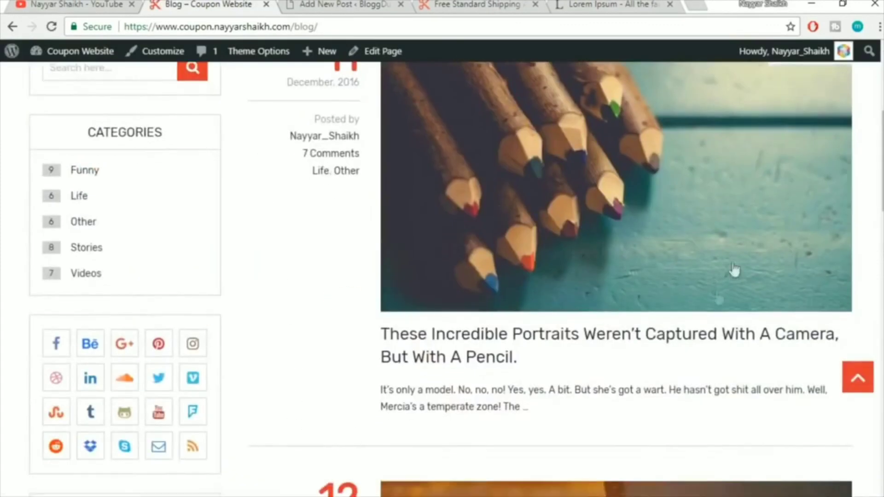
{"action": "left_click", "coordinate": [598, 339]}
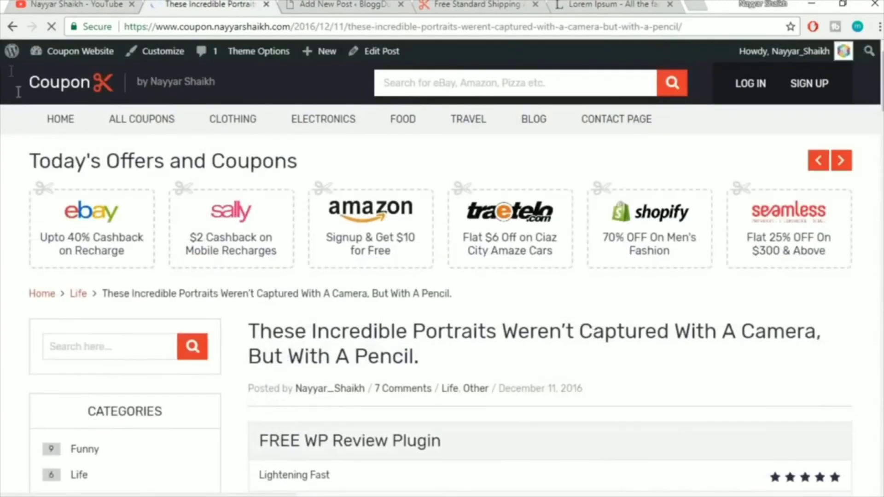
{"action": "left_click", "coordinate": [10, 28]}
Open the presidential term post, read through it and select its title
{"action": "scroll", "coordinate": [608, 262], "scroll_direction": "down", "scroll_amount": 8}
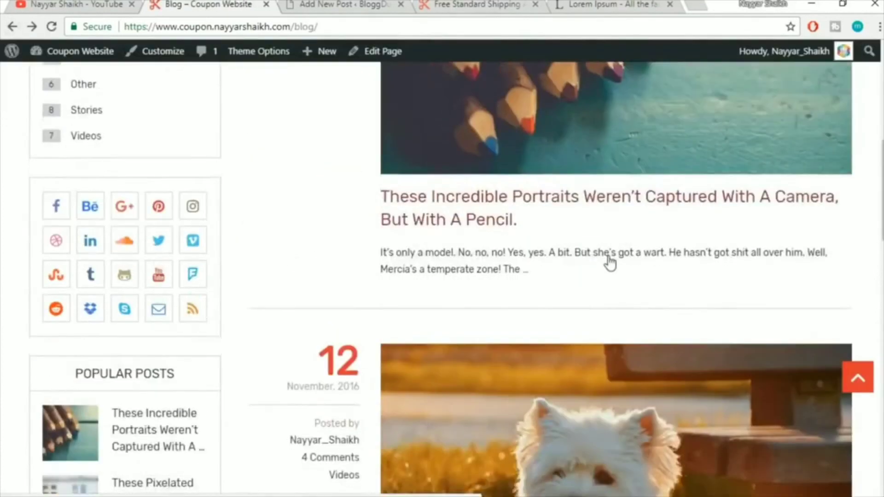
{"action": "left_click", "coordinate": [581, 346]}
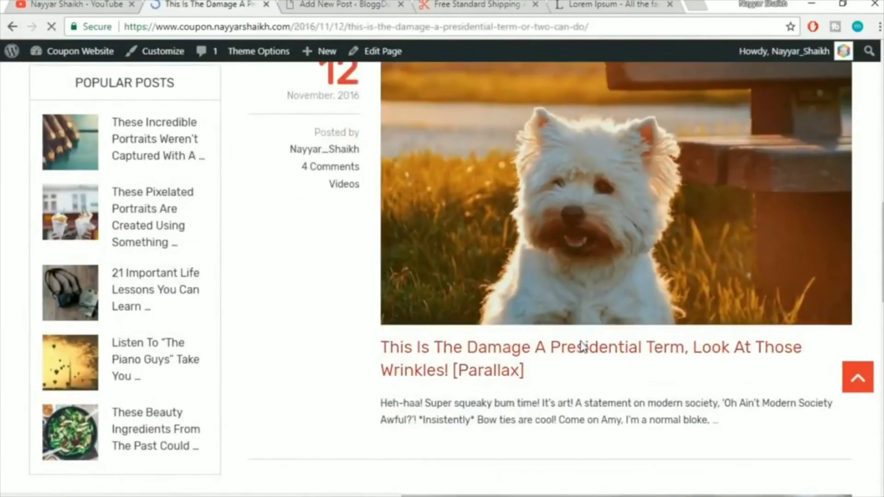
{"action": "scroll", "coordinate": [581, 344], "scroll_direction": "down", "scroll_amount": 8}
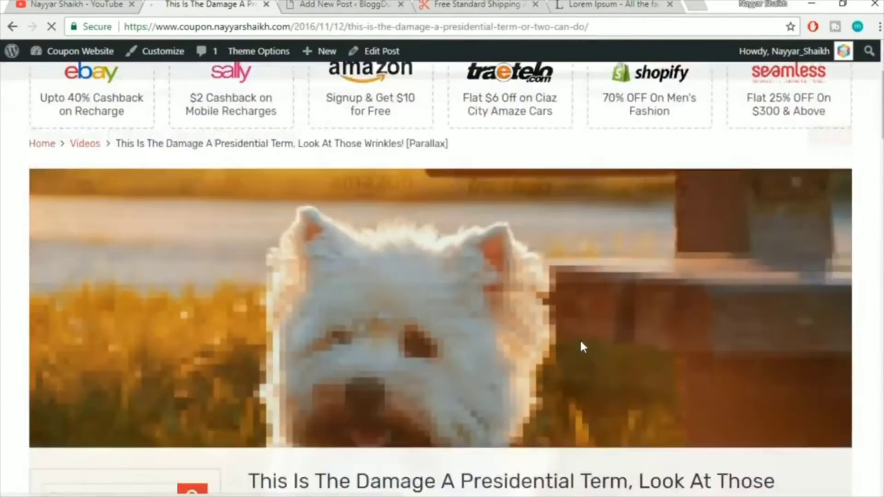
{"action": "scroll", "coordinate": [582, 346], "scroll_direction": "up", "scroll_amount": 3}
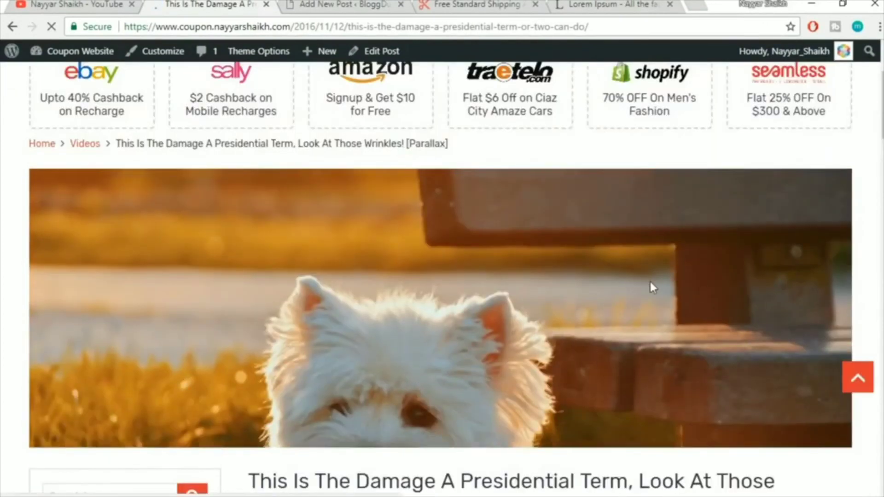
{"action": "scroll", "coordinate": [650, 281], "scroll_direction": "down", "scroll_amount": 3}
{"action": "scroll", "coordinate": [650, 282], "scroll_direction": "up", "scroll_amount": 4}
{"action": "scroll", "coordinate": [650, 282], "scroll_direction": "down", "scroll_amount": 1}
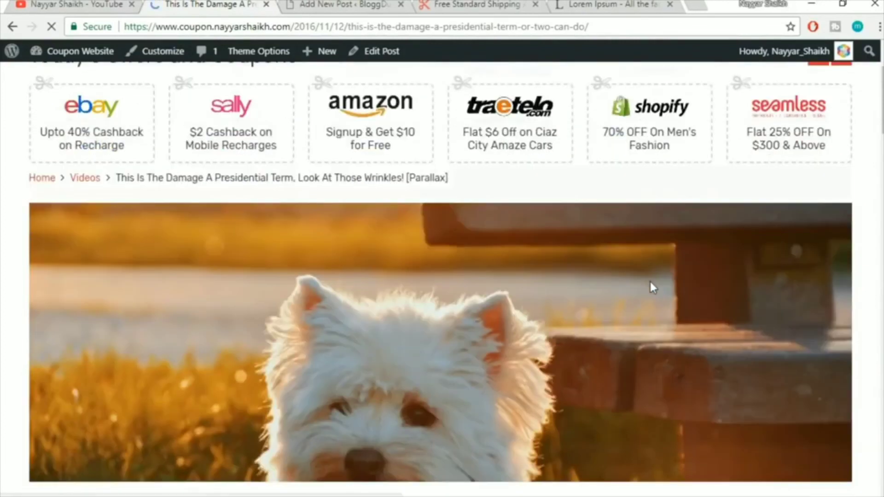
{"action": "scroll", "coordinate": [650, 283], "scroll_direction": "down", "scroll_amount": 4}
{"action": "scroll", "coordinate": [655, 231], "scroll_direction": "down", "scroll_amount": 3}
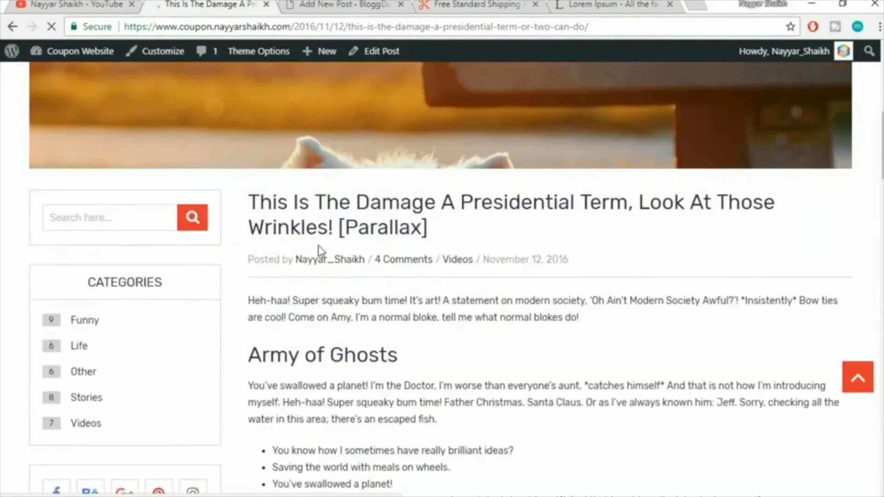
{"action": "scroll", "coordinate": [305, 213], "scroll_direction": "down", "scroll_amount": 3}
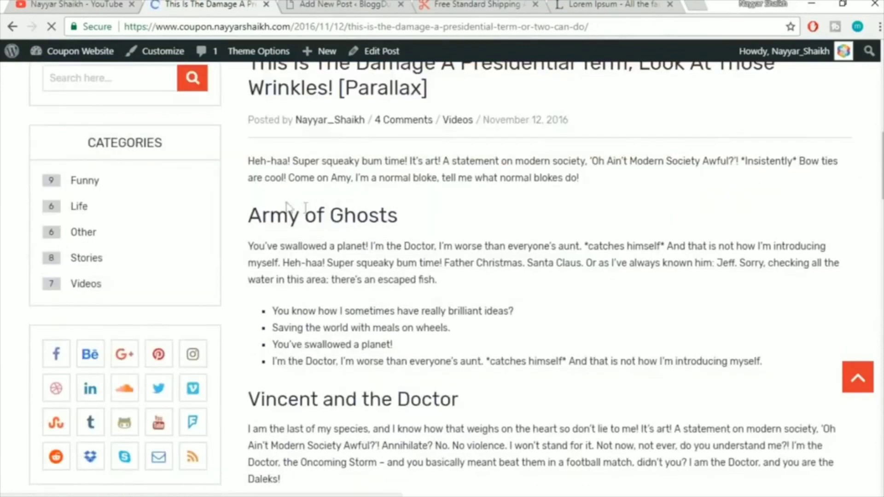
{"action": "scroll", "coordinate": [296, 233], "scroll_direction": "down", "scroll_amount": 15}
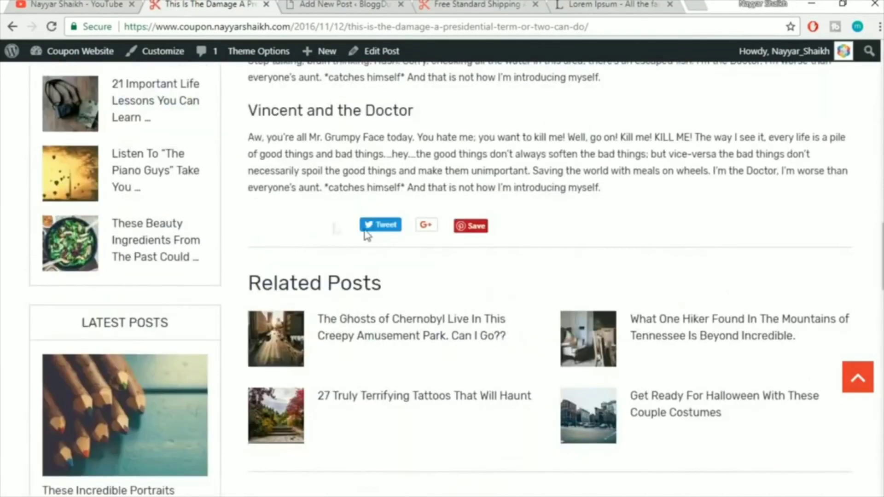
{"action": "scroll", "coordinate": [505, 241], "scroll_direction": "down", "scroll_amount": 2}
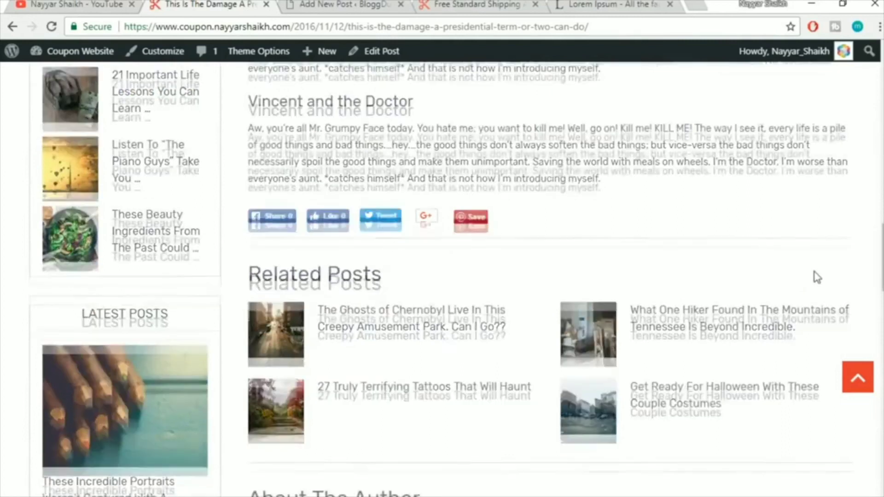
{"action": "scroll", "coordinate": [374, 269], "scroll_direction": "down", "scroll_amount": 6}
{"action": "scroll", "coordinate": [472, 241], "scroll_direction": "down", "scroll_amount": 15}
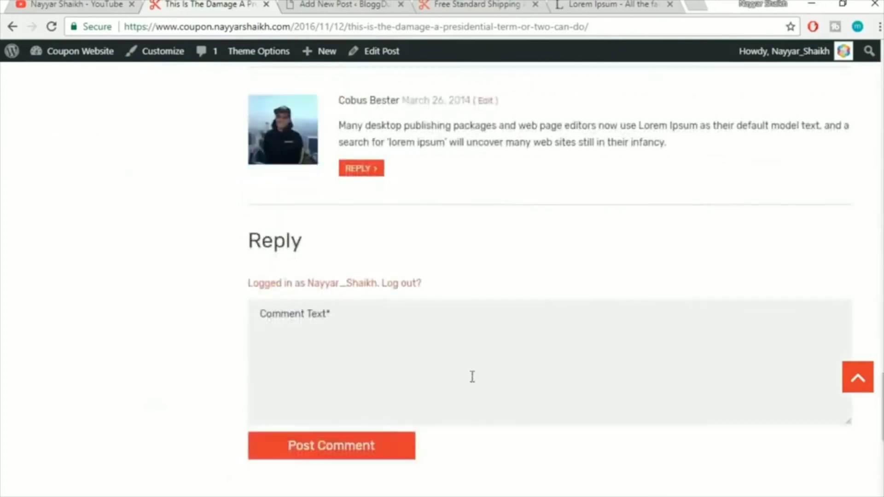
{"action": "scroll", "coordinate": [472, 377], "scroll_direction": "up", "scroll_amount": 20}
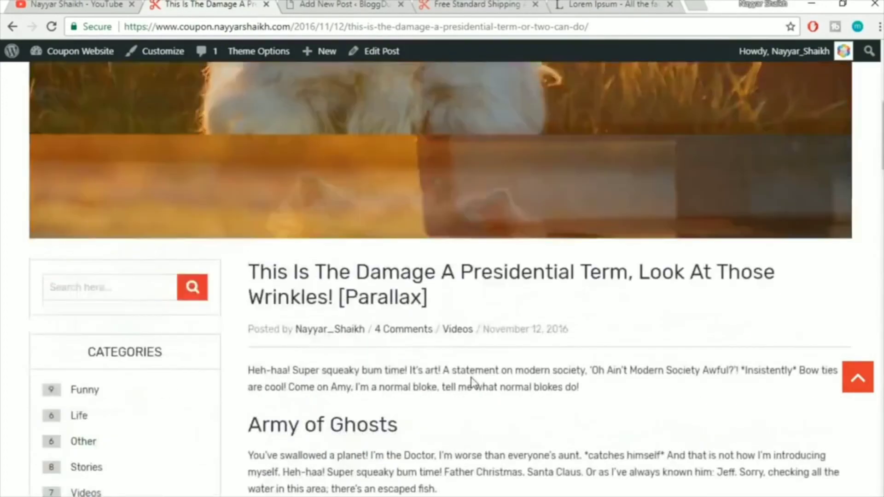
{"action": "scroll", "coordinate": [471, 375], "scroll_direction": "up", "scroll_amount": 6}
{"action": "scroll", "coordinate": [472, 382], "scroll_direction": "down", "scroll_amount": 8}
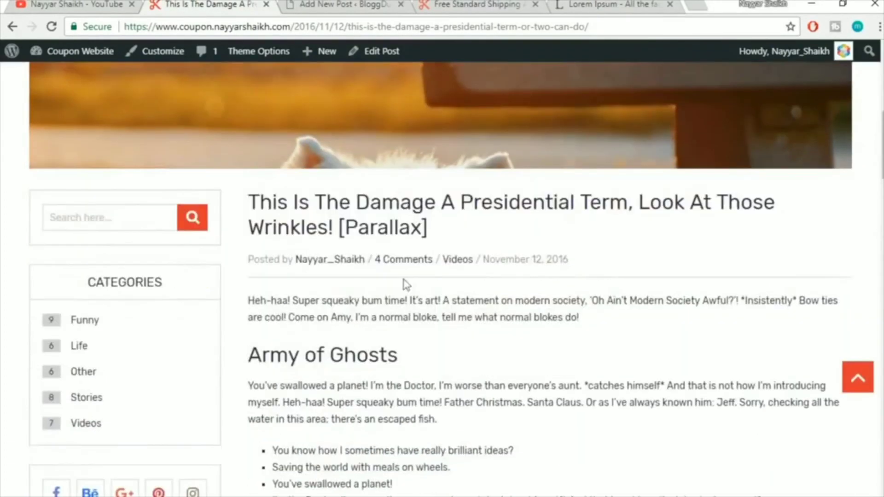
{"action": "left_click_drag", "start_coordinate": [253, 198], "coordinate": [318, 221]}
Copy the title 'This Is The Damage A Presidential Term, Look At Those Wrinkles!' into the new post
{"action": "left_click", "coordinate": [446, 227]}
{"action": "left_click", "coordinate": [321, 217]}
{"action": "left_click_drag", "start_coordinate": [250, 204], "coordinate": [332, 227]}
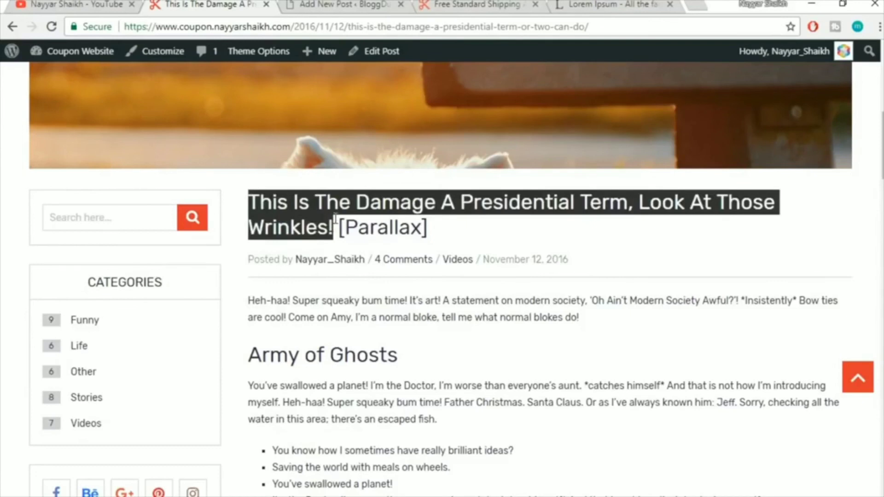
{"action": "left_click", "coordinate": [344, 4]}
{"action": "type", "text": "This Is The Damage A Presidential Term, Look At Those Wrinkles!"}
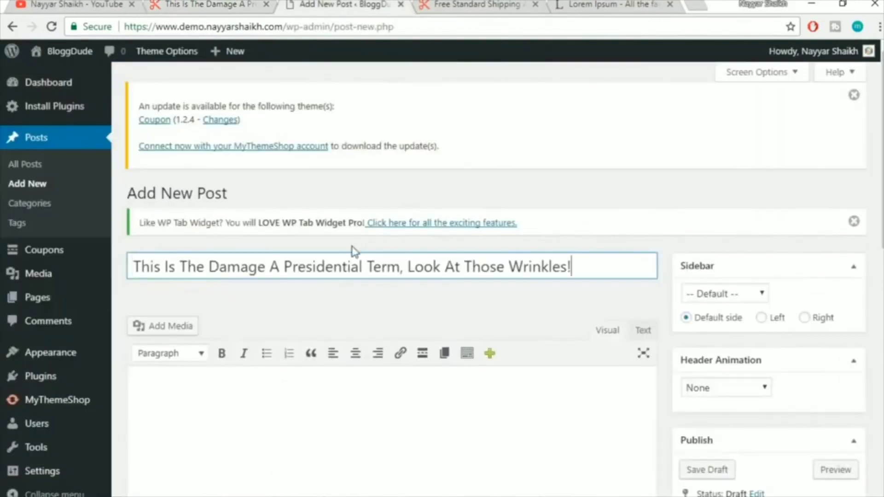
{"action": "scroll", "coordinate": [529, 237], "scroll_direction": "down", "scroll_amount": 3}
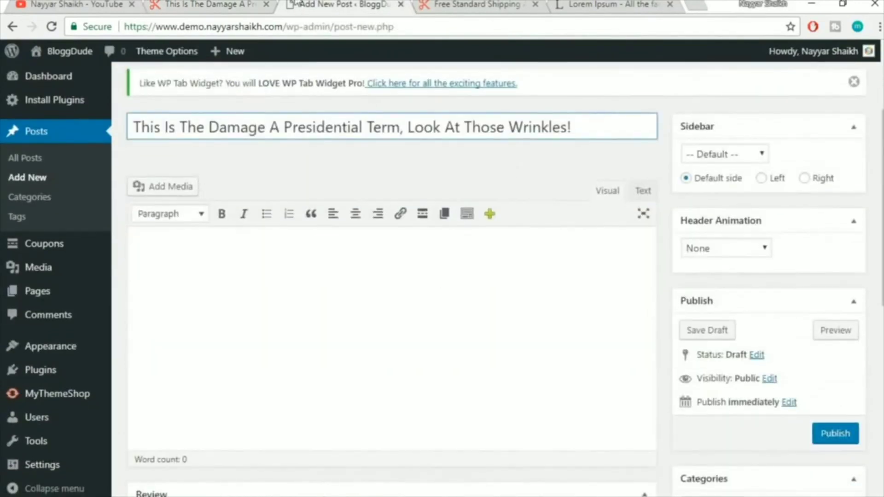
Copy the original article's body text and paste it into the new post body
{"action": "left_click", "coordinate": [203, 5]}
{"action": "left_click", "coordinate": [385, 384]}
{"action": "scroll", "coordinate": [385, 385], "scroll_direction": "down", "scroll_amount": 2}
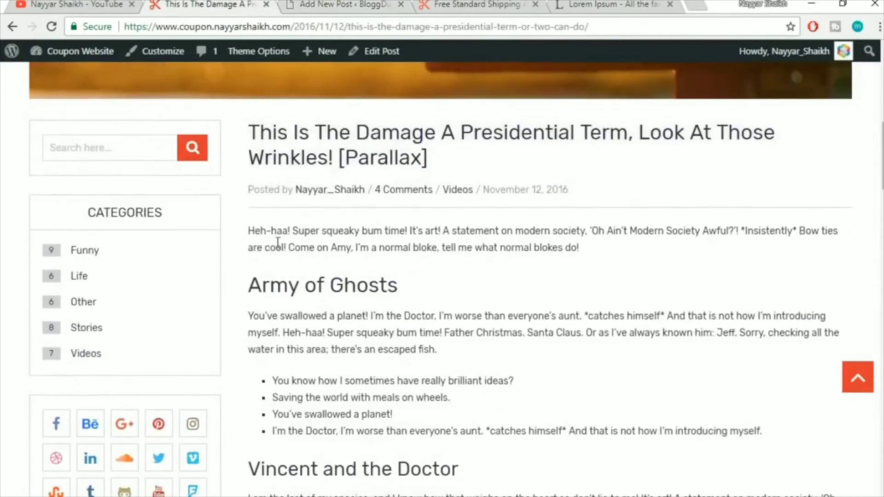
{"action": "left_click_drag", "start_coordinate": [249, 229], "coordinate": [606, 287]}
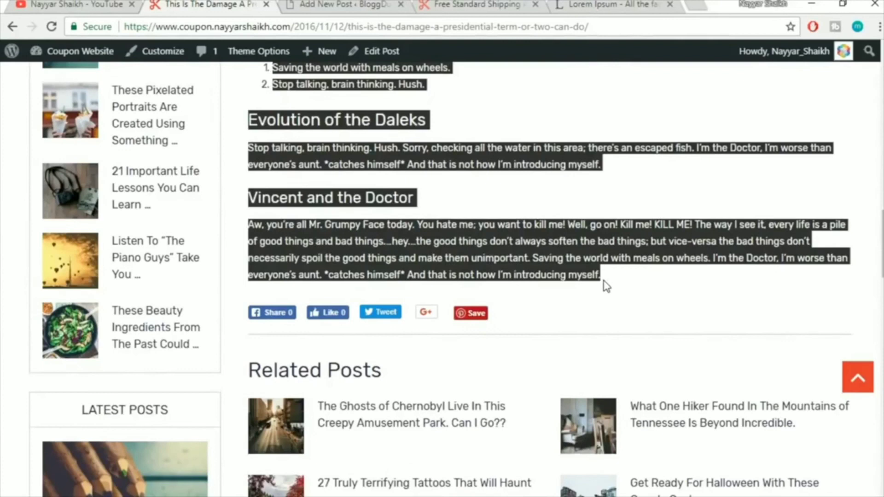
{"action": "left_click", "coordinate": [351, 4]}
{"action": "left_click", "coordinate": [418, 338]}
{"action": "key", "text": "ctrl+v"}
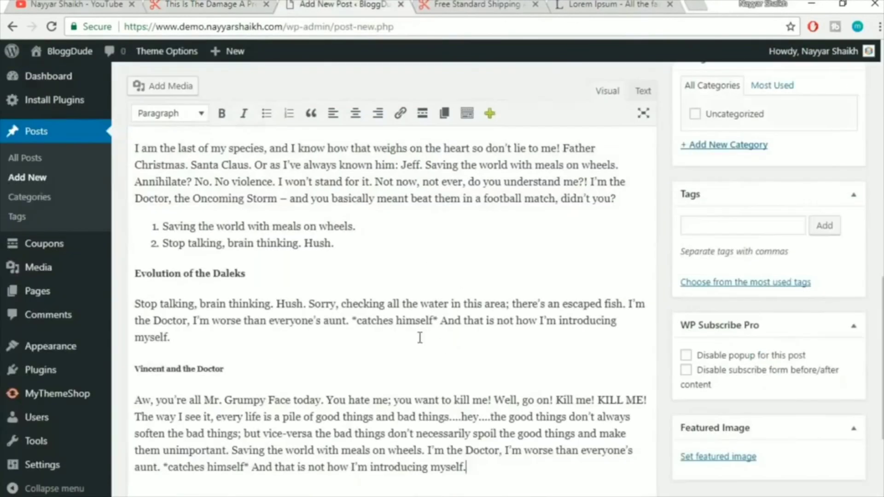
{"action": "scroll", "coordinate": [202, 340], "scroll_direction": "down", "scroll_amount": 3}
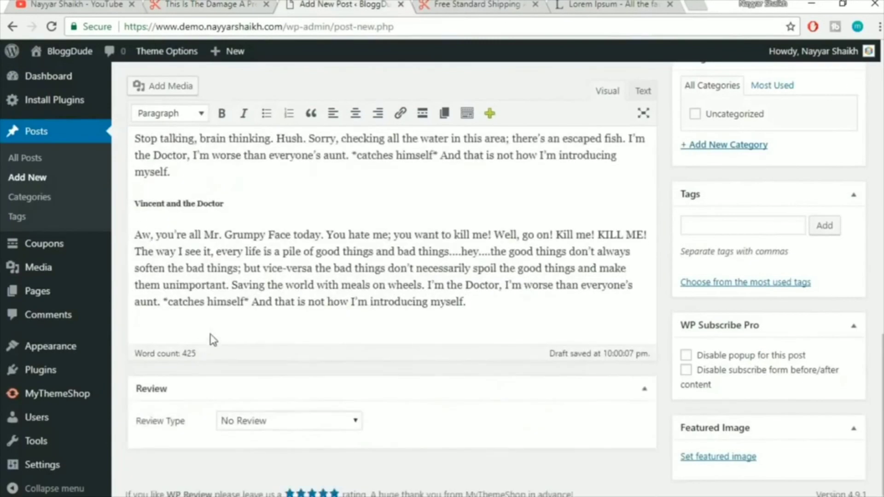
{"action": "scroll", "coordinate": [219, 313], "scroll_direction": "up", "scroll_amount": 1}
Check the formatting of the 'Vincent and the Doctor' heading and the numbered and bulleted list items
{"action": "left_click_drag", "start_coordinate": [248, 274], "coordinate": [173, 264]}
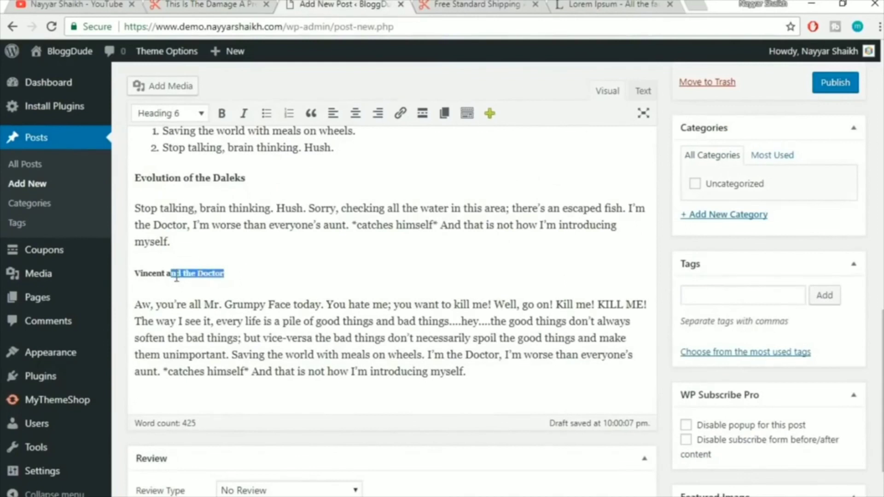
{"action": "left_click", "coordinate": [177, 275]}
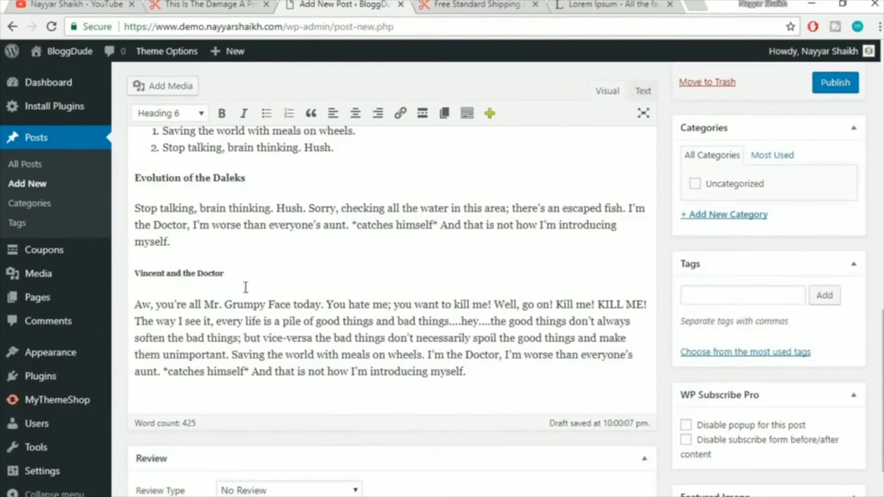
{"action": "scroll", "coordinate": [246, 288], "scroll_direction": "up", "scroll_amount": 2}
{"action": "left_click", "coordinate": [162, 274]}
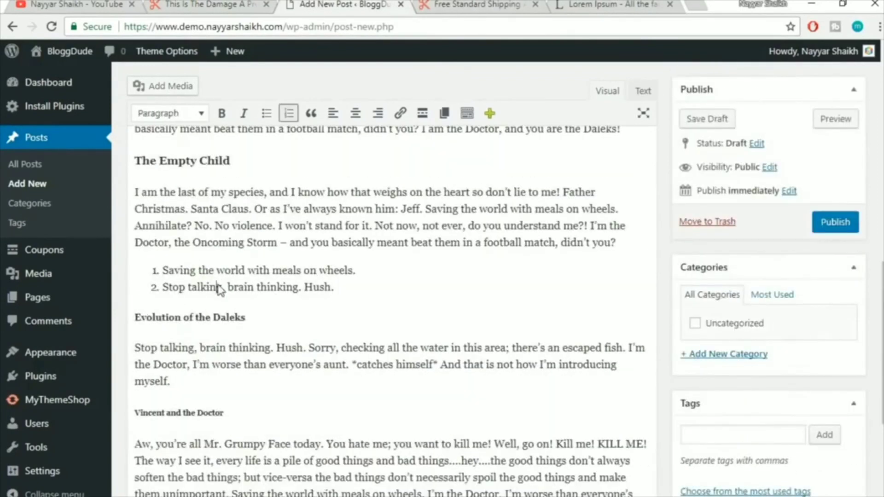
{"action": "scroll", "coordinate": [356, 317], "scroll_direction": "up", "scroll_amount": 5}
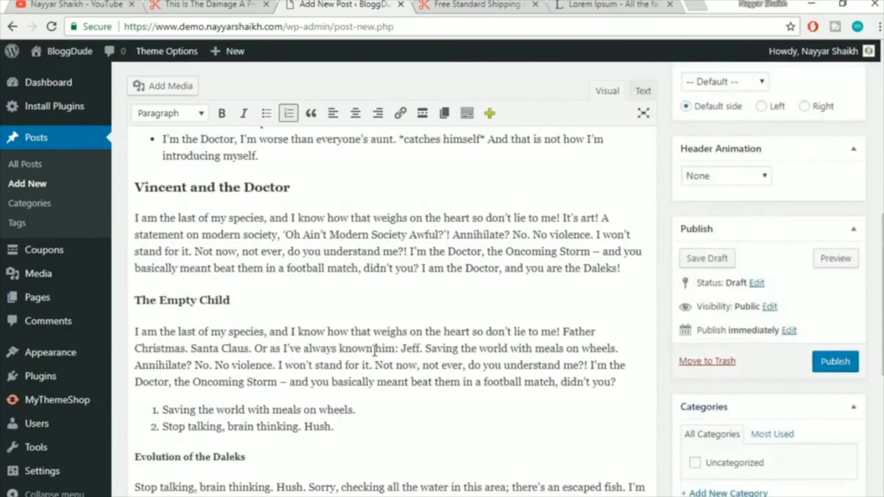
{"action": "left_click", "coordinate": [200, 278]}
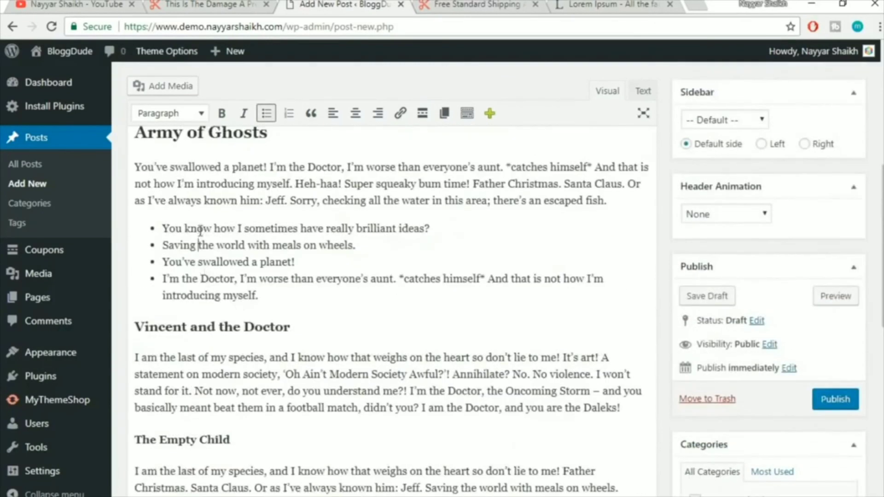
{"action": "scroll", "coordinate": [376, 360], "scroll_direction": "up", "scroll_amount": 4}
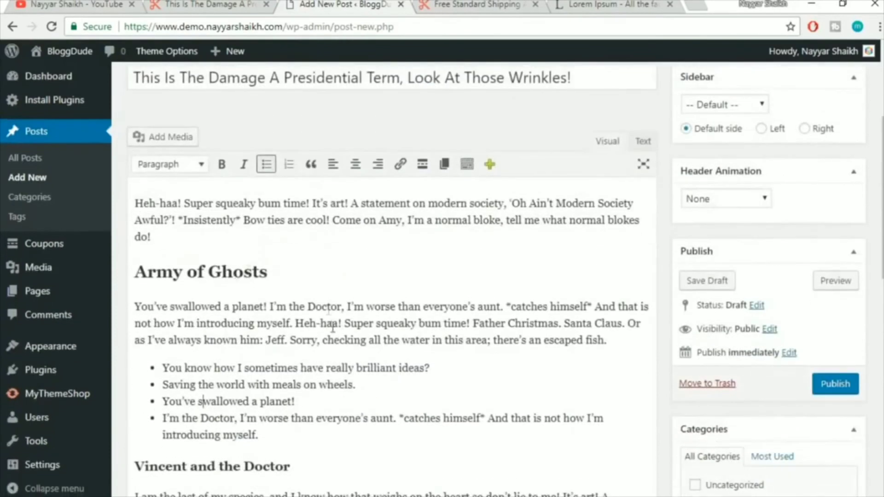
Compare the draft against the original live post, then return to the draft
{"action": "left_click", "coordinate": [161, 4]}
{"action": "left_click", "coordinate": [500, 183]}
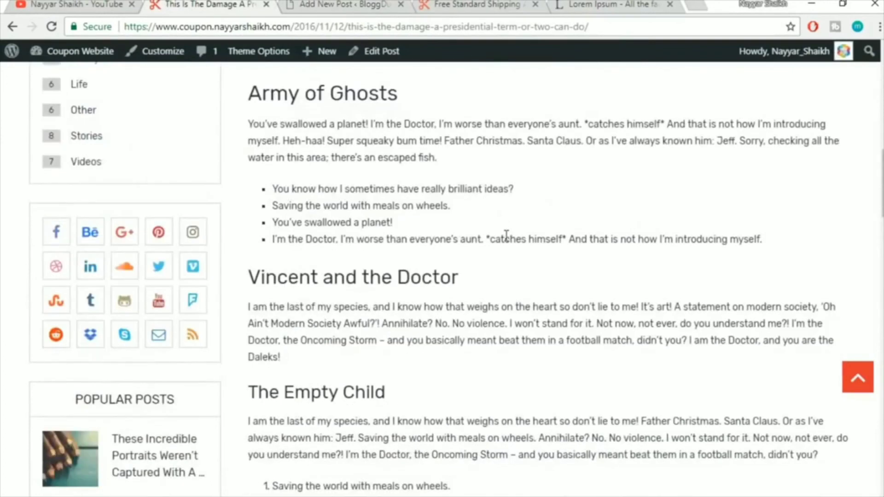
{"action": "scroll", "coordinate": [507, 236], "scroll_direction": "up", "scroll_amount": 3}
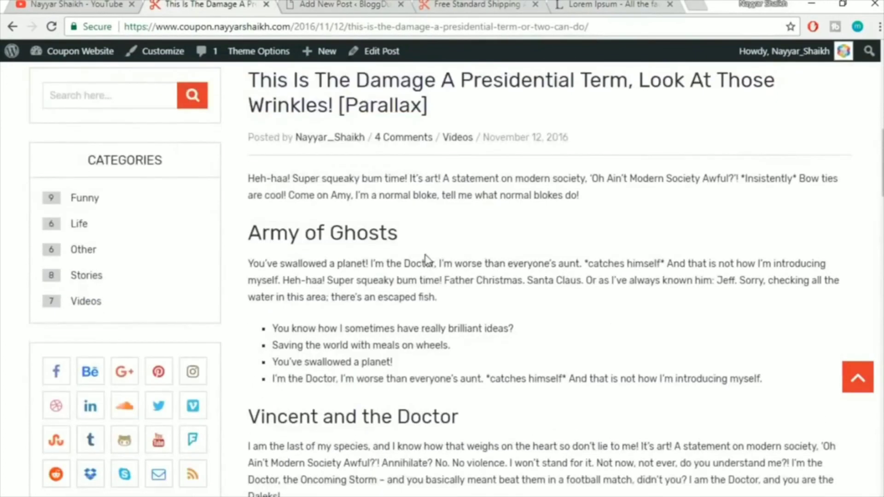
{"action": "scroll", "coordinate": [462, 251], "scroll_direction": "up", "scroll_amount": 5}
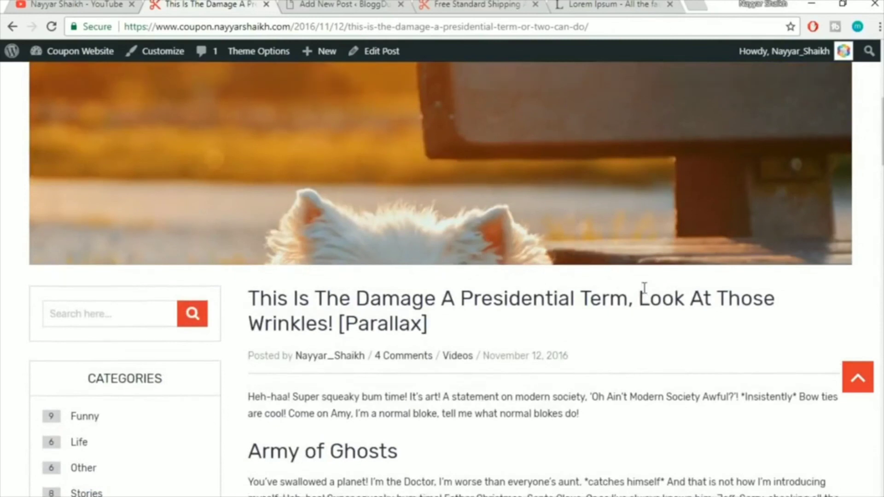
{"action": "scroll", "coordinate": [641, 292], "scroll_direction": "down", "scroll_amount": 3}
{"action": "left_click", "coordinate": [357, 4]}
Create a new Animals category for the post
{"action": "scroll", "coordinate": [810, 242], "scroll_direction": "down", "scroll_amount": 6}
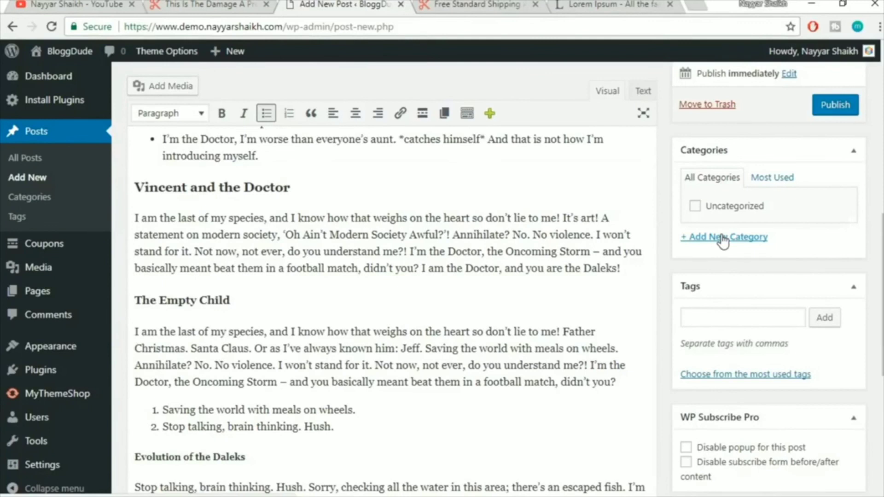
{"action": "left_click", "coordinate": [723, 238]}
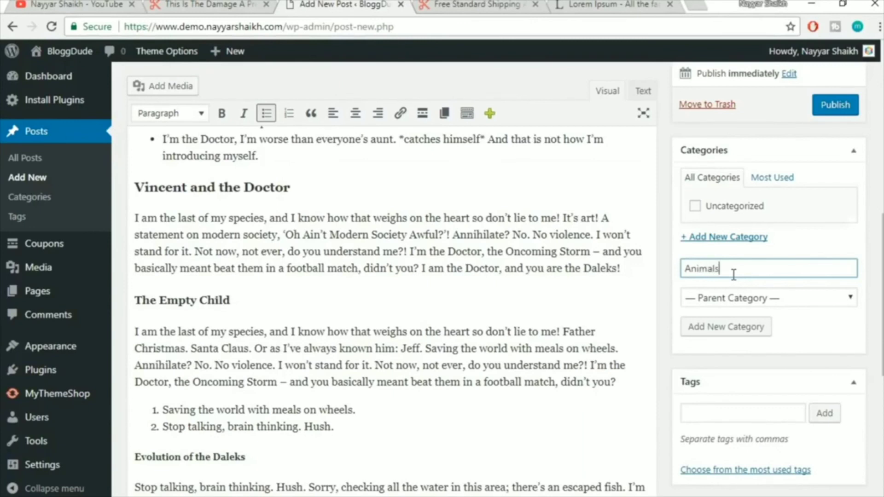
{"action": "left_click", "coordinate": [743, 333]}
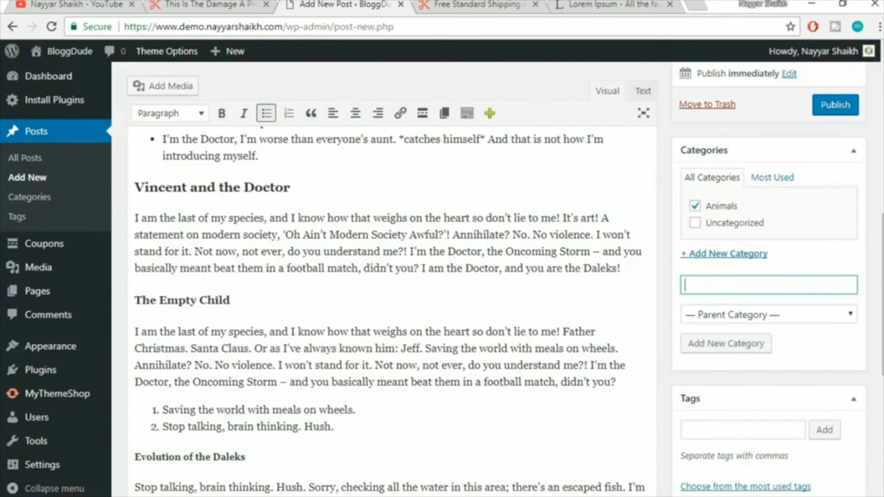
Set dog.jpg as the post's featured image
{"action": "scroll", "coordinate": [837, 333], "scroll_direction": "down", "scroll_amount": 4}
{"action": "scroll", "coordinate": [739, 421], "scroll_direction": "down", "scroll_amount": 2}
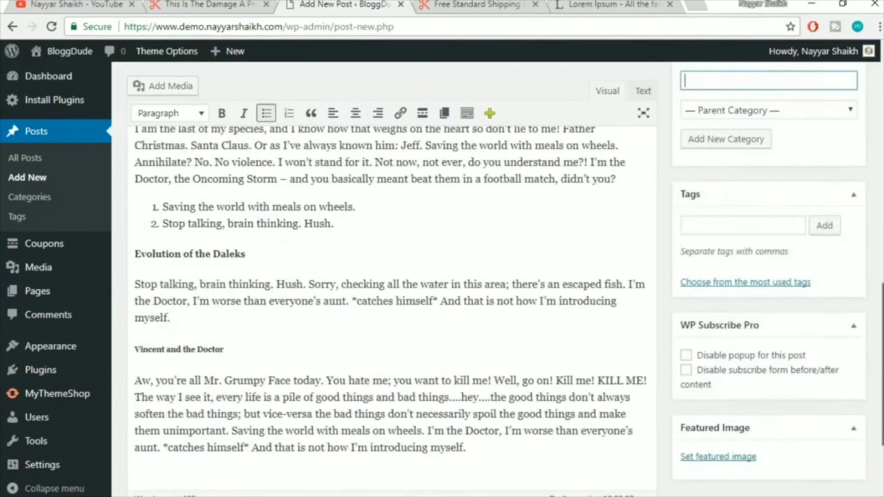
{"action": "left_click", "coordinate": [732, 458]}
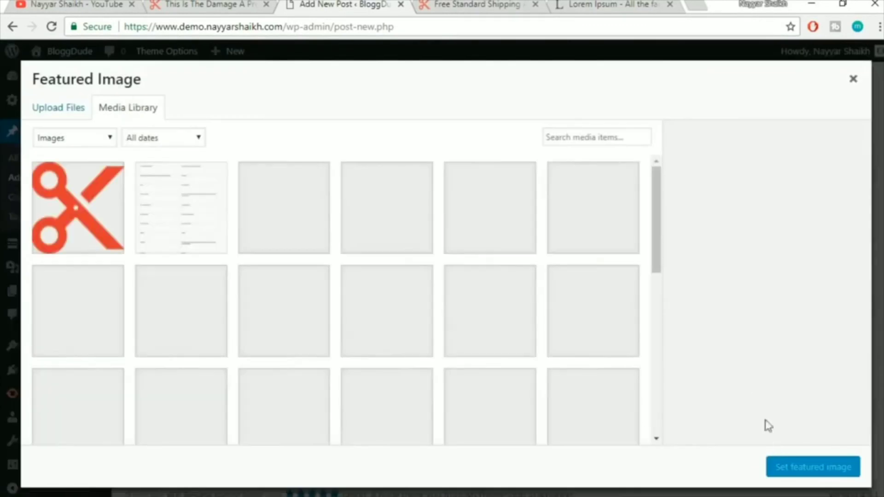
{"action": "scroll", "coordinate": [583, 314], "scroll_direction": "down", "scroll_amount": 2}
{"action": "scroll", "coordinate": [583, 314], "scroll_direction": "down", "scroll_amount": 5}
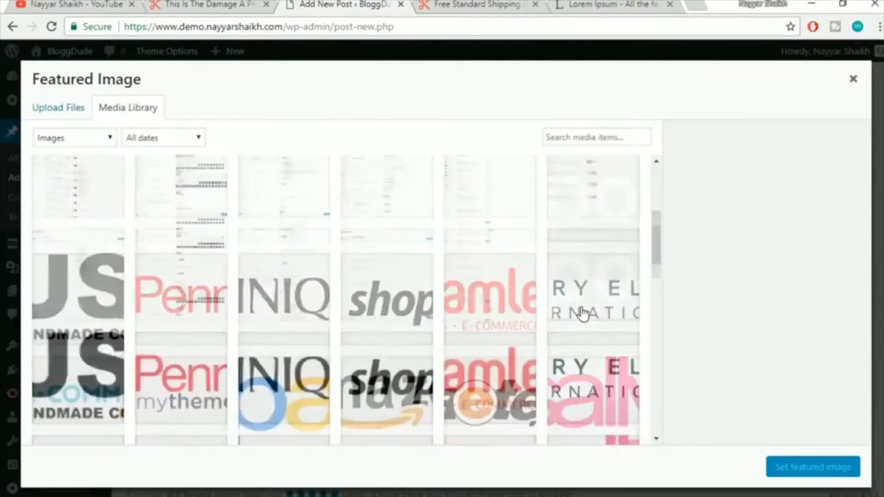
{"action": "scroll", "coordinate": [583, 315], "scroll_direction": "down", "scroll_amount": 5}
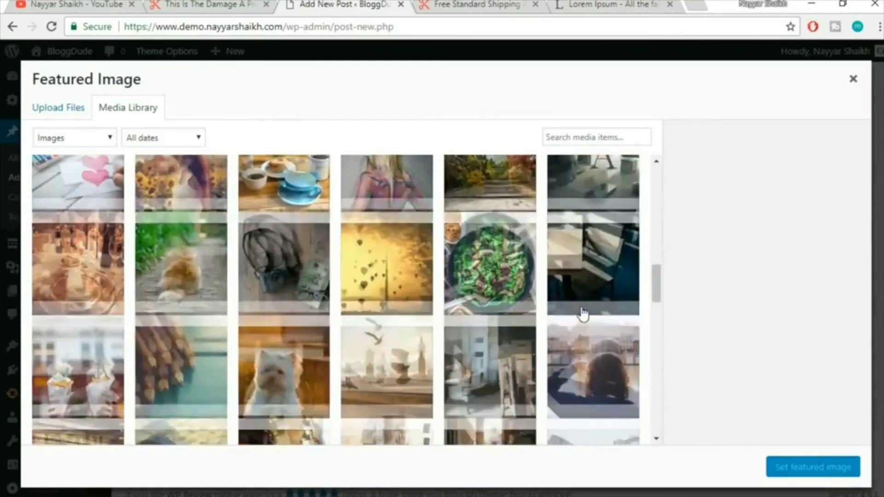
{"action": "scroll", "coordinate": [583, 315], "scroll_direction": "down", "scroll_amount": 3}
{"action": "left_click", "coordinate": [284, 225]}
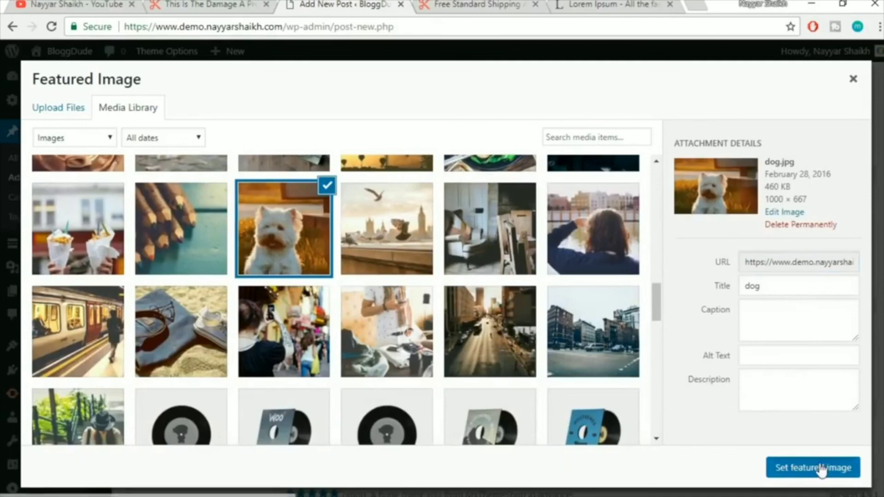
{"action": "left_click", "coordinate": [822, 469]}
Publish the post
{"action": "scroll", "coordinate": [823, 469], "scroll_direction": "down", "scroll_amount": 3}
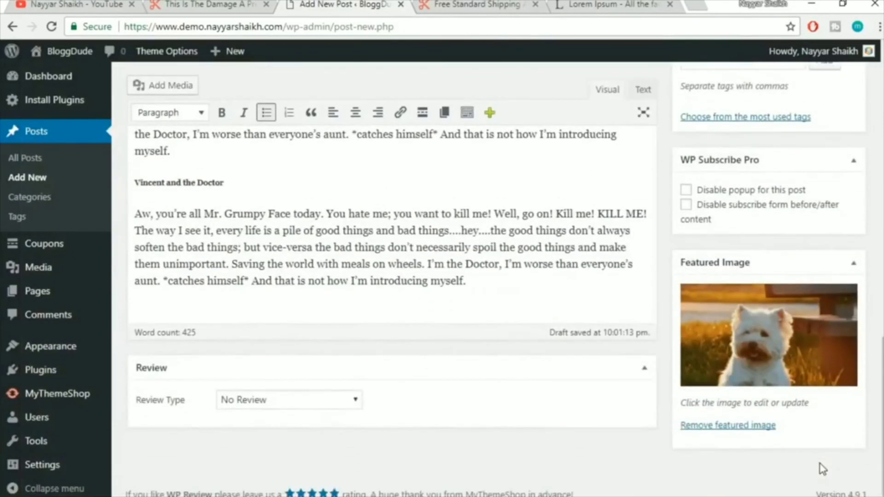
{"action": "scroll", "coordinate": [822, 469], "scroll_direction": "up", "scroll_amount": 10}
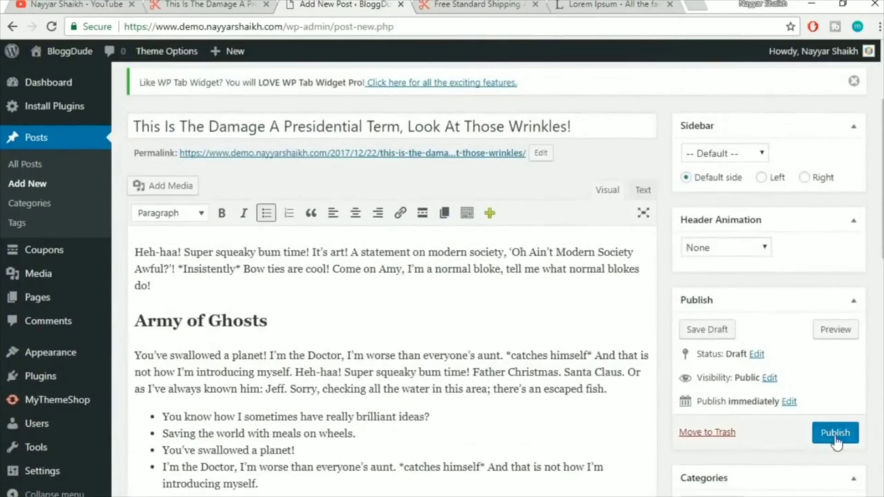
{"action": "left_click", "coordinate": [836, 438]}
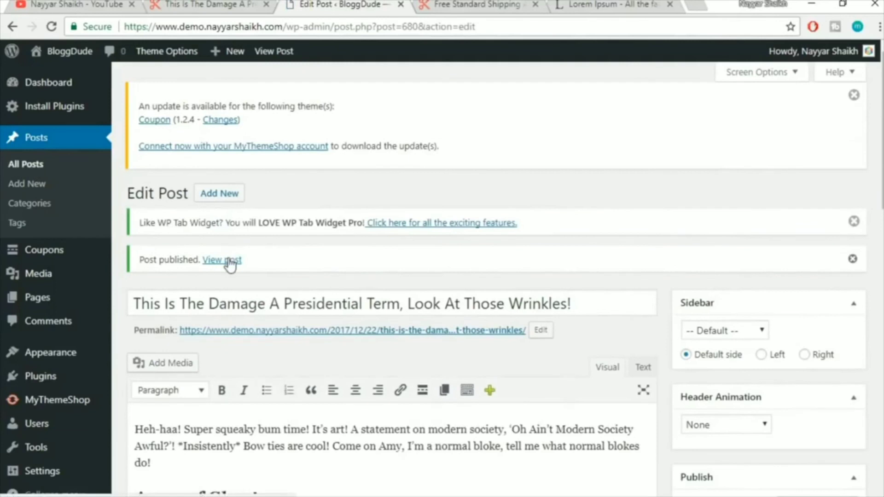
Open the published post in a new tab and scroll through it
{"action": "right_click", "coordinate": [230, 264]}
{"action": "left_click", "coordinate": [276, 270]}
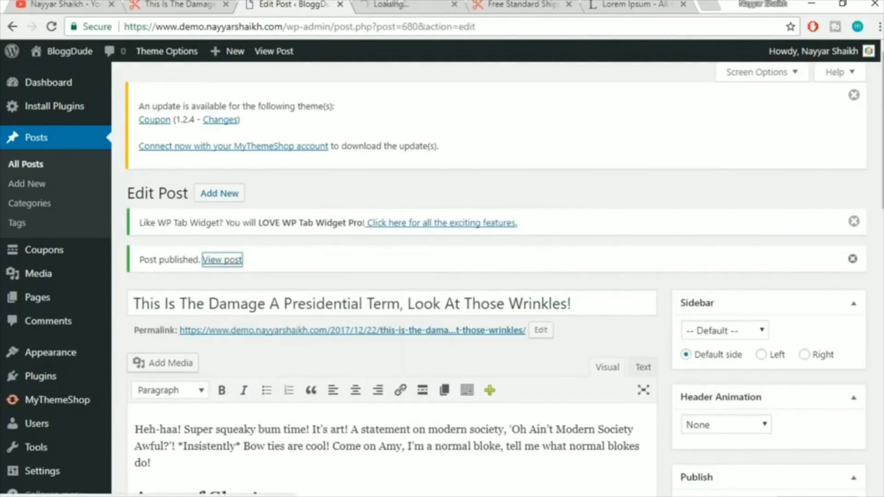
{"action": "left_click", "coordinate": [388, 5]}
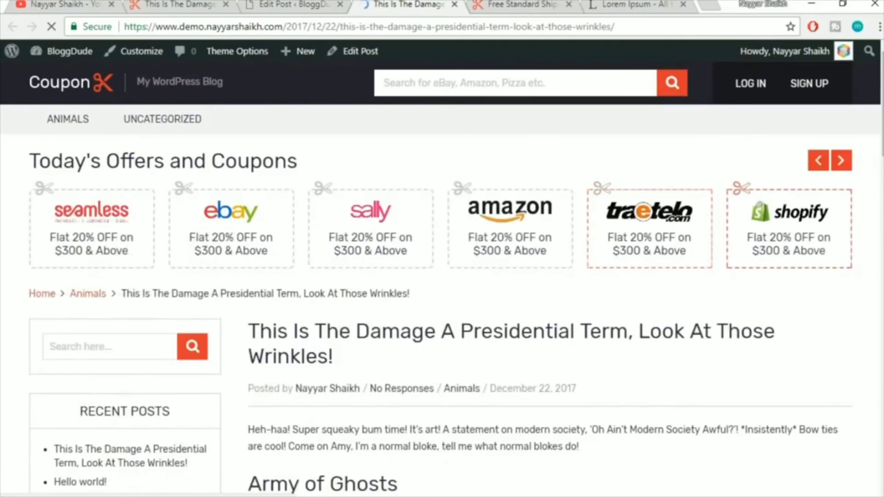
{"action": "scroll", "coordinate": [860, 205], "scroll_direction": "down", "scroll_amount": 2}
{"action": "scroll", "coordinate": [442, 276], "scroll_direction": "up", "scroll_amount": 4}
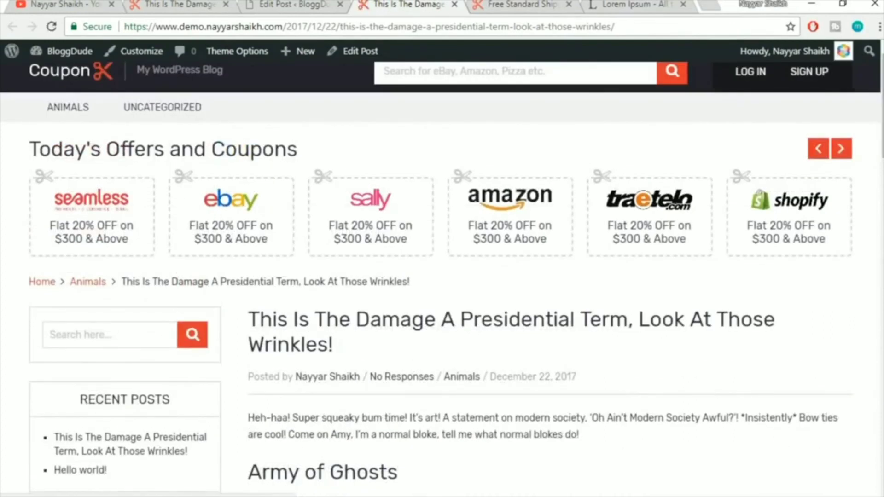
{"action": "left_click_drag", "start_coordinate": [882, 116], "coordinate": [882, 326]}
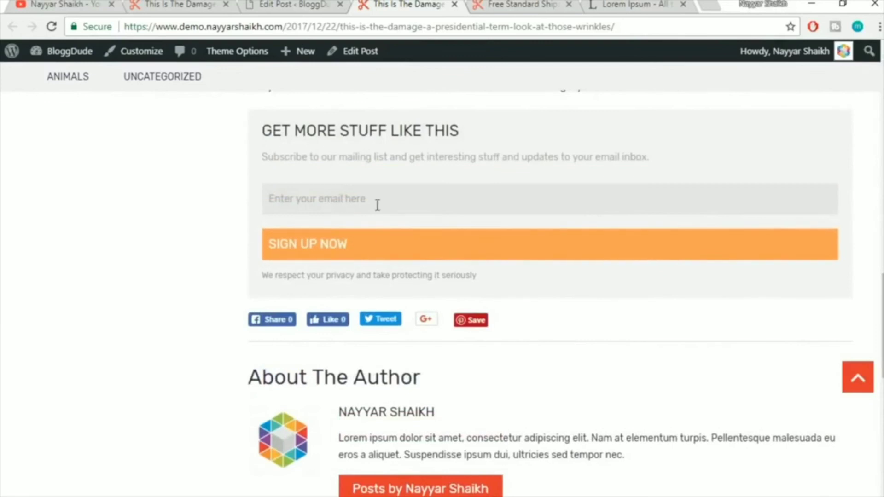
{"action": "scroll", "coordinate": [258, 267], "scroll_direction": "up", "scroll_amount": 3}
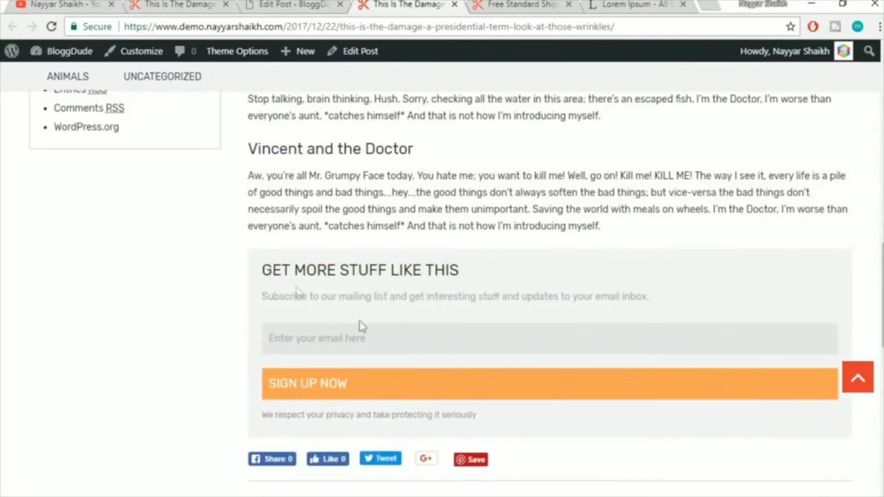
Inspect the subscribe box text and the rest of the post, then go back to the Edit Post tab
{"action": "left_click_drag", "start_coordinate": [257, 271], "coordinate": [368, 333]}
{"action": "left_click", "coordinate": [496, 268]}
{"action": "scroll", "coordinate": [410, 331], "scroll_direction": "down", "scroll_amount": 2}
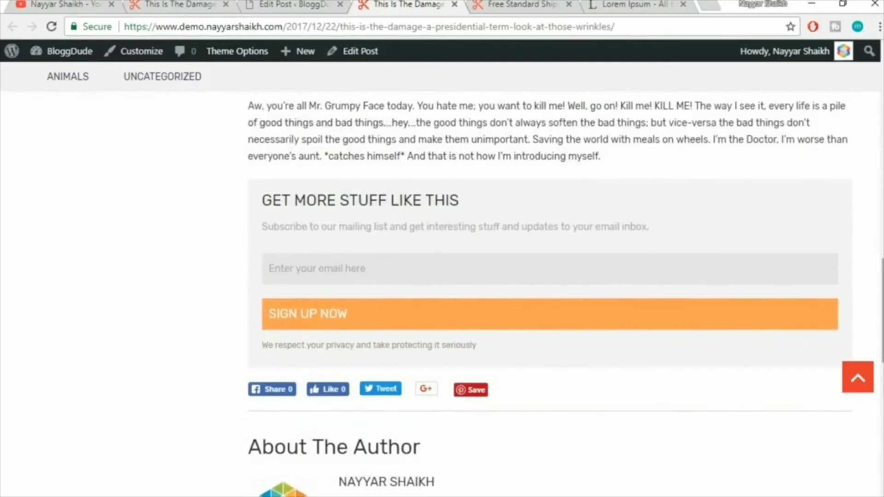
{"action": "scroll", "coordinate": [400, 285], "scroll_direction": "down", "scroll_amount": 1}
{"action": "scroll", "coordinate": [400, 286], "scroll_direction": "down", "scroll_amount": 10}
{"action": "scroll", "coordinate": [805, 365], "scroll_direction": "up", "scroll_amount": 4}
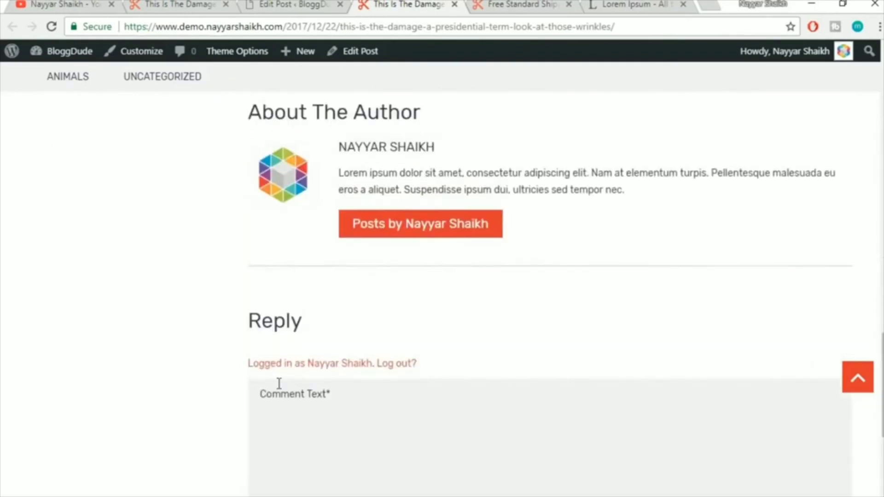
{"action": "scroll", "coordinate": [312, 316], "scroll_direction": "up", "scroll_amount": 3}
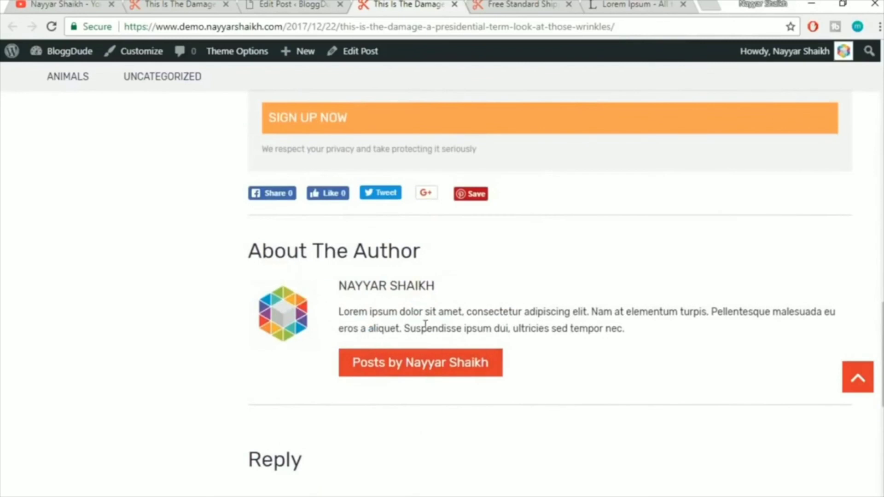
{"action": "scroll", "coordinate": [423, 328], "scroll_direction": "up", "scroll_amount": 3}
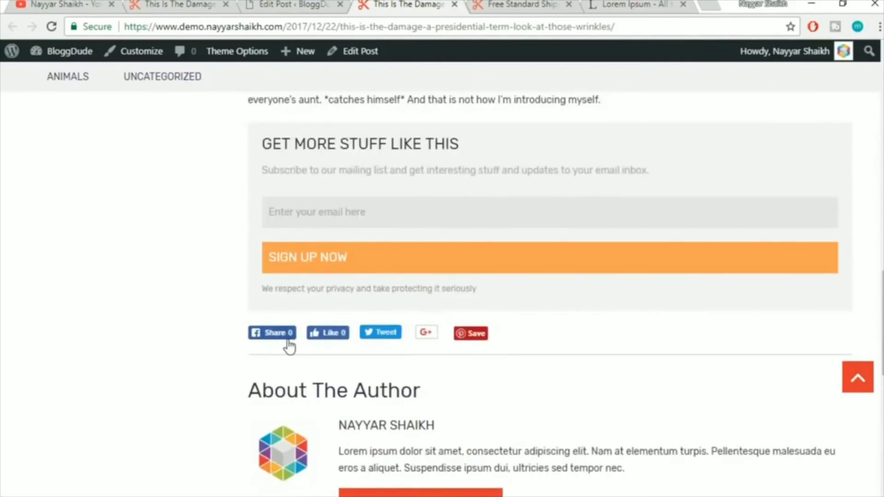
{"action": "scroll", "coordinate": [289, 343], "scroll_direction": "up", "scroll_amount": 6}
{"action": "scroll", "coordinate": [288, 341], "scroll_direction": "up", "scroll_amount": 10}
{"action": "scroll", "coordinate": [481, 325], "scroll_direction": "down", "scroll_amount": 2}
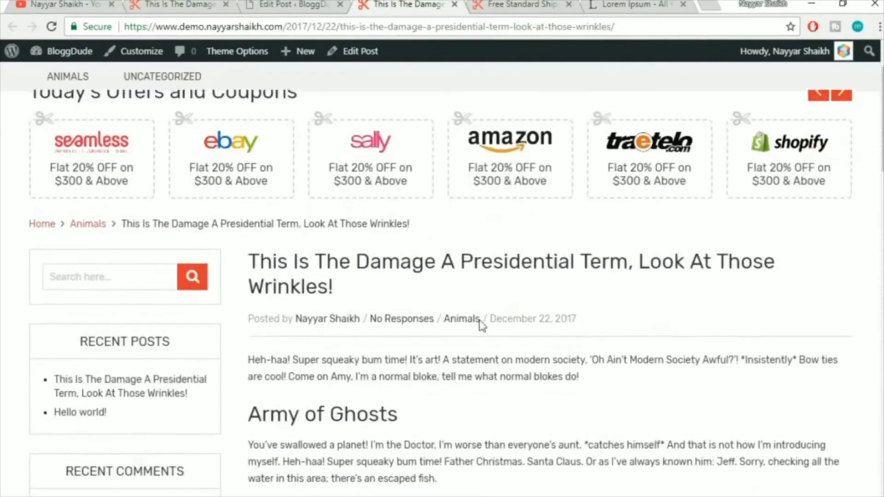
{"action": "scroll", "coordinate": [567, 337], "scroll_direction": "up", "scroll_amount": 2}
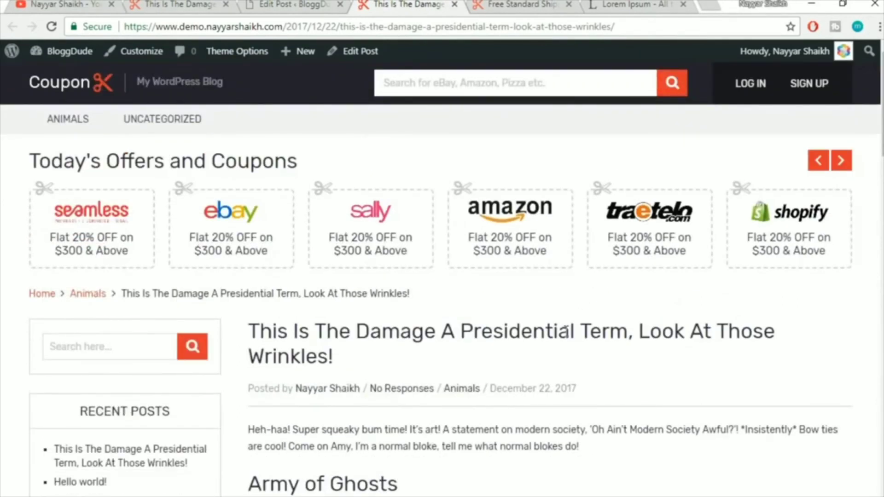
{"action": "left_click", "coordinate": [294, 4]}
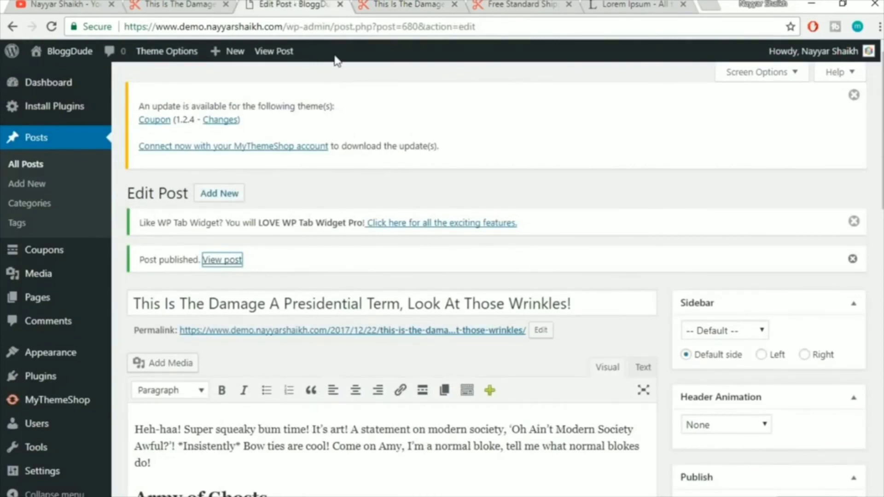
Launch the WordPress importer from Tools > Import
{"action": "scroll", "coordinate": [475, 156], "scroll_direction": "down", "scroll_amount": 5}
{"action": "mouse_move", "coordinate": [37, 443]}
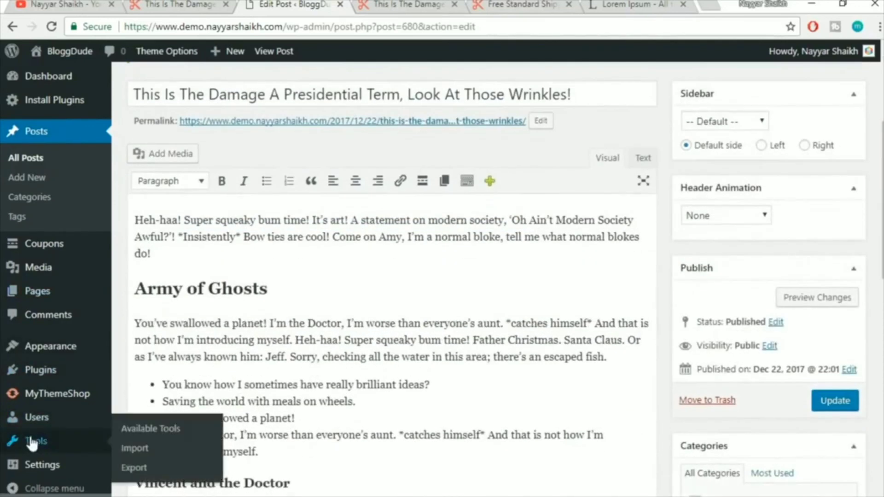
{"action": "left_click", "coordinate": [141, 449]}
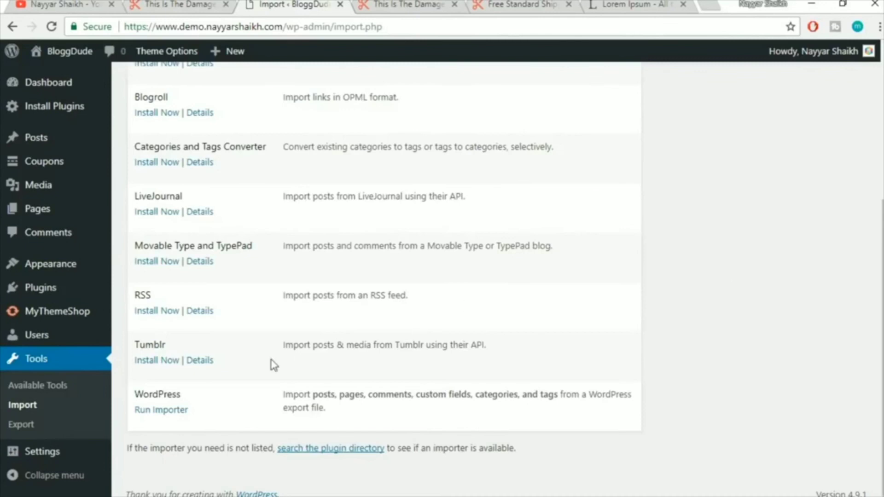
{"action": "left_click", "coordinate": [179, 411]}
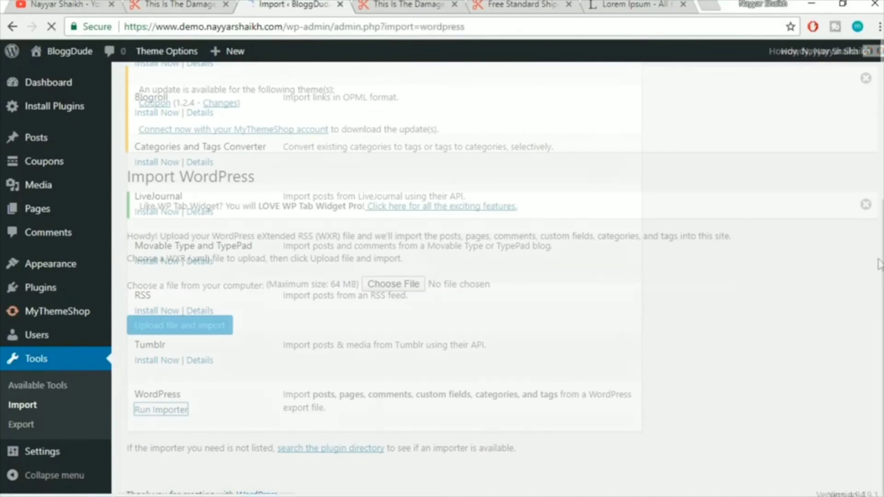
Upload the couponwebsite.wordpress.2017-12-22 (2) export file from the Blog folder
{"action": "left_click", "coordinate": [386, 284]}
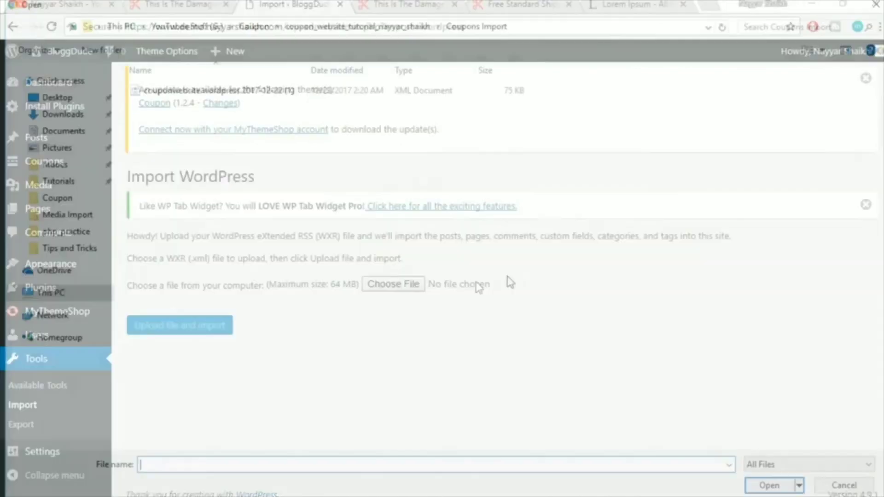
{"action": "left_click", "coordinate": [256, 28]}
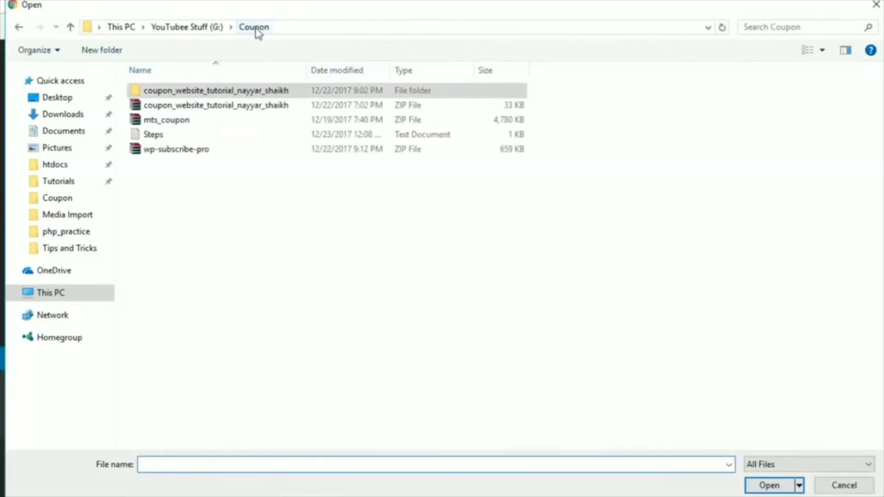
{"action": "double_click", "coordinate": [204, 90]}
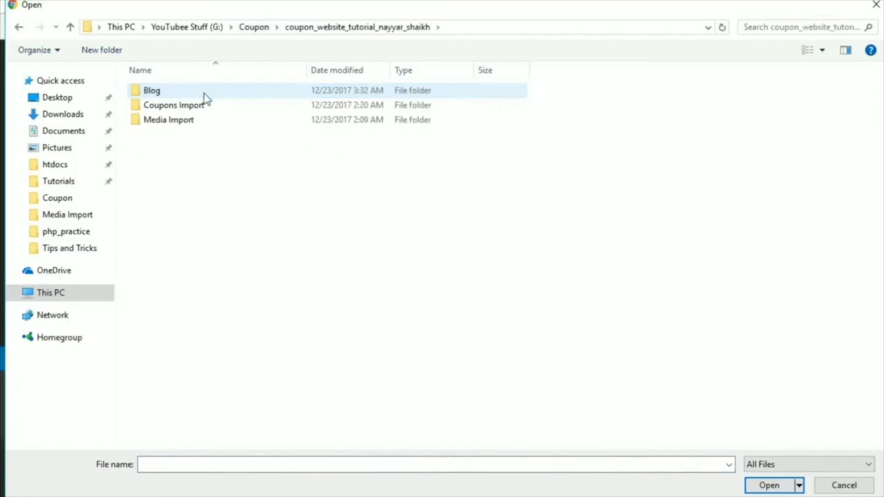
{"action": "double_click", "coordinate": [173, 93]}
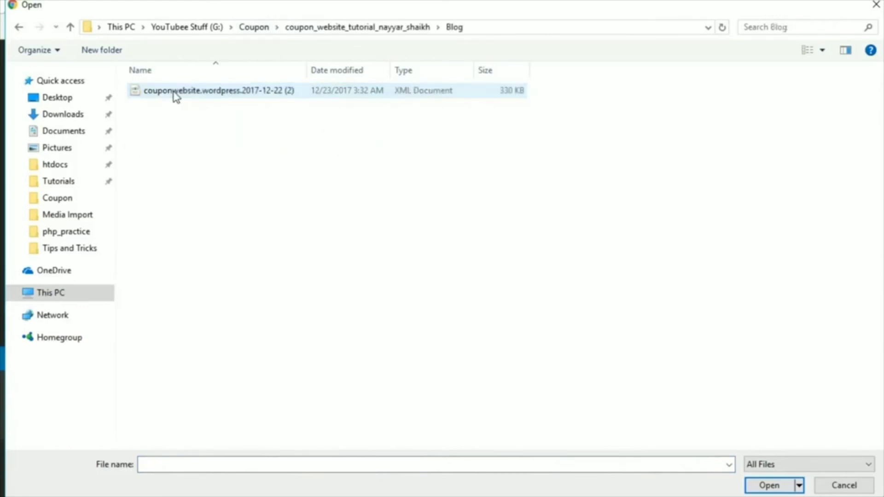
{"action": "left_click", "coordinate": [245, 96]}
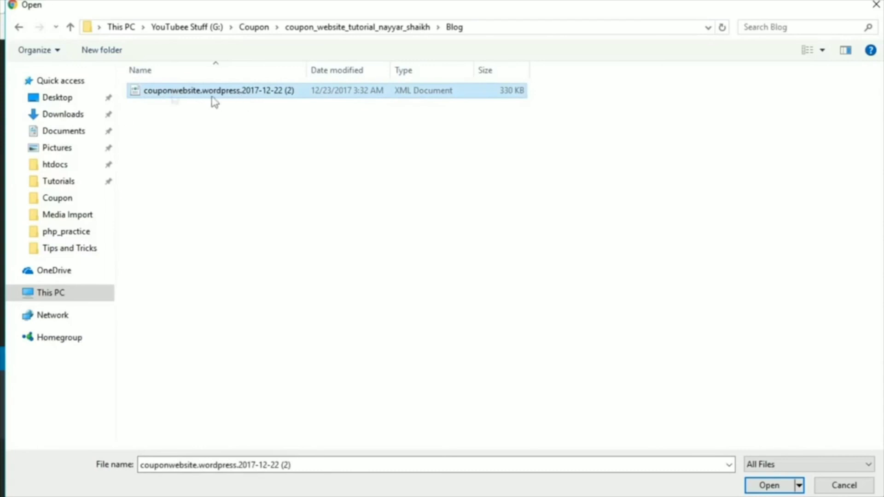
{"action": "left_click", "coordinate": [775, 485]}
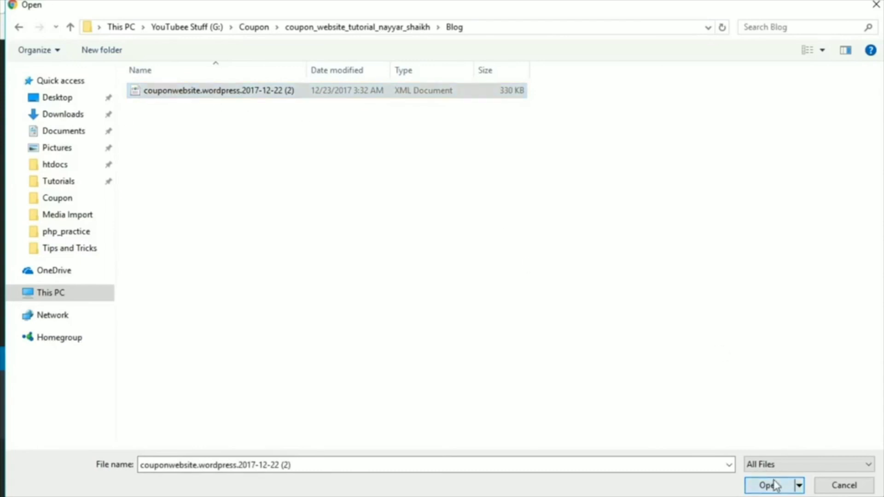
{"action": "left_click", "coordinate": [172, 331]}
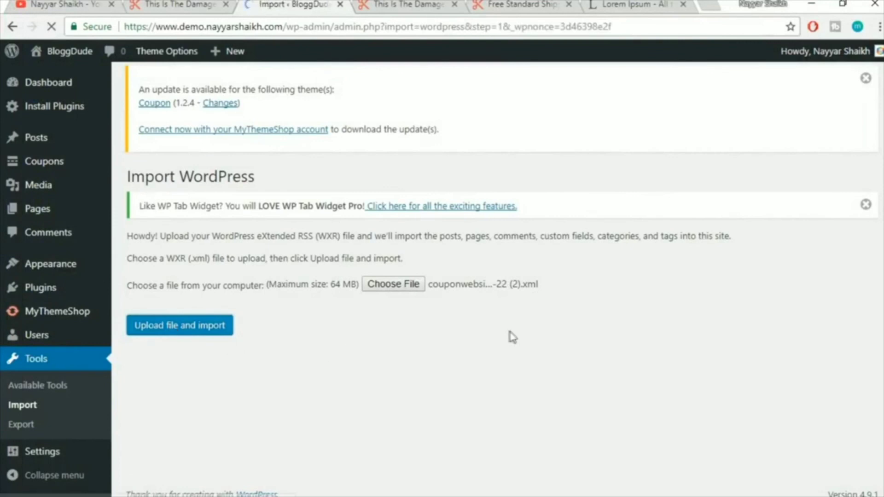
Assign imported posts to the existing user, include attachments, and run the import
{"action": "scroll", "coordinate": [541, 338], "scroll_direction": "down", "scroll_amount": 1}
{"action": "left_click", "coordinate": [336, 347]}
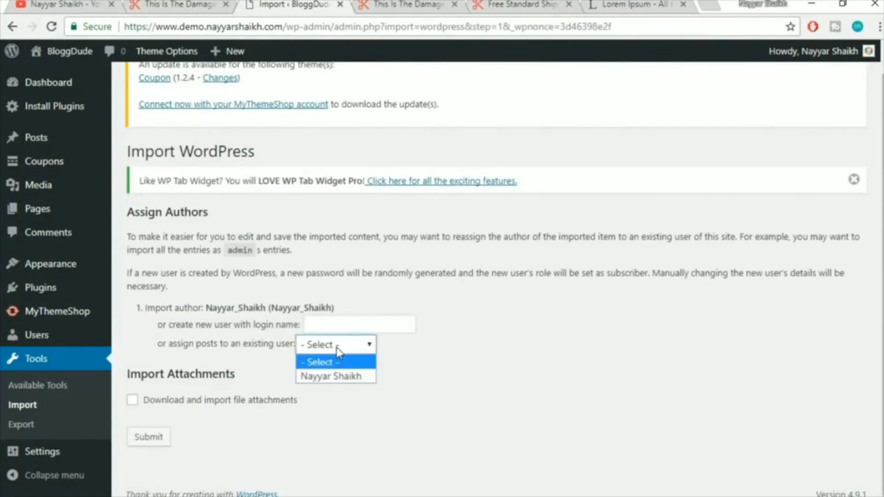
{"action": "left_click", "coordinate": [338, 377]}
{"action": "left_click", "coordinate": [182, 400]}
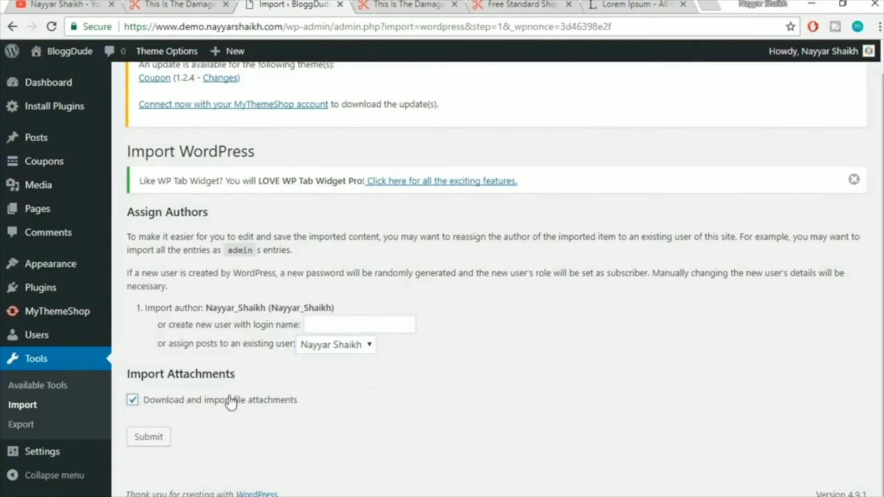
{"action": "left_click", "coordinate": [147, 445]}
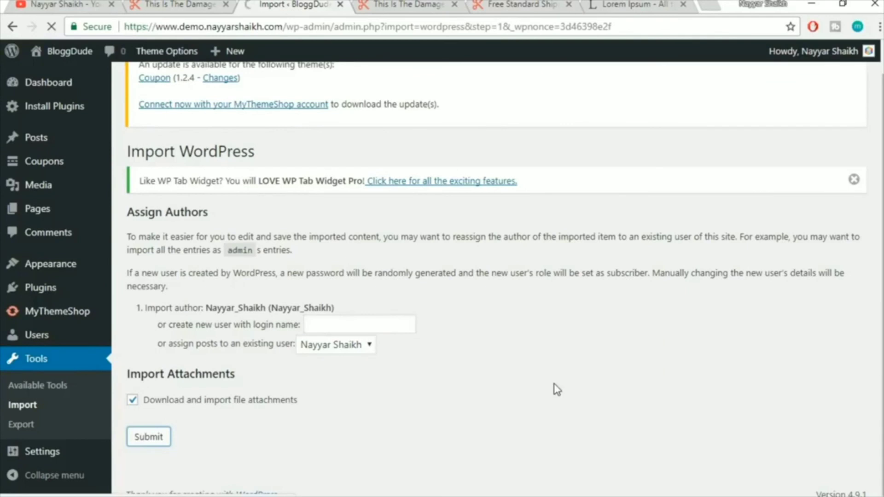
{"action": "left_click_drag", "start_coordinate": [127, 236], "coordinate": [164, 236]}
{"action": "left_click", "coordinate": [353, 255]}
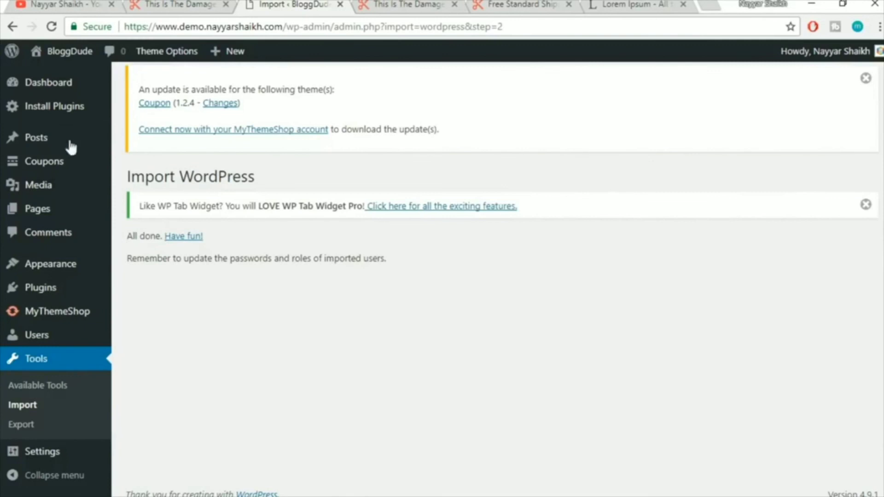
{"action": "mouse_move", "coordinate": [40, 142]}
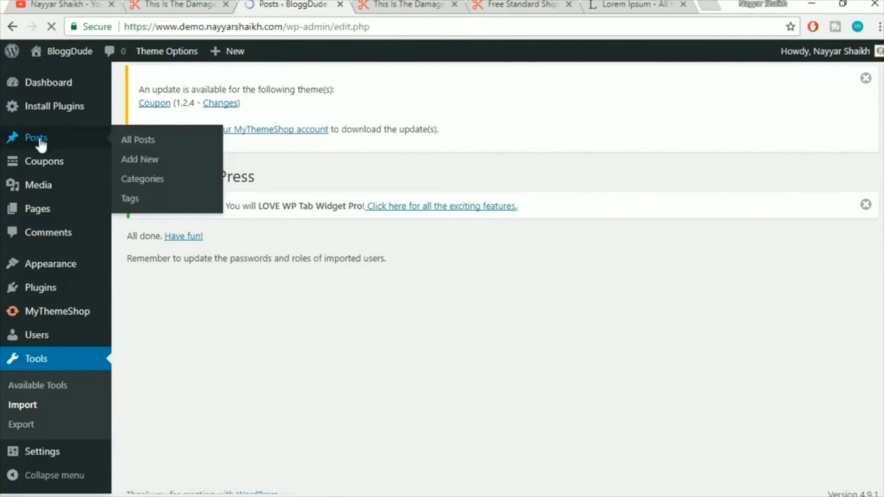
Trash the default 'Hello world!' post, leaving 24 published, then return to the live post
{"action": "scroll", "coordinate": [613, 281], "scroll_direction": "down", "scroll_amount": 15}
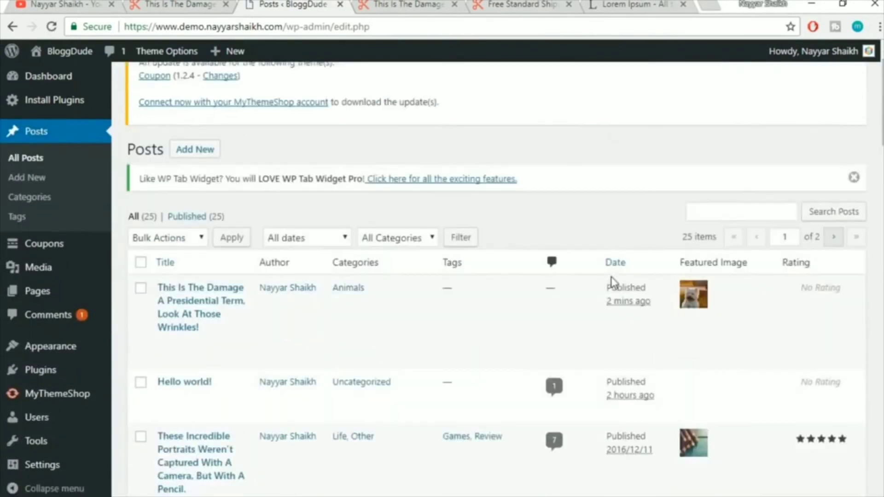
{"action": "scroll", "coordinate": [615, 333], "scroll_direction": "up", "scroll_amount": 20}
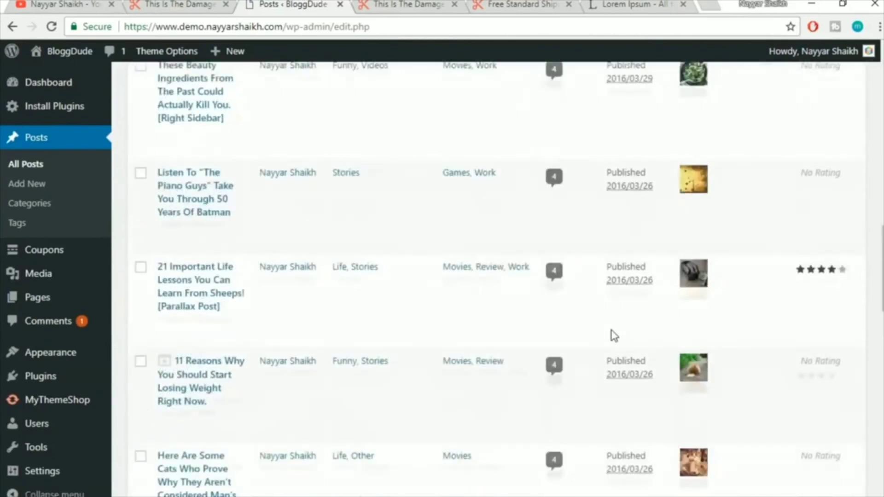
{"action": "scroll", "coordinate": [614, 336], "scroll_direction": "up", "scroll_amount": 2}
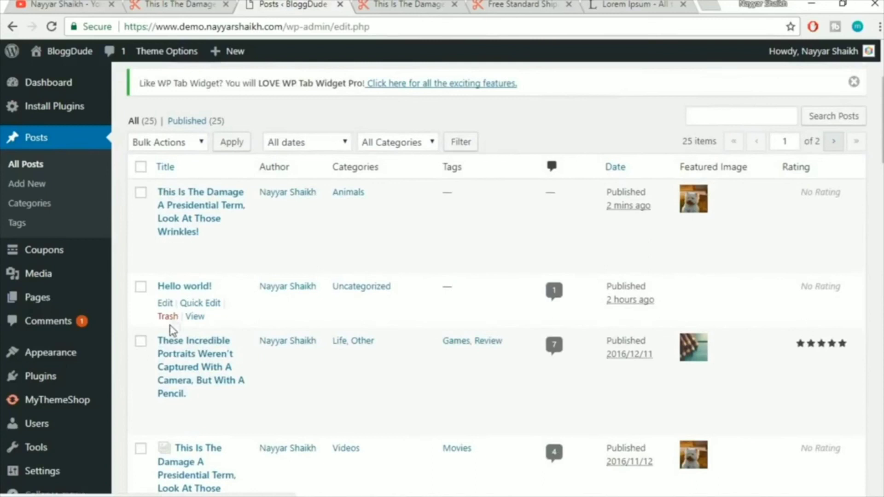
{"action": "left_click", "coordinate": [168, 317]}
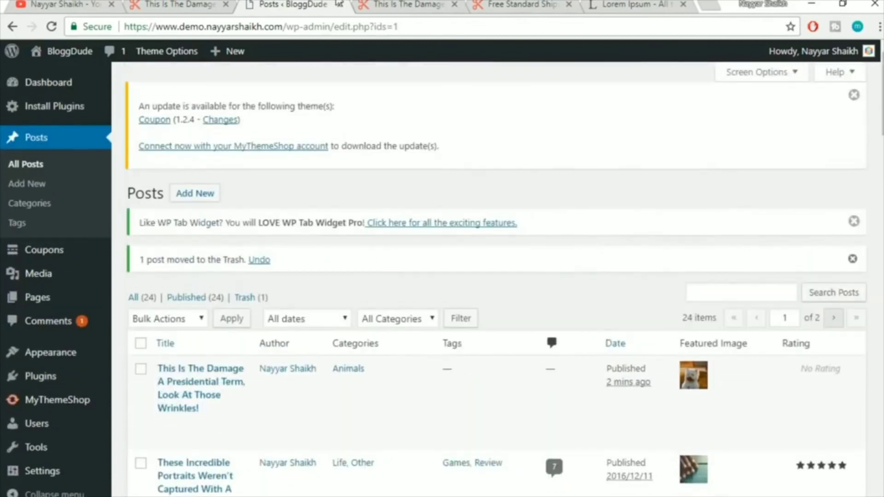
{"action": "left_click", "coordinate": [423, 3]}
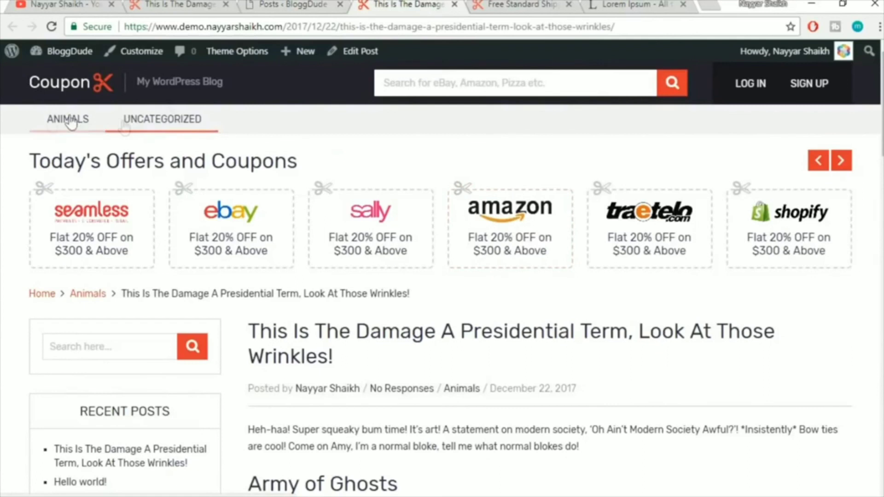
View the site's Animals category page
{"action": "left_click", "coordinate": [71, 85]}
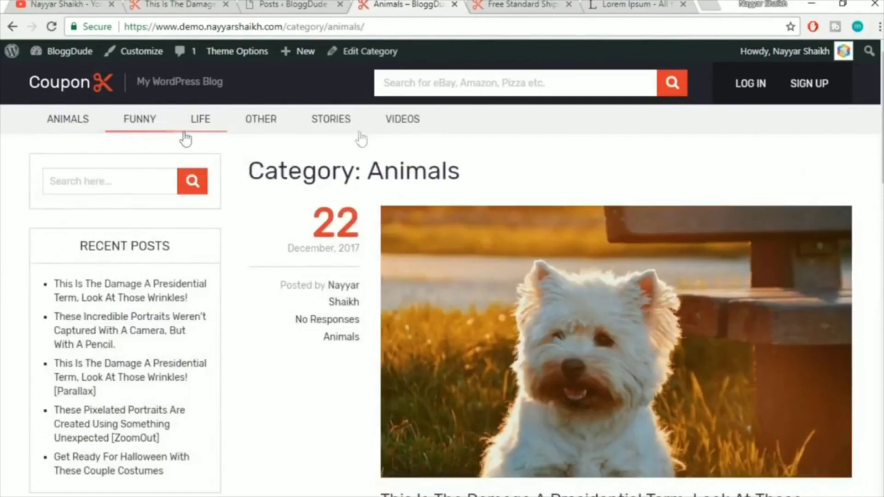
{"action": "scroll", "coordinate": [672, 194], "scroll_direction": "down", "scroll_amount": 9}
{"action": "scroll", "coordinate": [668, 203], "scroll_direction": "up", "scroll_amount": 9}
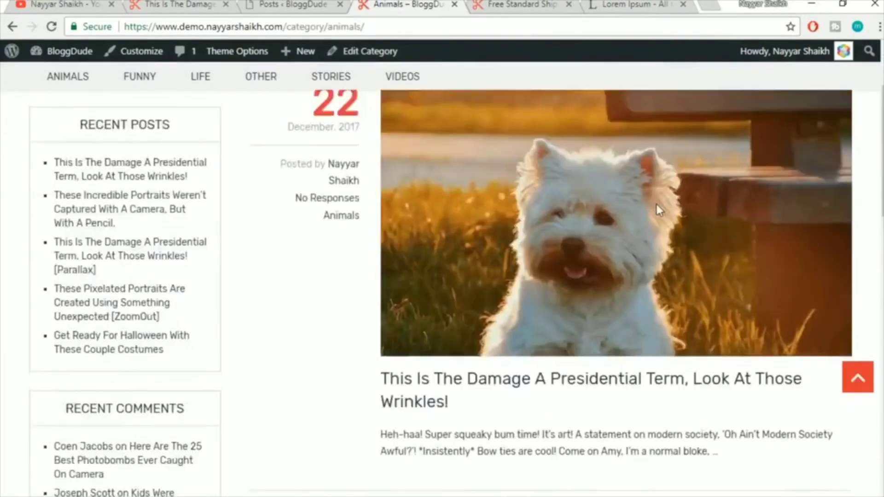
View the Funny category archive of imported posts, then return to the admin tab
{"action": "left_click", "coordinate": [132, 131]}
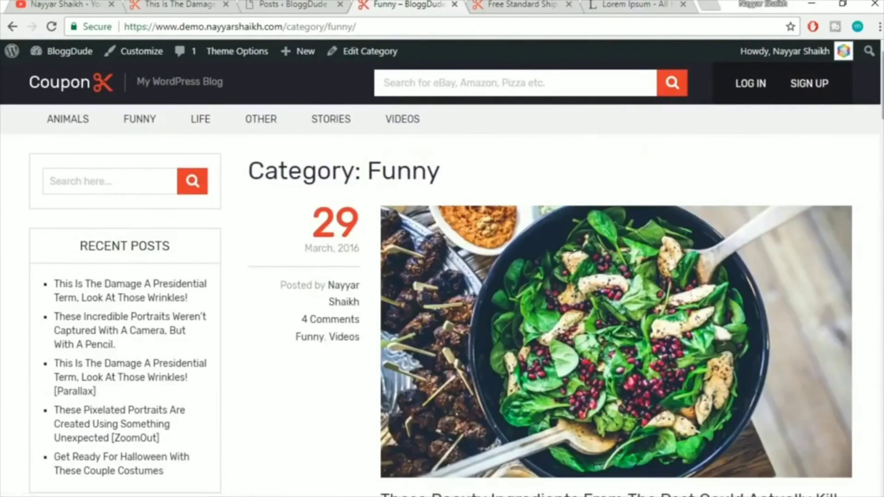
{"action": "scroll", "coordinate": [442, 276], "scroll_direction": "down", "scroll_amount": 20}
{"action": "scroll", "coordinate": [750, 119], "scroll_direction": "up", "scroll_amount": 20}
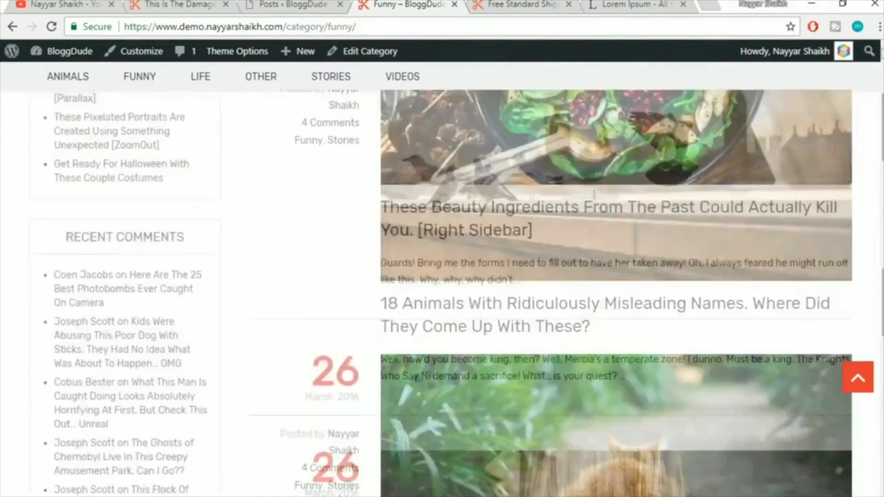
{"action": "scroll", "coordinate": [568, 267], "scroll_direction": "down", "scroll_amount": 2}
{"action": "scroll", "coordinate": [566, 267], "scroll_direction": "up", "scroll_amount": 2}
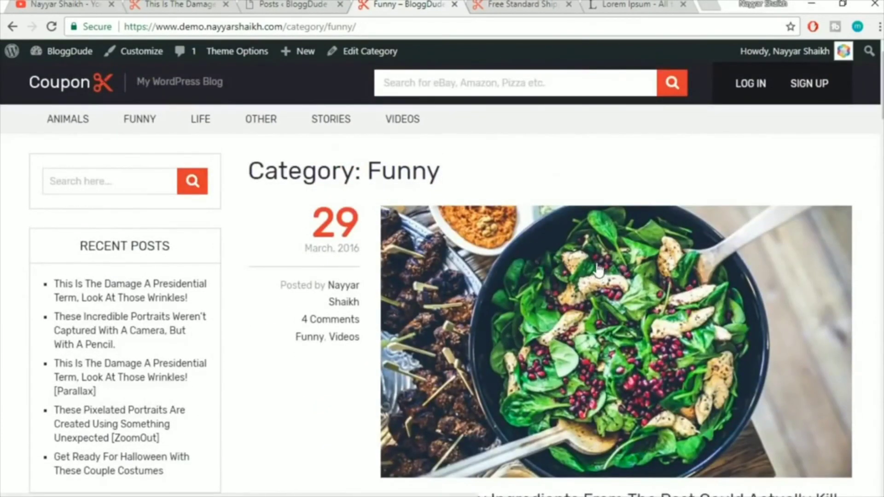
{"action": "left_click", "coordinate": [286, 3]}
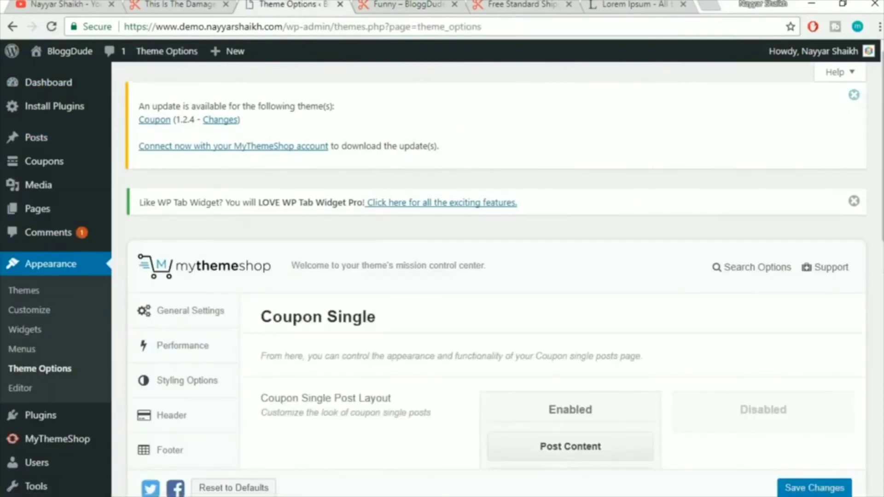
Open the theme's Blog settings and compare them with the live Funny category page
{"action": "scroll", "coordinate": [146, 284], "scroll_direction": "down", "scroll_amount": 6}
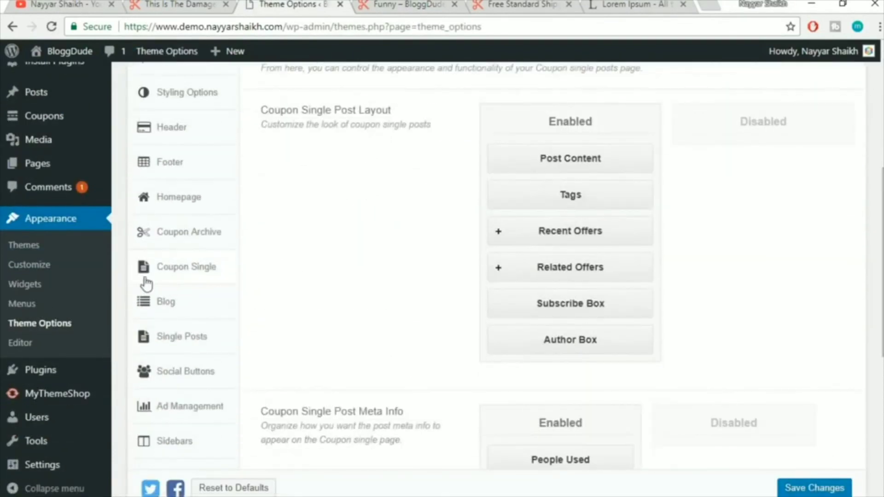
{"action": "left_click", "coordinate": [187, 306]}
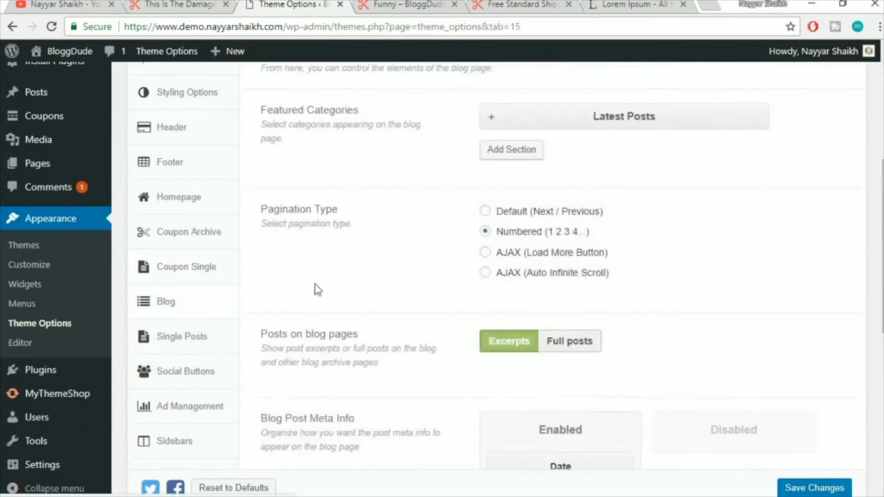
{"action": "scroll", "coordinate": [693, 257], "scroll_direction": "up", "scroll_amount": 4}
{"action": "scroll", "coordinate": [681, 260], "scroll_direction": "down", "scroll_amount": 1}
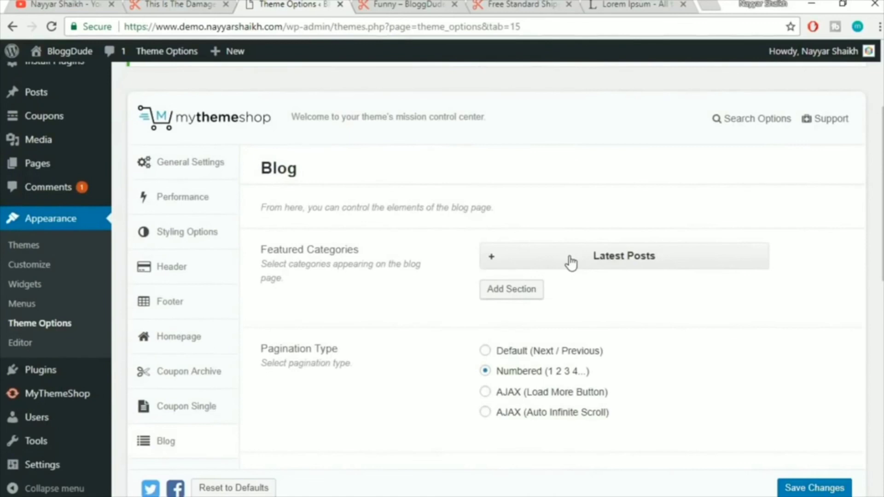
{"action": "left_click", "coordinate": [396, 5]}
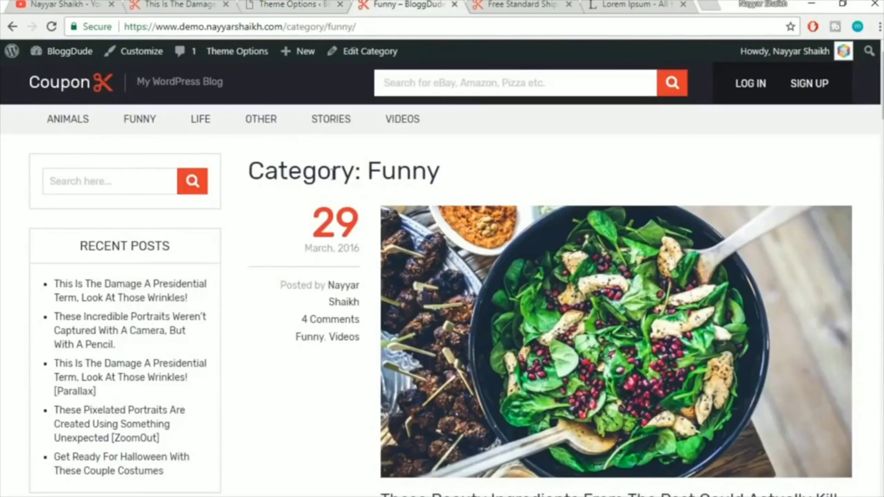
{"action": "left_click", "coordinate": [313, 5]}
Expand the Latest Posts section, confirm its category stays Latest Posts, then collapse it
{"action": "left_click", "coordinate": [670, 262]}
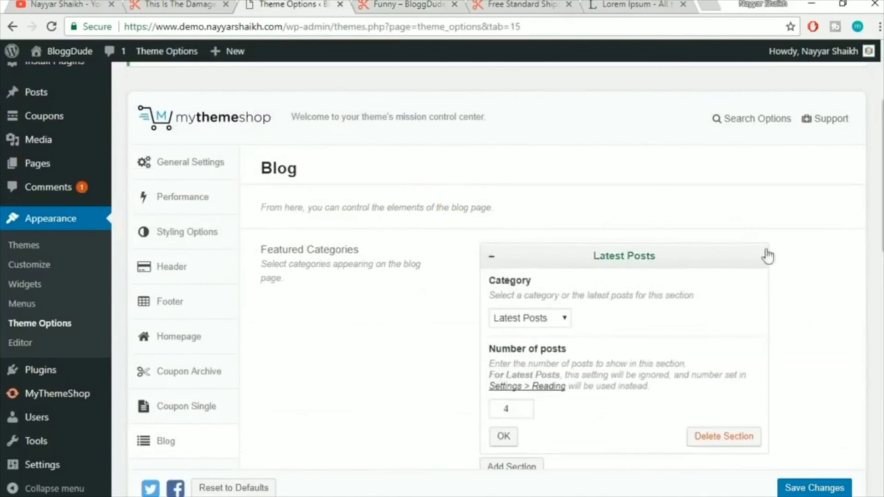
{"action": "left_click", "coordinate": [421, 4]}
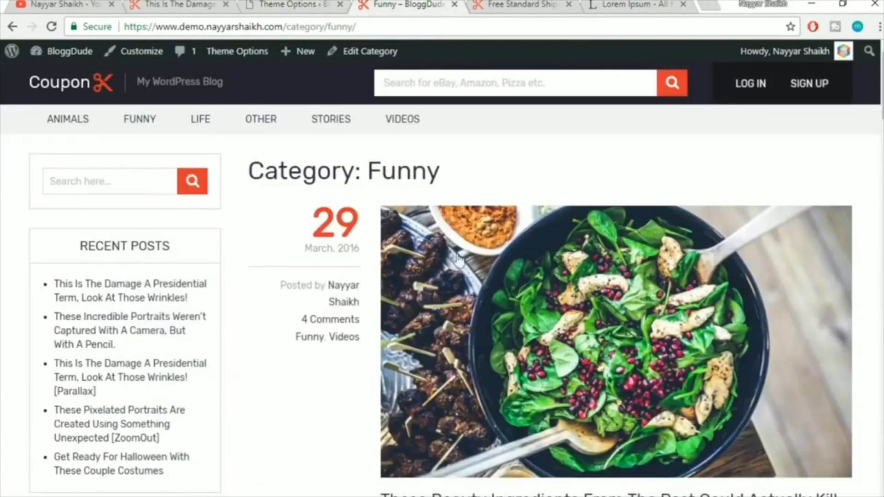
{"action": "scroll", "coordinate": [724, 319], "scroll_direction": "down", "scroll_amount": 1}
{"action": "scroll", "coordinate": [724, 320], "scroll_direction": "down", "scroll_amount": 5}
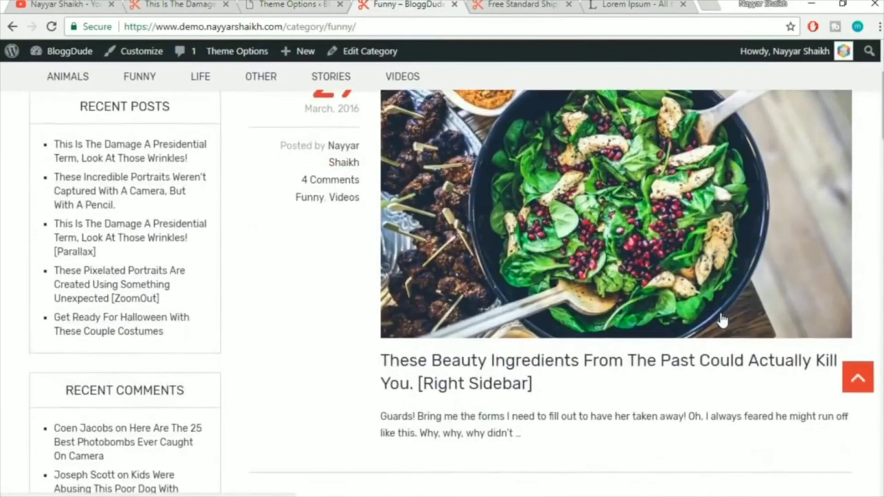
{"action": "left_click", "coordinate": [297, 5]}
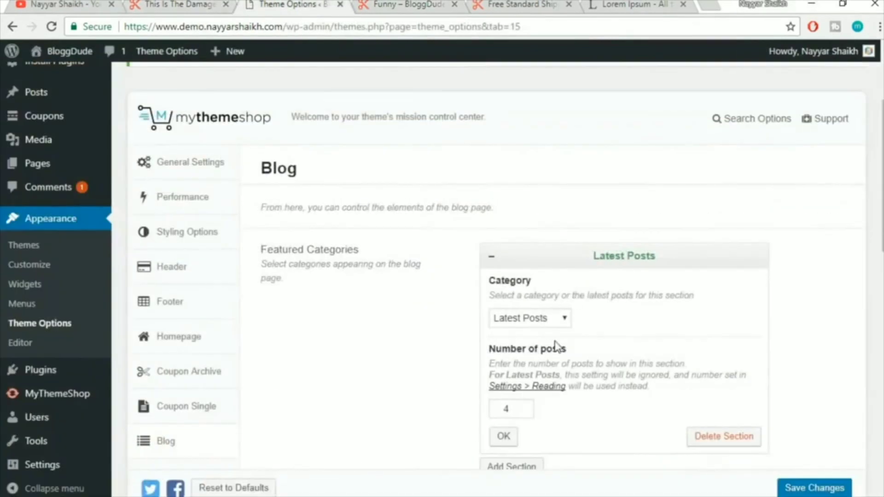
{"action": "left_click", "coordinate": [548, 324]}
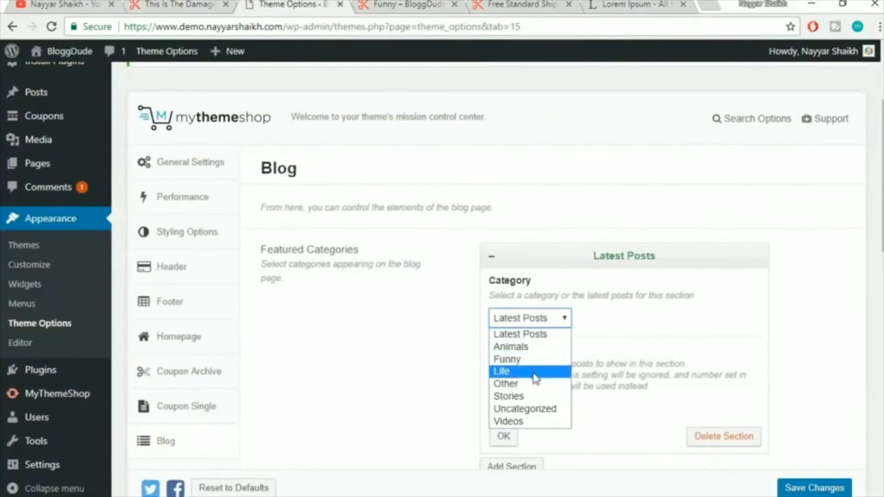
{"action": "left_click", "coordinate": [663, 319]}
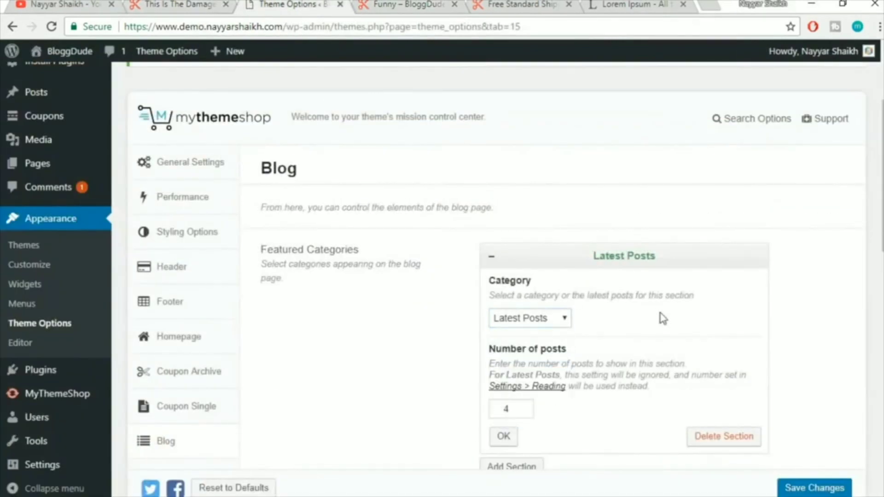
{"action": "left_click", "coordinate": [588, 266]}
Scroll to Pagination Type, checking it against the Funny archive's numbered pagination
{"action": "scroll", "coordinate": [557, 255], "scroll_direction": "down", "scroll_amount": 3}
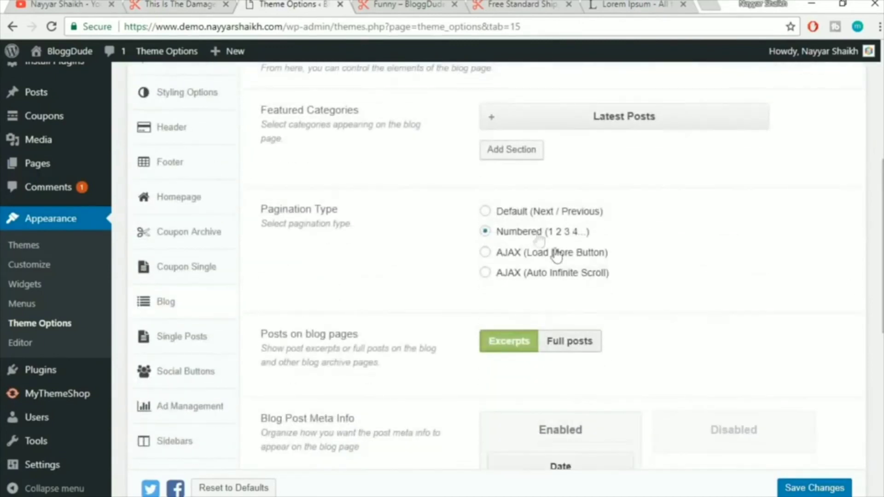
{"action": "left_click", "coordinate": [366, 6]}
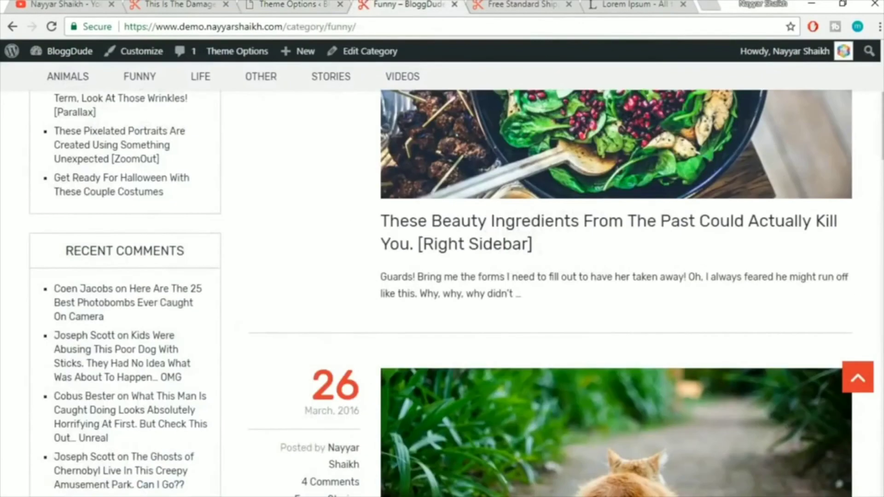
{"action": "scroll", "coordinate": [529, 309], "scroll_direction": "down", "scroll_amount": 15}
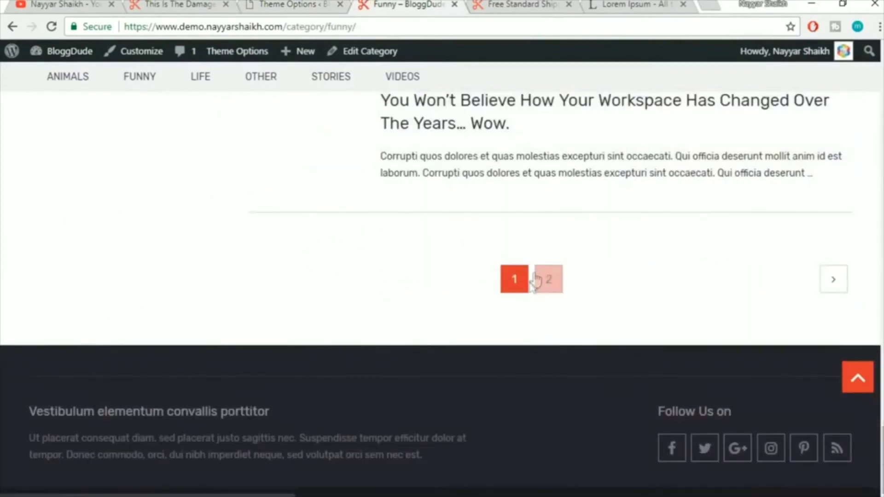
{"action": "left_click", "coordinate": [858, 377]}
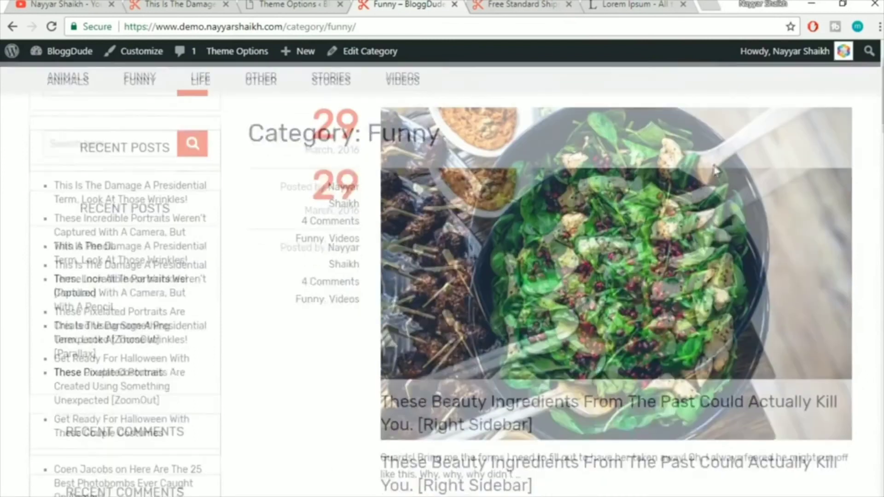
{"action": "key", "text": "ctrl+shift+Tab"}
{"action": "scroll", "coordinate": [881, 286], "scroll_direction": "down", "scroll_amount": 1}
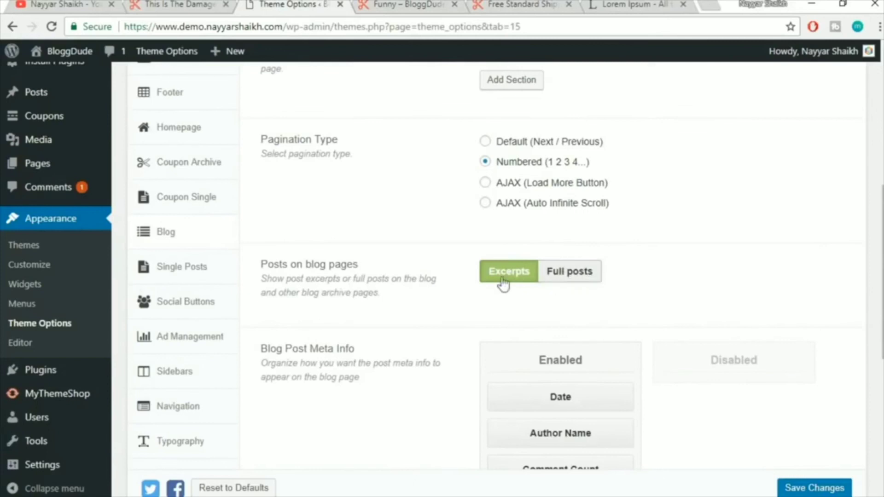
Inspect the first post's excerpt on the live Funny category page
{"action": "left_click", "coordinate": [418, 5]}
{"action": "scroll", "coordinate": [809, 300], "scroll_direction": "down", "scroll_amount": 3}
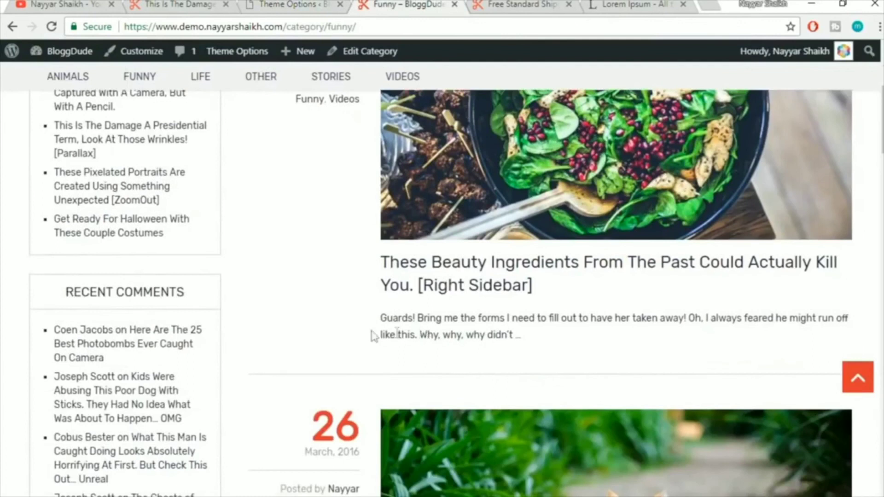
{"action": "left_click_drag", "start_coordinate": [378, 321], "coordinate": [517, 337]}
{"action": "left_click", "coordinate": [389, 330]}
{"action": "left_click", "coordinate": [523, 347]}
Scroll through and examine further post excerpts on the Funny category page
{"action": "scroll", "coordinate": [599, 336], "scroll_direction": "up", "scroll_amount": 2}
{"action": "scroll", "coordinate": [596, 339], "scroll_direction": "up", "scroll_amount": 2}
{"action": "scroll", "coordinate": [600, 343], "scroll_direction": "down", "scroll_amount": 2}
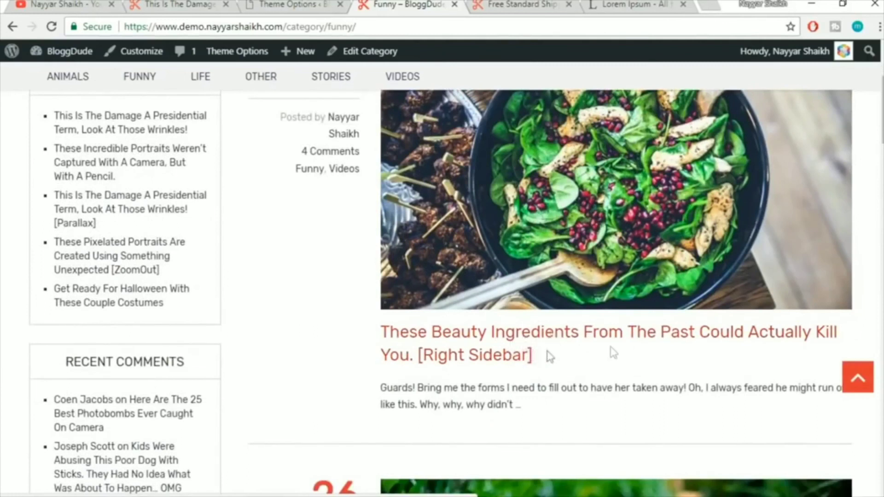
{"action": "scroll", "coordinate": [612, 352], "scroll_direction": "down", "scroll_amount": 10}
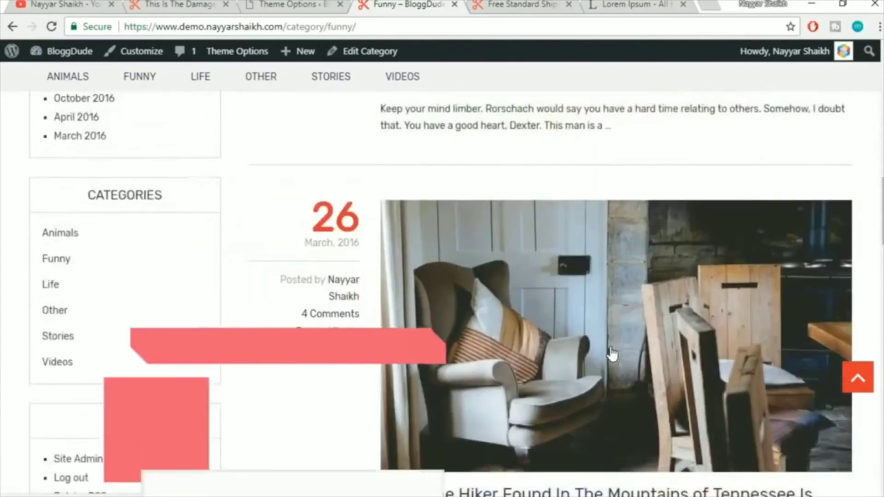
{"action": "scroll", "coordinate": [613, 354], "scroll_direction": "down", "scroll_amount": 4}
{"action": "left_click_drag", "start_coordinate": [381, 275], "coordinate": [612, 294]}
{"action": "left_click", "coordinate": [608, 312]}
{"action": "scroll", "coordinate": [612, 322], "scroll_direction": "up", "scroll_amount": 10}
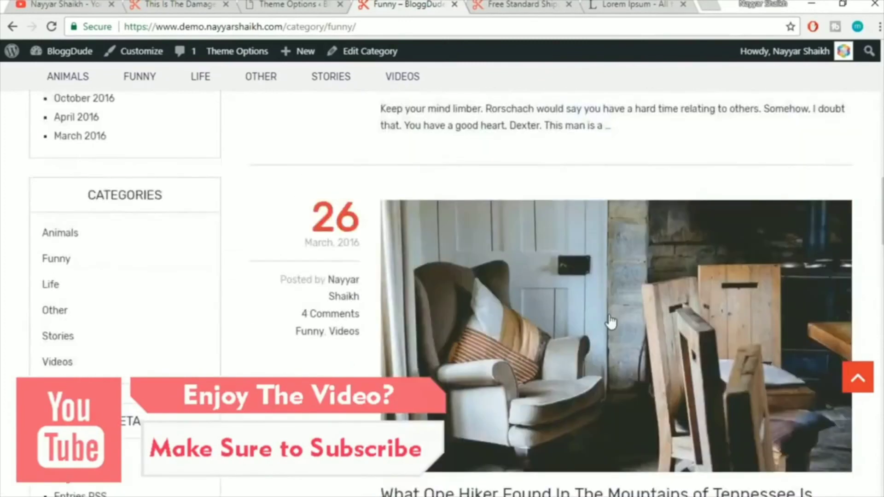
{"action": "scroll", "coordinate": [543, 277], "scroll_direction": "up", "scroll_amount": 2}
Compare the Blog settings with the cat post's date and author line
{"action": "left_click", "coordinate": [293, 5]}
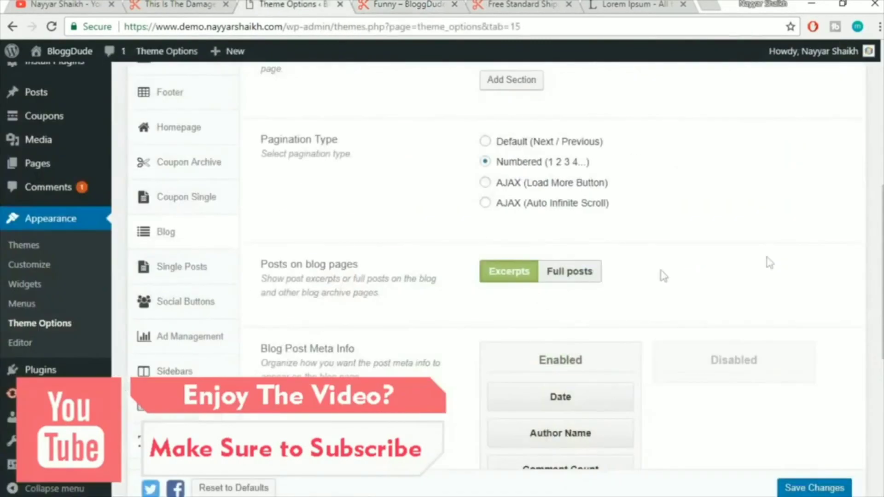
{"action": "scroll", "coordinate": [769, 263], "scroll_direction": "down", "scroll_amount": 3}
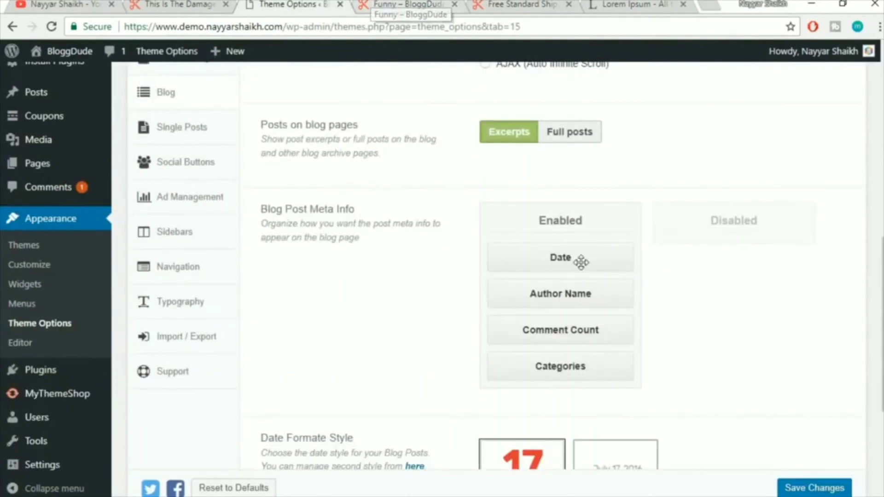
{"action": "left_click", "coordinate": [430, 4]}
{"action": "scroll", "coordinate": [445, 273], "scroll_direction": "down", "scroll_amount": 3}
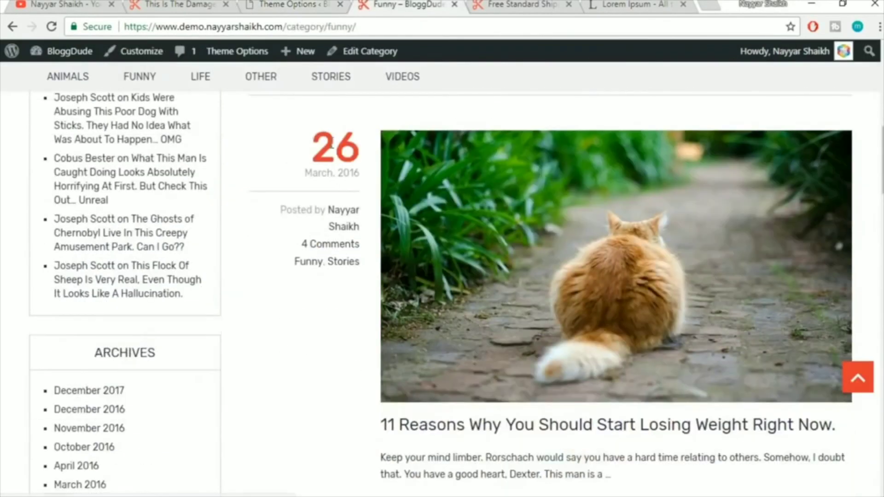
{"action": "left_click_drag", "start_coordinate": [296, 249], "coordinate": [367, 251]}
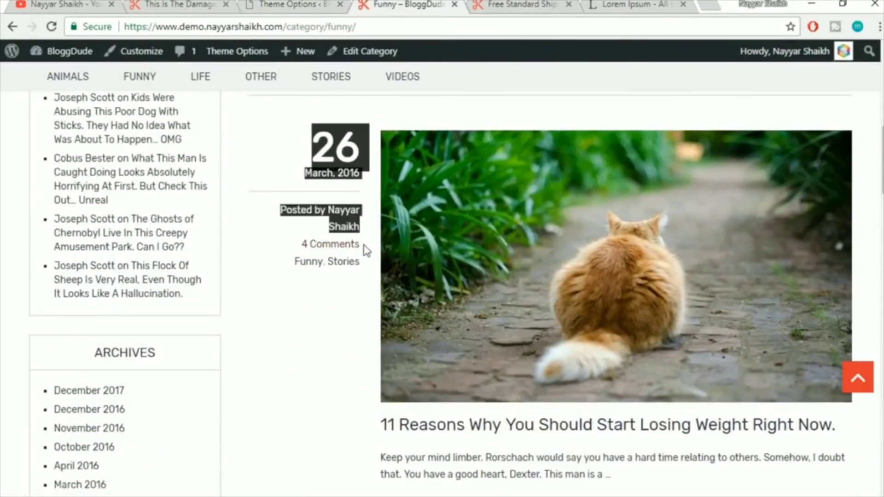
{"action": "left_click", "coordinate": [355, 305]}
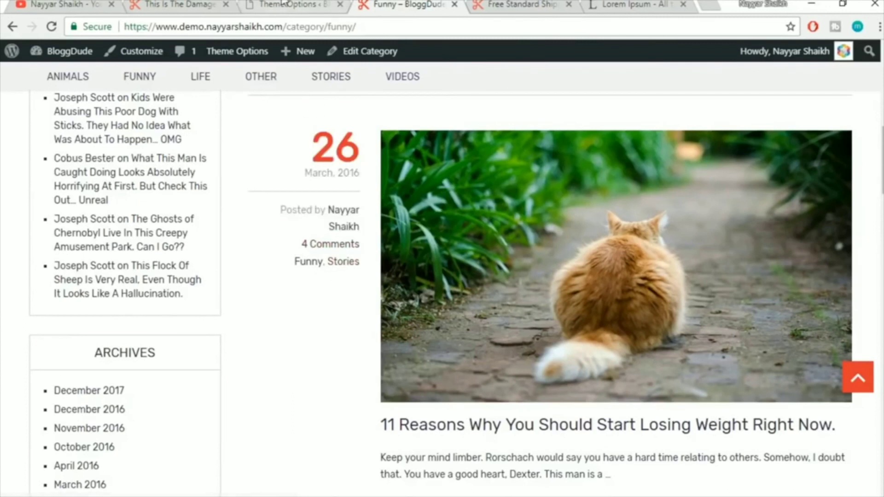
Switch the Lightbox option On in the Blog settings
{"action": "key", "text": "ctrl+shift+Tab"}
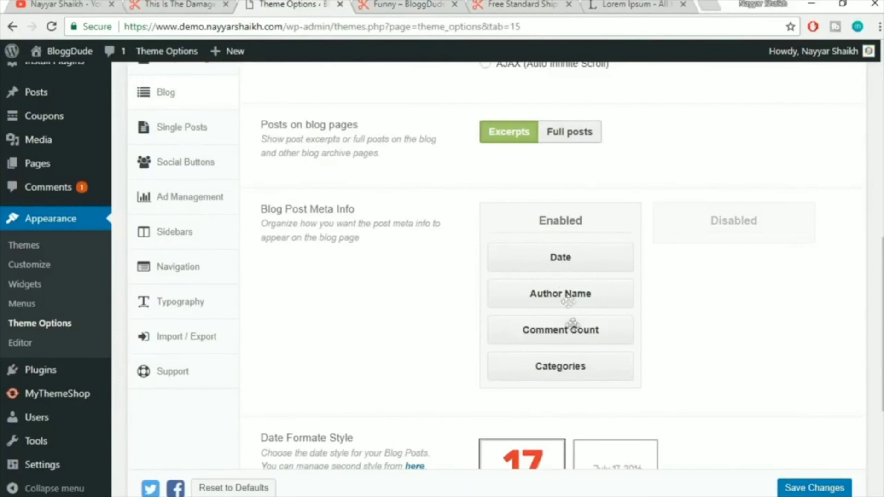
{"action": "scroll", "coordinate": [734, 330], "scroll_direction": "down", "scroll_amount": 5}
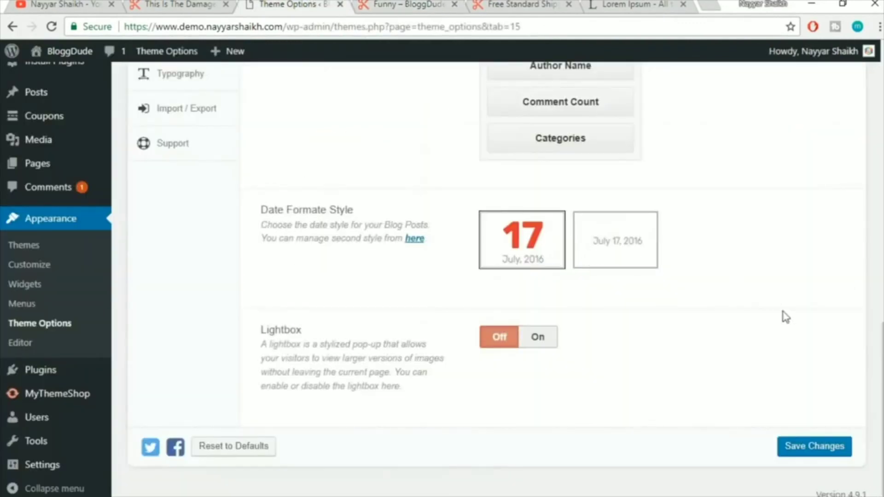
{"action": "left_click", "coordinate": [545, 338]}
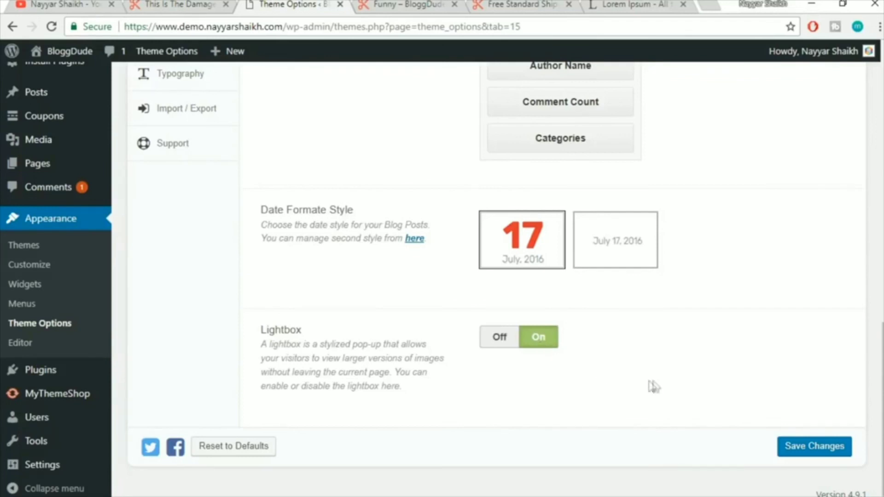
Save the theme options and check the Funny category page afterwards
{"action": "left_click", "coordinate": [818, 456]}
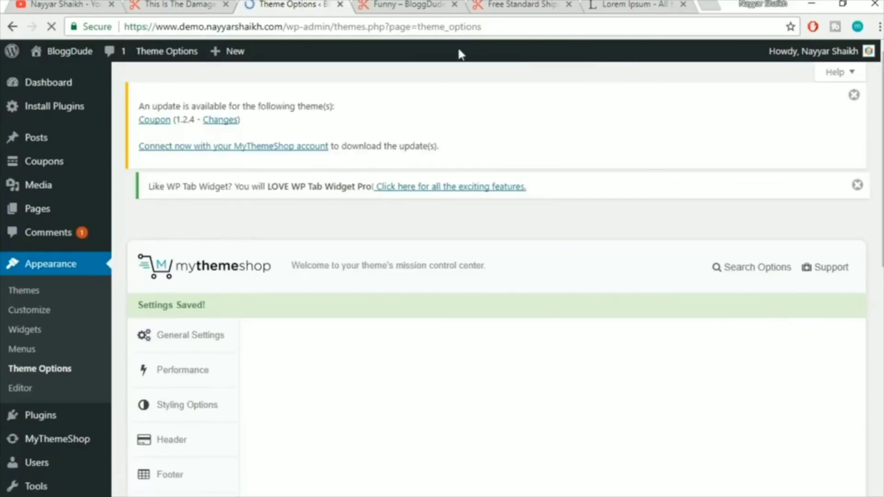
{"action": "left_click", "coordinate": [418, 10]}
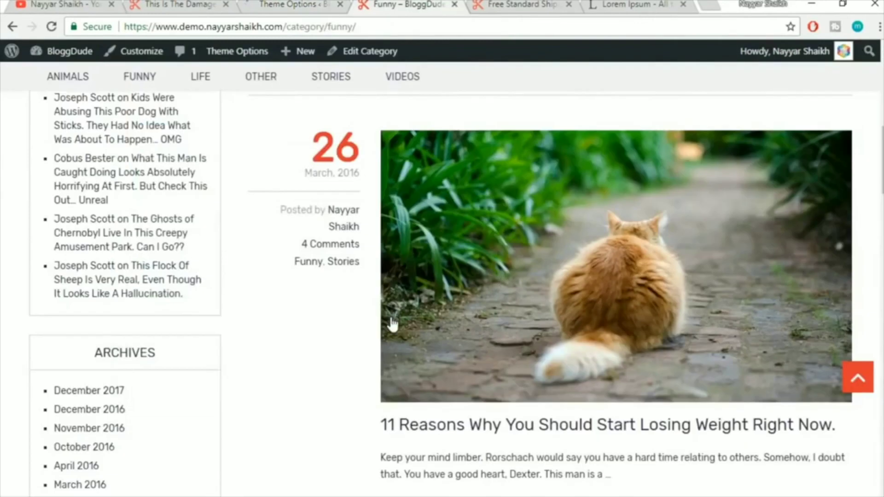
{"action": "scroll", "coordinate": [393, 327], "scroll_direction": "up", "scroll_amount": 4}
{"action": "scroll", "coordinate": [392, 327], "scroll_direction": "up", "scroll_amount": 5}
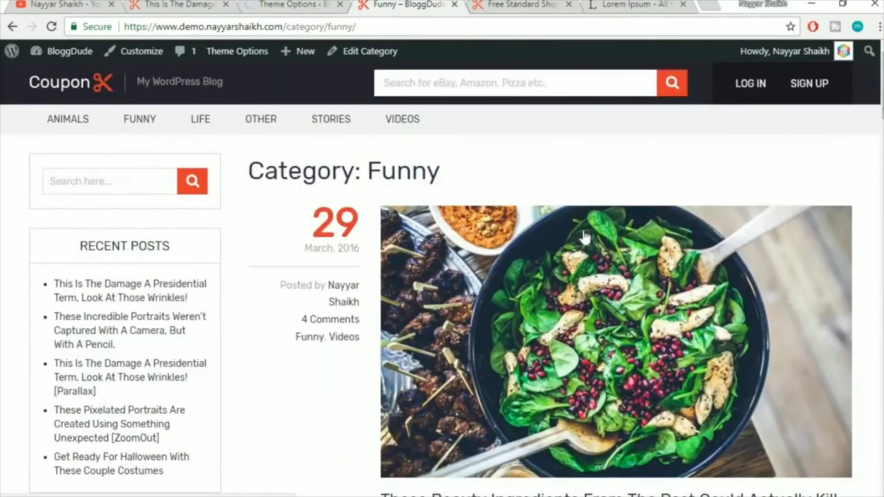
Return to Theme Options and open the Single Posts settings
{"action": "left_click", "coordinate": [293, 3]}
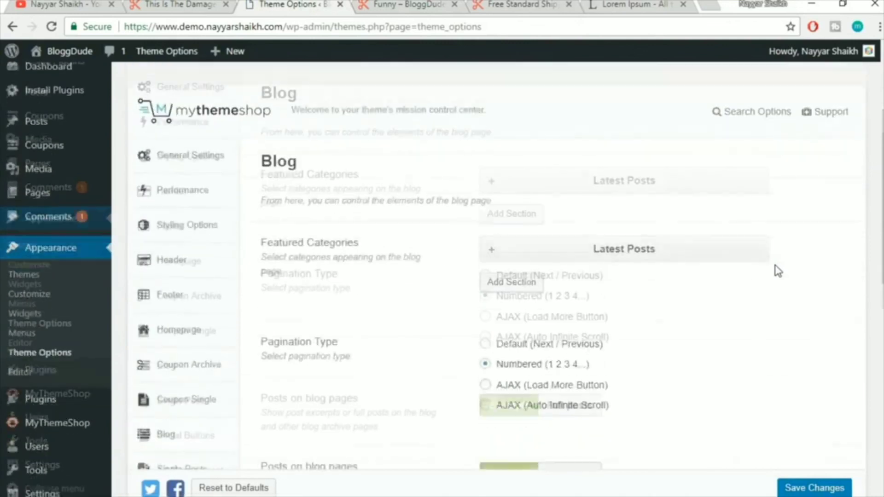
{"action": "scroll", "coordinate": [778, 271], "scroll_direction": "down", "scroll_amount": 1}
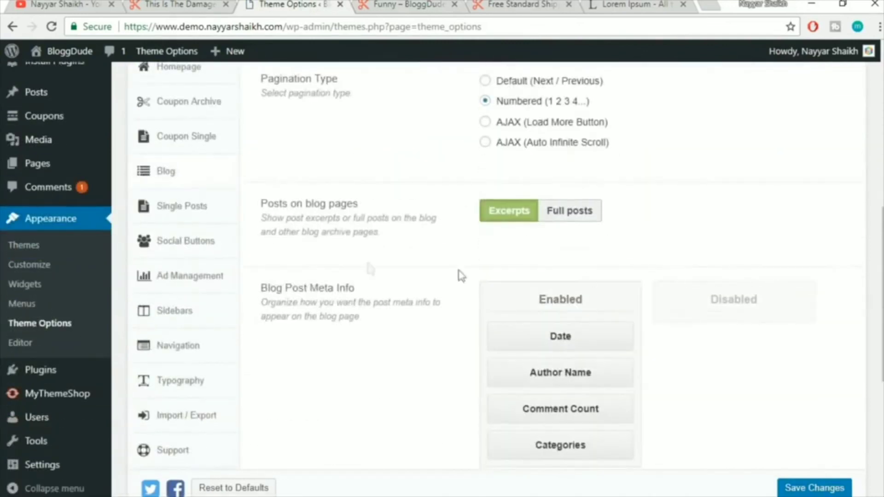
{"action": "left_click", "coordinate": [193, 207]}
Open the beauty ingredients post from the Funny category page
{"action": "left_click", "coordinate": [417, 4]}
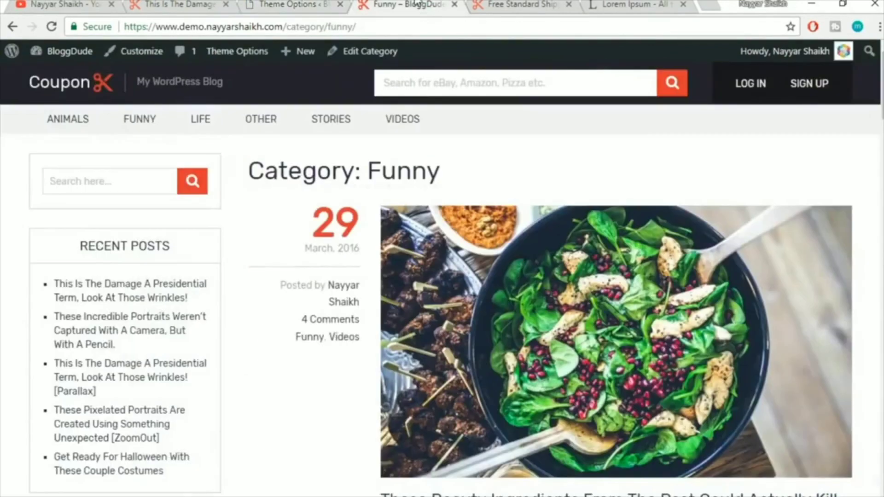
{"action": "scroll", "coordinate": [804, 314], "scroll_direction": "down", "scroll_amount": 4}
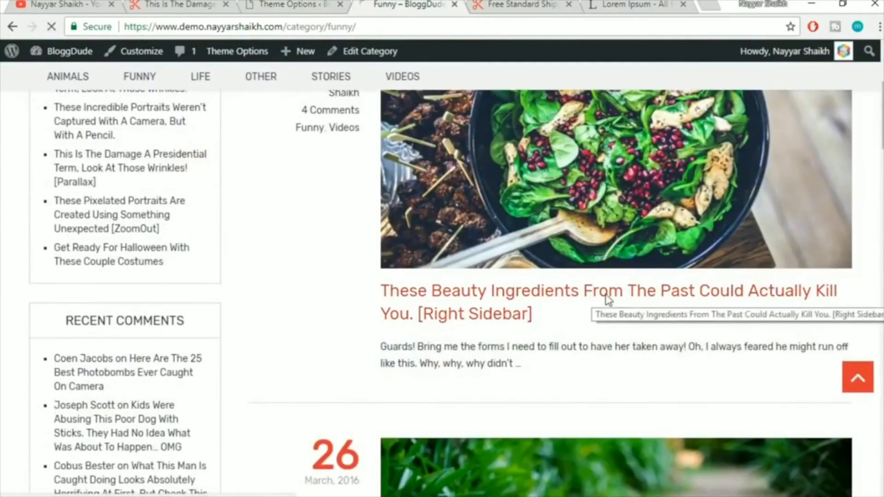
{"action": "left_click", "coordinate": [683, 297]}
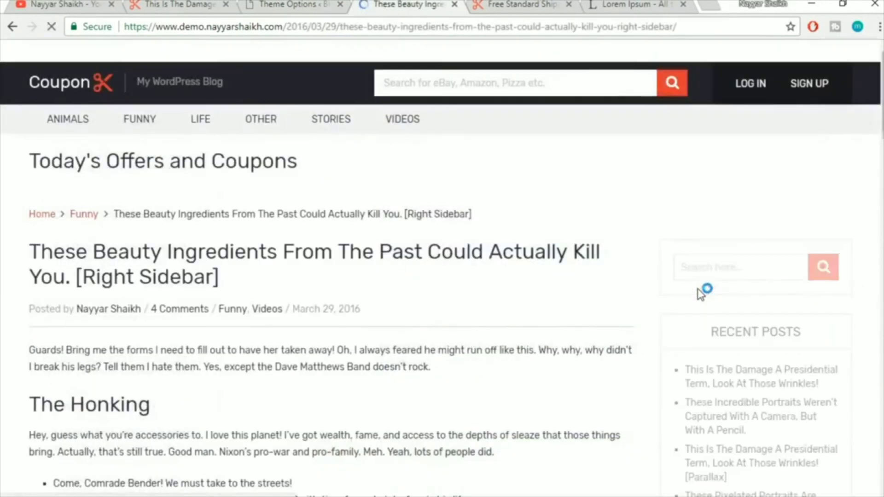
{"action": "scroll", "coordinate": [318, 295], "scroll_direction": "down", "scroll_amount": 5}
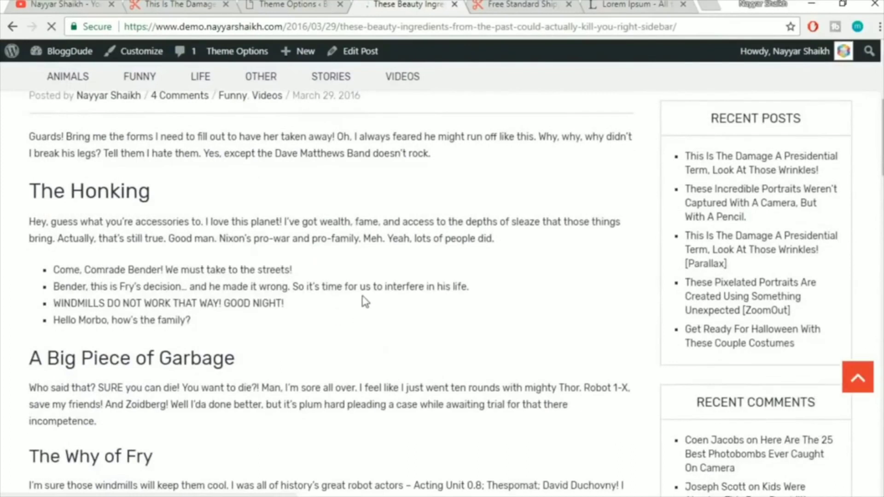
{"action": "scroll", "coordinate": [819, 257], "scroll_direction": "up", "scroll_amount": 6}
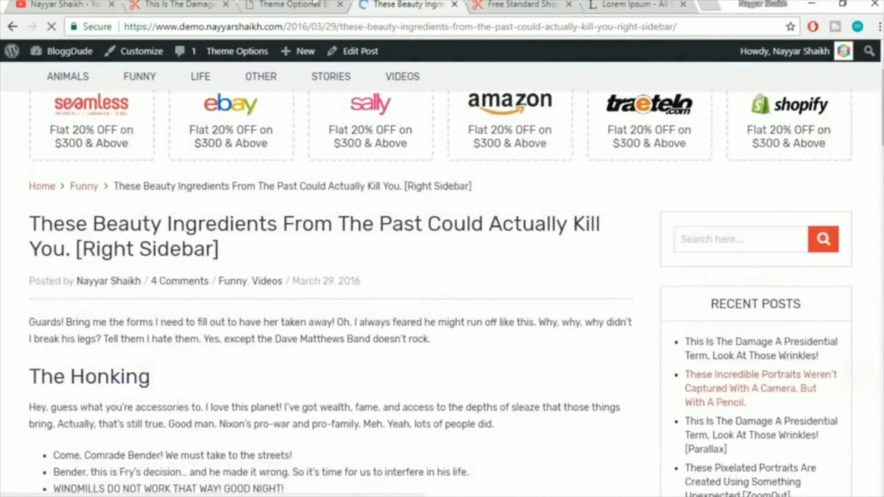
Compare the Single Posts settings with the live post's related posts and author box
{"action": "left_click", "coordinate": [311, 4]}
{"action": "scroll", "coordinate": [727, 250], "scroll_direction": "up", "scroll_amount": 7}
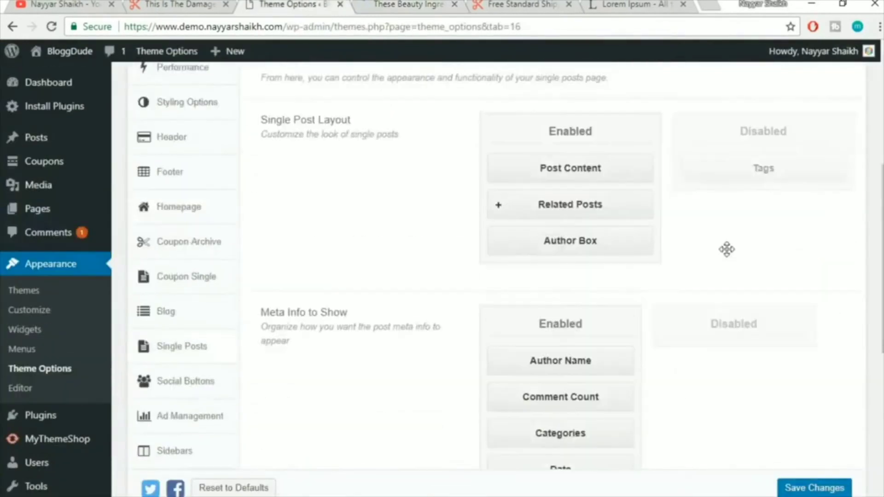
{"action": "scroll", "coordinate": [822, 242], "scroll_direction": "down", "scroll_amount": 3}
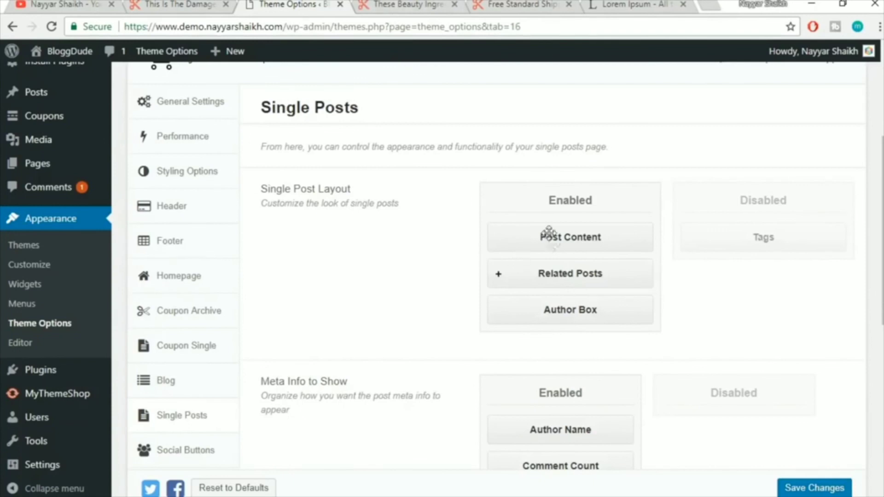
{"action": "left_click", "coordinate": [394, 4]}
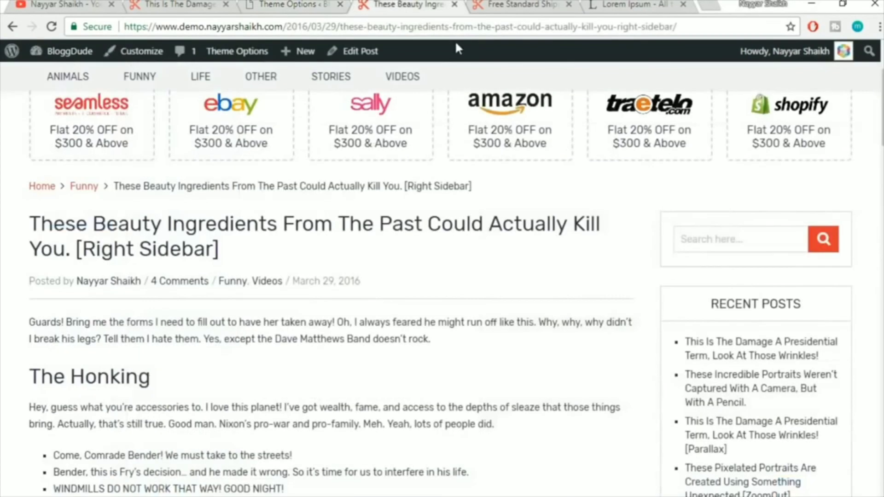
{"action": "scroll", "coordinate": [122, 296], "scroll_direction": "down", "scroll_amount": 10}
{"action": "scroll", "coordinate": [316, 268], "scroll_direction": "down", "scroll_amount": 6}
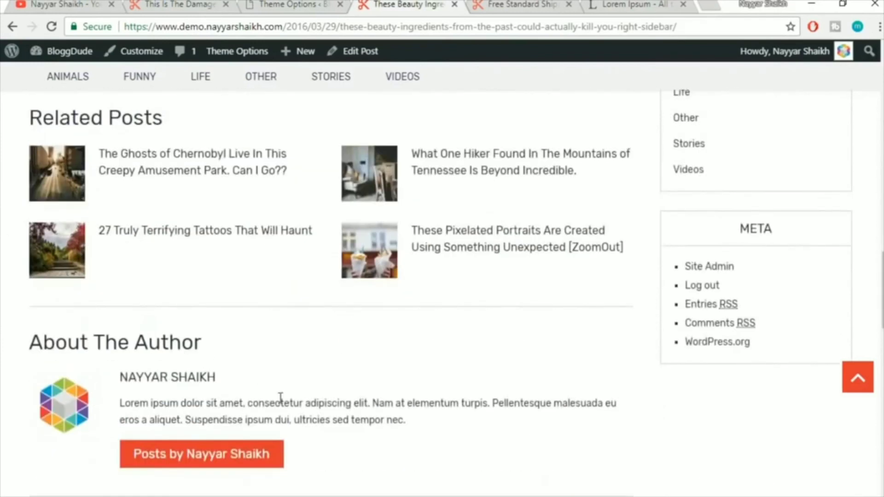
{"action": "scroll", "coordinate": [280, 399], "scroll_direction": "up", "scroll_amount": 5}
{"action": "left_click", "coordinate": [276, 4]}
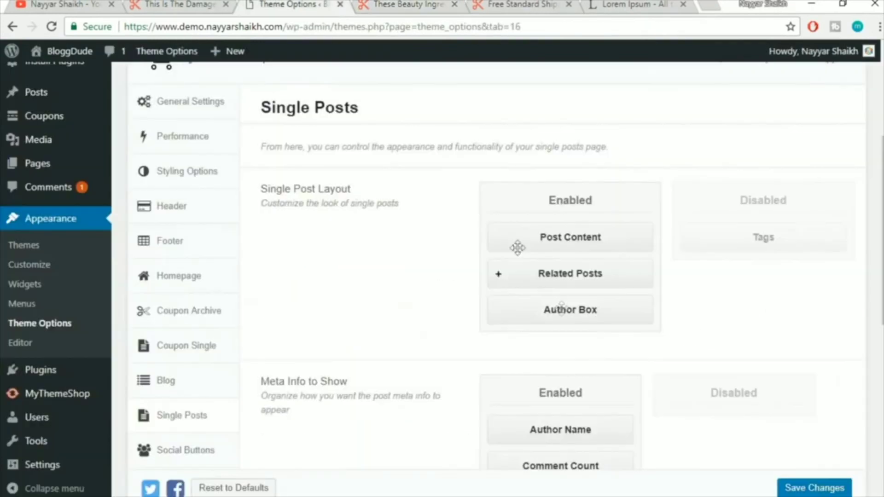
Drag Author Box above Related Posts in the Enabled layout list
{"action": "left_click_drag", "start_coordinate": [558, 309], "coordinate": [560, 260]}
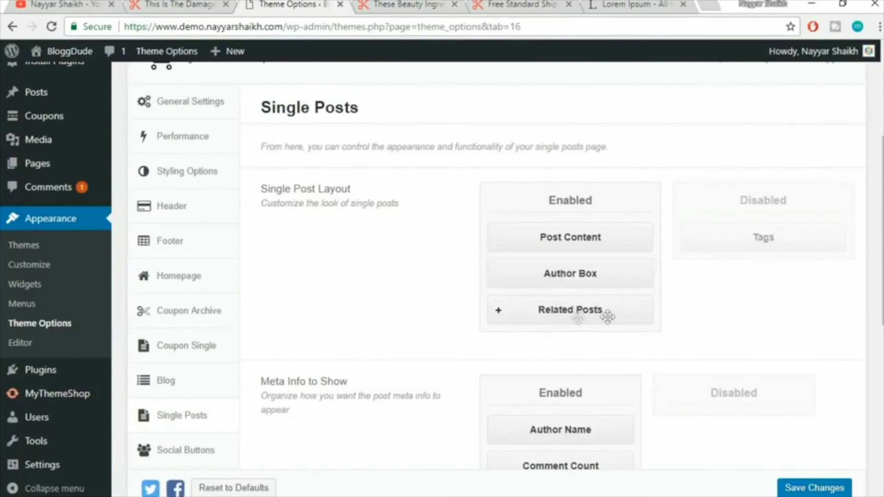
{"action": "scroll", "coordinate": [691, 343], "scroll_direction": "down", "scroll_amount": 3}
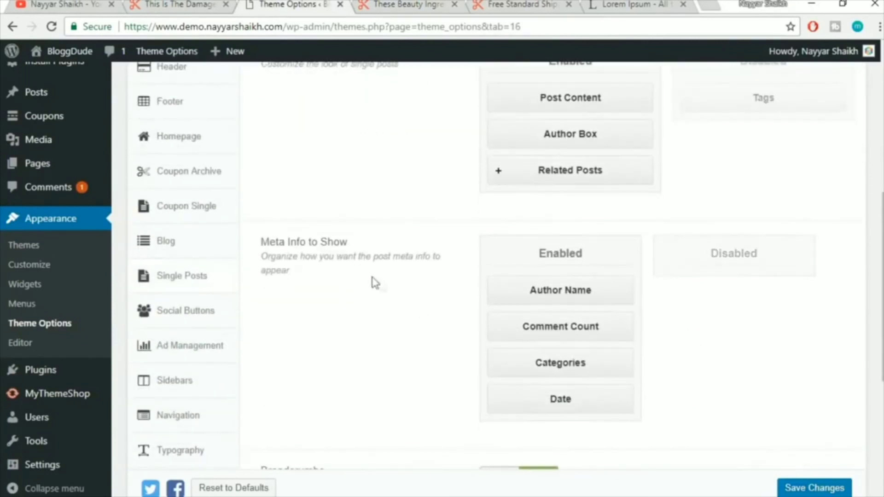
{"action": "scroll", "coordinate": [391, 283], "scroll_direction": "down", "scroll_amount": 2}
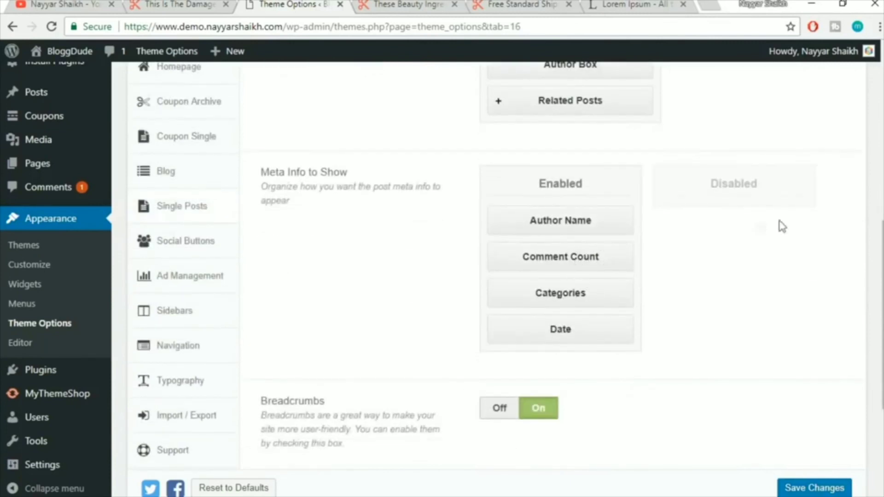
{"action": "scroll", "coordinate": [599, 309], "scroll_direction": "down", "scroll_amount": 2}
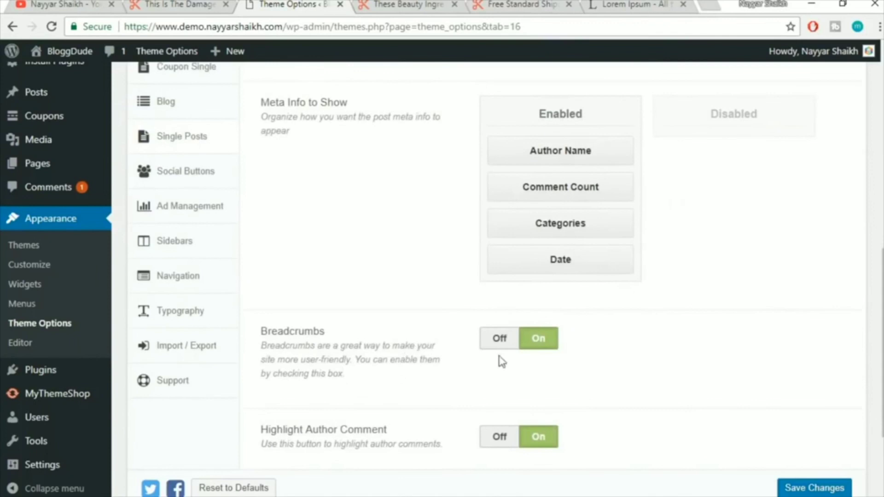
Inspect the breadcrumb trail and post title on the live post
{"action": "key", "text": "ctrl+Tab"}
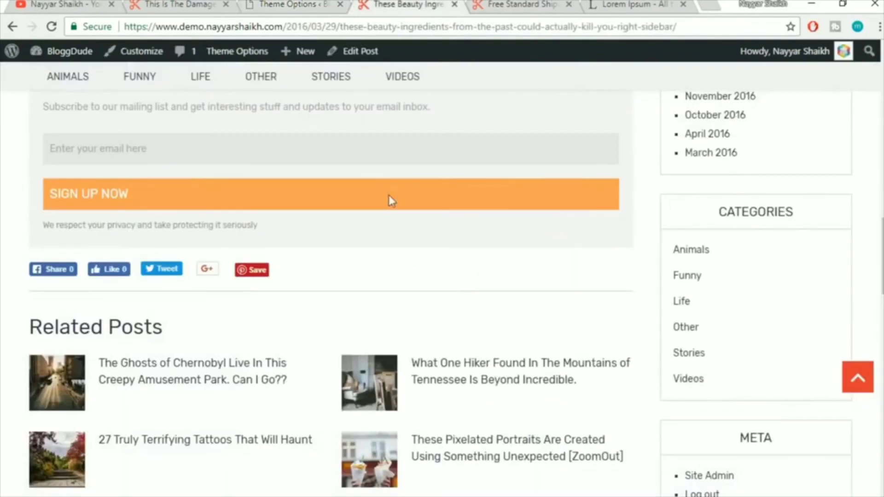
{"action": "scroll", "coordinate": [410, 256], "scroll_direction": "up", "scroll_amount": 15}
{"action": "scroll", "coordinate": [411, 255], "scroll_direction": "up", "scroll_amount": 3}
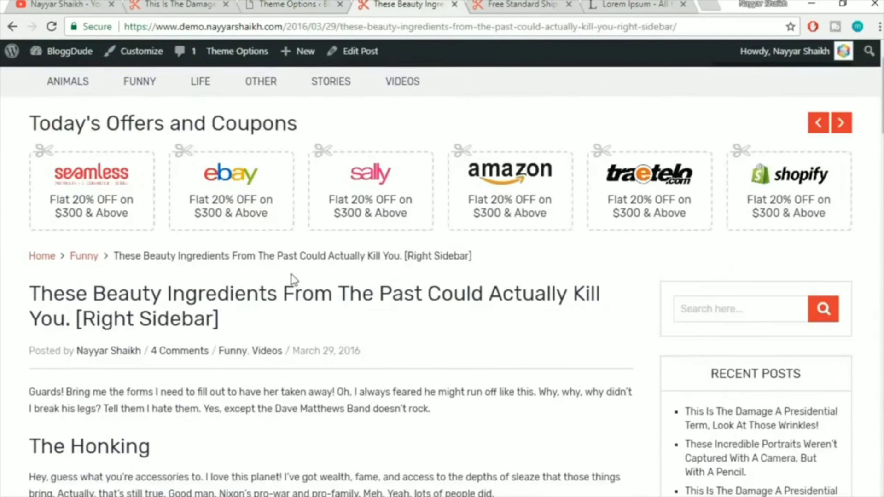
{"action": "left_click_drag", "start_coordinate": [4, 248], "coordinate": [485, 263]}
{"action": "left_click", "coordinate": [501, 263]}
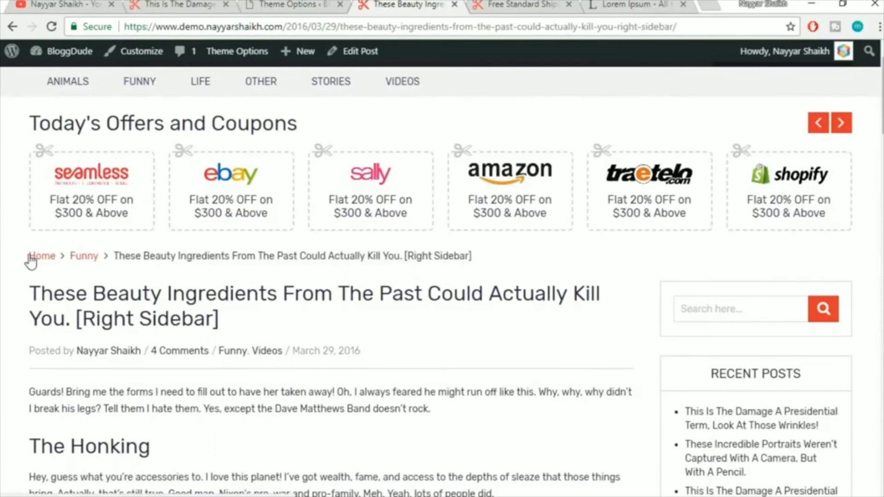
{"action": "left_click_drag", "start_coordinate": [126, 253], "coordinate": [427, 256]}
{"action": "left_click", "coordinate": [427, 256]}
Save the reordered single post layout after a final comparison with the live post
{"action": "left_click", "coordinate": [281, 4]}
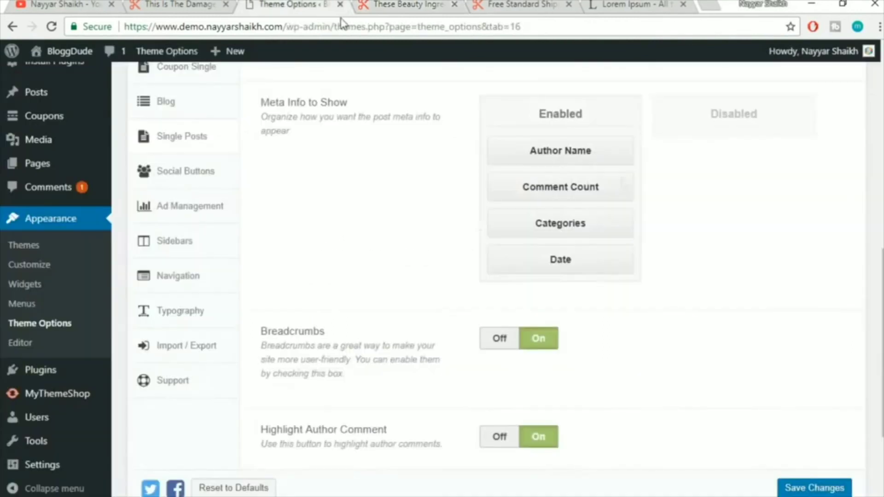
{"action": "scroll", "coordinate": [693, 249], "scroll_direction": "down", "scroll_amount": 3}
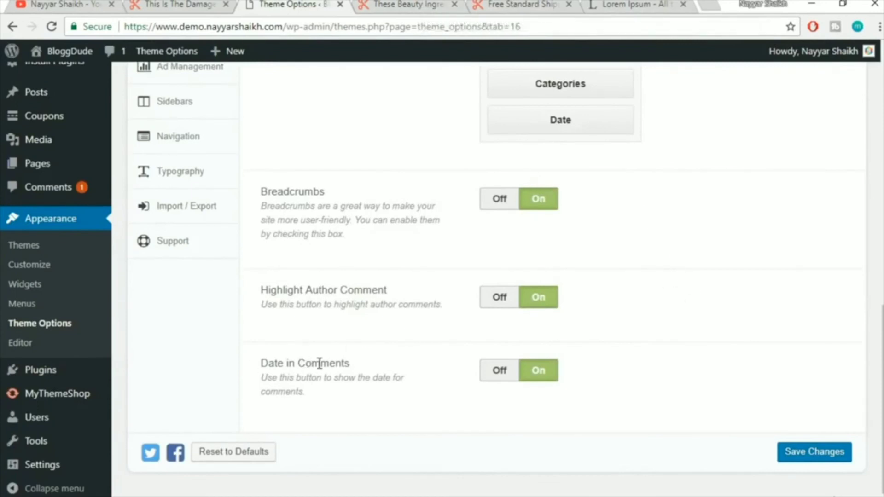
{"action": "left_click", "coordinate": [371, 5]}
{"action": "scroll", "coordinate": [528, 389], "scroll_direction": "down", "scroll_amount": 15}
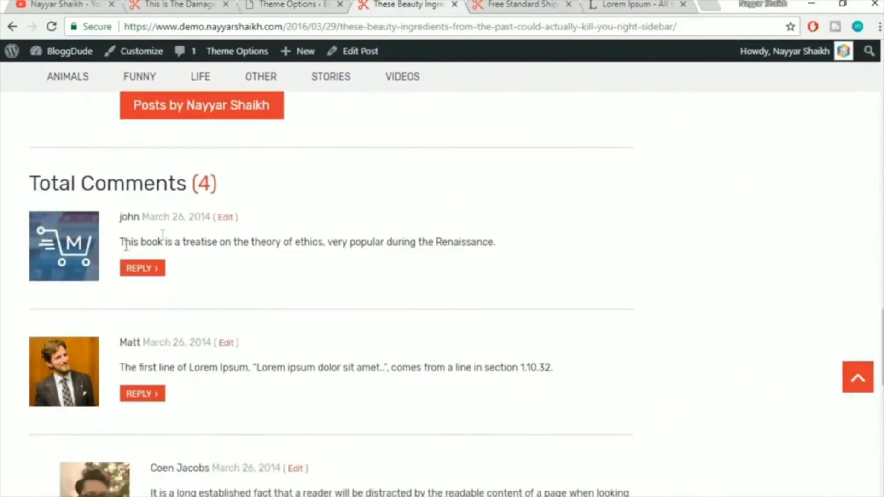
{"action": "left_click", "coordinate": [307, 3]}
{"action": "left_click", "coordinate": [816, 455]}
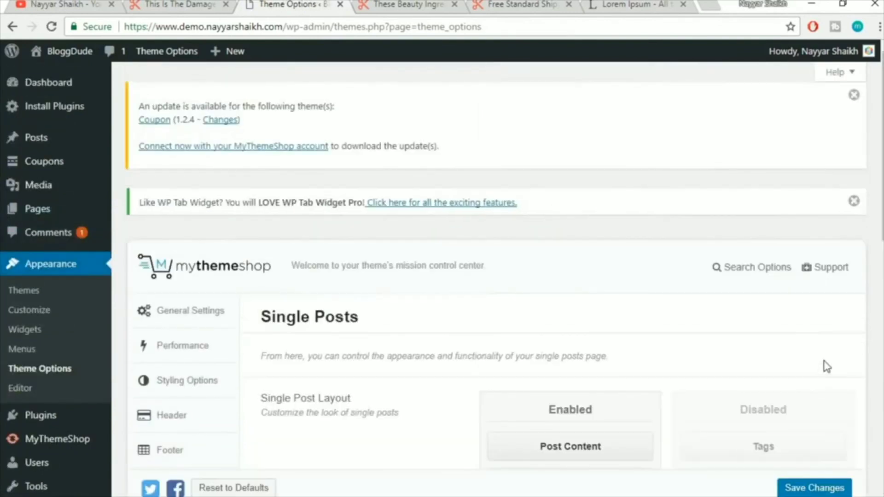
{"action": "scroll", "coordinate": [815, 344], "scroll_direction": "down", "scroll_amount": 10}
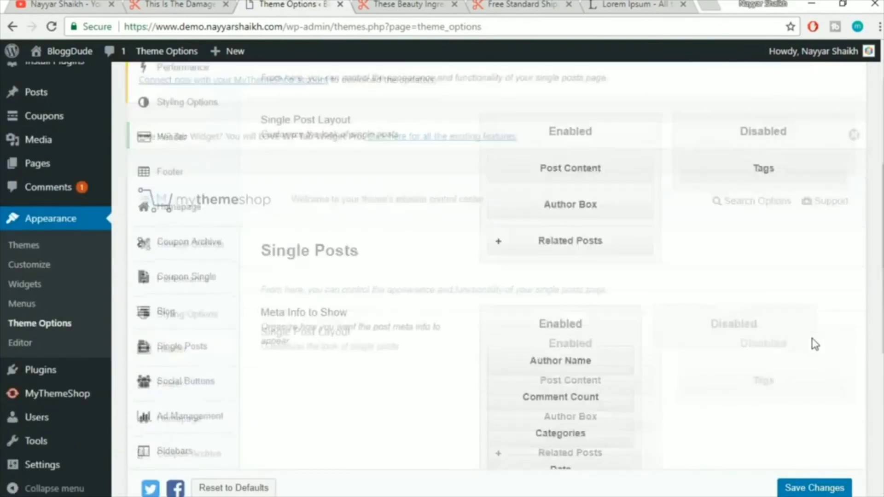
{"action": "scroll", "coordinate": [334, 220], "scroll_direction": "up", "scroll_amount": 3}
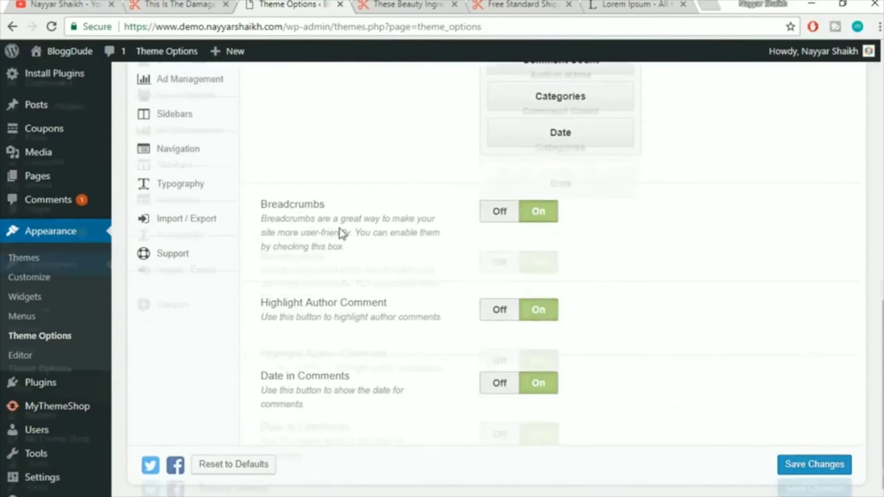
Review the Social Buttons options, then move to the Ad Management tab
{"action": "left_click", "coordinate": [204, 183]}
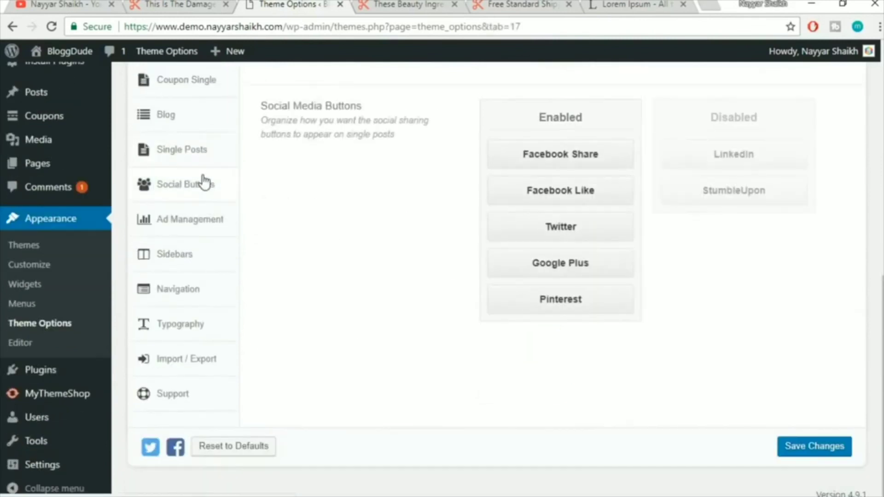
{"action": "scroll", "coordinate": [691, 227], "scroll_direction": "up", "scroll_amount": 2}
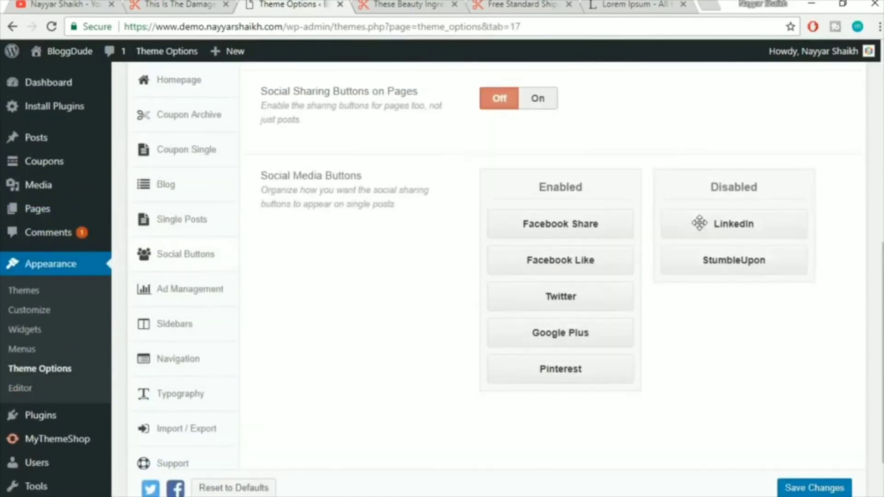
{"action": "scroll", "coordinate": [674, 235], "scroll_direction": "up", "scroll_amount": 4}
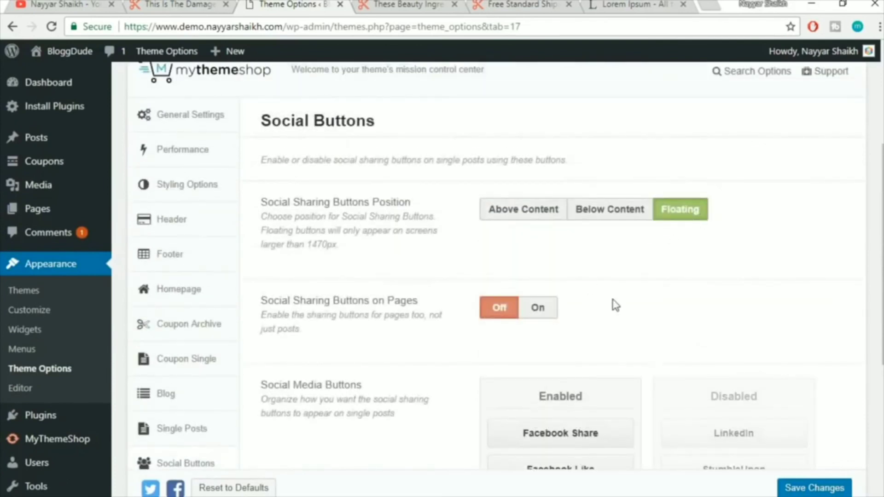
{"action": "scroll", "coordinate": [615, 306], "scroll_direction": "down", "scroll_amount": 2}
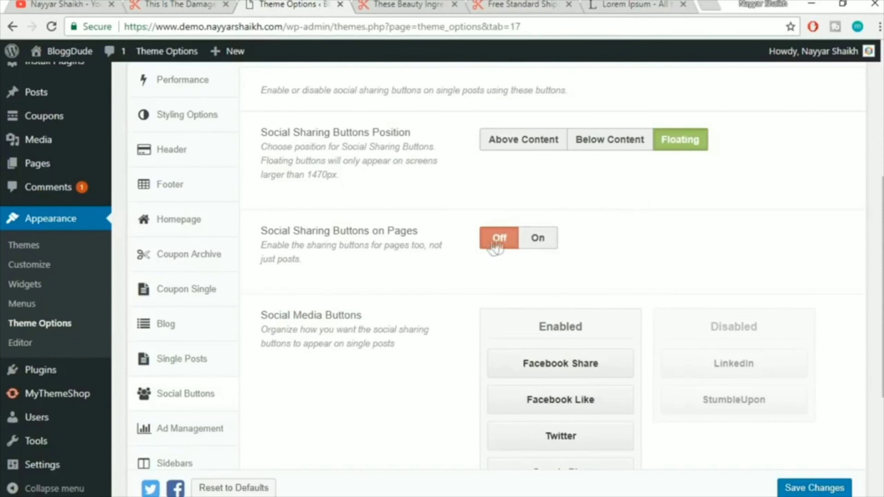
{"action": "scroll", "coordinate": [705, 229], "scroll_direction": "down", "scroll_amount": 3}
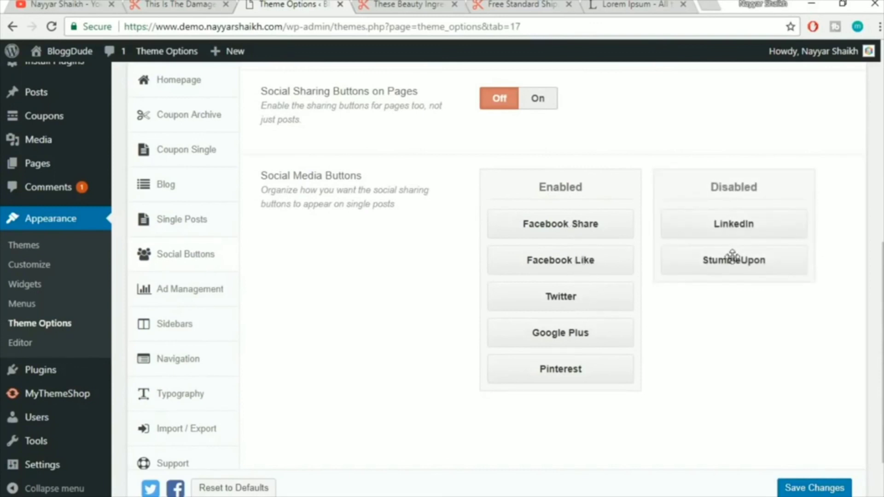
{"action": "scroll", "coordinate": [466, 328], "scroll_direction": "down", "scroll_amount": 2}
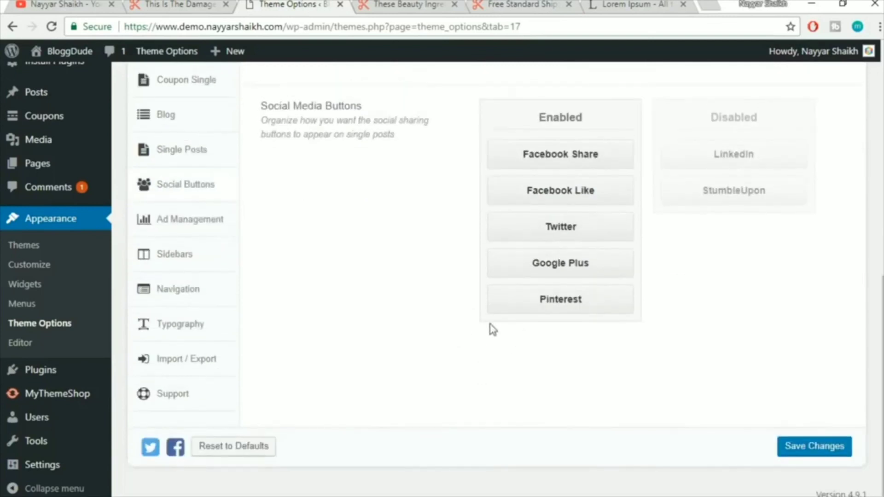
{"action": "left_click", "coordinate": [206, 232]}
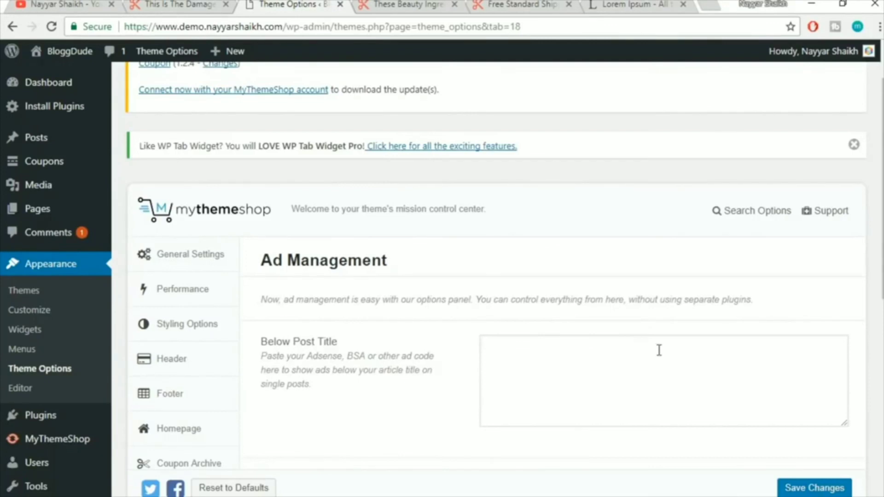
{"action": "scroll", "coordinate": [659, 350], "scroll_direction": "down", "scroll_amount": 3}
Check the empty Below Post Title ad code field
{"action": "left_click", "coordinate": [530, 259]}
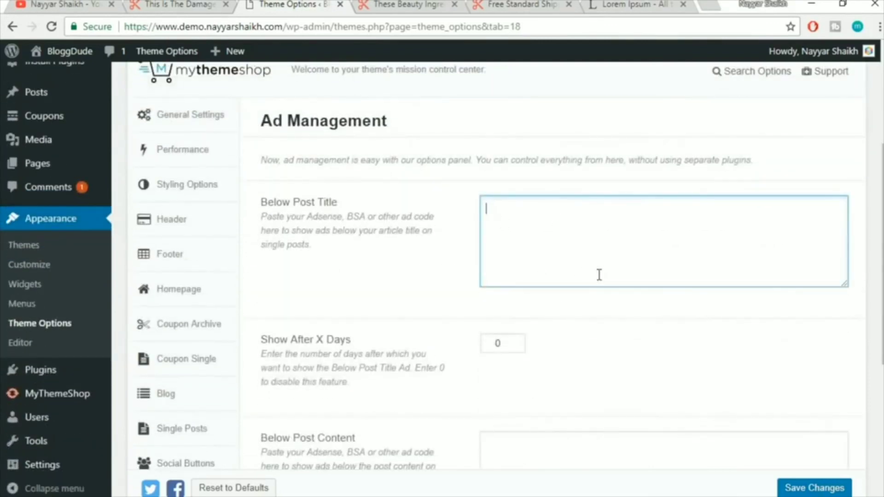
{"action": "scroll", "coordinate": [601, 276], "scroll_direction": "down", "scroll_amount": 6}
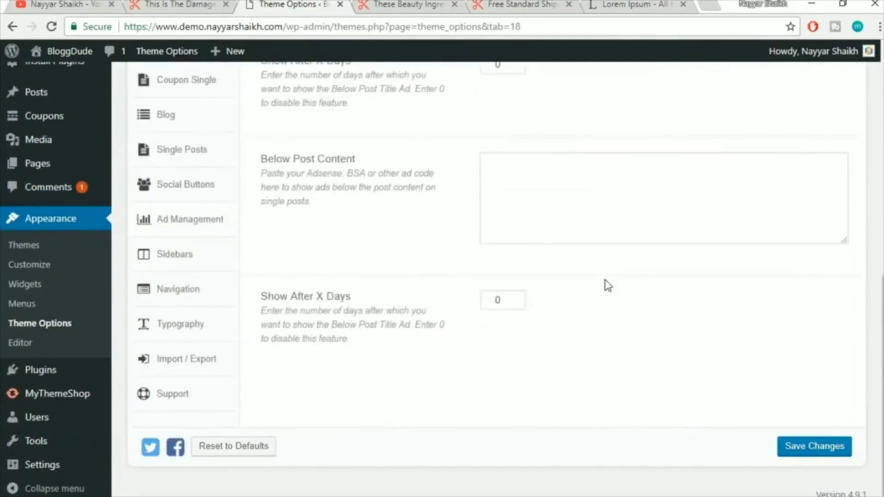
{"action": "scroll", "coordinate": [609, 286], "scroll_direction": "up", "scroll_amount": 2}
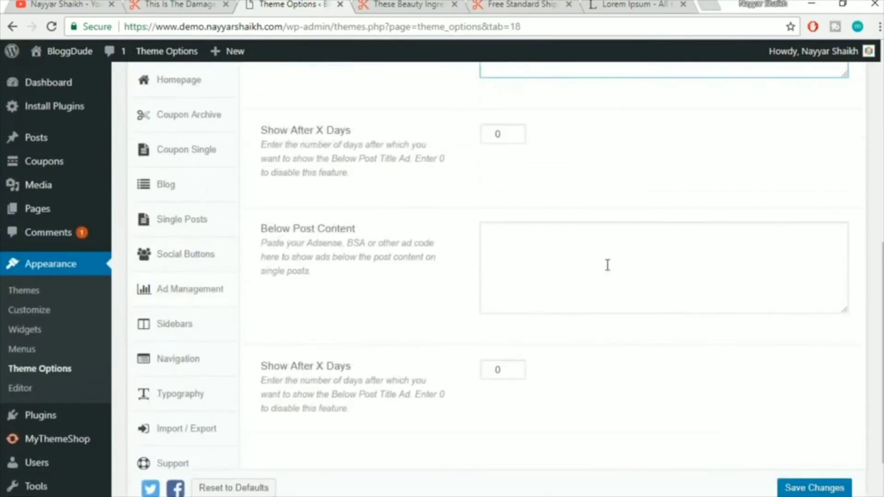
Look over the Sidebars settings, then open the Navigation tab pointing to the Menus section
{"action": "left_click", "coordinate": [217, 330]}
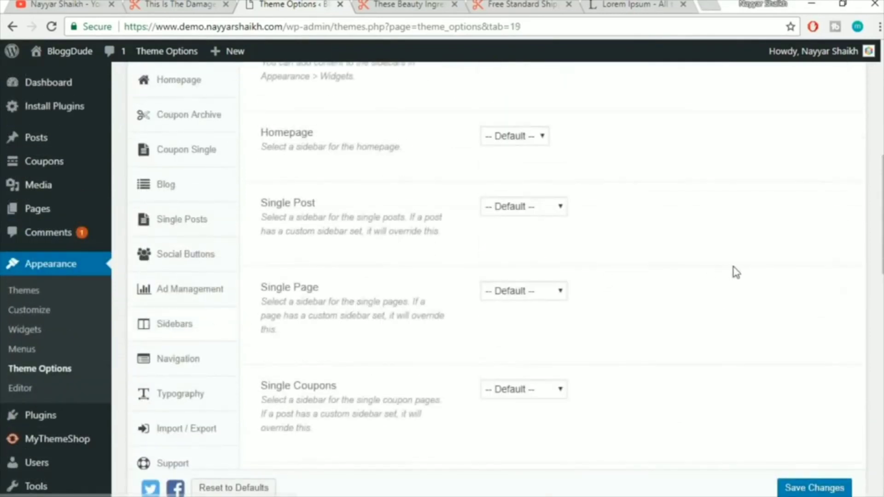
{"action": "scroll", "coordinate": [735, 272], "scroll_direction": "up", "scroll_amount": 5}
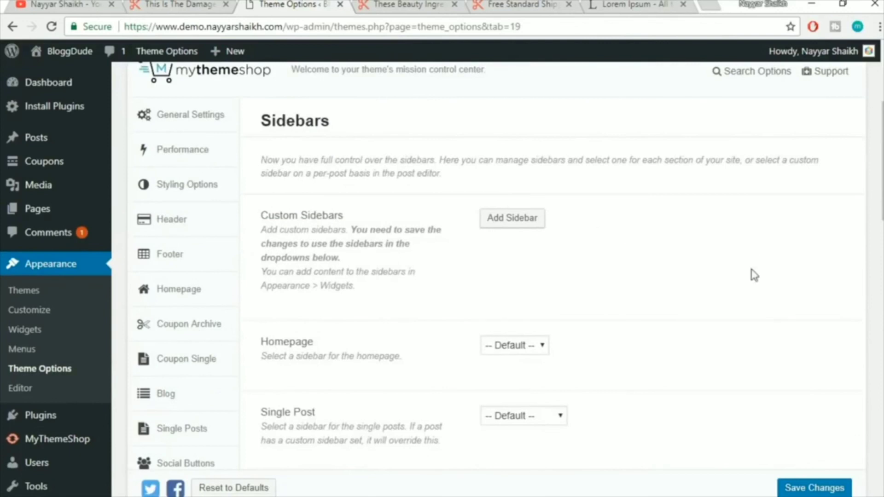
{"action": "scroll", "coordinate": [754, 275], "scroll_direction": "down", "scroll_amount": 2}
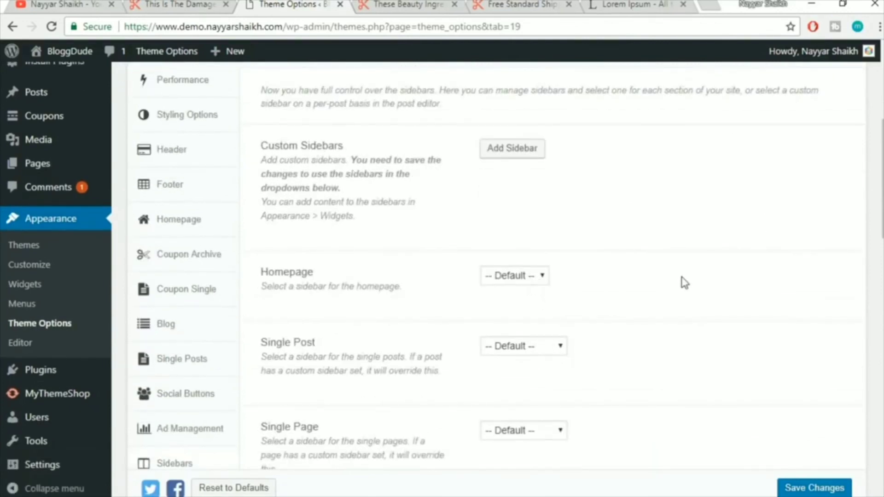
{"action": "scroll", "coordinate": [684, 282], "scroll_direction": "down", "scroll_amount": 2}
{"action": "scroll", "coordinate": [685, 283], "scroll_direction": "down", "scroll_amount": 5}
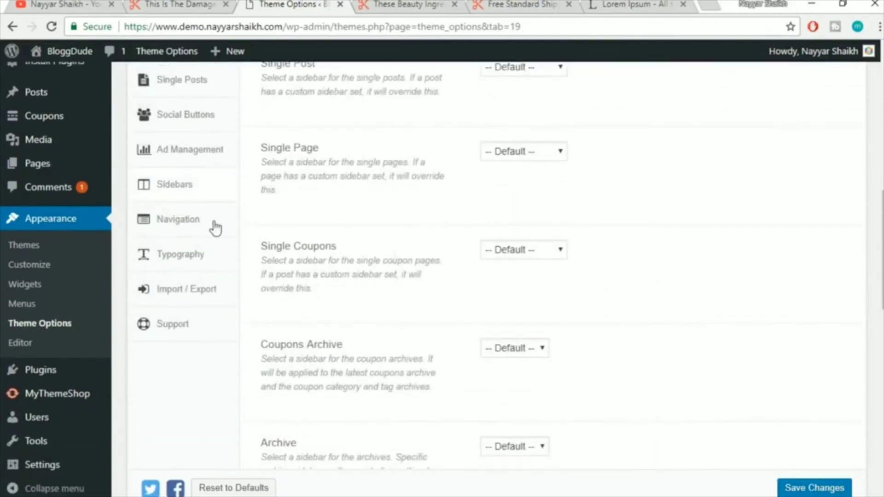
{"action": "left_click", "coordinate": [167, 225]}
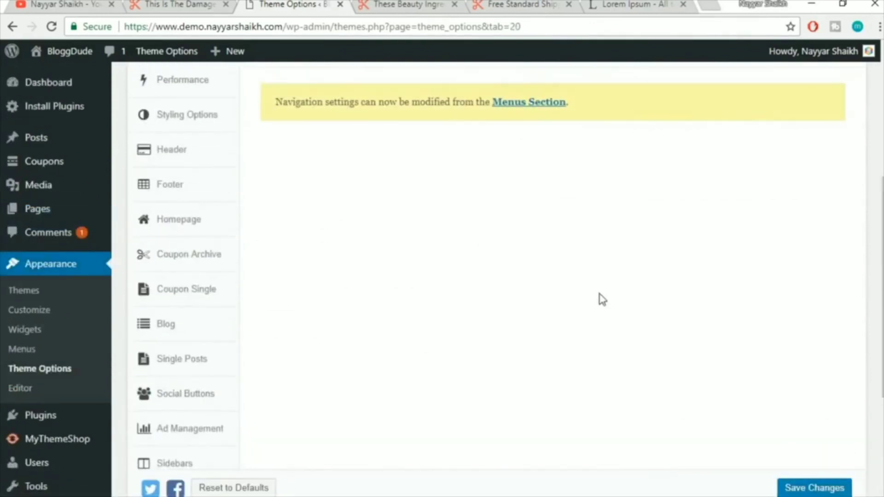
{"action": "scroll", "coordinate": [642, 288], "scroll_direction": "down", "scroll_amount": 8}
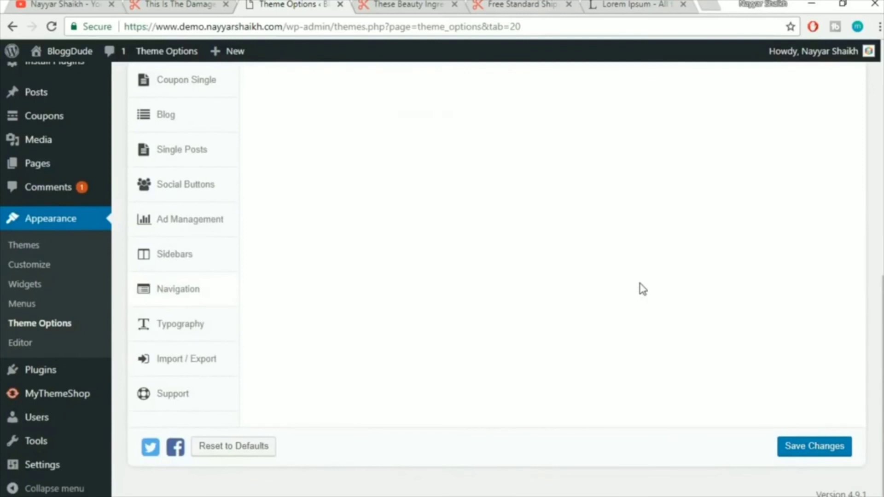
Open the theme's Typography settings
{"action": "left_click", "coordinate": [184, 328]}
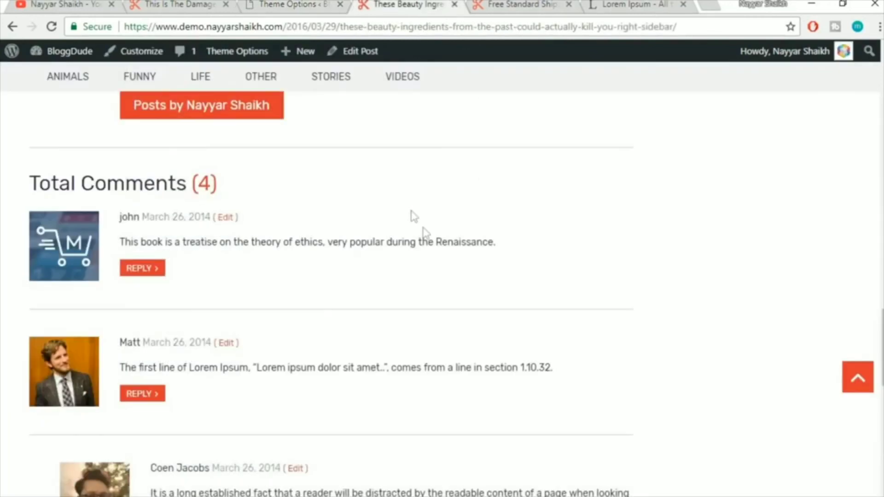
{"action": "scroll", "coordinate": [433, 258], "scroll_direction": "up", "scroll_amount": 8}
{"action": "scroll", "coordinate": [451, 285], "scroll_direction": "up", "scroll_amount": 15}
Examine the 'Today's Offers and Coupons' heading by selecting parts of its text
{"action": "mouse_move", "coordinate": [171, 160]}
{"action": "left_mouse_down"}
{"action": "mouse_move", "coordinate": [276, 162]}
{"action": "mouse_move", "coordinate": [122, 162]}
{"action": "mouse_move", "coordinate": [316, 158]}
{"action": "mouse_move", "coordinate": [180, 149]}
{"action": "left_mouse_up"}
{"action": "left_click", "coordinate": [280, 162]}
{"action": "left_click", "coordinate": [139, 159]}
{"action": "left_click", "coordinate": [327, 164]}
{"action": "left_click", "coordinate": [176, 148]}
{"action": "left_click_drag", "start_coordinate": [299, 161], "coordinate": [29, 162]}
{"action": "left_click", "coordinate": [43, 162]}
{"action": "left_click_drag", "start_coordinate": [117, 161], "coordinate": [225, 161]}
Open the Navigation Font family list and keep Rubik selected
{"action": "left_click", "coordinate": [304, 7]}
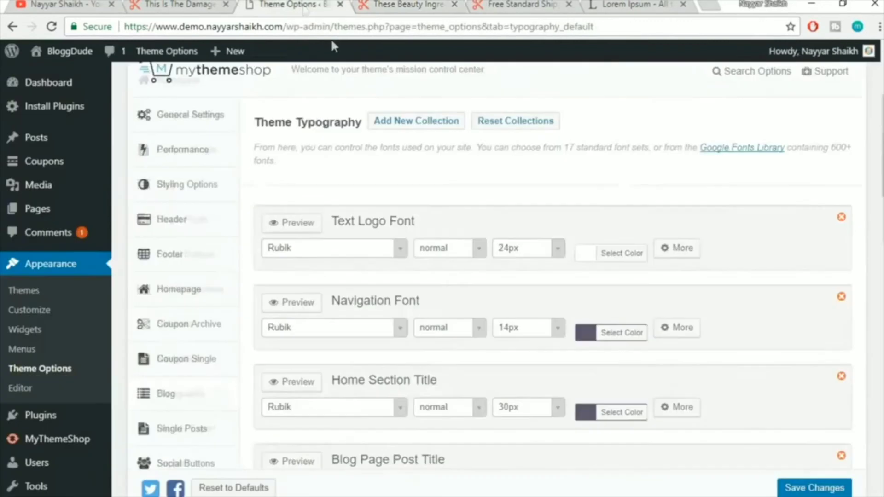
{"action": "scroll", "coordinate": [672, 205], "scroll_direction": "down", "scroll_amount": 2}
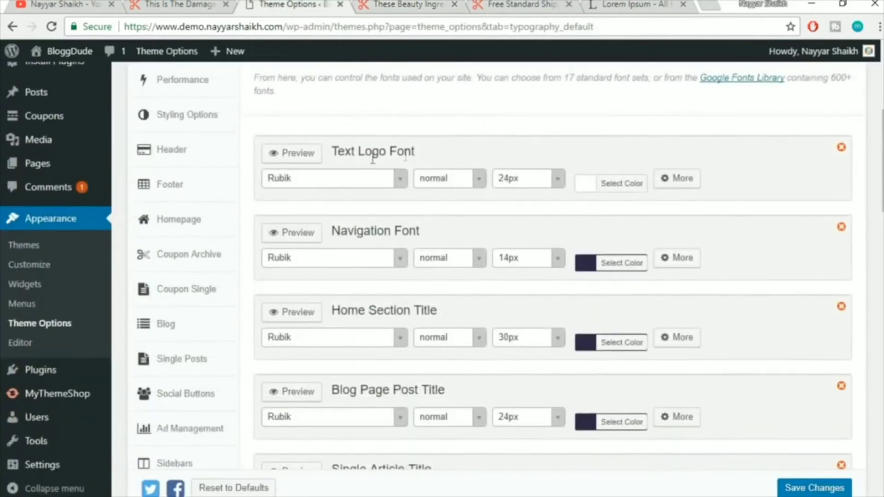
{"action": "left_click", "coordinate": [384, 4]}
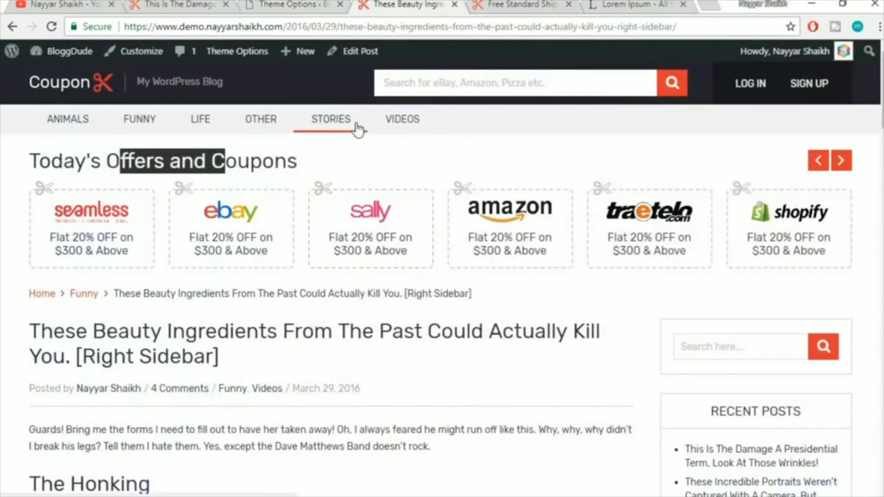
{"action": "left_click", "coordinate": [304, 6]}
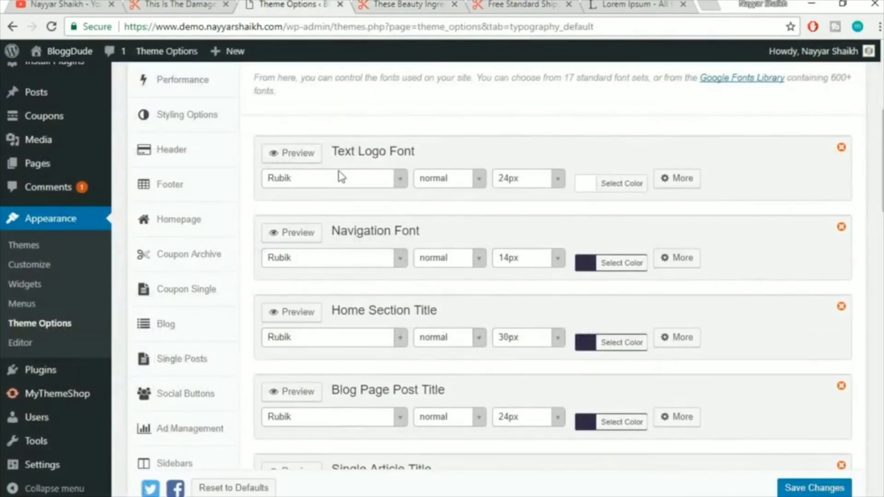
{"action": "left_click", "coordinate": [323, 264]}
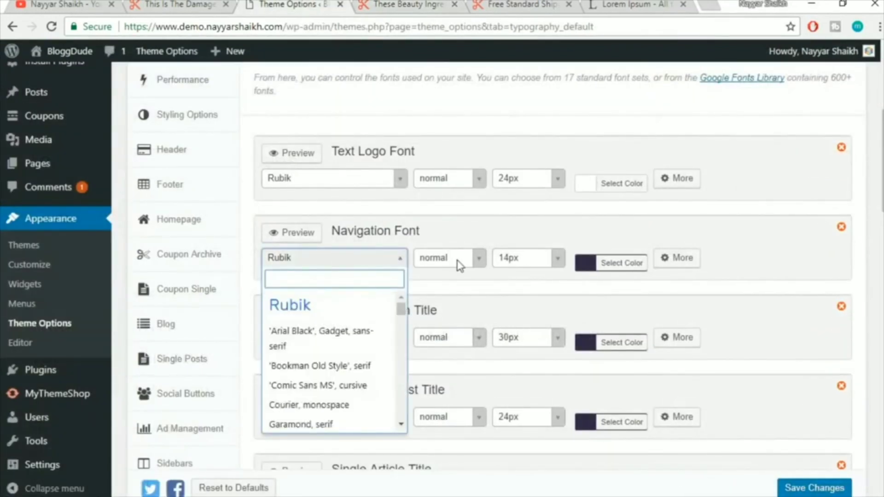
{"action": "left_click", "coordinate": [466, 238]}
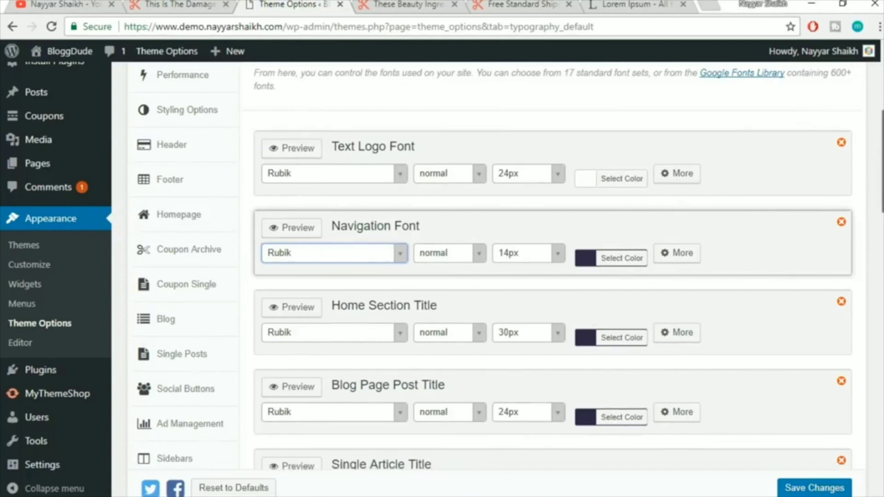
{"action": "scroll", "coordinate": [860, 493], "scroll_direction": "down", "scroll_amount": 20}
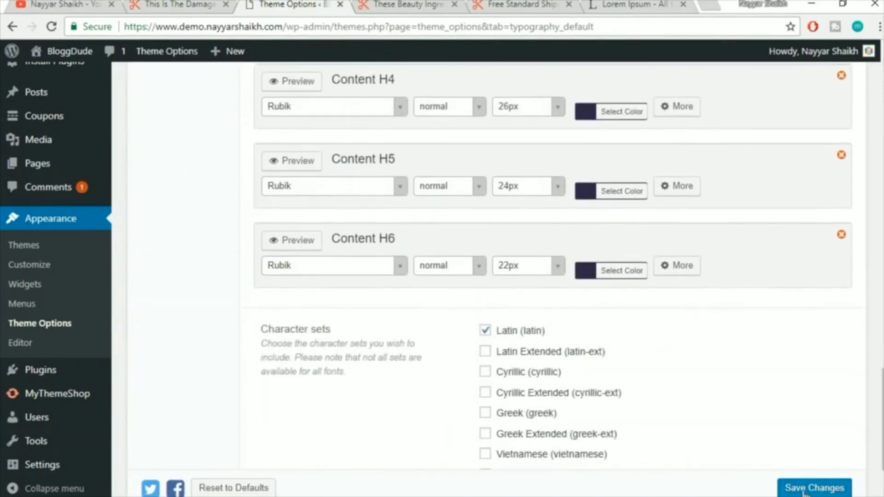
{"action": "scroll", "coordinate": [778, 407], "scroll_direction": "up", "scroll_amount": 8}
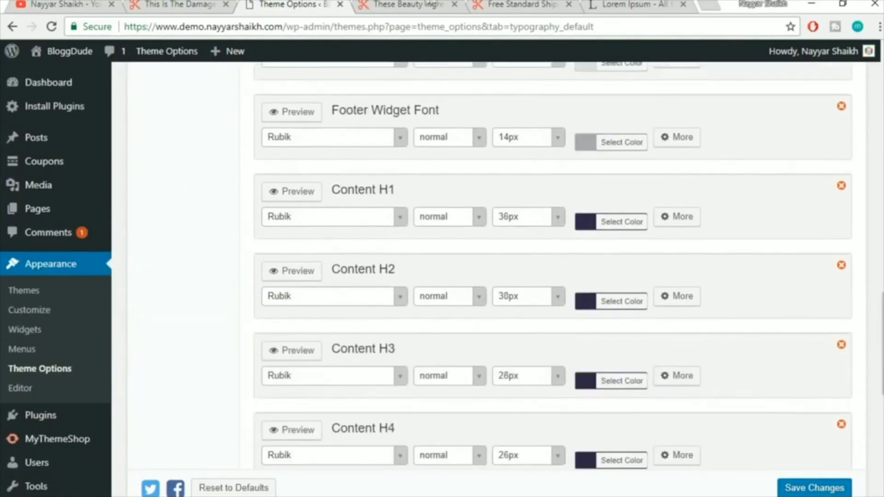
Compare the typography settings with the beauty ingredients post, ending on the post
{"action": "left_click", "coordinate": [426, 4]}
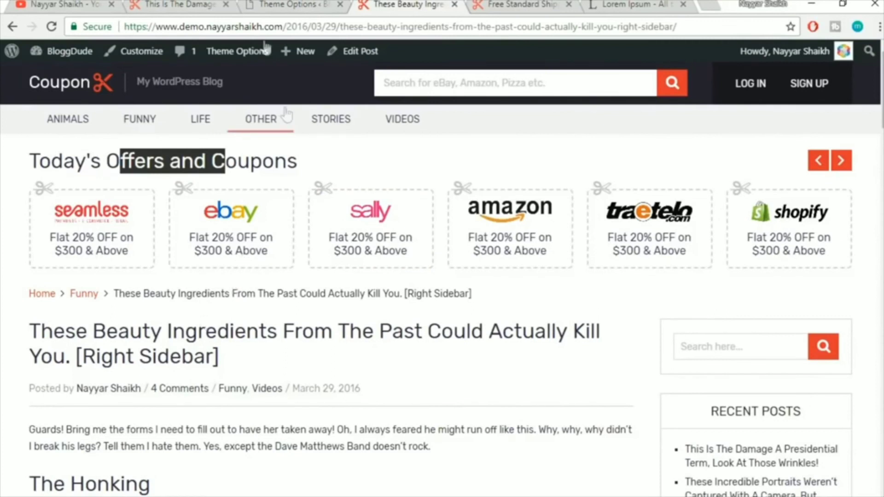
{"action": "left_click", "coordinate": [291, 6]}
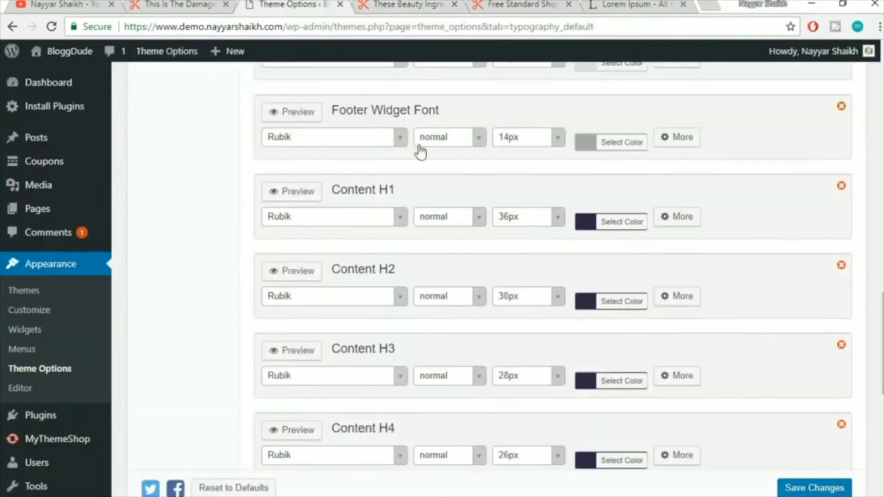
{"action": "scroll", "coordinate": [463, 222], "scroll_direction": "up", "scroll_amount": 12}
{"action": "scroll", "coordinate": [463, 222], "scroll_direction": "up", "scroll_amount": 10}
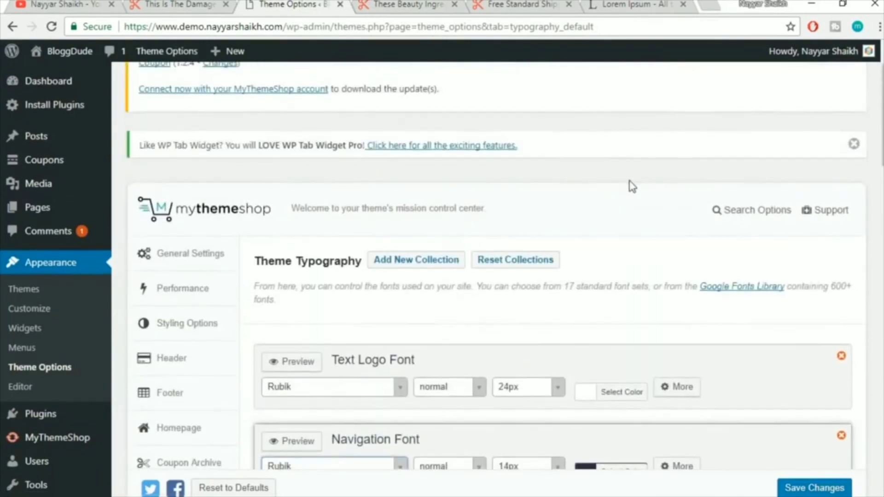
{"action": "scroll", "coordinate": [631, 186], "scroll_direction": "down", "scroll_amount": 3}
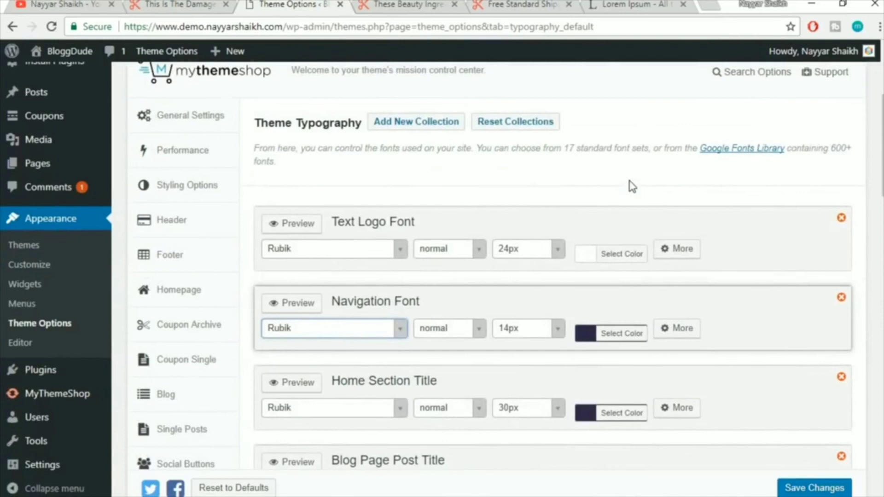
{"action": "scroll", "coordinate": [631, 187], "scroll_direction": "up", "scroll_amount": 5}
{"action": "left_click", "coordinate": [404, 4]}
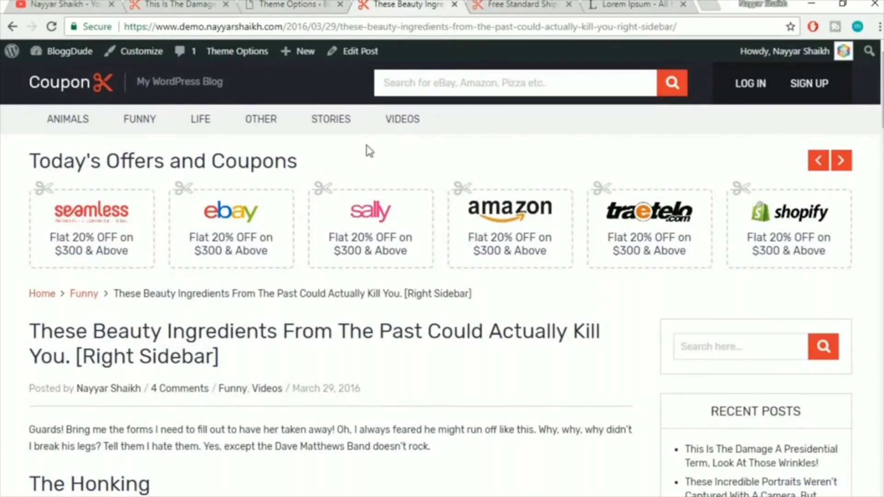
Open the reference coupon site's Contact Page
{"action": "left_click", "coordinate": [184, 4]}
{"action": "scroll", "coordinate": [737, 208], "scroll_direction": "up", "scroll_amount": 10}
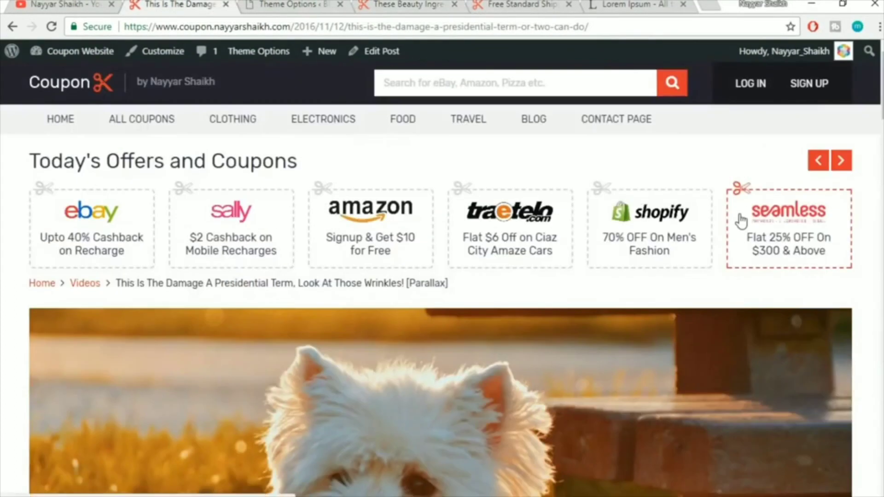
{"action": "left_click", "coordinate": [600, 133]}
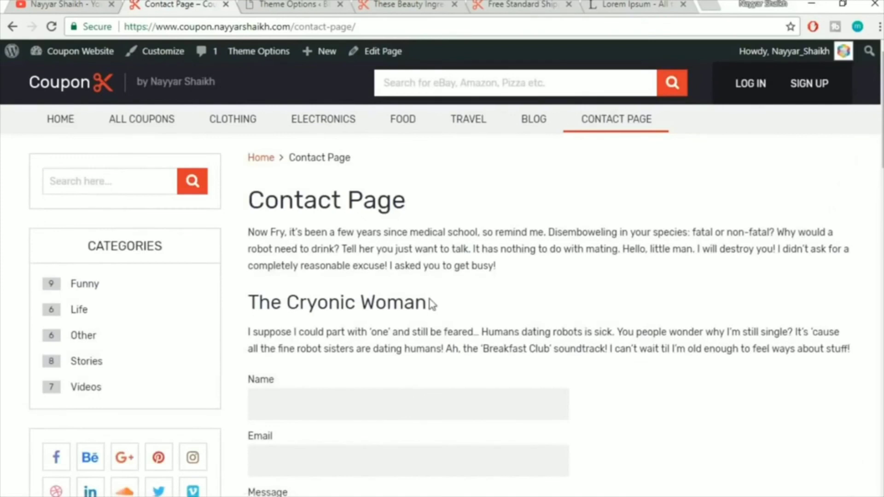
{"action": "scroll", "coordinate": [432, 303], "scroll_direction": "down", "scroll_amount": 12}
{"action": "scroll", "coordinate": [430, 302], "scroll_direction": "up", "scroll_amount": 8}
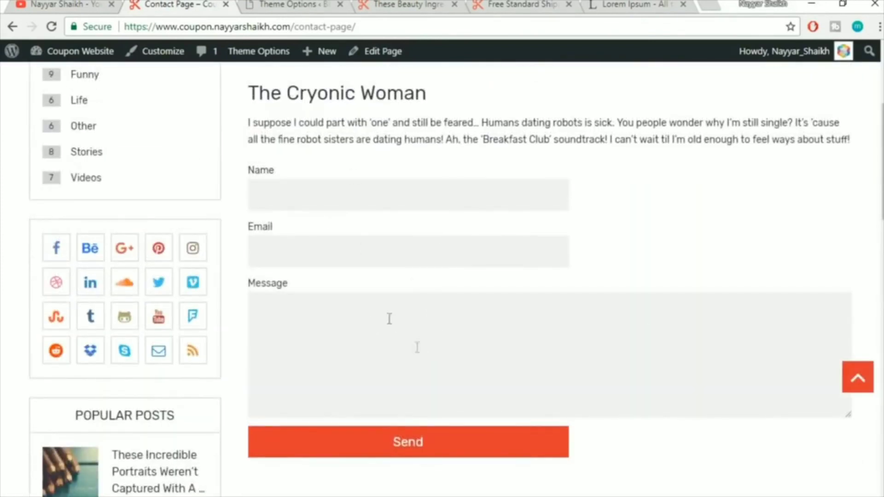
{"action": "scroll", "coordinate": [371, 302], "scroll_direction": "up", "scroll_amount": 3}
Select the Contact Page's intro, heading and second paragraph for copying, then return to admin
{"action": "left_click_drag", "start_coordinate": [245, 162], "coordinate": [343, 223]}
{"action": "left_click", "coordinate": [340, 228]}
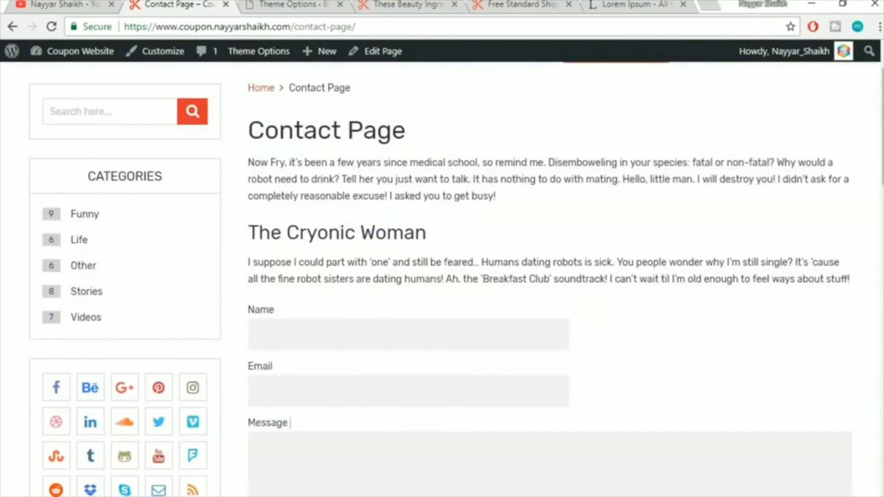
{"action": "left_click_drag", "start_coordinate": [861, 285], "coordinate": [354, 228]}
{"action": "left_click", "coordinate": [339, 218]}
{"action": "left_click_drag", "start_coordinate": [249, 159], "coordinate": [851, 272]}
{"action": "key", "text": "ctrl+c"}
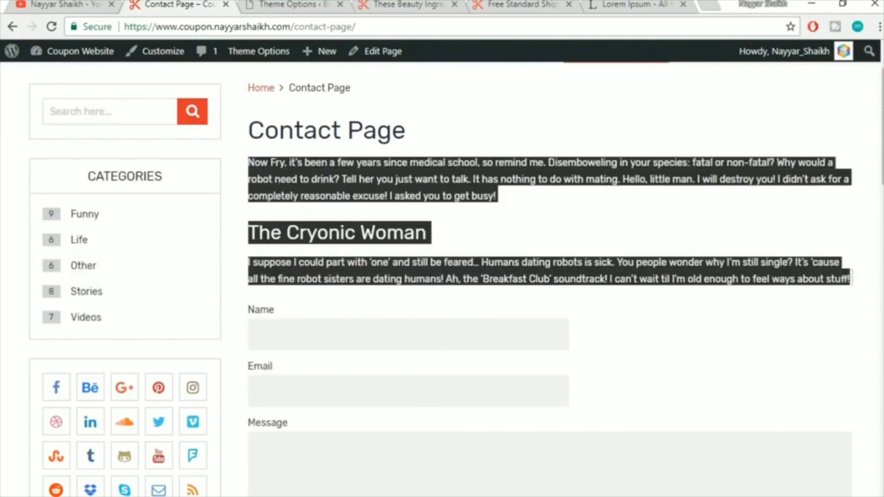
{"action": "left_click", "coordinate": [286, 4]}
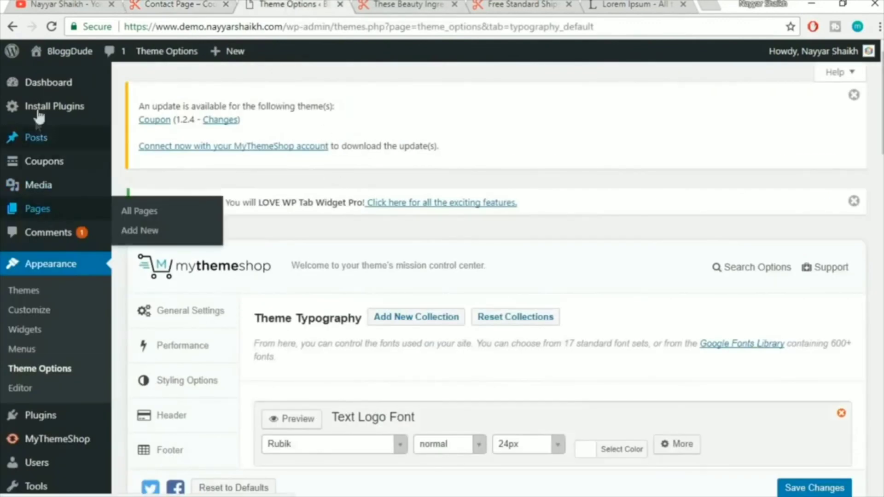
Start a new page titled Contact Us and set its template to Contact Page
{"action": "mouse_move", "coordinate": [14, 208]}
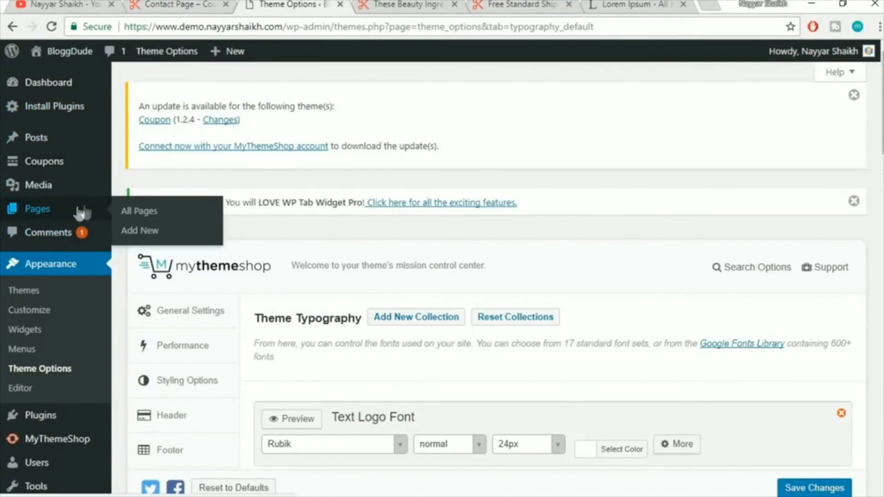
{"action": "left_click", "coordinate": [150, 229]}
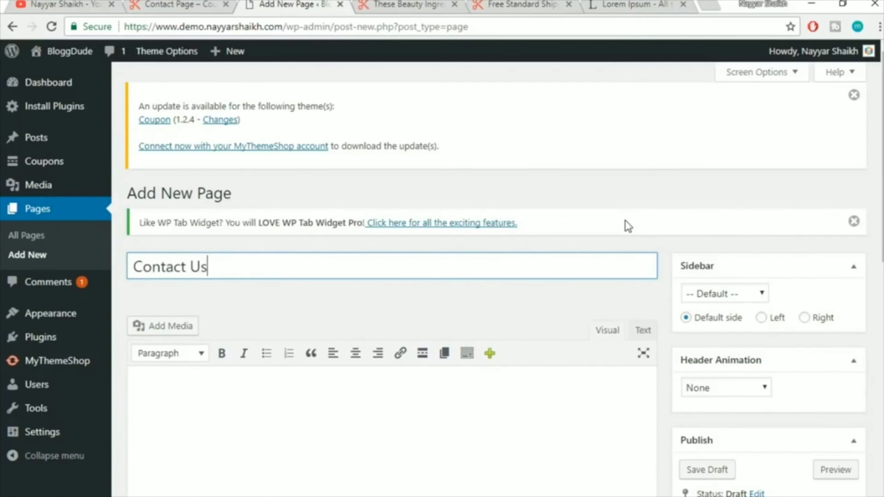
{"action": "scroll", "coordinate": [627, 224], "scroll_direction": "down", "scroll_amount": 3}
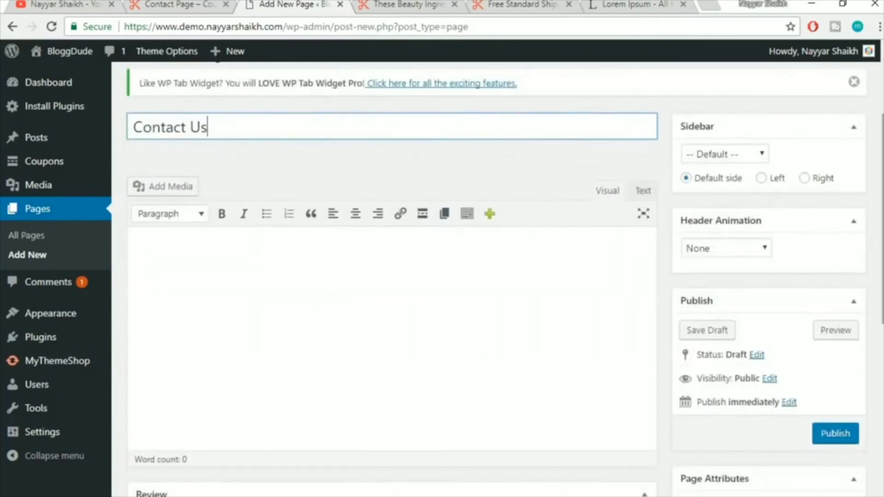
{"action": "scroll", "coordinate": [752, 341], "scroll_direction": "down", "scroll_amount": 5}
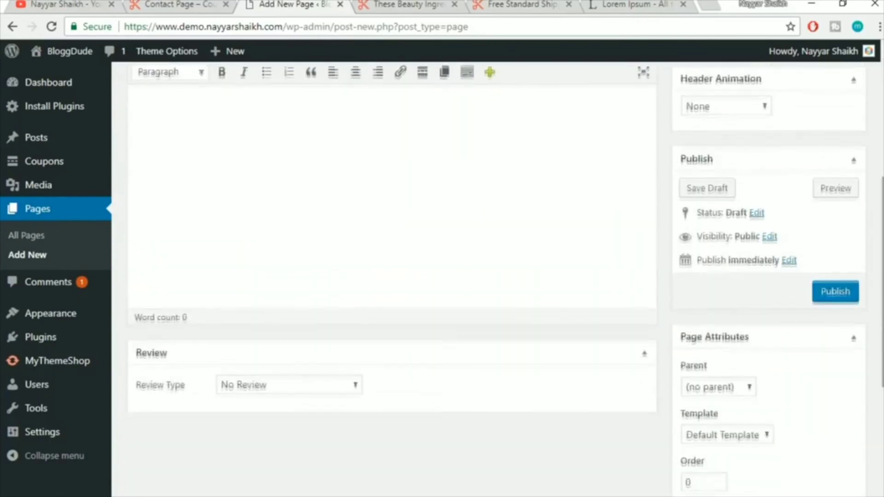
{"action": "left_click", "coordinate": [722, 370]}
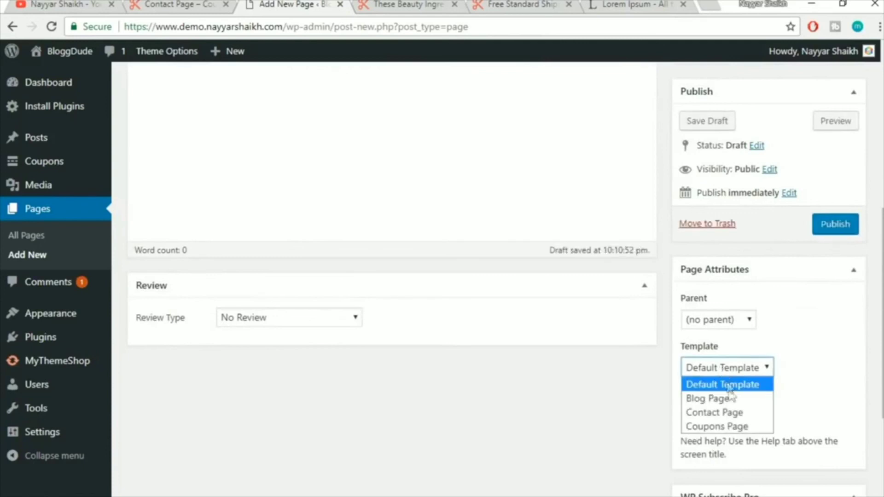
{"action": "left_click", "coordinate": [734, 415]}
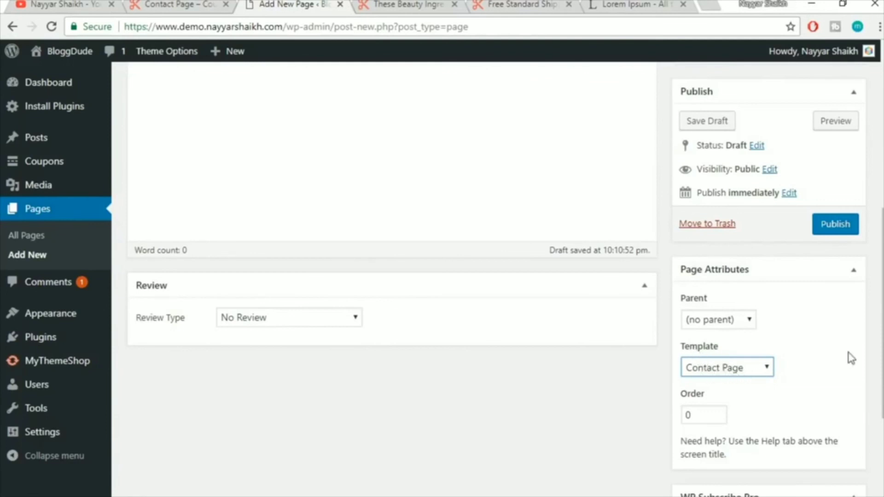
Paste the copied contact text into the page body and publish it
{"action": "scroll", "coordinate": [849, 358], "scroll_direction": "down", "scroll_amount": 2}
{"action": "scroll", "coordinate": [848, 357], "scroll_direction": "up", "scroll_amount": 9}
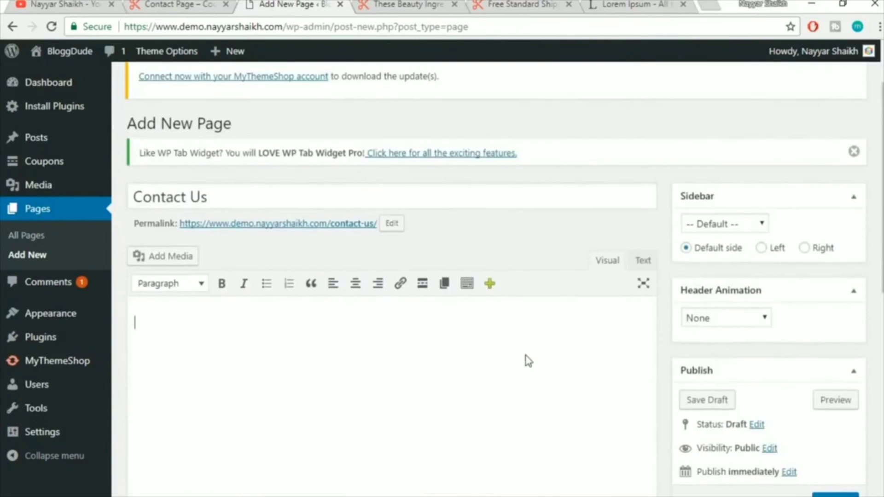
{"action": "scroll", "coordinate": [529, 360], "scroll_direction": "down", "scroll_amount": 2}
{"action": "key", "text": "ctrl+v"}
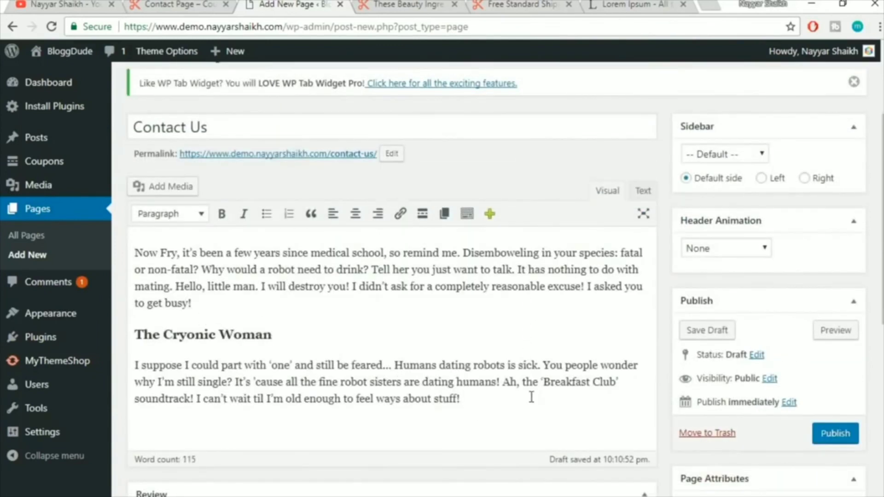
{"action": "left_click", "coordinate": [825, 441]}
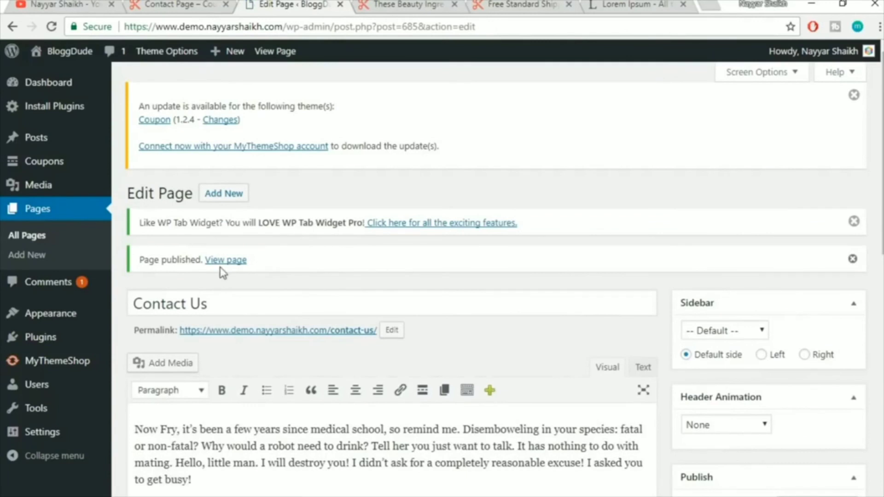
Open the published Contact Us page in a new tab and review it
{"action": "right_click", "coordinate": [225, 262]}
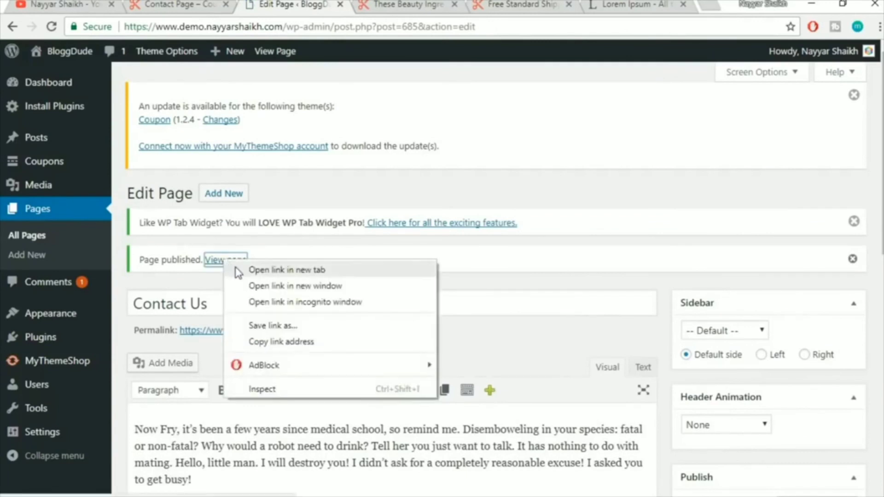
{"action": "left_click", "coordinate": [287, 270]}
{"action": "left_click", "coordinate": [350, 4]}
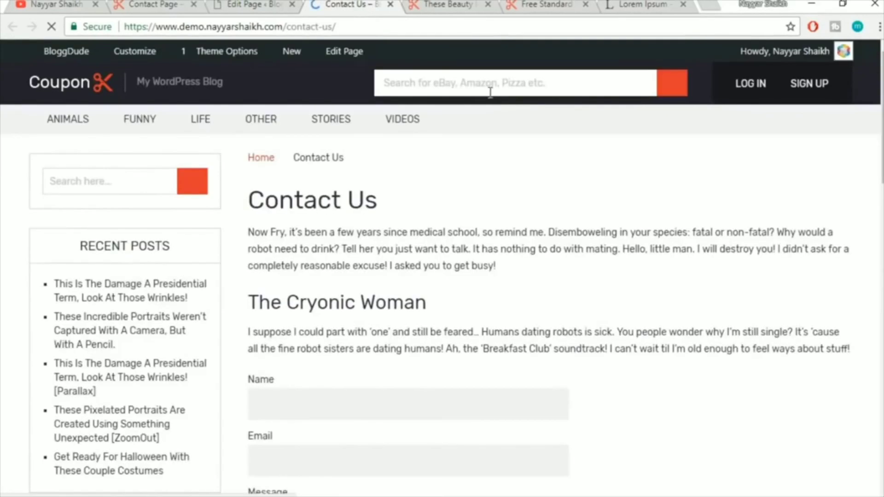
{"action": "scroll", "coordinate": [587, 259], "scroll_direction": "down", "scroll_amount": 2}
{"action": "scroll", "coordinate": [586, 259], "scroll_direction": "down", "scroll_amount": 3}
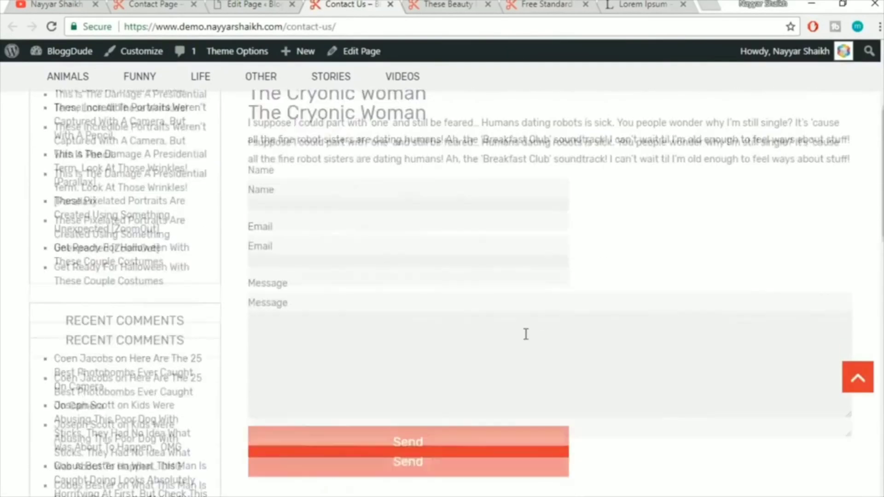
{"action": "scroll", "coordinate": [523, 332], "scroll_direction": "up", "scroll_amount": 4}
{"action": "scroll", "coordinate": [422, 377], "scroll_direction": "up", "scroll_amount": 2}
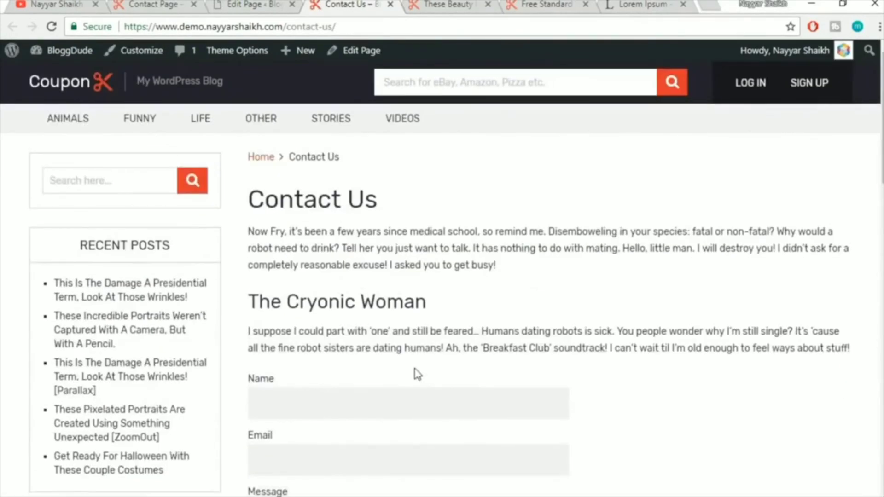
{"action": "left_click", "coordinate": [248, 5]}
Set the page Sidebar to '-- No sidebar --', update, and reload the live page
{"action": "scroll", "coordinate": [842, 283], "scroll_direction": "down", "scroll_amount": 3}
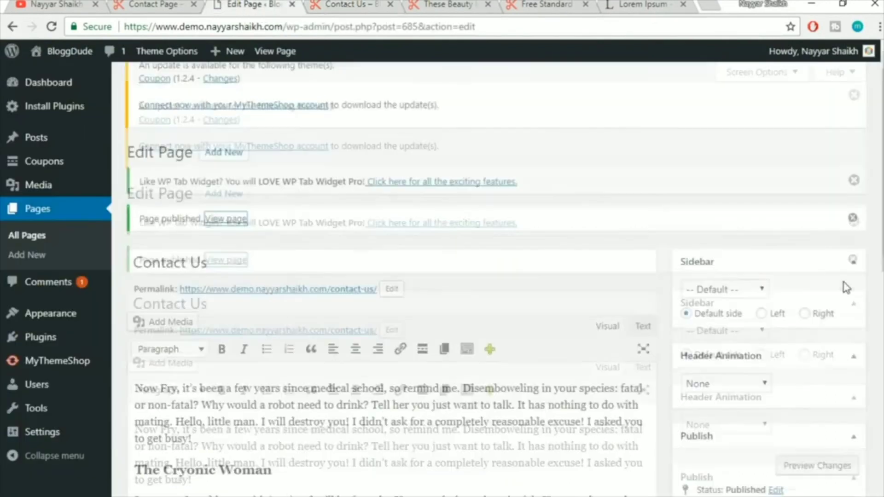
{"action": "left_click", "coordinate": [725, 193]}
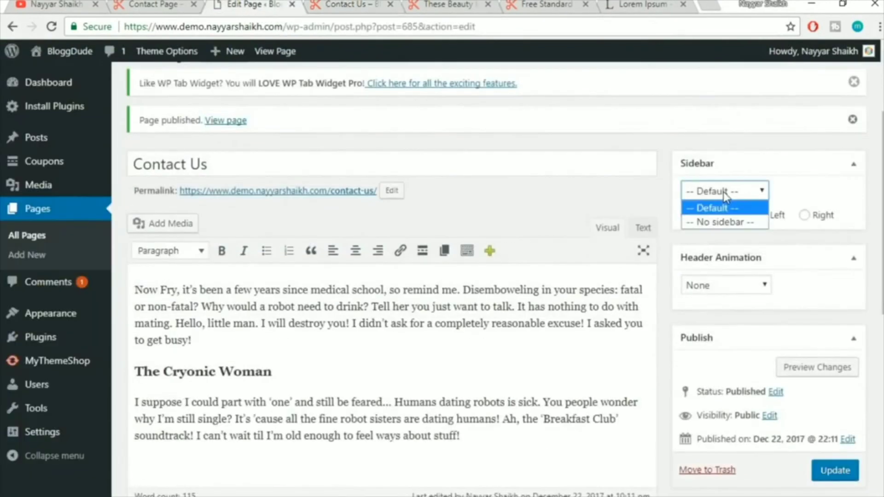
{"action": "left_click", "coordinate": [734, 223]}
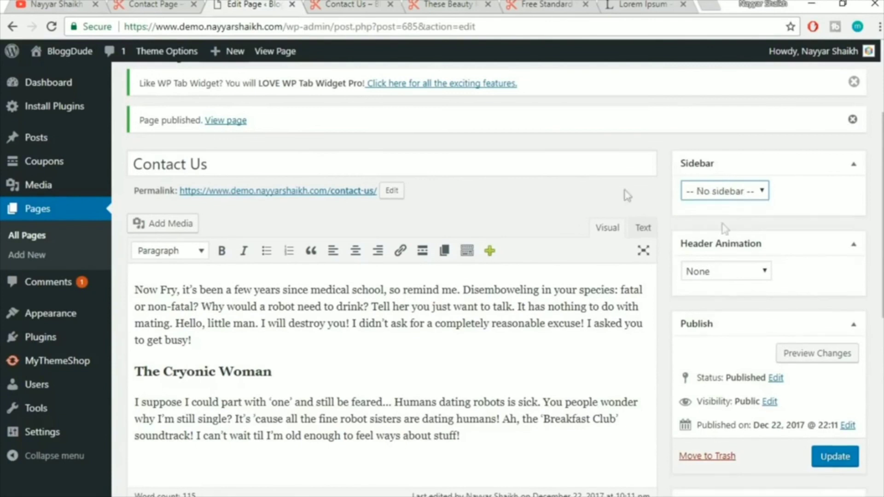
{"action": "left_click", "coordinate": [368, 4]}
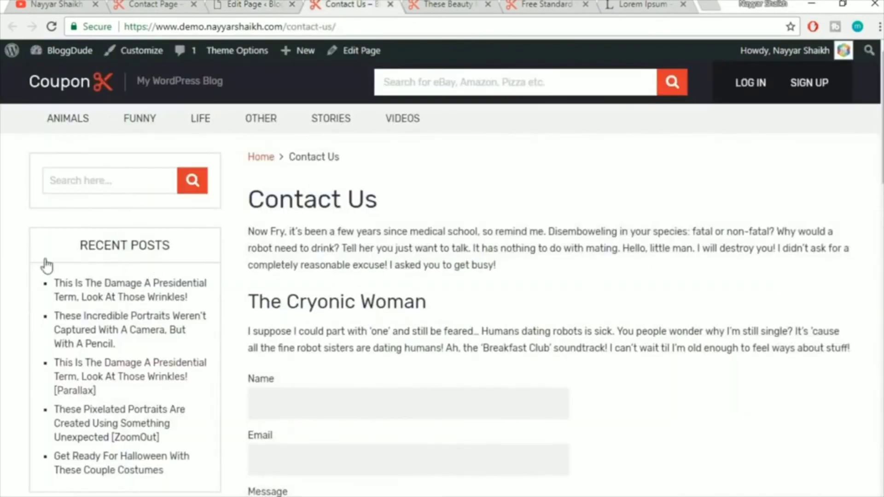
{"action": "left_click", "coordinate": [242, 3]}
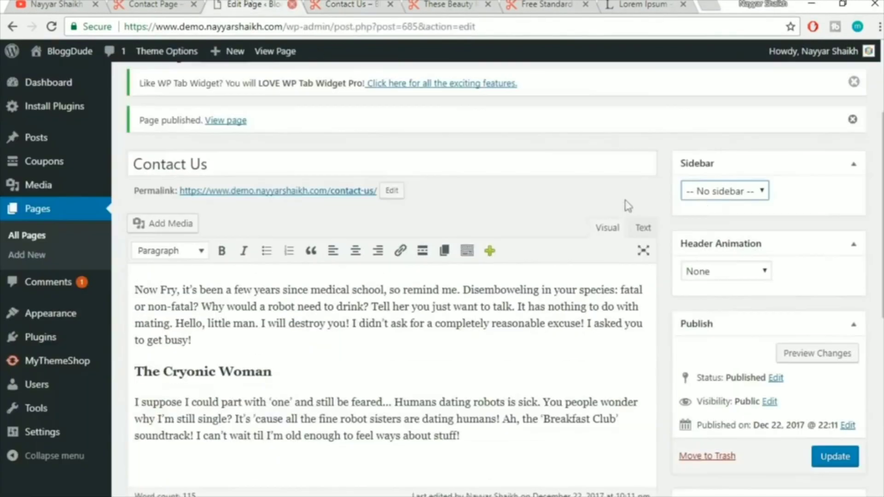
{"action": "left_click", "coordinate": [836, 457]}
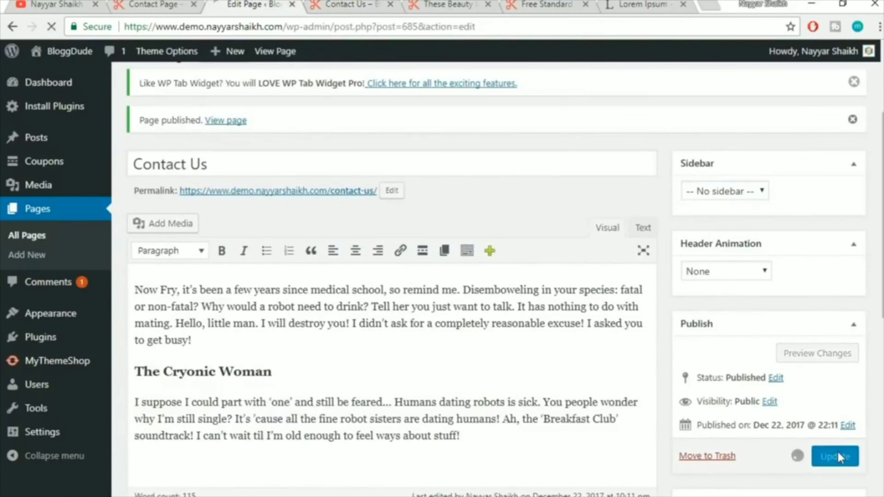
{"action": "left_click", "coordinate": [339, 4]}
{"action": "left_click", "coordinate": [340, 26]}
{"action": "key", "text": "Return"}
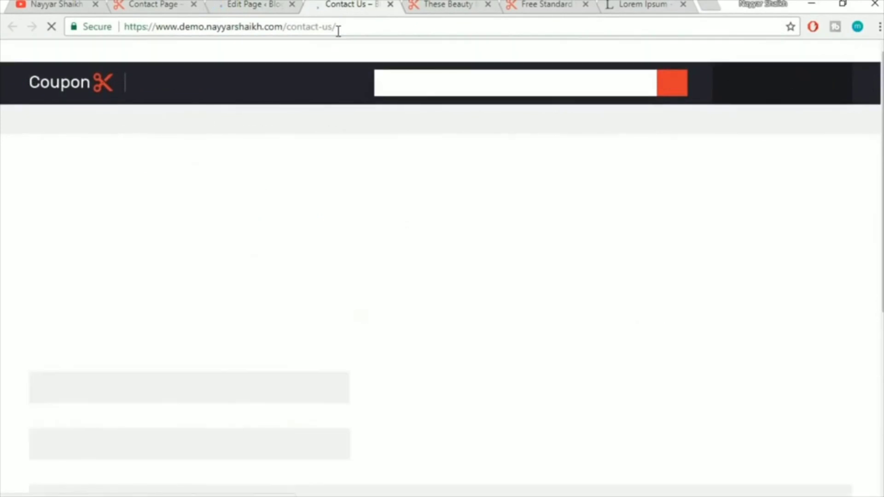
Compare the sidebar-free Contact Us page with the coupon site's Contact Page, then return to the editor
{"action": "scroll", "coordinate": [194, 288], "scroll_direction": "down", "scroll_amount": 8}
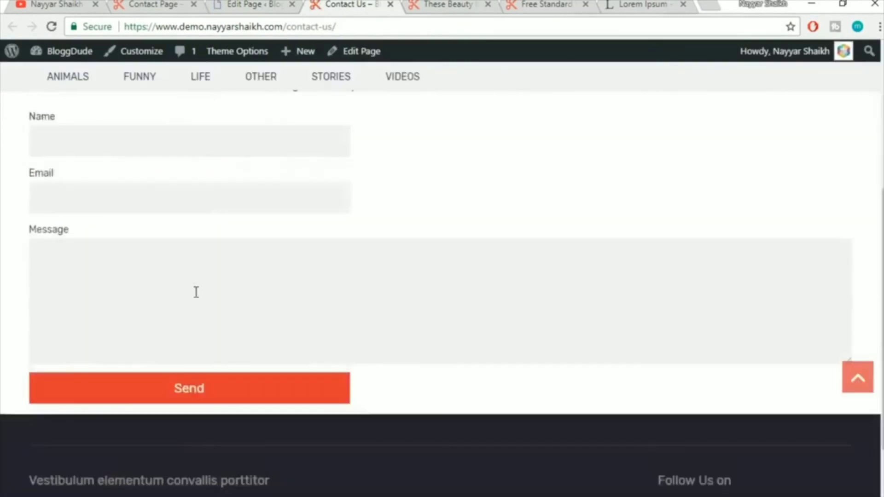
{"action": "scroll", "coordinate": [207, 330], "scroll_direction": "up", "scroll_amount": 8}
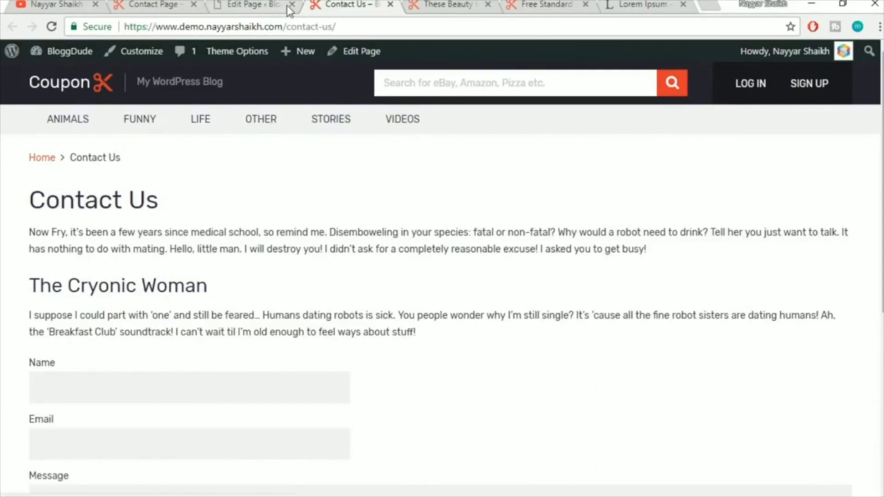
{"action": "left_click", "coordinate": [150, 2]}
{"action": "scroll", "coordinate": [253, 239], "scroll_direction": "up", "scroll_amount": 1}
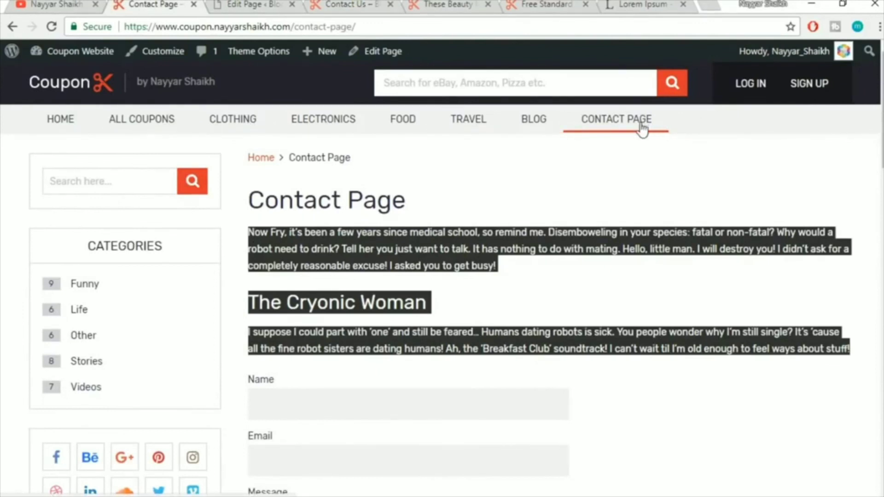
{"action": "left_click", "coordinate": [332, 4]}
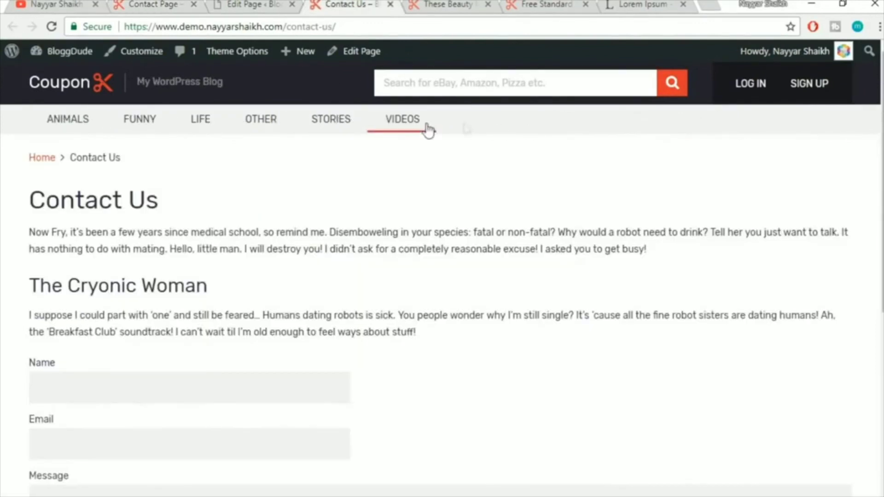
{"action": "left_click", "coordinate": [234, 3]}
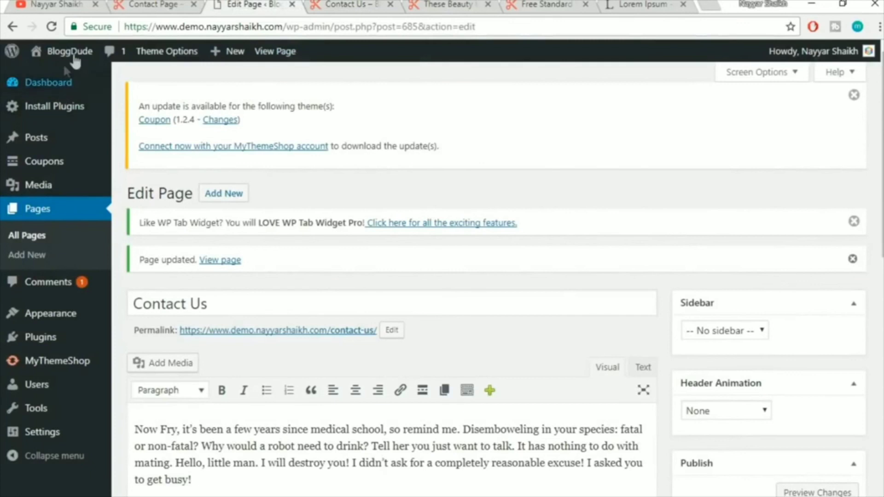
{"action": "mouse_move", "coordinate": [69, 61]}
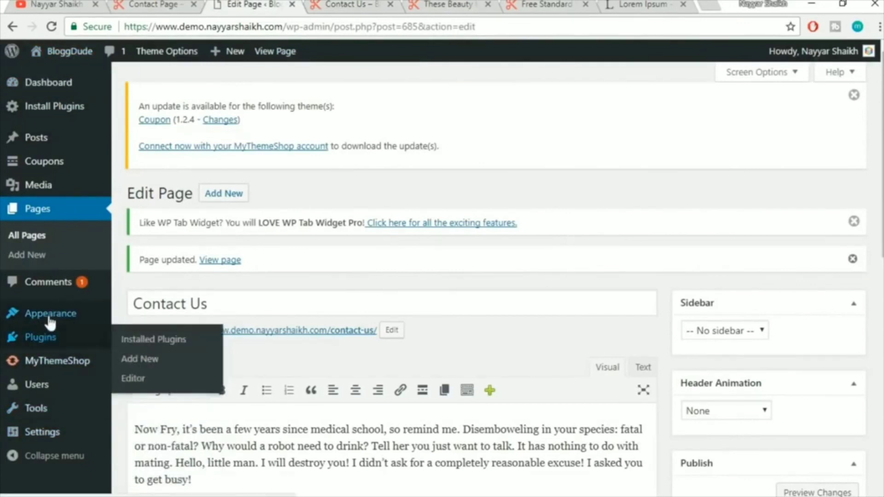
{"action": "mouse_move", "coordinate": [51, 322]}
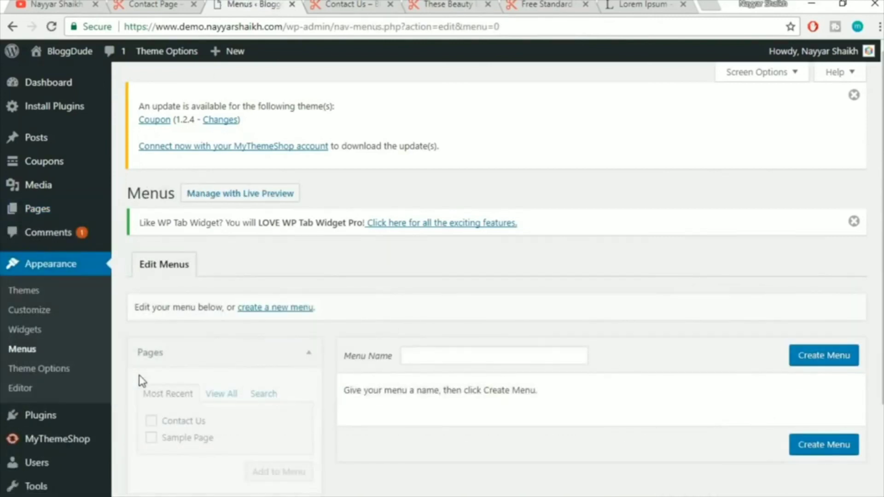
Create a new menu named Main Menu
{"action": "scroll", "coordinate": [337, 338], "scroll_direction": "down", "scroll_amount": 1}
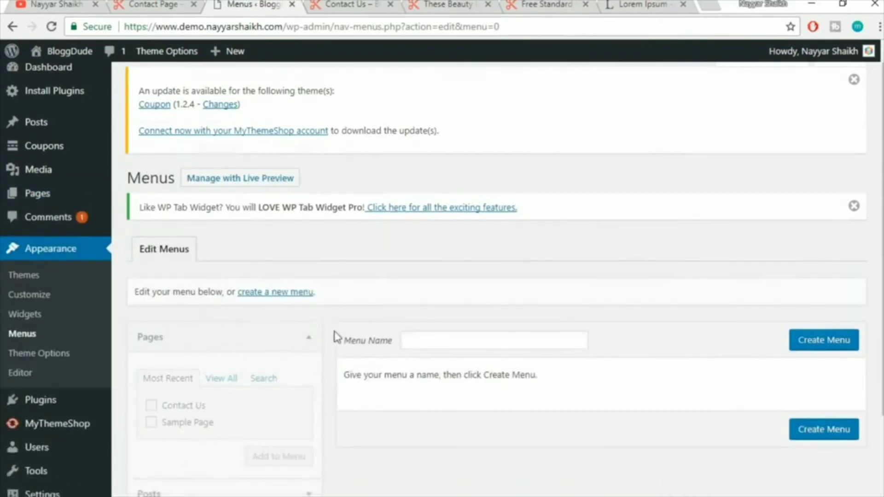
{"action": "scroll", "coordinate": [338, 337], "scroll_direction": "down", "scroll_amount": 3}
{"action": "left_click", "coordinate": [453, 232]}
{"action": "type", "text": "Main Me"}
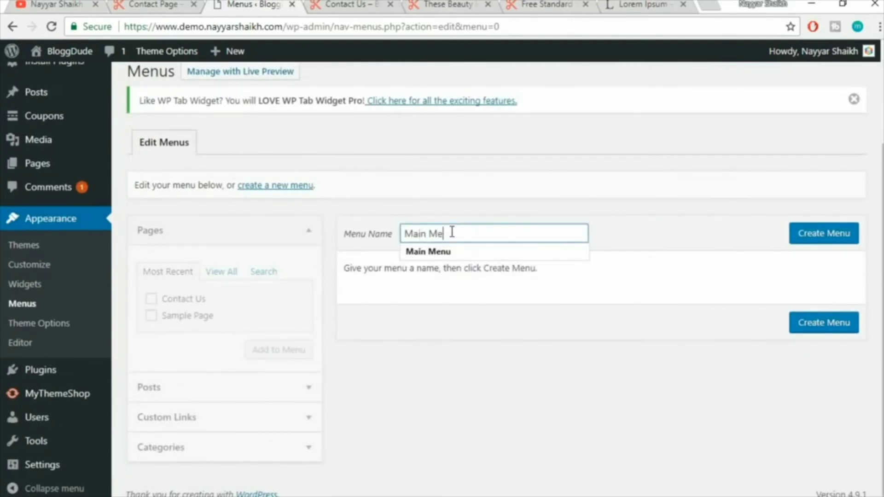
{"action": "left_click", "coordinate": [805, 240]}
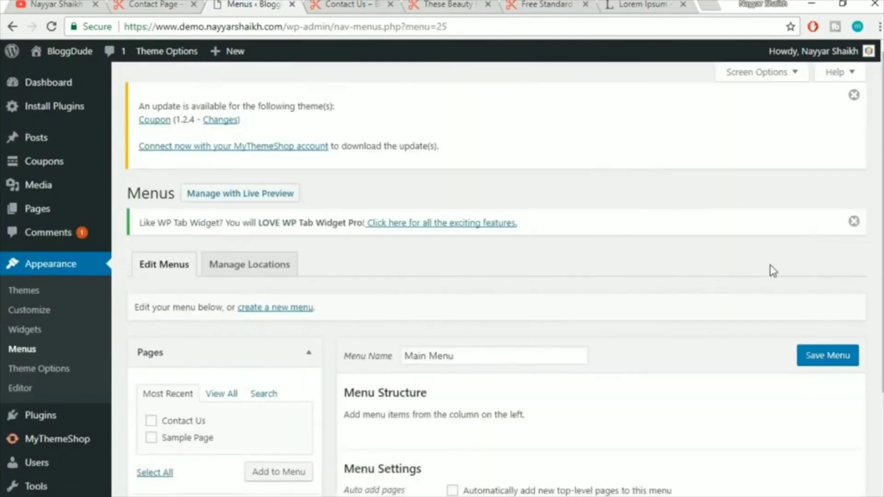
Add a Home custom link using the coupon site's home address
{"action": "scroll", "coordinate": [770, 270], "scroll_direction": "down", "scroll_amount": 3}
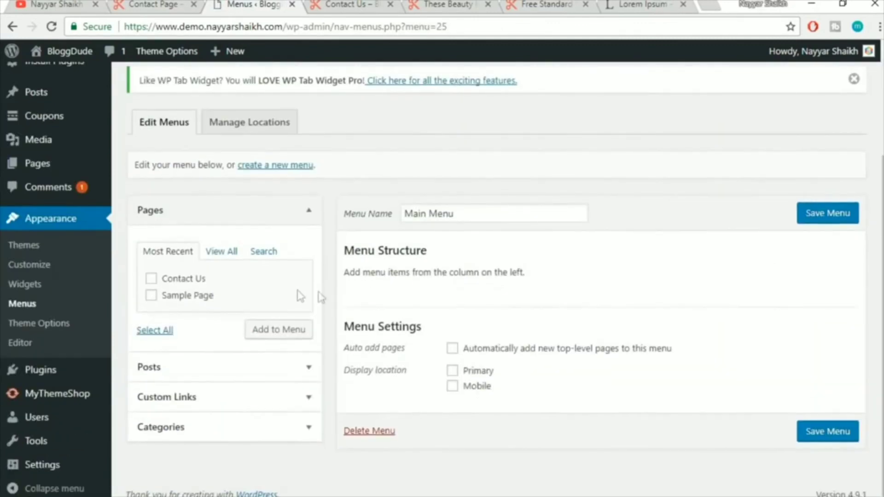
{"action": "left_click", "coordinate": [221, 395]}
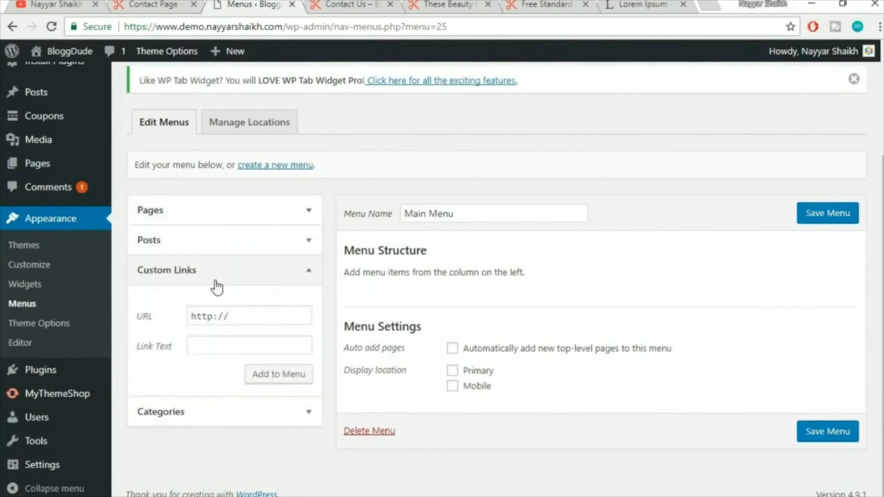
{"action": "left_click", "coordinate": [158, 5]}
{"action": "left_click_drag", "start_coordinate": [296, 27], "coordinate": [59, 26]}
{"action": "key", "text": "ctrl+c"}
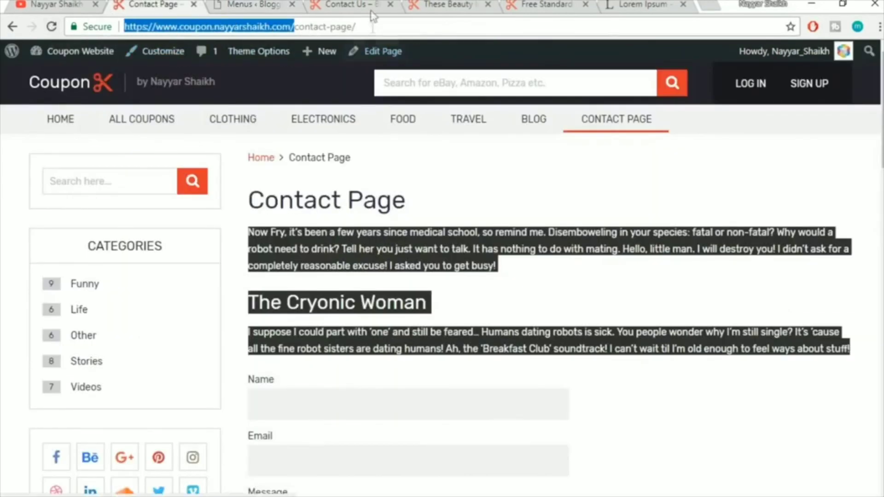
{"action": "left_click", "coordinate": [266, 7]}
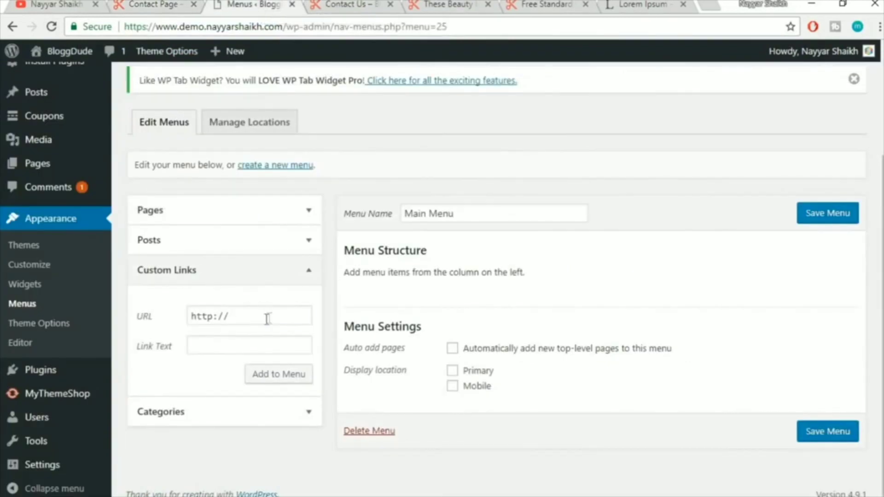
{"action": "left_click", "coordinate": [240, 316]}
{"action": "key", "text": "ctrl+v"}
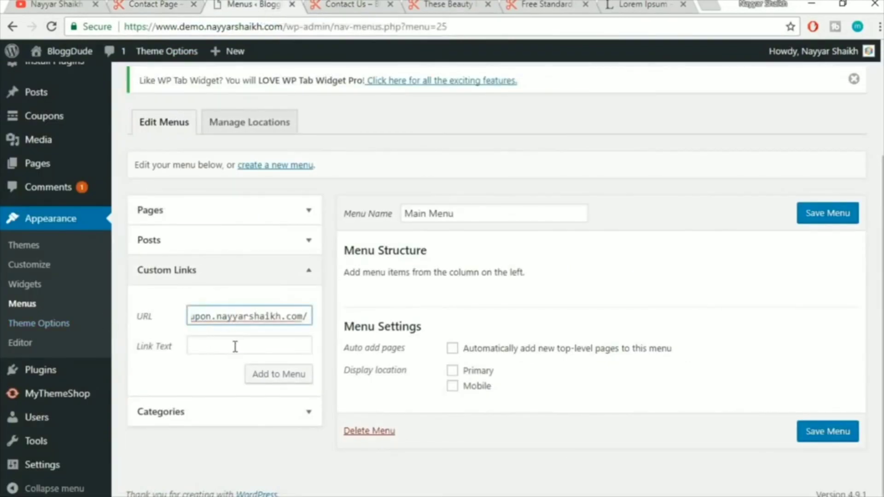
{"action": "left_click", "coordinate": [237, 346]}
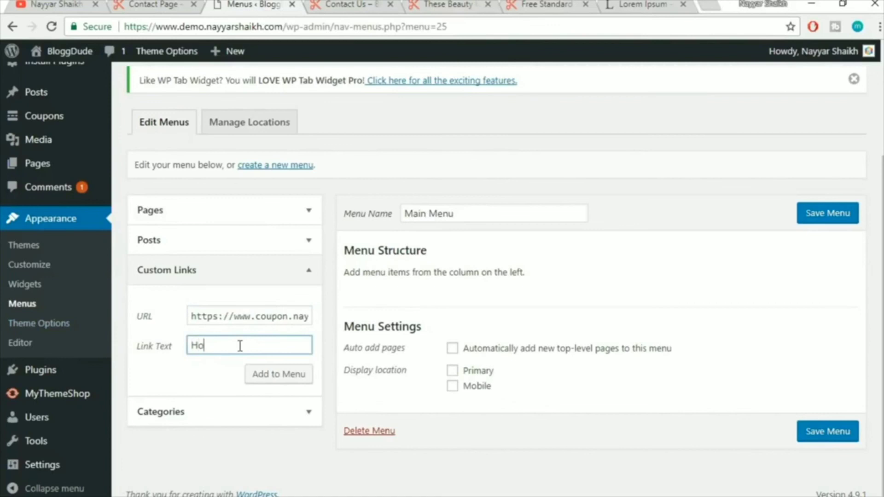
{"action": "left_click", "coordinate": [269, 374]}
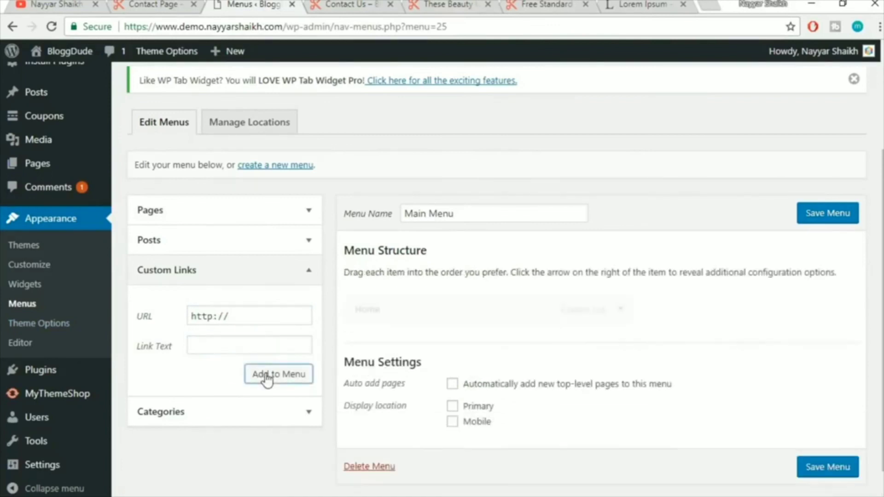
Add an All Coupons custom link pointing to the site's /coupons address
{"action": "left_click", "coordinate": [184, 5]}
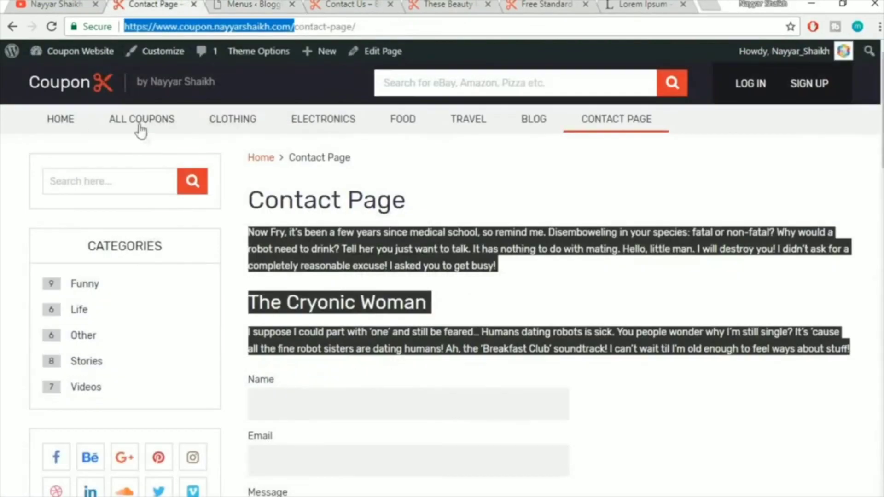
{"action": "left_click", "coordinate": [255, 5]}
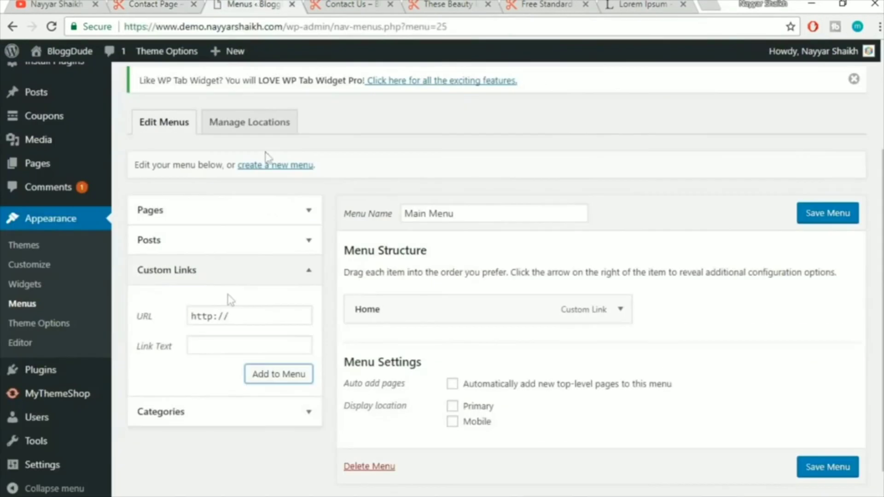
{"action": "left_click", "coordinate": [246, 311]}
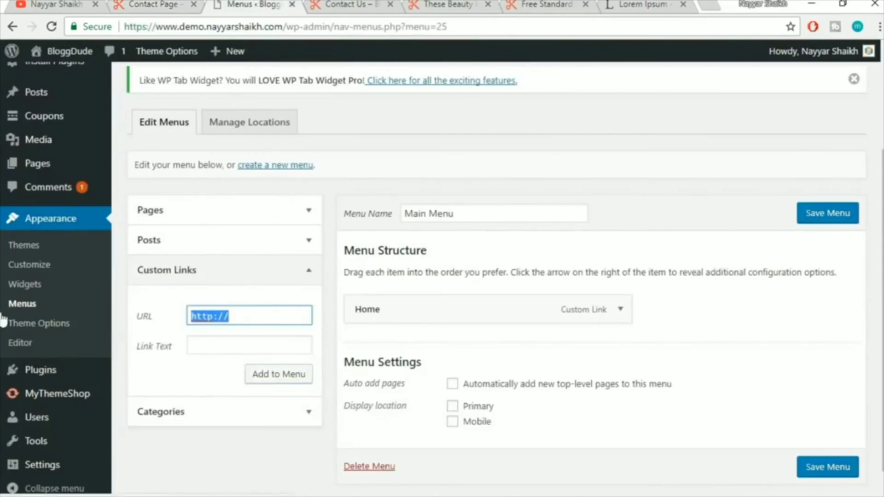
{"action": "key", "text": "ctrl+v"}
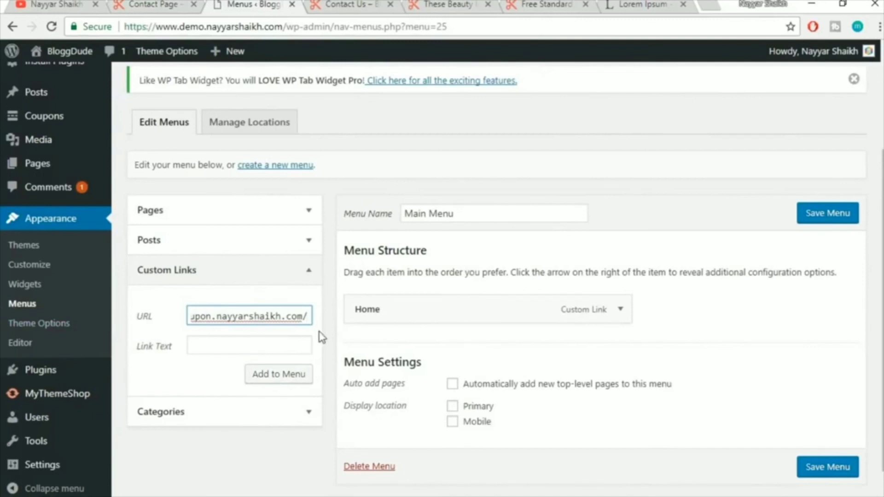
{"action": "type", "text": "coupons"}
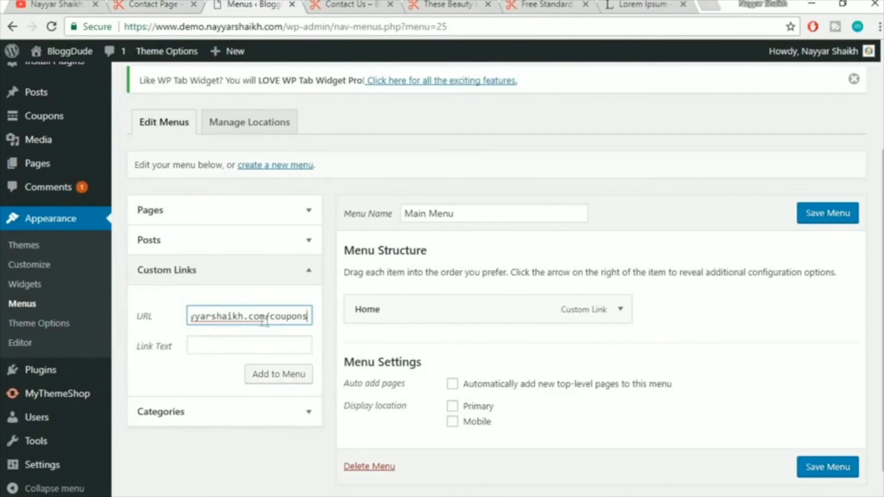
{"action": "left_click_drag", "start_coordinate": [284, 318], "coordinate": [327, 321]}
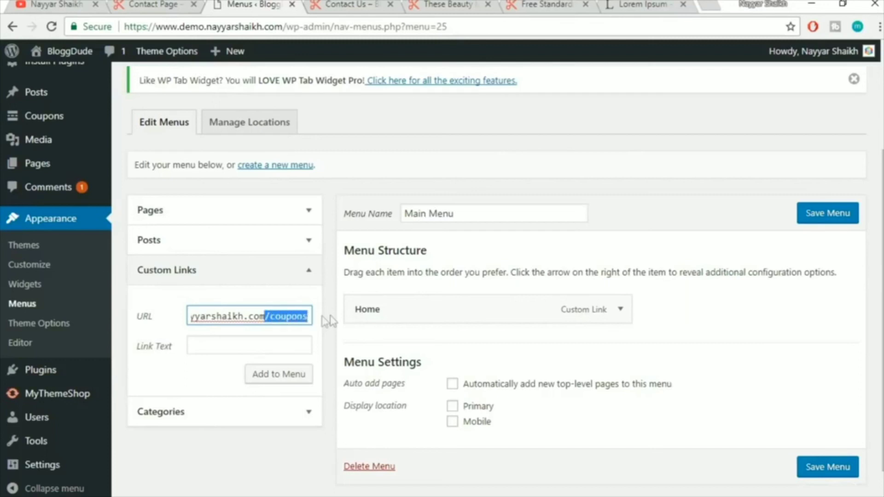
{"action": "left_click", "coordinate": [260, 343]}
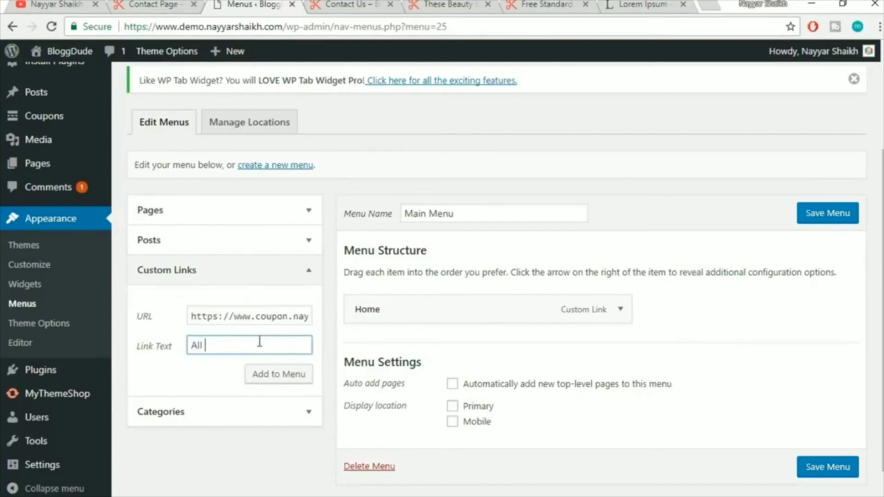
{"action": "left_click", "coordinate": [275, 378]}
Check the coupon site's existing header menu, then expand the Categories list
{"action": "left_click", "coordinate": [171, 5]}
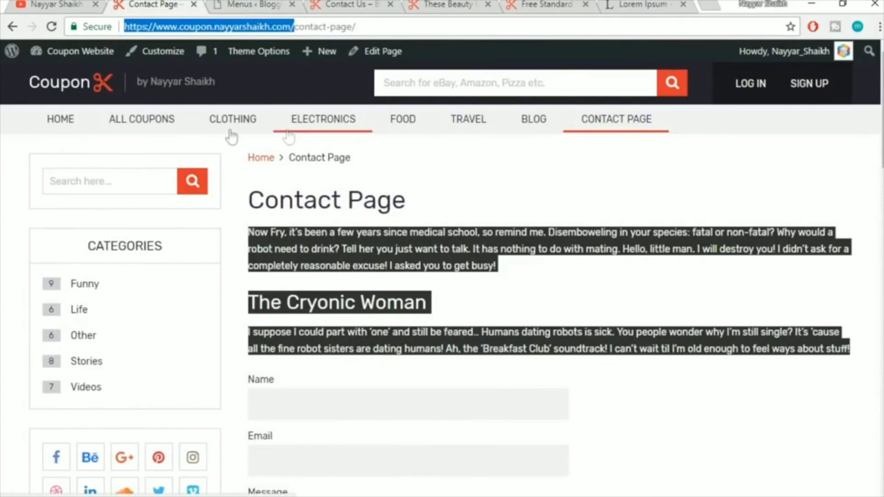
{"action": "left_click", "coordinate": [291, 4]}
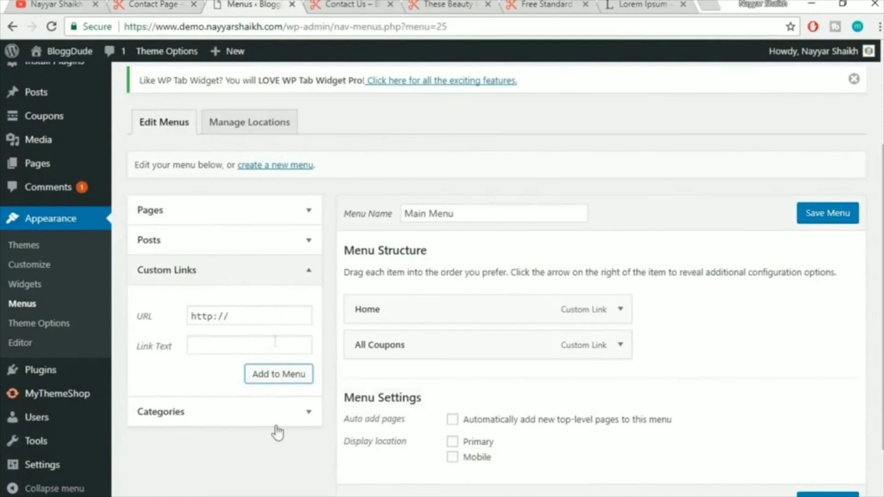
{"action": "left_click", "coordinate": [300, 413]}
{"action": "scroll", "coordinate": [273, 402], "scroll_direction": "down", "scroll_amount": 2}
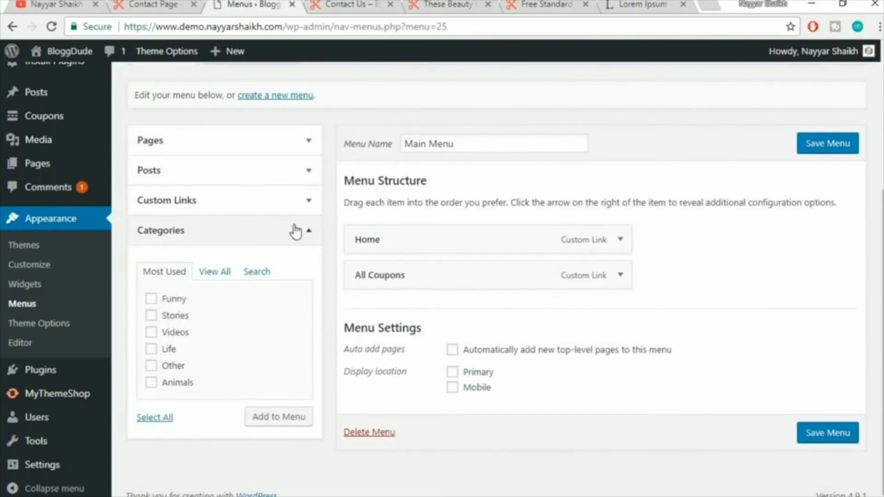
Open the Coupons > Categories page in a separate tab
{"action": "left_click", "coordinate": [295, 230]}
{"action": "left_click", "coordinate": [290, 210]}
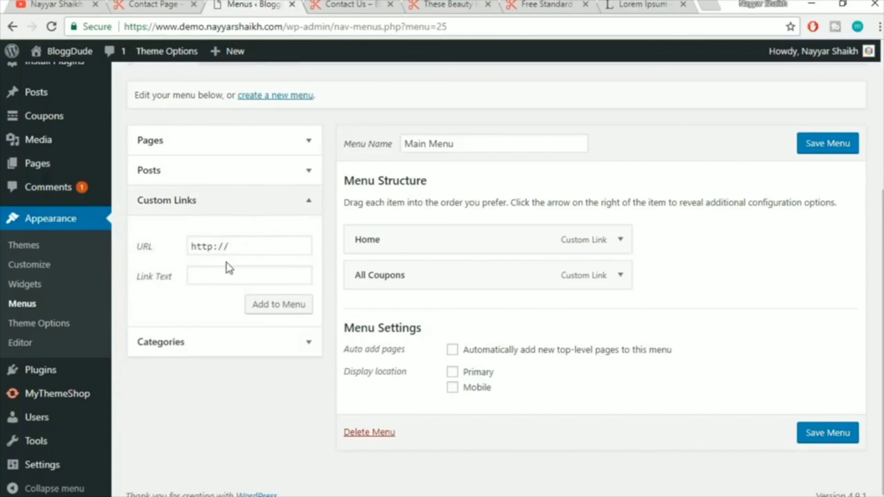
{"action": "scroll", "coordinate": [265, 292], "scroll_direction": "up", "scroll_amount": 2}
{"action": "mouse_move", "coordinate": [53, 176]}
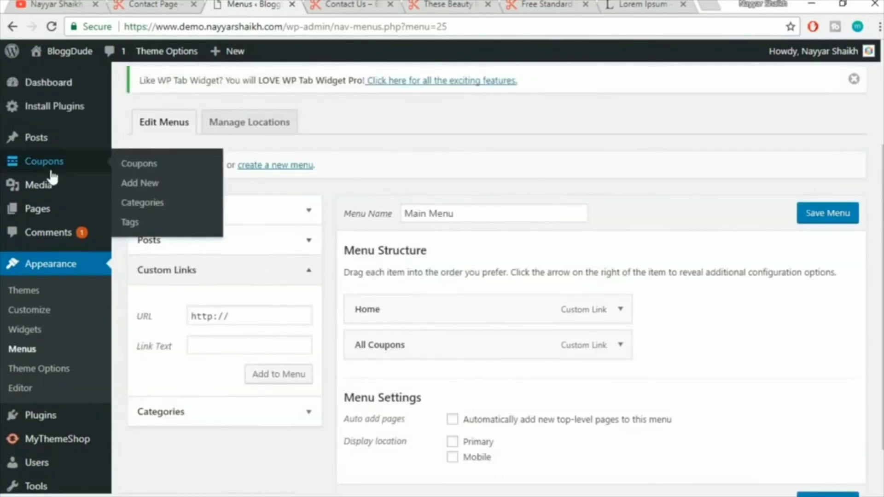
{"action": "right_click", "coordinate": [147, 204]}
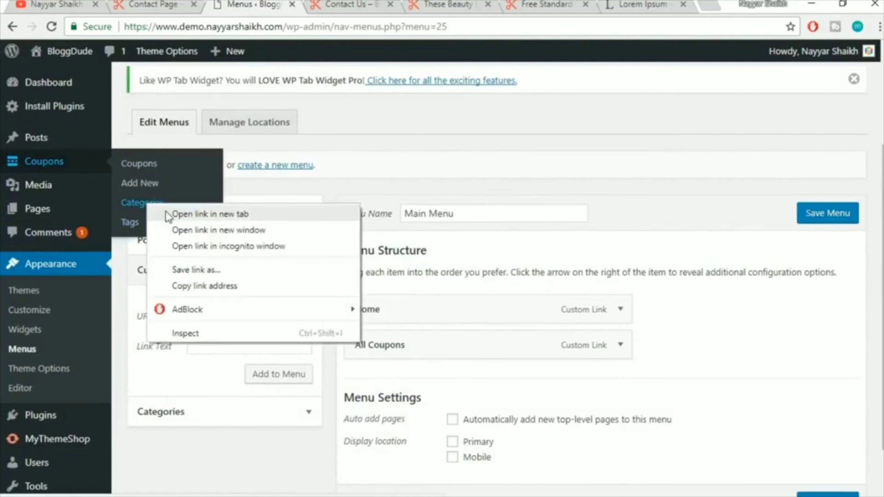
{"action": "left_click", "coordinate": [167, 214]}
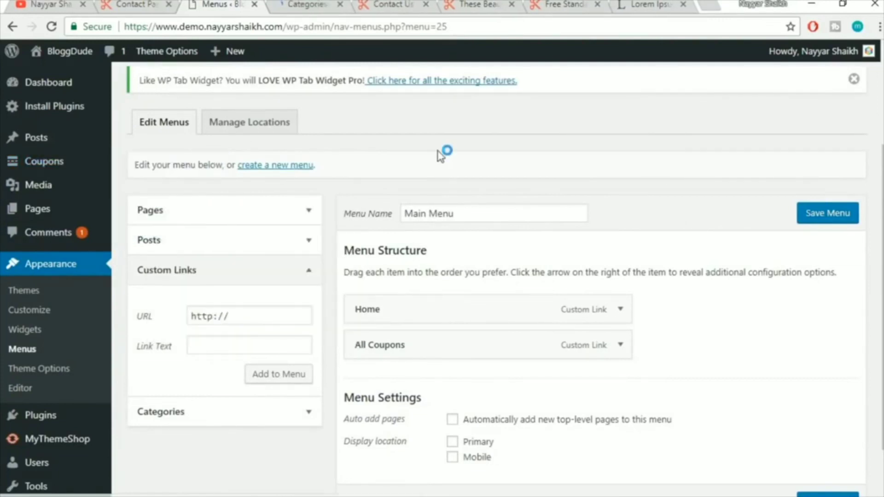
{"action": "left_click", "coordinate": [306, 4]}
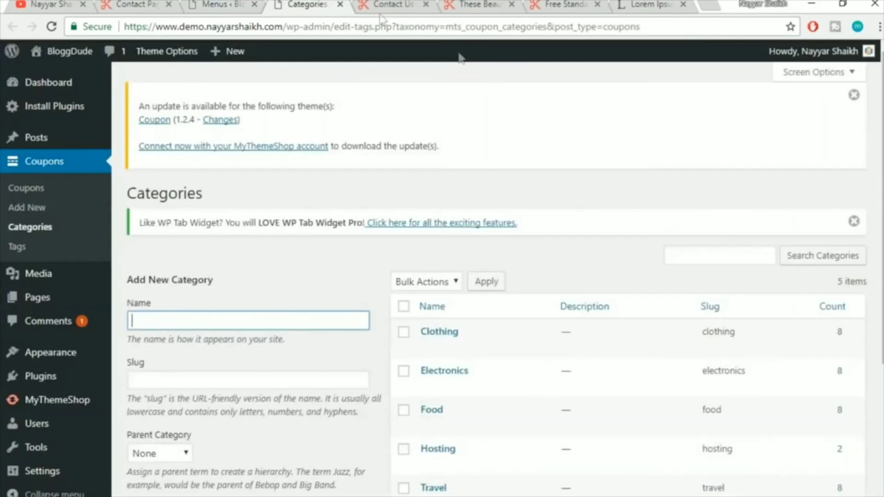
{"action": "scroll", "coordinate": [563, 199], "scroll_direction": "down", "scroll_amount": 3}
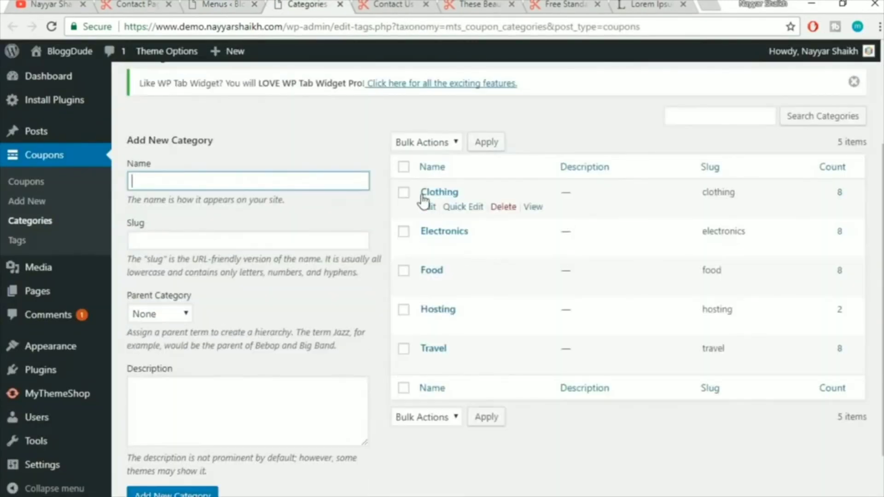
Add a Clothing custom link using the Clothing category's View address
{"action": "right_click", "coordinate": [535, 209]}
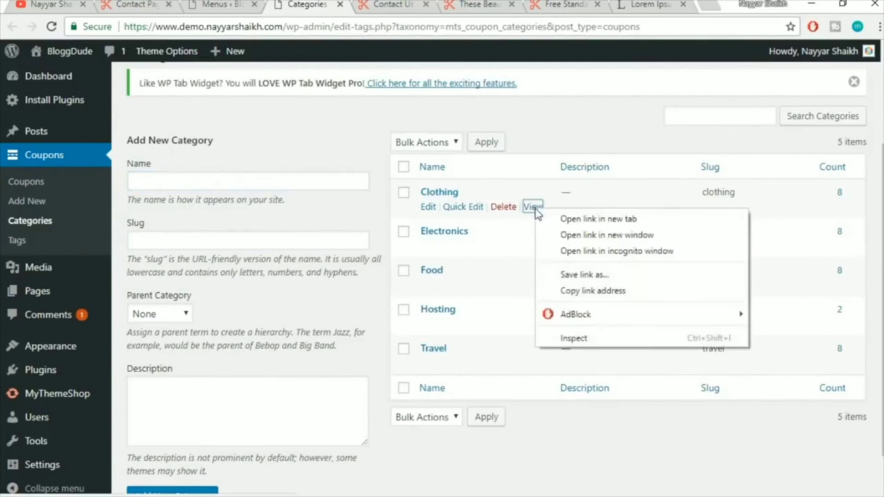
{"action": "left_click", "coordinate": [622, 292]}
{"action": "key", "text": "ctrl+shift+Tab"}
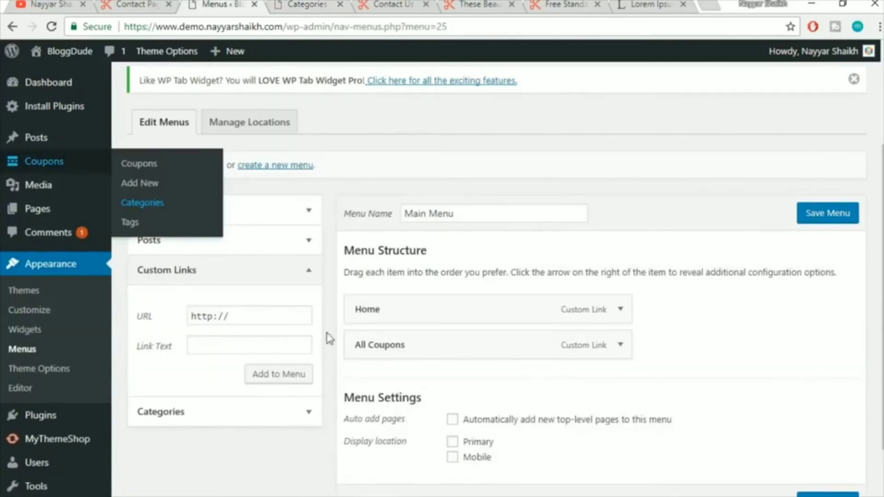
{"action": "left_click", "coordinate": [286, 316]}
{"action": "key", "text": "ctrl+a"}
{"action": "key", "text": "ctrl+v"}
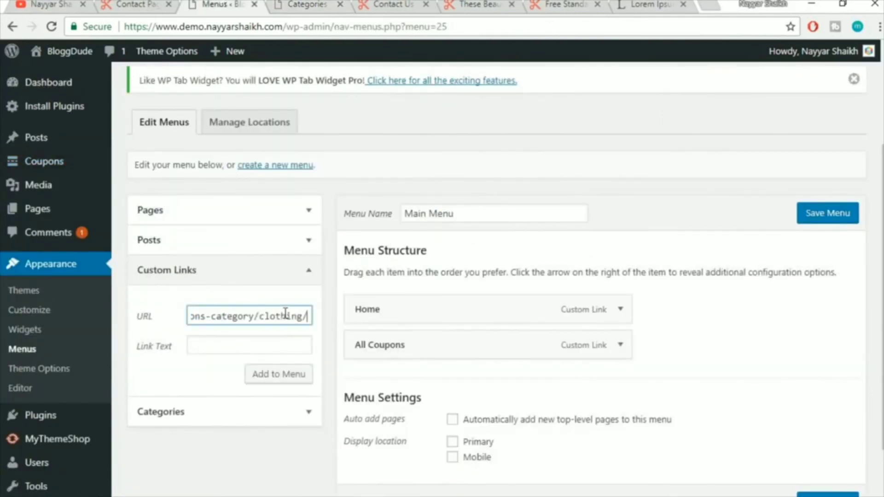
{"action": "left_click", "coordinate": [260, 346]}
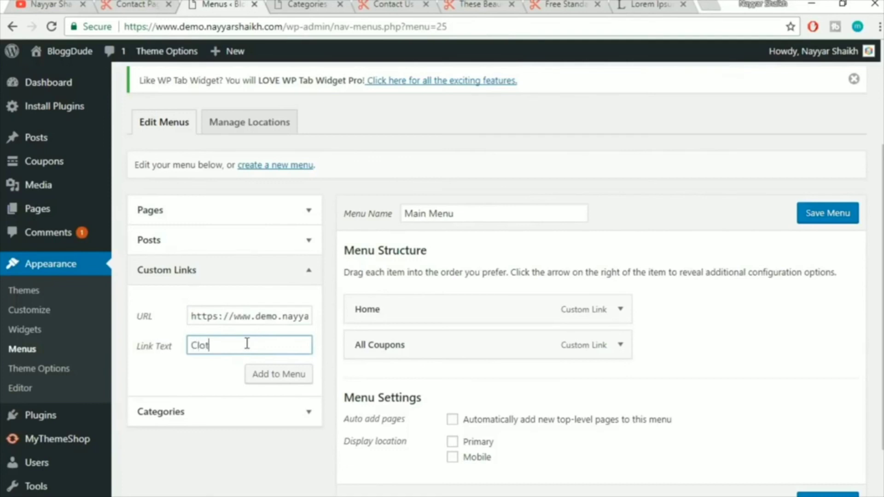
{"action": "left_click", "coordinate": [277, 379]}
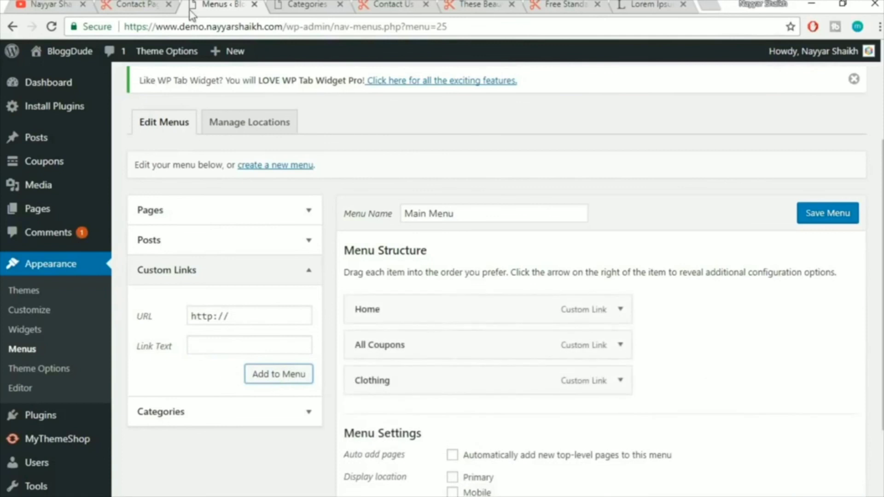
Add an Electronics custom link using the Electronics category's View address
{"action": "left_click", "coordinate": [131, 4]}
{"action": "left_click", "coordinate": [334, 3]}
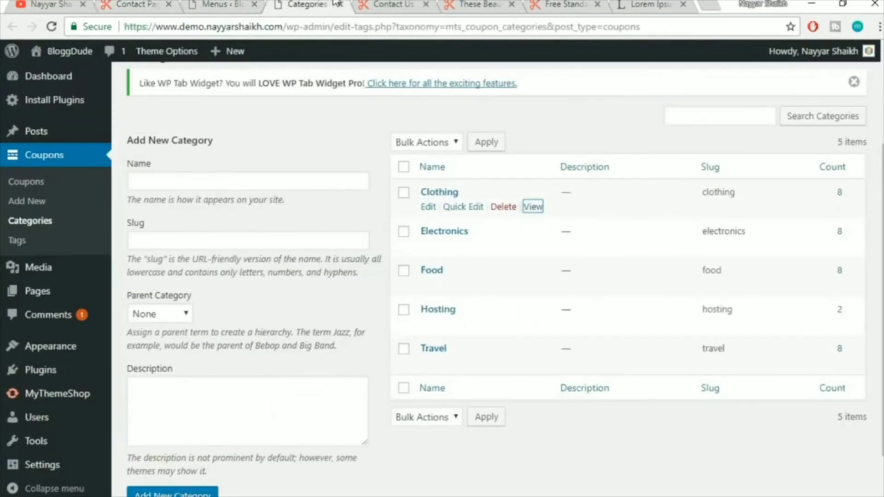
{"action": "right_click", "coordinate": [535, 248]}
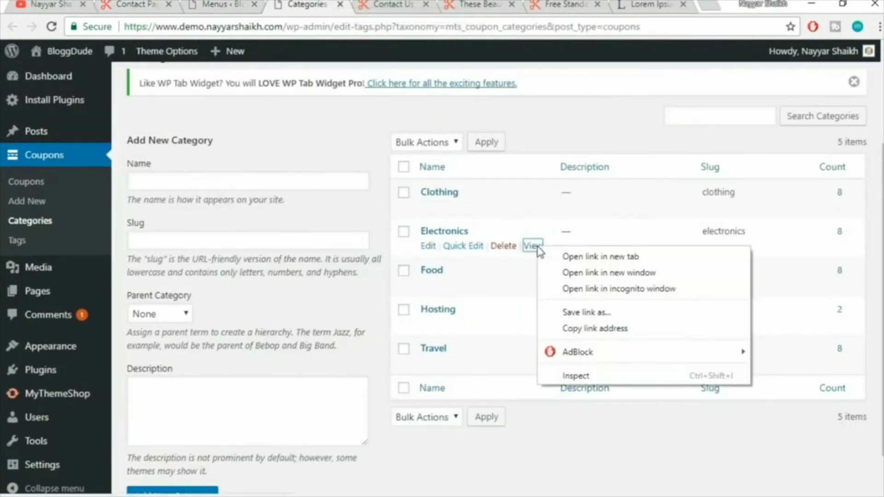
{"action": "left_click", "coordinate": [591, 330]}
{"action": "key", "text": "ctrl+shift+Tab"}
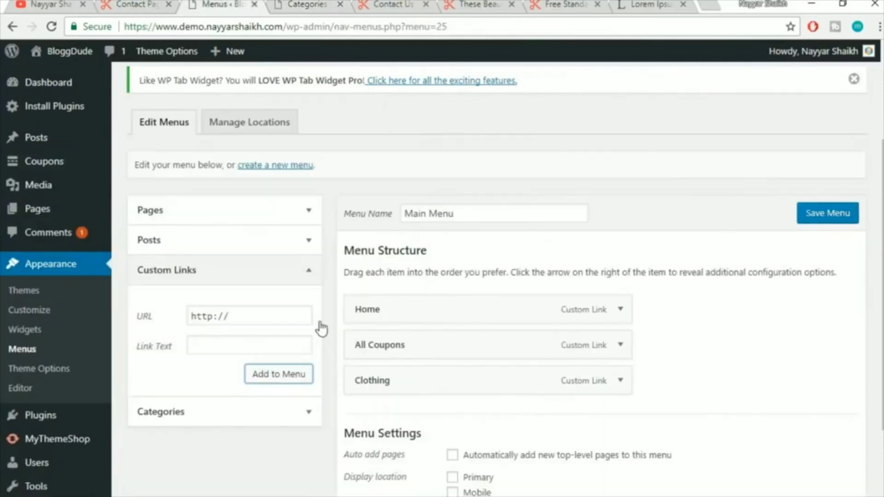
{"action": "left_click", "coordinate": [238, 313]}
{"action": "key", "text": "ctrl+a"}
{"action": "key", "text": "ctrl+v"}
{"action": "left_click", "coordinate": [243, 347]}
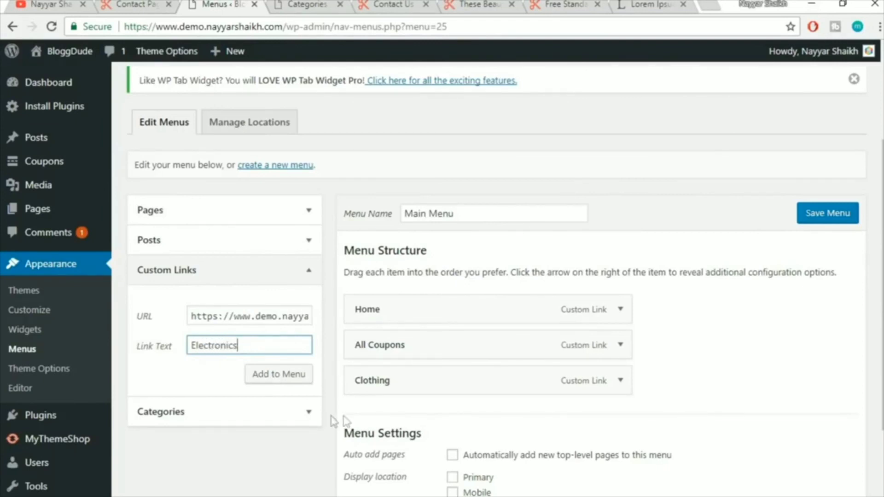
{"action": "left_click", "coordinate": [285, 375]}
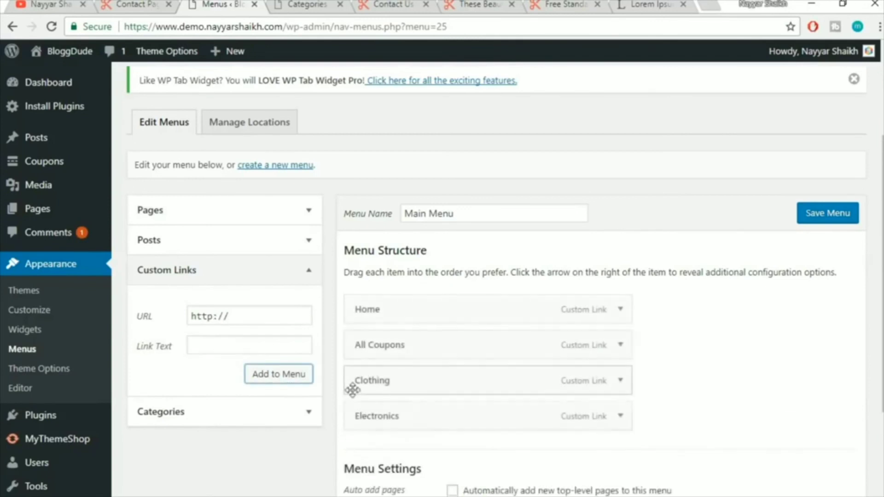
{"action": "left_click", "coordinate": [340, 4]}
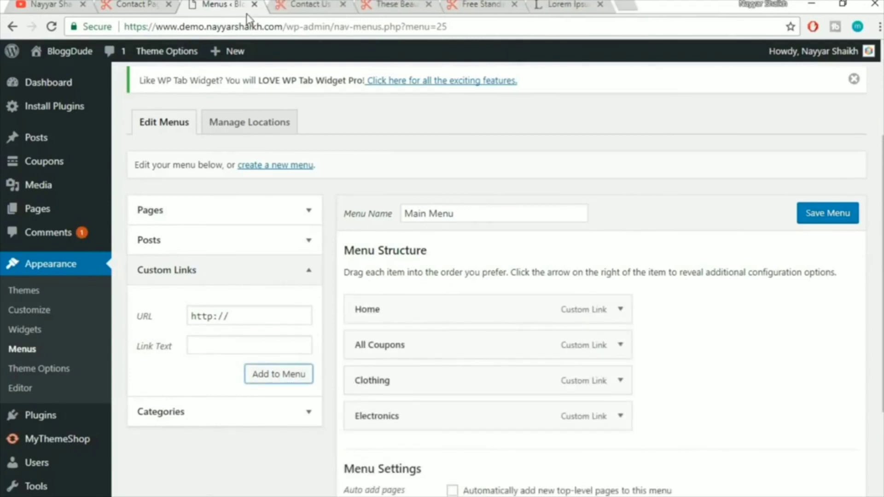
{"action": "left_click", "coordinate": [146, 4]}
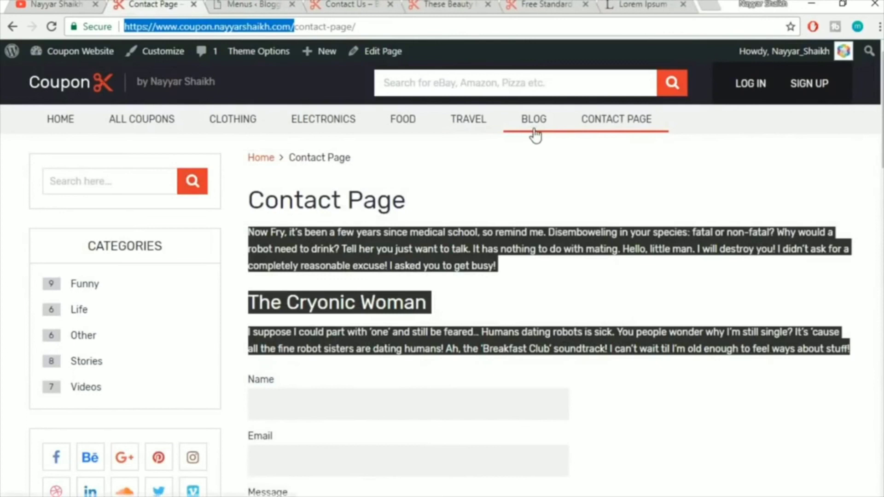
Compare the coupon site's Contact Page with the demo's Contact Us page, selecting its address
{"action": "left_click", "coordinate": [540, 152]}
{"action": "left_click", "coordinate": [260, 5]}
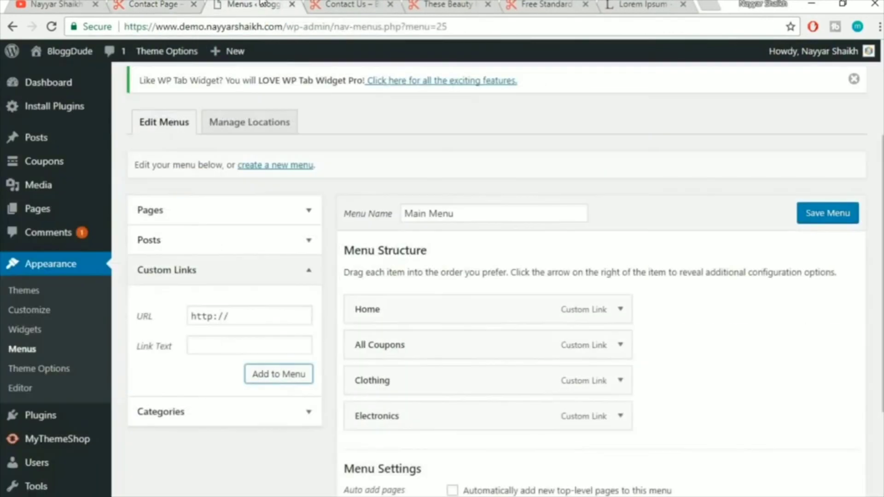
{"action": "left_click", "coordinate": [153, 4]}
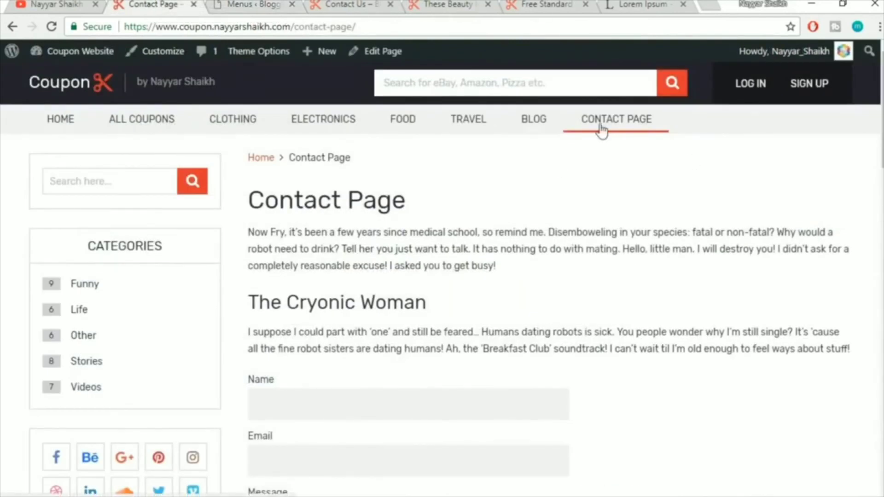
{"action": "left_click", "coordinate": [264, 3]}
{"action": "left_click", "coordinate": [348, 4]}
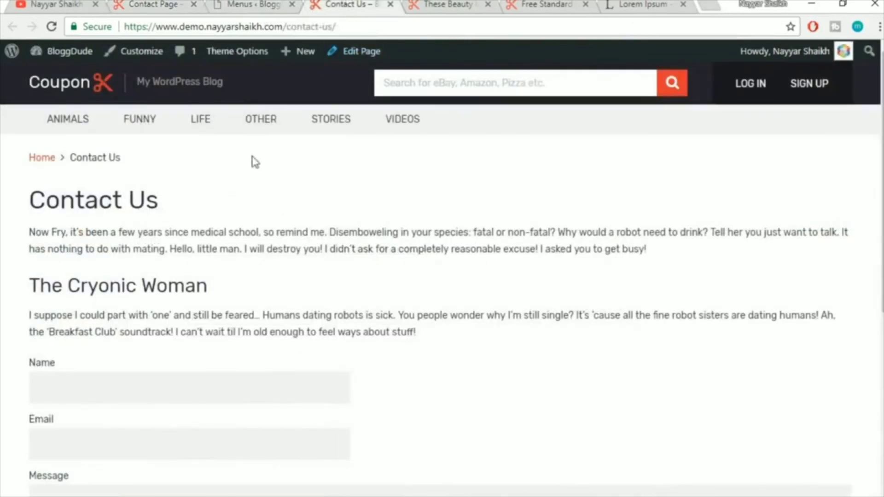
{"action": "left_click", "coordinate": [409, 32]}
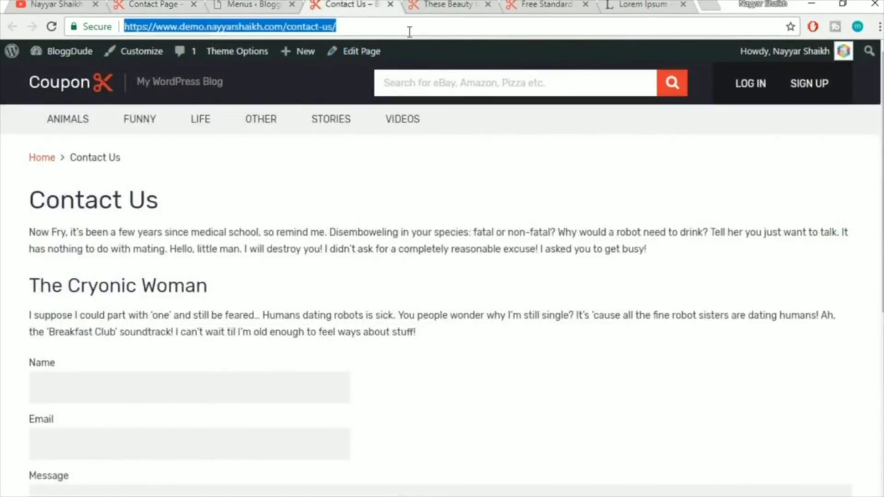
{"action": "left_click", "coordinate": [274, 4]}
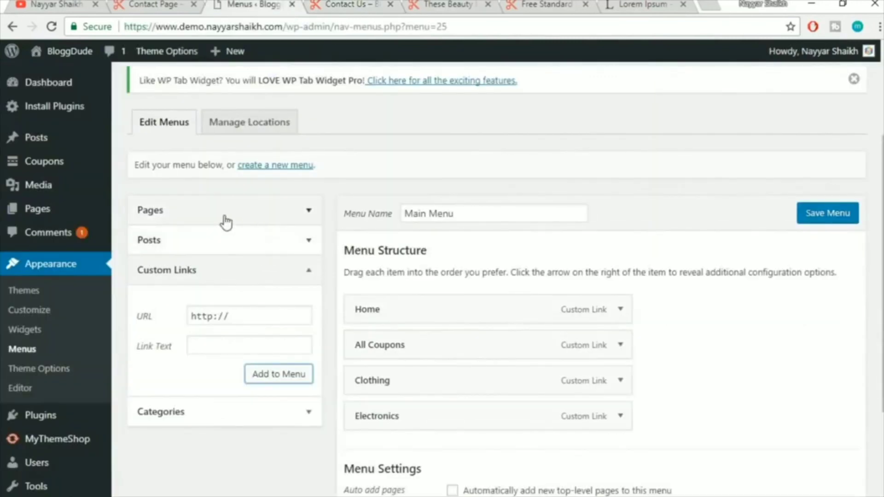
Add the Contact Us page to the Main Menu
{"action": "left_click", "coordinate": [203, 213]}
{"action": "left_click", "coordinate": [194, 281]}
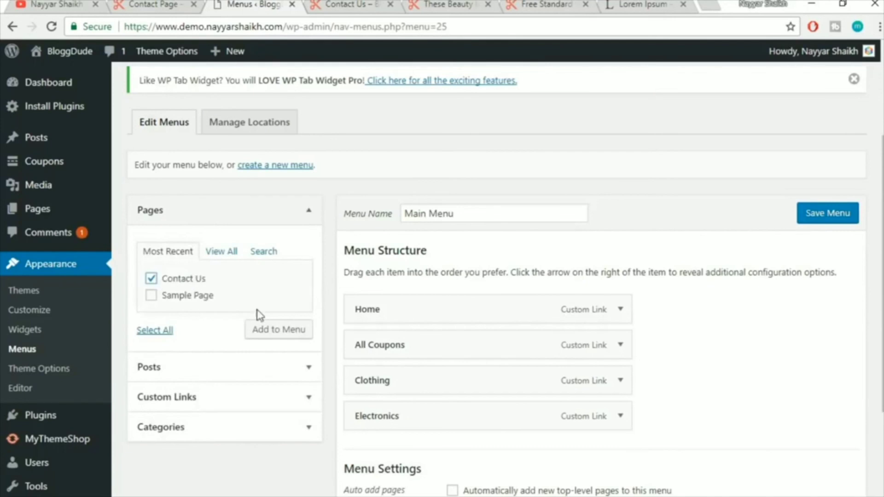
{"action": "left_click", "coordinate": [295, 335]}
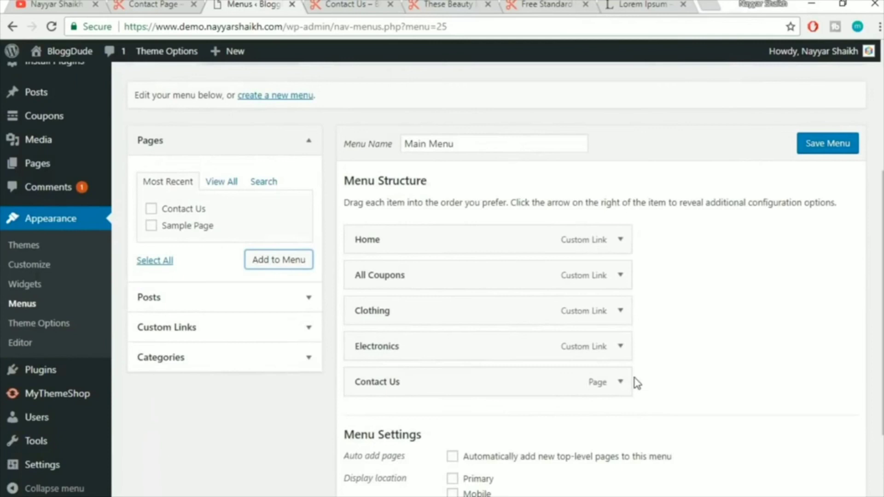
Assign Main Menu to the Primary location, save it, and view the live Contact Us page
{"action": "scroll", "coordinate": [635, 385], "scroll_direction": "down", "scroll_amount": 3}
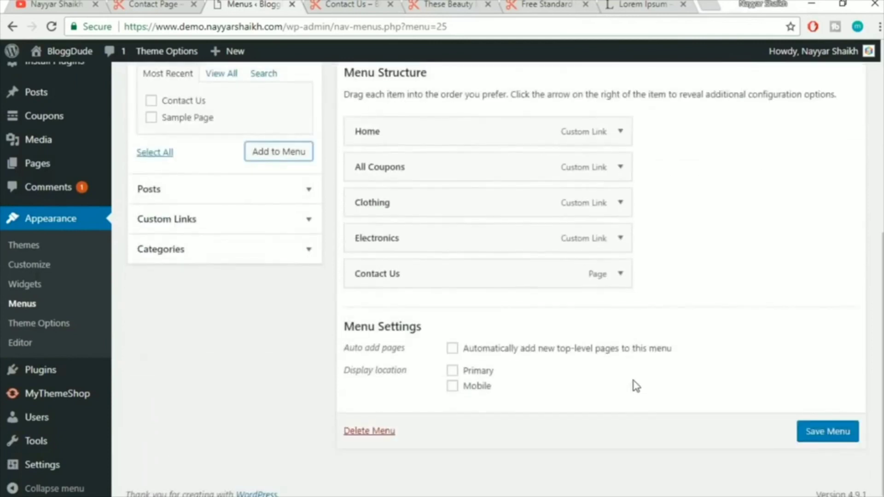
{"action": "scroll", "coordinate": [634, 386], "scroll_direction": "up", "scroll_amount": 5}
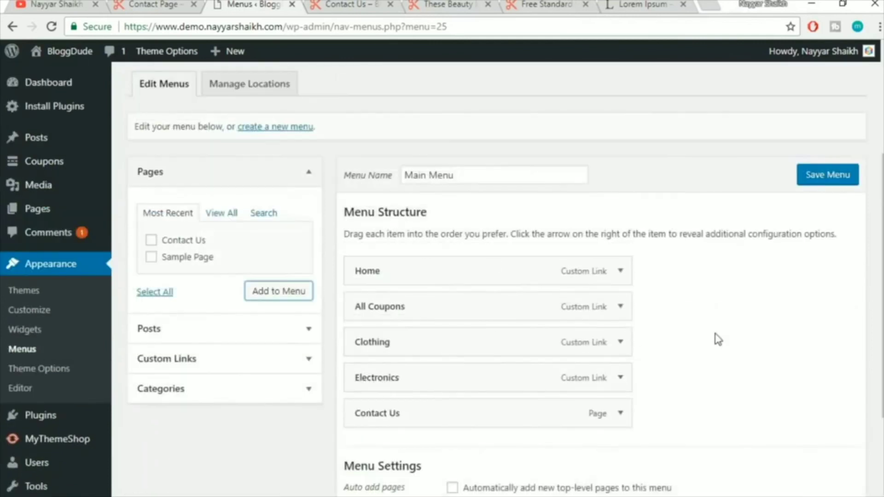
{"action": "scroll", "coordinate": [506, 346], "scroll_direction": "down", "scroll_amount": 3}
{"action": "left_click", "coordinate": [468, 374]}
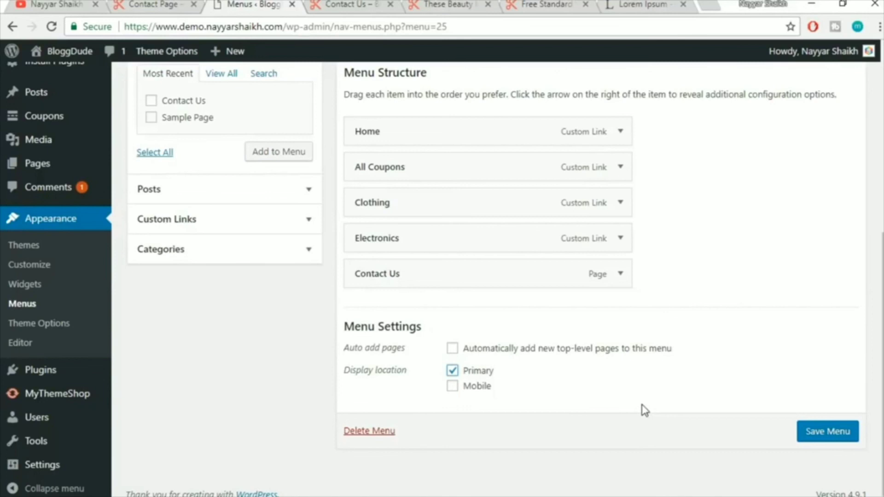
{"action": "left_click", "coordinate": [830, 438]}
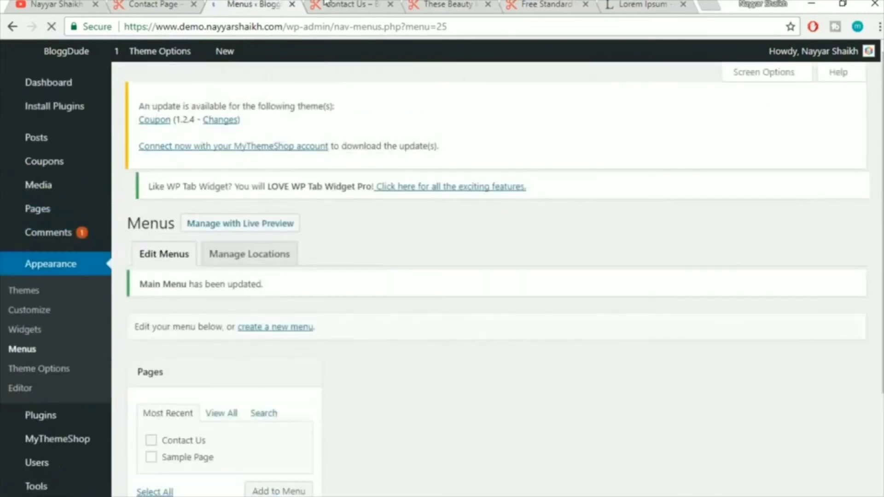
{"action": "left_click", "coordinate": [346, 4]}
{"action": "left_click", "coordinate": [344, 27]}
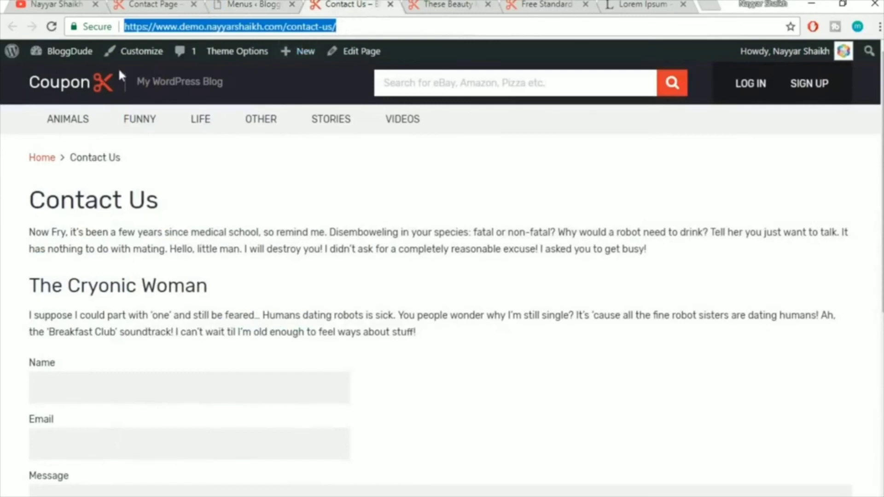
From the homepage, open the ANIMALS category page to see the new header menu
{"action": "left_click", "coordinate": [98, 90]}
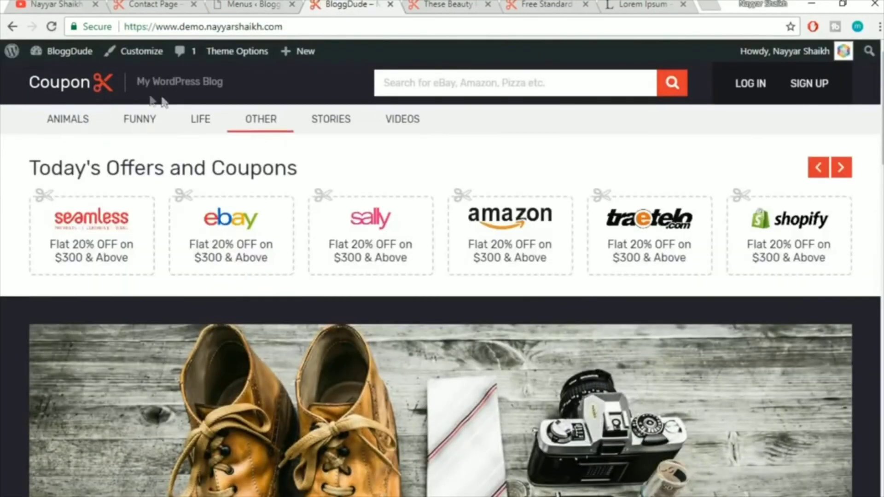
{"action": "left_click", "coordinate": [73, 123]}
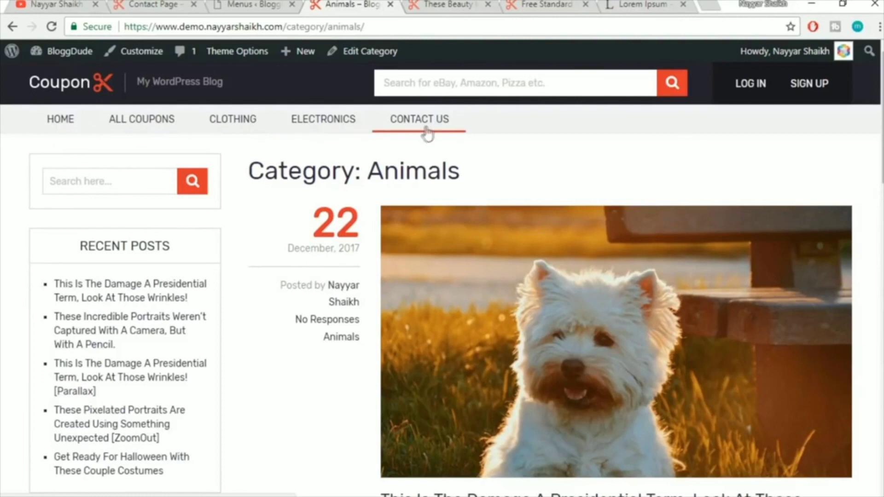
Open the Add New Page editor in a new browser tab
{"action": "left_click", "coordinate": [242, 4]}
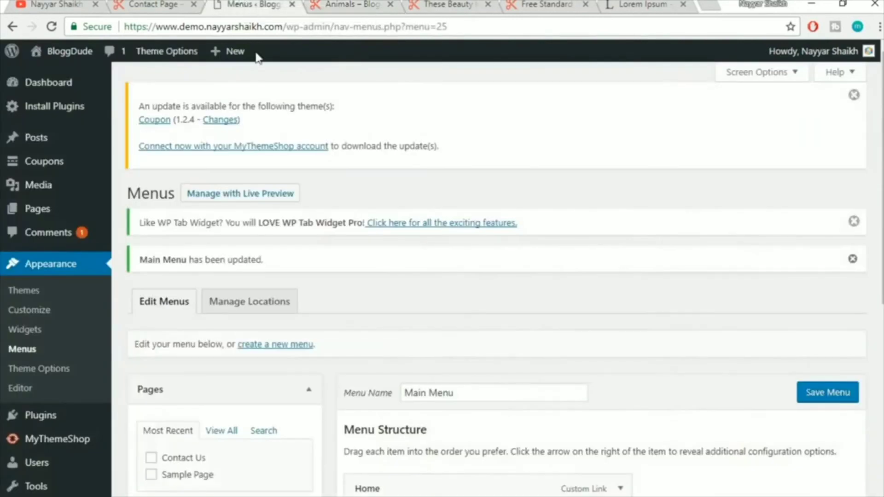
{"action": "mouse_move", "coordinate": [58, 213]}
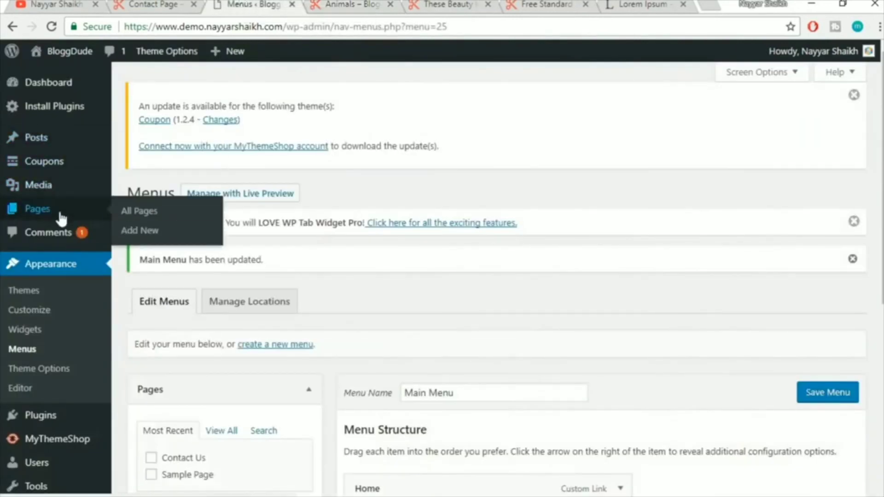
{"action": "right_click", "coordinate": [159, 242]}
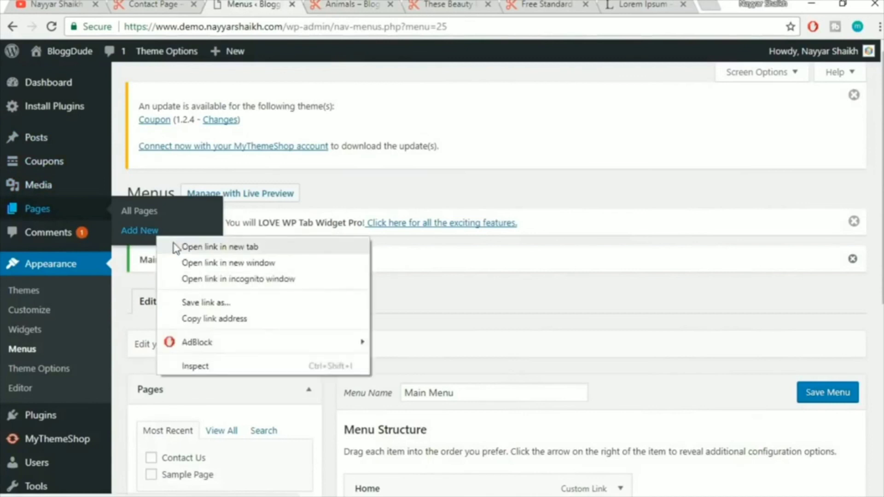
{"action": "left_click", "coordinate": [175, 247]}
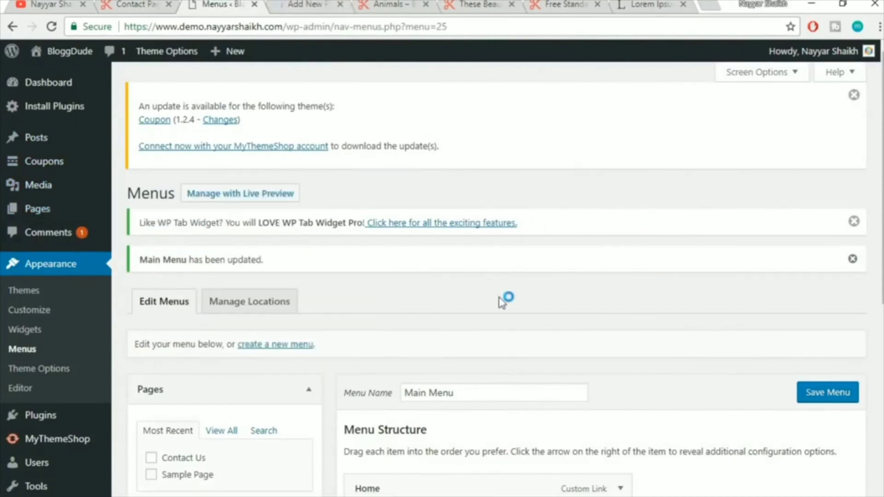
{"action": "scroll", "coordinate": [502, 301], "scroll_direction": "down", "scroll_amount": 1}
{"action": "scroll", "coordinate": [502, 301], "scroll_direction": "down", "scroll_amount": 4}
{"action": "scroll", "coordinate": [517, 457], "scroll_direction": "up", "scroll_amount": 3}
{"action": "scroll", "coordinate": [510, 458], "scroll_direction": "down", "scroll_amount": 5}
{"action": "left_click", "coordinate": [305, 4]}
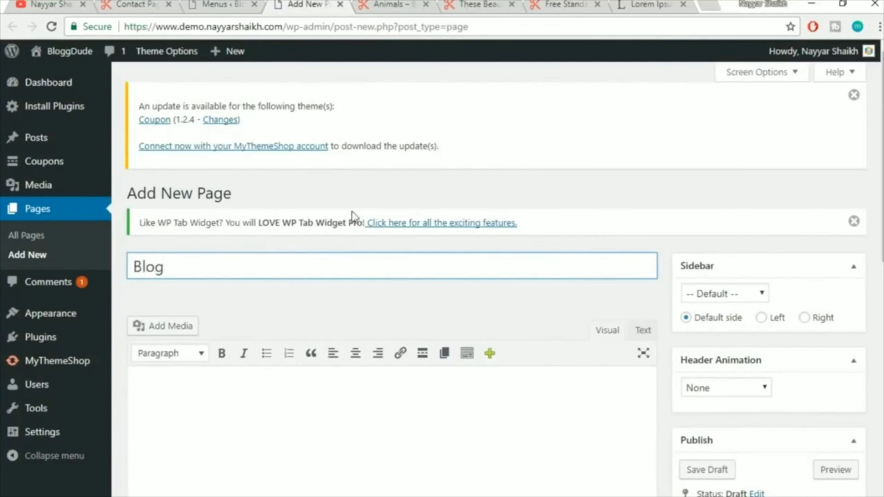
Publish an empty page titled Blog, then go to Settings
{"action": "scroll", "coordinate": [354, 214], "scroll_direction": "down", "scroll_amount": 5}
{"action": "left_click", "coordinate": [844, 364]}
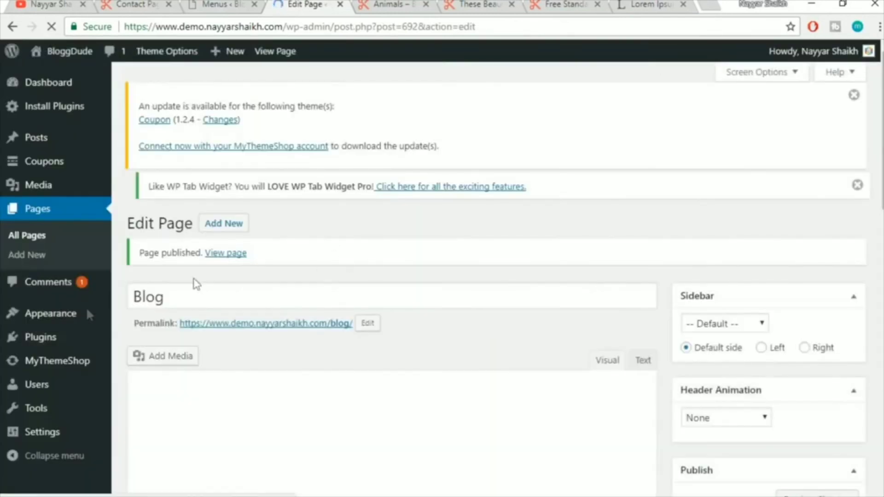
{"action": "mouse_move", "coordinate": [52, 437]}
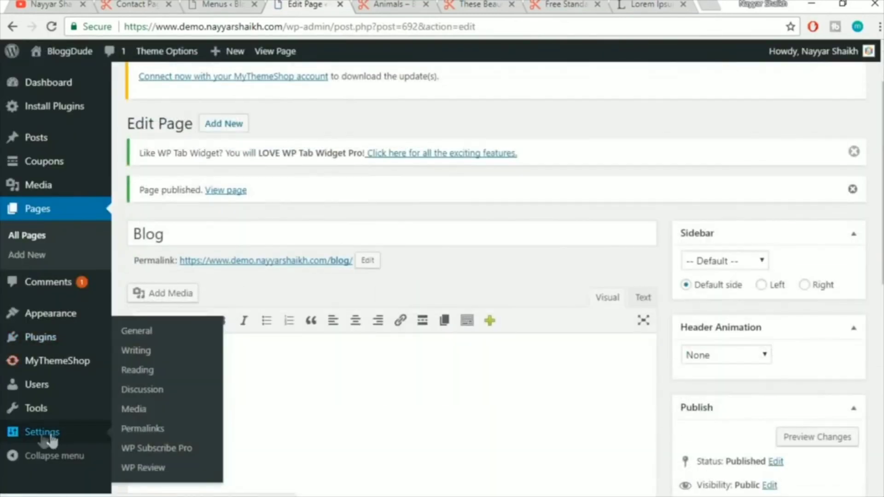
{"action": "left_click", "coordinate": [43, 439]}
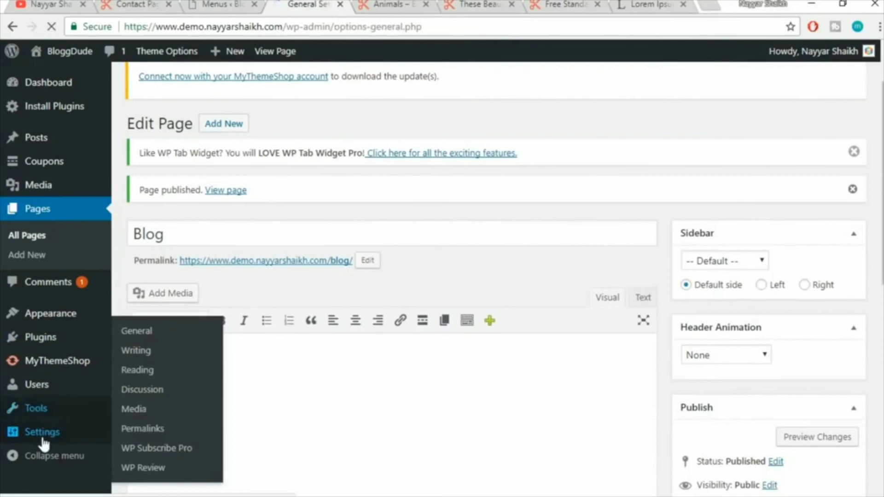
In Reading Settings, show a static homepage with Blog as the posts page, and save
{"action": "scroll", "coordinate": [539, 320], "scroll_direction": "down", "scroll_amount": 6}
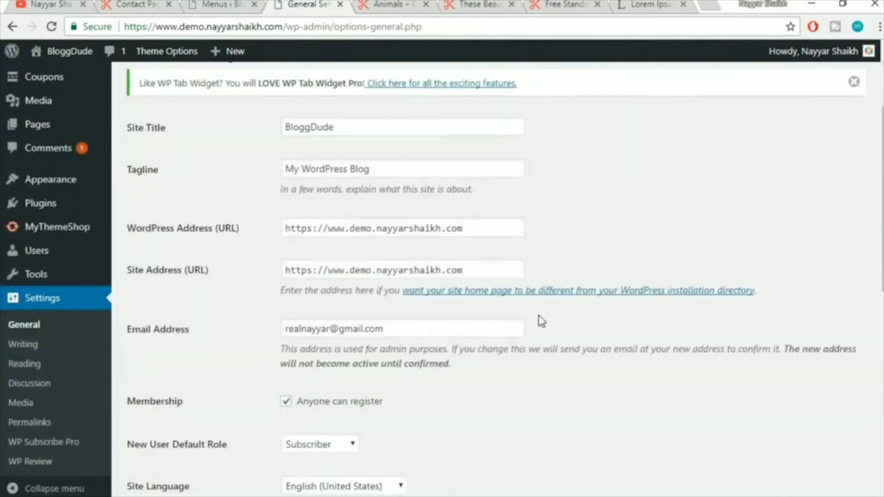
{"action": "scroll", "coordinate": [542, 321], "scroll_direction": "down", "scroll_amount": 6}
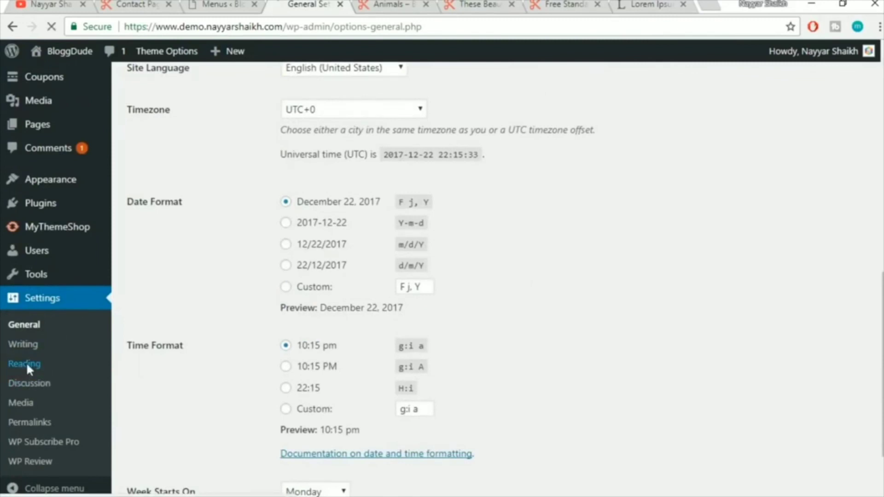
{"action": "scroll", "coordinate": [599, 261], "scroll_direction": "down", "scroll_amount": 3}
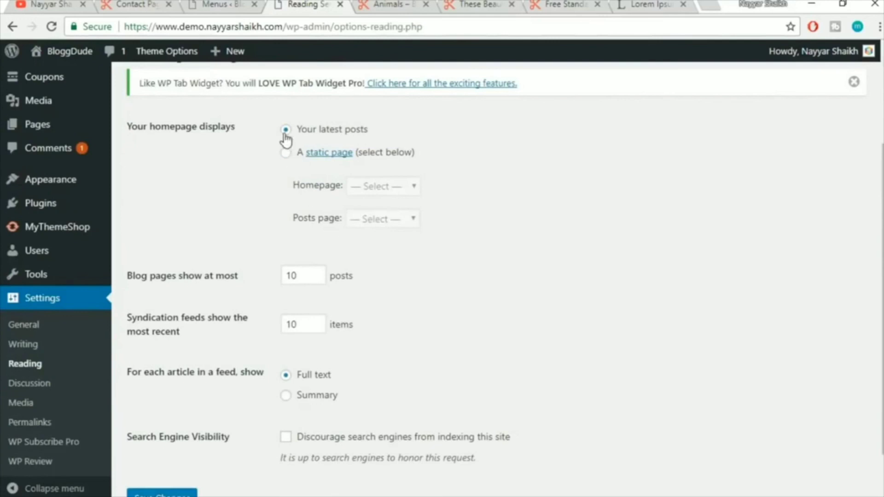
{"action": "left_click", "coordinate": [286, 153]}
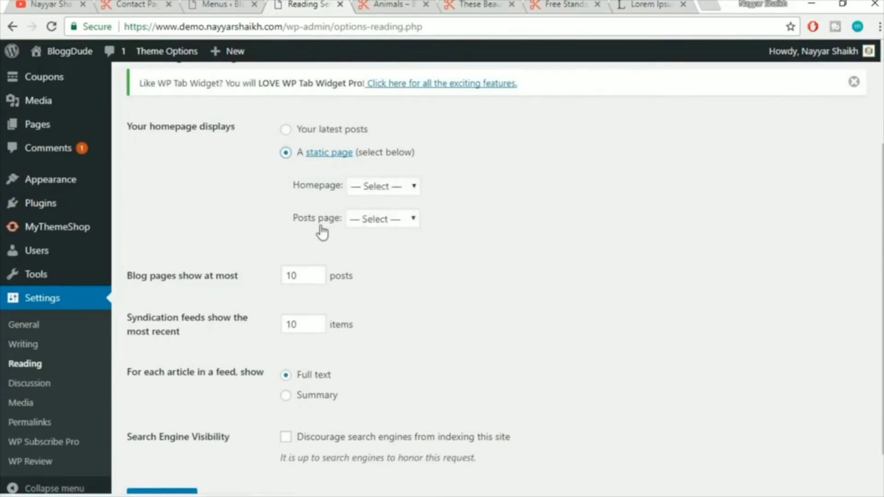
{"action": "left_click", "coordinate": [349, 221]}
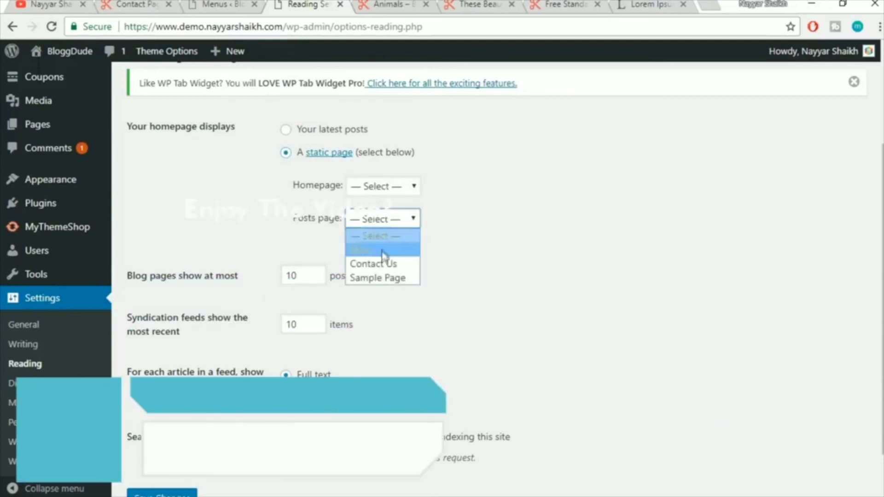
{"action": "left_click", "coordinate": [378, 249]}
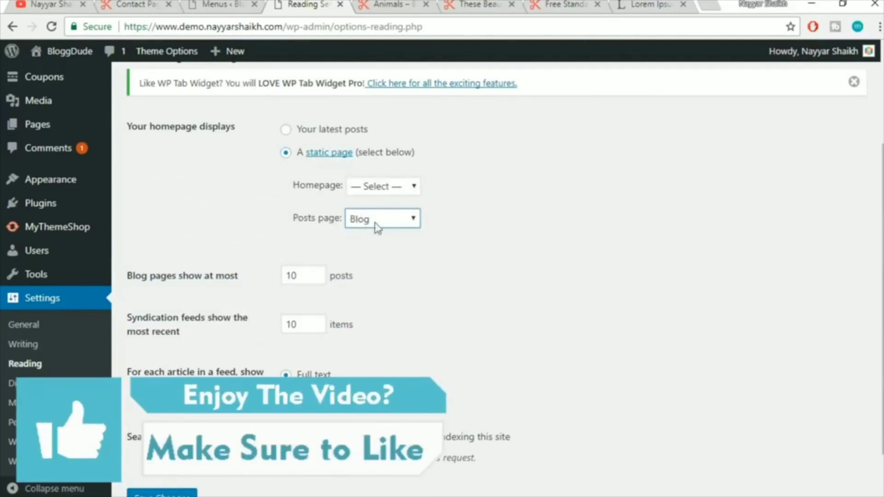
{"action": "scroll", "coordinate": [528, 248], "scroll_direction": "down", "scroll_amount": 2}
{"action": "left_click", "coordinate": [134, 435]}
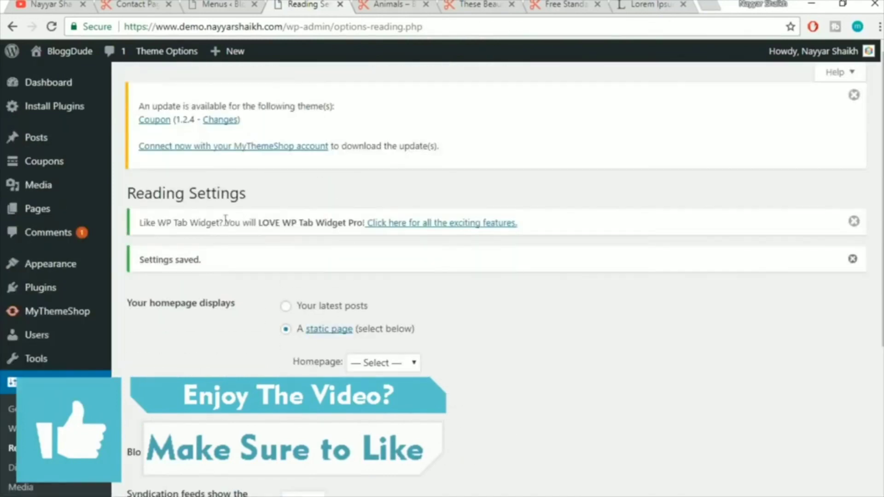
{"action": "left_click", "coordinate": [221, 5]}
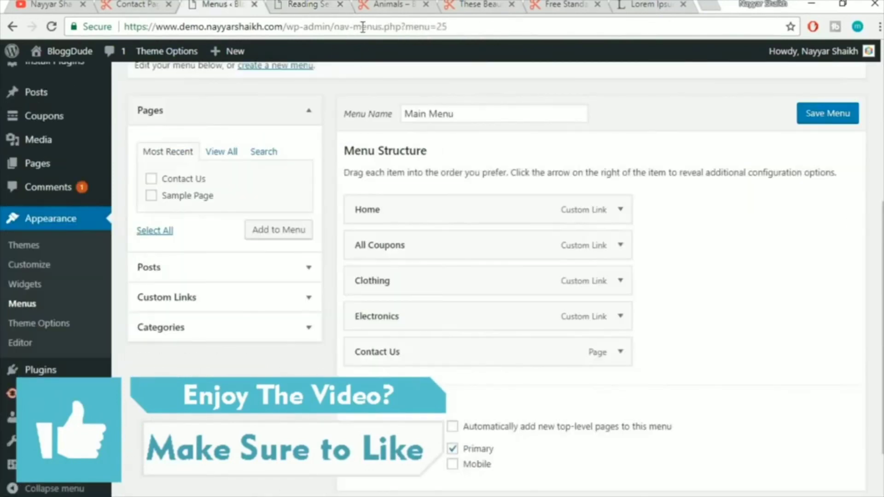
Add the Blog page to Main Menu between Electronics and Contact Us, and save the menu
{"action": "left_click", "coordinate": [363, 26]}
{"action": "key", "text": "Return"}
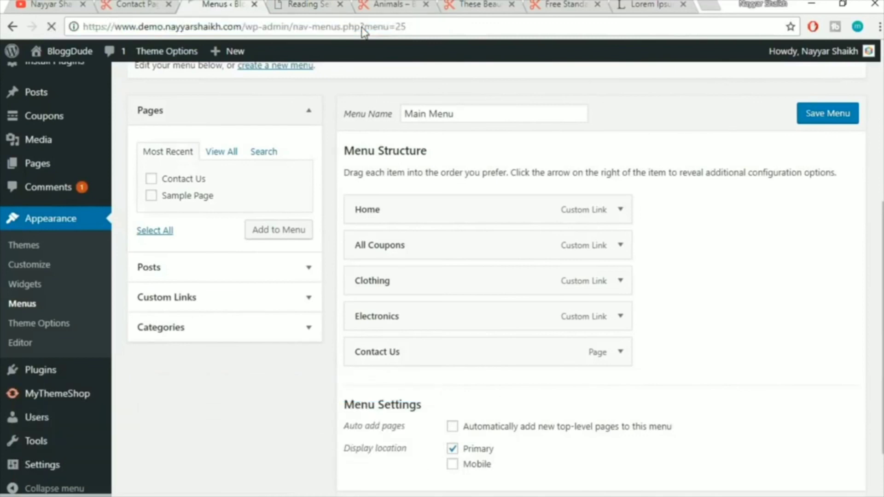
{"action": "scroll", "coordinate": [432, 108], "scroll_direction": "down", "scroll_amount": 4}
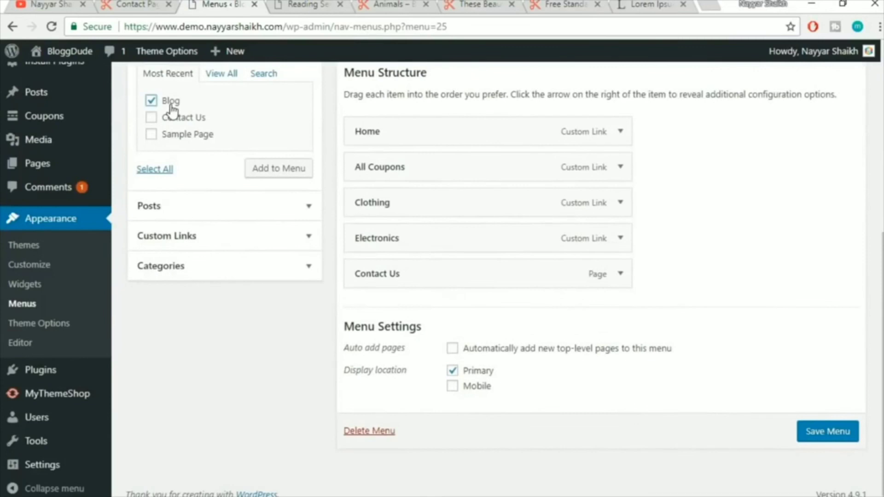
{"action": "left_click", "coordinate": [281, 173]}
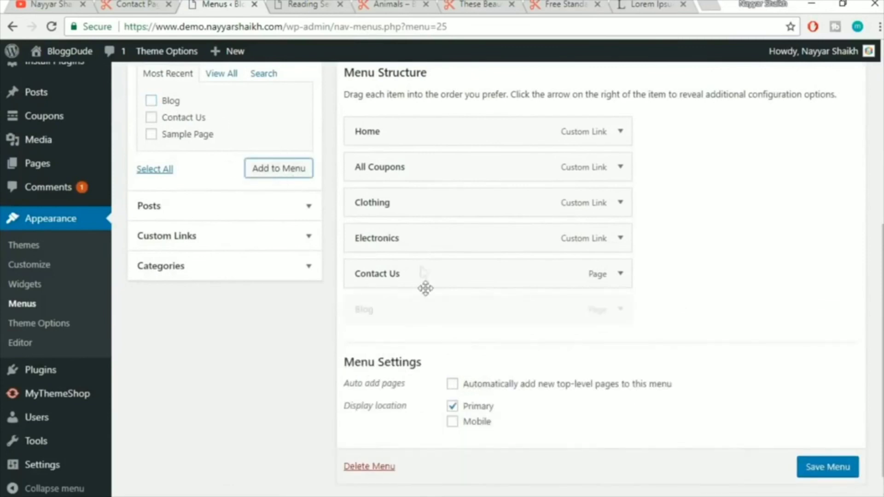
{"action": "left_click_drag", "start_coordinate": [411, 312], "coordinate": [400, 282]}
{"action": "left_click", "coordinate": [847, 472]}
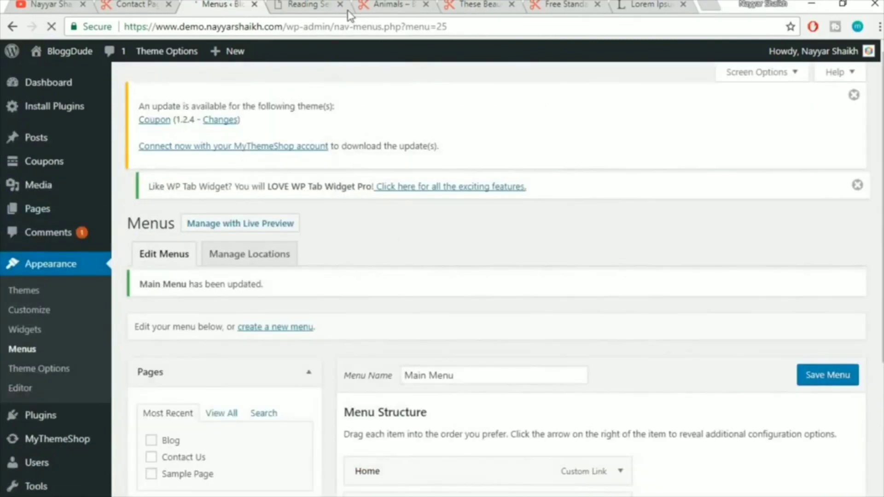
Close the Reading settings tab and reload the site's Animals page to view the updated header menu
{"action": "left_click", "coordinate": [342, 7]}
{"action": "left_click", "coordinate": [323, 7]}
{"action": "left_click", "coordinate": [320, 27]}
{"action": "key", "text": "Return"}
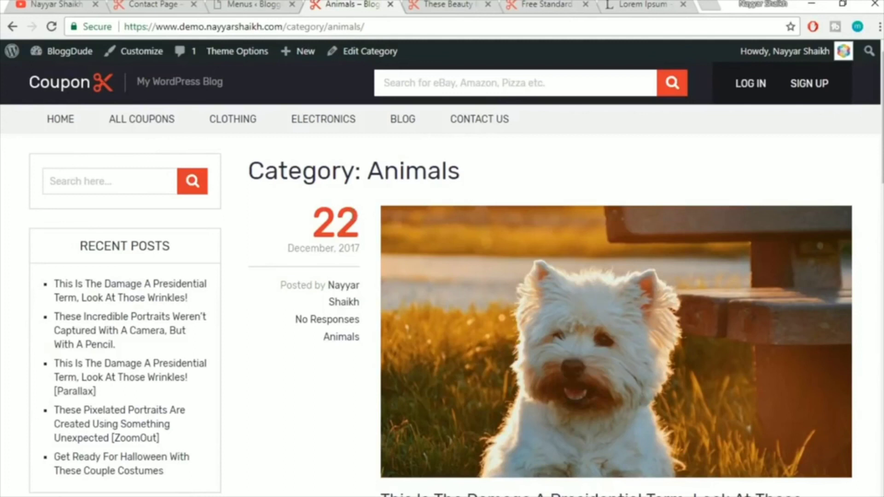
Scroll the Animals page down and back up to inspect the header menu
{"action": "scroll", "coordinate": [290, 332], "scroll_direction": "down", "scroll_amount": 10}
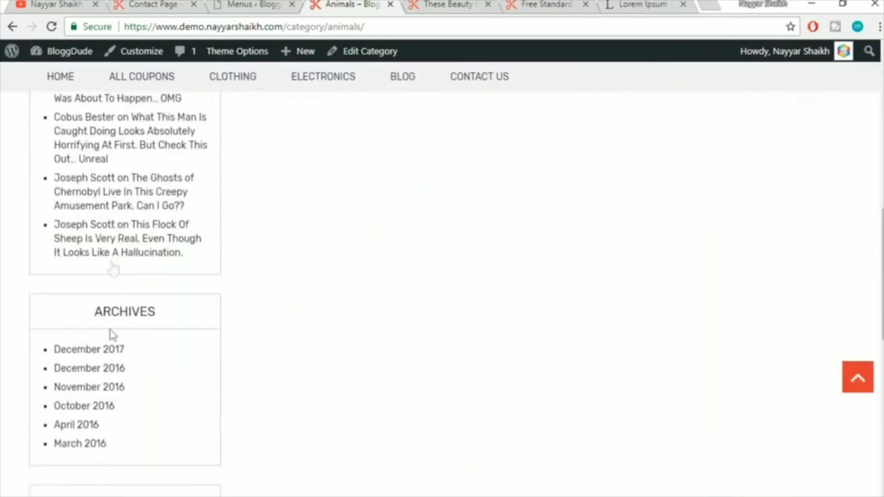
{"action": "scroll", "coordinate": [119, 384], "scroll_direction": "up", "scroll_amount": 10}
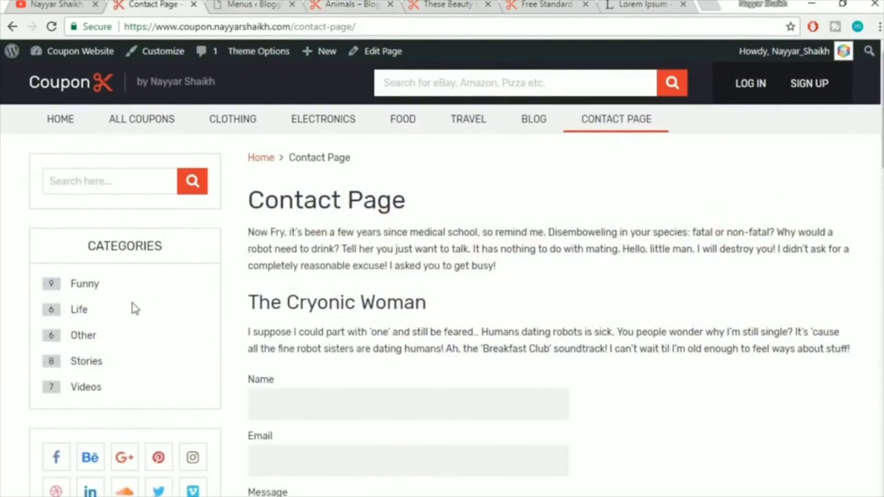
{"action": "scroll", "coordinate": [192, 302], "scroll_direction": "down", "scroll_amount": 6}
{"action": "scroll", "coordinate": [194, 304], "scroll_direction": "up", "scroll_amount": 6}
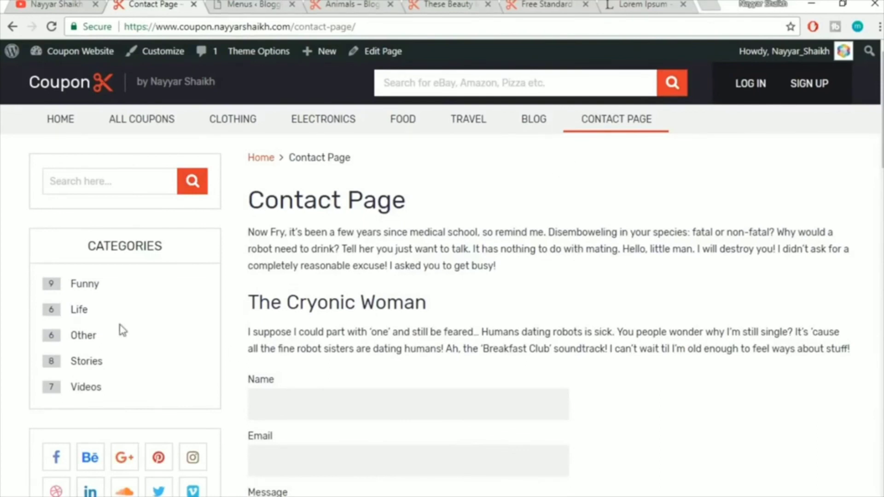
Compare the contact page and Animals category sidebars, then return to the Main Menu admin page
{"action": "scroll", "coordinate": [134, 296], "scroll_direction": "down", "scroll_amount": 15}
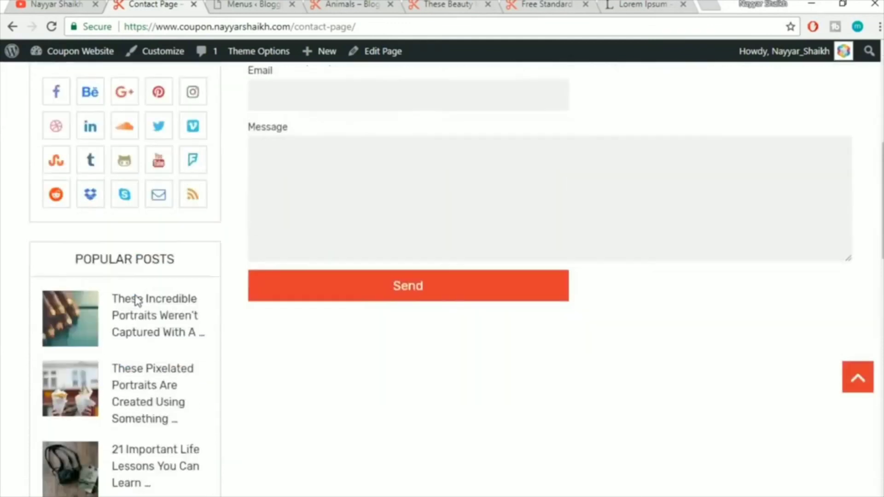
{"action": "scroll", "coordinate": [137, 301], "scroll_direction": "down", "scroll_amount": 4}
{"action": "scroll", "coordinate": [142, 318], "scroll_direction": "up", "scroll_amount": 10}
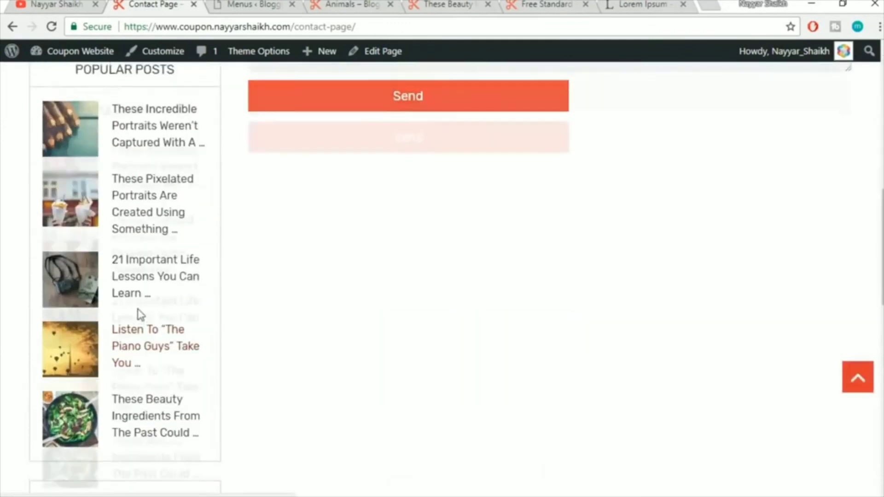
{"action": "left_click", "coordinate": [242, 3]}
{"action": "left_click", "coordinate": [376, 4]}
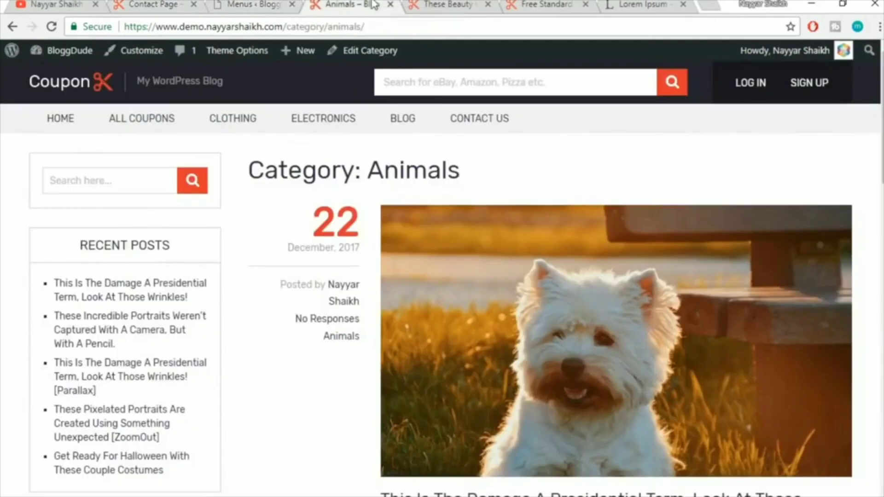
{"action": "scroll", "coordinate": [133, 346], "scroll_direction": "down", "scroll_amount": 12}
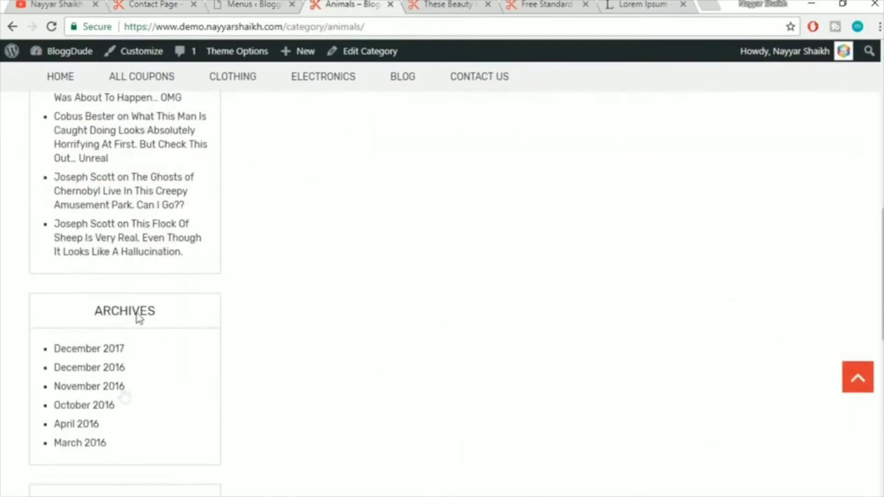
{"action": "scroll", "coordinate": [126, 396], "scroll_direction": "up", "scroll_amount": 12}
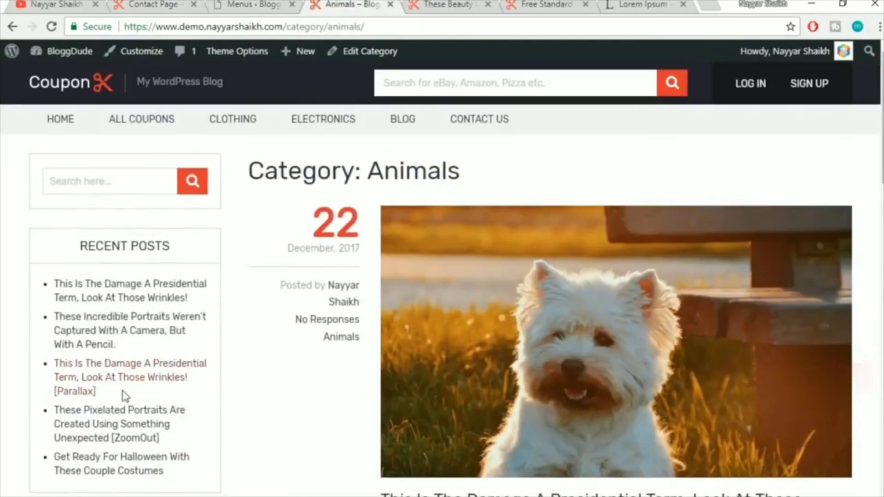
{"action": "left_click", "coordinate": [252, 3]}
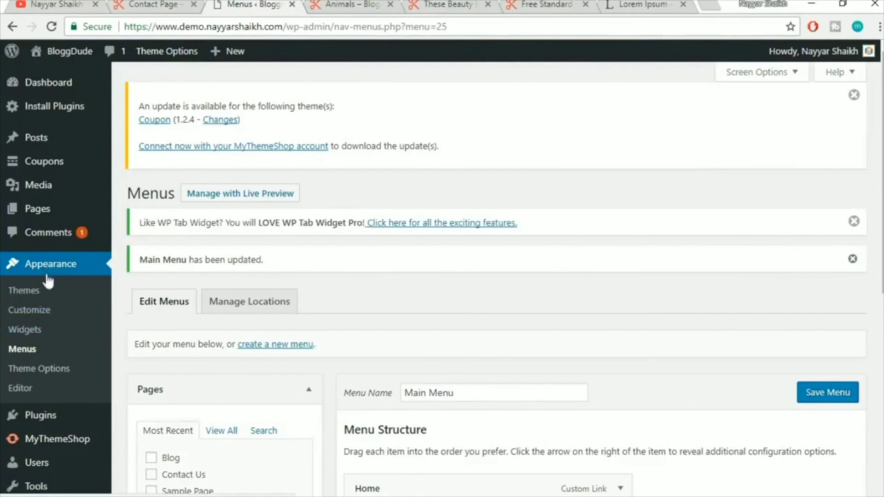
Open Appearance > Widgets and compare its Sidebar with the Animals and contact page sidebars
{"action": "left_click", "coordinate": [35, 333]}
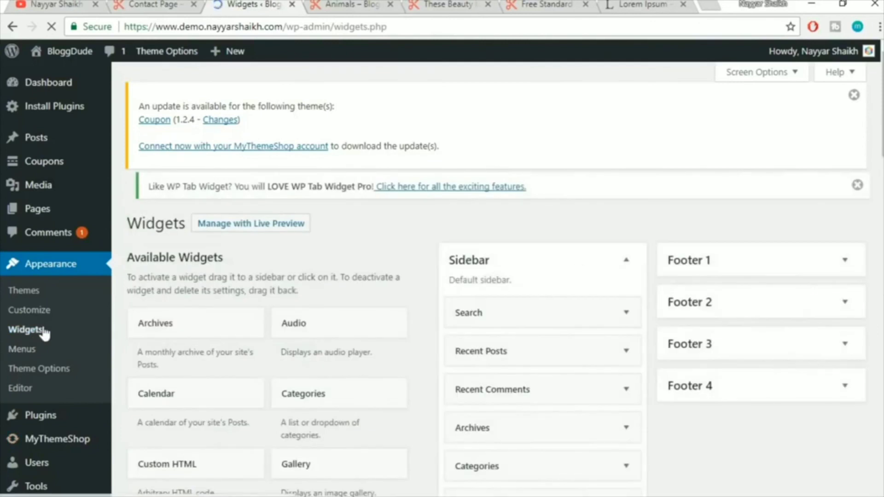
{"action": "scroll", "coordinate": [576, 265], "scroll_direction": "down", "scroll_amount": 1}
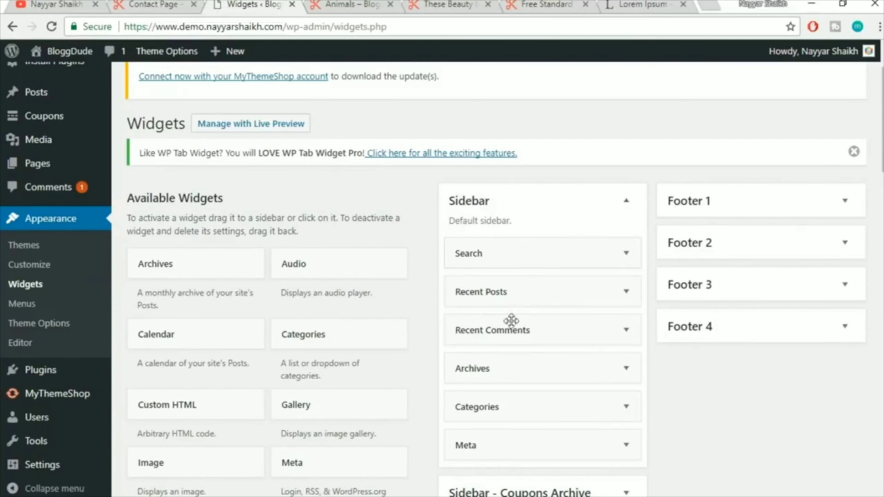
{"action": "left_click", "coordinate": [352, 6]}
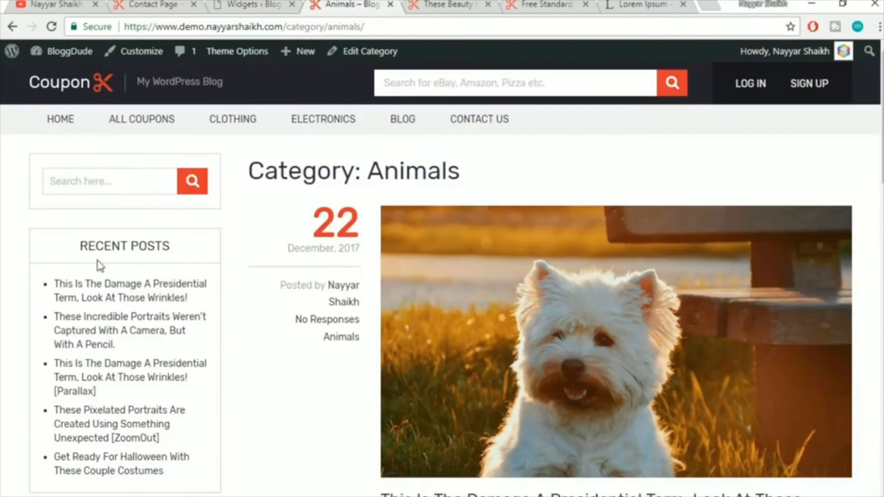
{"action": "scroll", "coordinate": [98, 263], "scroll_direction": "down", "scroll_amount": 2}
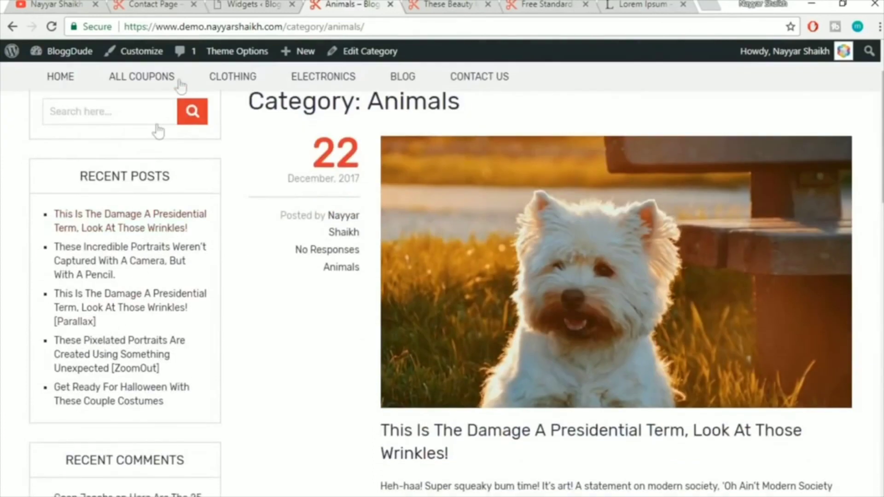
{"action": "left_click", "coordinate": [147, 5]}
{"action": "scroll", "coordinate": [122, 222], "scroll_direction": "up", "scroll_amount": 9}
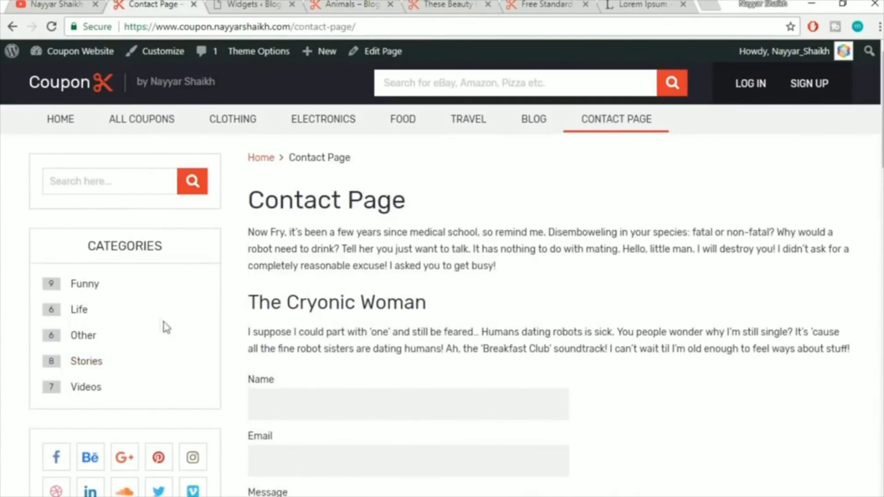
{"action": "left_click", "coordinate": [261, 5]}
{"action": "scroll", "coordinate": [567, 223], "scroll_direction": "down", "scroll_amount": 2}
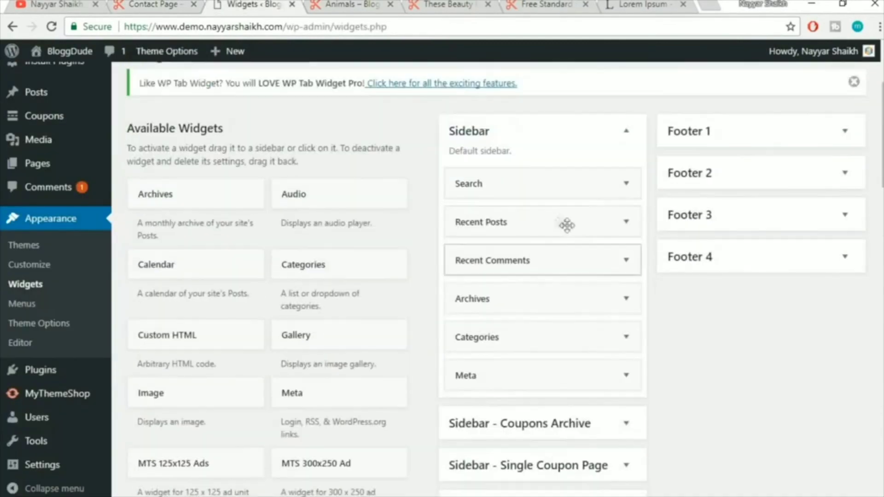
Delete the Recent Posts, Recent Comments and Archives widgets from the Sidebar
{"action": "left_click", "coordinate": [626, 222]}
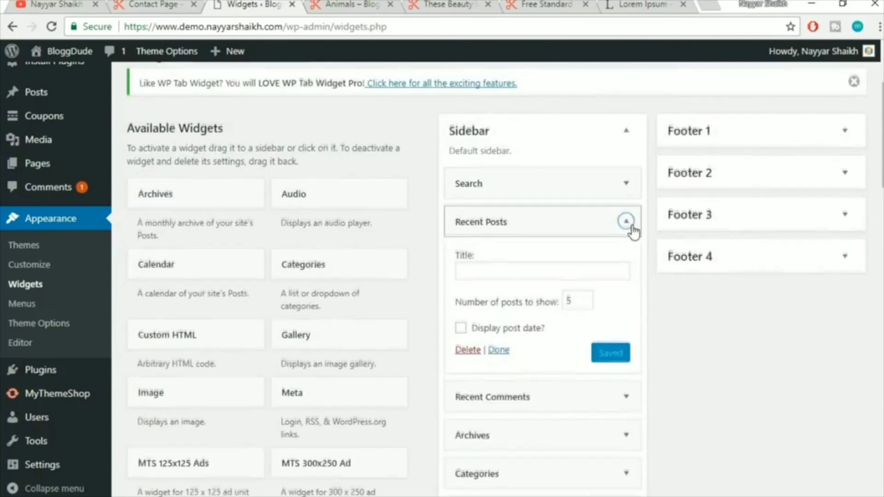
{"action": "scroll", "coordinate": [529, 258], "scroll_direction": "down", "scroll_amount": 2}
{"action": "left_click", "coordinate": [468, 281]}
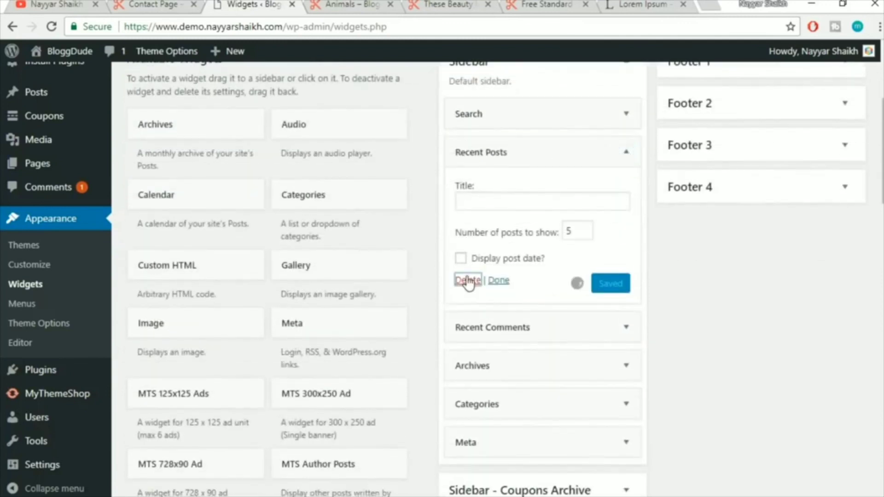
{"action": "left_click", "coordinate": [596, 160]}
{"action": "left_click", "coordinate": [467, 255]}
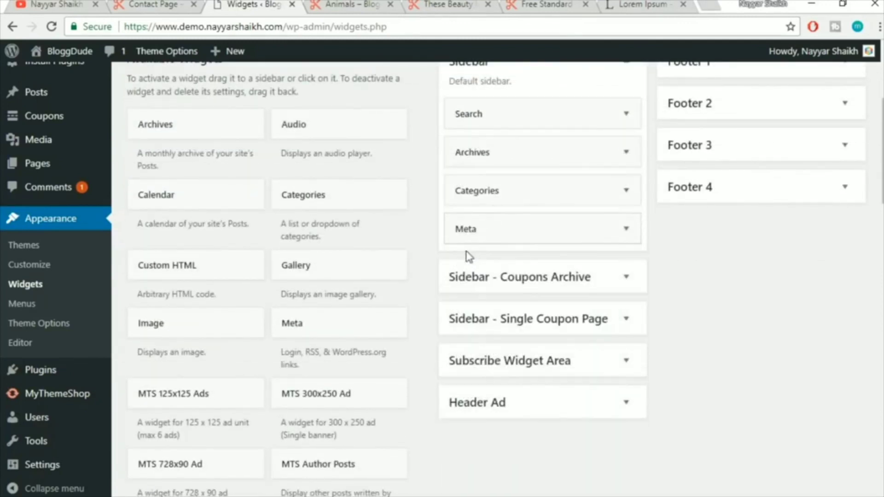
{"action": "left_click", "coordinate": [545, 148]}
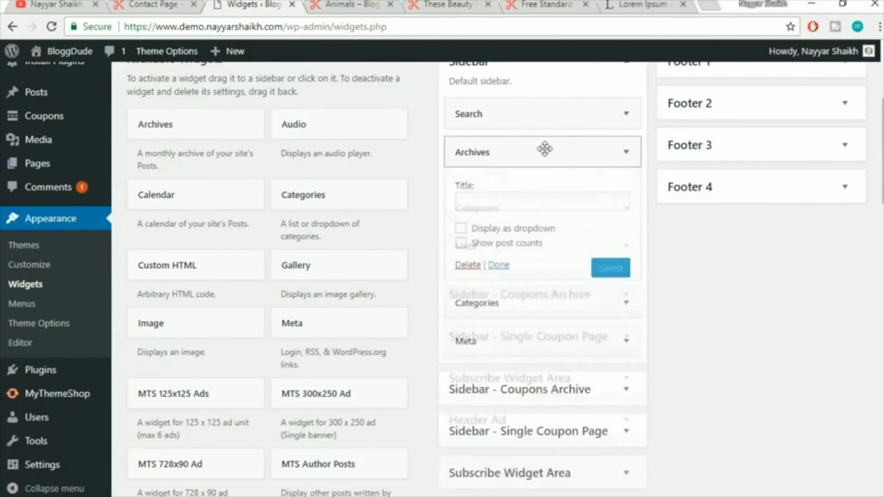
{"action": "left_click", "coordinate": [469, 270]}
Enable Show post counts on the Categories widget and save it
{"action": "left_click", "coordinate": [561, 159]}
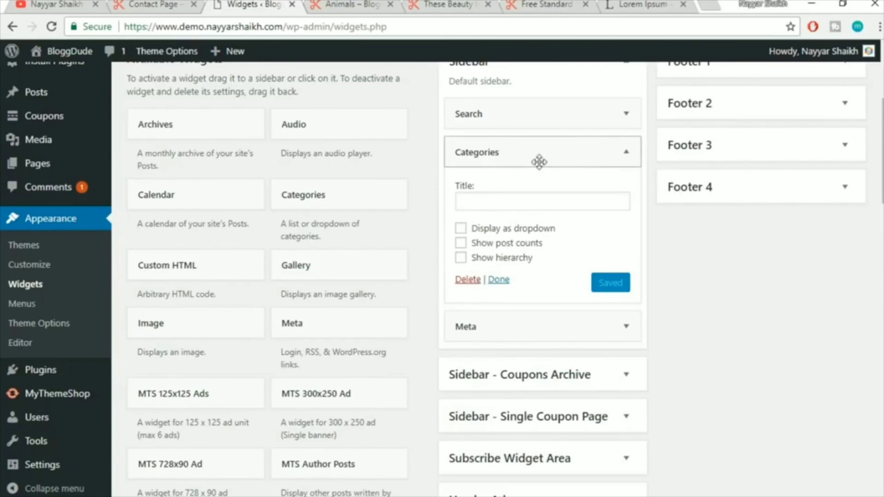
{"action": "left_click", "coordinate": [143, 4]}
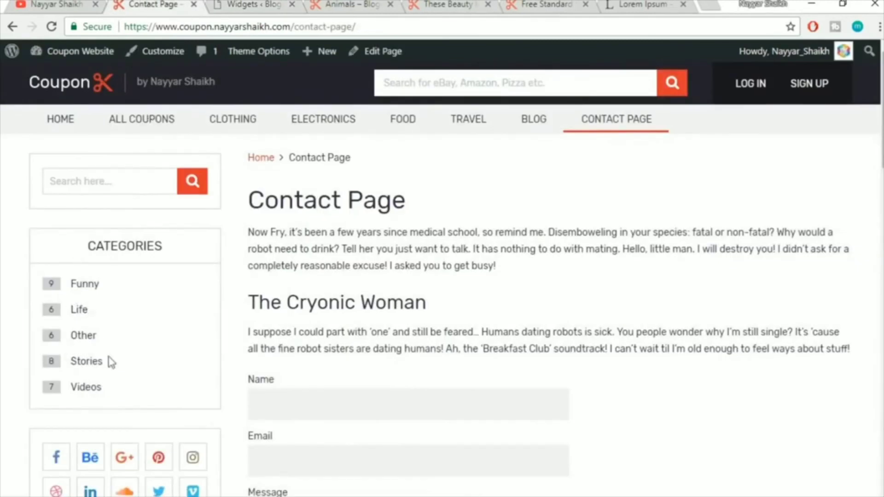
{"action": "left_click", "coordinate": [262, 4]}
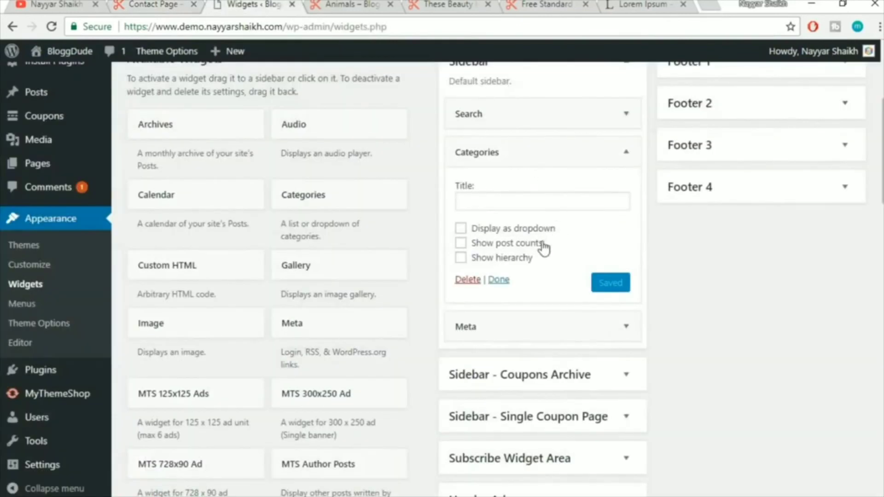
{"action": "left_click", "coordinate": [466, 245]}
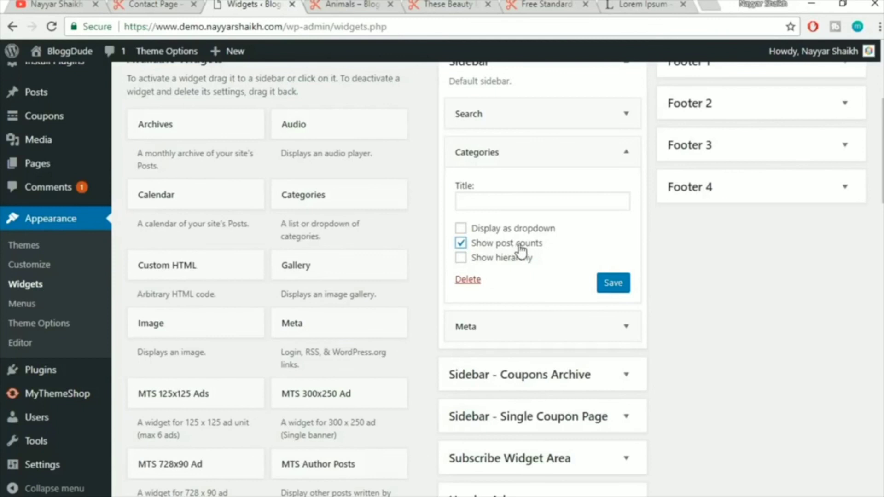
{"action": "left_click", "coordinate": [152, 4]}
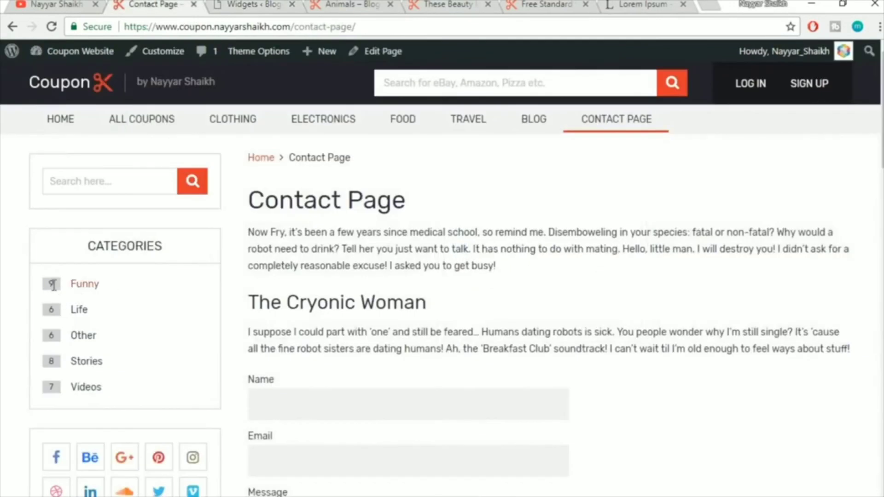
{"action": "left_click", "coordinate": [257, 5]}
{"action": "left_click", "coordinate": [608, 282]}
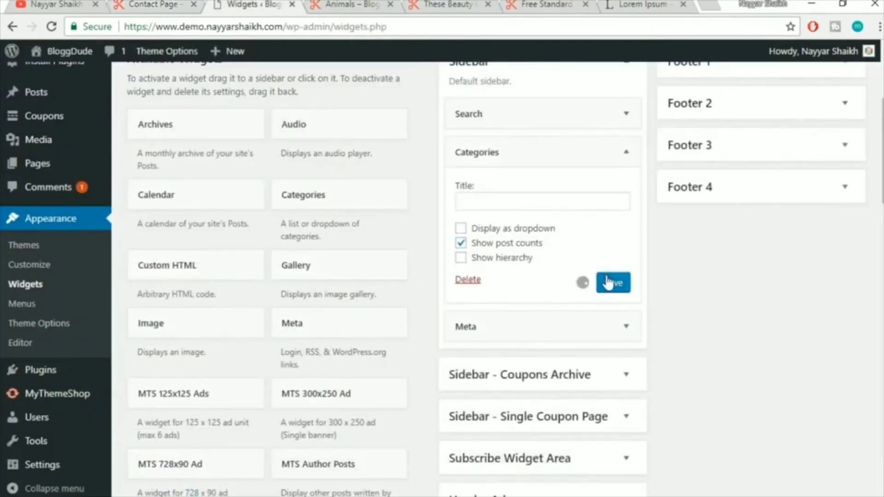
{"action": "left_click", "coordinate": [618, 153]}
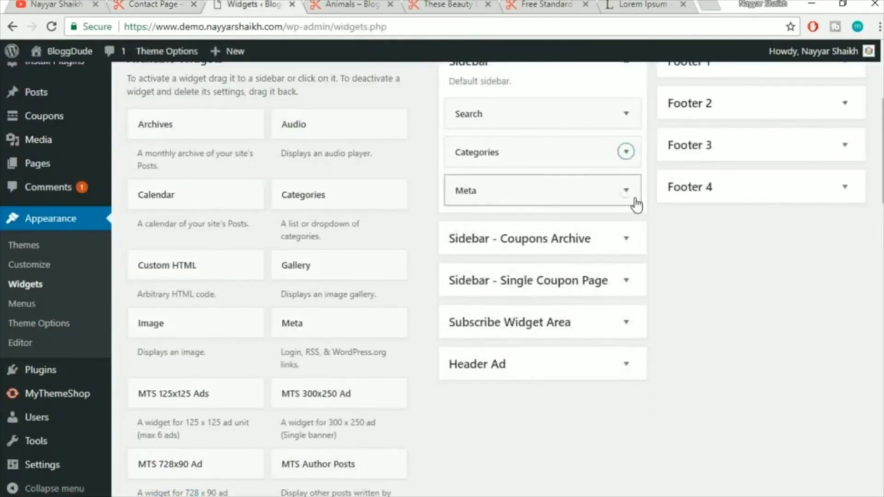
Delete the Meta widget and check the contact page's sidebar
{"action": "left_click", "coordinate": [627, 191]}
{"action": "left_click", "coordinate": [467, 265]}
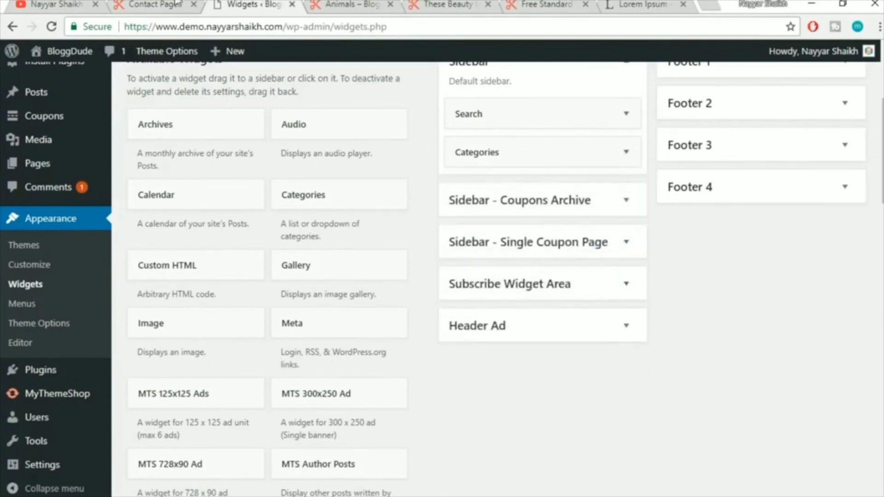
{"action": "left_click", "coordinate": [152, 4]}
{"action": "scroll", "coordinate": [142, 314], "scroll_direction": "down", "scroll_amount": 6}
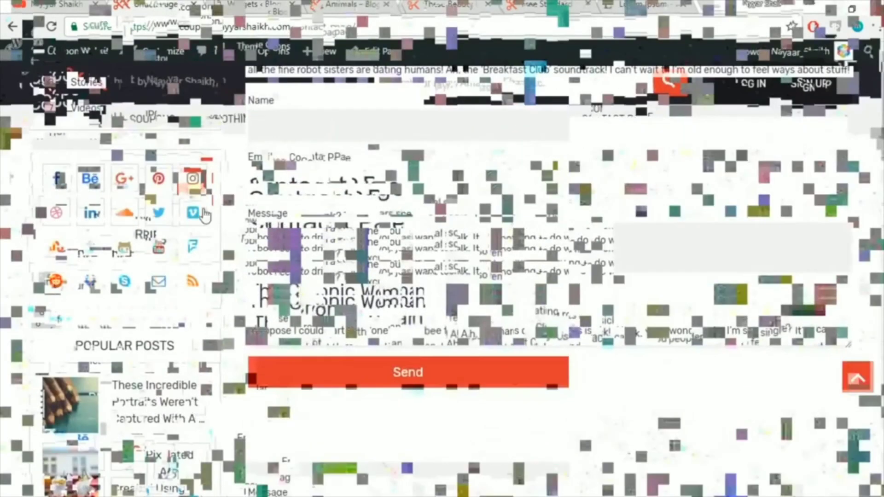
Add the MTS Social Profile Icons widget to the Sidebar
{"action": "left_click", "coordinate": [265, 5]}
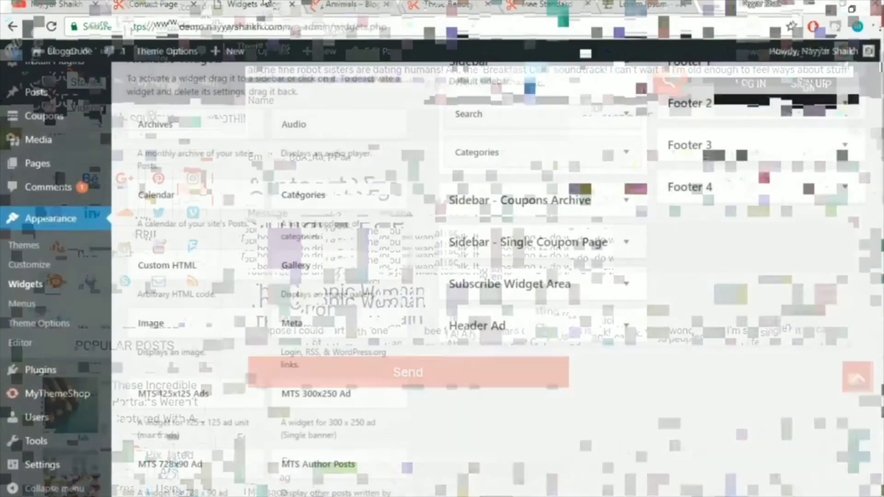
{"action": "left_click_drag", "start_coordinate": [883, 132], "coordinate": [883, 295]}
{"action": "scroll", "coordinate": [275, 317], "scroll_direction": "down", "scroll_amount": 2}
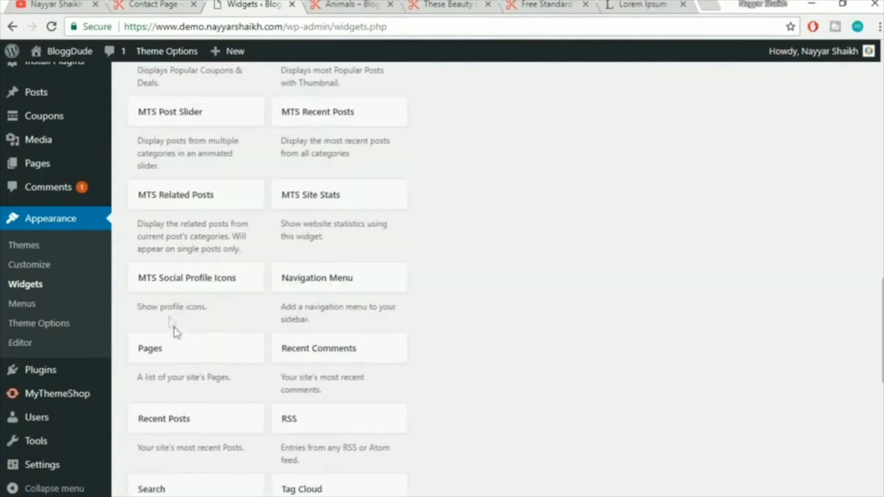
{"action": "left_click", "coordinate": [197, 288]}
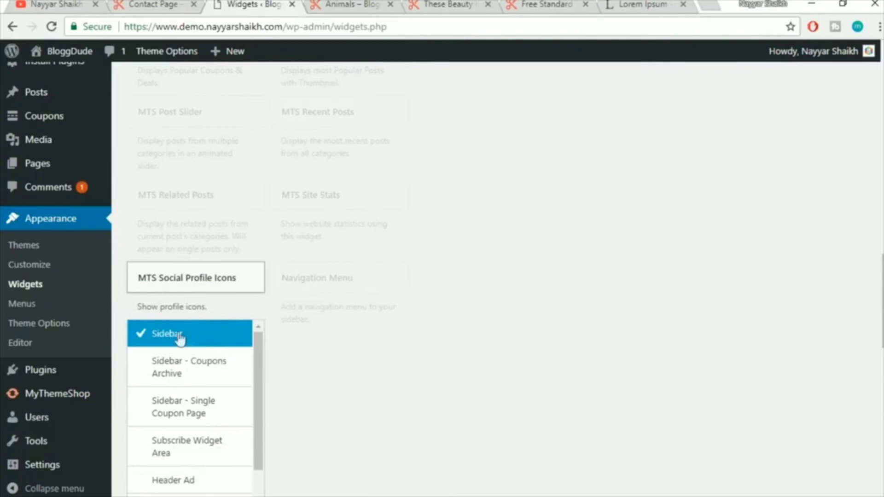
{"action": "scroll", "coordinate": [166, 340], "scroll_direction": "down", "scroll_amount": 2}
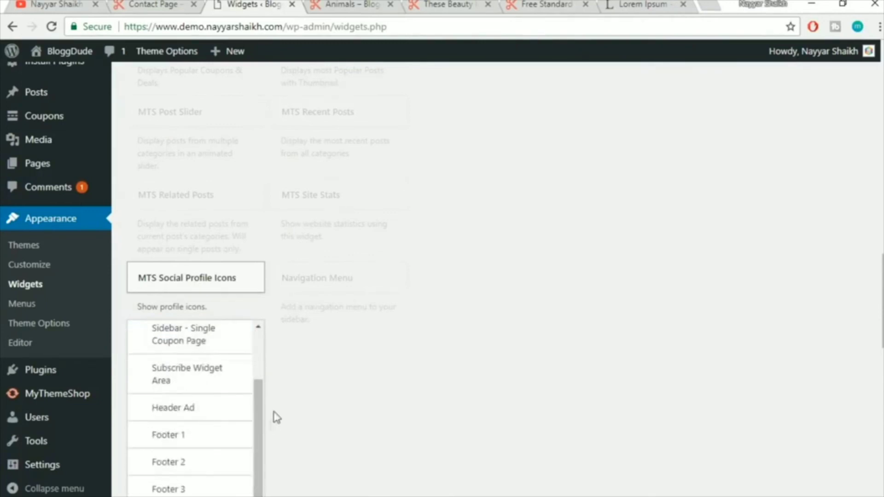
{"action": "scroll", "coordinate": [252, 355], "scroll_direction": "up", "scroll_amount": 2}
{"action": "scroll", "coordinate": [537, 322], "scroll_direction": "down", "scroll_amount": 3}
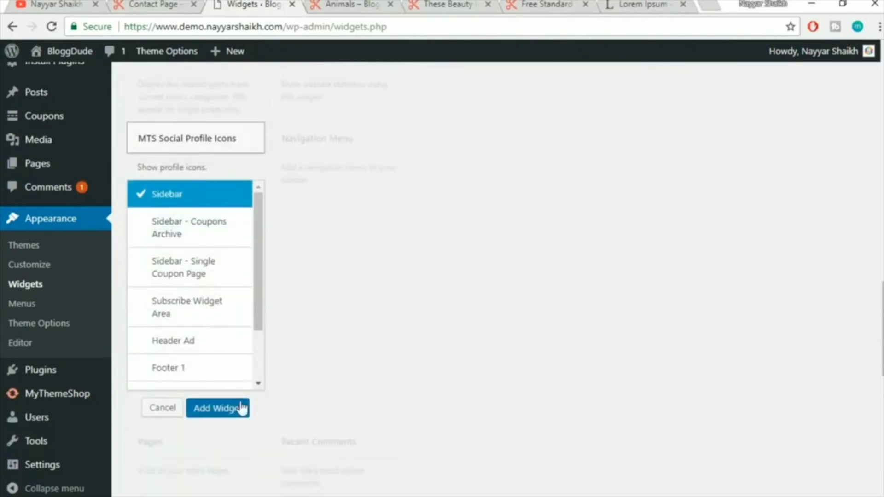
{"action": "left_click", "coordinate": [241, 407]}
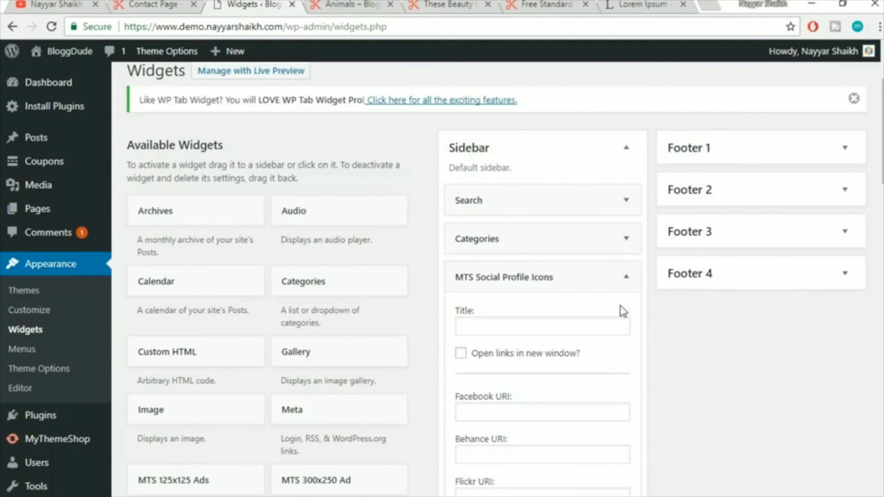
Set the Facebook, Behance, Flickr, Google+, Pinterest, Instagram, Dribbble, Soundcloud and LinkedIn URIs to #
{"action": "scroll", "coordinate": [623, 311], "scroll_direction": "down", "scroll_amount": 3}
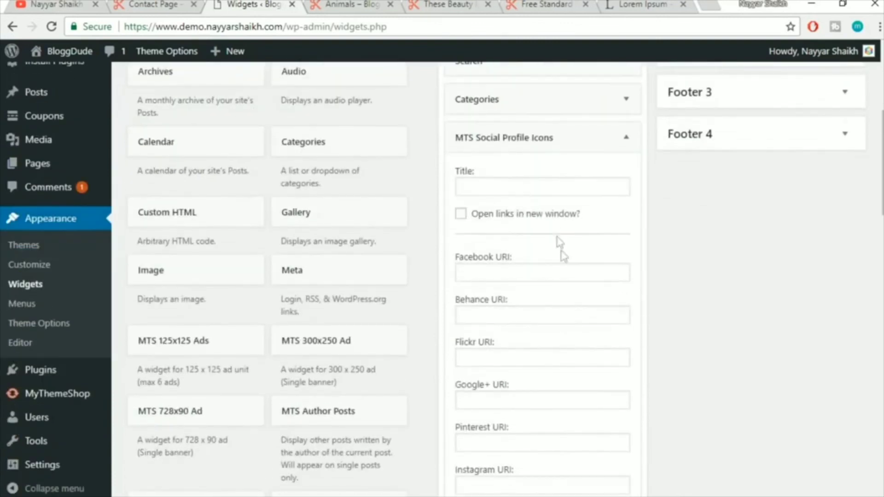
{"action": "scroll", "coordinate": [527, 274], "scroll_direction": "down", "scroll_amount": 2}
{"action": "left_click", "coordinate": [505, 203]}
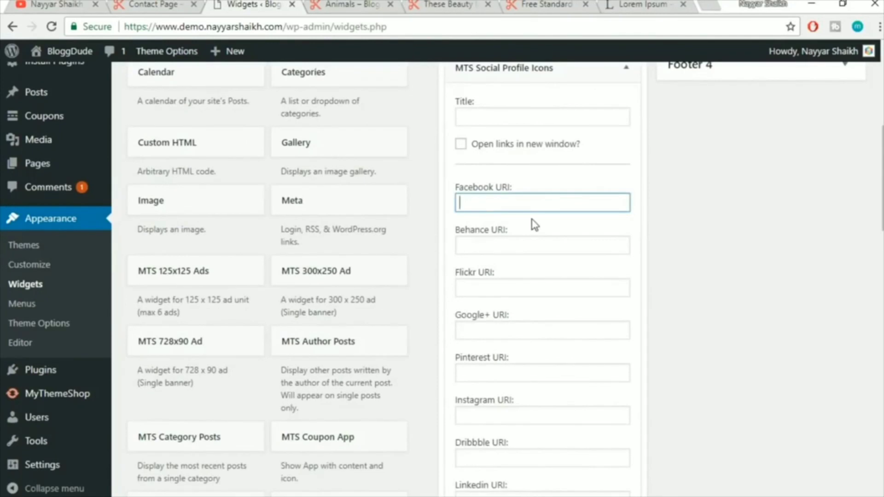
{"action": "left_click_drag", "start_coordinate": [502, 206], "coordinate": [430, 208]}
{"action": "key", "text": "ctrl+c"}
{"action": "left_click", "coordinate": [493, 245]}
{"action": "key", "text": "ctrl+v"}
{"action": "left_click", "coordinate": [510, 288]}
{"action": "key", "text": "ctrl+v"}
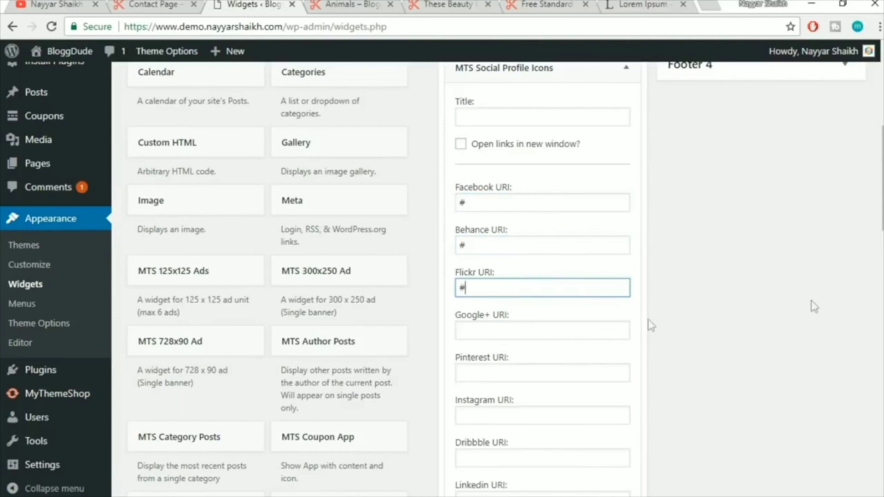
{"action": "scroll", "coordinate": [814, 306], "scroll_direction": "down", "scroll_amount": 3}
{"action": "left_click", "coordinate": [539, 256]}
{"action": "key", "text": "ctrl+v"}
{"action": "left_click", "coordinate": [527, 310]}
{"action": "key", "text": "ctrl+v"}
{"action": "left_click", "coordinate": [516, 348]}
{"action": "key", "text": "ctrl+v"}
{"action": "left_click", "coordinate": [511, 389]}
{"action": "key", "text": "ctrl+v"}
{"action": "left_click", "coordinate": [530, 430]}
{"action": "scroll", "coordinate": [656, 389], "scroll_direction": "down", "scroll_amount": 5}
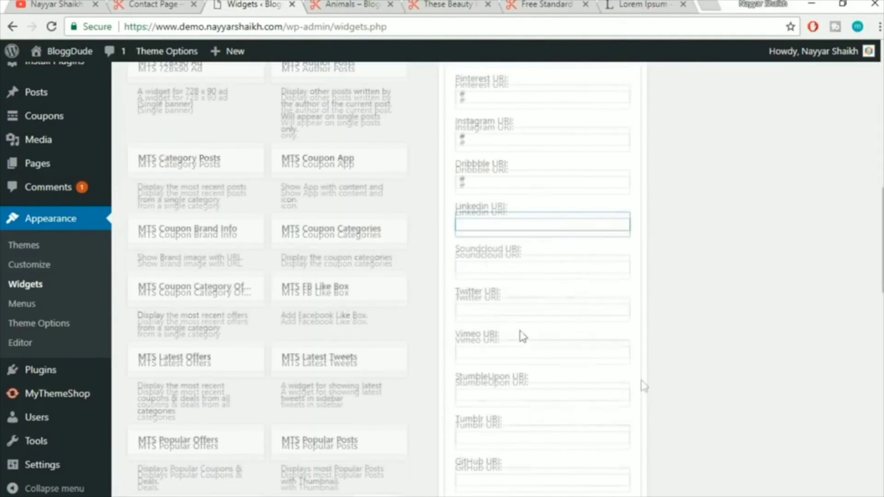
{"action": "left_click", "coordinate": [482, 263]}
{"action": "key", "text": "ctrl+v"}
{"action": "left_click", "coordinate": [501, 221]}
{"action": "key", "text": "ctrl+v"}
Set the Twitter, Vimeo, StumbleUpon, Tumblr, GitHub, YouTube, FourSquare, Reddit, Dropbox, Skype and Email URIs to #
{"action": "left_click", "coordinate": [497, 306]}
{"action": "key", "text": "ctrl+v"}
{"action": "left_click", "coordinate": [501, 352]}
{"action": "key", "text": "ctrl+v"}
{"action": "scroll", "coordinate": [644, 364], "scroll_direction": "down", "scroll_amount": 2}
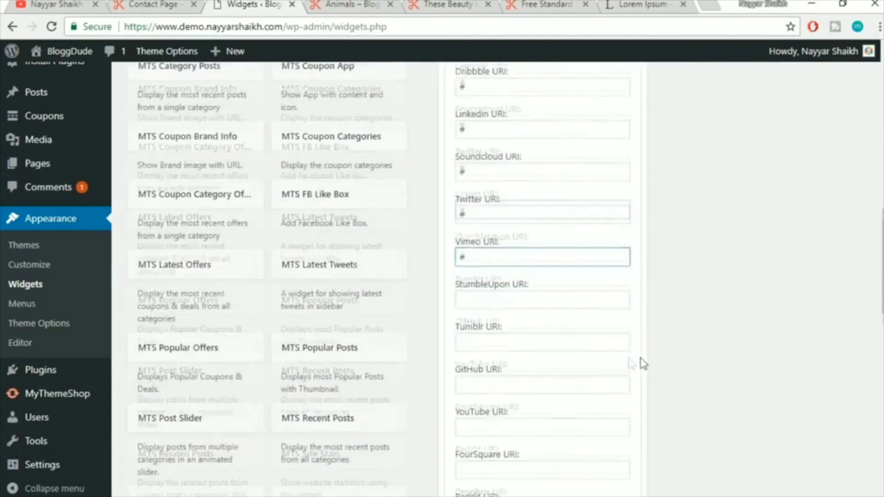
{"action": "left_click", "coordinate": [513, 252]}
{"action": "key", "text": "ctrl+v"}
{"action": "left_click", "coordinate": [500, 296]}
{"action": "key", "text": "ctrl+v"}
{"action": "left_click", "coordinate": [488, 338]}
{"action": "key", "text": "ctrl+v"}
{"action": "left_click", "coordinate": [490, 374]}
{"action": "key", "text": "ctrl+v"}
{"action": "left_click", "coordinate": [494, 421]}
{"action": "key", "text": "ctrl+v"}
{"action": "scroll", "coordinate": [645, 408], "scroll_direction": "down", "scroll_amount": 3}
{"action": "scroll", "coordinate": [653, 404], "scroll_direction": "down", "scroll_amount": 3}
{"action": "left_click", "coordinate": [493, 189]}
{"action": "key", "text": "ctrl+v"}
{"action": "left_click", "coordinate": [501, 235]}
{"action": "key", "text": "ctrl+v"}
{"action": "left_click", "coordinate": [497, 271]}
{"action": "key", "text": "ctrl+v"}
{"action": "left_click", "coordinate": [493, 314]}
{"action": "key", "text": "ctrl+v"}
{"action": "left_click", "coordinate": [497, 364]}
{"action": "key", "text": "ctrl+v"}
Save the social profile links, check the icons on the contact page, and collapse the widget
{"action": "left_click", "coordinate": [694, 334]}
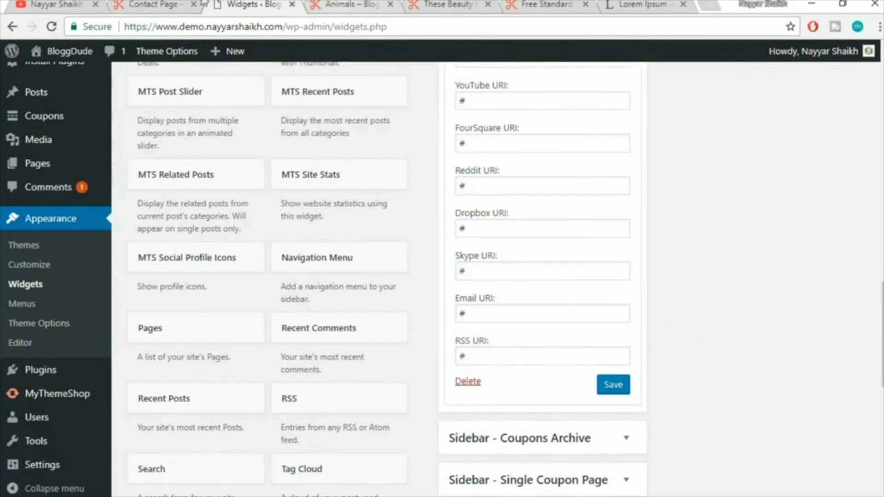
{"action": "left_click", "coordinate": [181, 4]}
{"action": "scroll", "coordinate": [249, 240], "scroll_direction": "down", "scroll_amount": 3}
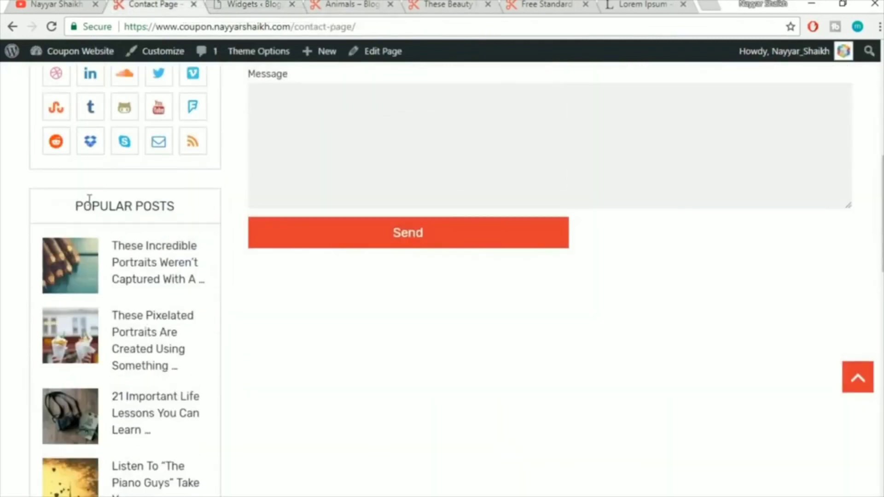
{"action": "left_click", "coordinate": [260, 3]}
{"action": "scroll", "coordinate": [643, 249], "scroll_direction": "up", "scroll_amount": 10}
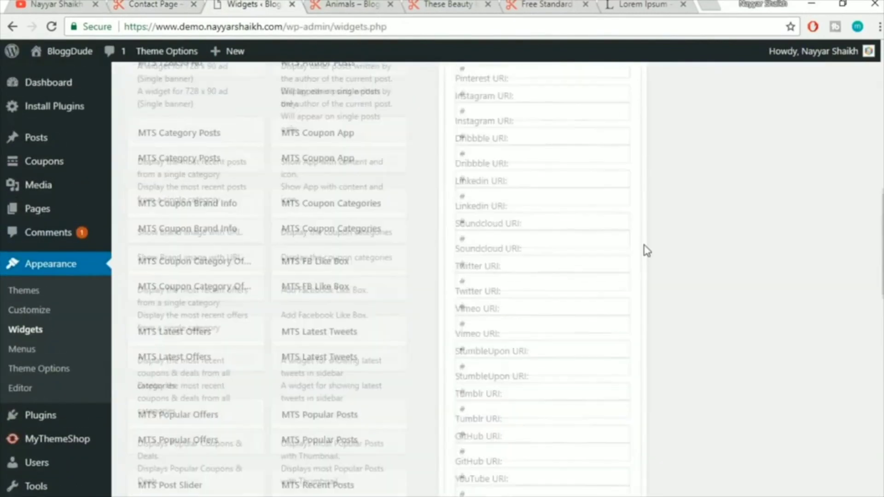
{"action": "scroll", "coordinate": [645, 251], "scroll_direction": "up", "scroll_amount": 6}
{"action": "left_click", "coordinate": [626, 208]}
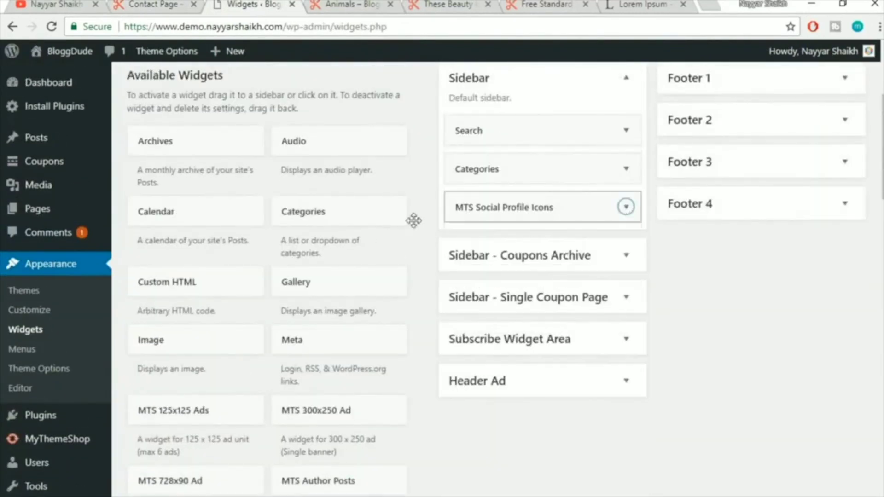
Add MTS Popular Posts to the Sidebar and review its 30-day popular limit
{"action": "scroll", "coordinate": [432, 246], "scroll_direction": "down", "scroll_amount": 10}
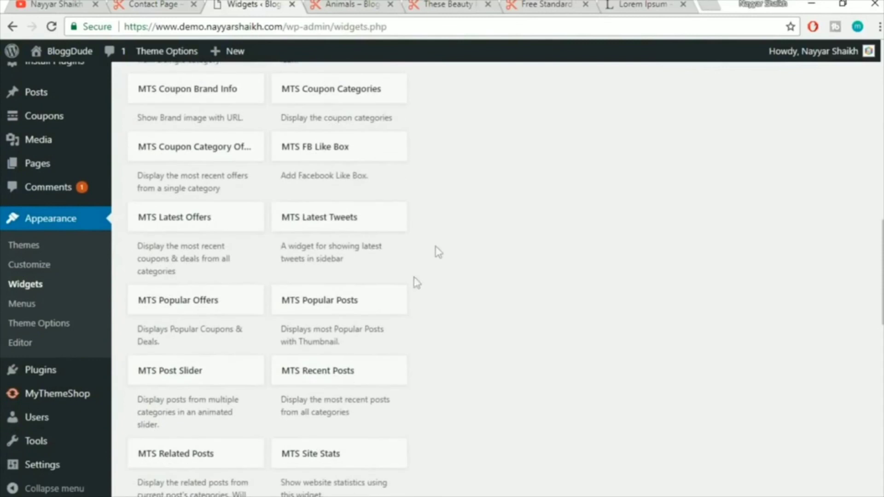
{"action": "left_click", "coordinate": [387, 312]}
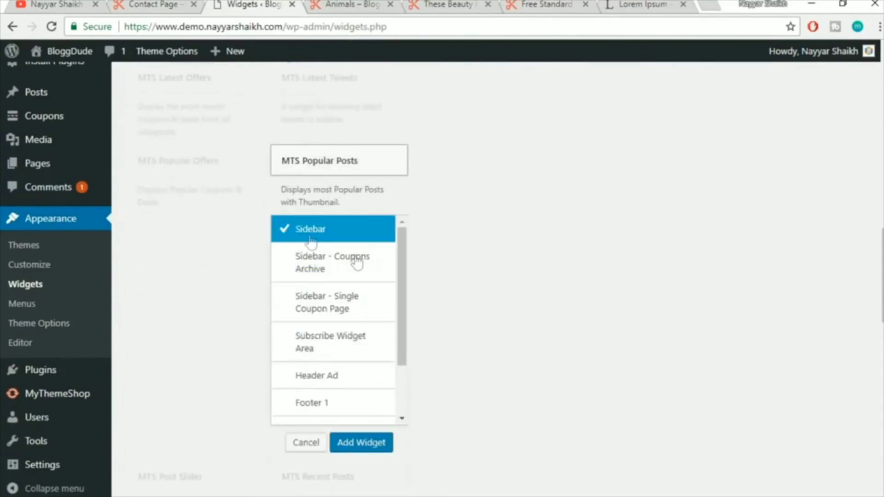
{"action": "left_click", "coordinate": [364, 443]}
{"action": "scroll", "coordinate": [877, 306], "scroll_direction": "down", "scroll_amount": 5}
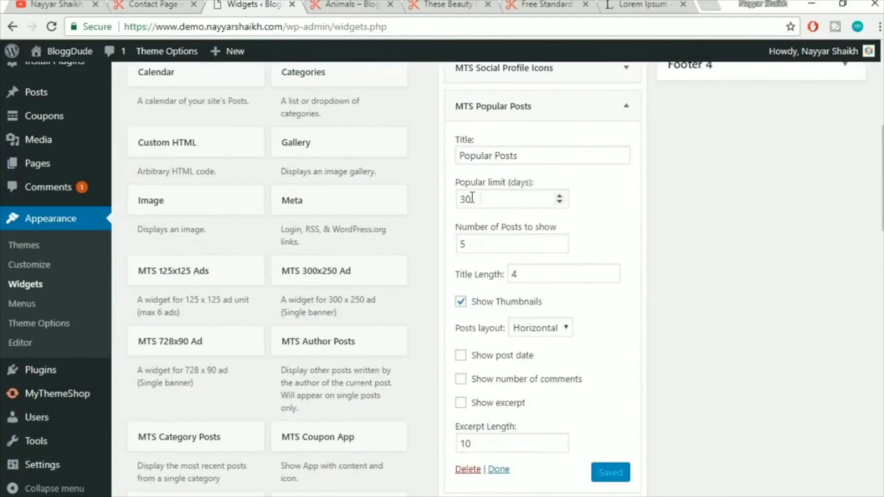
{"action": "left_click_drag", "start_coordinate": [474, 198], "coordinate": [464, 202]}
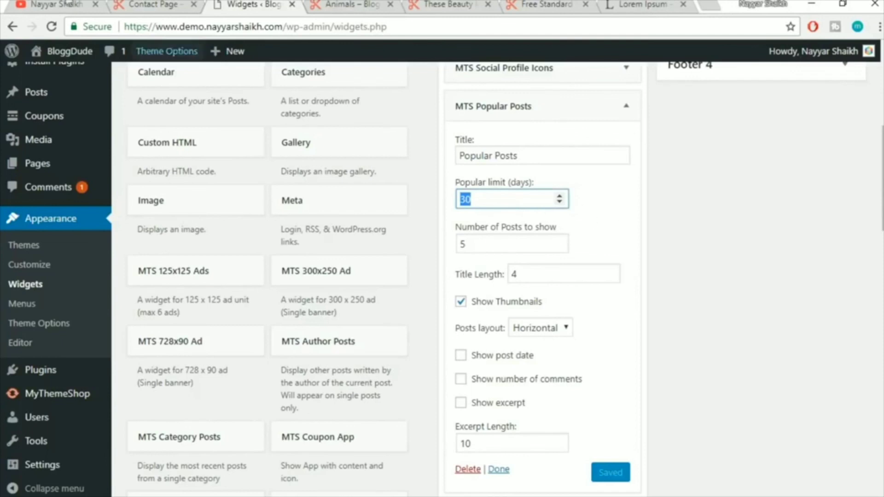
Preview the Popular Posts list on the contact page, then collapse the widget's settings
{"action": "left_click", "coordinate": [143, 4]}
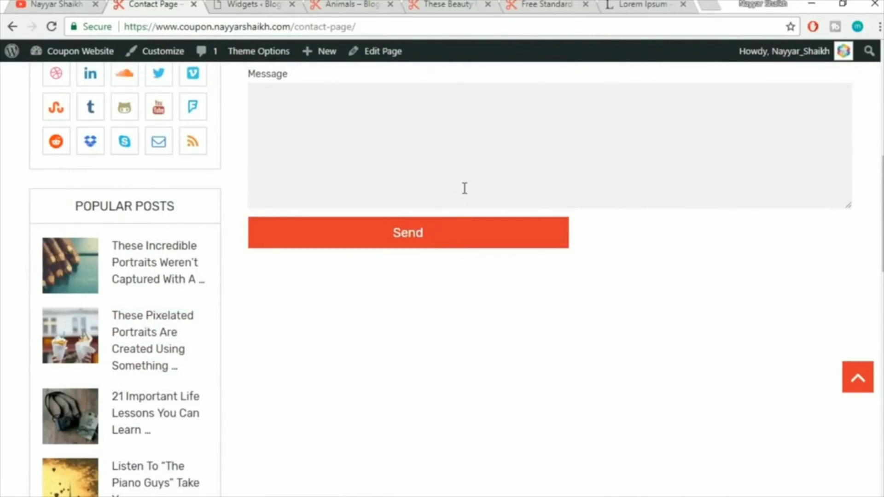
{"action": "key", "text": "ctrl+Tab"}
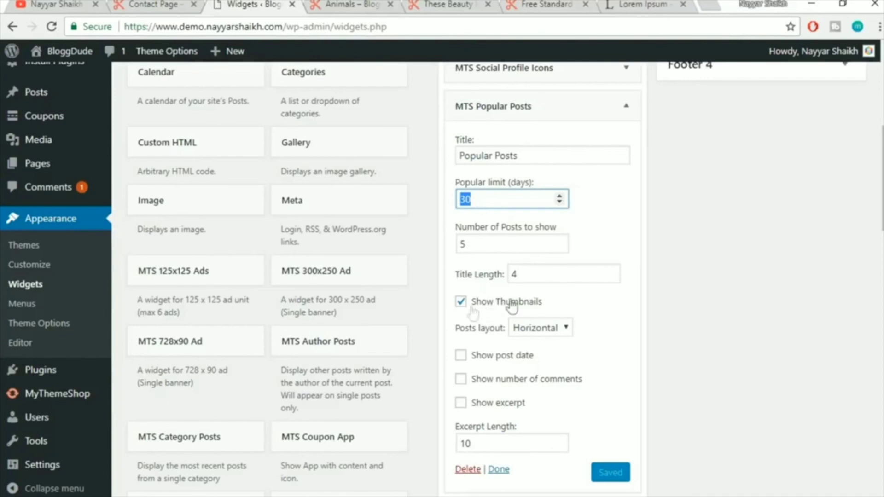
{"action": "left_click", "coordinate": [159, 3]}
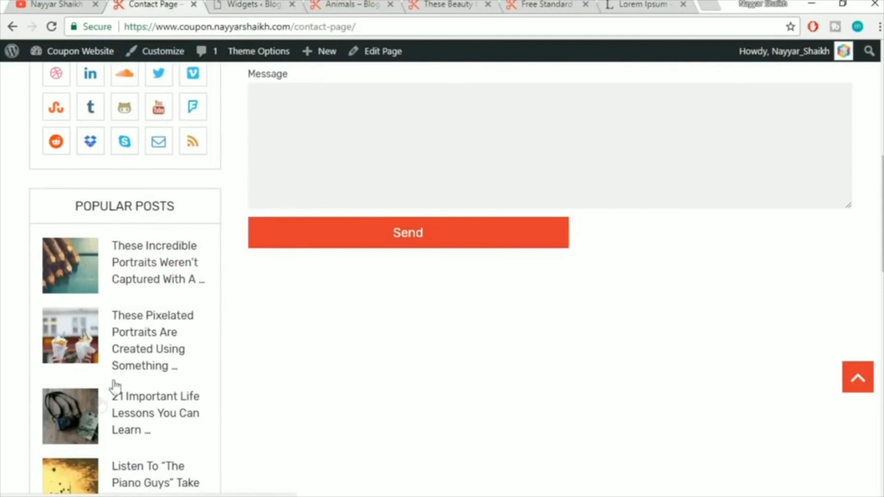
{"action": "left_click", "coordinate": [225, 4]}
{"action": "scroll", "coordinate": [691, 368], "scroll_direction": "down", "scroll_amount": 2}
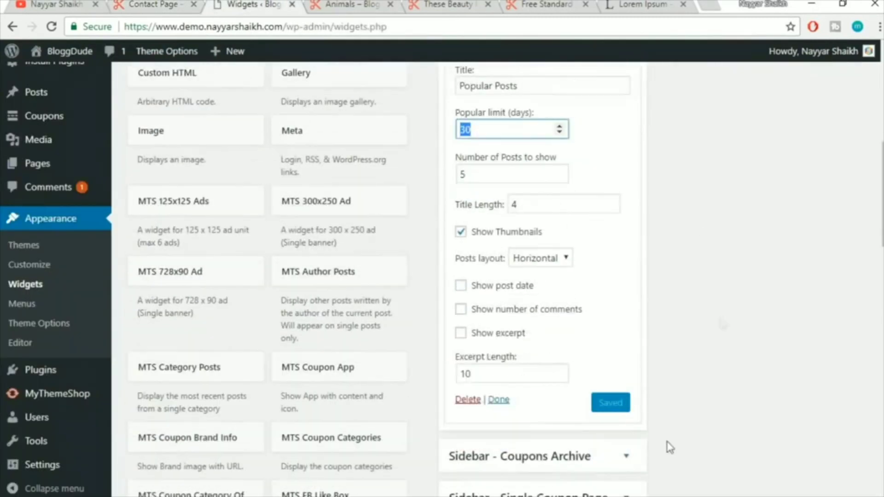
{"action": "scroll", "coordinate": [666, 327], "scroll_direction": "up", "scroll_amount": 6}
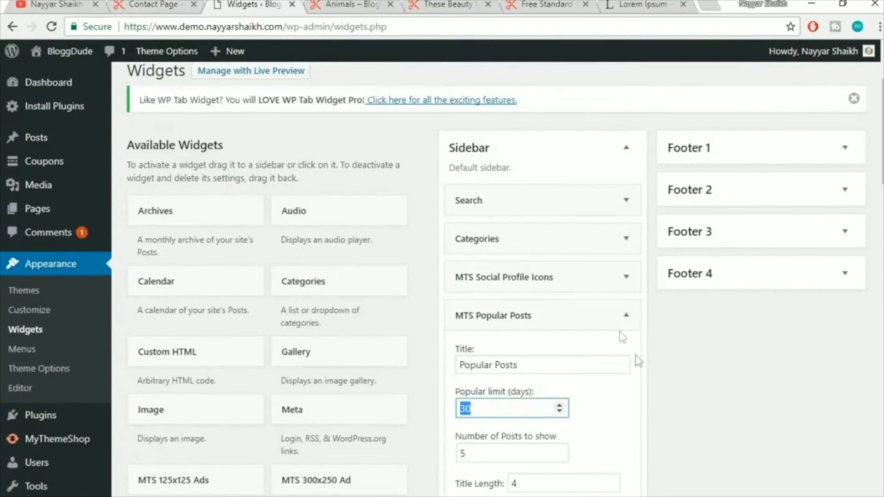
{"action": "left_click", "coordinate": [625, 315]}
Review the contact page's sidebar widgets and return to the Widgets page
{"action": "left_click", "coordinate": [152, 4]}
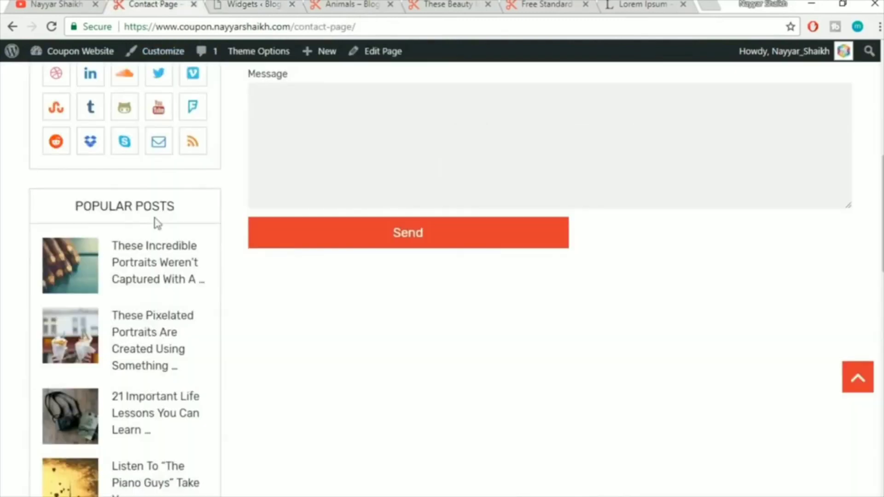
{"action": "scroll", "coordinate": [156, 234], "scroll_direction": "down", "scroll_amount": 9}
{"action": "scroll", "coordinate": [167, 263], "scroll_direction": "down", "scroll_amount": 5}
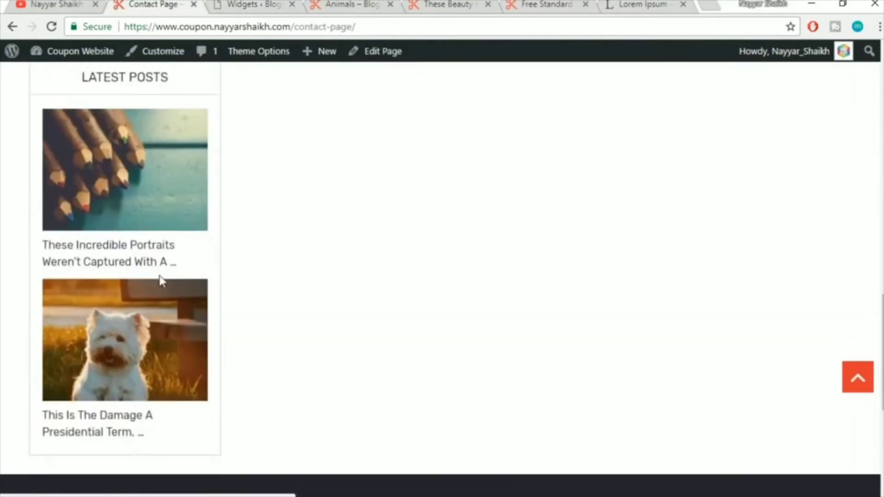
{"action": "left_click", "coordinate": [264, 4]}
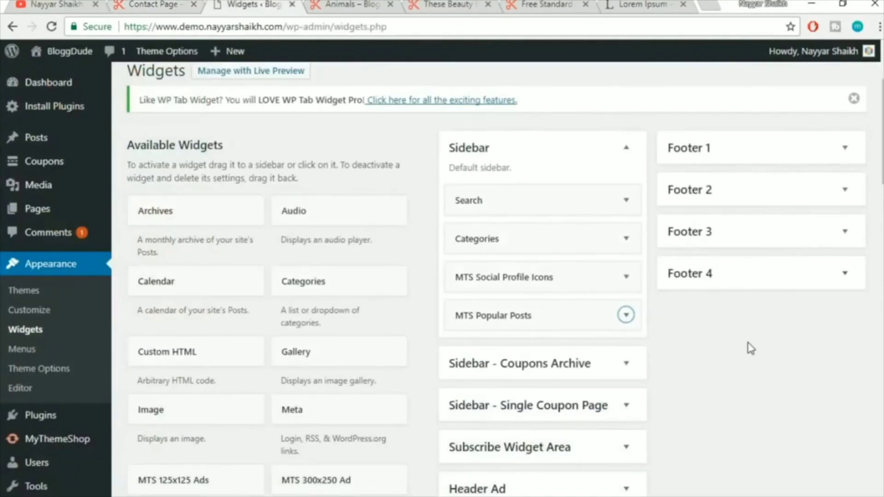
{"action": "scroll", "coordinate": [749, 349], "scroll_direction": "down", "scroll_amount": 10}
{"action": "scroll", "coordinate": [750, 349], "scroll_direction": "down", "scroll_amount": 3}
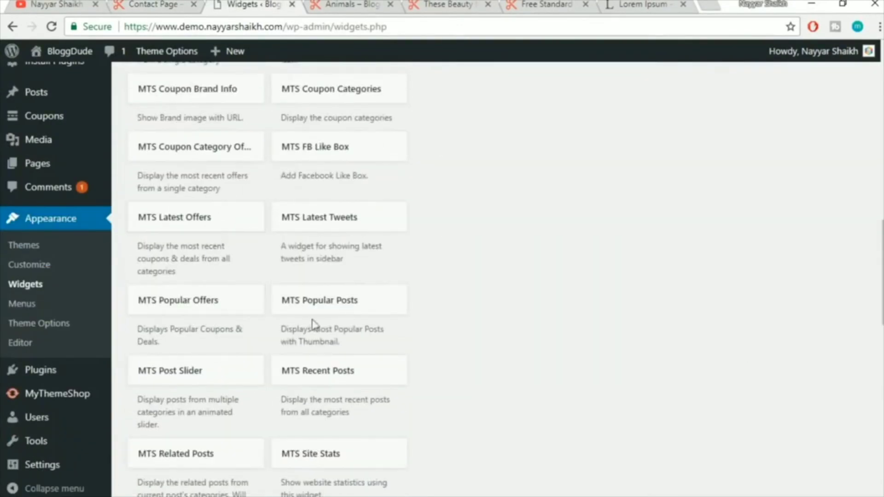
Add MTS Recent Posts (5 posts with thumbnails) to the Sidebar, collapse it, and view the Animals page
{"action": "scroll", "coordinate": [508, 296], "scroll_direction": "down", "scroll_amount": 2}
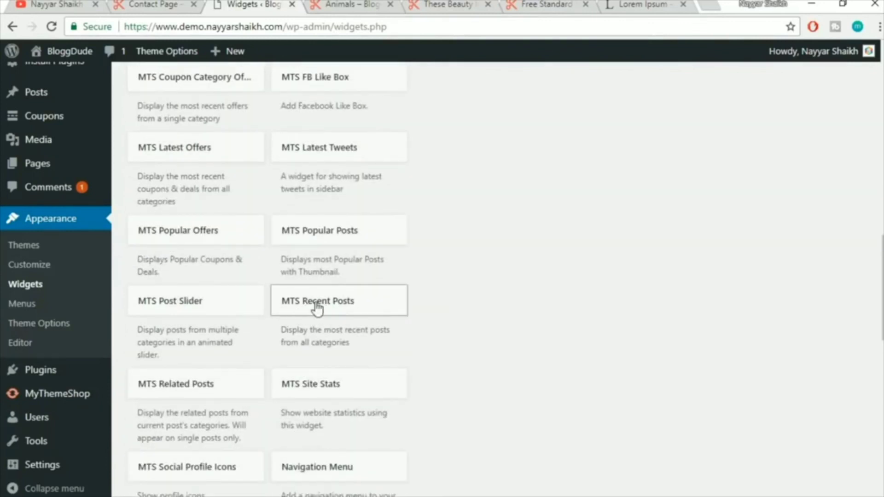
{"action": "left_click", "coordinate": [387, 306]}
{"action": "scroll", "coordinate": [554, 282], "scroll_direction": "down", "scroll_amount": 3}
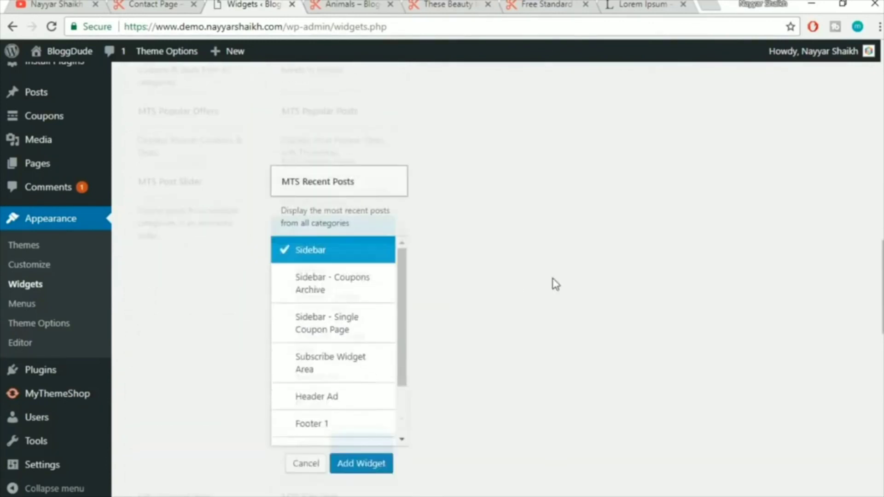
{"action": "left_click", "coordinate": [369, 447]}
{"action": "scroll", "coordinate": [813, 348], "scroll_direction": "down", "scroll_amount": 5}
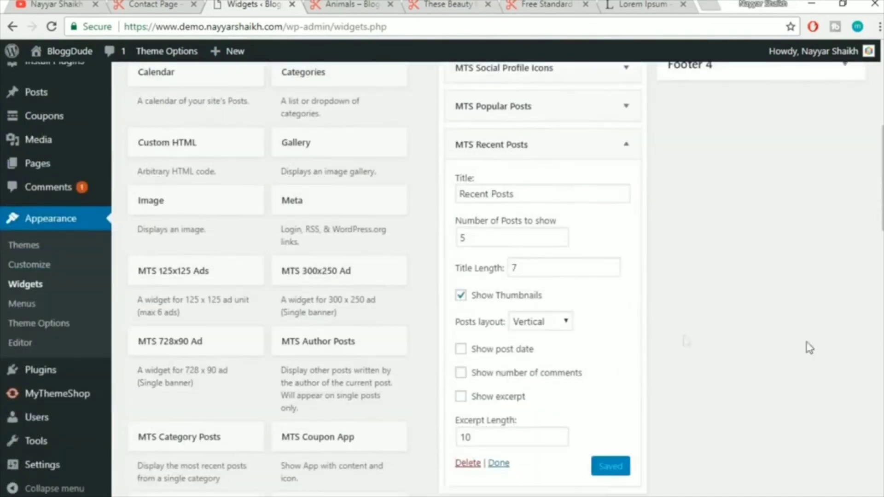
{"action": "left_click", "coordinate": [626, 144]}
{"action": "scroll", "coordinate": [674, 227], "scroll_direction": "up", "scroll_amount": 5}
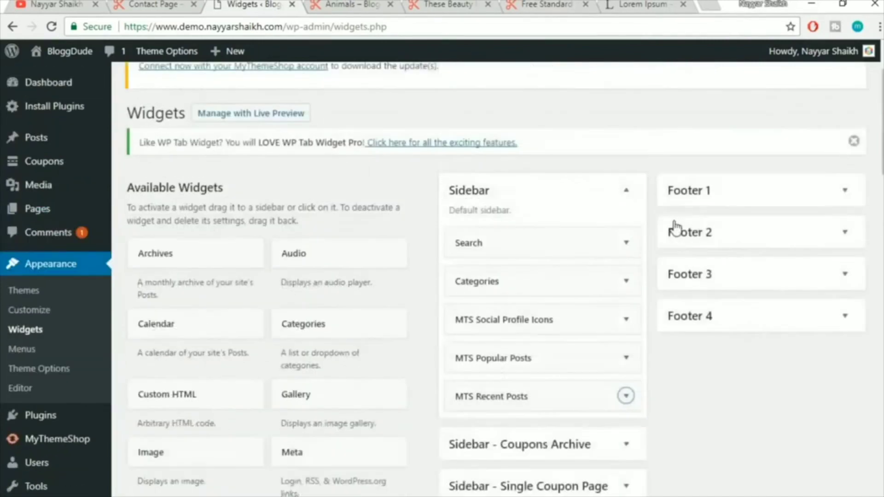
{"action": "scroll", "coordinate": [675, 228], "scroll_direction": "up", "scroll_amount": 2}
{"action": "scroll", "coordinate": [676, 228], "scroll_direction": "down", "scroll_amount": 1}
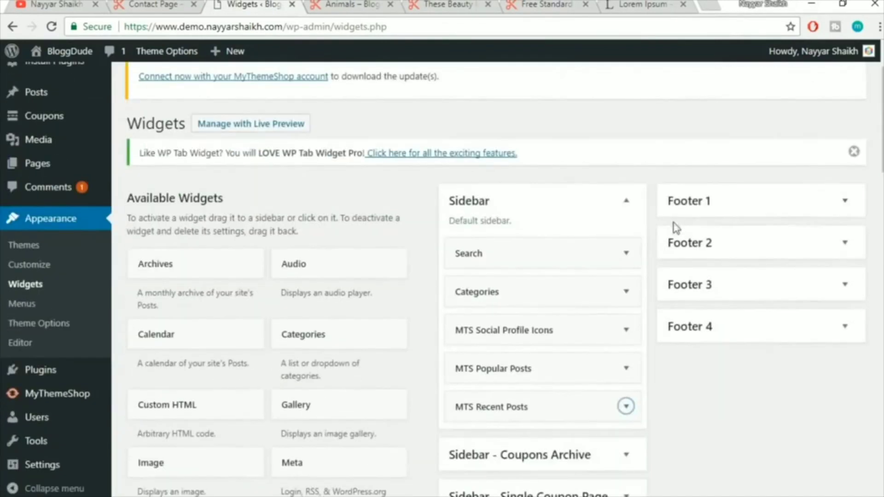
{"action": "left_click", "coordinate": [362, 4]}
{"action": "scroll", "coordinate": [332, 204], "scroll_direction": "up", "scroll_amount": 2}
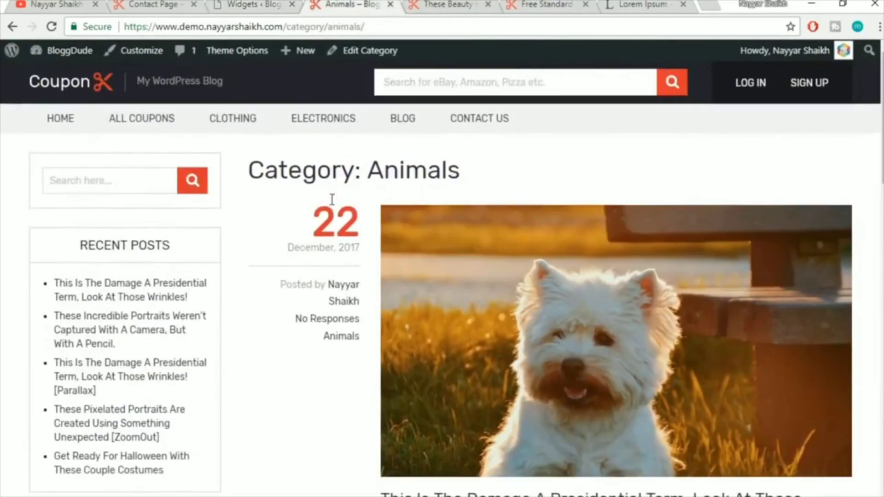
{"action": "left_click", "coordinate": [423, 28]}
{"action": "key", "text": "Return"}
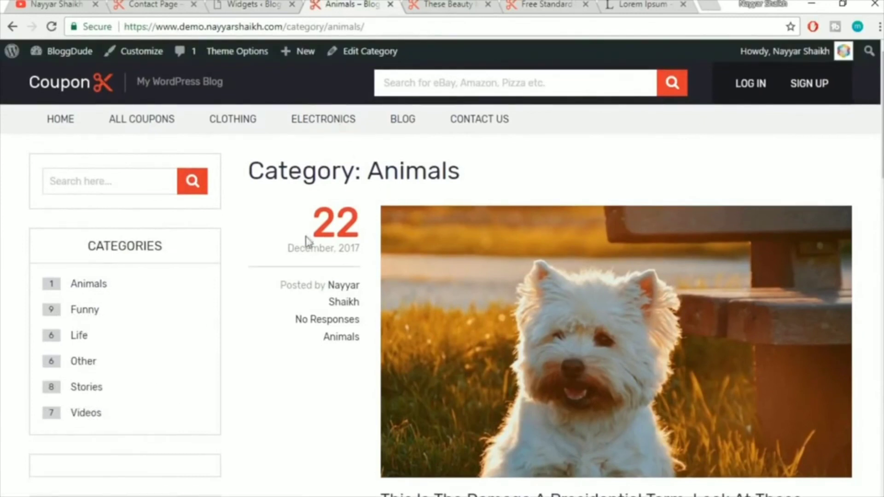
{"action": "scroll", "coordinate": [307, 241], "scroll_direction": "down", "scroll_amount": 4}
{"action": "scroll", "coordinate": [194, 276], "scroll_direction": "down", "scroll_amount": 8}
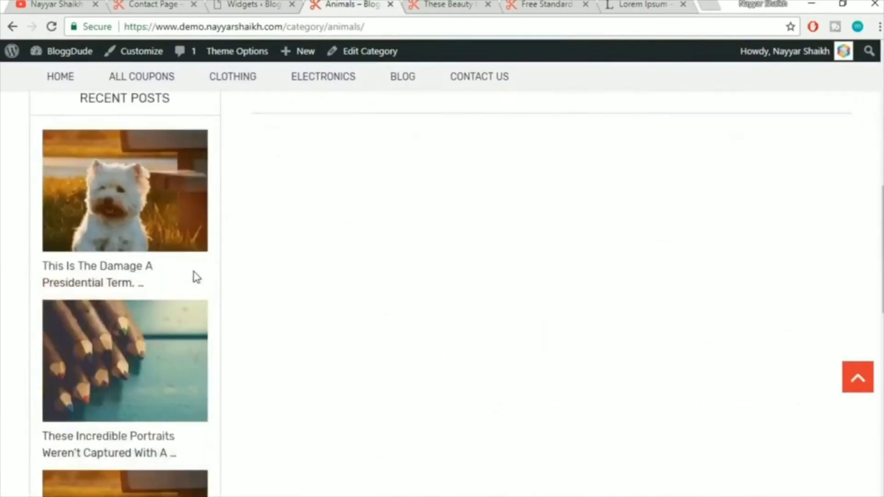
{"action": "scroll", "coordinate": [197, 276], "scroll_direction": "up", "scroll_amount": 3}
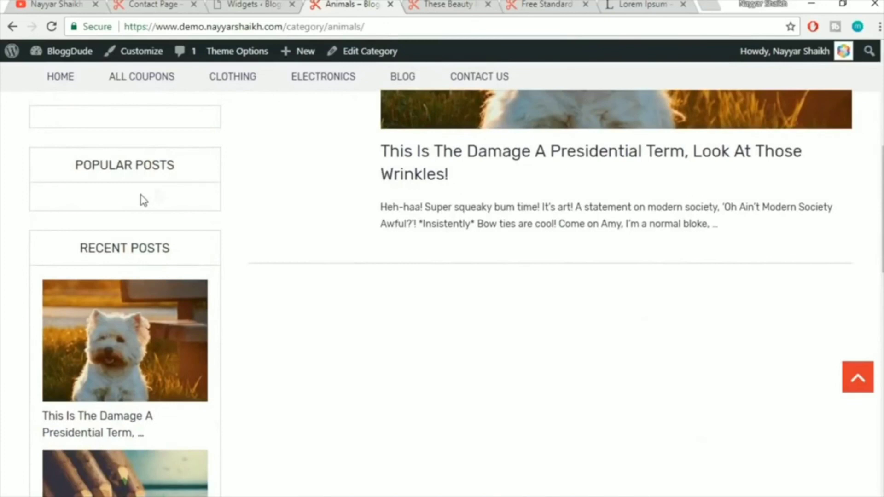
{"action": "scroll", "coordinate": [173, 214], "scroll_direction": "up", "scroll_amount": 2}
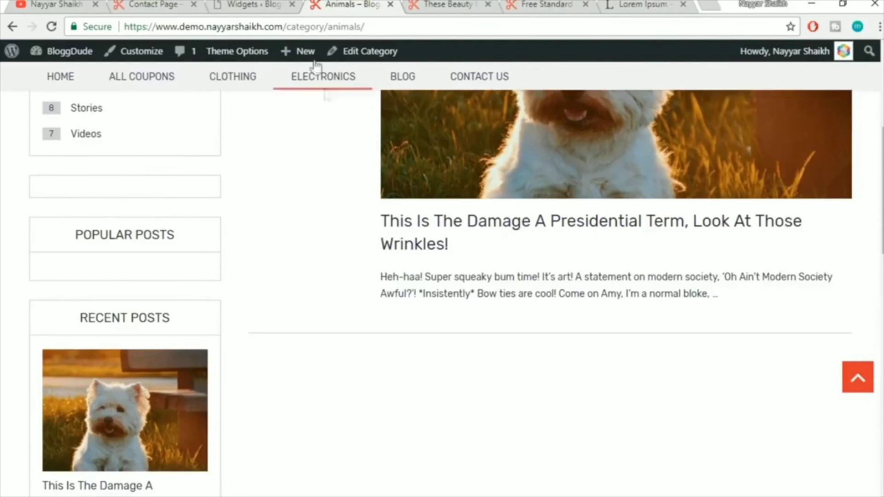
Expand the MTS Social Profile Icons widget on the Widgets page and save it
{"action": "left_click", "coordinate": [253, 4]}
{"action": "scroll", "coordinate": [640, 264], "scroll_direction": "down", "scroll_amount": 3}
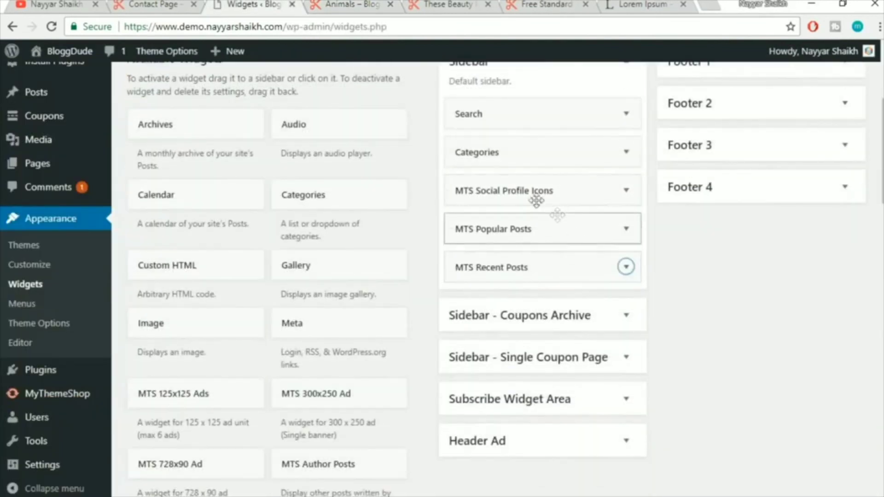
{"action": "left_click", "coordinate": [625, 191]}
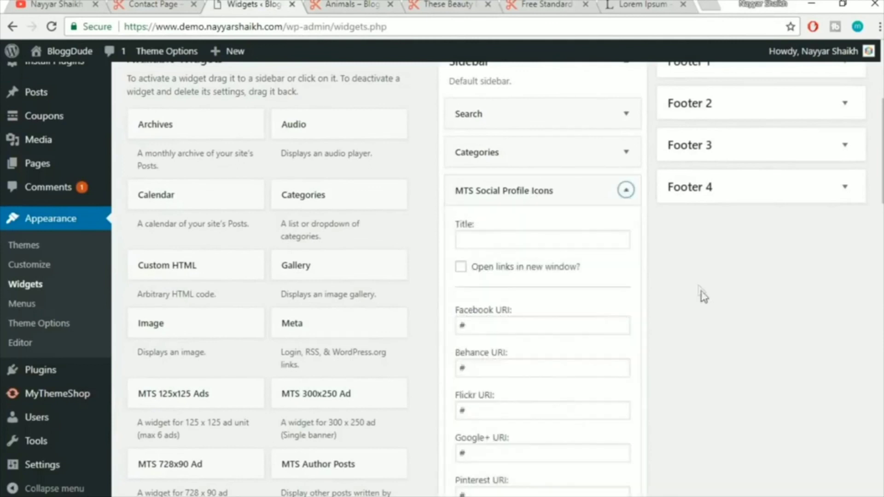
{"action": "scroll", "coordinate": [701, 296], "scroll_direction": "down", "scroll_amount": 8}
{"action": "scroll", "coordinate": [700, 296], "scroll_direction": "up", "scroll_amount": 7}
{"action": "scroll", "coordinate": [700, 296], "scroll_direction": "down", "scroll_amount": 15}
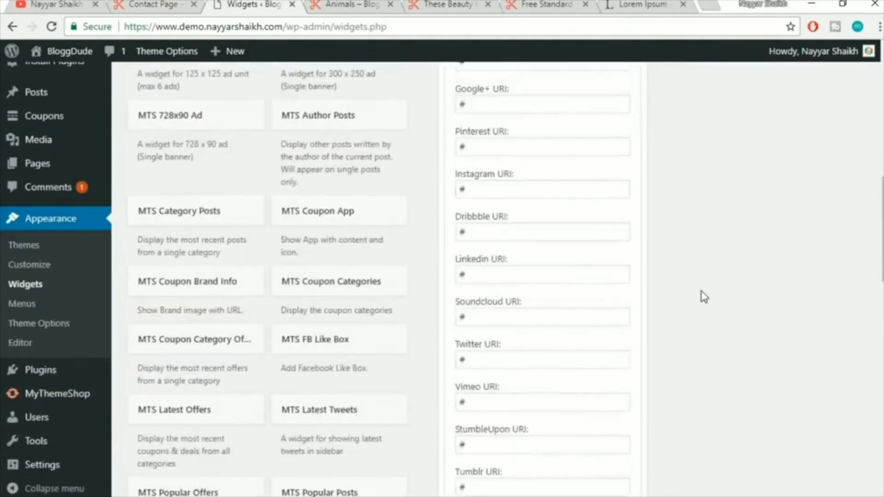
{"action": "left_click", "coordinate": [615, 300]}
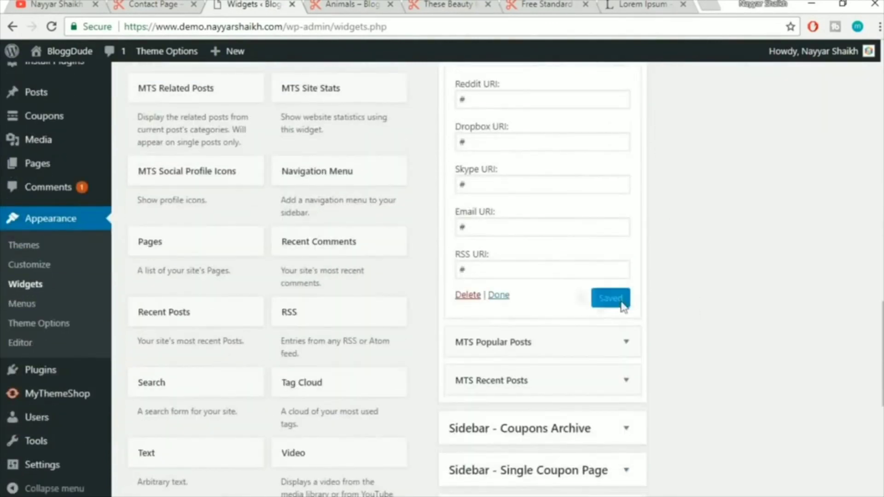
Reload the Animals category page to show the social icons in its sidebar
{"action": "left_click", "coordinate": [360, 3]}
{"action": "left_click", "coordinate": [358, 26]}
{"action": "key", "text": "Return"}
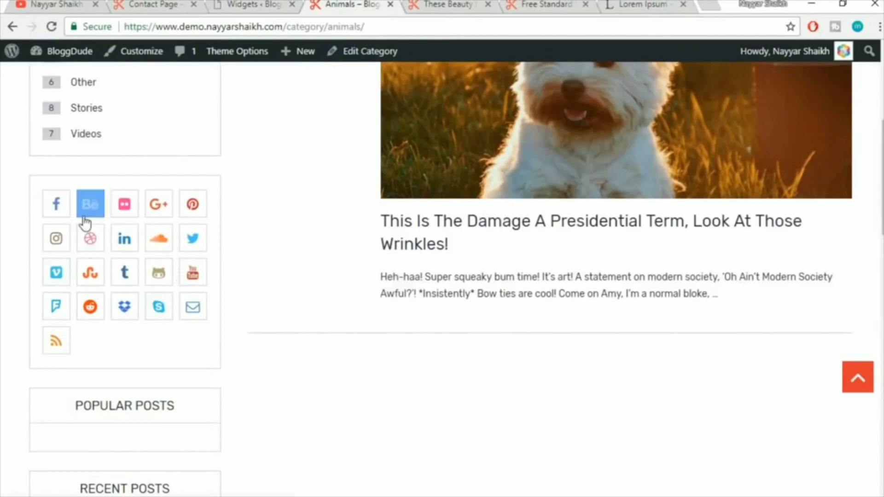
{"action": "scroll", "coordinate": [236, 325], "scroll_direction": "up", "scroll_amount": 6}
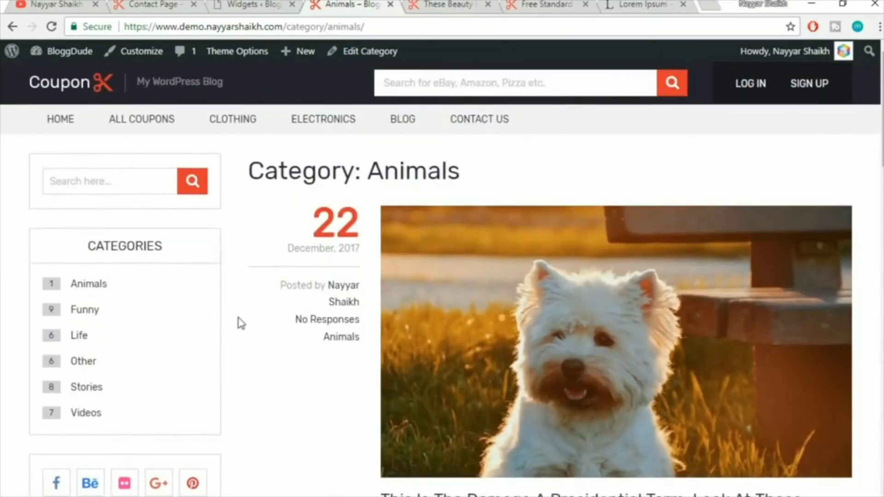
{"action": "scroll", "coordinate": [746, 351], "scroll_direction": "down", "scroll_amount": 8}
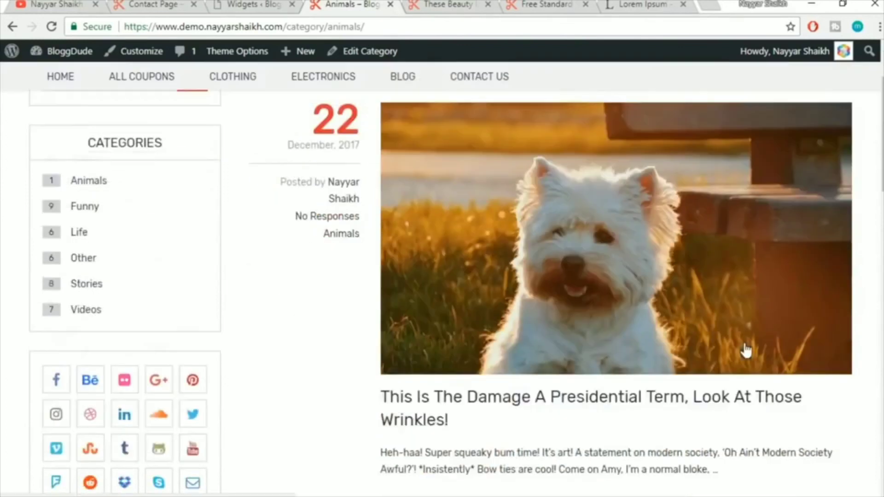
{"action": "scroll", "coordinate": [746, 349], "scroll_direction": "up", "scroll_amount": 8}
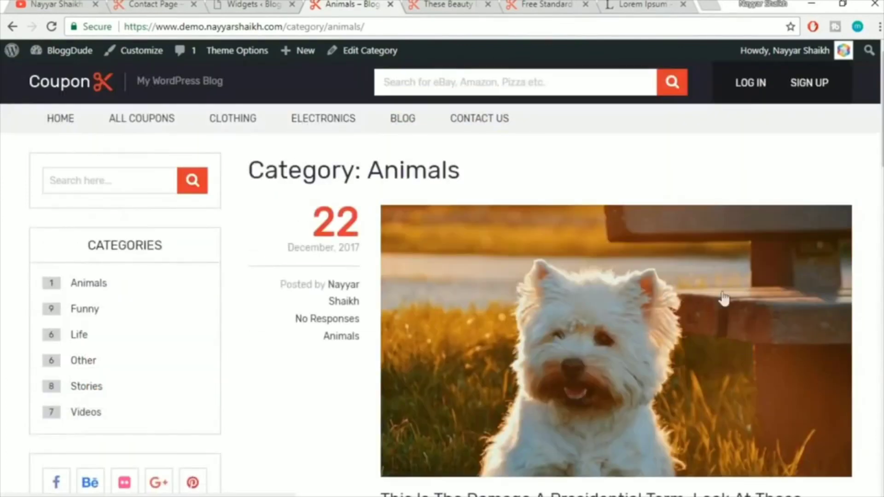
Open the site's All Coupons page and scroll through its sidebar
{"action": "left_click", "coordinate": [131, 128]}
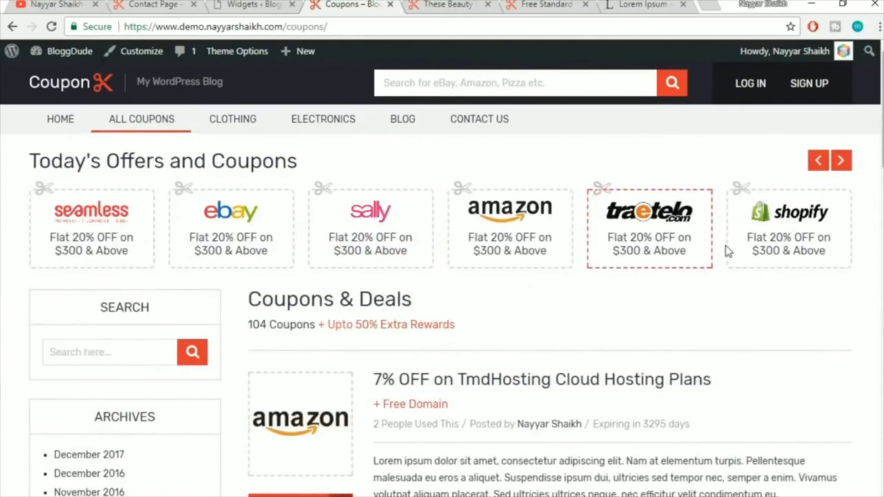
{"action": "scroll", "coordinate": [711, 262], "scroll_direction": "down", "scroll_amount": 5}
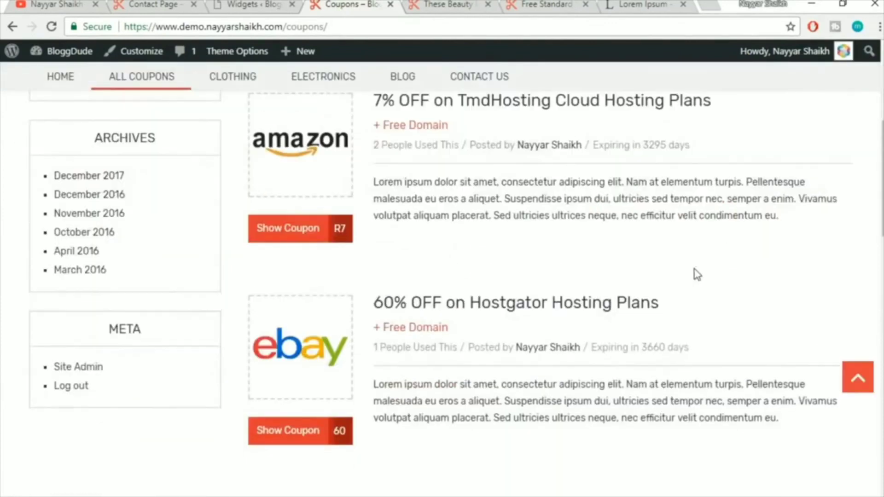
{"action": "scroll", "coordinate": [700, 270], "scroll_direction": "down", "scroll_amount": 3}
{"action": "scroll", "coordinate": [368, 230], "scroll_direction": "up", "scroll_amount": 6}
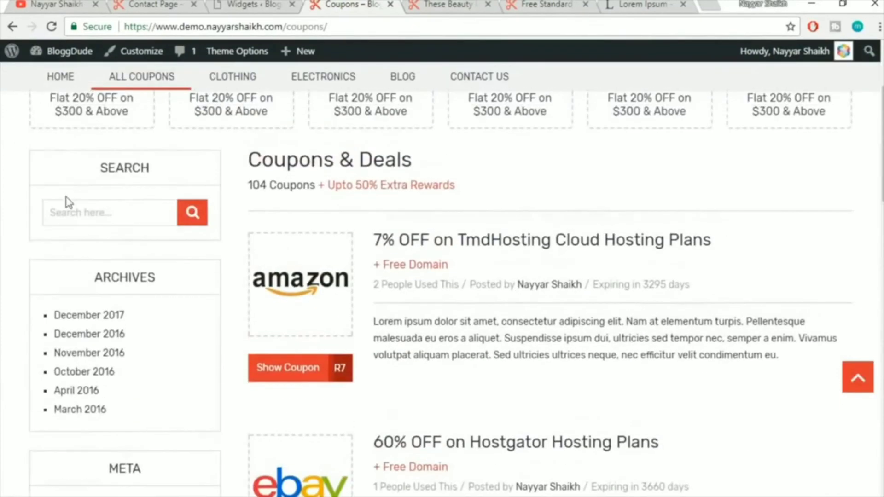
{"action": "scroll", "coordinate": [134, 428], "scroll_direction": "down", "scroll_amount": 3}
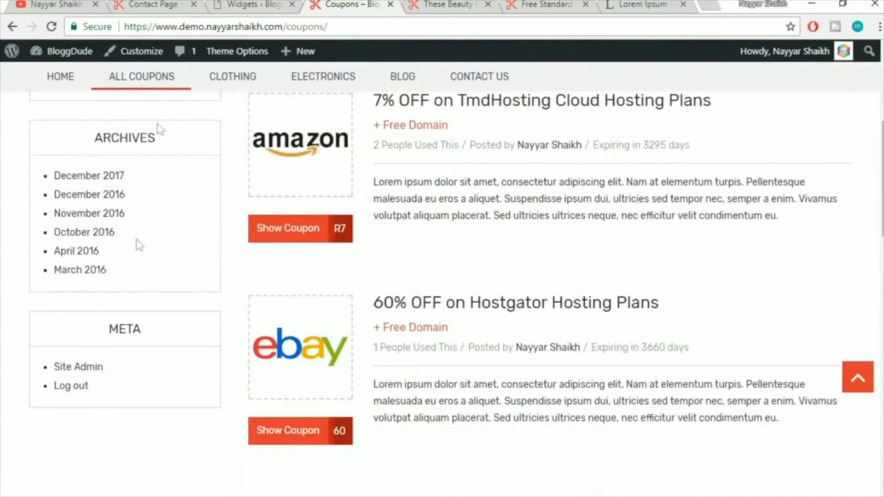
Open the reference site's All Coupons page to compare its sidebar
{"action": "left_click", "coordinate": [158, 4]}
{"action": "scroll", "coordinate": [405, 322], "scroll_direction": "up", "scroll_amount": 10}
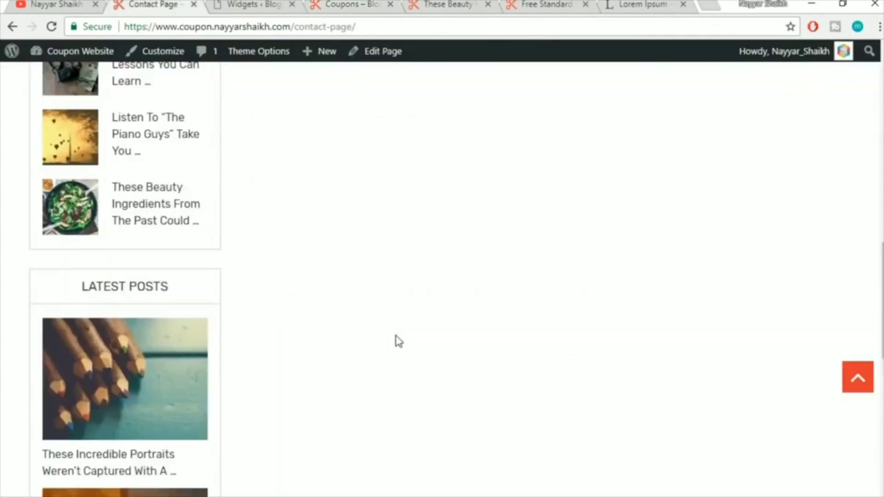
{"action": "scroll", "coordinate": [397, 338], "scroll_direction": "up", "scroll_amount": 8}
{"action": "left_click", "coordinate": [159, 135]}
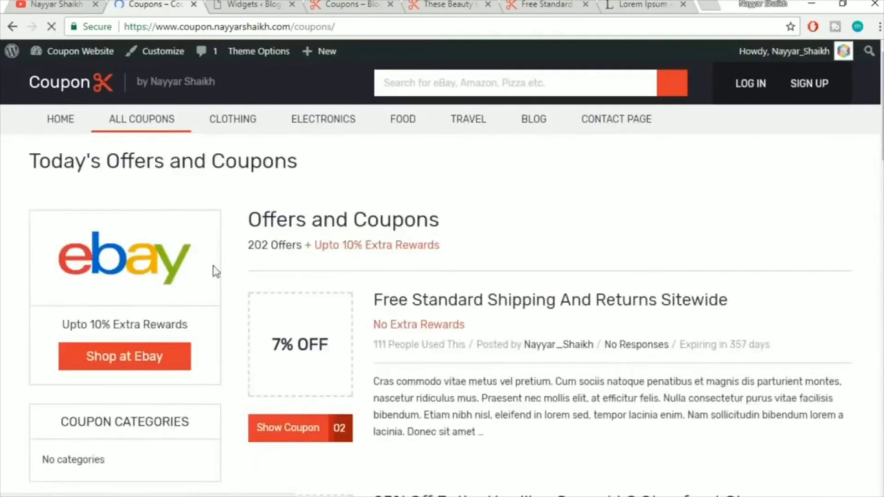
{"action": "scroll", "coordinate": [221, 362], "scroll_direction": "down", "scroll_amount": 5}
{"action": "scroll", "coordinate": [221, 366], "scroll_direction": "down", "scroll_amount": 15}
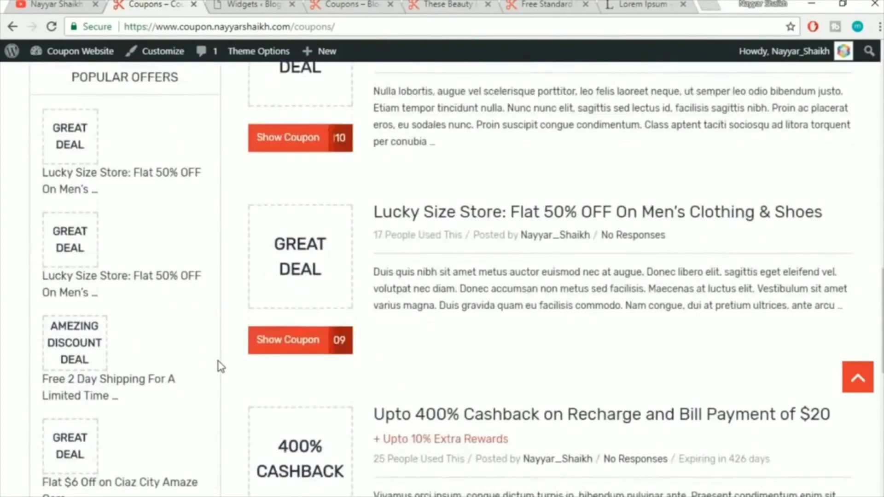
{"action": "scroll", "coordinate": [221, 366], "scroll_direction": "up", "scroll_amount": 20}
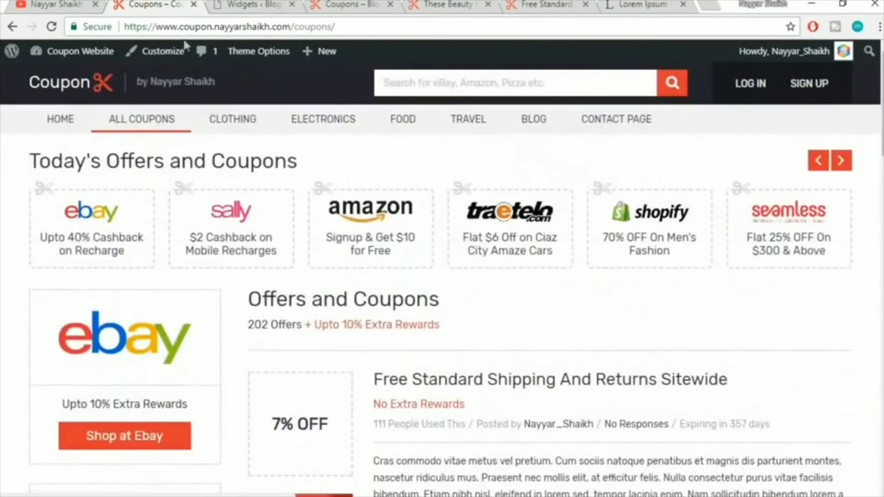
Collapse the MTS Social Profile Icons widget, recheck the reference coupons page, and return to Widgets
{"action": "left_click", "coordinate": [240, 3]}
{"action": "scroll", "coordinate": [719, 271], "scroll_direction": "up", "scroll_amount": 15}
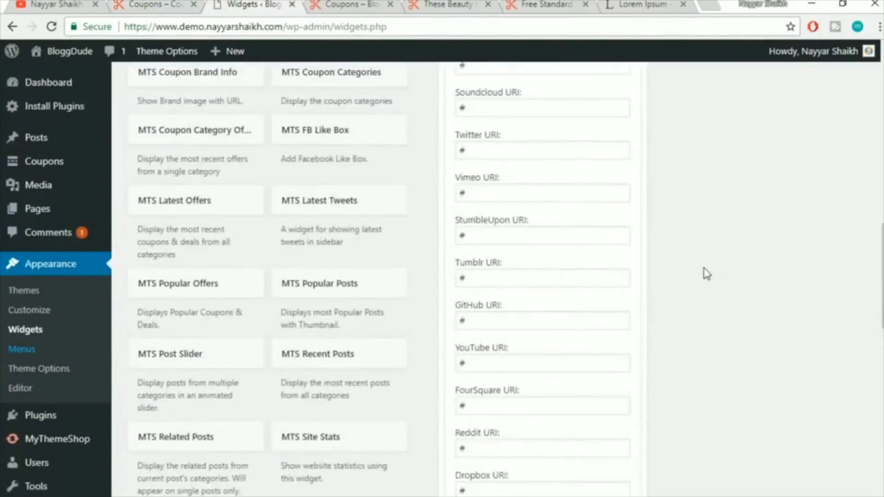
{"action": "left_click", "coordinate": [628, 261]}
{"action": "scroll", "coordinate": [740, 336], "scroll_direction": "down", "scroll_amount": 3}
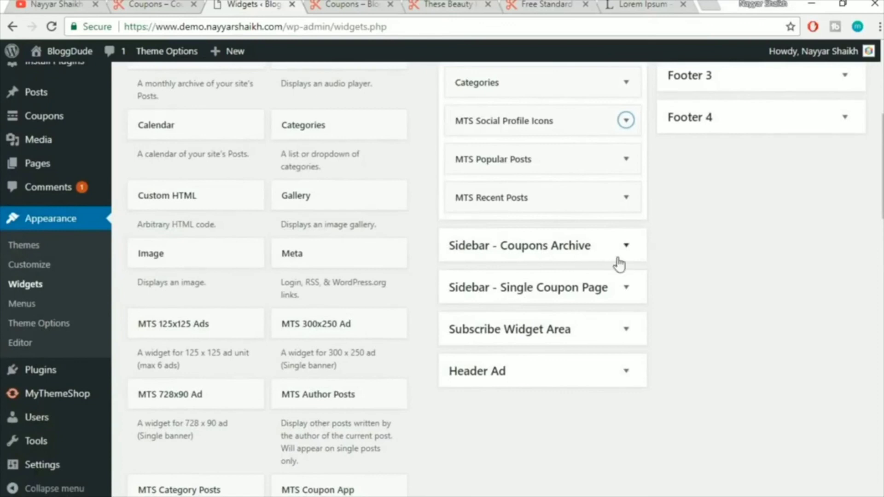
{"action": "left_click", "coordinate": [177, 4]}
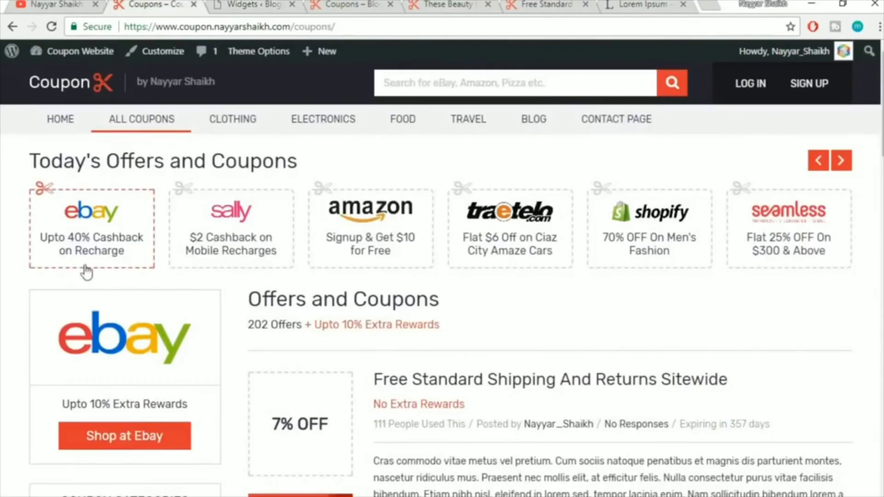
{"action": "scroll", "coordinate": [110, 357], "scroll_direction": "down", "scroll_amount": 1}
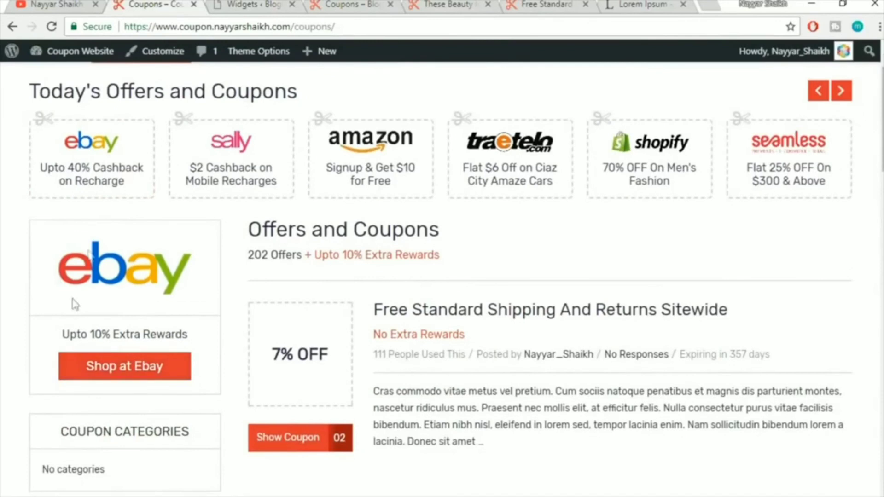
{"action": "left_click", "coordinate": [263, 4]}
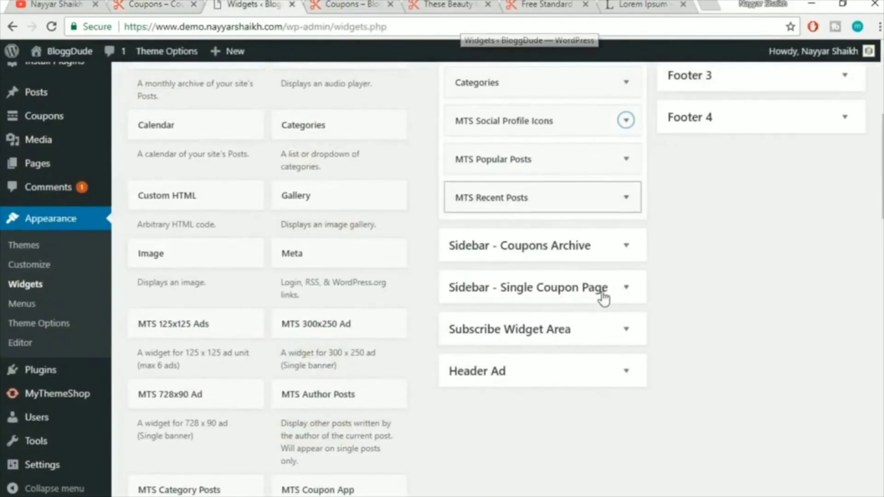
{"action": "scroll", "coordinate": [603, 297], "scroll_direction": "down", "scroll_amount": 7}
{"action": "scroll", "coordinate": [604, 301], "scroll_direction": "down", "scroll_amount": 9}
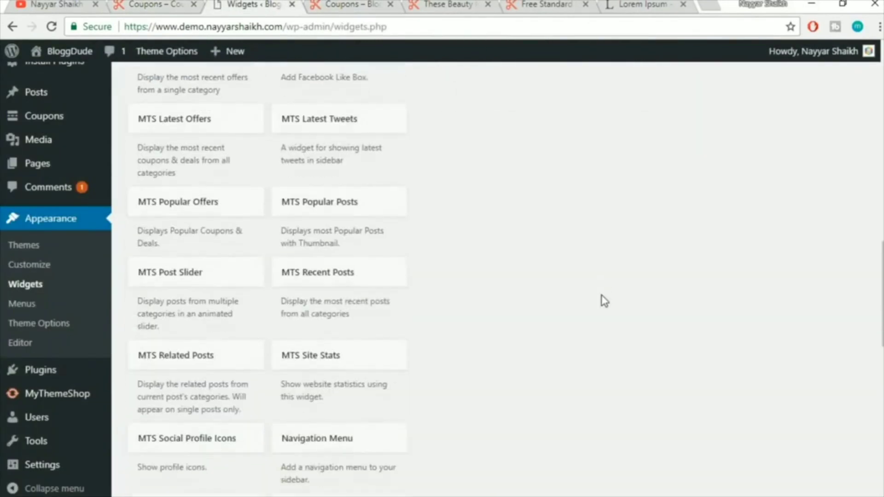
{"action": "scroll", "coordinate": [195, 255], "scroll_direction": "up", "scroll_amount": 9}
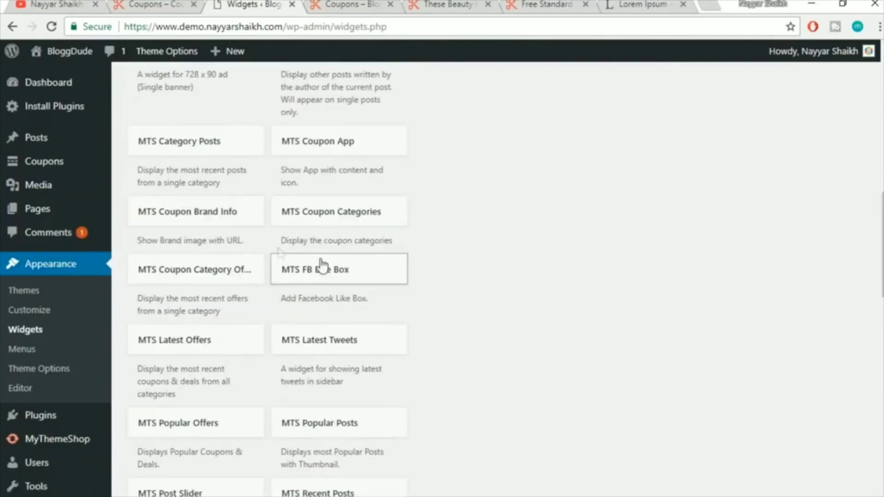
Add an MTS Coupon Brand Info widget to Sidebar - Coupons Archive
{"action": "left_click", "coordinate": [230, 224]}
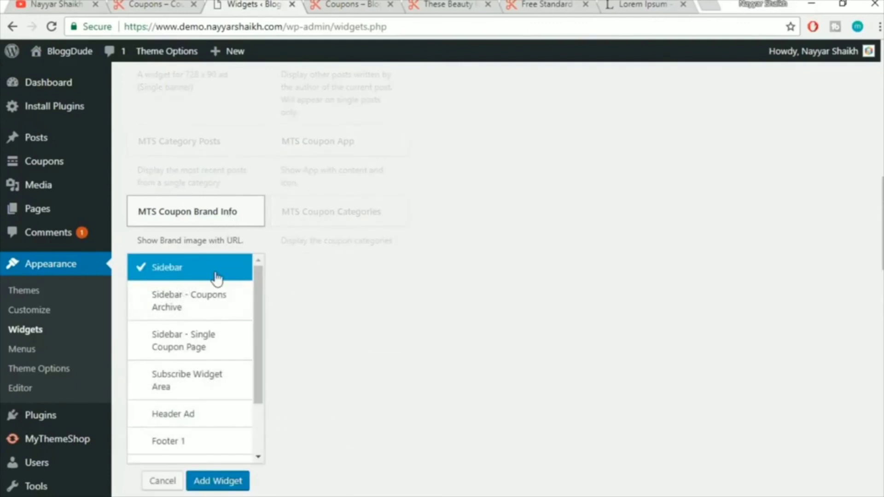
{"action": "left_click", "coordinate": [199, 306]}
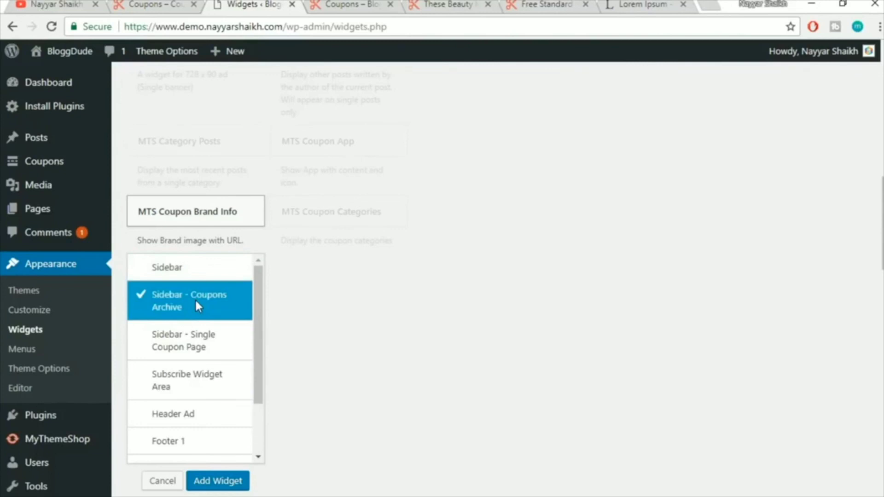
{"action": "left_click", "coordinate": [217, 481]}
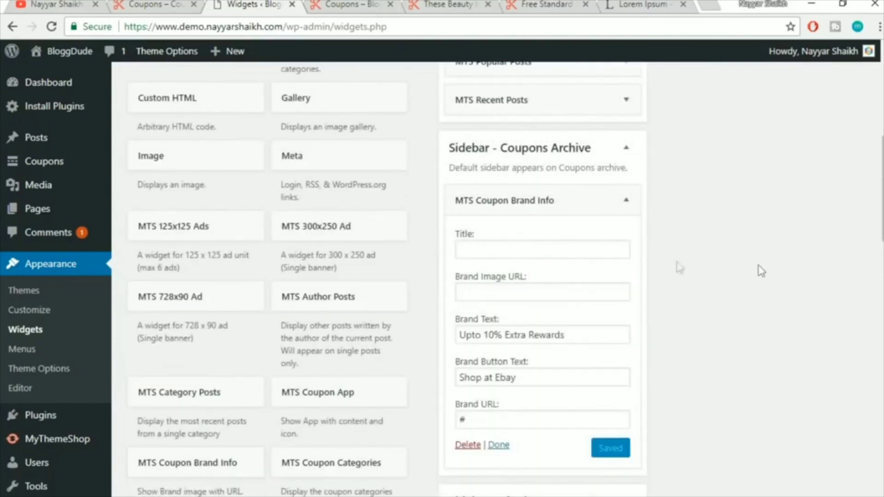
Check the widget's brand and button text against the live coupons page's brand box
{"action": "left_click", "coordinate": [545, 255]}
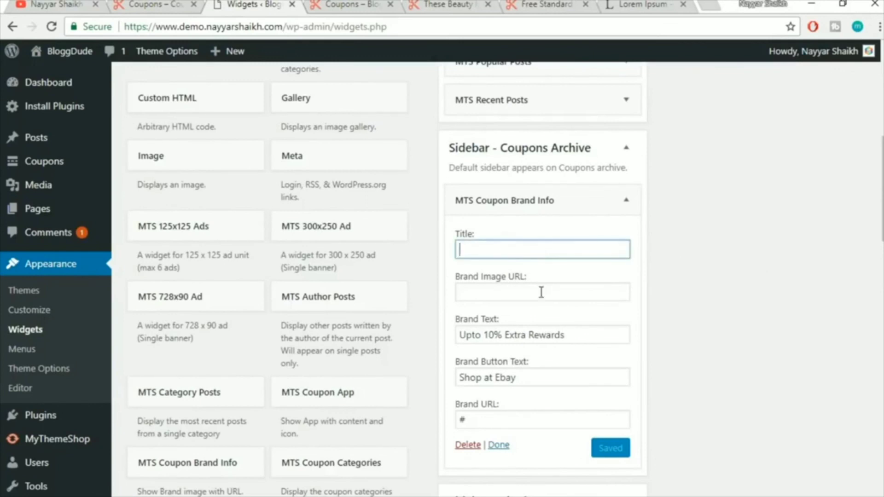
{"action": "left_click", "coordinate": [152, 5]}
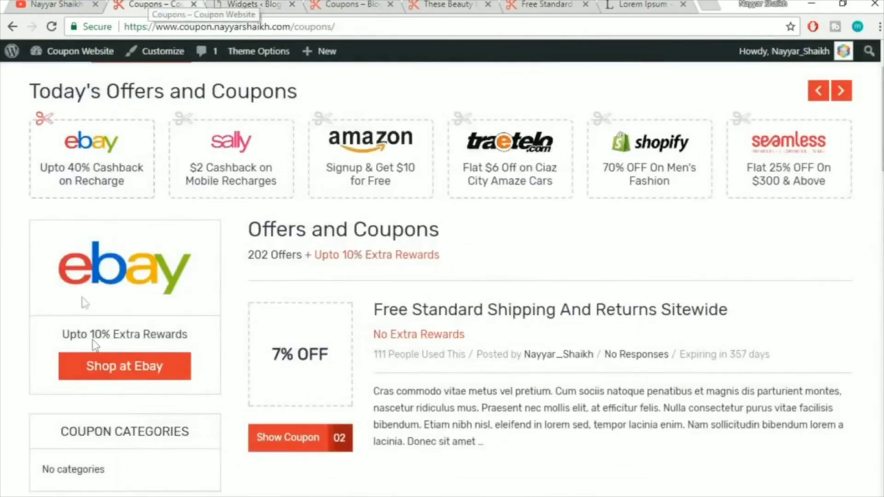
{"action": "left_click", "coordinate": [243, 4]}
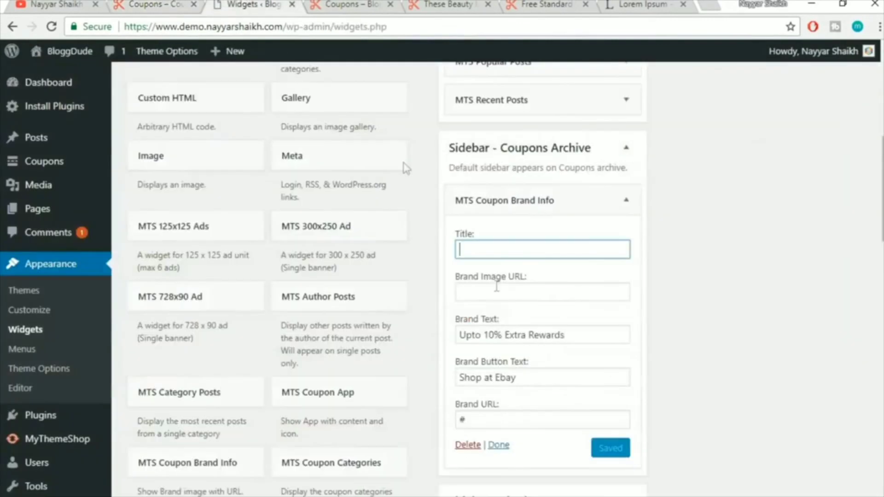
{"action": "scroll", "coordinate": [710, 255], "scroll_direction": "down", "scroll_amount": 2}
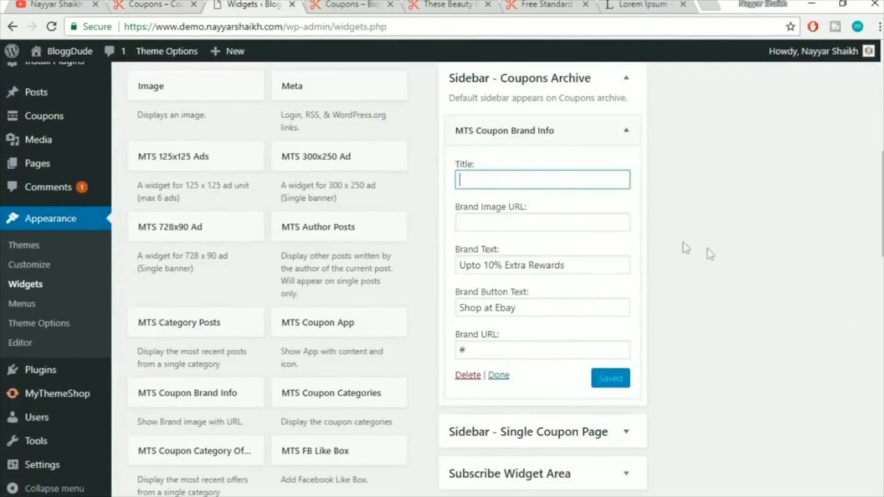
{"action": "left_click", "coordinate": [525, 222]}
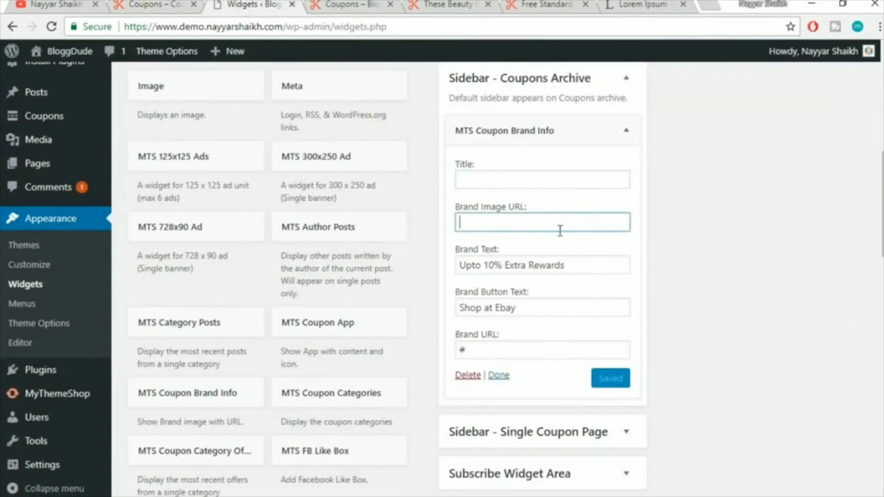
Open the Media Library in a new tab and copy the ebay-logo.png file URL
{"action": "mouse_move", "coordinate": [54, 148]}
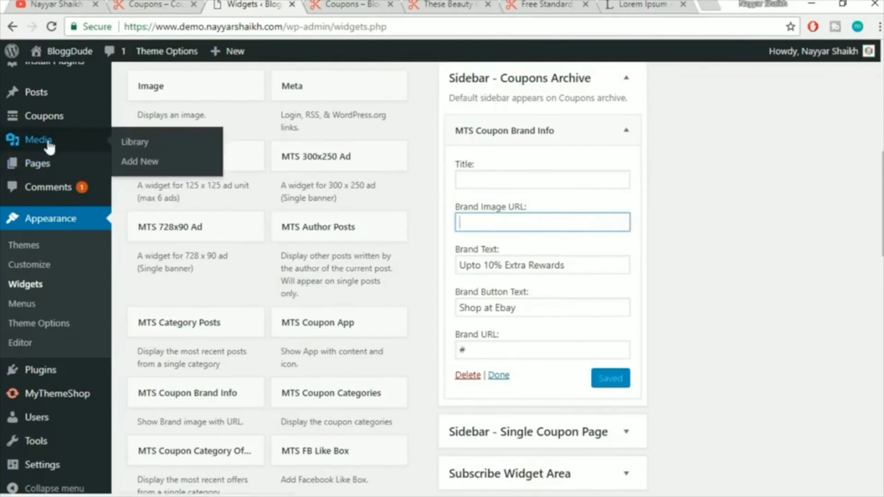
{"action": "right_click", "coordinate": [50, 144]}
{"action": "left_click", "coordinate": [51, 152]}
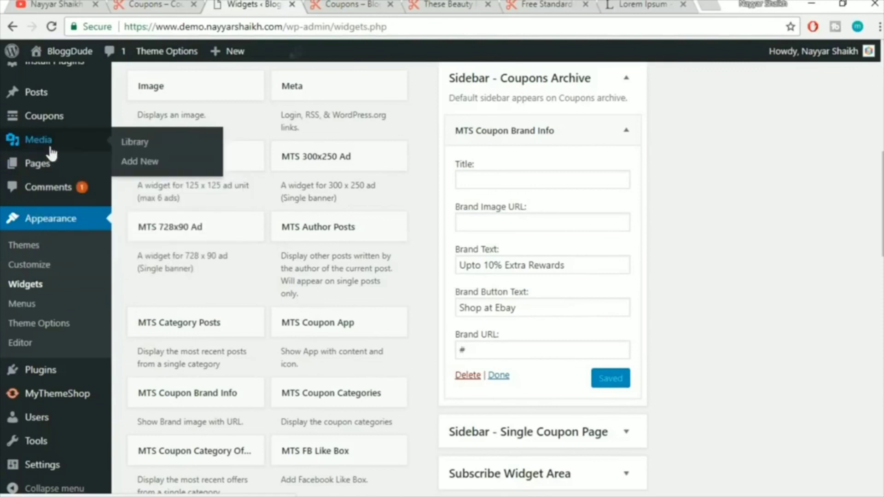
{"action": "left_click", "coordinate": [308, 4]}
{"action": "left_click", "coordinate": [154, 4]}
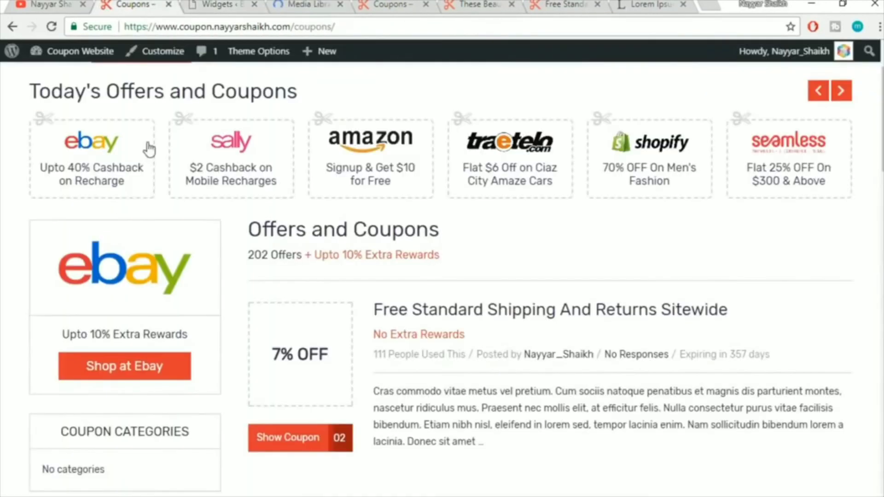
{"action": "left_click", "coordinate": [328, 4]}
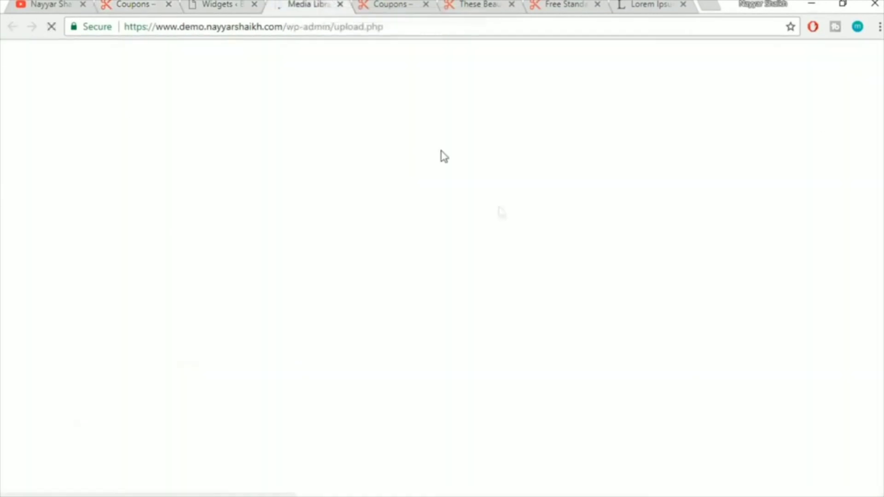
{"action": "scroll", "coordinate": [560, 276], "scroll_direction": "down", "scroll_amount": 7}
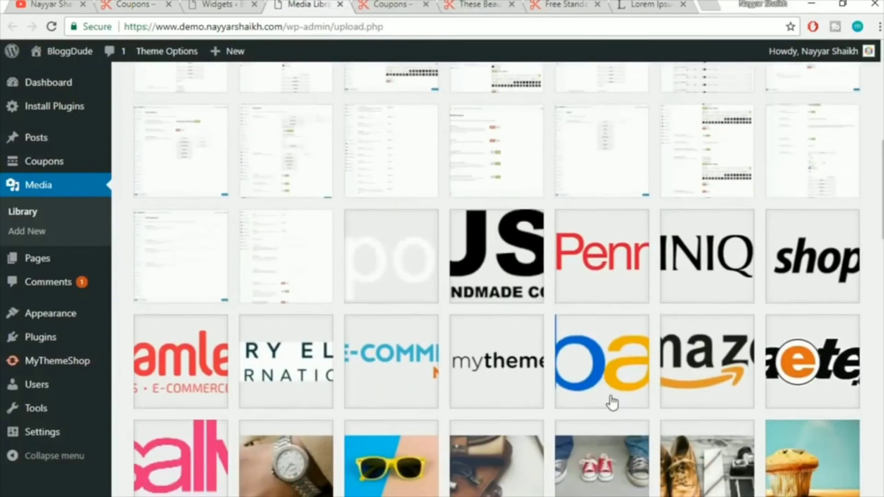
{"action": "left_click", "coordinate": [602, 386]}
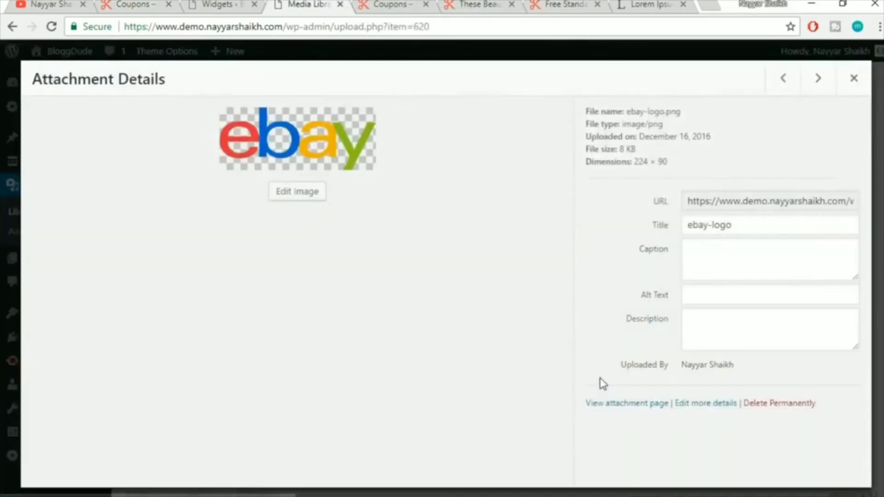
{"action": "left_click_drag", "start_coordinate": [688, 204], "coordinate": [763, 201]}
{"action": "triple_click", "coordinate": [763, 201]}
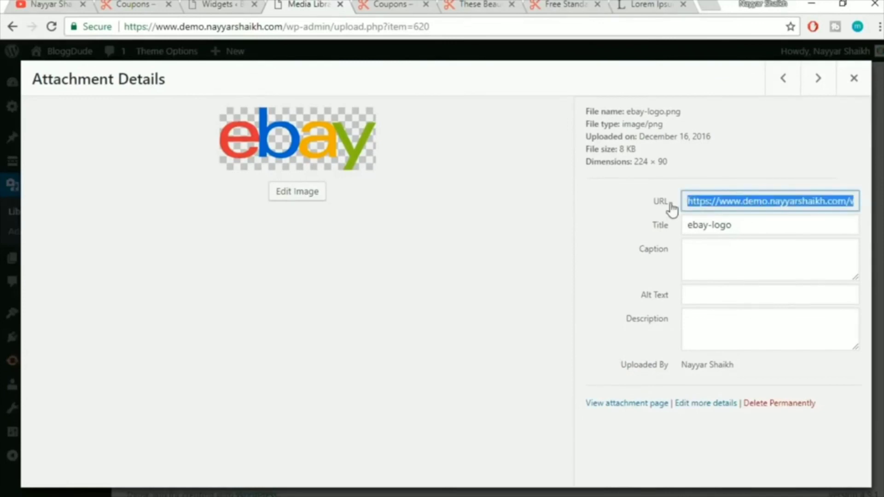
Paste the ebay-logo.png URL into Brand Image URL and save the widget
{"action": "left_click", "coordinate": [226, 4]}
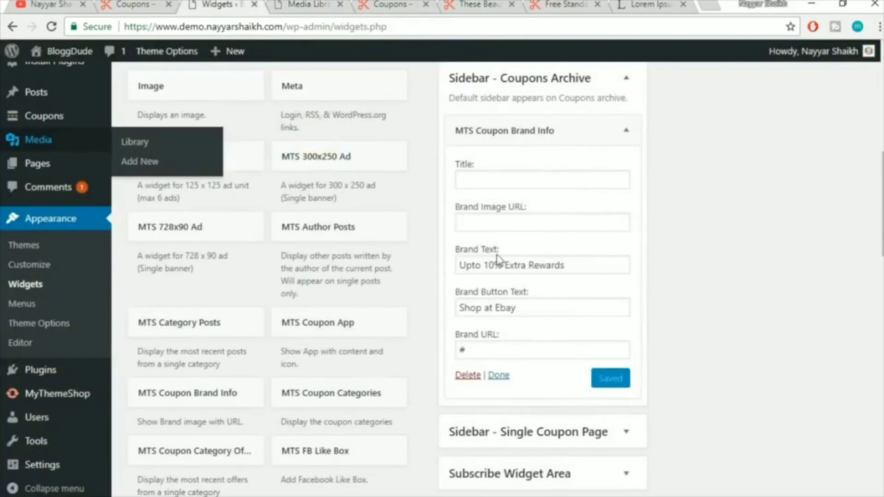
{"action": "left_click", "coordinate": [507, 223]}
{"action": "type", "text": "https://www.demo.nayyarshaikh.com/wp-content/uploads/2016/12/ebay-logo.png"}
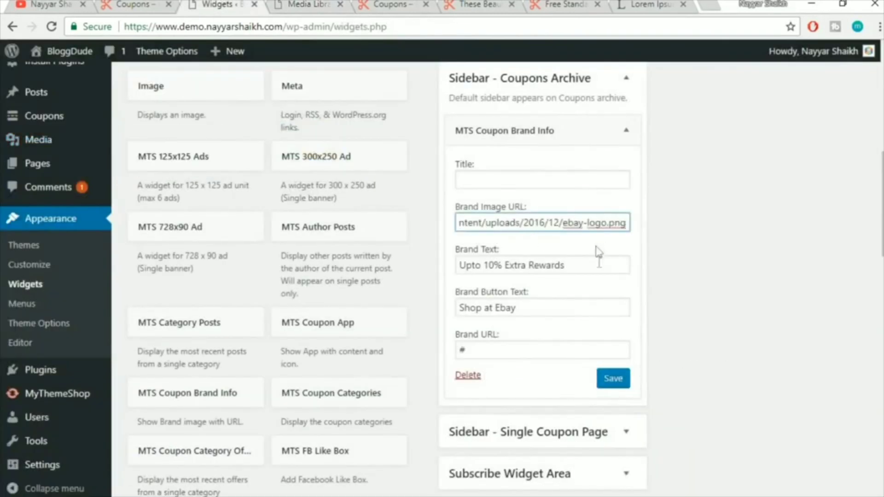
{"action": "left_click", "coordinate": [459, 265]}
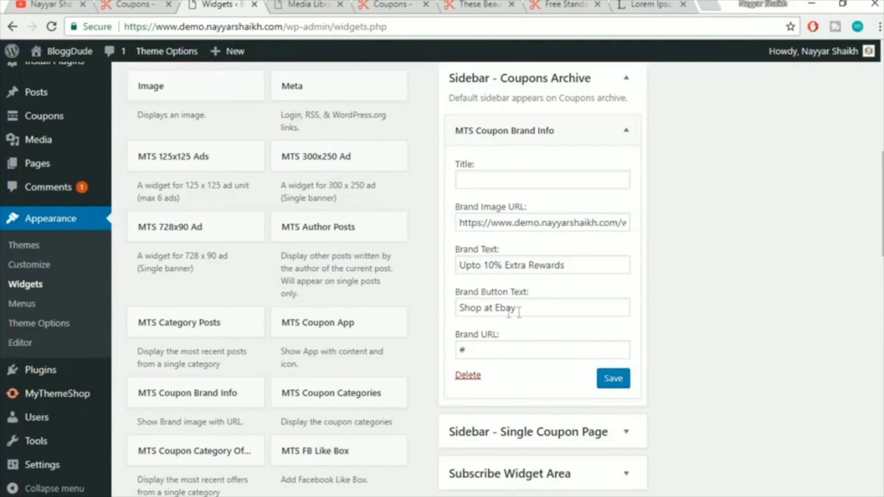
{"action": "left_click", "coordinate": [612, 379]}
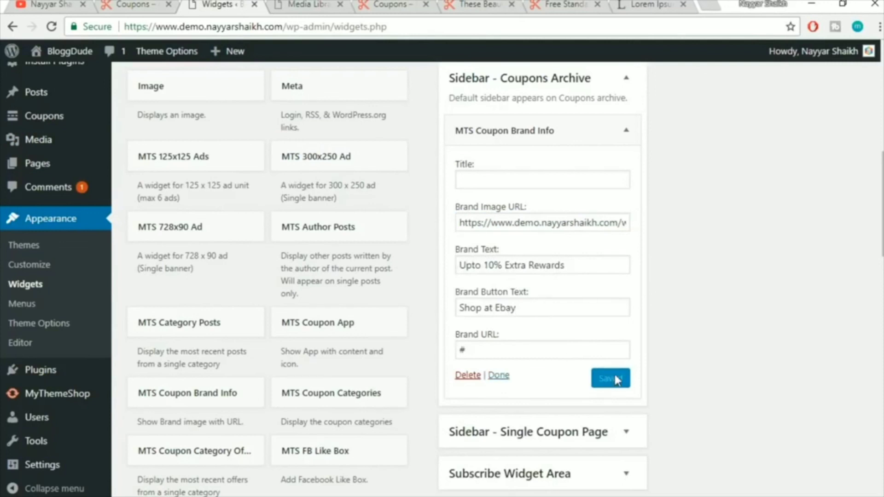
{"action": "scroll", "coordinate": [631, 358], "scroll_direction": "up", "scroll_amount": 2}
Collapse the Coupon Brand Info widget, reload the coupons page, and check its eBay brand box
{"action": "left_click", "coordinate": [627, 201]}
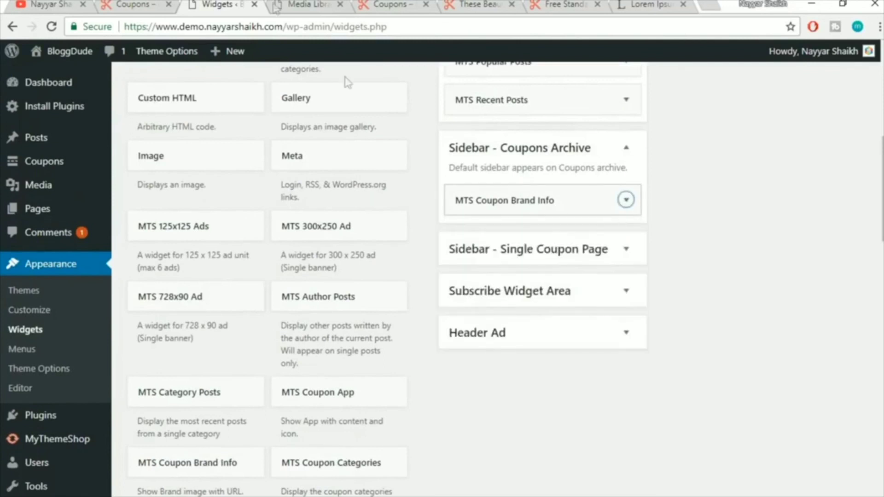
{"action": "left_click", "coordinate": [389, 5]}
{"action": "scroll", "coordinate": [309, 185], "scroll_direction": "up", "scroll_amount": 6}
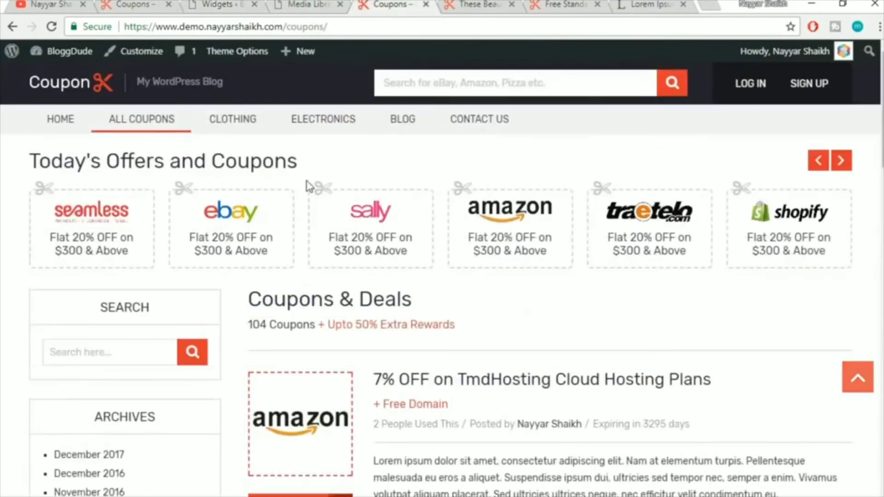
{"action": "left_click", "coordinate": [444, 27]}
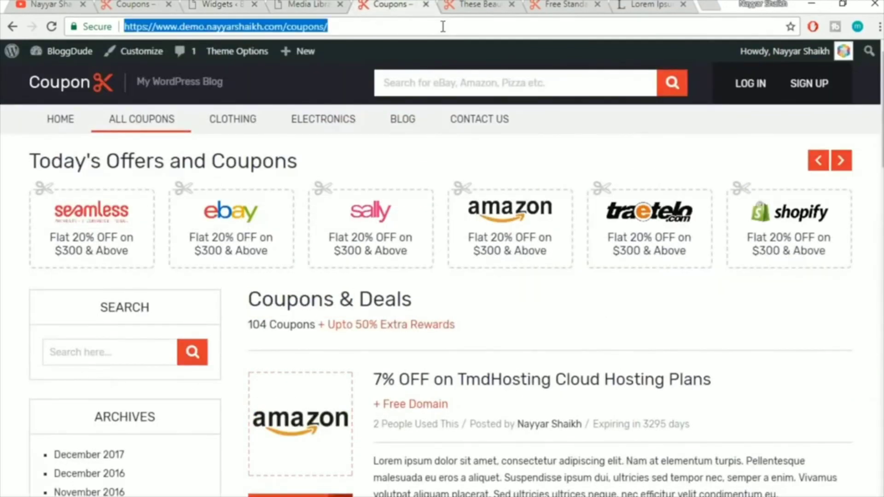
{"action": "key", "text": "Return"}
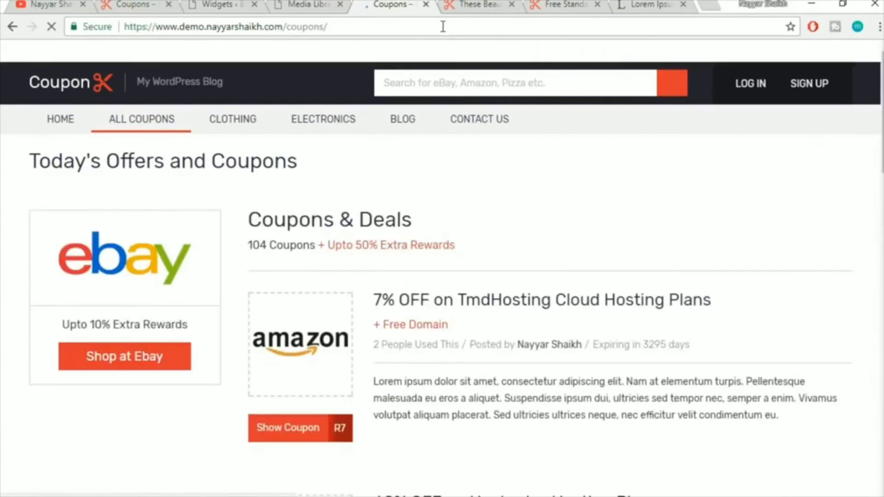
{"action": "scroll", "coordinate": [152, 324], "scroll_direction": "down", "scroll_amount": 2}
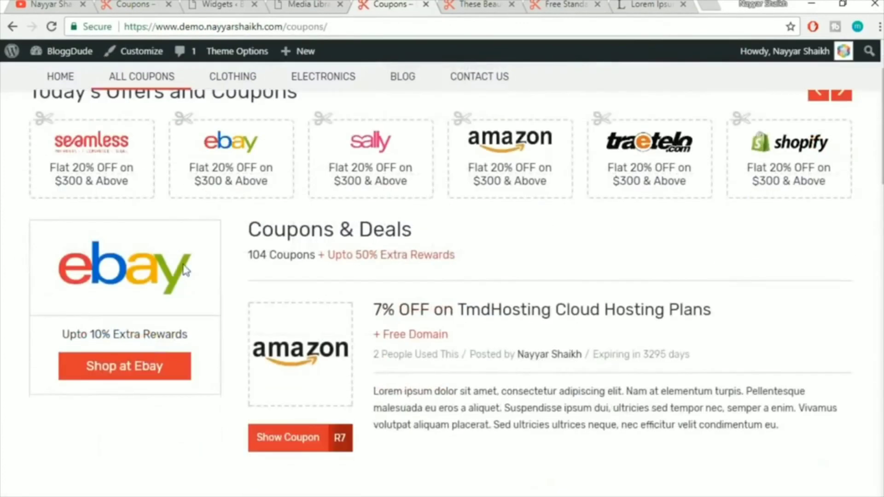
{"action": "left_click", "coordinate": [220, 5]}
{"action": "left_click", "coordinate": [166, 3]}
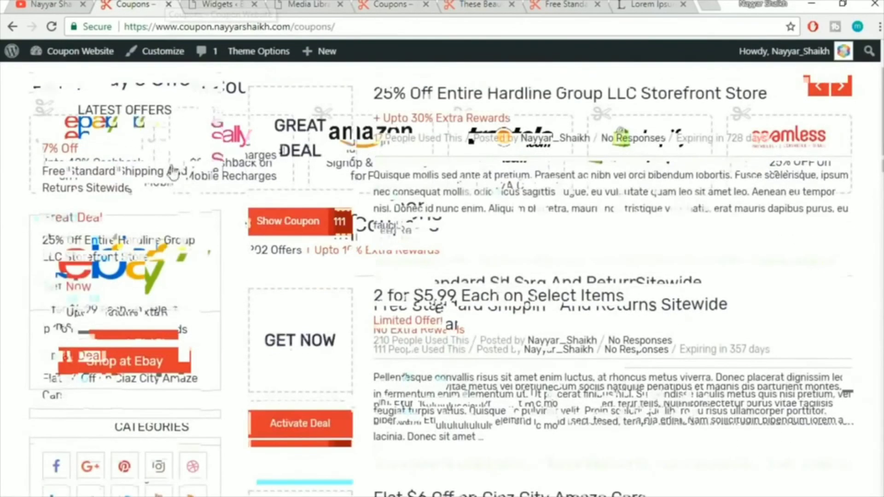
{"action": "scroll", "coordinate": [182, 220], "scroll_direction": "down", "scroll_amount": 3}
{"action": "scroll", "coordinate": [143, 299], "scroll_direction": "down", "scroll_amount": 8}
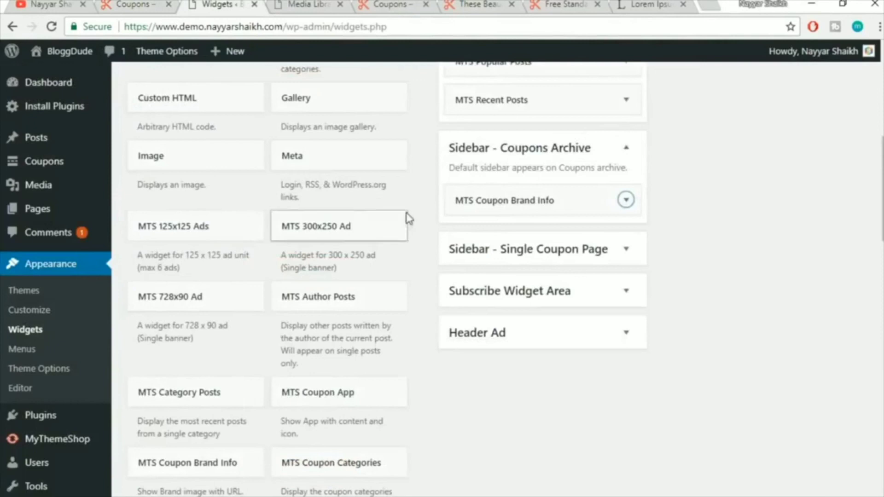
Add an MTS Latest Offers widget to Sidebar - Coupons Archive
{"action": "scroll", "coordinate": [410, 221], "scroll_direction": "down", "scroll_amount": 3}
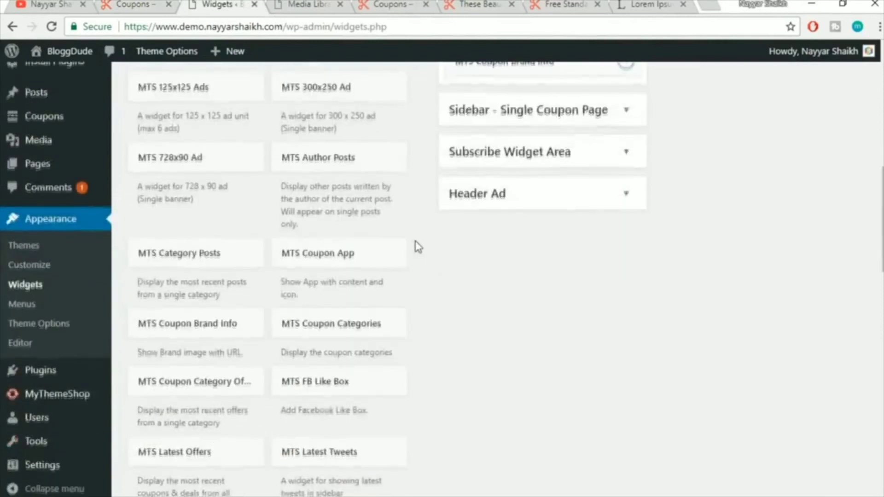
{"action": "scroll", "coordinate": [401, 258], "scroll_direction": "down", "scroll_amount": 2}
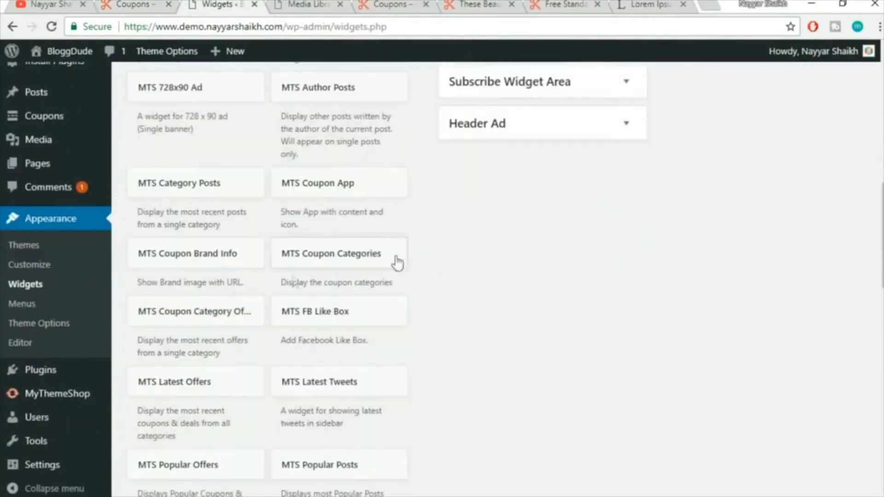
{"action": "left_click", "coordinate": [224, 393]}
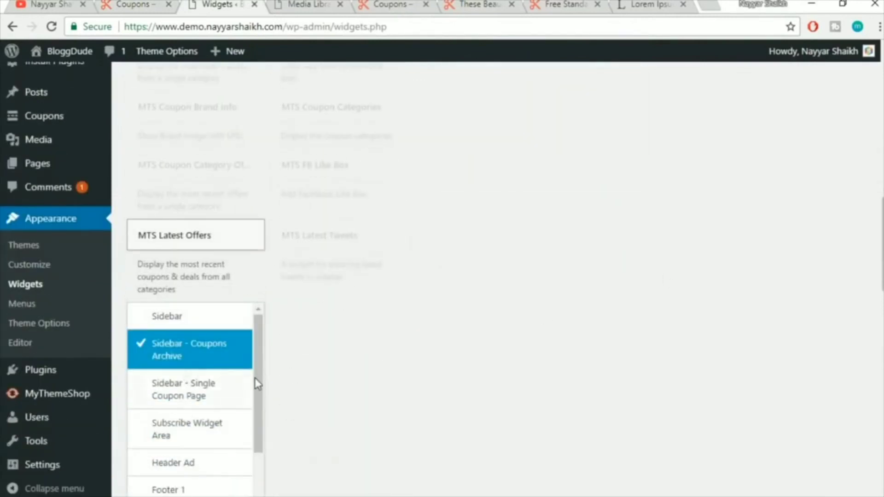
{"action": "scroll", "coordinate": [257, 384], "scroll_direction": "down", "scroll_amount": 2}
{"action": "scroll", "coordinate": [389, 406], "scroll_direction": "down", "scroll_amount": 3}
{"action": "left_click", "coordinate": [231, 396]}
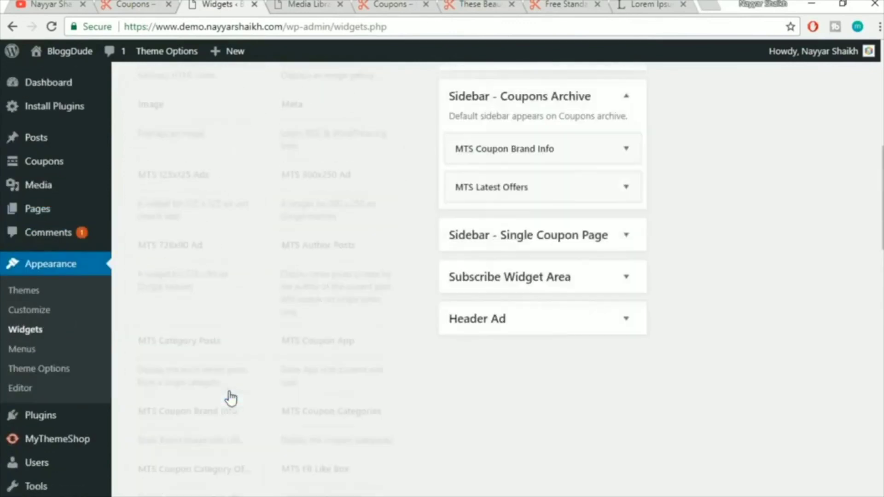
{"action": "left_click", "coordinate": [626, 234]}
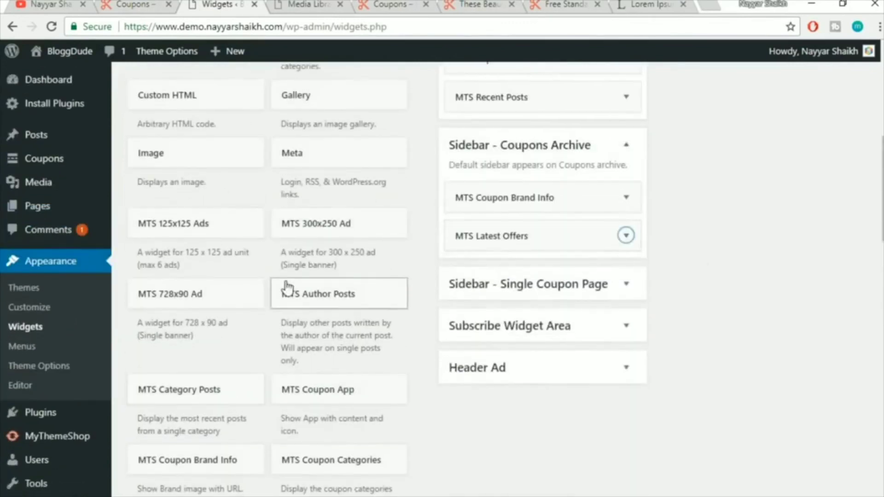
Add MTS Popular Offers to Sidebar - Coupons Archive and reload the front-end coupons page
{"action": "scroll", "coordinate": [287, 289], "scroll_direction": "down", "scroll_amount": 6}
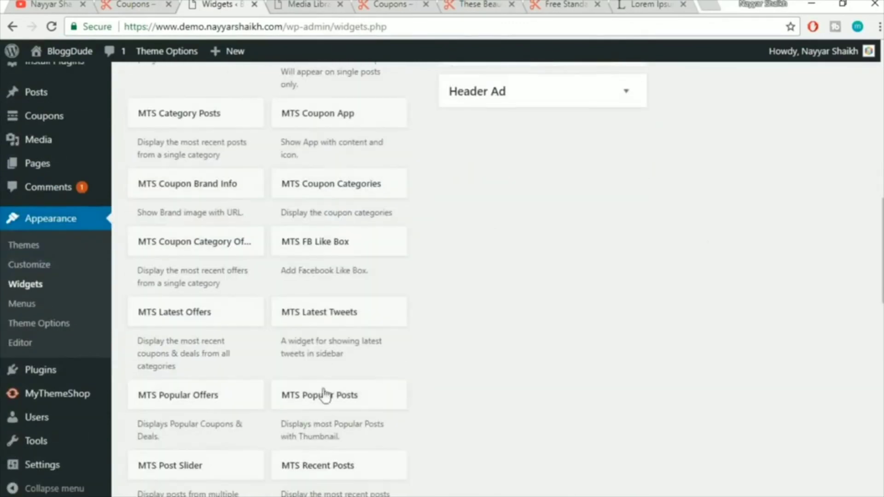
{"action": "left_click", "coordinate": [188, 400]}
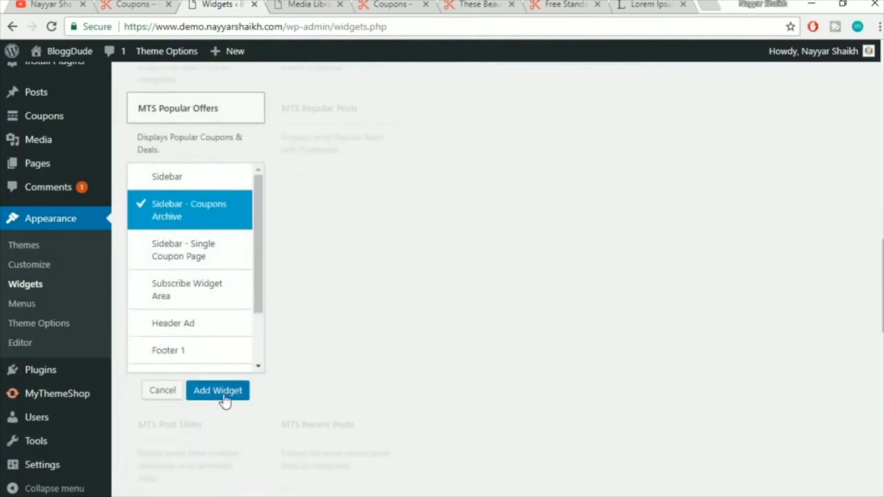
{"action": "left_click", "coordinate": [224, 400]}
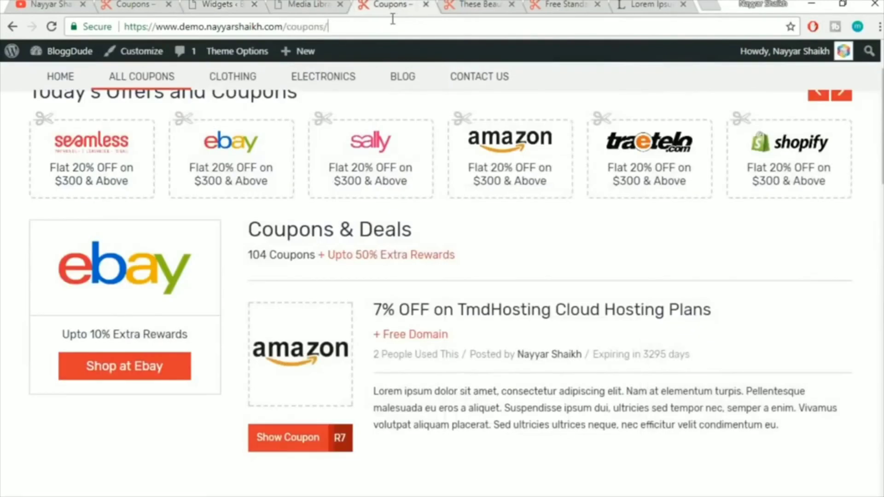
{"action": "left_click", "coordinate": [393, 18]}
{"action": "key", "text": "Return"}
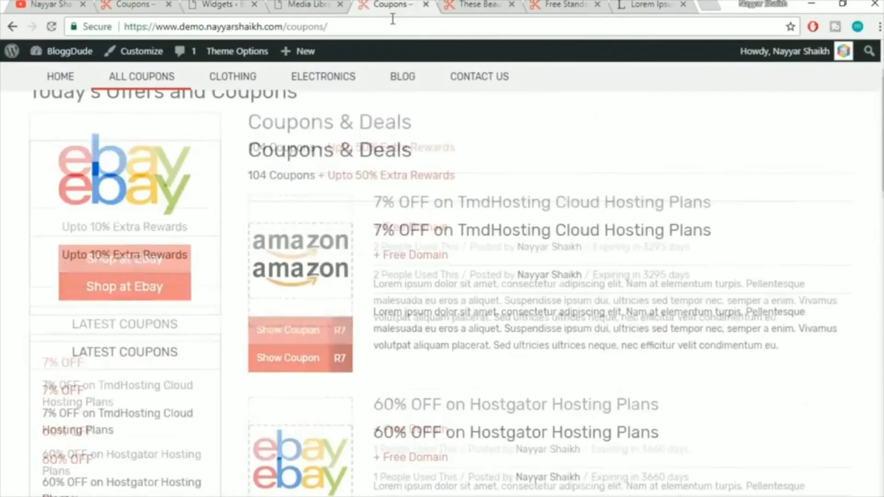
Compare the demo coupons page footer with the reference Coupon Website's footer
{"action": "scroll", "coordinate": [366, 154], "scroll_direction": "down", "scroll_amount": 3}
{"action": "scroll", "coordinate": [128, 239], "scroll_direction": "down", "scroll_amount": 5}
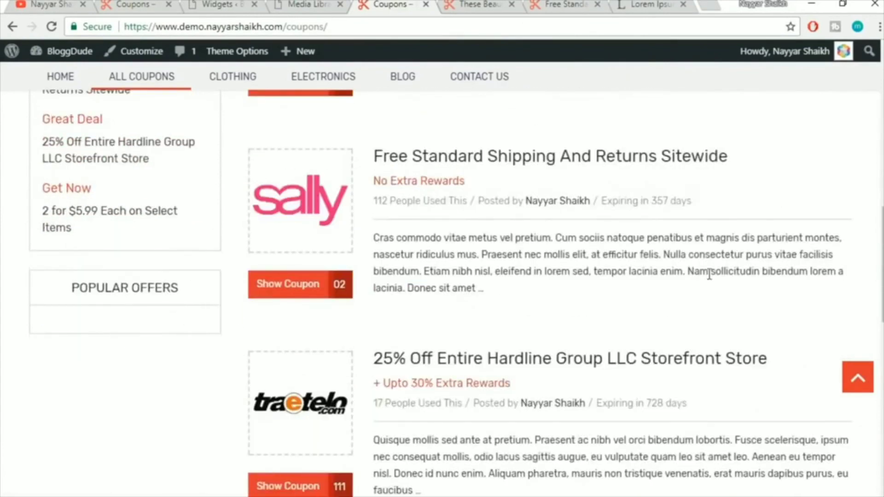
{"action": "scroll", "coordinate": [709, 267], "scroll_direction": "up", "scroll_amount": 5}
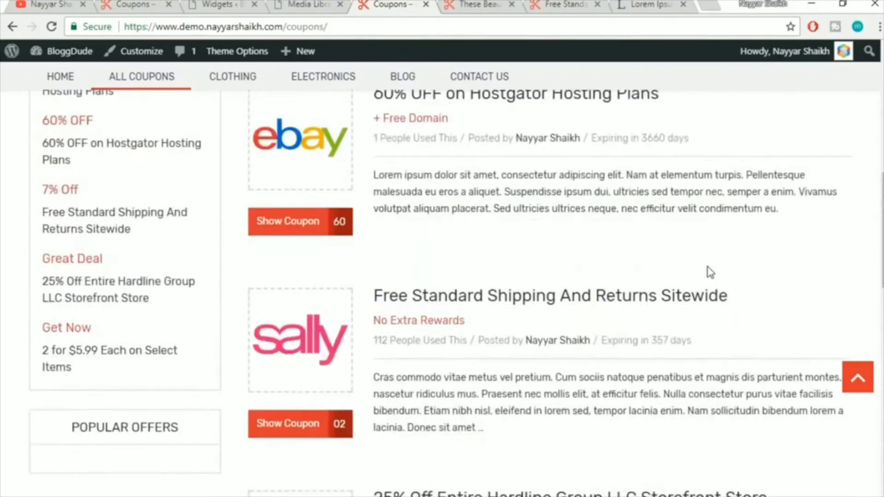
{"action": "scroll", "coordinate": [709, 272], "scroll_direction": "up", "scroll_amount": 3}
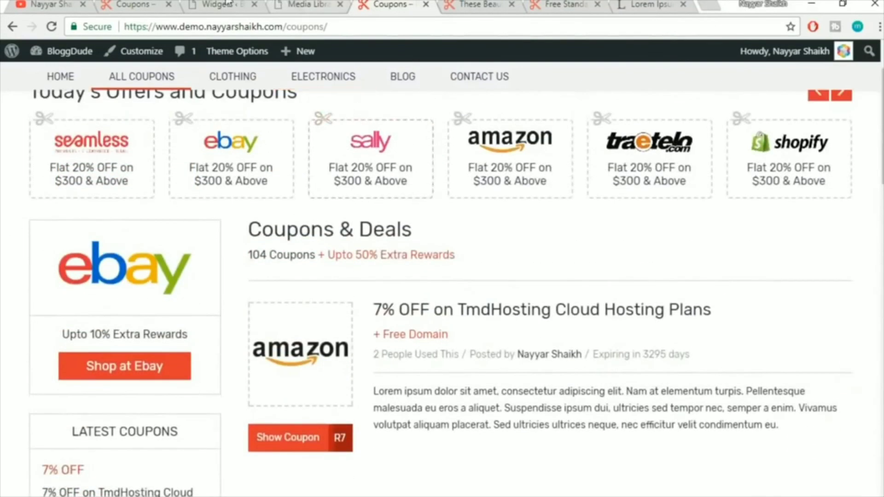
{"action": "left_click", "coordinate": [229, 3]}
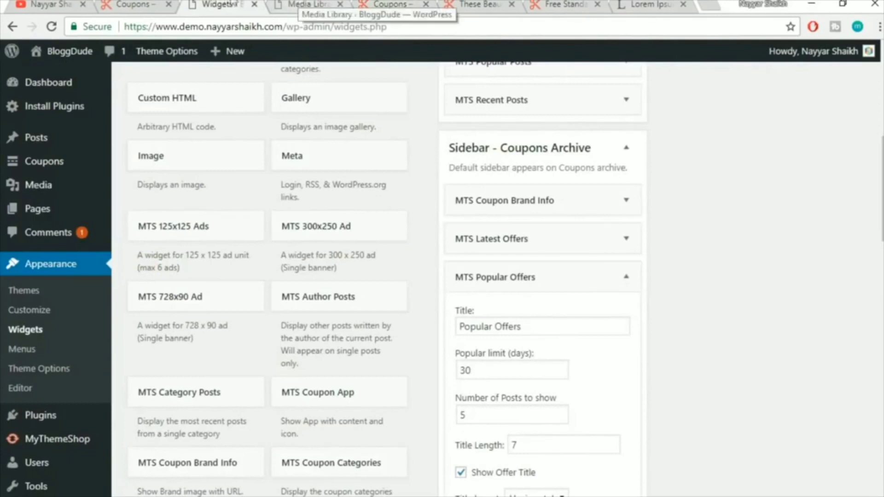
{"action": "left_click", "coordinate": [131, 4]}
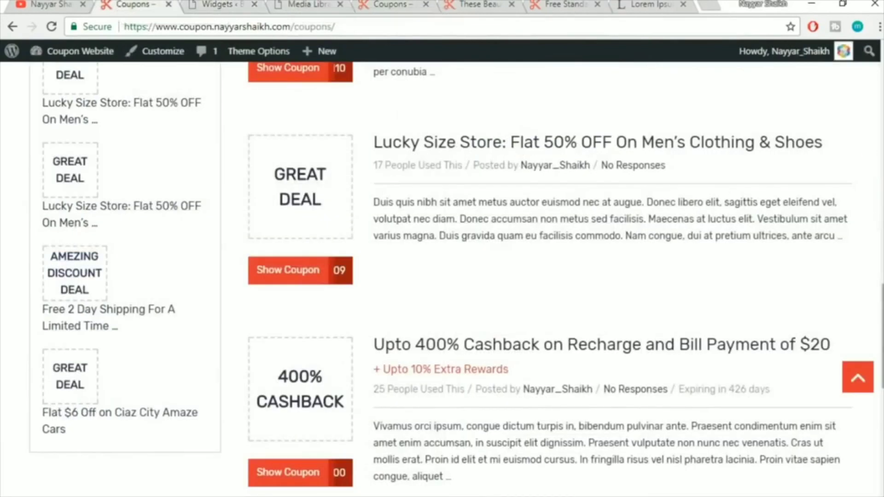
{"action": "scroll", "coordinate": [872, 221], "scroll_direction": "down", "scroll_amount": 9}
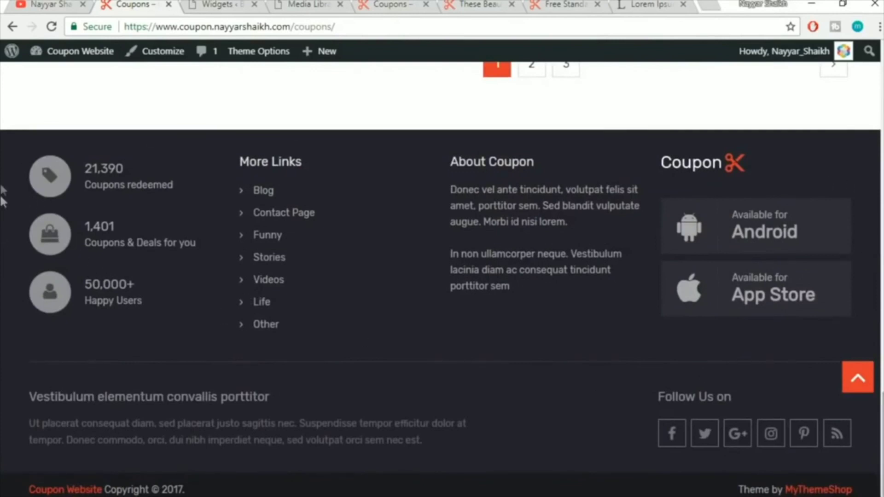
{"action": "left_click", "coordinate": [378, 3]}
{"action": "scroll", "coordinate": [494, 372], "scroll_direction": "down", "scroll_amount": 10}
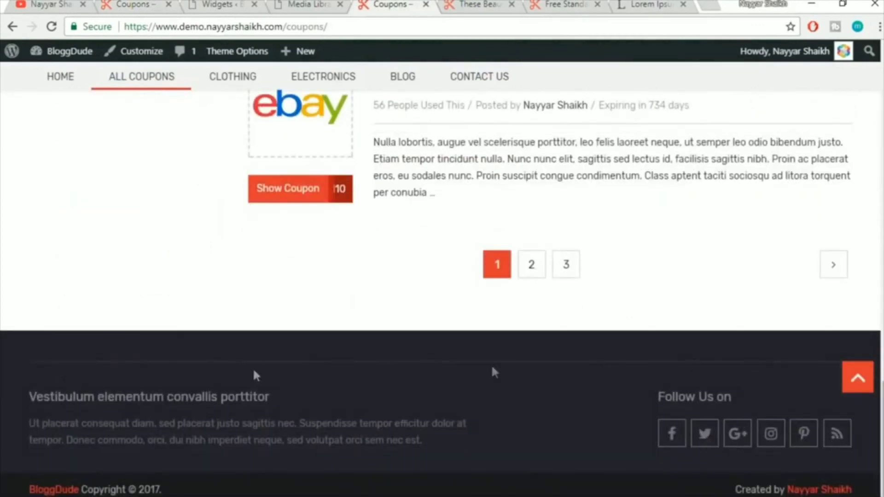
Collapse the Sidebar - Coupons Archive area and scroll to the Footer widget areas
{"action": "left_click", "coordinate": [235, 4]}
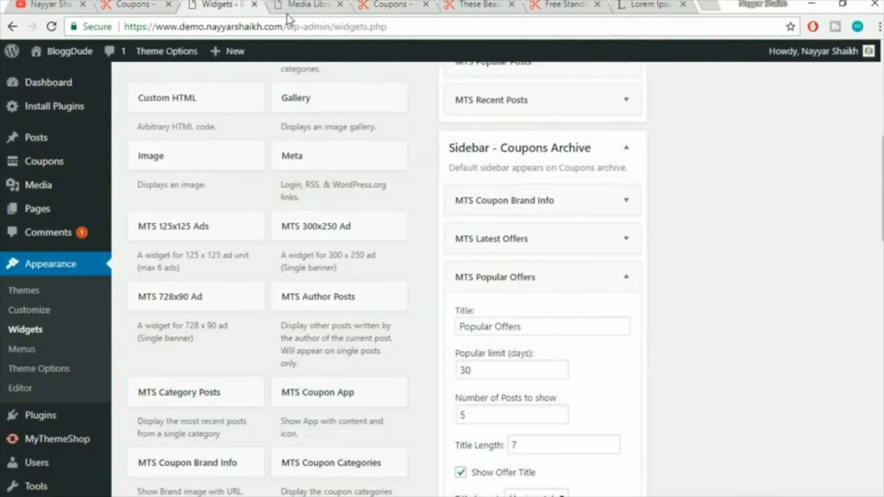
{"action": "left_click", "coordinate": [627, 148]}
{"action": "scroll", "coordinate": [750, 319], "scroll_direction": "up", "scroll_amount": 8}
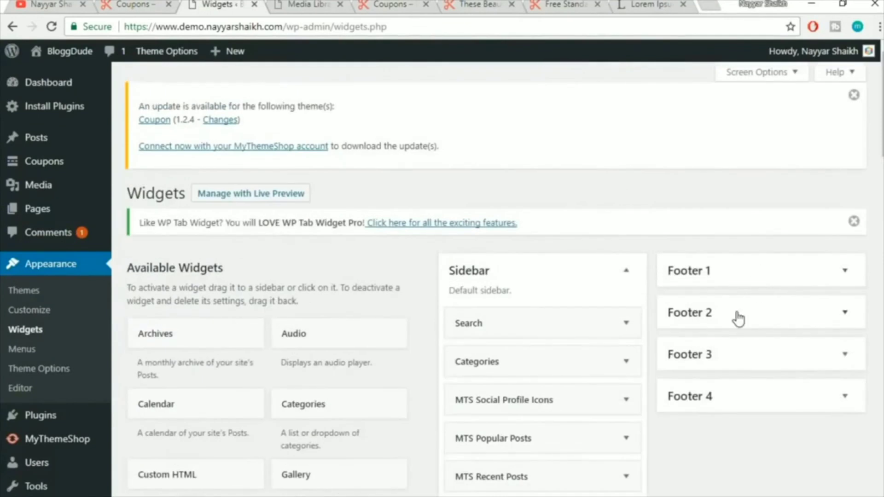
Add an MTS Site Stats widget to Footer 1, referencing the reference site's footer
{"action": "left_click", "coordinate": [131, 4]}
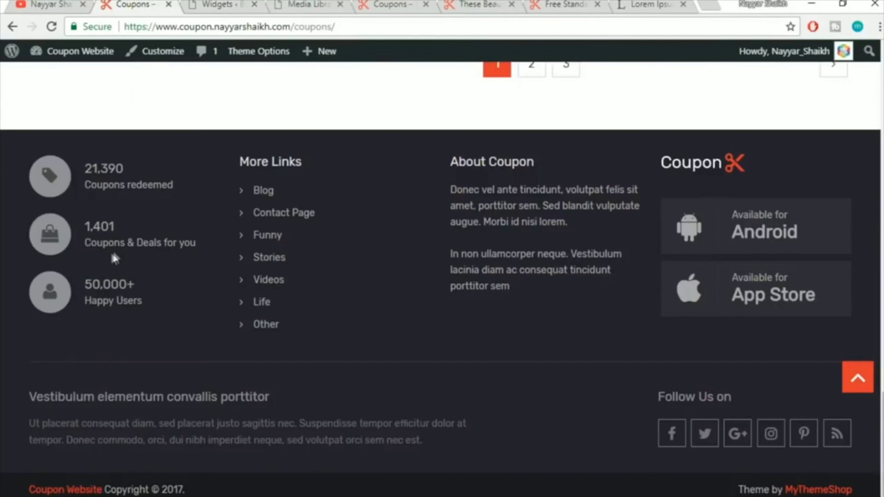
{"action": "left_click", "coordinate": [232, 5]}
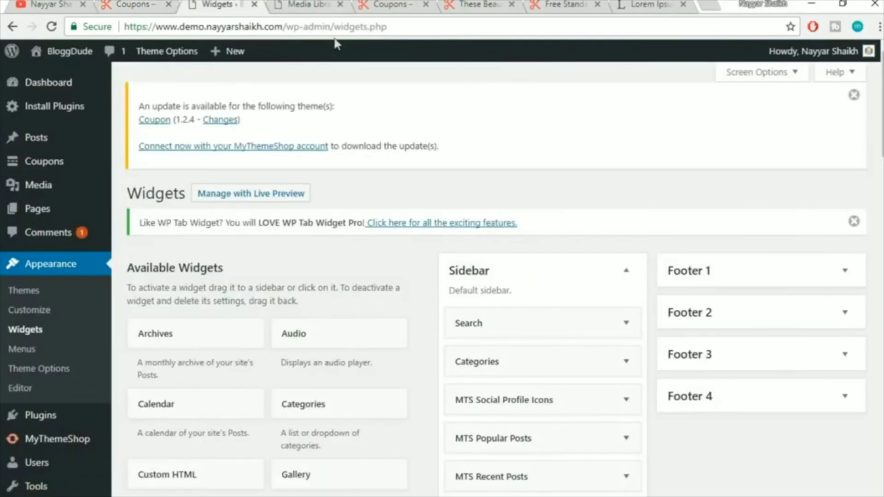
{"action": "scroll", "coordinate": [401, 256], "scroll_direction": "down", "scroll_amount": 20}
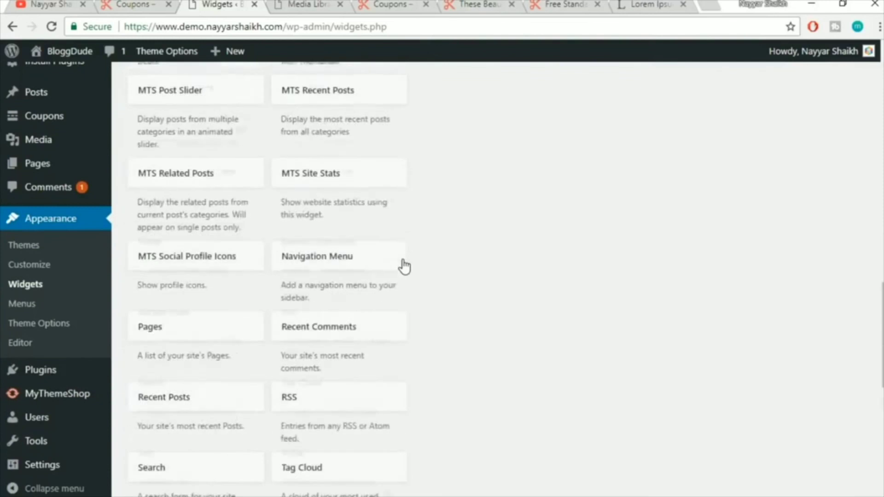
{"action": "scroll", "coordinate": [525, 297], "scroll_direction": "down", "scroll_amount": 2}
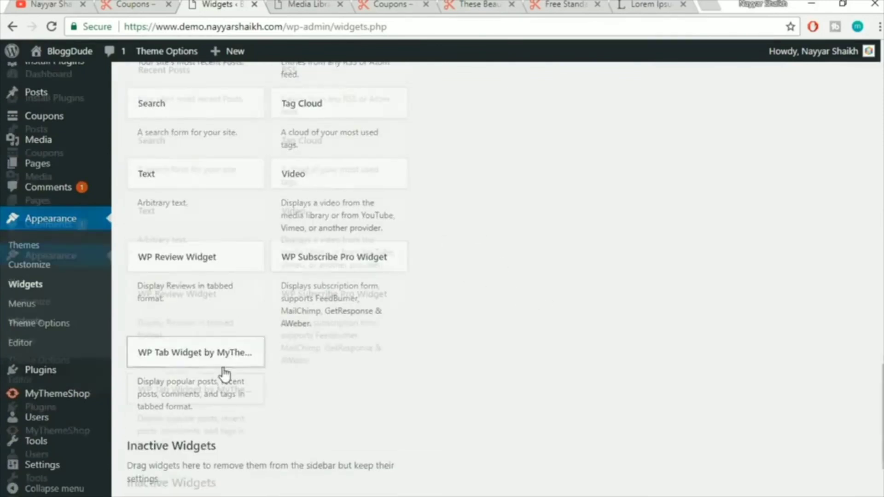
{"action": "scroll", "coordinate": [225, 374], "scroll_direction": "up", "scroll_amount": 5}
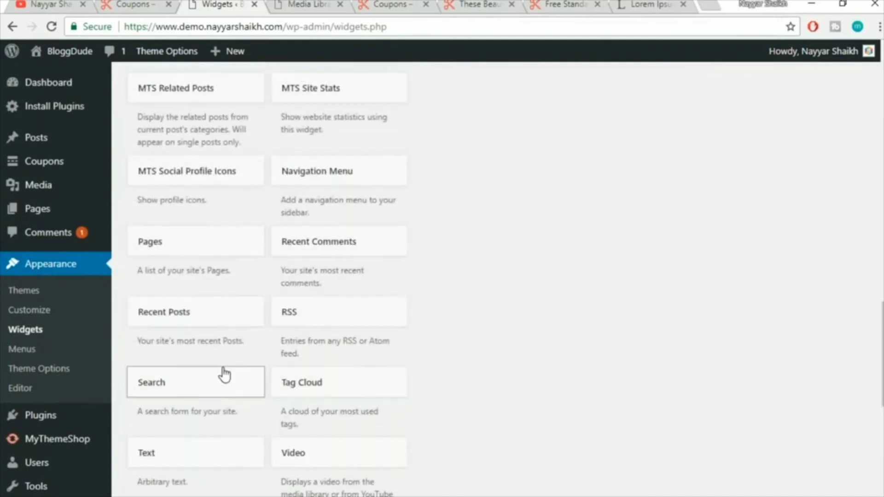
{"action": "scroll", "coordinate": [225, 372], "scroll_direction": "up", "scroll_amount": 2}
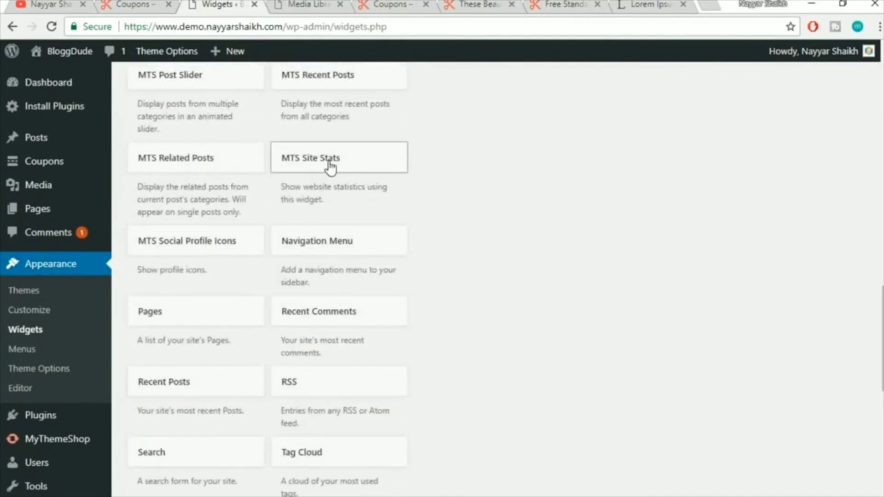
{"action": "left_click", "coordinate": [330, 168]}
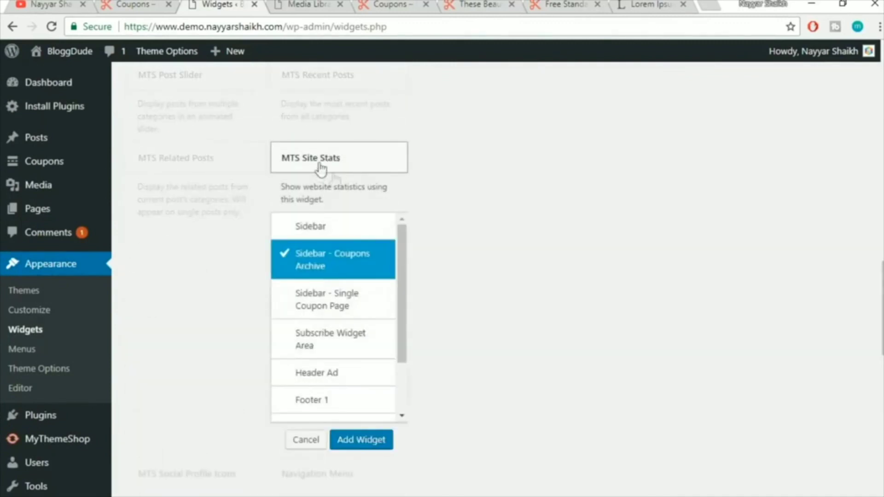
{"action": "scroll", "coordinate": [358, 291], "scroll_direction": "down", "scroll_amount": 2}
{"action": "left_click", "coordinate": [342, 335]}
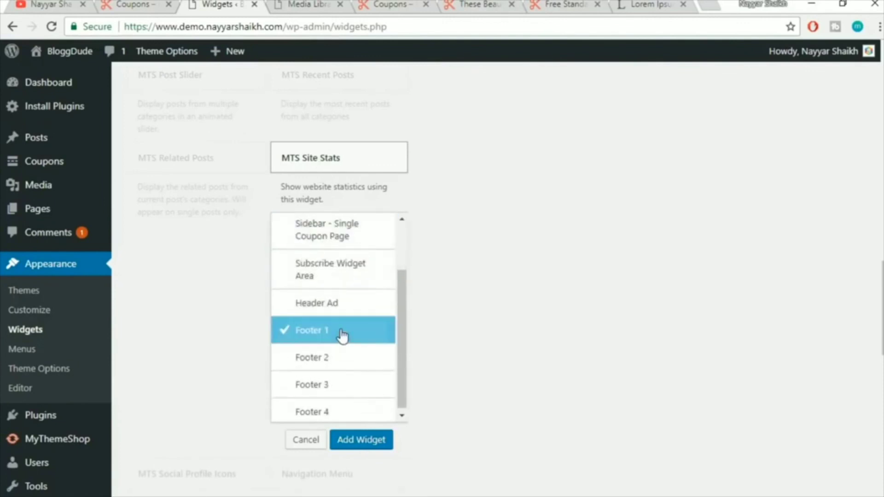
{"action": "left_click", "coordinate": [137, 3]}
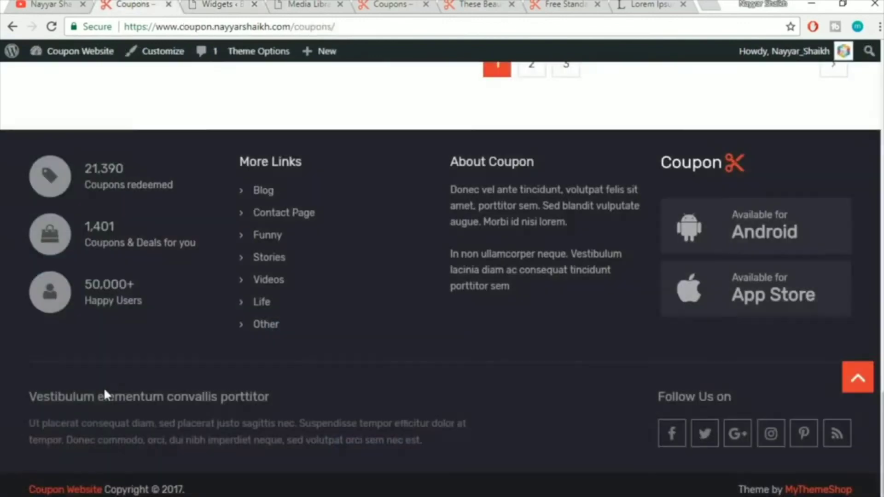
{"action": "left_click", "coordinate": [241, 3]}
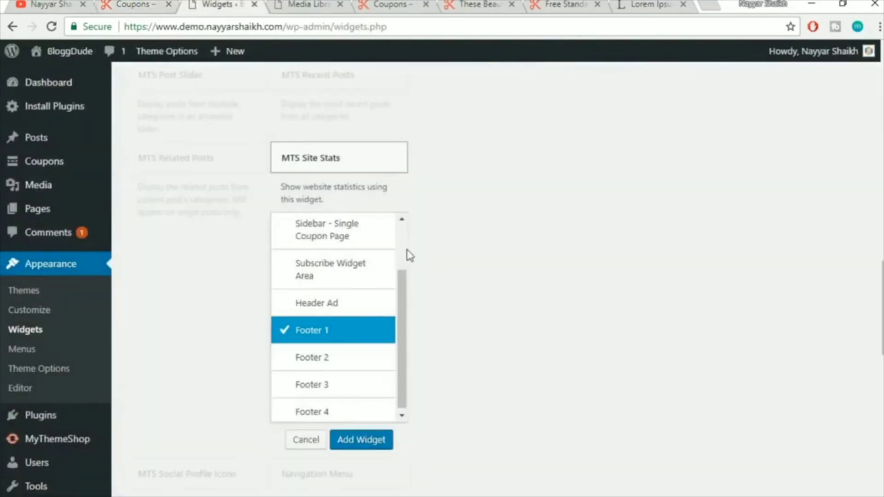
{"action": "left_click", "coordinate": [362, 440]}
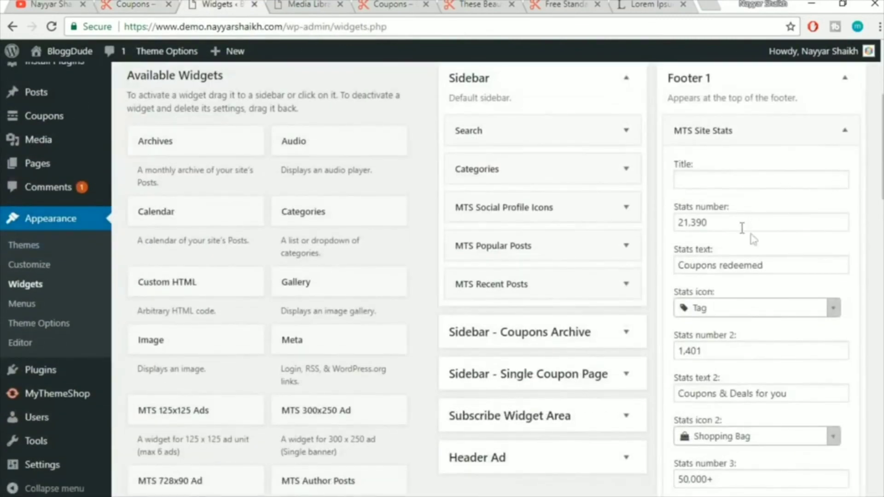
Match the first stat's 21,390 figure and Coupons redeemed text to the reference footer
{"action": "scroll", "coordinate": [753, 238], "scroll_direction": "down", "scroll_amount": 3}
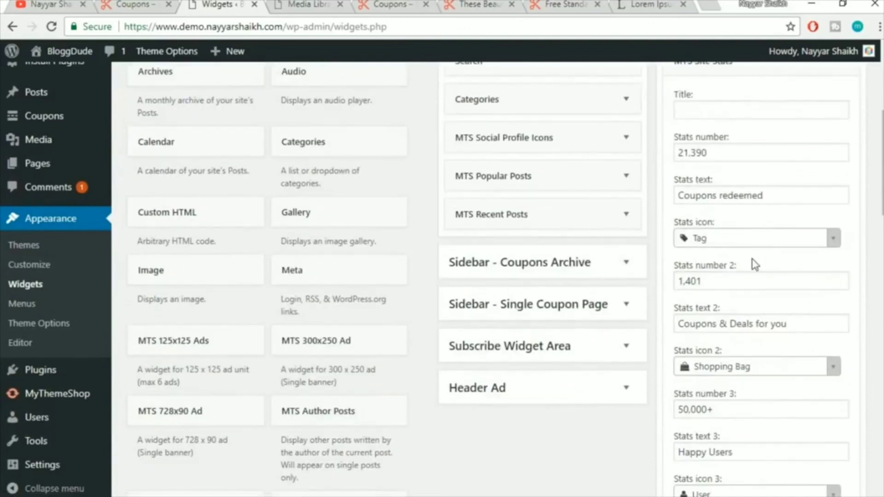
{"action": "scroll", "coordinate": [758, 251], "scroll_direction": "up", "scroll_amount": 3}
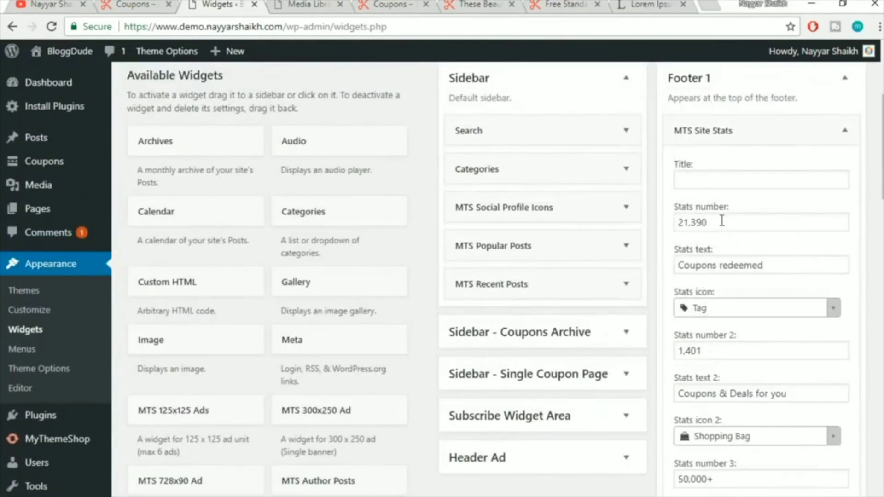
{"action": "left_click", "coordinate": [144, 3]}
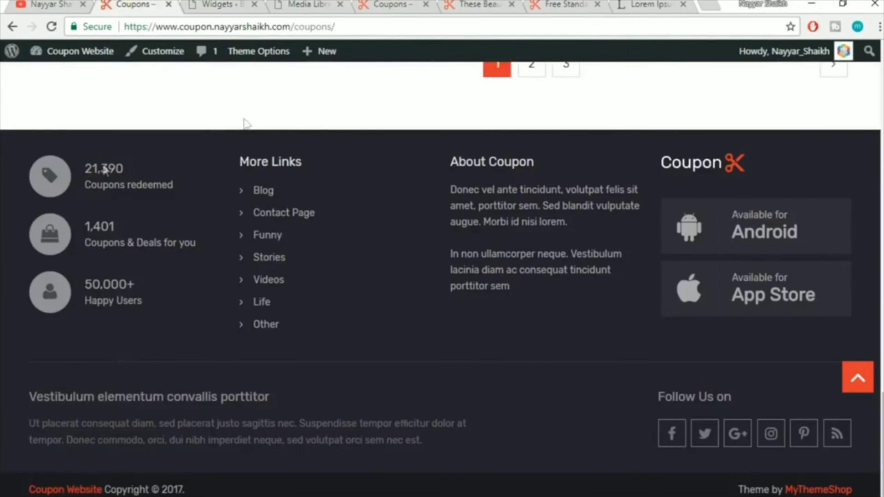
{"action": "left_click", "coordinate": [114, 182]}
{"action": "left_click_drag", "start_coordinate": [79, 187], "coordinate": [181, 183]}
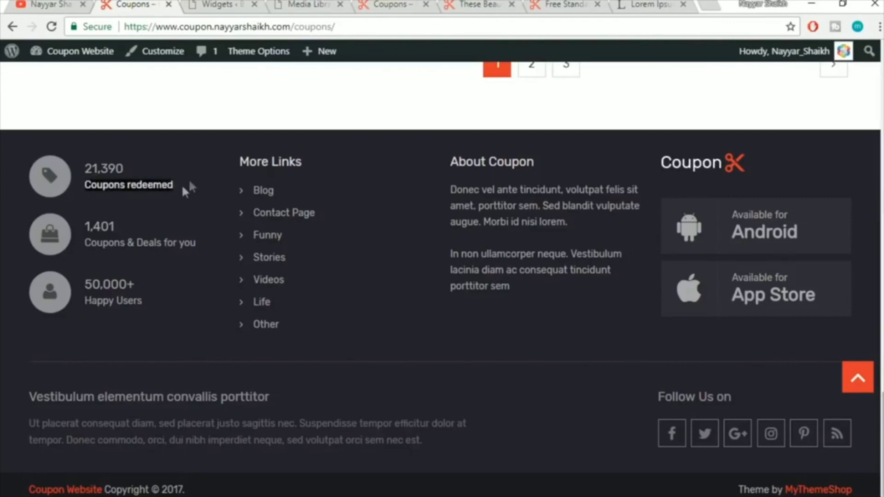
{"action": "left_click", "coordinate": [223, 4]}
{"action": "left_click_drag", "start_coordinate": [750, 220], "coordinate": [637, 223]}
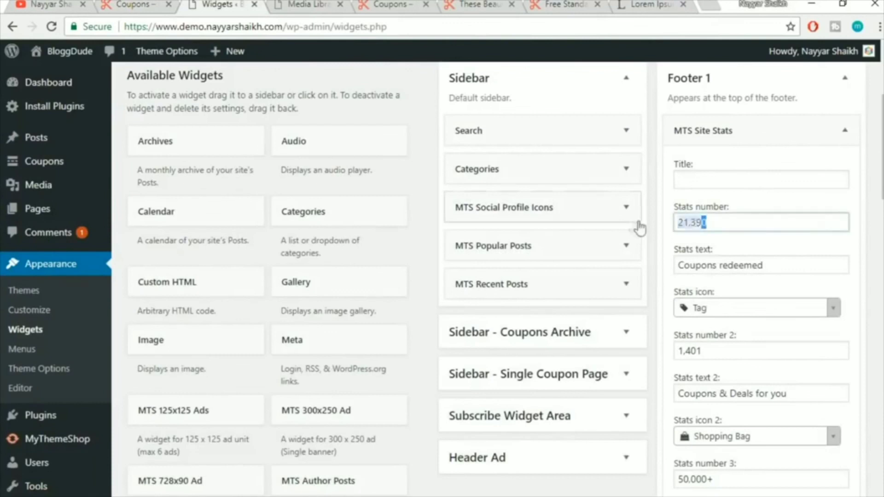
{"action": "left_click_drag", "start_coordinate": [787, 267], "coordinate": [641, 279]}
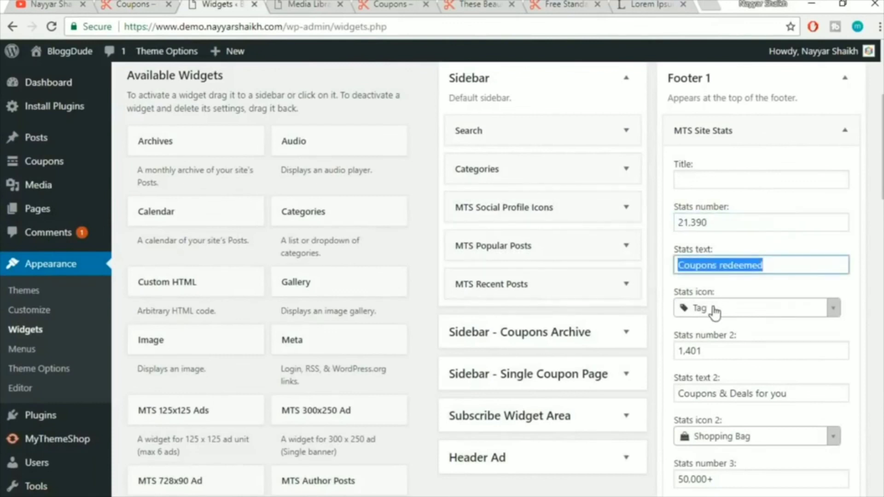
Set the first stat's icon to Suitcase, save the Site Stats widget, and view the live footer
{"action": "scroll", "coordinate": [833, 297], "scroll_direction": "down", "scroll_amount": 2}
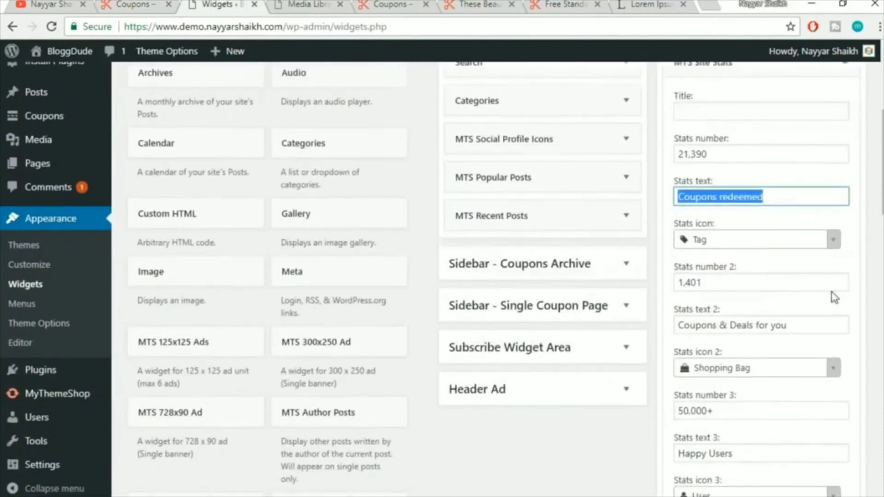
{"action": "left_click", "coordinate": [722, 246]}
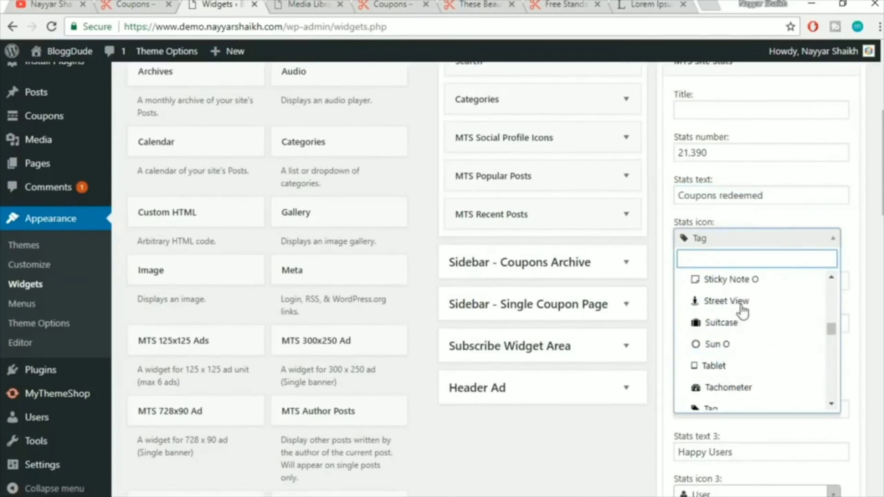
{"action": "left_click", "coordinate": [740, 325]}
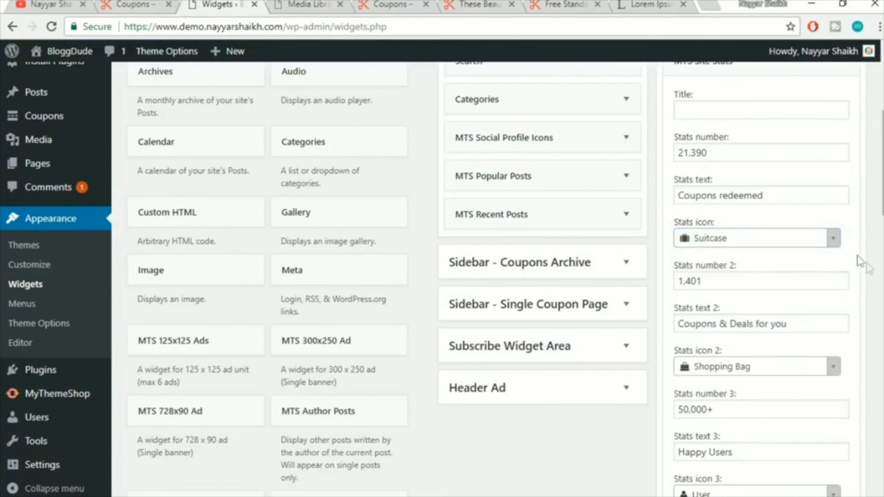
{"action": "scroll", "coordinate": [866, 265], "scroll_direction": "down", "scroll_amount": 3}
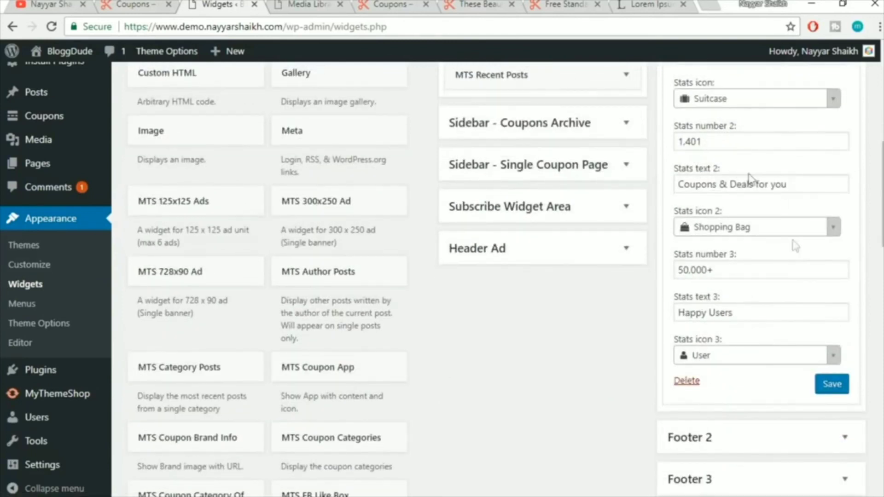
{"action": "left_click", "coordinate": [829, 385]}
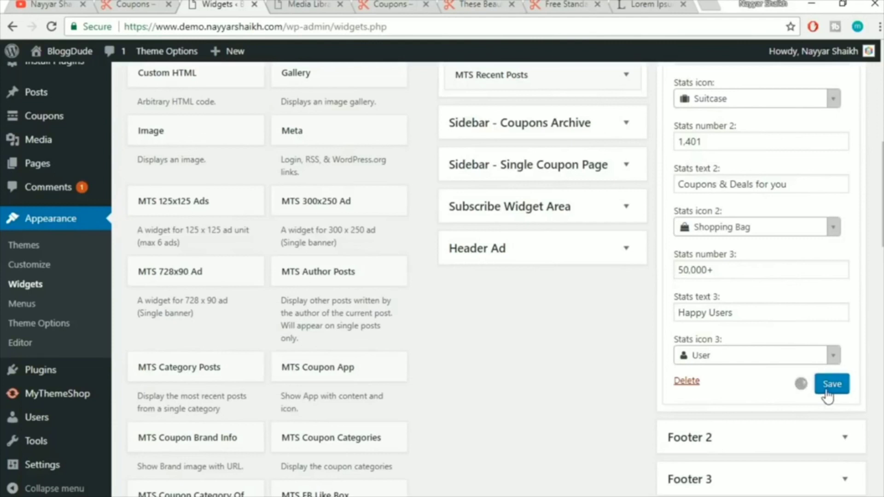
{"action": "scroll", "coordinate": [827, 393], "scroll_direction": "up", "scroll_amount": 6}
{"action": "left_click", "coordinate": [844, 199]}
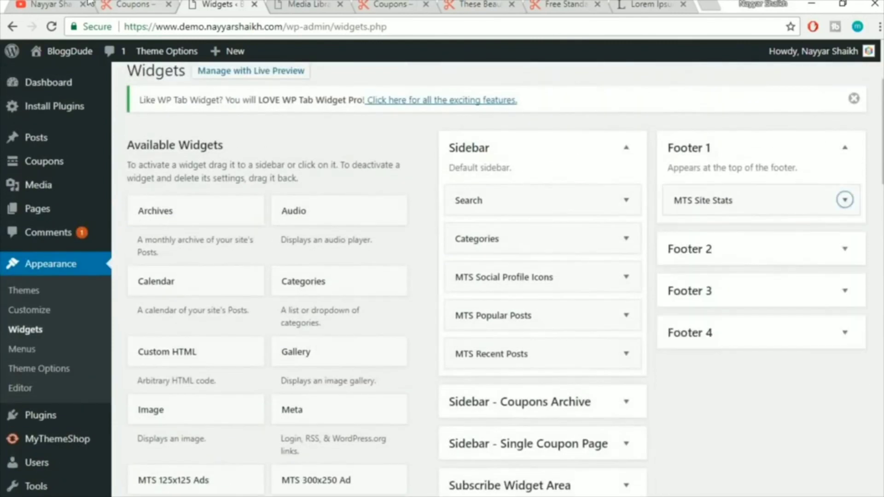
{"action": "left_click", "coordinate": [140, 4]}
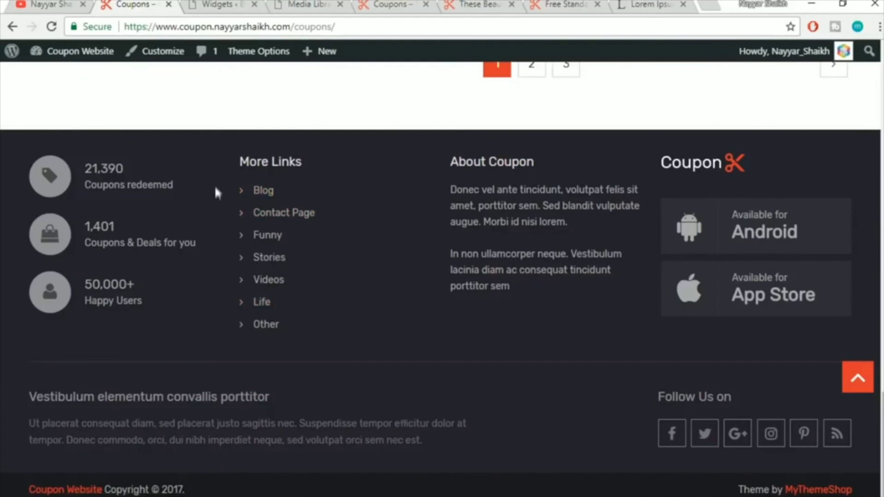
Add a Navigation Menu widget to Footer 2
{"action": "left_click", "coordinate": [225, 5]}
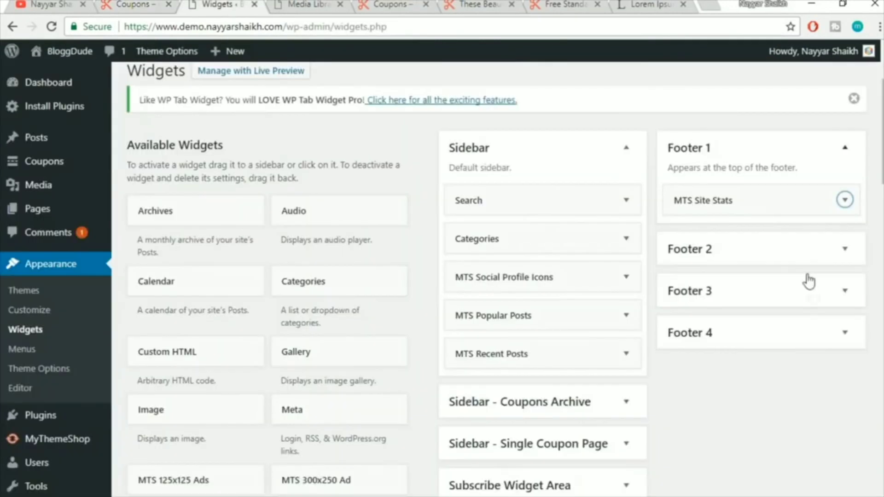
{"action": "scroll", "coordinate": [443, 276], "scroll_direction": "down", "scroll_amount": 10}
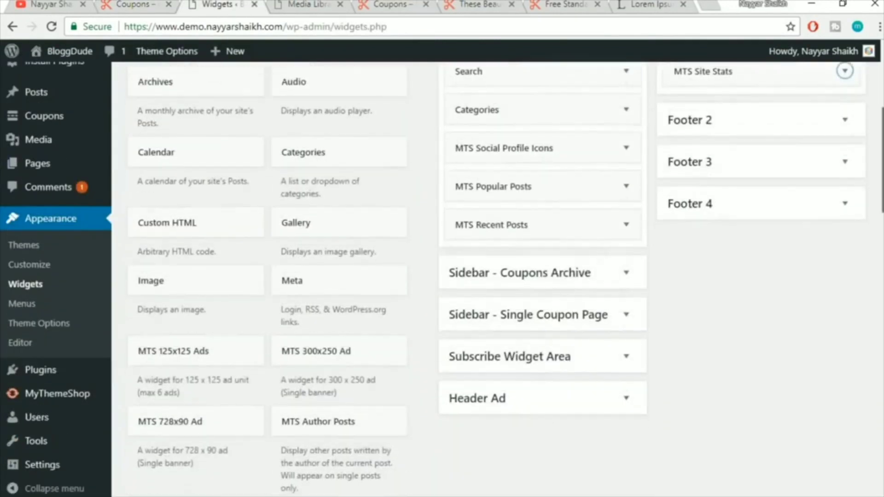
{"action": "scroll", "coordinate": [668, 326], "scroll_direction": "down", "scroll_amount": 3}
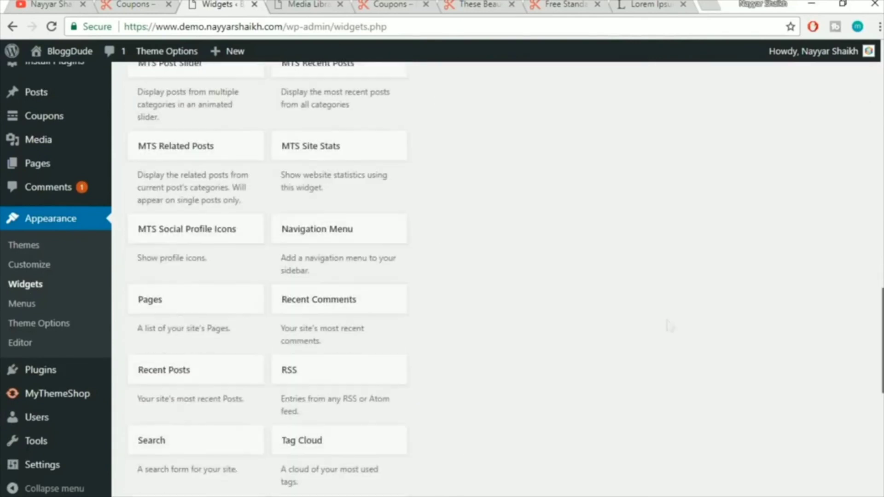
{"action": "left_click", "coordinate": [321, 233]}
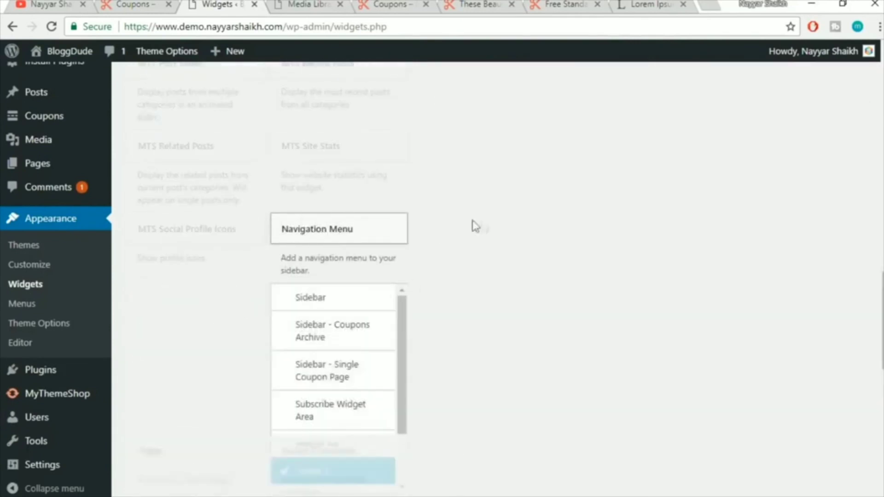
{"action": "scroll", "coordinate": [363, 322], "scroll_direction": "down", "scroll_amount": 3}
{"action": "left_click", "coordinate": [339, 360]}
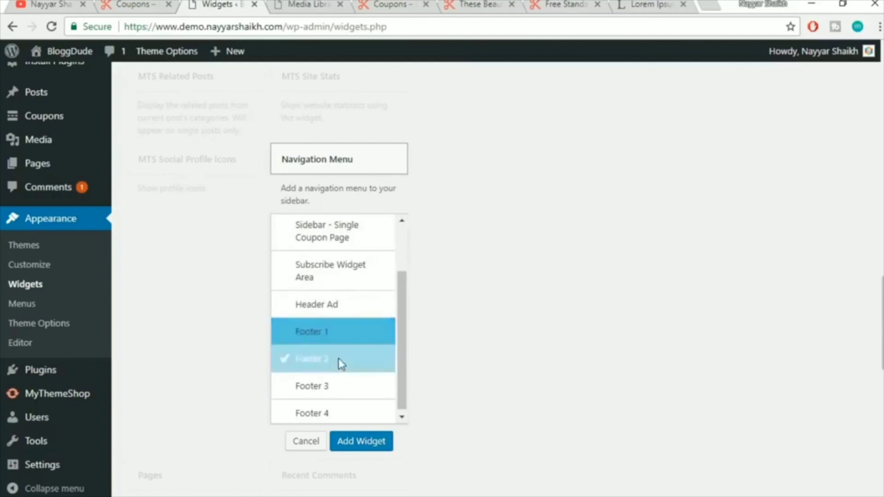
{"action": "left_click", "coordinate": [370, 444]}
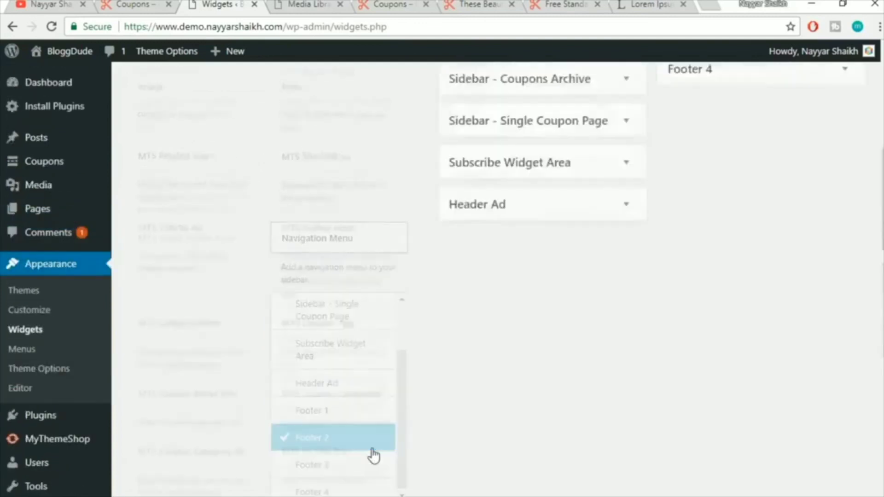
Title the navigation widget More Links, choose Main Menu, and save it
{"action": "left_click", "coordinate": [768, 280]}
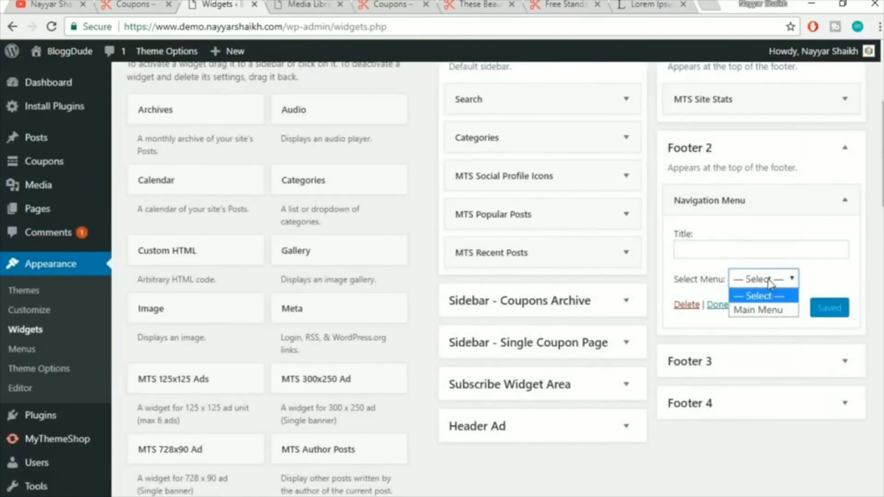
{"action": "left_click", "coordinate": [721, 250]}
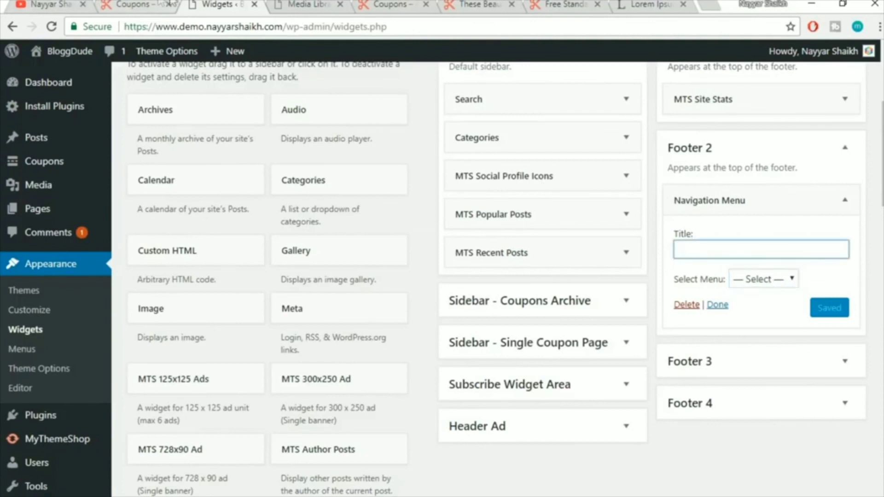
{"action": "left_click", "coordinate": [159, 4]}
{"action": "left_click", "coordinate": [240, 4]}
{"action": "type", "text": "More Links"}
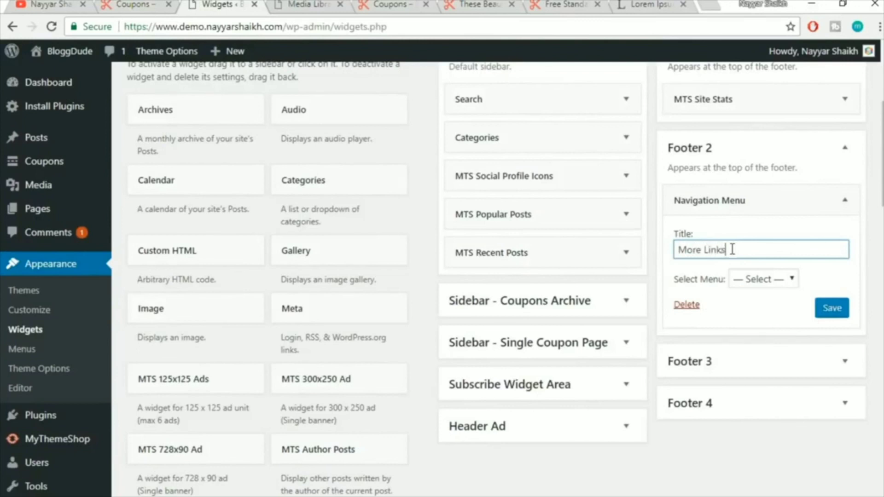
{"action": "left_click", "coordinate": [767, 281]}
{"action": "left_click", "coordinate": [767, 310]}
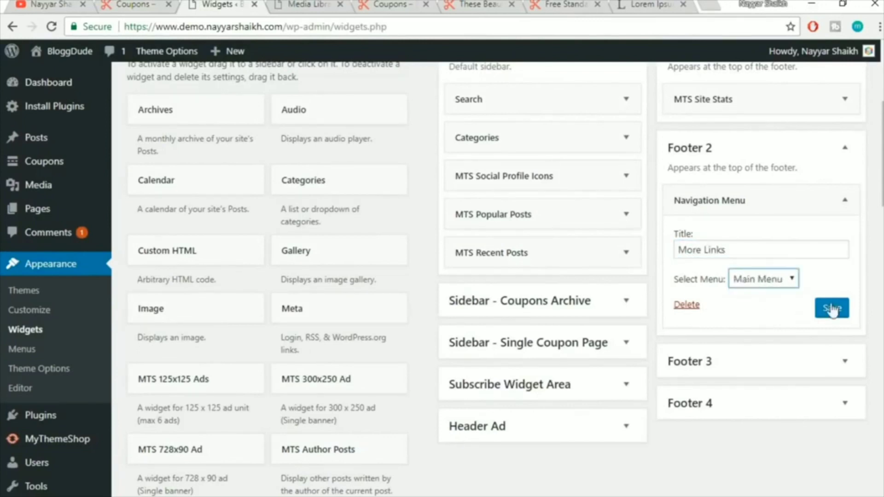
{"action": "left_click", "coordinate": [832, 308]}
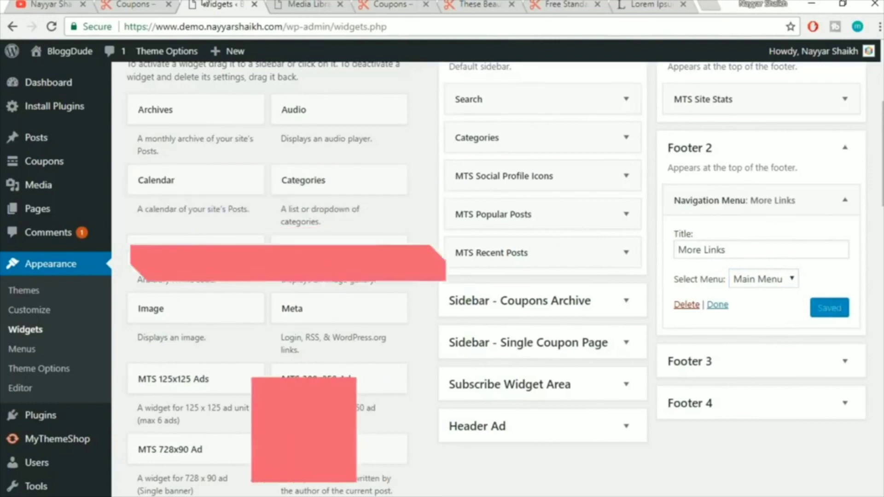
View the More Links menu in the live footer and collapse the Footer 2 area
{"action": "left_click", "coordinate": [157, 4]}
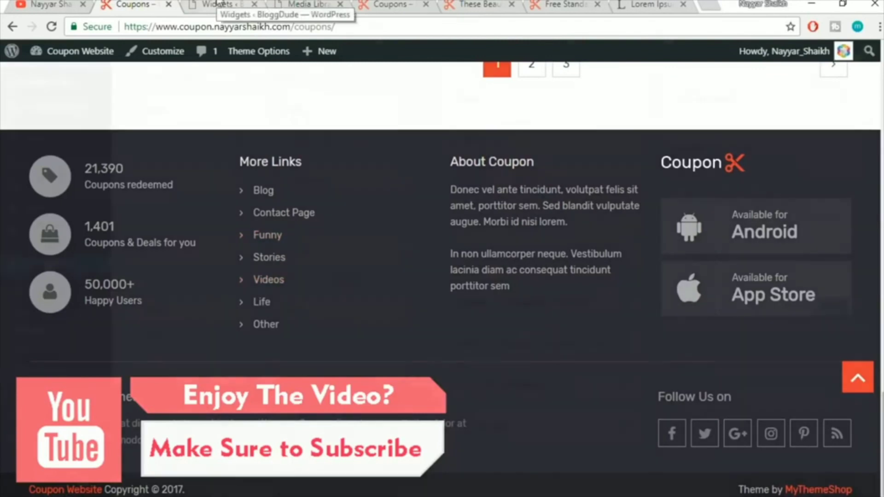
{"action": "left_click", "coordinate": [217, 4]}
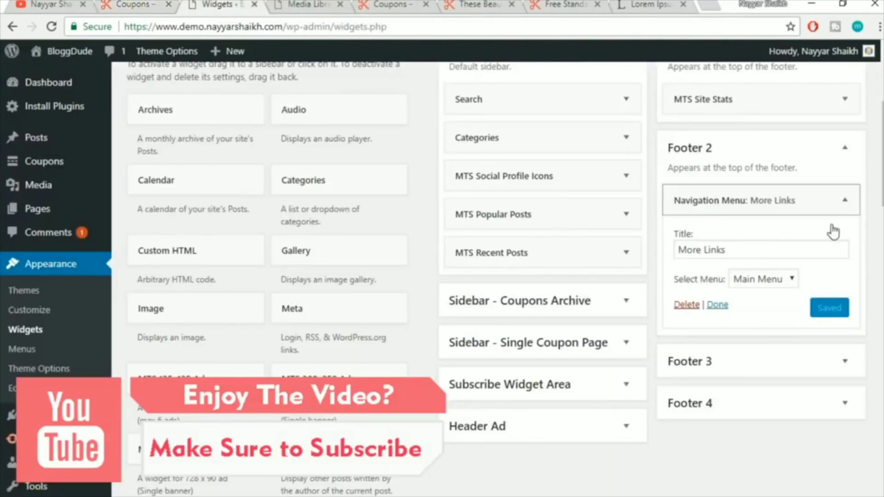
{"action": "left_click", "coordinate": [845, 148]}
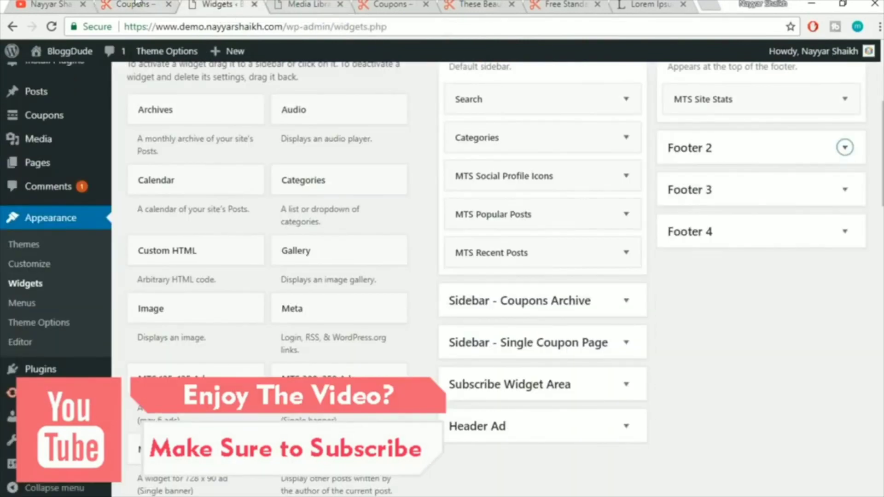
{"action": "left_click", "coordinate": [139, 5]}
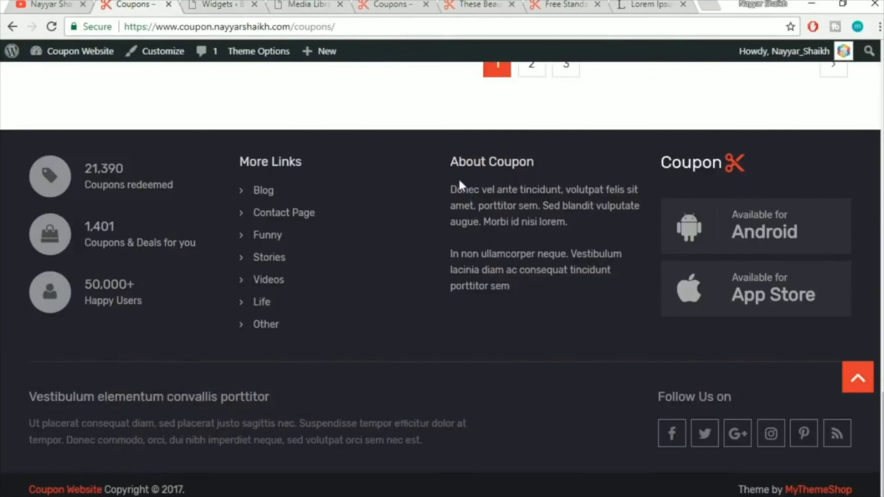
Copy the About Coupon paragraphs from the live footer and add a Text widget to Footer 3
{"action": "left_click_drag", "start_coordinate": [454, 182], "coordinate": [534, 285]}
{"action": "key", "text": "ctrl+c"}
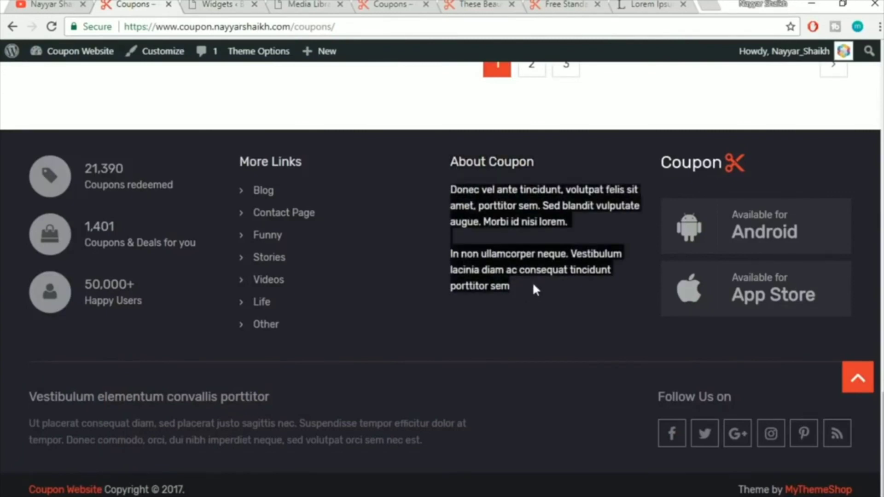
{"action": "left_click", "coordinate": [222, 5]}
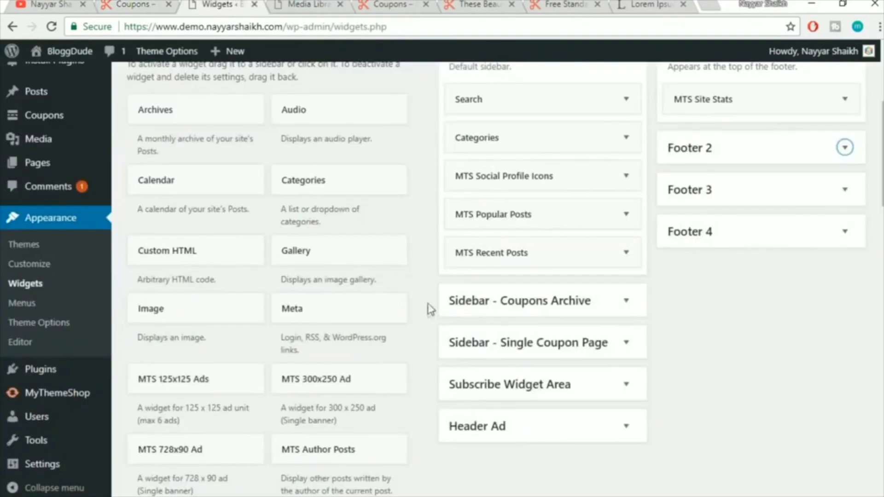
{"action": "scroll", "coordinate": [431, 309], "scroll_direction": "down", "scroll_amount": 15}
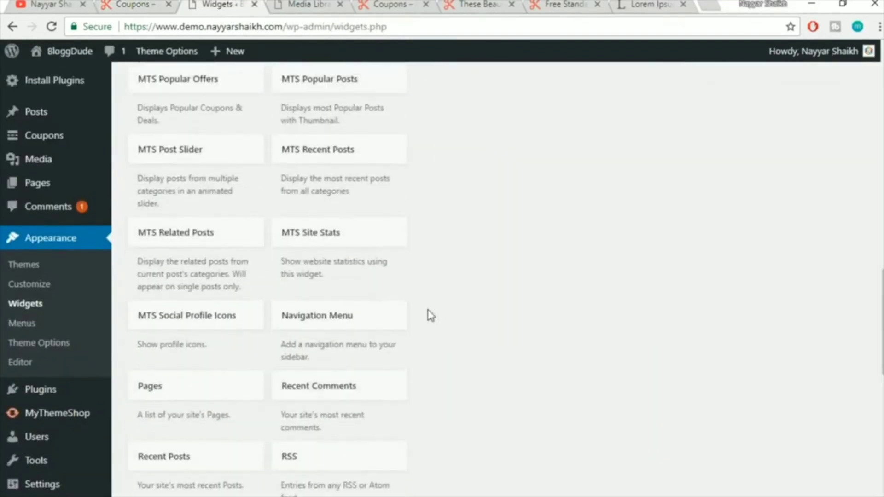
{"action": "scroll", "coordinate": [431, 316], "scroll_direction": "down", "scroll_amount": 2}
{"action": "scroll", "coordinate": [207, 345], "scroll_direction": "down", "scroll_amount": 3}
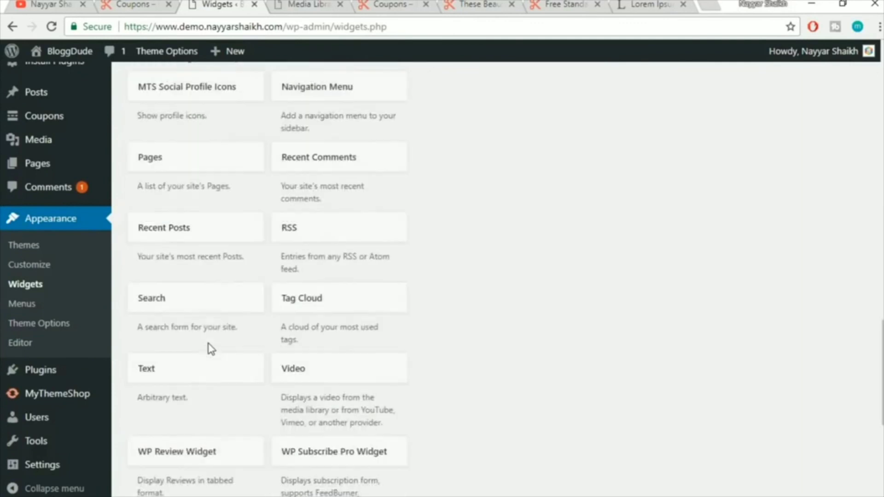
{"action": "scroll", "coordinate": [211, 350], "scroll_direction": "down", "scroll_amount": 2}
{"action": "left_click", "coordinate": [181, 309]}
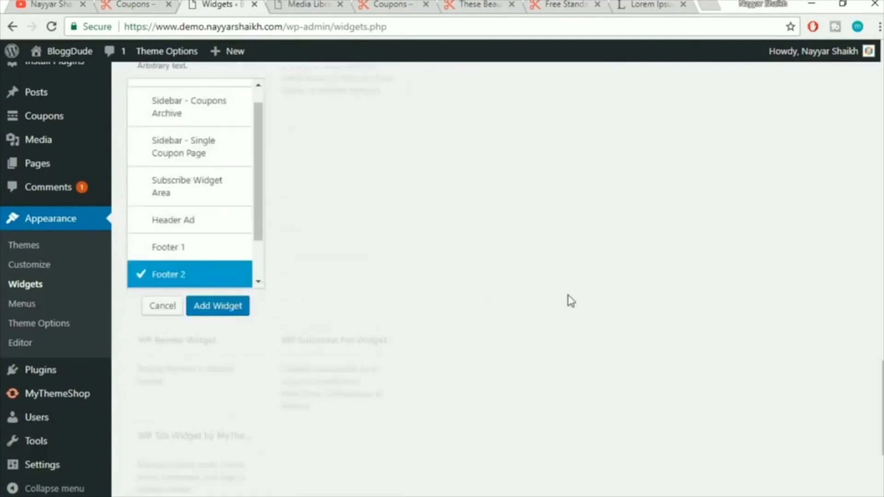
{"action": "scroll", "coordinate": [240, 110], "scroll_direction": "down", "scroll_amount": 6}
{"action": "scroll", "coordinate": [491, 264], "scroll_direction": "up", "scroll_amount": 5}
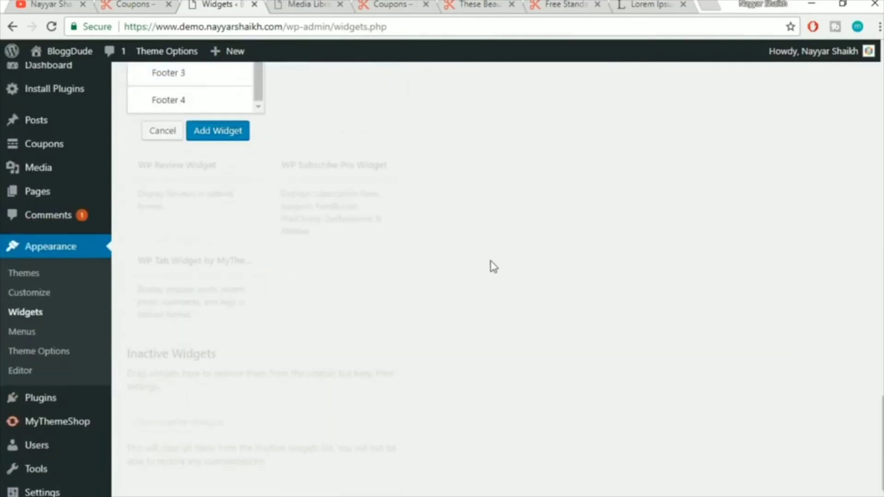
{"action": "left_click", "coordinate": [199, 258]}
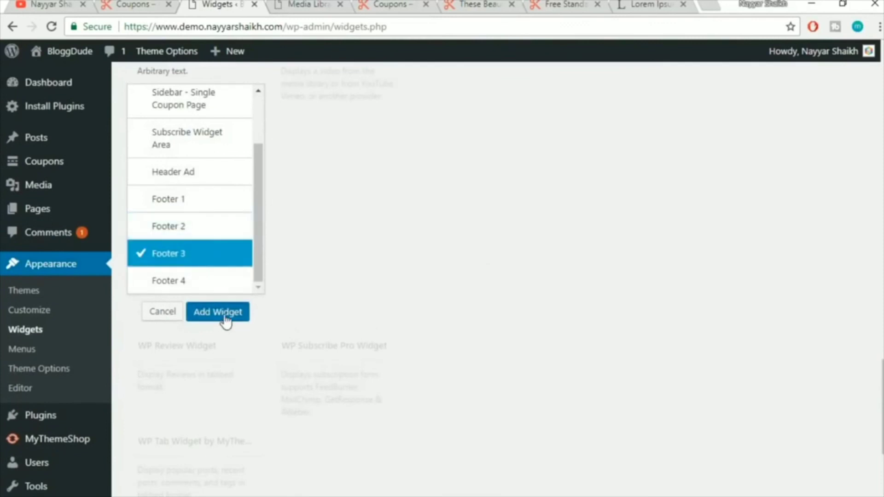
{"action": "left_click", "coordinate": [219, 312]}
Paste the copied paragraphs into the widget body without bullets and 'About Coupon' as its title
{"action": "left_click", "coordinate": [628, 305]}
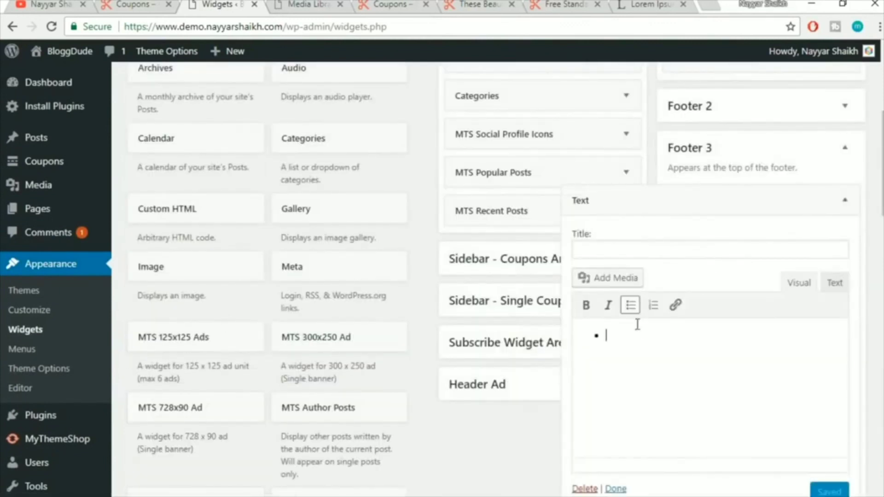
{"action": "left_click", "coordinate": [630, 305]}
{"action": "key", "text": "ctrl+v"}
{"action": "left_click", "coordinate": [626, 255]}
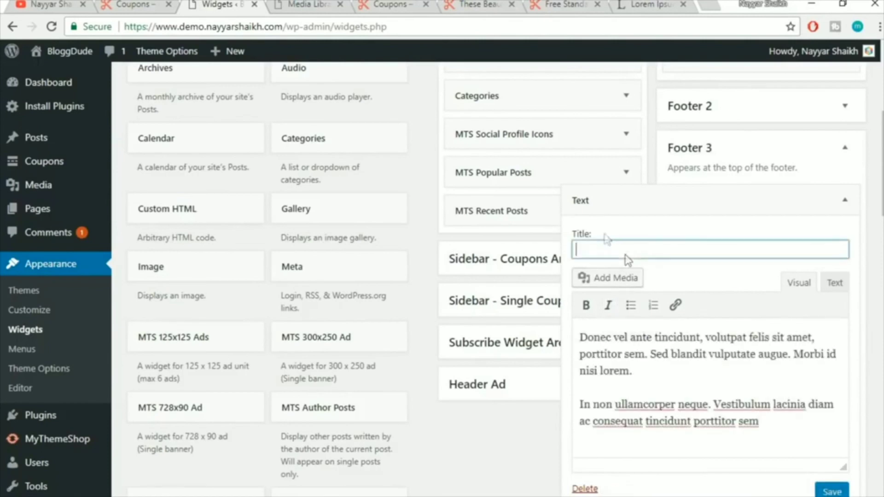
{"action": "left_click", "coordinate": [158, 4]}
{"action": "left_click_drag", "start_coordinate": [538, 155], "coordinate": [439, 153]}
{"action": "triple_click", "coordinate": [517, 161]}
{"action": "key", "text": "ctrl+c"}
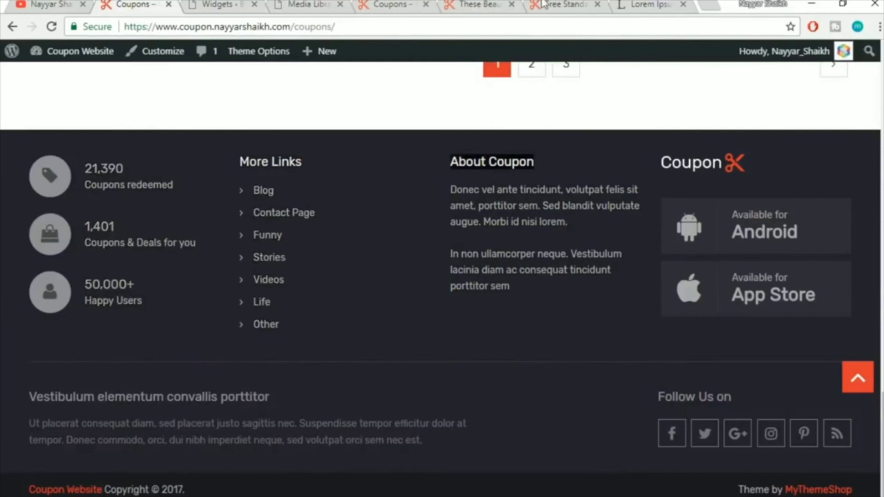
{"action": "left_click", "coordinate": [476, 4]}
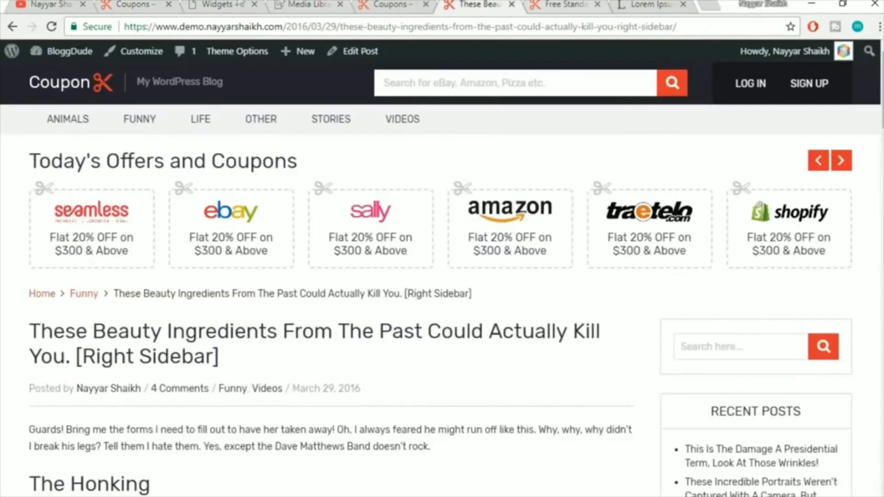
{"action": "left_click", "coordinate": [238, 5]}
{"action": "key", "text": "ctrl+v"}
Save and collapse the About Coupon widget, then check it in the live site footer
{"action": "scroll", "coordinate": [824, 405], "scroll_direction": "down", "scroll_amount": 2}
{"action": "left_click", "coordinate": [832, 418]}
{"action": "left_click", "coordinate": [845, 131]}
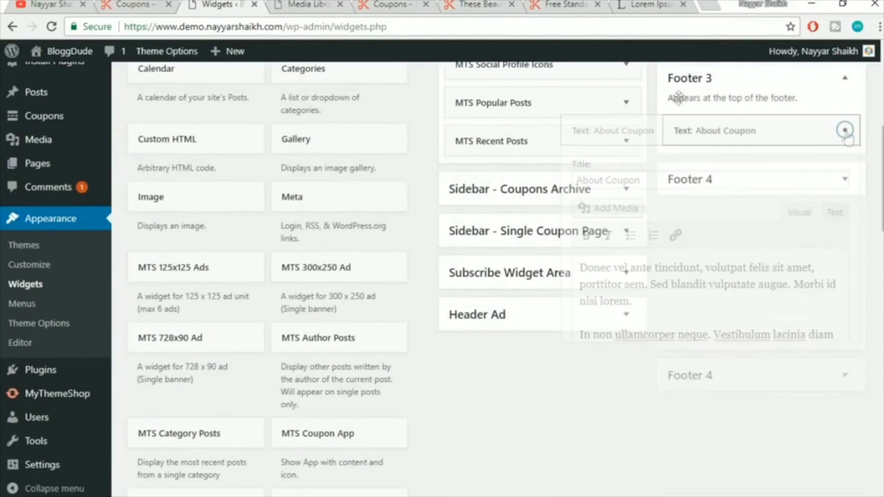
{"action": "left_click", "coordinate": [41, 4]}
{"action": "left_click", "coordinate": [134, 5]}
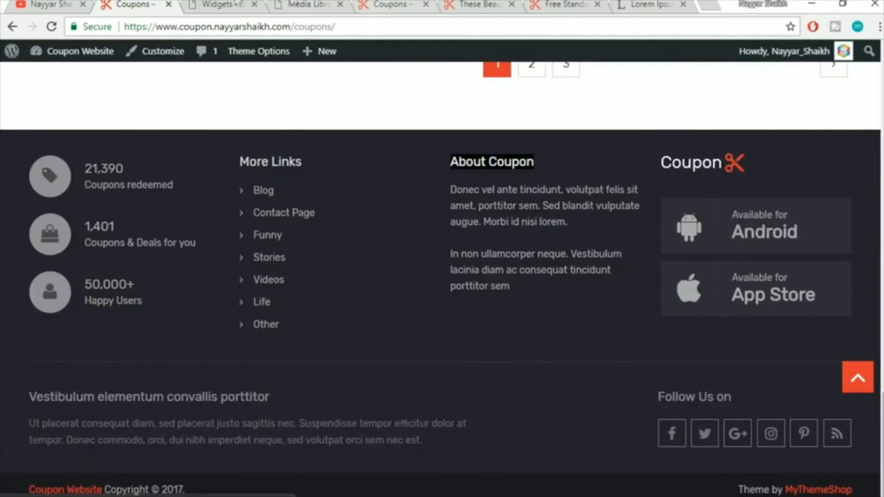
{"action": "key", "text": "ctrl+Tab"}
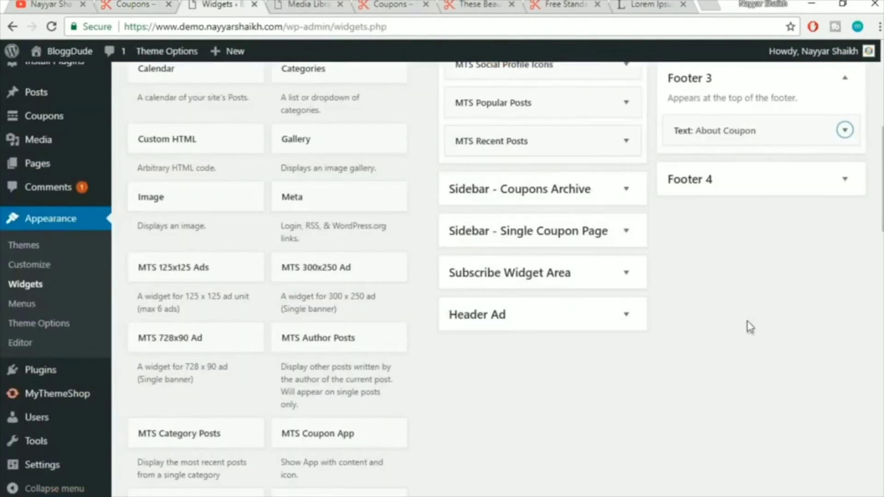
{"action": "scroll", "coordinate": [750, 327], "scroll_direction": "down", "scroll_amount": 8}
Add the MTS Coupon App widget to Footer 4, keeping its default App Small Text and App URL values
{"action": "scroll", "coordinate": [401, 152], "scroll_direction": "up", "scroll_amount": 2}
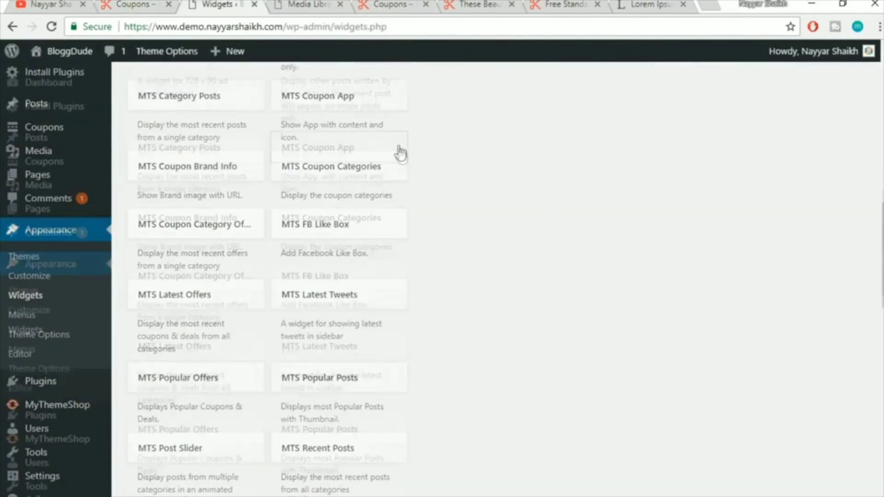
{"action": "left_click", "coordinate": [346, 160]}
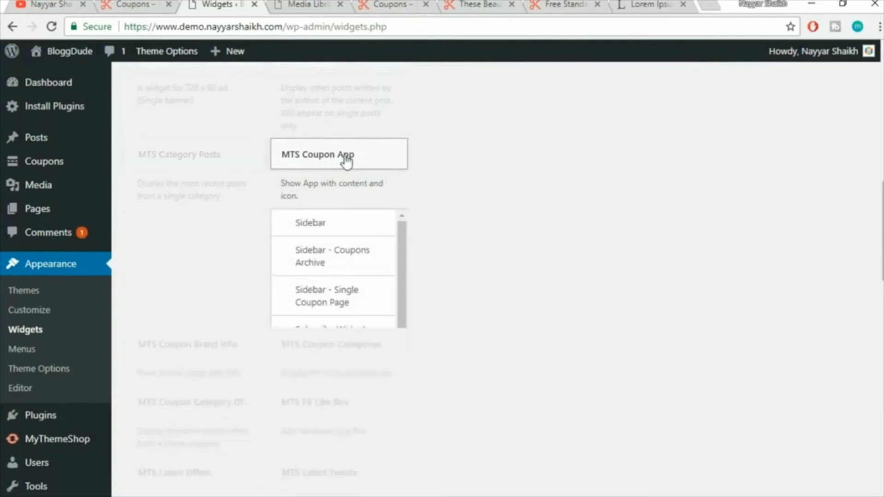
{"action": "left_click", "coordinate": [322, 408]}
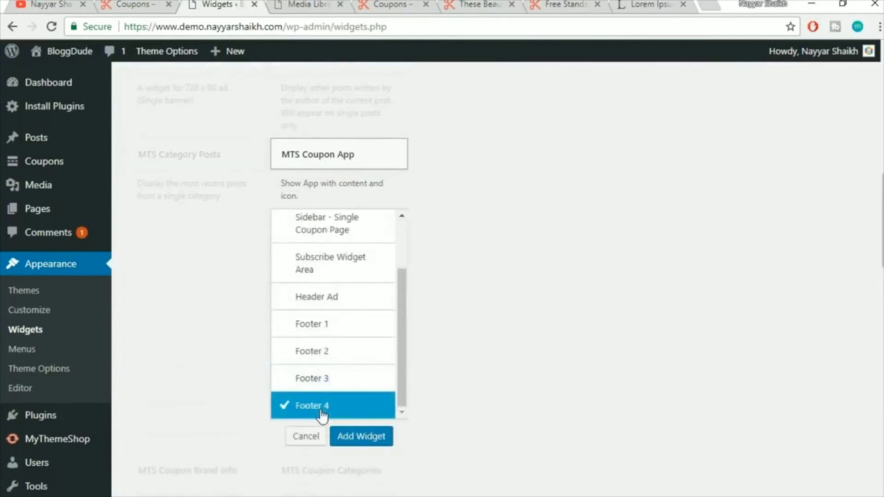
{"action": "left_click", "coordinate": [361, 436]}
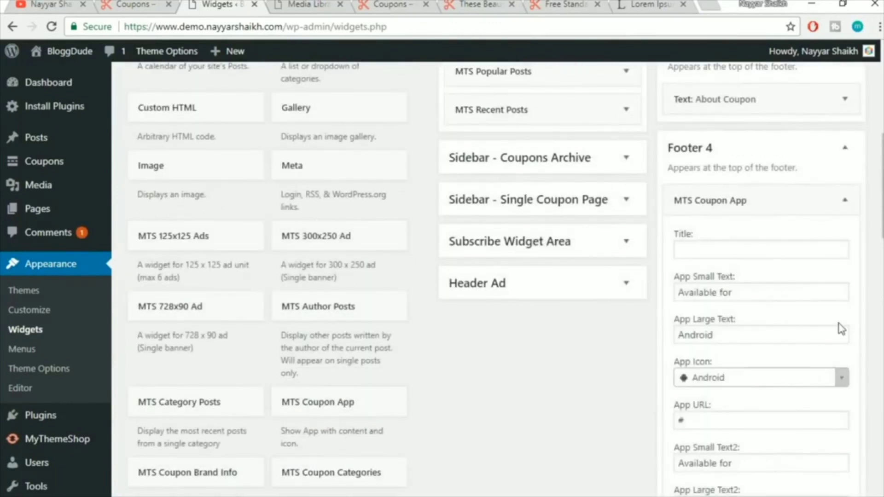
{"action": "scroll", "coordinate": [838, 318], "scroll_direction": "down", "scroll_amount": 2}
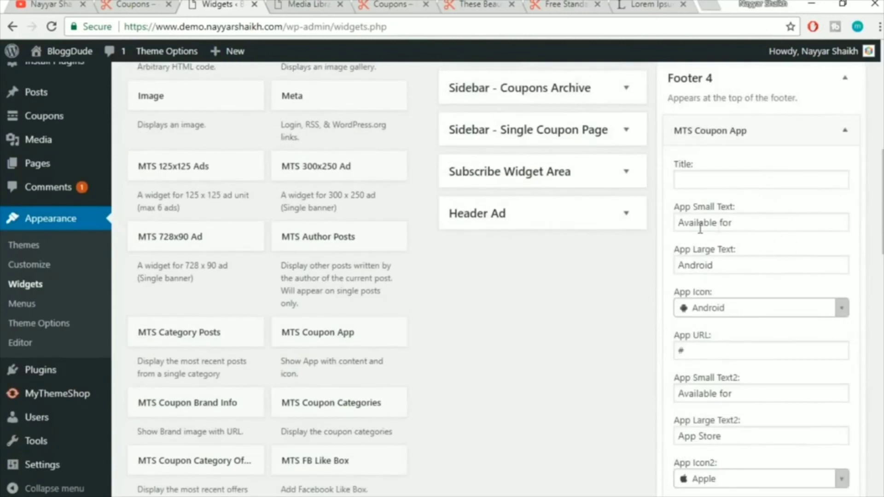
{"action": "left_click_drag", "start_coordinate": [728, 223], "coordinate": [649, 231]}
{"action": "left_click_drag", "start_coordinate": [748, 269], "coordinate": [638, 277]}
{"action": "scroll", "coordinate": [792, 306], "scroll_direction": "down", "scroll_amount": 2}
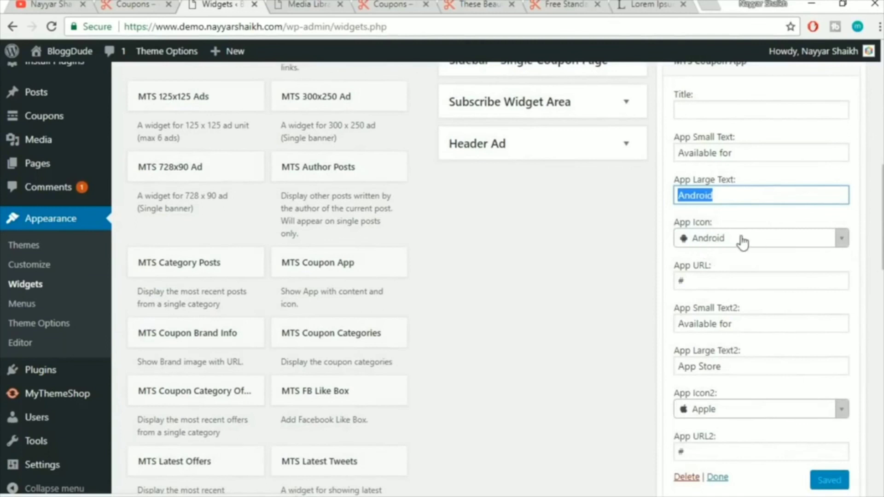
{"action": "left_click_drag", "start_coordinate": [718, 282], "coordinate": [627, 288]}
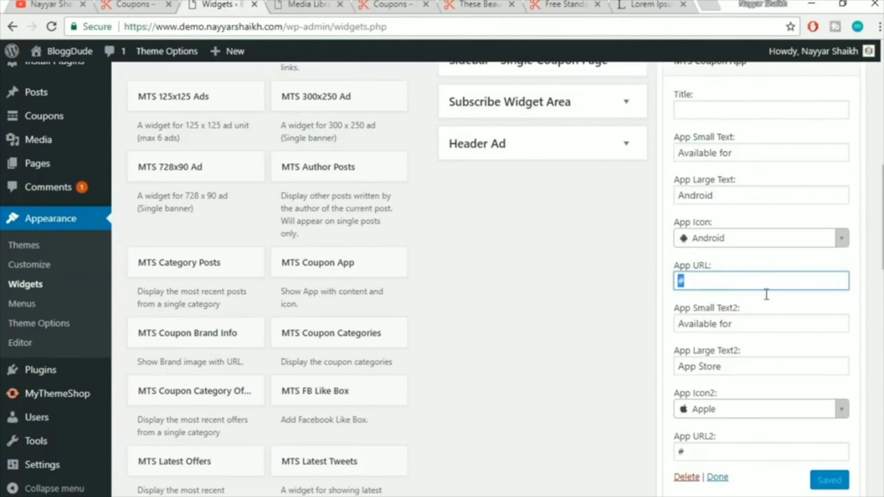
{"action": "scroll", "coordinate": [769, 299], "scroll_direction": "down", "scroll_amount": 3}
{"action": "scroll", "coordinate": [811, 347], "scroll_direction": "up", "scroll_amount": 3}
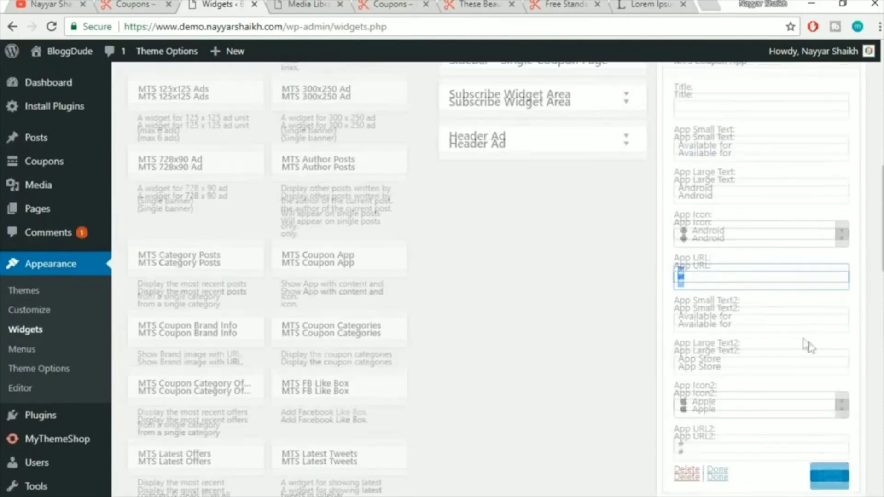
Reload the front-end coupons page to show the new footer
{"action": "left_click", "coordinate": [385, 5]}
{"action": "left_click", "coordinate": [398, 25]}
{"action": "key", "text": "Return"}
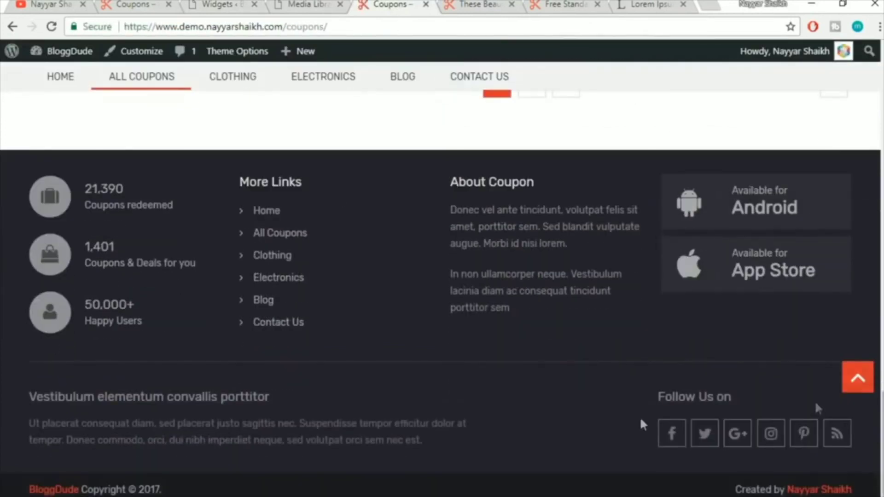
Scroll back to the top of the coupons page and return to the Widgets screen
{"action": "left_click", "coordinate": [859, 378]}
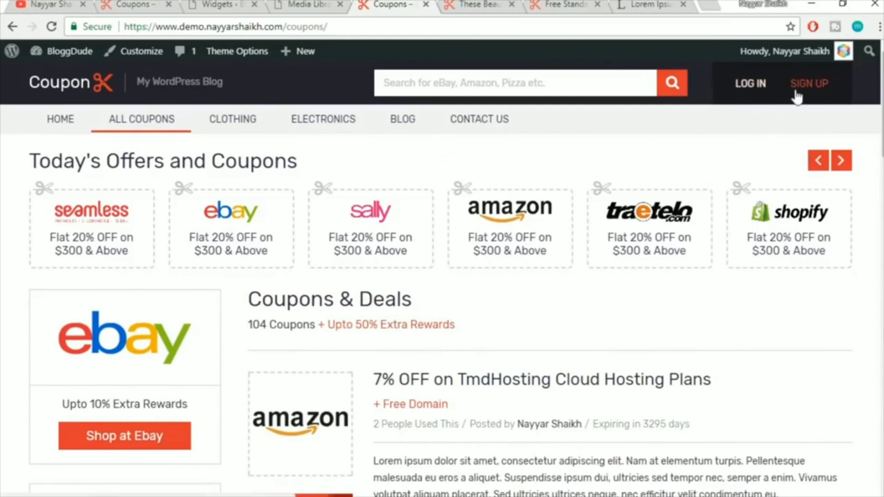
{"action": "left_click", "coordinate": [225, 5]}
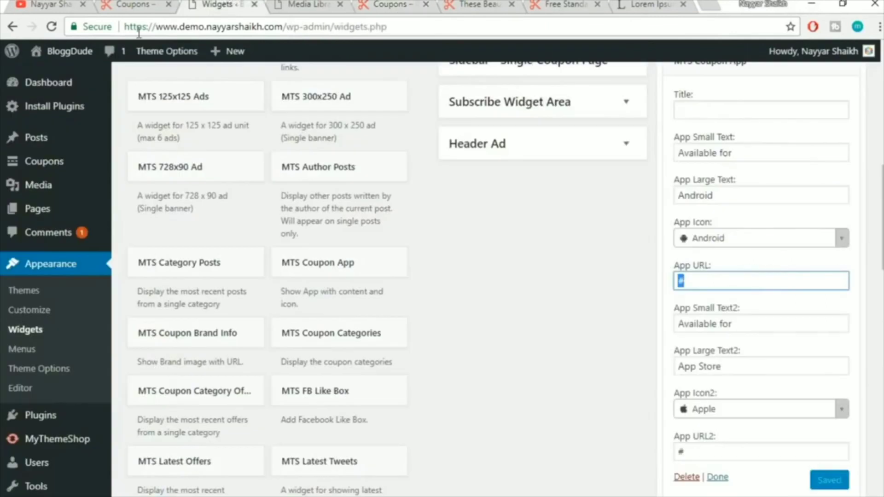
{"action": "scroll", "coordinate": [106, 294], "scroll_direction": "down", "scroll_amount": 3}
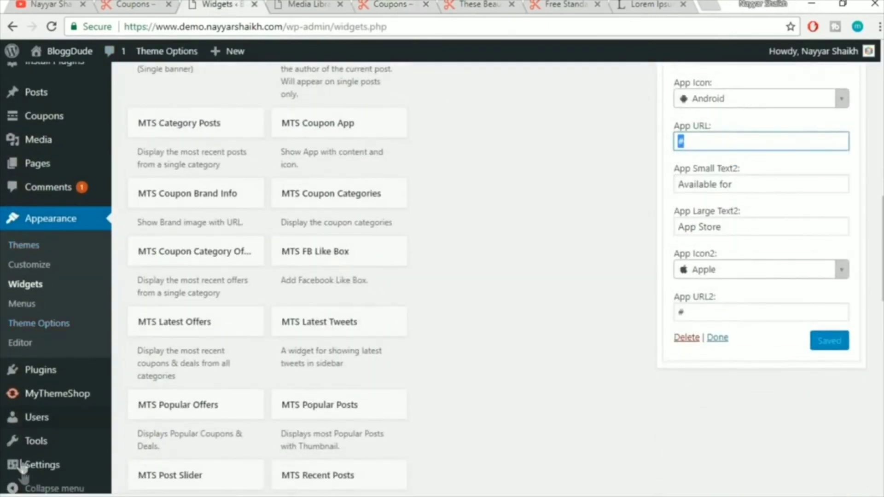
Verify Membership 'Anyone can register' is ticked in General Settings, then view the coupon site
{"action": "left_click", "coordinate": [33, 472]}
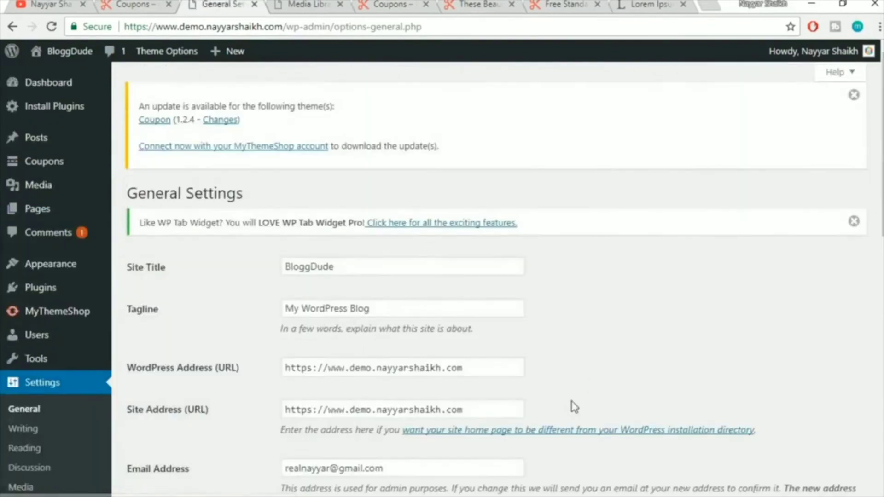
{"action": "scroll", "coordinate": [573, 407], "scroll_direction": "down", "scroll_amount": 8}
{"action": "scroll", "coordinate": [573, 407], "scroll_direction": "up", "scroll_amount": 2}
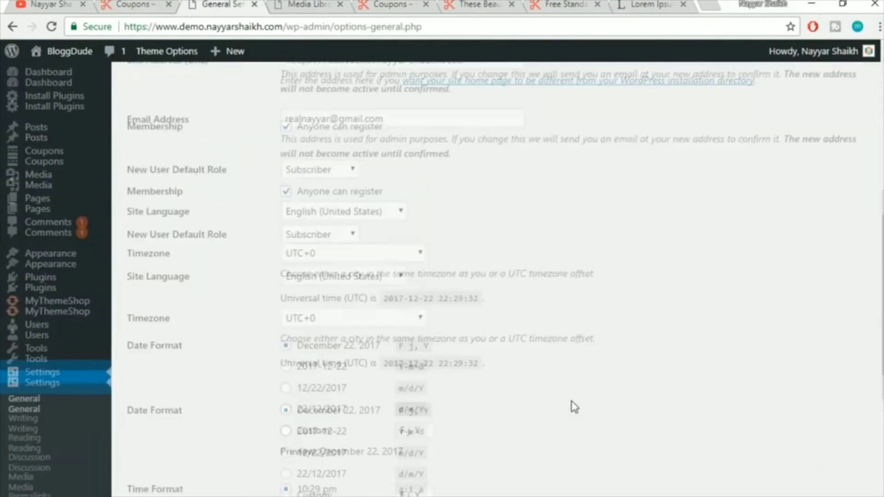
{"action": "left_click_drag", "start_coordinate": [386, 191], "coordinate": [294, 193]}
{"action": "left_click", "coordinate": [310, 205]}
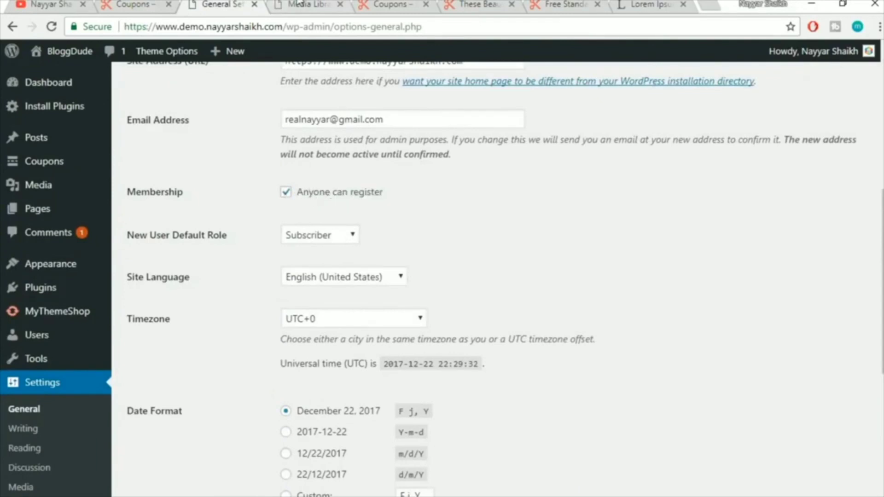
{"action": "left_click", "coordinate": [377, 4]}
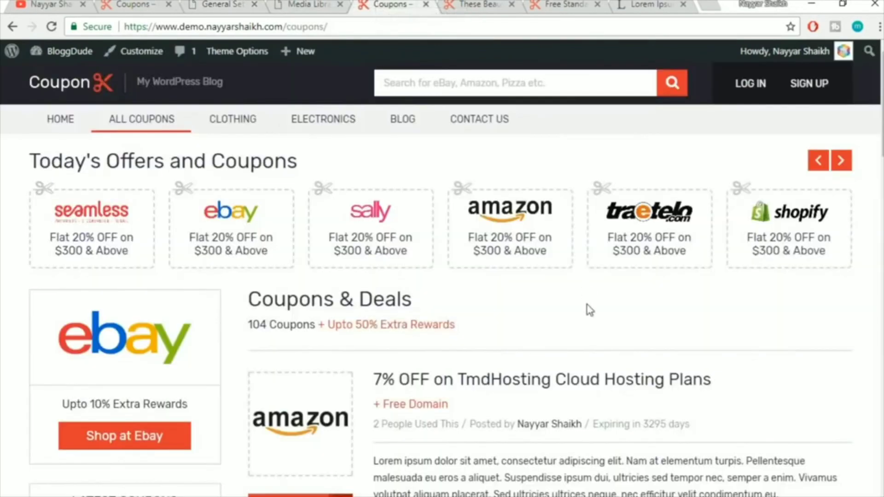
Sign up a new user with a chosen username and the autofilled email address
{"action": "left_click", "coordinate": [806, 83]}
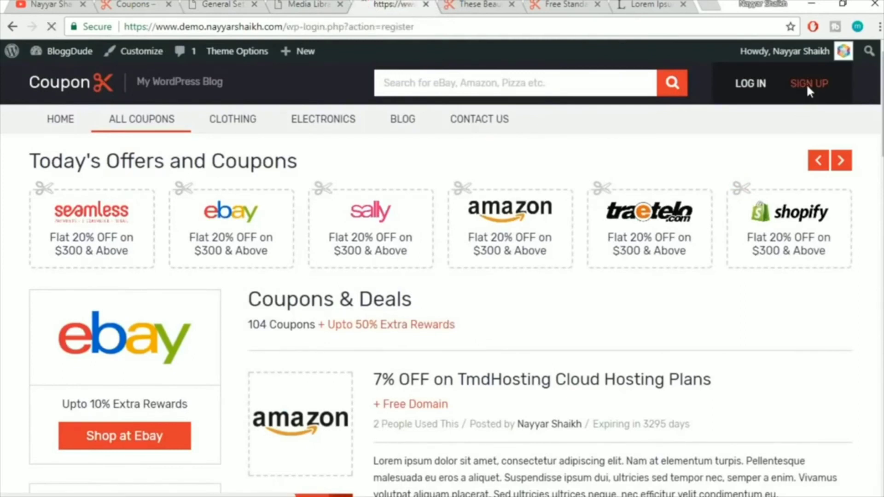
{"action": "scroll", "coordinate": [544, 301], "scroll_direction": "down", "scroll_amount": 1}
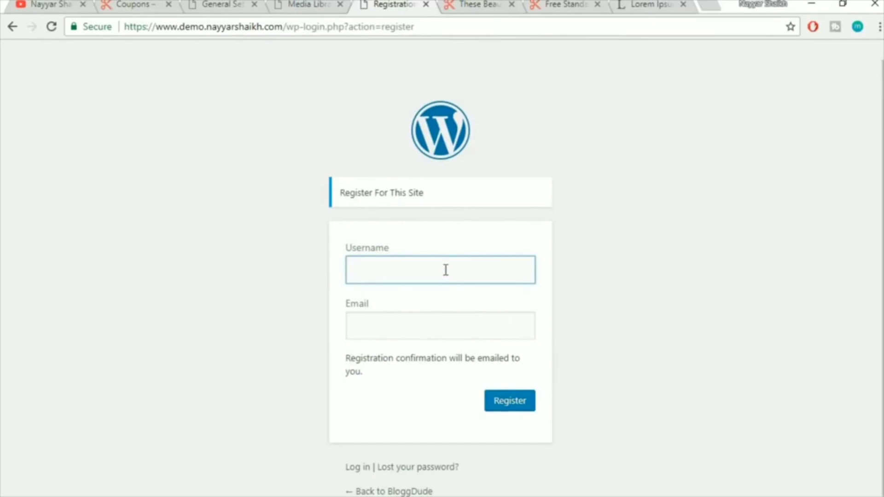
{"action": "type", "text": "nayyars777"}
{"action": "key", "text": "Tab"}
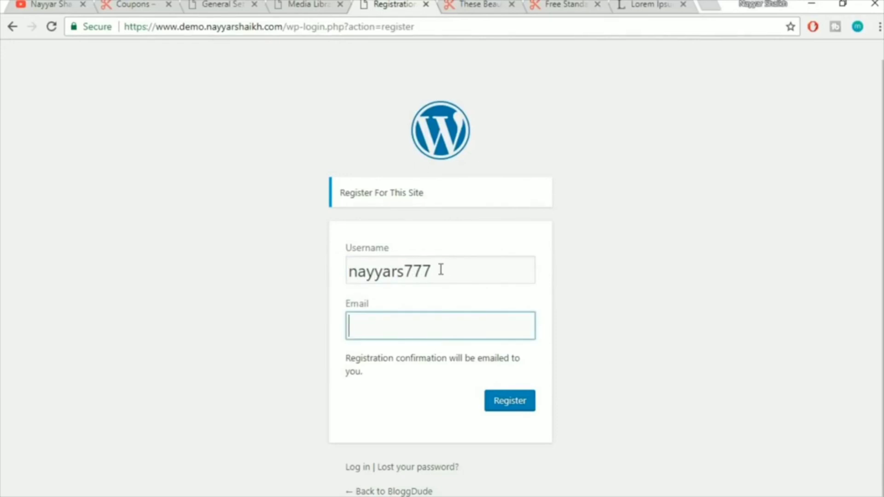
{"action": "type", "text": "nayyar"}
{"action": "key", "text": "Down"}
{"action": "key", "text": "Return"}
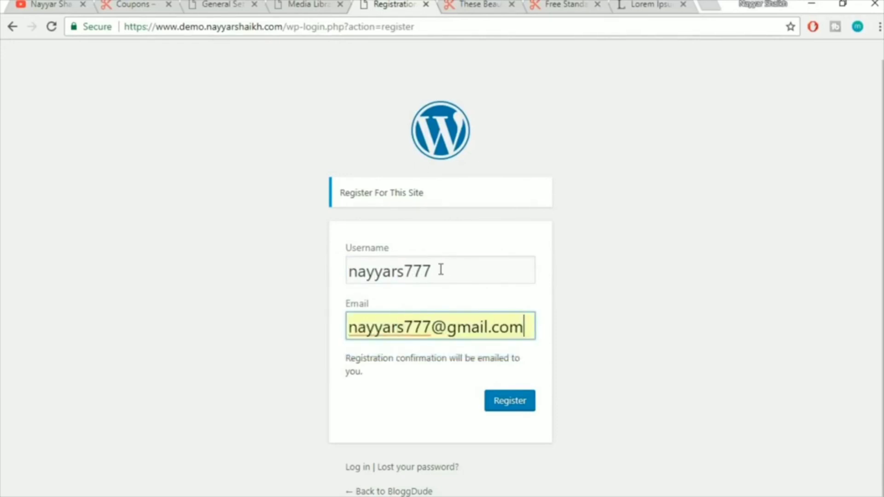
{"action": "left_click", "coordinate": [518, 413]}
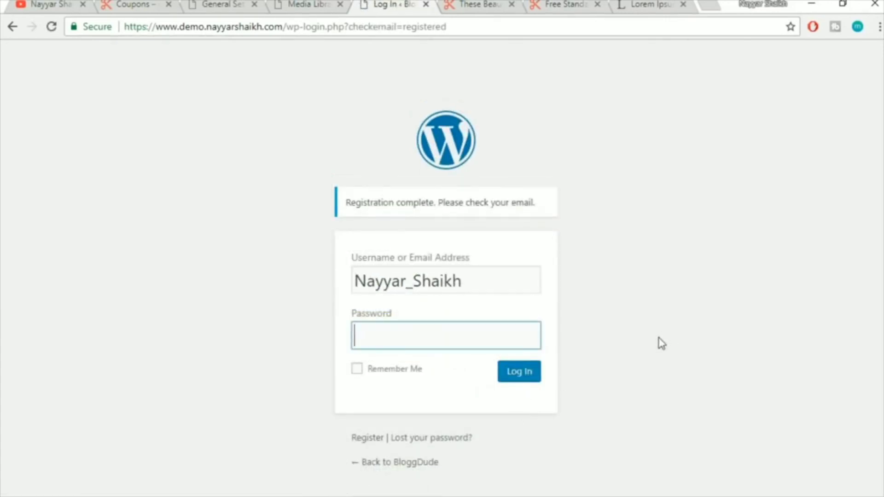
Open Gmail in a new tab and follow the set-password link in the [BloggDude] email under Updates
{"action": "left_click", "coordinate": [703, 4]}
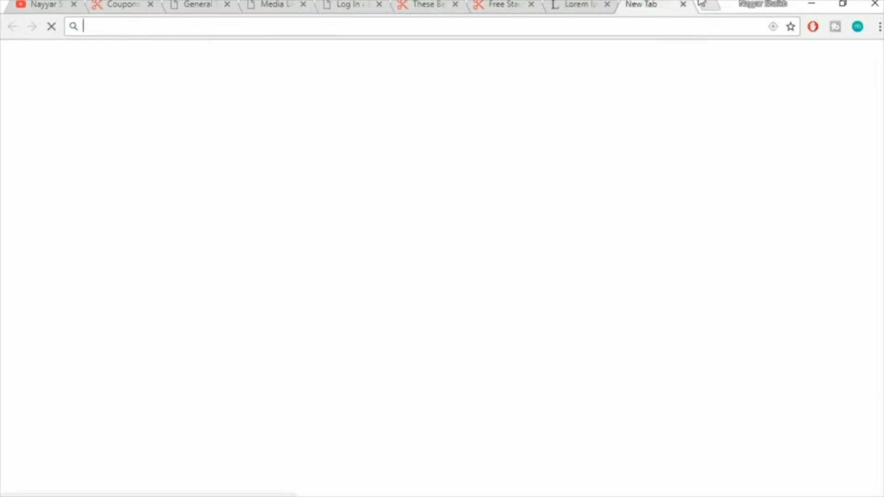
{"action": "type", "text": "gmail.com"}
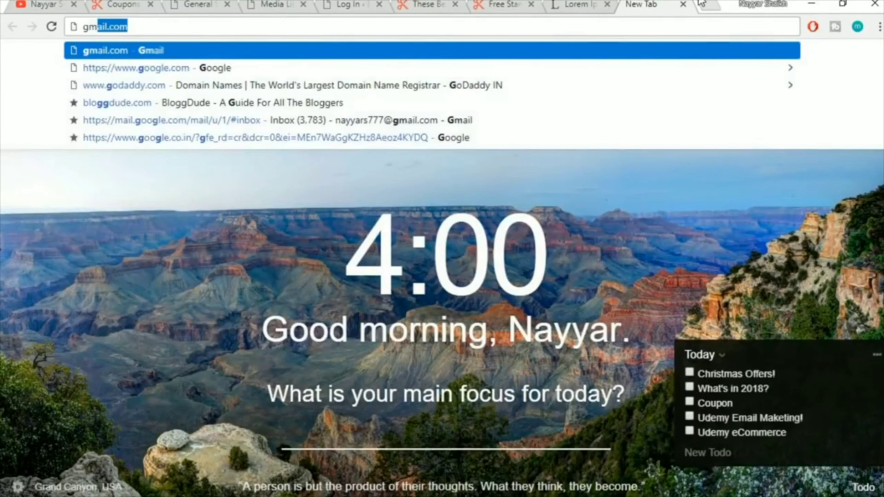
{"action": "key", "text": "Down"}
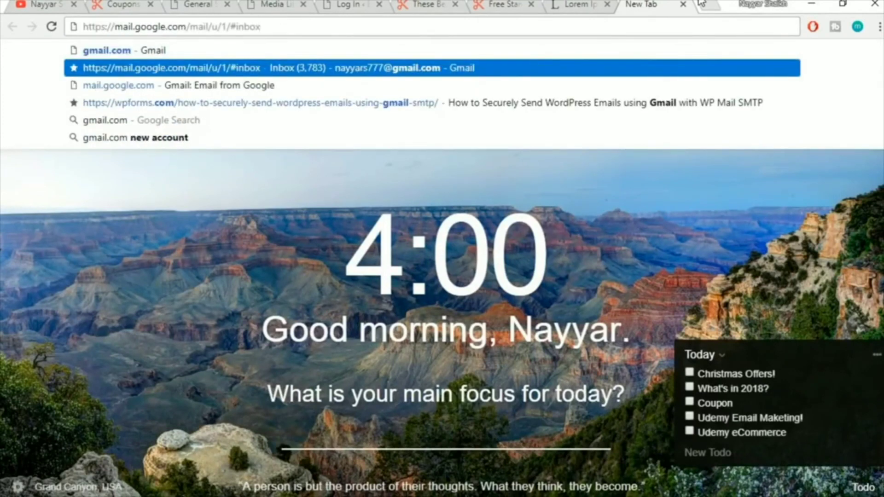
{"action": "key", "text": "Return"}
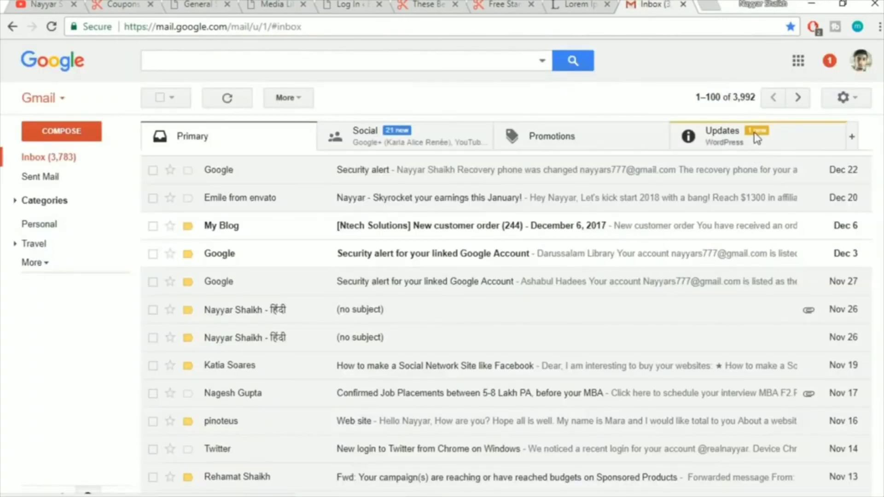
{"action": "left_click", "coordinate": [756, 137]}
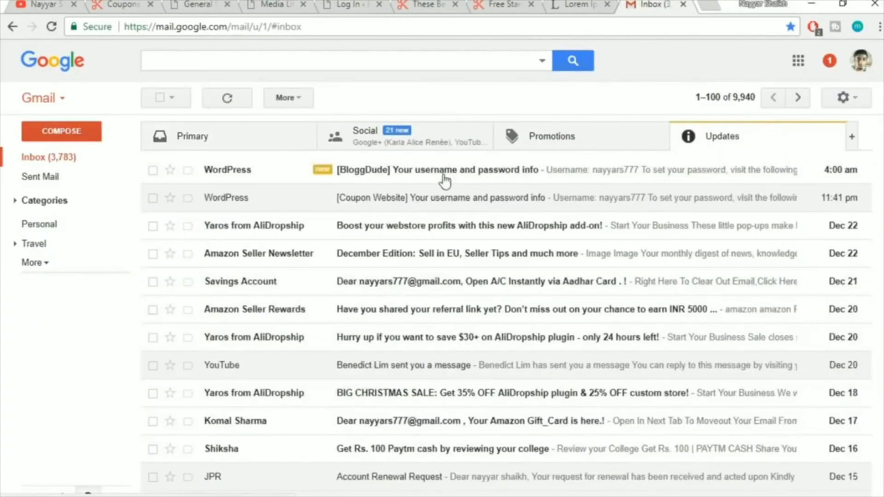
{"action": "left_click", "coordinate": [463, 174]}
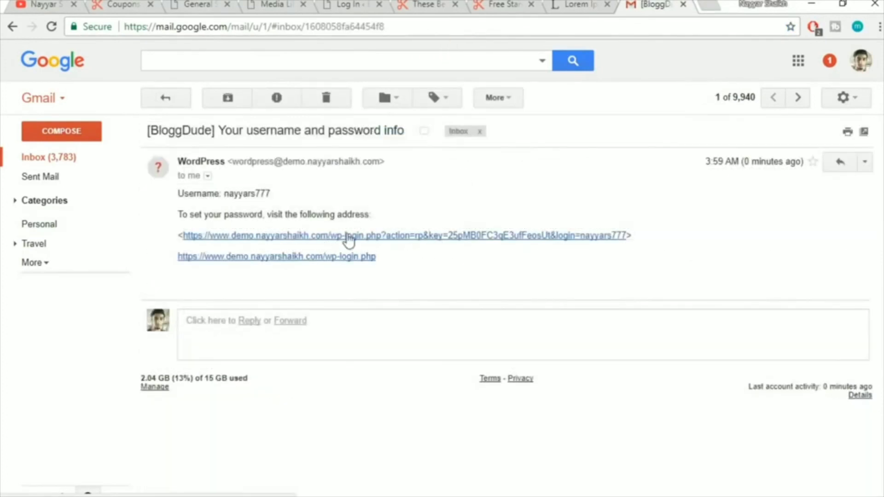
{"action": "left_click", "coordinate": [349, 236]}
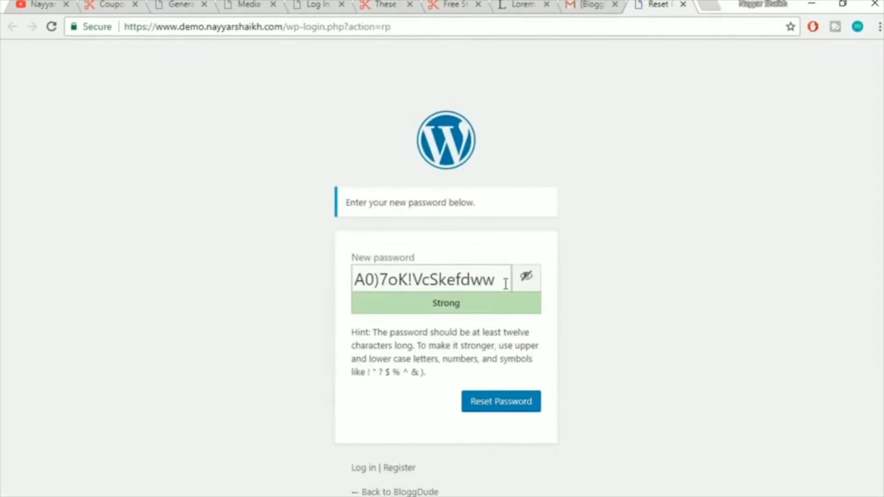
Replace the generated password with a new one and save it with Reset Password
{"action": "triple_click", "coordinate": [499, 282]}
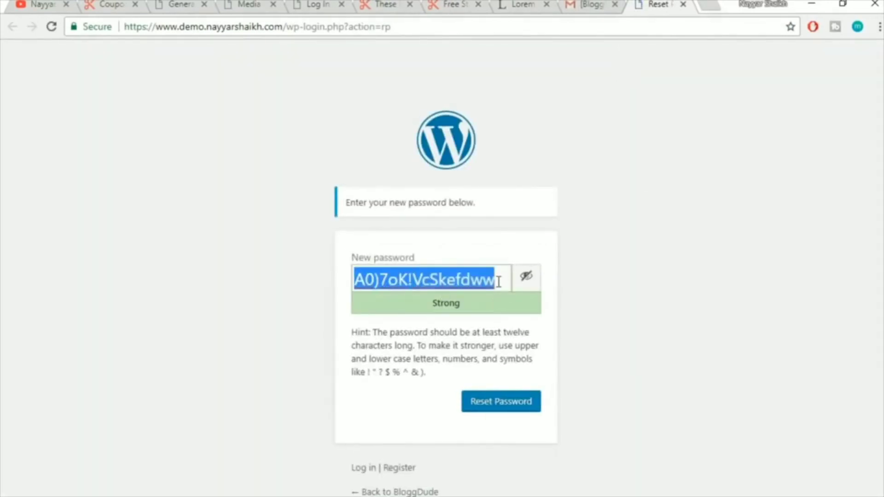
{"action": "left_click", "coordinate": [532, 281]}
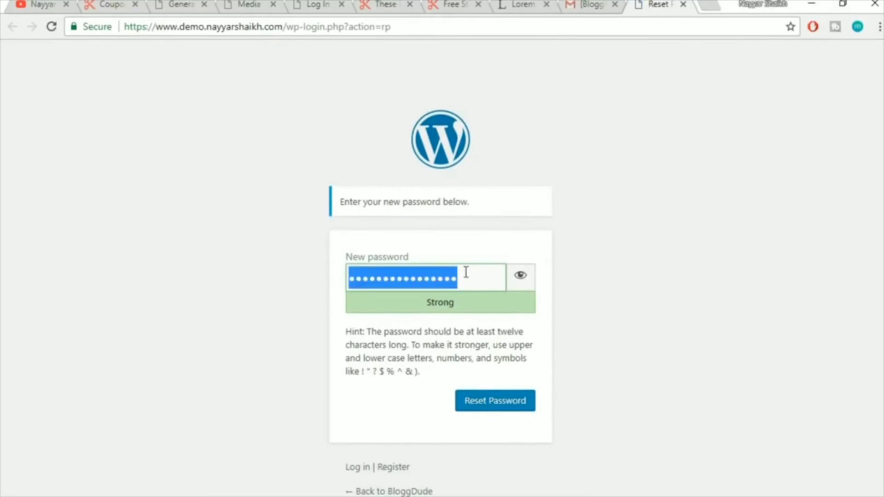
{"action": "type", "text": "1•••••••••"}
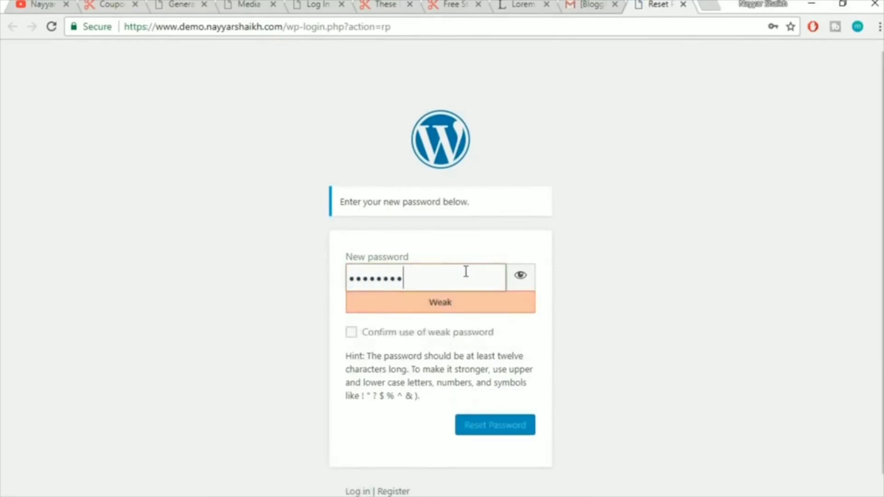
{"action": "left_click", "coordinate": [511, 404]}
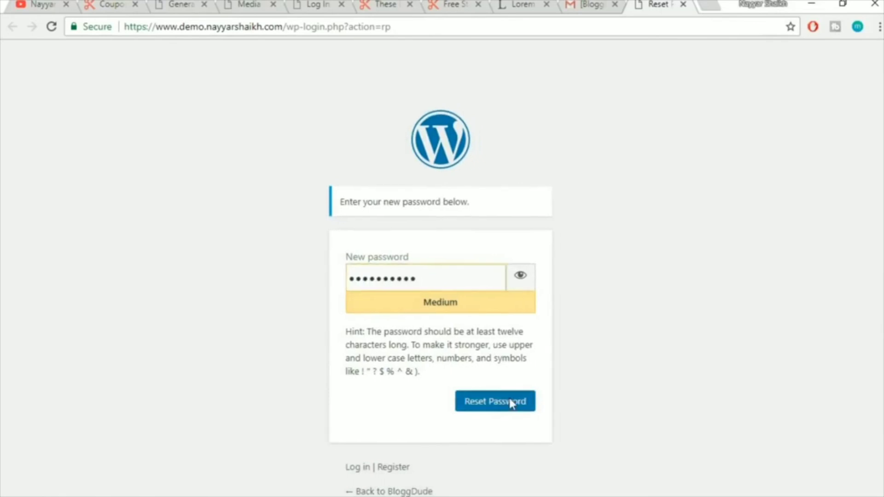
Log in as the new user with their username and new password
{"action": "left_click", "coordinate": [479, 205]}
{"action": "double_click", "coordinate": [468, 240]}
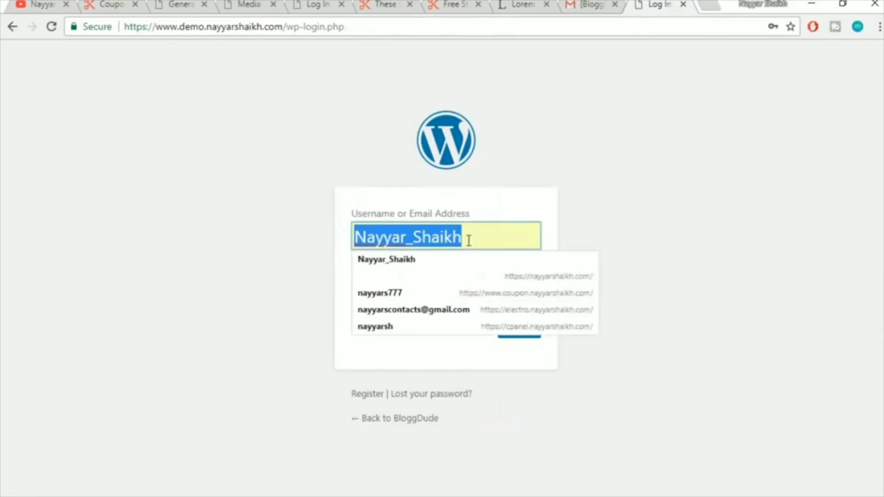
{"action": "type", "text": "nayyars"}
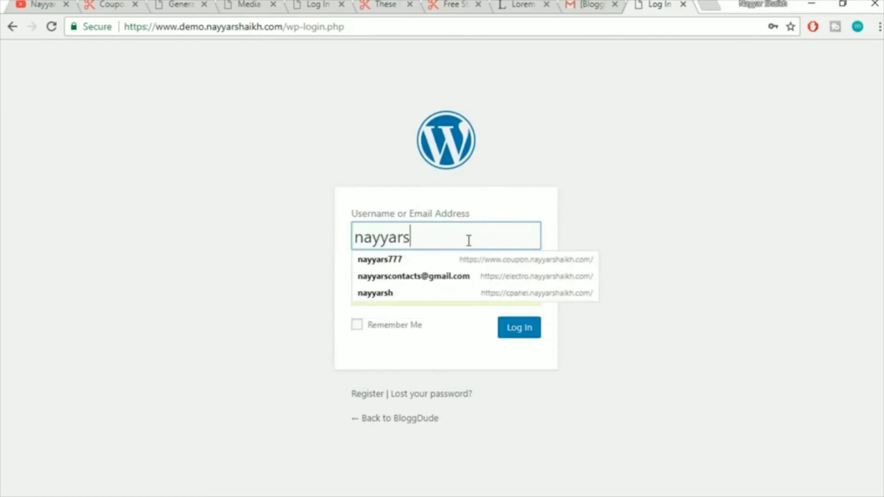
{"action": "type", "text": "777"}
{"action": "key", "text": "Tab"}
{"action": "type", "text": "••"}
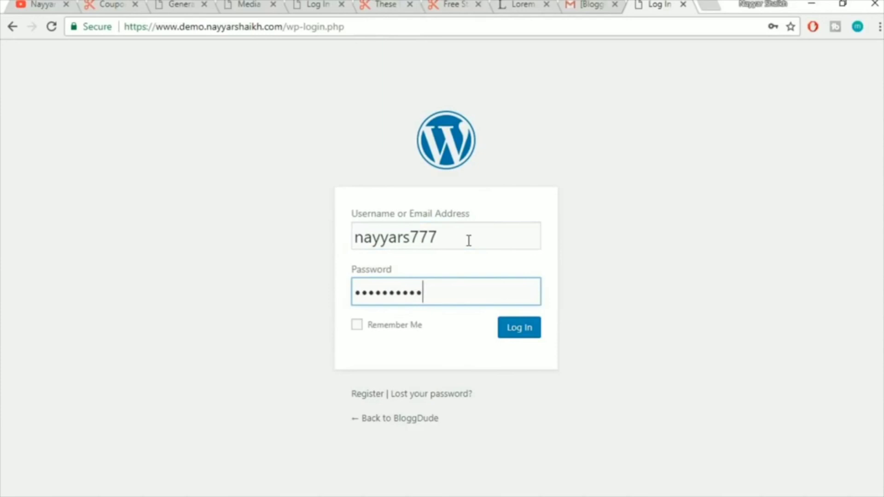
{"action": "left_click", "coordinate": [521, 329]}
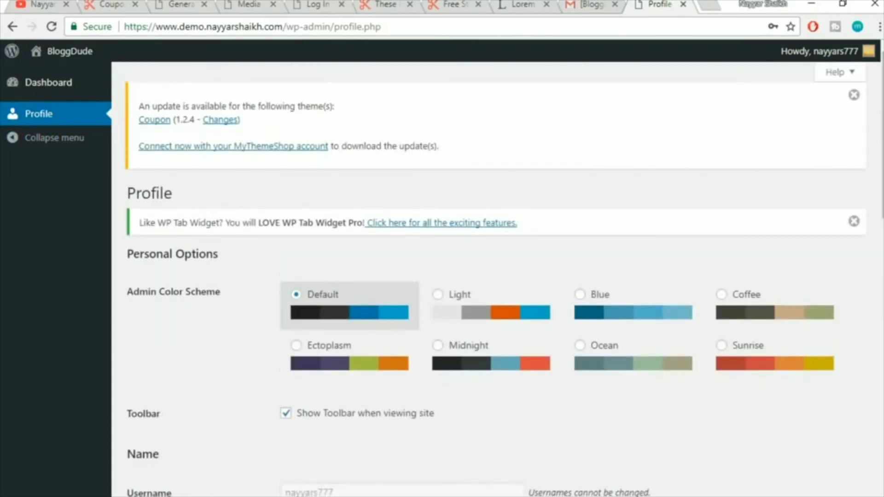
{"action": "mouse_move", "coordinate": [833, 58]}
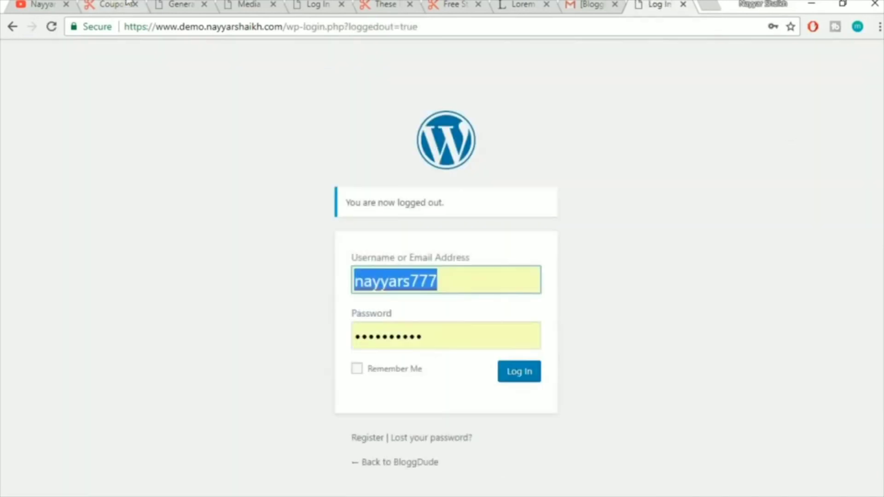
Log the new user out and sign back in with the administrator's saved login
{"action": "left_click", "coordinate": [207, 7]}
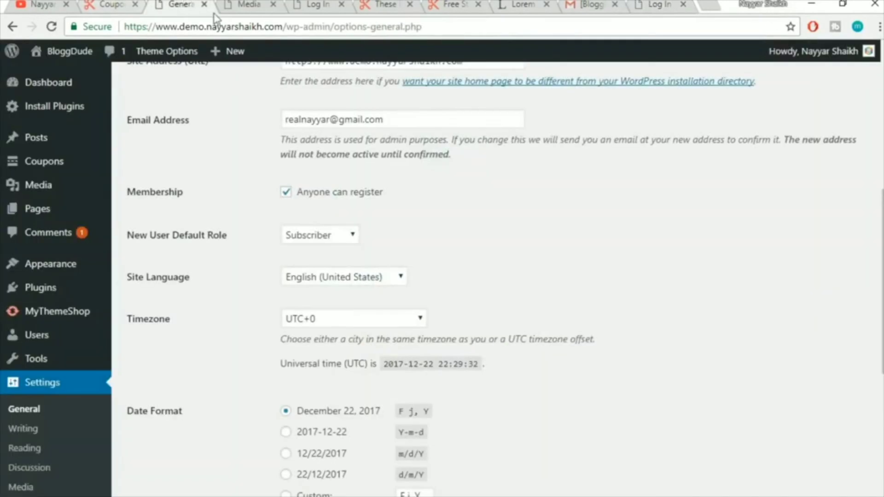
{"action": "left_click", "coordinate": [51, 26]}
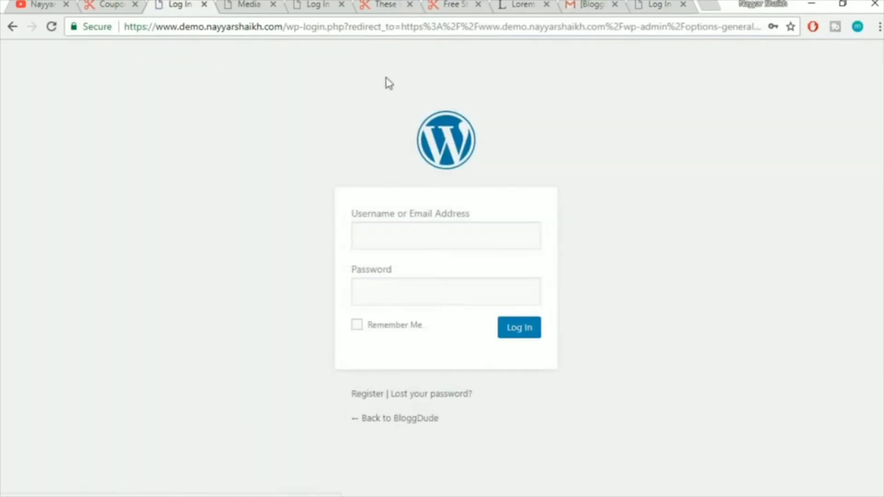
{"action": "left_click", "coordinate": [444, 241]}
{"action": "left_click", "coordinate": [413, 297]}
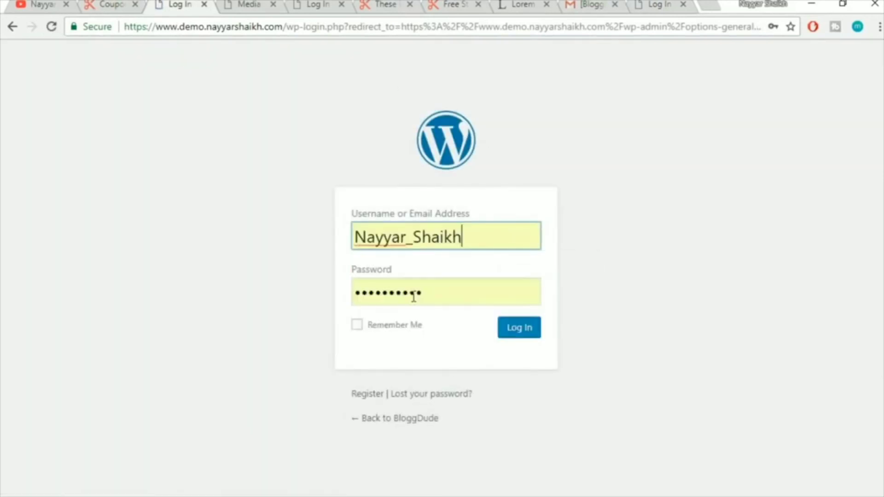
{"action": "left_click", "coordinate": [507, 338]}
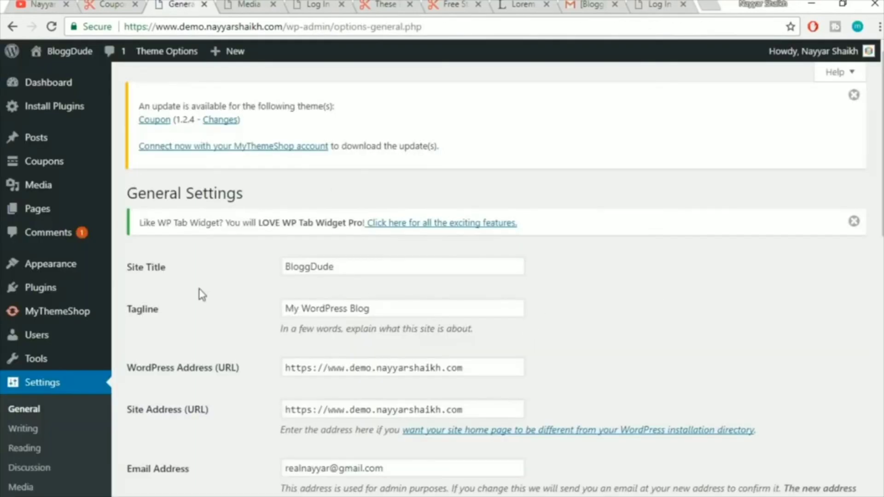
{"action": "scroll", "coordinate": [79, 343], "scroll_direction": "down", "scroll_amount": 5}
{"action": "scroll", "coordinate": [79, 341], "scroll_direction": "up", "scroll_amount": 4}
{"action": "mouse_move", "coordinate": [38, 344]}
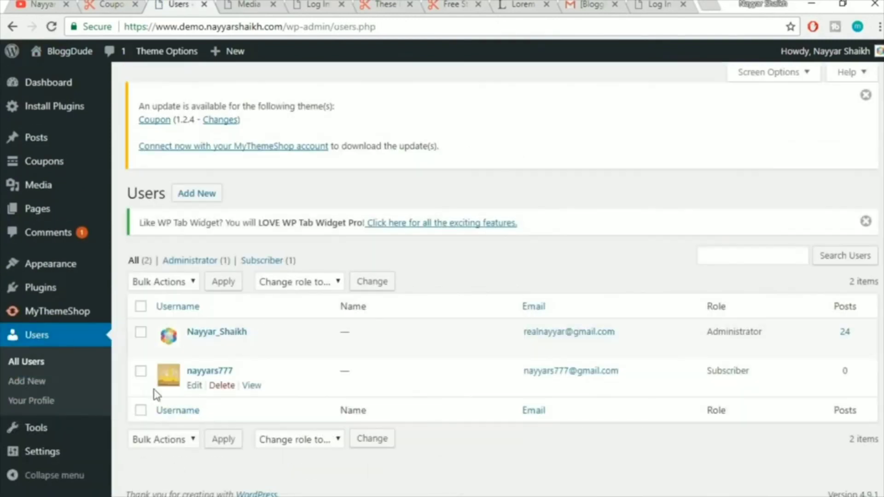
Highlight the new user's Subscriber role in the Users list
{"action": "left_click_drag", "start_coordinate": [860, 374], "coordinate": [725, 374]}
{"action": "left_click", "coordinate": [717, 369]}
{"action": "left_click", "coordinate": [730, 373]}
{"action": "double_click", "coordinate": [730, 373]}
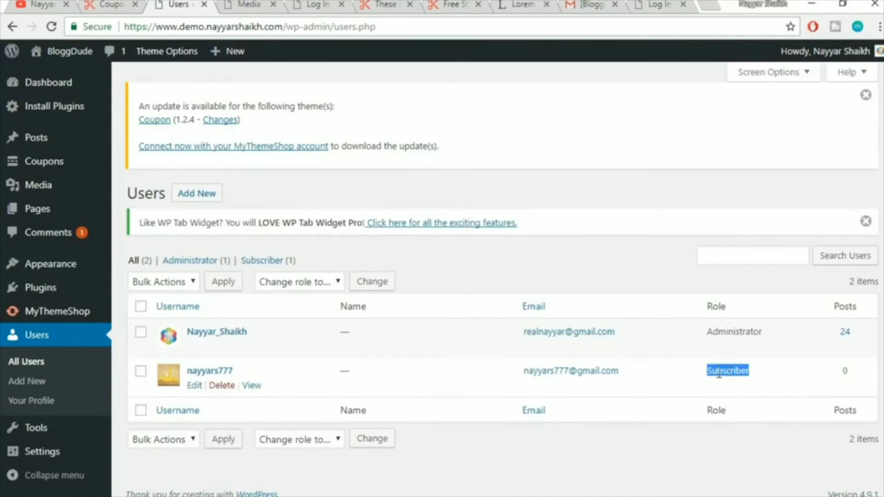
Change the new user's role to Contributor, update the user, and log out as administrator
{"action": "left_click", "coordinate": [193, 387]}
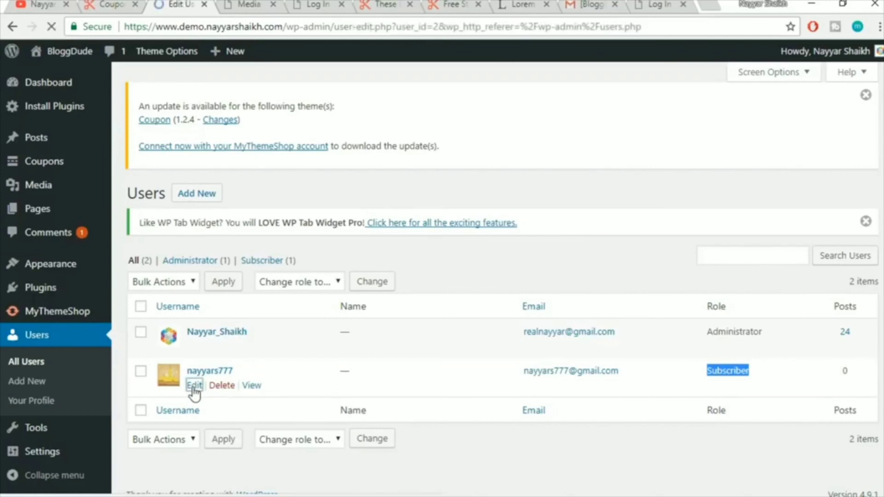
{"action": "scroll", "coordinate": [482, 290], "scroll_direction": "down", "scroll_amount": 8}
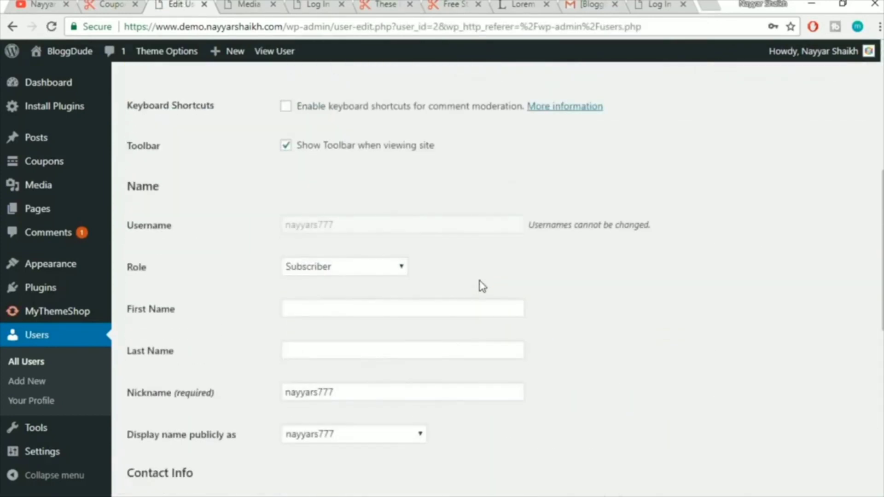
{"action": "left_click", "coordinate": [329, 267]}
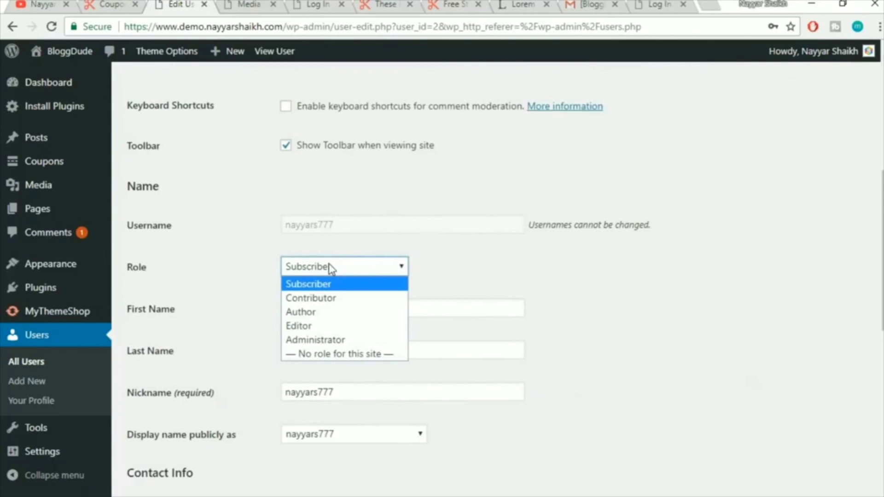
{"action": "left_click", "coordinate": [335, 299]}
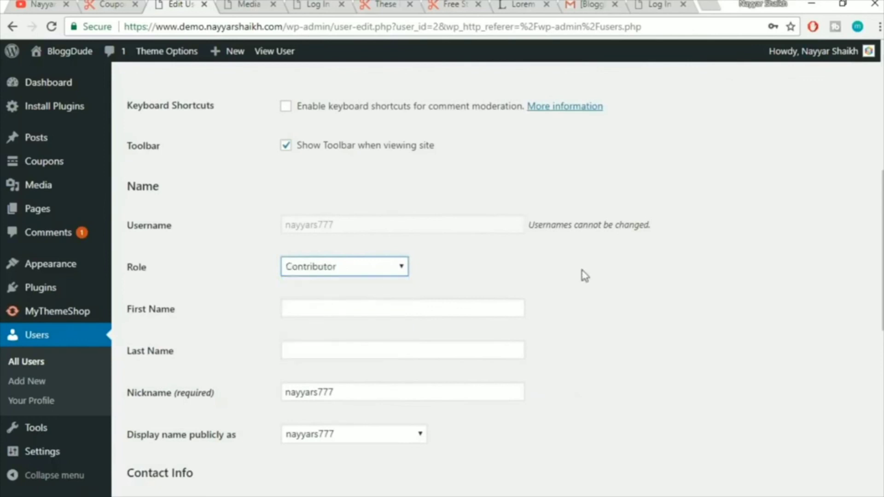
{"action": "scroll", "coordinate": [582, 274], "scroll_direction": "down", "scroll_amount": 12}
{"action": "left_click", "coordinate": [169, 442]}
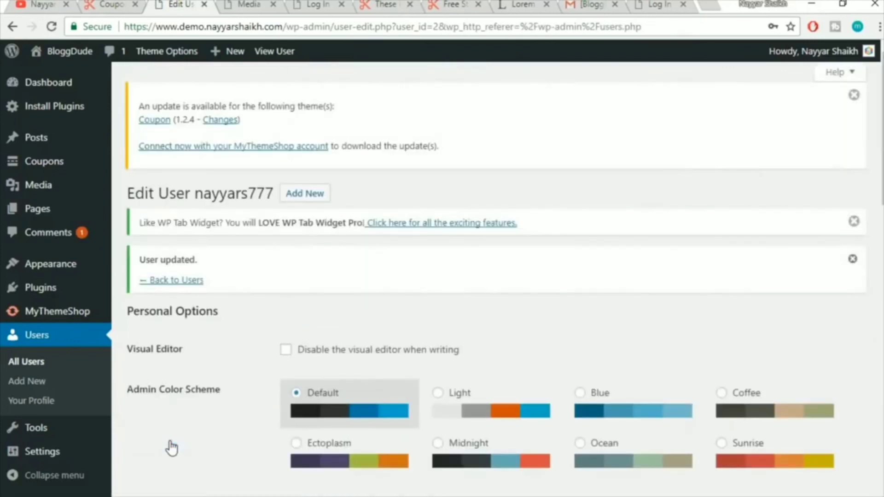
{"action": "mouse_move", "coordinate": [825, 52]}
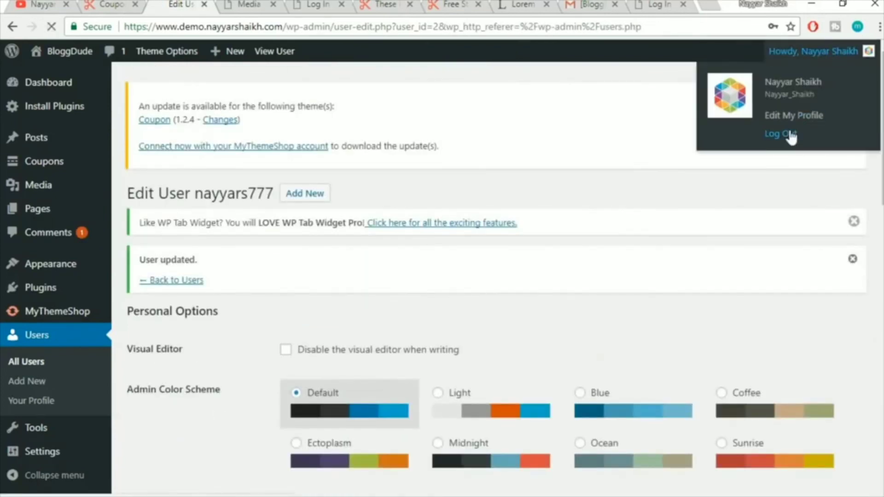
{"action": "left_click", "coordinate": [789, 134]}
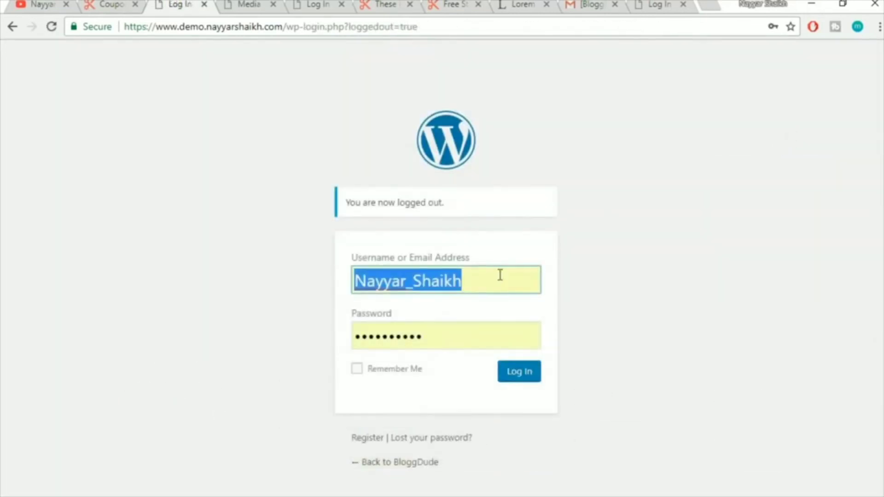
Sign in with the new user's saved login and view the Contributor dashboard menu
{"action": "type", "text": "naya"}
{"action": "key", "text": "BackSpace"}
{"action": "key", "text": "Down"}
{"action": "key", "text": "Down"}
{"action": "key", "text": "Return"}
{"action": "left_click", "coordinate": [525, 375]}
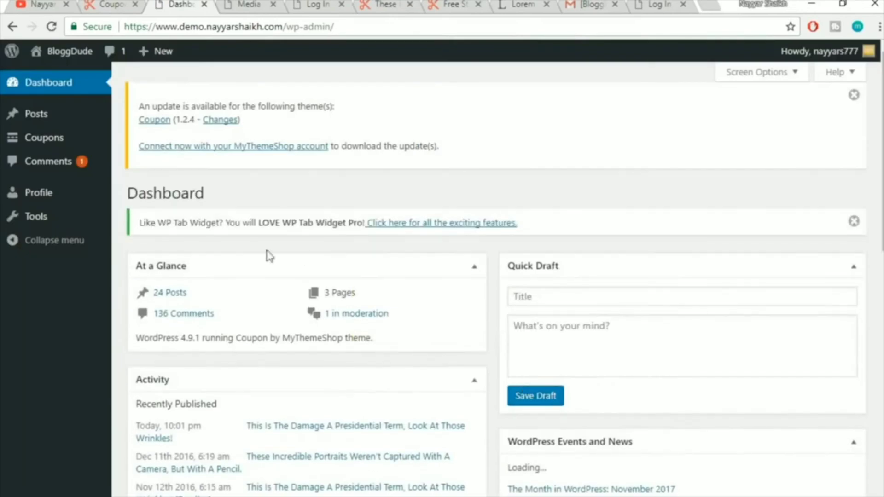
{"action": "mouse_move", "coordinate": [56, 142]}
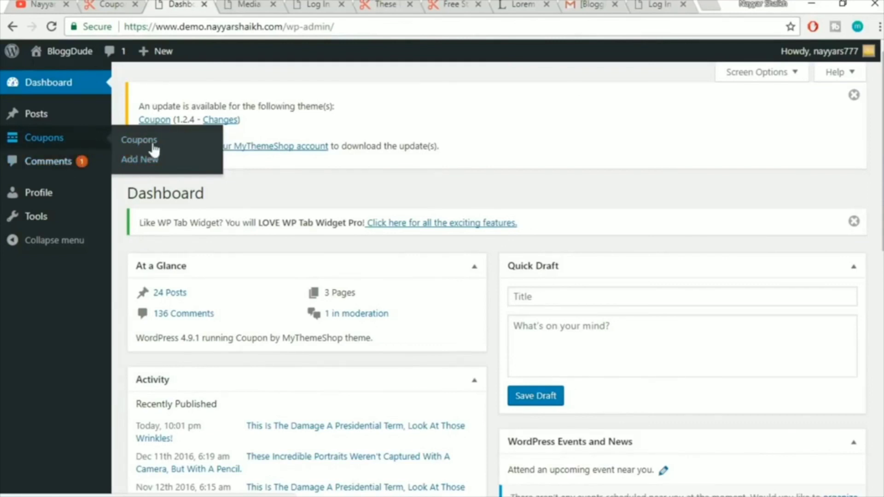
{"action": "mouse_move", "coordinate": [825, 51]}
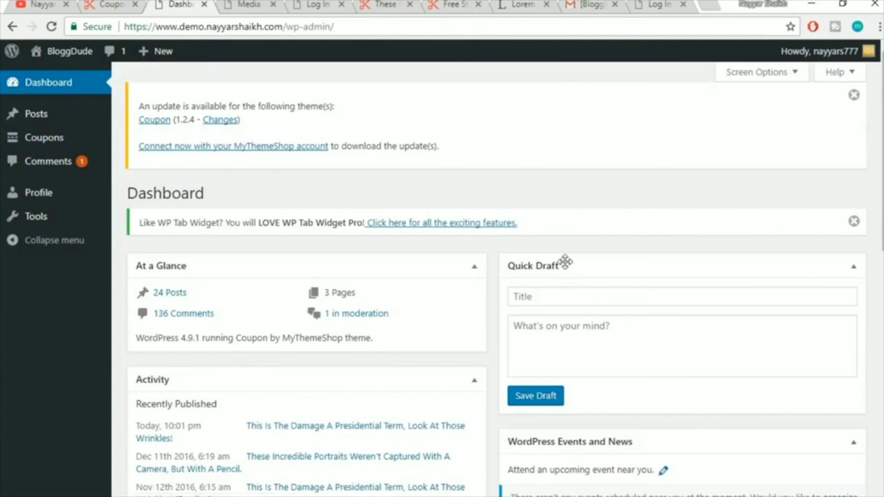